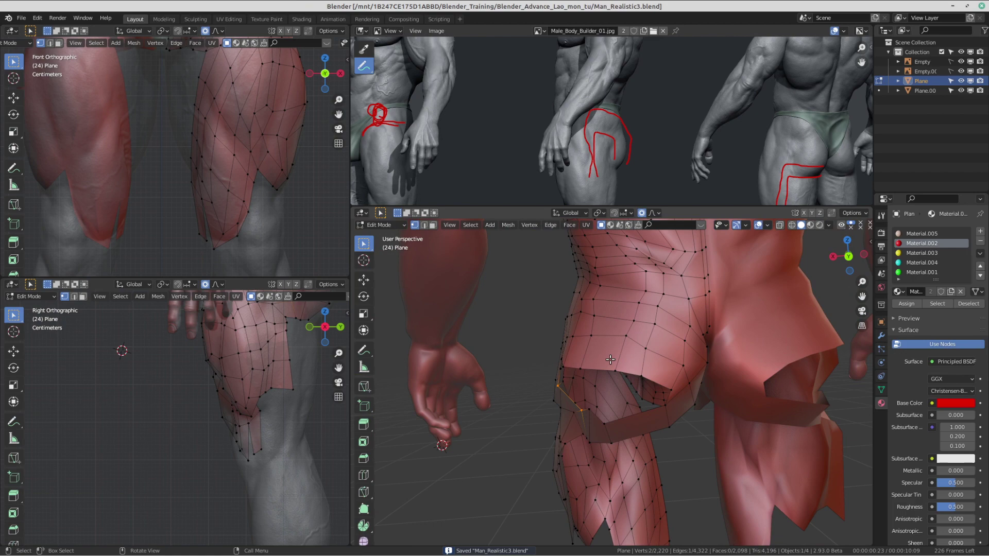
Step: Move the vertex on the front edge of the hip opening back toward the buttock
scroll(610, 360, up, 1)
scroll(610, 360, down, 5)
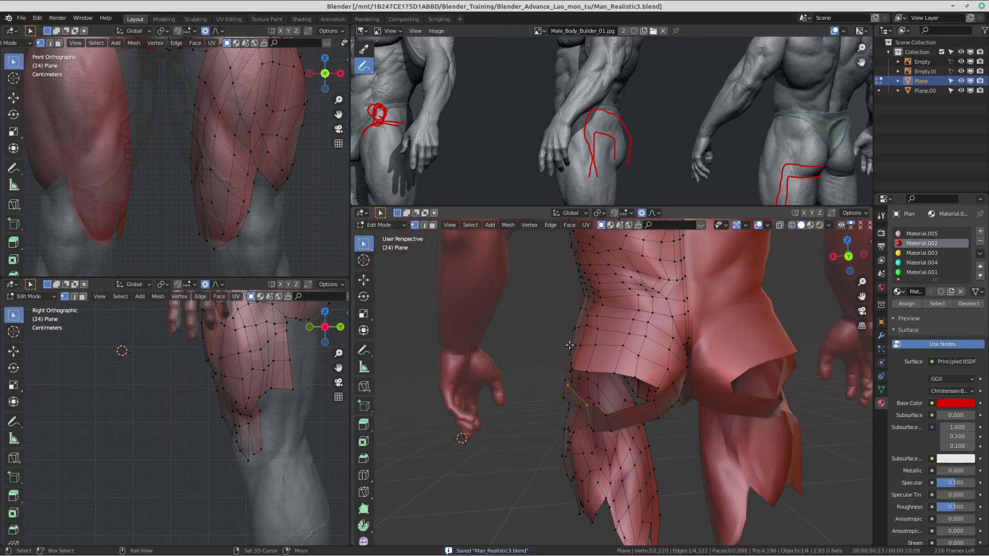
middle_drag(617, 367, 721, 367)
scroll(670, 367, up, 5)
middle_drag(654, 367, 620, 389)
key(g)
right_click(620, 389)
click(619, 389)
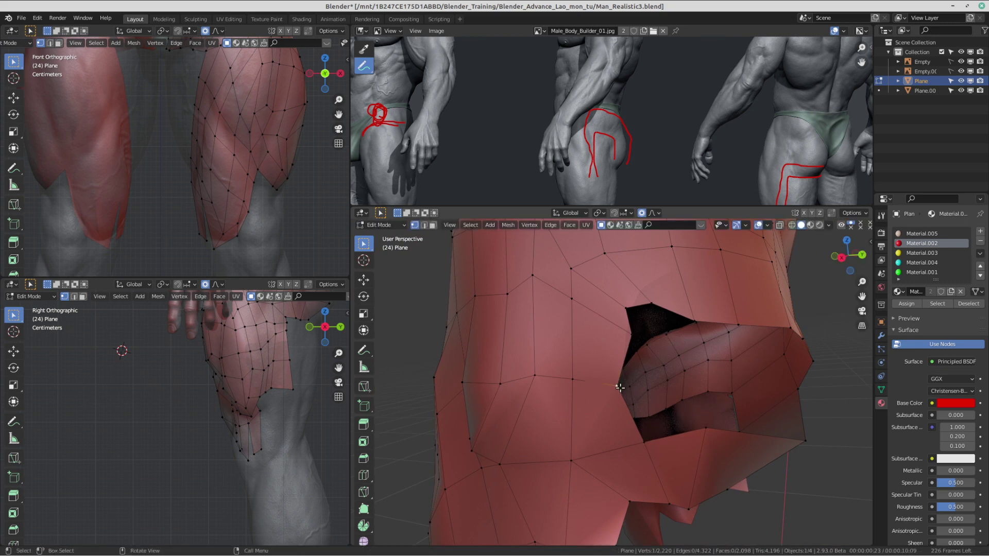
key(g)
click(636, 390)
Step: Move the two upper front corner vertices of the hip opening forward toward the outer hip
click(628, 338)
key(g)
click(608, 338)
click(613, 316)
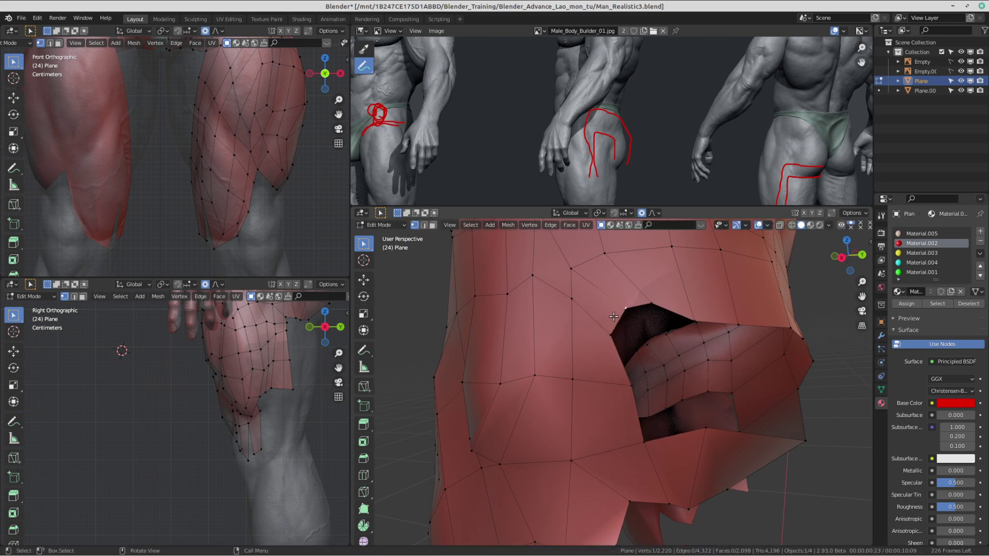
key(g)
click(596, 305)
Step: Raise the two vertices along the upper edge of the hip opening
click(690, 316)
key(g)
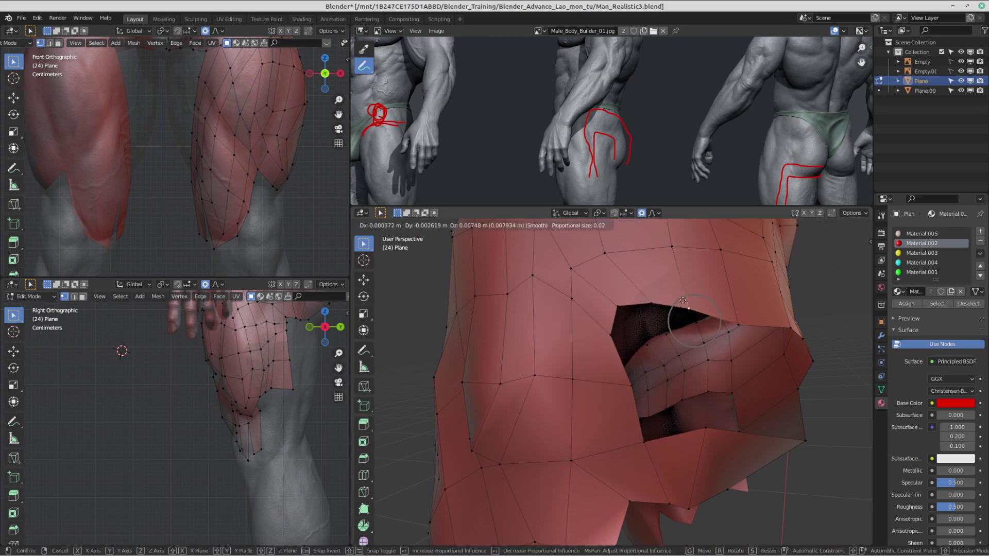
click(688, 303)
click(652, 307)
key(g)
click(652, 301)
Step: Redistribute the hip vertices above and in front of the opening to even out the surrounding quads
click(613, 246)
key(g)
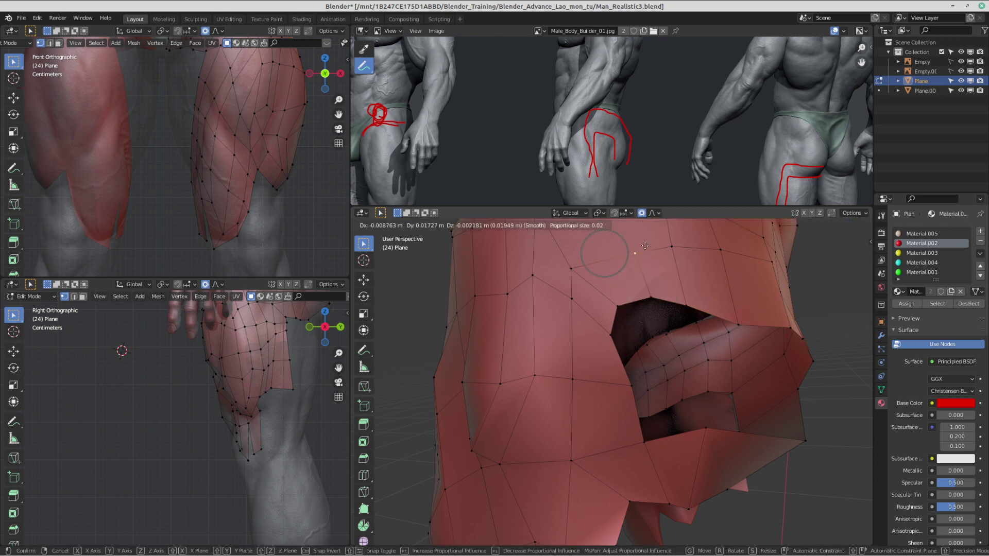
click(643, 245)
click(596, 264)
key(g)
click(590, 254)
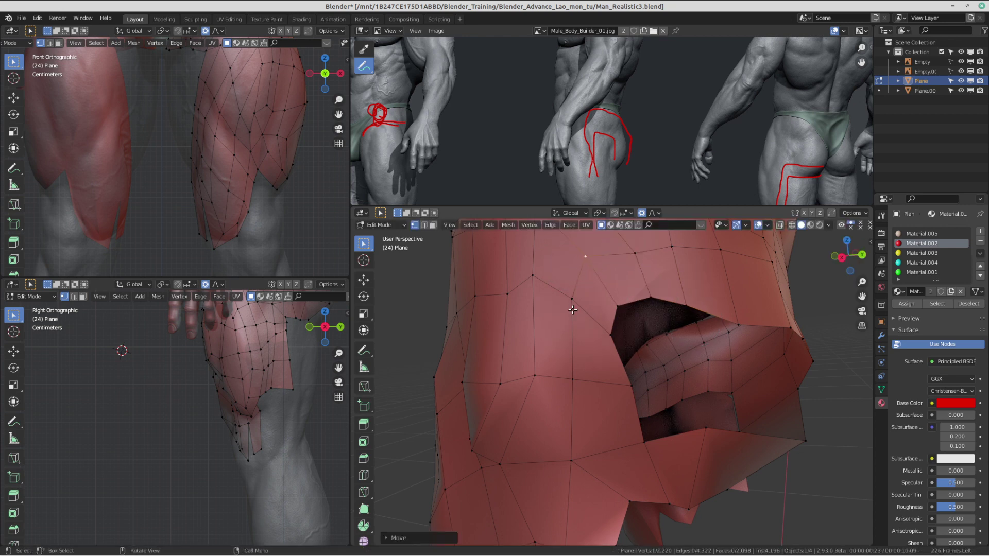
click(573, 310)
key(g)
click(568, 310)
Step: Reposition the opening's upper front corner, front edge and lower strip vertices to round its outline
scroll(607, 356, down, 3)
middle_drag(608, 355, 604, 360)
click(604, 343)
key(g)
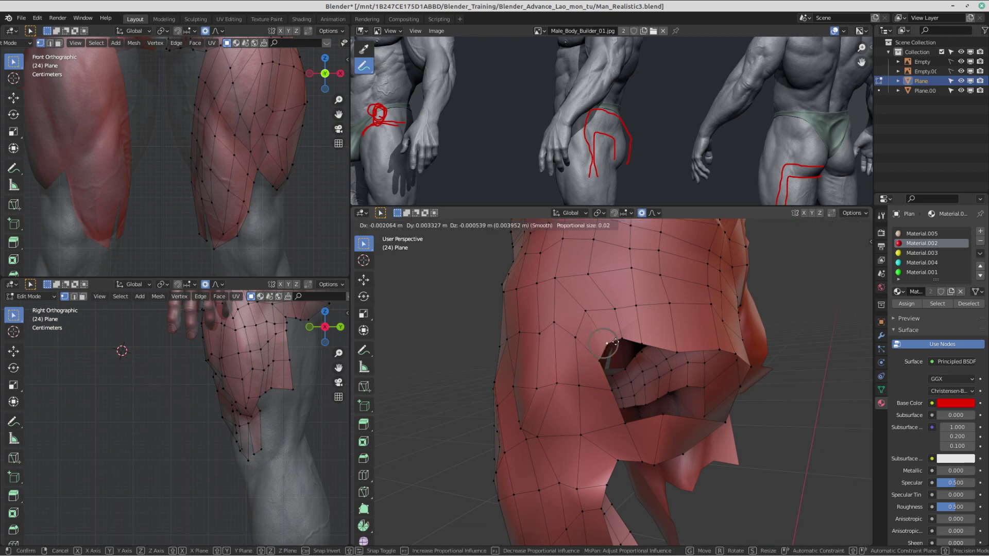
click(607, 343)
click(600, 365)
click(595, 406)
click(622, 427)
key(g)
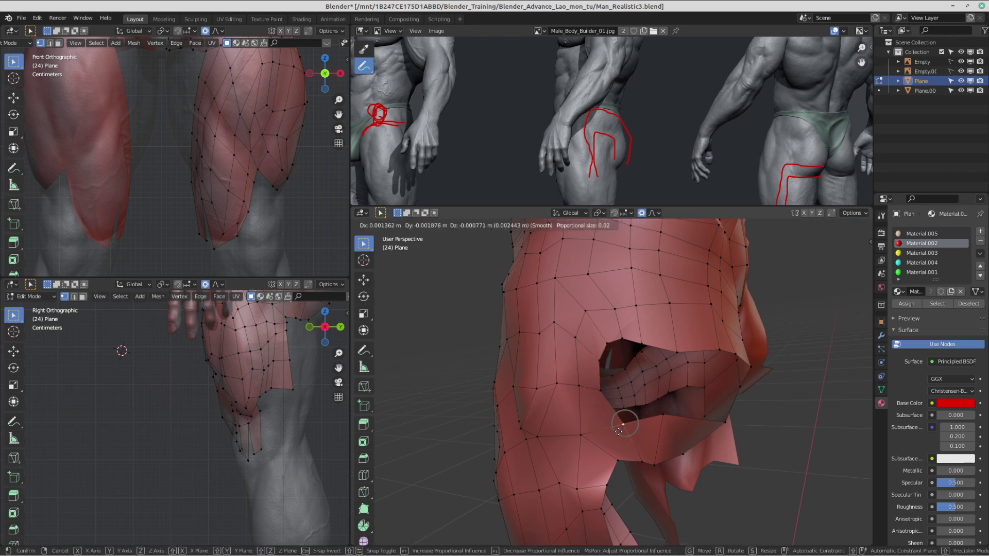
click(620, 428)
click(616, 466)
key(g)
click(606, 470)
Step: Adjust further vertices around the front end of the hip opening while checking its shape from several sides
middle_drag(606, 471, 694, 392)
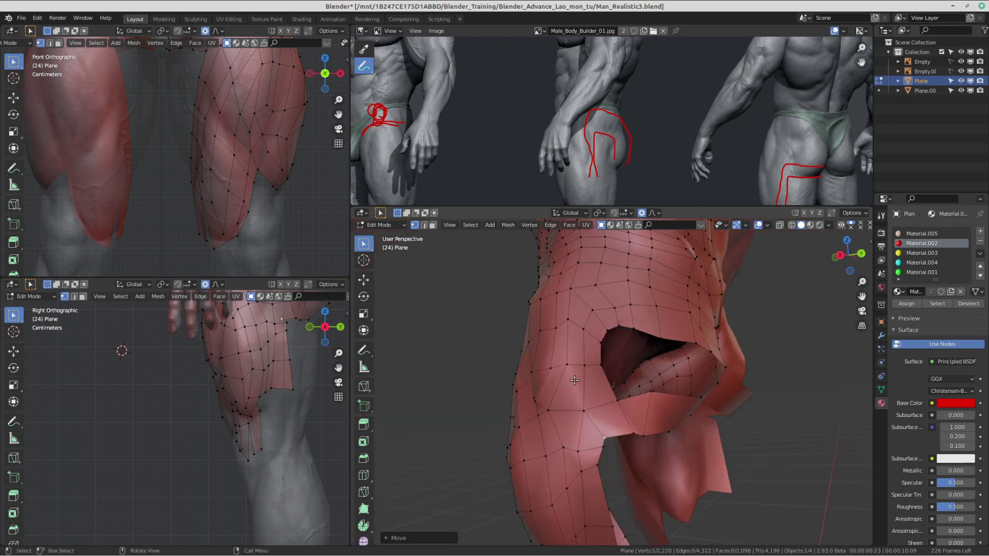
middle_drag(575, 380, 646, 355)
right_click(668, 367)
middle_drag(656, 403, 592, 385)
key(g)
click(628, 344)
key(g)
click(581, 413)
click(611, 411)
key(g)
click(613, 413)
scroll(616, 411, down, 2)
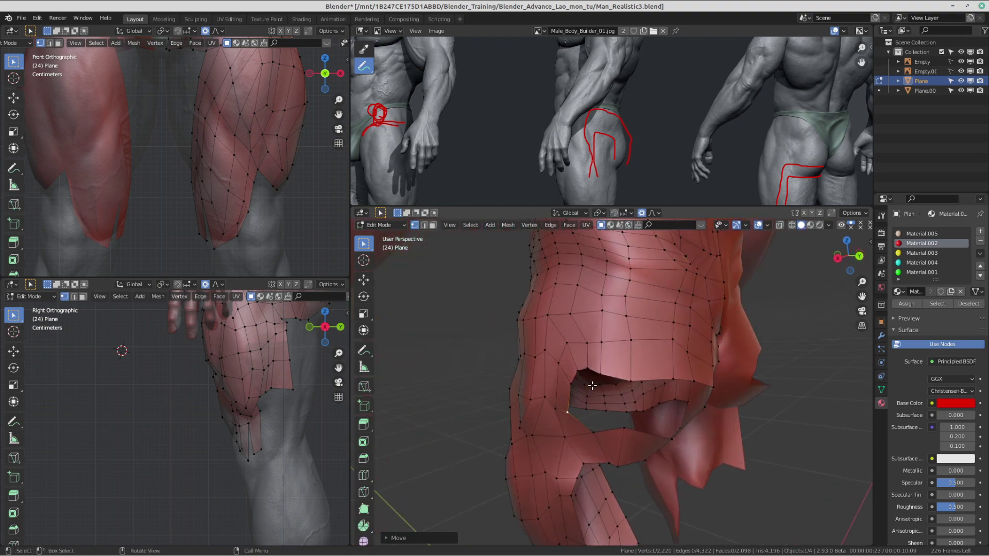
middle_drag(646, 407, 631, 407)
click(364, 351)
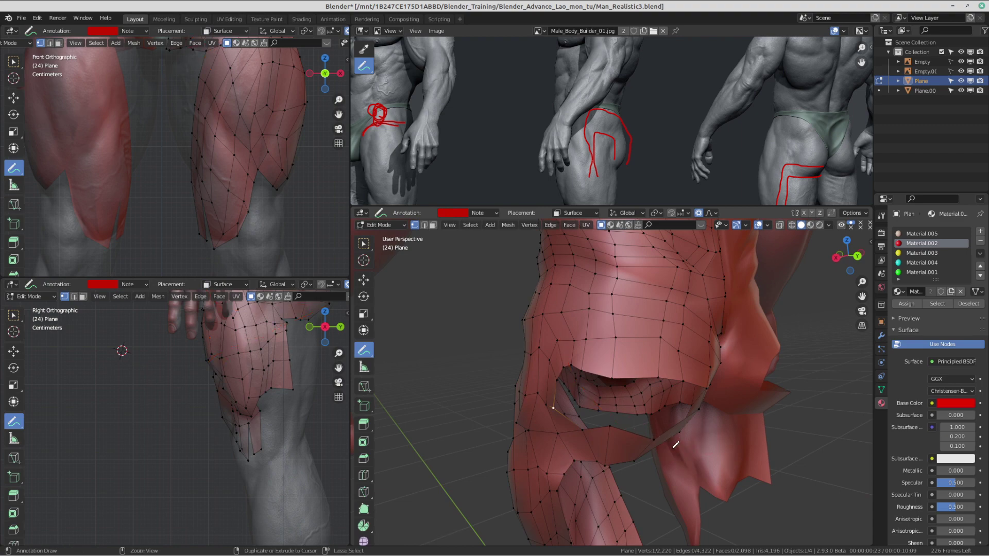
middle_drag(676, 444, 664, 337)
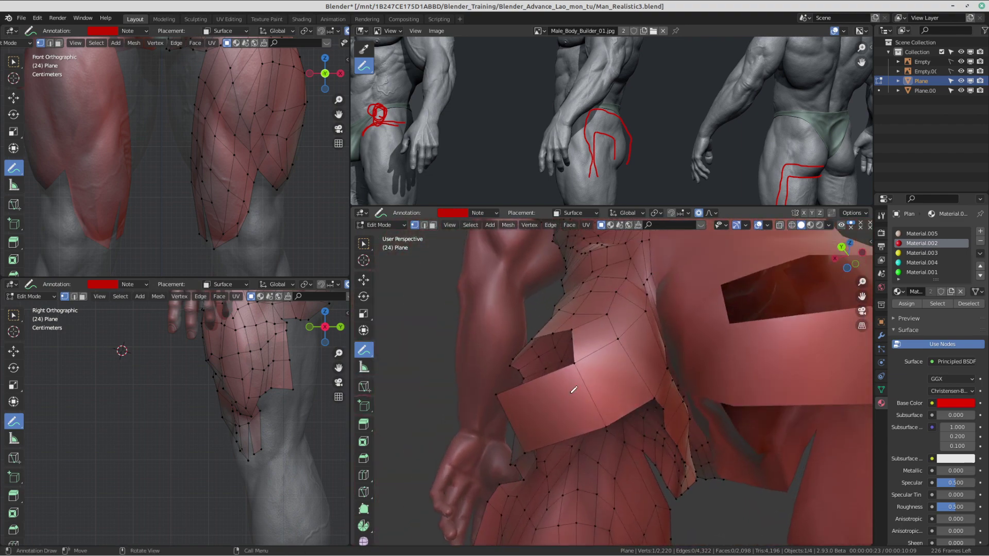
middle_drag(566, 392, 380, 291)
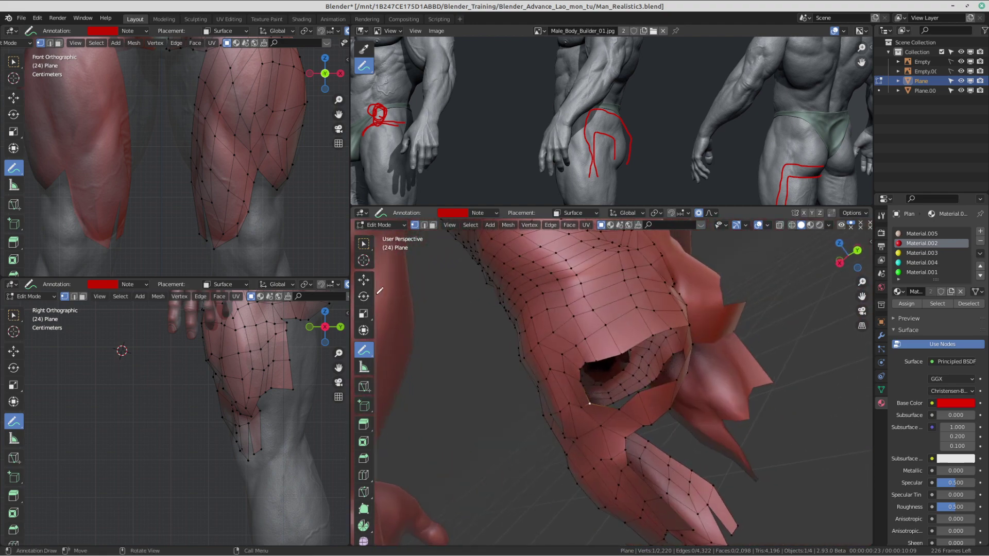
click(364, 244)
Step: Rip the buttock mesh open along the edges between the hole and the inner crease, and pull the lower strip down
mouse_move(507, 335)
middle_down()
mouse_move(613, 374)
mouse_move(591, 379)
mouse_move(558, 290)
mouse_move(591, 297)
middle_up()
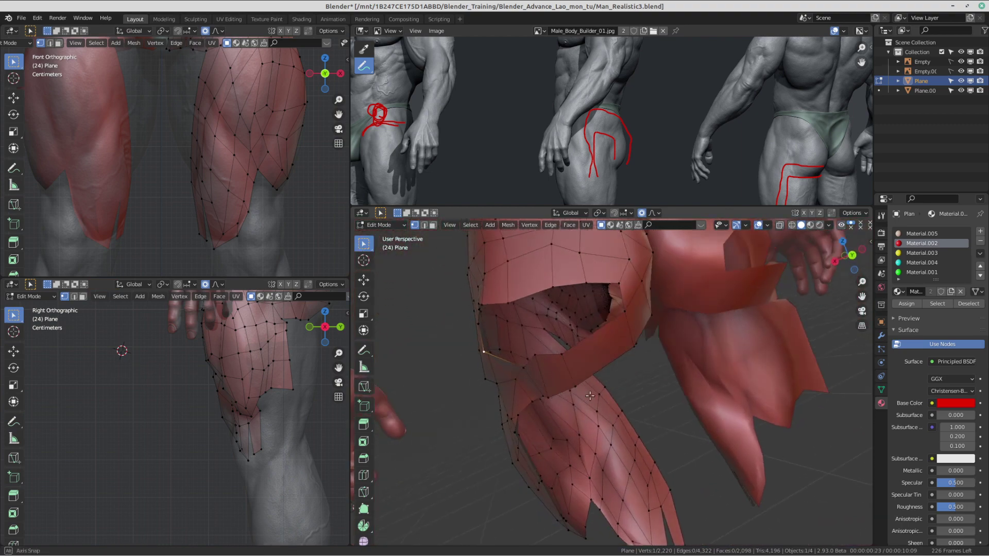
middle_drag(590, 396, 584, 360)
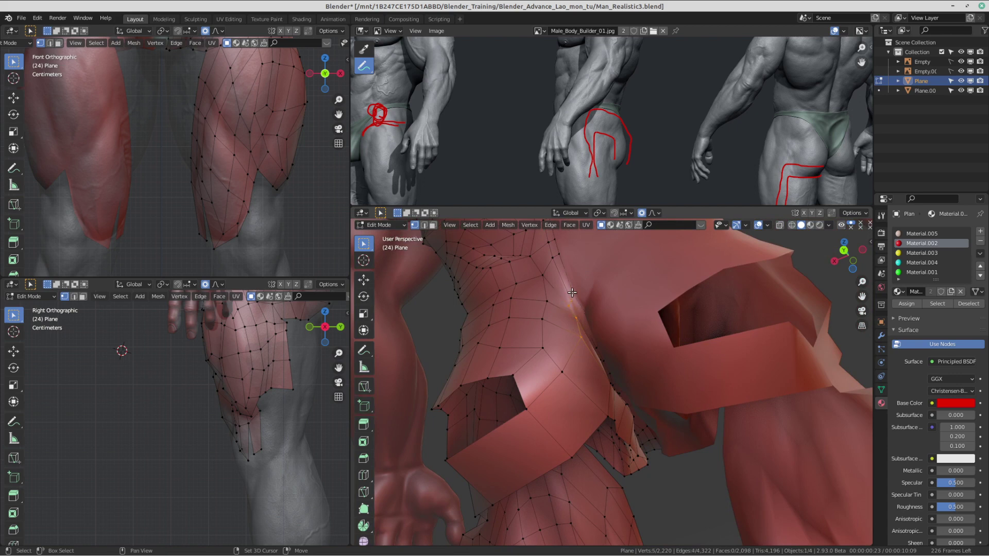
shift+click(523, 407)
middle_drag(523, 407, 580, 377)
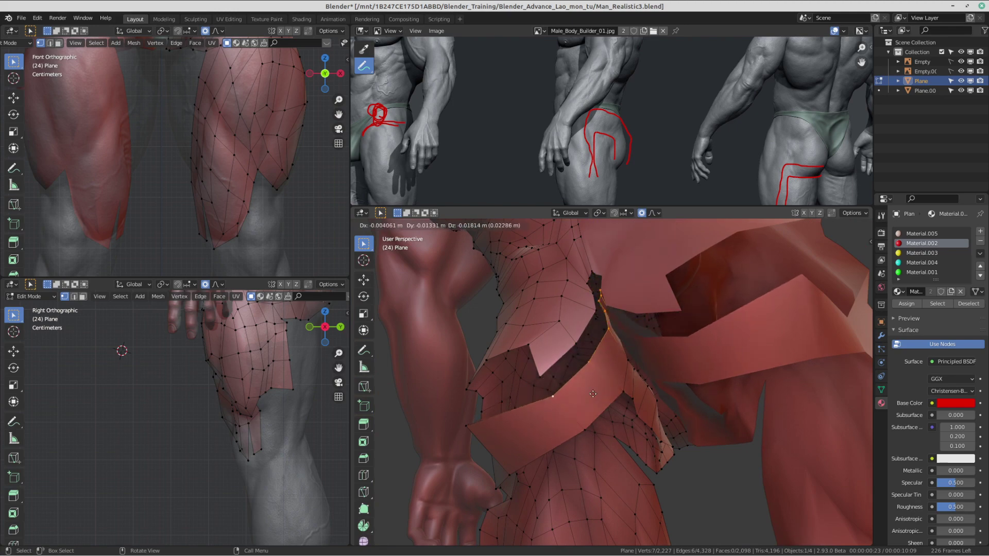
click(596, 411)
Step: Reposition the vertex at the inner end of the ripped lower strip near the buttock crease
middle_drag(596, 412, 624, 365)
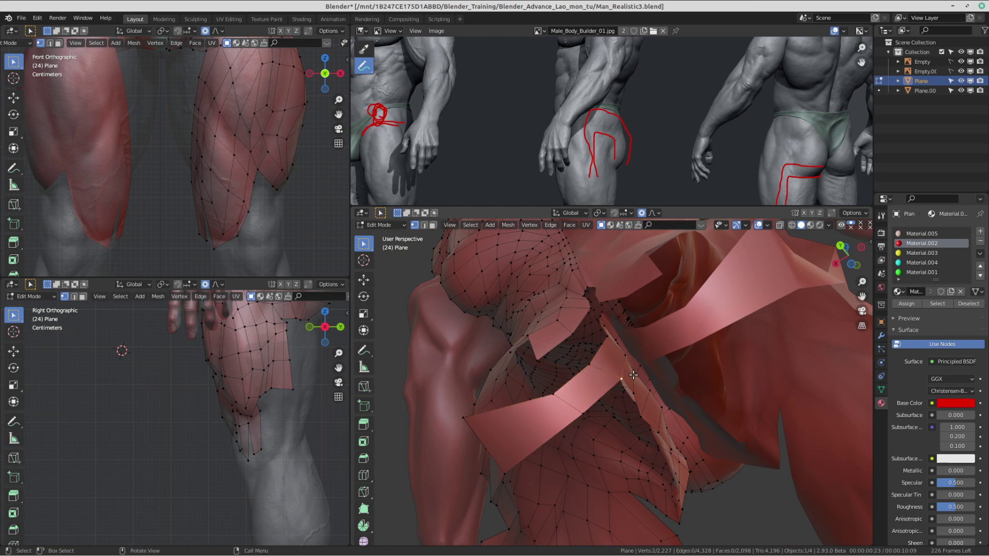
middle_drag(630, 370, 671, 350)
key(g)
click(611, 354)
click(630, 371)
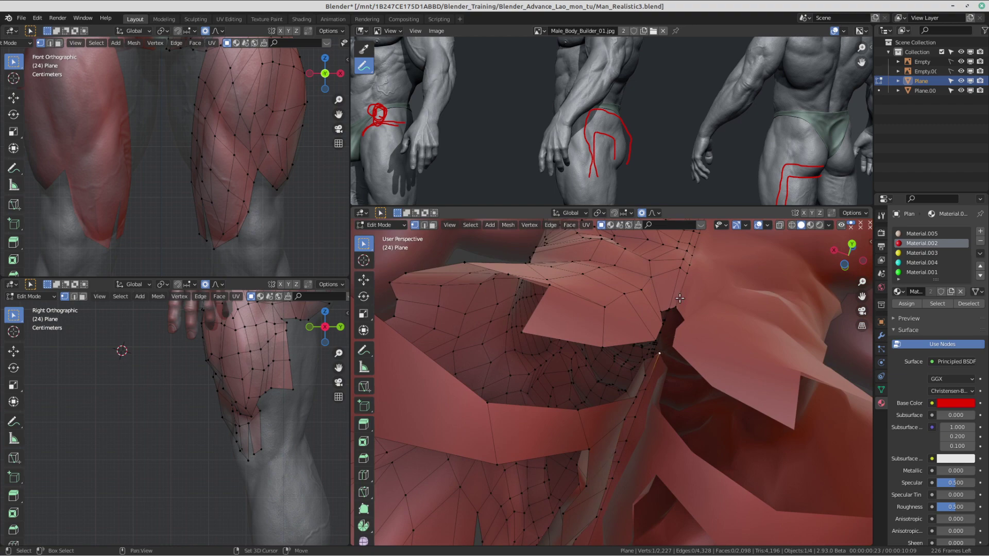
Step: Try to fill faces between the upper and lower edges at the inner buttock crease, and undo the fills
middle_drag(673, 314, 634, 341)
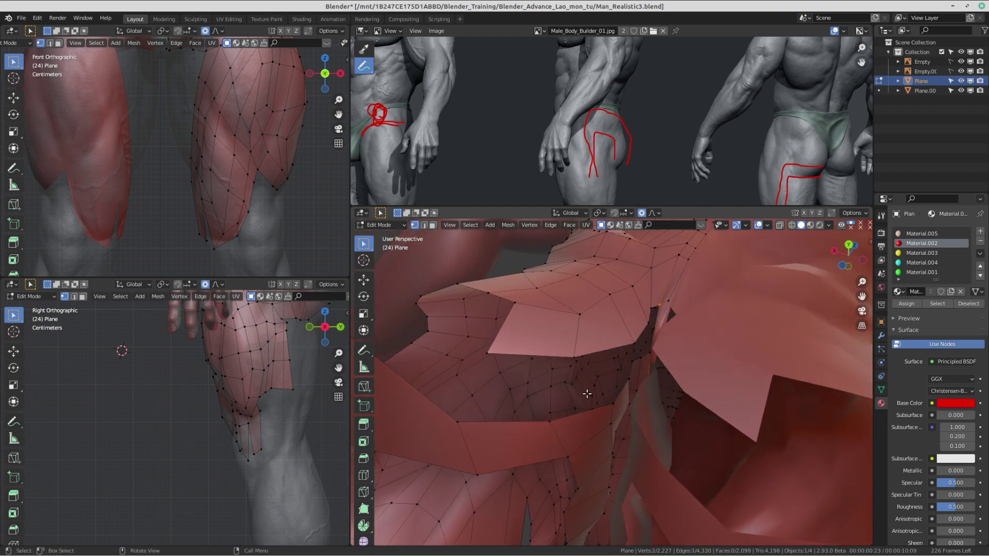
middle_drag(571, 399, 613, 419)
key(f)
key(f)
key(ctrl+z)
key(ctrl+z)
key(ctrl+z)
key(ctrl+z)
Step: Turn off Clipping in the Mirror modifier and move the crease vertex away from the mirror line
scroll(545, 440, up, 3)
middle_drag(546, 439, 636, 412)
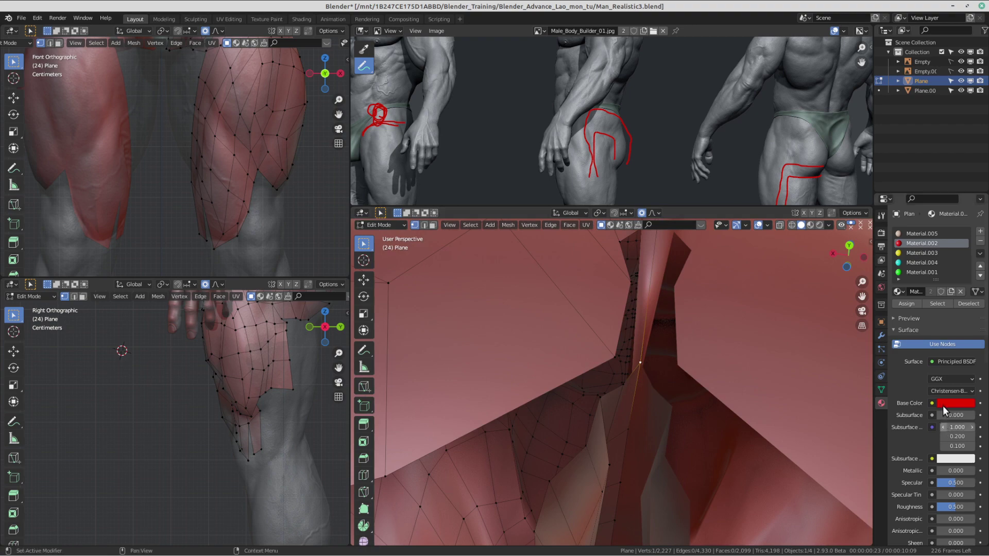
click(882, 337)
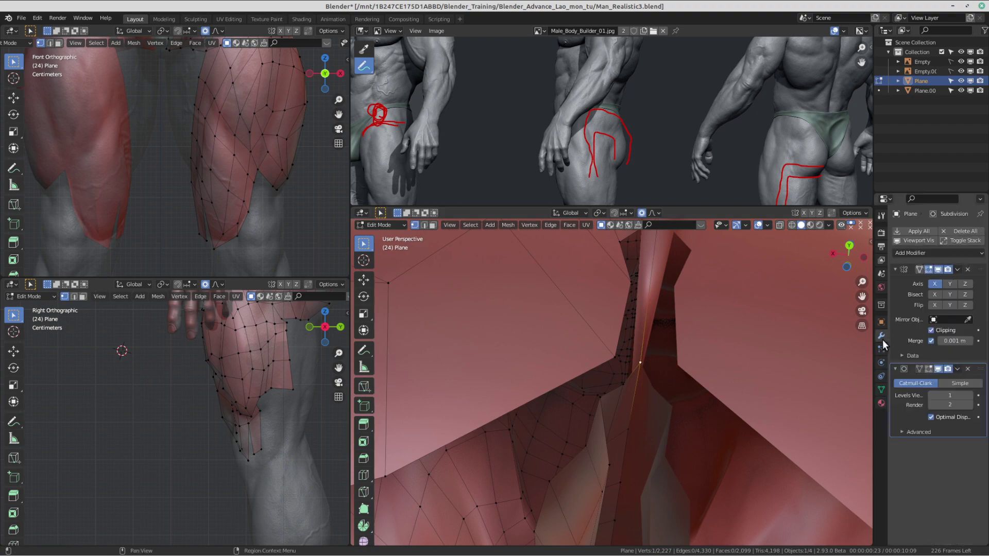
click(931, 330)
key(g)
click(616, 375)
Step: Fill faces between the ripped upper and lower edges, starting at the inner buttock crease
middle_drag(615, 375, 671, 362)
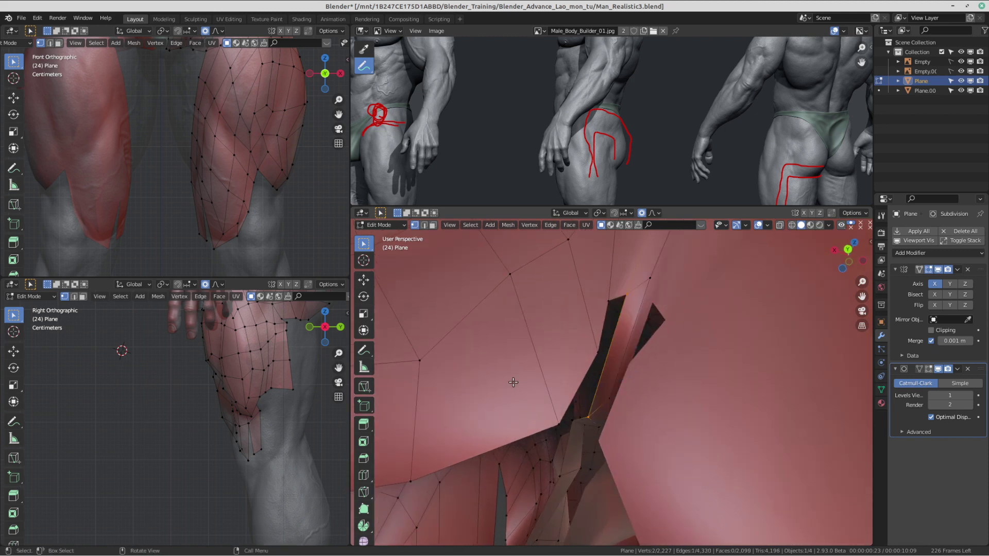
middle_drag(490, 404, 550, 383)
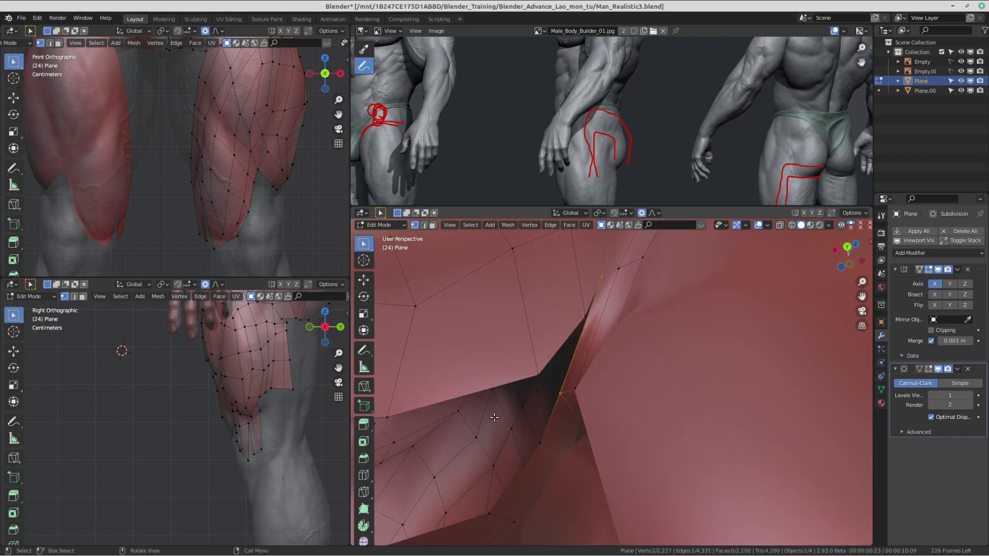
middle_drag(494, 417, 611, 413)
key(f)
middle_drag(618, 454, 723, 390)
key(f)
Step: Reposition the vertices around the newly filled crease faces
key(g)
click(641, 390)
click(655, 365)
key(g)
click(663, 365)
scroll(603, 392, down, 3)
key(g)
click(654, 386)
Step: Move another vertex beside the gap and fill the next face in the buttock
click(648, 408)
key(g)
click(712, 405)
click(703, 418)
key(f)
Step: Shift the vertices on the lower edge of the buttock strip toward the outer thigh
middle_drag(684, 358, 610, 459)
key(g)
click(600, 465)
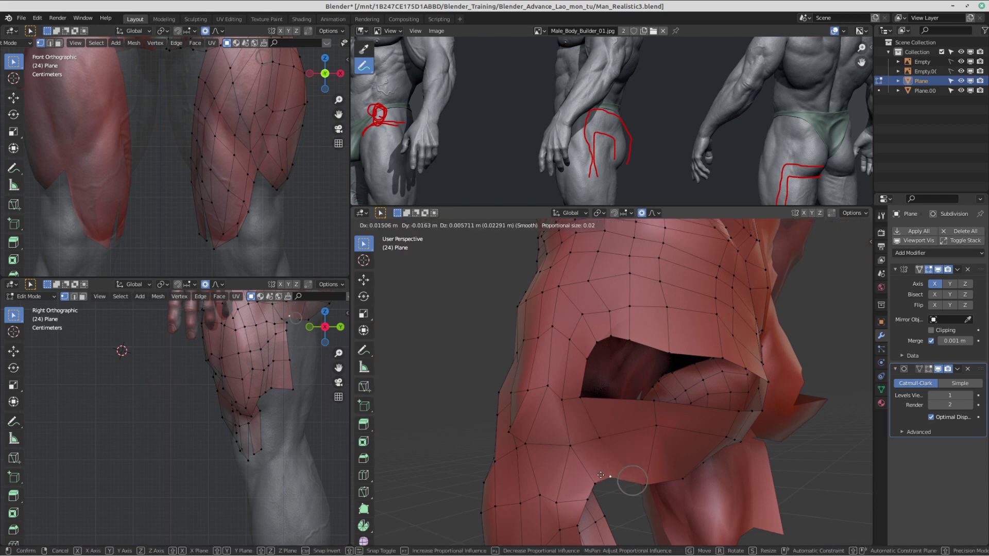
click(596, 477)
click(625, 433)
right_click(596, 404)
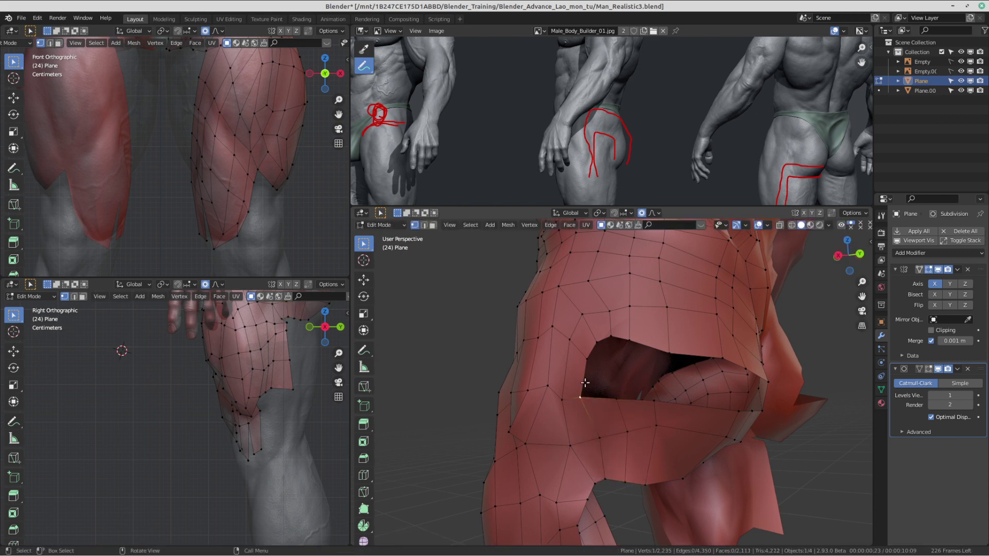
Step: Reposition the vertices along the upper edge of the buttock opening to smooth its outline
middle_drag(675, 356, 634, 366)
key(f)
key(g)
click(638, 371)
key(g)
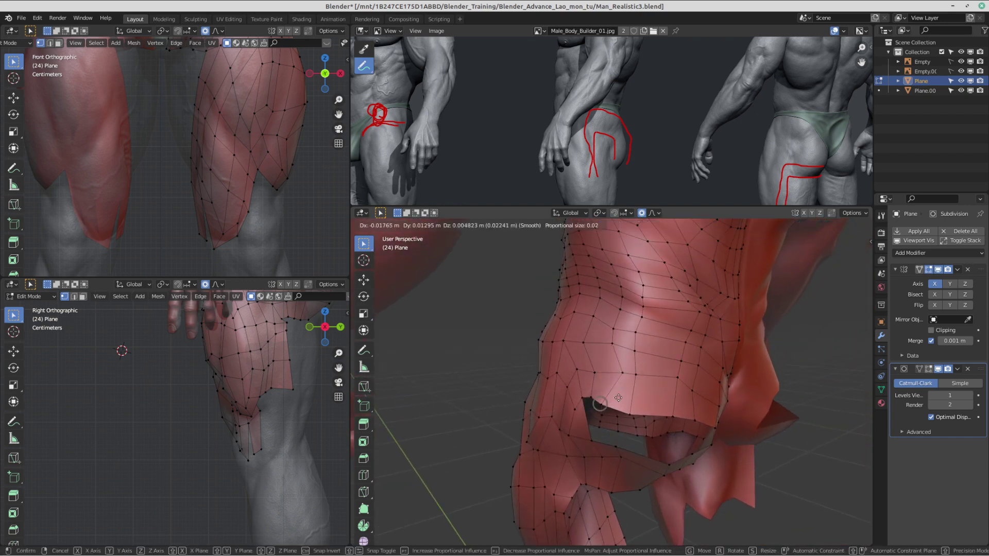
click(604, 398)
click(598, 396)
key(g)
click(639, 409)
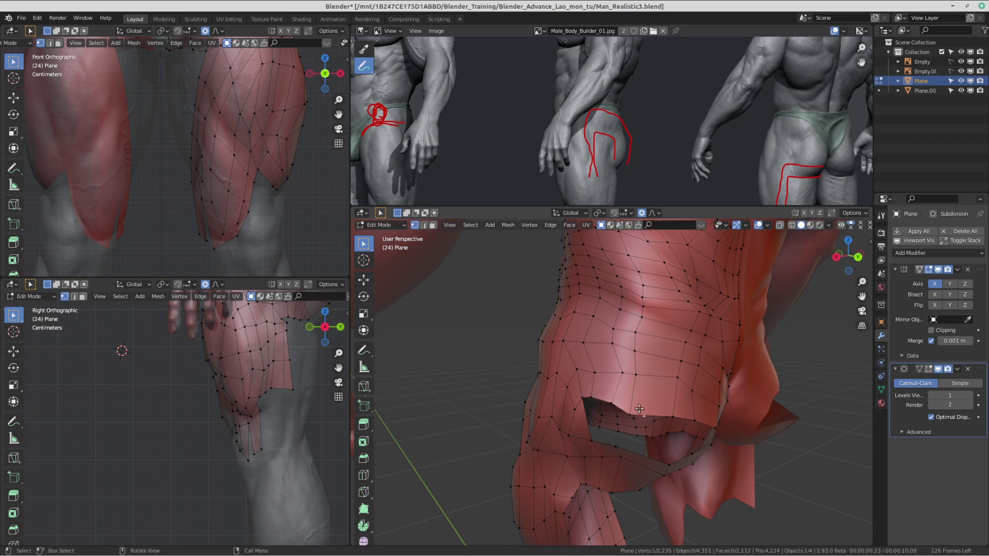
click(643, 401)
Step: Shift the column of buttock vertices above the opening toward the rear to even out the edge flow
click(634, 375)
key(g)
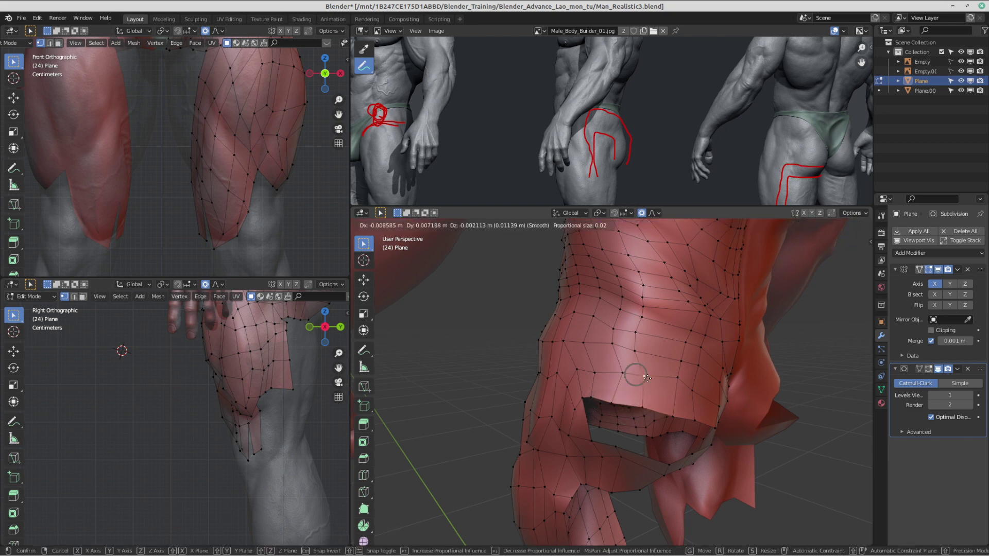
click(643, 375)
click(630, 345)
key(g)
click(639, 346)
click(640, 340)
key(g)
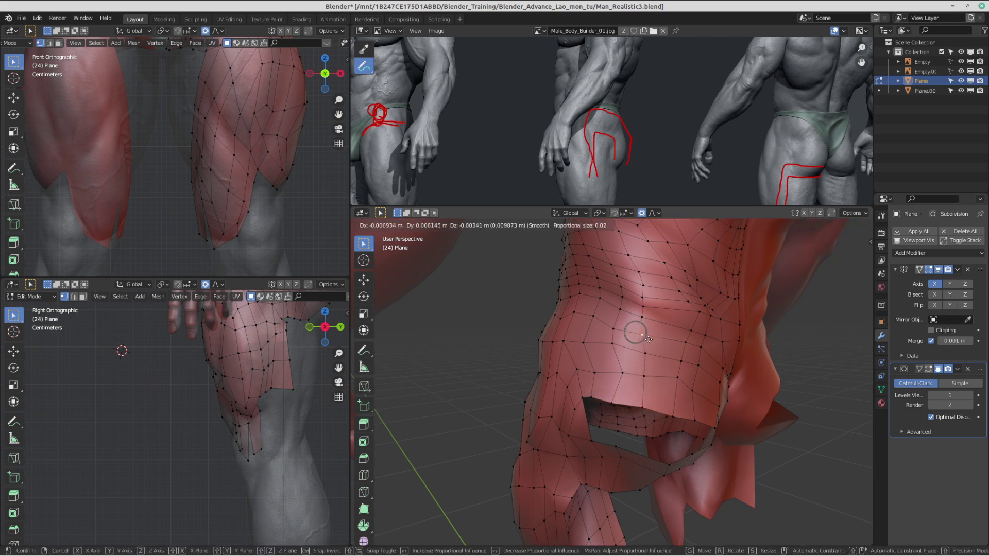
click(648, 339)
click(638, 311)
key(g)
click(643, 314)
Step: Bridge the rear part of the buttock opening with new faces between its upper and lower edges
middle_drag(692, 319, 636, 425)
shift+click(644, 408)
key(f)
middle_drag(470, 422, 693, 397)
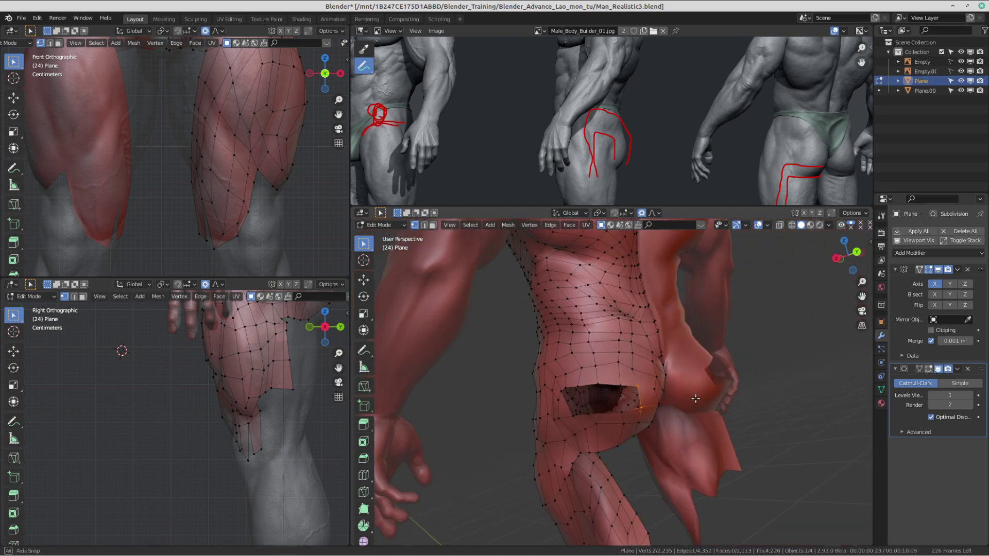
scroll(693, 398, up, 4)
key(f)
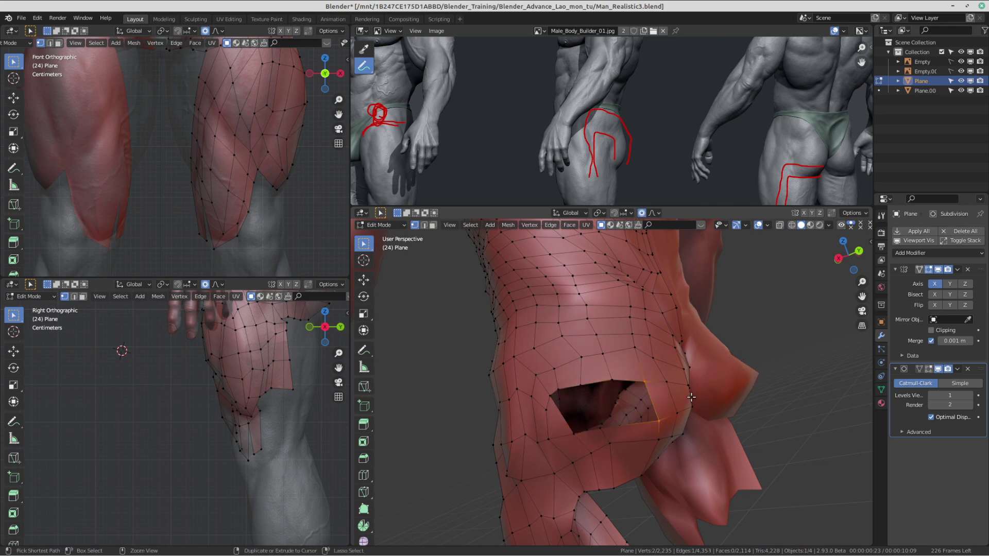
Step: Add a loop cut through the new buttock faces and adjust the vertex at the opening's lower corner
middle_drag(691, 397, 571, 398)
key(ctrl+r)
click(602, 431)
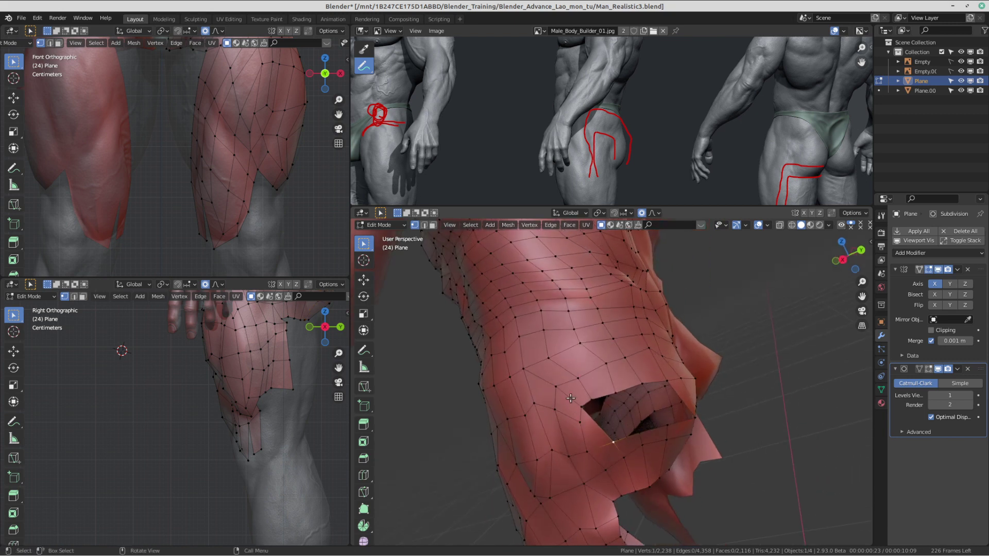
click(563, 349)
middle_drag(680, 453, 571, 420)
click(604, 430)
key(g)
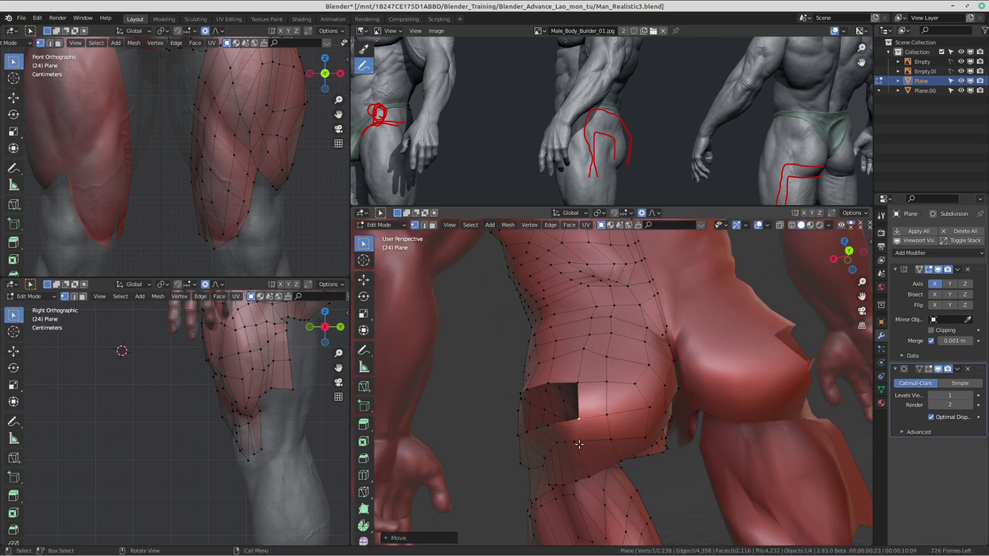
Step: Reposition the vertices beneath the buttock opening, down to the buttock's lower border, to even out the edge flow
click(577, 443)
key(g)
click(589, 441)
click(588, 475)
key(g)
click(603, 468)
click(614, 441)
key(g)
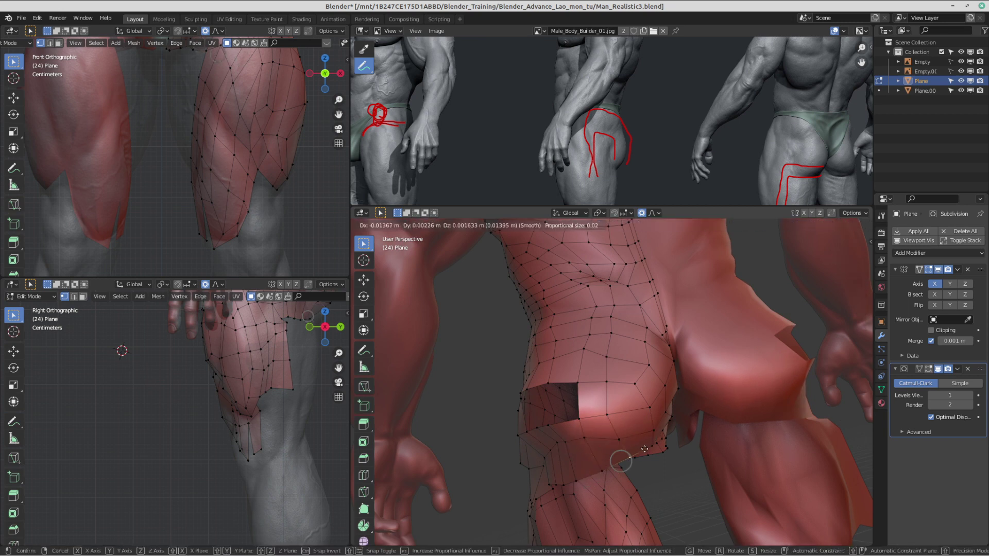
click(644, 449)
Step: Adjust vertices along the opening's lower edge and on the buttock's bottom border above the thigh
middle_drag(644, 449, 594, 406)
key(g)
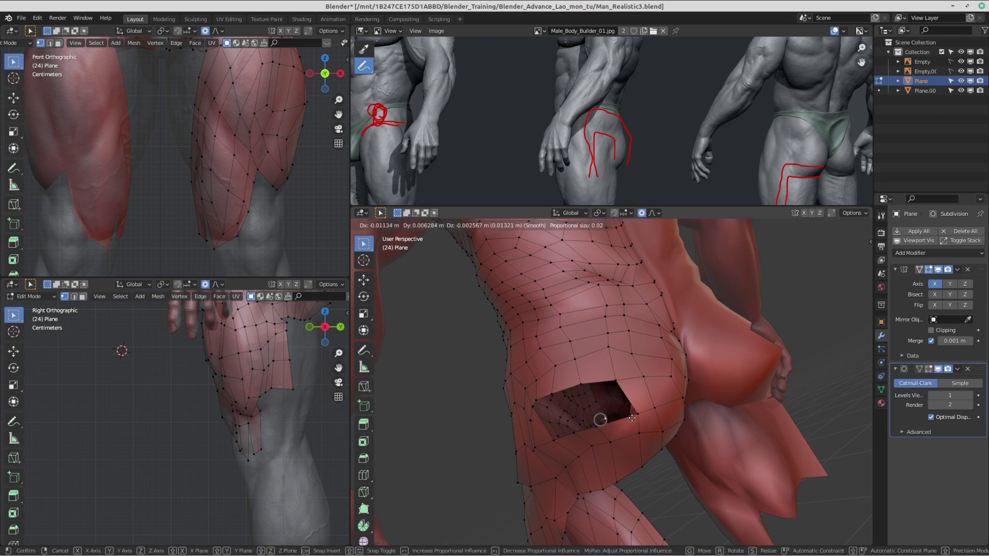
click(602, 419)
key(g)
click(603, 423)
click(592, 435)
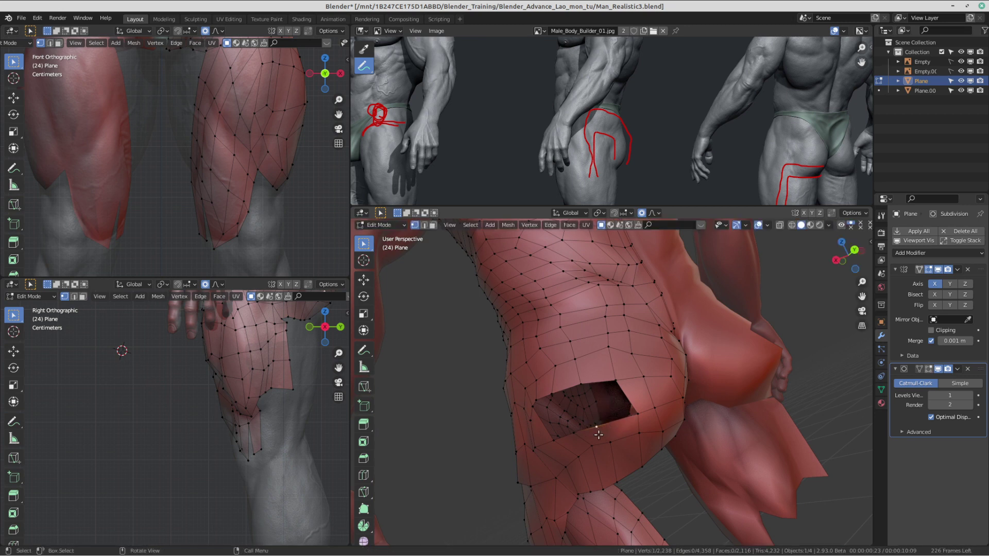
key(g)
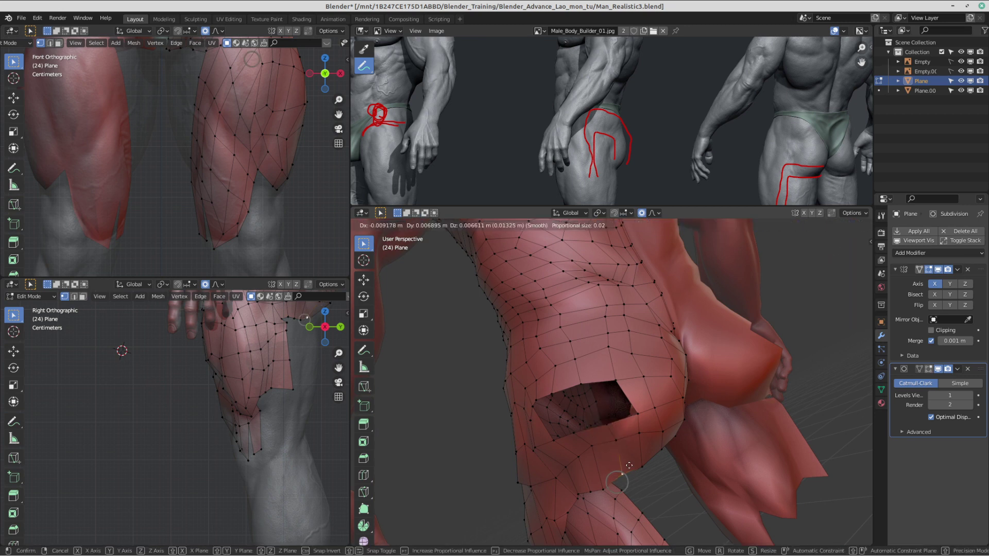
click(629, 465)
Step: Shift vertices on the opening's upper edge and the row just above it to space them evenly
middle_drag(629, 463, 657, 451)
scroll(619, 422, up, 2)
middle_drag(577, 391, 571, 389)
click(544, 376)
key(g)
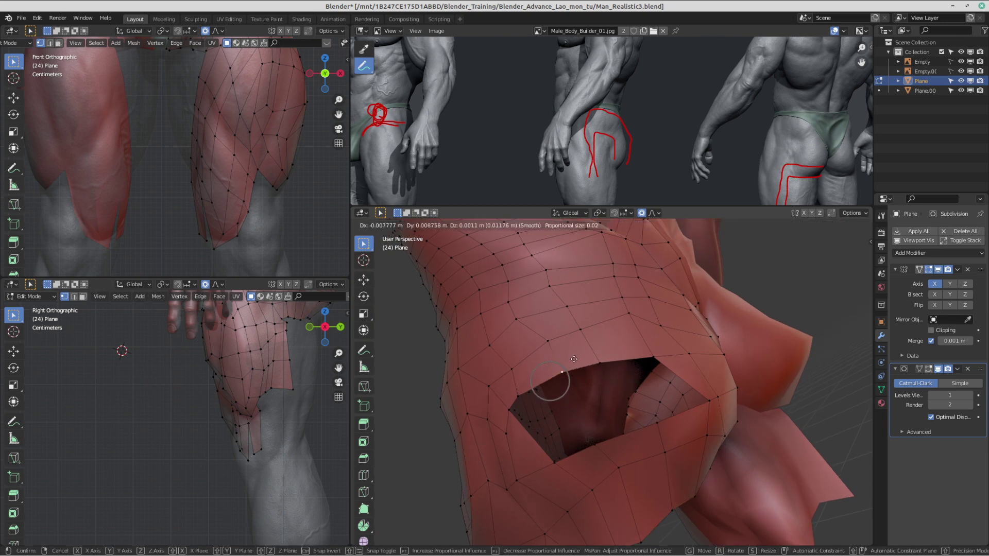
click(580, 359)
click(600, 362)
click(581, 328)
key(g)
click(588, 329)
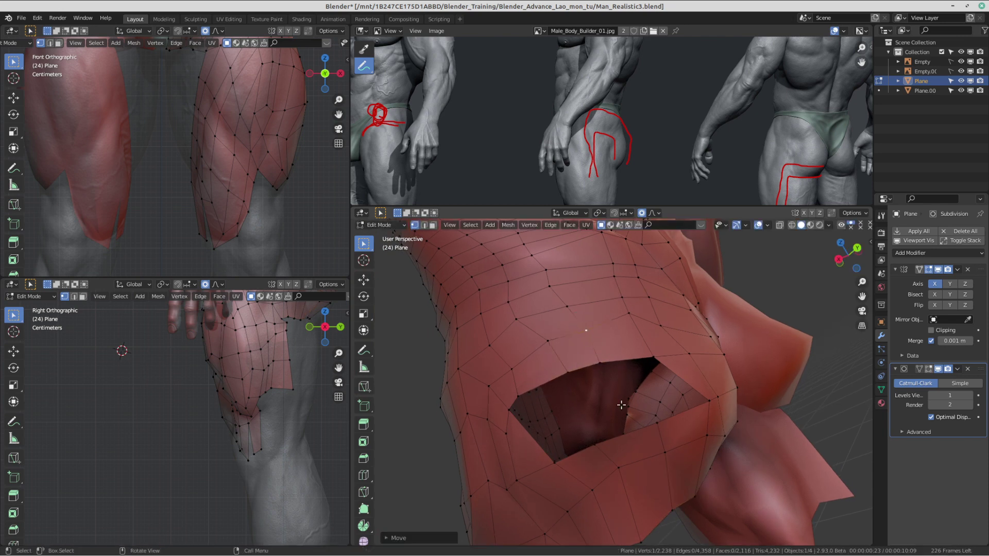
Step: Add an edge loop through the faces below the opening and move it to follow the buttock's curvature
middle_drag(622, 406, 621, 365)
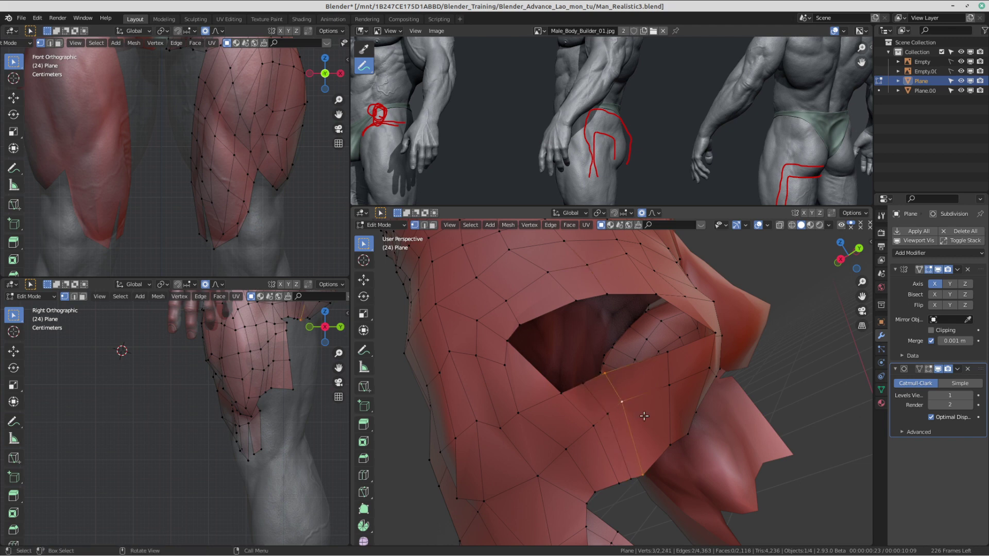
middle_drag(644, 416, 665, 438)
key(g)
click(661, 444)
alt+click(634, 468)
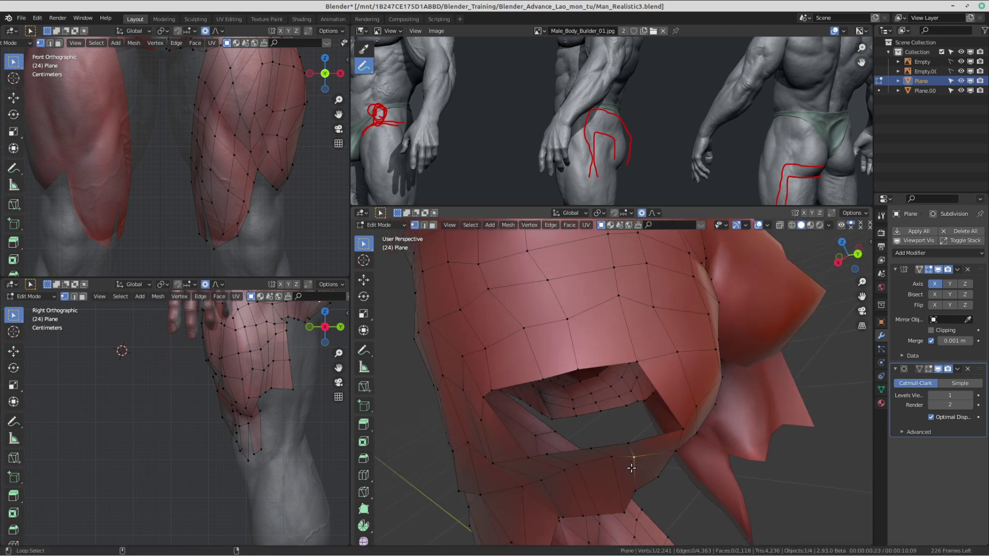
middle_drag(639, 492, 636, 455)
key(g)
click(663, 453)
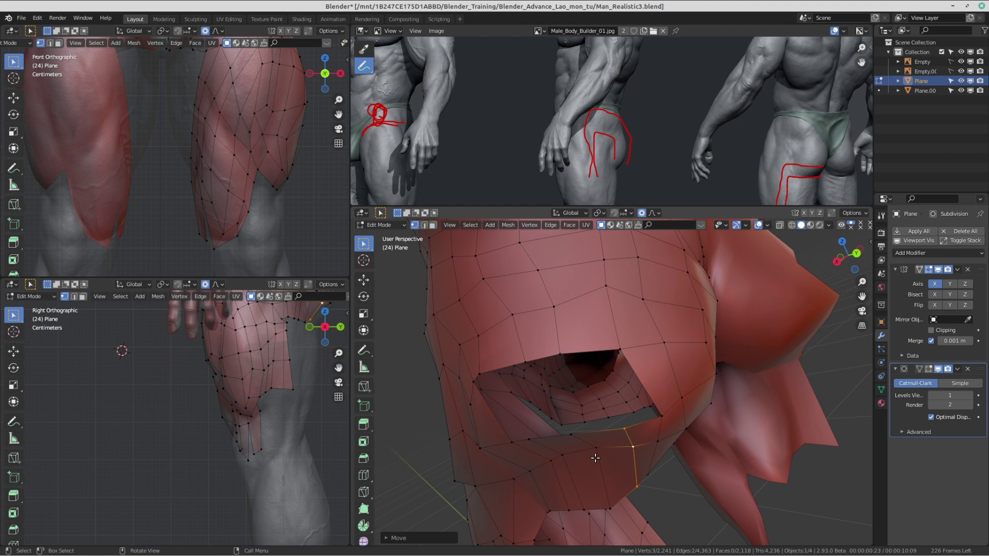
alt+click(572, 470)
middle_drag(572, 471, 563, 389)
key(g)
click(561, 442)
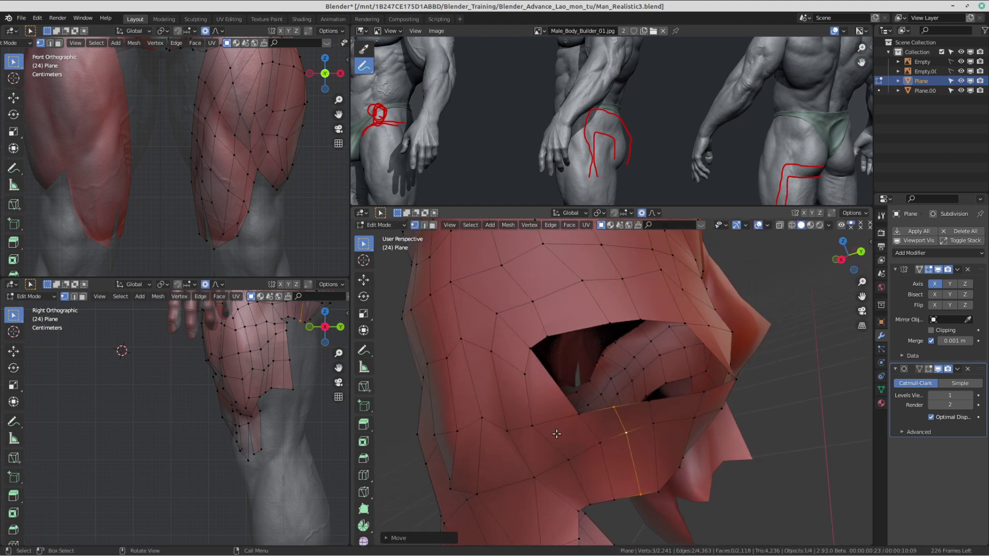
Step: Fill the remaining opening at the side of the buttock with new faces
middle_drag(556, 434, 597, 345)
middle_drag(630, 402, 566, 395)
scroll(618, 378, up, 2)
shift+middle_drag(641, 359, 574, 348)
scroll(643, 137, down, 2)
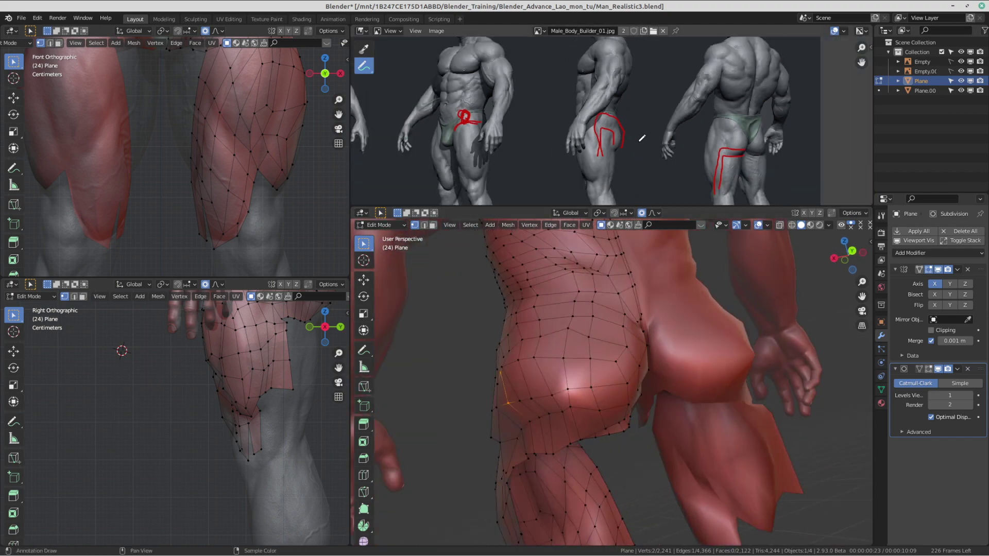
Step: Circle the side of the buttock in red annotation on the rear-view reference image
scroll(744, 158, up, 1)
middle_drag(744, 158, 657, 137)
scroll(697, 149, up, 1)
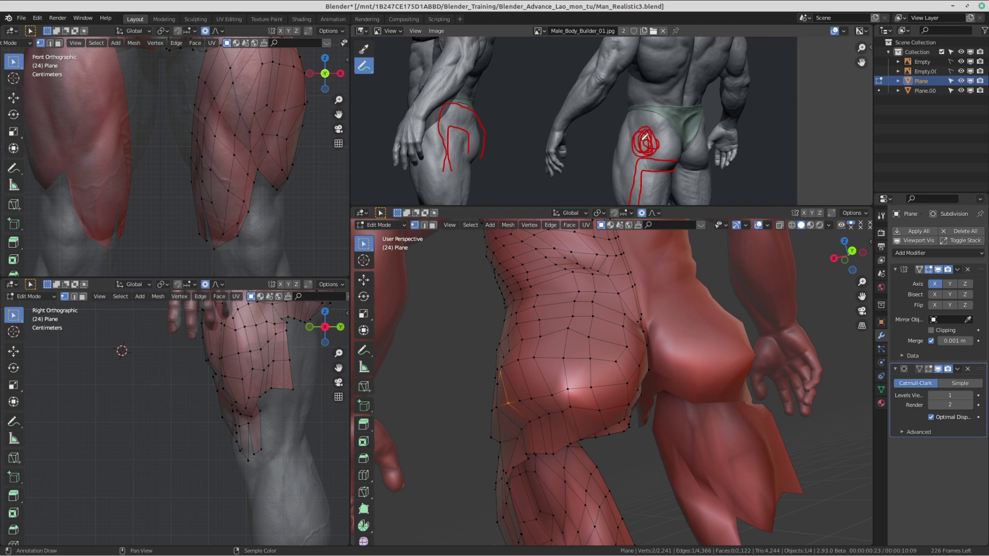
Step: Sketch temporary annotation lines over the hip and thigh mesh, remove them and return to the selection tool
middle_drag(593, 360, 568, 333)
click(371, 346)
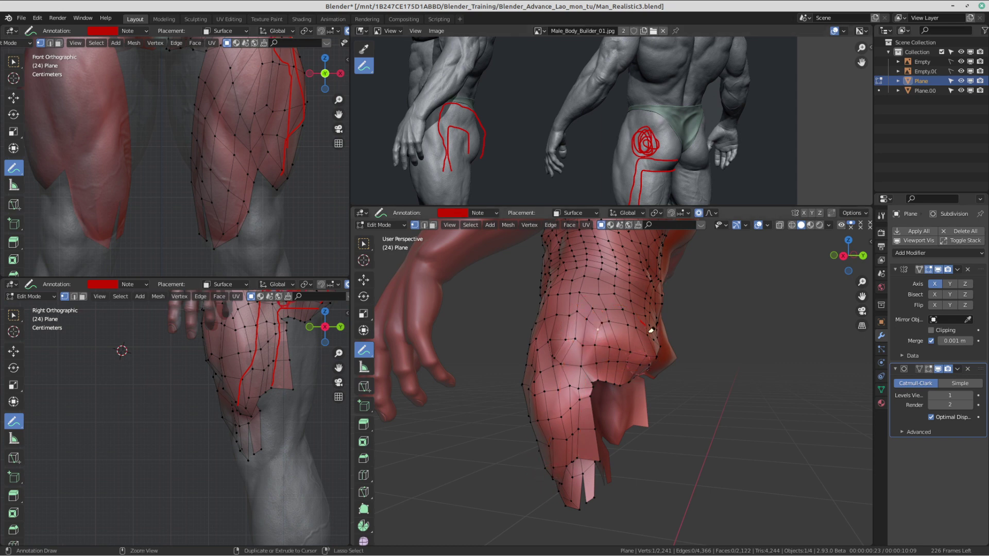
click(366, 237)
Step: Move vertices on the outer side of the buttock with proportional editing to shape the hollow beside the glute
middle_drag(520, 341, 422, 348)
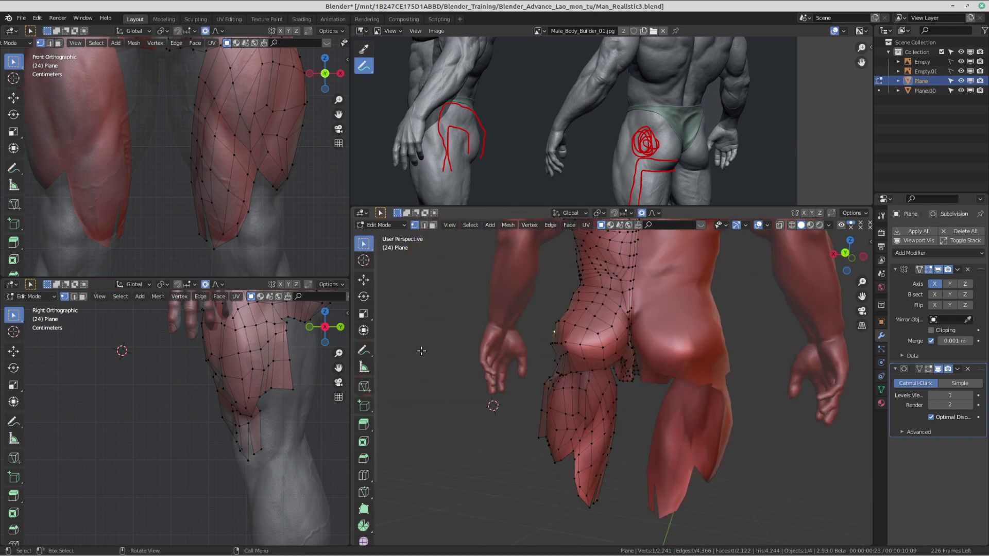
scroll(580, 394, up, 4)
mouse_move(654, 379)
middle_down()
mouse_move(679, 359)
mouse_move(607, 371)
mouse_move(618, 383)
mouse_move(679, 398)
middle_up()
key(g)
click(633, 388)
click(613, 334)
key(g)
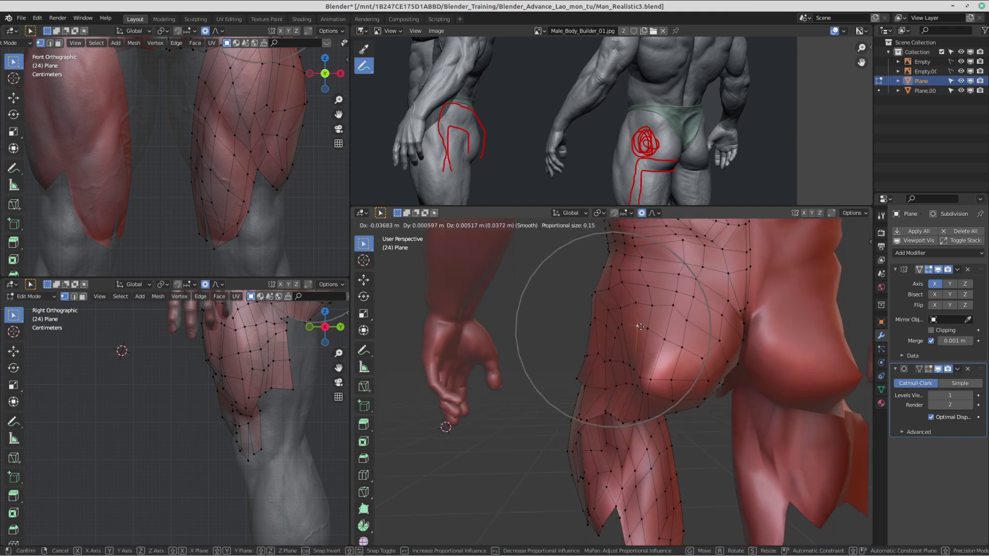
click(651, 311)
click(657, 299)
key(g)
click(659, 297)
Step: Reposition the vertices on the upper outer hip to soften the transition into the buttock
middle_drag(620, 253, 619, 287)
click(628, 322)
key(g)
click(652, 317)
click(600, 299)
key(g)
click(594, 300)
Step: Adjust the vertices on the side of the hip to round out its profile
middle_drag(608, 329, 637, 330)
key(g)
click(654, 353)
click(639, 387)
middle_drag(638, 388, 588, 421)
key(g)
click(607, 383)
Step: Move the vertices on the outer lower edge of the buttock near the thigh gap to smooth that border
click(601, 424)
key(g)
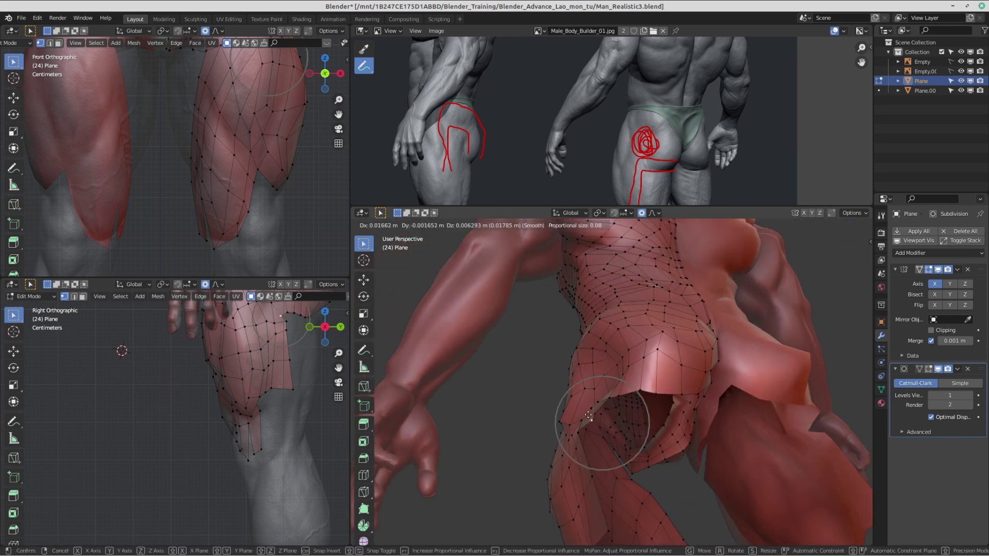
click(588, 415)
click(597, 405)
key(g)
click(597, 402)
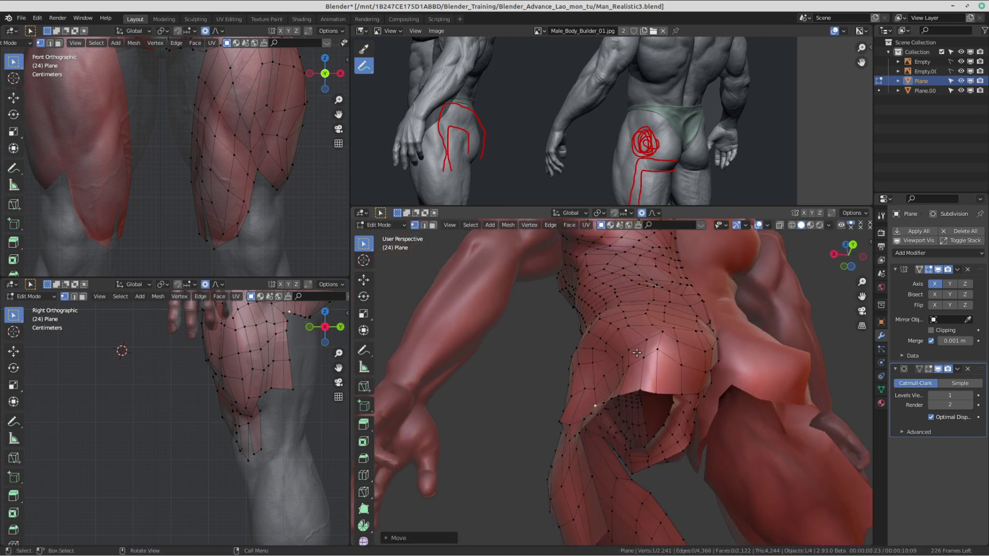
Step: Extrude the seven vertices along the buttock's bottom edge downward three times to start the back of the thigh
middle_drag(600, 402, 588, 386)
middle_drag(690, 369, 640, 386)
shift+click(673, 365)
shift+click(647, 376)
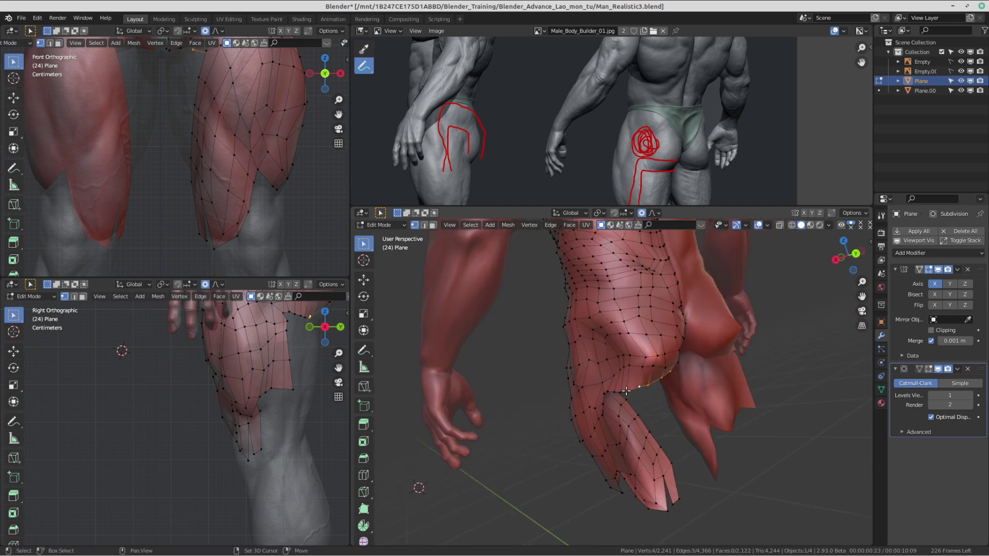
mouse_move(621, 388)
middle_down()
mouse_move(608, 406)
mouse_move(605, 368)
mouse_move(625, 375)
middle_up()
shift+click(608, 406)
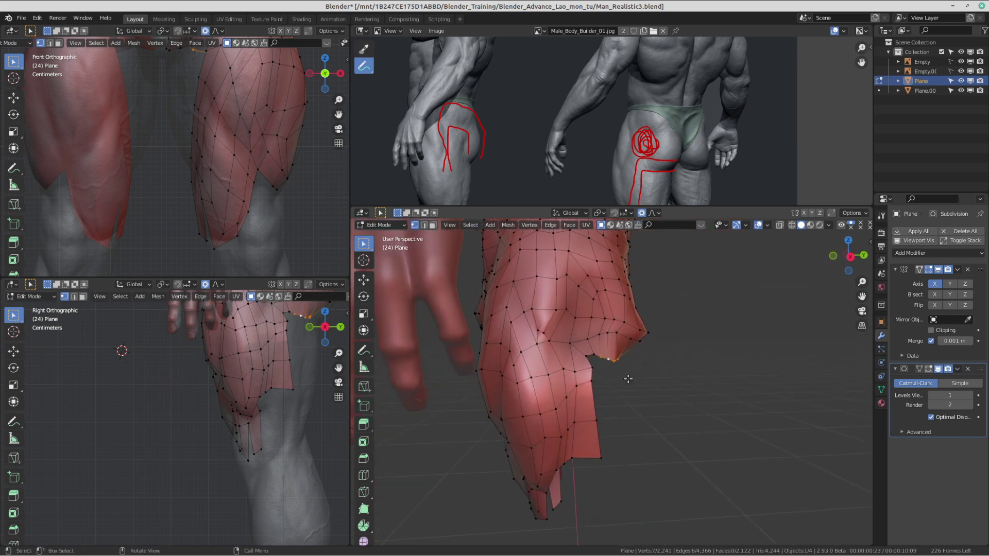
key(e)
click(639, 421)
key(e)
click(642, 473)
key(e)
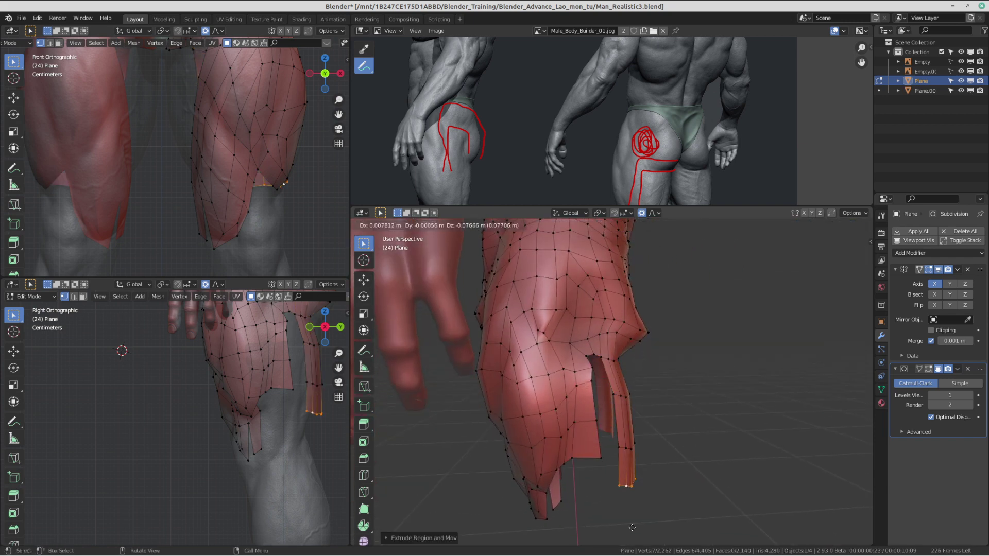
click(636, 540)
Step: Scale and move the extruded strip's bottom edge to match the rear thigh, and adjust its inner corner vertex
scroll(645, 155, down, 4)
scroll(680, 159, up, 3)
scroll(695, 174, up, 1)
middle_drag(696, 174, 698, 132)
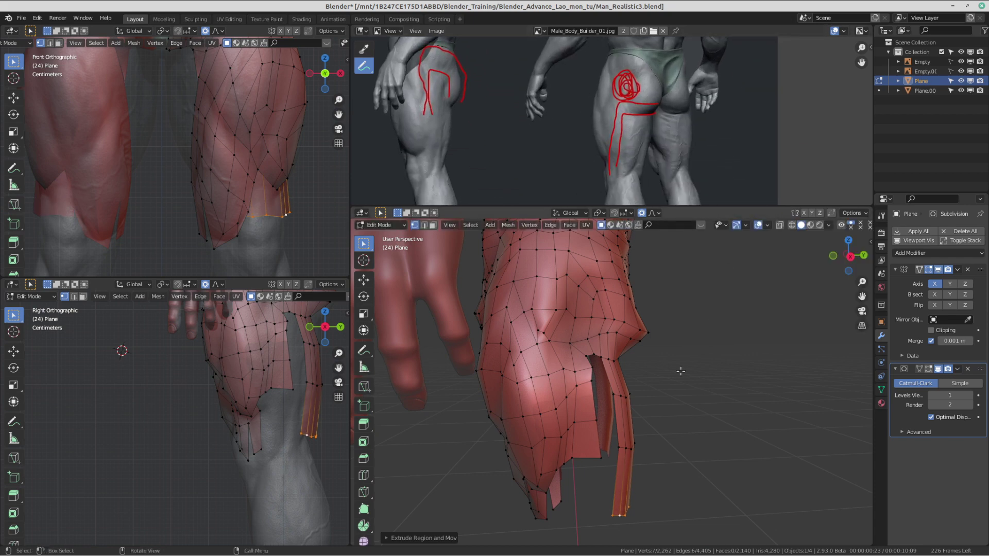
middle_drag(680, 371, 617, 359)
key(s)
click(668, 397)
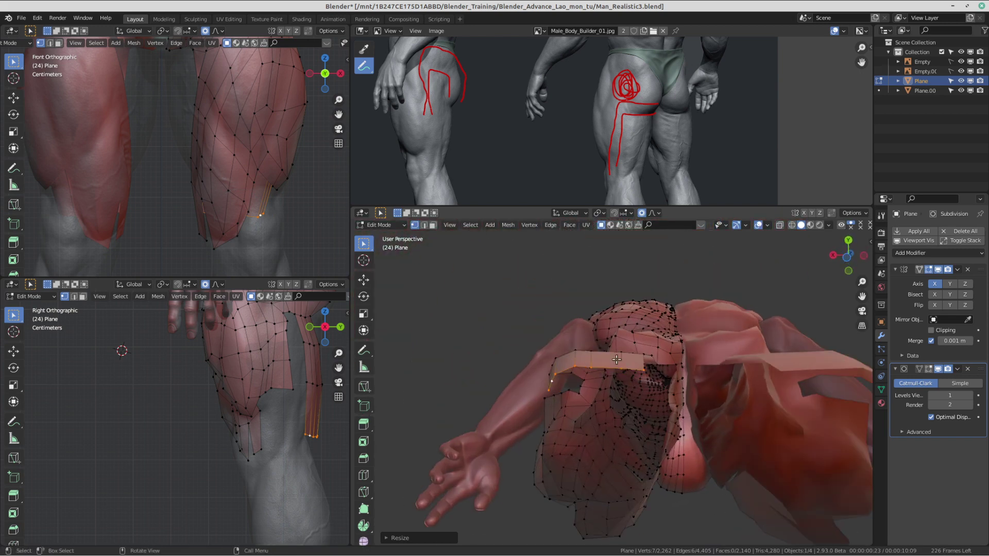
key(g)
click(643, 370)
key(g)
click(642, 375)
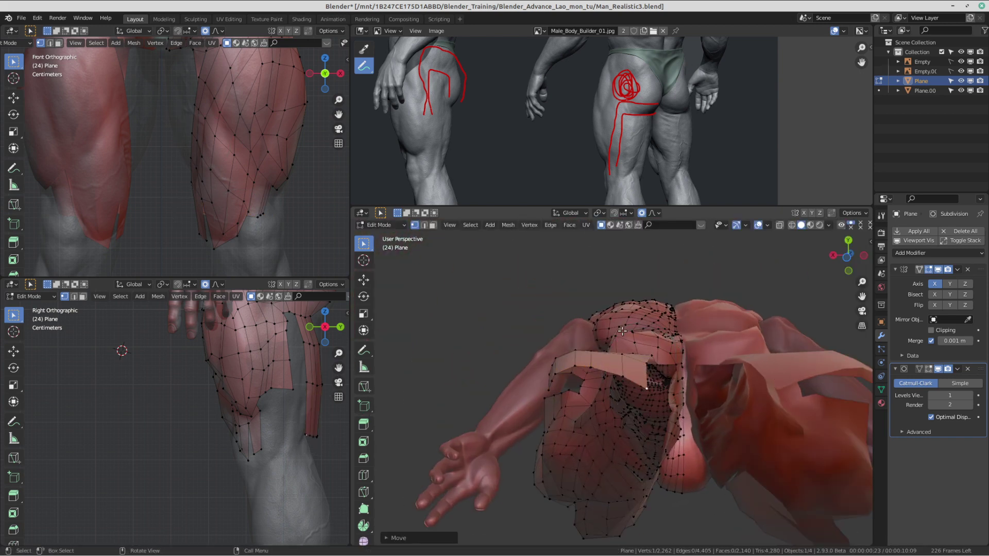
Step: Examine the extended rear thigh strip and buttock from several angles, both in Object Mode and Edit Mode
middle_drag(642, 374, 711, 494)
scroll(711, 495, down, 2)
scroll(583, 534, down, 1)
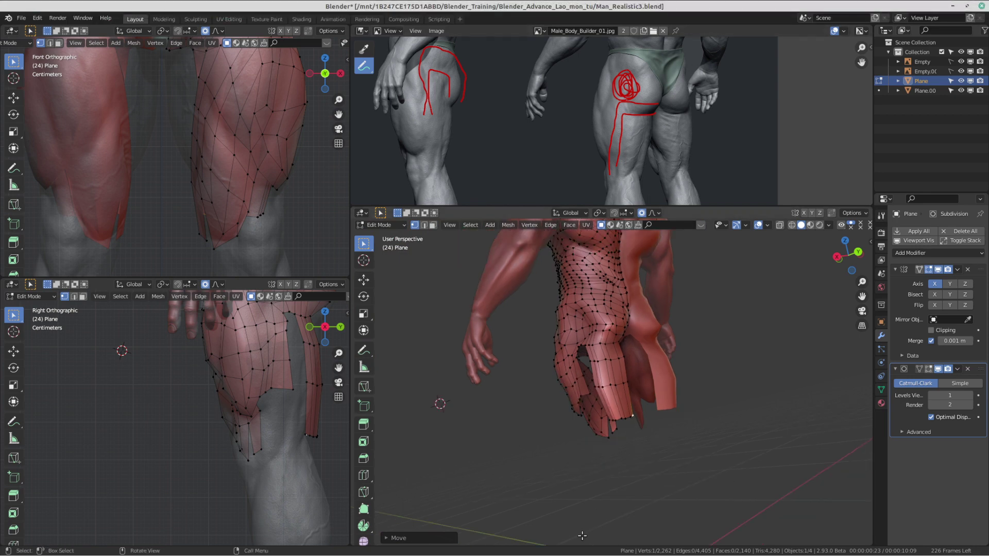
middle_drag(593, 391, 704, 339)
scroll(692, 282, up, 1)
scroll(674, 359, up, 2)
scroll(732, 337, up, 3)
middle_drag(685, 412, 621, 359)
click(665, 445)
scroll(571, 391, down, 3)
key(Tab)
scroll(550, 384, down, 3)
key(Tab)
scroll(628, 356, up, 4)
Step: Reposition the vertices on the middle of the buttock to refine its rounded form
click(645, 367)
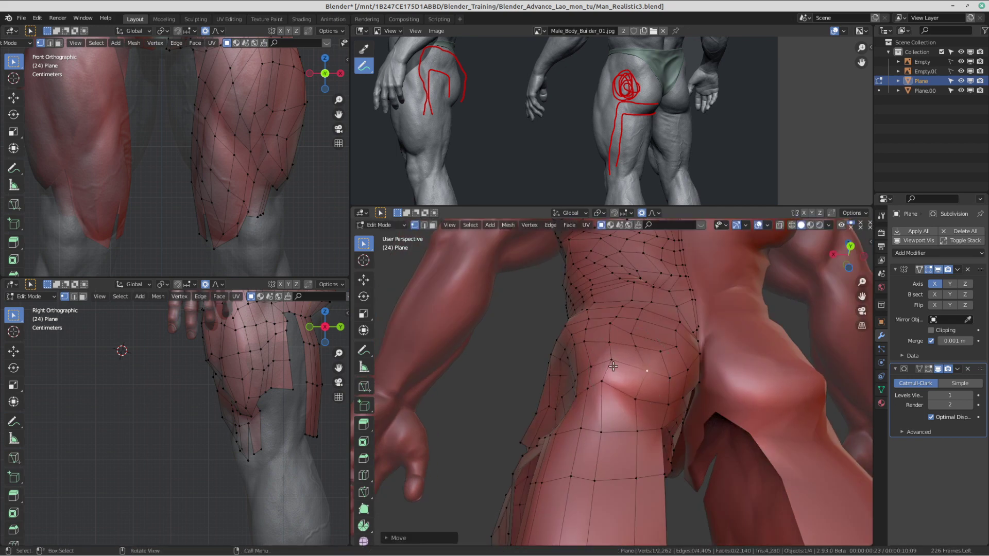
click(611, 362)
key(g)
click(608, 367)
click(600, 387)
middle_drag(600, 389, 496, 348)
key(g)
click(670, 461)
Step: Adjust vertices on the lower buttock and at the outer top of the rear thigh strip
click(650, 473)
key(g)
click(644, 467)
click(531, 381)
key(g)
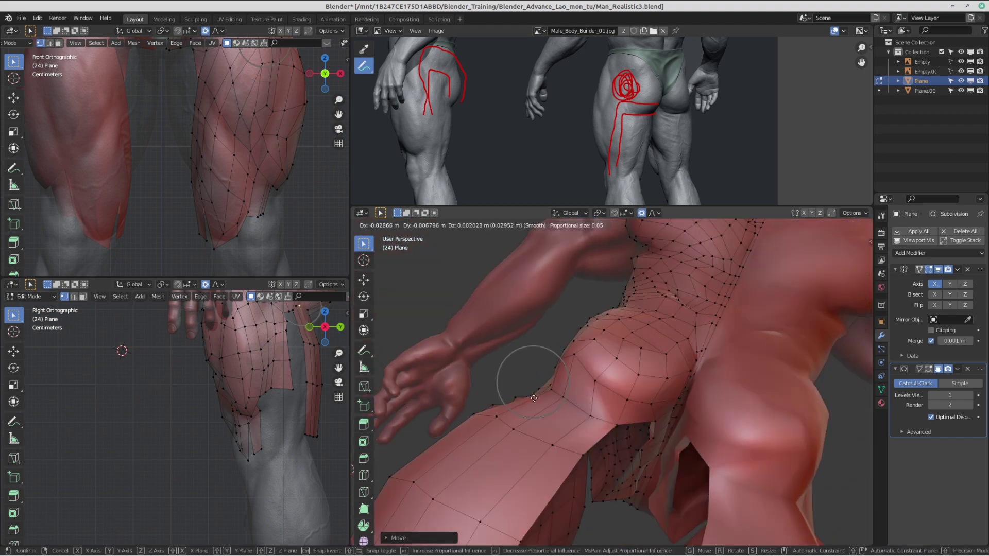
click(534, 398)
Step: Move the vertex at the upper corner of the gap between the outer thigh and the rear strip
middle_drag(535, 398, 580, 391)
middle_drag(692, 399, 653, 398)
click(575, 419)
key(g)
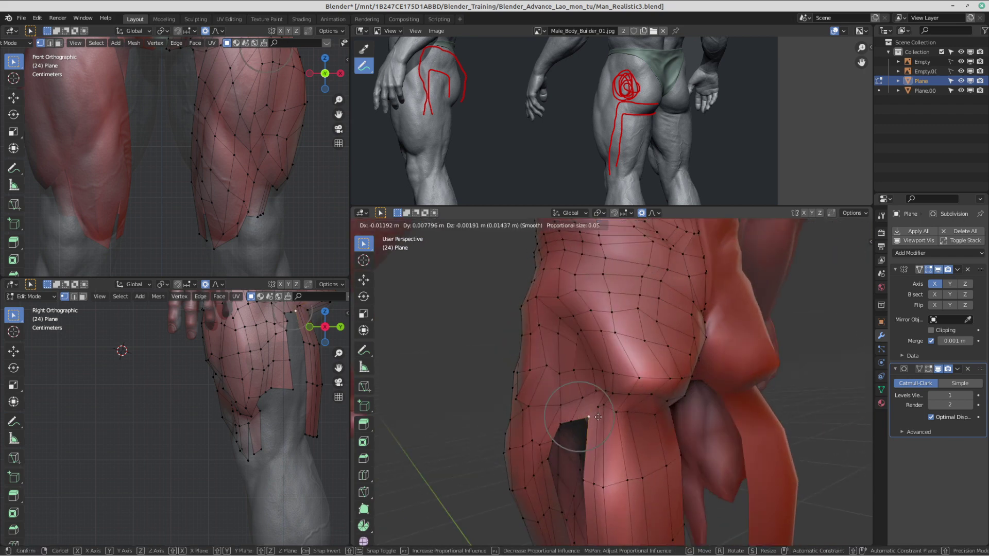
click(578, 422)
Step: Smooth the buttock and the top of the rear thigh in Sculpt Mode, and return to Edit Mode
middle_drag(668, 361, 641, 357)
click(642, 418)
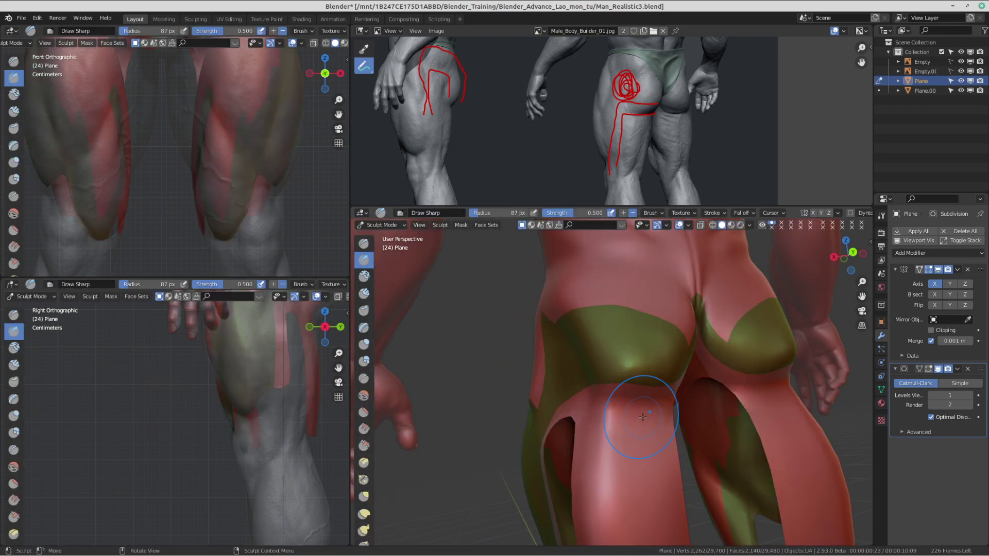
scroll(643, 419, up, 1)
shift+drag(644, 412, 602, 356)
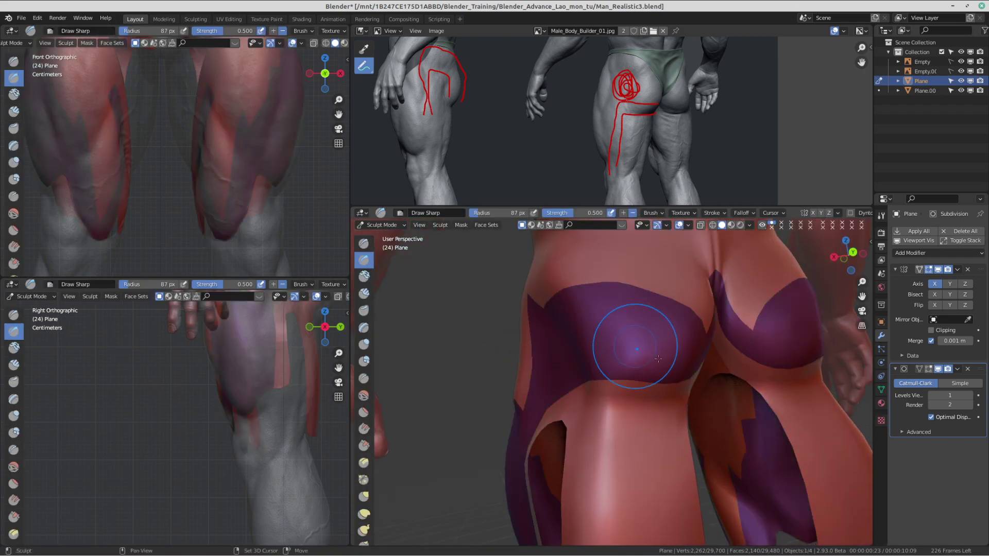
middle_drag(658, 359, 676, 348)
mouse_move(564, 359)
middle_down()
mouse_move(658, 346)
mouse_move(652, 367)
mouse_move(667, 361)
middle_up()
key(ctrl+Tab)
mouse_move(734, 357)
middle_down()
mouse_move(632, 370)
mouse_move(783, 400)
mouse_move(765, 365)
mouse_move(729, 396)
middle_up()
click(671, 372)
Step: Smooth the outer hip surface in Sculpt Mode, and switch back to Edit Mode
key(ctrl+Tab)
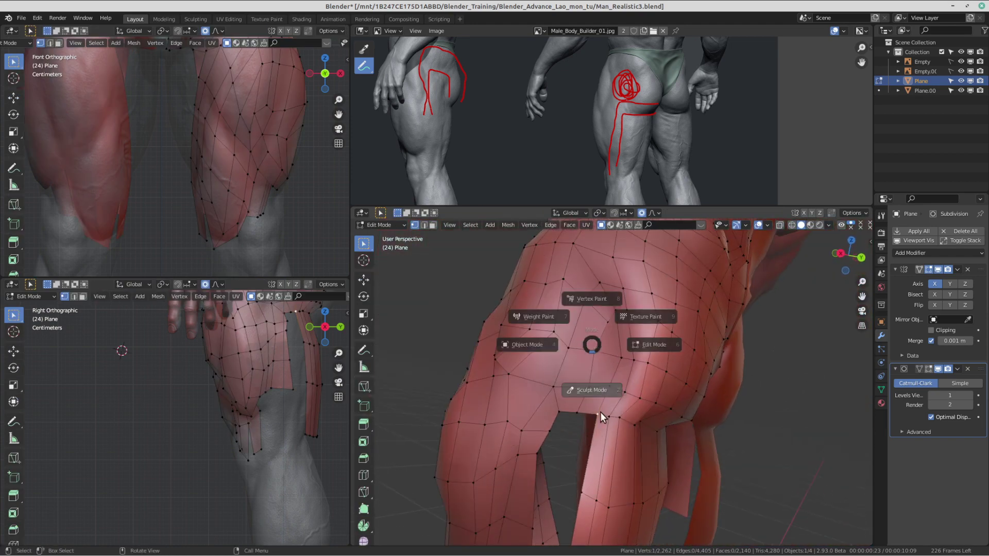
click(598, 396)
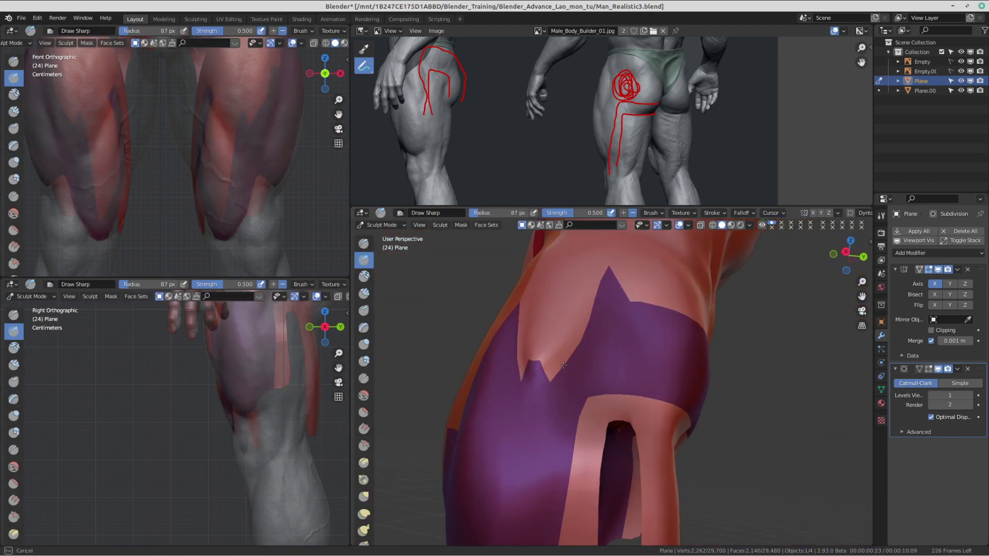
middle_drag(607, 306, 610, 347)
key(ctrl+Tab)
click(654, 347)
Step: Move vertices around the hollow on the outer hip with proportional editing to refine its shape
mouse_move(706, 350)
middle_down()
mouse_move(624, 347)
mouse_move(680, 335)
middle_up()
middle_drag(591, 322, 630, 359)
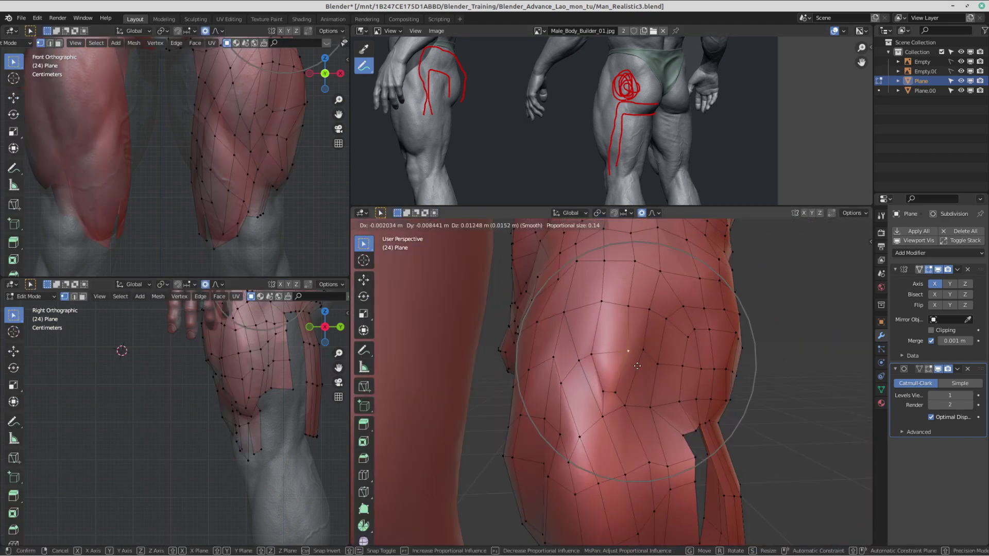
click(632, 362)
key(g)
click(587, 362)
click(599, 416)
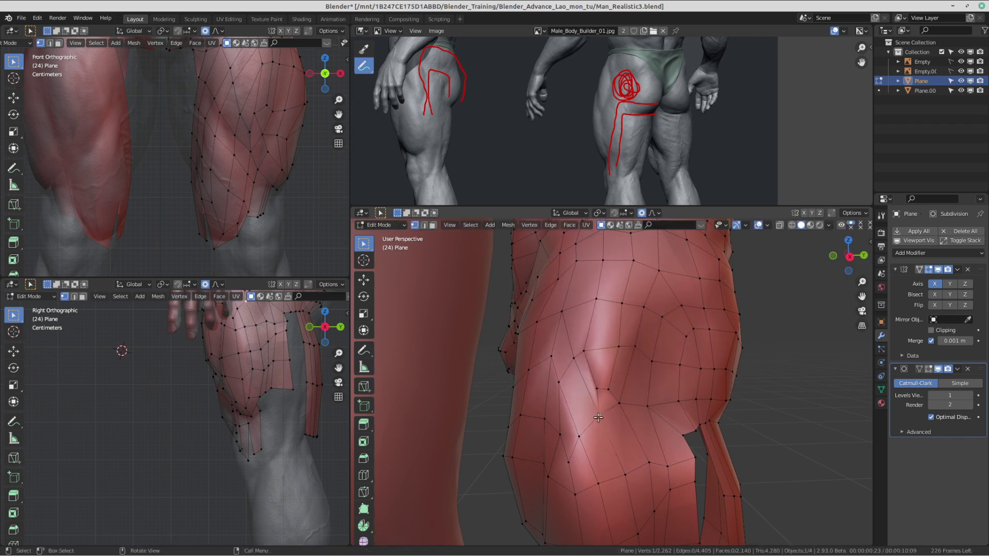
key(g)
click(593, 418)
Step: Pull the outer hip vertices inward along the silhouette, using a proportional size of about 0.11
middle_drag(647, 335, 597, 371)
key(g)
click(555, 398)
key(g)
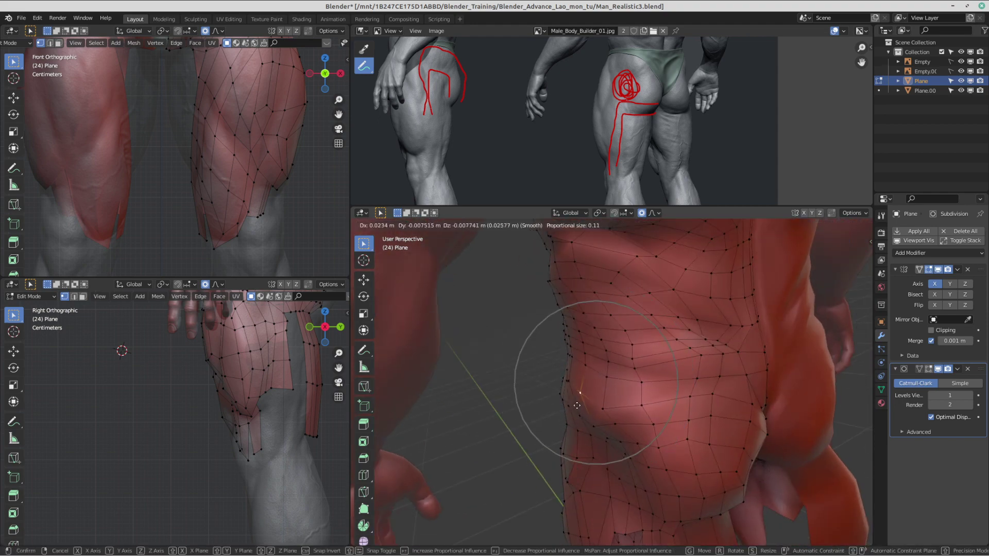
click(579, 407)
middle_drag(597, 413, 575, 416)
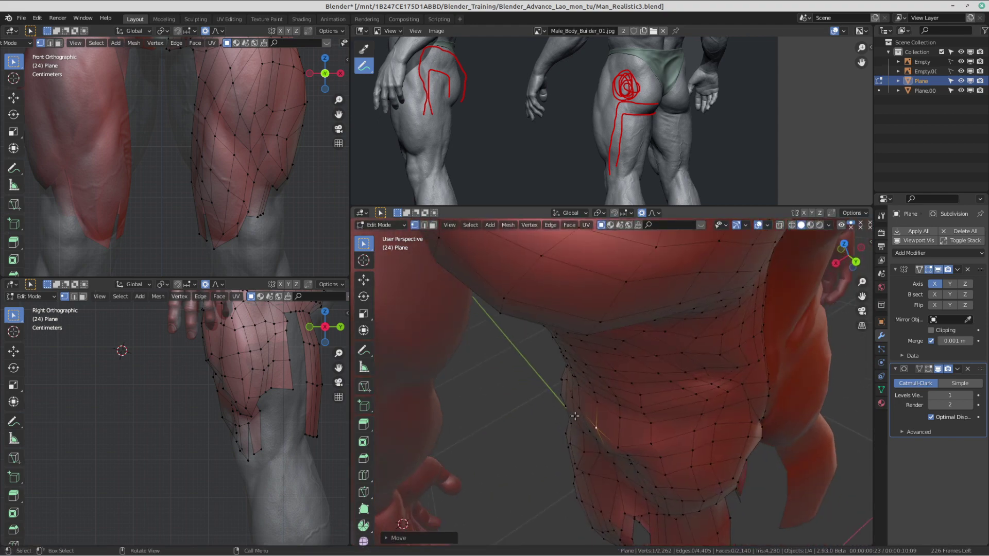
click(576, 417)
Step: Compare the waist with the front-view reference, and move the vertices where the flank meets the hip
scroll(533, 122, down, 2)
middle_drag(530, 122, 625, 134)
scroll(624, 139, up, 1)
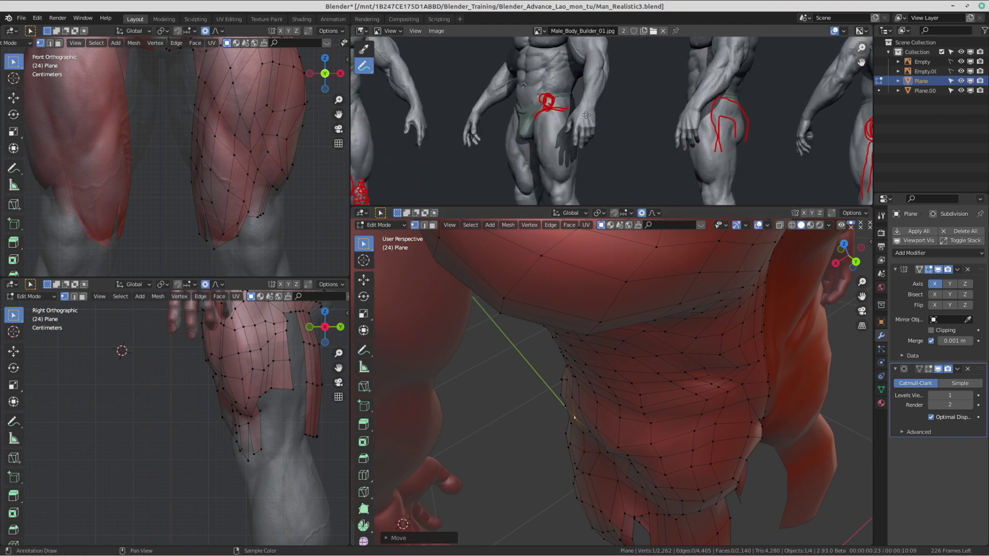
middle_drag(582, 110, 597, 124)
middle_drag(598, 412, 661, 377)
scroll(587, 364, up, 2)
shift+click(582, 376)
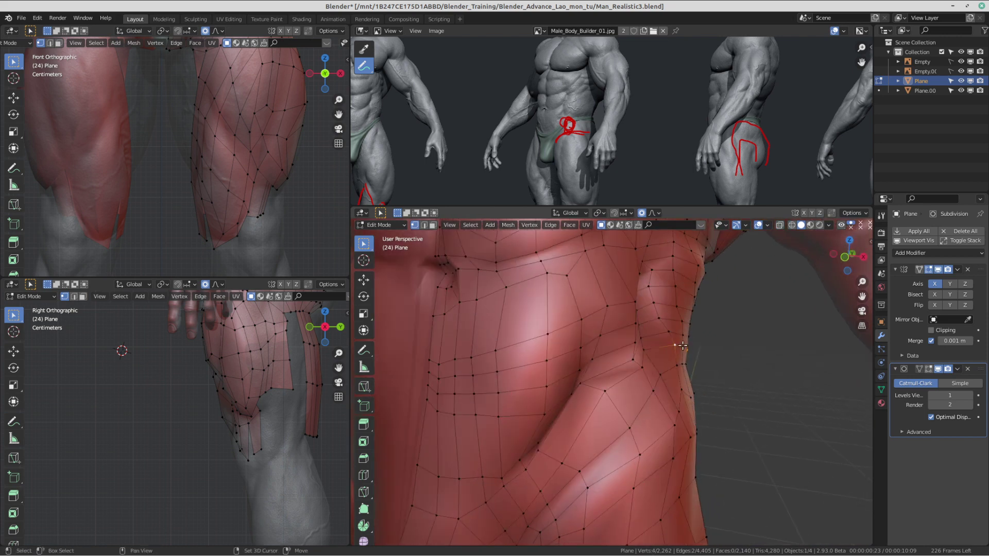
key(g)
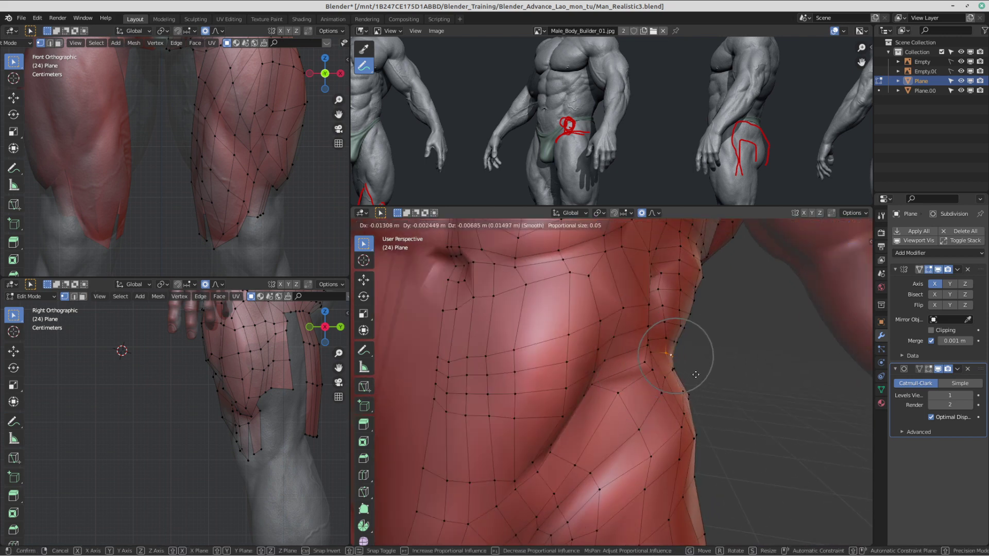
click(674, 340)
Step: Adjust the vertex at the top of the hip just below the waist crease, and review the torso shape
click(675, 345)
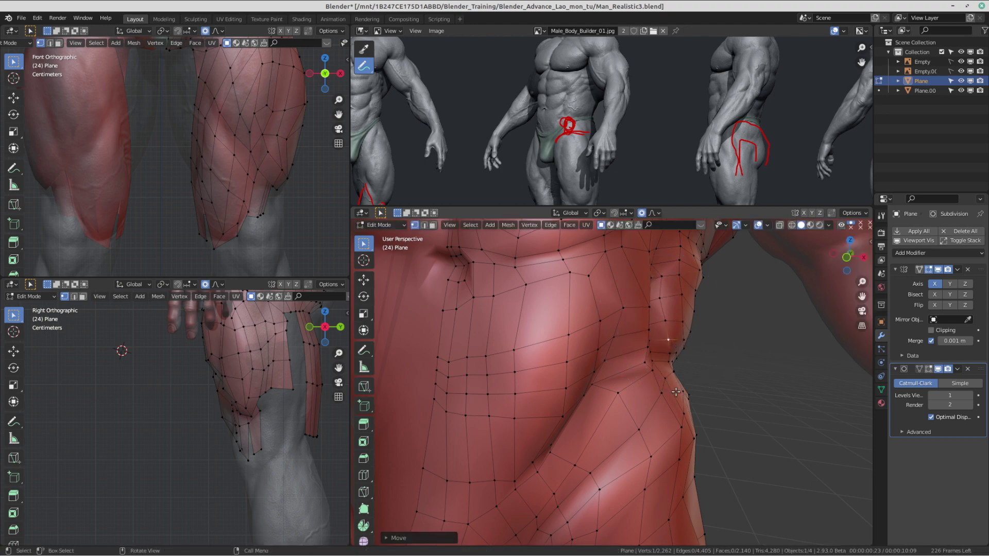
click(679, 394)
key(g)
click(683, 386)
scroll(682, 373, down, 5)
key(ctrl+Tab)
click(629, 367)
scroll(703, 355, down, 4)
mouse_move(704, 366)
middle_down()
mouse_move(693, 384)
mouse_move(635, 391)
mouse_move(684, 395)
mouse_move(633, 414)
mouse_move(479, 397)
mouse_move(502, 374)
mouse_move(662, 433)
mouse_move(654, 423)
middle_up()
scroll(644, 407, up, 4)
key(Tab)
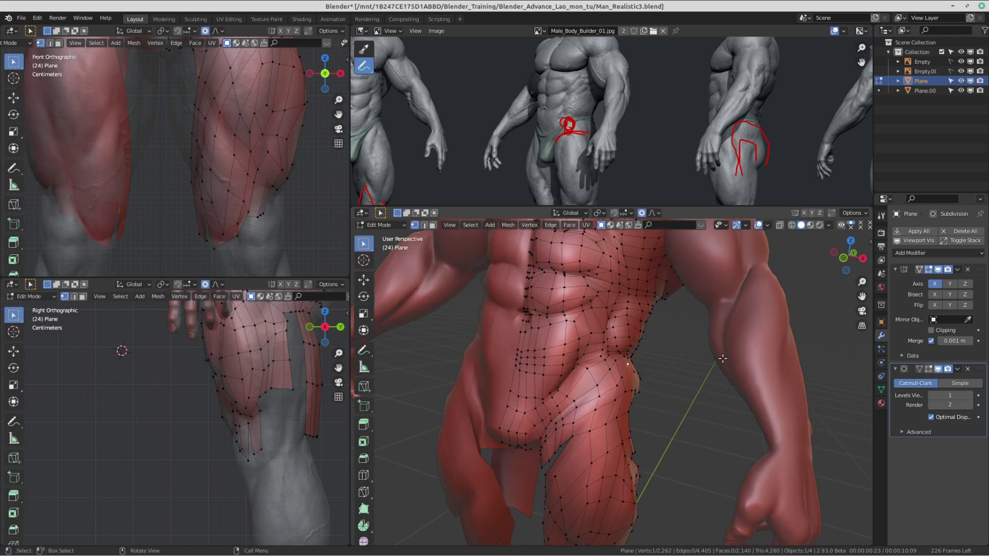
Step: Reposition the vertices in the waist crease between the side of the abdomen and the hip
scroll(613, 400, up, 5)
middle_drag(590, 406, 665, 367)
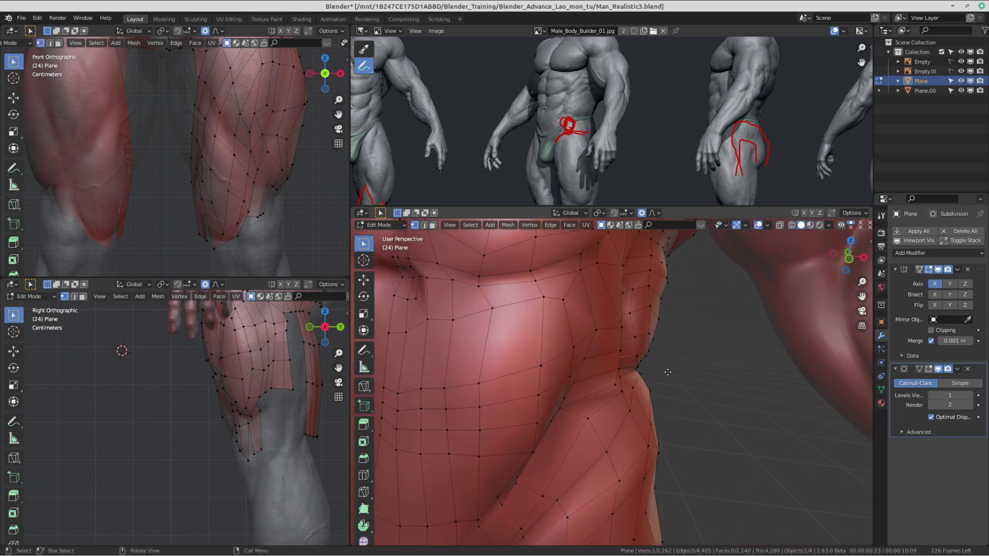
key(g)
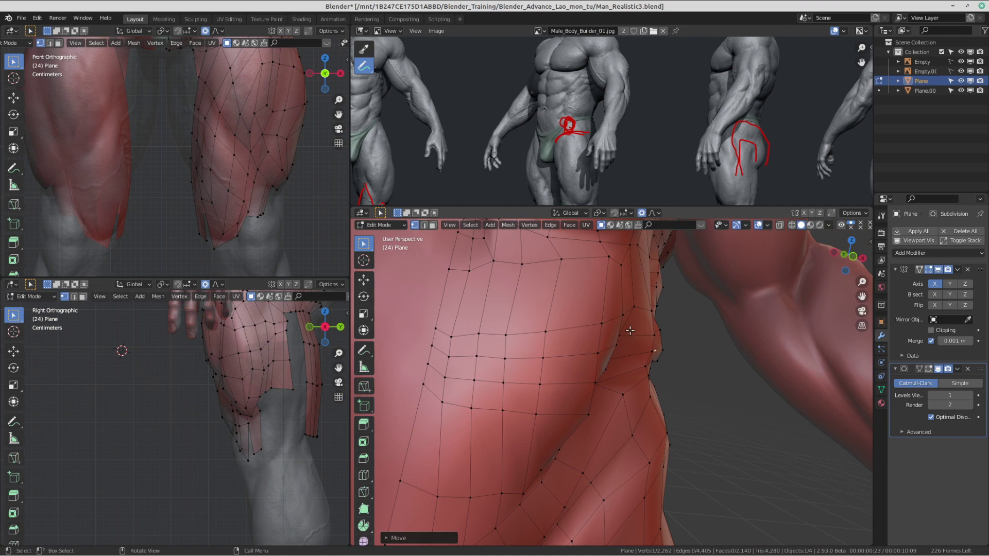
click(600, 357)
middle_drag(630, 331, 607, 373)
key(g)
click(602, 361)
Step: Adjust the spacing of the lower flank vertices beside the abdomen, just above the hip crease
scroll(602, 363, down, 4)
key(g)
click(647, 367)
key(g)
click(571, 420)
middle_drag(571, 419, 609, 379)
click(599, 376)
key(g)
click(614, 379)
click(599, 369)
key(g)
click(625, 376)
click(609, 367)
key(g)
click(619, 369)
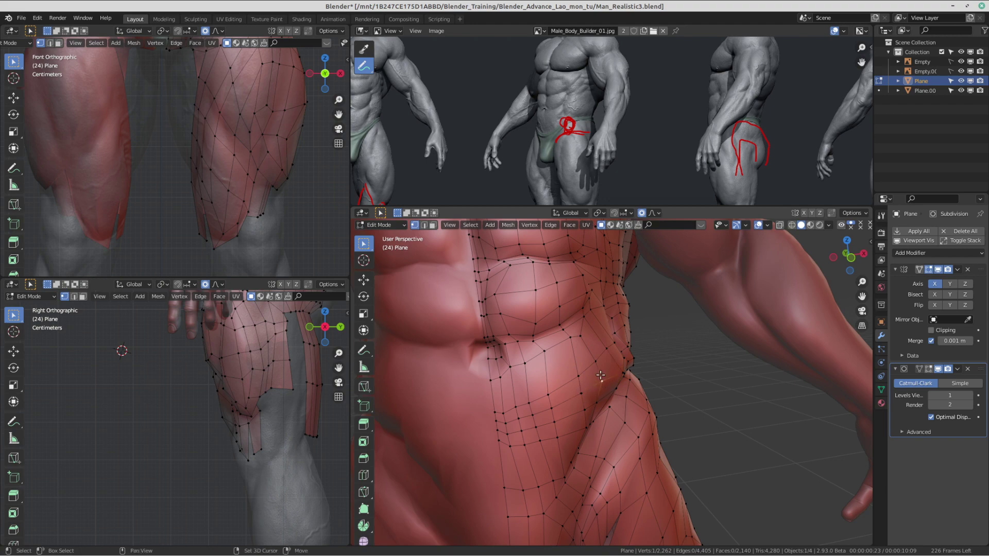
Step: Move two more flank vertices above the waist crease, and check the torso in Object Mode
mouse_move(600, 376)
middle_down()
mouse_move(582, 344)
mouse_move(580, 380)
mouse_move(618, 355)
mouse_move(649, 367)
mouse_move(655, 354)
mouse_move(590, 386)
middle_up()
key(g)
click(580, 341)
key(g)
click(621, 353)
key(Tab)
scroll(653, 358, down, 3)
scroll(613, 389, up, 2)
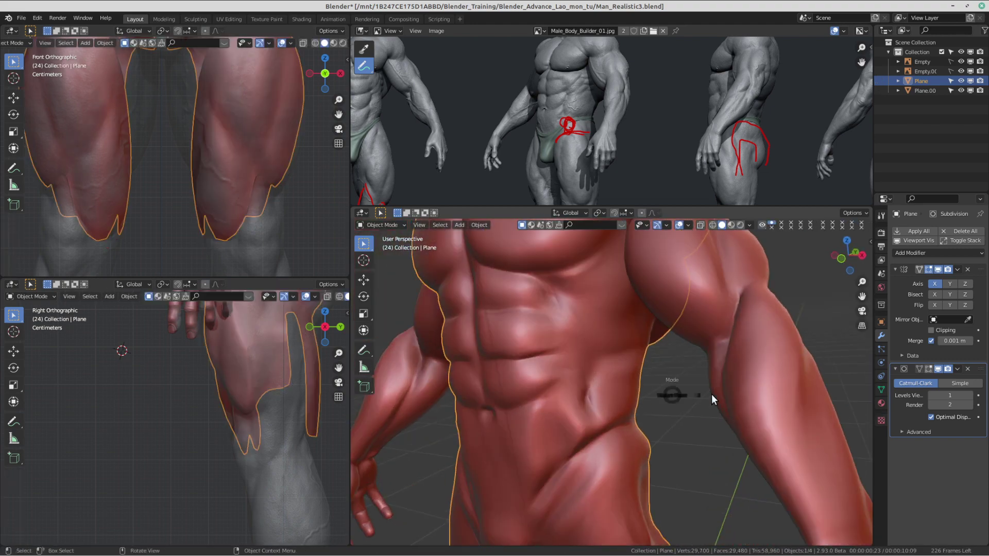
Step: In Edit Mode, move vertices along the crease between the lower abdomen and hip with a proportional size of about 0.02
key(Tab)
scroll(713, 399, up, 1)
middle_drag(713, 400, 630, 334)
key(g)
click(617, 335)
key(g)
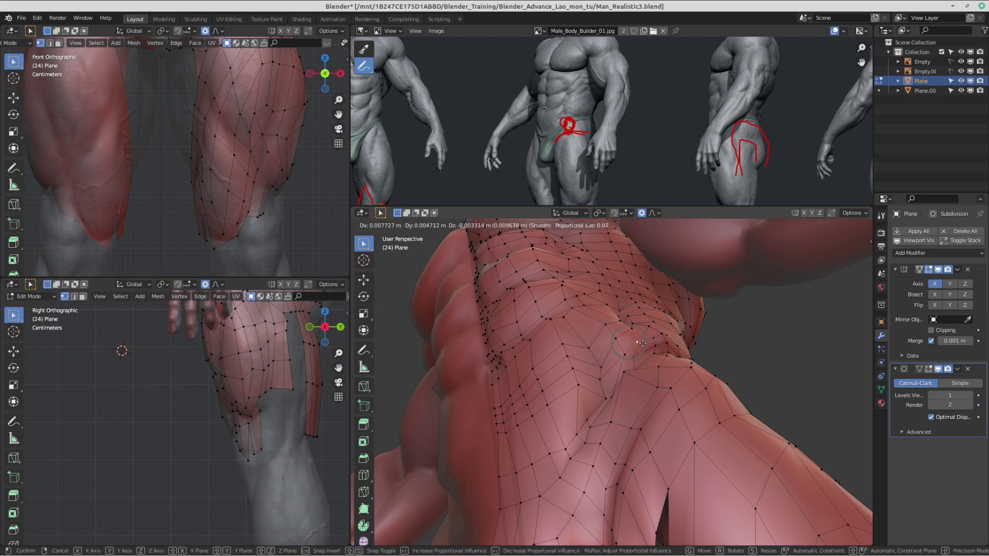
click(638, 355)
click(636, 359)
key(g)
click(652, 357)
key(g)
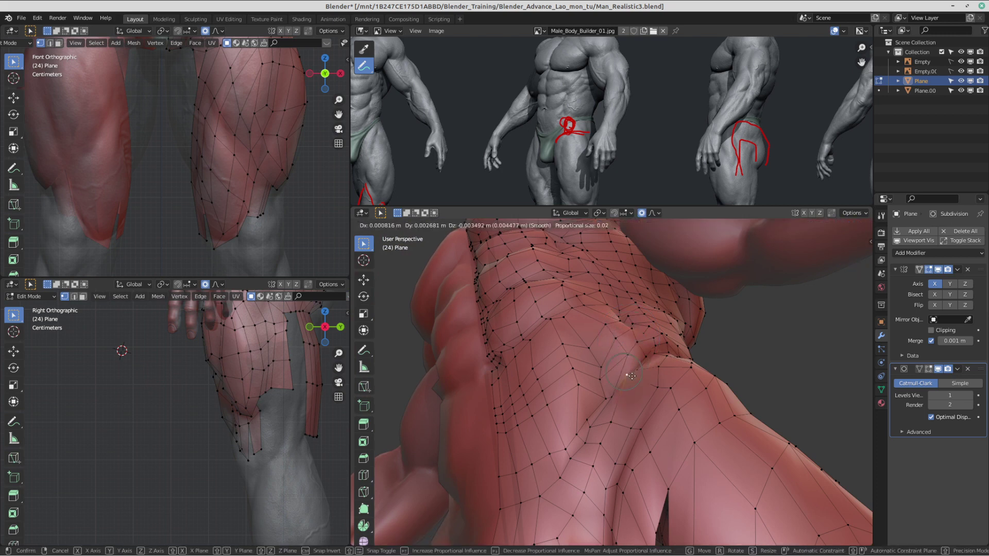
click(608, 337)
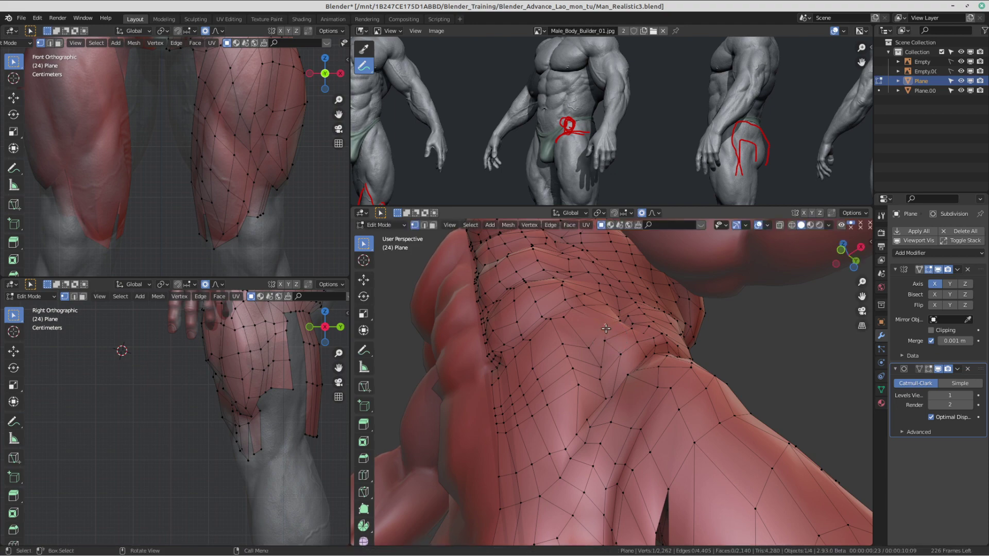
Step: Even out the column of flank vertices above the hip crease
click(594, 326)
middle_drag(594, 325, 620, 377)
click(604, 327)
key(g)
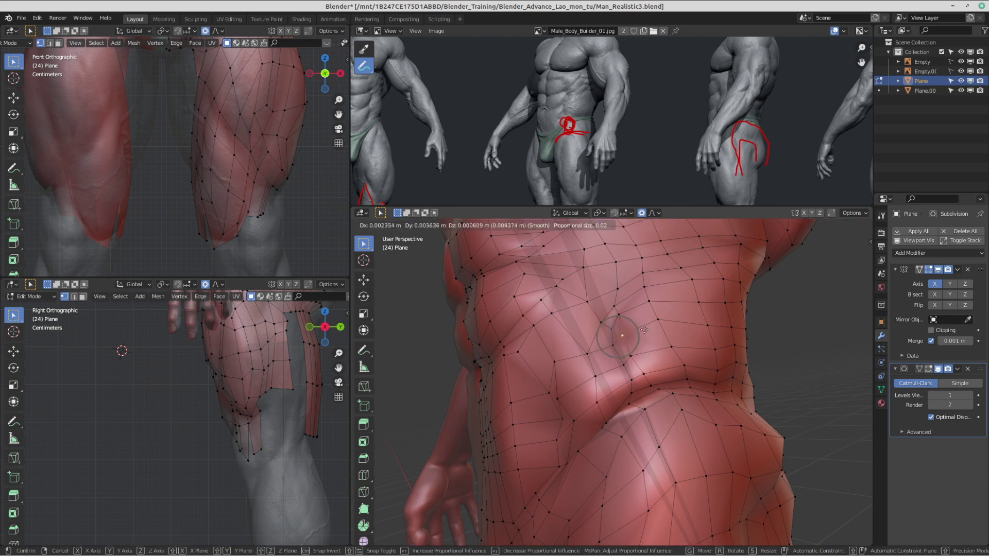
click(629, 323)
key(g)
click(627, 311)
key(g)
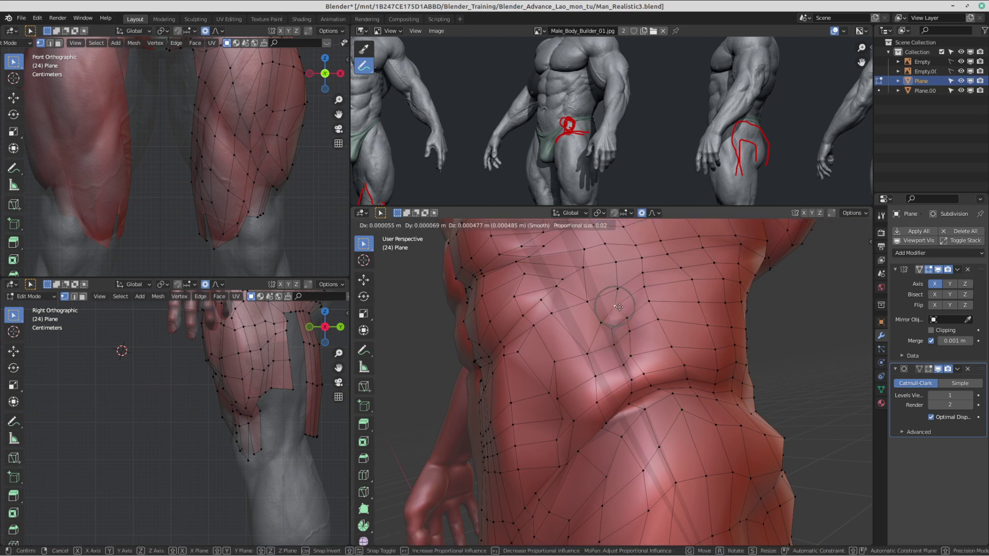
click(570, 296)
Step: Adjust the vertices on the side of the lower abdomen, and view the result in Object Mode
mouse_move(559, 288)
middle_down()
mouse_move(587, 351)
mouse_move(572, 289)
middle_up()
key(g)
click(585, 353)
key(g)
click(576, 362)
key(g)
click(589, 361)
middle_drag(618, 339, 653, 431)
key(Tab)
scroll(519, 394, down, 8)
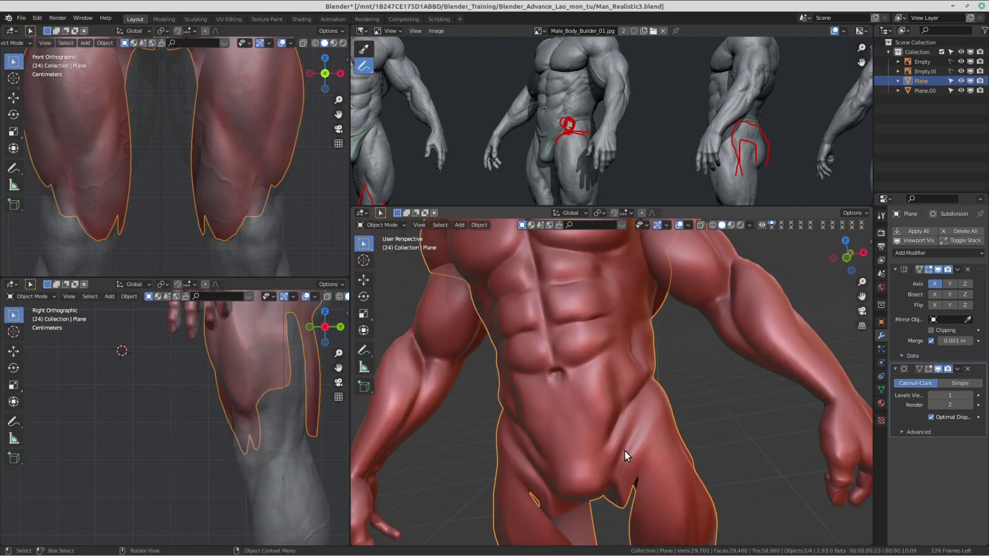
Step: In Edit Mode, shift the vertices down the outer buttock above the gap to even their spacing
middle_drag(621, 393, 655, 334)
key(Tab)
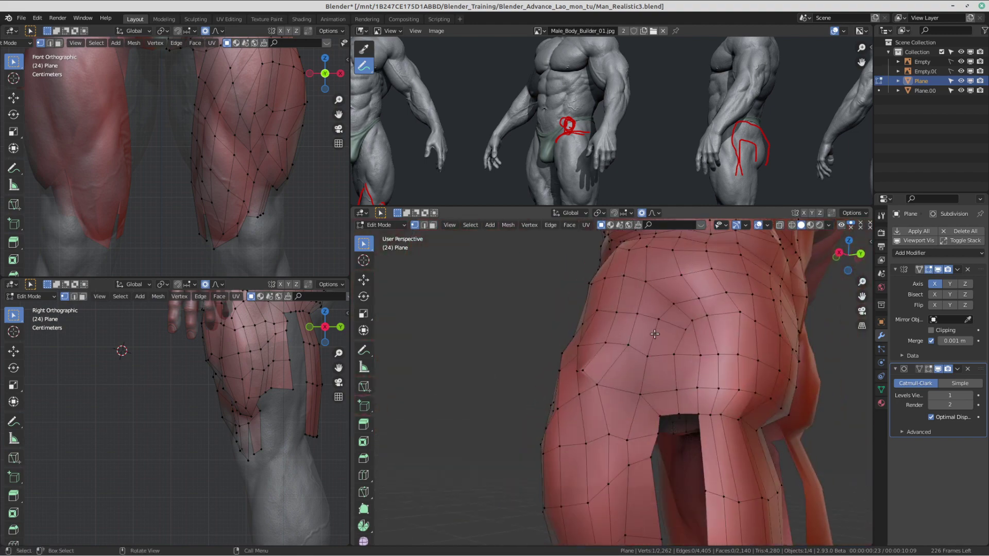
click(677, 355)
key(g)
click(688, 359)
click(700, 355)
key(g)
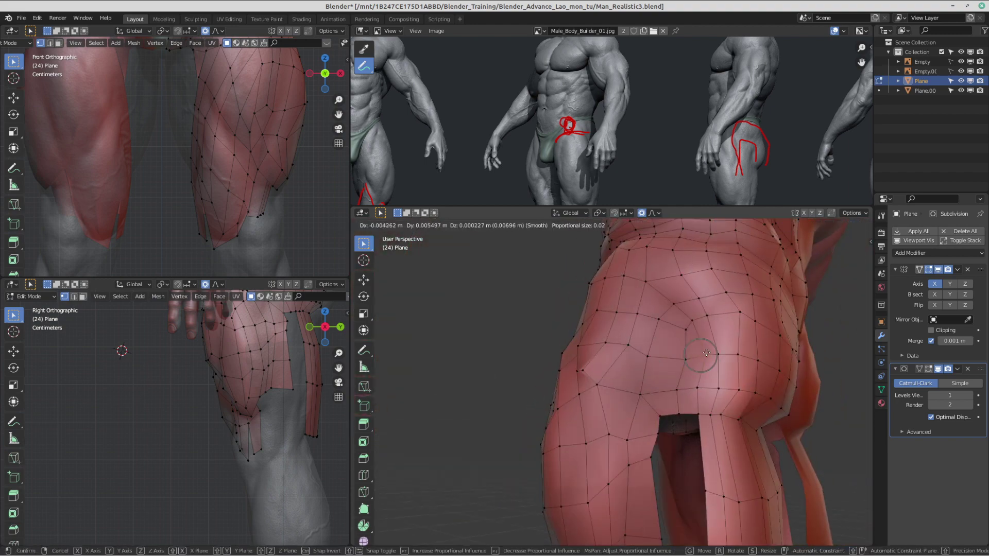
click(704, 355)
click(696, 388)
key(g)
click(703, 387)
Step: Move the vertices along the upper edge of the gap between the outer thigh and the rear strip to round it
click(697, 419)
key(g)
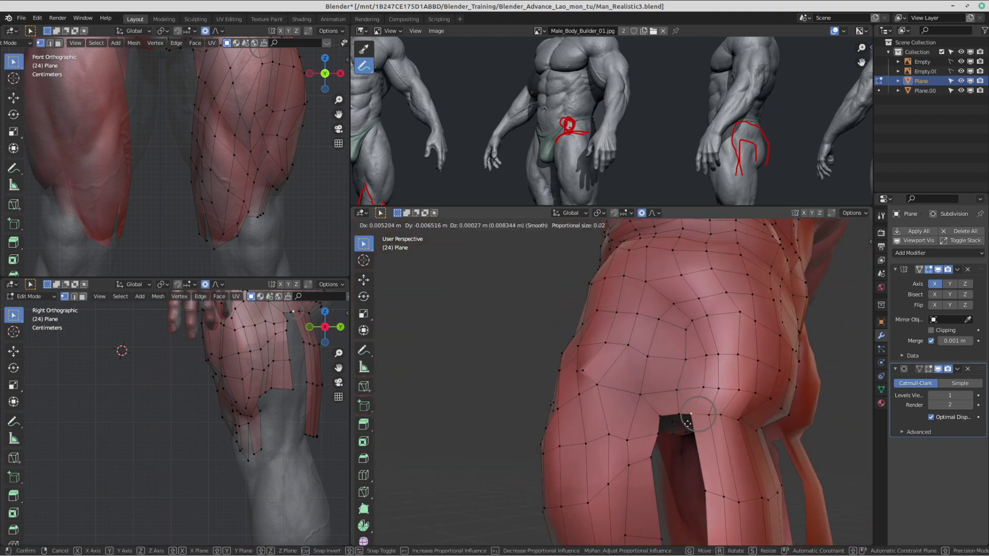
click(689, 421)
middle_drag(658, 411, 680, 436)
key(g)
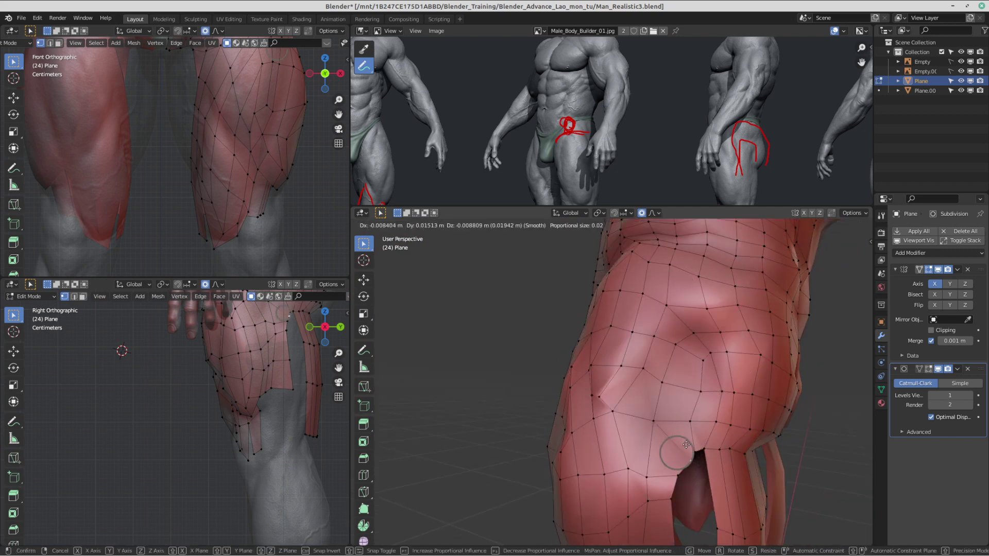
click(680, 441)
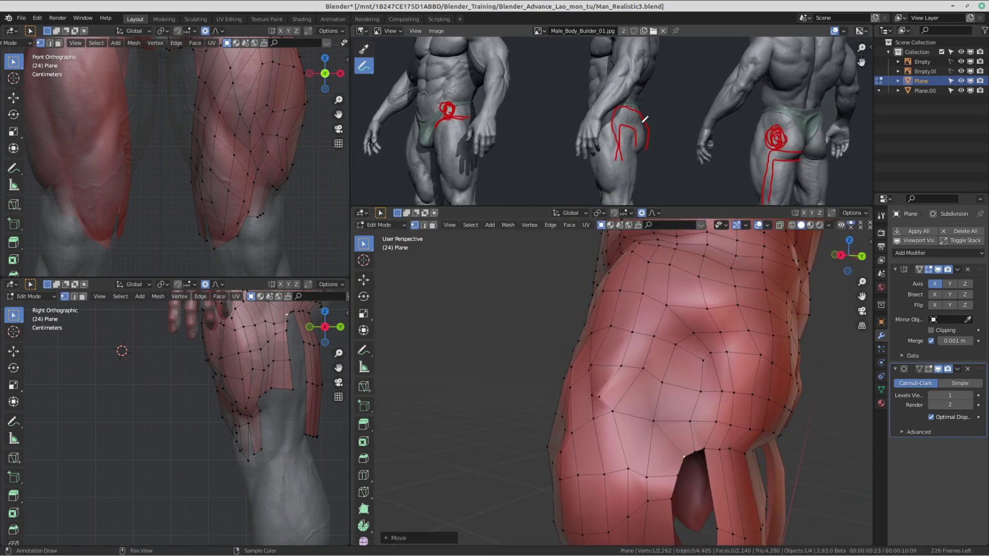
middle_drag(684, 410, 564, 414)
scroll(572, 378, up, 3)
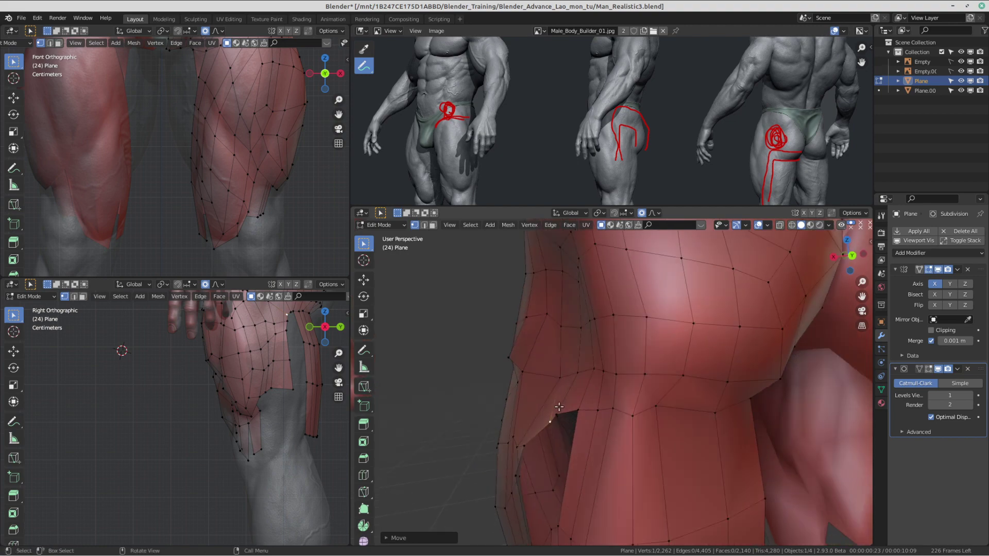
click(559, 416)
key(g)
click(562, 426)
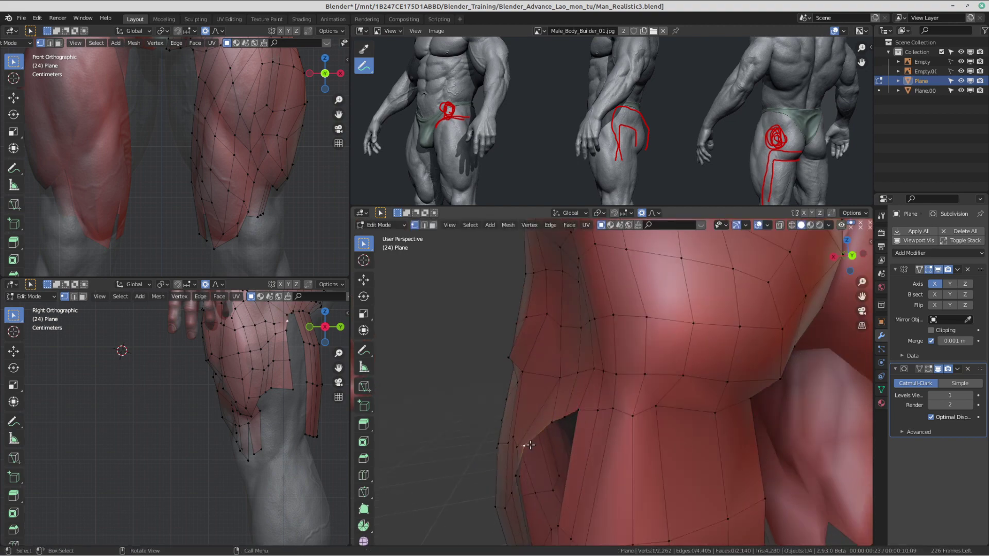
Step: Inspect the hips in Object Mode, then move a vertex on the outer buttock in Edit Mode
scroll(530, 445, down, 6)
key(Tab)
middle_drag(648, 394, 628, 360)
scroll(561, 375, up, 1)
key(Tab)
scroll(564, 374, up, 3)
click(623, 355)
key(g)
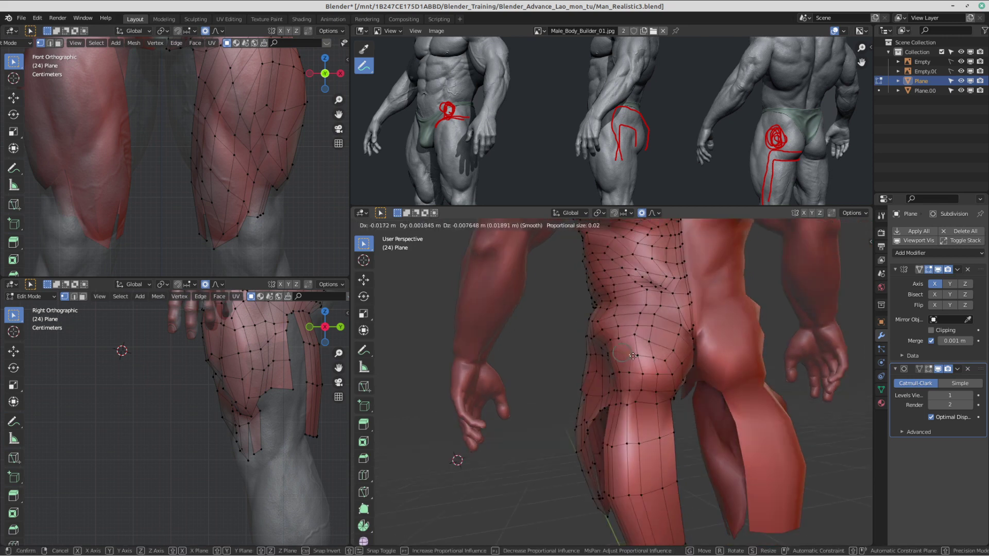
click(634, 356)
Step: Compare the buttock with the rear-view reference, and push its outer side inward with a proportional size of about 0.07
scroll(690, 113, down, 3)
middle_drag(752, 108, 654, 116)
scroll(603, 111, up, 4)
scroll(626, 419, up, 4)
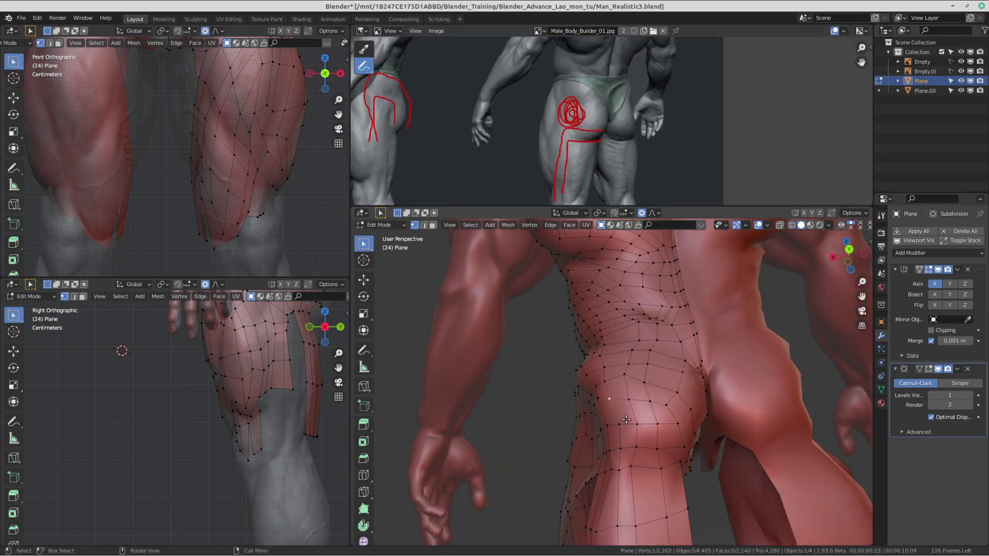
key(g)
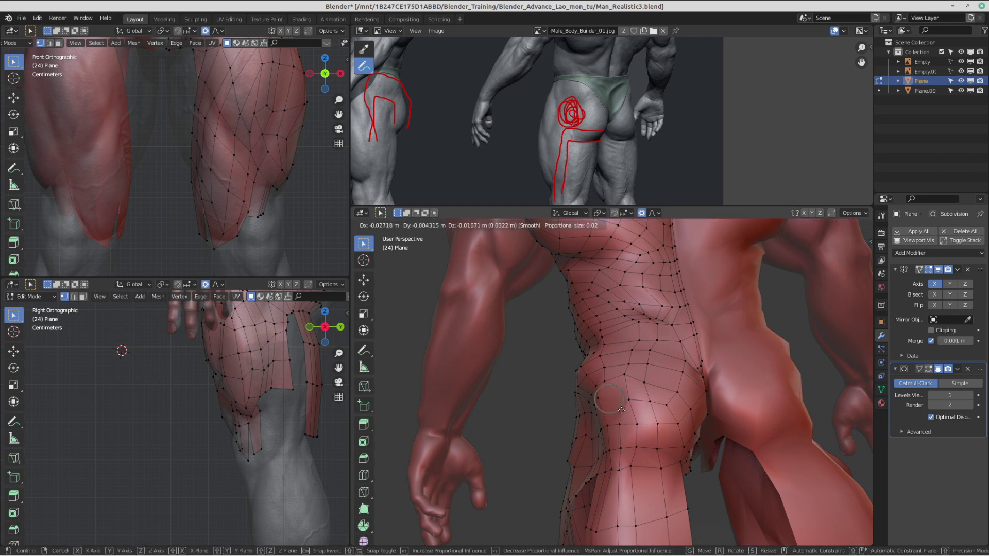
click(615, 404)
key(g)
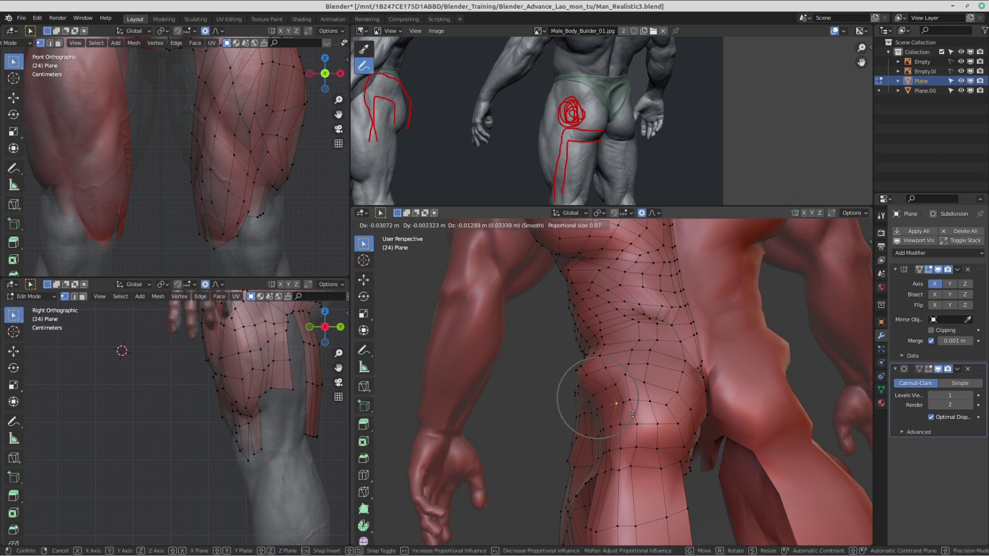
click(634, 414)
Step: Move two vertices on the upper outer buttock to deepen the hollow
click(631, 401)
key(g)
click(642, 405)
click(627, 381)
key(g)
click(637, 389)
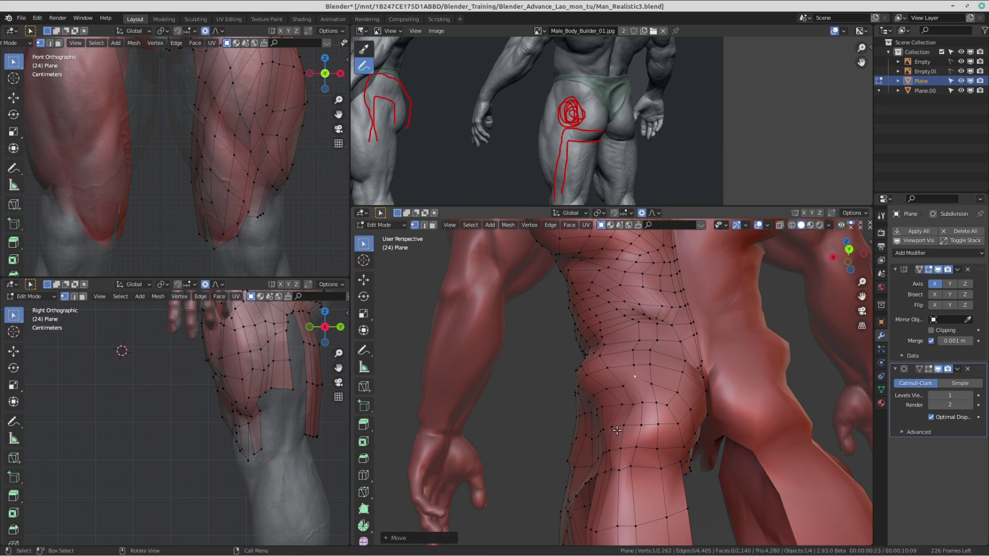
Step: Adjust the vertices on the lower outer buttock and at the top of the rear thigh strip
key(g)
click(628, 422)
key(g)
click(591, 439)
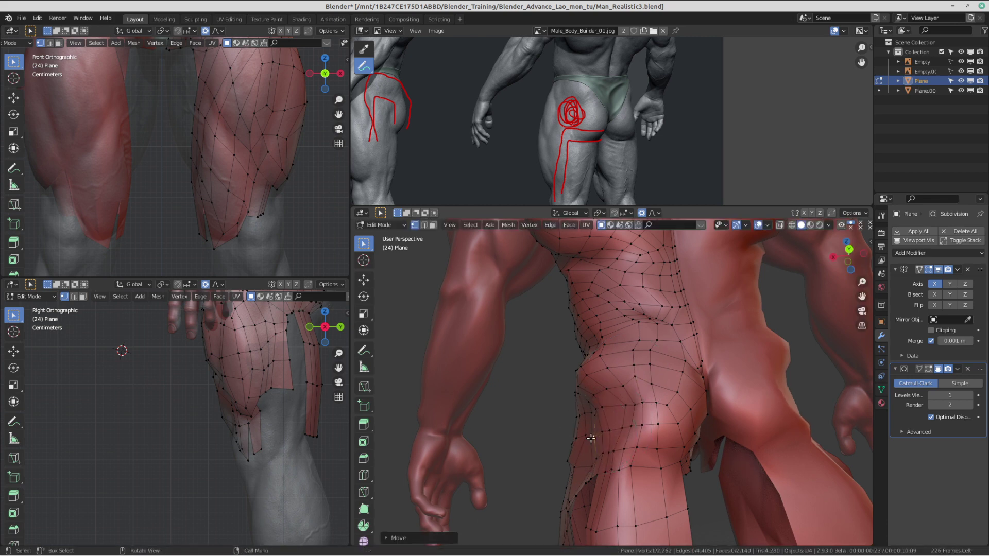
click(618, 435)
key(g)
click(610, 433)
key(g)
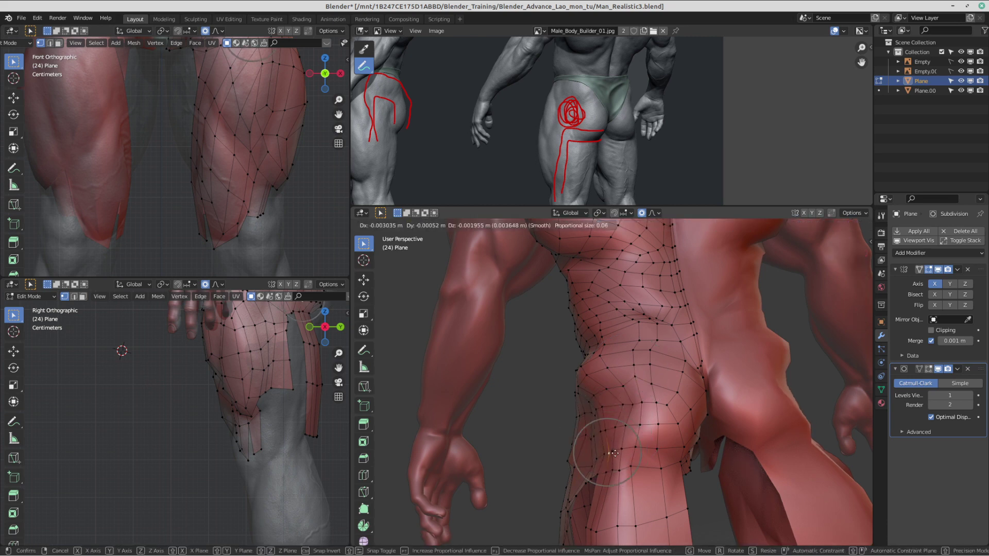
click(616, 467)
click(620, 450)
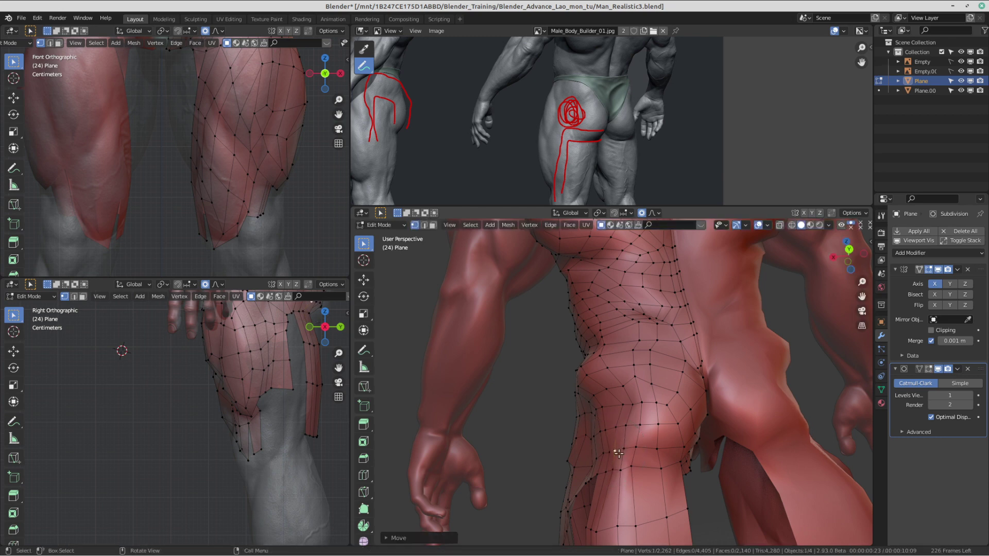
Step: Add a loop cut across the top of the rear thigh strip and move the vertices at the top of the gap beside it
middle_drag(621, 450, 711, 406)
key(ctrl+r)
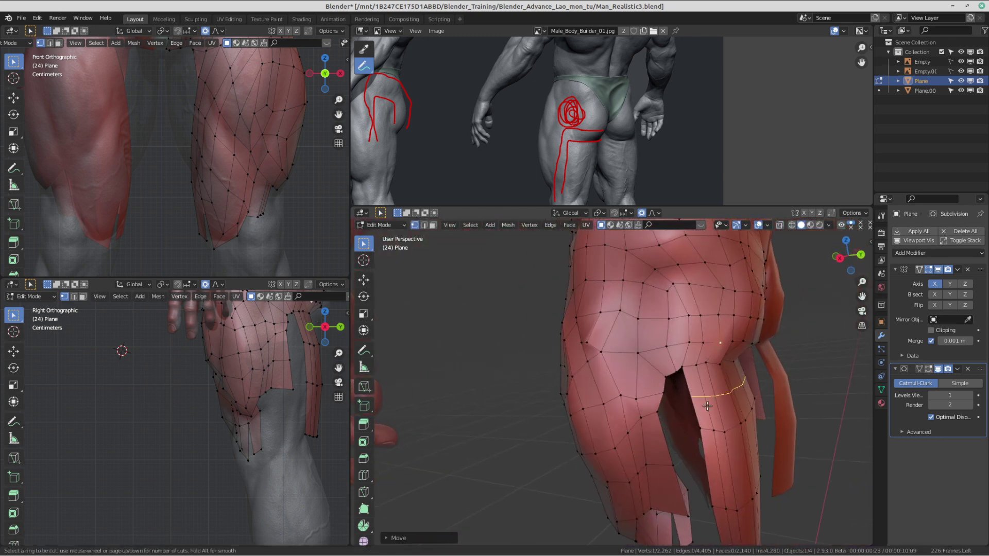
click(711, 405)
click(699, 368)
shift+middle_drag(681, 370, 662, 327)
scroll(653, 313, up, 2)
click(664, 324)
key(g)
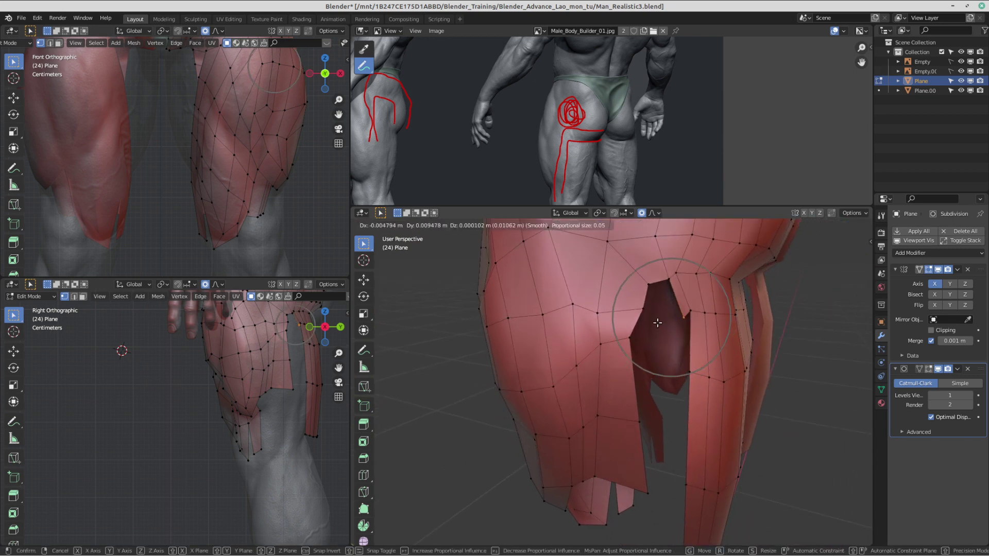
click(657, 323)
key(g)
click(656, 292)
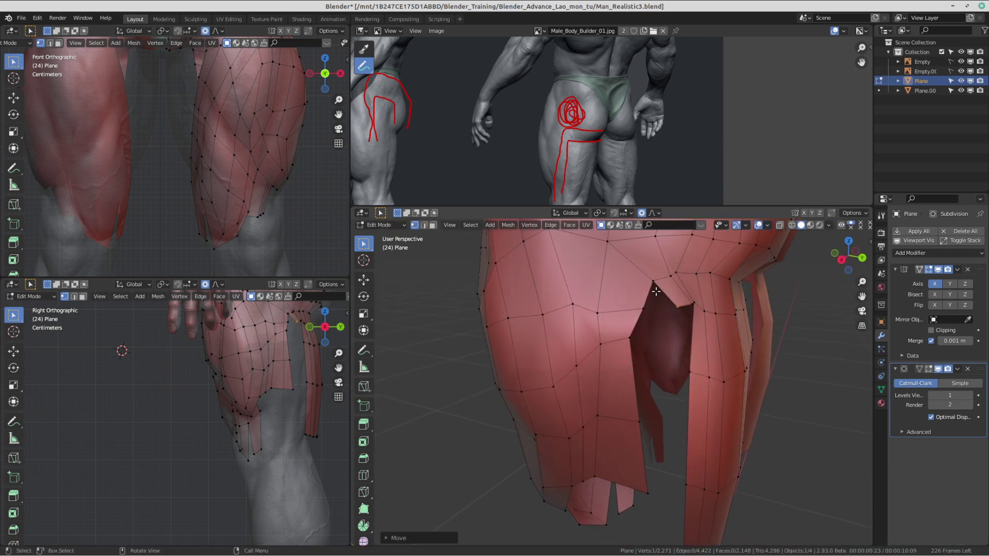
Step: Fill two faces at the top of the gap between the outer thigh and the rear strip, and adjust their vertices
key(f)
key(g)
click(671, 302)
click(646, 310)
key(f)
key(g)
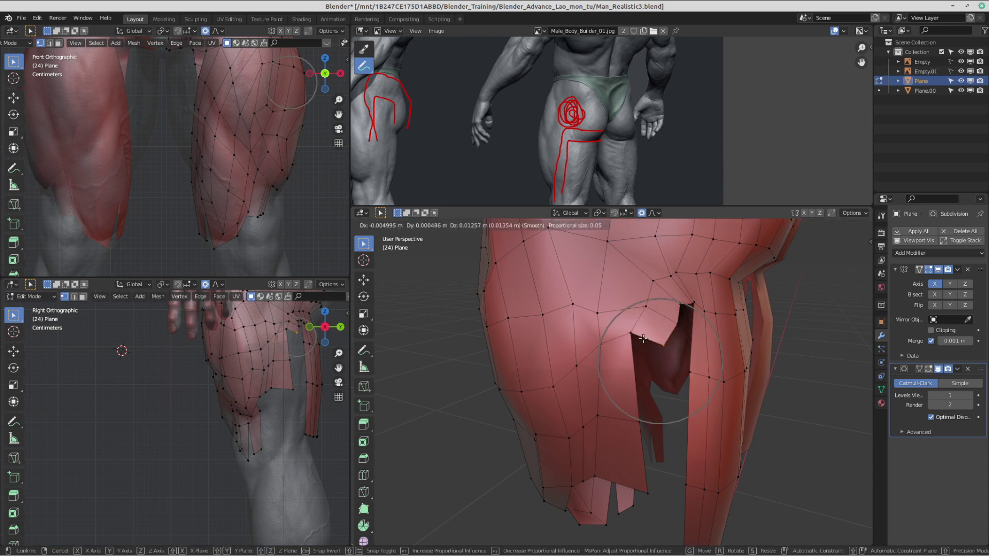
click(642, 338)
Step: Fill two more faces down the open edge of the outer thigh panel and position their vertices
key(f)
key(g)
click(644, 427)
click(641, 424)
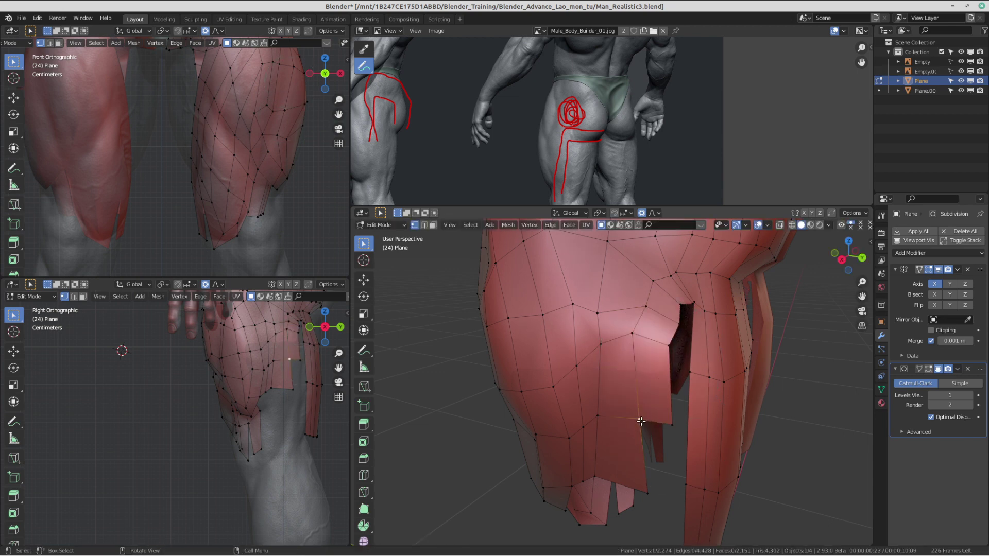
middle_drag(640, 426, 617, 330)
key(f)
key(g)
click(627, 407)
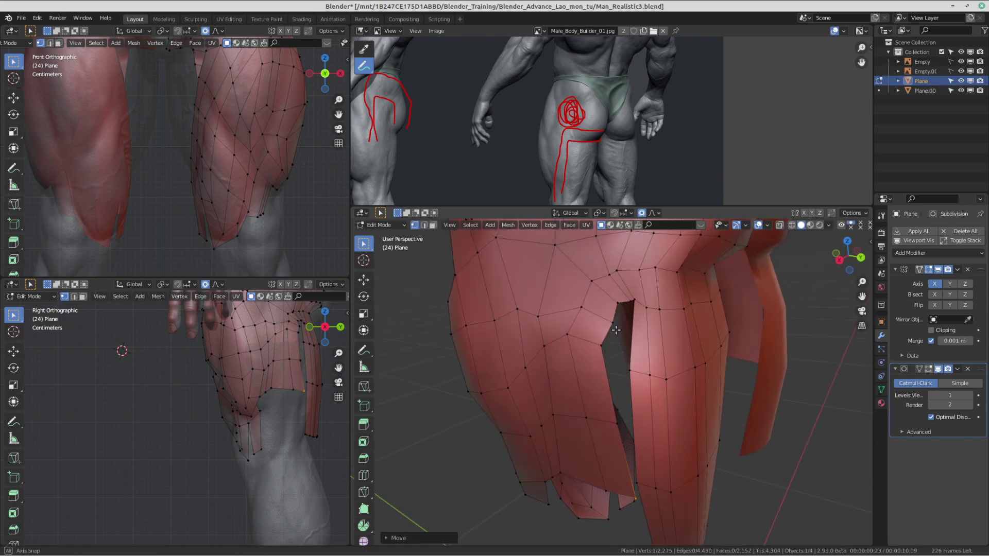
Step: Move the top corner vertex of the rear thigh strip and add a loop cut across the strip below the buttock
click(628, 298)
key(g)
click(621, 302)
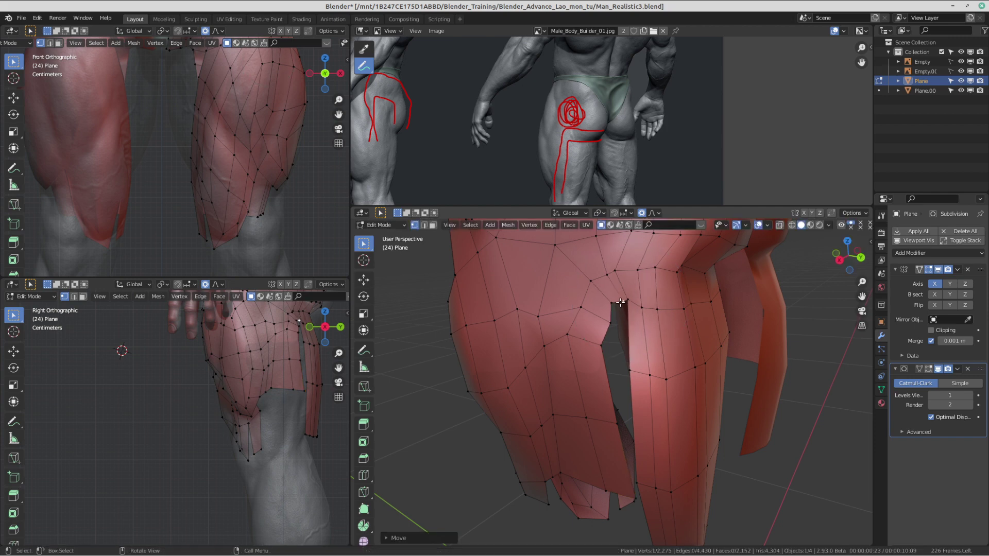
click(635, 297)
key(g)
right_click(641, 288)
right_click(641, 292)
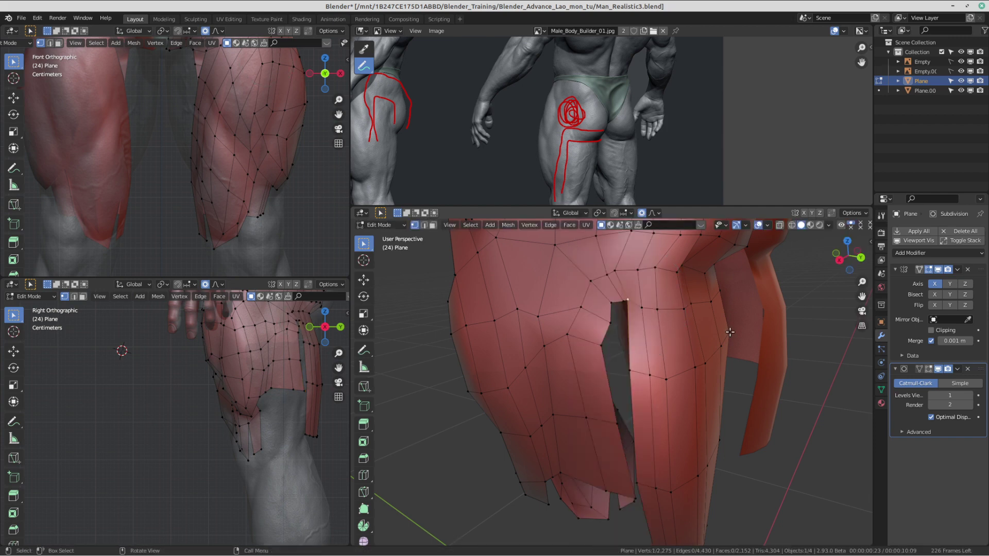
click(641, 345)
click(604, 294)
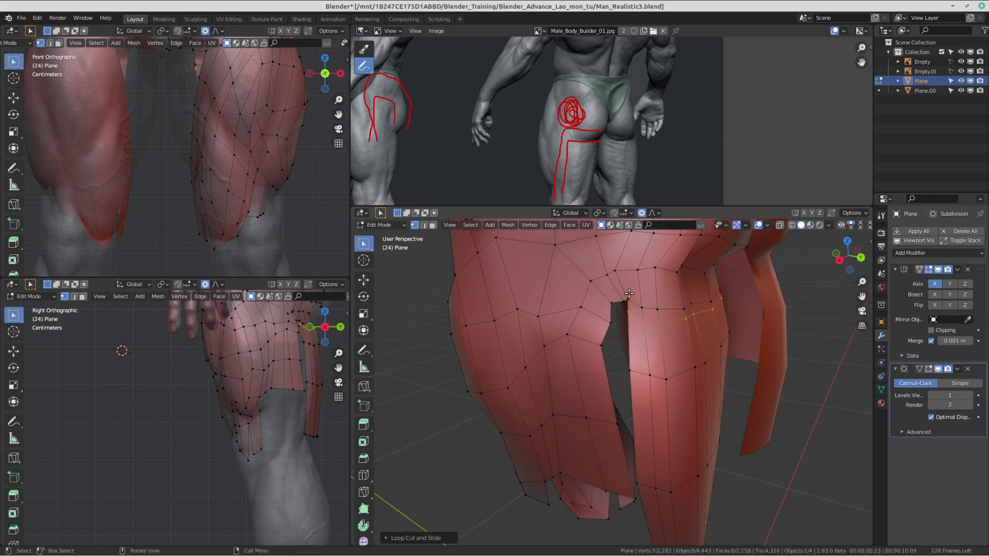
Step: Fill the remaining gap between the outer thigh panel and the rear thigh strip with faces down to the lower edge
middle_drag(607, 374, 637, 342)
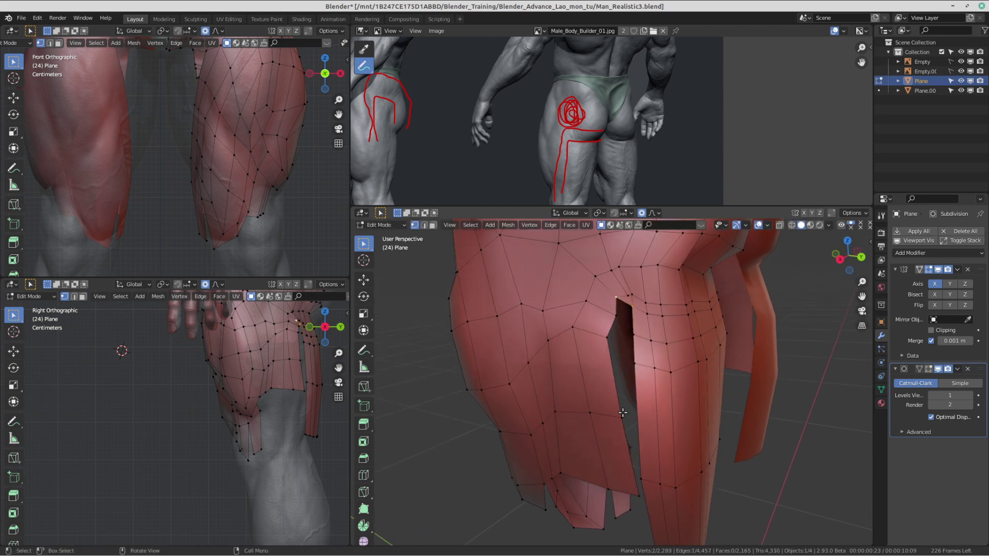
key(f)
middle_drag(623, 413, 614, 402)
key(f)
middle_drag(671, 448, 641, 390)
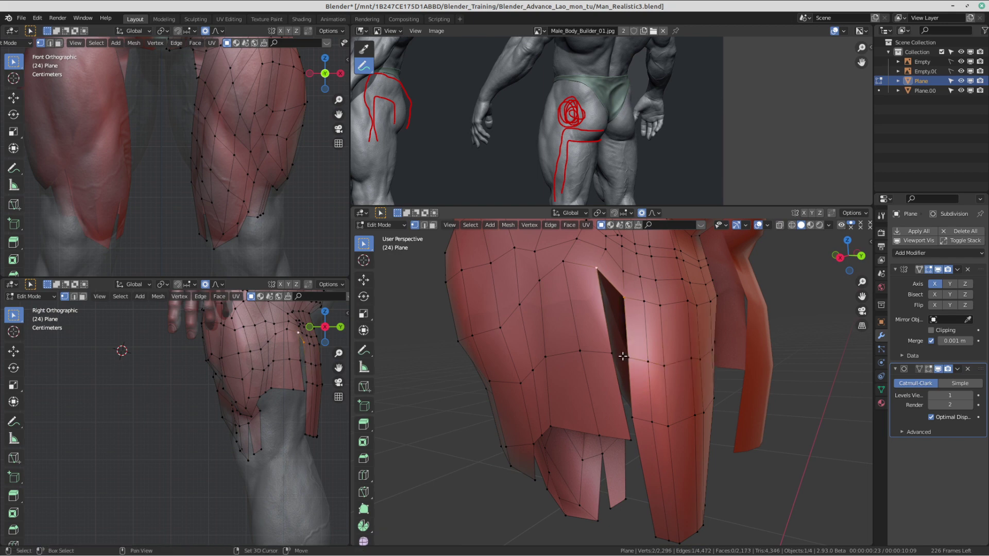
middle_drag(647, 436, 682, 332)
Step: Inspect the joined rear thigh surface in Sculpt Mode from several angles and return to Edit Mode
key(ctrl+Tab)
click(691, 386)
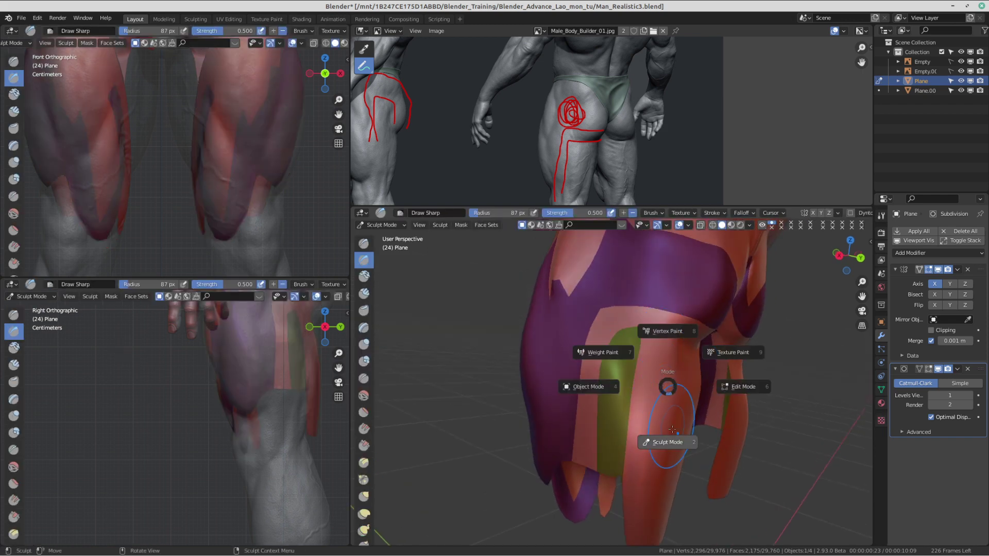
click(670, 435)
middle_drag(670, 435, 665, 371)
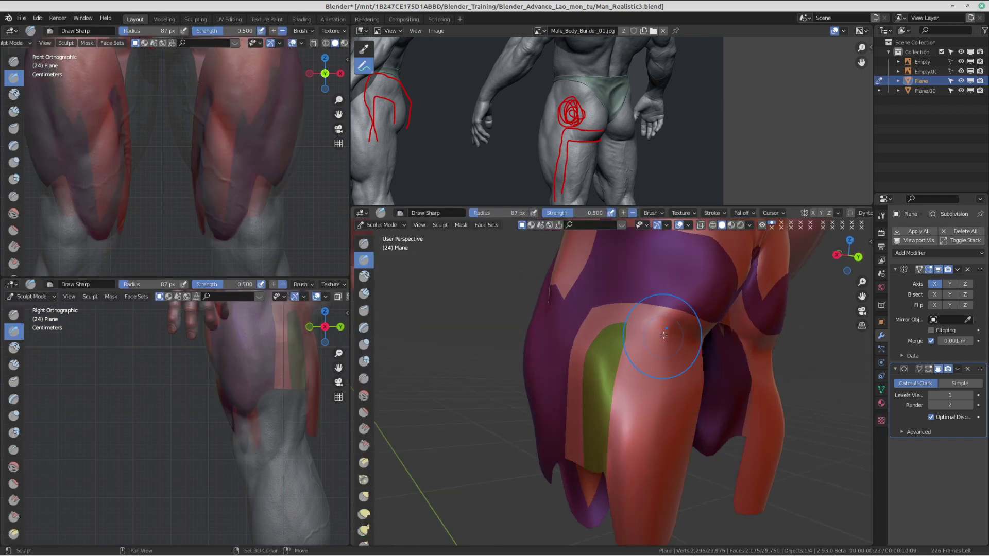
middle_drag(664, 335, 654, 442)
middle_drag(616, 333, 602, 449)
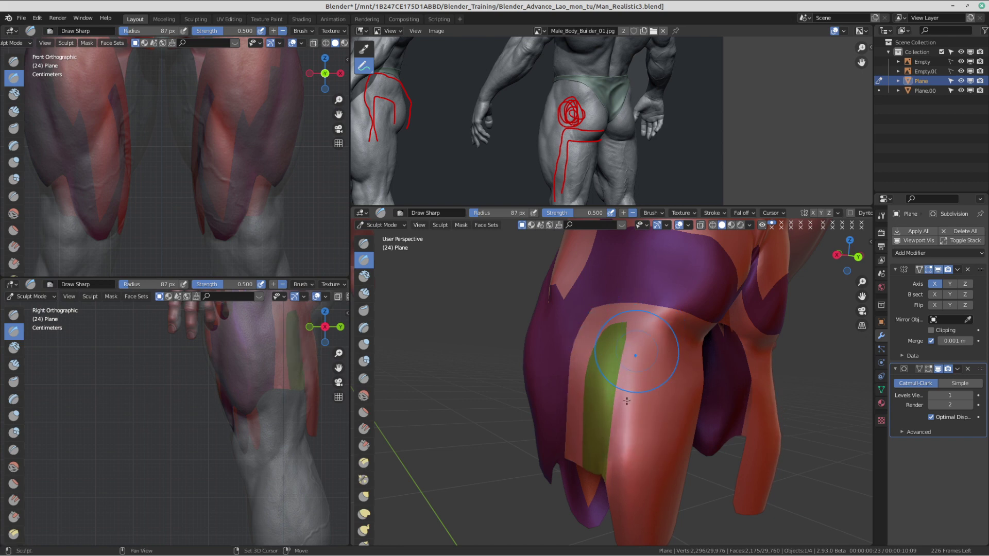
middle_drag(627, 402, 611, 336)
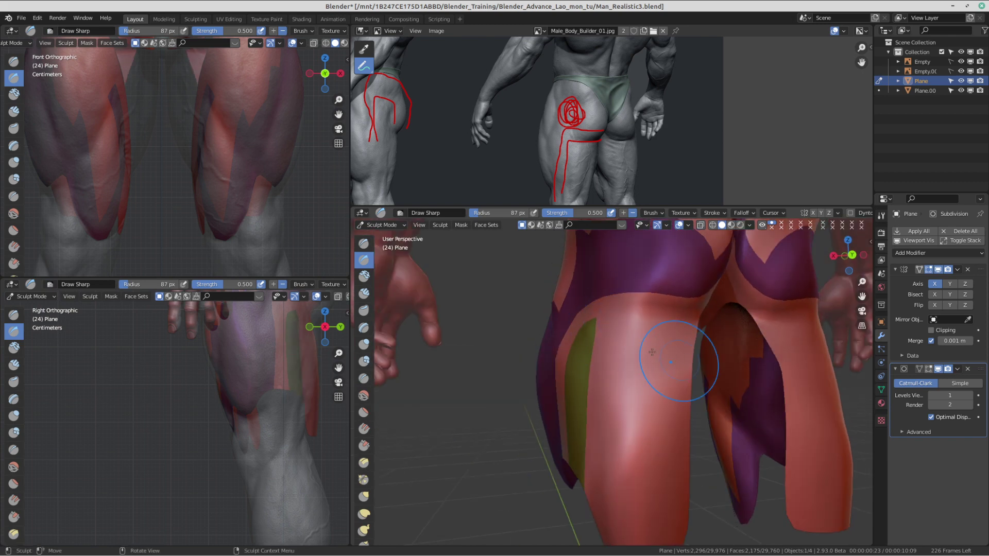
key(ctrl+Tab)
scroll(637, 392, down, 3)
middle_drag(637, 391, 617, 395)
key(Tab)
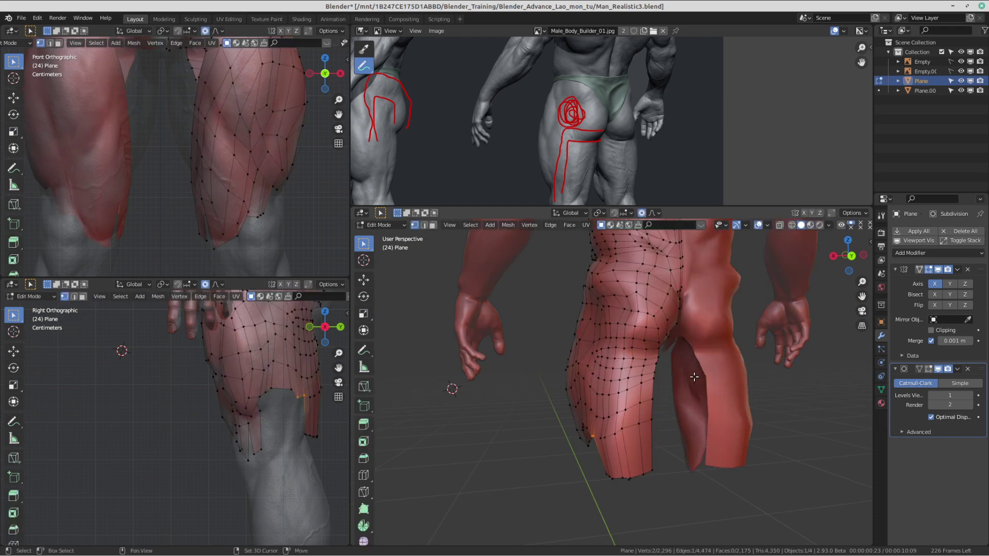
Step: Move two vertices at the outer side of the lower buttock fold with a proportional size of 0.05
scroll(623, 347, up, 5)
key(g)
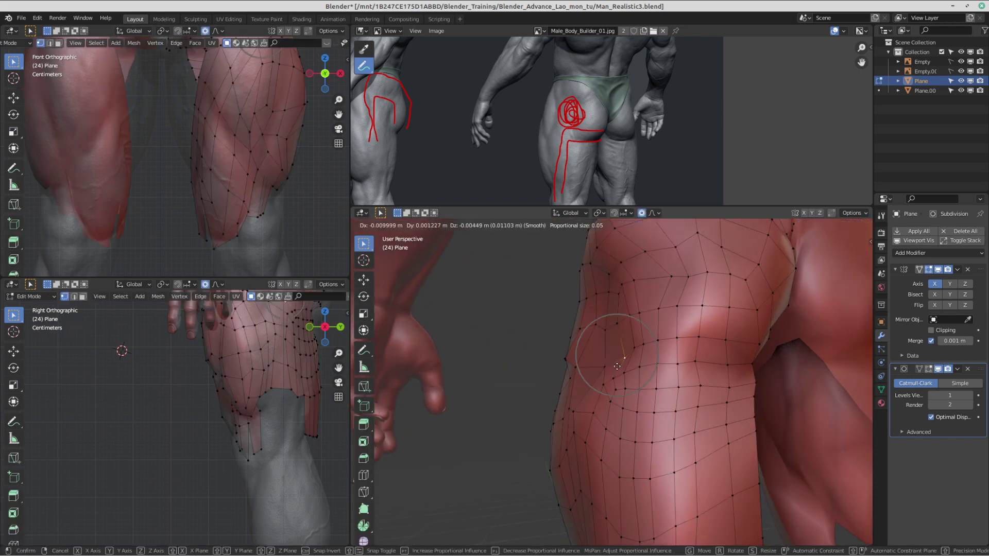
click(618, 361)
click(620, 326)
key(g)
click(621, 324)
Step: Move three vertices across the middle of the outer buttock with a proportional size of 0.05 to smooth its edge flow
shift+middle_drag(670, 295, 640, 333)
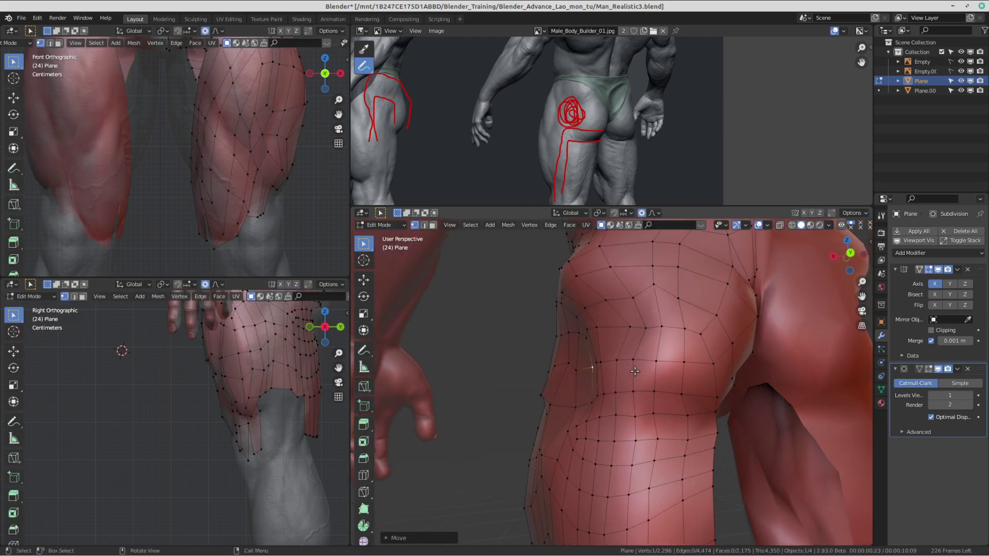
click(633, 361)
key(g)
click(642, 363)
click(631, 322)
key(g)
click(624, 321)
click(644, 326)
key(g)
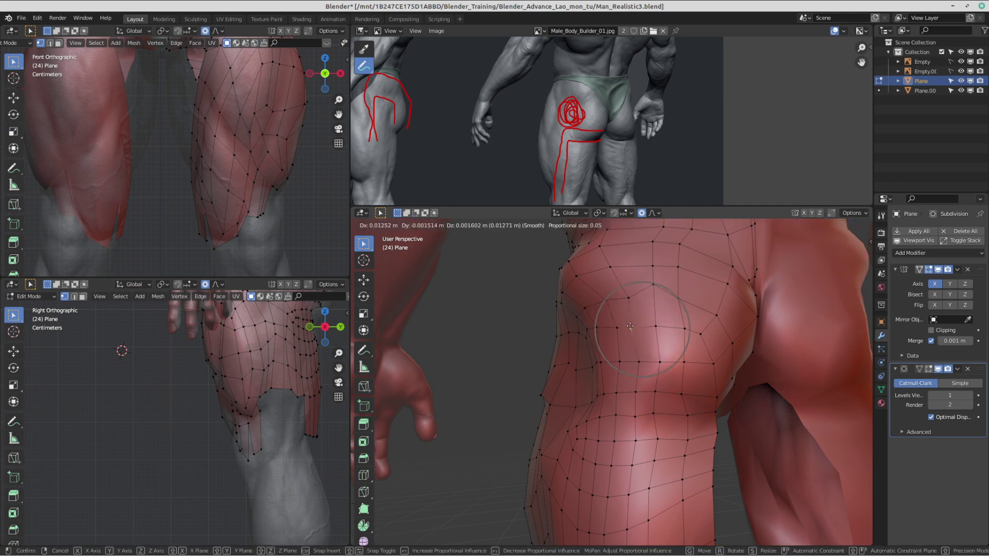
click(652, 320)
Step: Move a vertex on the buttock near the centre line and compare the hip with the side and rear references
middle_drag(687, 304, 708, 404)
key(g)
click(686, 337)
scroll(482, 140, down, 2)
middle_drag(483, 140, 735, 149)
scroll(735, 148, up, 3)
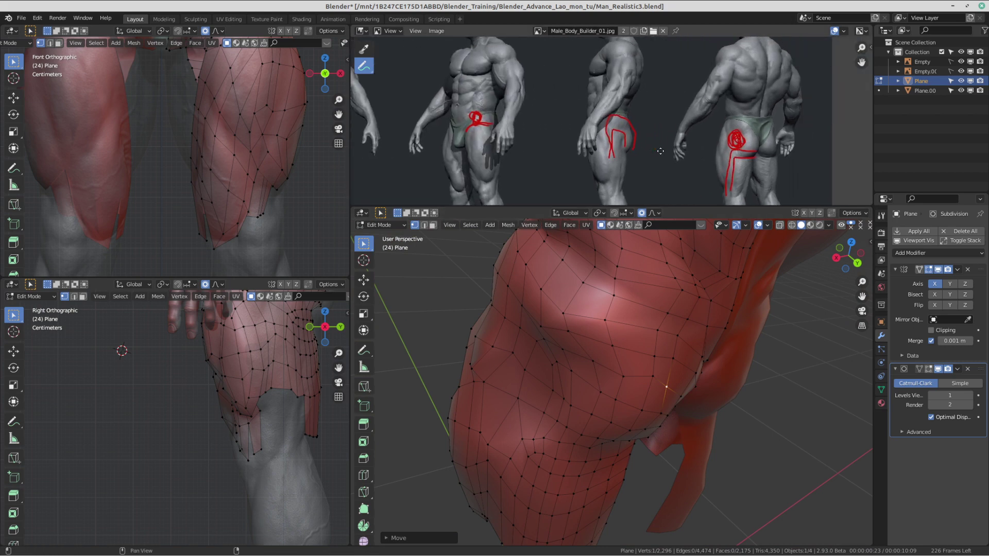
middle_drag(639, 371, 629, 397)
scroll(245, 142, down, 3)
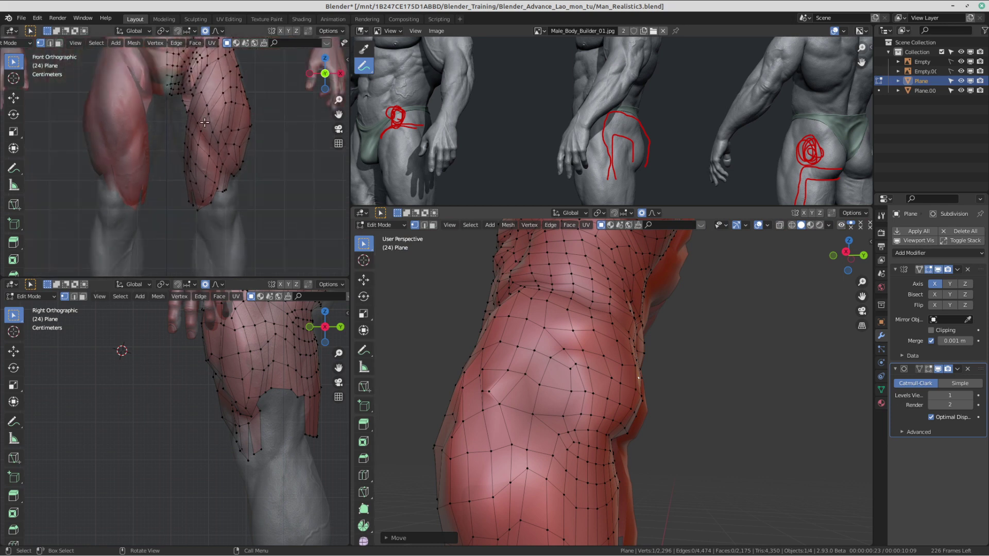
Step: Pull the buttock's rear contour outward in the right side view to match the reference, using a larger proportional size
shift+middle_drag(245, 136, 212, 201)
scroll(257, 412, down, 3)
shift+middle_drag(260, 414, 190, 470)
scroll(190, 469, up, 5)
shift+middle_drag(207, 427, 171, 453)
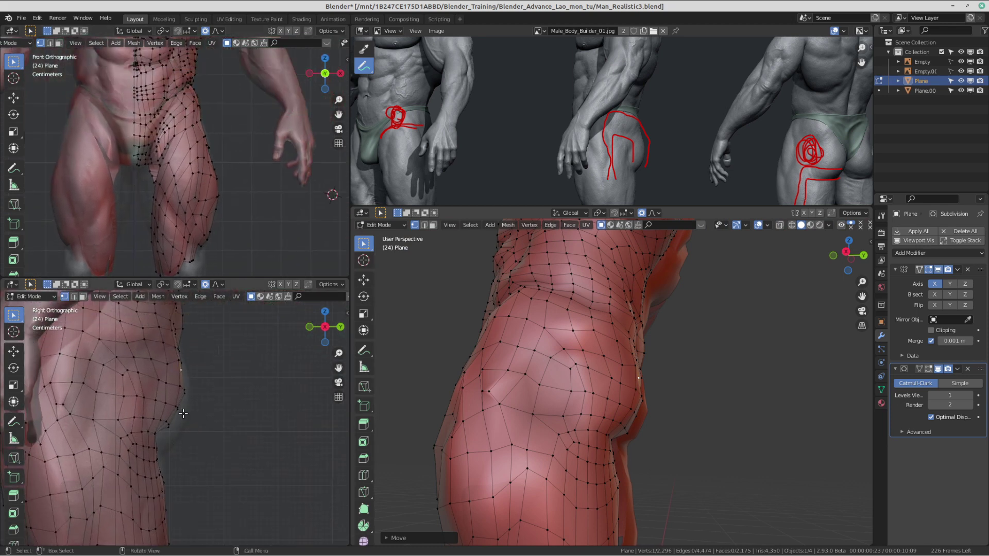
click(179, 410)
key(g)
scroll(202, 417, down, 4)
right_click(196, 410)
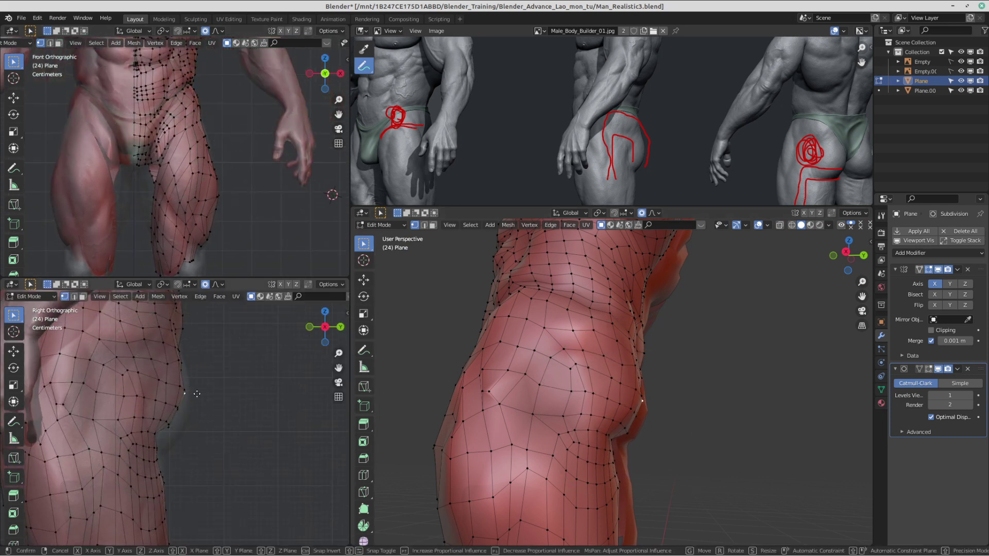
key(g)
click(210, 402)
Step: Move the vertex at the top of the buttock's rear contour inward in the side view, using a smaller proportional size
shift+middle_drag(205, 321, 208, 392)
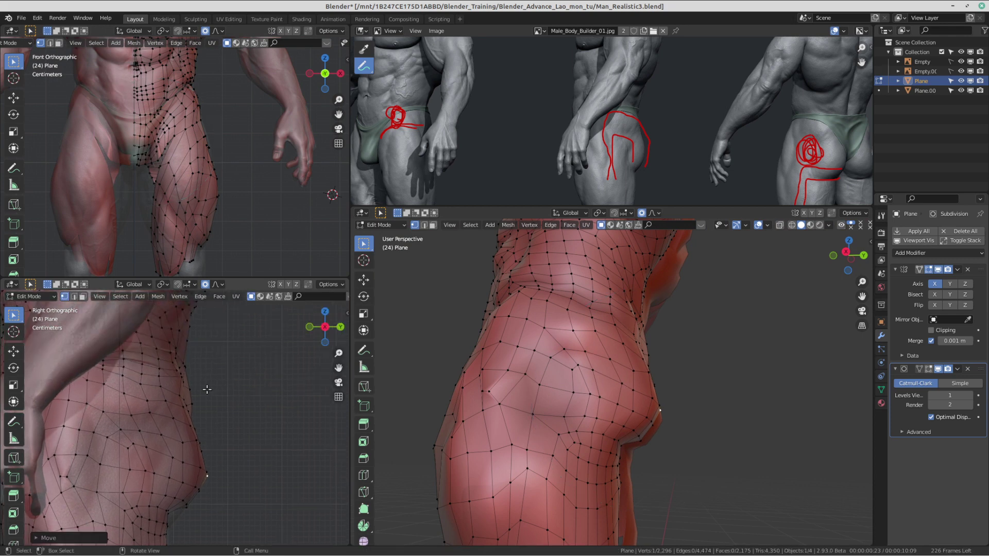
click(194, 382)
key(g)
scroll(192, 378, up, 6)
click(180, 378)
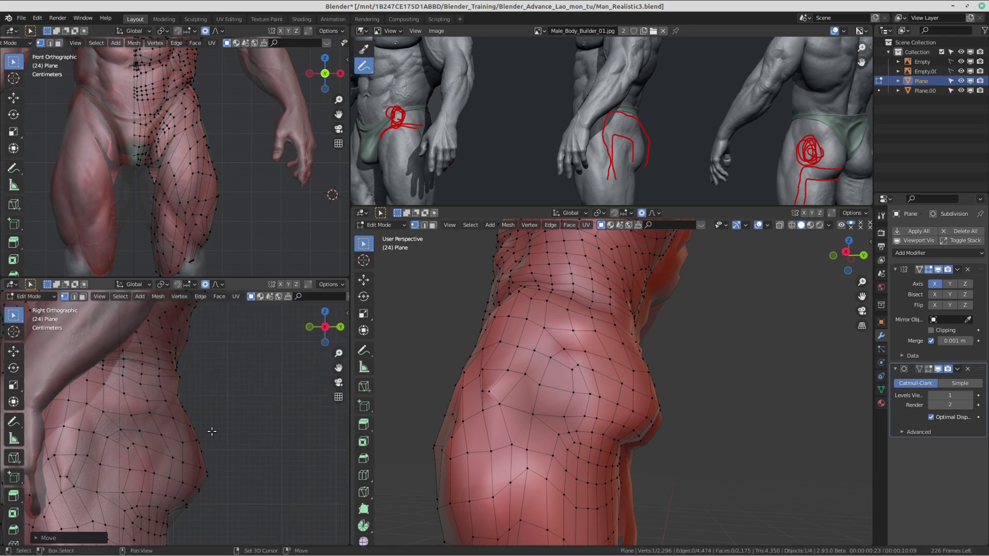
Step: Move two vertices at the fold under the buttock in the side view with a proportional size of 0.12
shift+middle_drag(212, 431, 226, 354)
click(186, 433)
key(g)
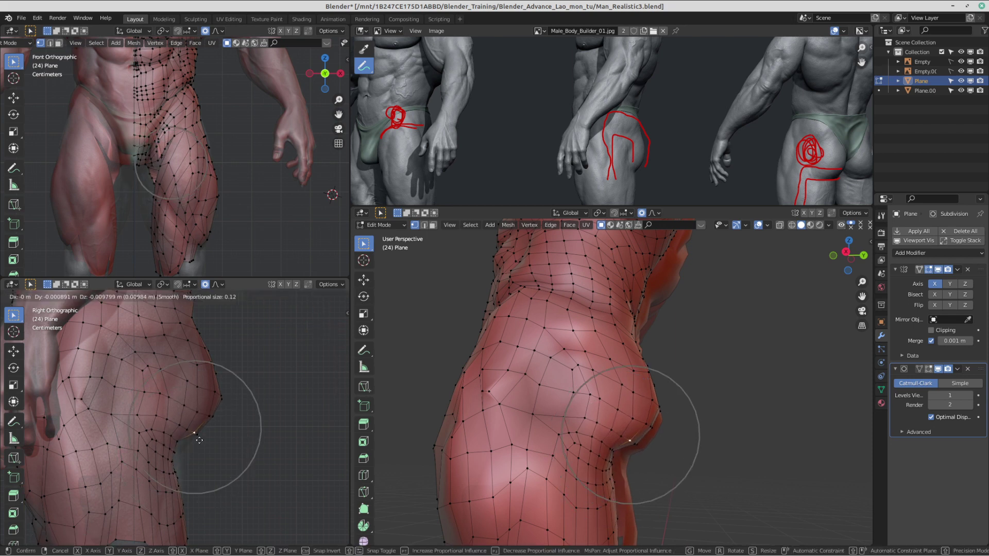
click(199, 440)
click(178, 445)
key(g)
click(183, 453)
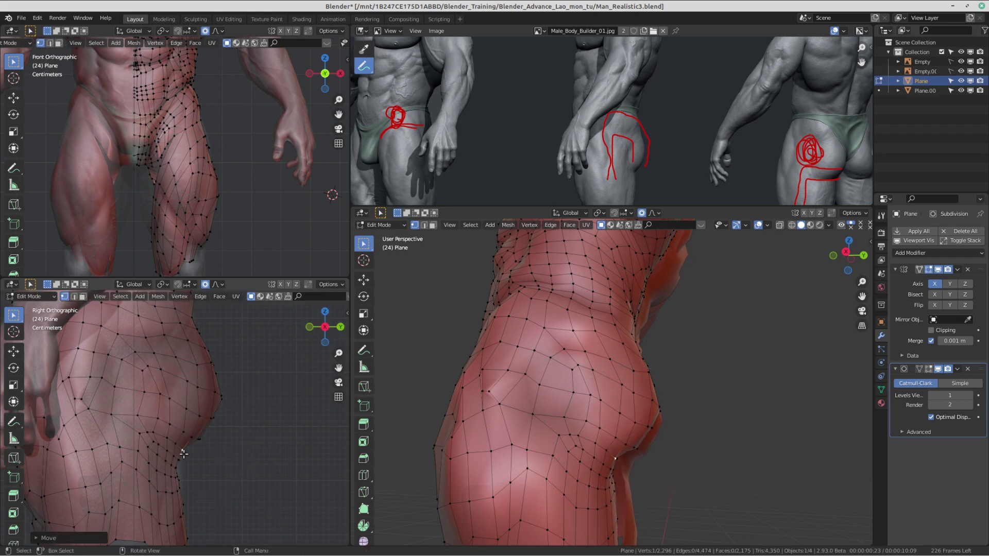
Step: Switch to Sculpt Mode and replace the coloured face sets with one face set made from the visible mesh
scroll(644, 443, down, 2)
middle_drag(644, 443, 595, 442)
key(ctrl+Tab)
click(591, 500)
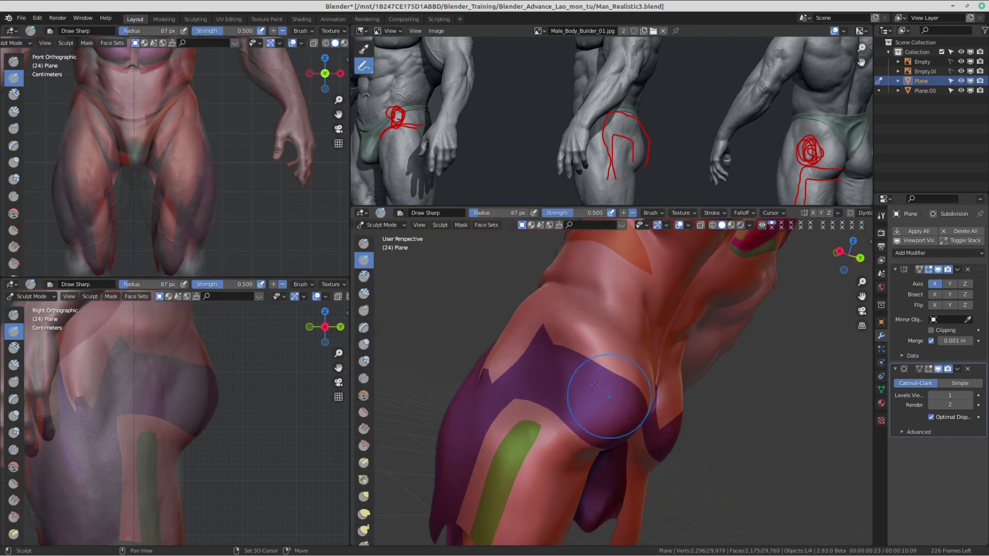
click(488, 224)
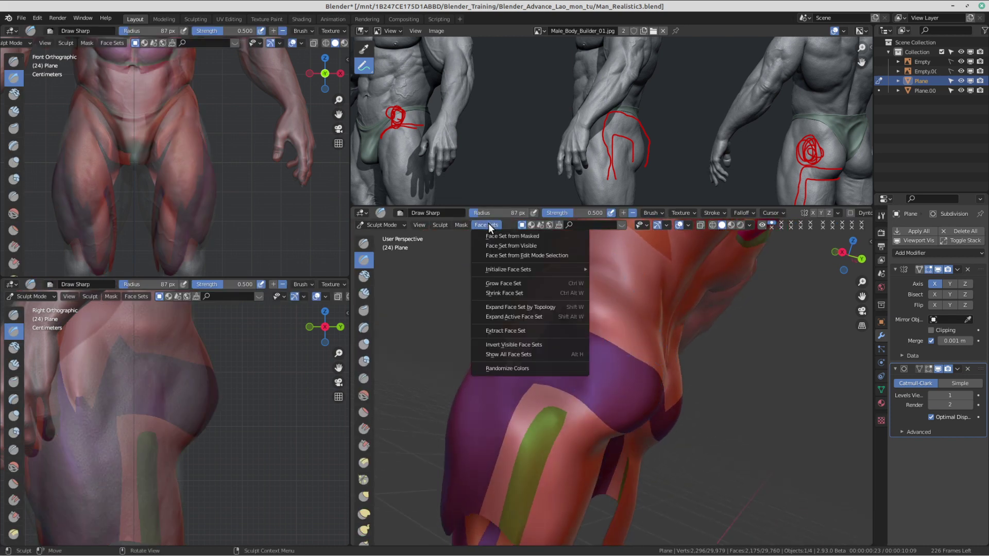
click(511, 245)
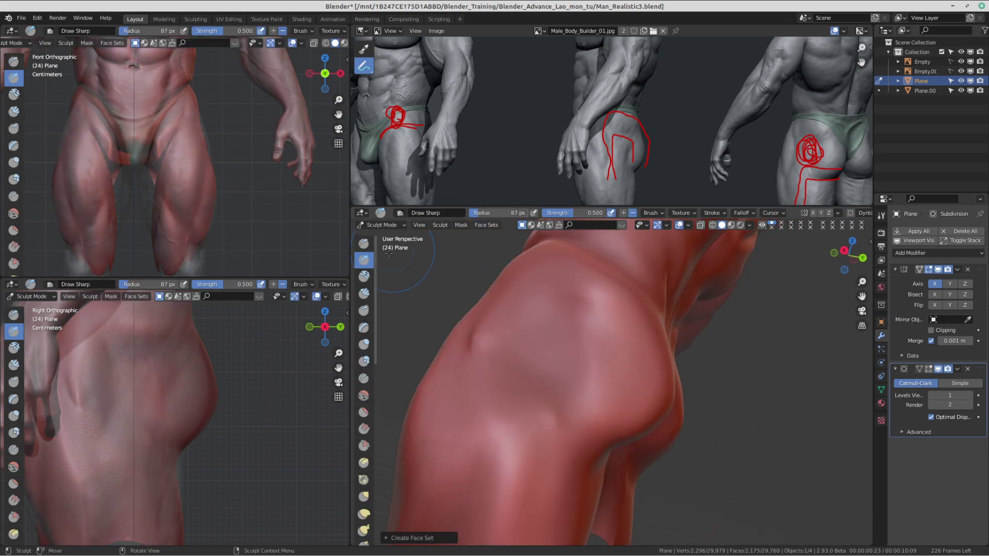
Step: Choose the Clay Strips brush, set its radius to 161 px, and examine the hollow on the outer buttock
middle_drag(516, 355, 463, 304)
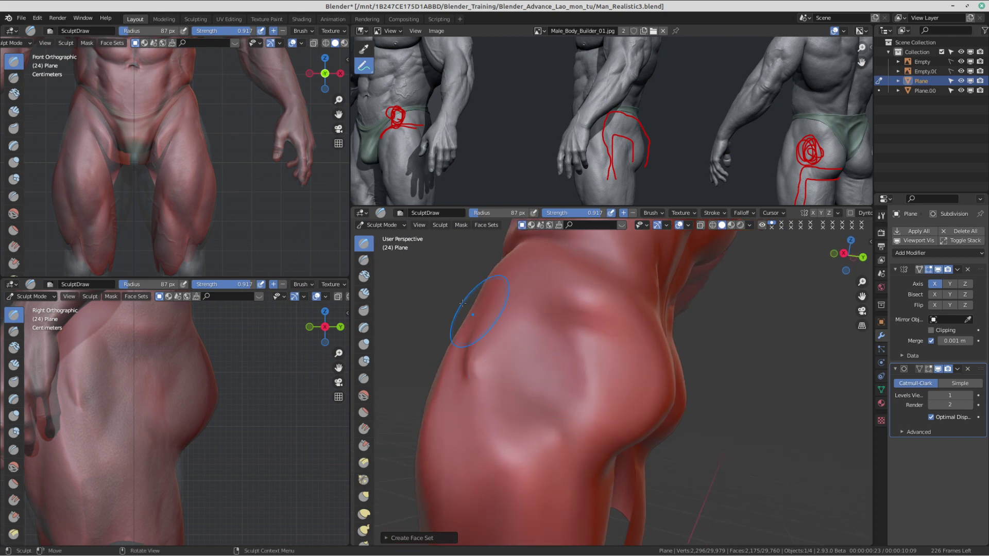
click(364, 293)
middle_drag(519, 453, 569, 367)
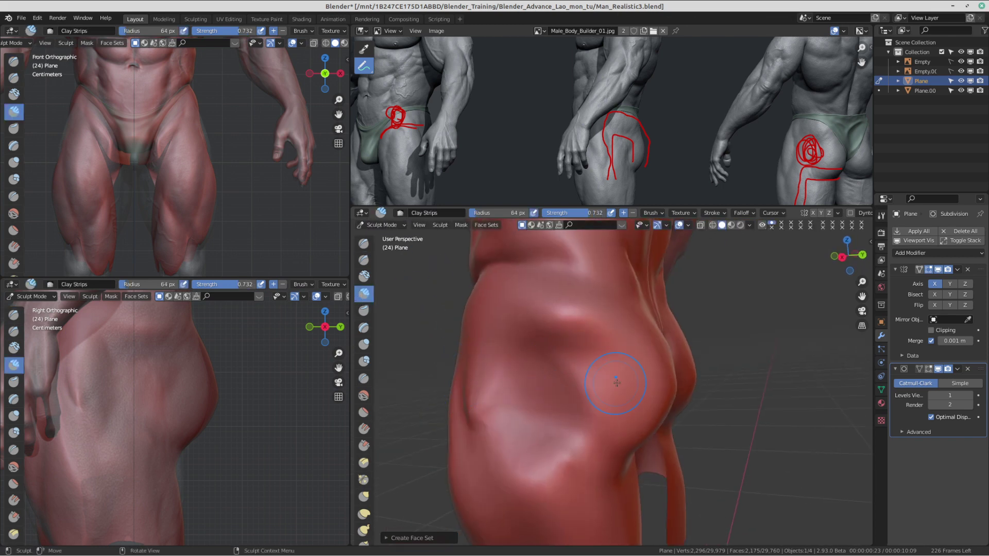
scroll(617, 383, up, 1)
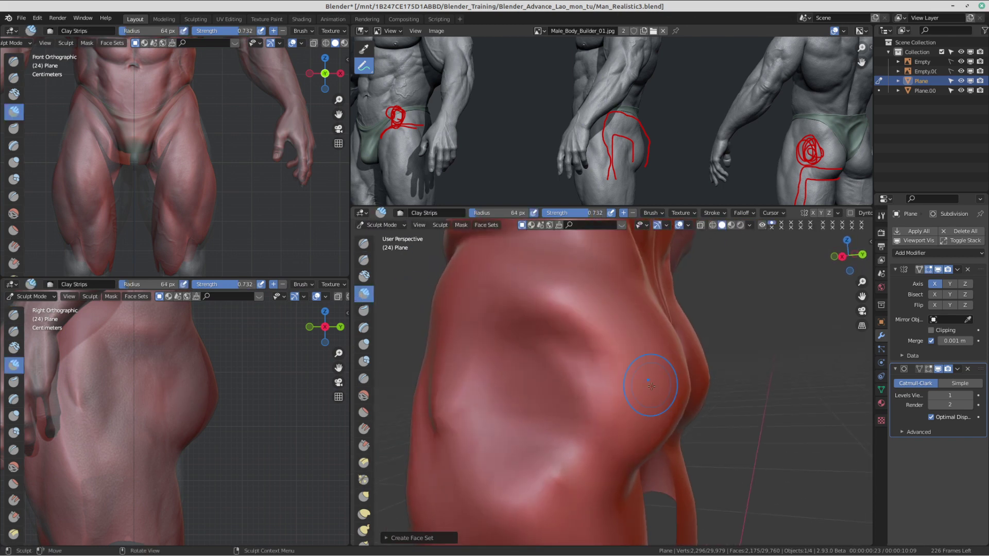
drag(652, 387, 560, 441)
middle_drag(571, 400, 618, 413)
key(f)
click(716, 409)
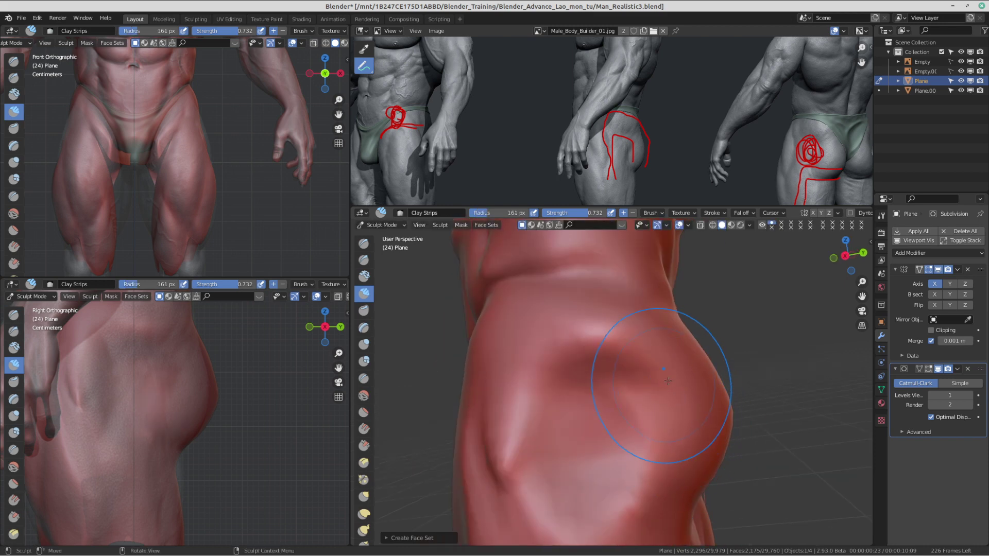
drag(634, 369, 525, 415)
middle_drag(579, 442, 531, 454)
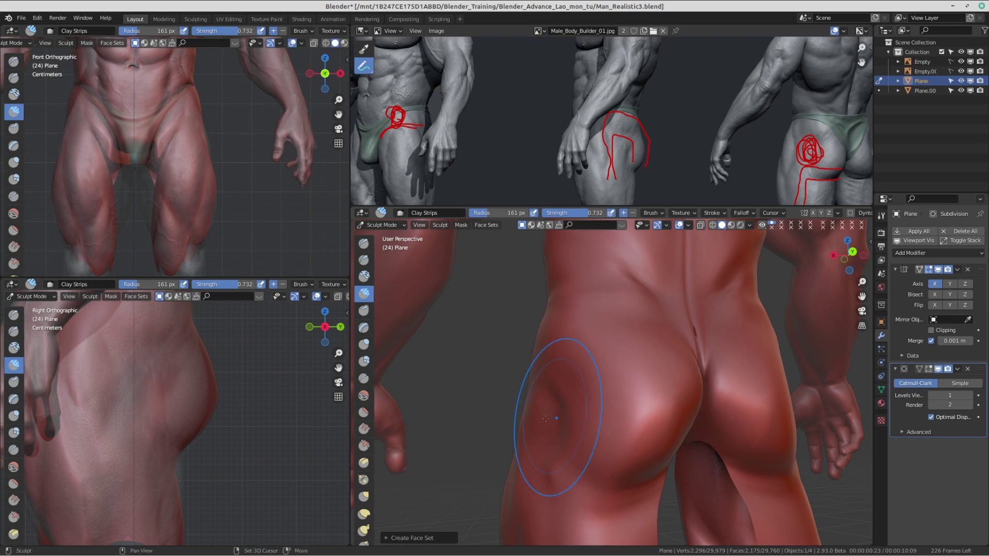
Step: Reduce the Clay Strips brush radius to 80 px and examine the buttock and outer hip from behind and the side
middle_drag(546, 419, 575, 398)
shift+middle_drag(610, 511, 613, 415)
key(f)
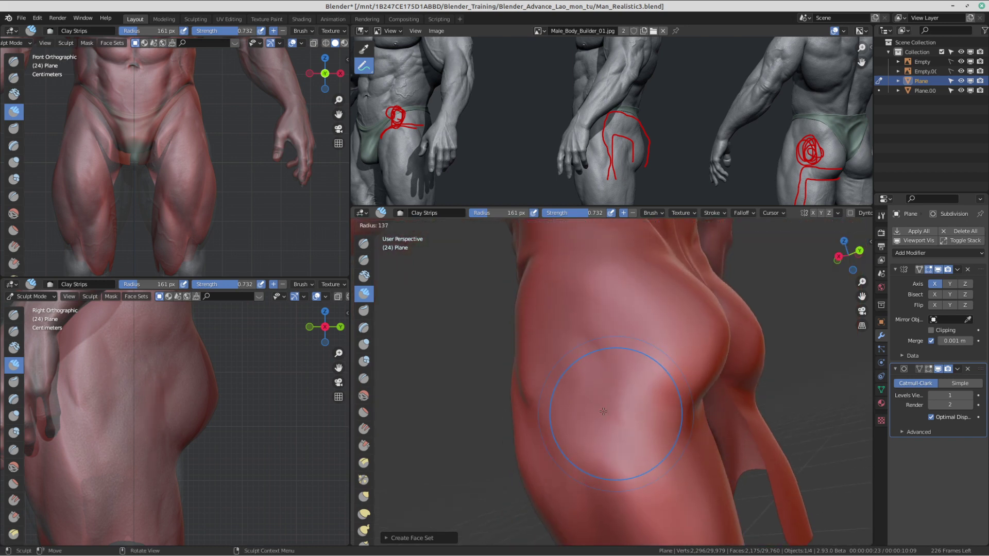
middle_drag(654, 355, 584, 378)
scroll(618, 392, down, 4)
key(f)
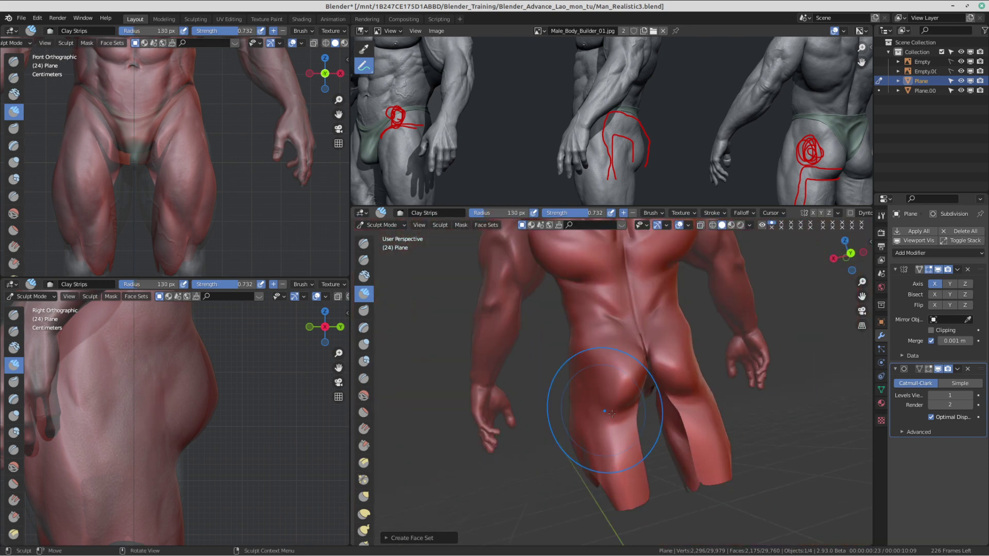
click(682, 408)
mouse_move(680, 411)
middle_down()
mouse_move(624, 438)
mouse_move(464, 332)
mouse_move(632, 367)
middle_up()
scroll(670, 392, up, 4)
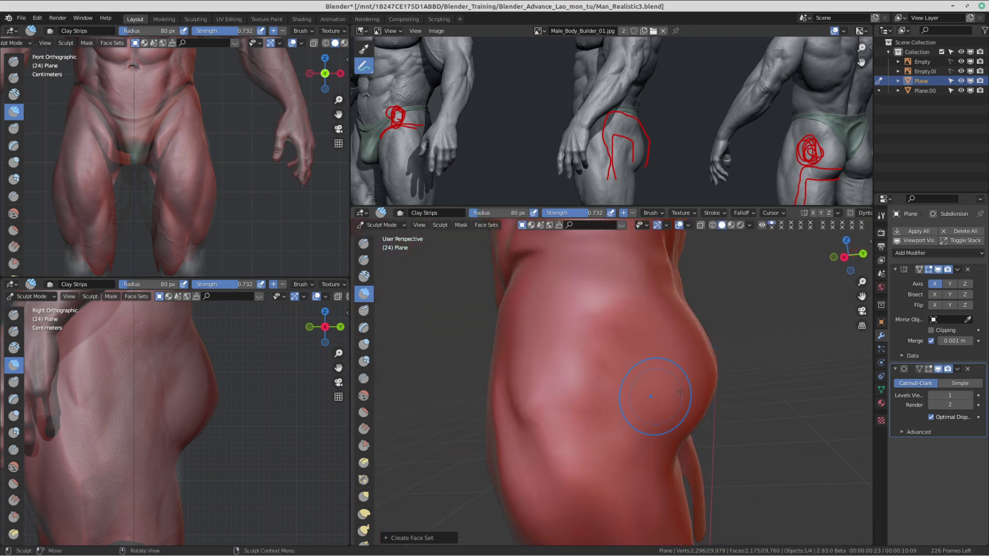
middle_drag(680, 392, 607, 291)
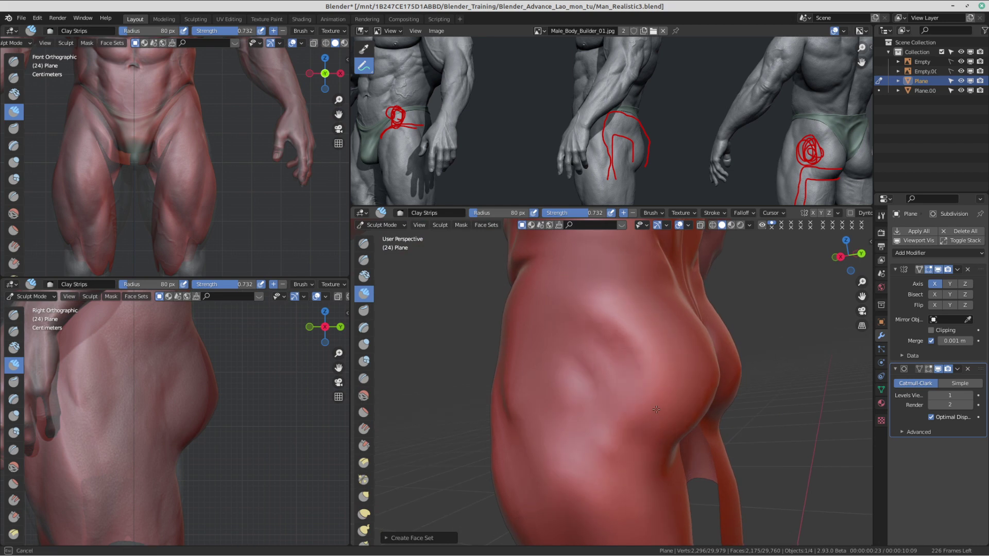
middle_drag(720, 361, 622, 350)
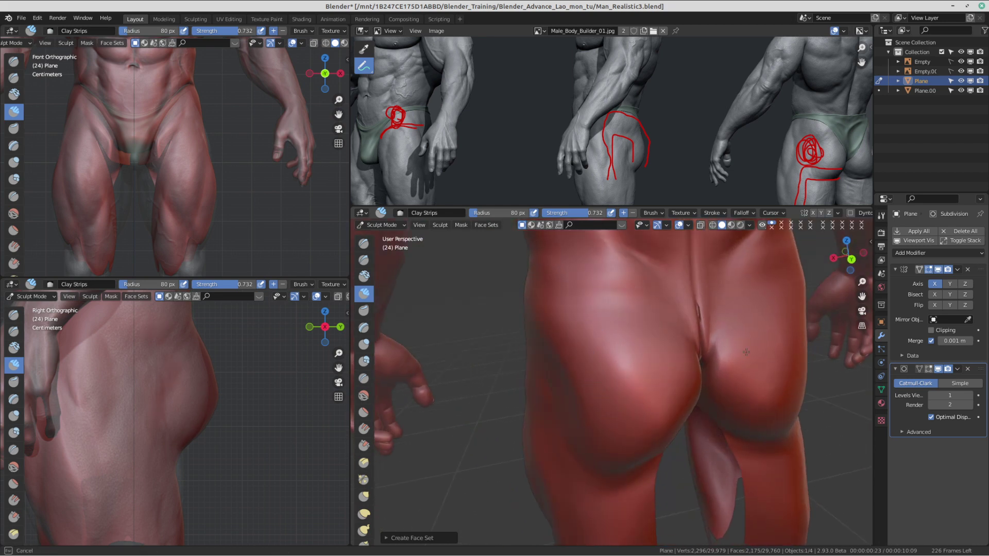
middle_drag(746, 351, 640, 419)
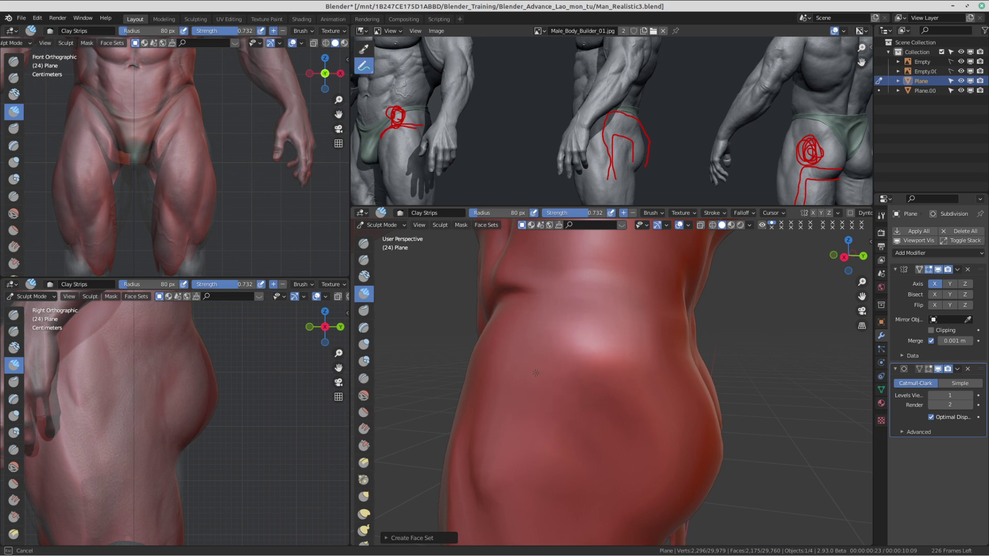
Step: Compare the side of the hip with the front figure in the Male_Body_Builder_01.jpg reference
scroll(536, 372, down, 1)
middle_drag(537, 372, 548, 379)
middle_drag(639, 121, 664, 157)
middle_drag(455, 183, 715, 162)
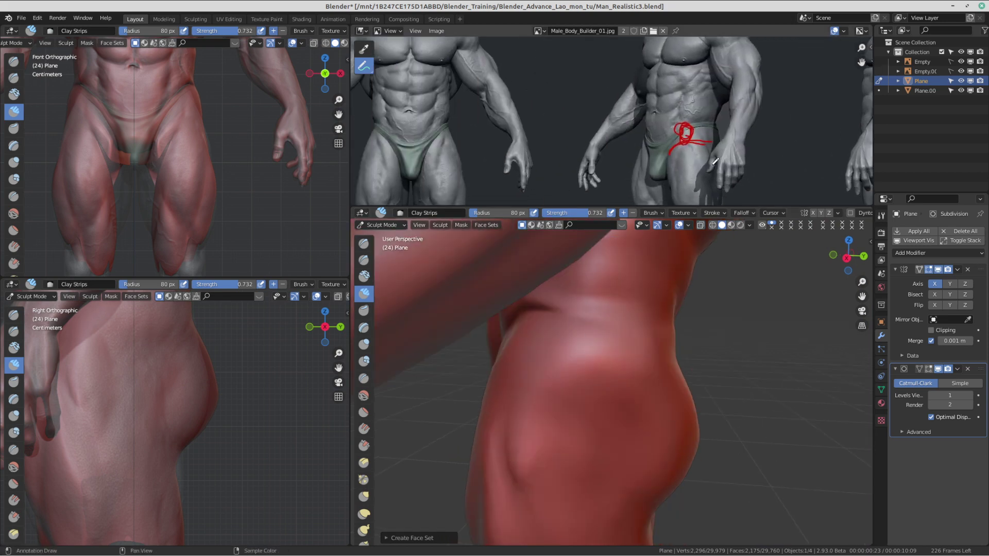
scroll(711, 157, up, 3)
middle_drag(581, 155, 612, 143)
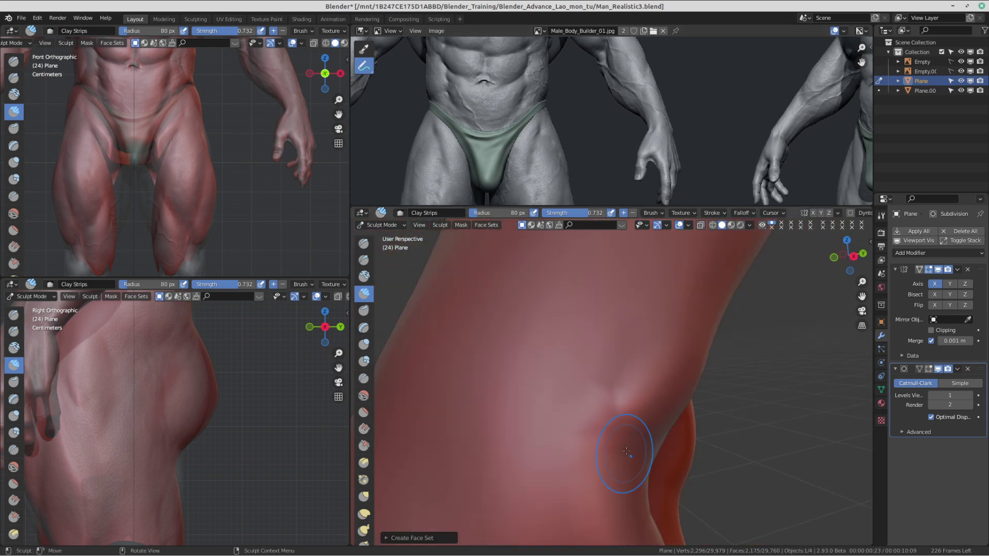
Step: Stroke over the upper end of the front hip crease with Clay Strips at a 57 px radius and reduce the radius to 14 px
middle_drag(629, 441, 667, 430)
click(654, 385)
scroll(652, 384, down, 6)
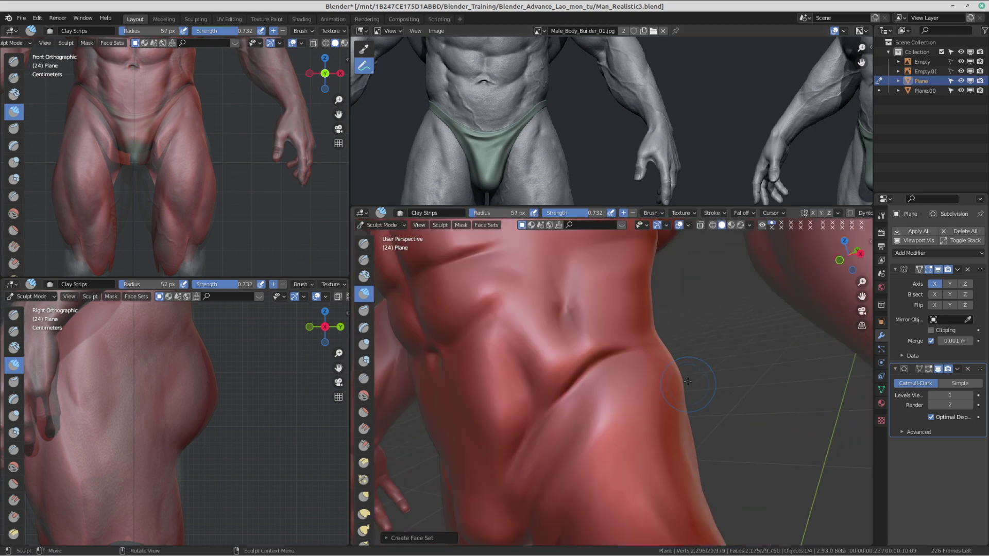
scroll(650, 364, up, 4)
mouse_move(644, 382)
middle_down()
mouse_move(652, 367)
mouse_move(630, 375)
middle_up()
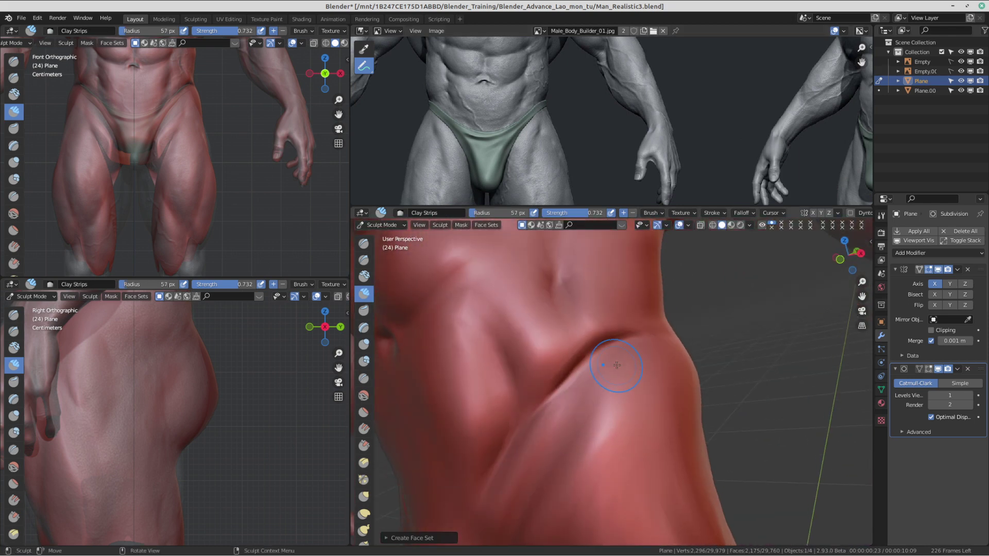
drag(612, 366, 644, 345)
key(f)
click(619, 357)
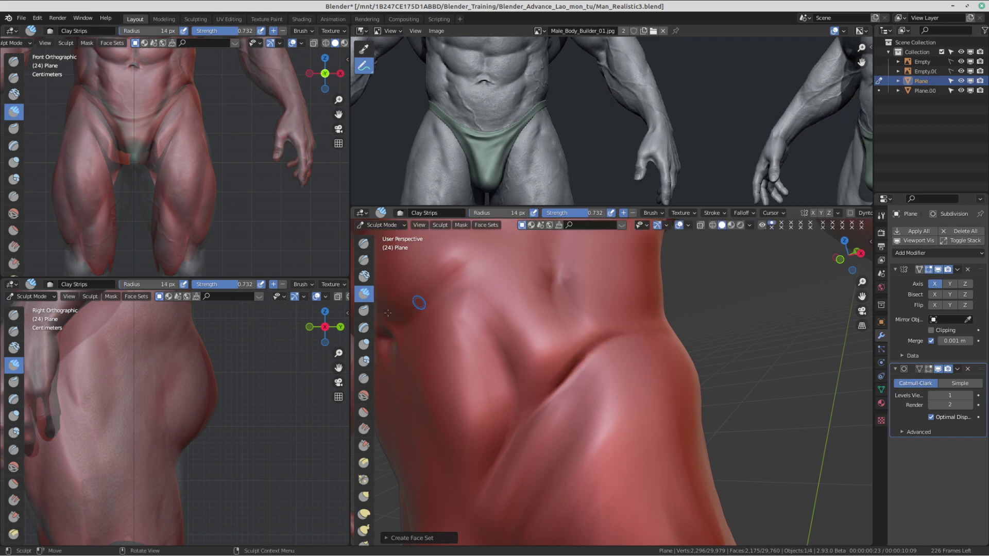
Step: Switch to Edit Mode and move two vertices just below the front hip crease, reducing the proportional size to 0.02
key(Tab)
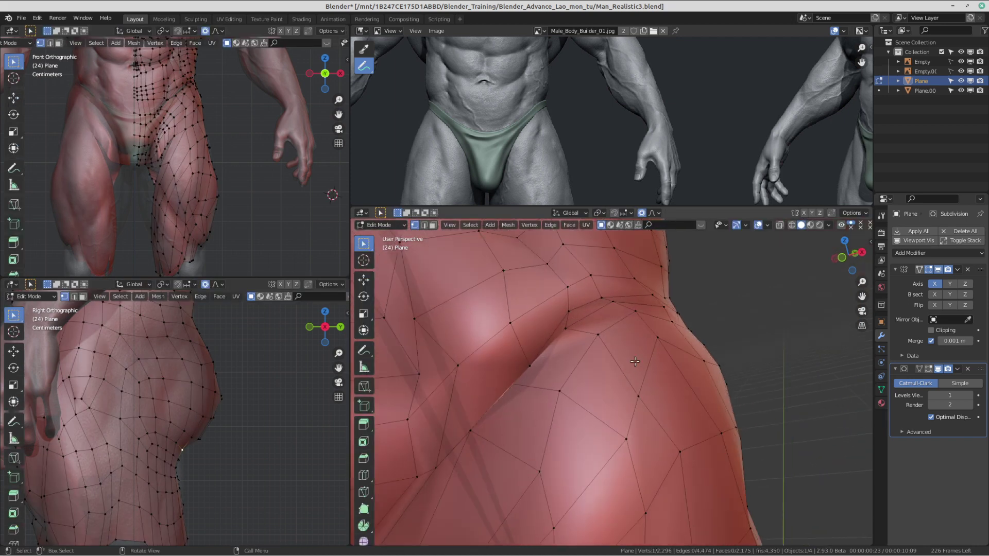
key(g)
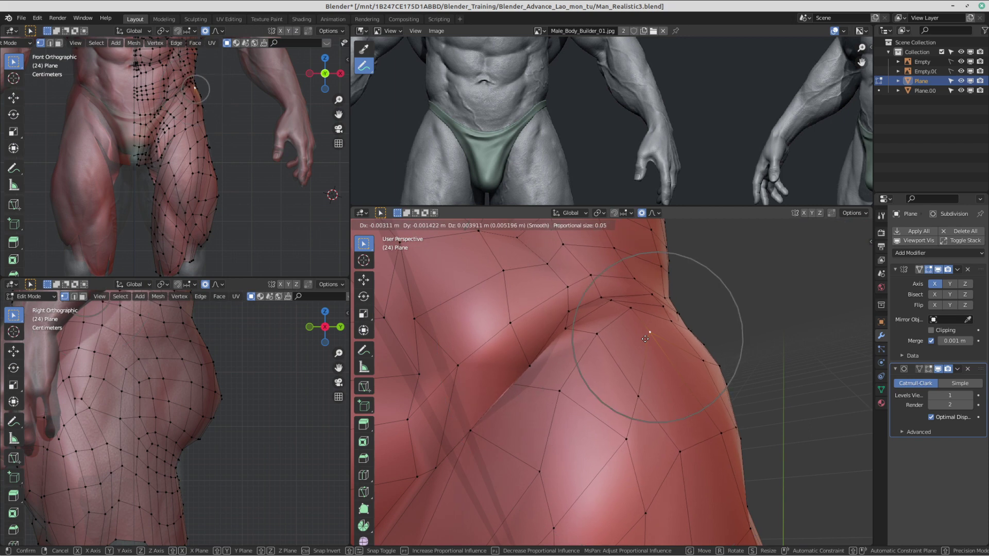
click(639, 326)
click(638, 396)
key(g)
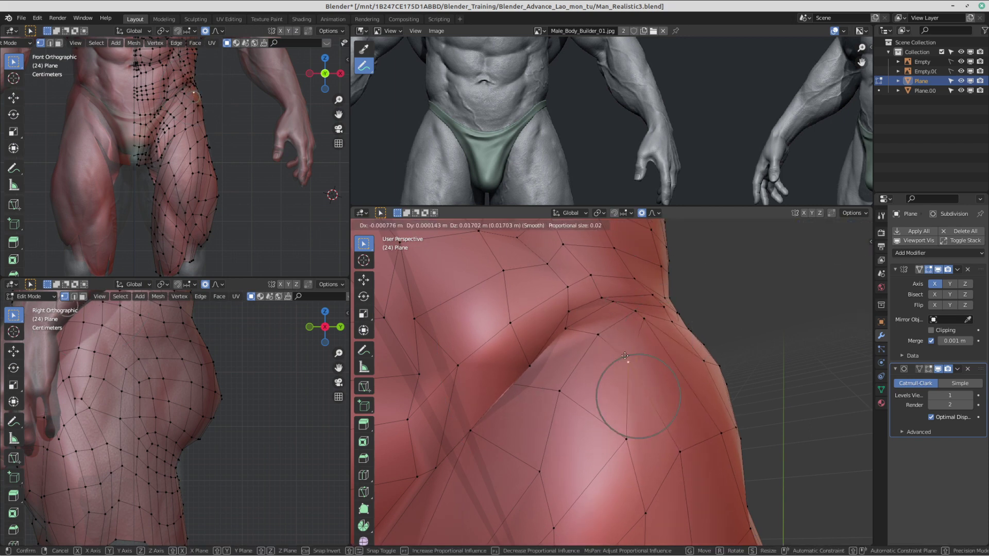
click(629, 364)
Step: Move two vertices on the outer front of the upper thigh with a proportional size of 0.02
click(680, 450)
middle_drag(681, 449, 715, 370)
key(g)
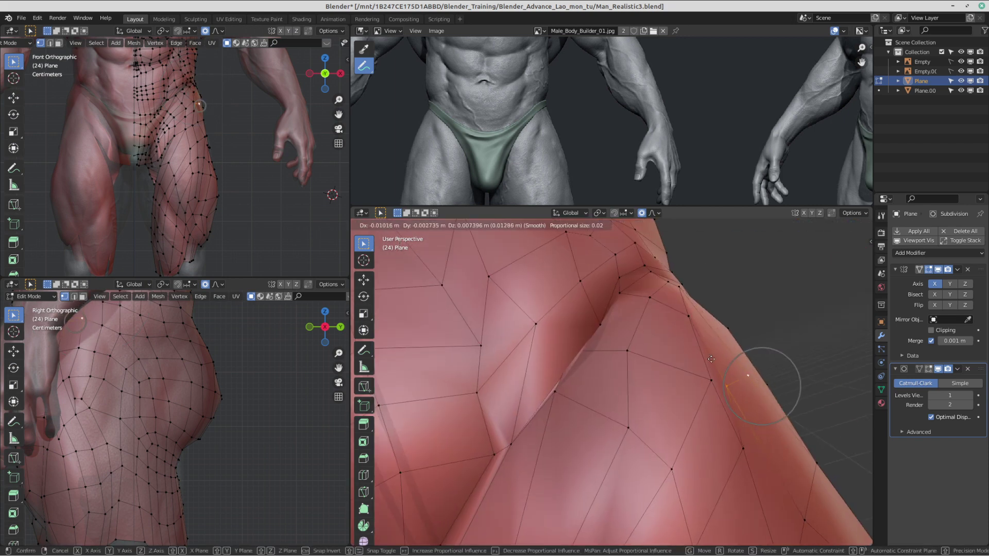
click(648, 404)
click(743, 449)
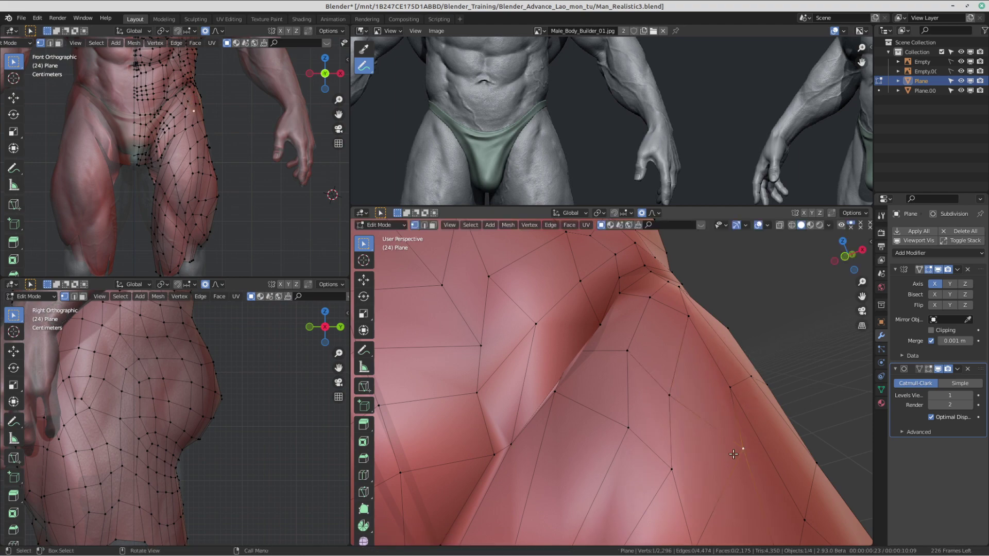
key(g)
click(704, 428)
Step: Reposition two more vertices on the upper thigh beneath the hip crease
middle_drag(703, 429, 690, 366)
click(520, 386)
key(g)
click(527, 381)
click(684, 322)
click(609, 340)
key(g)
click(612, 343)
Step: Leave Edit Mode and examine the shape of the front hips and groin
scroll(684, 361, down, 3)
key(Tab)
scroll(385, 531, down, 5)
middle_drag(386, 530, 647, 397)
scroll(615, 390, up, 3)
scroll(648, 396, up, 1)
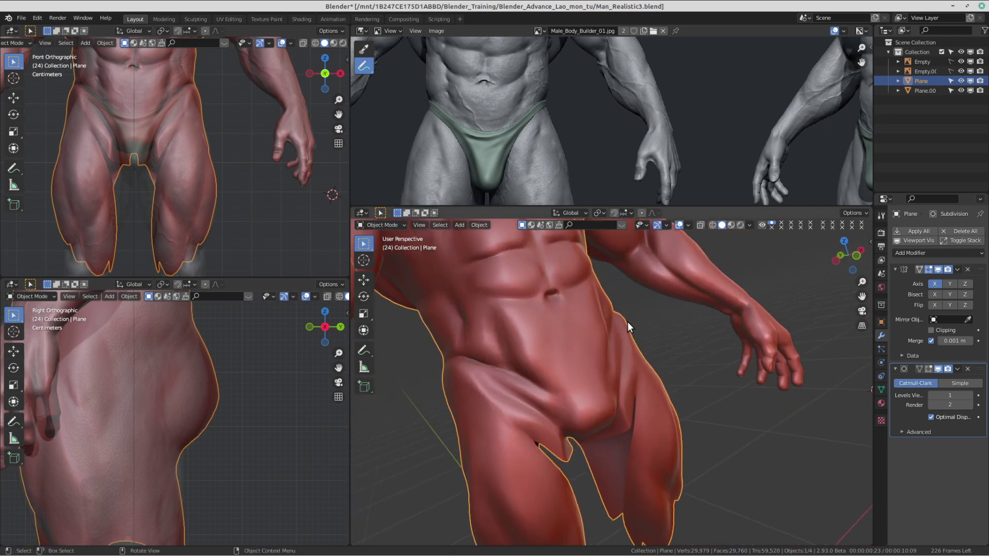
scroll(628, 326, up, 1)
Step: Return to Edit Mode and move vertices on the front and outer edge of the upper thigh with a proportional size of 0.02
key(Tab)
middle_drag(676, 325, 655, 319)
key(g)
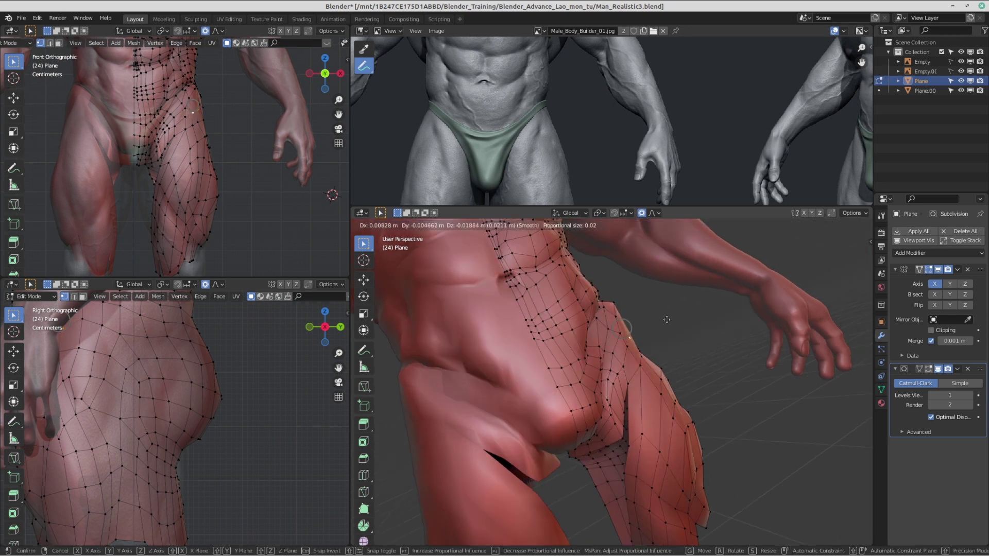
click(661, 326)
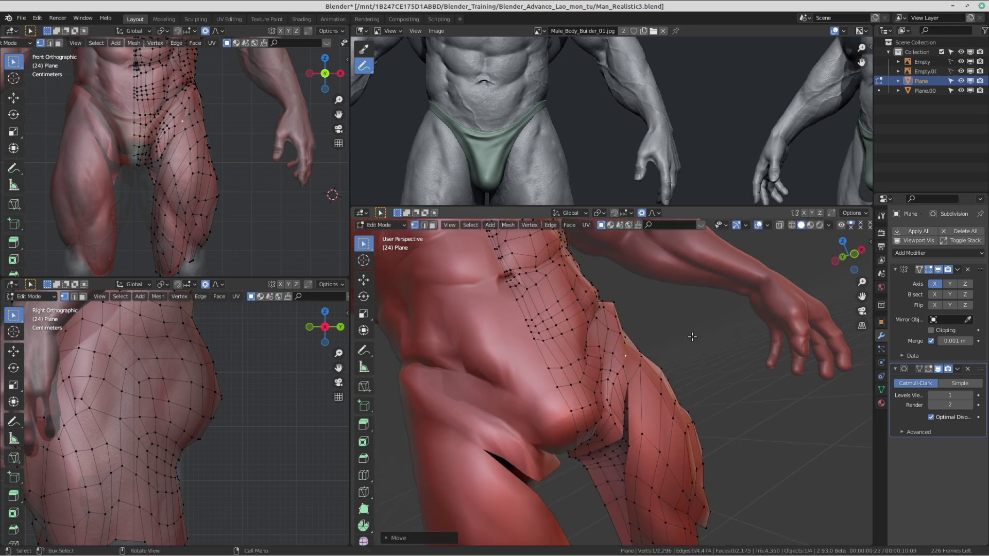
middle_drag(628, 344, 654, 379)
key(g)
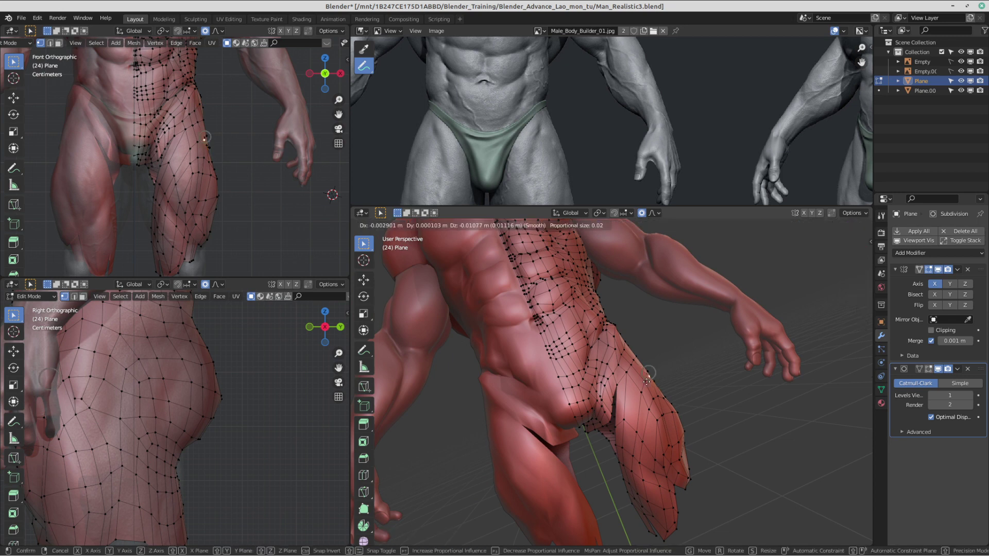
click(646, 381)
click(650, 375)
key(g)
click(654, 367)
Step: Examine the hips from the front and the buttocks from behind, both with and without the editable mesh displayed
scroll(657, 368, down, 5)
middle_drag(657, 368, 742, 391)
key(ctrl+Tab)
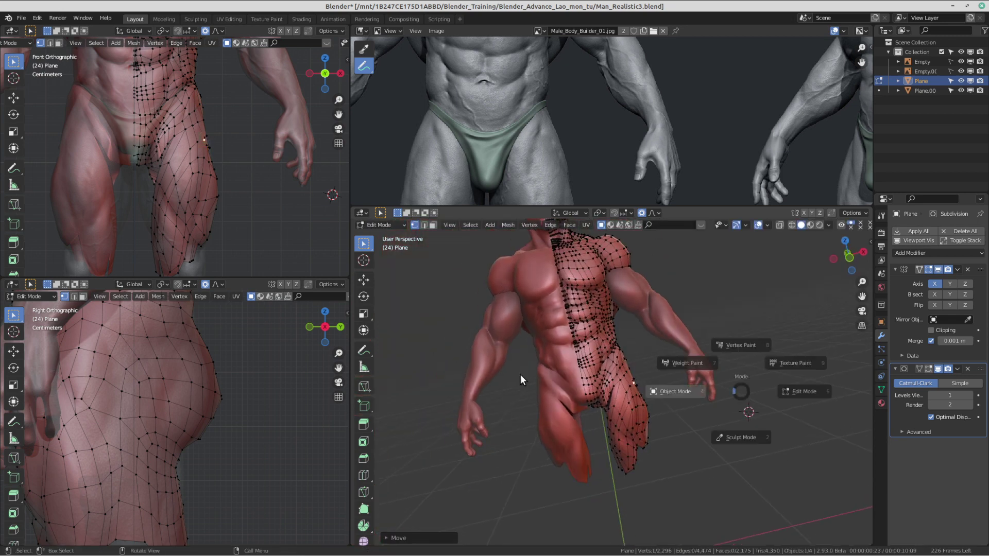
middle_drag(520, 375, 622, 394)
scroll(619, 371, up, 3)
mouse_move(690, 402)
middle_down()
mouse_move(626, 386)
mouse_move(694, 413)
mouse_move(777, 420)
mouse_move(702, 401)
mouse_move(634, 402)
mouse_move(648, 393)
mouse_move(629, 364)
mouse_move(684, 410)
middle_up()
scroll(560, 399, up, 3)
key(Tab)
scroll(560, 398, up, 6)
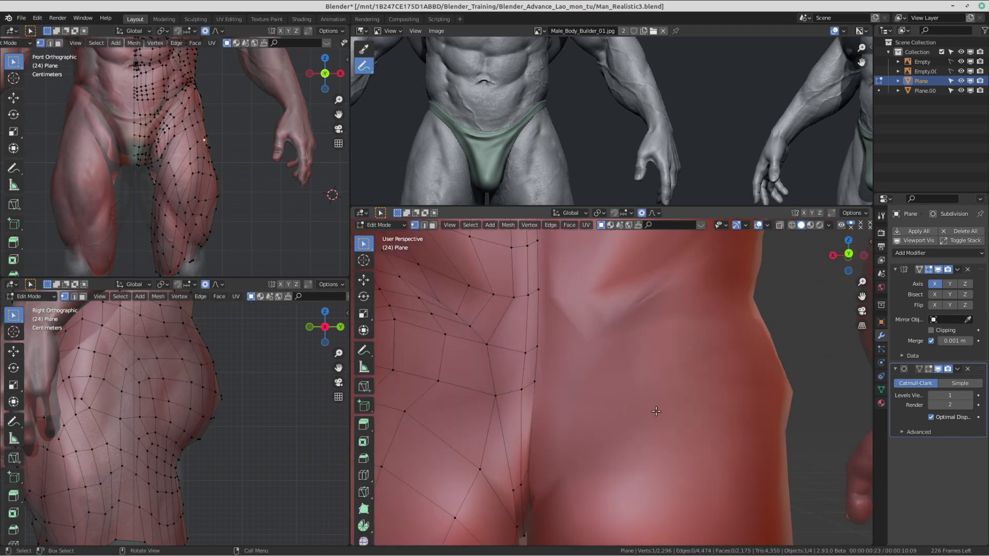
middle_drag(632, 300, 575, 334)
scroll(608, 331, down, 4)
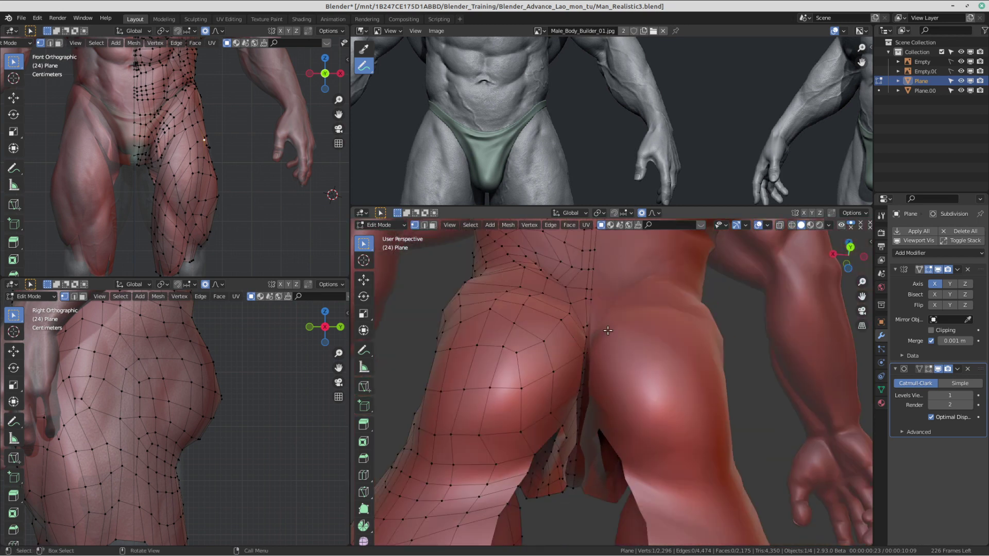
middle_drag(608, 331, 374, 288)
Step: Annotate the buttock's inner and lower rim and a flow line running from the hip down the outer thigh
click(365, 352)
mouse_move(365, 352)
middle_down()
mouse_move(605, 318)
mouse_move(603, 386)
middle_up()
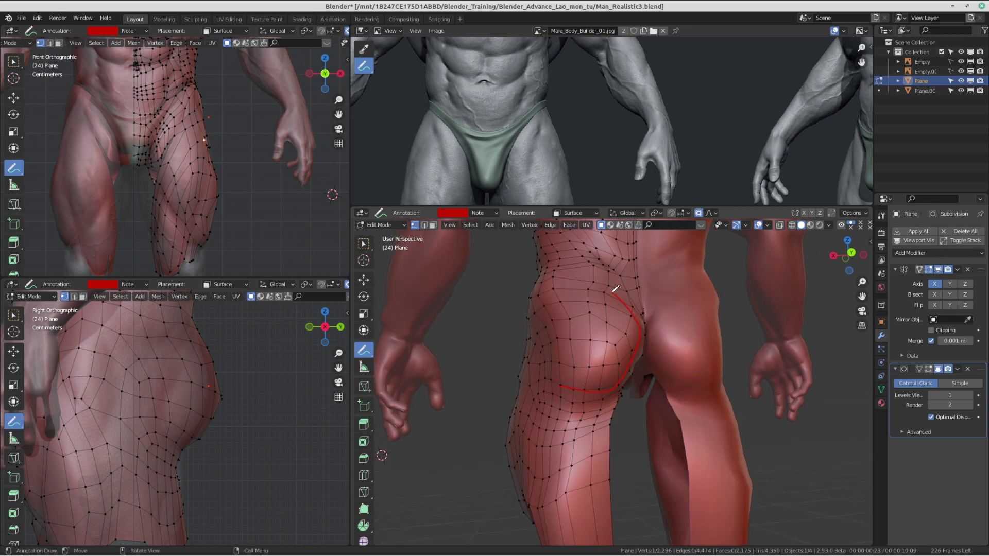
middle_drag(575, 294, 694, 321)
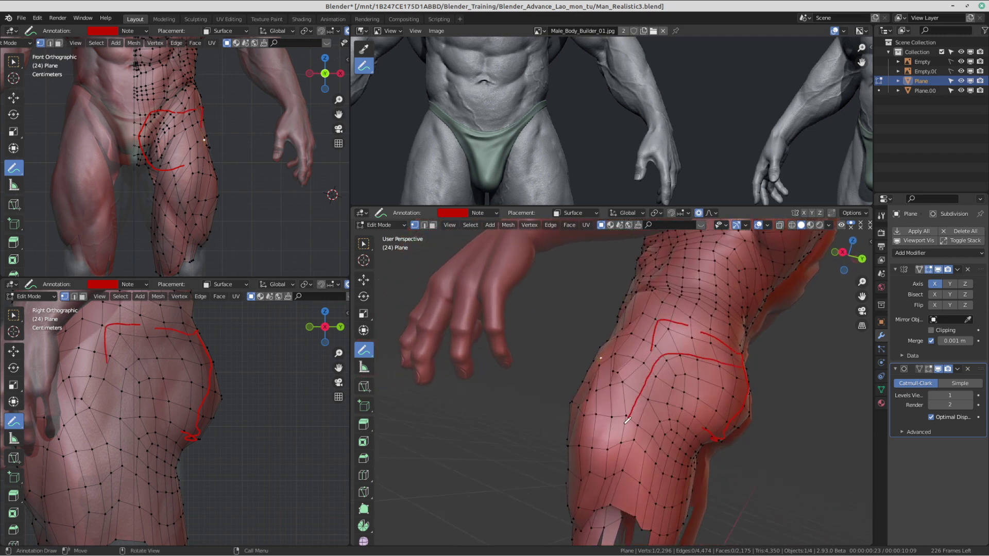
drag(607, 500, 608, 498)
middle_drag(608, 498, 687, 411)
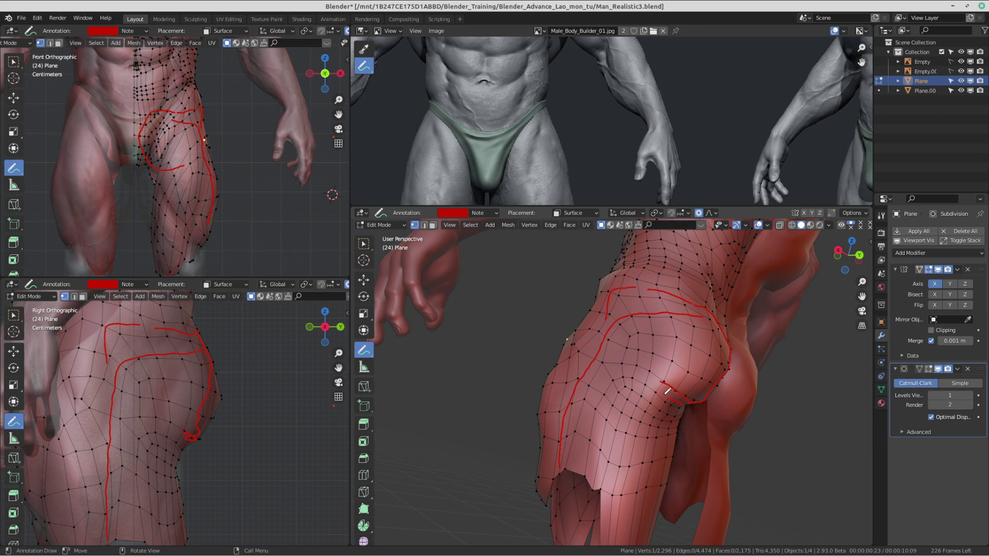
Step: Annotate the crossing edge flow at the upper hip, circular loops on the buttock, and cross lines down the outer thigh
middle_drag(657, 379, 634, 330)
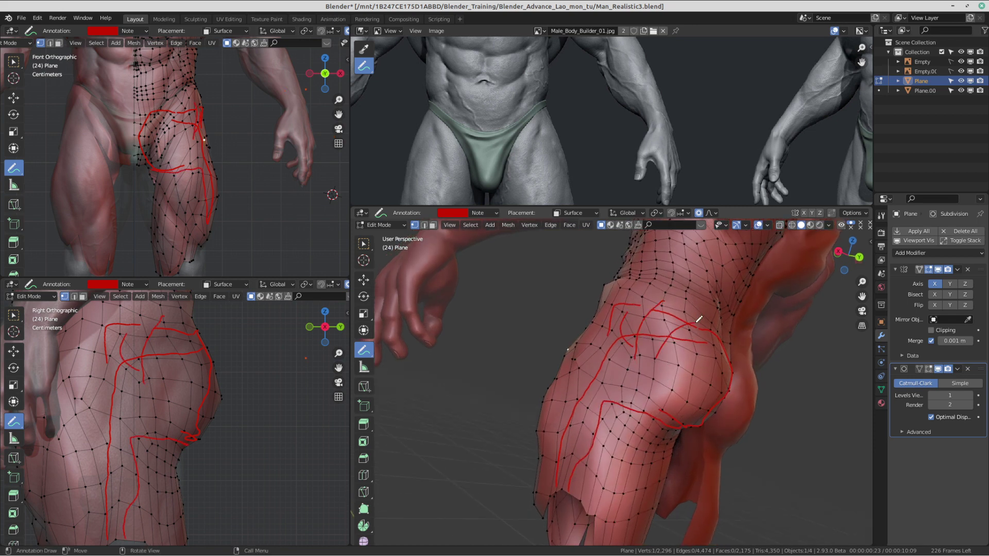
drag(730, 346, 733, 345)
middle_drag(732, 345, 681, 332)
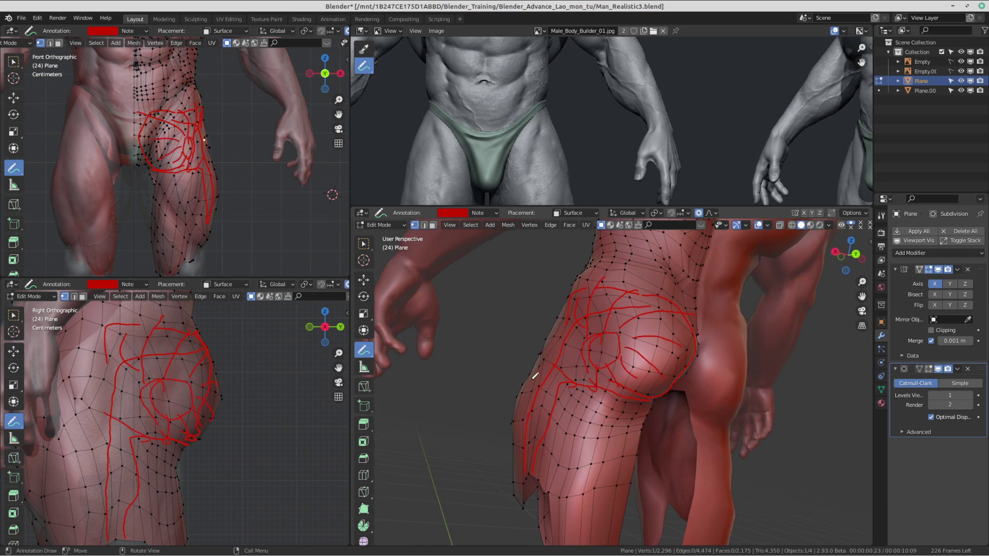
middle_drag(557, 466, 653, 413)
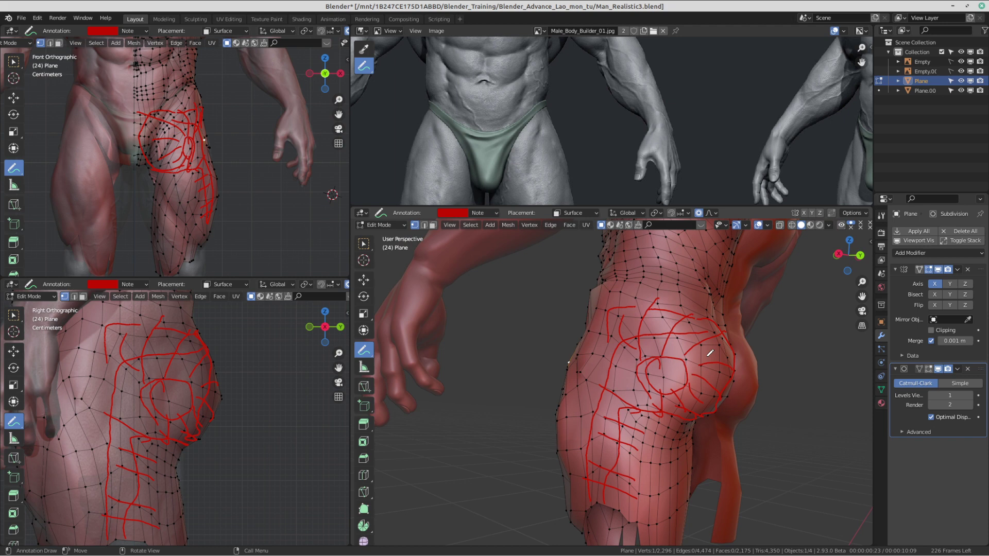
middle_drag(710, 354, 618, 357)
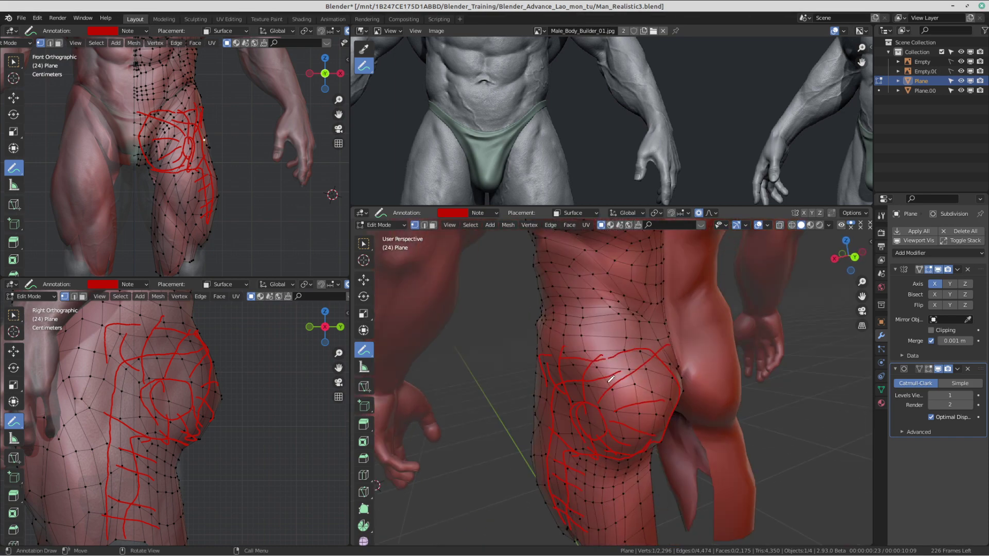
Step: Clear the red annotation lines from the buttock and thigh
middle_drag(601, 403, 579, 406)
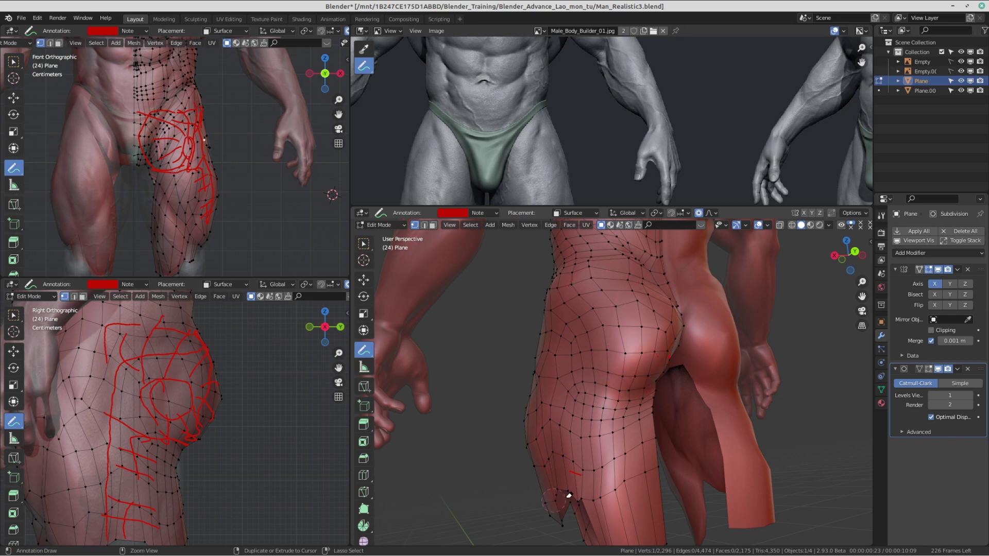
key(ctrl+z)
middle_drag(653, 383, 718, 327)
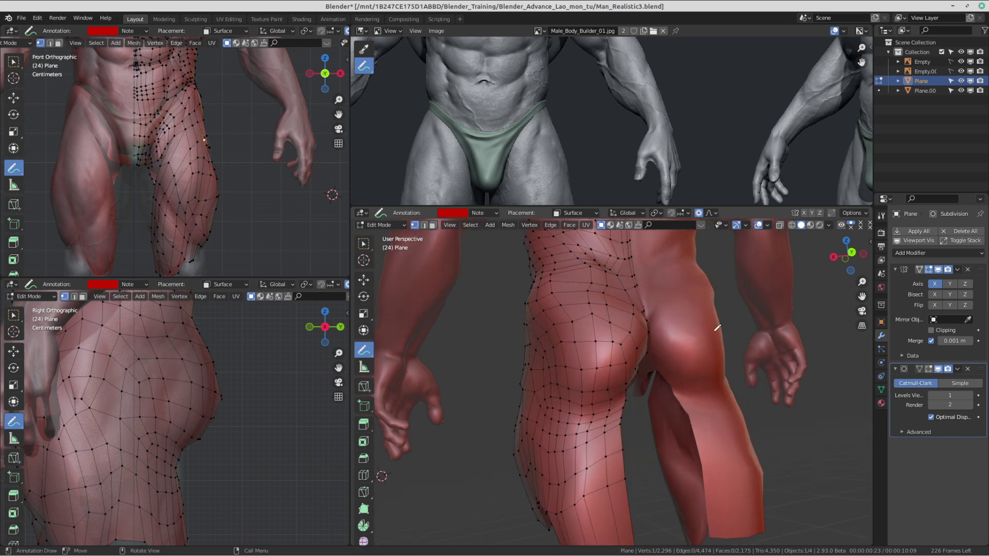
Step: Return to the selection tool and move two vertices on the outer side of the buttock with a proportional size of 0.02
click(364, 243)
mouse_move(551, 335)
middle_down()
mouse_move(568, 339)
mouse_move(532, 346)
mouse_move(642, 318)
middle_up()
click(544, 349)
key(g)
click(541, 344)
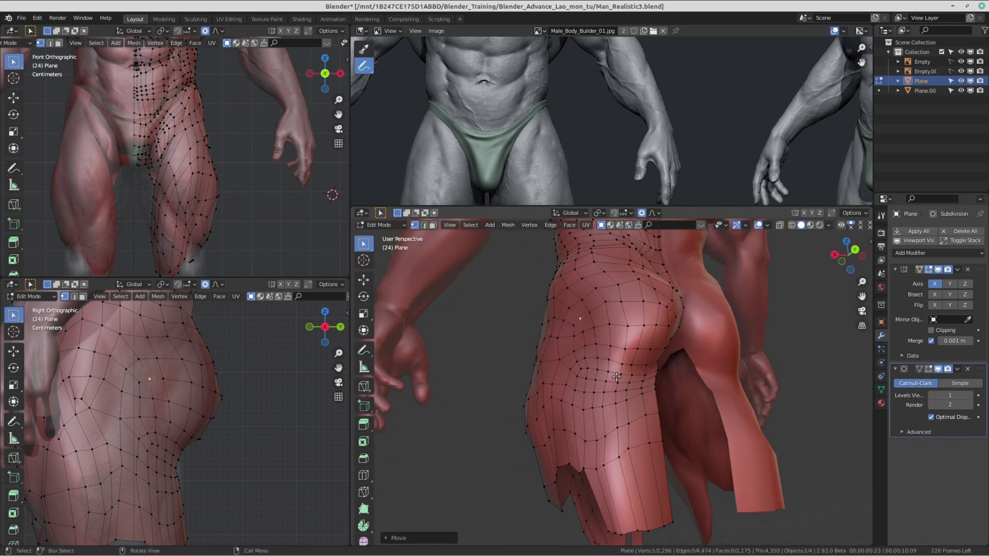
shift+middle_drag(573, 344, 582, 388)
click(582, 388)
key(g)
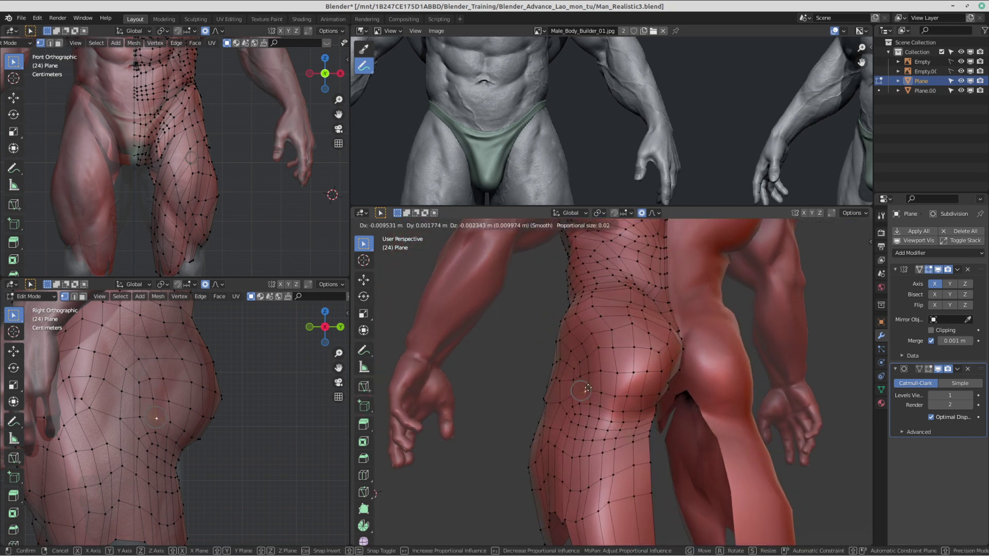
click(583, 385)
Step: Reposition the vertices around the hollow on the outer side of the buttock with a proportional size of 0.02
click(581, 377)
key(g)
click(586, 377)
click(583, 376)
key(g)
click(583, 371)
click(582, 364)
key(g)
click(586, 364)
click(575, 372)
key(g)
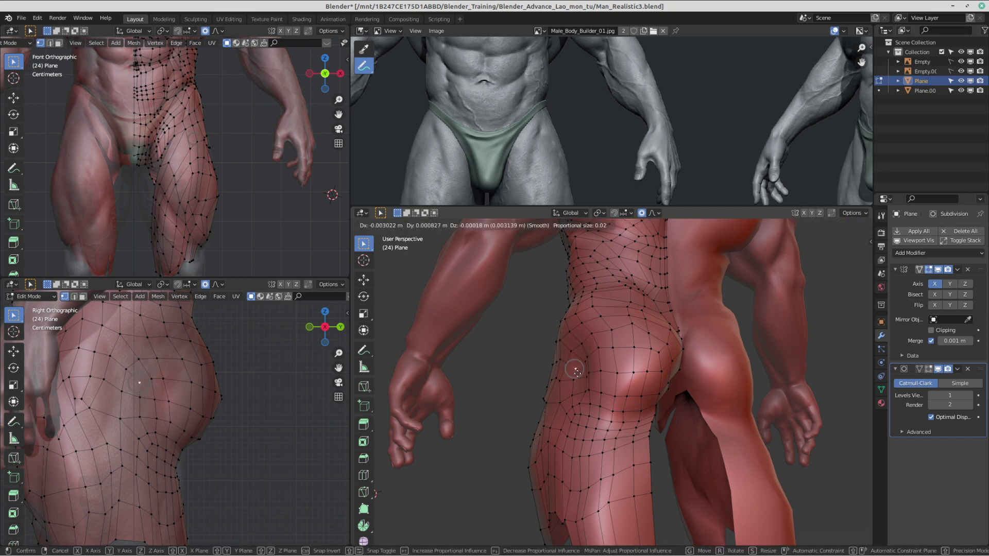
click(577, 373)
Step: Adjust the vertices below the outer buttock hollow, where the buttock meets the upper thigh
click(574, 384)
key(g)
click(580, 390)
key(g)
click(598, 393)
key(g)
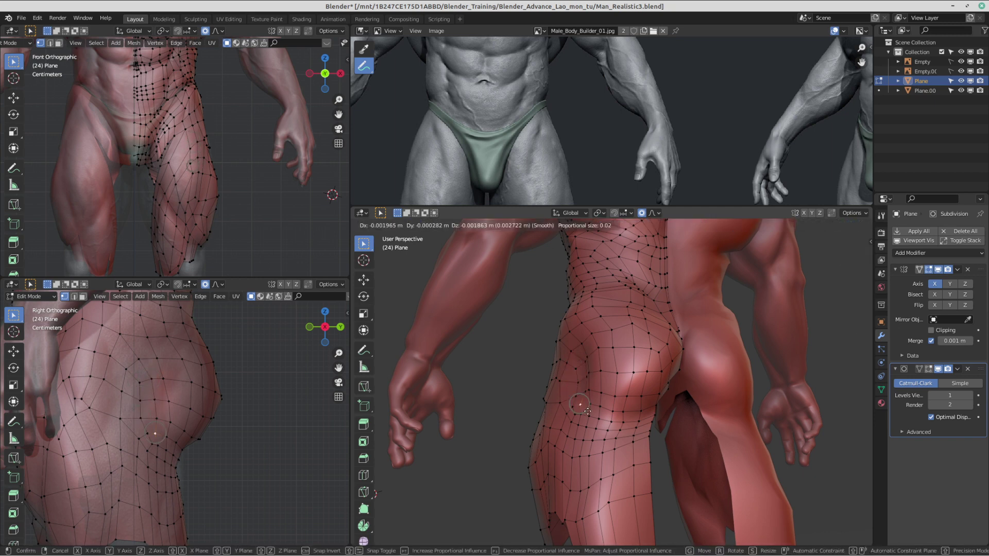
click(616, 393)
Step: Shift vertices on the lower inner buttock and at its fullest point to round the form
middle_drag(617, 393, 628, 412)
click(638, 432)
key(g)
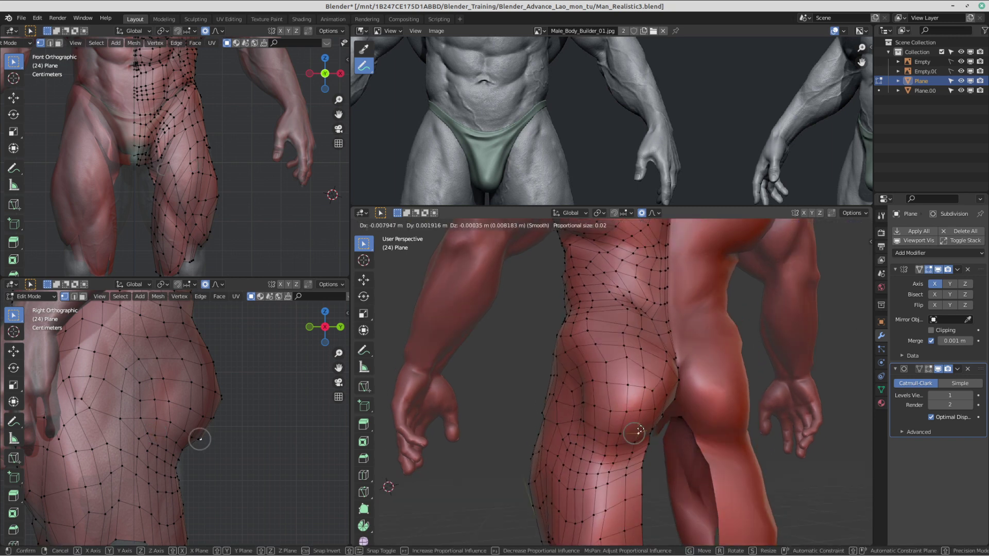
click(641, 431)
click(643, 411)
key(g)
click(645, 405)
click(646, 391)
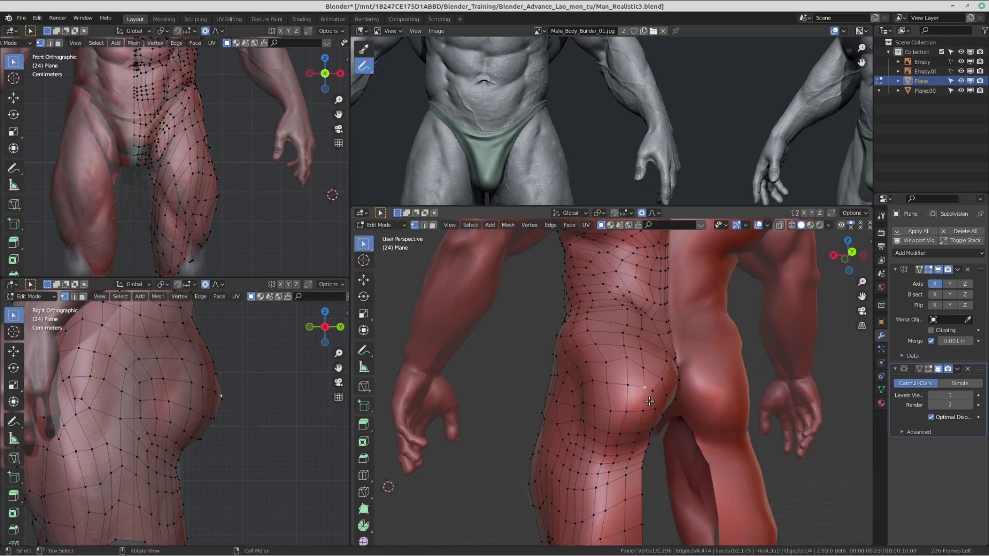
middle_drag(649, 402, 615, 393)
key(g)
click(578, 377)
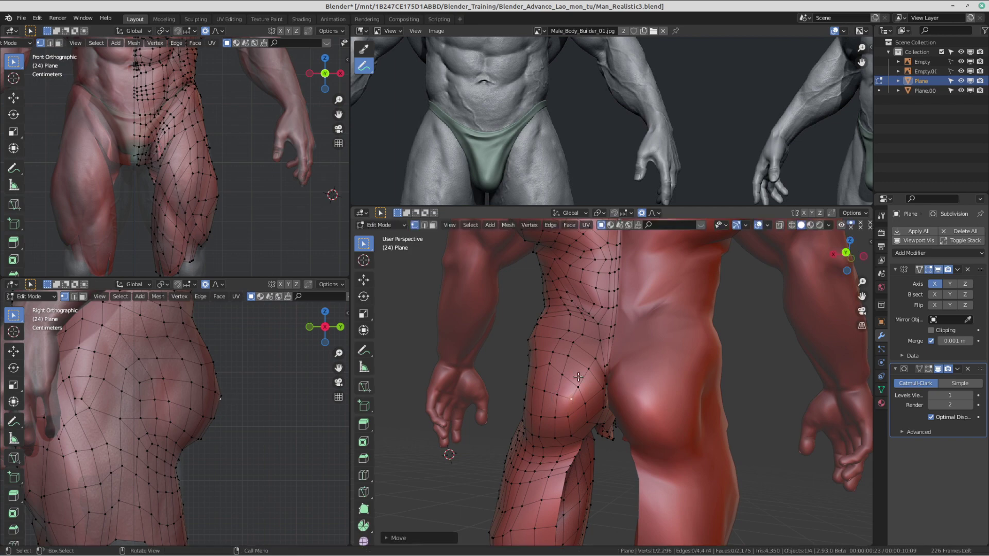
Step: Nudge two vertices on the upper part of the buttock, above its fullest area
click(562, 379)
key(g)
click(563, 376)
click(550, 365)
key(g)
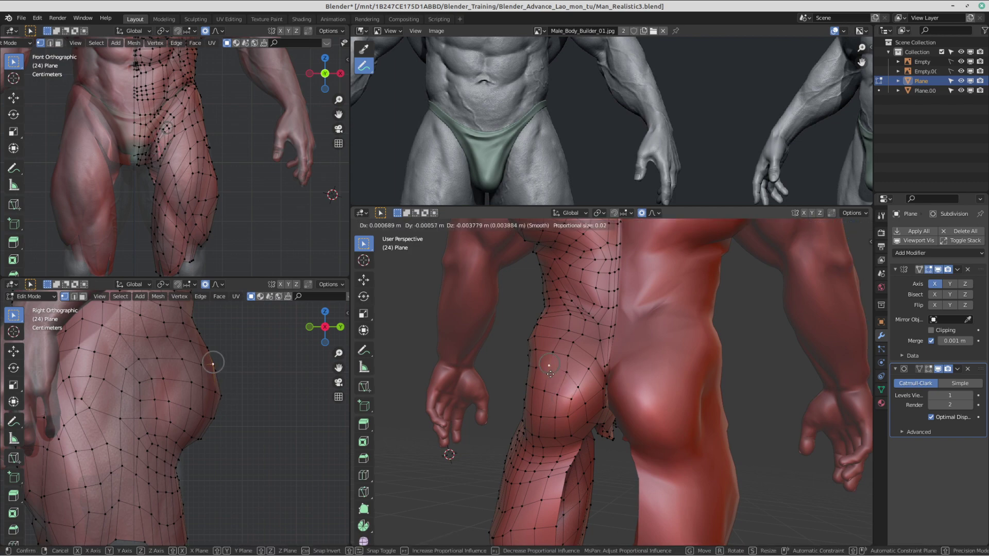
click(552, 363)
Step: Inspect the smoothed body from behind in Object Mode, then bring the back-view buttock reference into view
middle_drag(614, 382, 601, 365)
key(Tab)
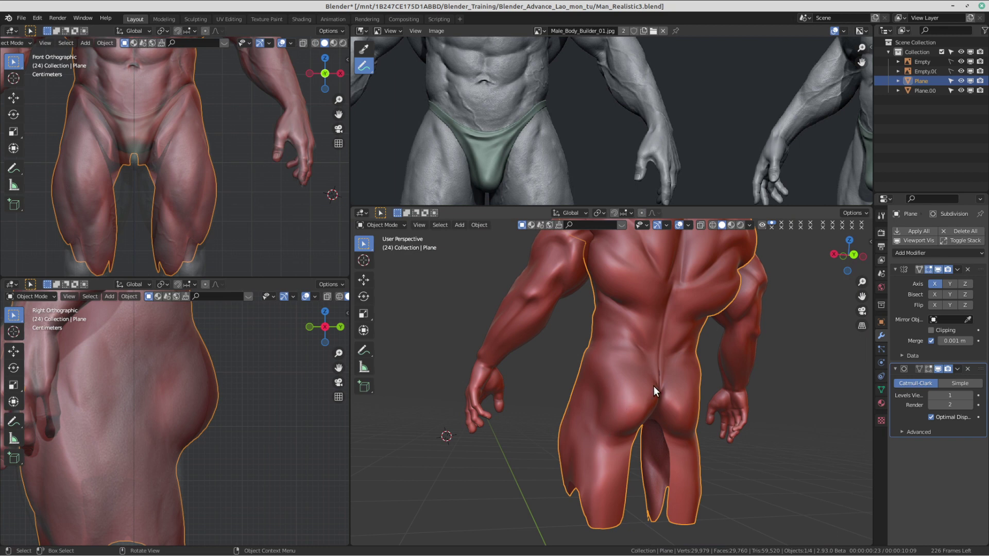
middle_drag(645, 389, 698, 384)
key(Tab)
scroll(665, 387, up, 2)
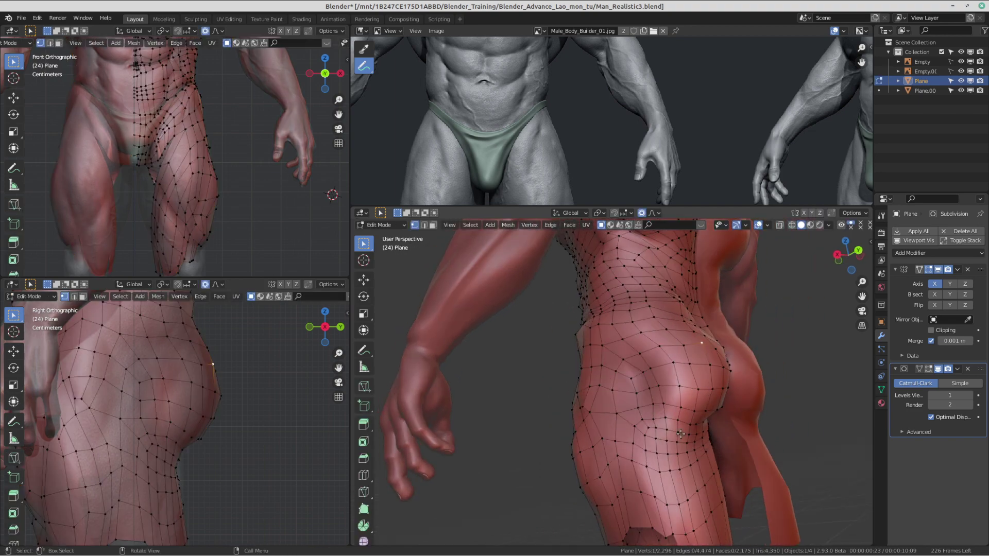
mouse_move(719, 338)
middle_down()
mouse_move(654, 356)
mouse_move(639, 392)
mouse_move(685, 397)
mouse_move(673, 374)
mouse_move(624, 414)
middle_up()
scroll(673, 374, up, 2)
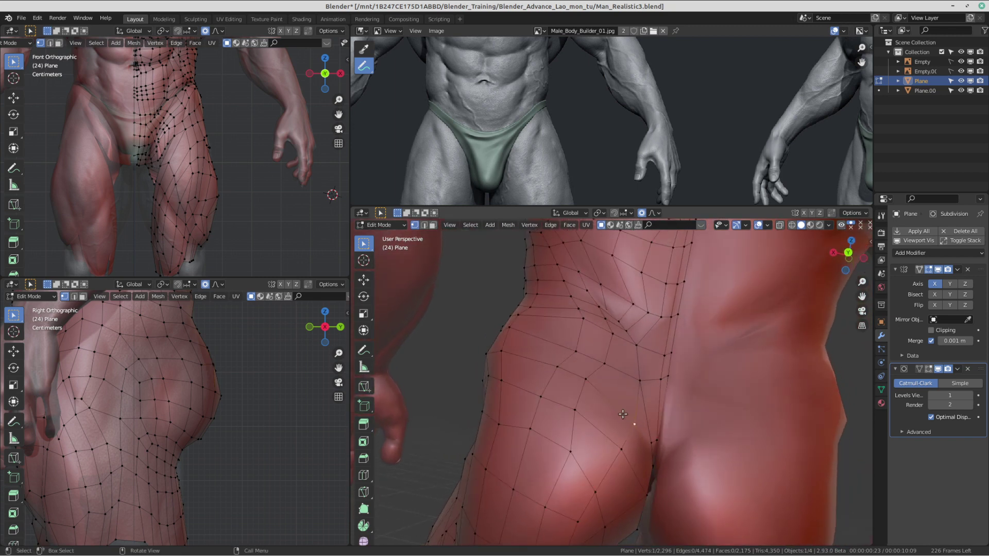
scroll(604, 142, down, 4)
middle_drag(745, 154, 517, 180)
scroll(518, 181, up, 3)
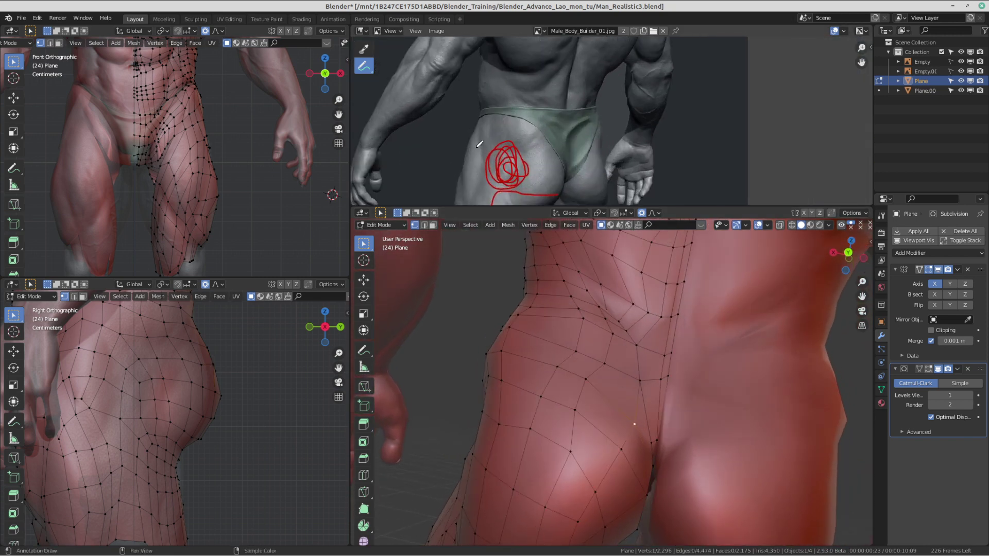
Step: Move vertices on the upper inner buttock inward toward the cleft with a proportional size of 0.02
middle_drag(626, 416, 639, 361)
key(g)
click(648, 362)
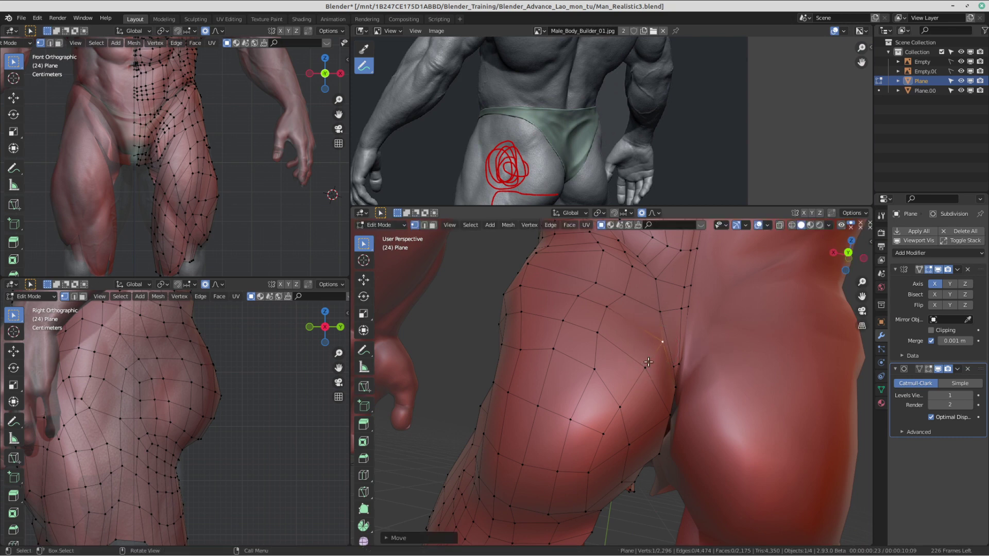
click(607, 308)
key(g)
click(629, 305)
click(625, 295)
key(g)
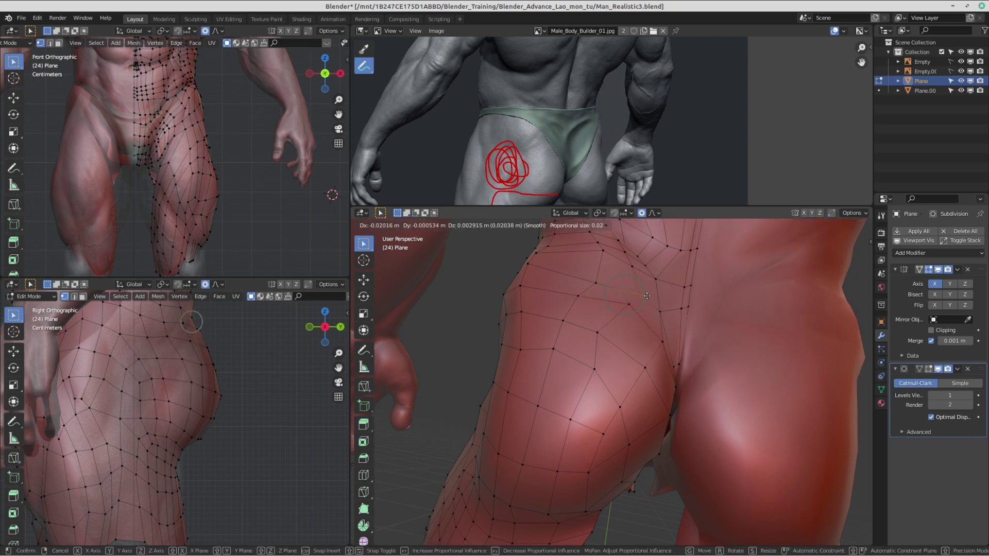
click(646, 296)
Step: Adjust the vertices along the buttock's inner edge beside the cleft to follow its rounded contour
key(g)
click(657, 345)
key(g)
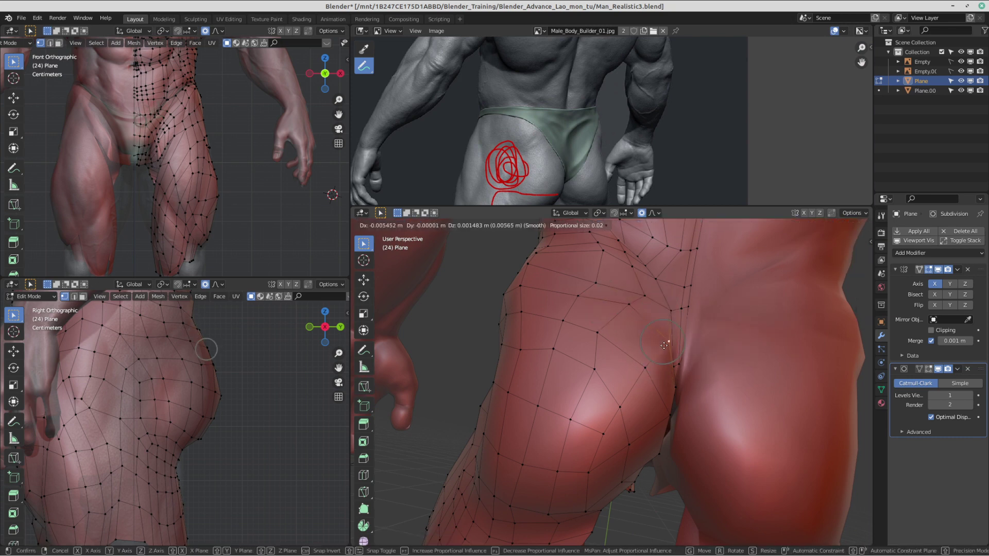
click(650, 369)
click(649, 369)
key(g)
click(659, 365)
middle_drag(659, 364, 675, 365)
click(653, 387)
key(g)
click(688, 360)
Step: Shift the upper buttock vertices near the top of the cleft inward to even out the edge flow
click(643, 327)
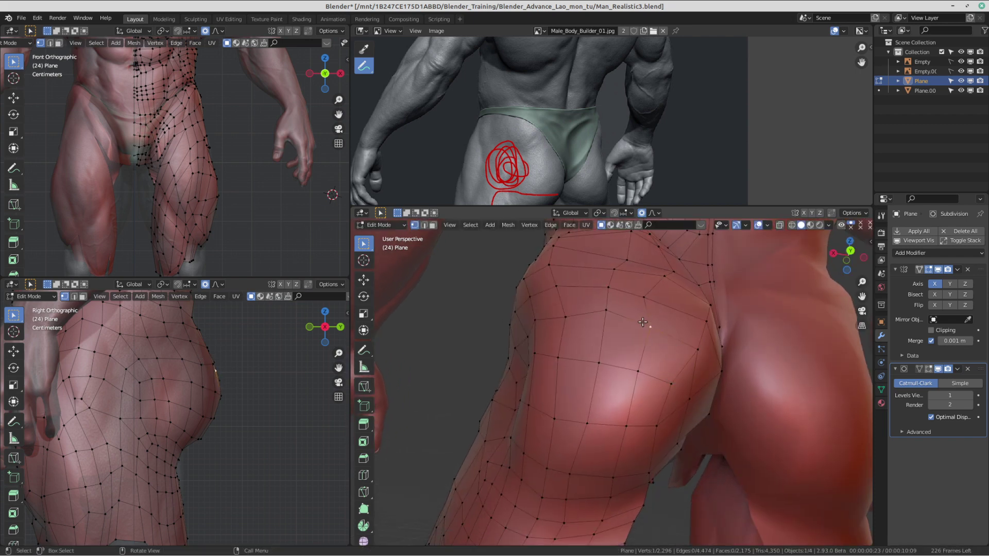
key(g)
click(650, 327)
click(644, 305)
key(g)
click(668, 308)
key(g)
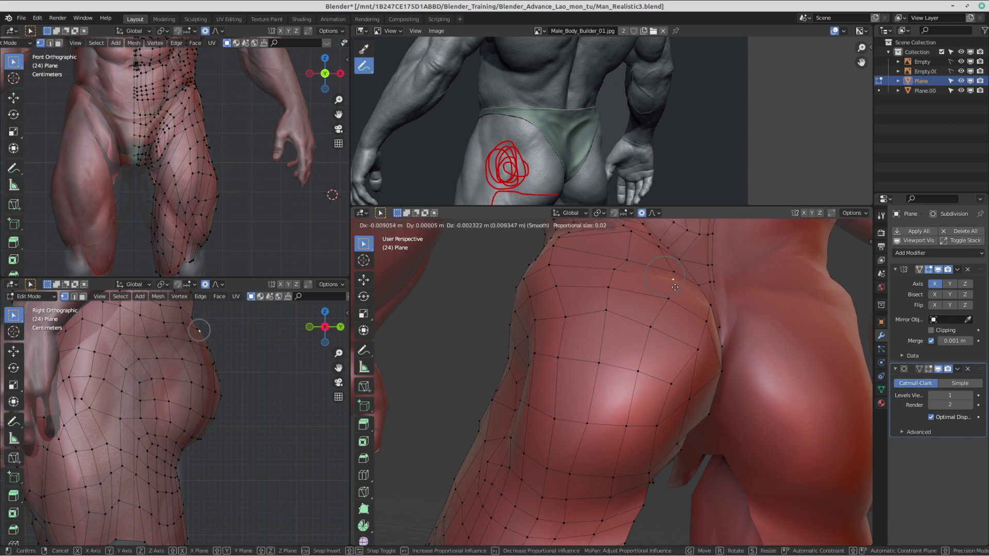
click(660, 285)
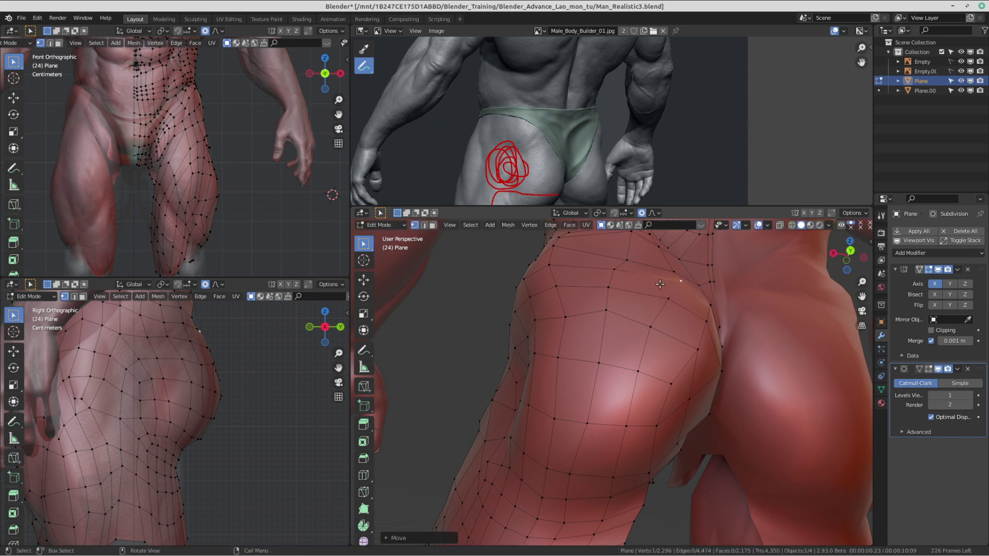
Step: Even out the vertex spacing across the middle and outer upper buttock with small moves
click(598, 357)
key(g)
click(602, 359)
click(606, 314)
key(g)
click(611, 318)
click(574, 319)
key(g)
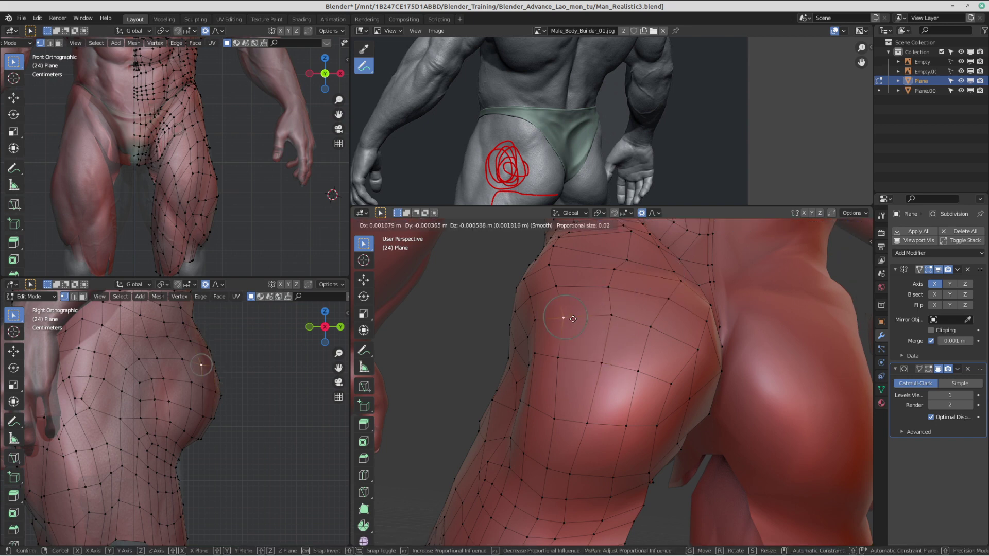
click(573, 319)
Step: Nudge two vertices along the top of the buttock below the lower back
click(610, 295)
key(g)
click(615, 295)
click(628, 278)
key(g)
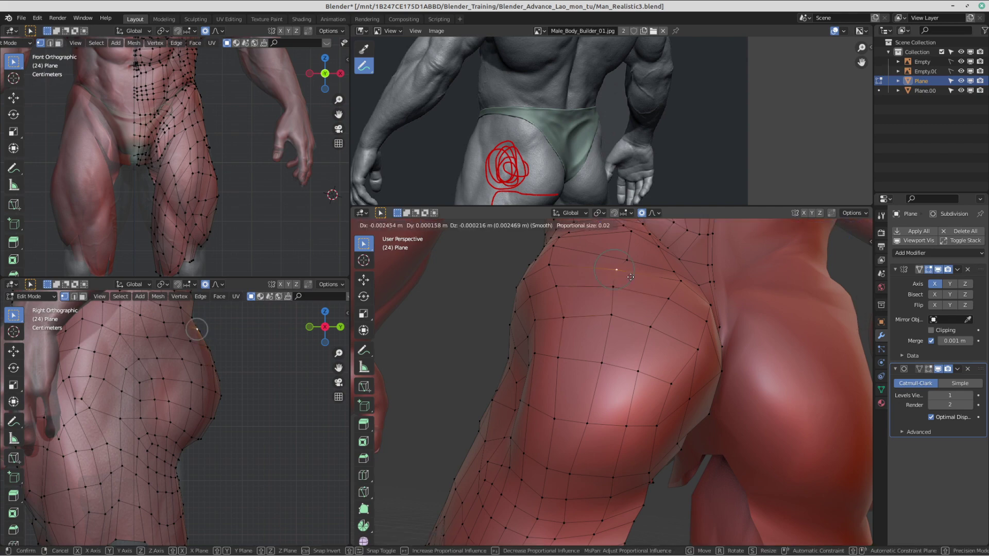
click(631, 278)
Step: Check the reshaped buttocks in Object Mode and return to Edit Mode
middle_drag(724, 319, 731, 336)
key(ctrl+Tab)
click(619, 334)
scroll(638, 356, down, 2)
middle_drag(644, 361, 634, 383)
key(Tab)
Step: Reposition the vertices at the top of the cleft between the buttocks with a proportional size of 0.02
scroll(634, 383, up, 5)
scroll(654, 361, down, 2)
shift+middle_drag(670, 340, 608, 503)
scroll(609, 495, down, 3)
middle_drag(609, 463, 621, 391)
scroll(625, 380, up, 3)
scroll(610, 341, up, 2)
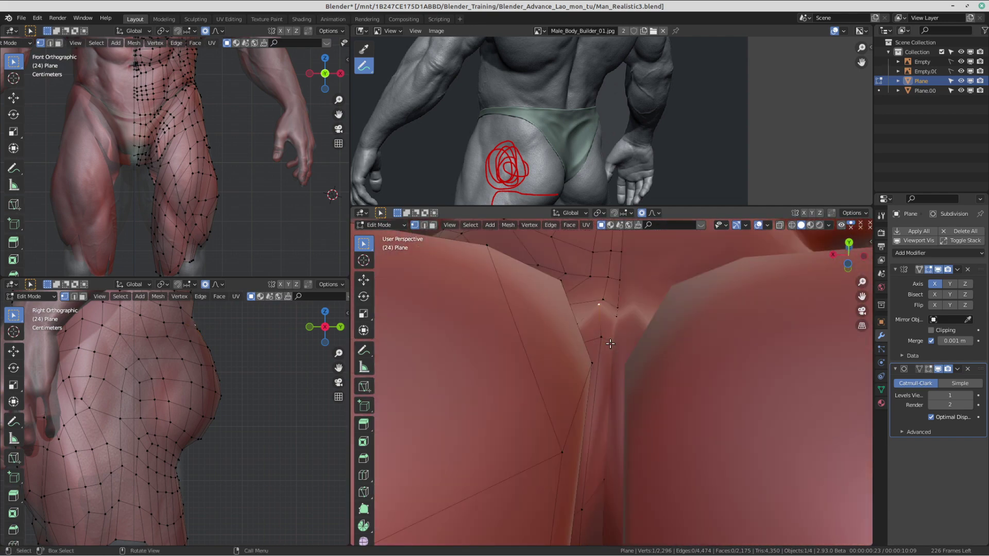
middle_drag(610, 344, 581, 372)
key(g)
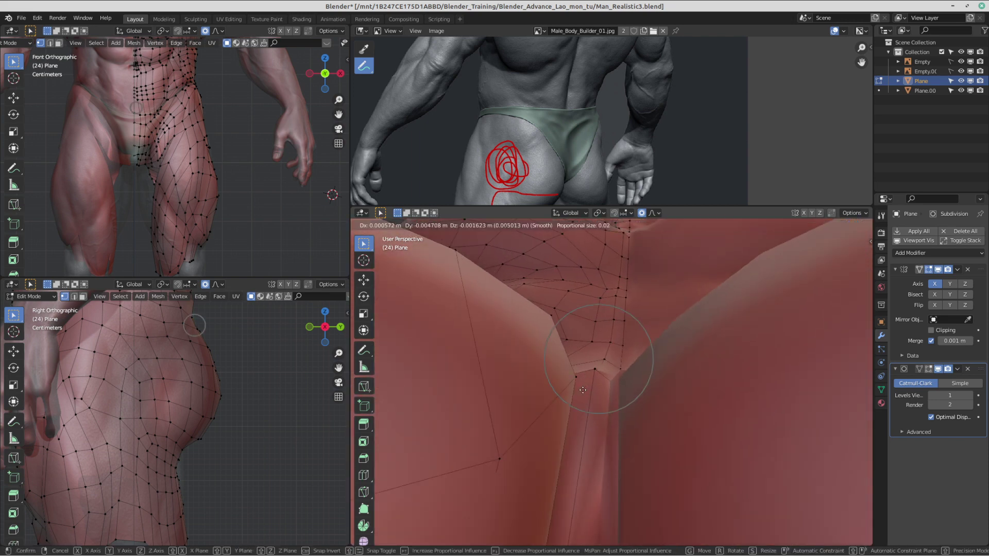
click(582, 390)
key(g)
click(595, 402)
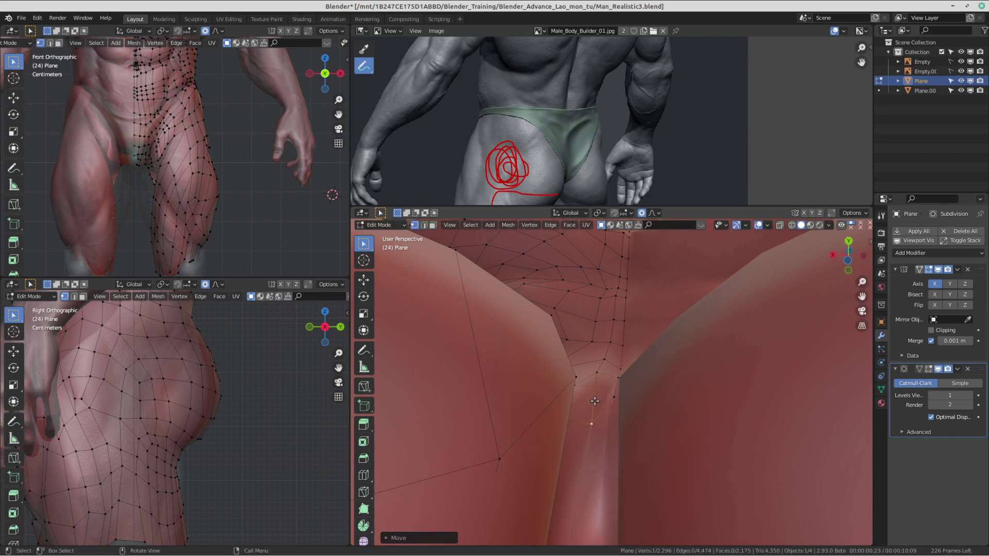
click(596, 374)
key(g)
click(604, 364)
Step: Enable Clipping on the Mirror modifier and move the cleft's centre-line vertex while keeping it on the mirror plane
shift+middle_drag(613, 394, 628, 341)
scroll(633, 335, up, 3)
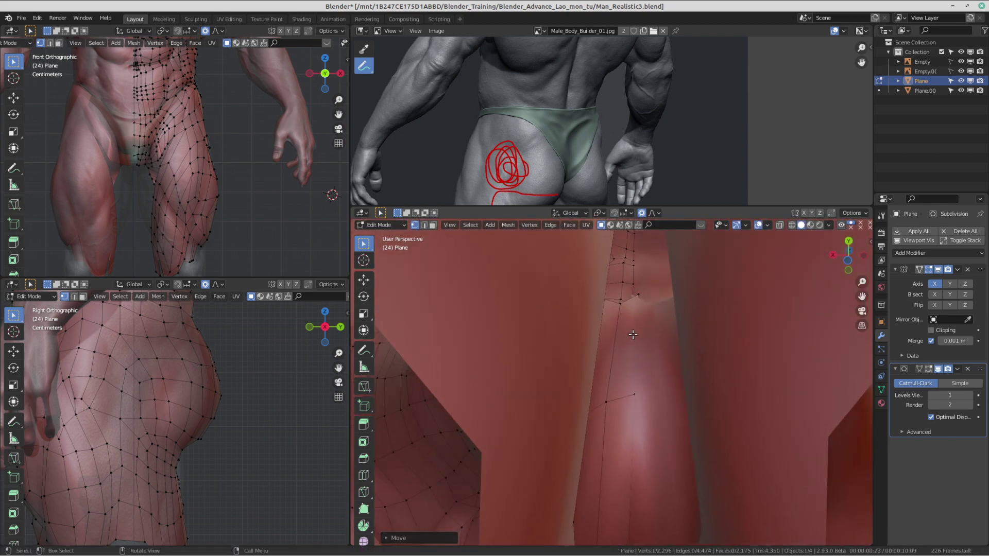
click(639, 296)
key(g)
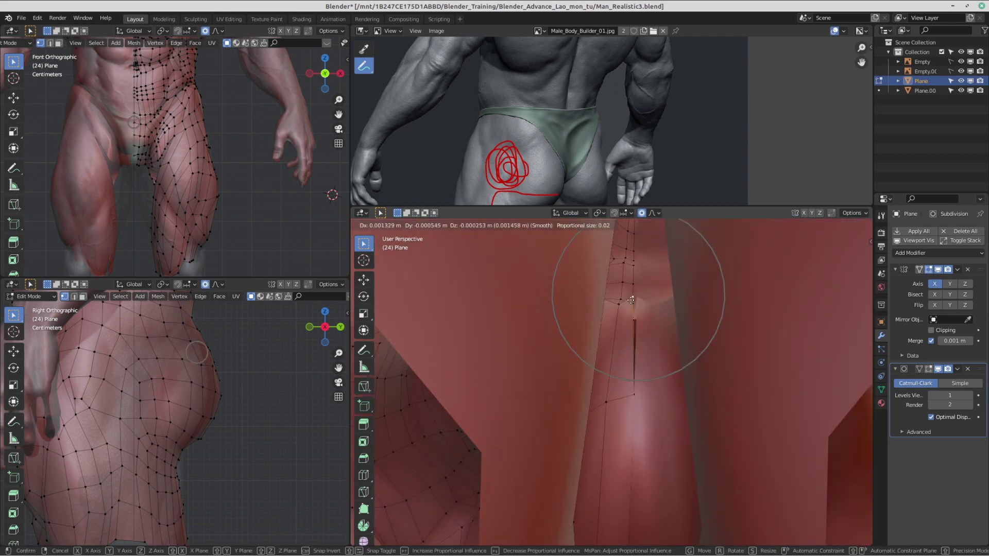
click(632, 300)
key(g)
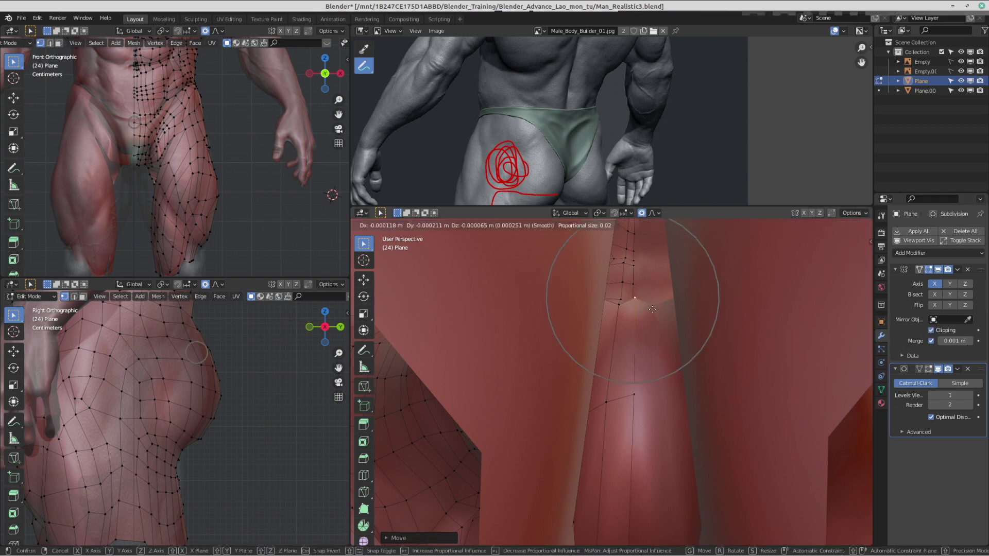
click(655, 309)
Step: Move the centre-line vertices and their neighbour downward to spread the edges along the cleft
key(g)
click(619, 319)
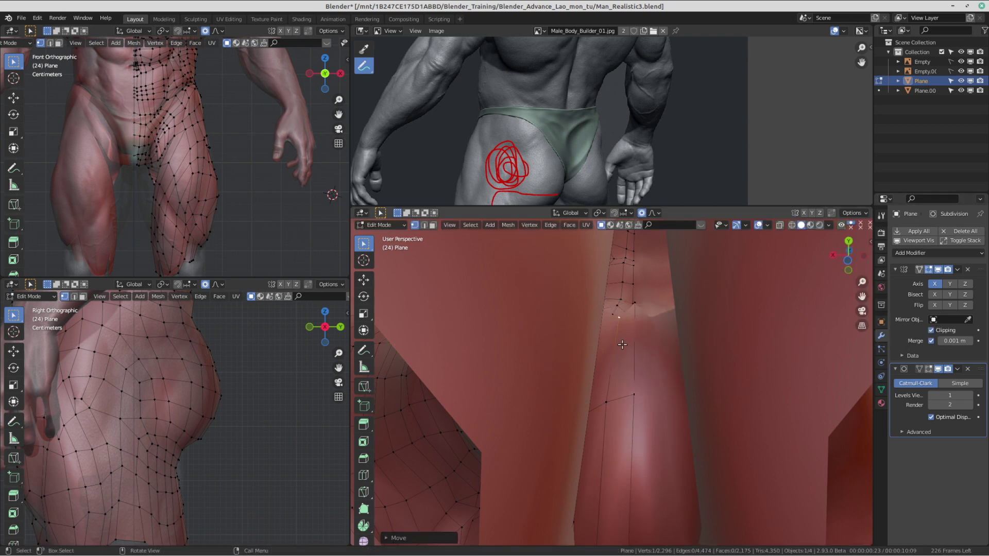
key(g)
click(637, 316)
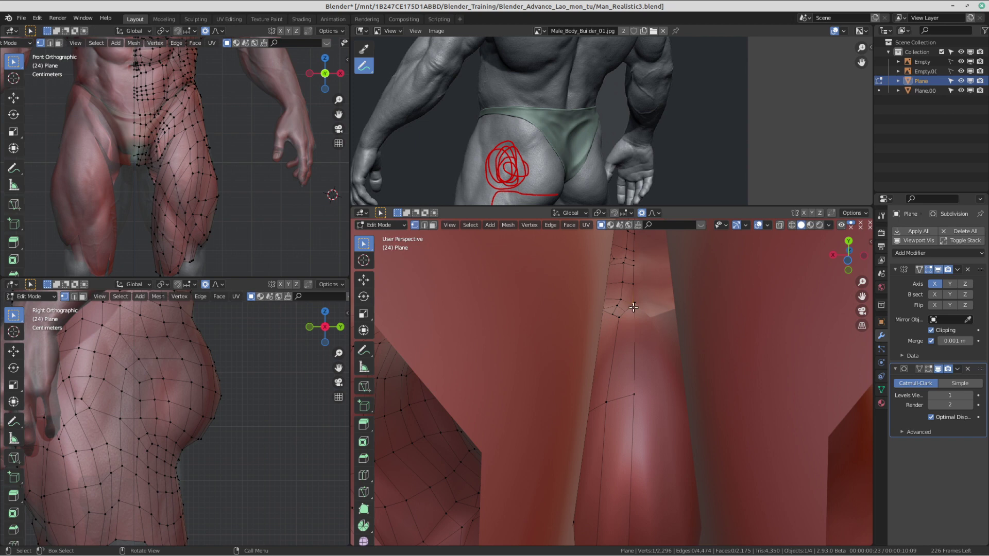
key(g)
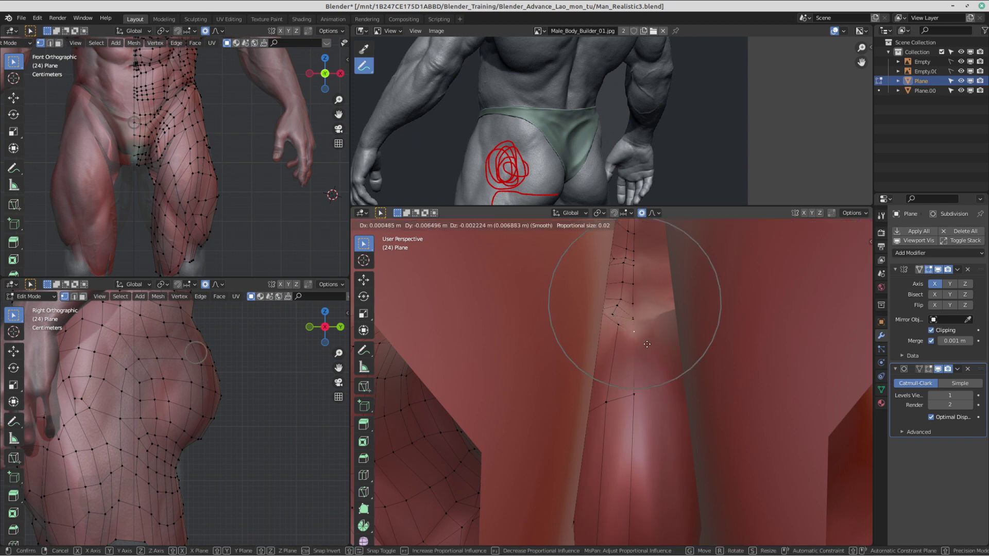
click(641, 343)
key(g)
click(653, 388)
Step: Adjust the vertices along the outer edge of the narrow crotch strip between the legs
middle_drag(653, 387, 657, 407)
click(643, 370)
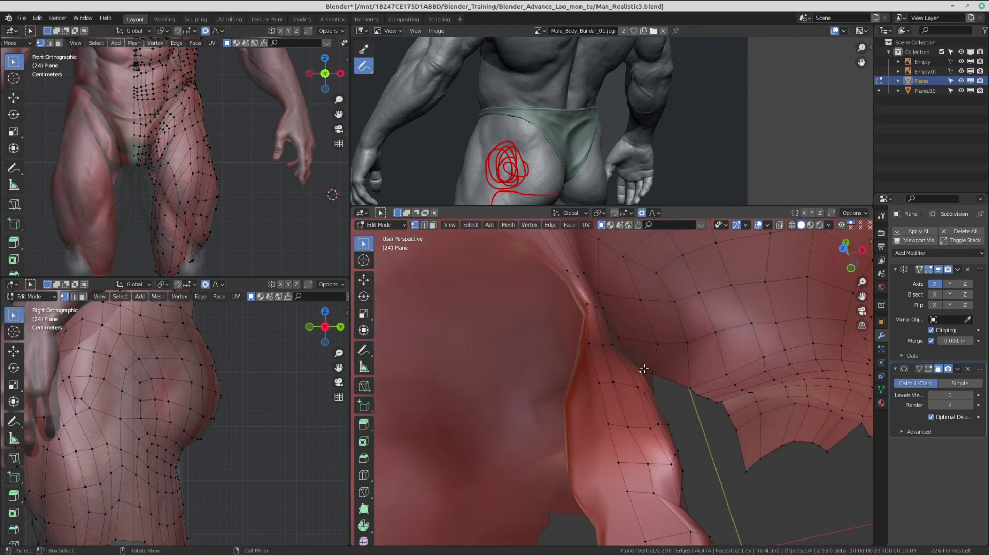
key(g)
click(647, 377)
click(643, 387)
key(g)
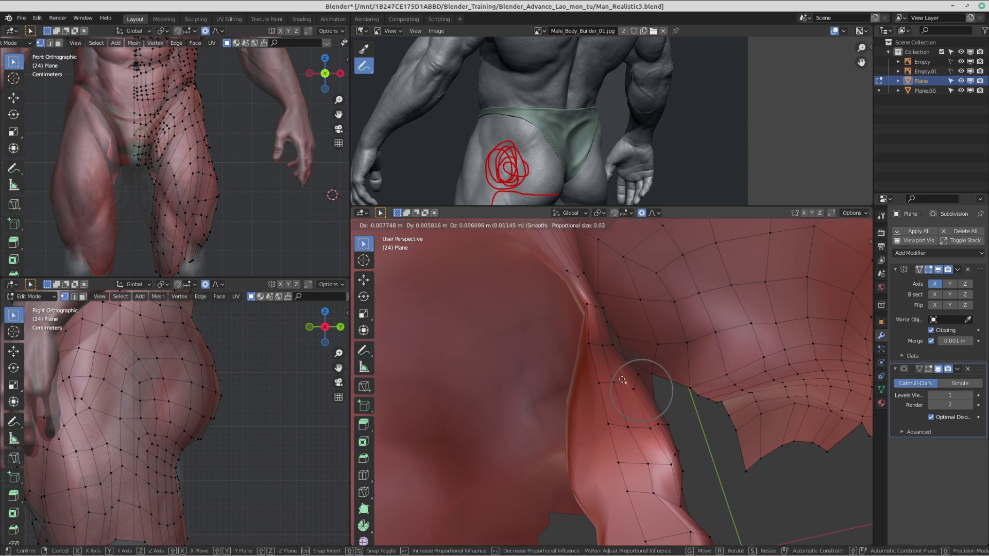
click(626, 380)
click(643, 375)
key(g)
click(644, 378)
Step: Move vertices on the underside of the crotch strip, widening its side with a proportional size of 0.08
middle_drag(645, 379, 625, 361)
key(g)
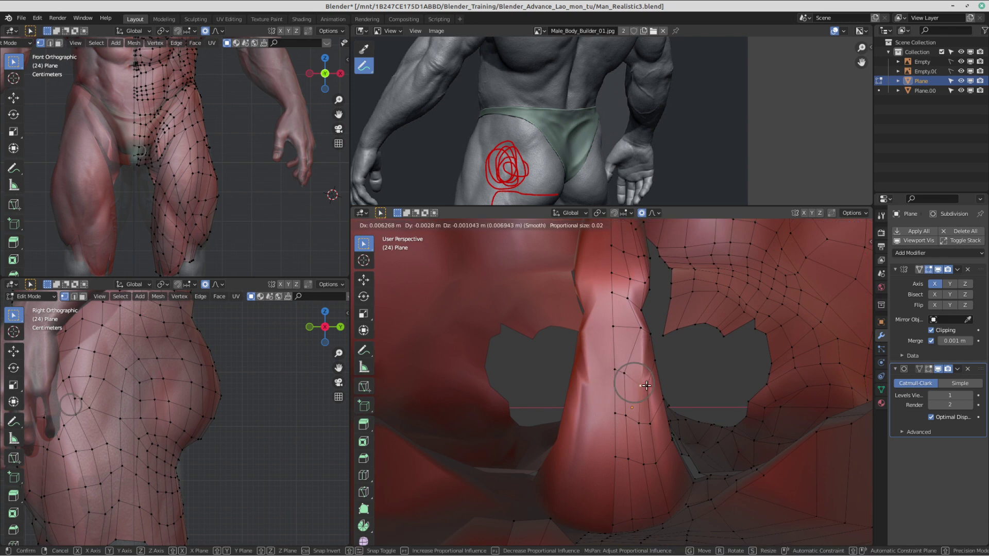
click(643, 390)
key(g)
click(635, 381)
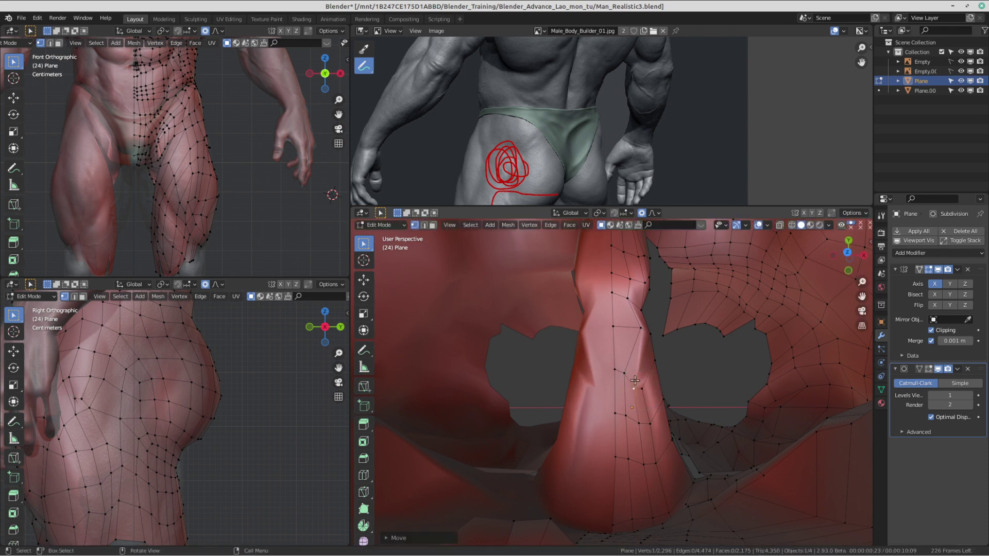
key(g)
scroll(655, 361, down, 5)
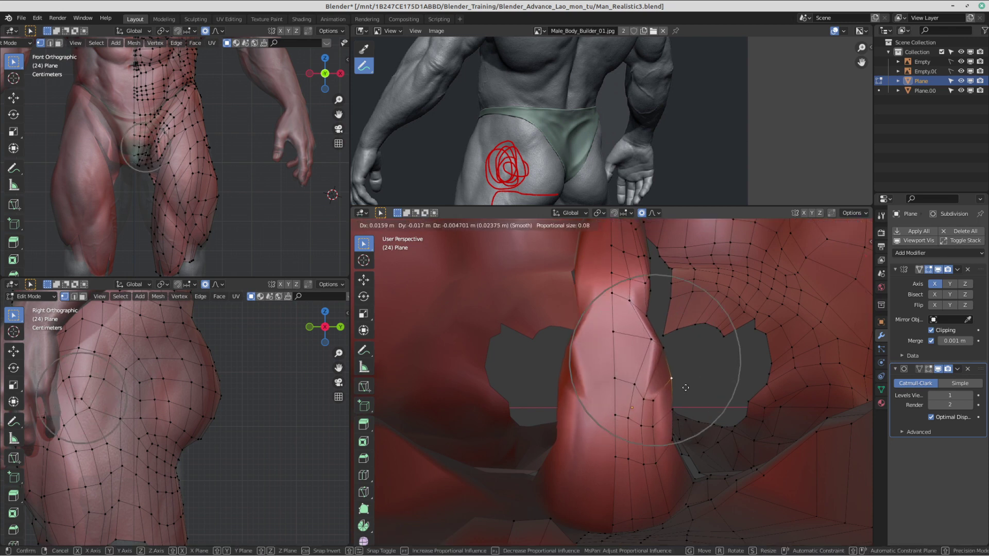
click(677, 385)
Step: Refine the crotch strip's side edge by moving two vertices, reducing the proportional size to 0.03
shift+middle_drag(677, 384, 665, 428)
click(643, 390)
key(g)
scroll(633, 390, up, 6)
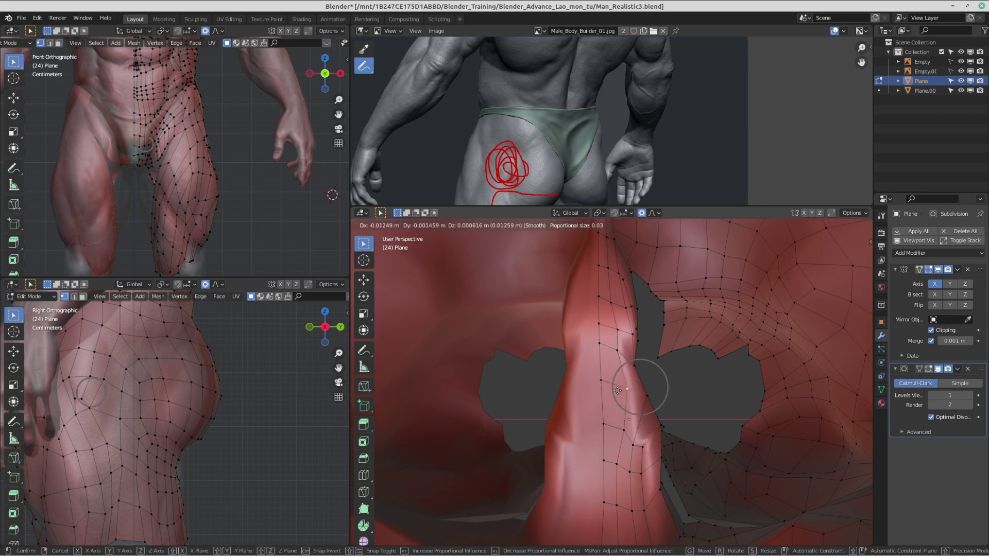
click(627, 389)
click(633, 366)
key(g)
click(639, 365)
scroll(631, 380, down, 4)
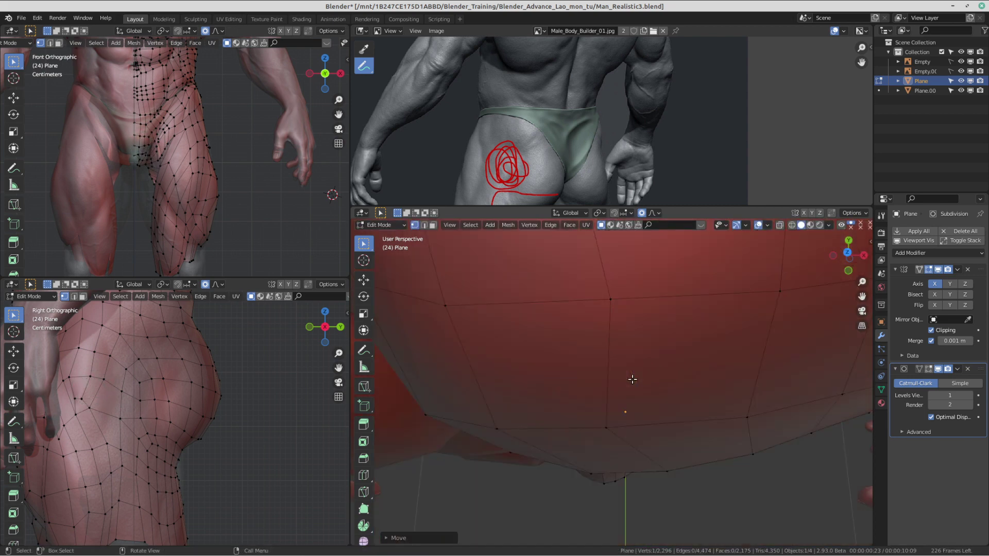
scroll(632, 380, up, 5)
middle_drag(632, 380, 602, 330)
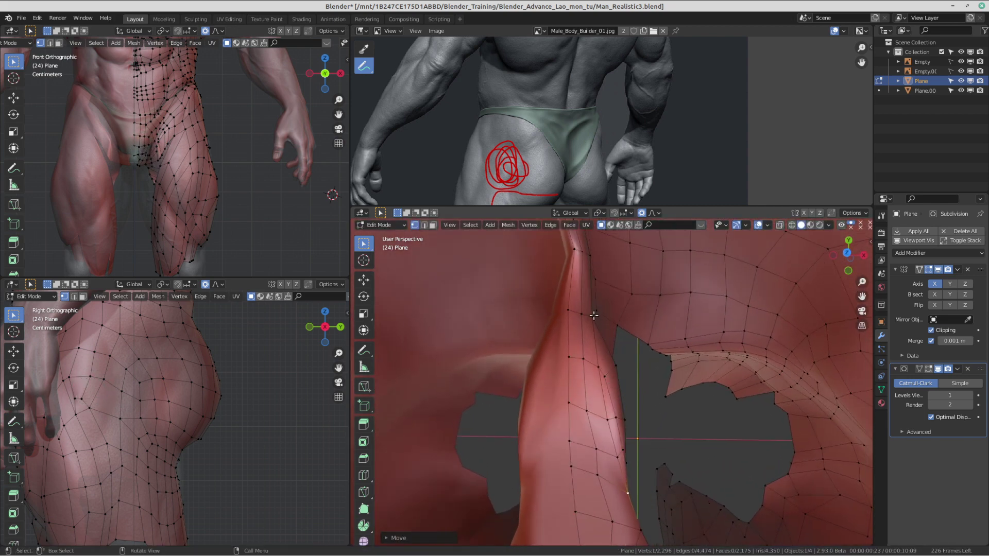
Step: Move three vertices along the crotch strip's side edge outward to smooth its outline
key(g)
click(602, 319)
click(619, 365)
key(g)
click(629, 365)
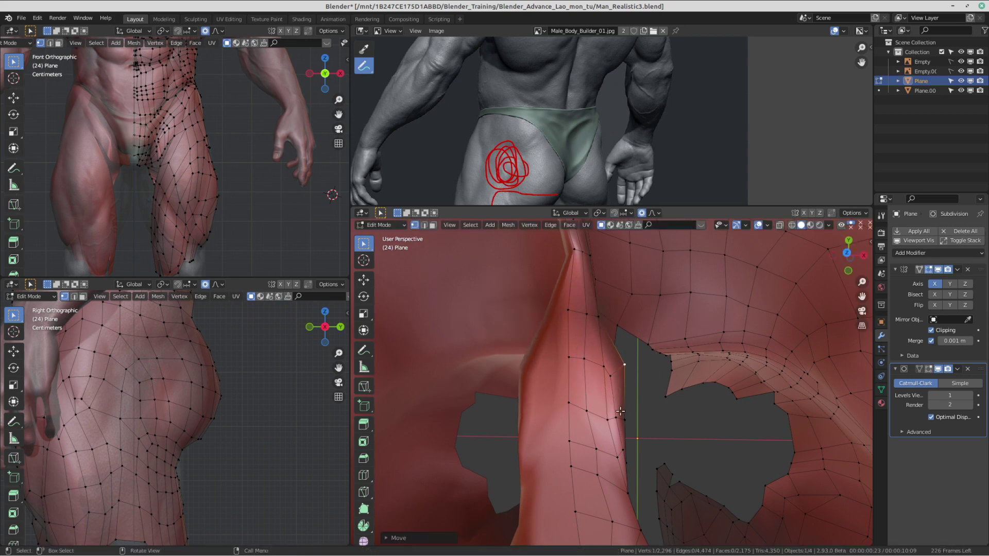
click(620, 418)
middle_drag(624, 455, 585, 422)
scroll(602, 423, down, 2)
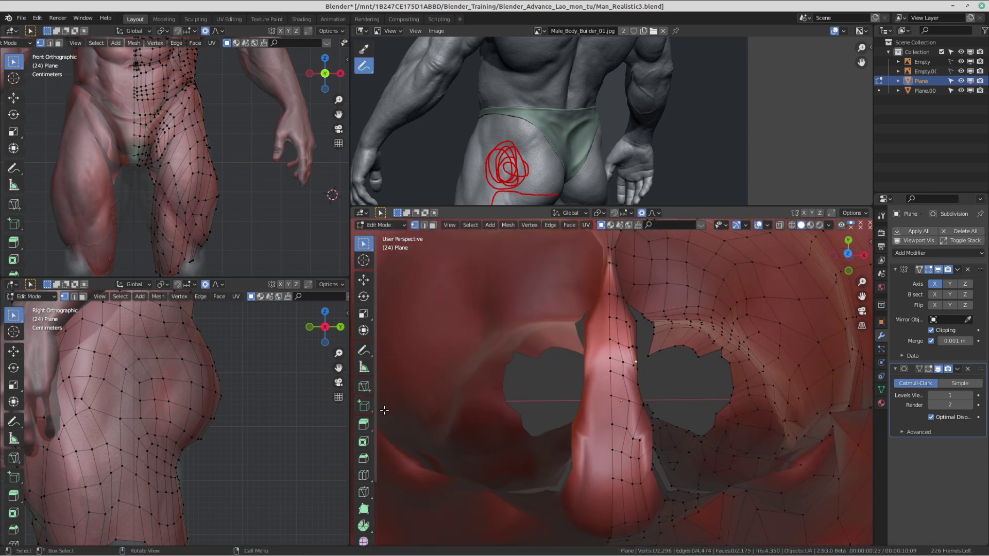
Step: Annotate the edge loops around the crotch strip in red, circling the points where they meet at its front and back ends
click(364, 350)
mouse_move(618, 464)
middle_down()
mouse_move(625, 469)
mouse_move(586, 458)
middle_up()
drag(580, 482, 673, 470)
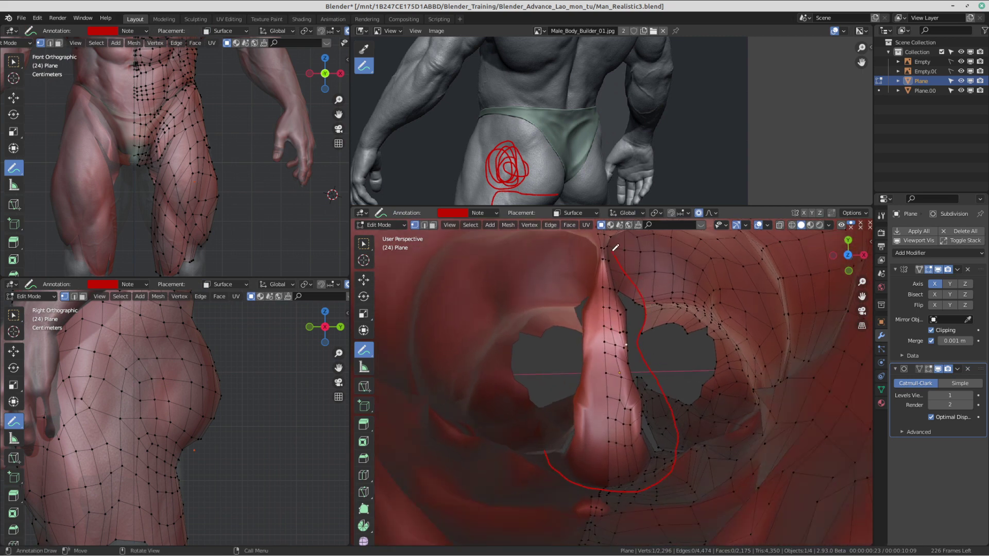
drag(548, 423, 560, 461)
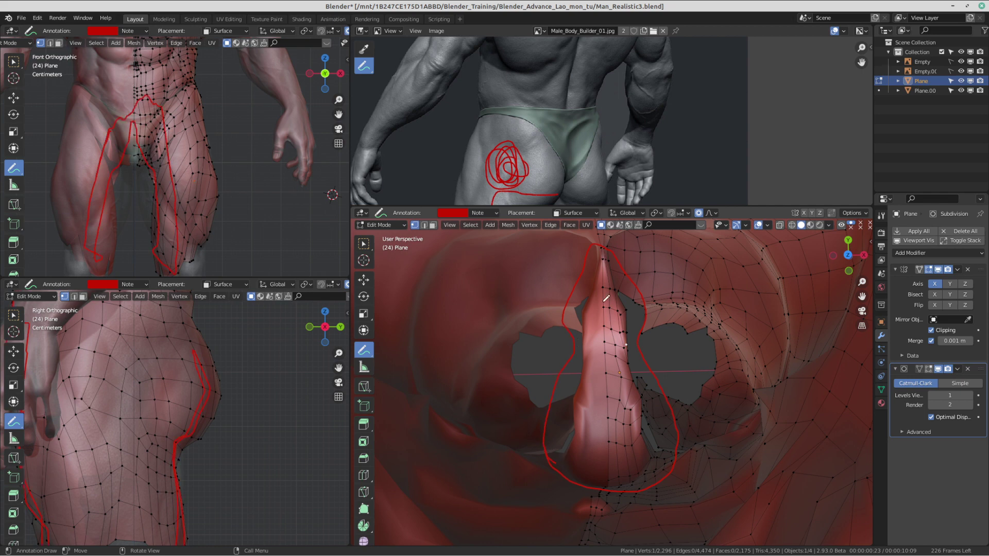
drag(704, 422, 701, 426)
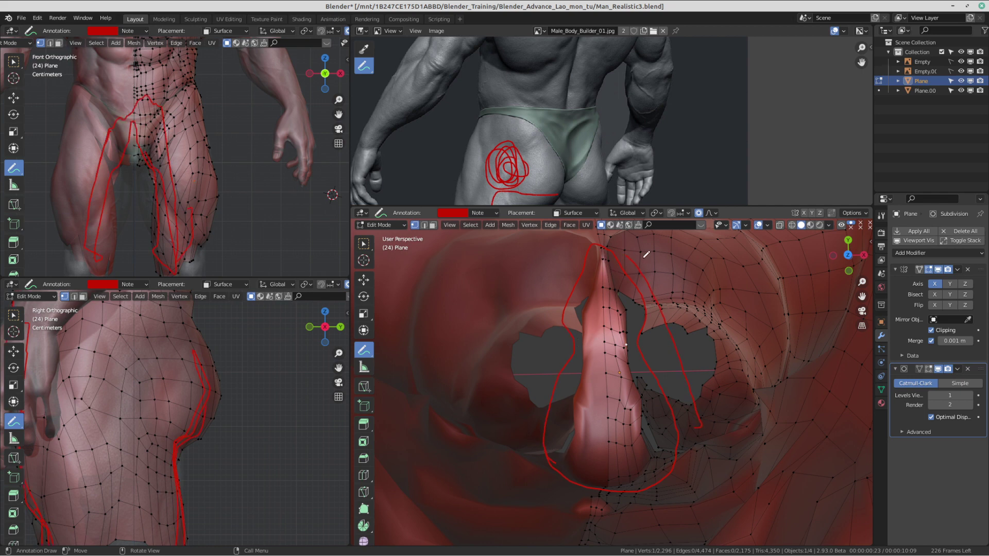
drag(622, 257, 603, 270)
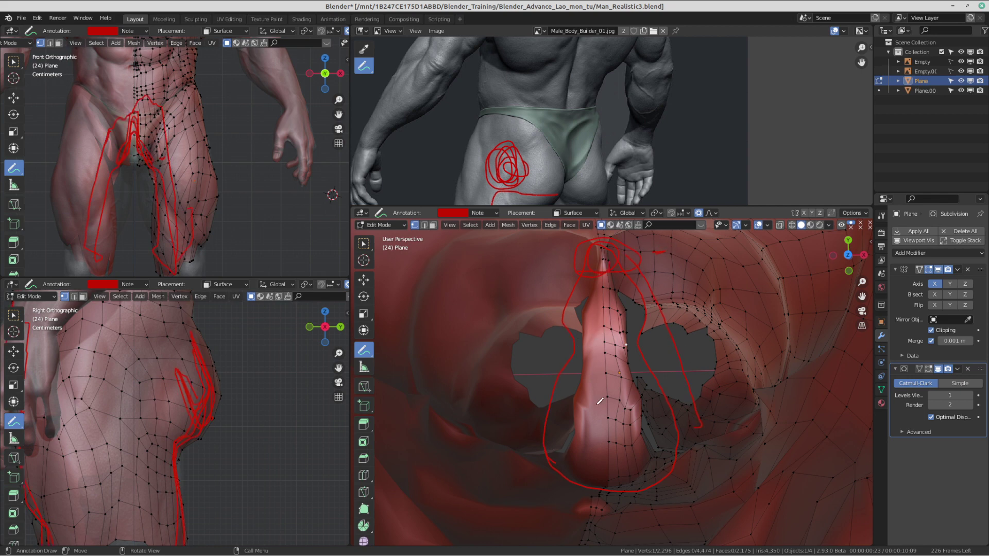
drag(629, 506, 616, 497)
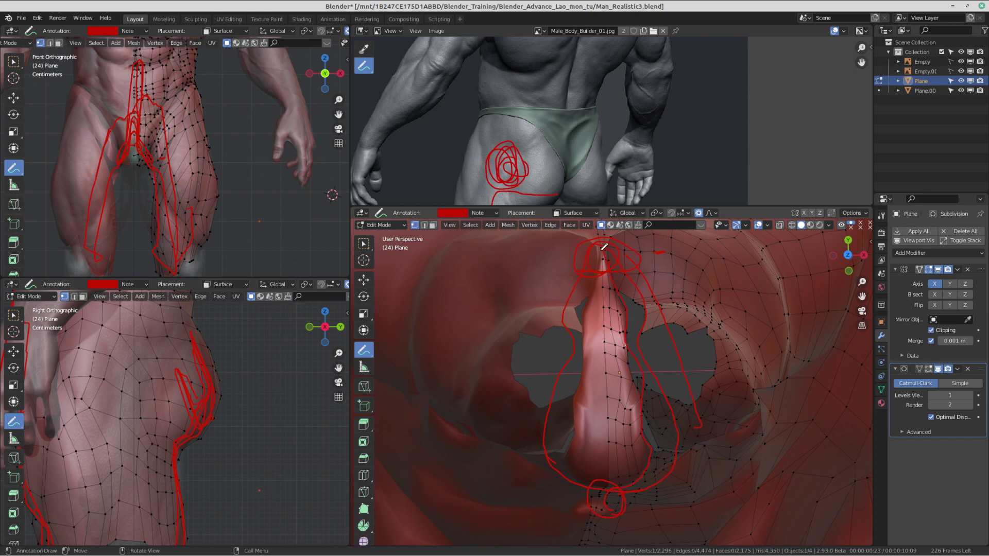
drag(601, 250, 599, 263)
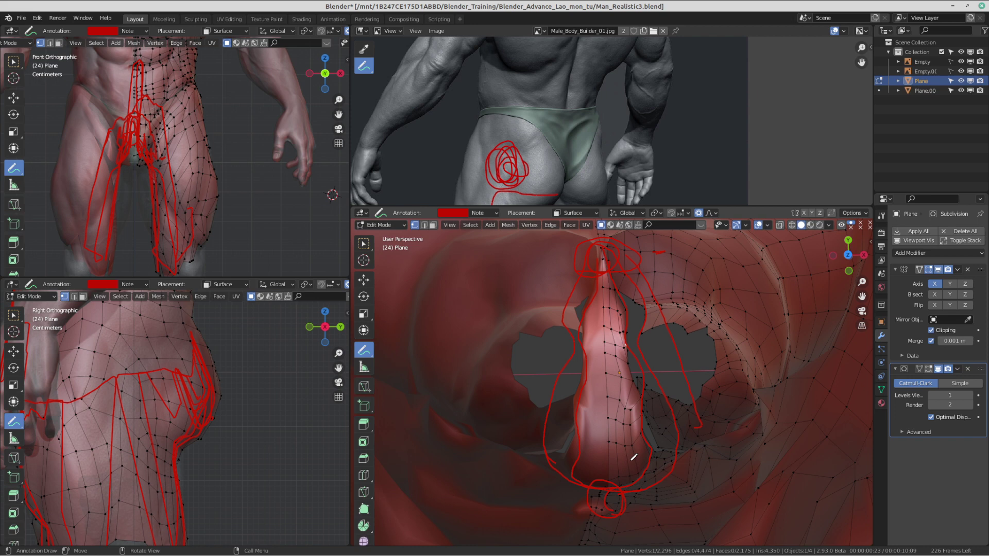
Step: Capture the annotated Blender workspace as an area screenshot and save it as a PNG in the Pictures folder
mouse_move(604, 321)
middle_down()
mouse_move(603, 395)
mouse_move(590, 398)
middle_up()
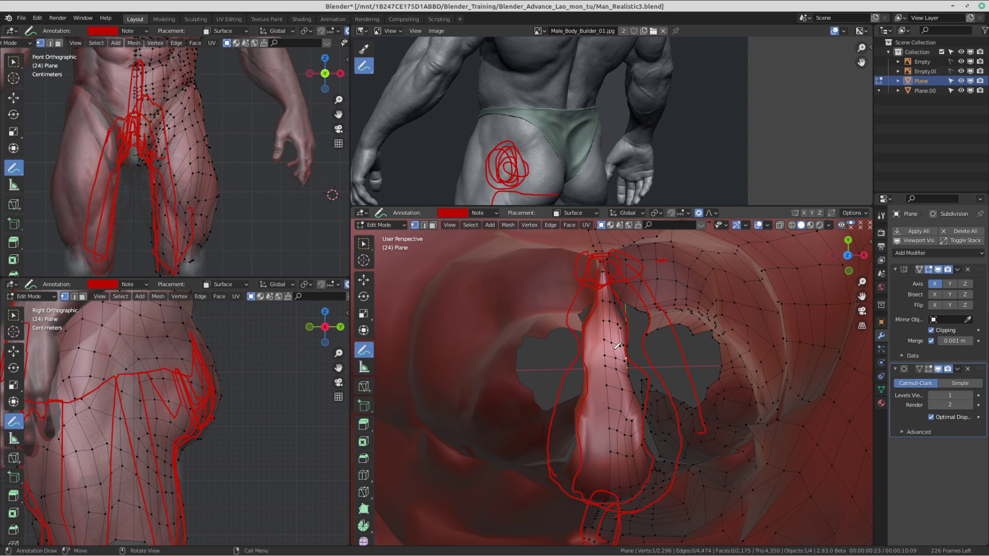
mouse_move(517, 2)
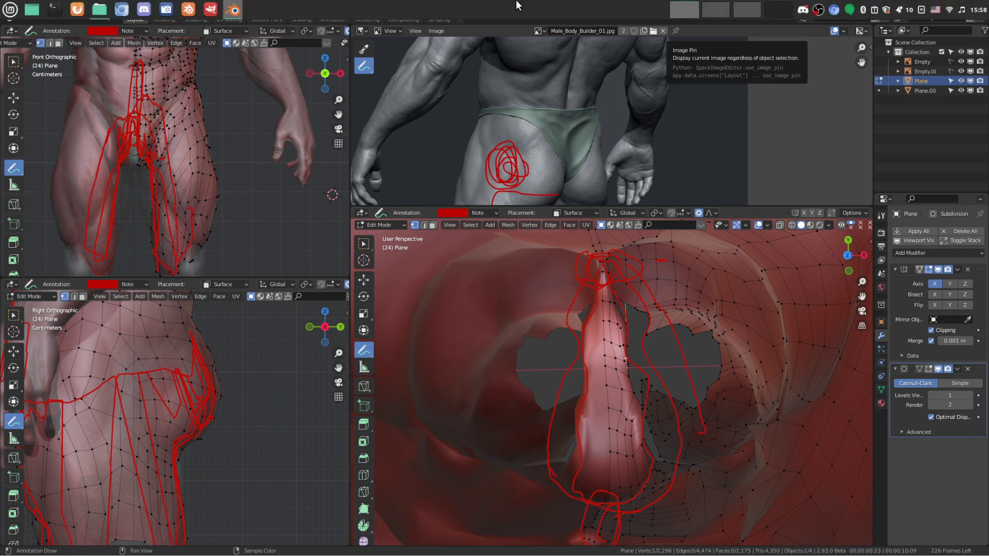
click(166, 9)
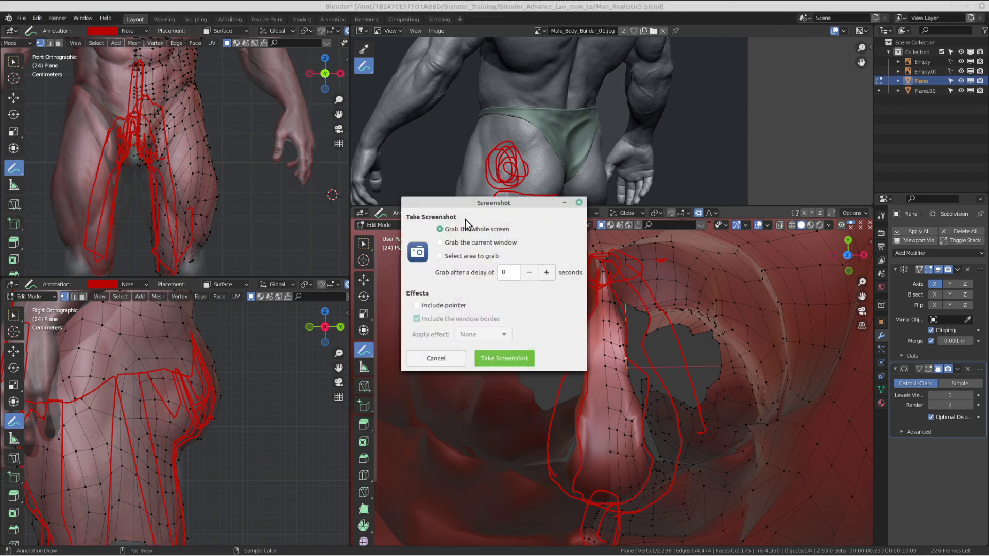
click(468, 256)
click(505, 359)
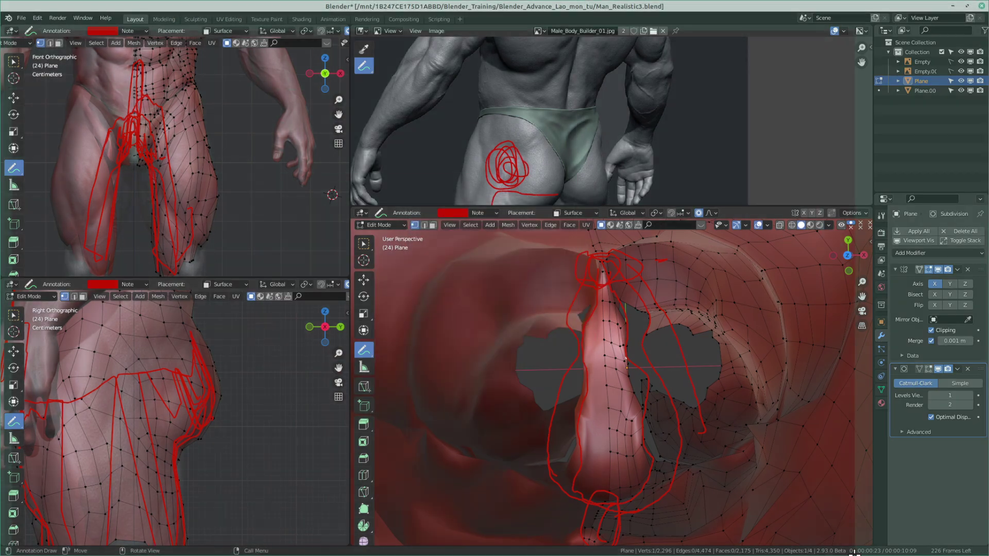
drag(855, 552, 904, 543)
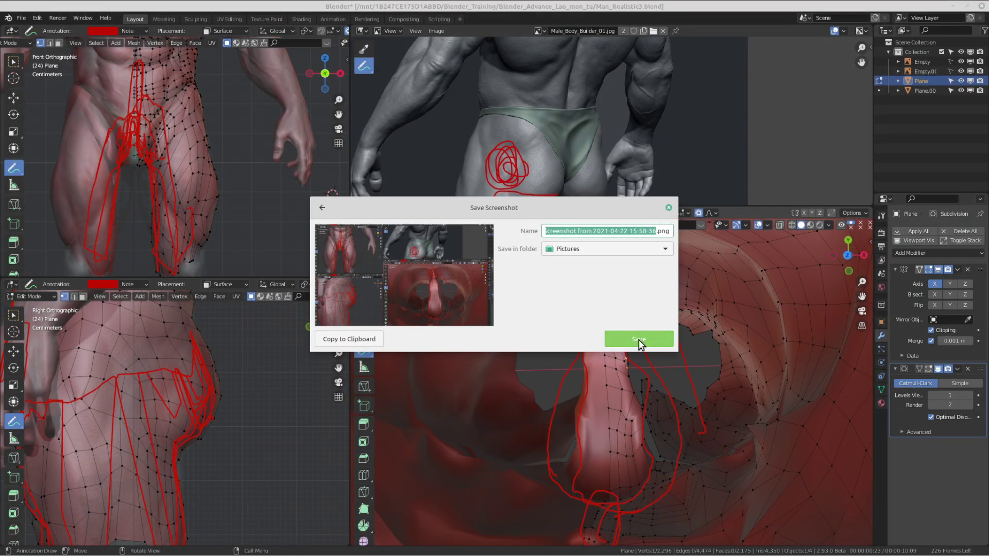
click(640, 341)
Step: Erase the red annotation strokes from the crotch and thighs of the body model
middle_drag(621, 412, 638, 288)
scroll(631, 405, down, 1)
middle_drag(629, 364, 609, 397)
scroll(609, 397, down, 3)
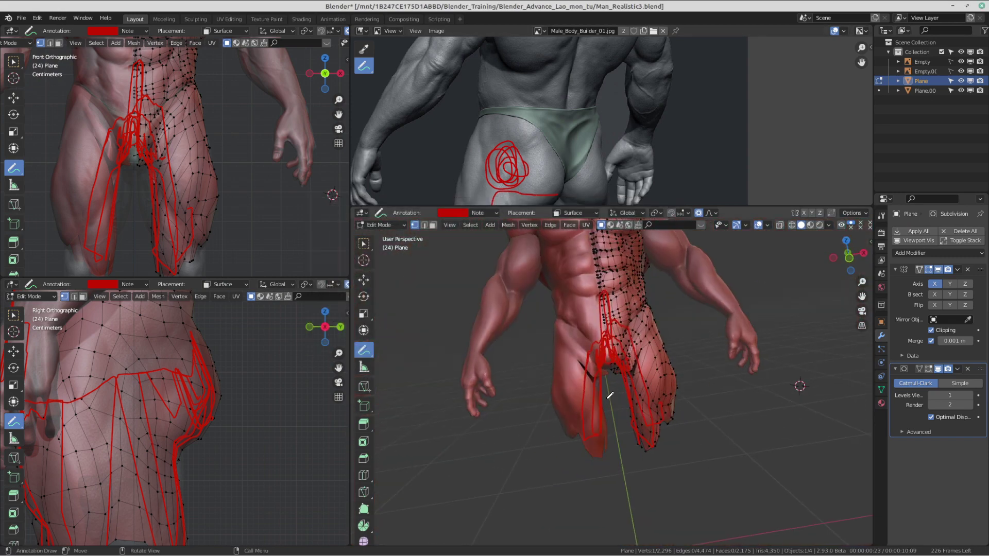
scroll(614, 399, up, 1)
key(g)
click(671, 405)
mouse_move(635, 326)
ctrl+mouse_down()
mouse_move(606, 273)
mouse_move(593, 355)
mouse_move(606, 347)
ctrl+mouse_up()
ctrl+drag(621, 399, 661, 346)
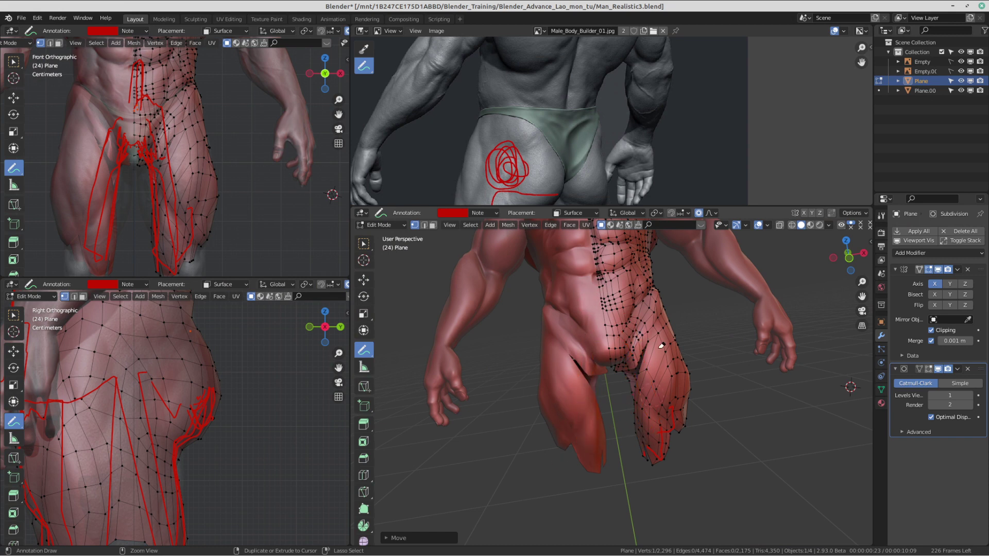
ctrl+drag(663, 474, 668, 462)
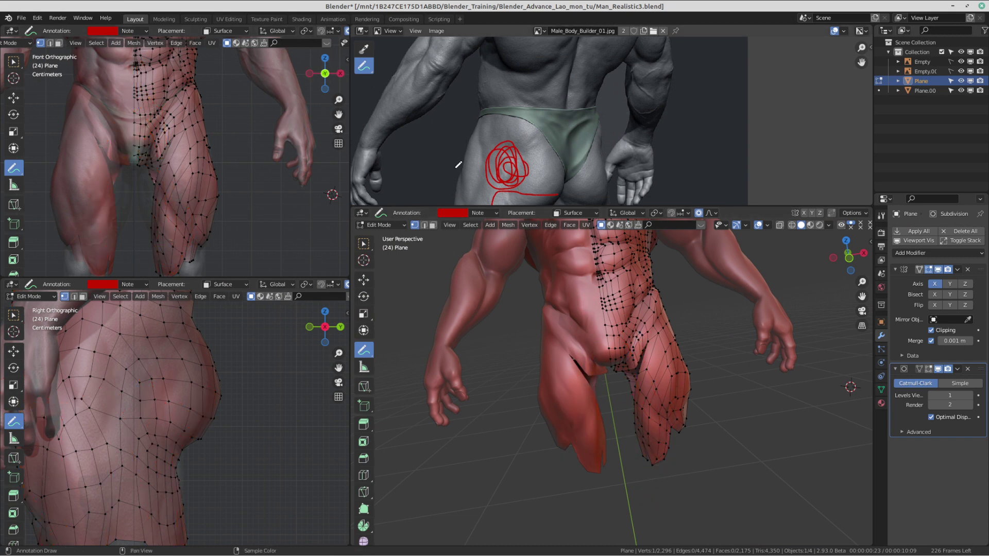
Step: Erase the red annotation over the buttock and thigh of the back-view reference figure
middle_drag(514, 199, 555, 123)
scroll(554, 124, down, 1)
mouse_move(548, 143)
ctrl+mouse_down()
mouse_move(570, 120)
mouse_move(583, 126)
mouse_move(554, 110)
mouse_move(552, 169)
ctrl+mouse_up()
middle_drag(556, 128, 567, 42)
ctrl+drag(561, 91, 549, 118)
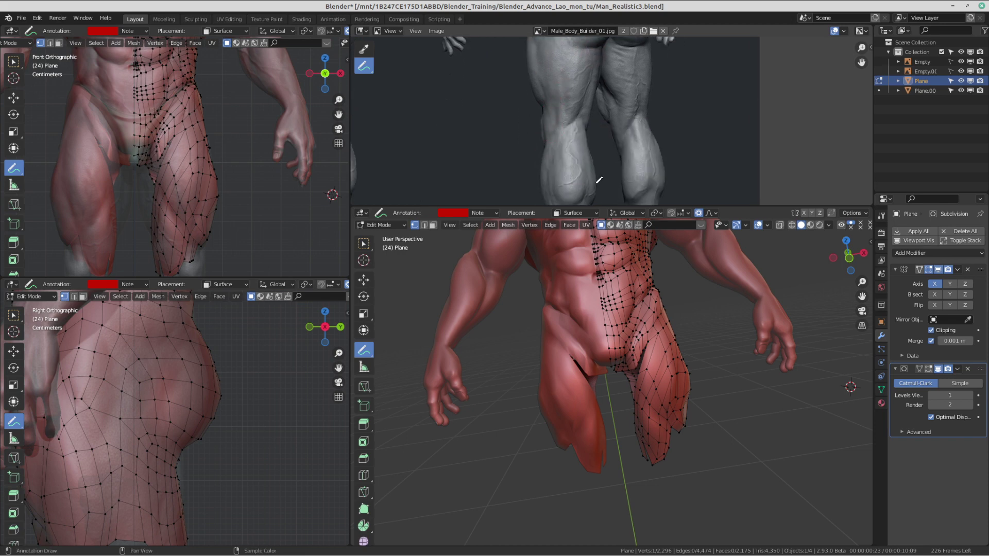
Step: Return to the selection tool and move the vertex in the groin crease beside the bulge up toward the inner thigh
mouse_move(654, 420)
middle_down()
mouse_move(624, 428)
mouse_move(630, 364)
mouse_move(647, 393)
mouse_move(618, 389)
middle_up()
scroll(624, 426, up, 1)
click(364, 244)
scroll(620, 453, up, 2)
scroll(630, 364, up, 2)
scroll(630, 363, up, 6)
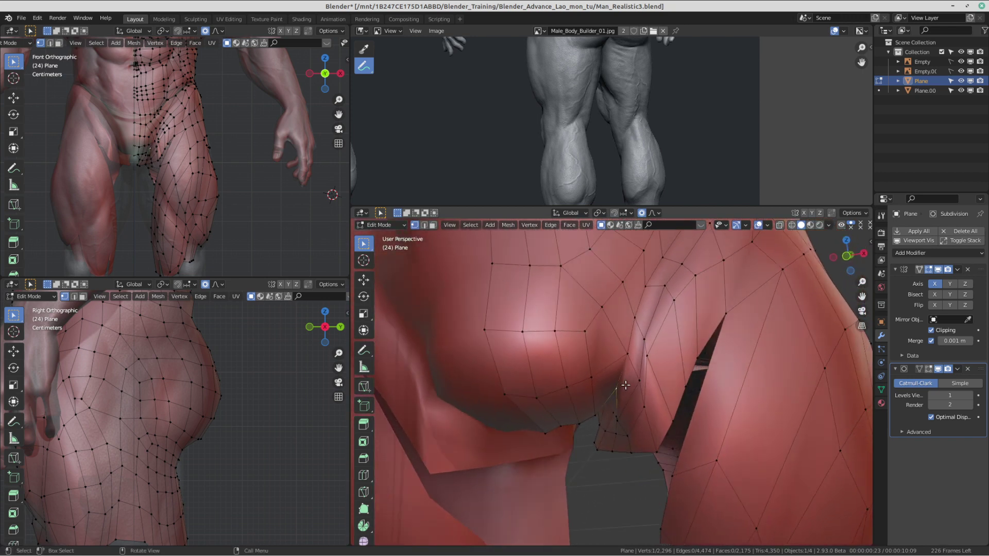
key(g)
click(631, 356)
key(g)
click(635, 358)
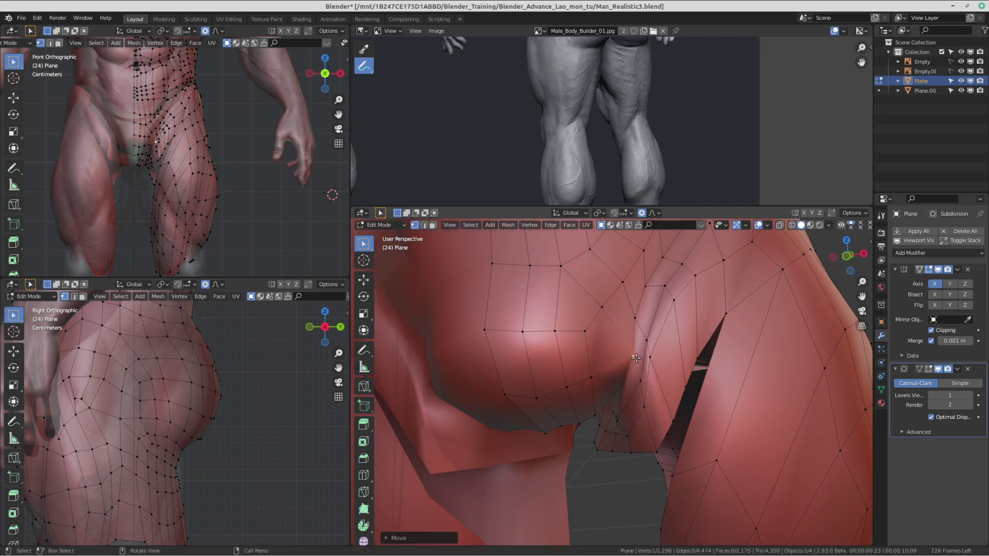
Step: Move the inner-thigh vertices just below the groin crease slightly outward
click(647, 390)
key(g)
click(652, 390)
click(652, 402)
key(g)
click(658, 403)
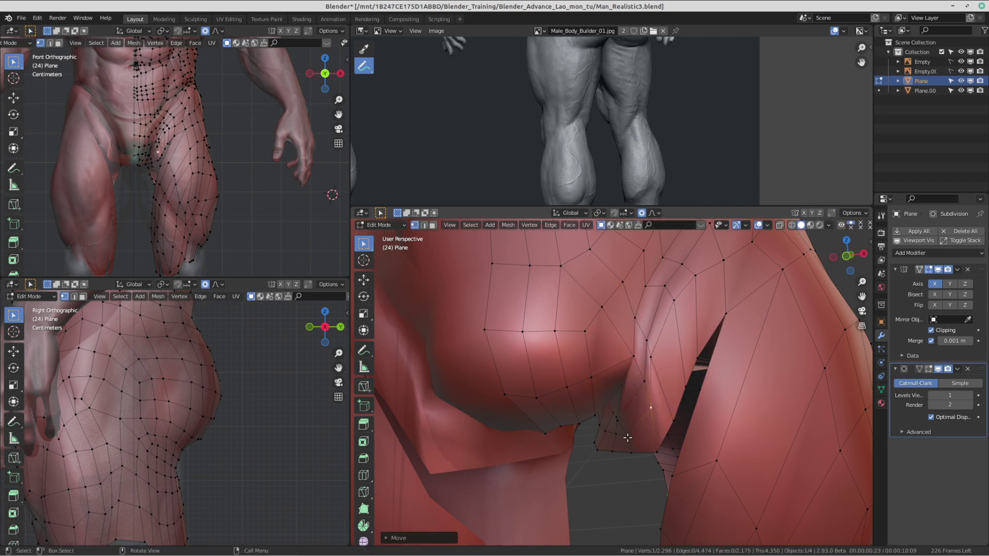
Step: Adjust the vertex on the small crotch strip beneath the groin crease
click(627, 437)
key(g)
right_click(627, 436)
click(619, 419)
key(g)
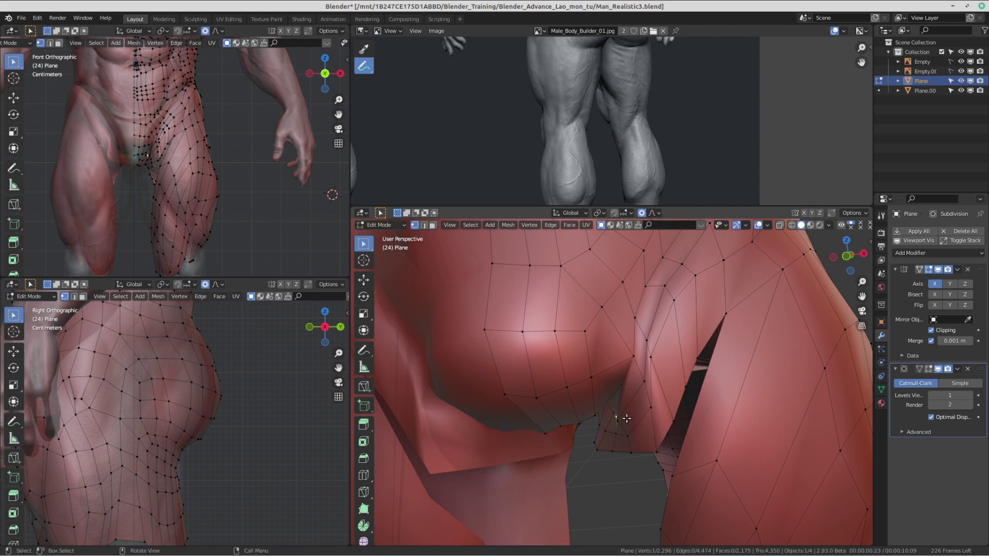
click(627, 419)
mouse_move(627, 420)
middle_down()
mouse_move(650, 340)
mouse_move(621, 411)
middle_up()
Step: Reposition the vertices along the groin crease and upper inner thigh to even out their spacing
click(640, 337)
key(g)
click(615, 416)
click(635, 386)
key(g)
click(625, 384)
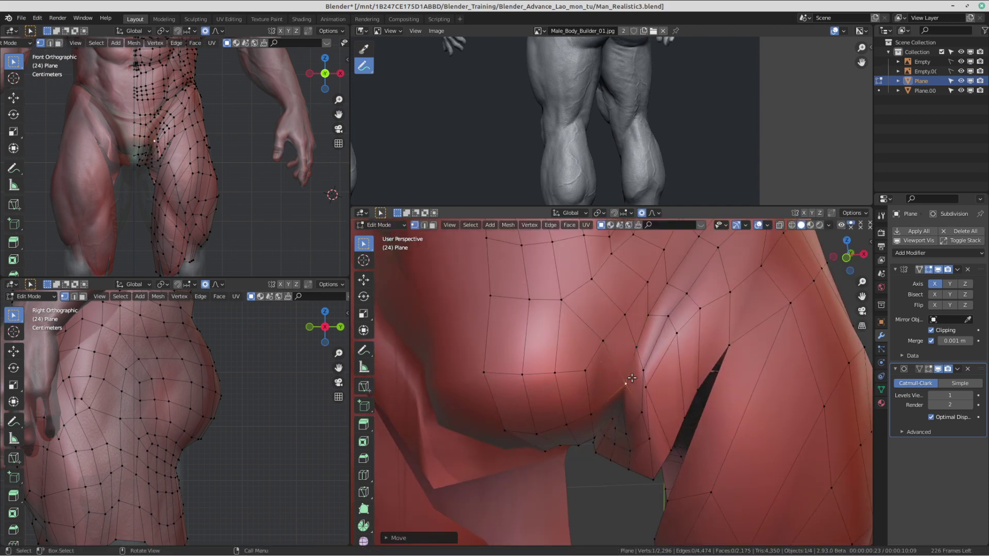
key(g)
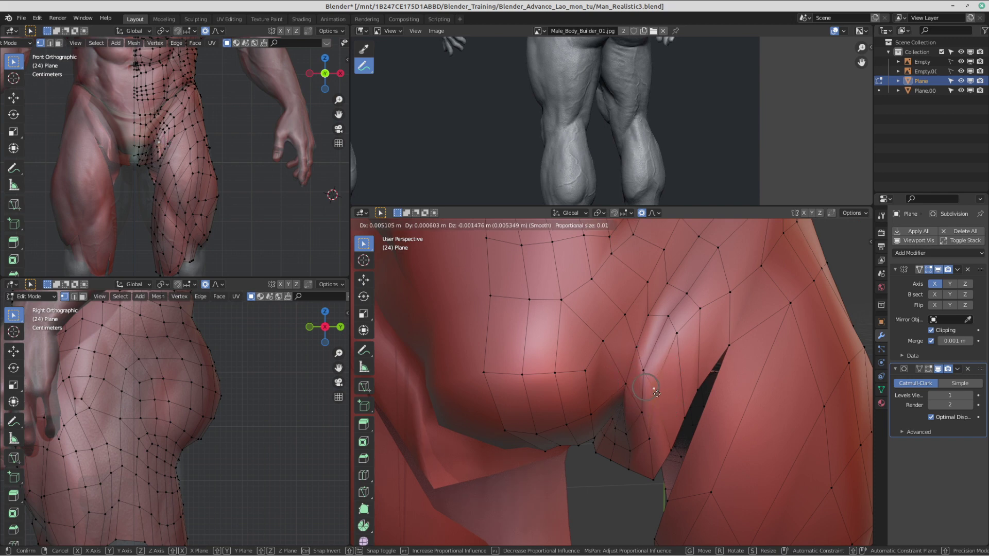
click(669, 343)
key(g)
click(676, 331)
Step: Switch to Object Mode and compare the smoothed groin, buttocks and thighs with the back-view reference figure
scroll(672, 345, down, 8)
key(Tab)
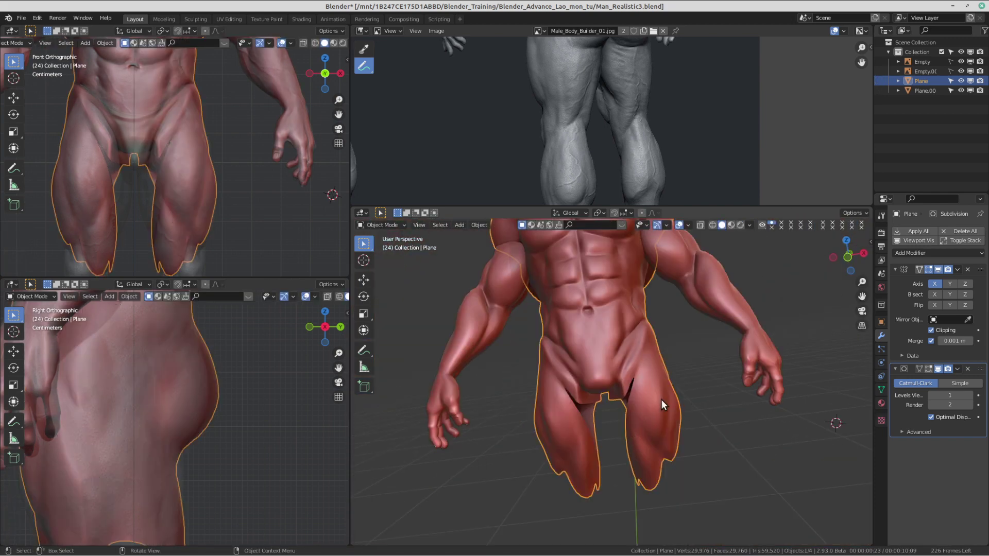
middle_drag(661, 400, 577, 302)
scroll(617, 73, down, 2)
middle_drag(618, 72, 640, 133)
scroll(629, 127, up, 2)
scroll(641, 133, up, 1)
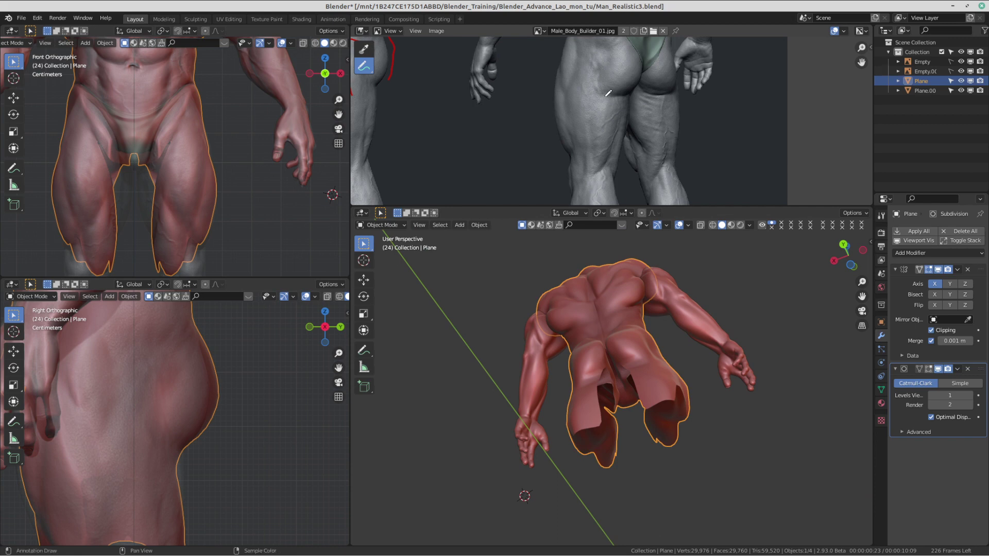
middle_drag(637, 288, 647, 368)
scroll(734, 384, up, 2)
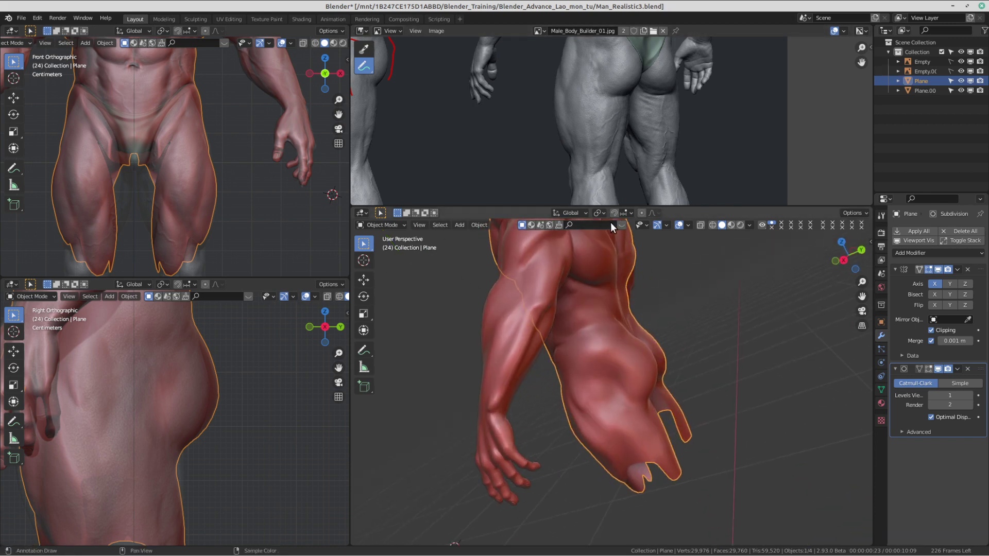
mouse_move(678, 269)
middle_down()
mouse_move(574, 400)
mouse_move(585, 360)
middle_up()
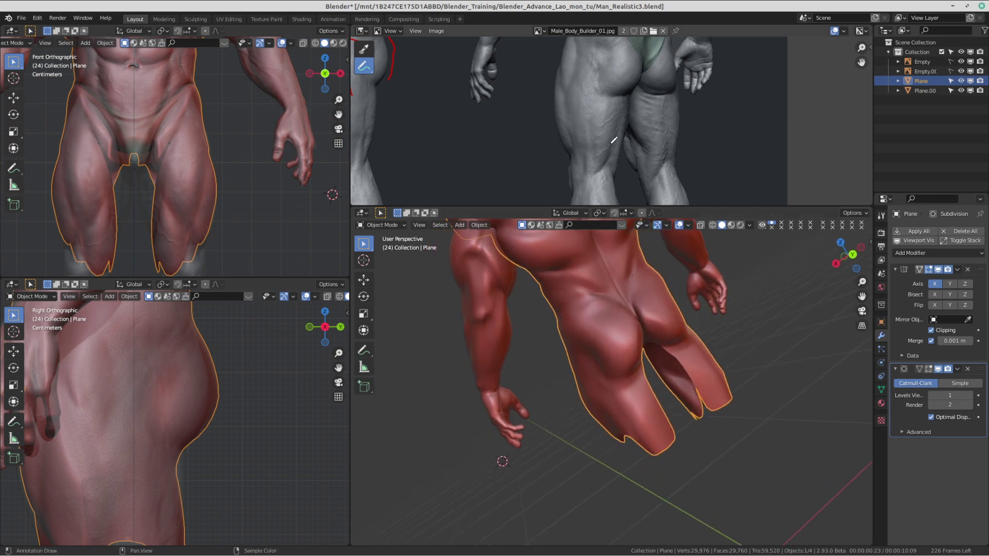
scroll(599, 119, down, 4)
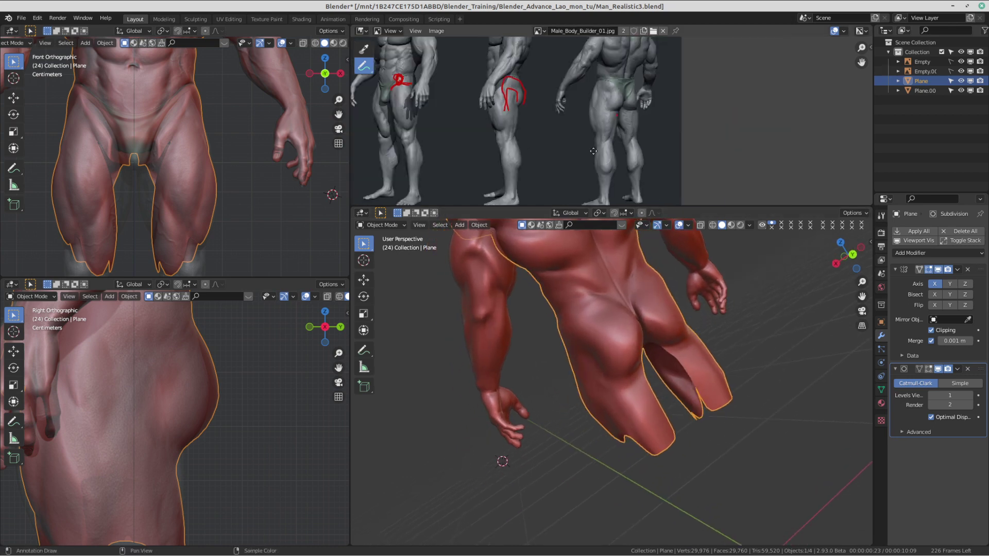
mouse_move(564, 124)
middle_down()
mouse_move(693, 116)
mouse_move(562, 129)
middle_up()
scroll(612, 118, up, 5)
scroll(622, 117, down, 2)
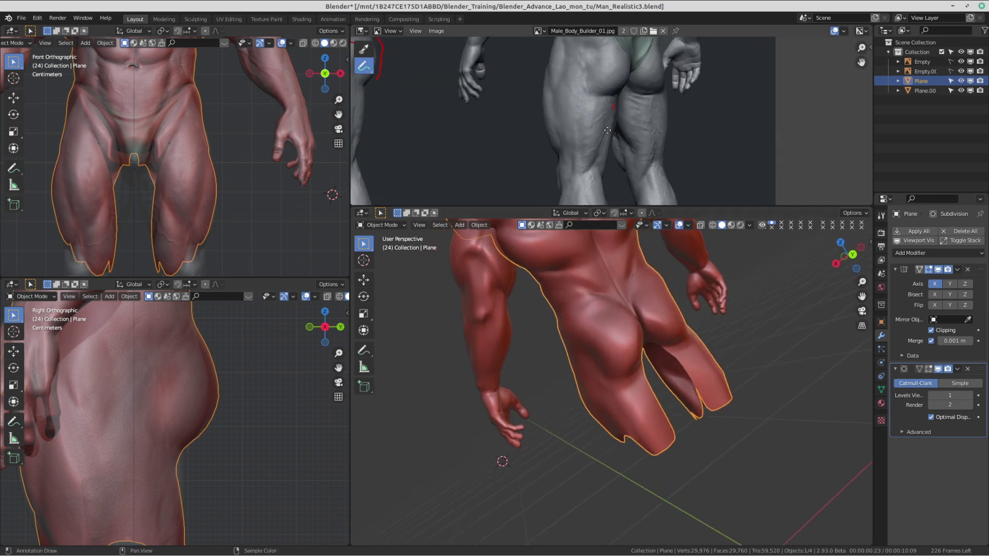
Step: Erase the leftover annotation marks between the thighs and on the neighbouring figure of the reference image
ctrl+drag(612, 116, 619, 170)
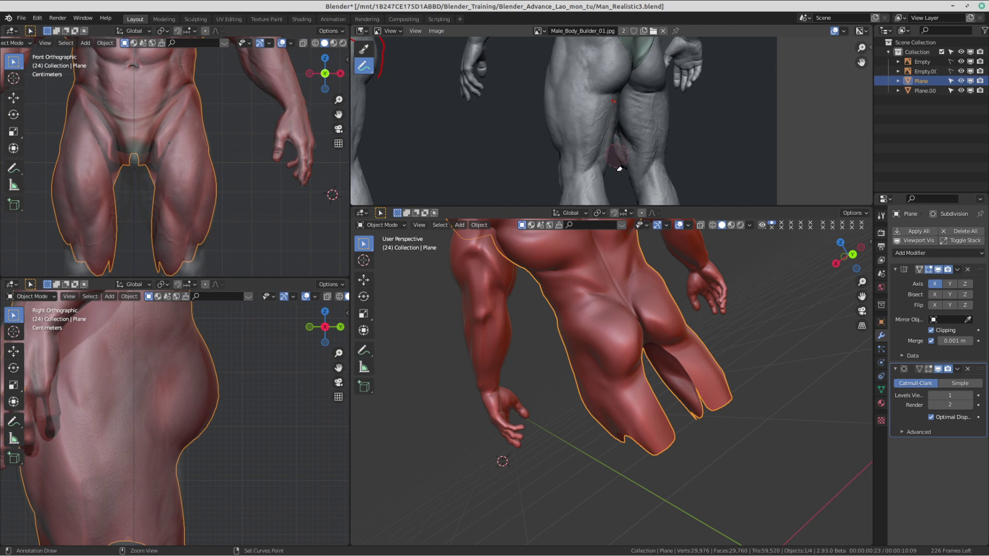
middle_drag(461, 111, 612, 160)
mouse_move(489, 132)
ctrl+mouse_down()
mouse_move(527, 65)
mouse_move(479, 135)
ctrl+mouse_up()
middle_drag(766, 143, 604, 85)
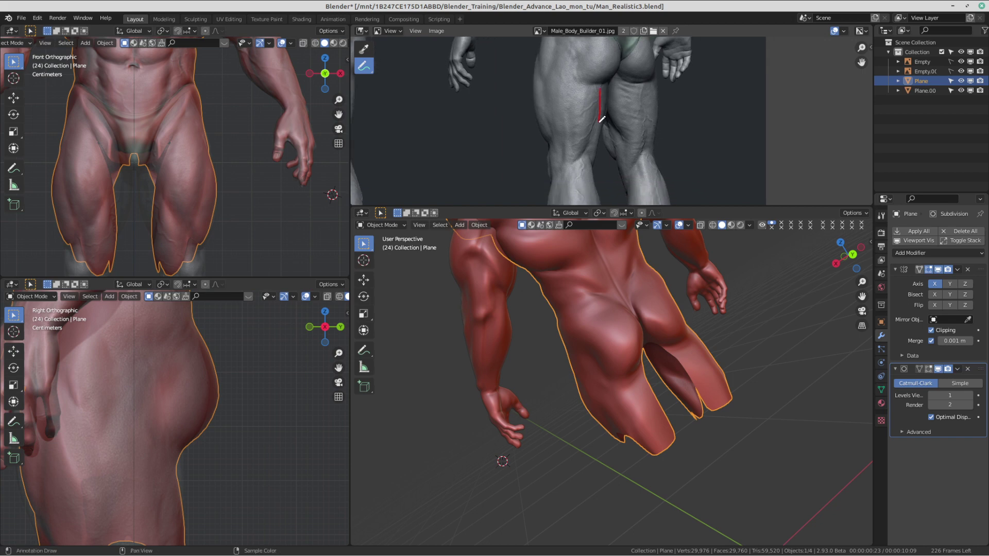
Step: Annotate the muscle flow down the backs of both thighs to the calves on the back-view reference figure
drag(579, 169, 575, 194)
drag(569, 102, 571, 168)
drag(642, 95, 635, 171)
mouse_move(644, 139)
middle_down()
mouse_move(656, 67)
mouse_move(687, 123)
middle_up()
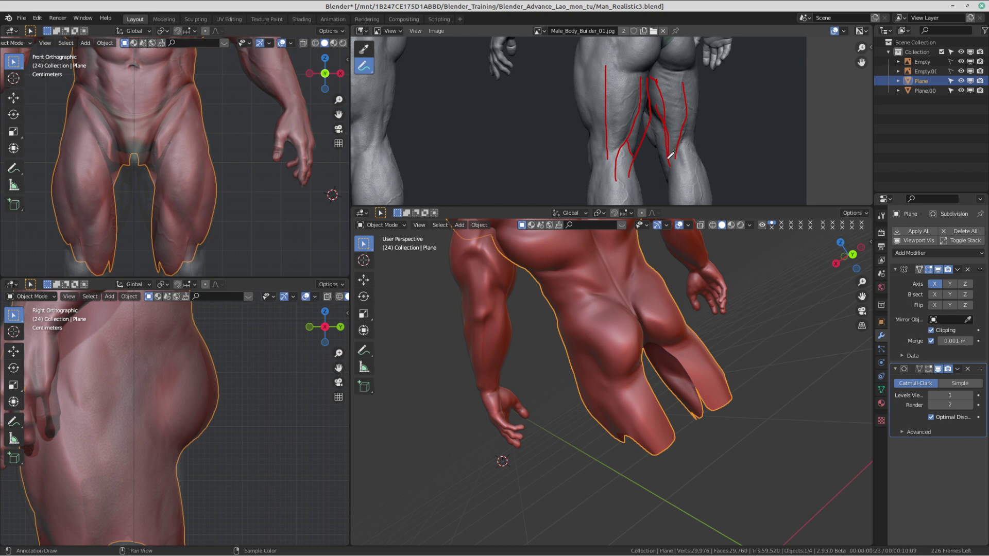
middle_drag(670, 158, 687, 112)
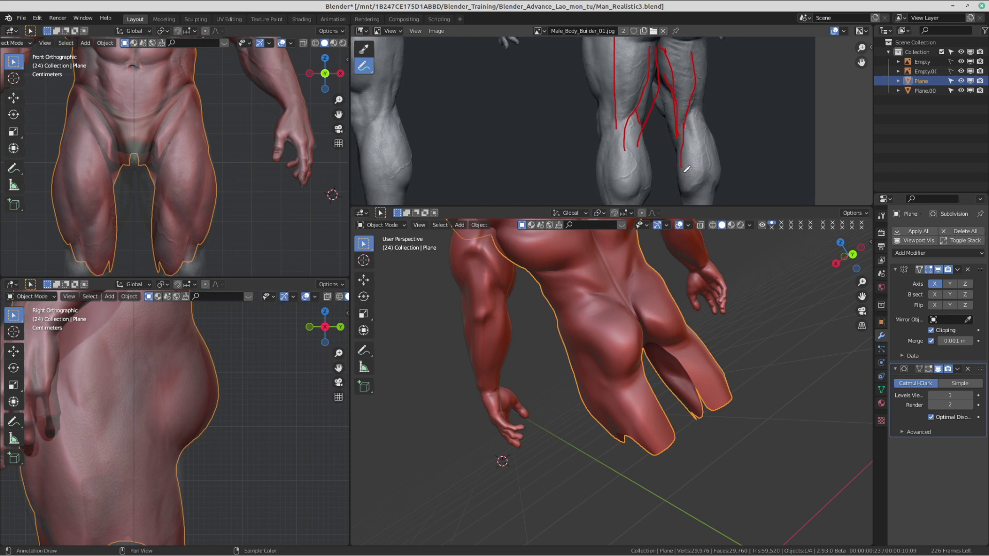
Step: Draw diagonal red annotation lines across the knee of the side-view reference figure
middle_drag(442, 135, 587, 138)
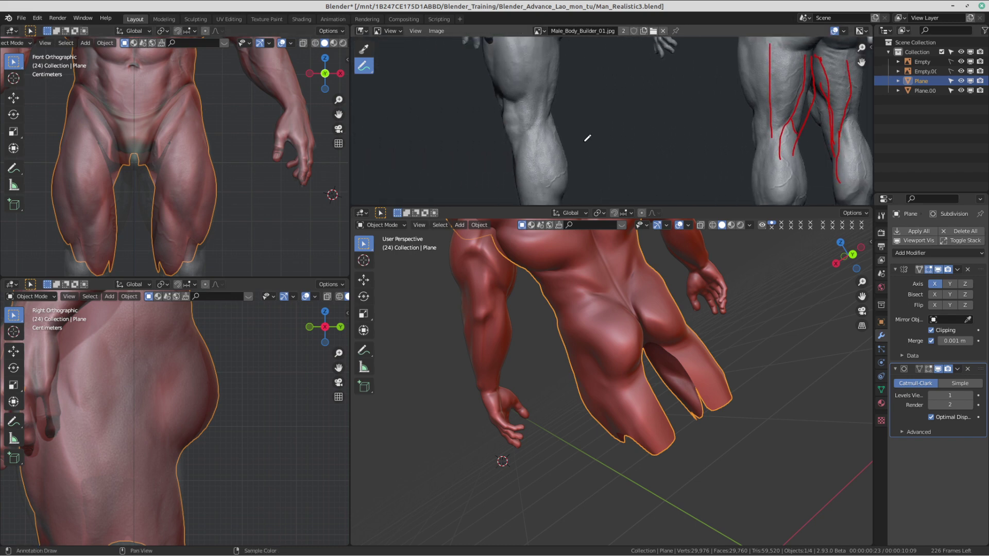
drag(546, 85, 523, 166)
mouse_move(542, 114)
mouse_down()
mouse_move(524, 164)
mouse_move(544, 85)
mouse_move(519, 149)
mouse_up()
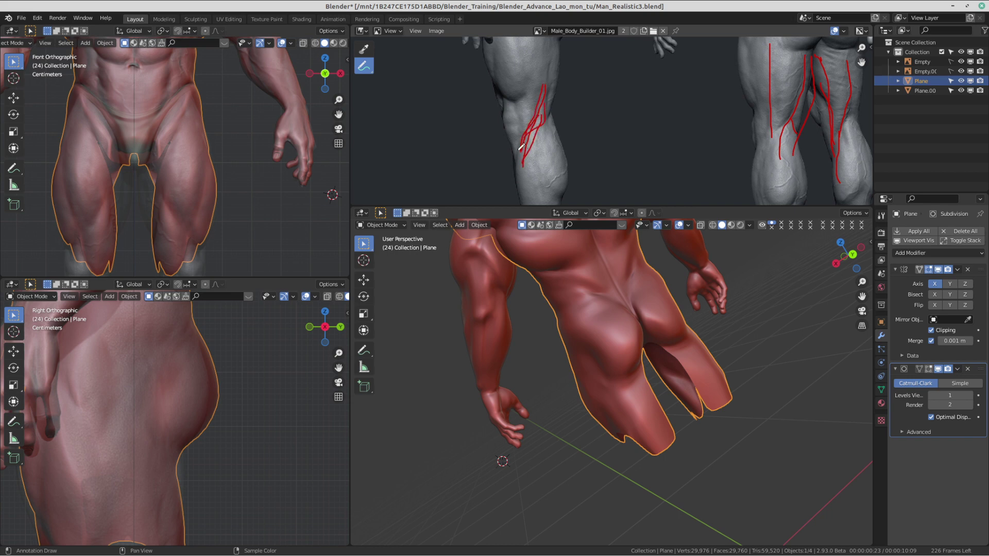
Step: Enter Edit Mode on the body mesh and rip the vertical edge open at the back of the lower thigh
middle_drag(134, 222, 198, 180)
key(KP_1)
scroll(547, 134, down, 2)
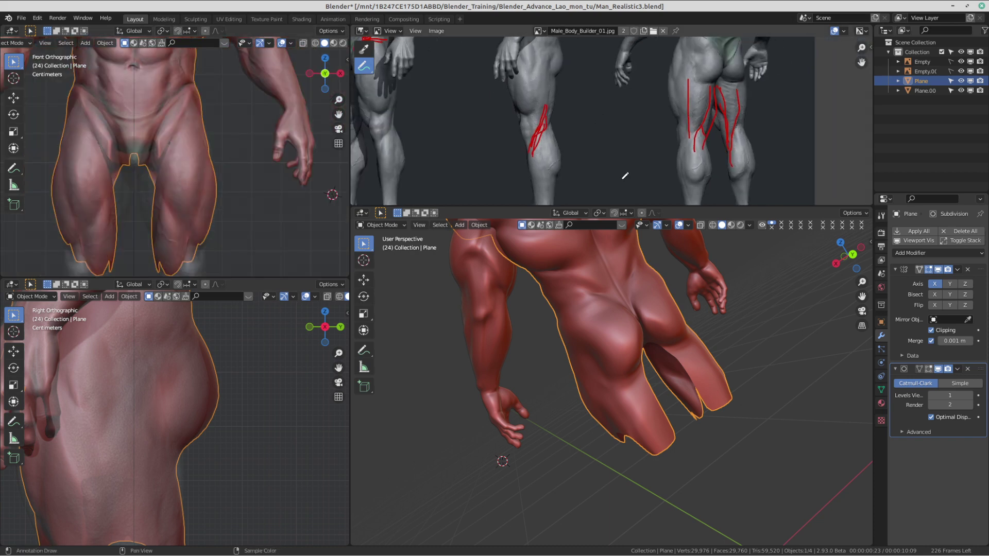
middle_drag(665, 360, 578, 373)
key(Tab)
scroll(578, 373, up, 4)
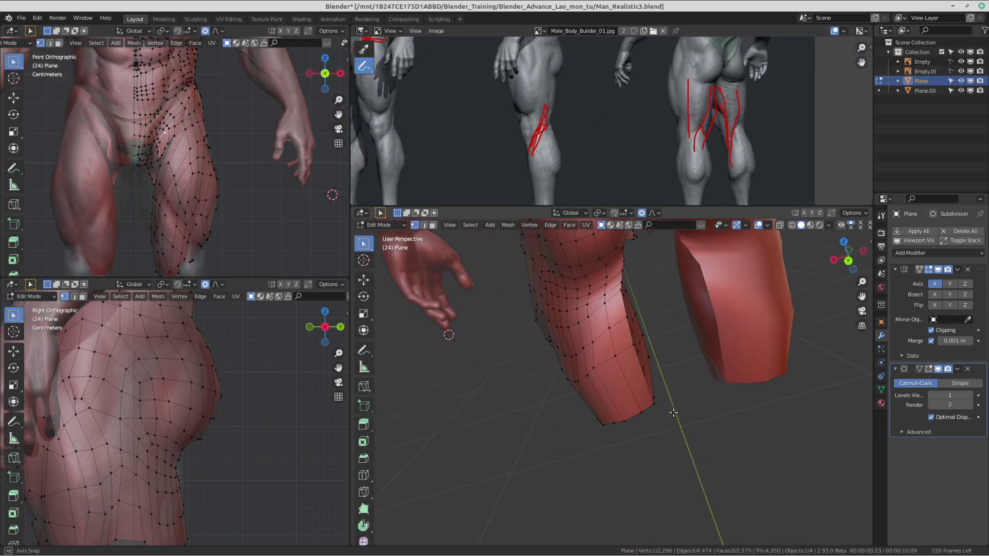
middle_drag(521, 402, 666, 405)
middle_drag(619, 378, 691, 393)
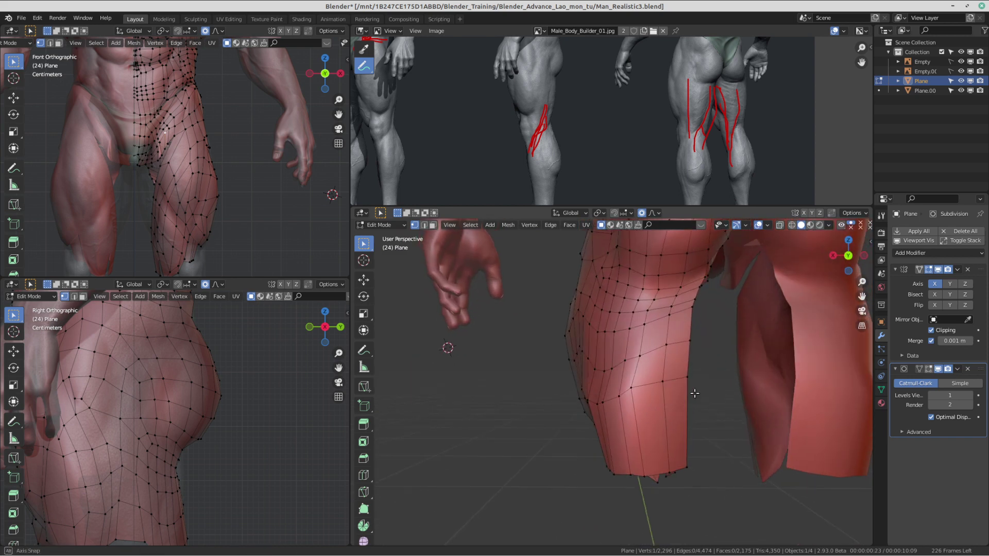
middle_drag(649, 345, 697, 427)
middle_drag(685, 355, 664, 369)
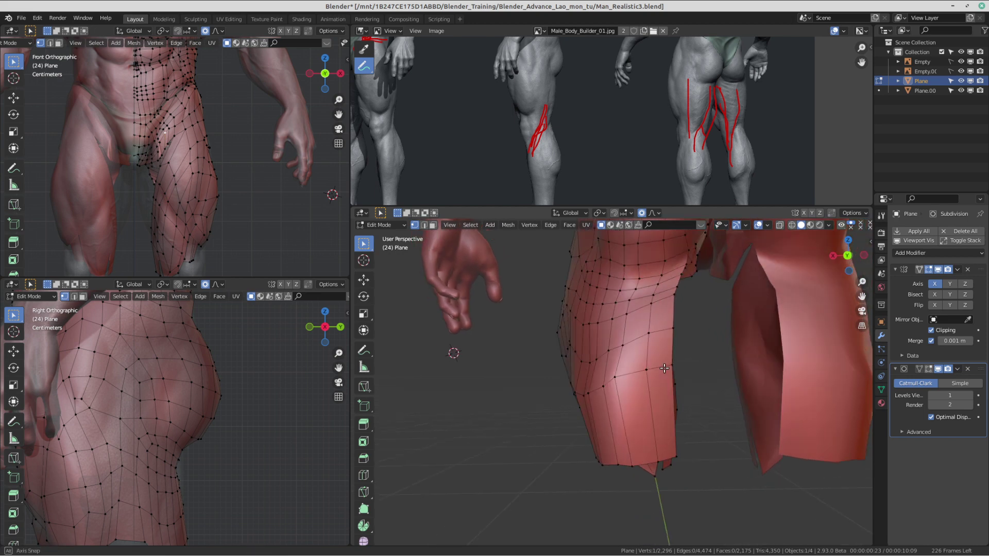
shift+click(658, 460)
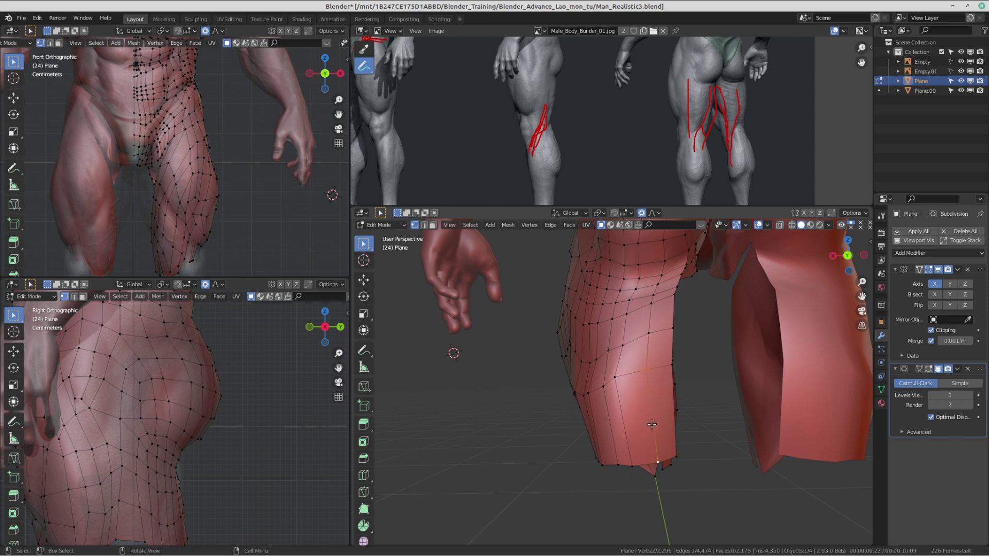
key(v)
click(684, 351)
click(674, 367)
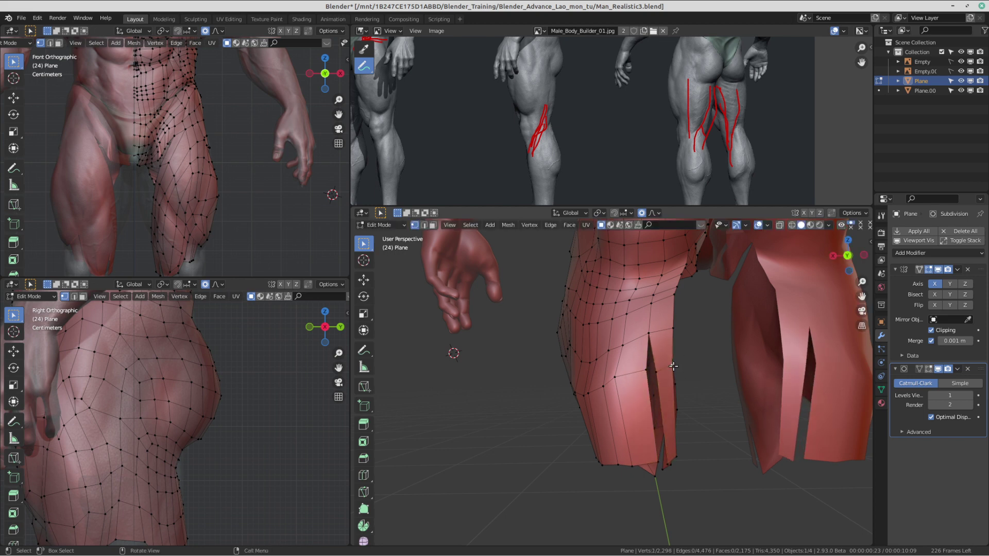
Step: Move the vertices along the new slit and its lower corner to spread the two strips behind the thigh apart
middle_drag(673, 367, 672, 424)
key(g)
click(673, 368)
click(672, 458)
key(g)
click(688, 453)
click(674, 424)
key(g)
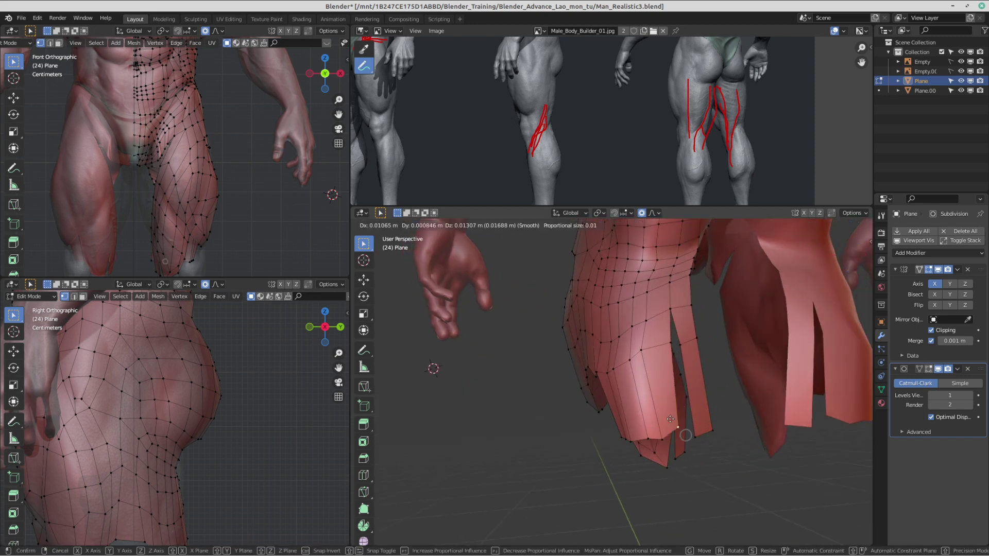
click(674, 414)
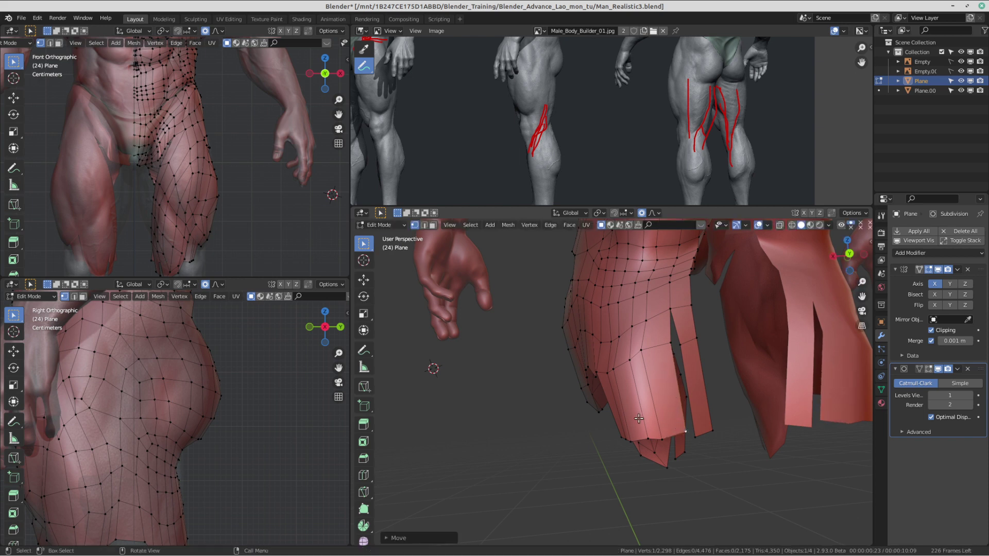
Step: Select the bottom-edge vertices of the outer hamstring strip and move them in the side view toward the reference leg
middle_drag(674, 415, 725, 411)
shift+click(732, 398)
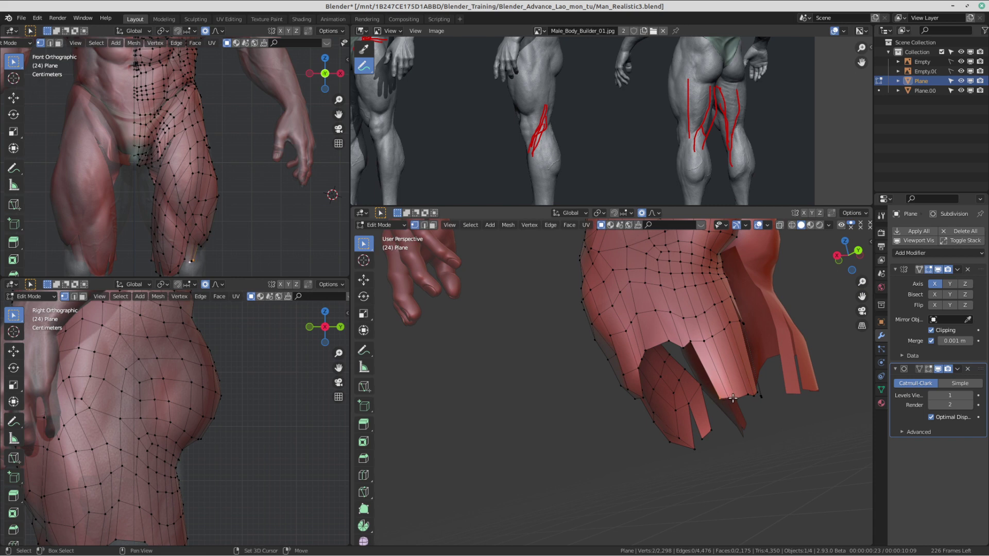
shift+click(728, 398)
shift+click(756, 404)
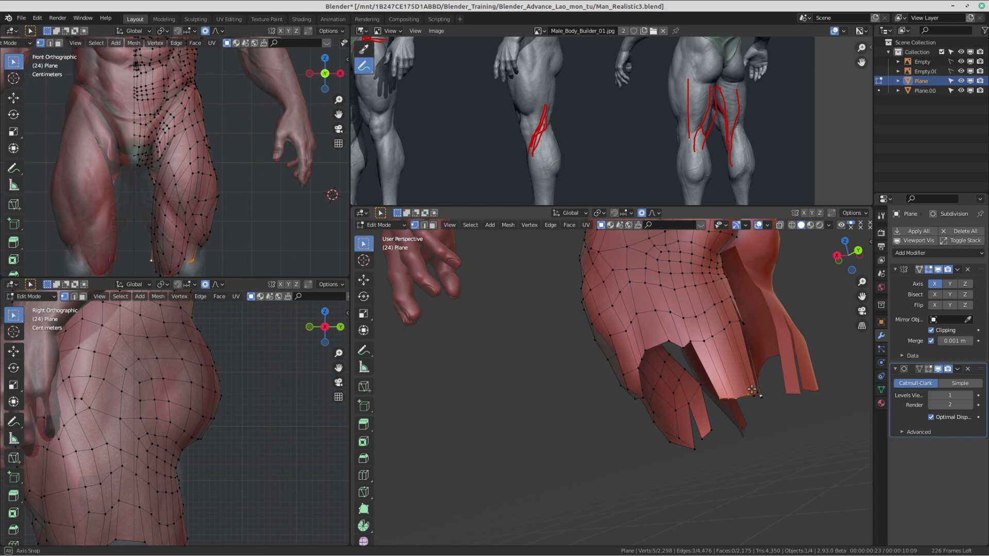
middle_drag(756, 404, 697, 410)
shift+click(709, 423)
shift+click(730, 422)
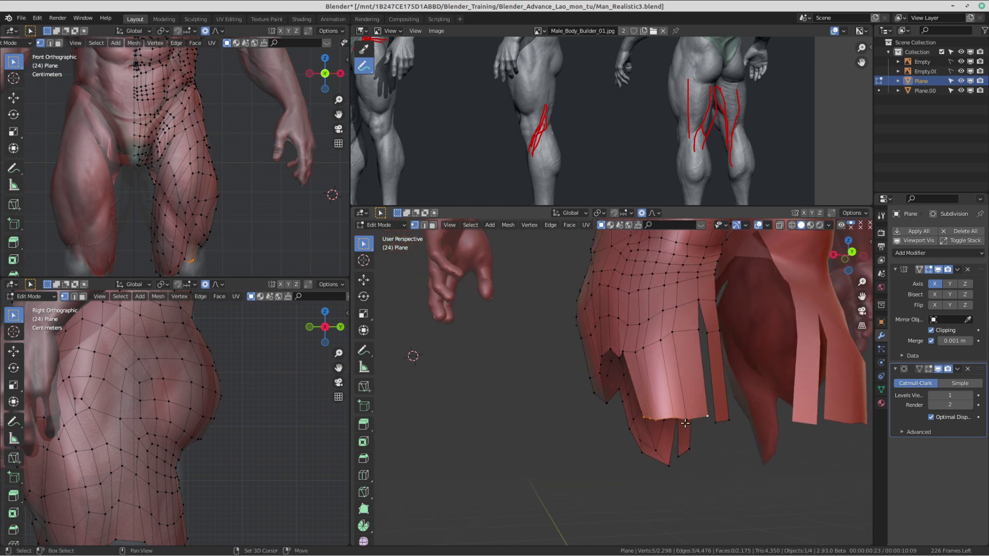
shift+click(689, 415)
scroll(687, 413, down, 1)
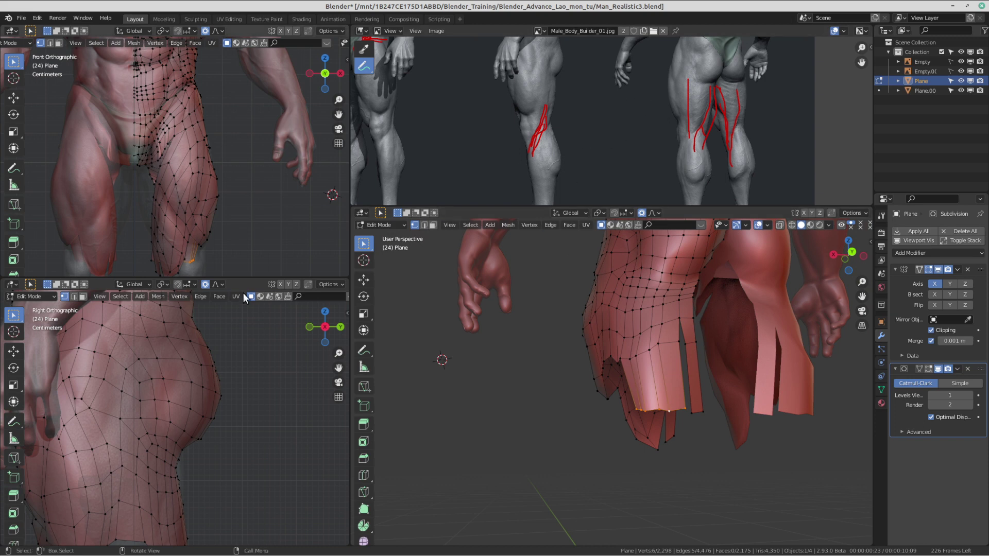
shift+middle_drag(221, 172, 265, 141)
scroll(136, 446, down, 2)
shift+middle_drag(188, 421, 159, 366)
key(g)
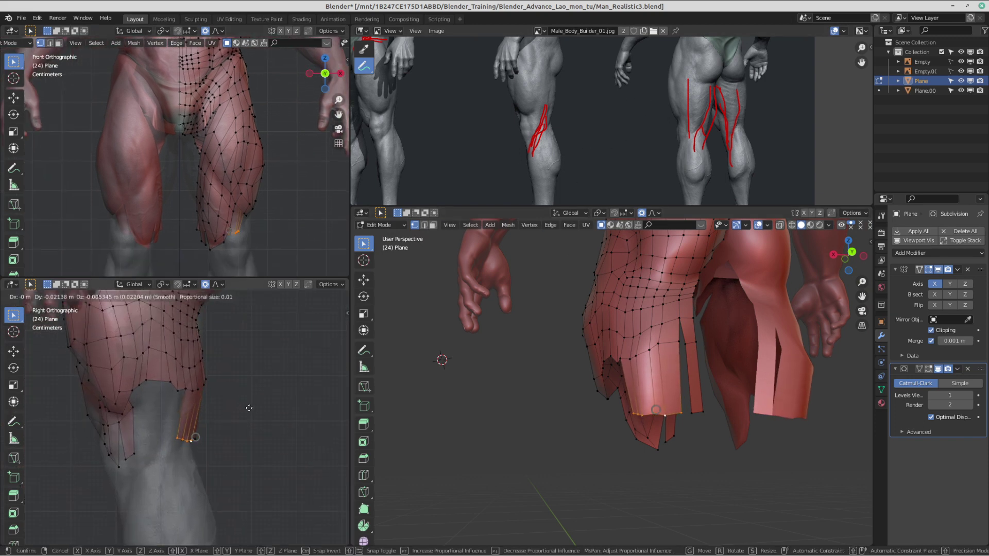
click(249, 408)
Step: Pull the outer hamstring strip's bottom vertices down one by one so its lower edge slants diagonally toward the outside of the knee
scroll(648, 387, up, 2)
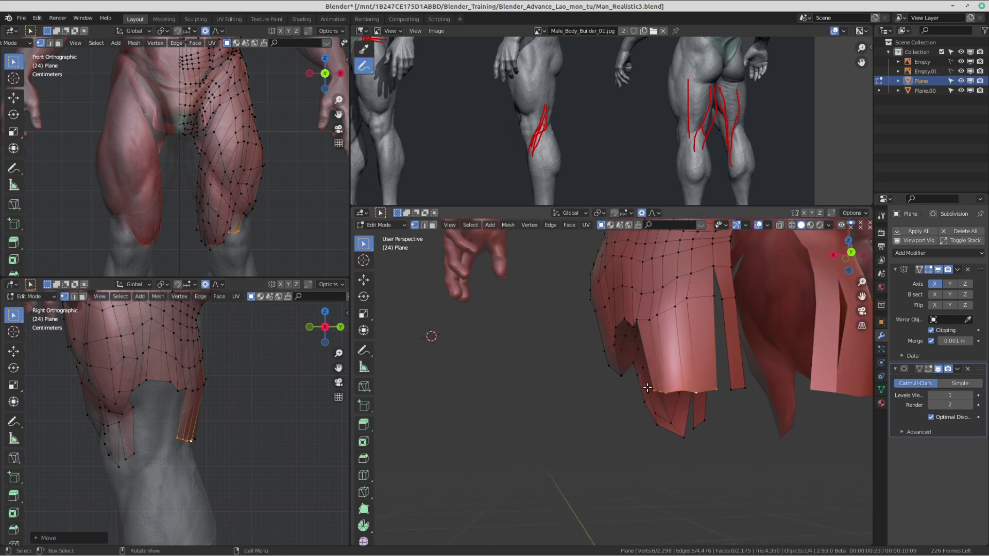
key(g)
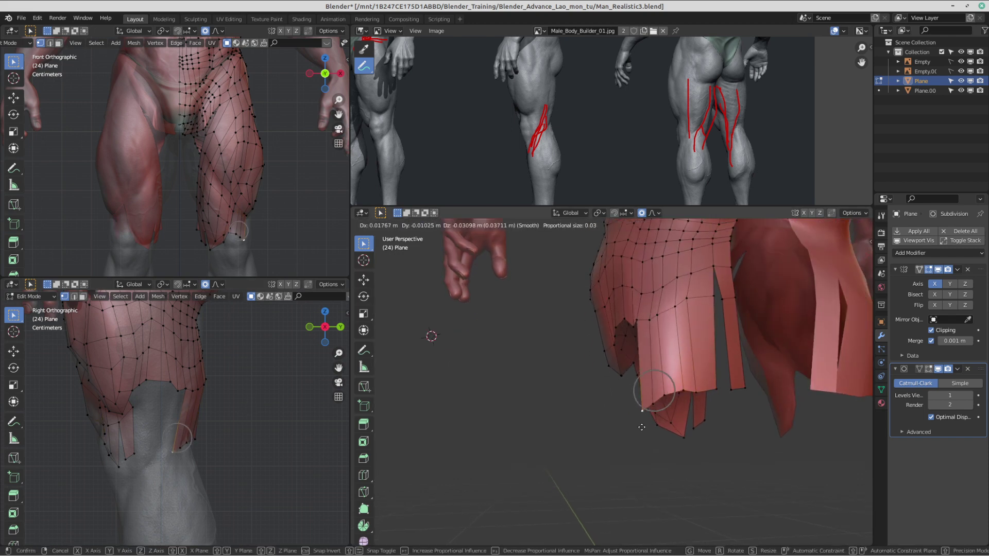
click(669, 417)
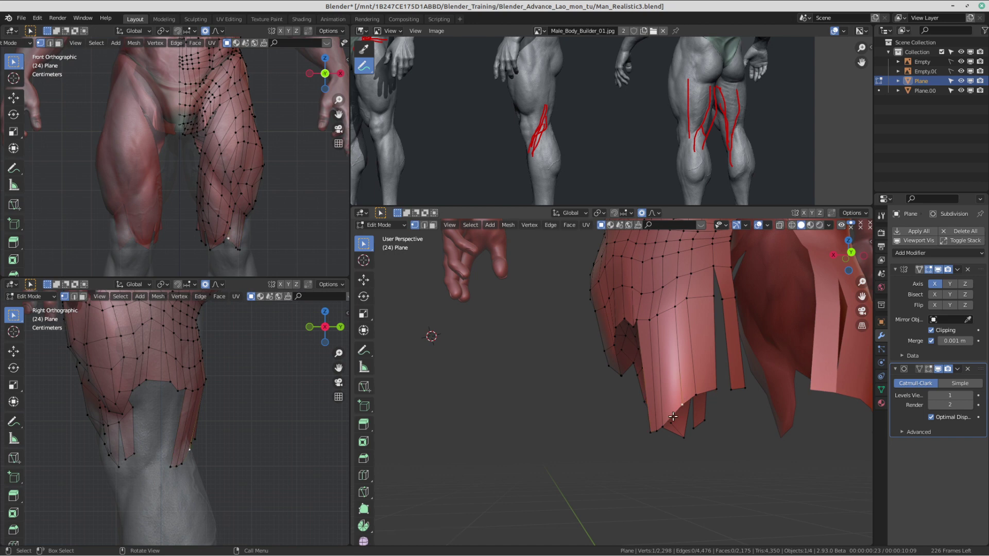
key(g)
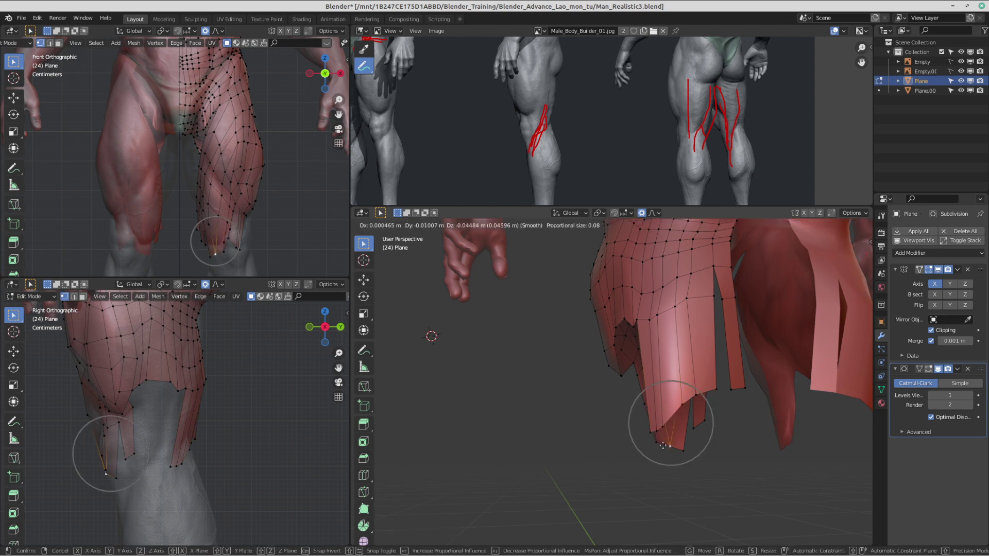
right_click(662, 434)
click(661, 421)
key(g)
click(666, 447)
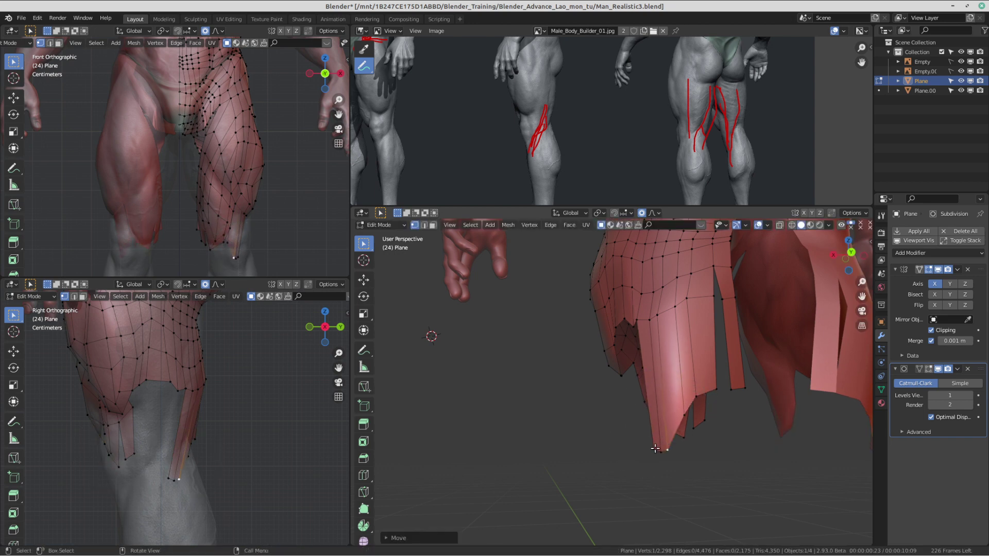
key(g)
click(655, 430)
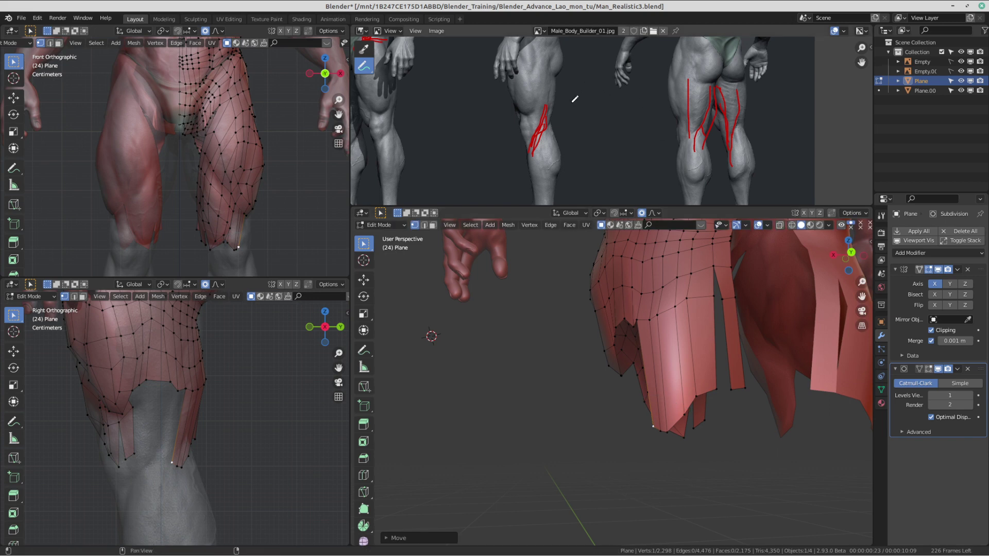
Step: Add one loop cut across the outer hamstring strip behind the knee
scroll(250, 386, up, 1)
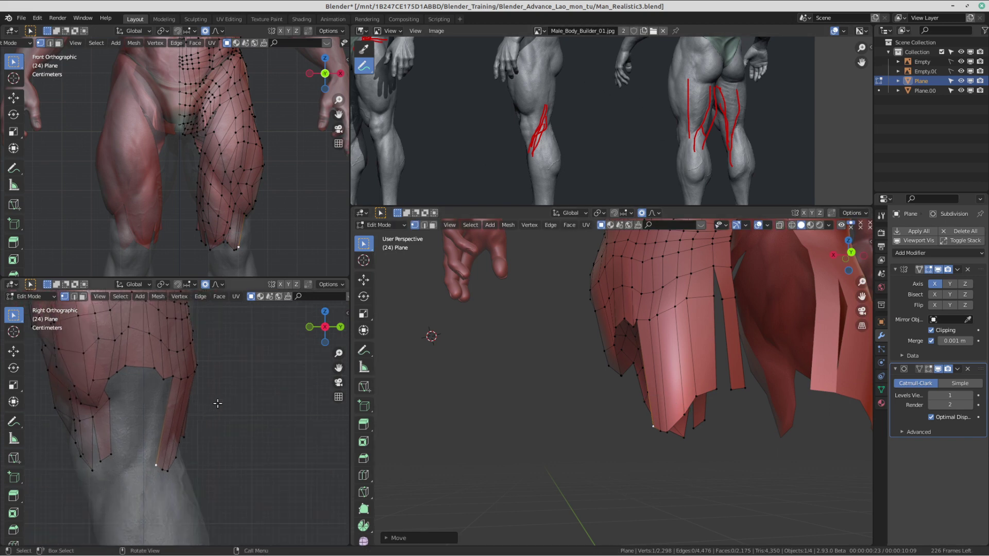
middle_drag(552, 343, 613, 361)
key(ctrl+r)
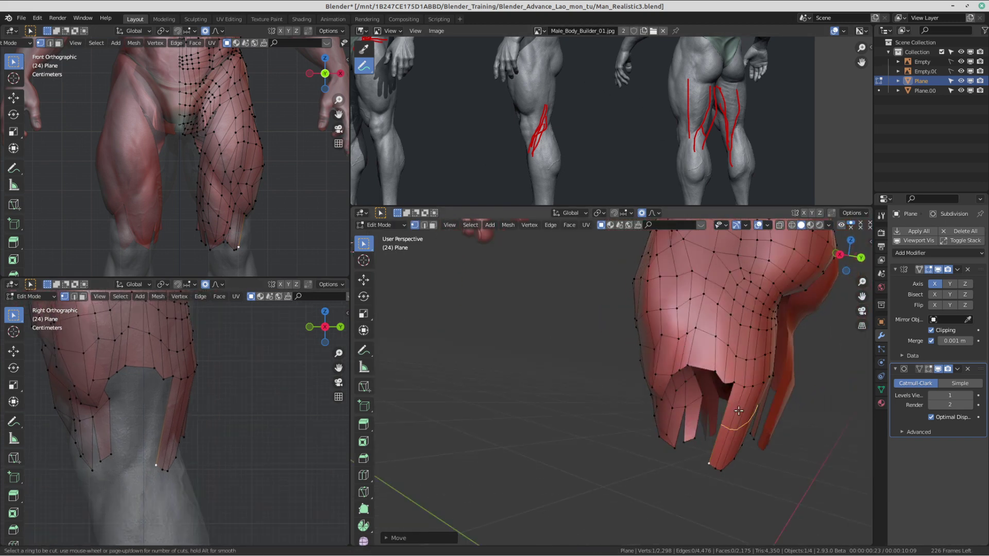
double_click(743, 410)
middle_drag(744, 411, 738, 375)
click(734, 361)
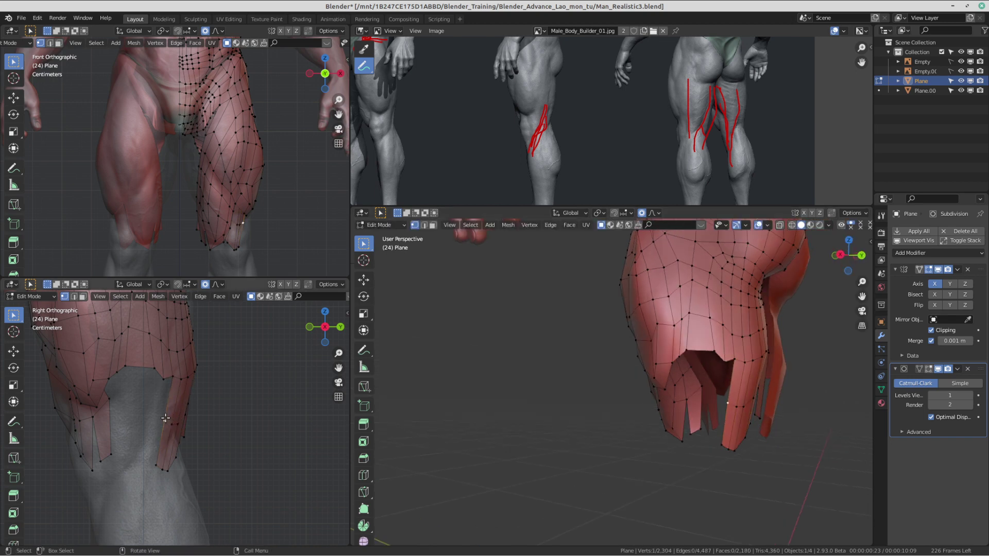
Step: Move the outer hamstring strip's front-edge vertices forward in the side view to widen it over the reference leg
key(g)
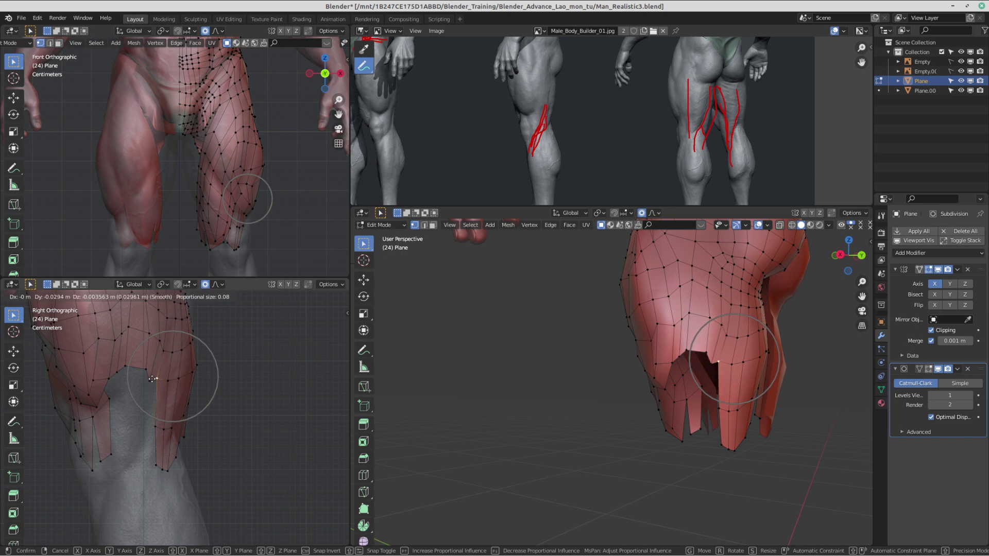
click(151, 381)
click(149, 432)
key(g)
click(140, 429)
click(145, 467)
key(g)
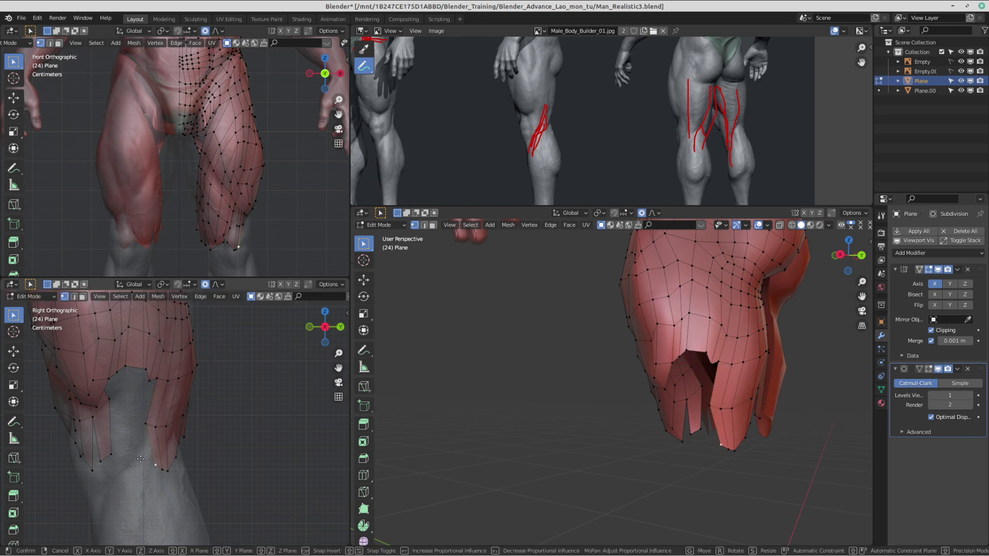
click(140, 459)
Step: Adjust the vertices on the outer hamstring strip's new loop and bottom edge in the side view to even their spacing
shift+middle_drag(155, 467, 209, 422)
click(179, 412)
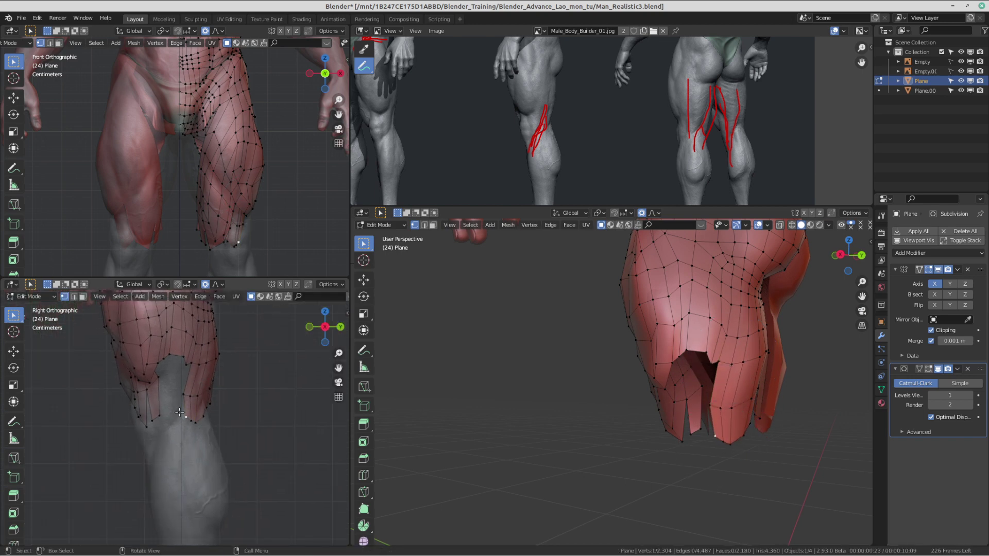
key(g)
click(213, 404)
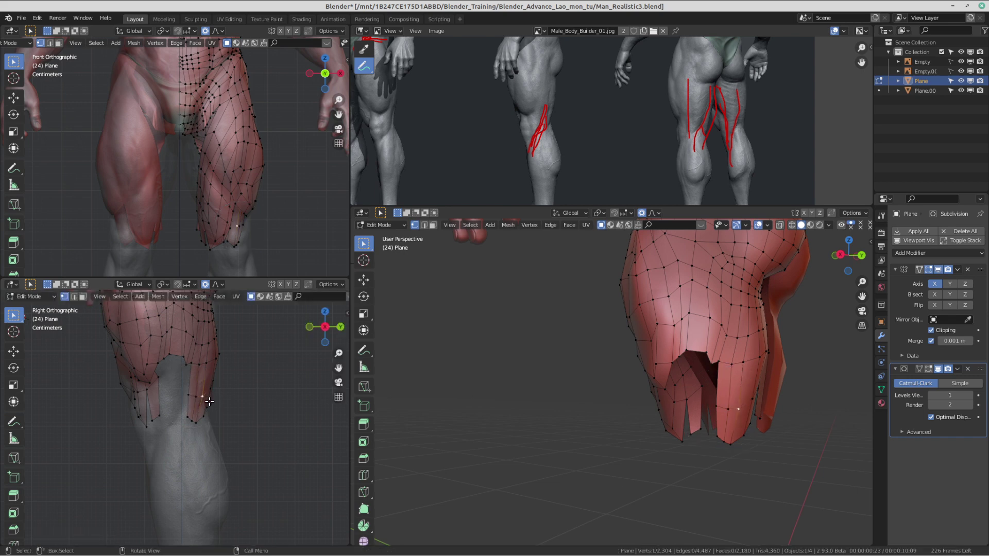
key(g)
click(183, 403)
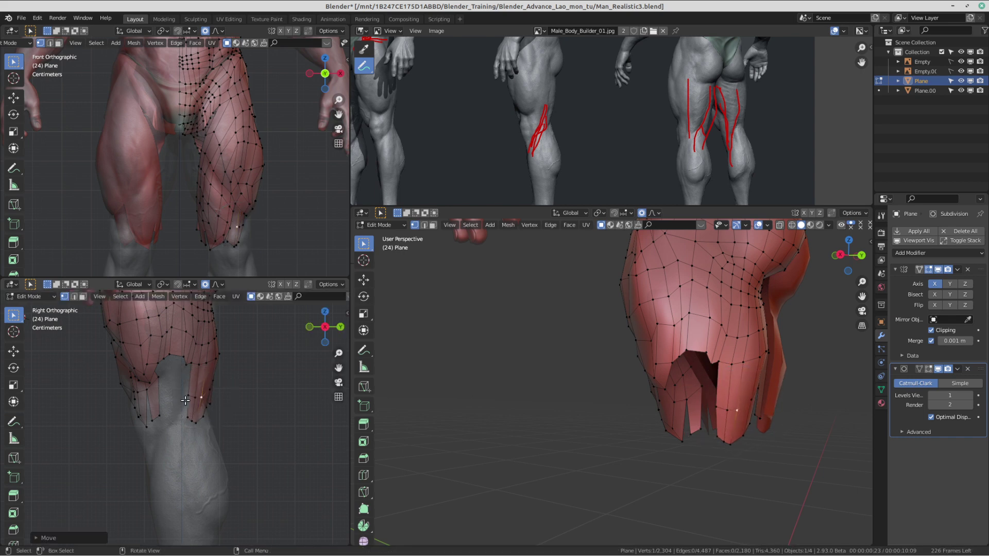
click(196, 395)
key(g)
click(185, 394)
key(g)
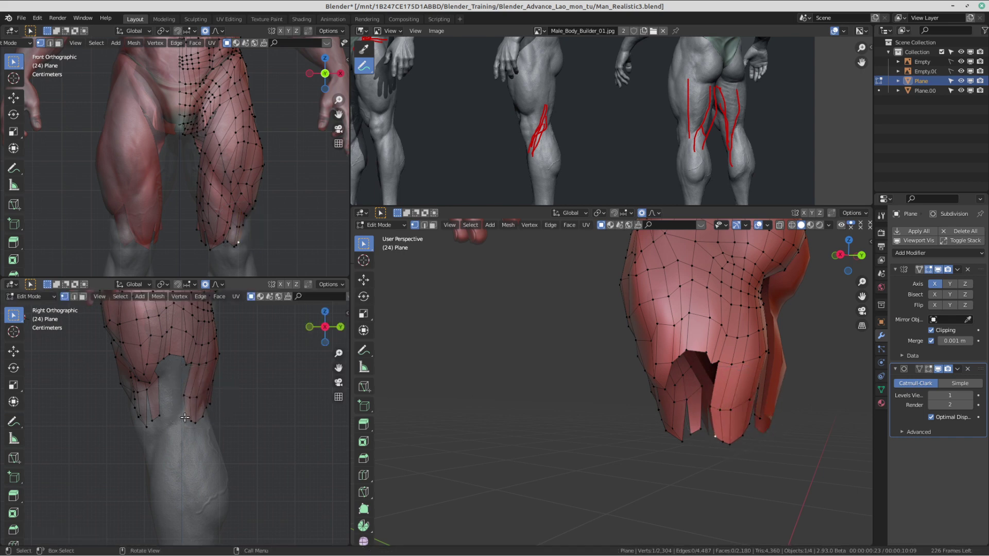
click(176, 418)
key(g)
click(190, 420)
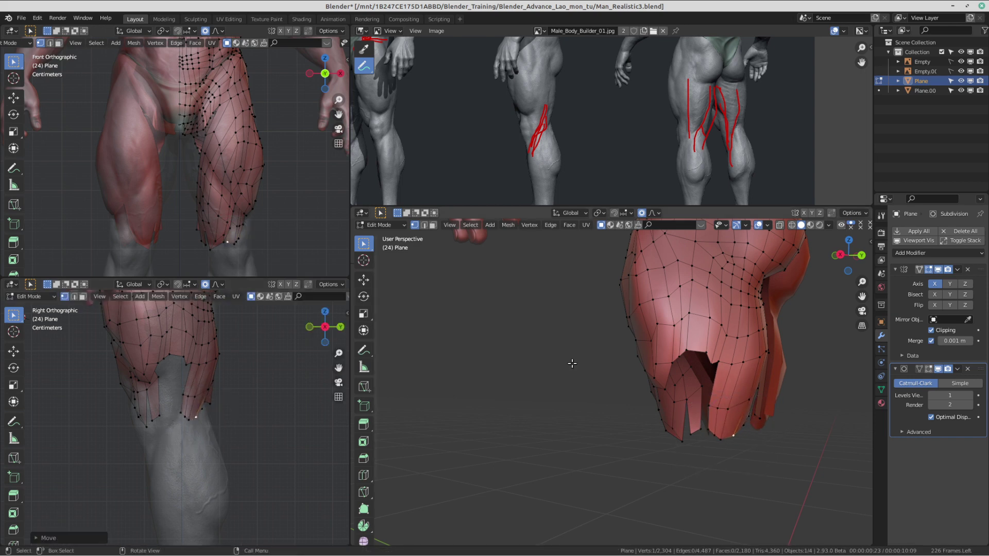
Step: Move the outer hamstring strip's slit-side vertices outward from behind, at its lower corner and on the new loop
middle_drag(570, 360, 584, 390)
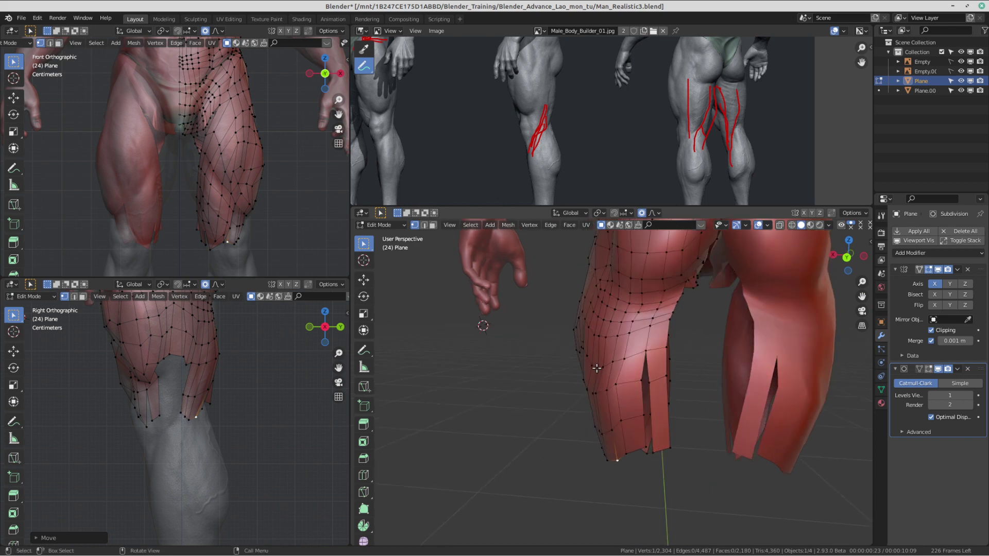
scroll(608, 381, up, 2)
scroll(654, 350, down, 1)
middle_drag(662, 345, 654, 443)
click(655, 484)
key(g)
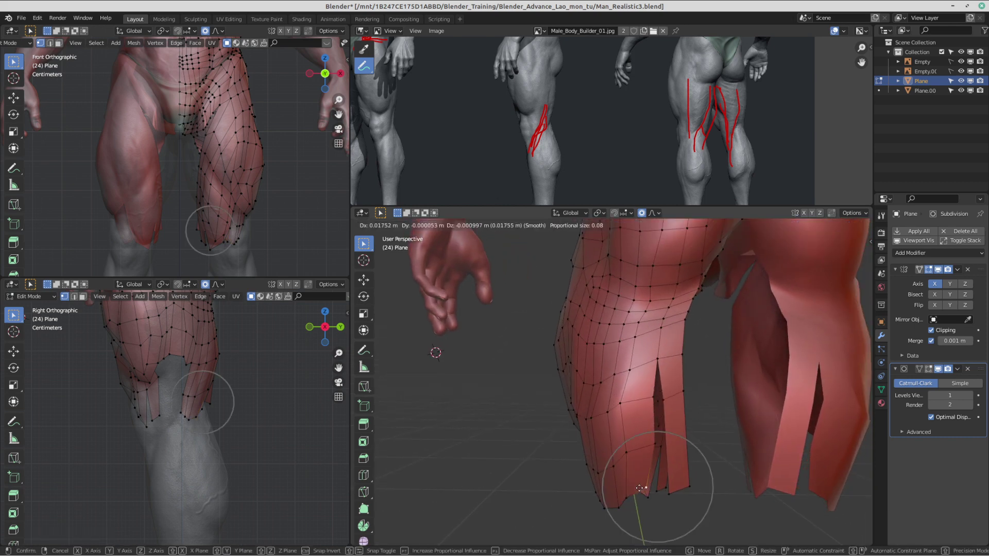
click(646, 479)
click(655, 455)
key(g)
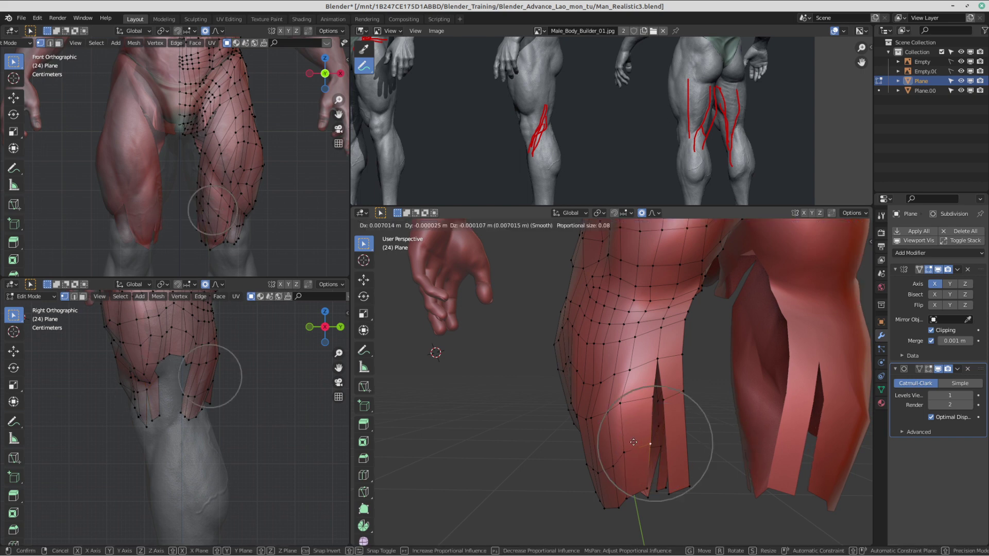
click(640, 452)
Step: Examine the split hamstring strips and inner thigh from the front, the inside and the back
middle_drag(640, 452, 815, 388)
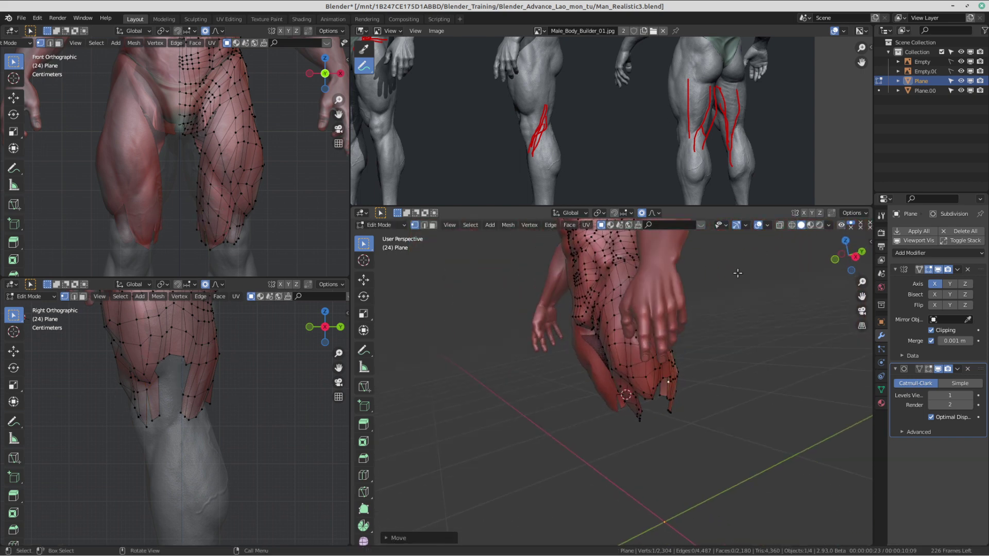
middle_drag(540, 402, 438, 407)
mouse_move(716, 2)
scroll(665, 443, down, 1)
scroll(664, 444, up, 4)
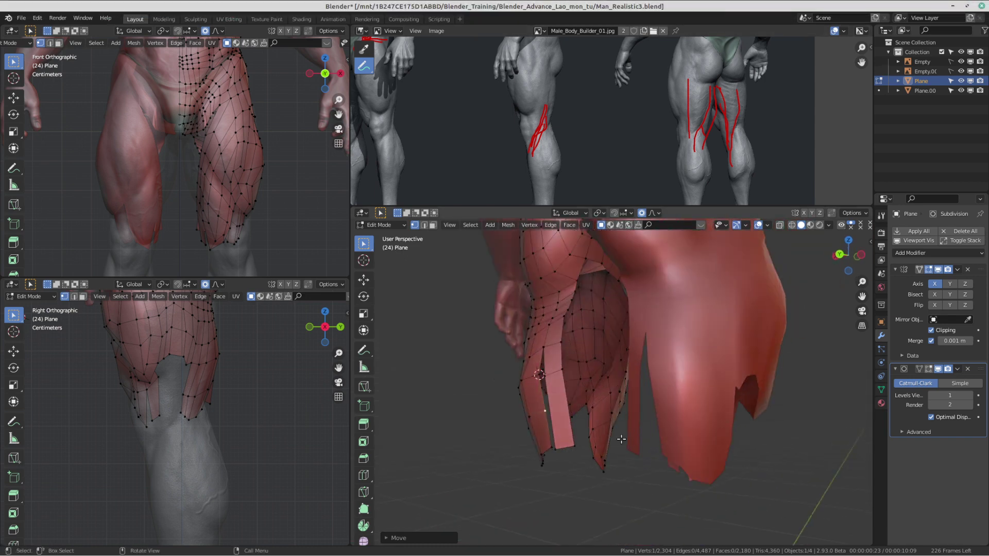
middle_drag(714, 309, 672, 277)
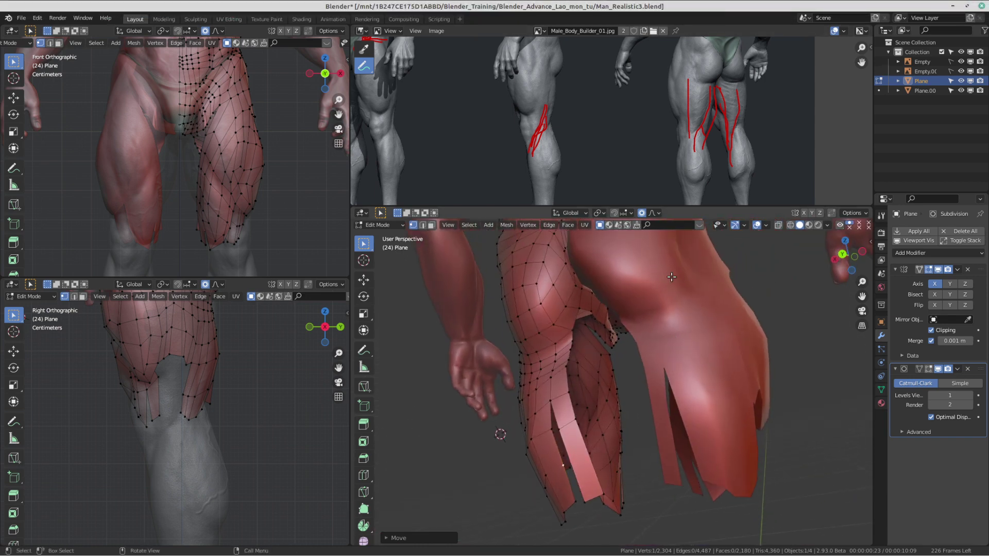
Step: Redraw the red annotation on the reference's back view as two hamstring lines converging below the knee
scroll(710, 116, down, 1)
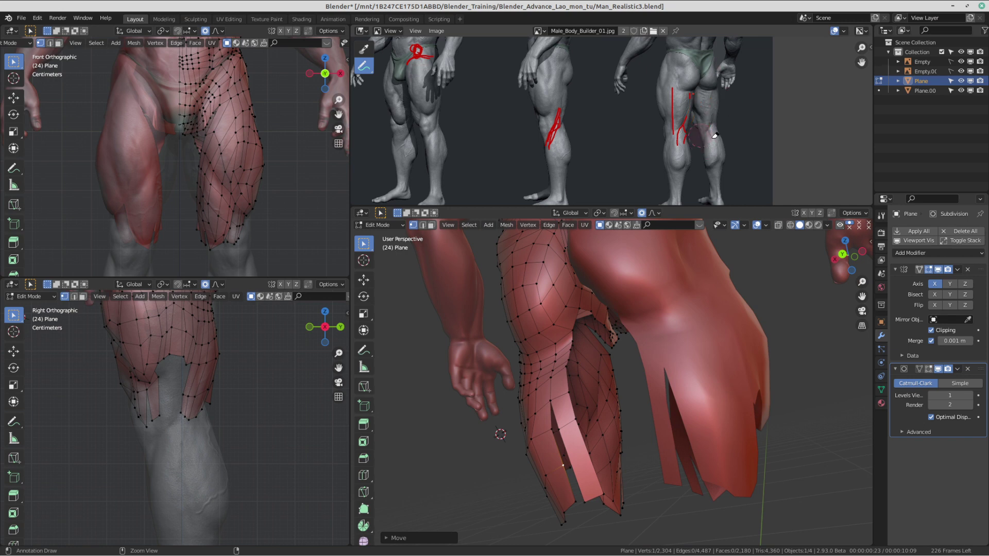
ctrl+middle_drag(699, 99, 704, 125)
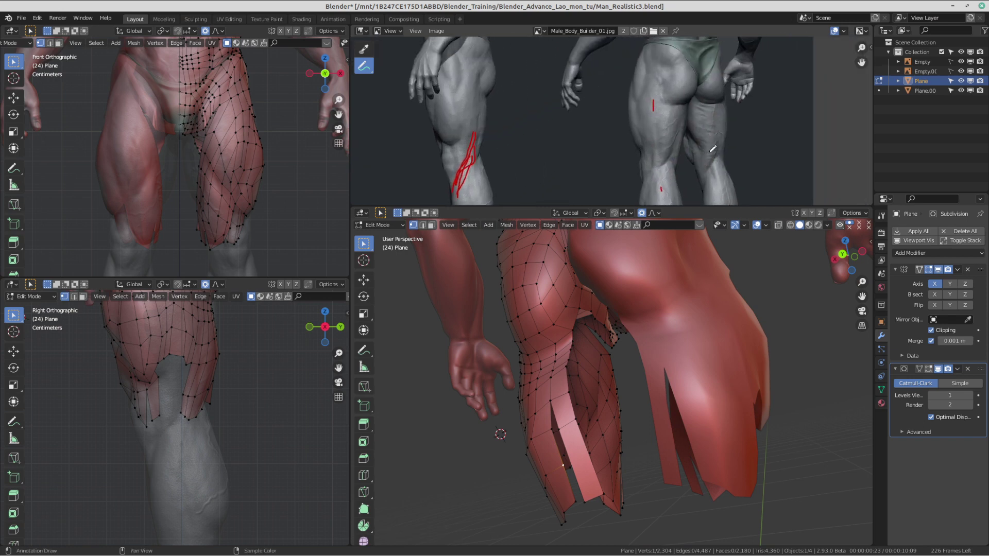
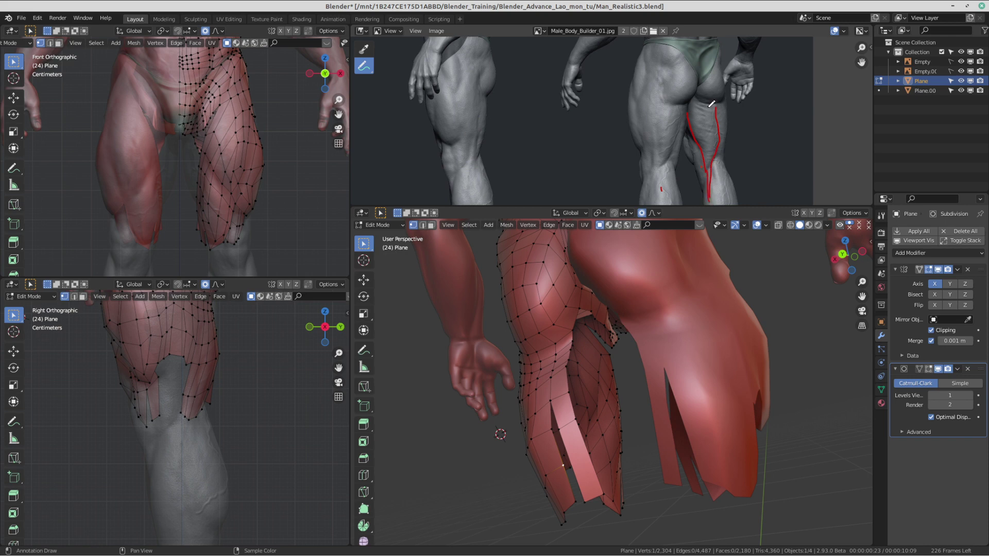
Step: Extrude the inner thigh's rear border edges downward three times into a long strip reaching toward the knee
middle_drag(601, 404, 575, 329)
scroll(598, 371, up, 3)
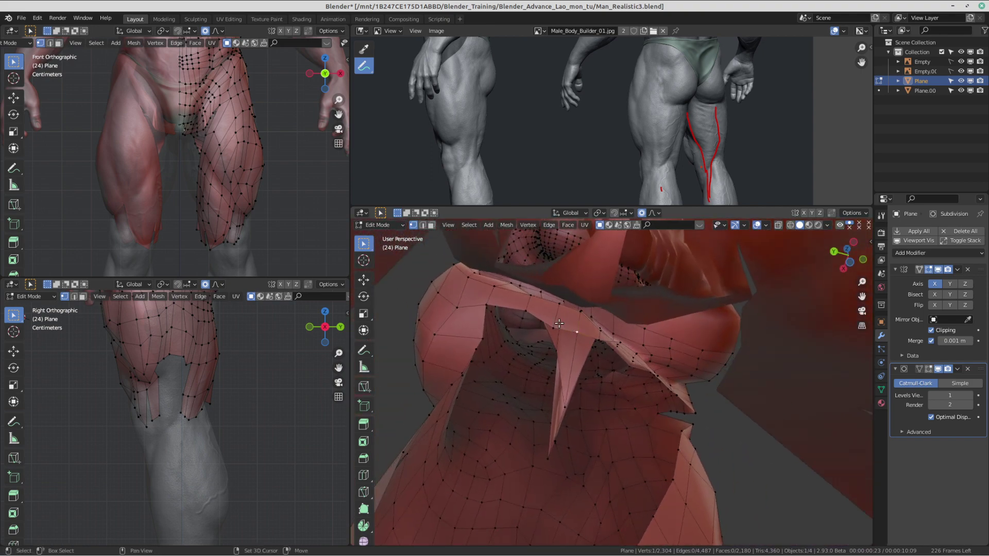
middle_drag(528, 307, 657, 382)
key(e)
click(656, 421)
key(e)
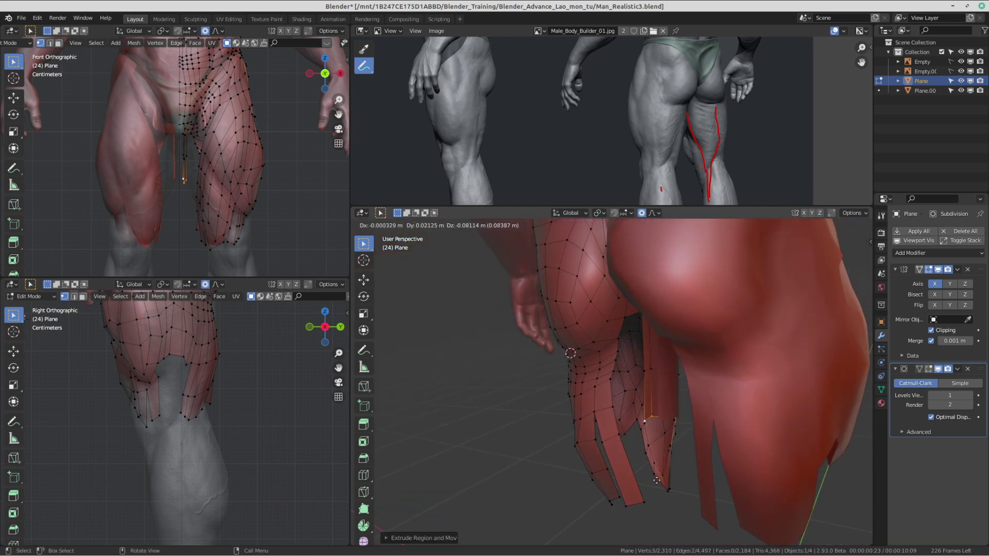
click(652, 491)
key(e)
click(654, 537)
Step: Add a loop cut near the top of the new inner-thigh strip and fill a face joining it to the area below the buttock
middle_drag(728, 163, 658, 128)
middle_drag(665, 413, 610, 338)
click(610, 285)
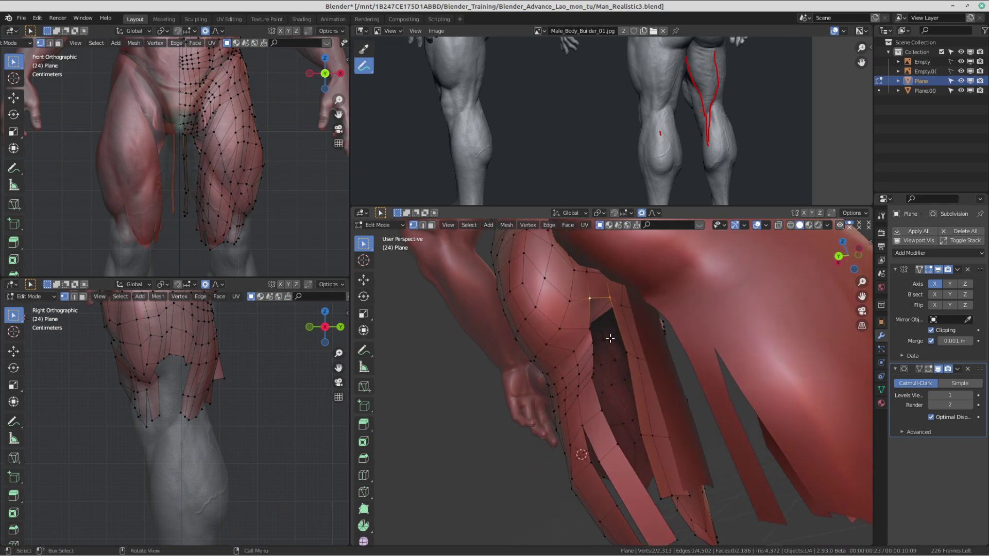
key(ctrl+r)
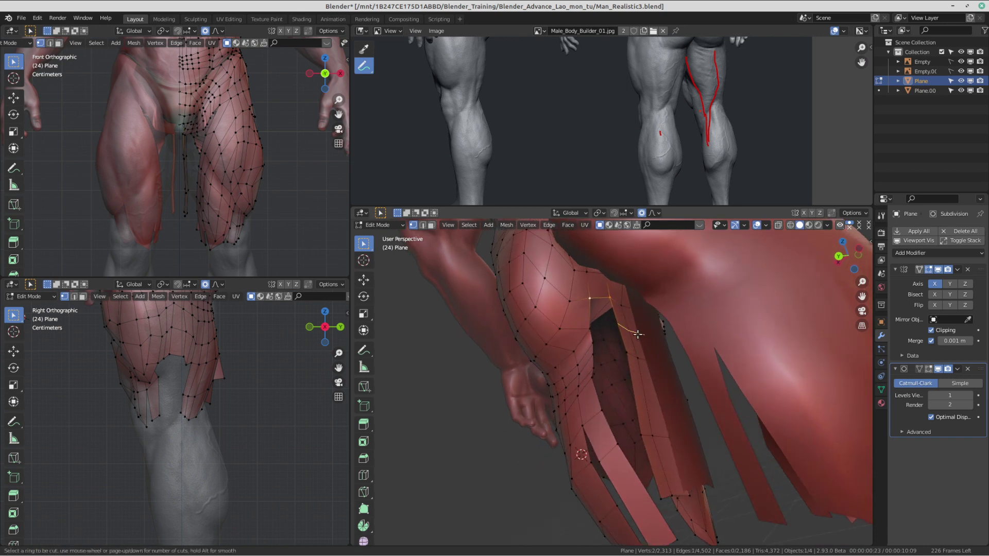
click(638, 335)
click(637, 331)
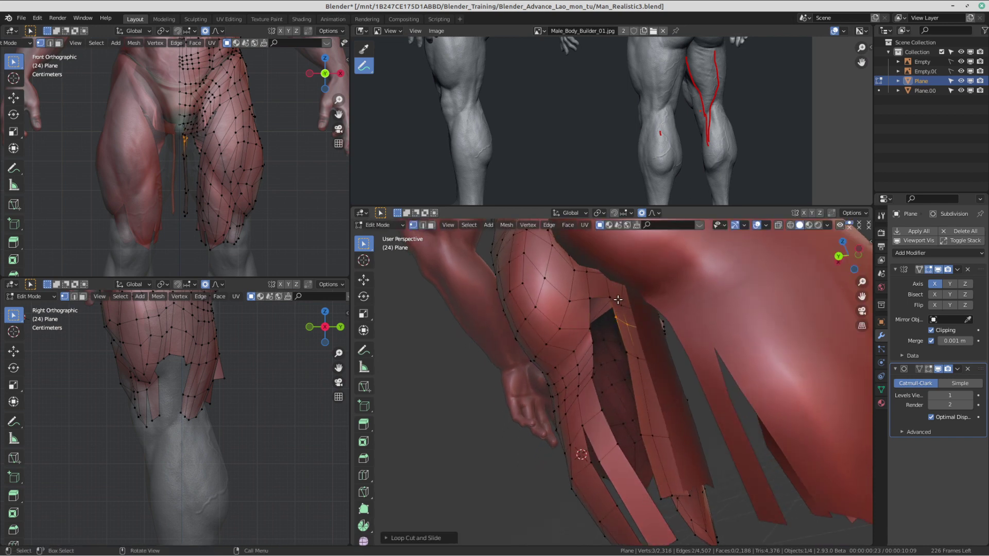
click(603, 297)
middle_drag(605, 330, 638, 350)
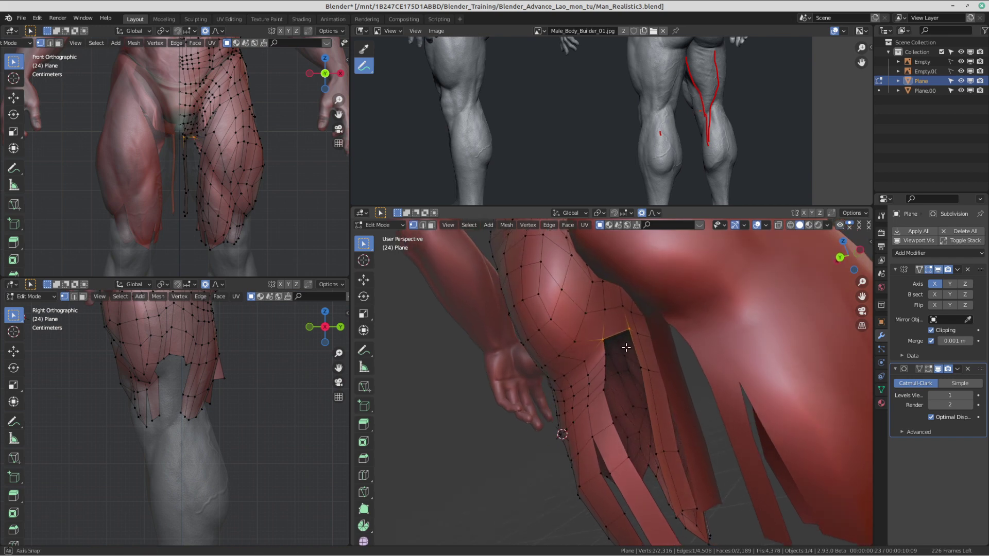
Step: Add three loop cuts to the upper inner-thigh strip, slide them toward the buttock, and fill the adjoining faces
key(ctrl+r)
scroll(644, 352, up, 1)
click(644, 352)
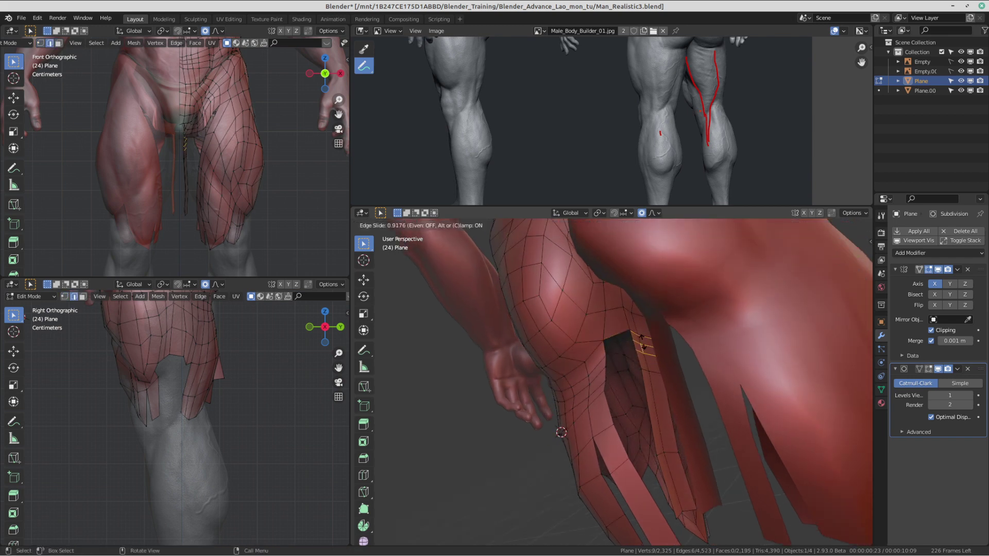
click(638, 338)
click(630, 330)
Step: Cut another loop across the inner-thigh strip and fill faces down the gap toward the inner hamstring strip
middle_drag(613, 350, 661, 382)
key(ctrl+r)
double_click(660, 379)
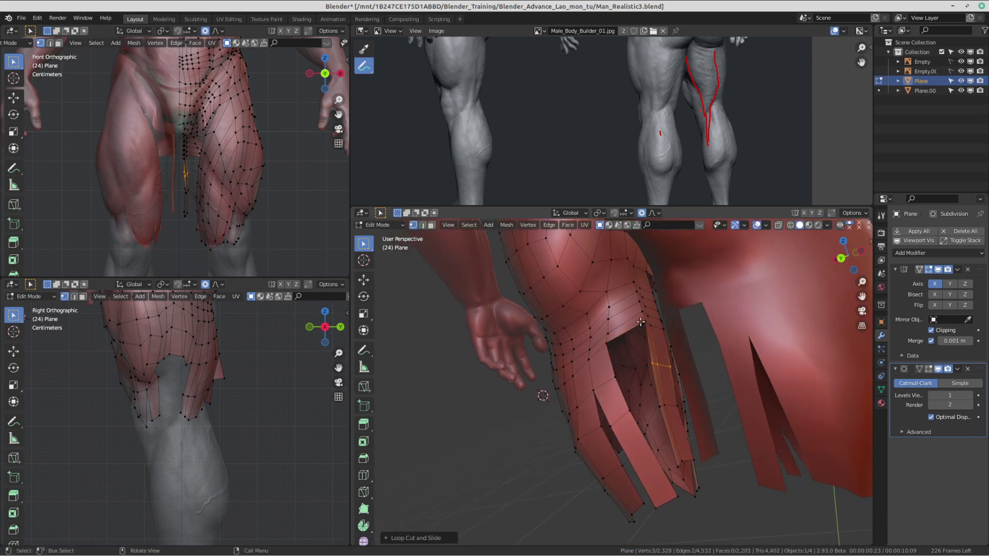
click(642, 323)
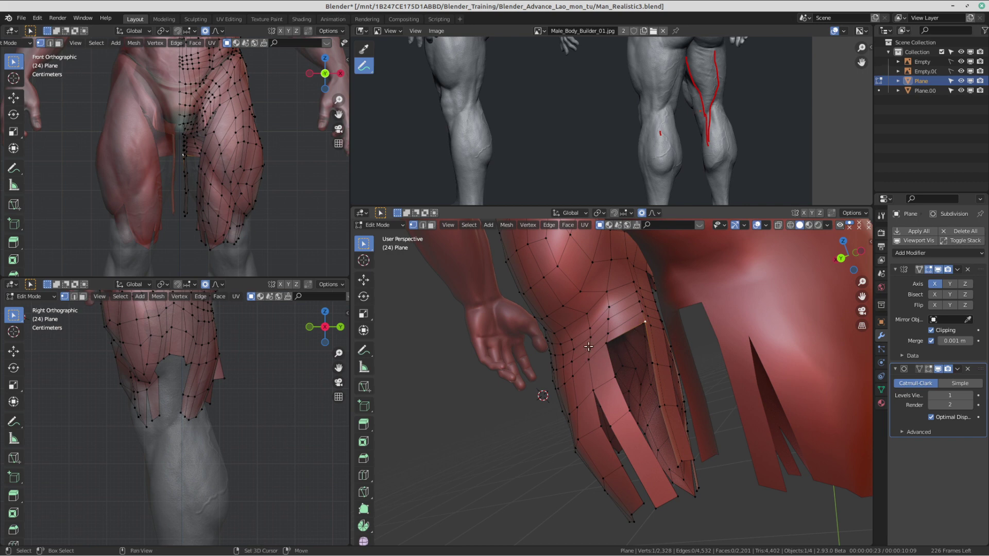
key(f)
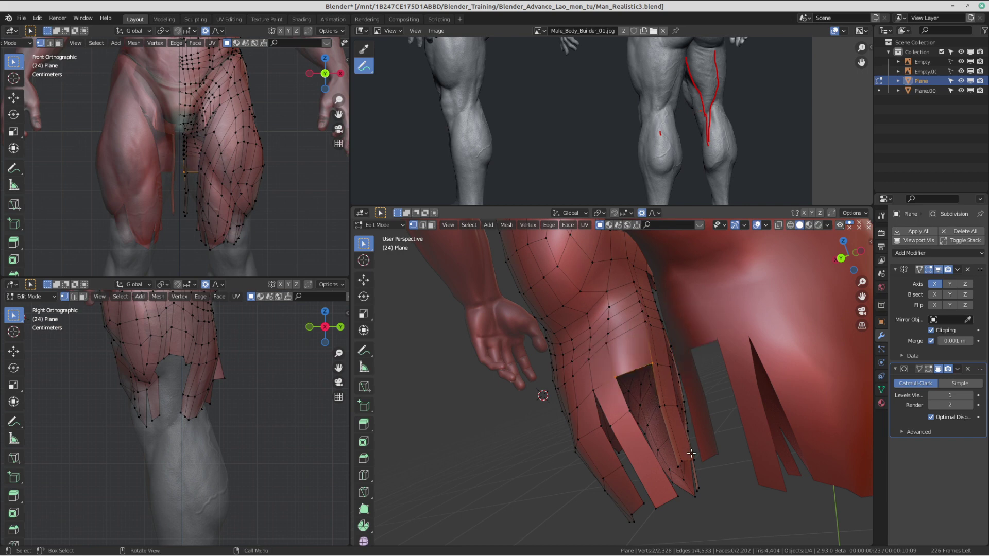
key(f)
mouse_move(691, 453)
middle_down()
mouse_move(664, 444)
mouse_move(655, 394)
mouse_move(682, 437)
middle_up()
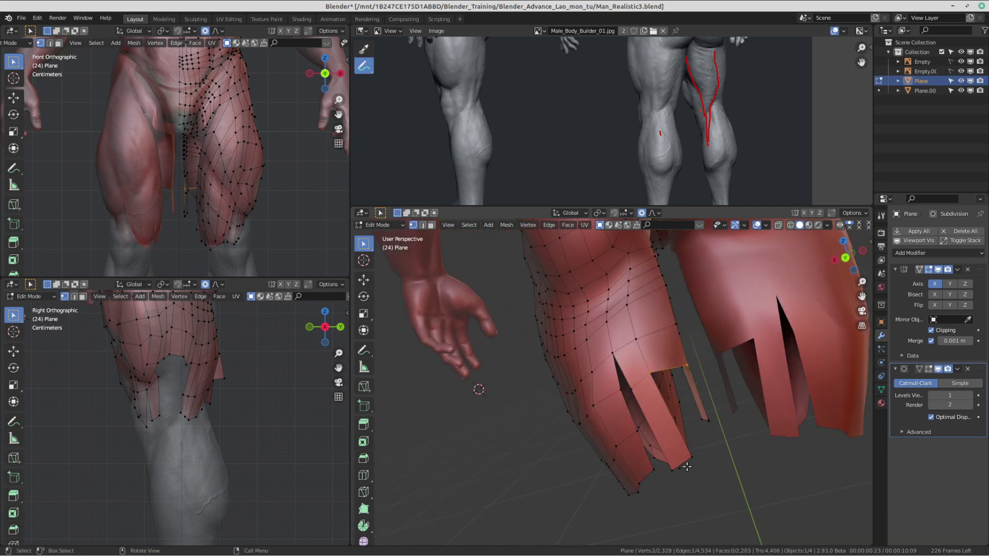
Step: Raise the inner hamstring strip's lower corner with proportional editing and fill the last face beside the inner-thigh strip
middle_drag(673, 472, 669, 469)
key(g)
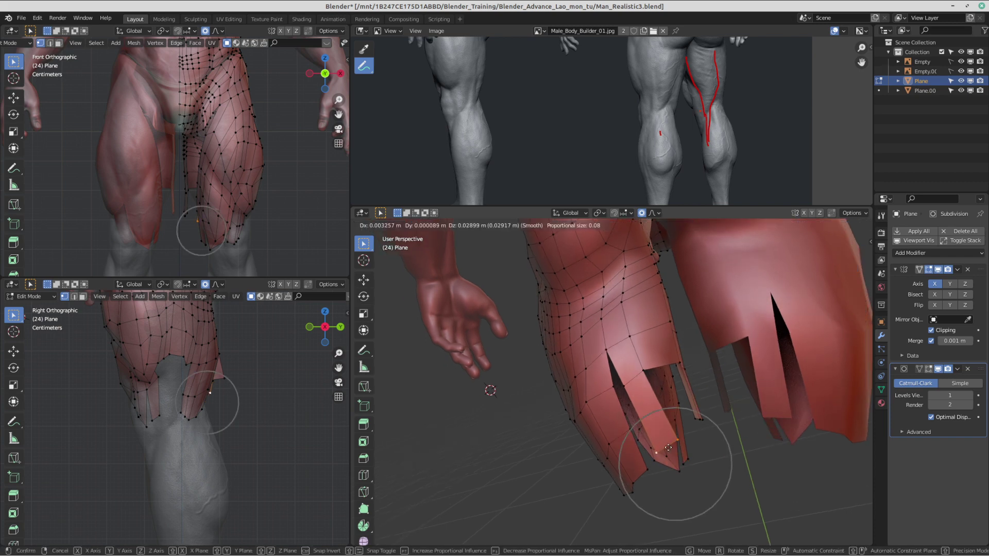
click(668, 447)
click(656, 361)
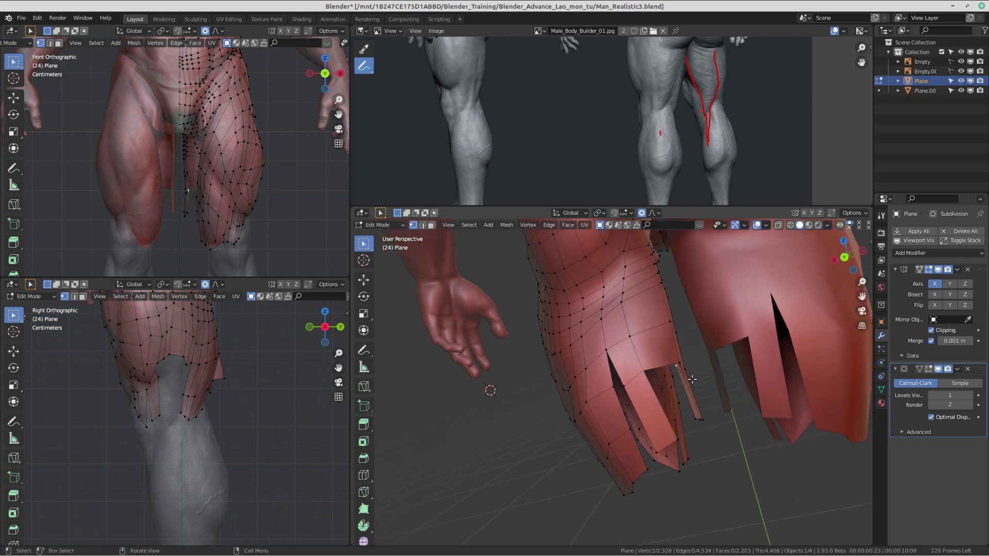
middle_drag(691, 379, 653, 395)
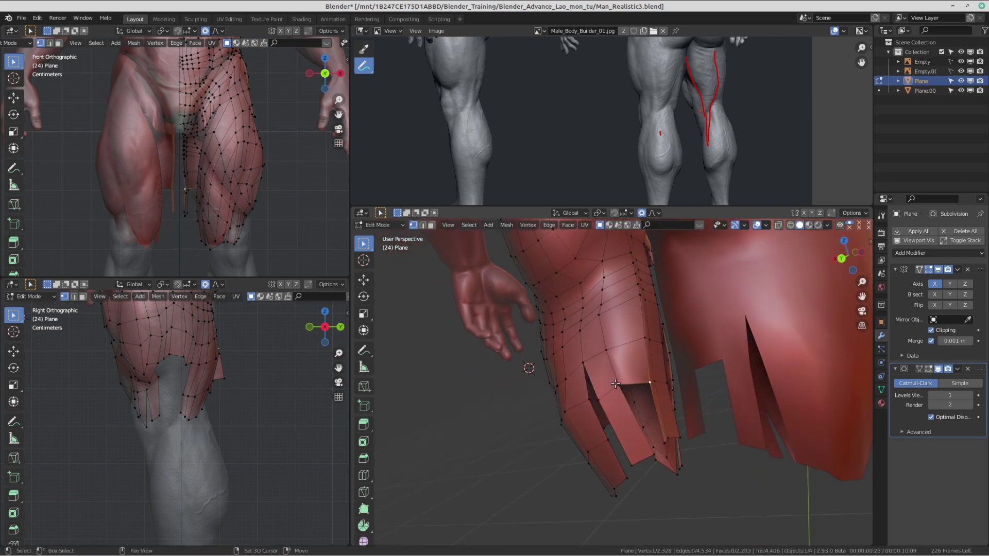
key(f)
Step: Move the protruding rear vertices of the inner-thigh strip onto the reference outline in the side view
middle_drag(650, 422, 632, 316)
scroll(233, 401, up, 2)
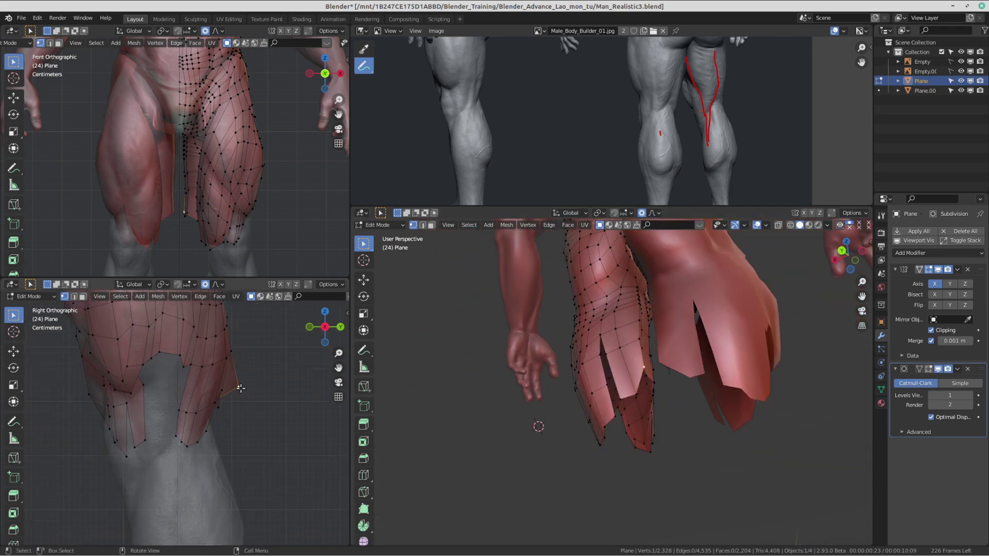
shift+middle_drag(240, 388, 243, 402)
key(g)
click(243, 403)
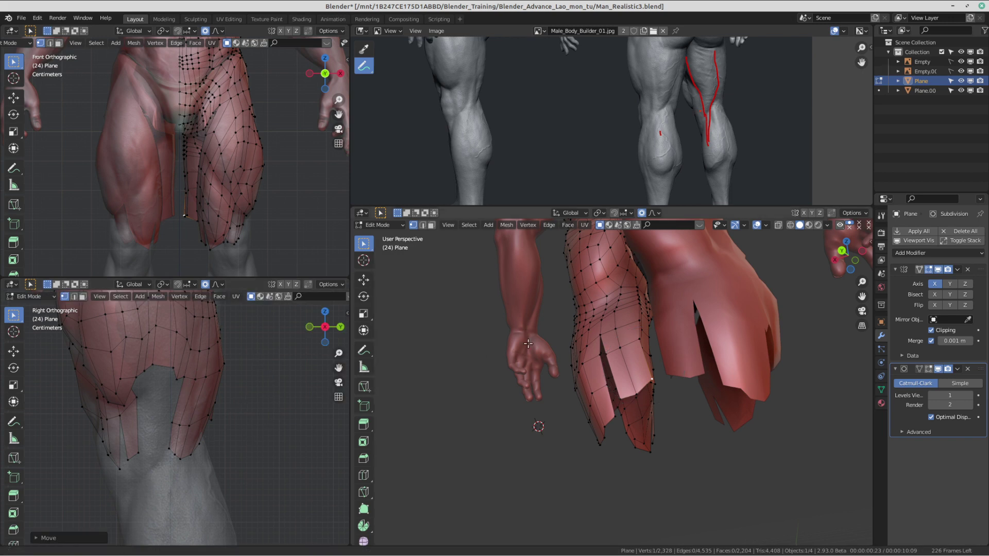
Step: Move the inner-thigh strip's vertices forward from below with proportional editing to wrap it around the inner leg
middle_drag(649, 381, 670, 365)
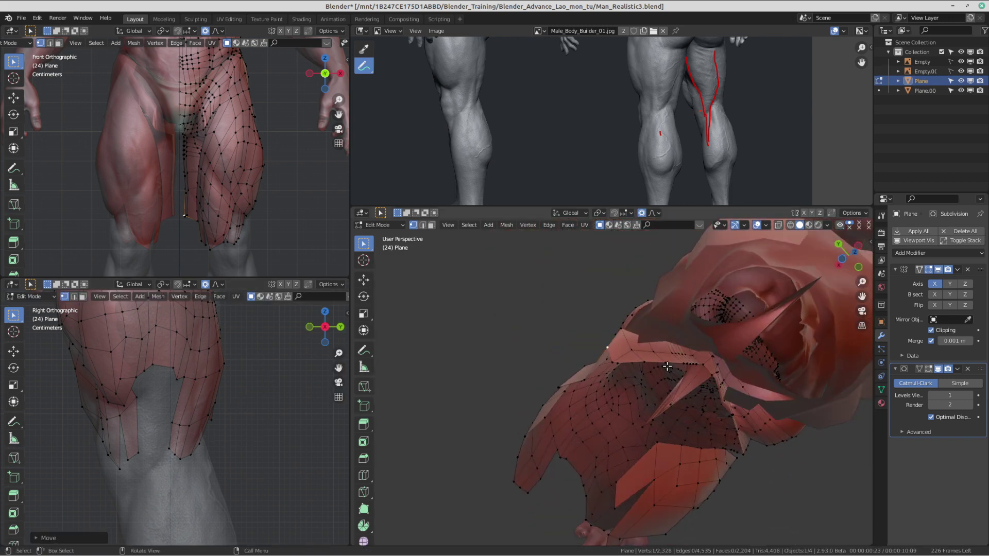
key(g)
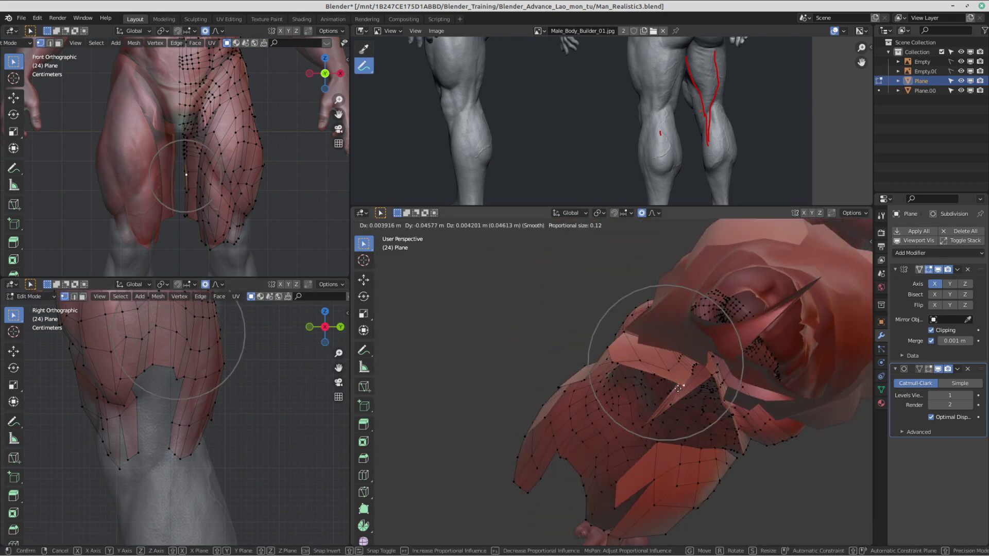
scroll(649, 363, down, 2)
click(627, 363)
click(625, 367)
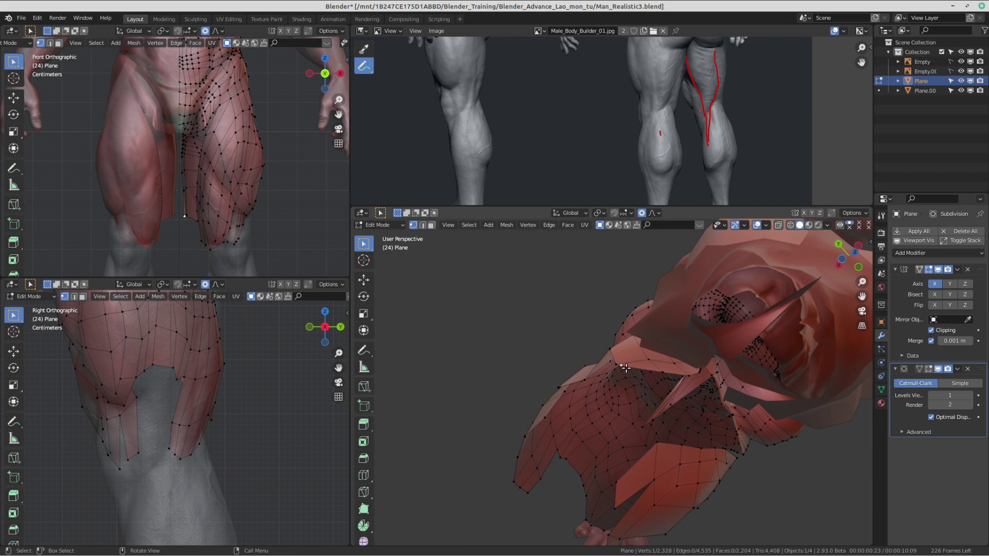
key(g)
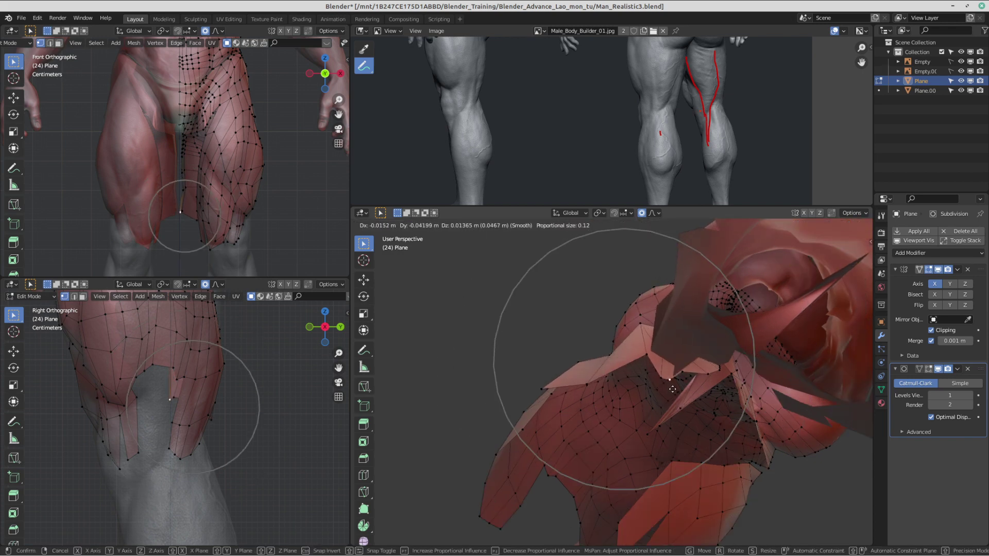
click(679, 393)
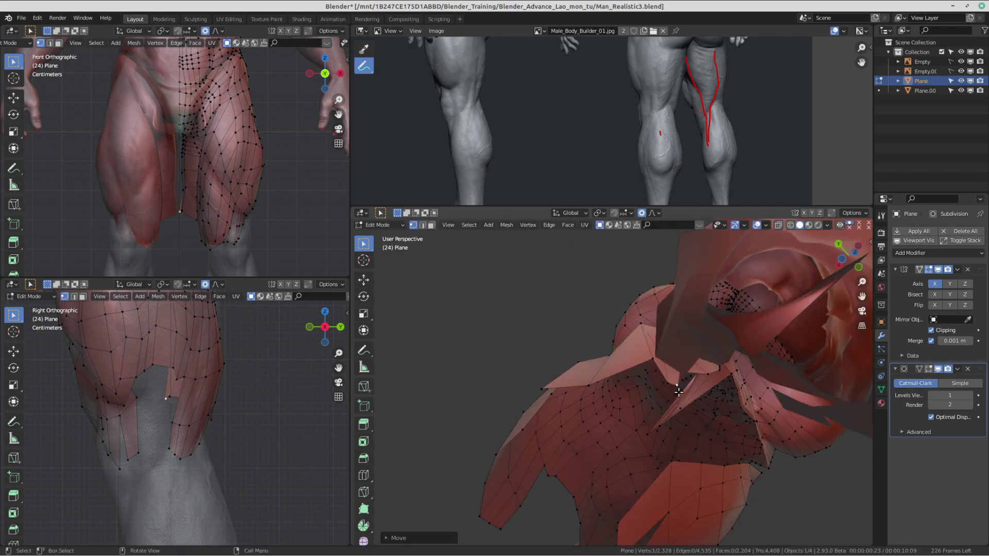
click(650, 359)
key(g)
click(654, 368)
middle_drag(654, 367, 676, 367)
click(683, 444)
key(g)
click(713, 464)
key(ctrl+z)
key(ctrl+z)
Step: Reposition the inner-thigh strip's lower vertices and the middle bottom vertex of the inner hamstring strip to round its lower edge
key(g)
click(677, 372)
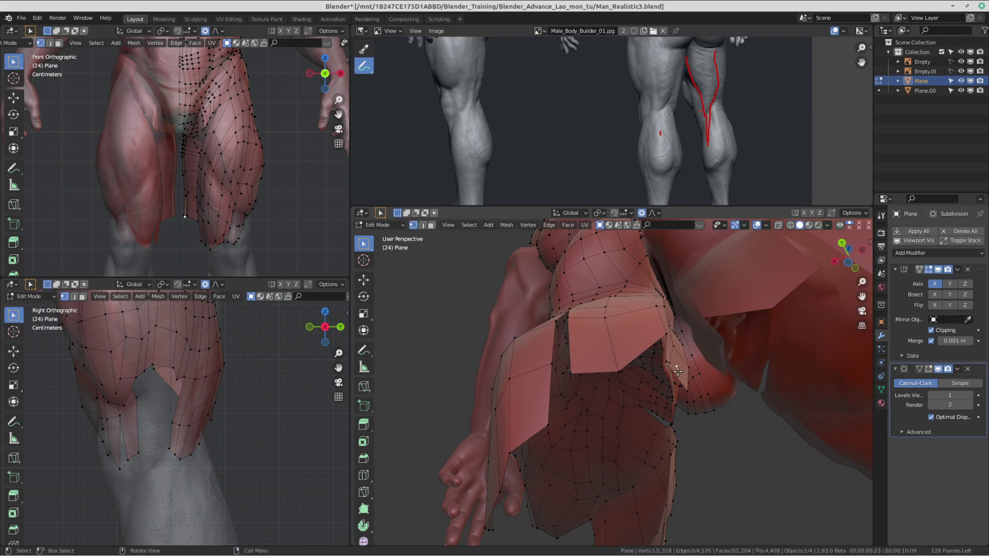
key(g)
click(657, 403)
key(g)
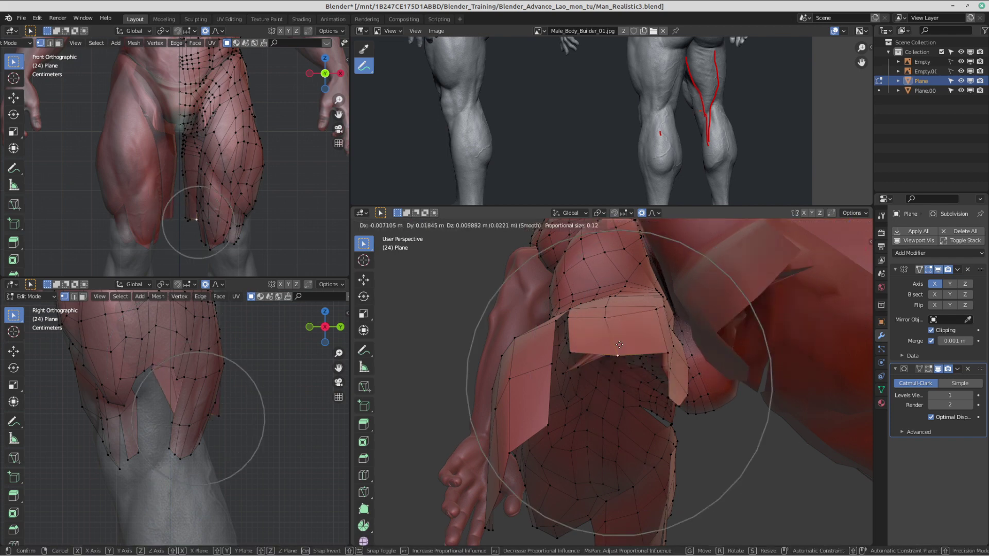
click(627, 353)
Step: Move the inner hamstring strip's slit-side vertices from below to follow the back of the leg
click(585, 355)
key(g)
click(597, 364)
middle_drag(597, 365, 644, 381)
key(g)
click(634, 373)
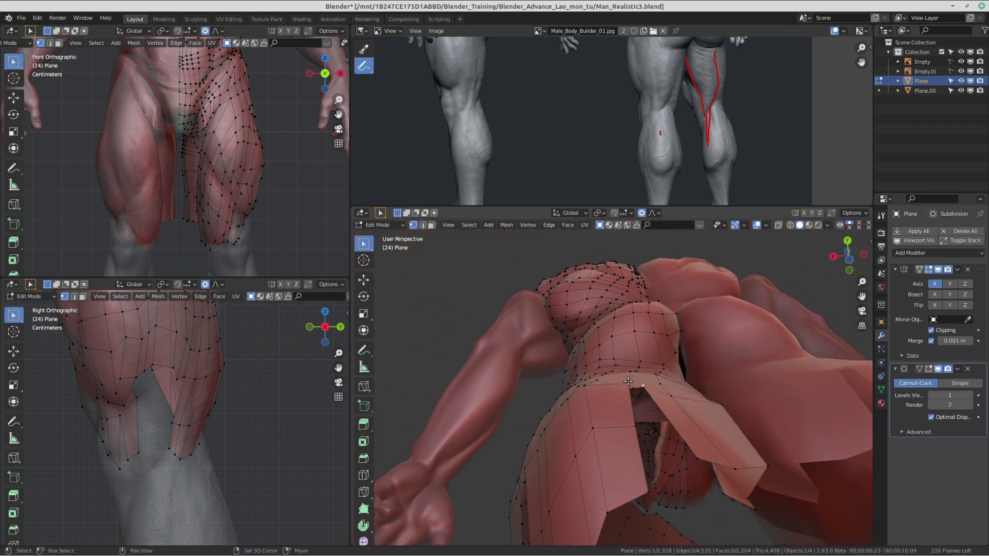
middle_drag(657, 427, 556, 450)
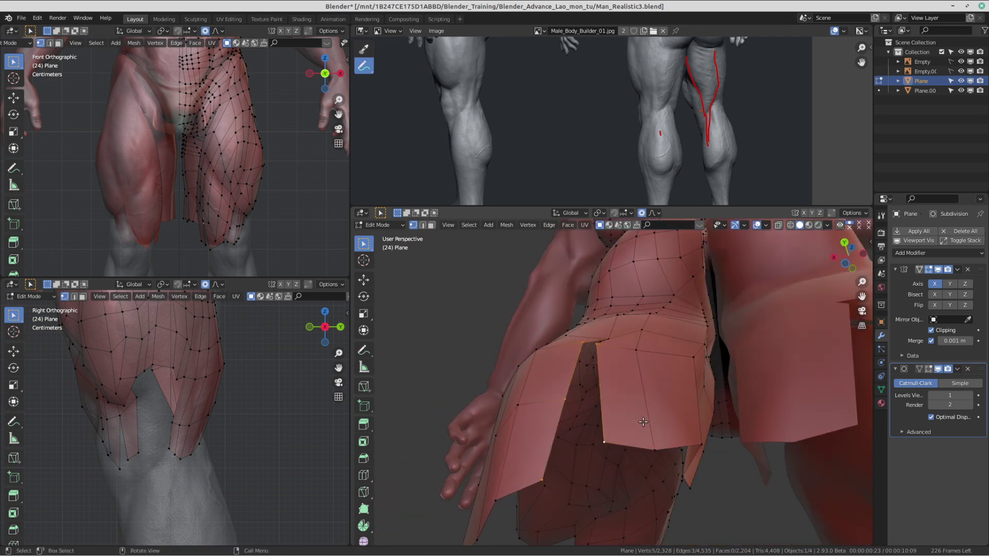
Step: Adjust the vertices on the inner hamstring strip's middle row and lower slit-side corner from behind to even their spacing
middle_drag(643, 422, 627, 397)
key(g)
click(635, 381)
key(g)
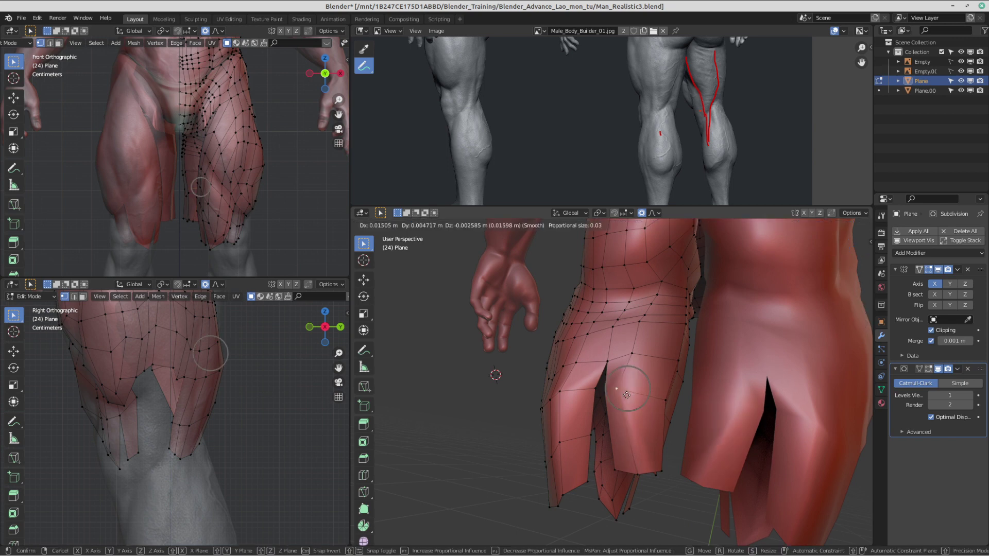
click(627, 396)
key(g)
click(629, 473)
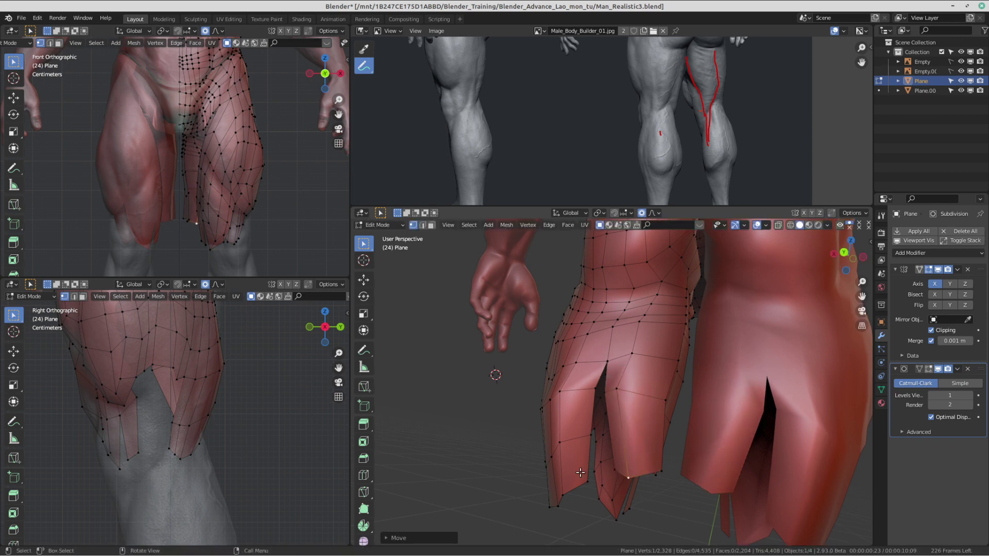
Step: Move the outer hamstring strip's lower slit-side vertices inward from behind to narrow the slit
middle_drag(580, 472, 596, 456)
click(597, 459)
key(g)
click(611, 447)
click(602, 434)
key(g)
click(605, 415)
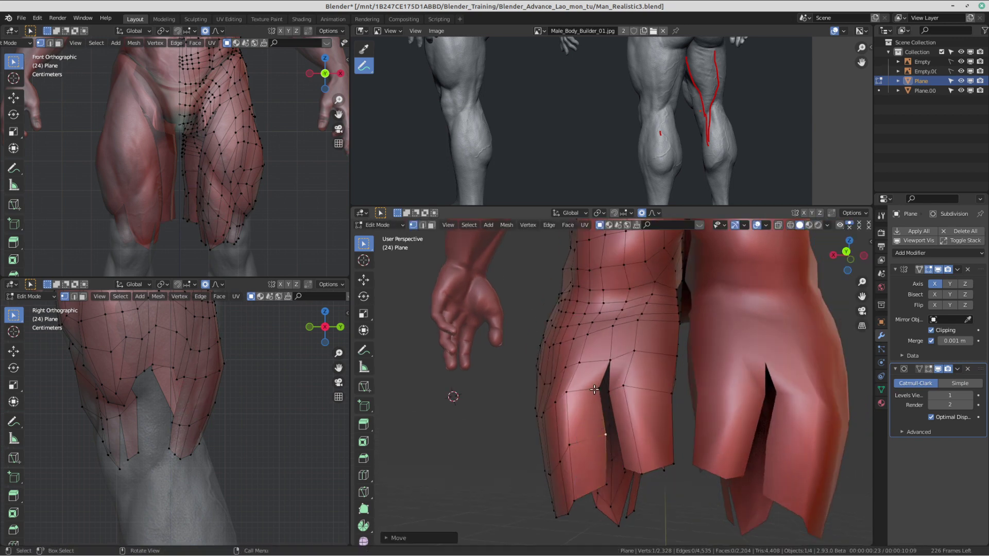
Step: Move the outer hamstring strip's upper slit-side vertex toward the slit and reshape the vertex at its upper back
click(595, 389)
key(g)
click(601, 393)
click(575, 397)
middle_drag(575, 396, 608, 337)
key(g)
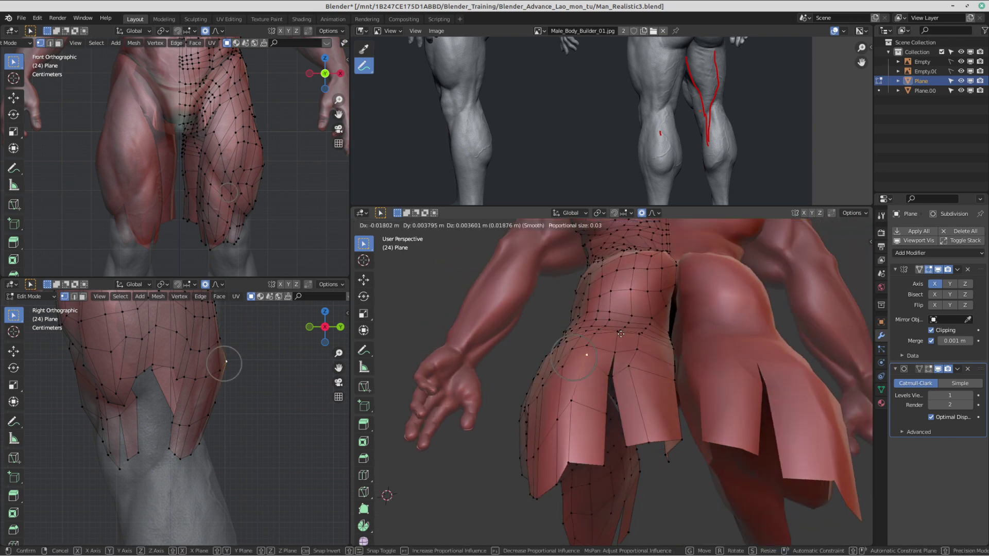
click(597, 347)
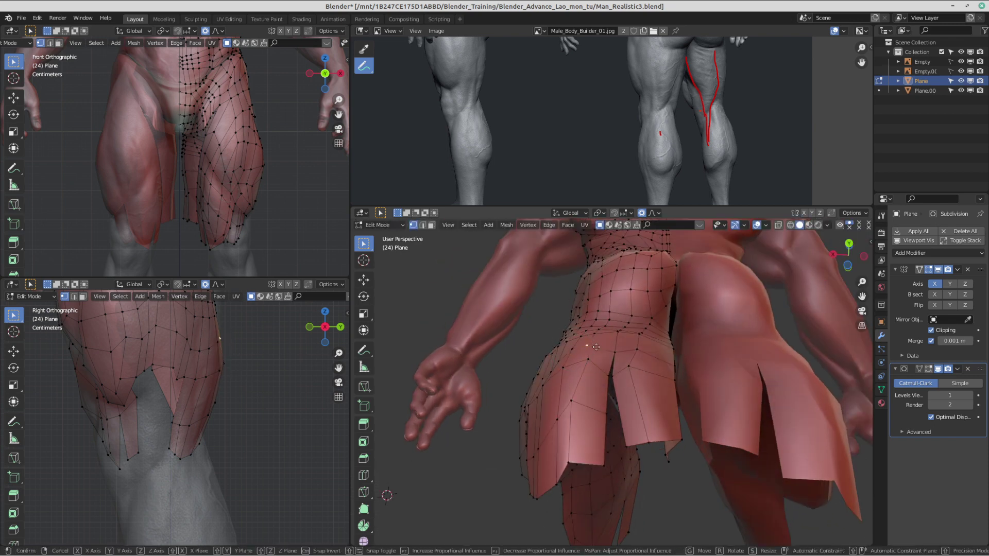
Step: Reposition the vertices around the top of the slit to smooth the back of the thigh
click(609, 344)
click(614, 334)
middle_drag(614, 334, 628, 422)
key(g)
click(664, 307)
key(g)
click(601, 411)
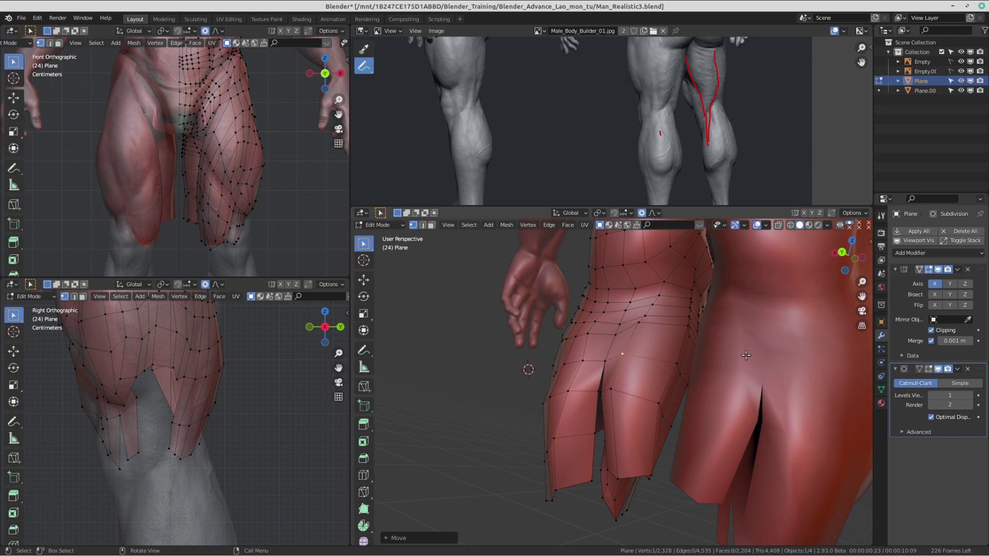
middle_drag(710, 311, 620, 360)
key(g)
click(642, 377)
click(616, 346)
Step: Fill the upper end of the slit between the inner and outer hamstring strips with new faces
middle_drag(608, 399, 605, 453)
key(f)
click(604, 401)
click(610, 382)
key(ctrl+e)
key(Escape)
key(f)
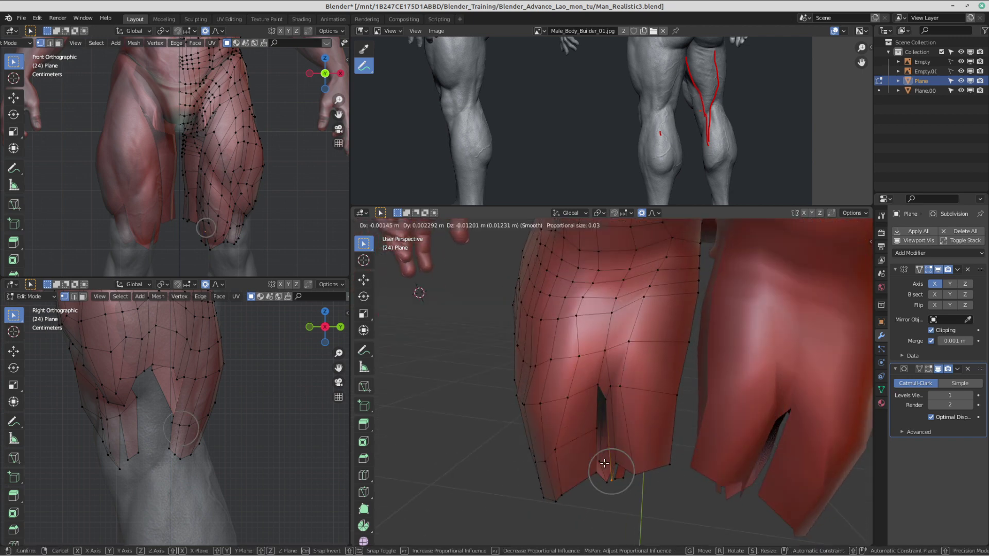
Step: Reposition the slit-side vertex at the hamstring strips' lower end and fill the remaining slit between the strips with faces
click(607, 460)
shift+middle_drag(624, 435, 629, 420)
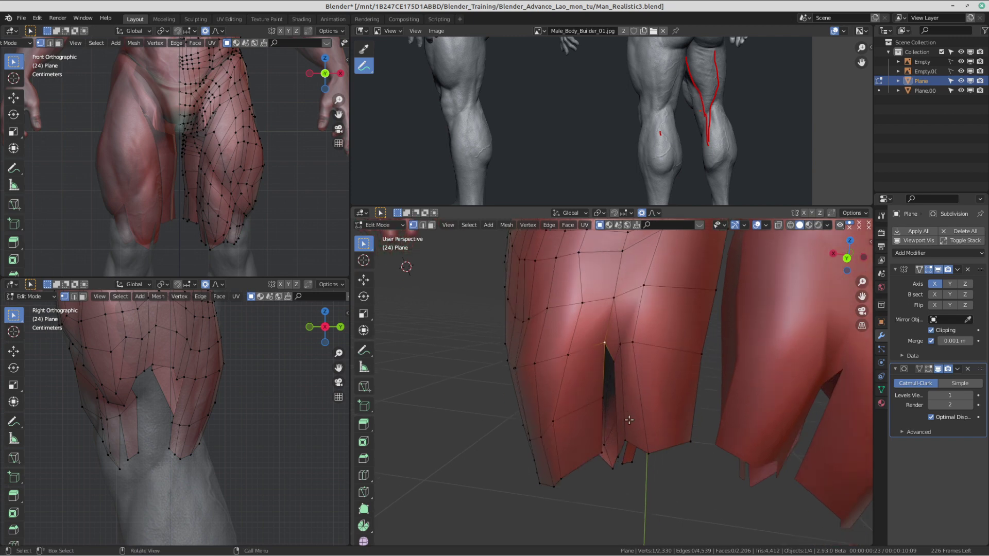
click(634, 410)
right_click(633, 411)
middle_drag(639, 475, 621, 398)
key(Tab)
key(Tab)
Step: Reposition the vertices along the hamstring strips' open lower edge, from below and from behind, to even out the back of the thigh
click(609, 388)
key(g)
click(621, 398)
key(g)
click(629, 430)
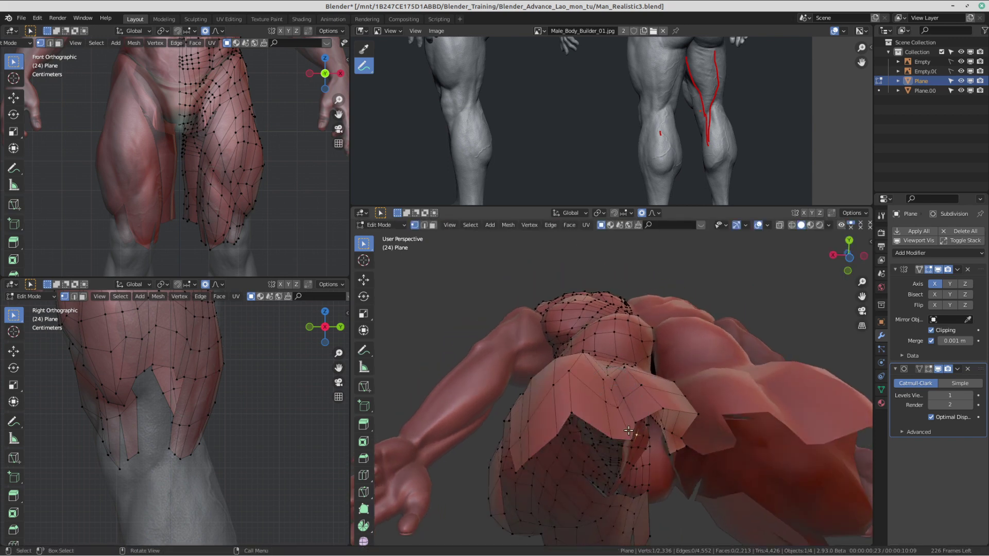
key(g)
click(620, 402)
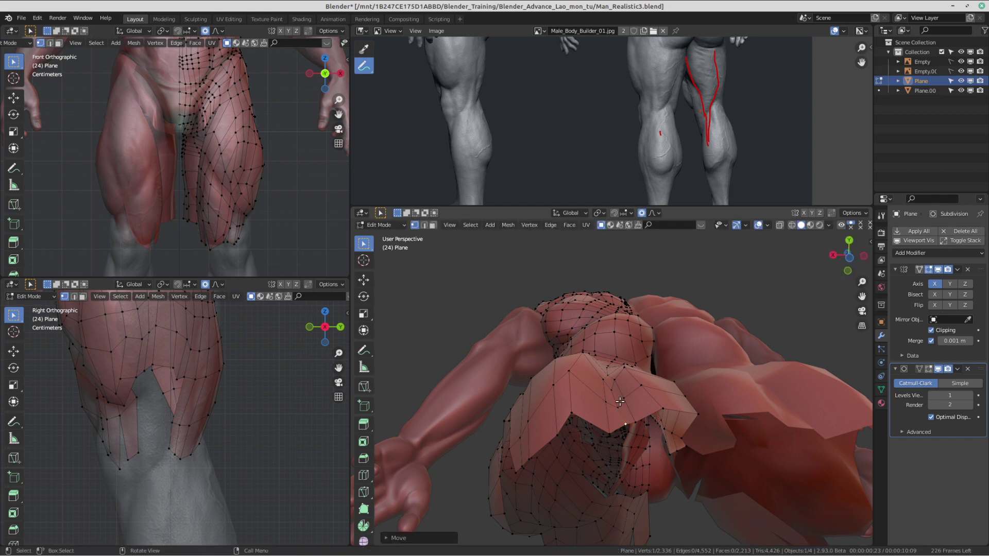
mouse_move(638, 388)
middle_down()
mouse_move(626, 378)
mouse_move(603, 428)
mouse_move(639, 412)
mouse_move(706, 452)
mouse_move(514, 318)
middle_up()
key(g)
click(624, 375)
key(g)
click(599, 427)
Step: Leave mesh editing for Object Mode and inspect the whole body from the back and the front
key(ctrl+Tab)
click(673, 437)
scroll(618, 382, down, 3)
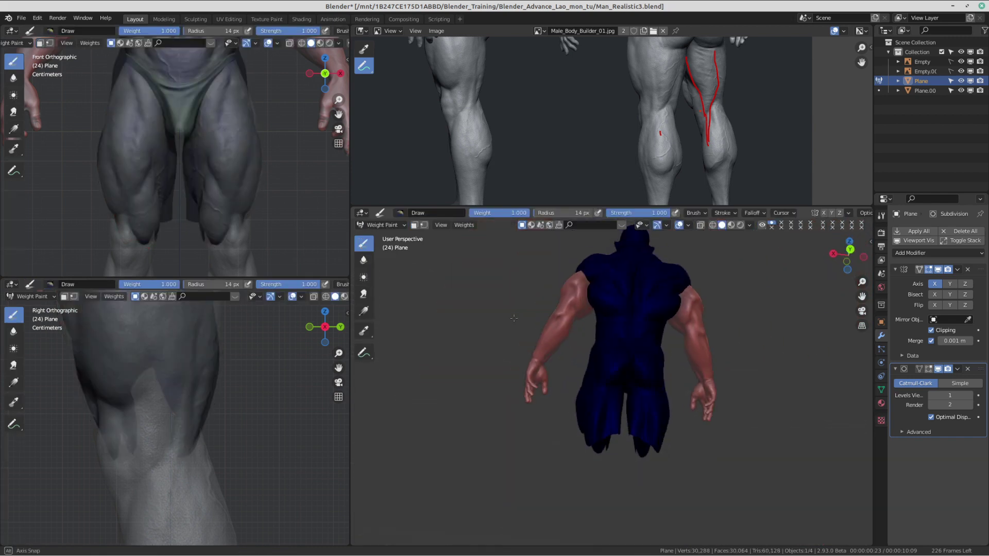
key(ctrl+Tab)
click(485, 366)
mouse_move(645, 362)
middle_down()
mouse_move(740, 403)
mouse_move(647, 368)
mouse_move(701, 385)
mouse_move(477, 362)
mouse_move(663, 407)
mouse_move(546, 394)
mouse_move(771, 410)
mouse_move(388, 416)
mouse_move(616, 451)
mouse_move(555, 450)
mouse_move(521, 395)
mouse_move(597, 417)
middle_up()
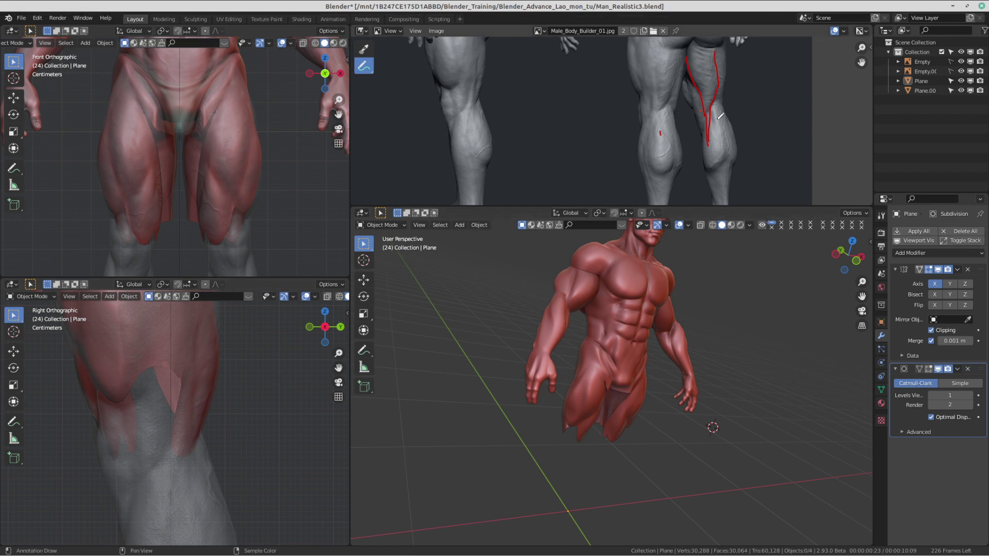
Step: Switch to the Chromium browser and search YouTube for "blender human sculpt"
mouse_move(720, 117)
middle_down()
mouse_move(656, 138)
mouse_move(644, 129)
mouse_move(655, 123)
mouse_move(642, 138)
middle_up()
key(ctrl+alt+Right)
key(ctrl+alt+Right)
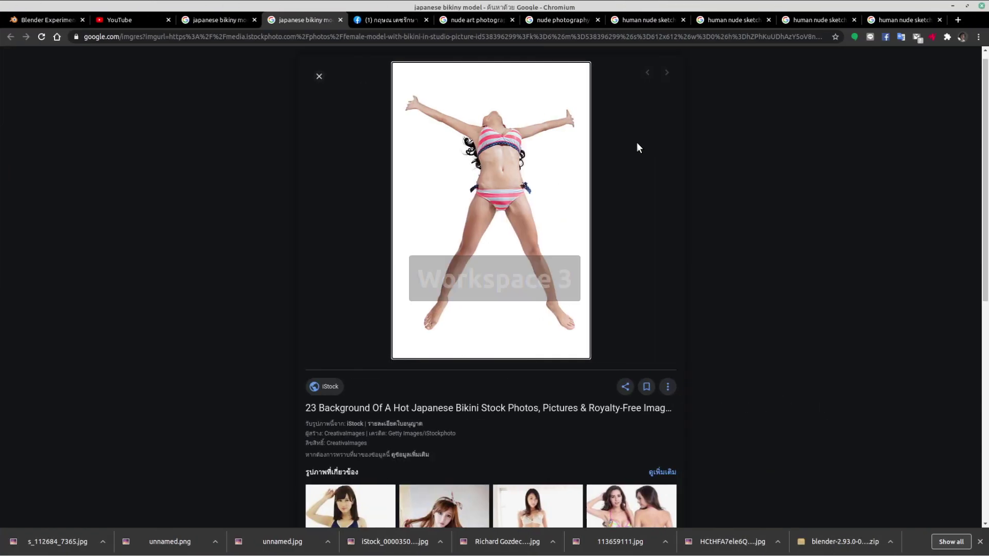
click(134, 20)
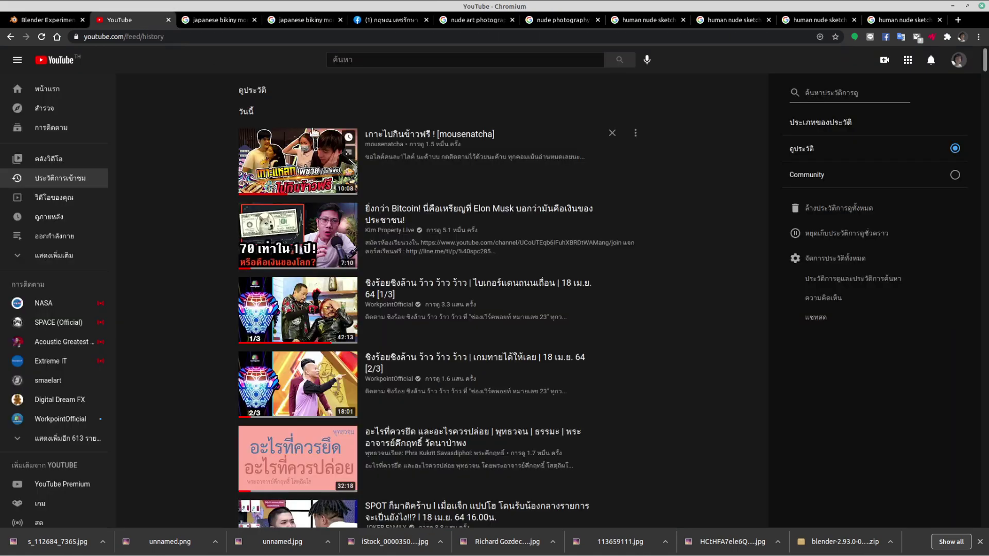
text(blender)
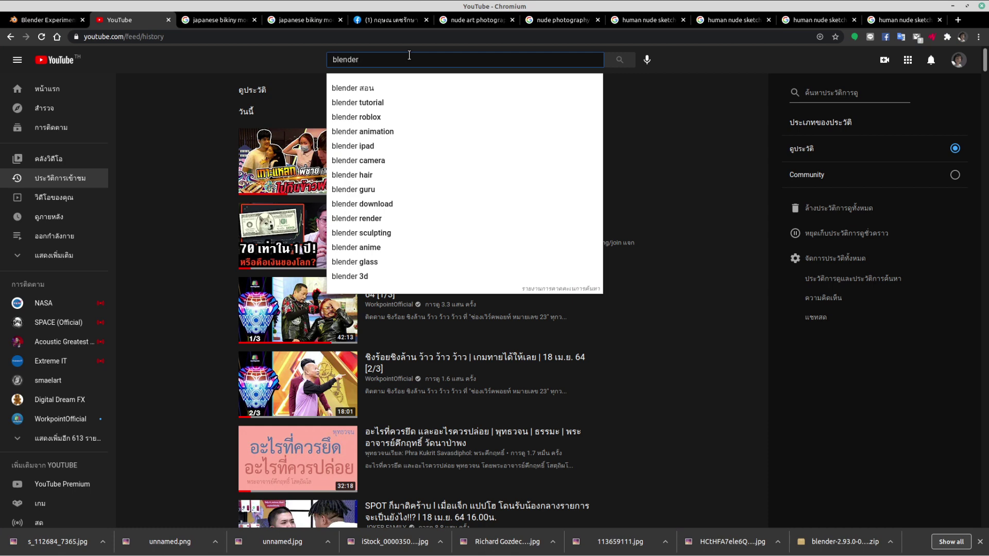
text( human sculpt)
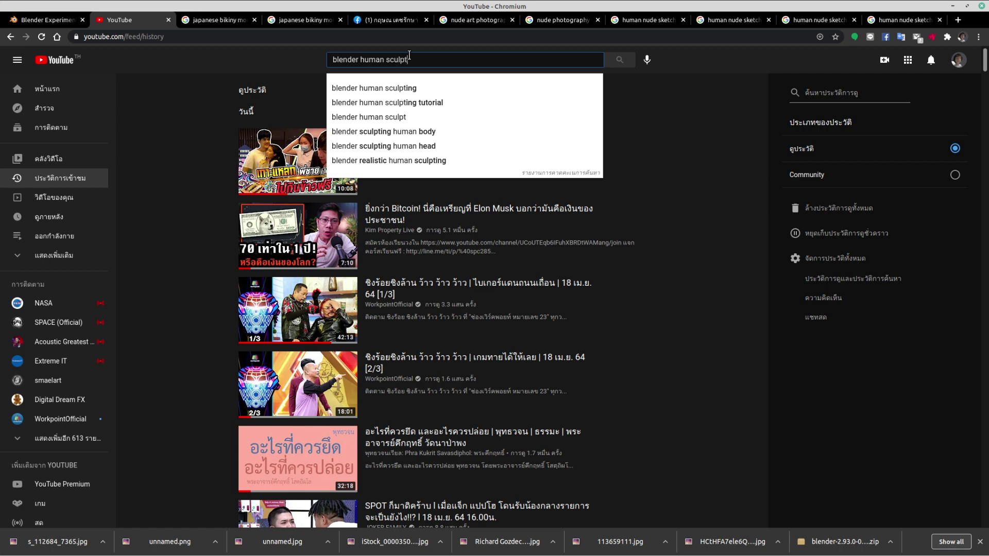
key(Return)
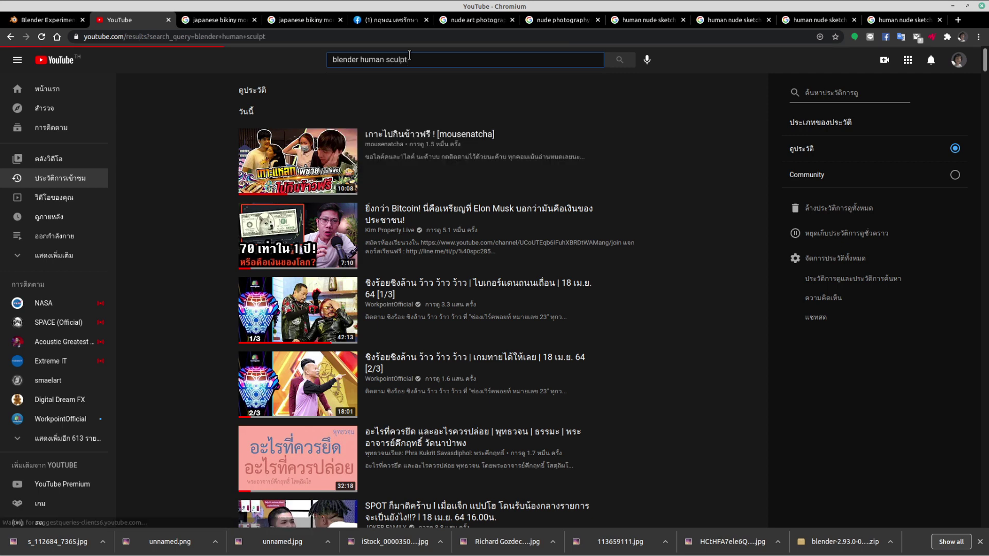
Step: Open the video "How to Sculpt Torso in Blender in 30 Min" from the results in a new tab and view it
scroll(408, 193, down, 3)
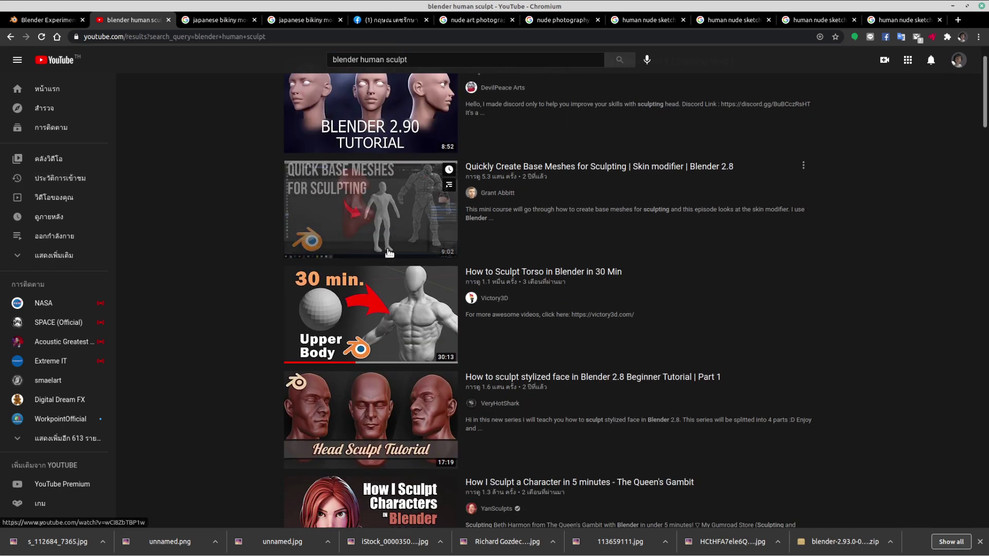
middle_click(394, 265)
scroll(400, 242, down, 1)
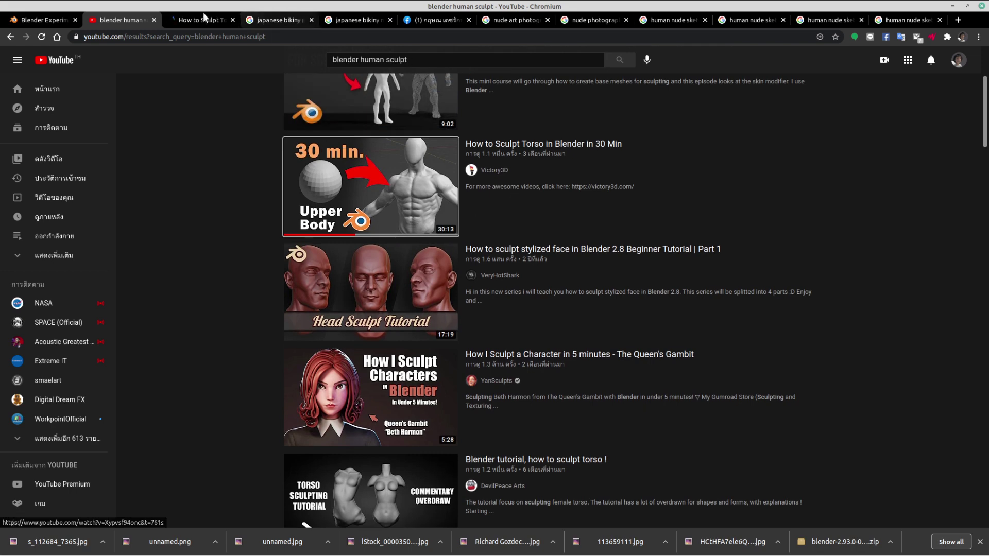
click(193, 15)
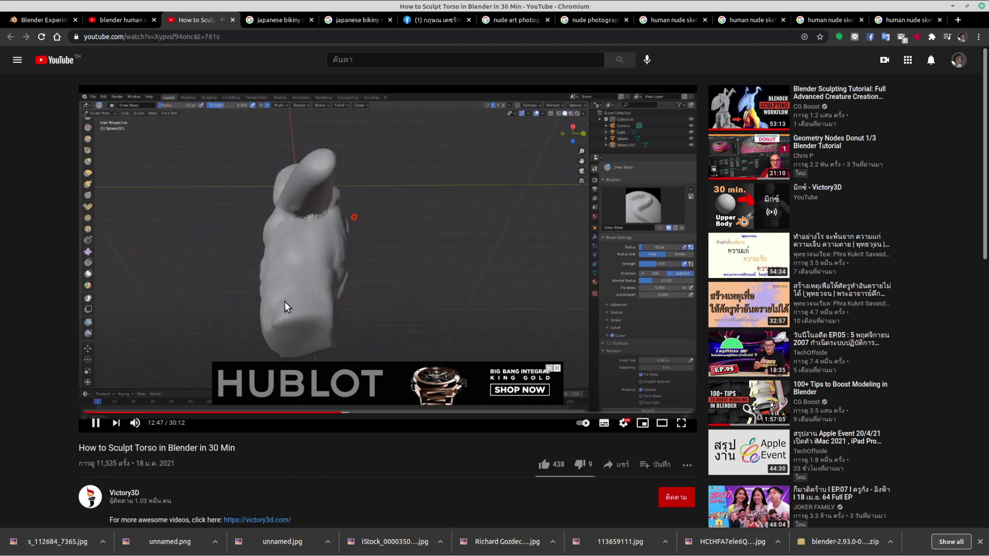
Step: Skip through the torso sculpting video to about 25:00 and pause it there
click(407, 413)
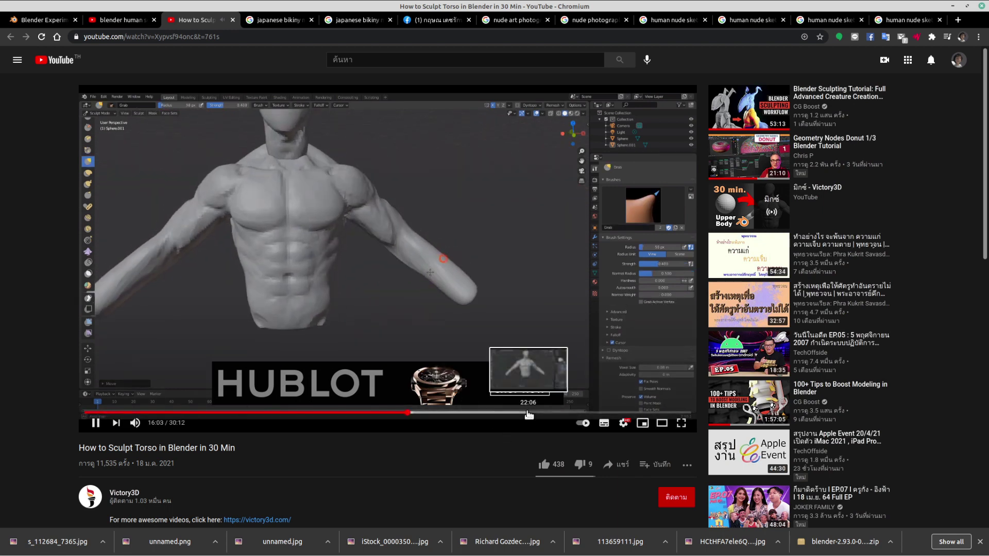
click(529, 413)
click(586, 413)
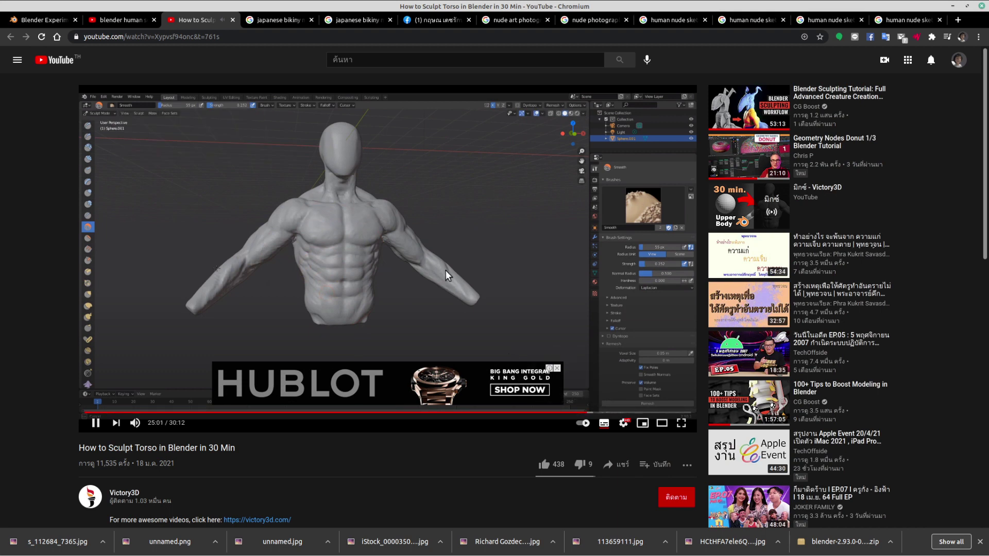
click(445, 235)
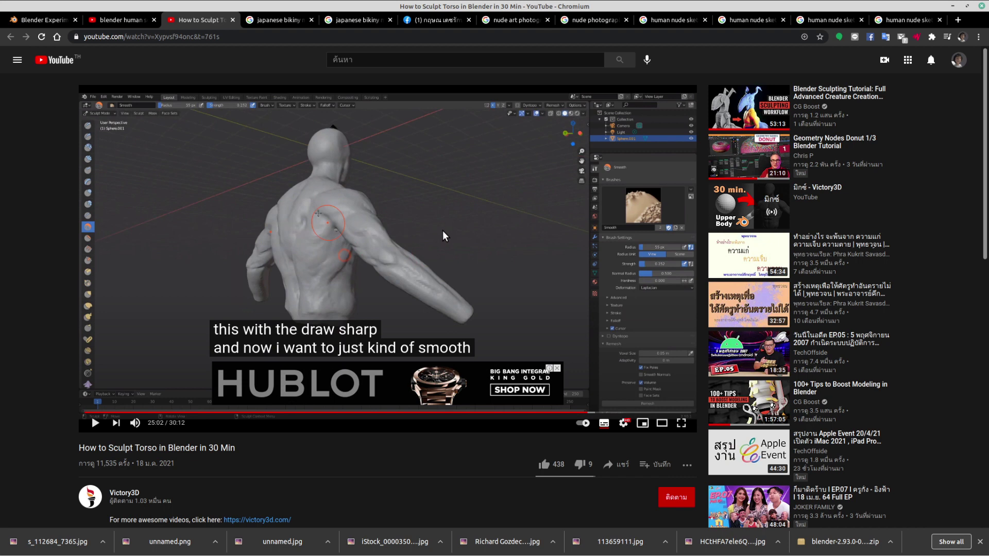
Step: Switch to Blender and examine the whole muscular body model from the front
key(ctrl+alt+Left)
key(ctrl+alt+Left)
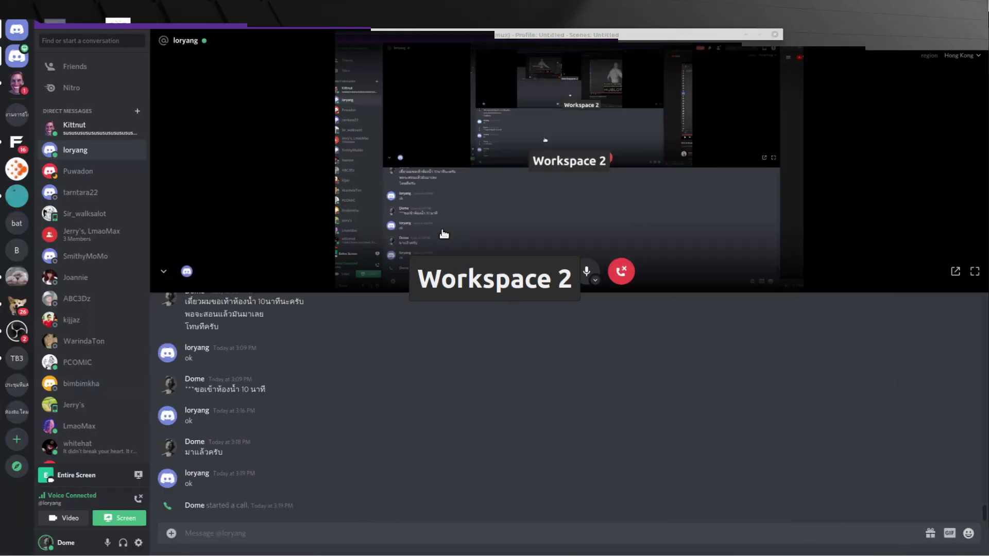
key(ctrl+alt+Right)
key(ctrl+alt+Right)
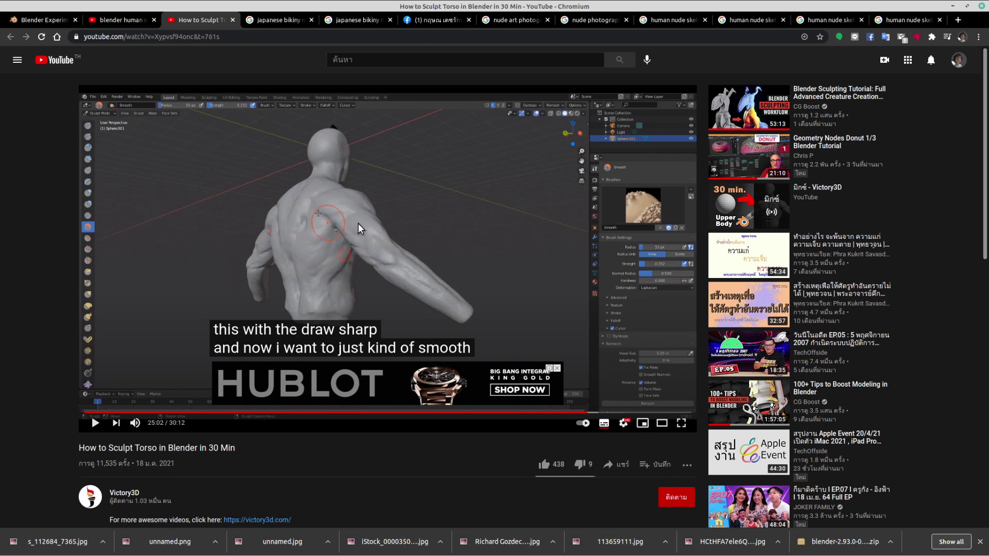
key(ctrl+alt+Left)
key(ctrl+alt+Left)
scroll(549, 307, down, 3)
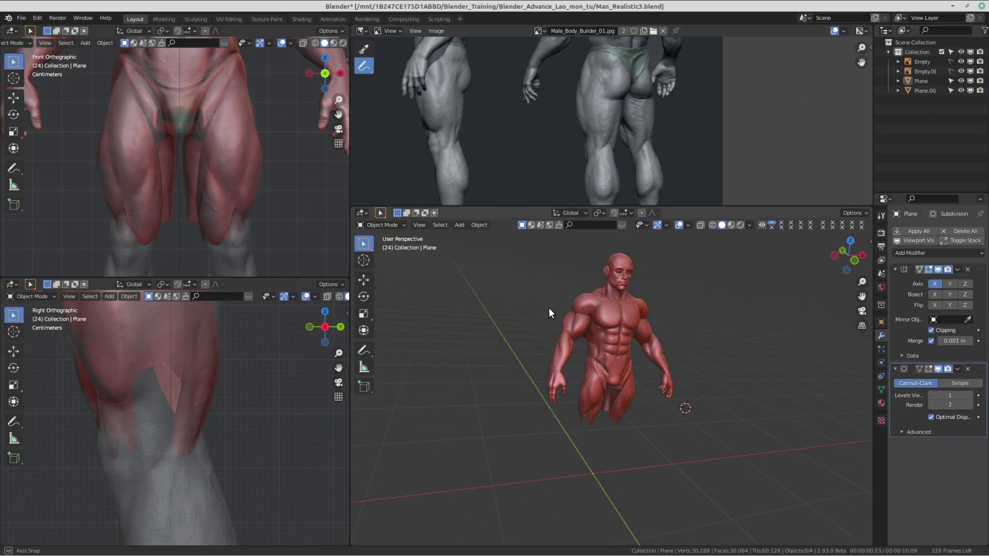
middle_drag(616, 432, 587, 384)
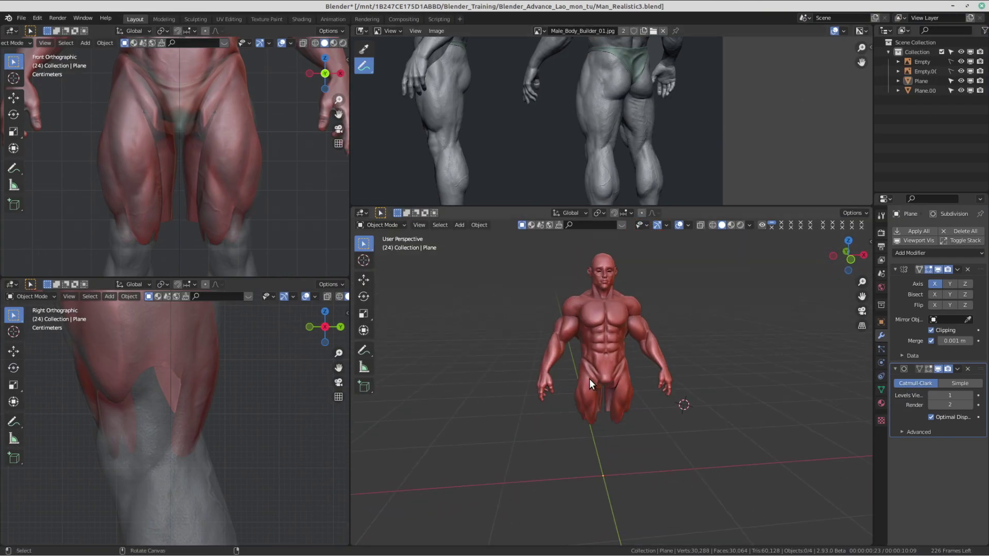
Step: Switch to the browser and search YouTube for "blender re-topo" from the earlier results page
key(ctrl+alt+Right)
key(ctrl+alt+Right)
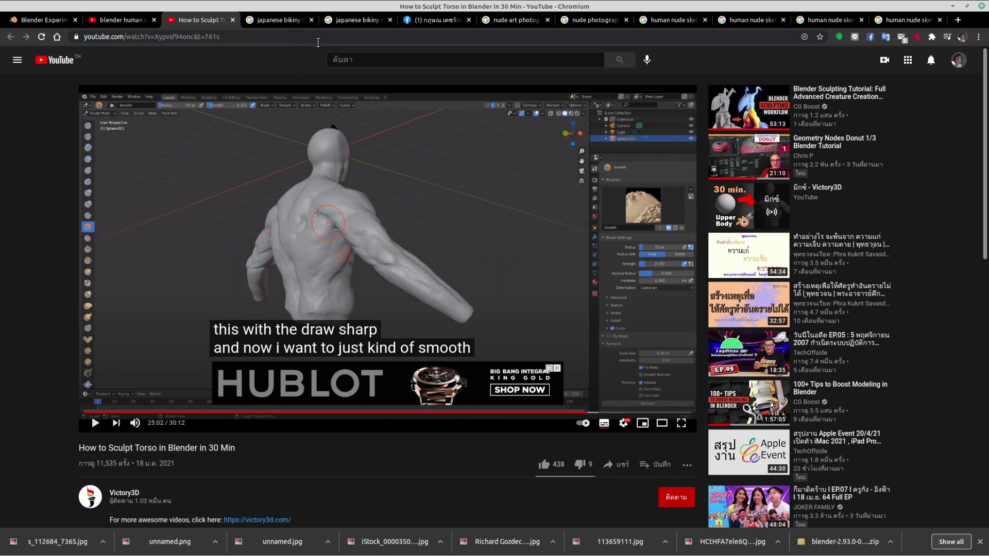
click(135, 20)
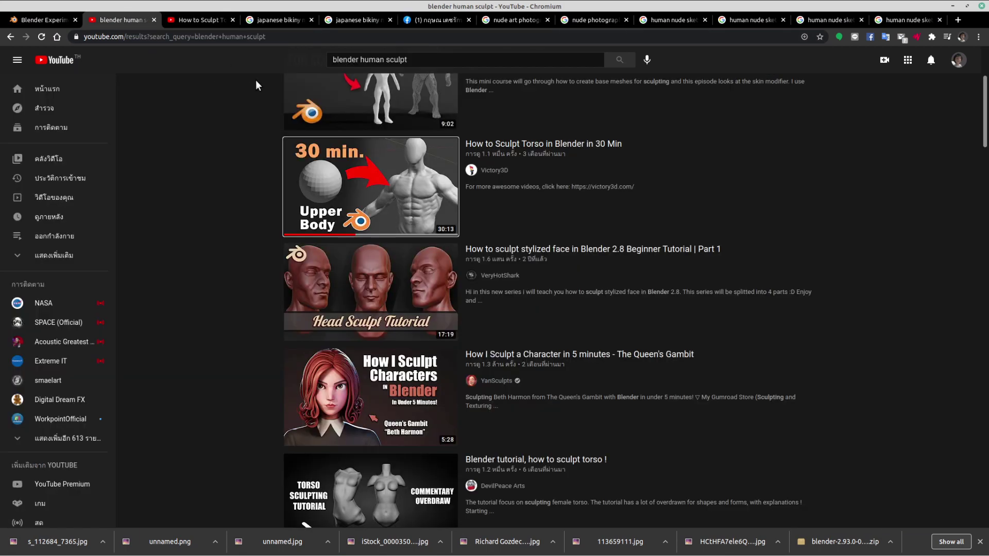
triple_click(435, 61)
text(blender )
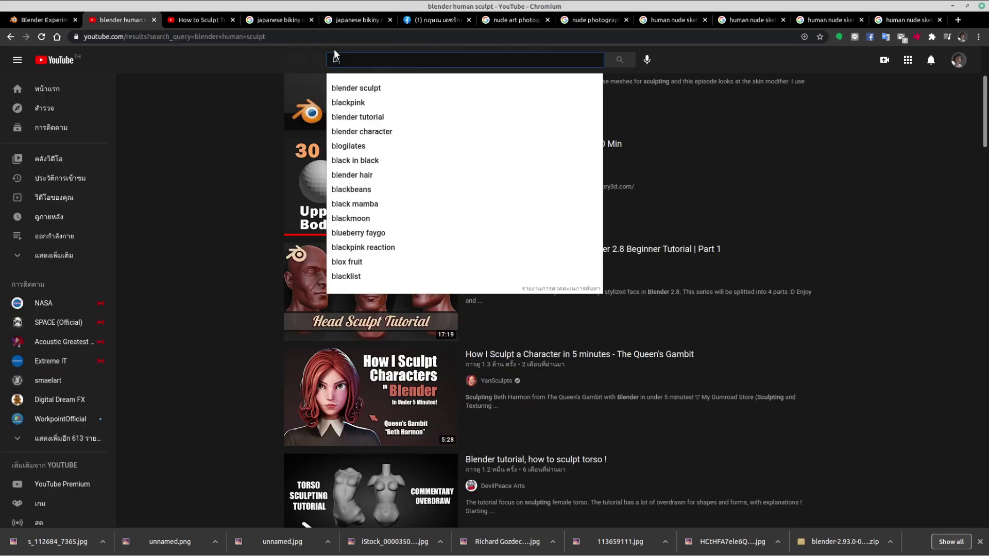
text(r)
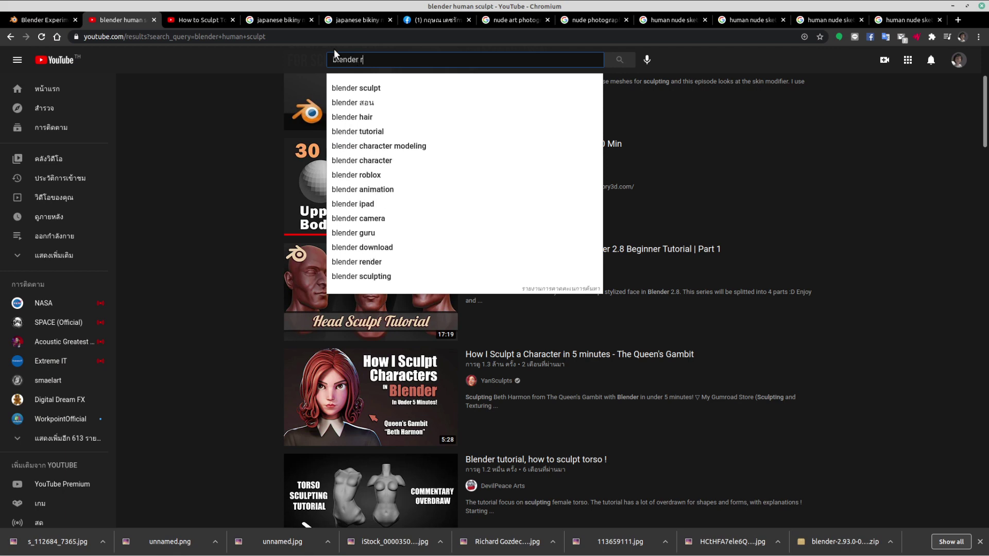
text(e-topo)
key(Return)
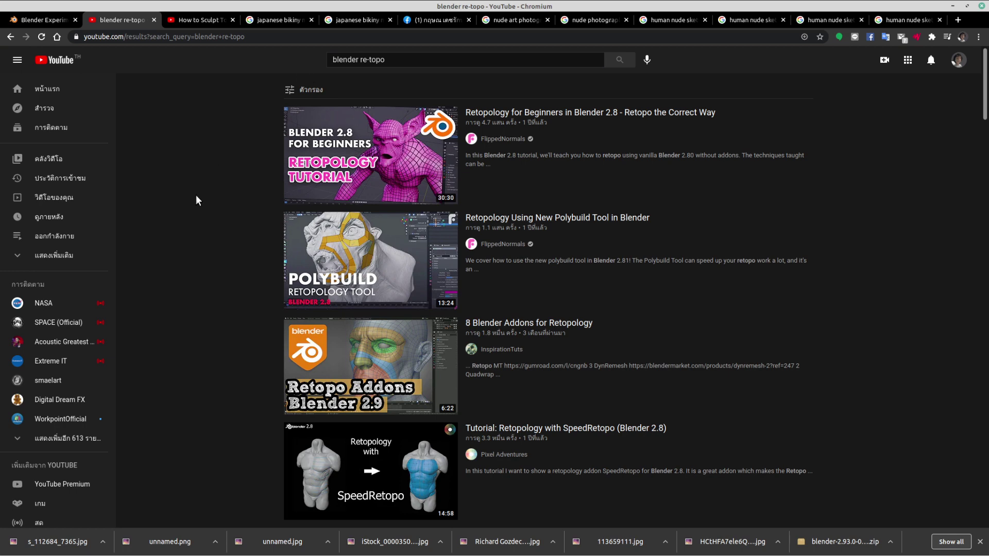
Step: Open the video "Retopology Using New Polybuild Tool in Blender" separately and skip ahead into its demonstration
middle_click(371, 260)
click(238, 24)
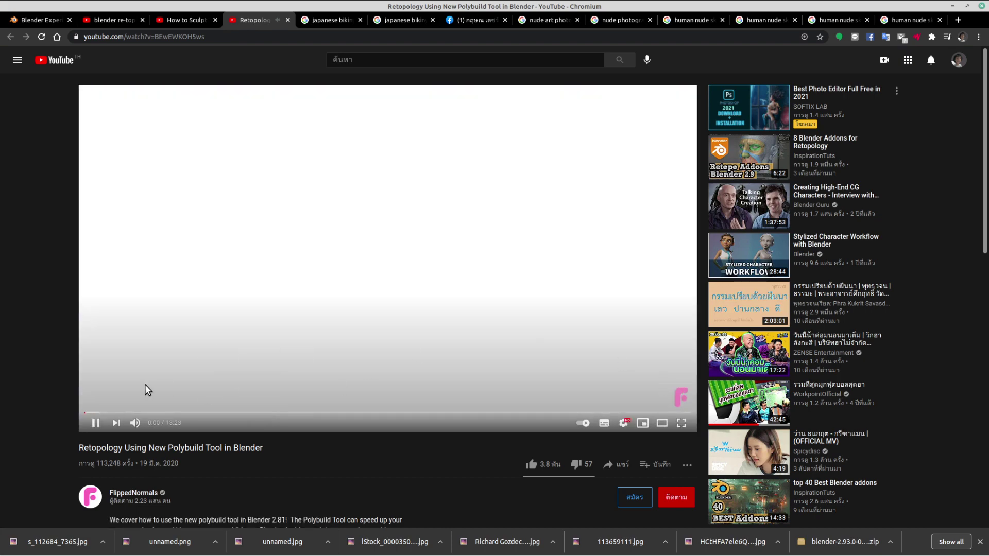
click(206, 413)
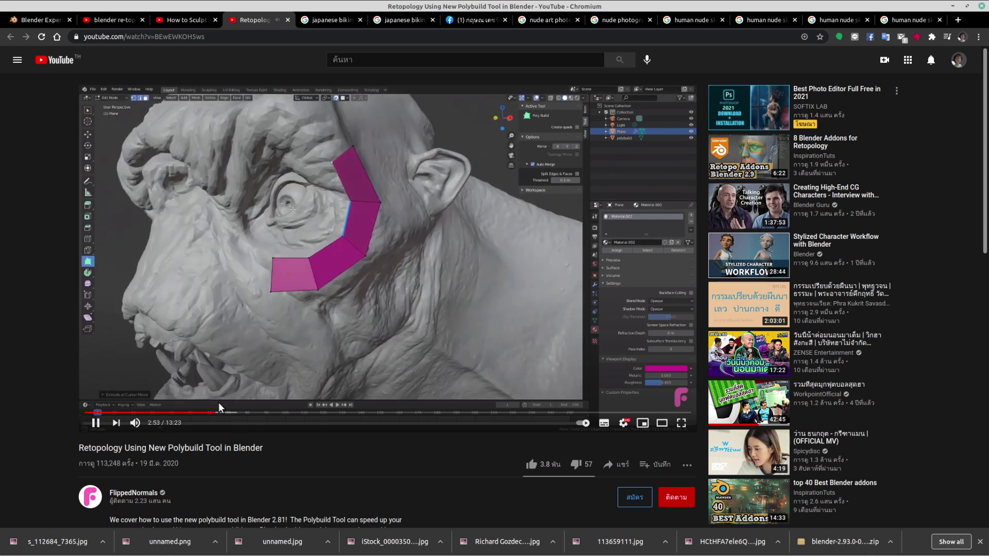
Step: Set the retopology video's playback speed to 2 and mute its sound
click(627, 424)
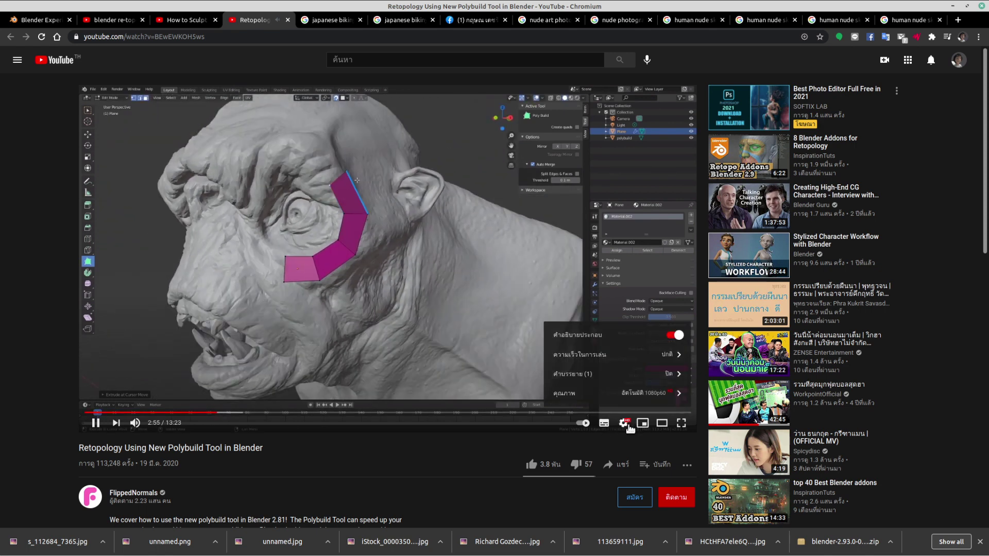
click(613, 354)
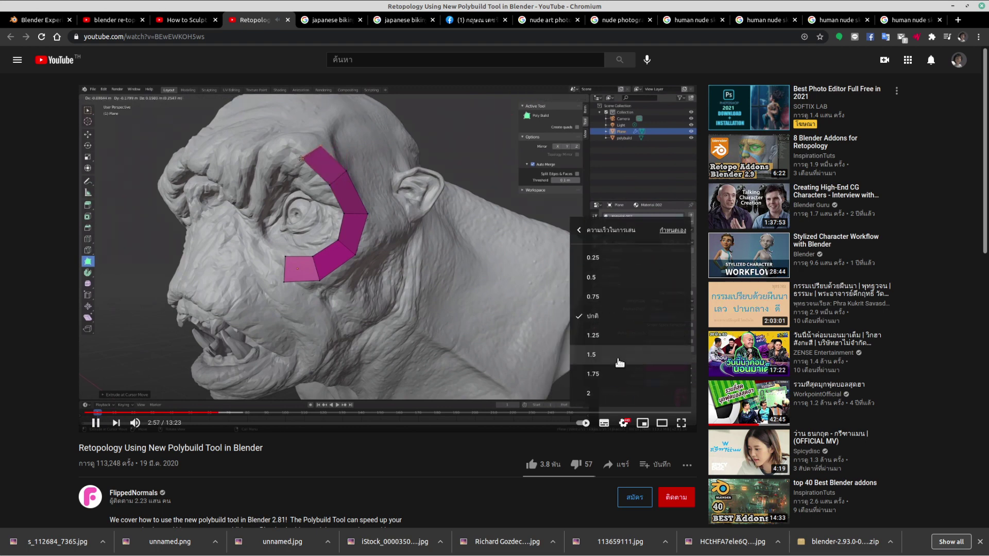
click(612, 393)
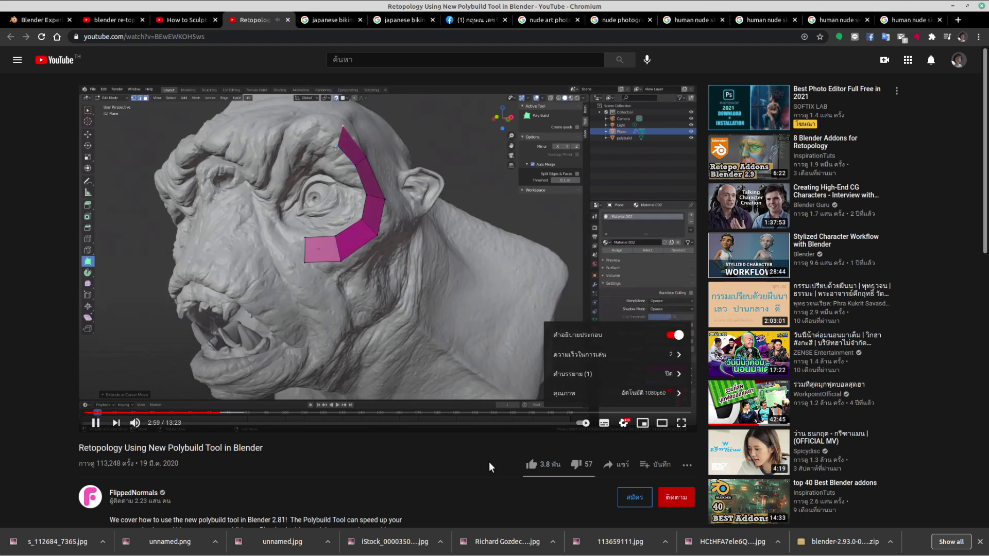
click(52, 250)
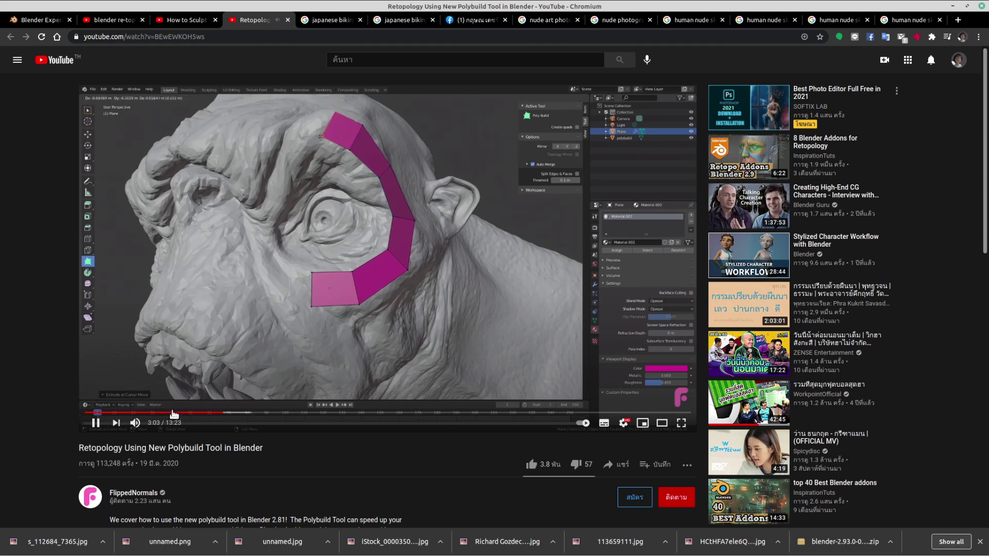
click(136, 423)
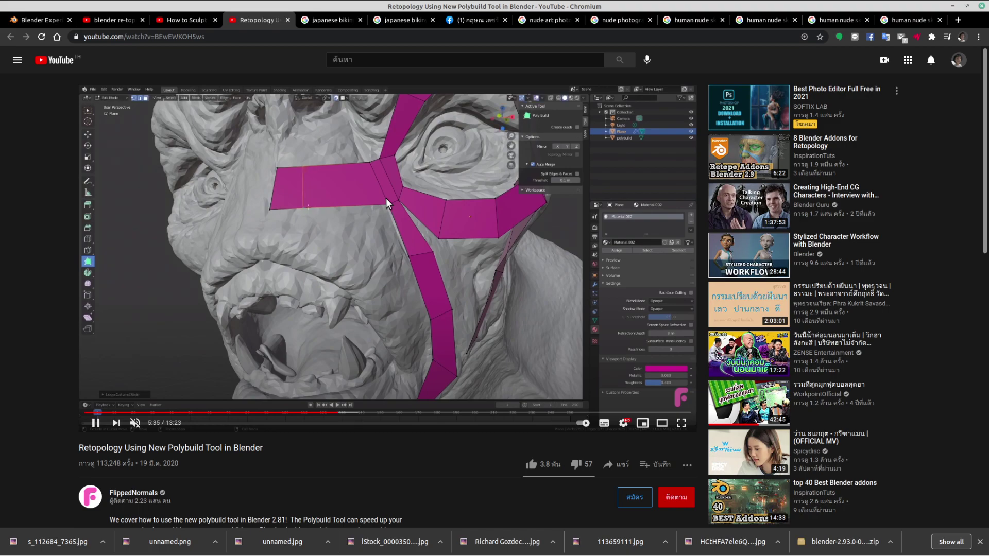
Step: Switch to Blender and open the body mesh in Edit Mode, seen from behind
key(ctrl+alt+Left)
key(ctrl+alt+Left)
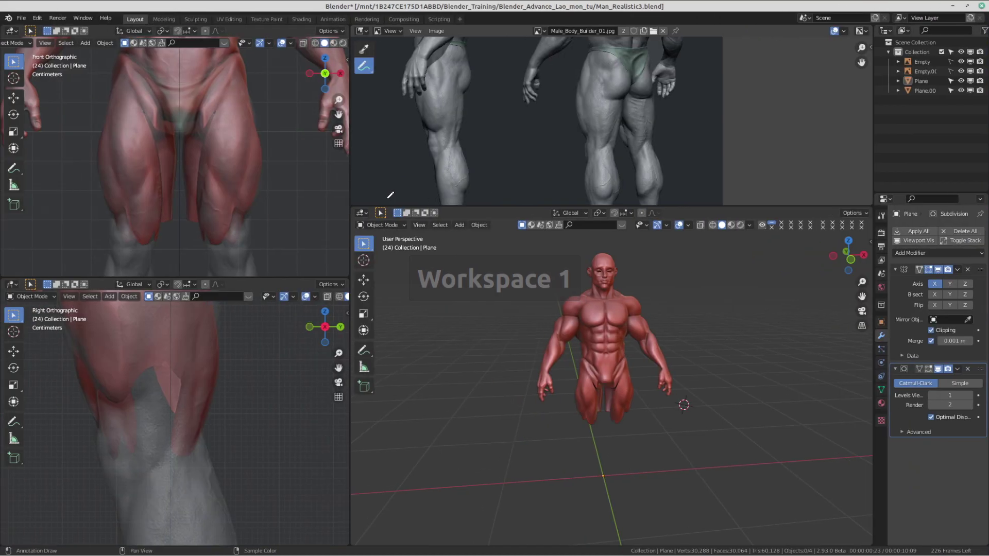
scroll(712, 376, down, 1)
middle_drag(712, 376, 597, 366)
click(623, 345)
click(597, 365)
key(Tab)
scroll(664, 411, up, 3)
middle_drag(664, 407, 500, 436)
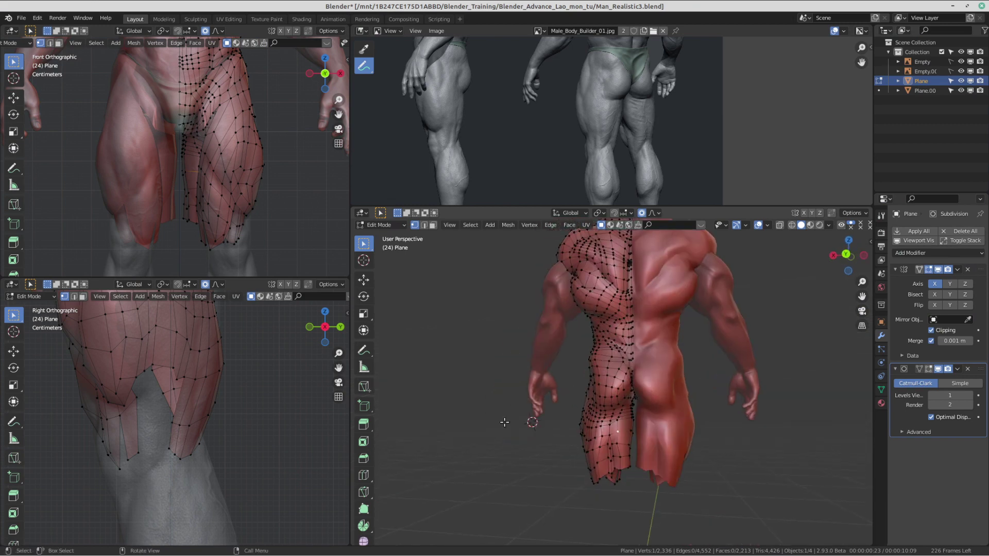
Step: Switch to the browser and skip the retopology video ahead to about 6:30
key(ctrl+alt+Right)
key(ctrl+alt+Right)
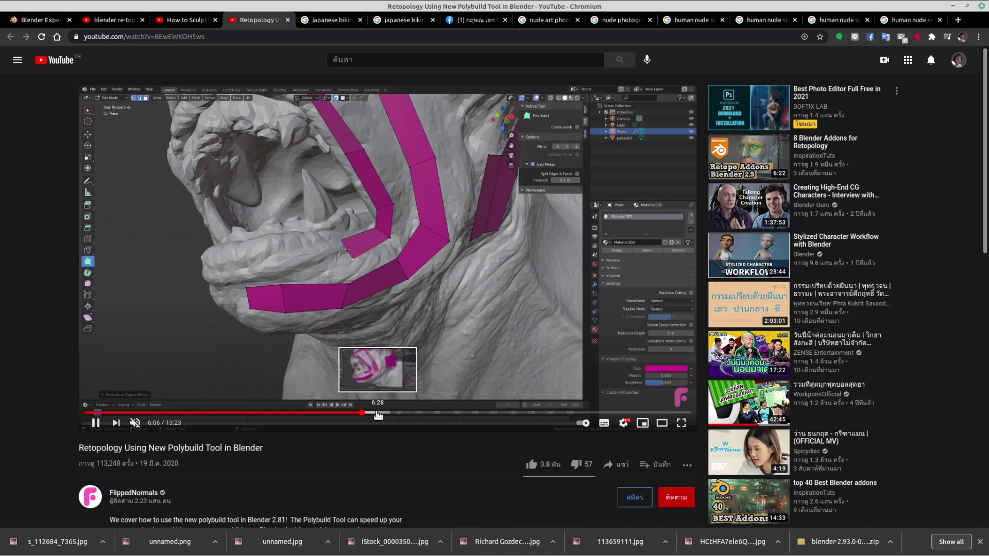
click(383, 413)
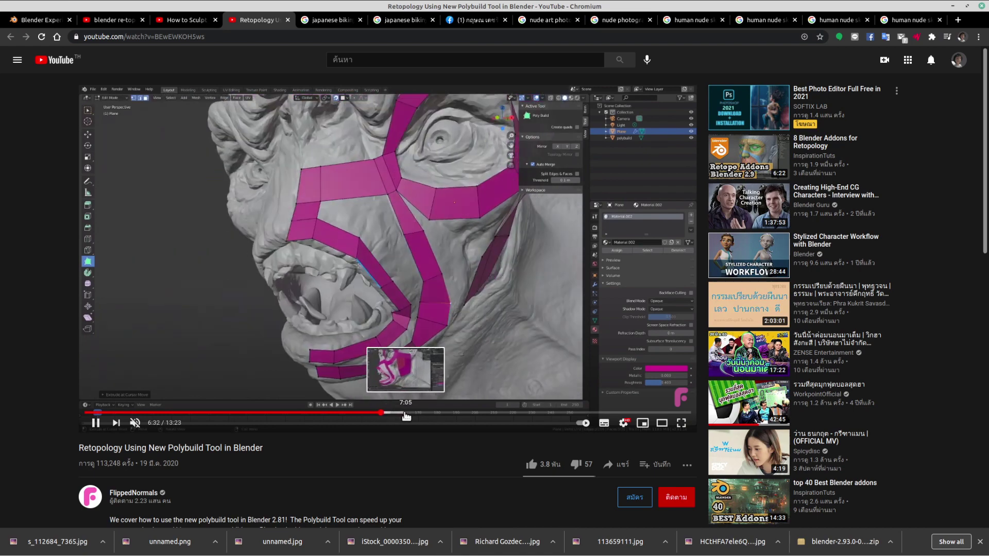
key(ctrl+alt+Left)
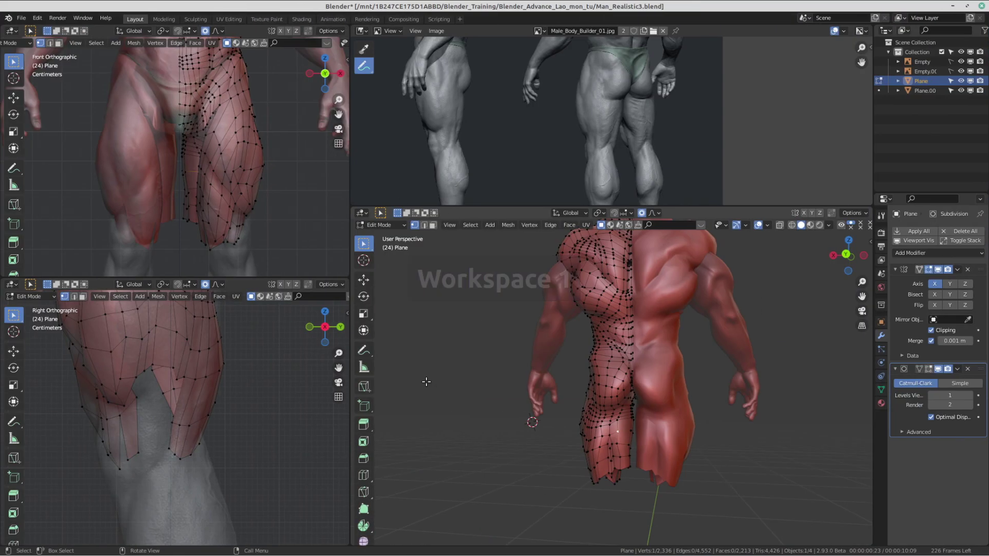
key(ctrl+alt+Right)
key(ctrl+alt+Right)
key(ctrl+alt+Right)
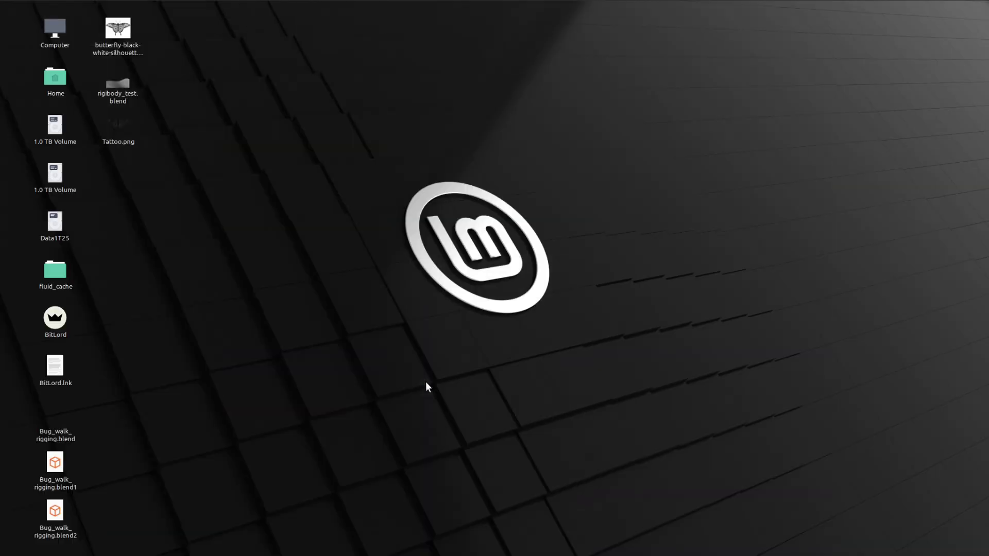
key(ctrl+alt+Left)
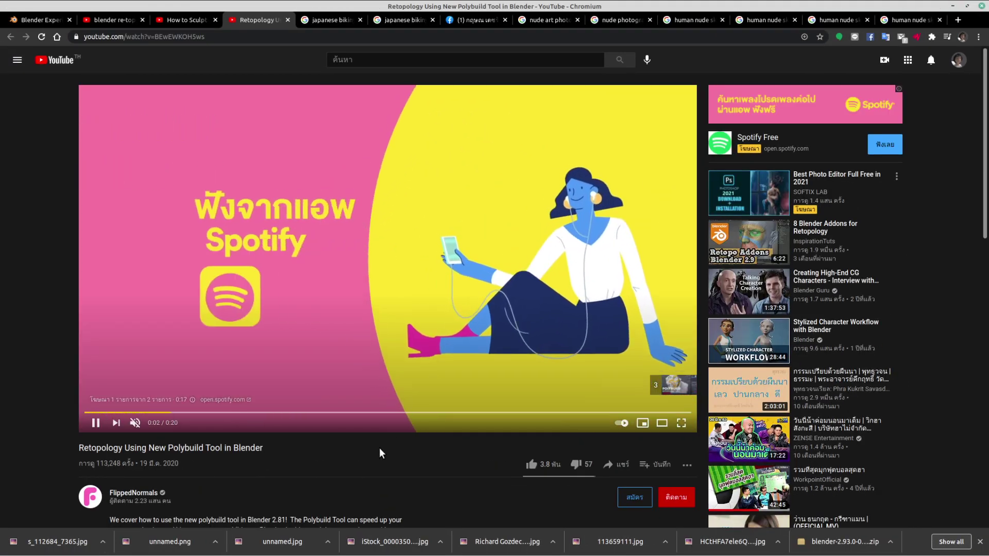
Step: Switch to Blender and reposition the selected vertex on the back of the upper thigh with proportional editing
key(ctrl+alt+Left)
key(ctrl+alt+Left)
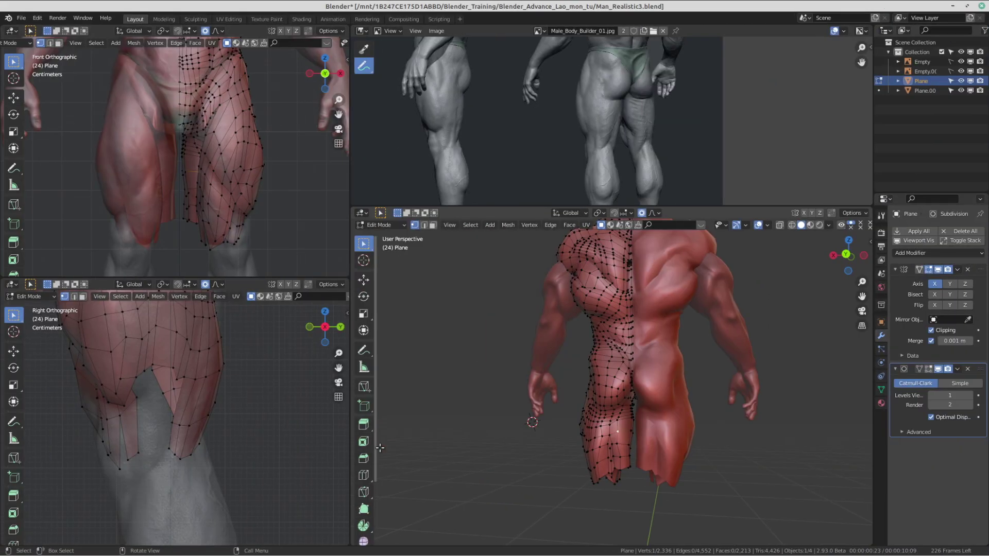
middle_drag(488, 446, 631, 357)
scroll(652, 383, up, 3)
shift+middle_drag(637, 315, 593, 382)
key(g)
click(663, 337)
middle_drag(605, 372, 644, 376)
scroll(637, 376, up, 2)
scroll(662, 380, up, 2)
key(g)
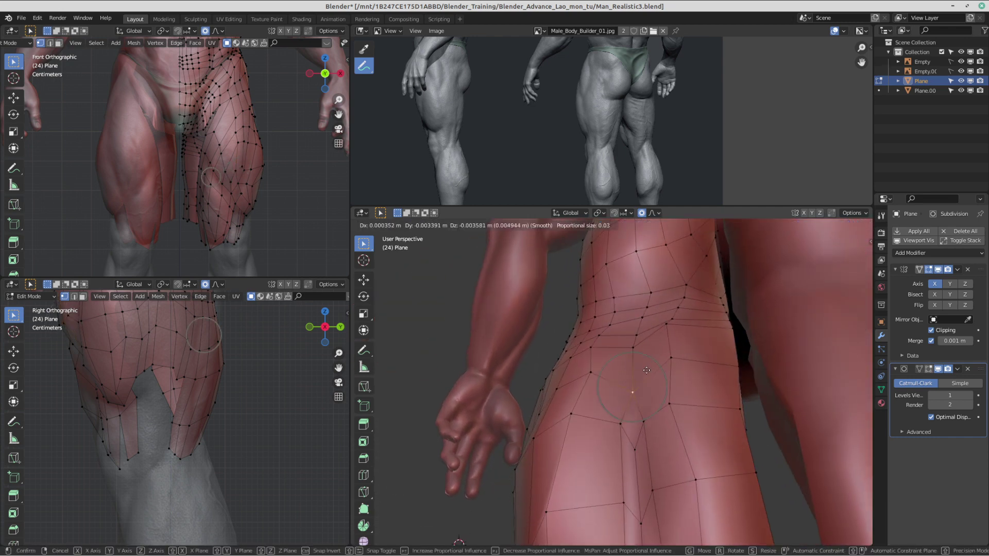
click(635, 365)
Step: Select a neighbouring vertex at the top of the rear thigh and nudge it toward the fold below the buttock
click(598, 347)
middle_drag(599, 348, 628, 332)
key(g)
click(623, 319)
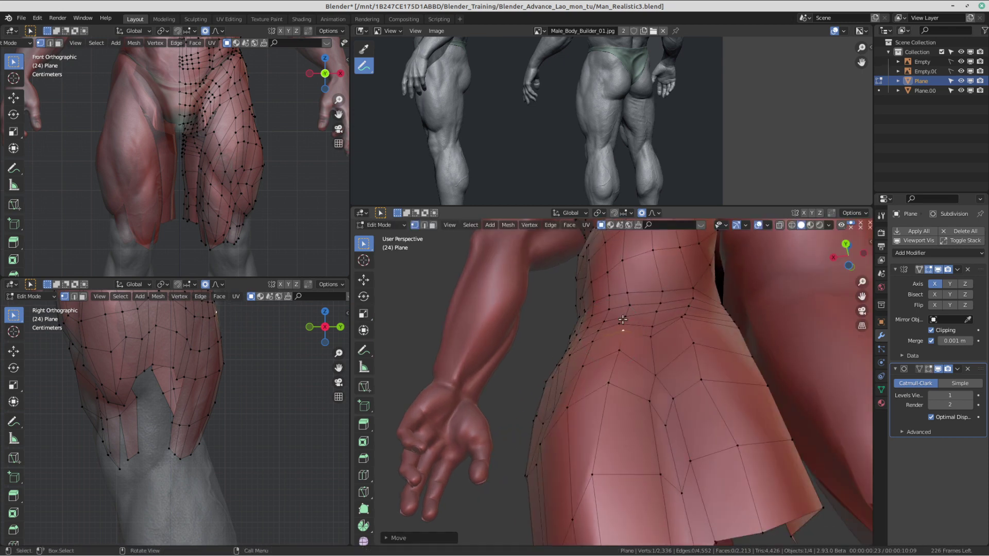
key(g)
click(622, 319)
key(g)
click(624, 321)
Step: Select several vertices around the crease below the buttock and move them to refine the fold
middle_drag(624, 322, 721, 389)
click(699, 423)
click(712, 407)
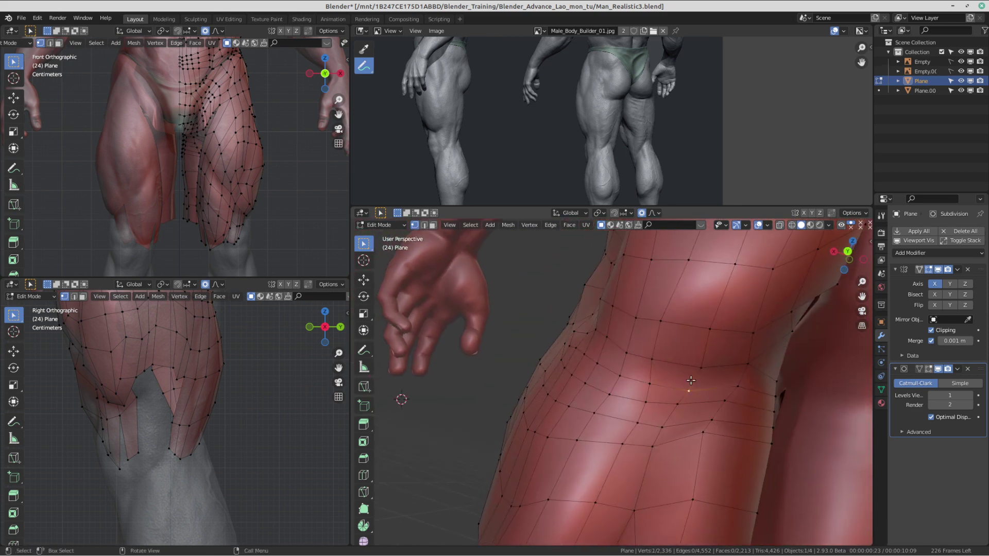
shift+click(597, 364)
middle_drag(597, 364, 654, 415)
shift+click(675, 411)
key(g)
click(721, 409)
Step: Return the body to Object Mode and save the Man_Realistic3.blend file
key(Tab)
scroll(749, 392, down, 4)
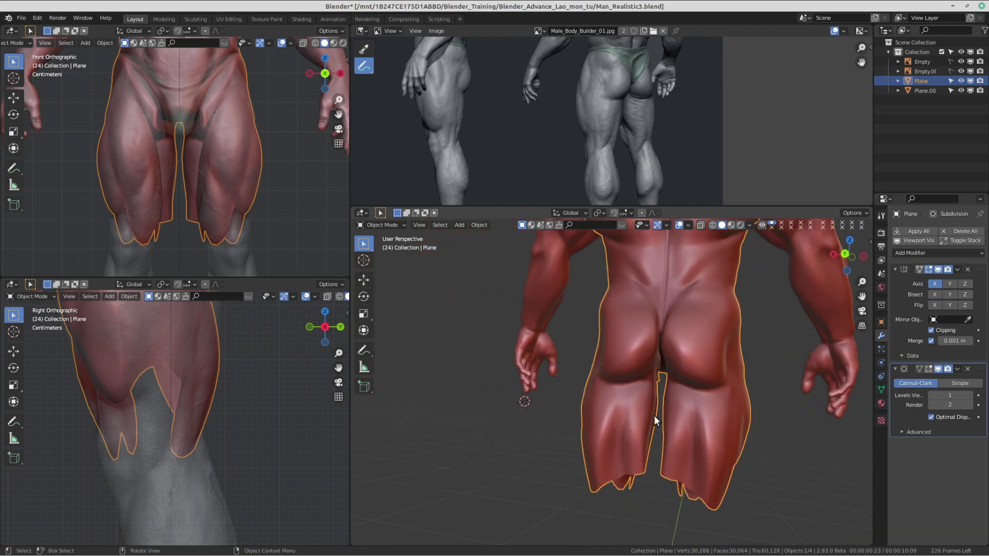
scroll(656, 414, down, 1)
key(ctrl+s)
click(630, 366)
scroll(571, 415, down, 2)
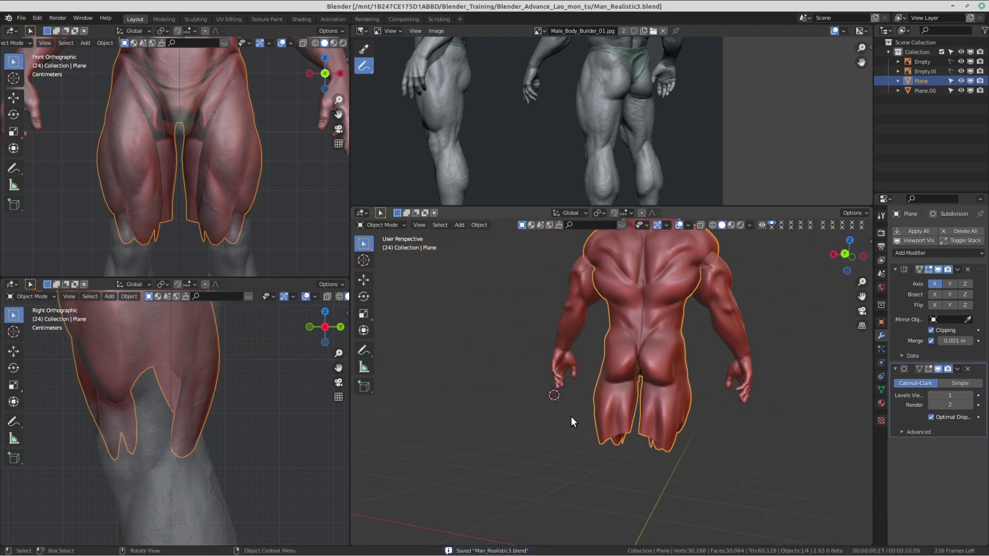
Step: Look at the body obliquely from behind and save Man_Realistic3.blend once more
middle_drag(571, 421, 740, 439)
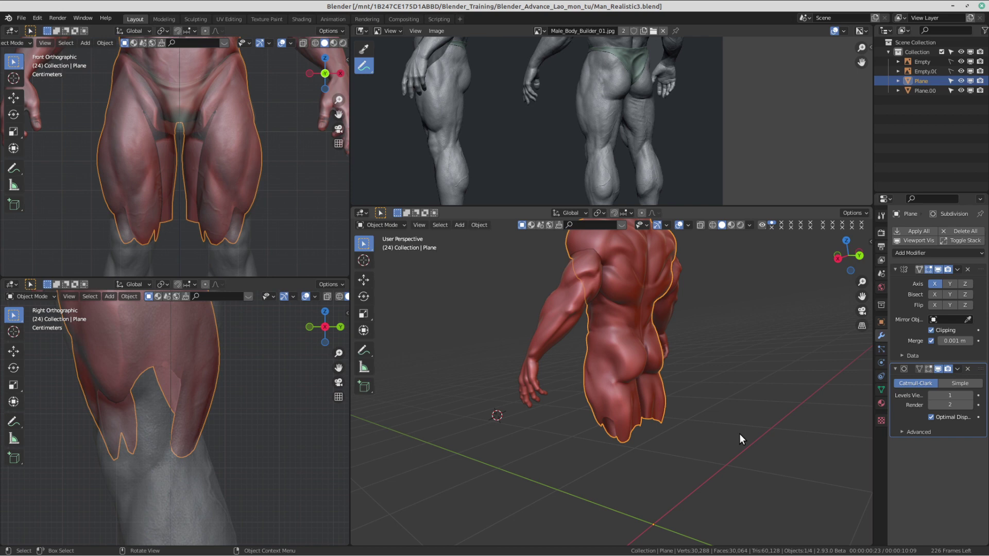
key(ctrl+s)
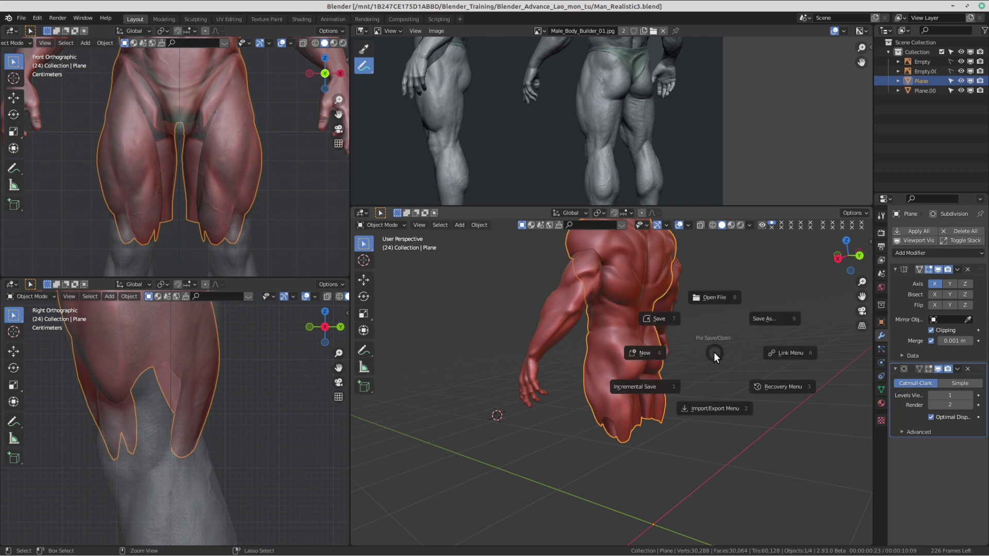
click(651, 309)
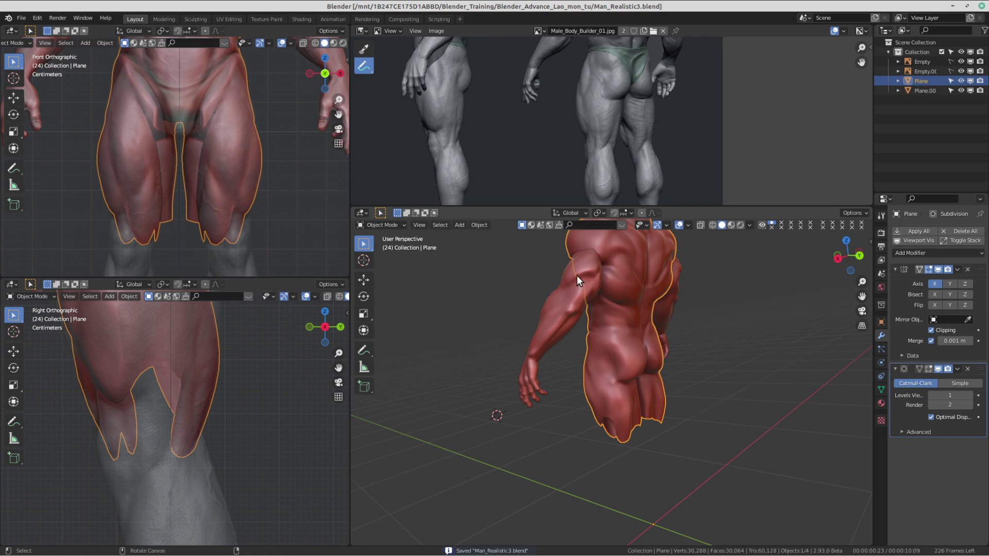
click(18, 17)
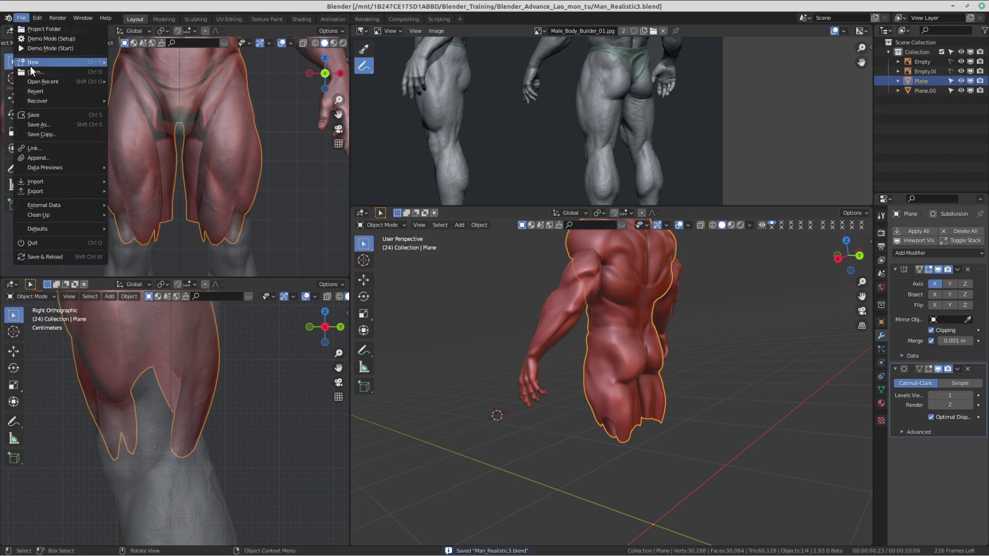
click(31, 70)
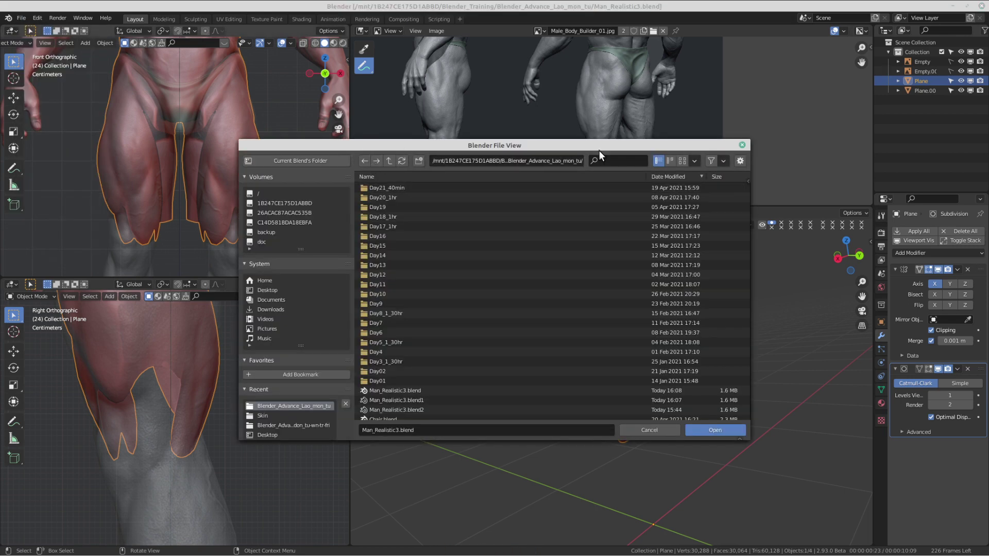
click(742, 145)
Step: Switch to a new Blender 2.92 window, dismiss the splash screen and start opening a file
mouse_move(643, 6)
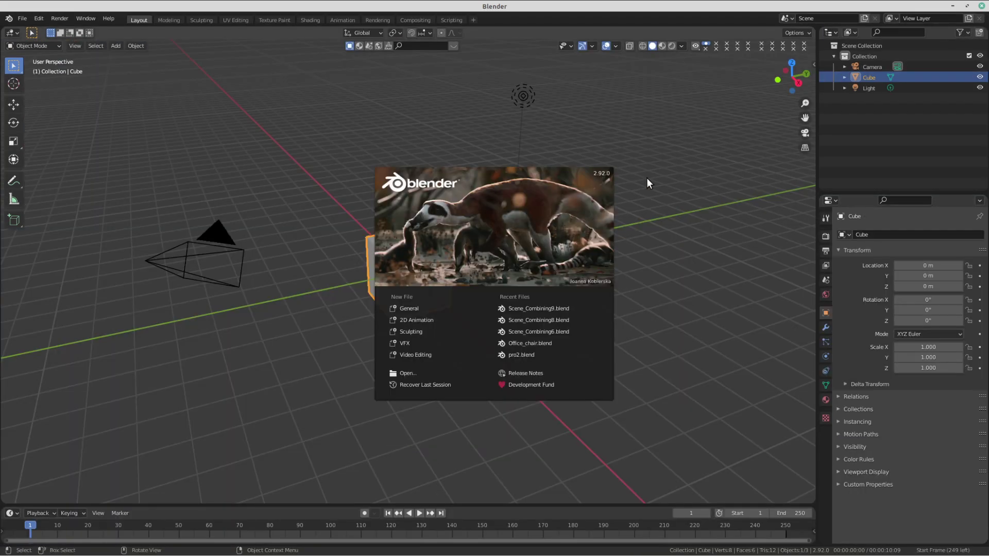
click(683, 136)
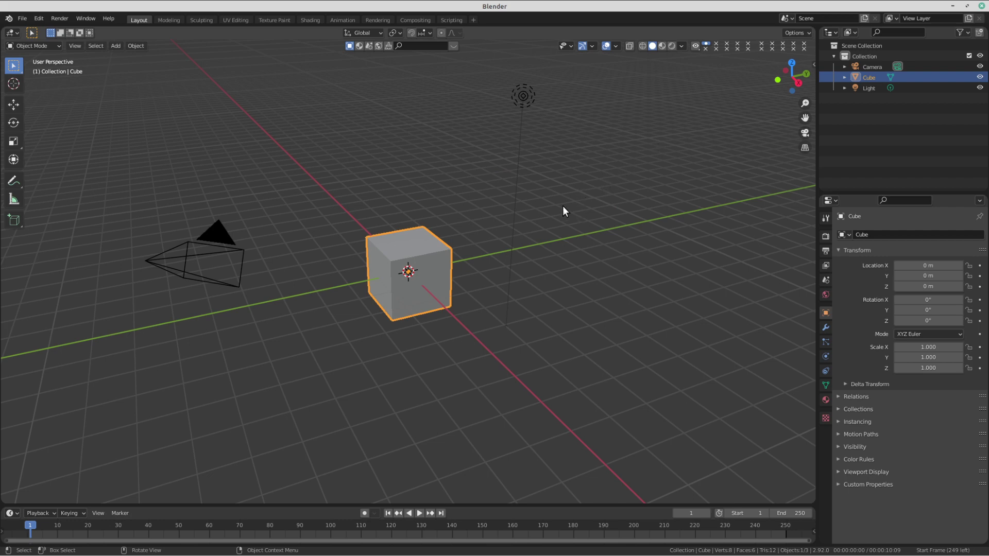
click(23, 17)
click(42, 63)
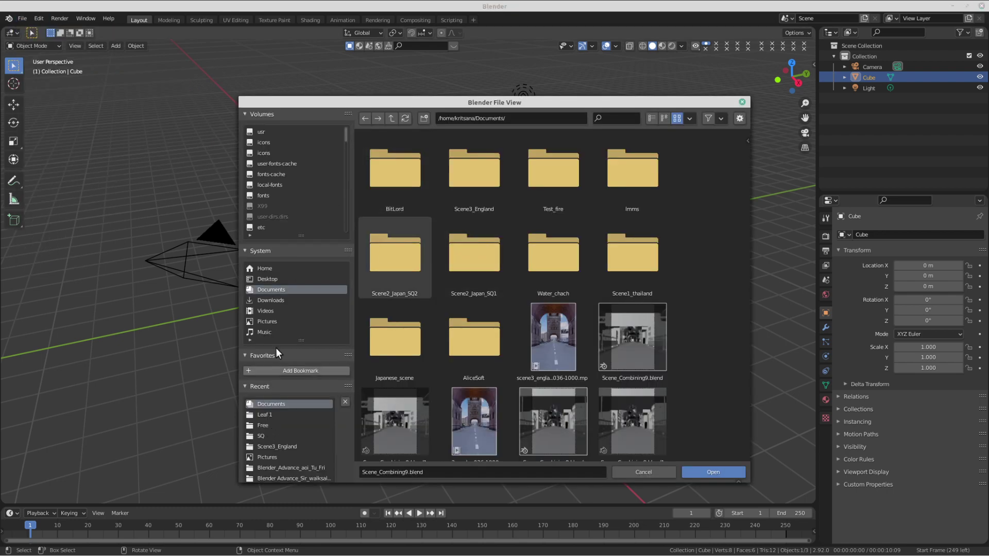
Step: Browse the mounted volumes and open the 3D Model folder on volume 1B247CE175D1ABBD
scroll(288, 206, down, 3)
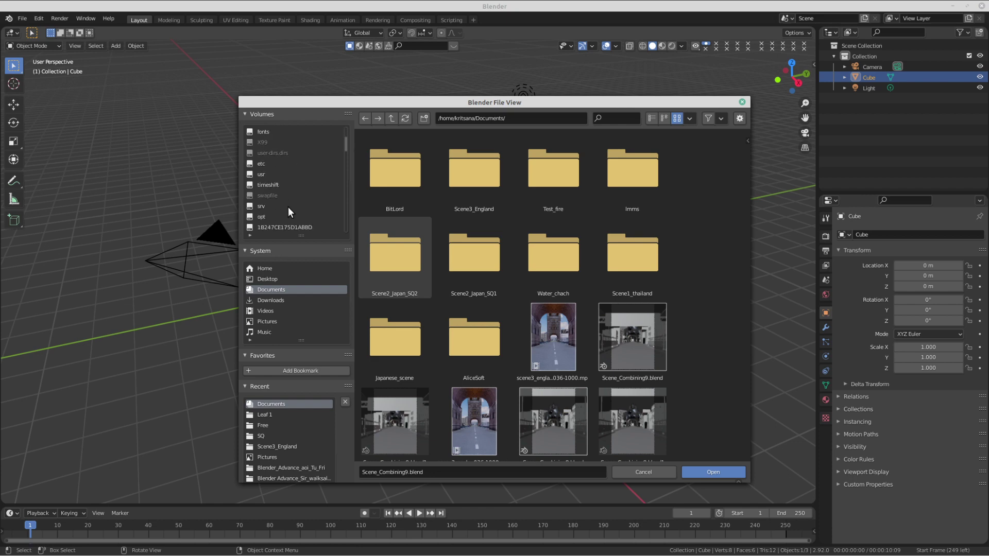
scroll(289, 207, down, 8)
scroll(289, 207, up, 2)
click(299, 174)
click(300, 185)
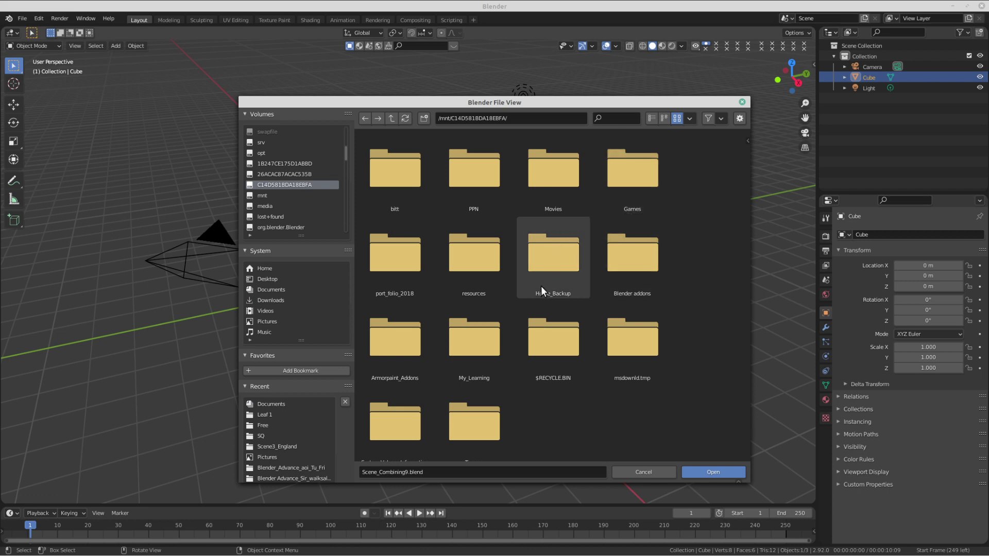
scroll(464, 391, down, 1)
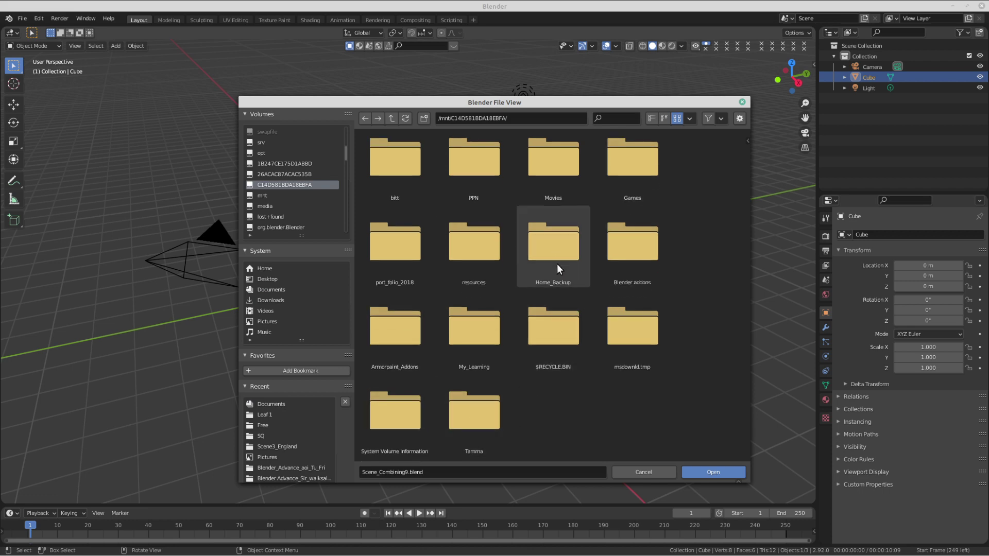
scroll(467, 236, up, 1)
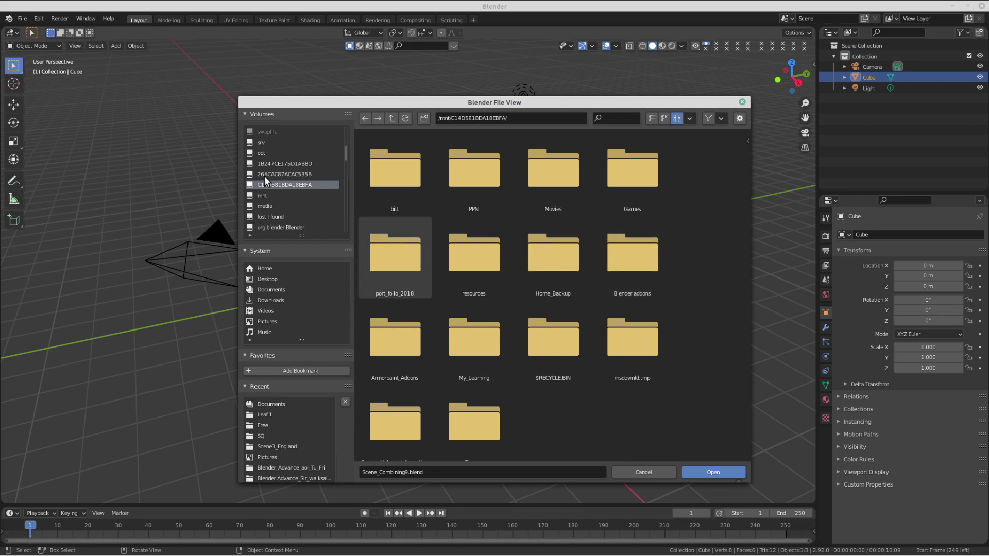
click(278, 174)
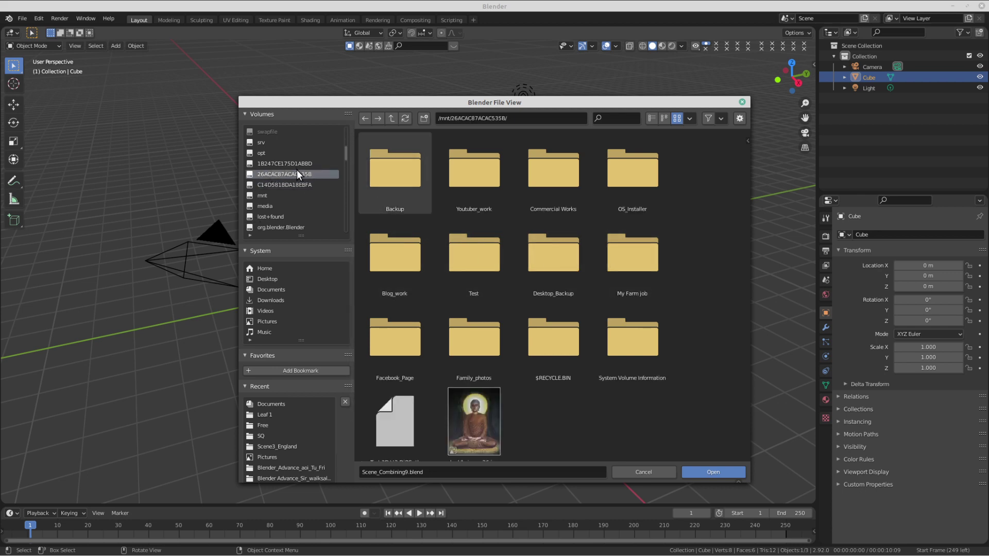
click(281, 163)
double_click(472, 197)
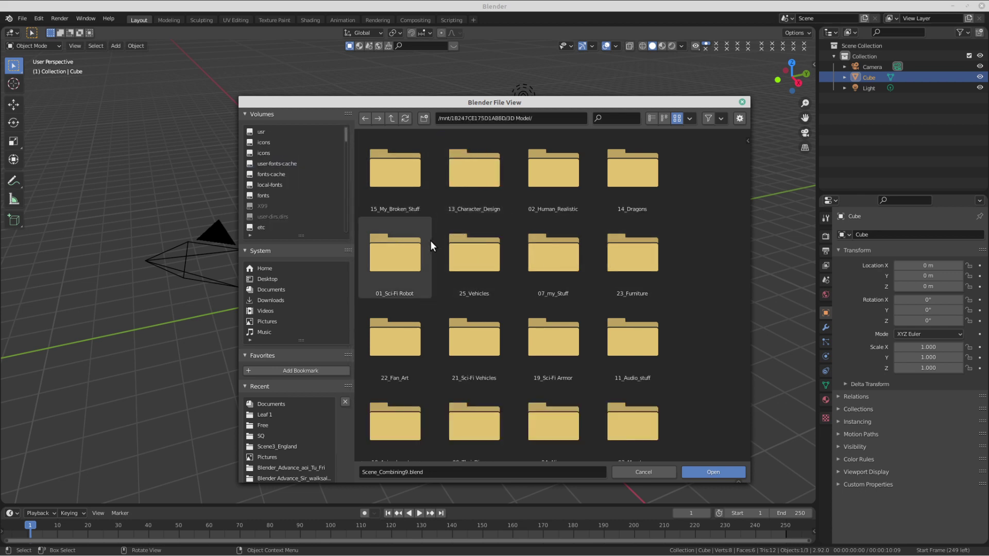
Step: Sort the folders by name and go into 02_Human_Realistic and its subfolder 04_Shadow_wizard
click(690, 118)
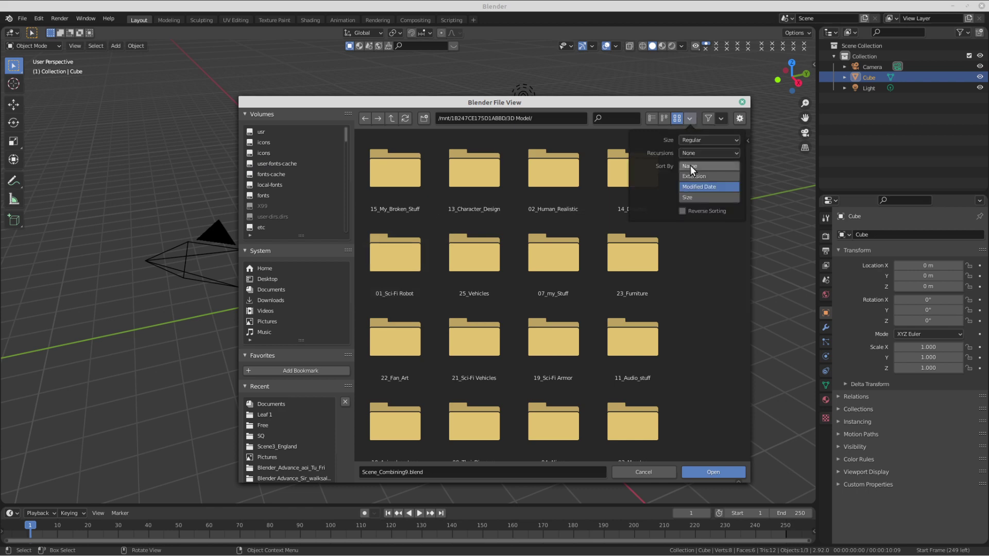
click(691, 166)
double_click(453, 183)
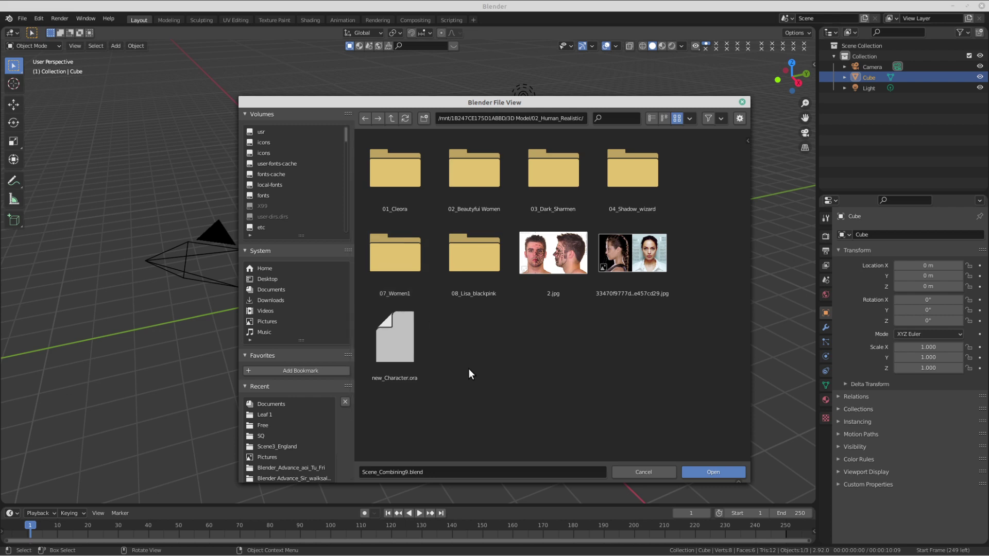
double_click(637, 182)
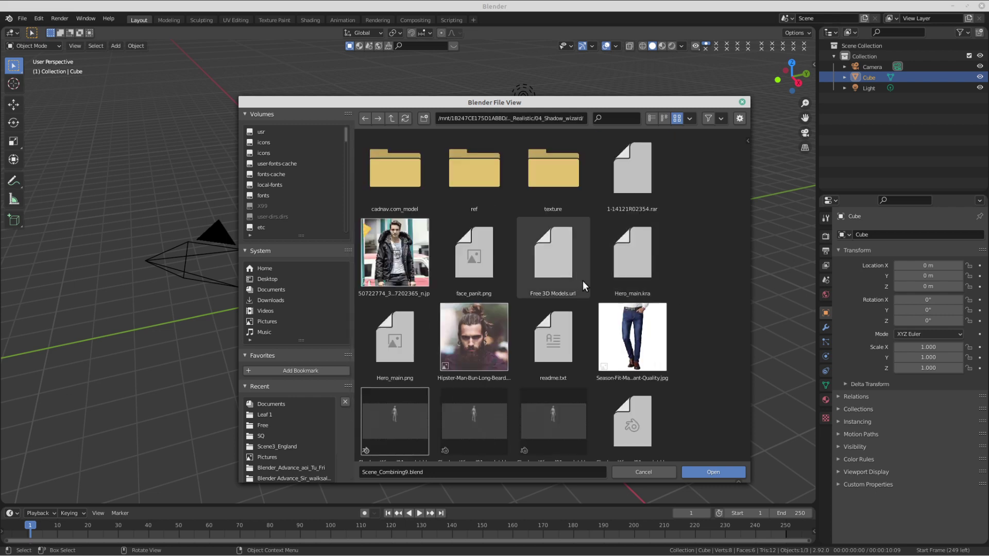
Step: Change the sort order of the Shadow_wizard files and open Shadow_Wizaed06_Texture.blend
scroll(583, 281, down, 2)
scroll(583, 278, down, 3)
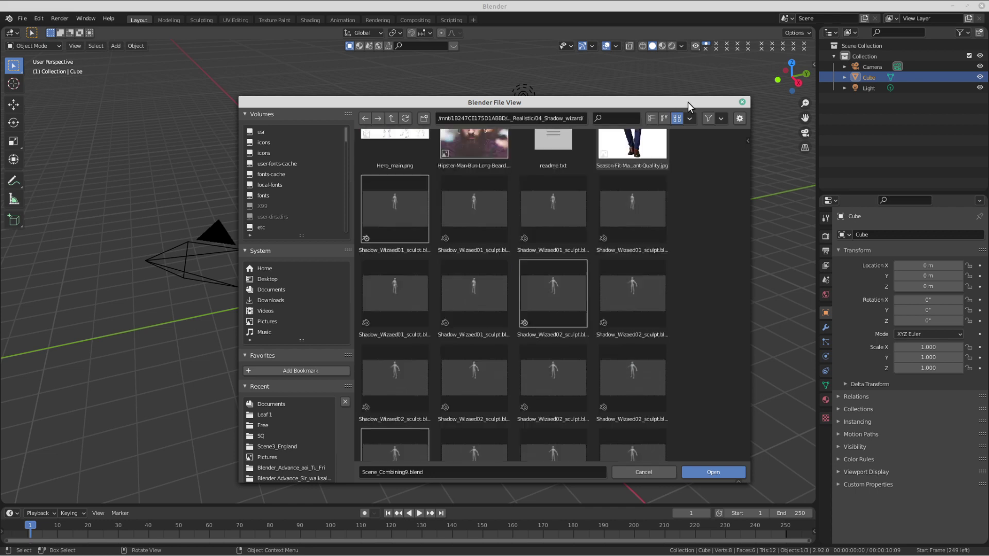
click(689, 119)
click(706, 197)
scroll(525, 344, up, 5)
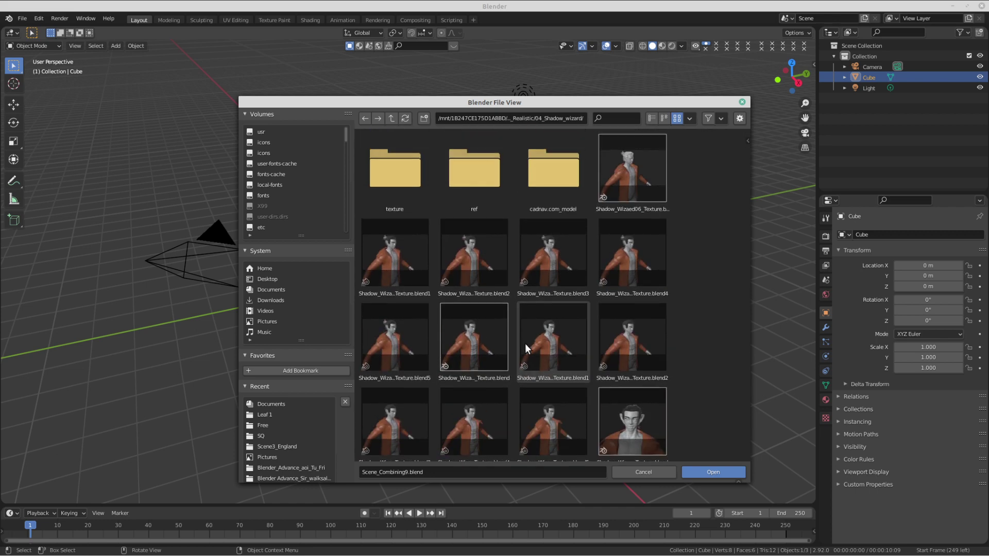
click(635, 189)
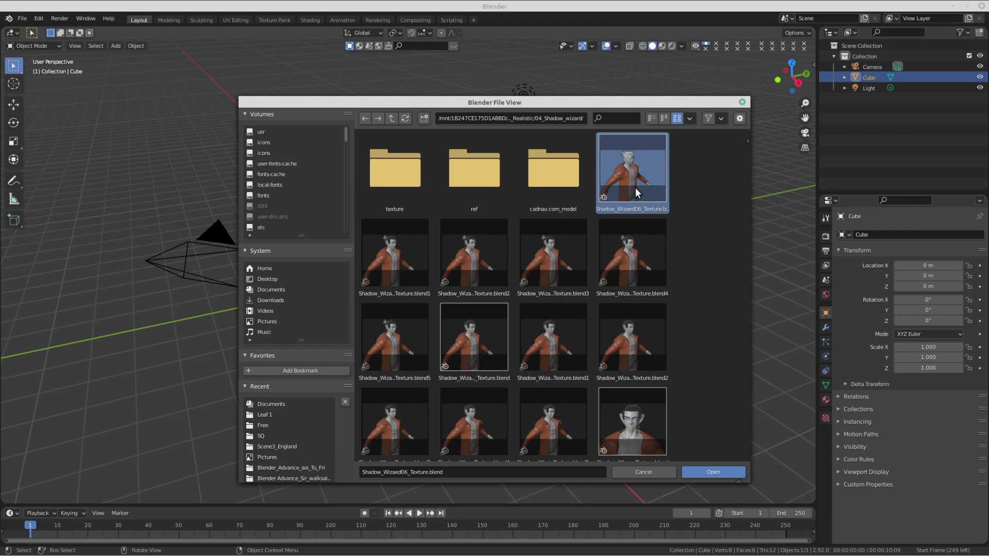
click(720, 471)
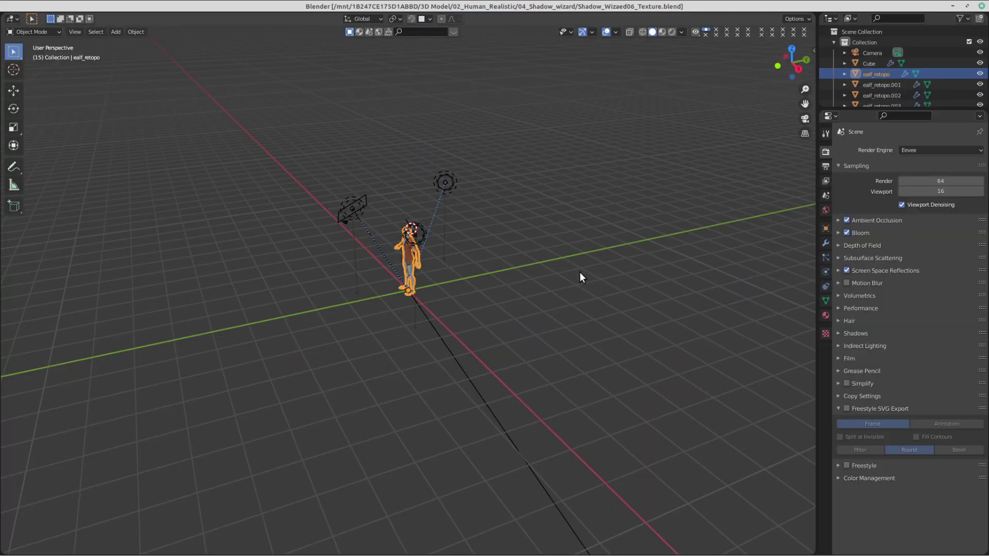
Step: Hide the elf character's orange jacket, T-shirt and trousers so that only the bare body remains
scroll(500, 281, up, 8)
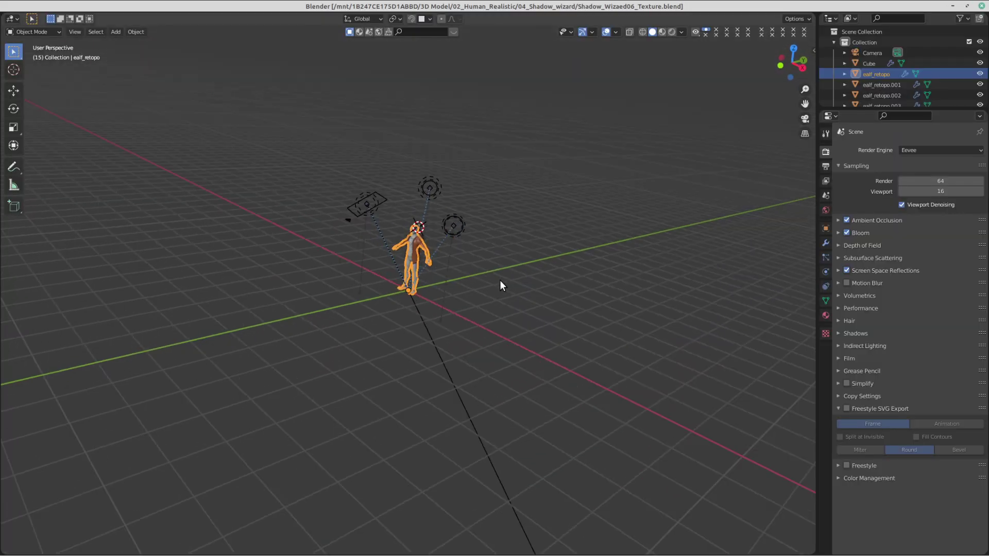
click(450, 214)
middle_drag(450, 214, 473, 252)
click(470, 252)
scroll(459, 289, up, 2)
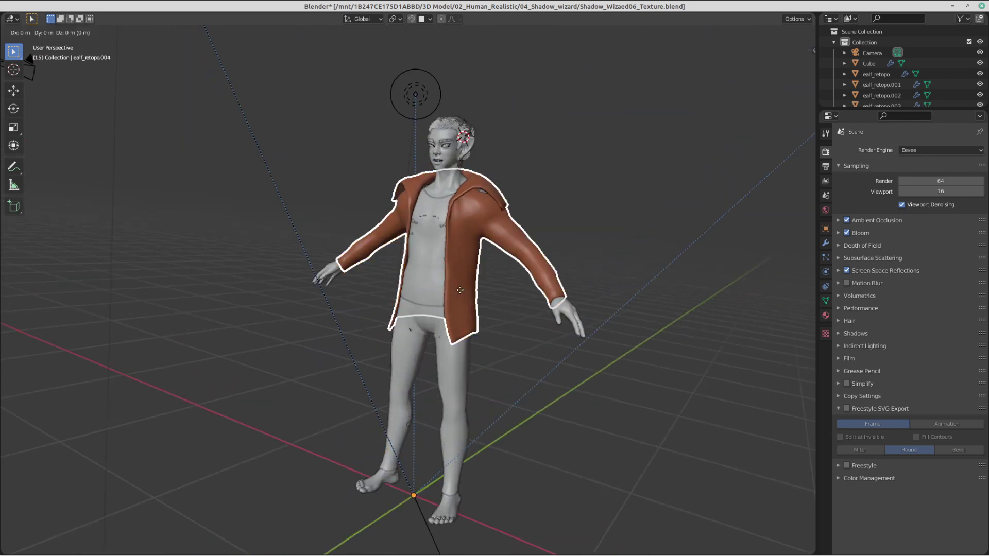
key(h)
click(454, 273)
key(h)
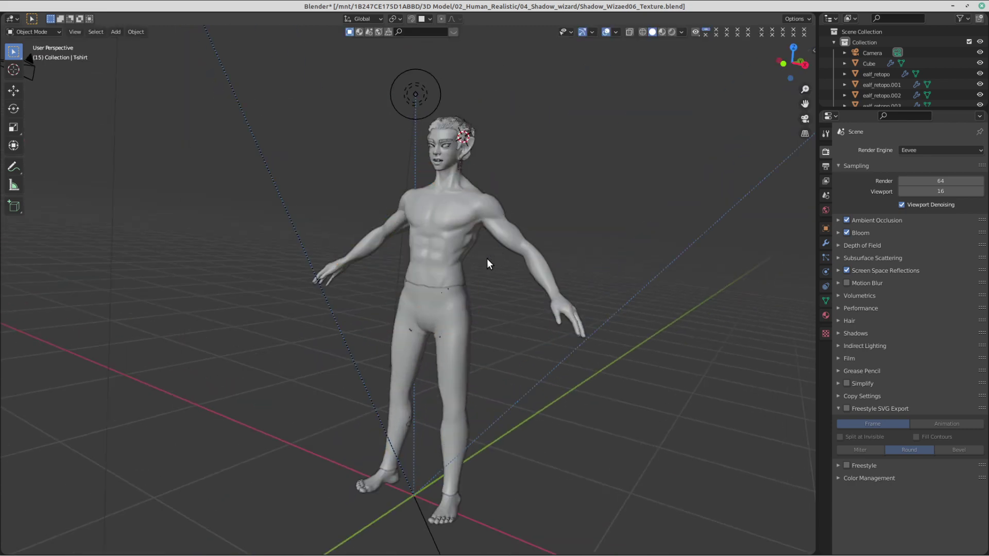
click(450, 314)
key(h)
Step: Examine the elf body's retopology on the torso and arms in Edit Mode, then return to Object Mode
scroll(468, 321, up, 4)
mouse_move(468, 320)
middle_down()
mouse_move(515, 283)
mouse_move(465, 311)
middle_up()
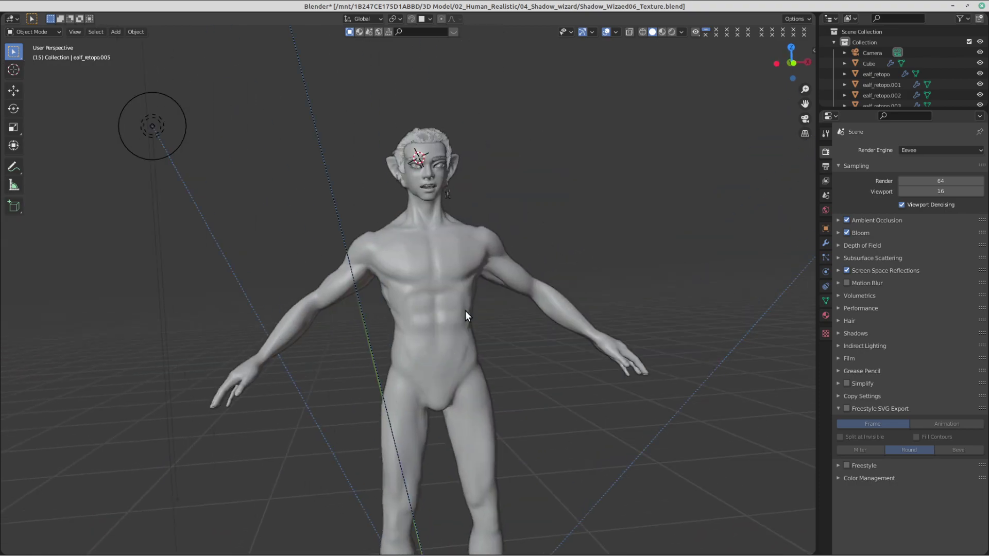
click(467, 313)
key(ctrl+Tab)
click(695, 318)
scroll(545, 317, up, 6)
scroll(545, 315, down, 7)
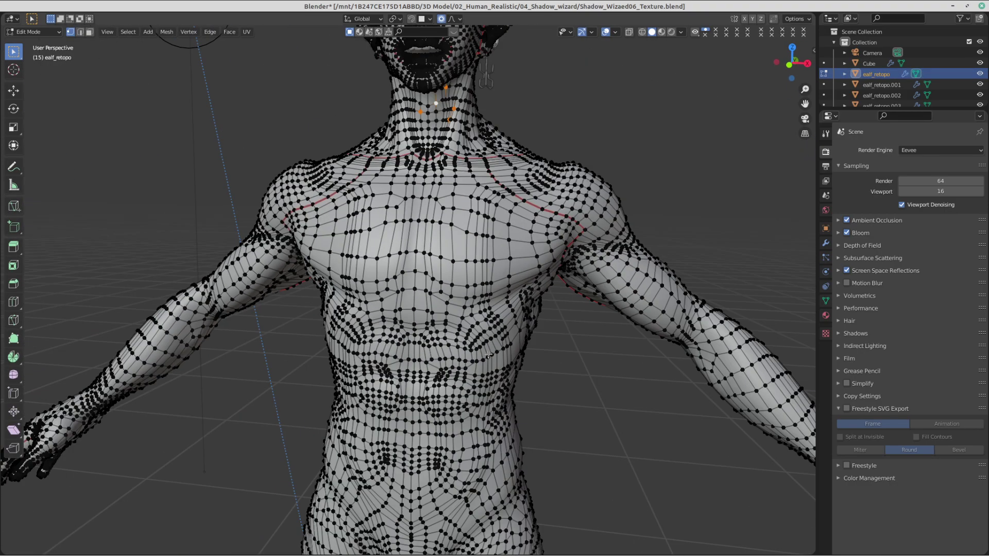
key(Tab)
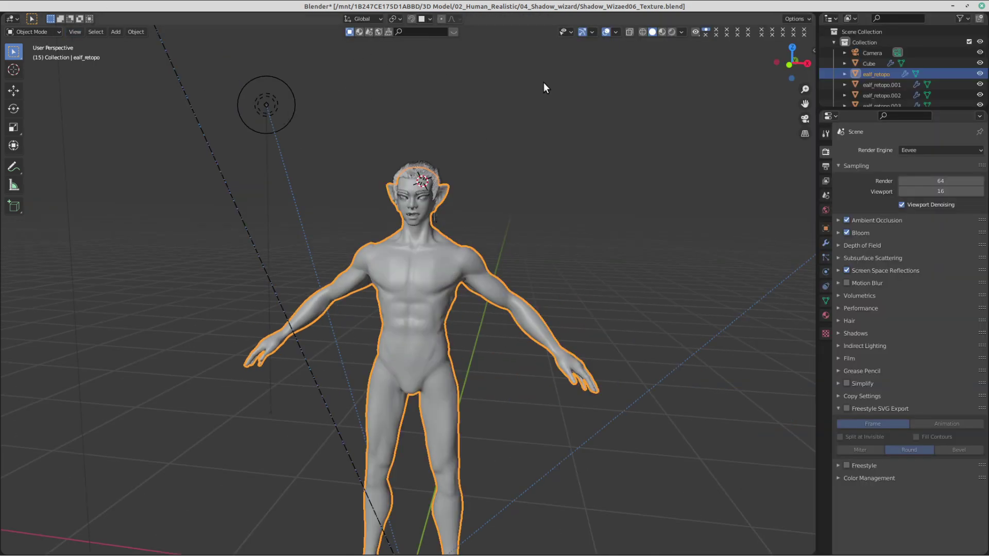
Step: Restore the full workspace around the maximised viewport and look through the scene's object list
drag(634, 8, 426, 255)
click(709, 212)
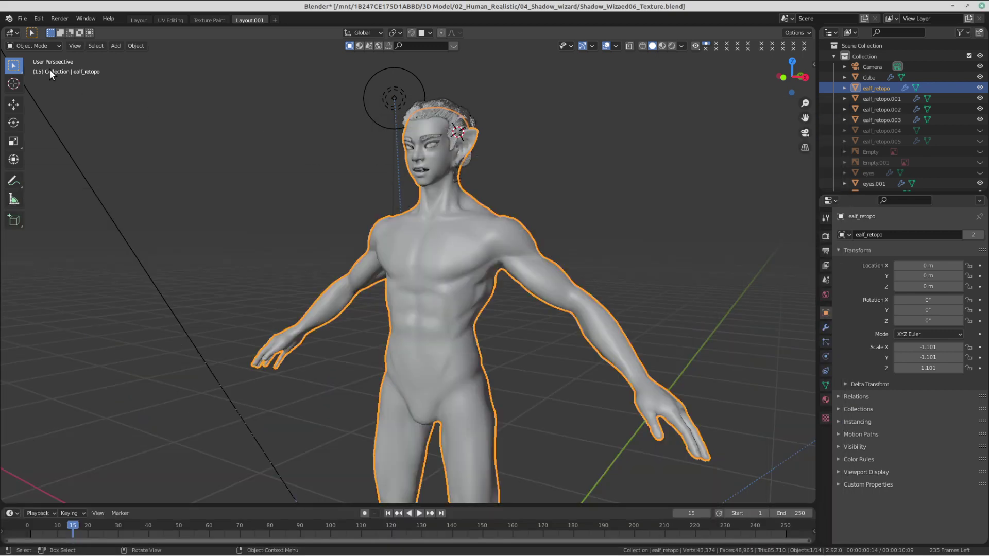
click(23, 18)
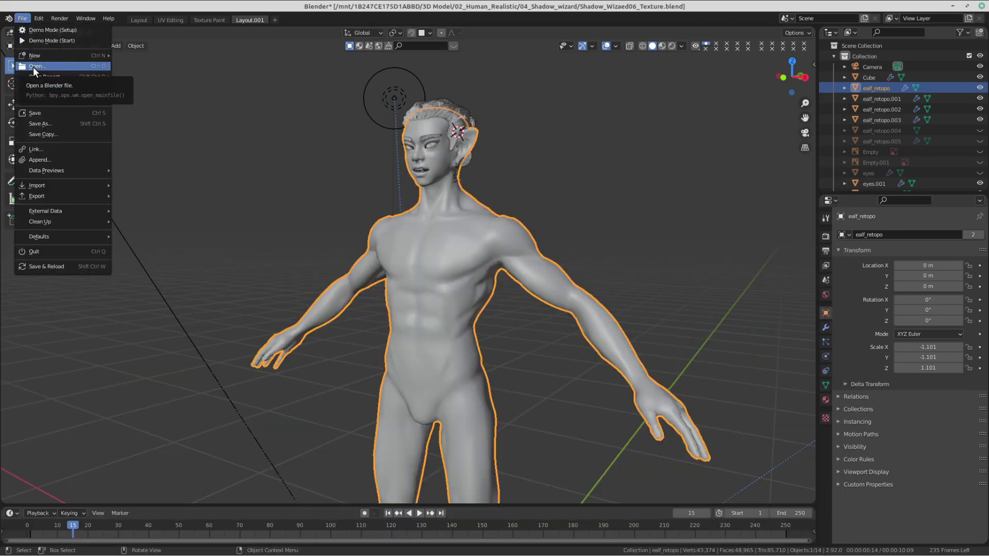
scroll(870, 154, down, 2)
scroll(871, 154, down, 7)
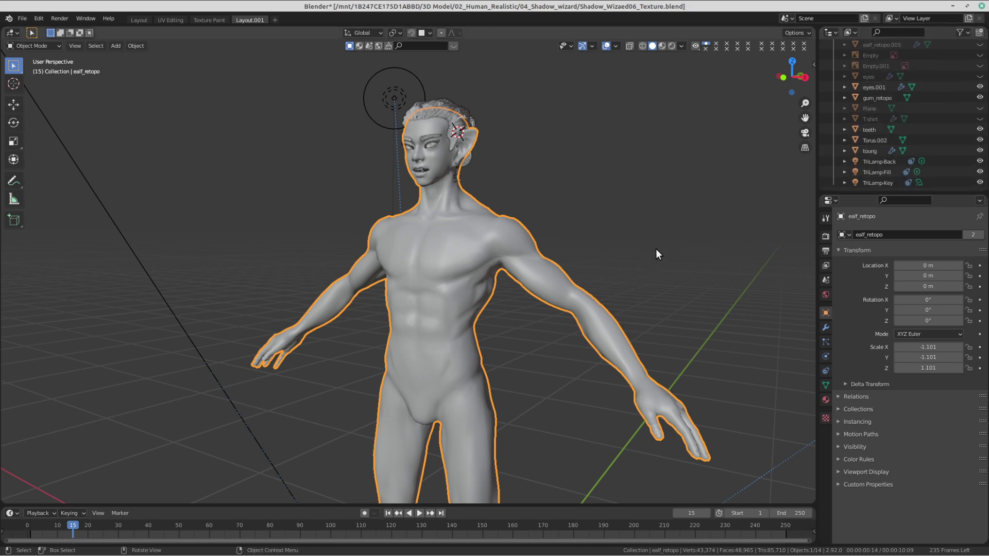
Step: Select the whole elf character together with its camera and lamps and hide them all
scroll(656, 249, down, 5)
middle_drag(485, 196, 388, 210)
key(a)
scroll(462, 273, down, 9)
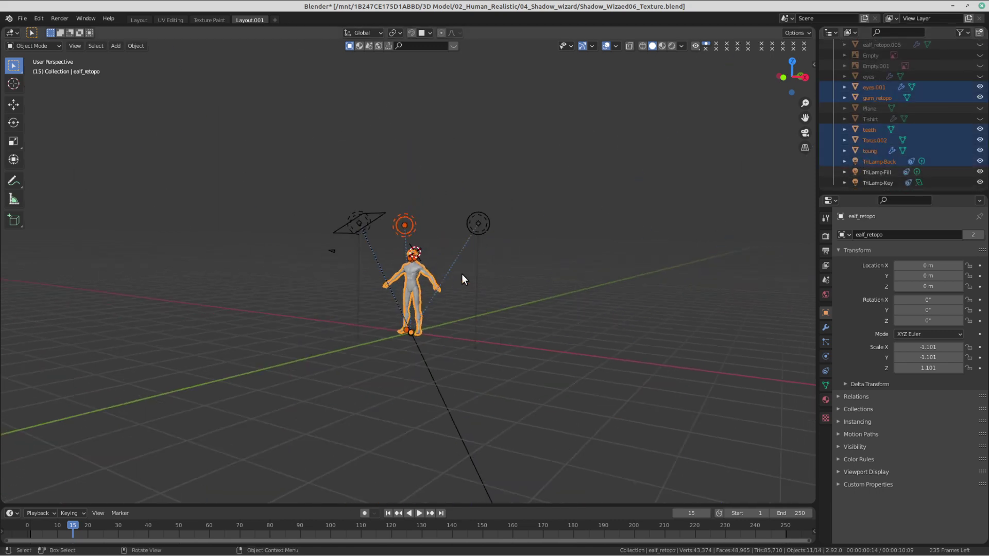
drag(332, 232, 521, 338)
scroll(462, 286, up, 6)
key(h)
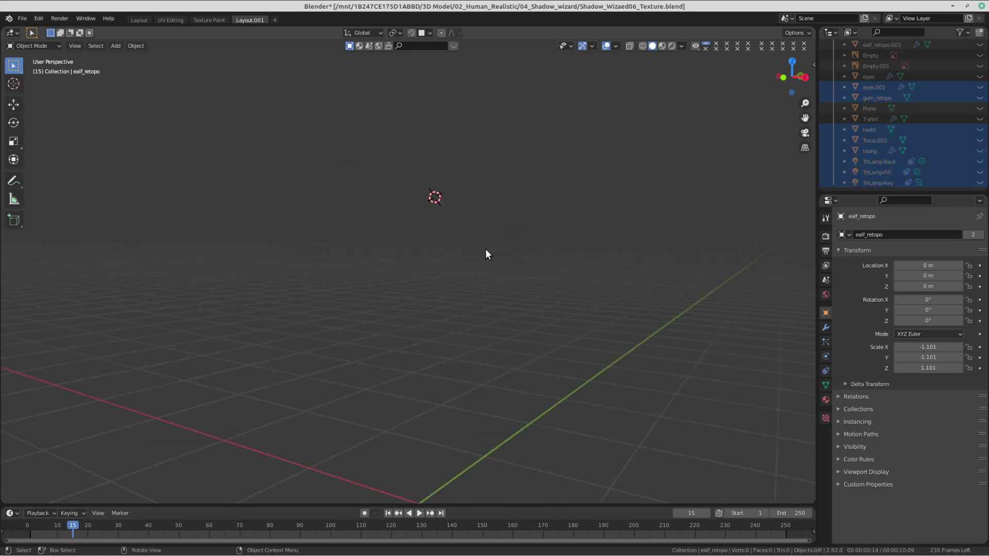
Step: Look through the object list and toggle the Plane object's visibility on and off to check what it is
scroll(865, 139, up, 7)
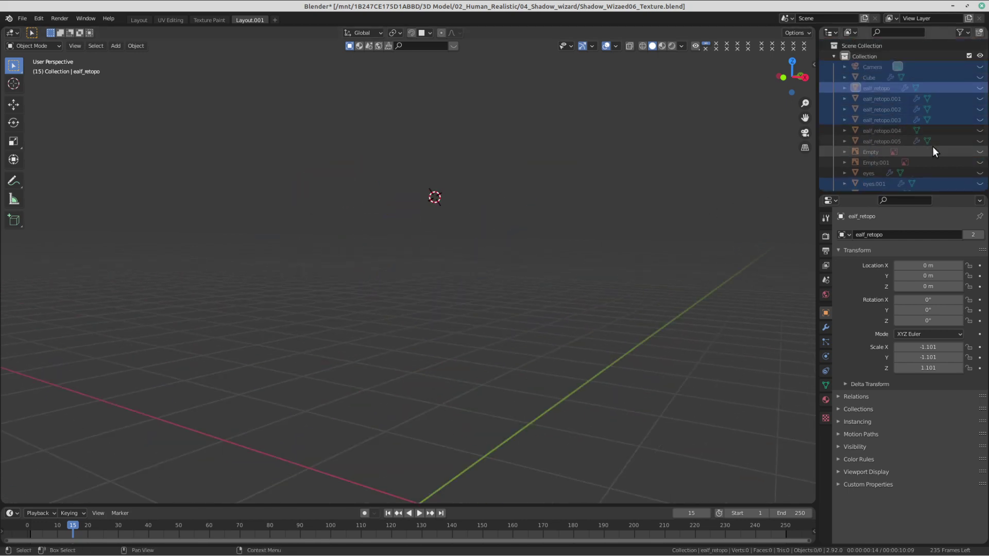
scroll(898, 160, down, 5)
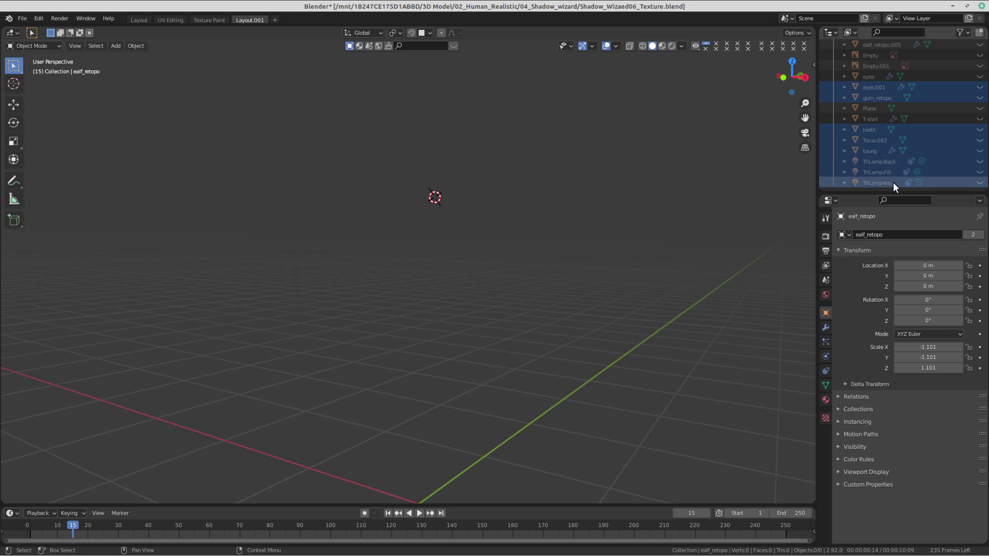
click(908, 182)
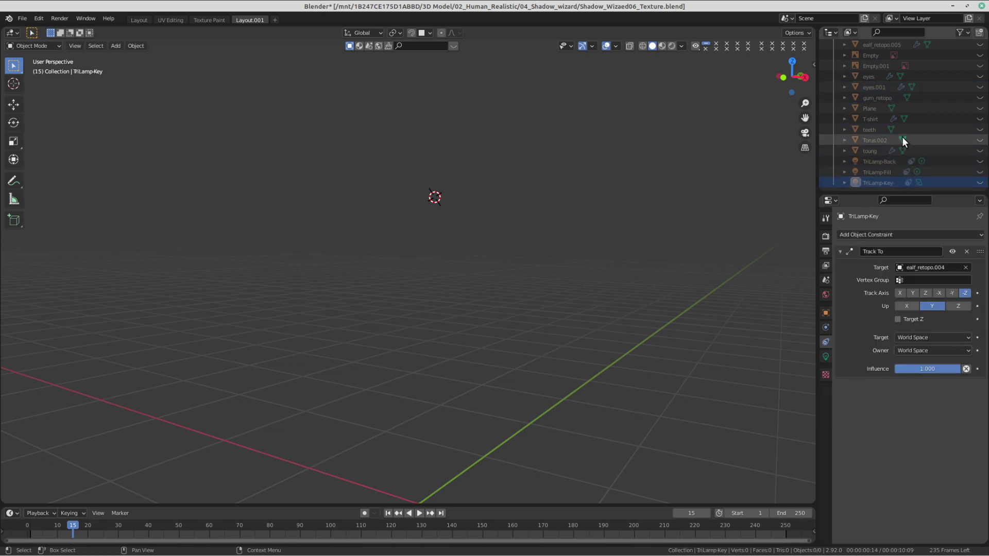
scroll(900, 137, up, 2)
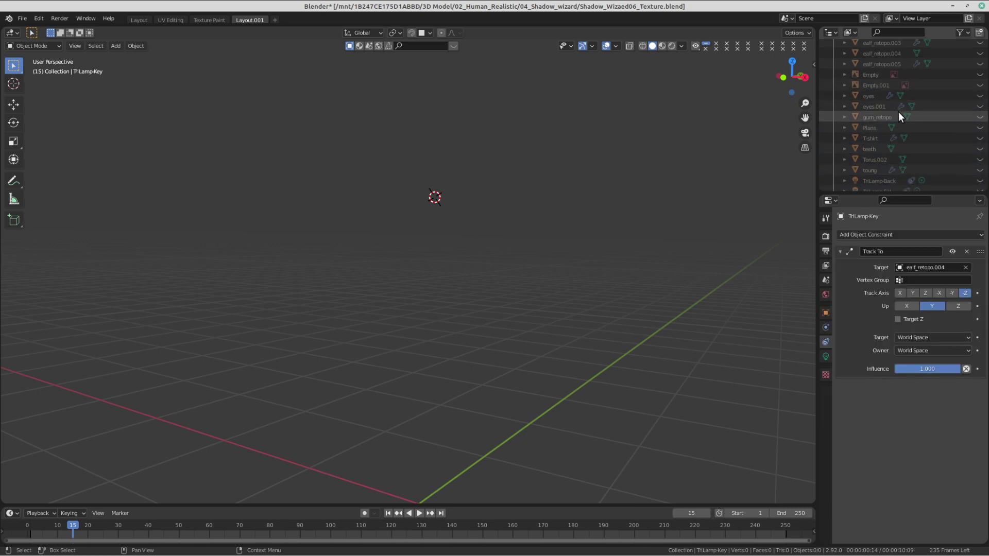
scroll(889, 140, up, 2)
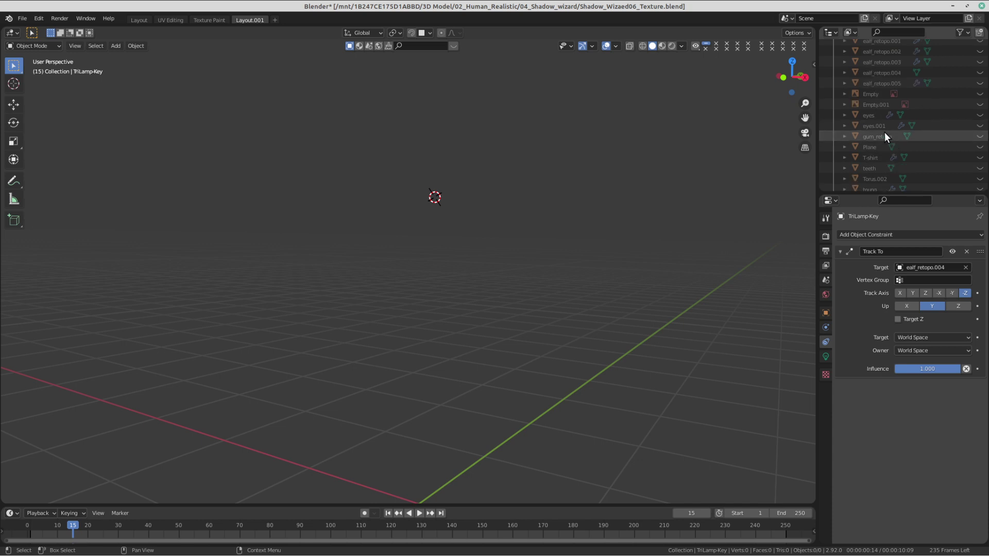
click(886, 148)
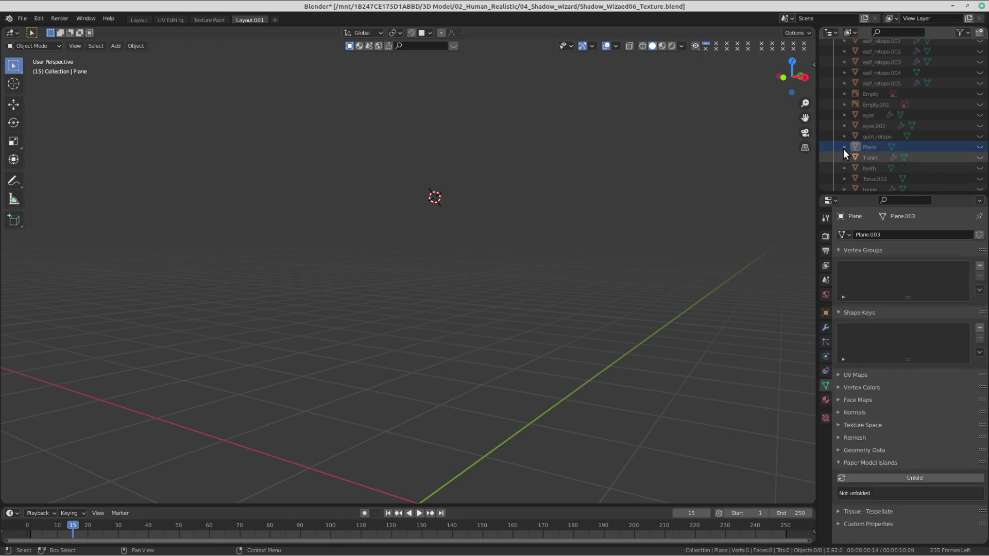
click(980, 147)
click(979, 147)
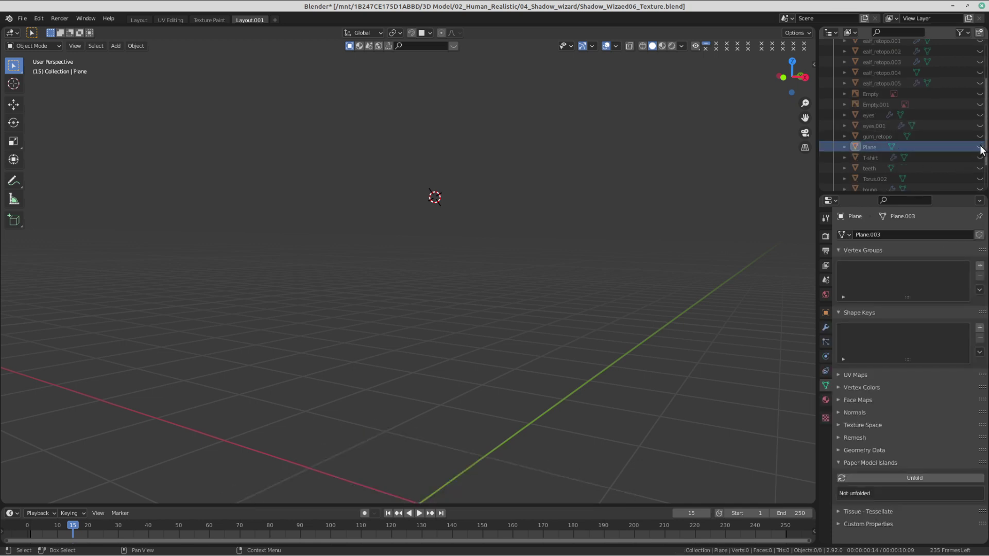
Step: Toggle the visibility of TriLamp-Back, TriLamp-Fill, TriLamp-Key and Cube on and off to check what each one is
scroll(981, 150, down, 3)
scroll(976, 155, up, 5)
scroll(977, 152, up, 4)
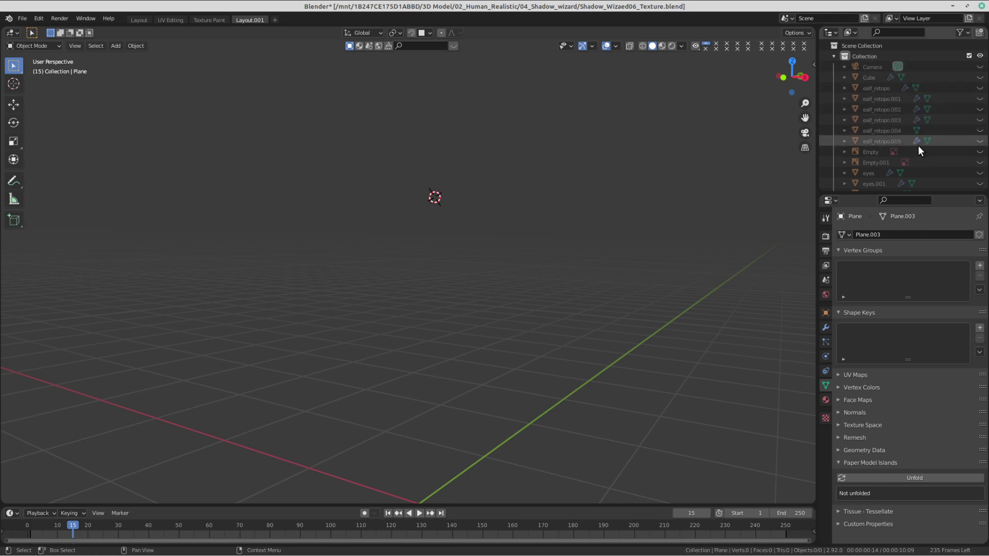
scroll(920, 141, down, 5)
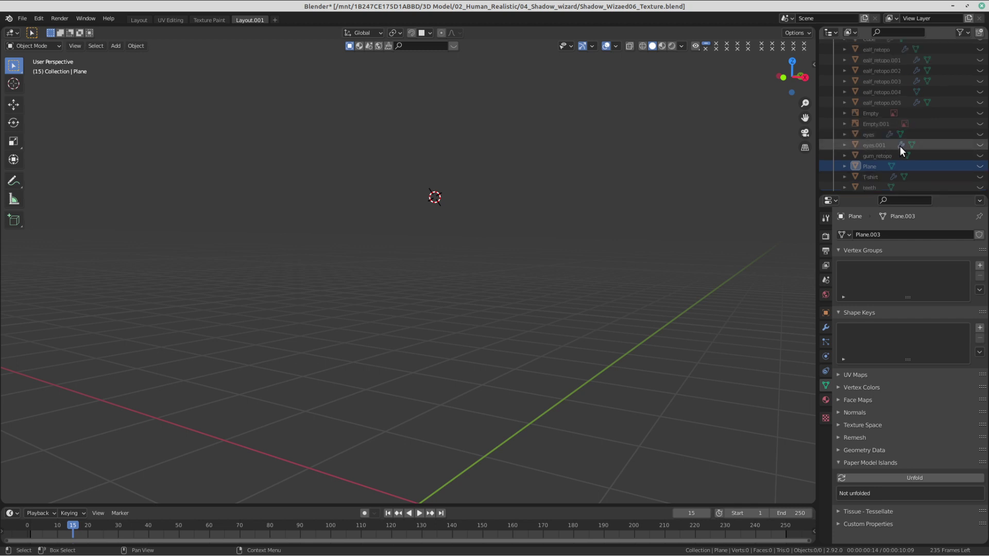
scroll(902, 136, down, 2)
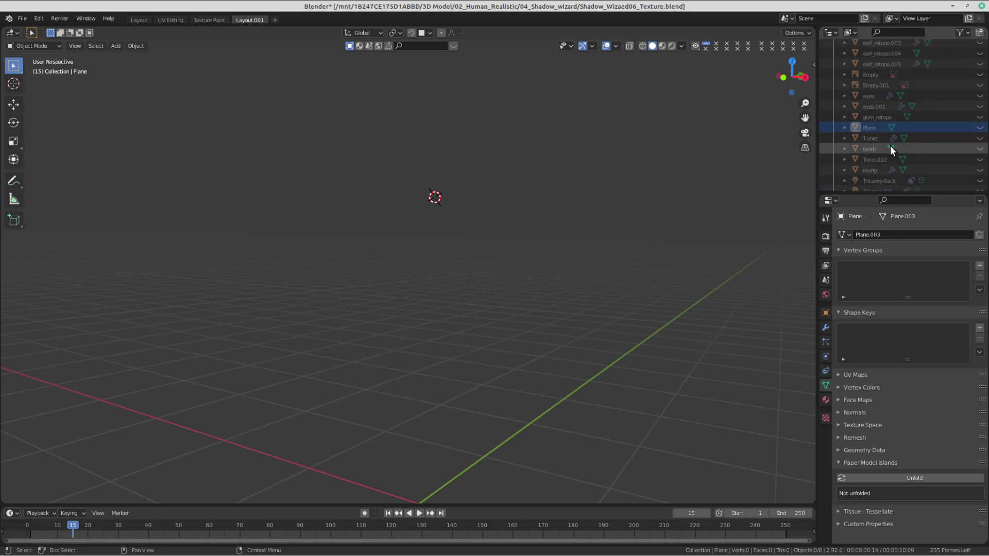
scroll(897, 161, down, 2)
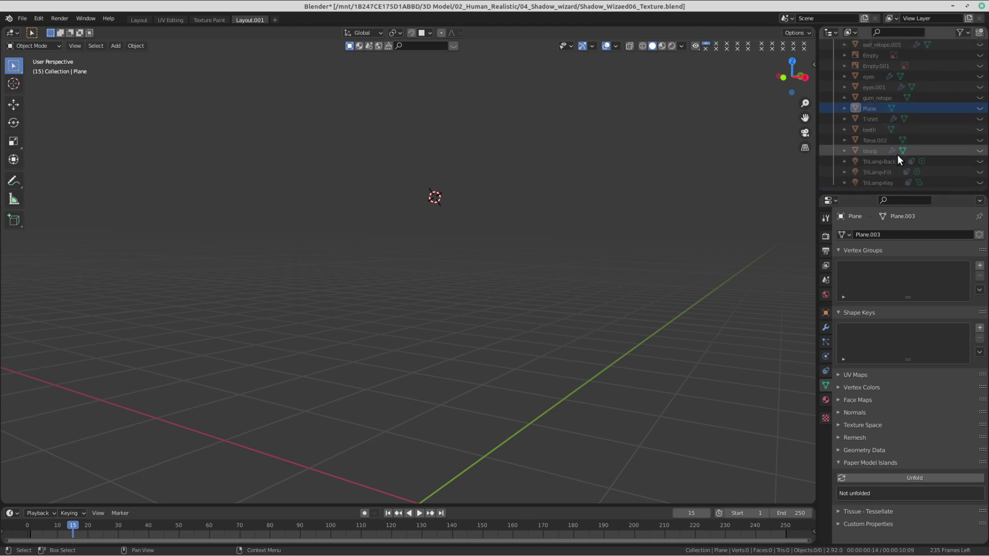
click(979, 162)
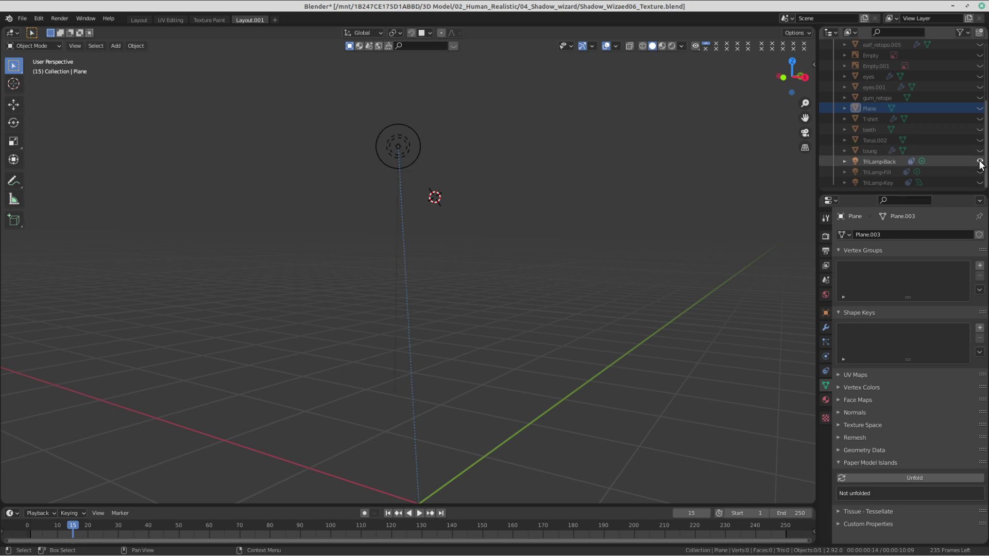
click(980, 162)
click(980, 171)
click(980, 182)
click(980, 182)
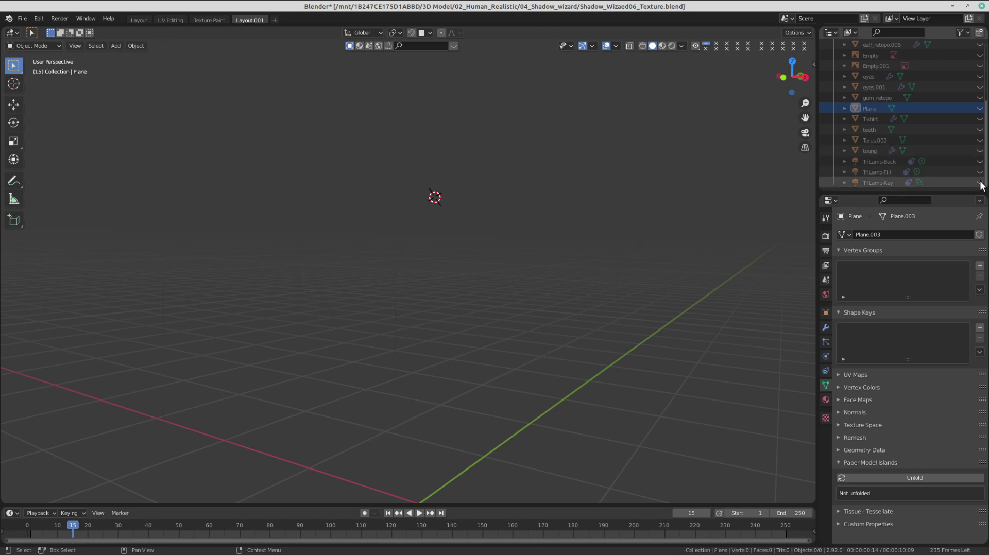
scroll(948, 137, up, 5)
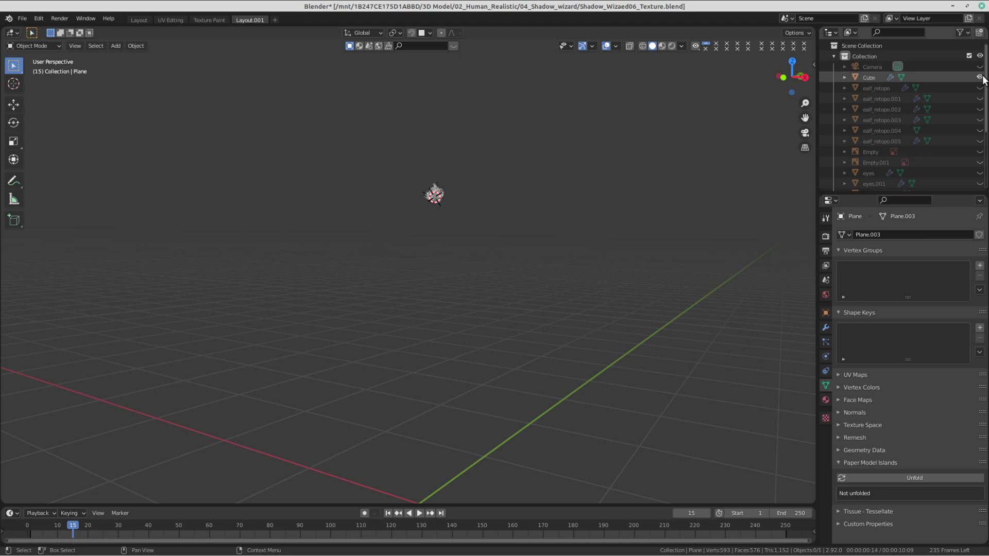
Step: Open Shadow_Wizaed004_Texture.blend4 from the 04_Shadow_wizard folder without saving the current file
click(22, 20)
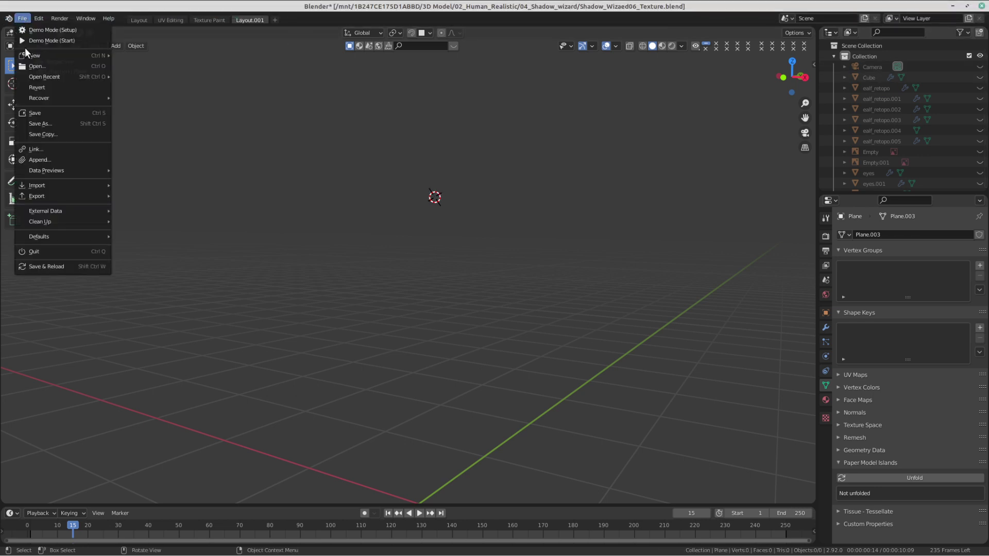
click(45, 65)
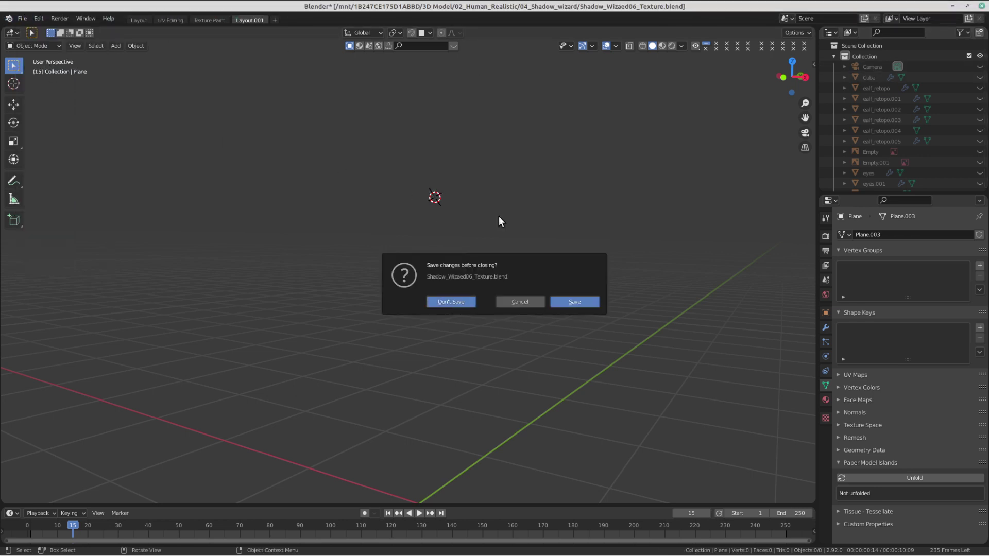
click(452, 302)
scroll(522, 276, down, 3)
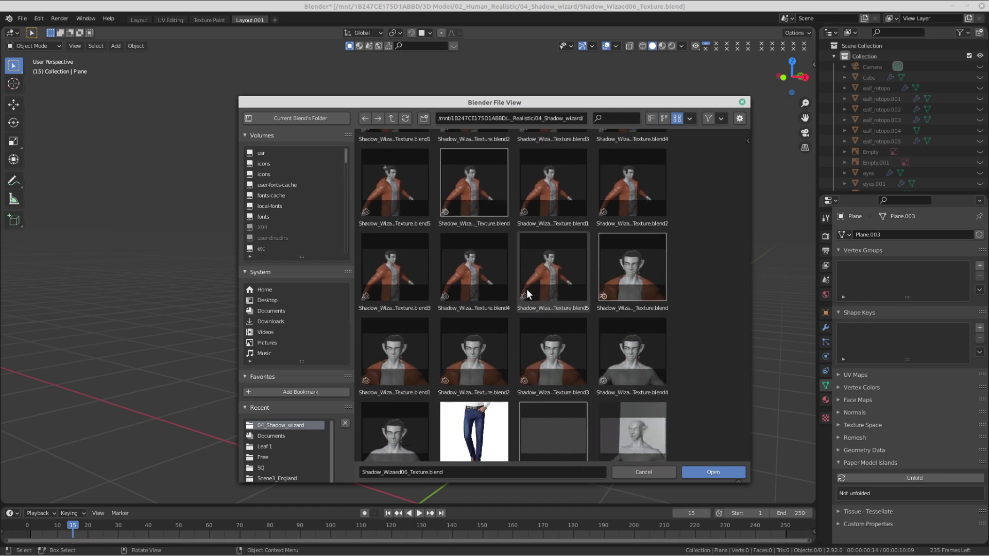
scroll(651, 330, down, 2)
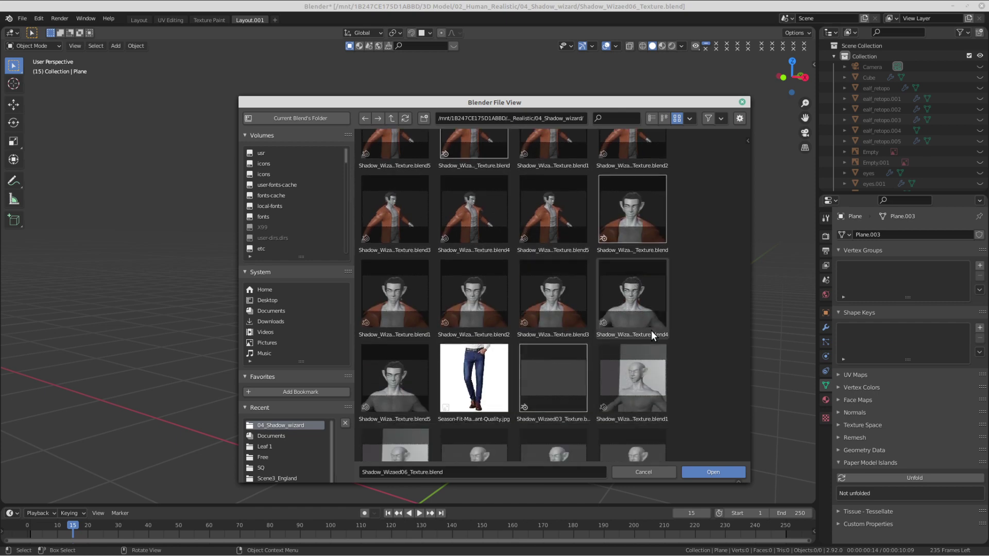
double_click(637, 303)
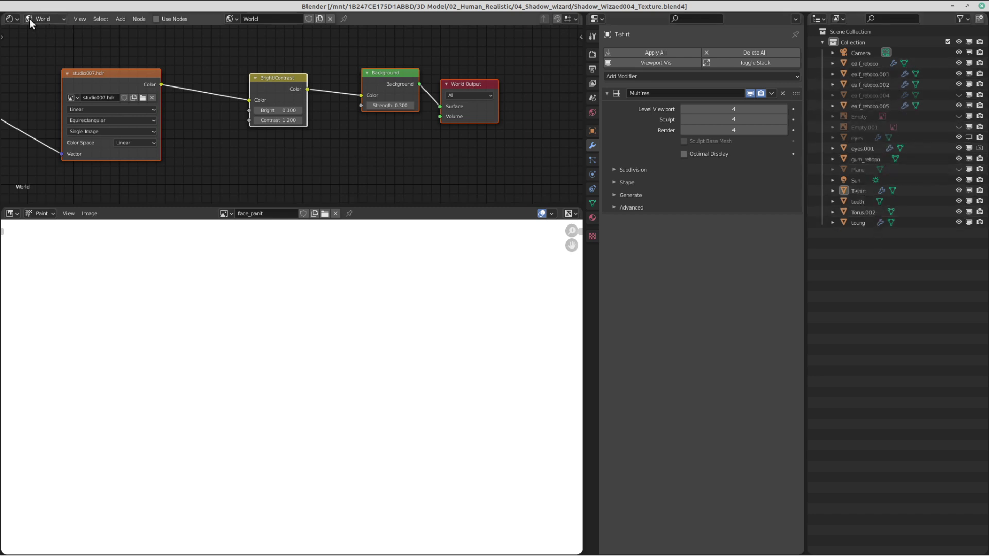
Step: Hide the character's trousers and T-shirt to expose the bare elf body
click(76, 20)
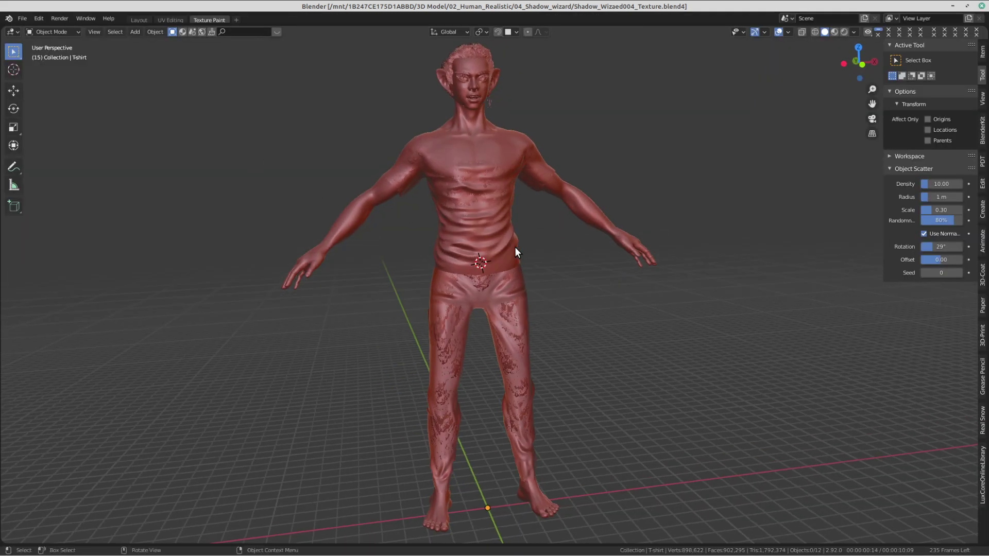
click(513, 301)
key(h)
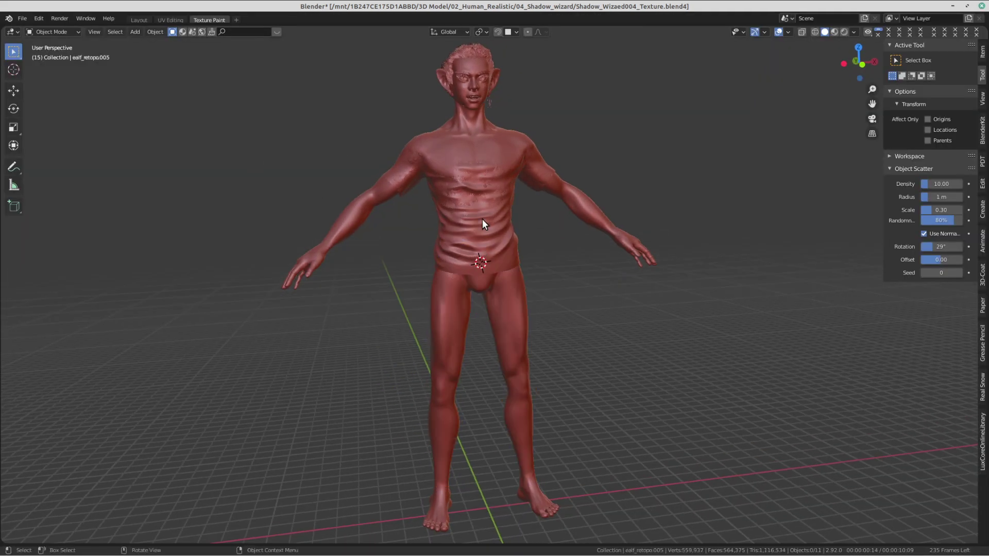
click(483, 218)
key(h)
Step: Examine the elf body's mesh density in Edit Mode, then return to Object Mode
click(522, 298)
key(z)
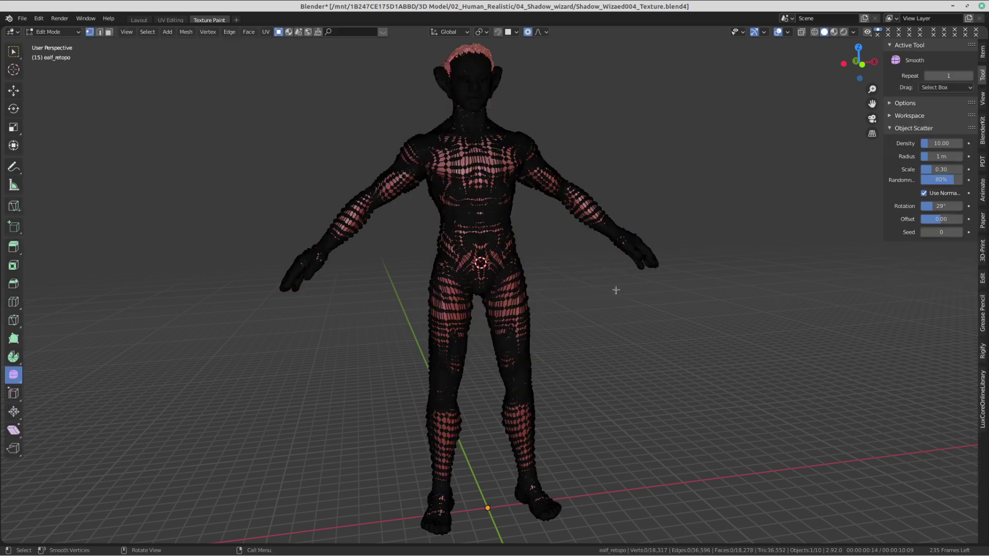
key(z)
Step: Discard the current changes and open Shadow_Wizaed03_sculpt.blend from the 04_Shadow_wizard folder
click(17, 17)
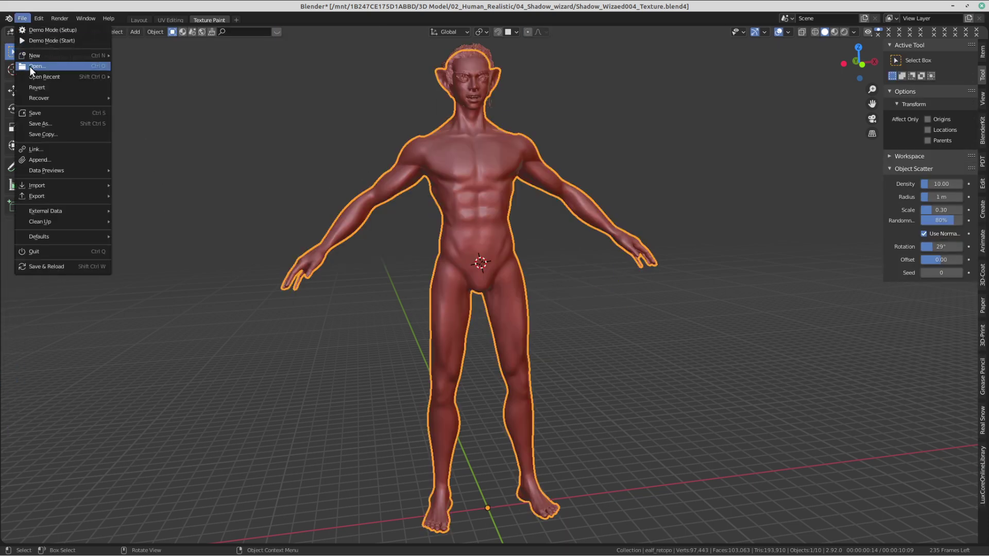
click(33, 64)
click(451, 301)
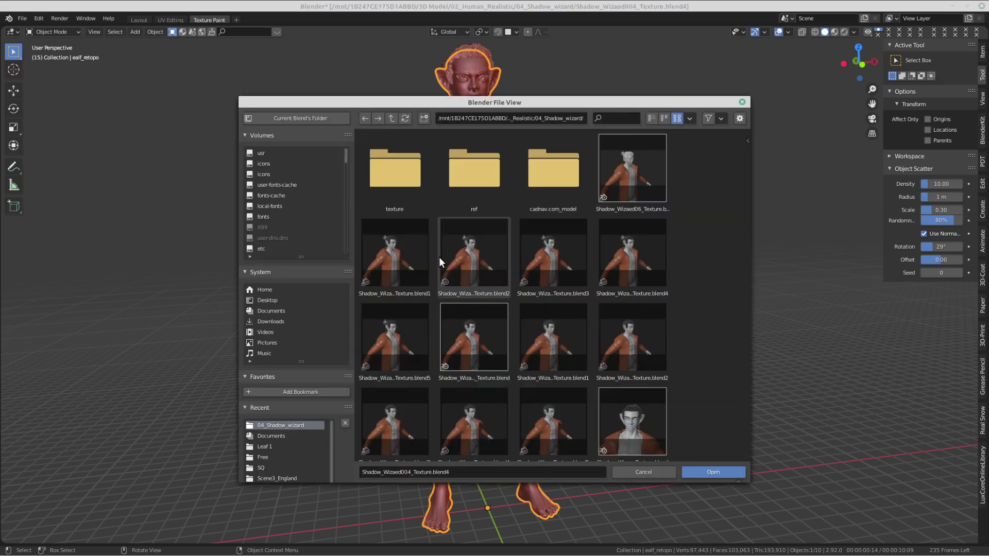
scroll(459, 288, down, 5)
scroll(462, 299, down, 3)
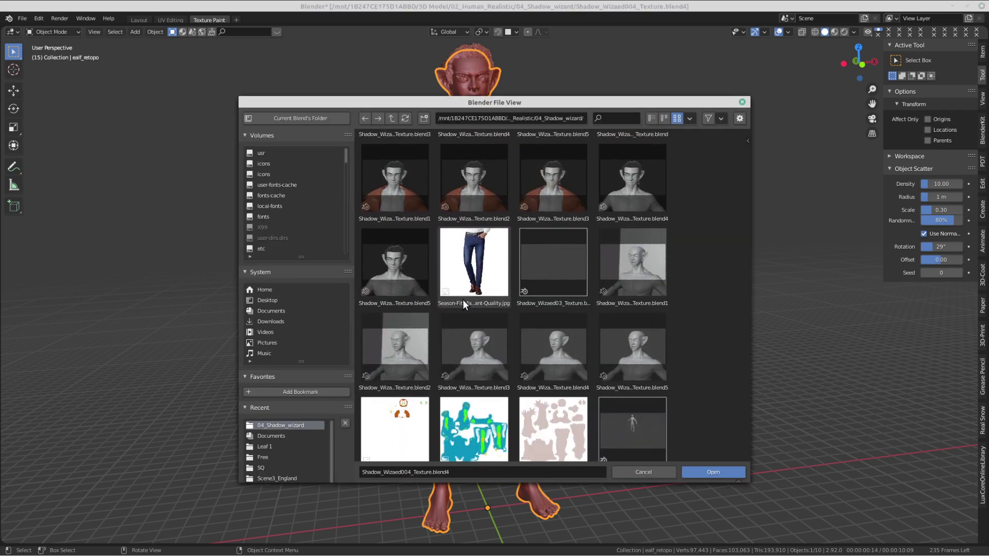
click(636, 257)
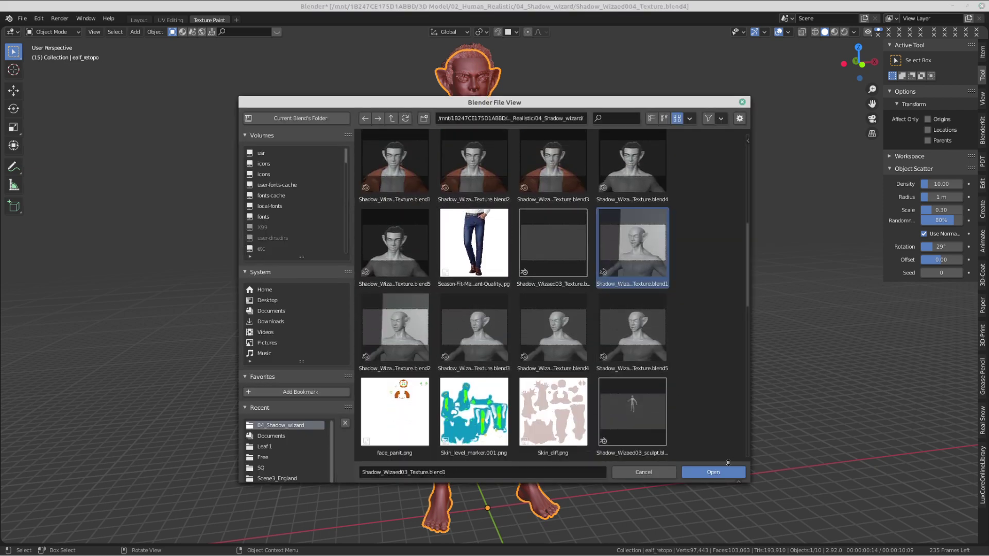
click(403, 273)
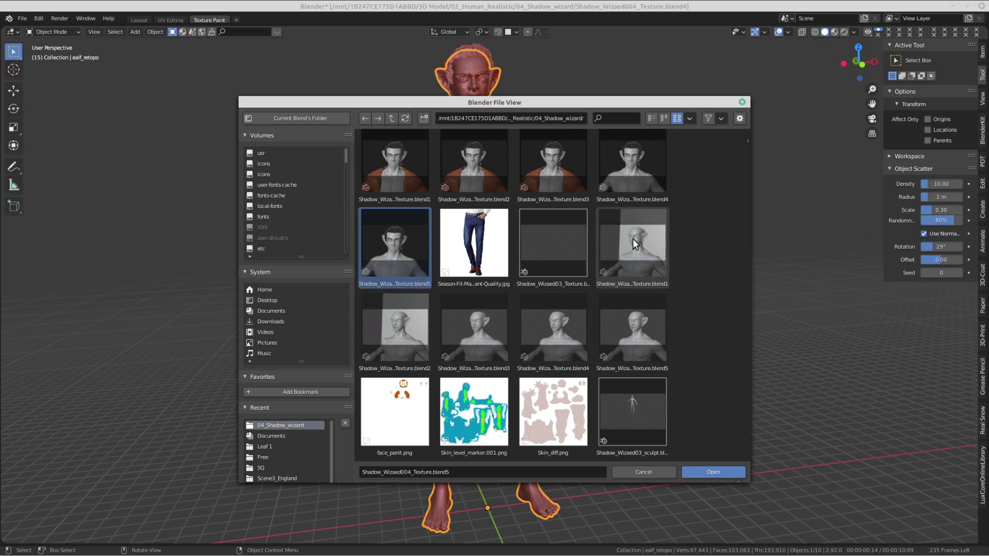
click(639, 254)
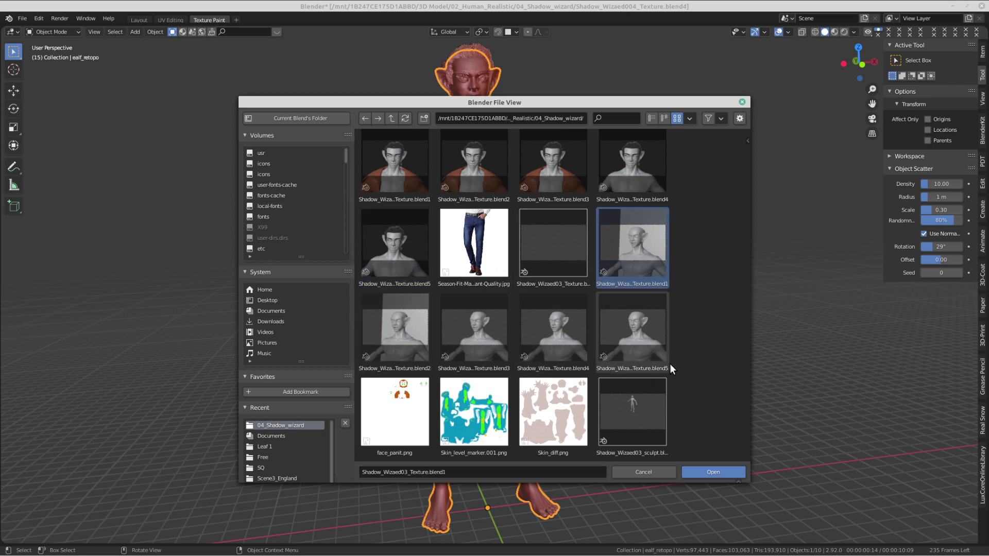
scroll(693, 356, down, 2)
scroll(694, 350, down, 3)
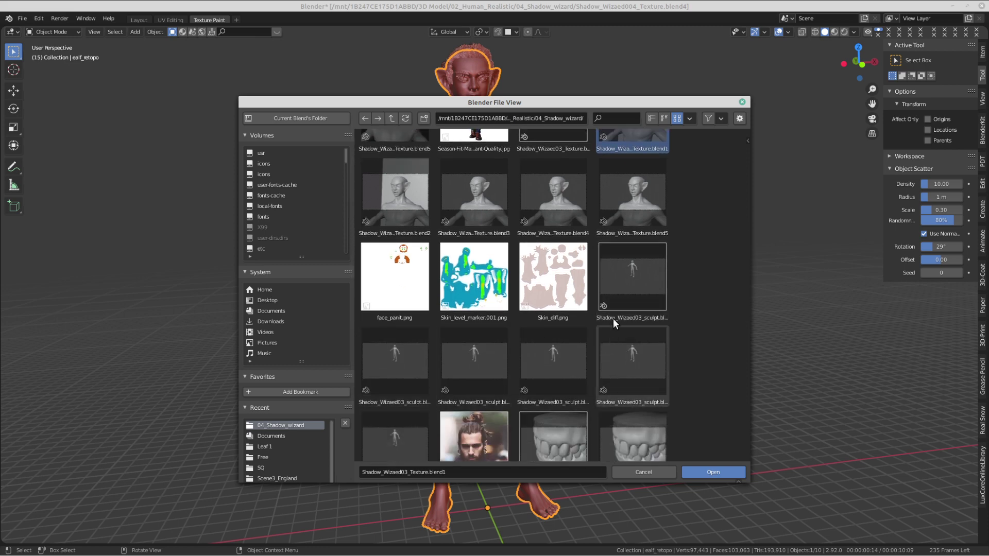
click(638, 268)
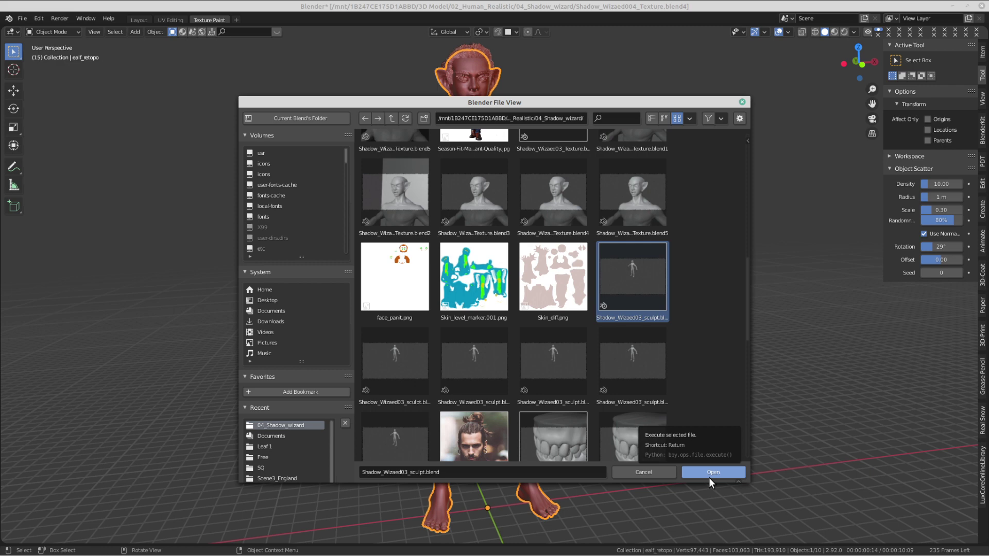
click(713, 474)
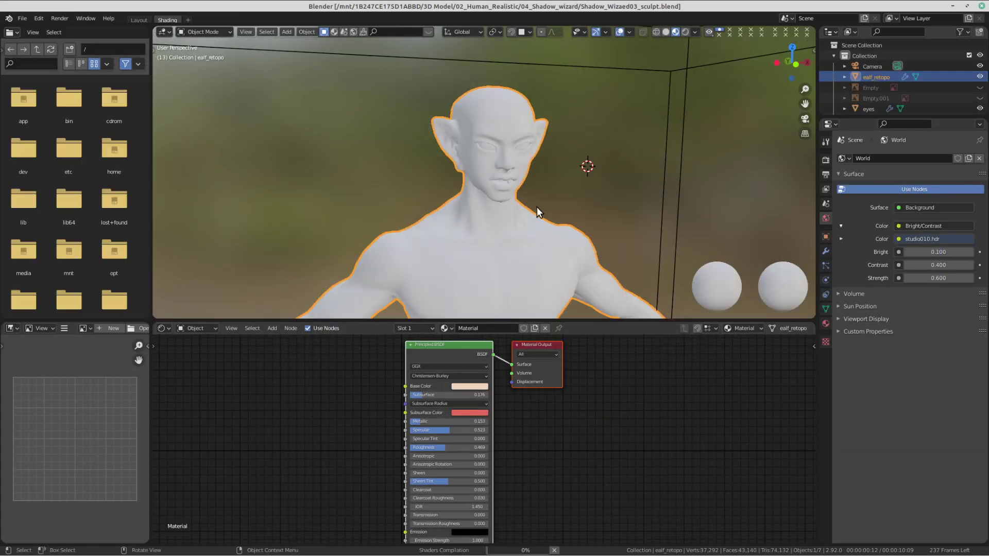
Step: Enlarge the object list, then hide the Plane object and the elf body mesh ealf_retopo
scroll(536, 206, down, 4)
middle_drag(549, 205, 587, 178)
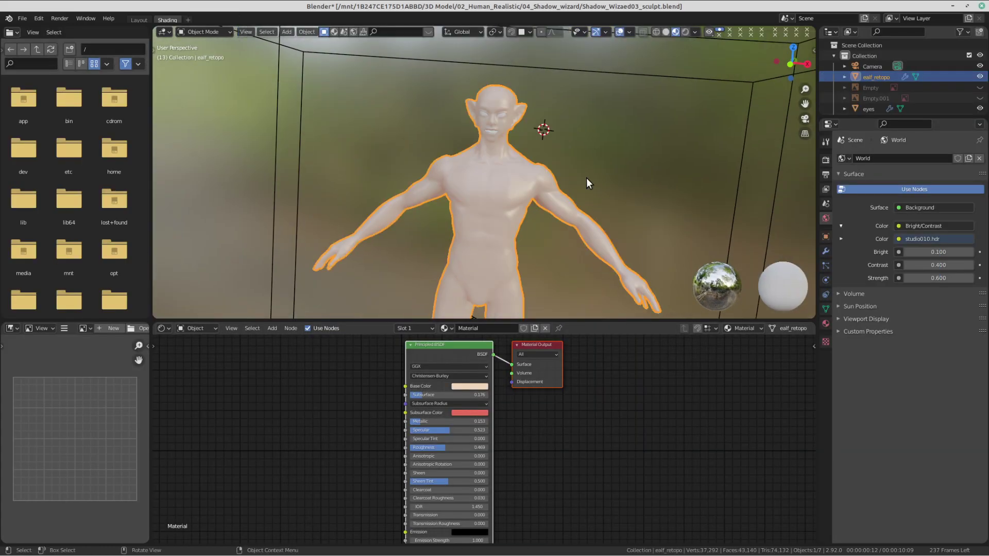
drag(912, 118, 910, 233)
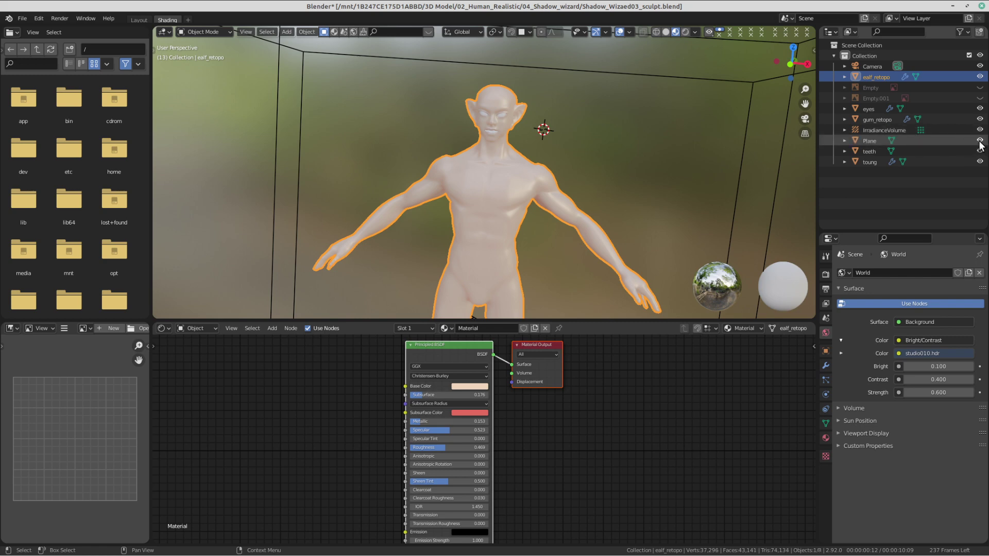
click(980, 141)
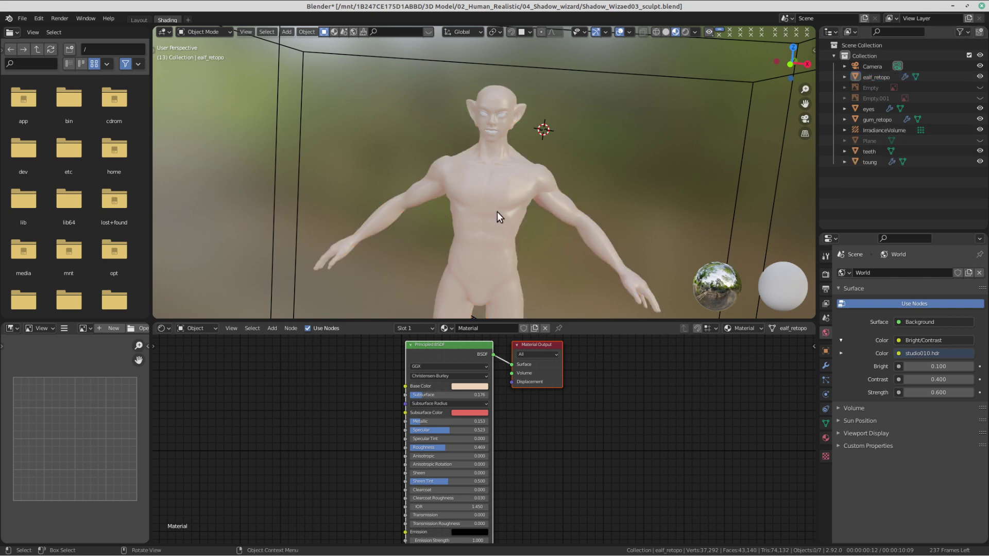
key(h)
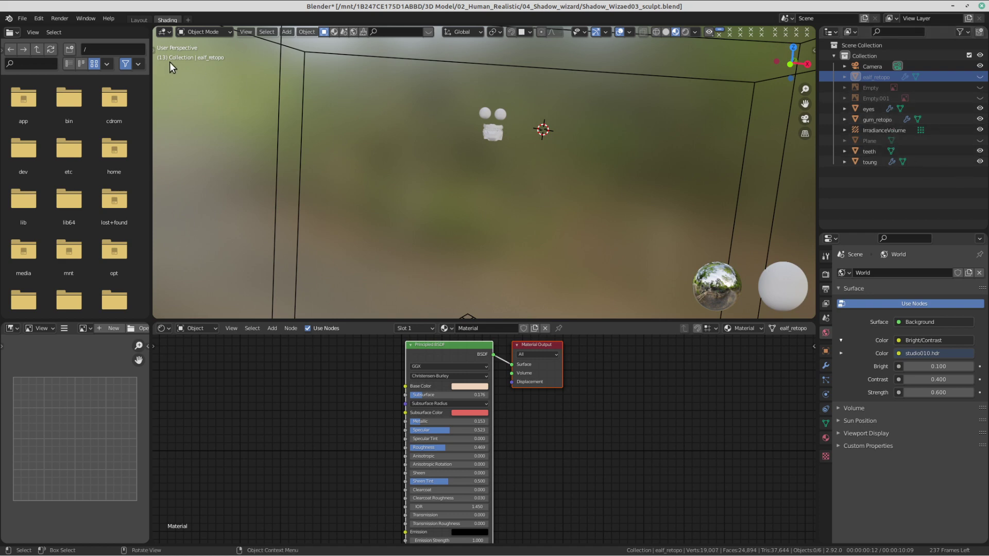
Step: Discard the current changes and open Shadow_Wizaed03_sculpt.blend1 from the 04_Shadow_wizard folder
click(22, 18)
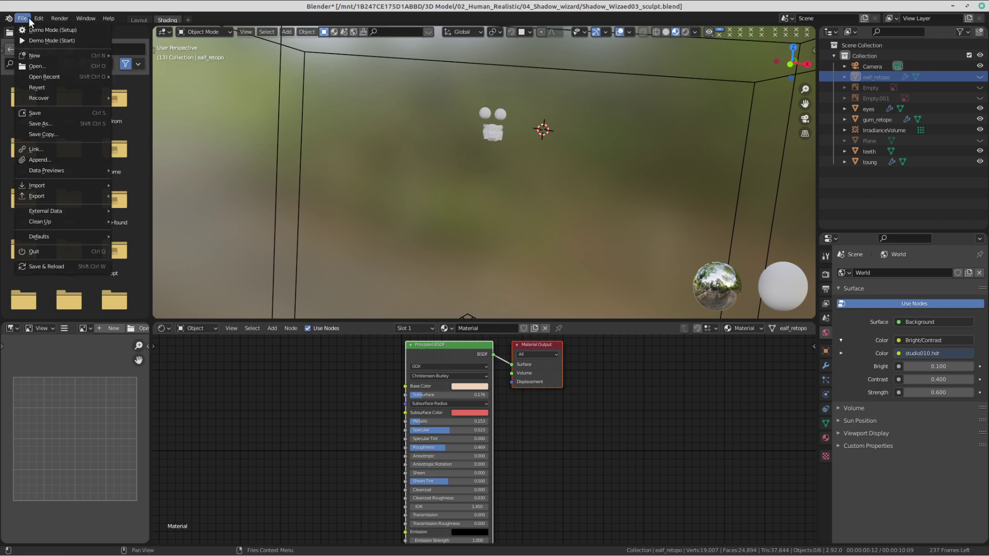
click(53, 67)
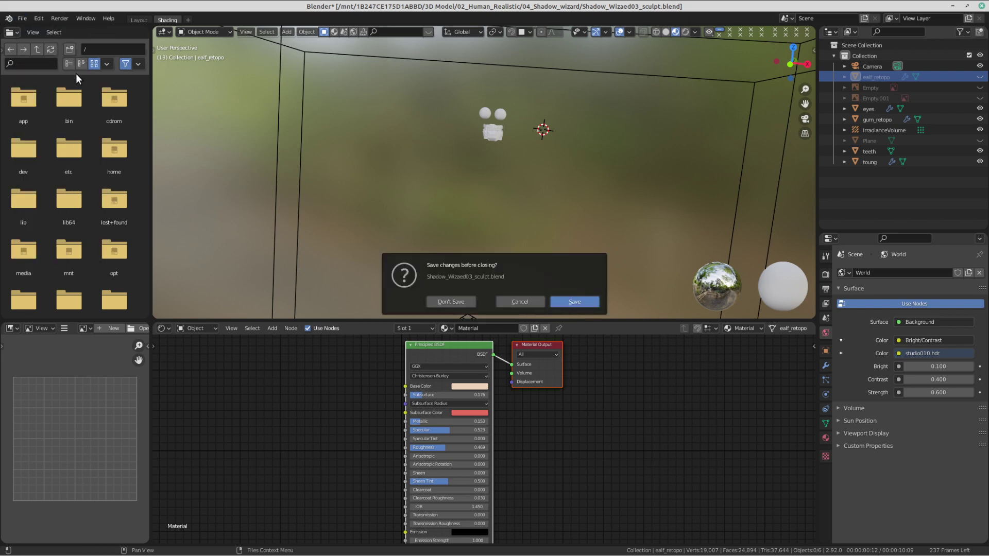
click(451, 302)
scroll(484, 317, down, 5)
scroll(486, 335, down, 3)
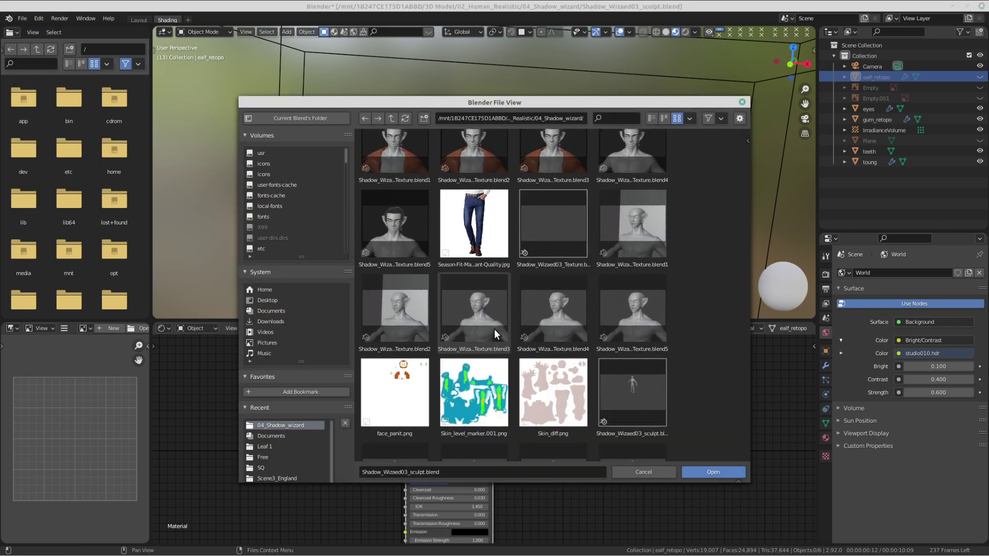
scroll(418, 304, down, 2)
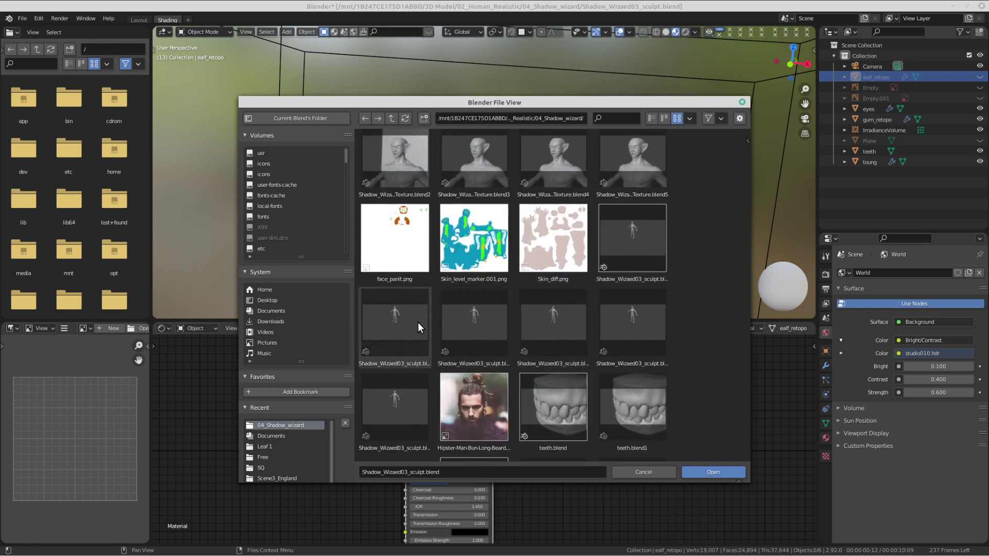
double_click(418, 323)
Step: Inspect the elf body mesh, enlarge the object list, and hide the whole Collection
scroll(499, 192, down, 3)
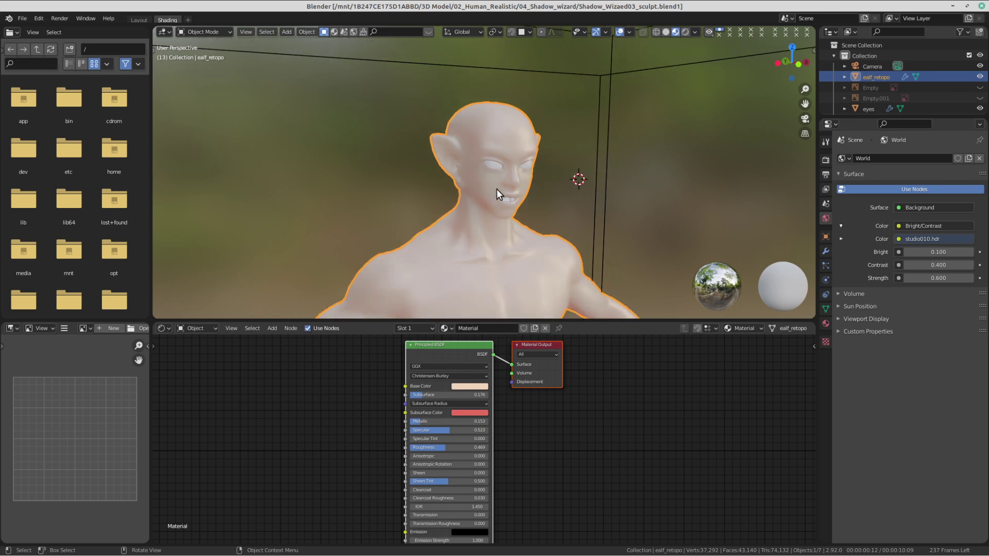
key(ctrl+Tab)
click(554, 188)
scroll(572, 216, down, 1)
key(Tab)
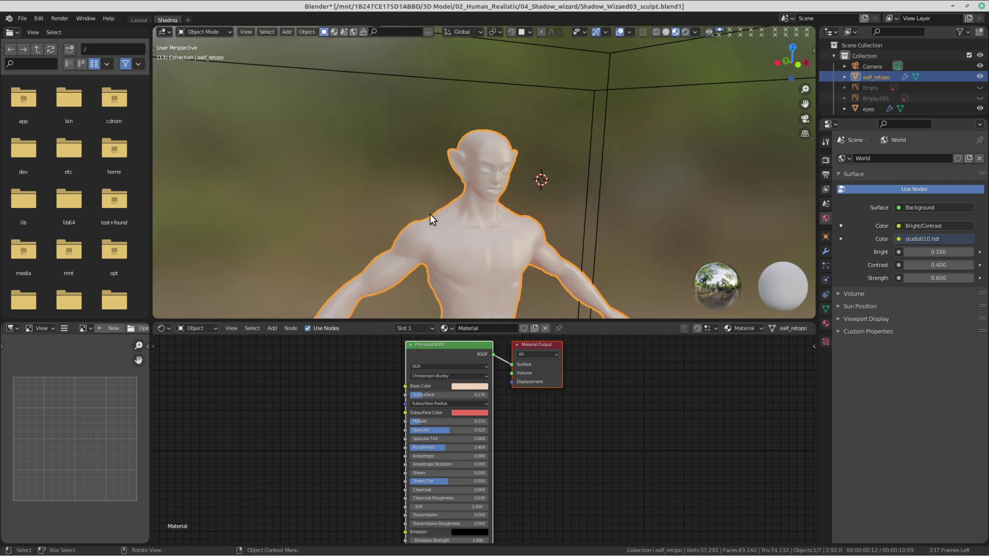
drag(881, 118, 886, 224)
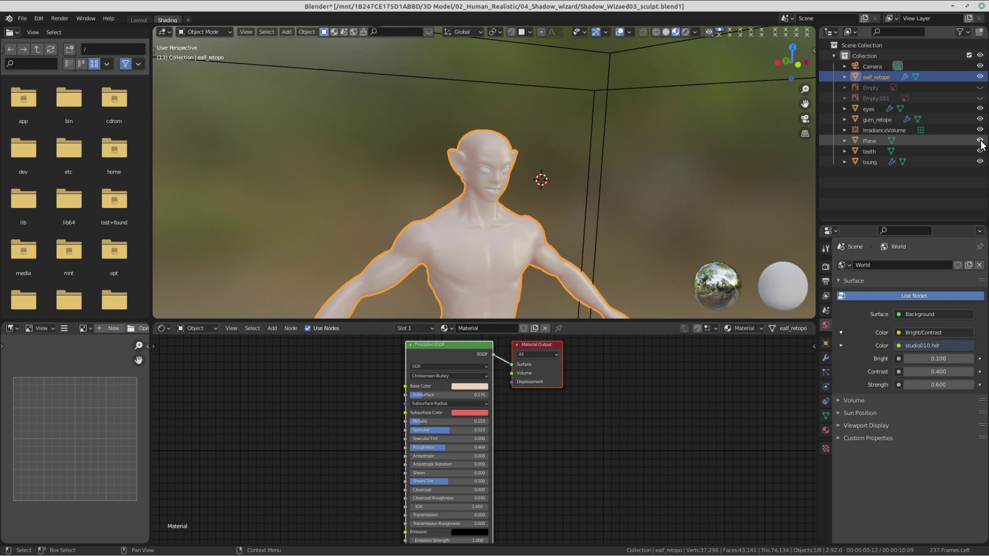
click(980, 56)
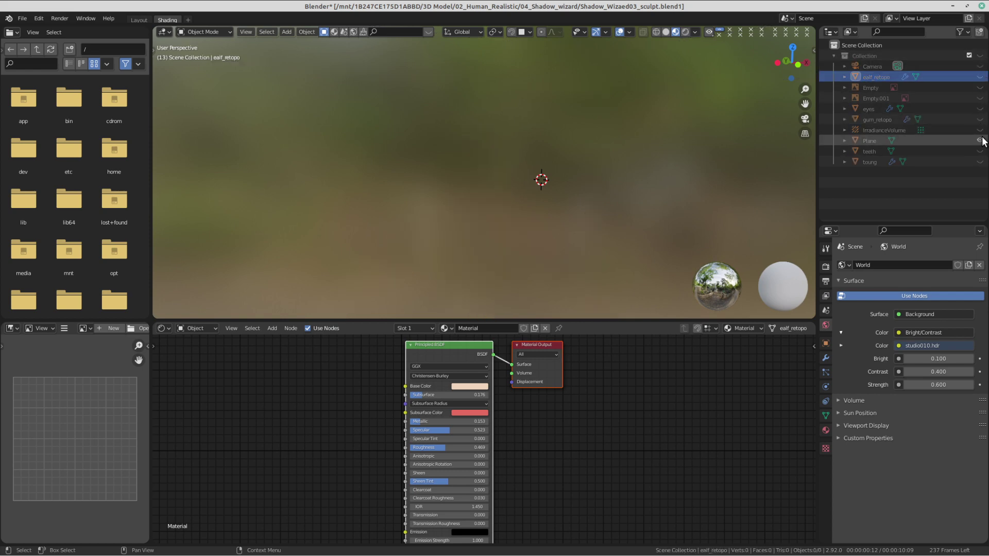
Step: Discard the current changes and open Shadow_Wizaed03_sculpt.blend5 from the same folder
click(23, 18)
click(37, 66)
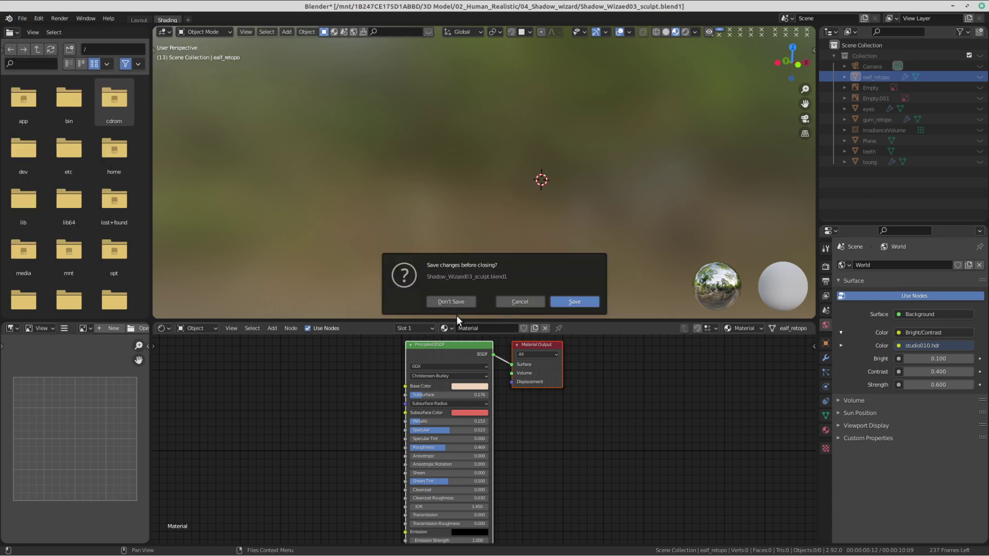
click(455, 301)
scroll(528, 338, down, 5)
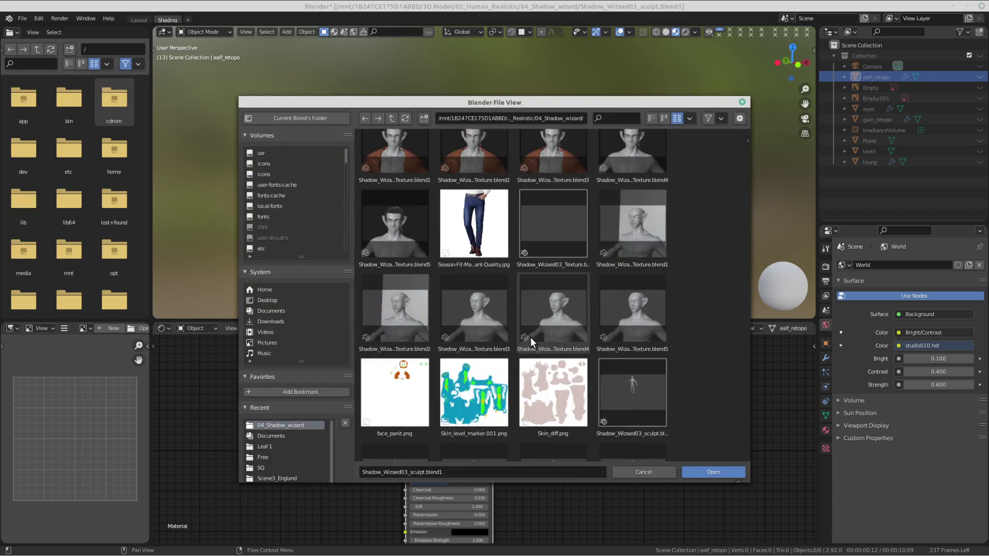
scroll(530, 338, down, 6)
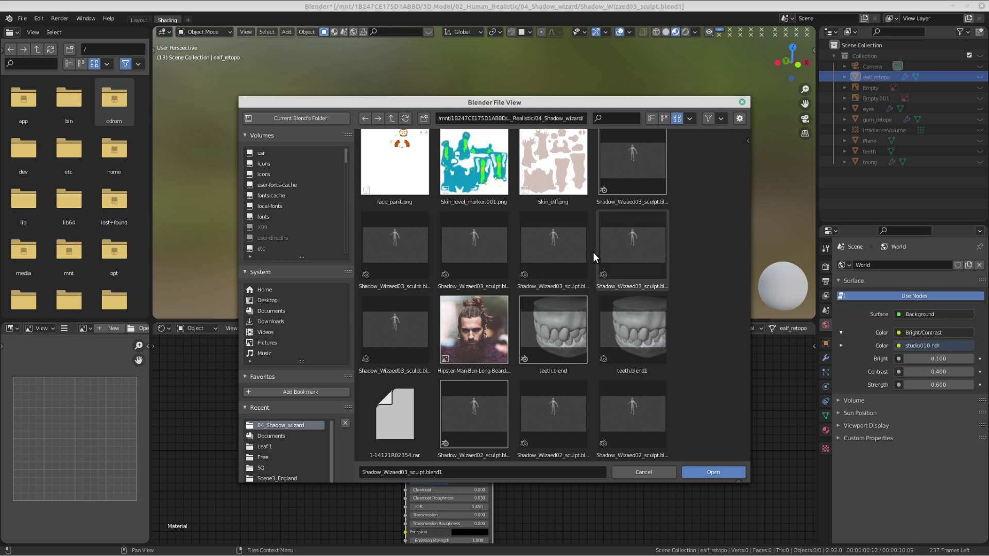
scroll(608, 247, down, 1)
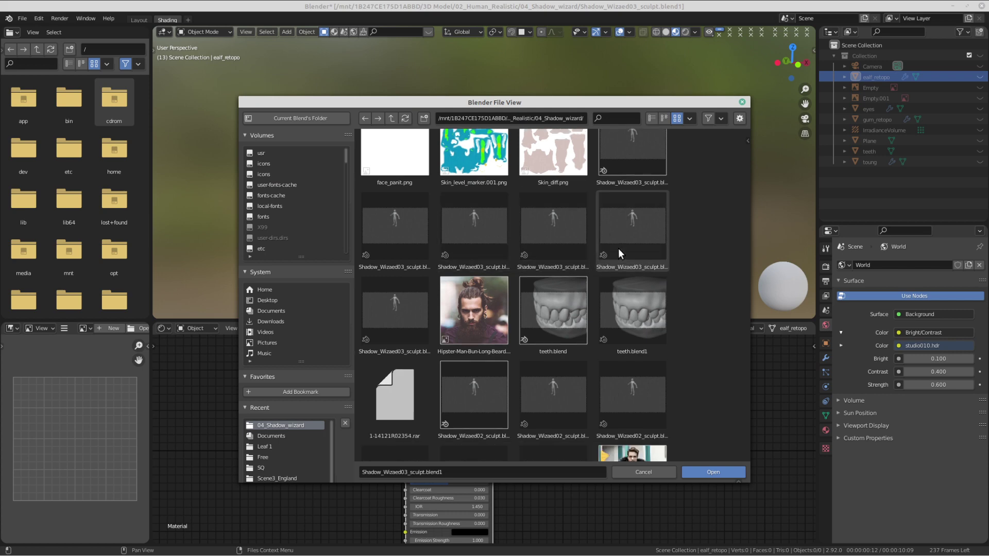
double_click(402, 316)
Step: Examine the elf body's topology in Edit Mode, return to Object Mode, and select the IrradianceVolume object
scroll(530, 329, down, 4)
click(584, 323)
mouse_move(529, 330)
middle_down()
mouse_move(584, 323)
mouse_move(552, 325)
middle_up()
key(Tab)
scroll(680, 317, up, 1)
key(Tab)
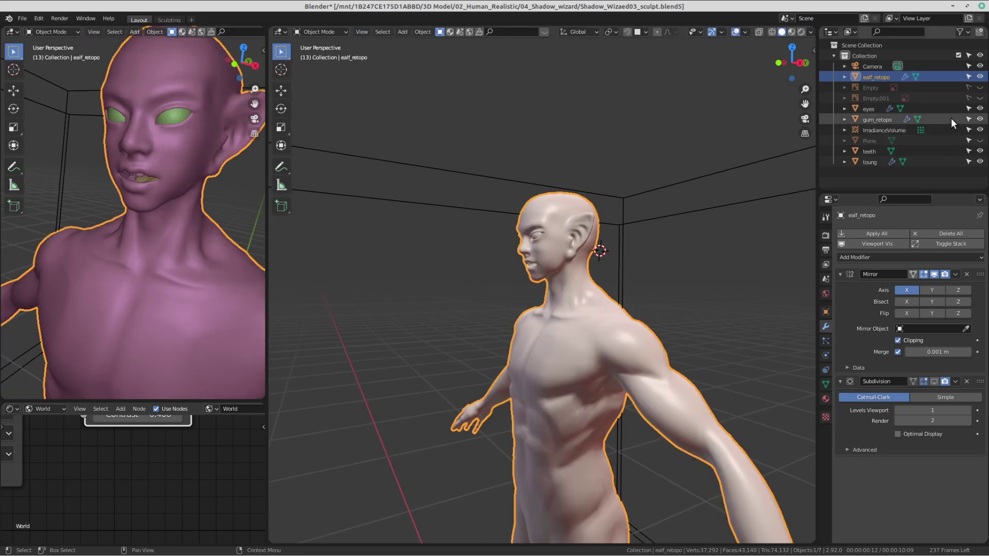
click(901, 128)
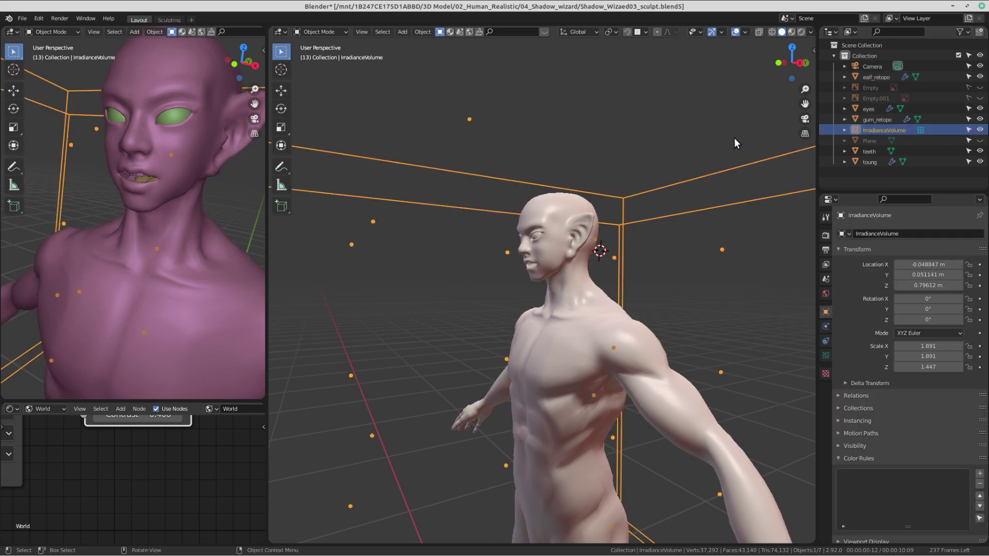
Step: Open the older backup Shadow_Wizaed02_sculpt.blend5 from the 04_Shadow_wizard folder
click(26, 21)
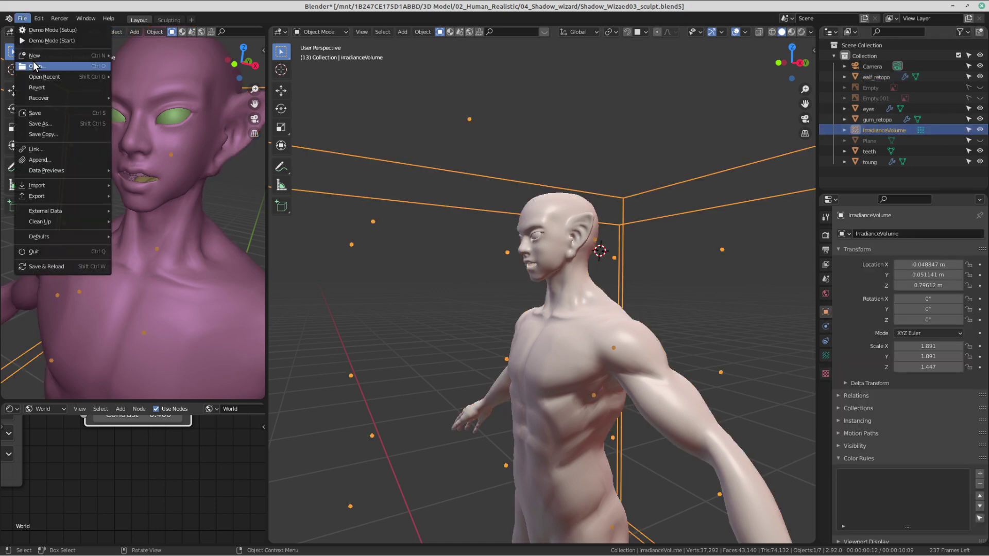
click(34, 65)
scroll(493, 272, down, 20)
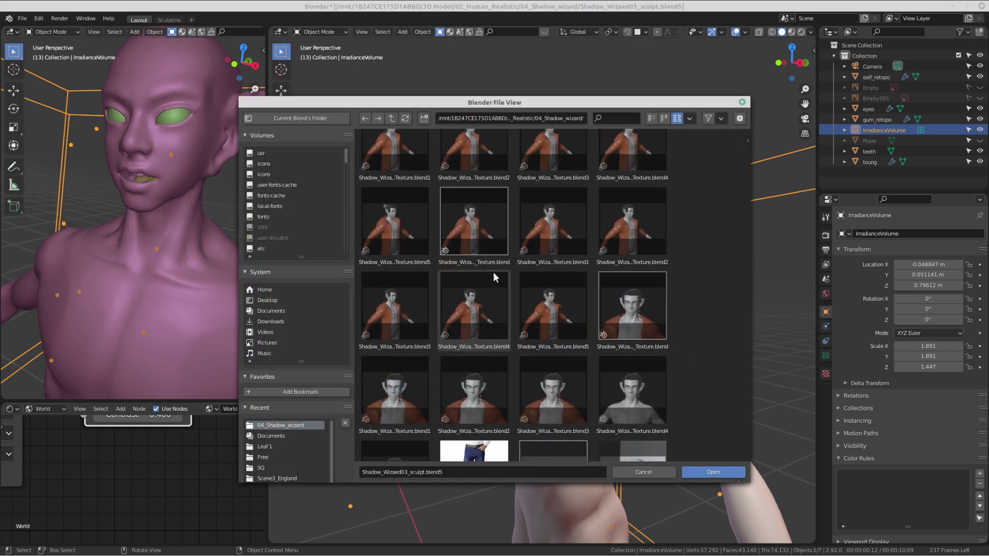
scroll(493, 272, down, 3)
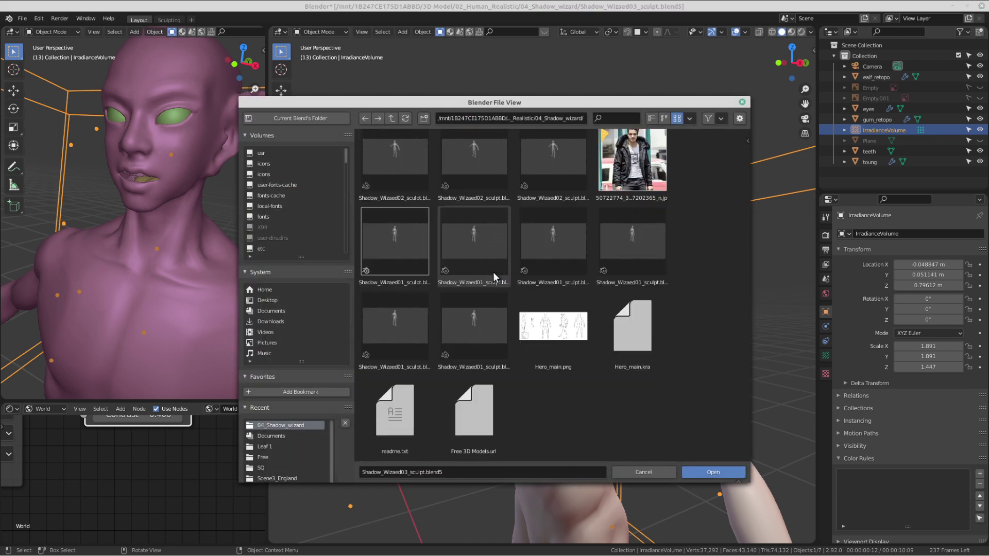
scroll(493, 272, up, 1)
click(558, 194)
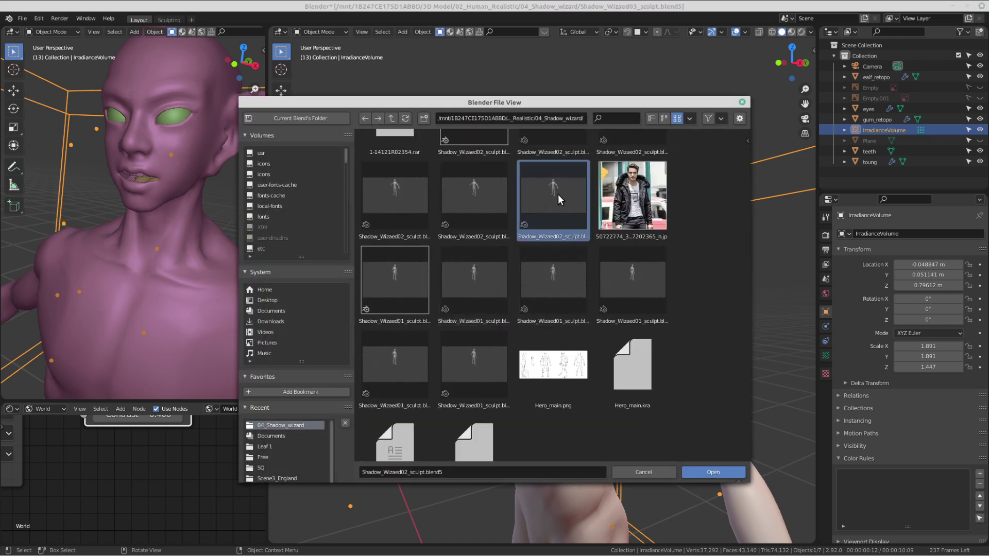
double_click(564, 215)
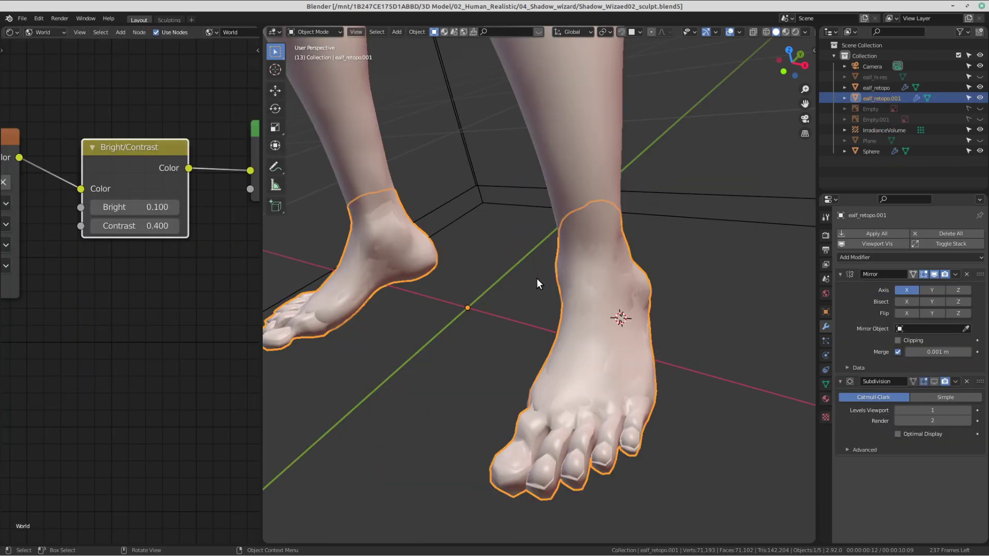
Step: Select the ealf_retopo body, examine its mesh in Edit Mode, then return to Object Mode and deselect it
scroll(460, 245, down, 3)
click(574, 205)
scroll(574, 209, down, 2)
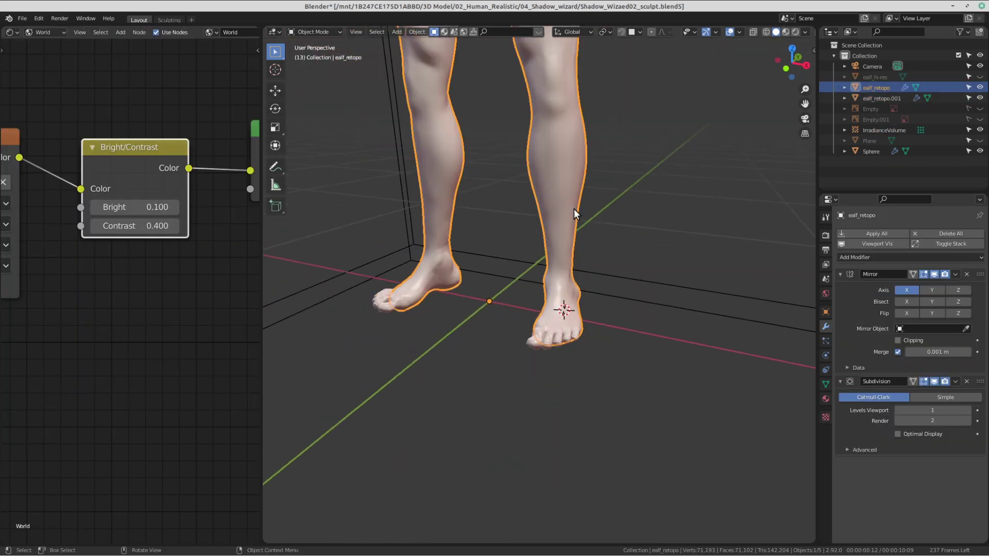
key(Tab)
scroll(705, 214, down, 4)
key(Tab)
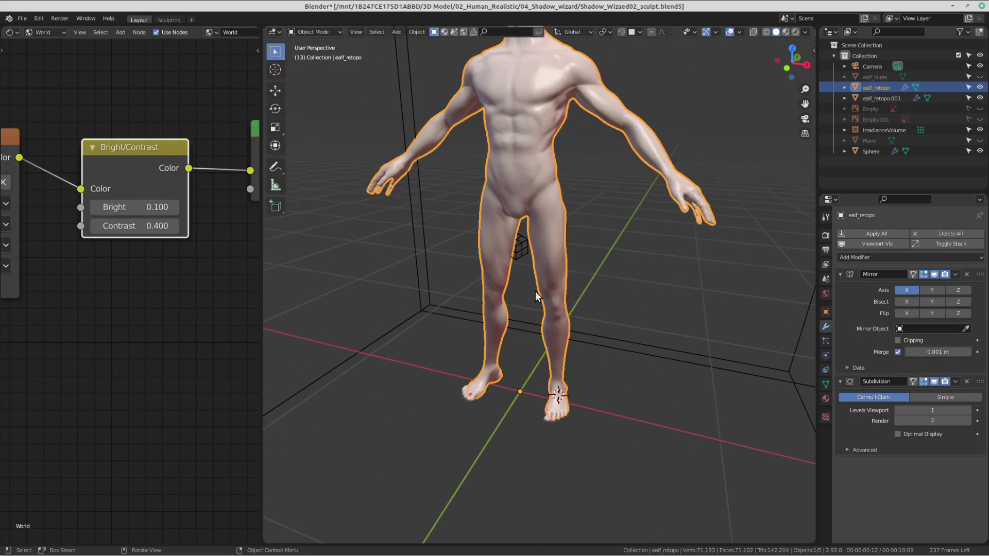
click(742, 179)
key(Tab)
key(Tab)
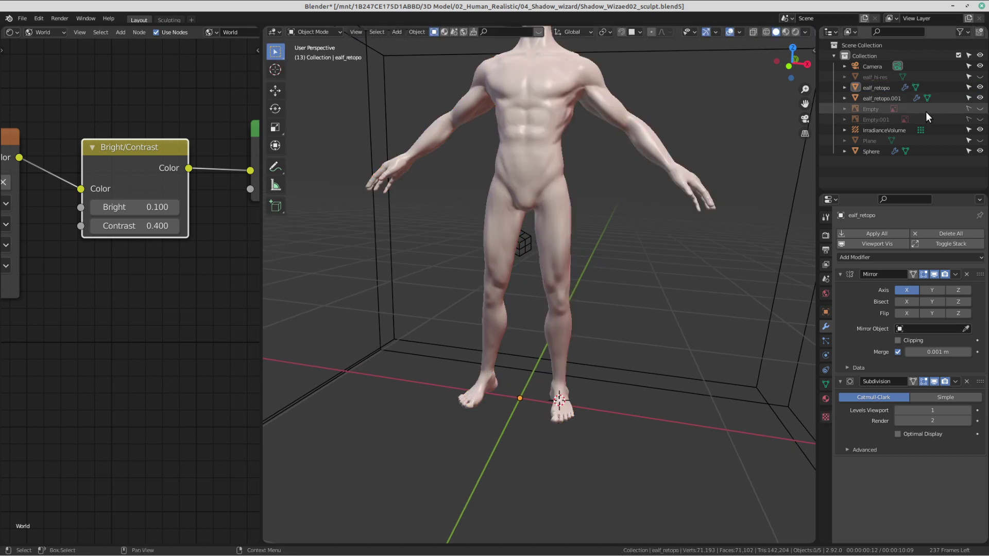
Step: Start opening another file without saving the changes, and browse up to the 3D Model folder
click(22, 18)
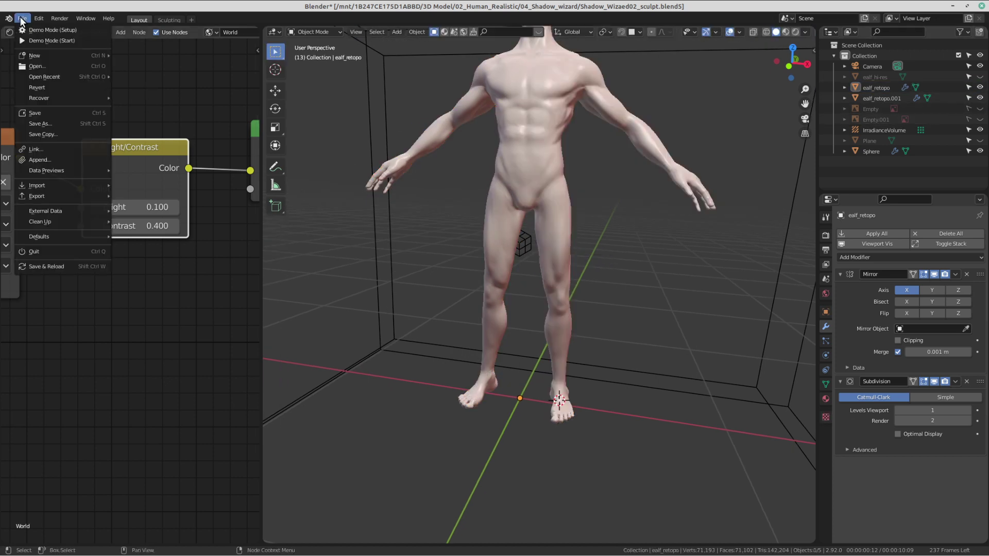
click(36, 66)
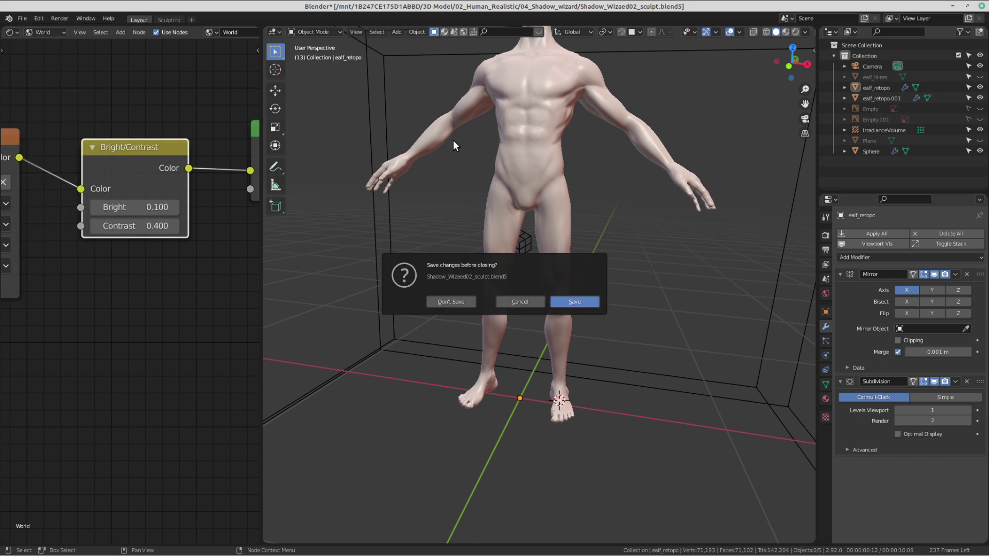
click(456, 301)
click(396, 117)
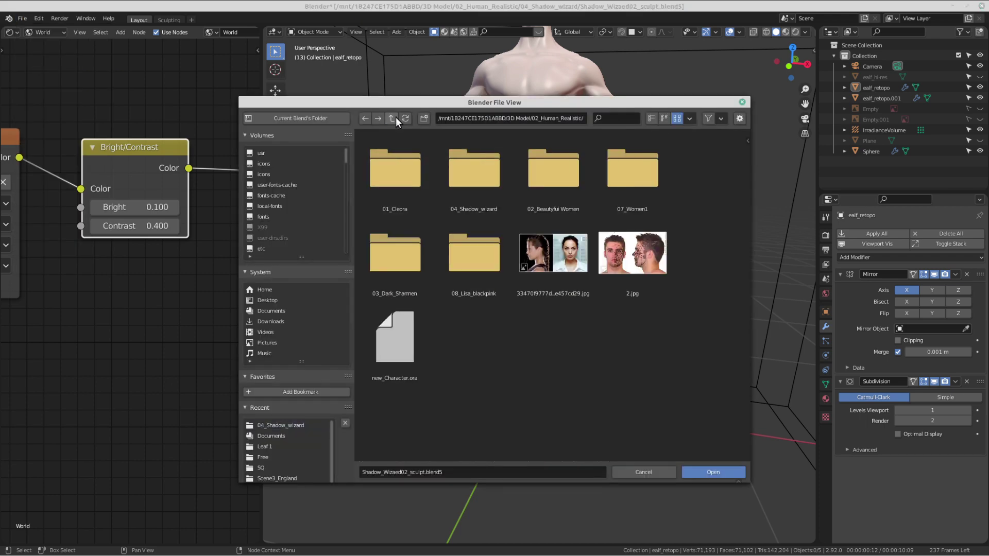
click(396, 117)
scroll(595, 268, down, 1)
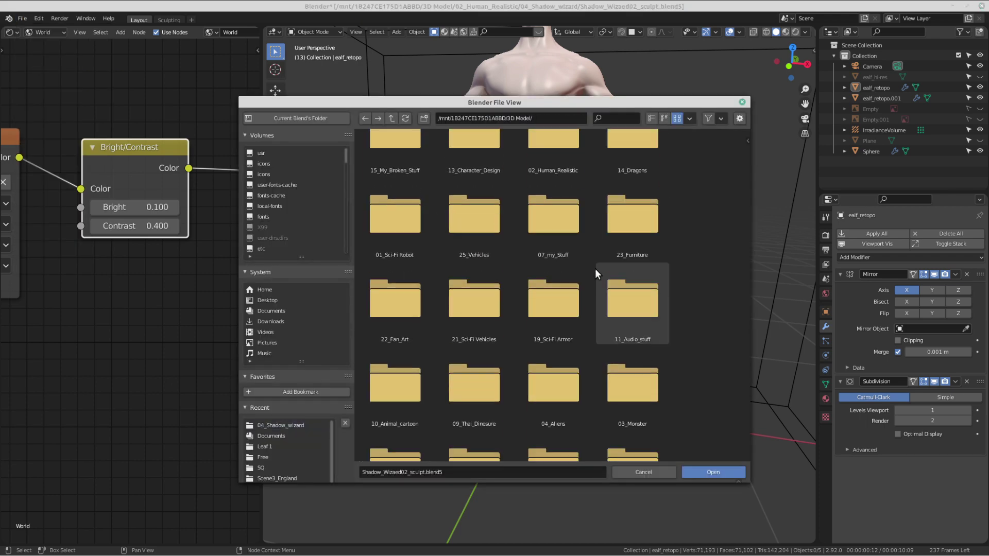
scroll(595, 268, up, 1)
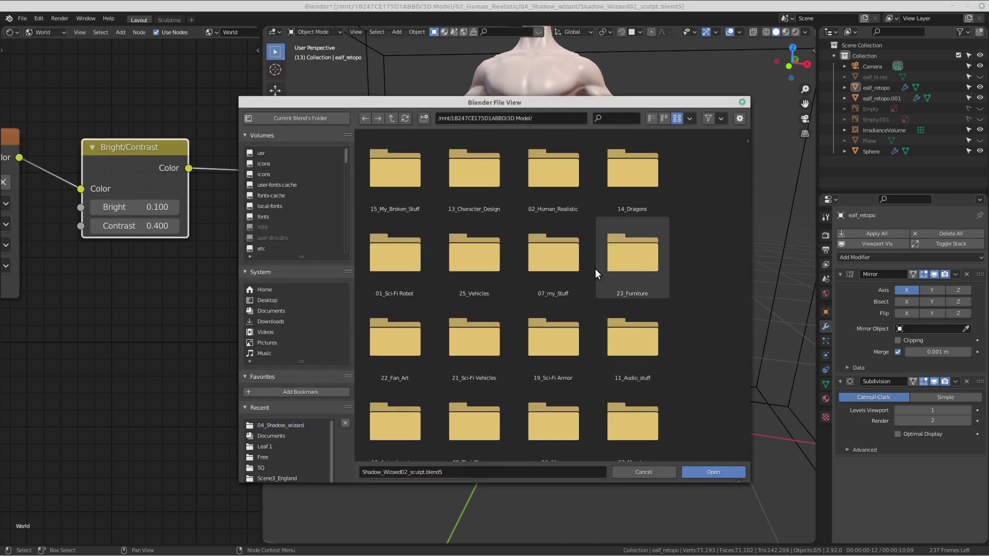
Step: Open Dragon1_001-pose_3.blend from the 14_Dragons/01_Duragon folder
double_click(646, 177)
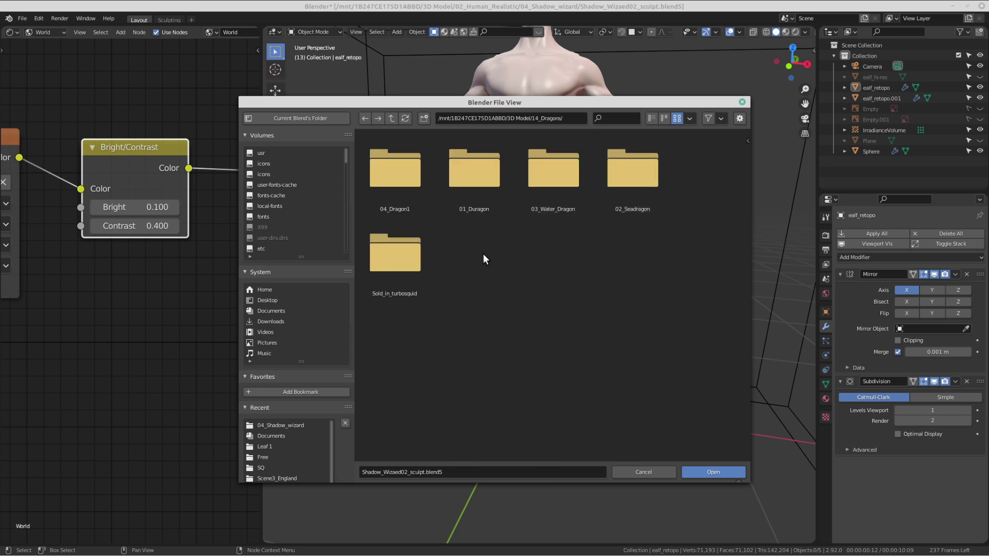
click(479, 181)
double_click(479, 181)
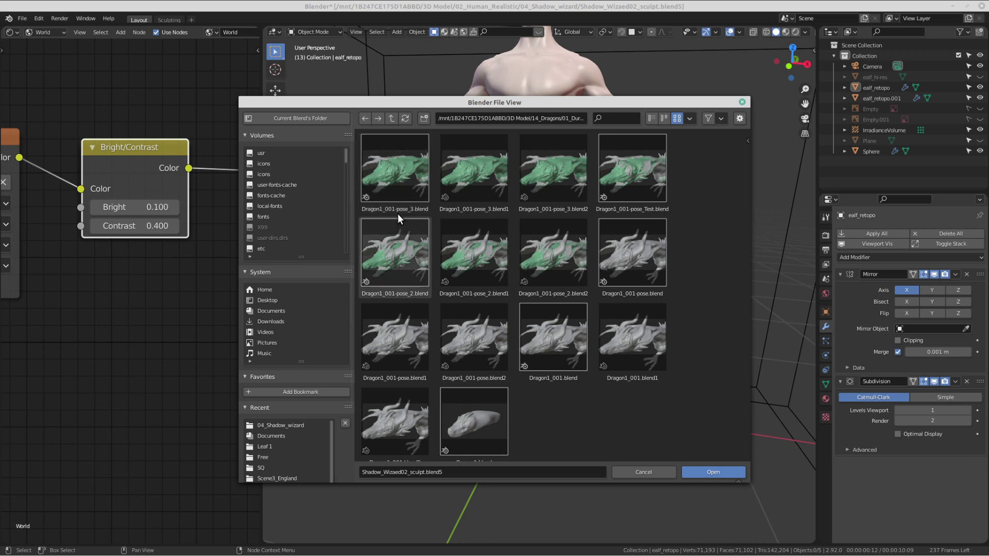
click(691, 119)
click(700, 198)
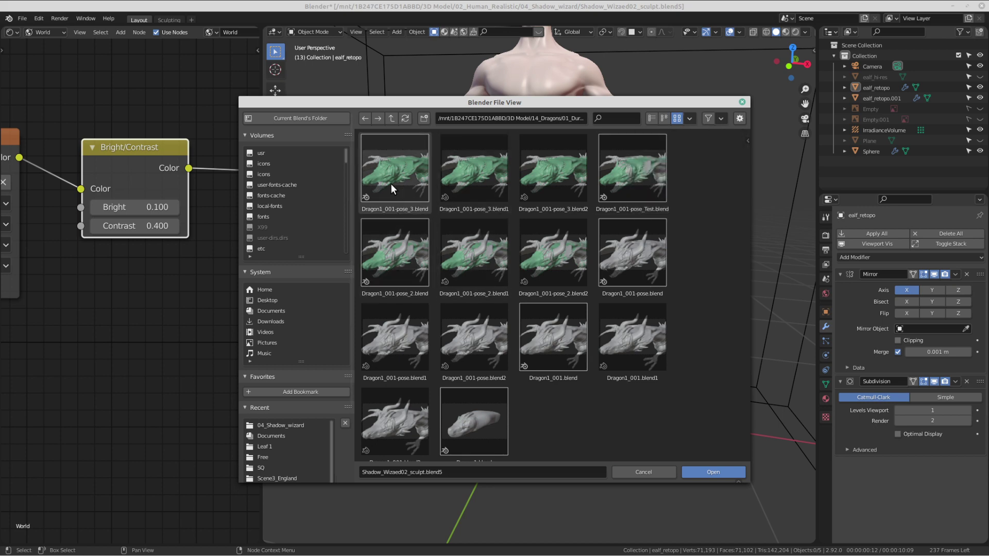
double_click(391, 183)
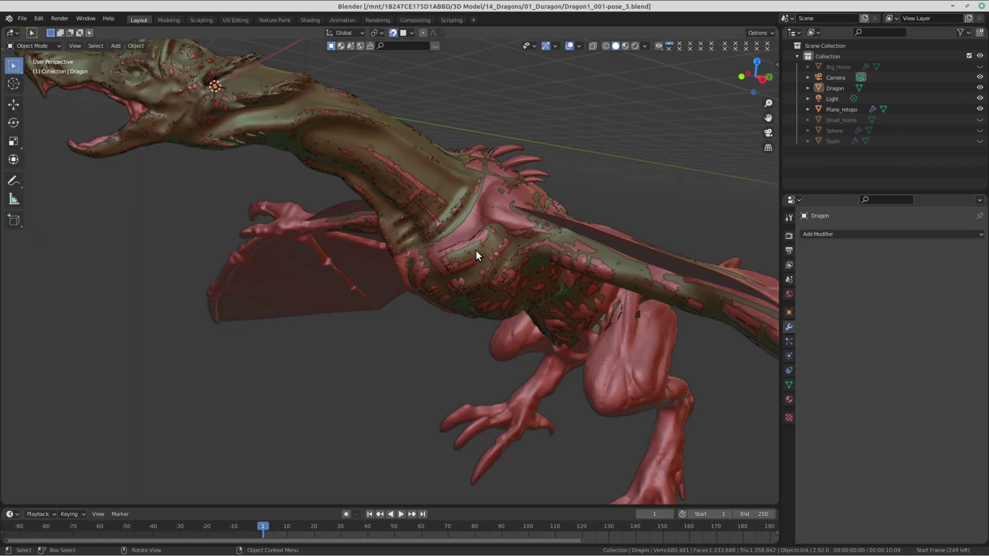
Step: Select the dragon's Plane_retopo mesh and test-move it, then cancel the move
middle_drag(476, 250, 421, 260)
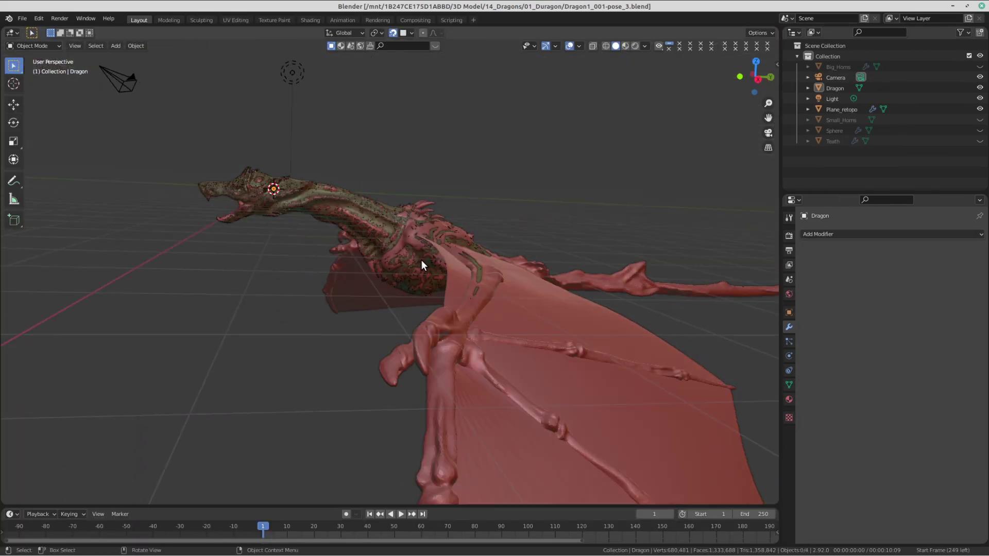
click(391, 227)
click(390, 227)
scroll(400, 240, up, 3)
scroll(400, 239, down, 2)
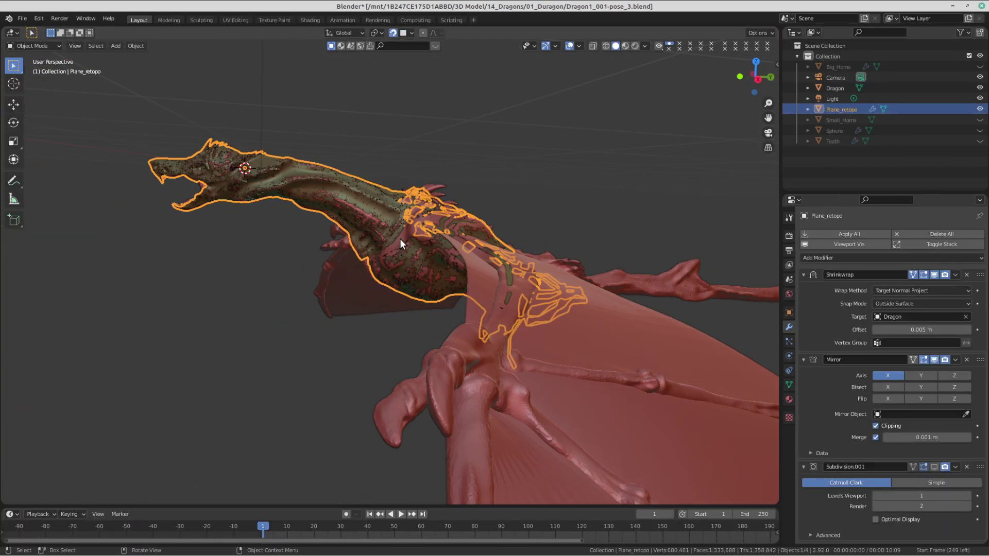
key(g)
right_click(494, 185)
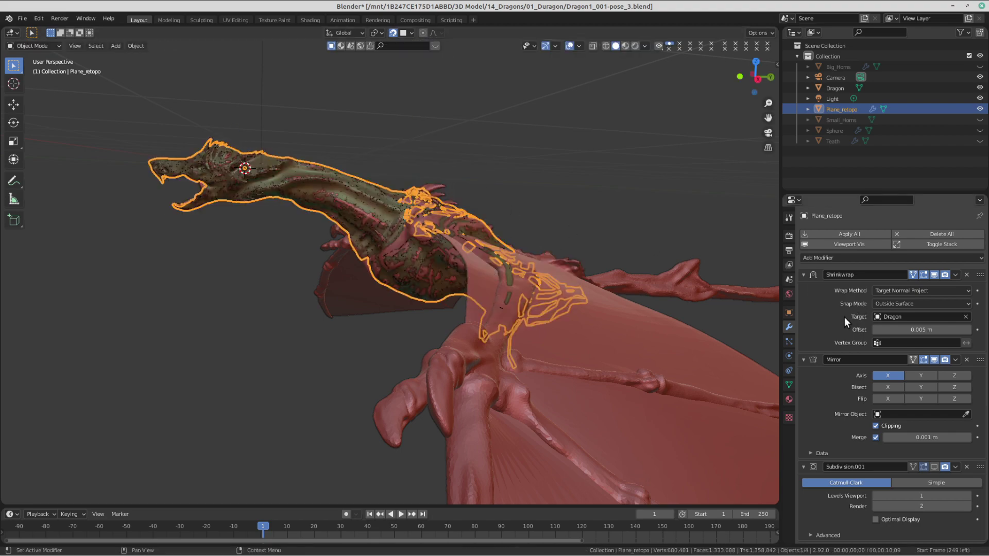
Step: Hide the Dragon sculpt and examine the retopology mesh in Edit Mode, then return to Object Mode
middle_drag(547, 255, 516, 260)
click(521, 274)
key(h)
scroll(515, 262, down, 3)
middle_drag(438, 261, 273, 309)
click(396, 243)
scroll(464, 268, up, 3)
key(Tab)
scroll(478, 347, up, 3)
key(Tab)
Step: Unhide all objects in the dragon scene and select the Dragon sculpt
key(alt+h)
middle_drag(548, 327, 524, 357)
click(378, 349)
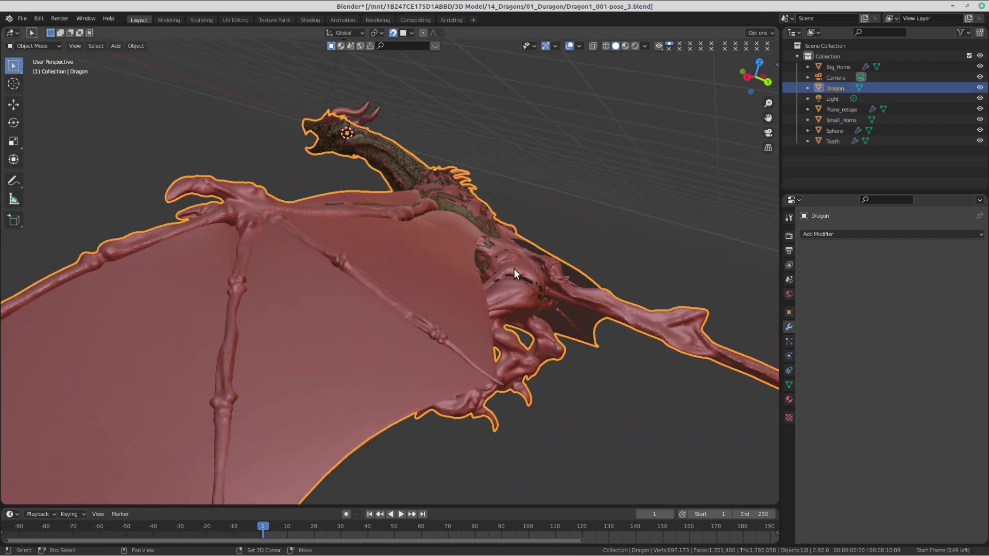
Step: Select the Plane_retopo mesh and hide it, leaving the dragon's original sculpt in view
click(392, 162)
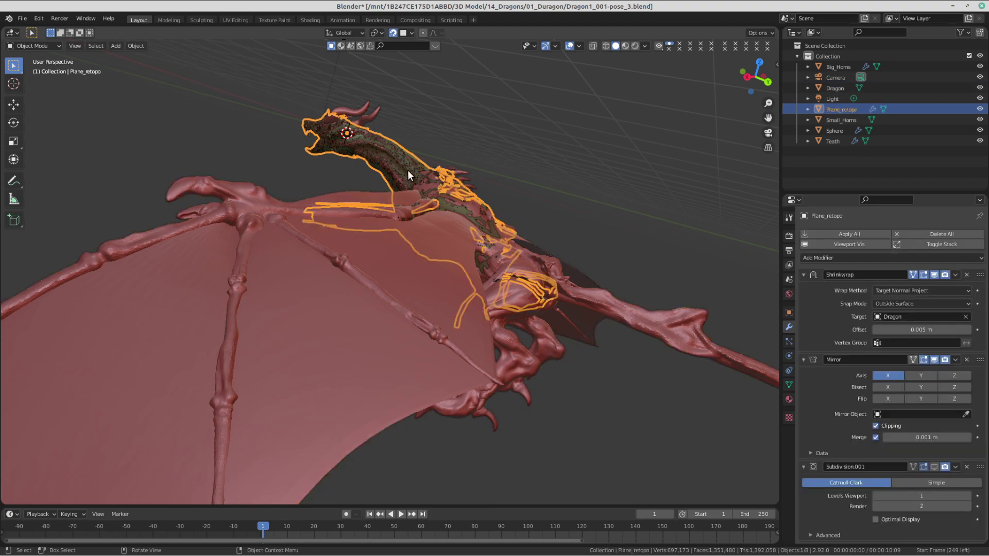
key(h)
middle_drag(407, 170, 422, 309)
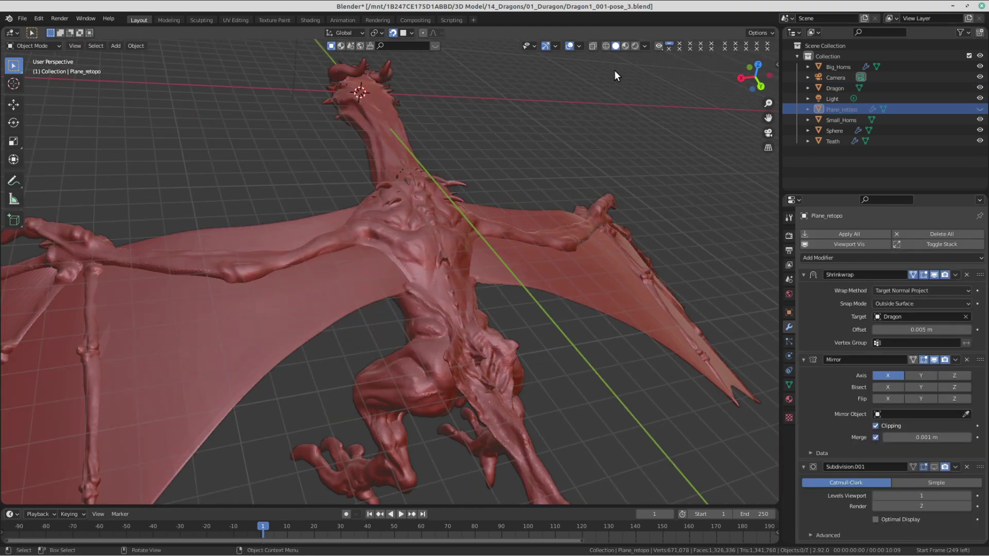
middle_drag(479, 278, 512, 339)
scroll(439, 310, up, 4)
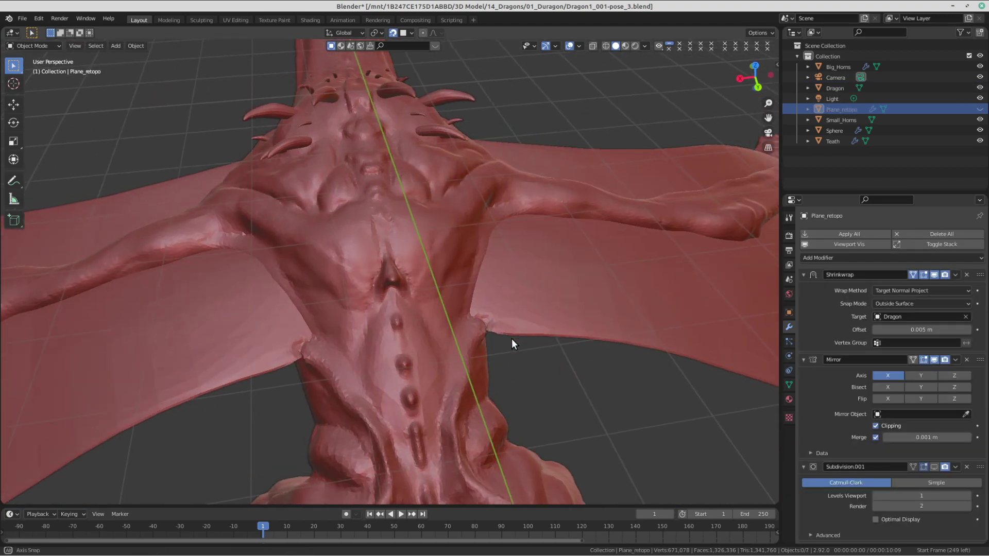
Step: Enable Cavity in the viewport shading options and inspect the surface detail of the dragon's body
click(646, 47)
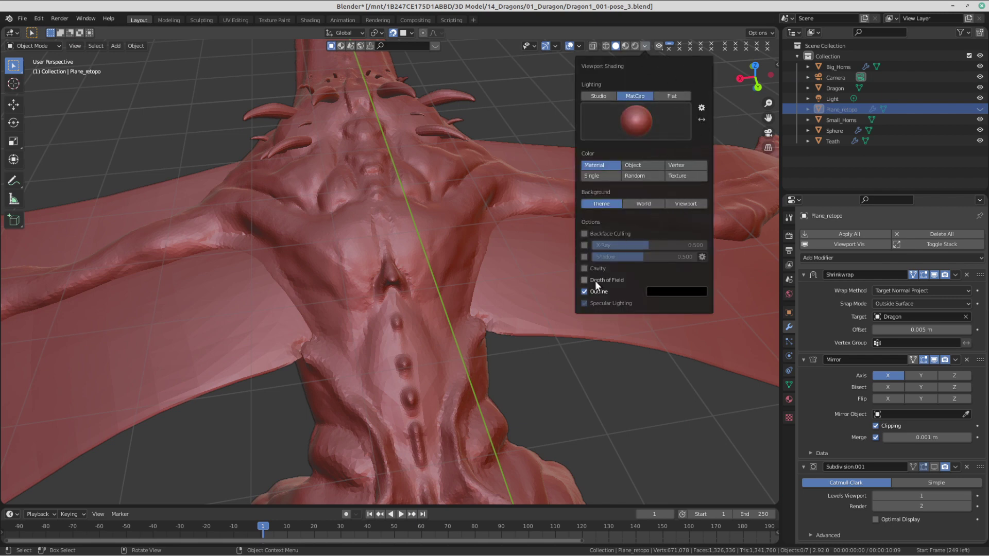
click(584, 269)
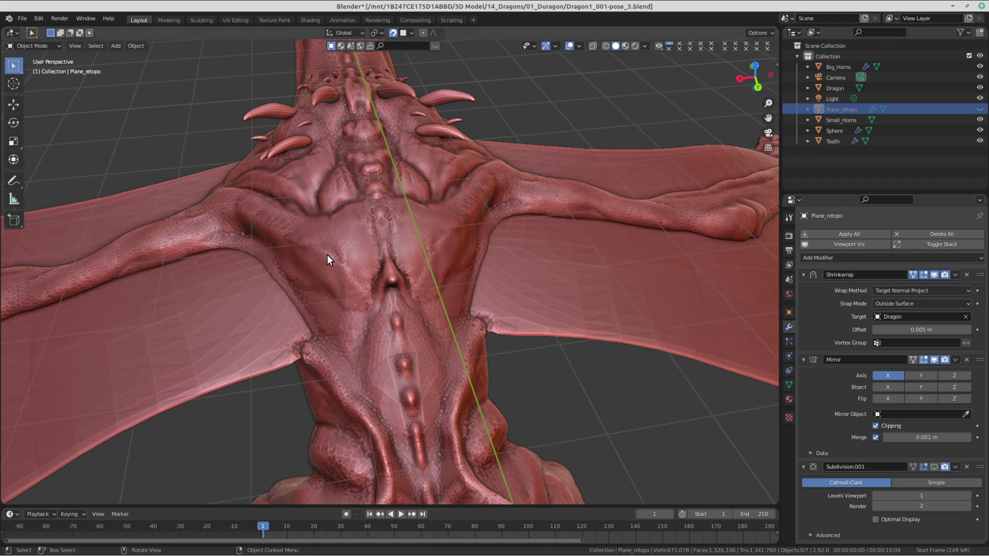
mouse_move(326, 254)
middle_down()
mouse_move(442, 350)
mouse_move(475, 315)
mouse_move(429, 301)
mouse_move(388, 213)
mouse_move(486, 301)
mouse_move(342, 245)
mouse_move(548, 361)
mouse_move(563, 322)
mouse_move(490, 386)
mouse_move(406, 349)
mouse_move(391, 284)
middle_up()
scroll(488, 368, up, 4)
scroll(494, 345, down, 4)
Step: Select the Dragon sculpt, enter Edit Mode and examine its mesh density on the body, legs and wings
click(478, 275)
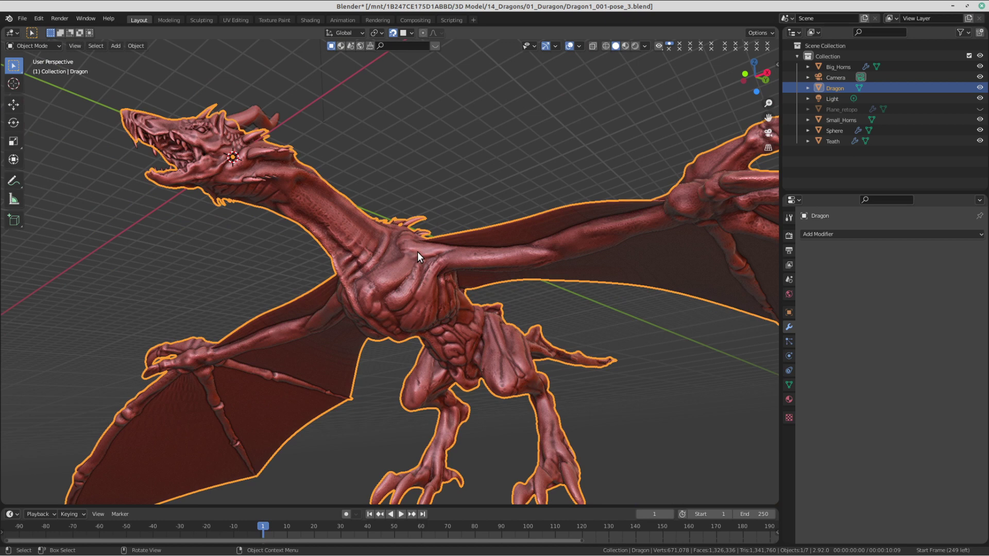
key(ctrl+Tab)
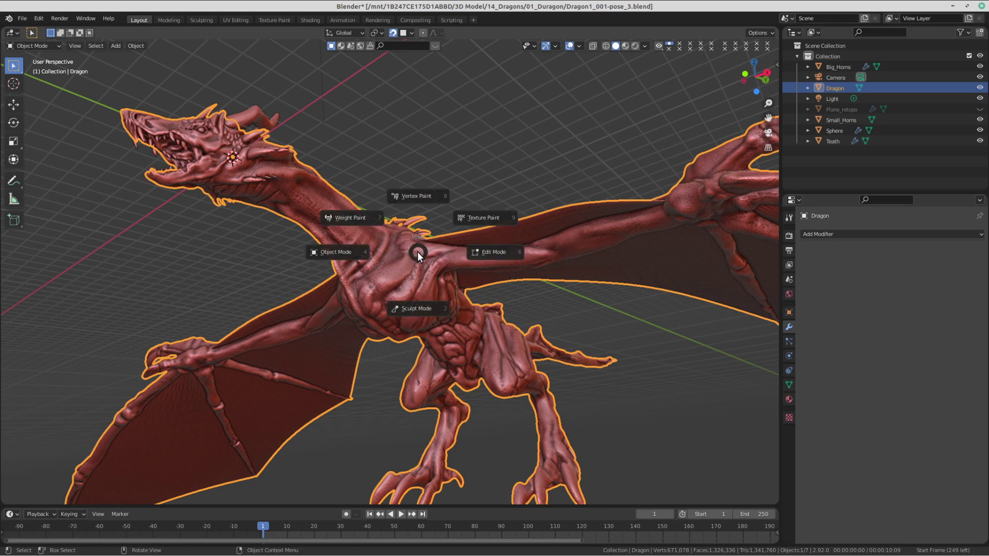
click(509, 322)
scroll(481, 301, down, 3)
middle_drag(481, 300, 562, 288)
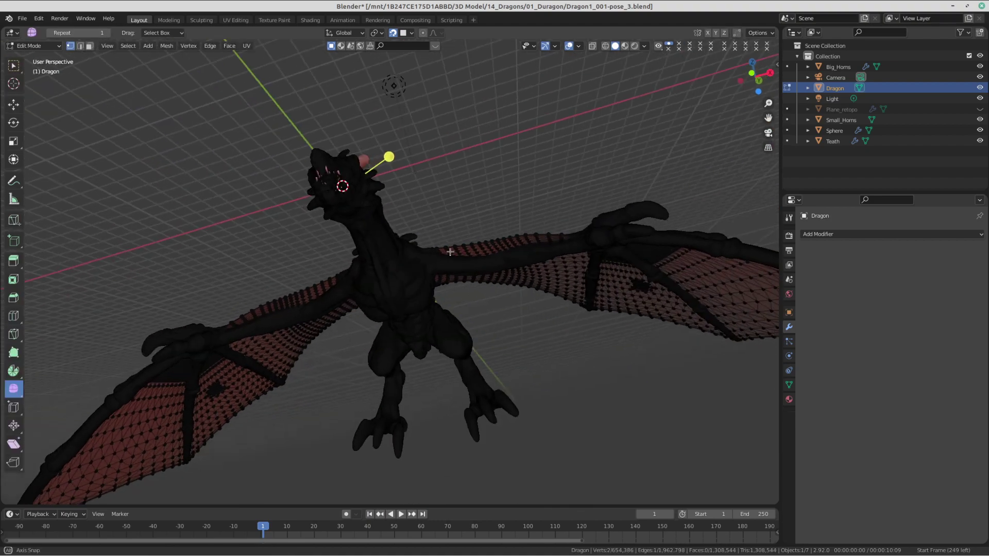
scroll(464, 288, up, 6)
middle_drag(392, 309, 424, 316)
scroll(424, 316, down, 2)
scroll(430, 302, down, 3)
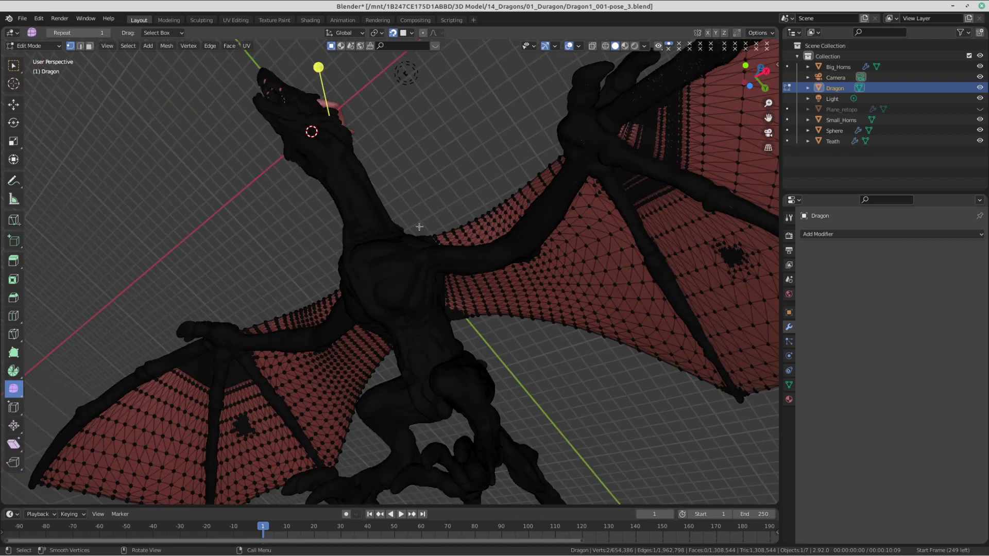
middle_drag(419, 227, 586, 271)
scroll(585, 271, down, 3)
middle_drag(426, 276, 495, 288)
scroll(414, 305, up, 3)
mouse_move(414, 306)
middle_down()
mouse_move(454, 257)
mouse_move(407, 263)
mouse_move(536, 253)
mouse_move(547, 219)
mouse_move(520, 227)
mouse_move(453, 309)
mouse_move(463, 270)
mouse_move(503, 236)
mouse_move(495, 258)
mouse_move(465, 236)
mouse_move(452, 248)
middle_up()
Step: Switch the viewport to wireframe shading and select all vertices of the Dragon mesh
key(z)
click(435, 254)
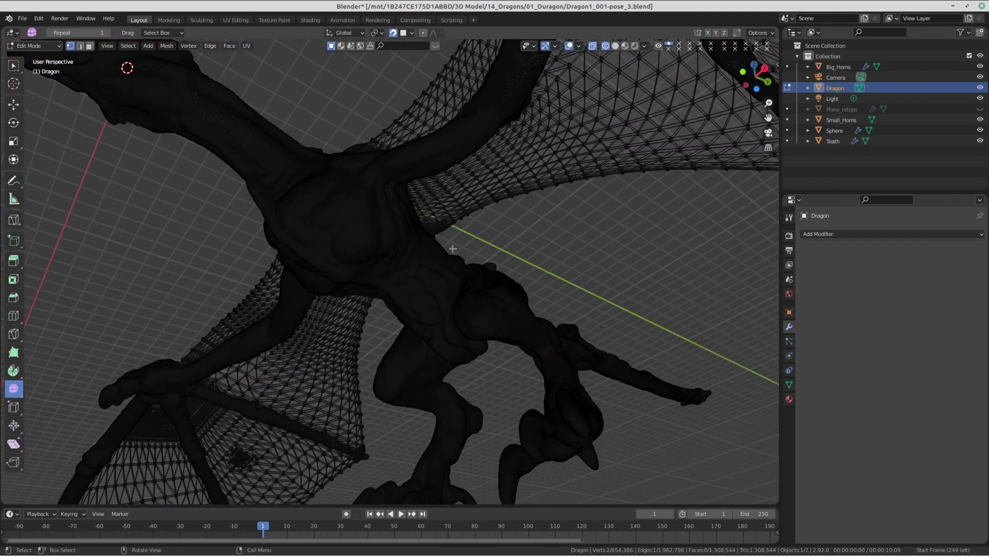
key(a)
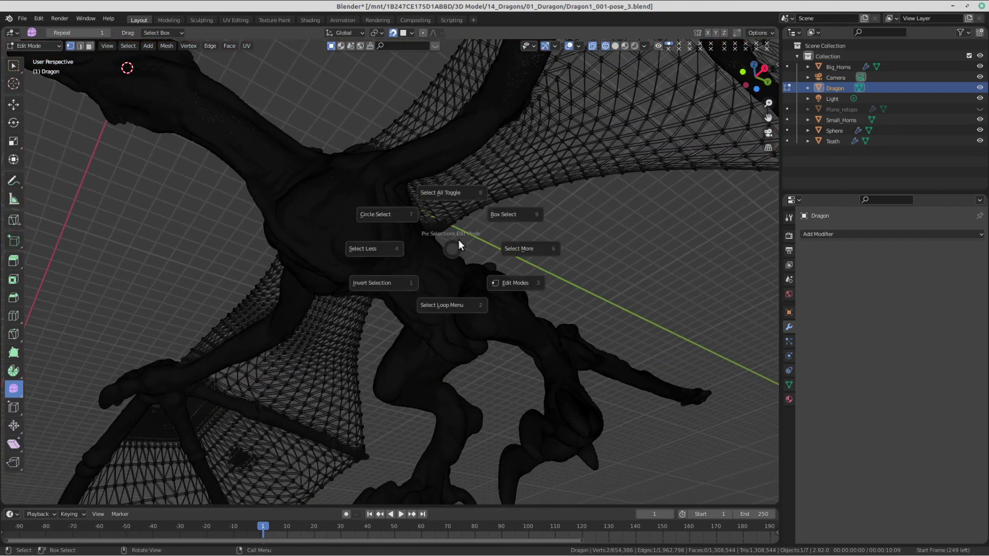
click(456, 192)
key(a)
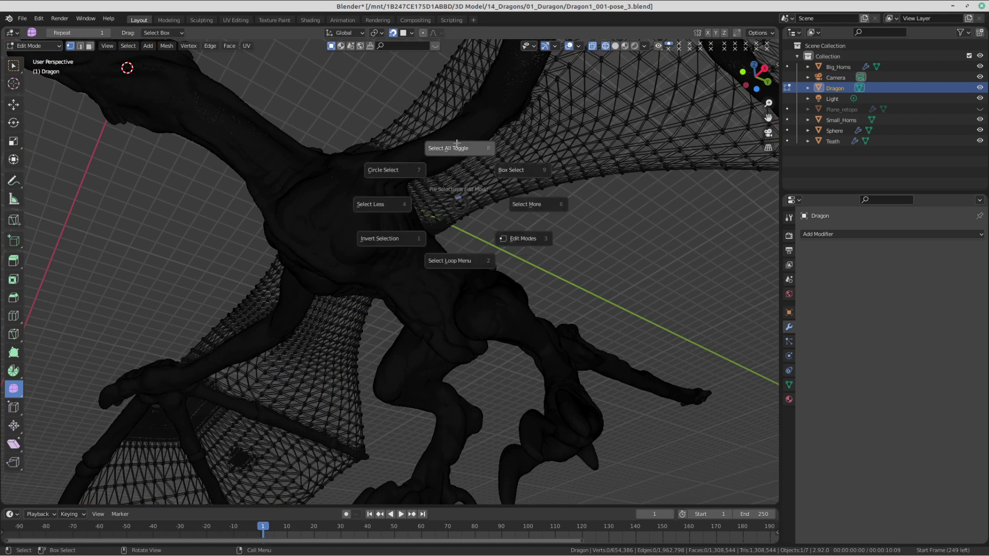
click(455, 146)
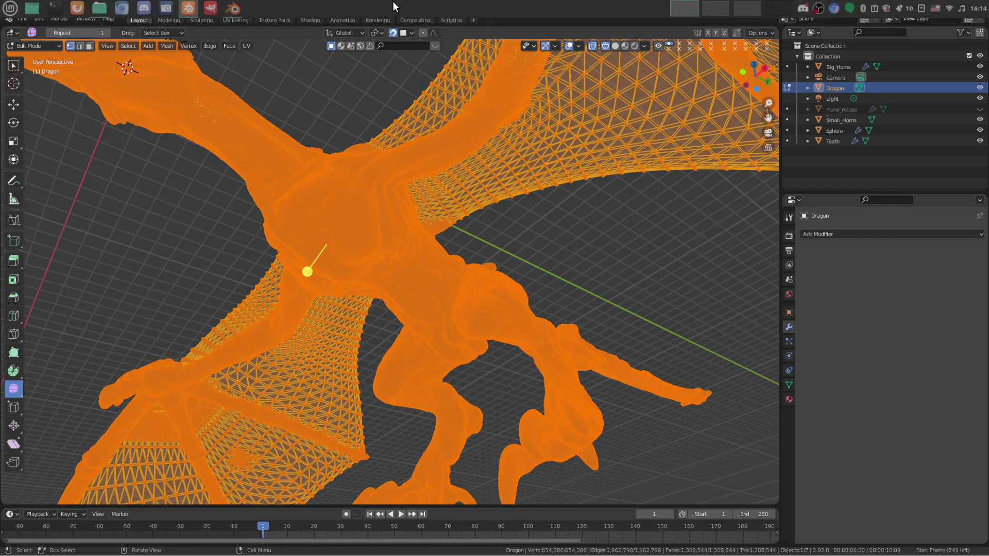
Step: Examine the fully selected Dragon wireframe around the chest, wings, legs and tail
scroll(436, 227, down, 4)
middle_drag(434, 228, 403, 284)
scroll(360, 261, up, 2)
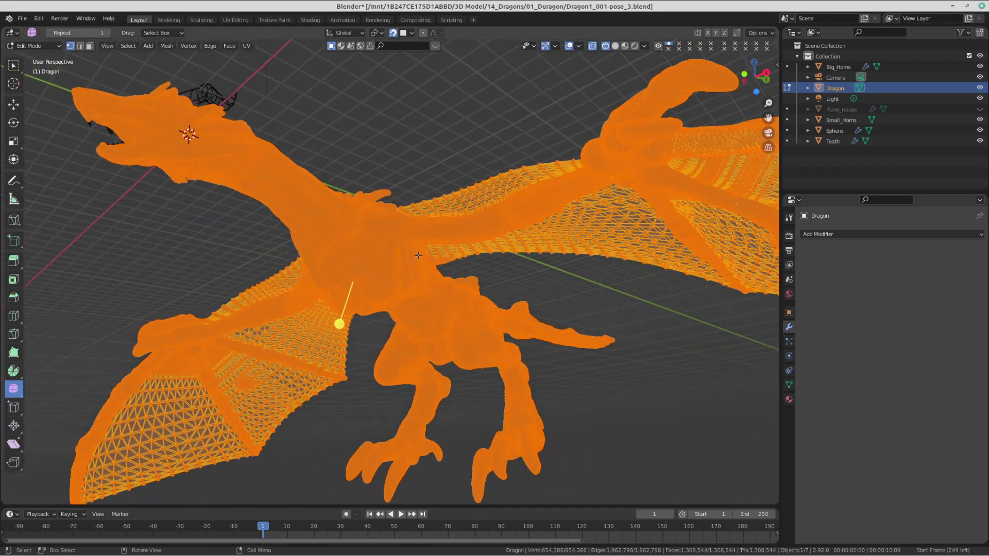
scroll(396, 278, up, 5)
mouse_move(356, 258)
middle_down()
mouse_move(392, 261)
mouse_move(355, 252)
middle_up()
scroll(355, 252, down, 8)
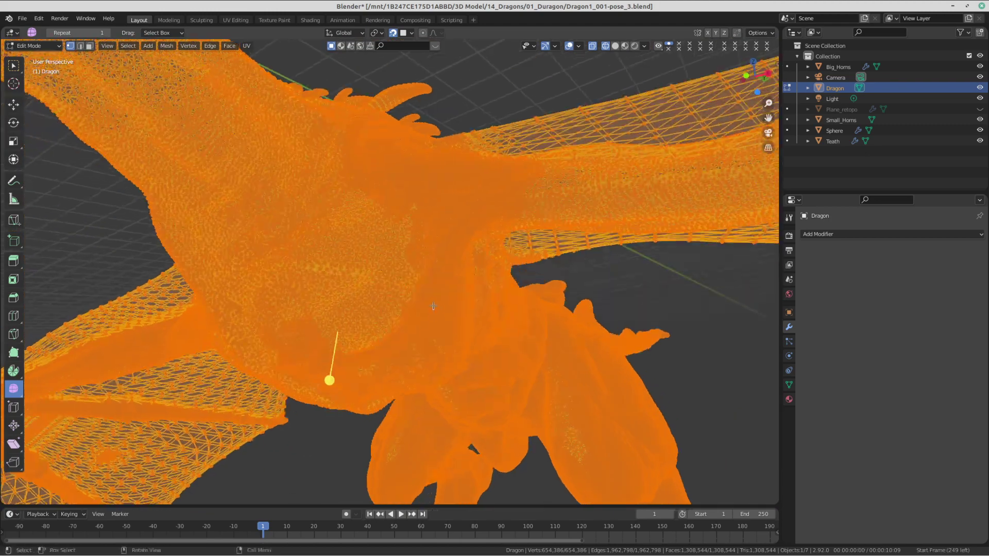
scroll(421, 292, up, 2)
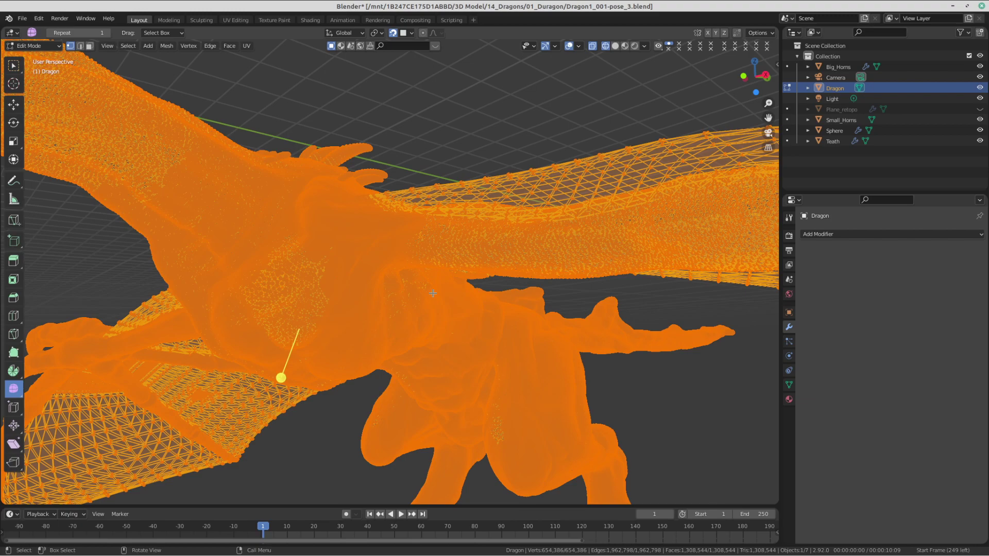
scroll(433, 293, down, 3)
middle_drag(432, 293, 400, 308)
scroll(418, 312, up, 5)
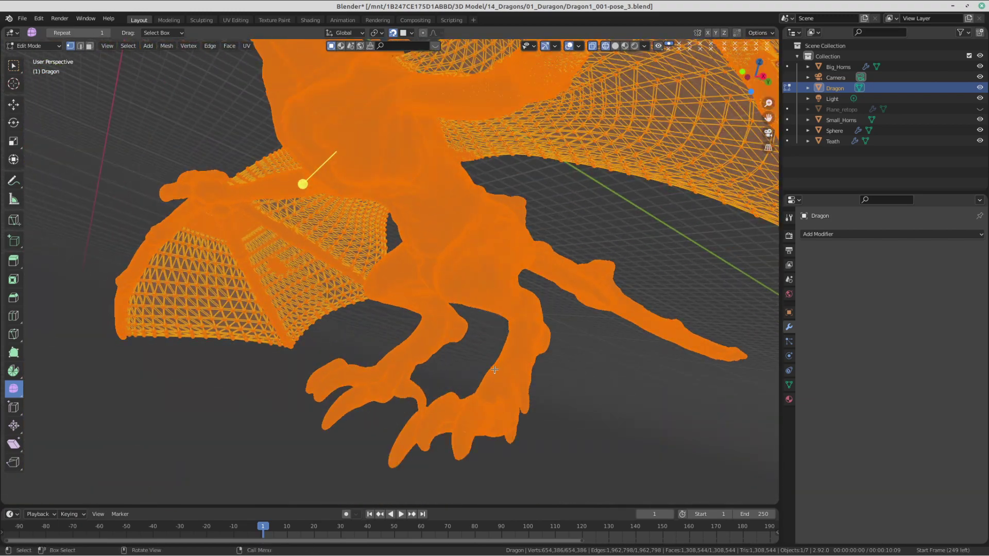
Step: Clear the selection, try box-selecting parts of the dragon's legs and thigh, then deselect them
click(494, 370)
scroll(498, 364, down, 3)
middle_drag(494, 370, 466, 359)
scroll(481, 365, up, 4)
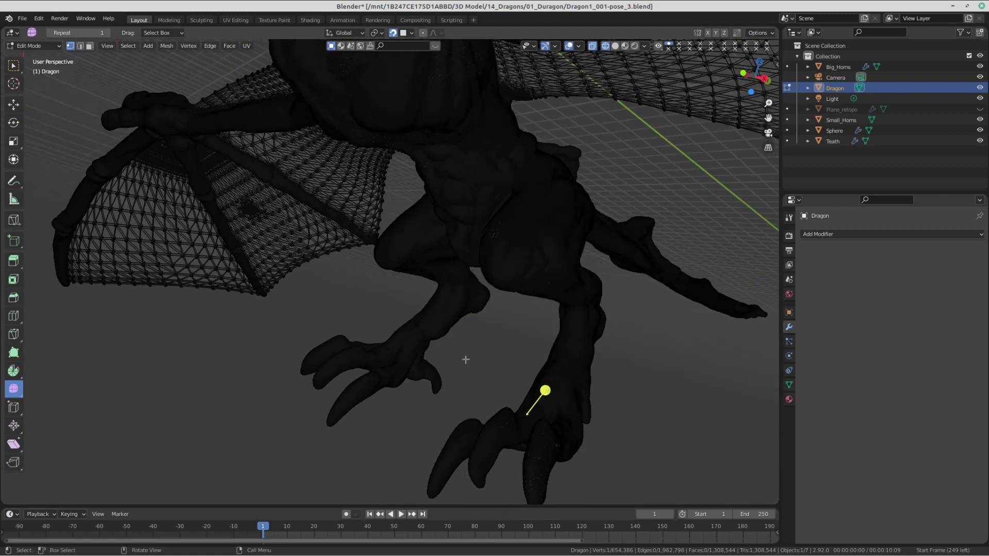
middle_drag(555, 384, 541, 330)
drag(469, 272, 534, 309)
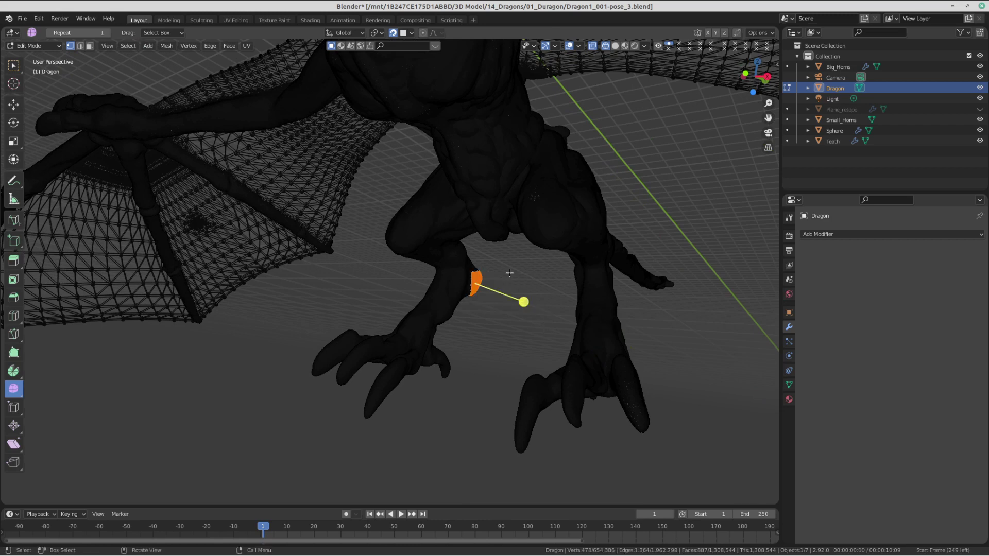
drag(630, 151, 556, 291)
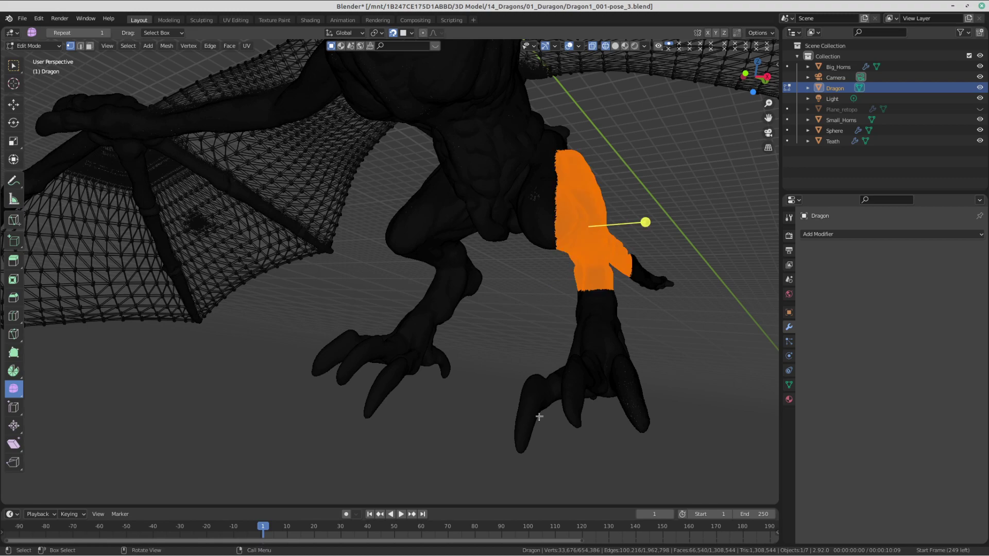
click(581, 310)
Step: Switch to the right orthographic view and box-select the outer section of the dragon's tail
middle_drag(583, 309, 543, 307)
scroll(543, 307, down, 2)
middle_drag(551, 254, 519, 335)
key(KP_1)
key(KP_3)
scroll(517, 333, up, 2)
drag(642, 179, 295, 259)
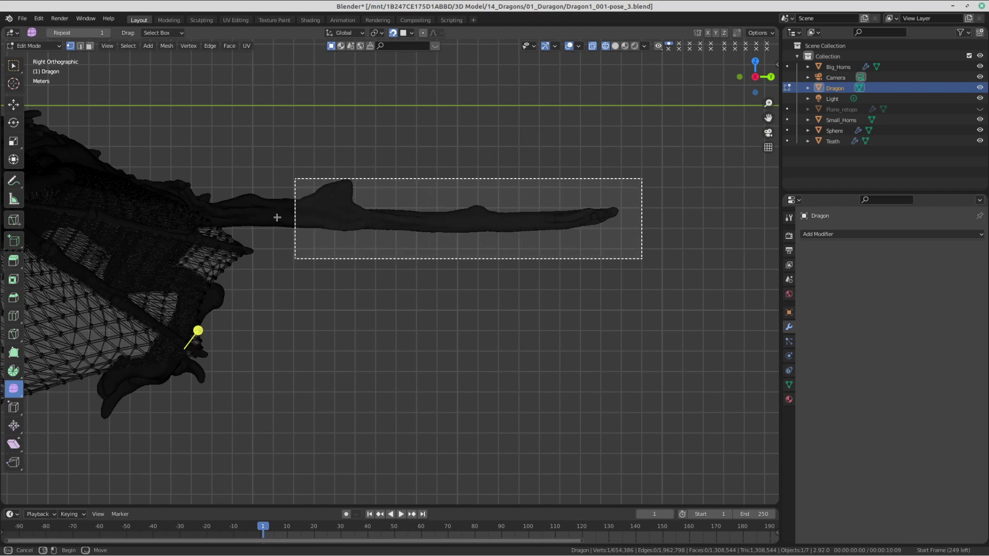
Step: Place the 3D cursor at the base of the selected tail section and set the pivot point to 3D Cursor
drag(277, 218, 294, 218)
key(period)
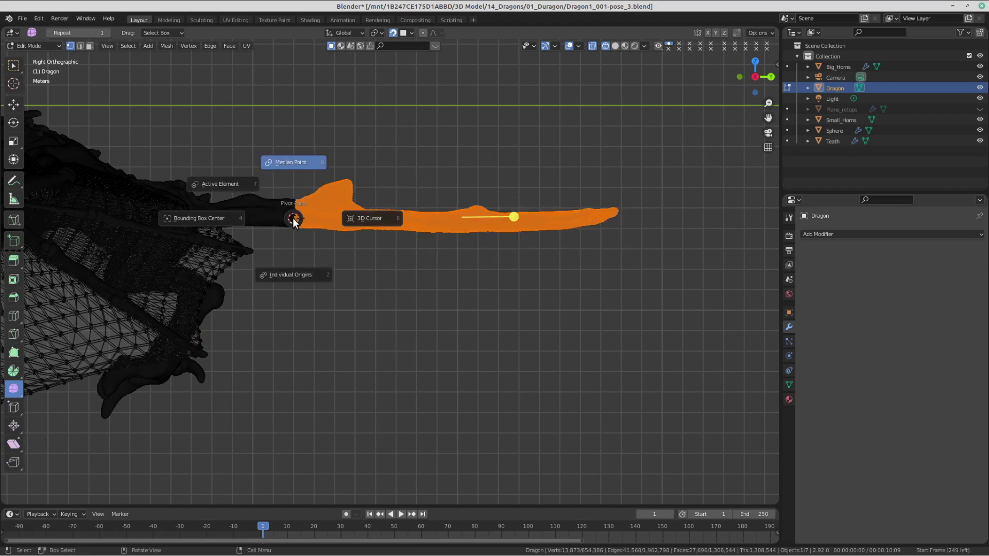
click(375, 216)
Step: Try rotating the selected tail section upward about 22.5° around the 3D cursor, then cancel the rotation
shift+middle_drag(558, 245, 620, 282)
key(r)
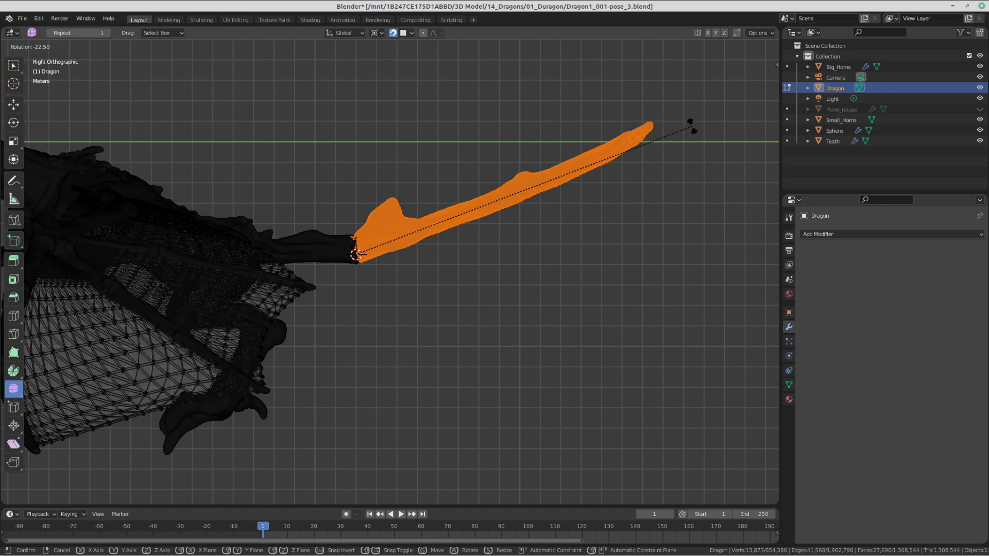
key(Escape)
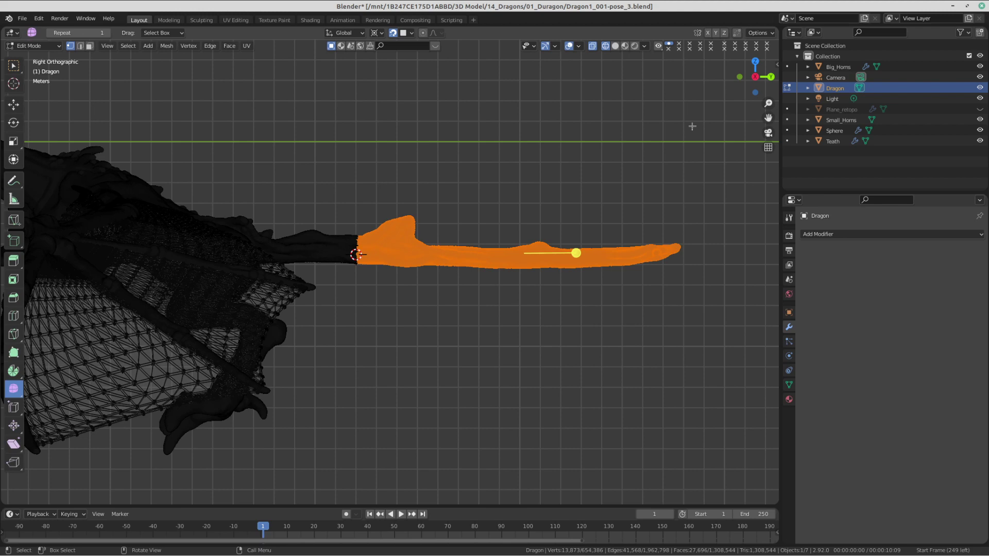
Step: Return the Dragon to Object Mode and set the viewport back to solid shading
scroll(574, 243, down, 2)
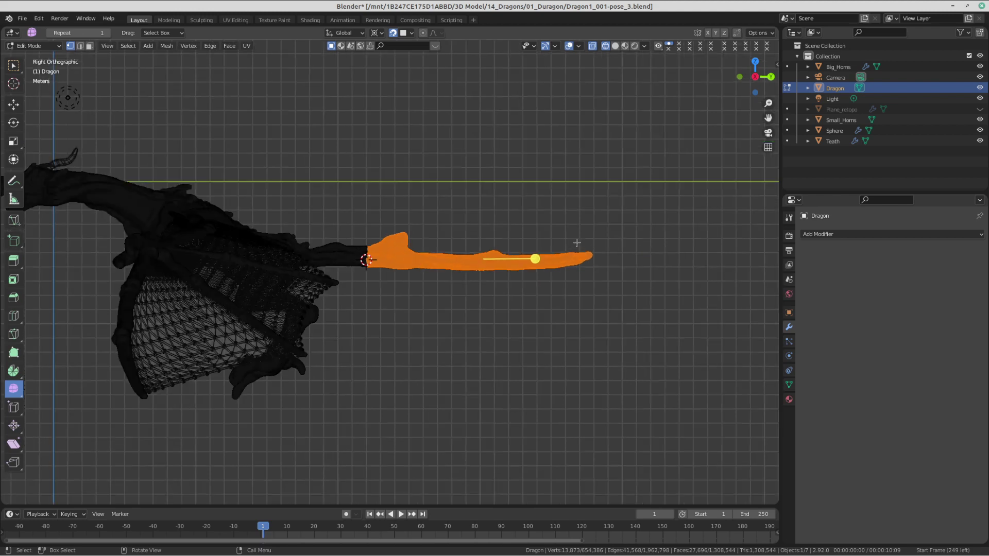
key(ctrl+Tab)
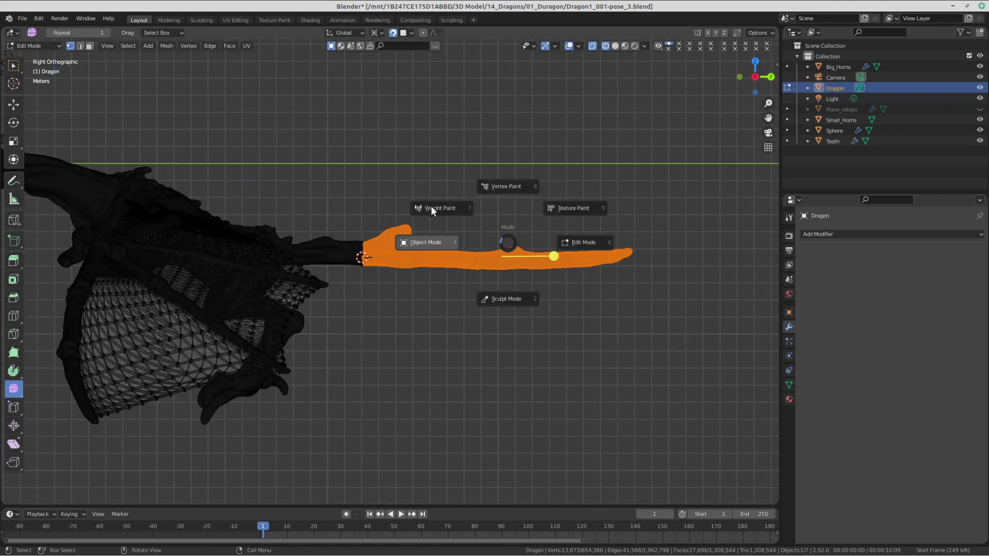
click(424, 242)
mouse_move(424, 240)
middle_down()
mouse_move(304, 275)
mouse_move(437, 280)
mouse_move(391, 273)
mouse_move(492, 267)
middle_up()
key(z)
click(548, 265)
Step: Examine the dragon sculpt from several sides, then unhide the Plane_retopo mesh
scroll(518, 346, up, 3)
mouse_move(394, 273)
shift+middle_down()
mouse_move(517, 345)
mouse_move(604, 282)
mouse_move(496, 296)
mouse_move(582, 302)
mouse_move(509, 353)
mouse_move(483, 262)
mouse_move(431, 296)
mouse_move(519, 292)
mouse_move(423, 334)
mouse_move(443, 297)
mouse_move(403, 370)
mouse_move(459, 299)
mouse_move(436, 321)
mouse_move(495, 328)
mouse_move(385, 366)
shift+middle_up()
middle_drag(449, 284, 439, 232)
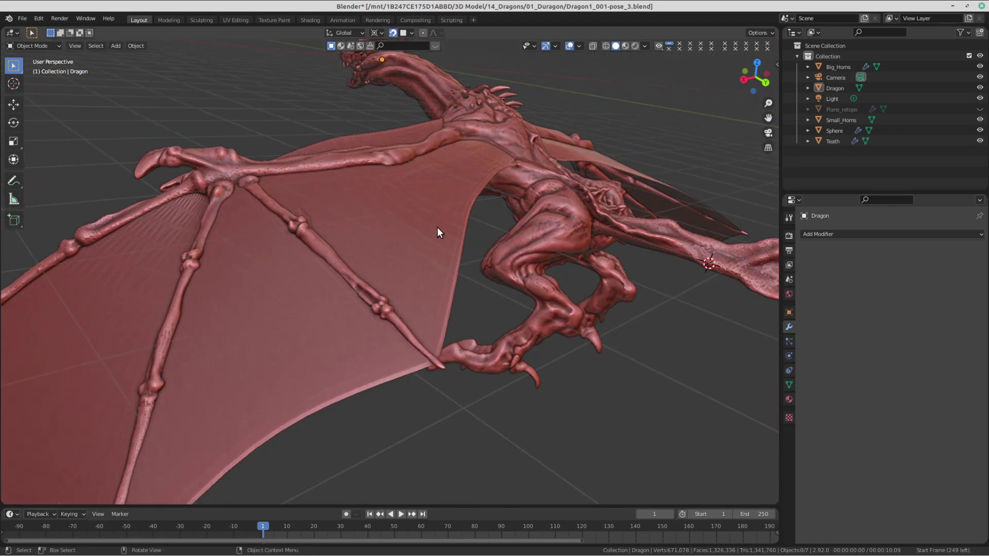
scroll(472, 239, down, 5)
middle_drag(443, 322, 528, 320)
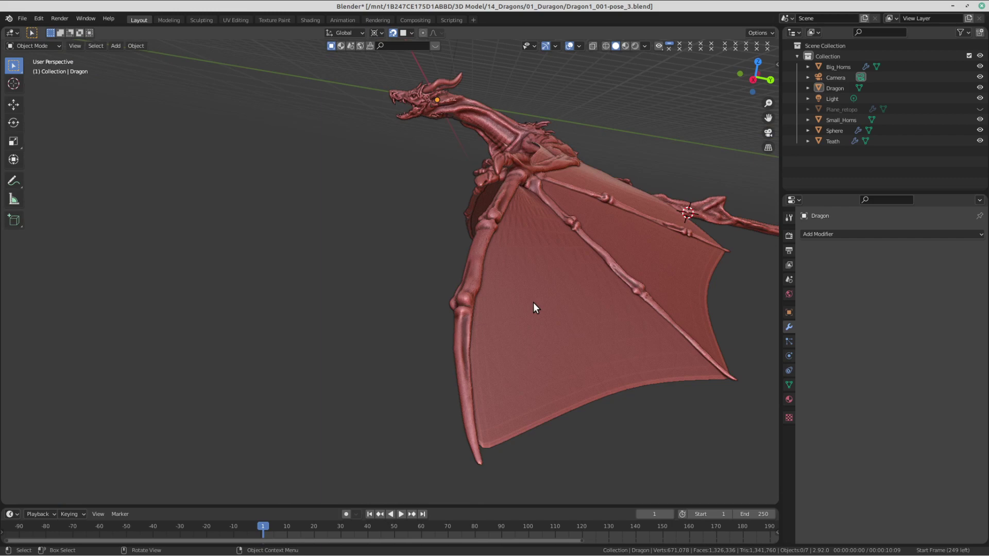
middle_drag(533, 302, 318, 202)
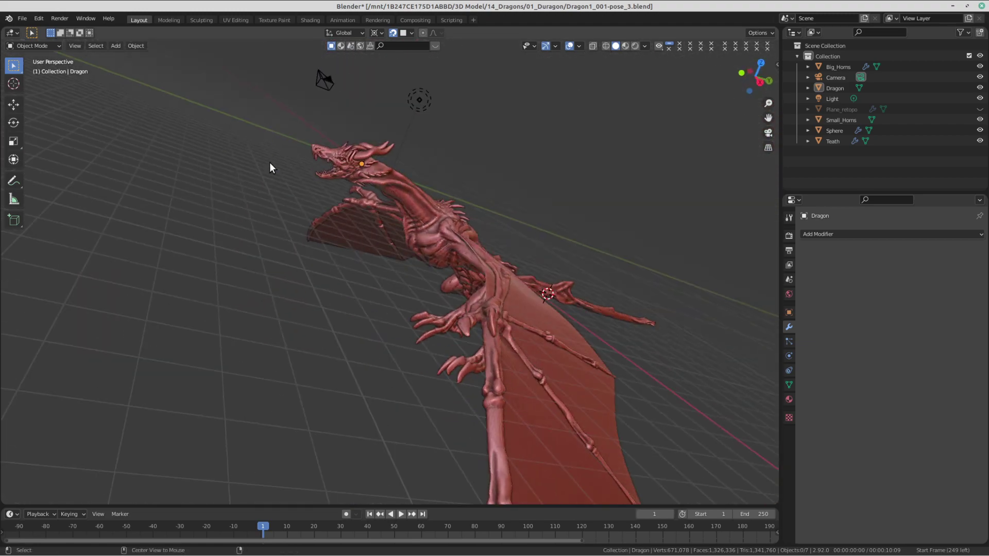
key(alt+h)
middle_drag(270, 162, 332, 185)
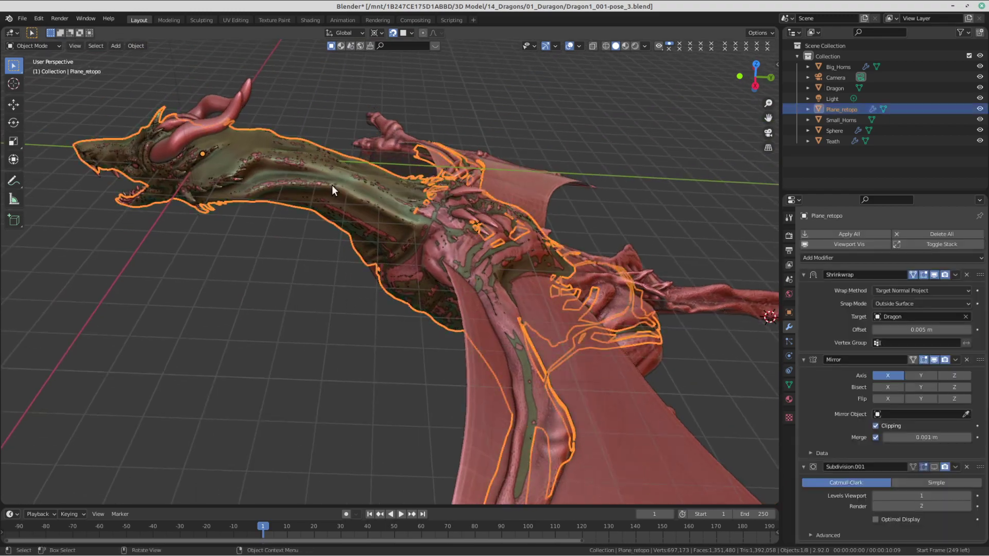
Step: Enter Edit Mode on Plane_retopo and examine the retopology's edge flow around the neck, spikes and body
scroll(369, 230, up, 2)
middle_drag(369, 230, 634, 270)
key(Tab)
scroll(634, 270, up, 3)
middle_drag(547, 316, 299, 348)
scroll(361, 351, down, 2)
shift+middle_drag(556, 392, 444, 362)
shift+middle_drag(353, 343, 466, 277)
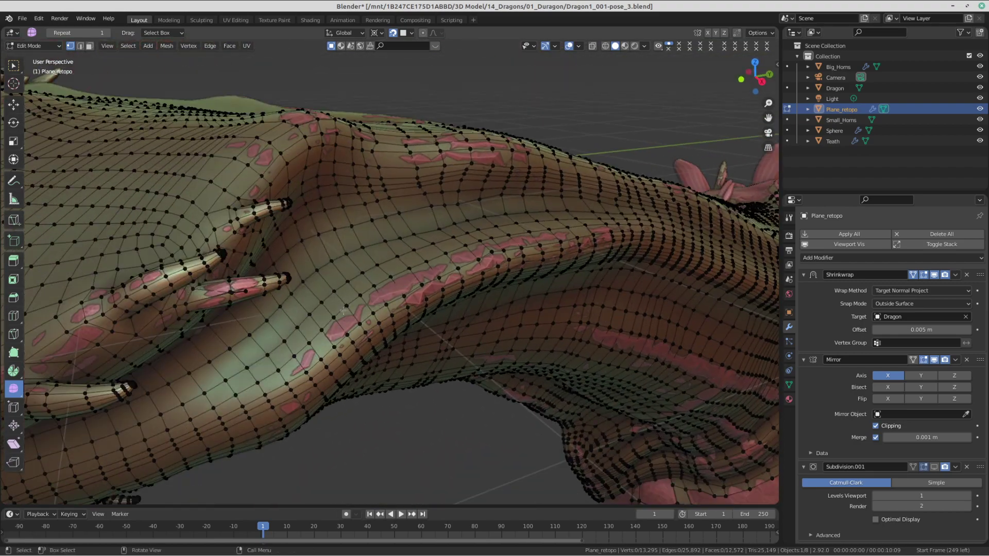
middle_drag(344, 311, 331, 285)
Step: Return to Object Mode, deselect the retopology mesh and save the dragon file
key(Tab)
scroll(331, 284, up, 3)
click(518, 165)
key(ctrl+s)
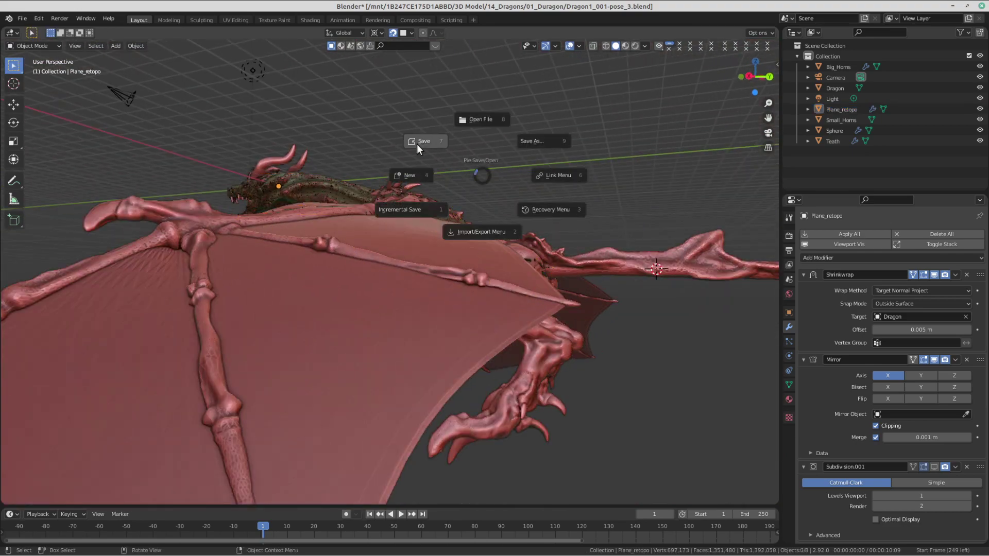
click(422, 138)
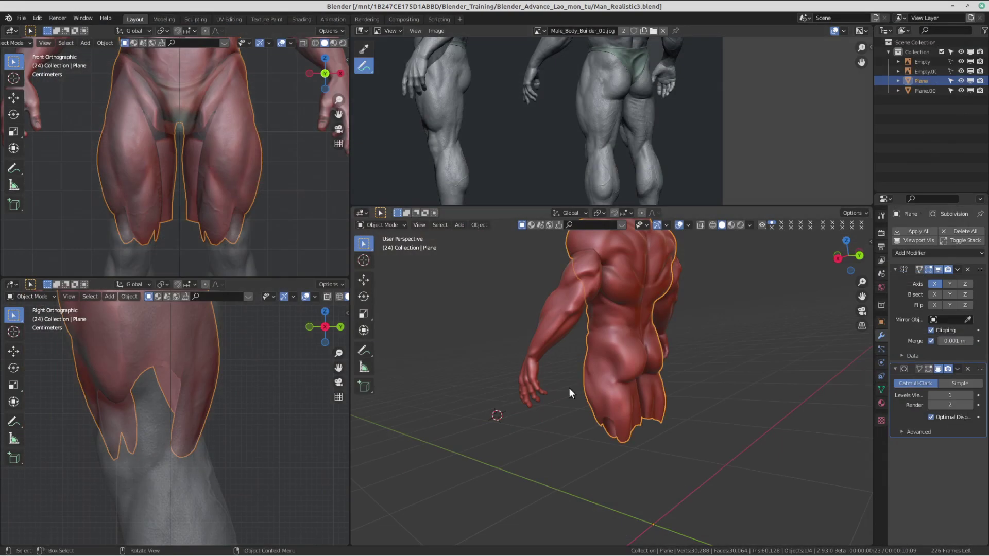
Step: Enter Edit Mode on the body mesh and reposition the vertices at the outer end of the buttock crease using proportional editing
middle_drag(568, 388, 617, 378)
scroll(576, 413, up, 2)
key(Tab)
key(Tab)
scroll(562, 345, up, 4)
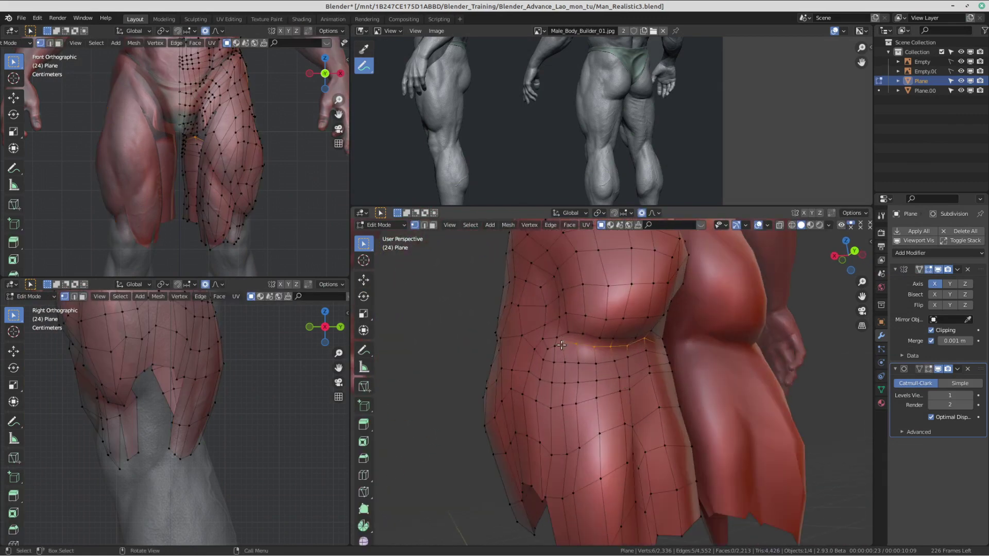
key(g)
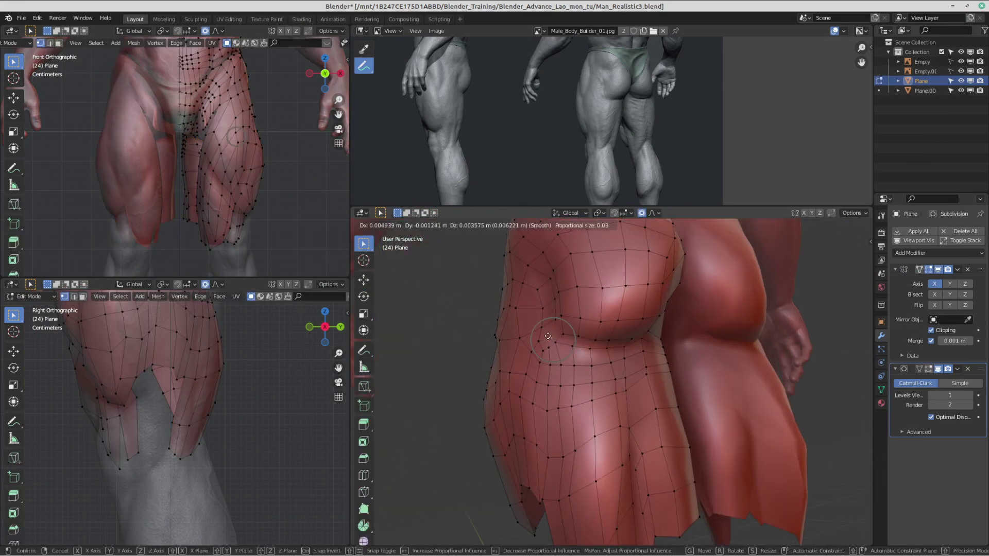
click(534, 355)
click(539, 365)
key(g)
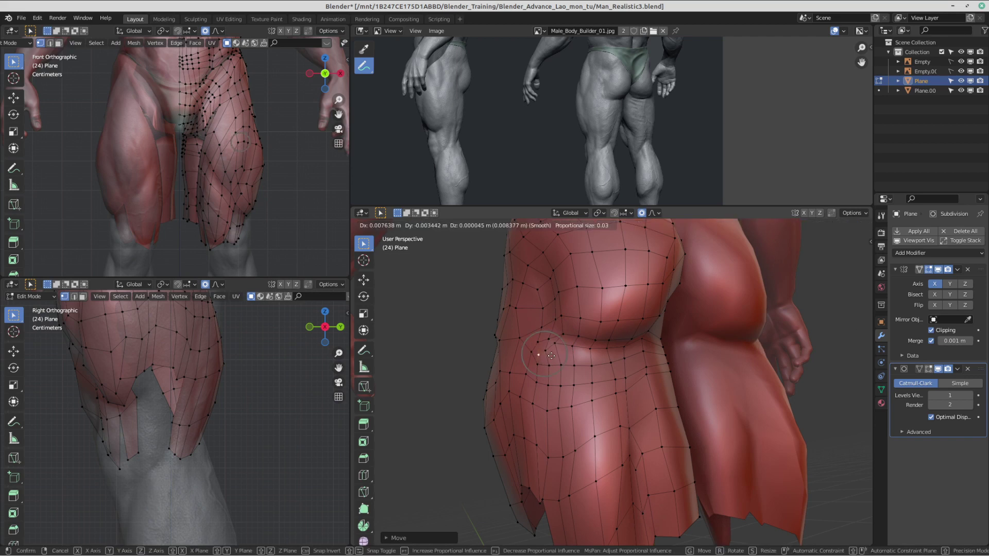
click(541, 367)
Step: Adjust the vertices on the back of the upper thigh just below the buttock crease
click(562, 366)
middle_drag(562, 367, 584, 333)
key(g)
click(581, 356)
key(Tab)
key(Tab)
click(577, 391)
shift+click(569, 366)
key(g)
click(580, 318)
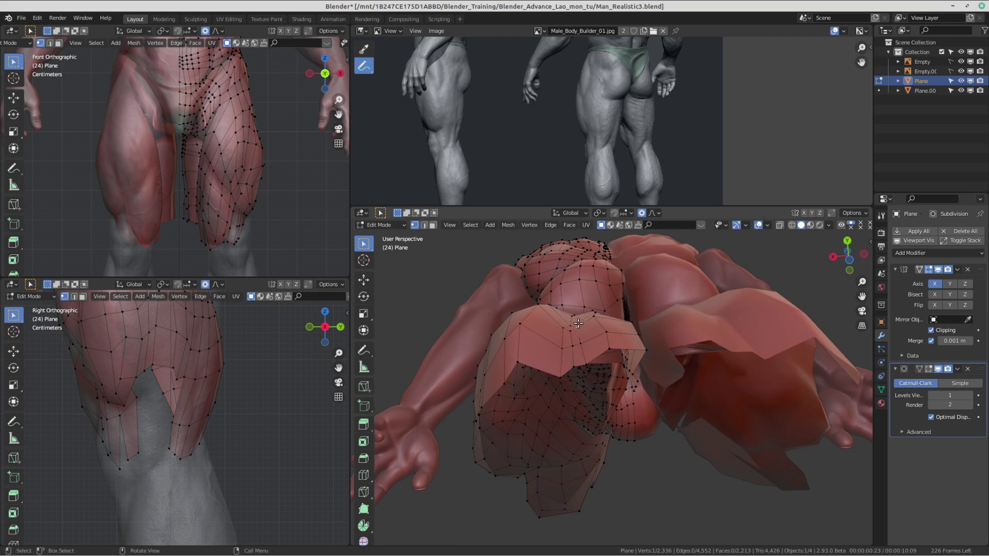
Step: Reshape the back of the thigh as seen from underneath by moving its vertices down toward the open lower edge
key(g)
click(585, 335)
key(g)
click(588, 336)
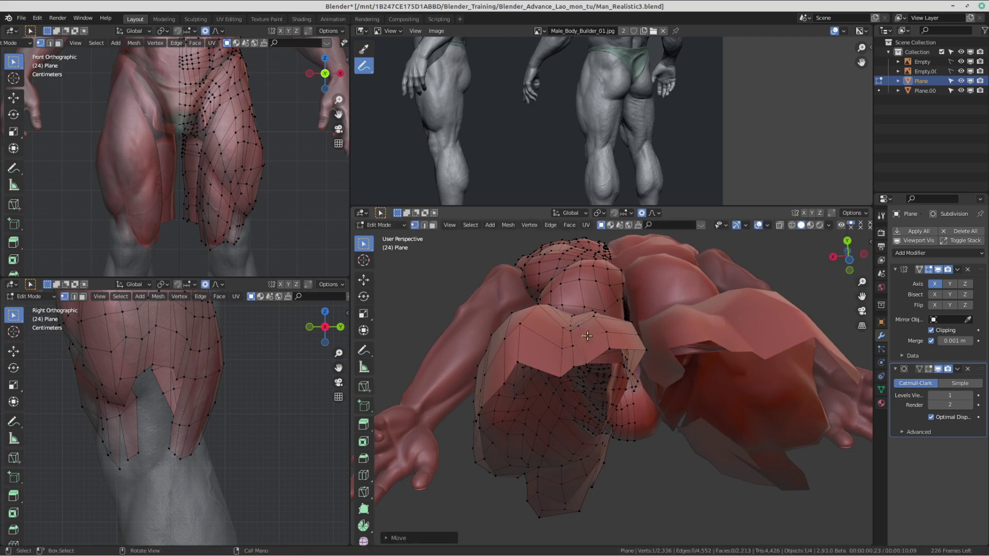
key(g)
click(557, 331)
key(g)
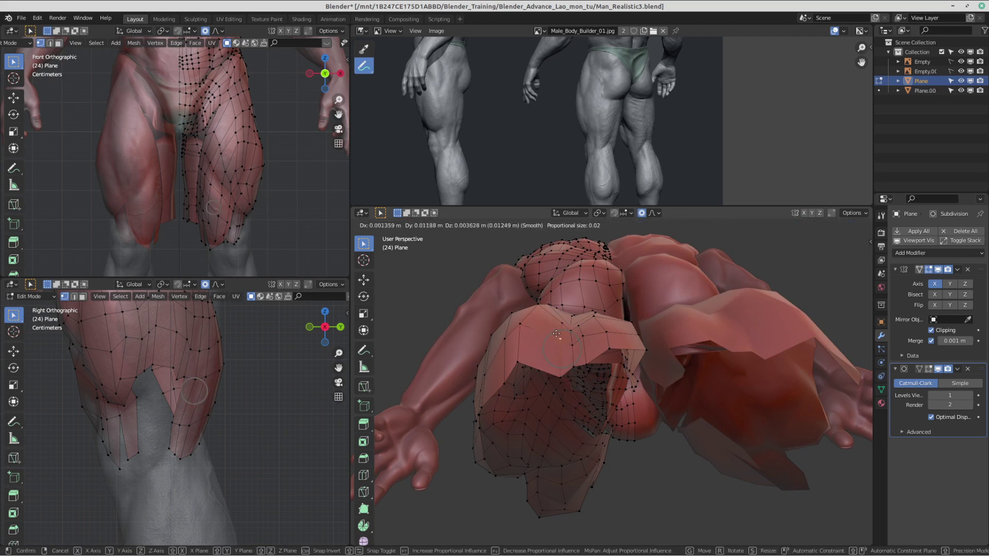
click(557, 334)
click(560, 373)
middle_drag(561, 369, 599, 363)
key(g)
click(570, 319)
scroll(570, 319, down, 3)
key(Tab)
scroll(645, 327, down, 3)
scroll(682, 410, up, 2)
scroll(237, 487, up, 3)
key(Tab)
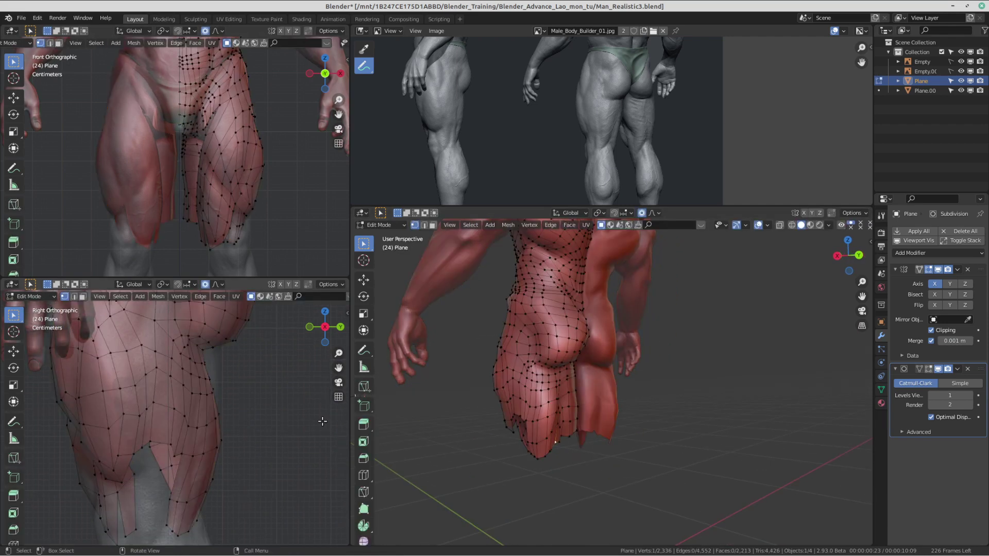
Step: Move the buttock-crease vertices in the side view with X-ray on and a proportional size of about 0.16
scroll(206, 402, up, 3)
scroll(202, 404, up, 2)
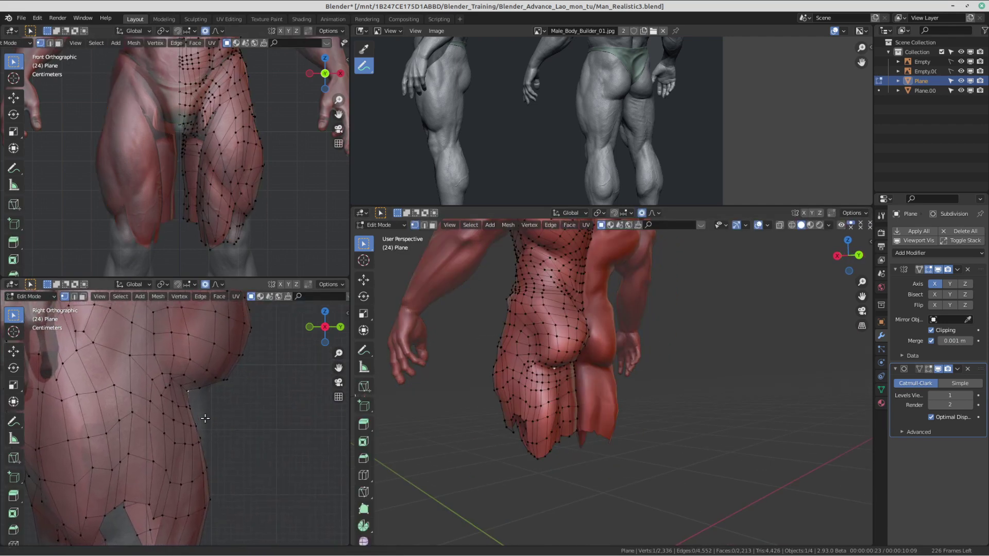
shift+click(188, 392)
key(alt+z)
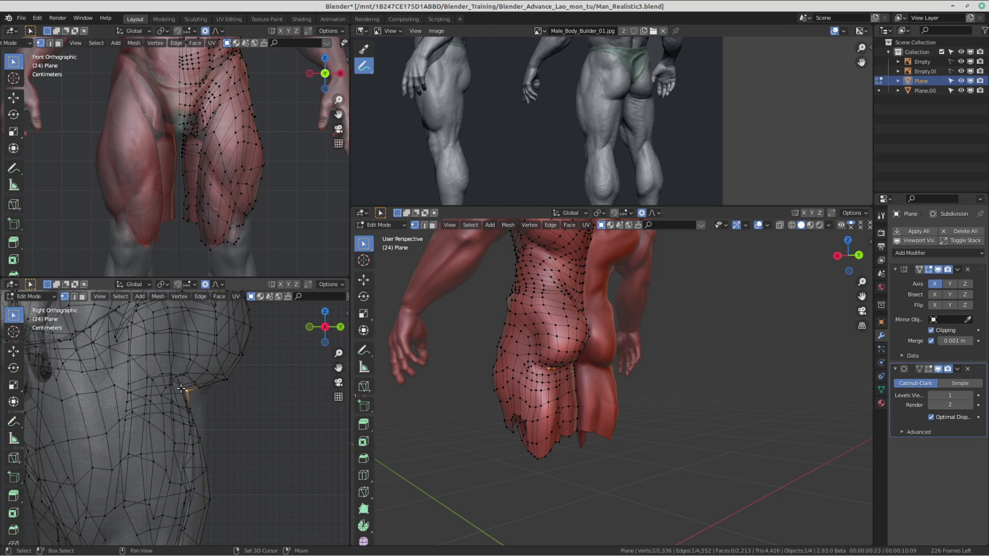
key(g)
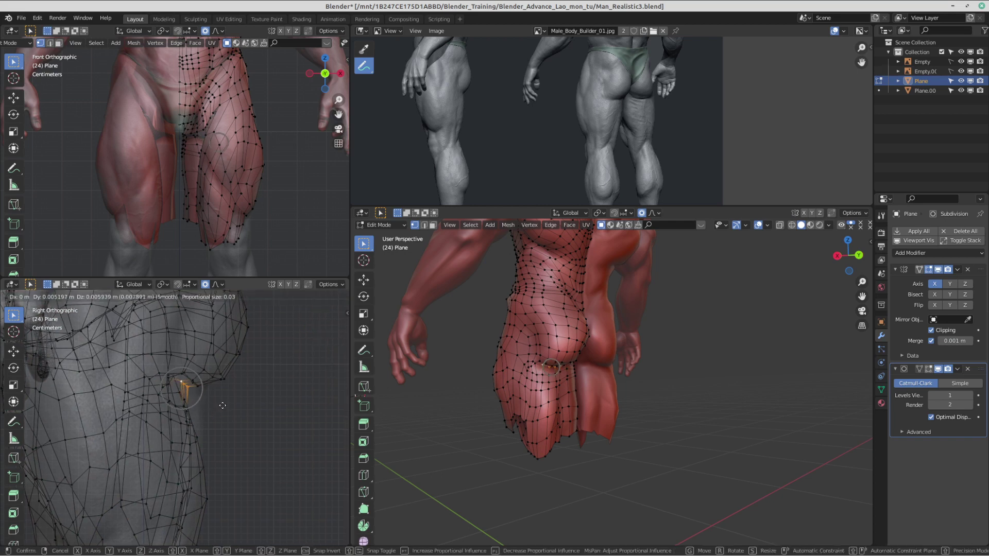
scroll(227, 415, down, 4)
scroll(233, 417, down, 5)
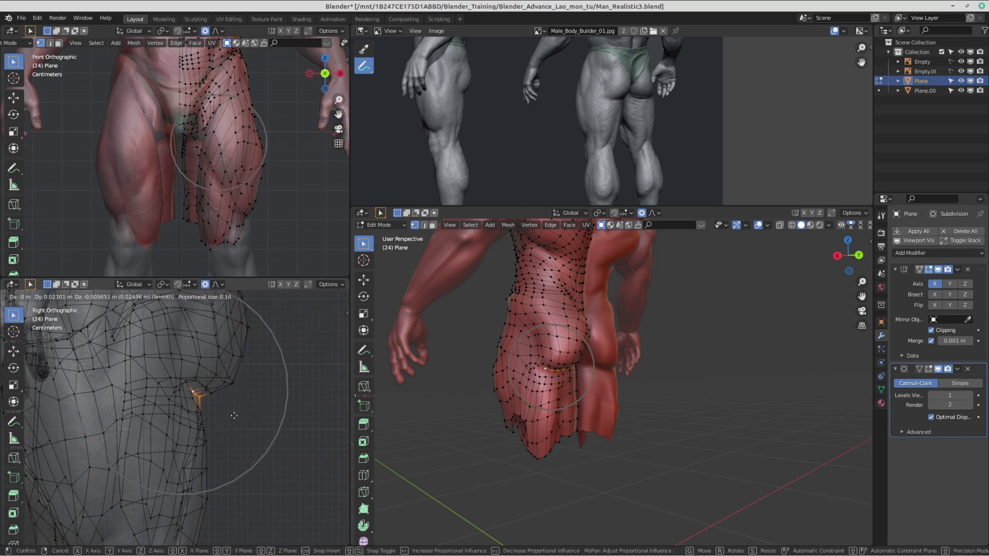
click(229, 415)
scroll(222, 414, down, 4)
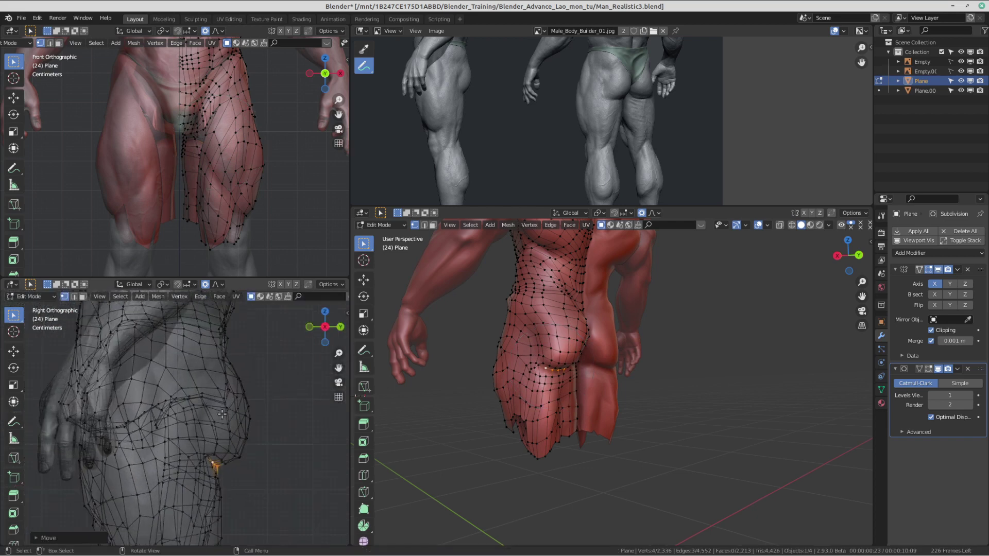
Step: Check the buttocks from behind in Object Mode, then move an inner buttock edge vertex toward the cleft's midline in Edit Mode
key(Tab)
mouse_move(546, 355)
middle_down()
mouse_move(575, 372)
mouse_move(564, 364)
middle_up()
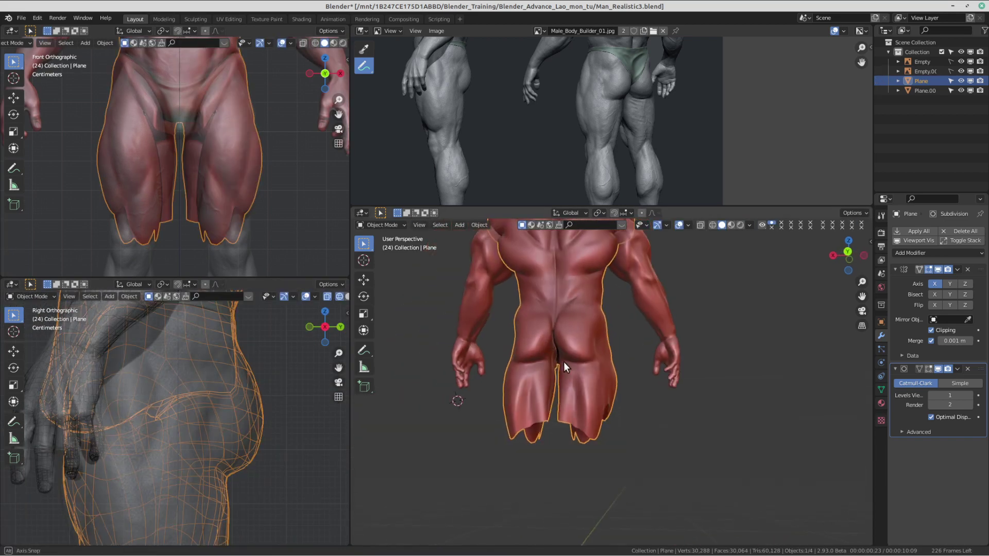
scroll(564, 362, up, 3)
mouse_move(596, 393)
middle_down()
mouse_move(471, 409)
mouse_move(583, 387)
middle_up()
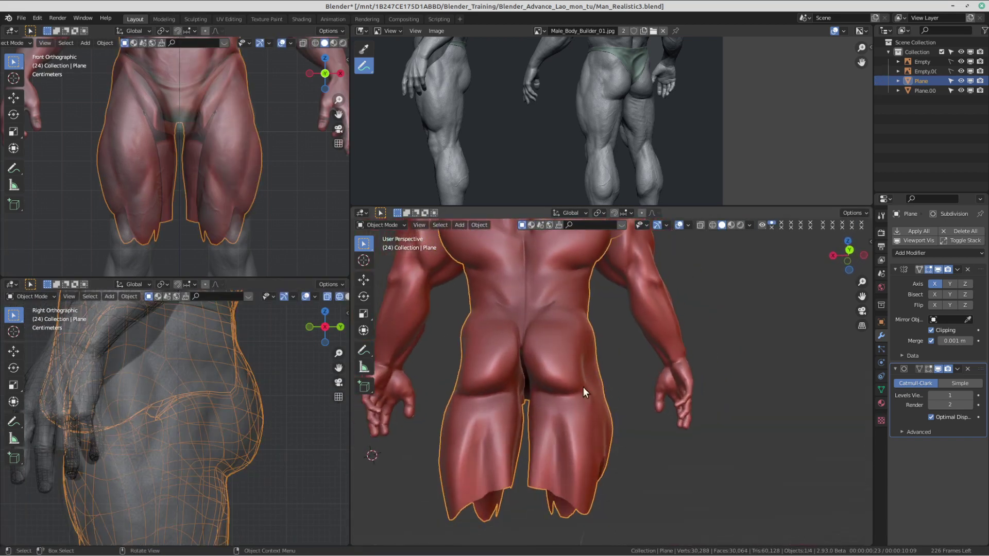
scroll(507, 395, up, 4)
middle_drag(503, 394, 581, 404)
key(Tab)
scroll(644, 391, up, 2)
click(552, 407)
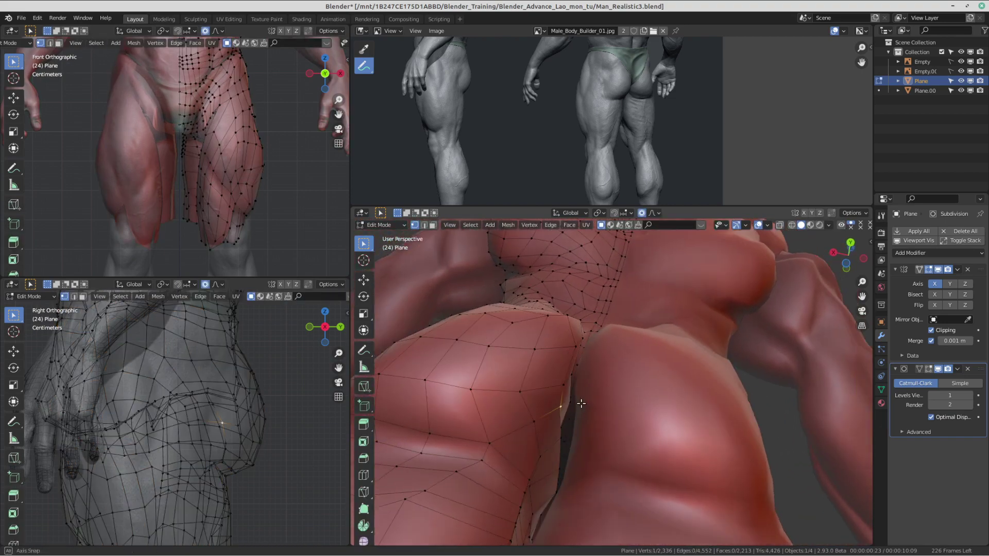
key(g)
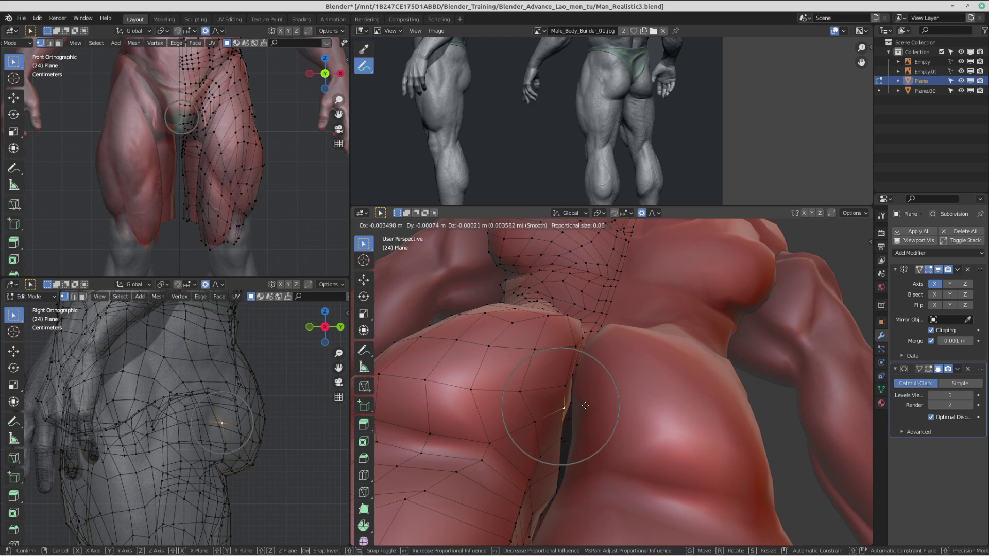
click(588, 407)
Step: Nudge the next vertex up along the inner buttock edge closer to the midline of the cleft
middle_drag(588, 407, 591, 397)
scroll(589, 389, up, 2)
click(572, 385)
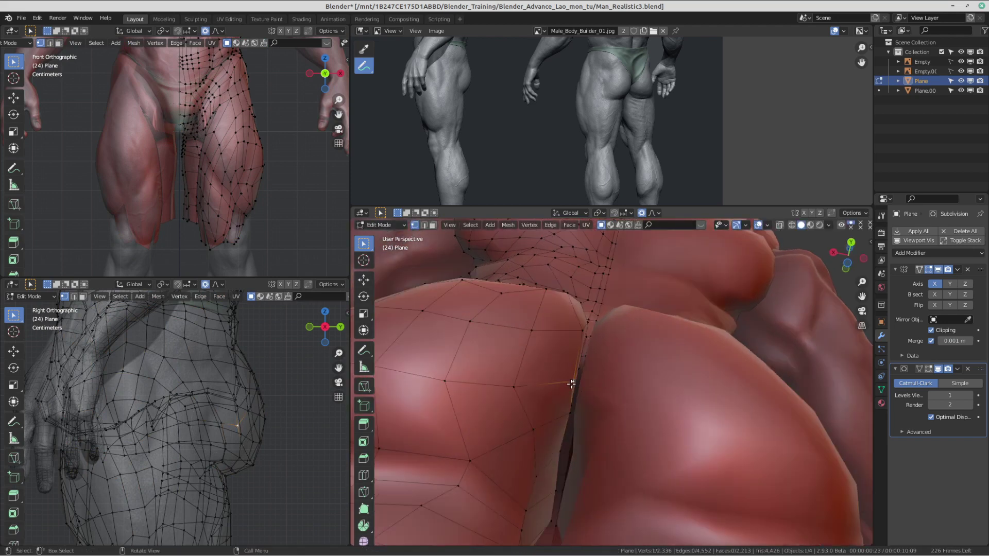
key(g)
click(573, 384)
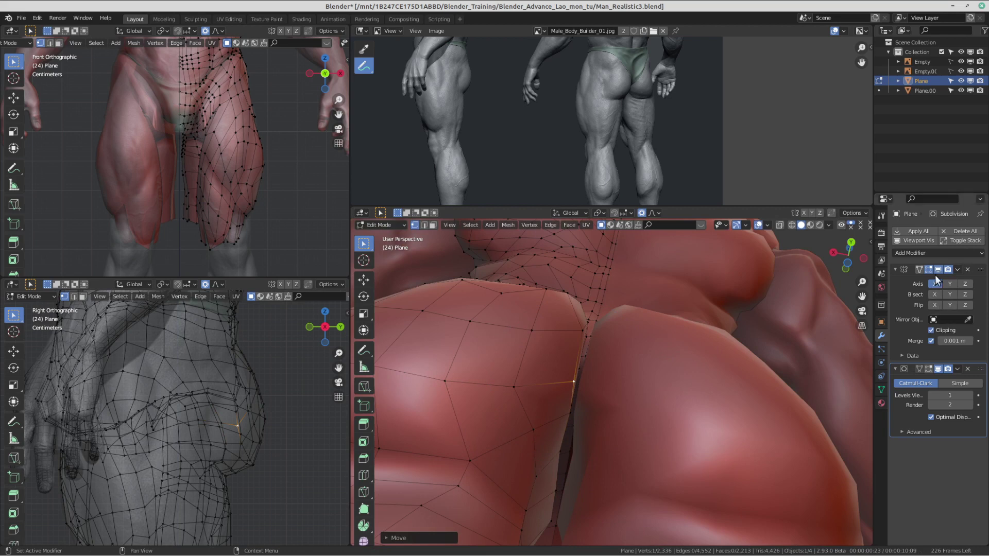
middle_drag(597, 366, 589, 385)
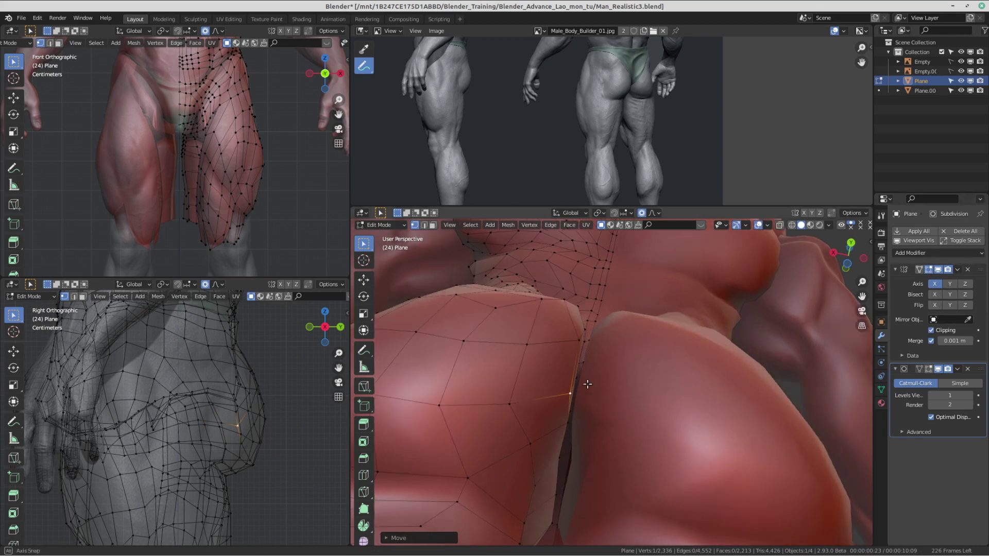
key(g)
click(620, 402)
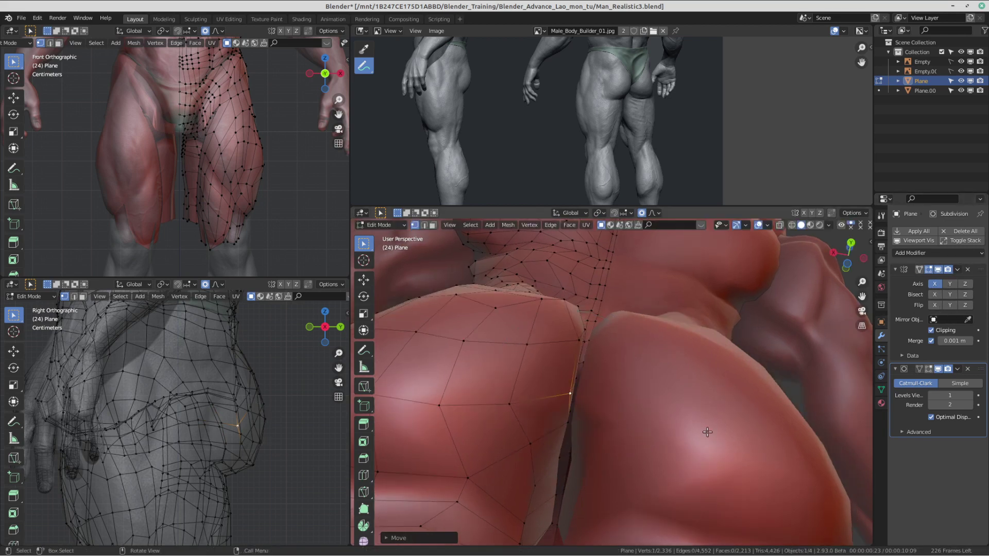
Step: Move two vertices on the lower inner edge of the buttock toward the cleft
middle_drag(706, 433, 579, 373)
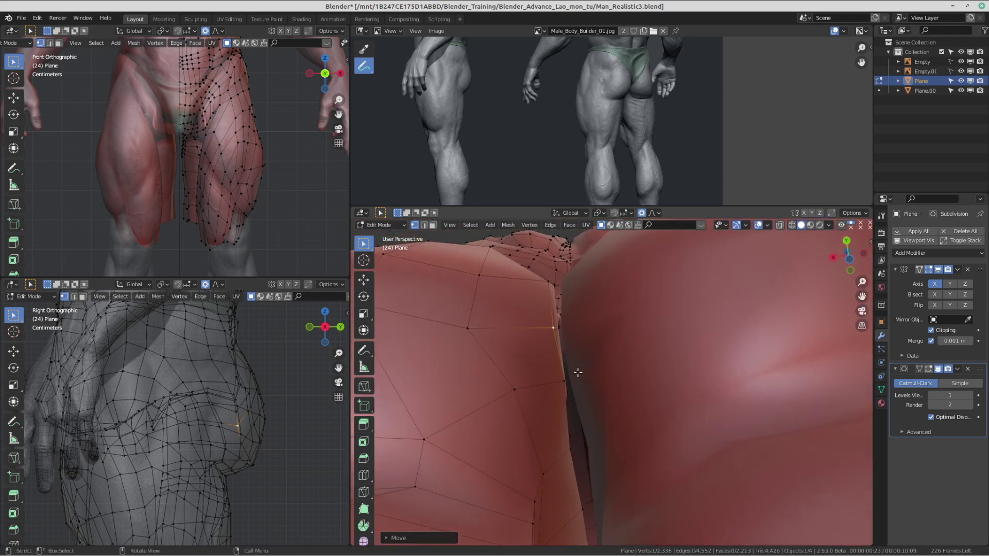
click(535, 393)
key(g)
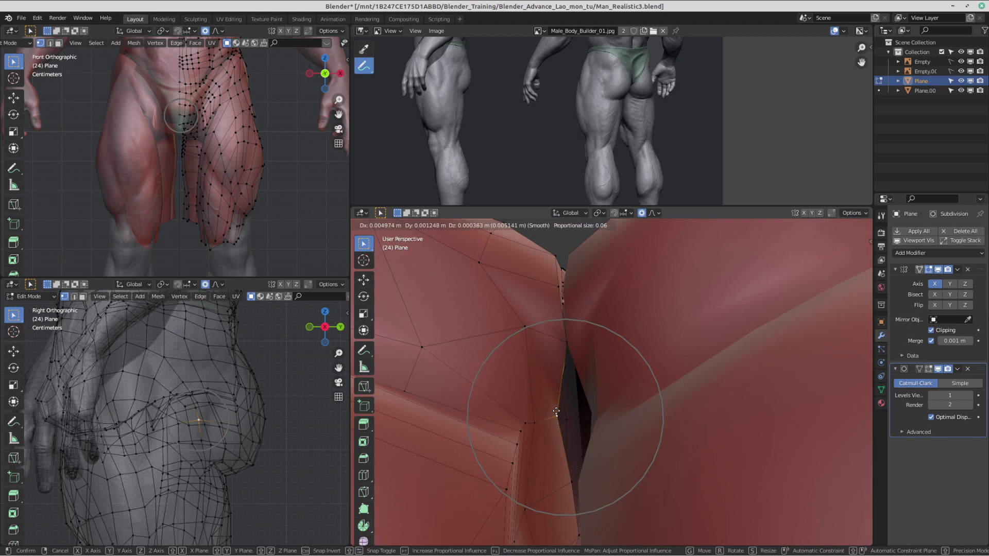
click(557, 411)
middle_drag(570, 346, 582, 380)
click(562, 452)
key(g)
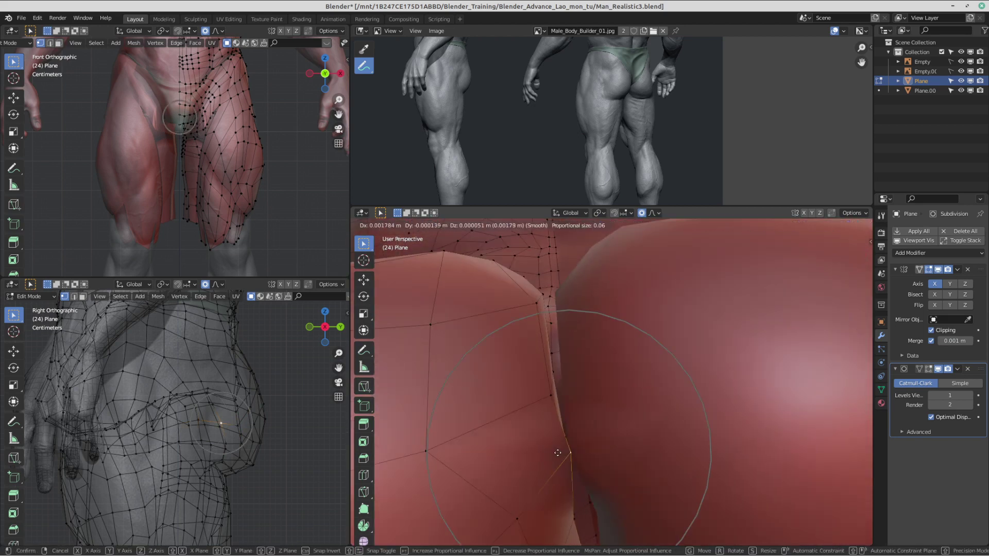
click(557, 453)
Step: With the Mirror modifier's Clipping temporarily off, reposition three vertices along the buttock cleft edge
click(931, 330)
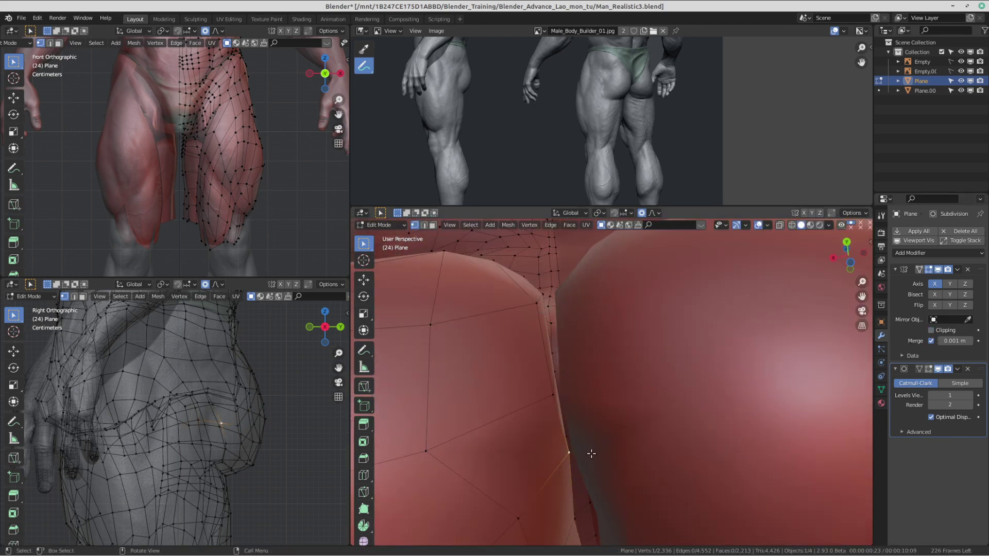
key(g)
click(550, 390)
key(g)
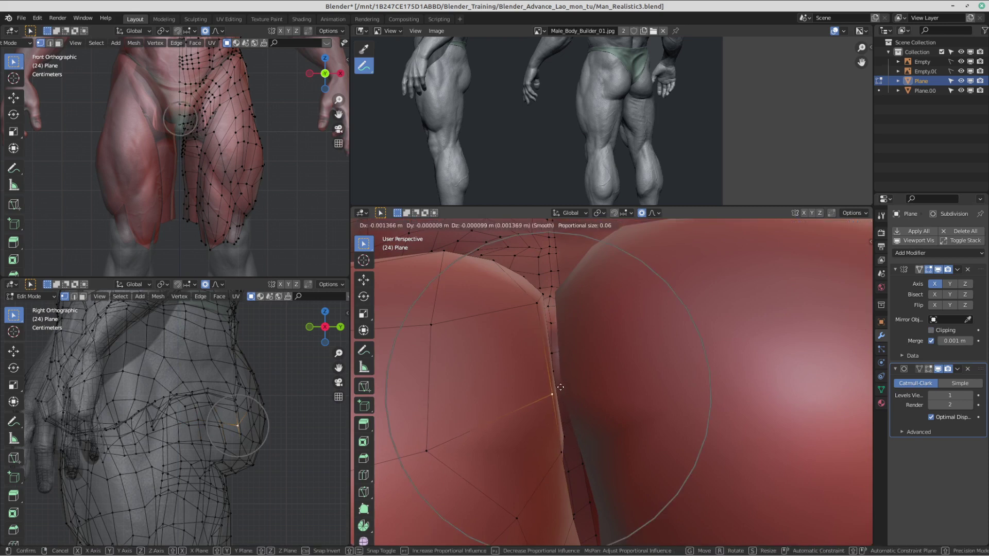
click(562, 387)
click(535, 302)
key(g)
click(541, 302)
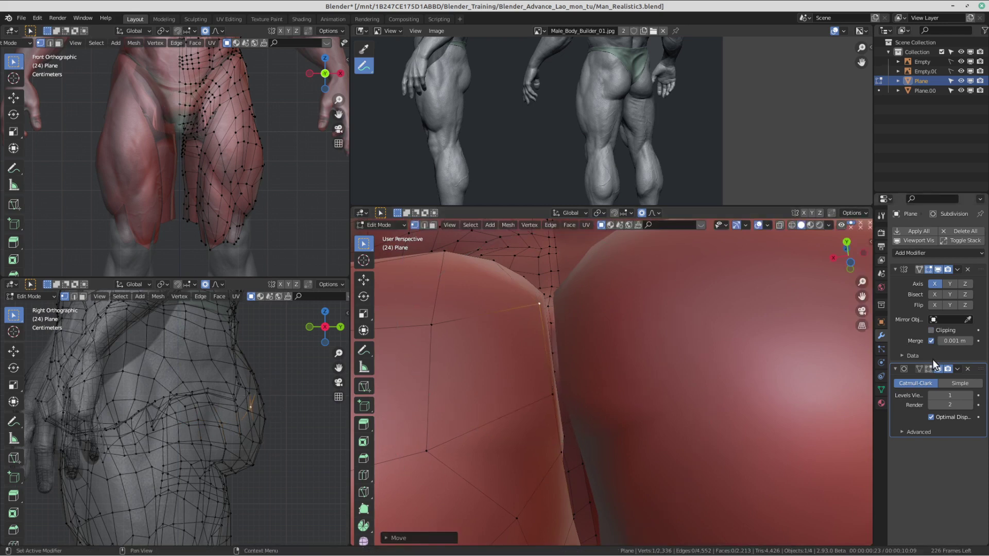
click(932, 330)
Step: Reposition the inner groin vertices between the legs beneath the pelvic bulge
key(Tab)
middle_drag(581, 327, 584, 398)
scroll(573, 401, up, 2)
scroll(580, 412, up, 2)
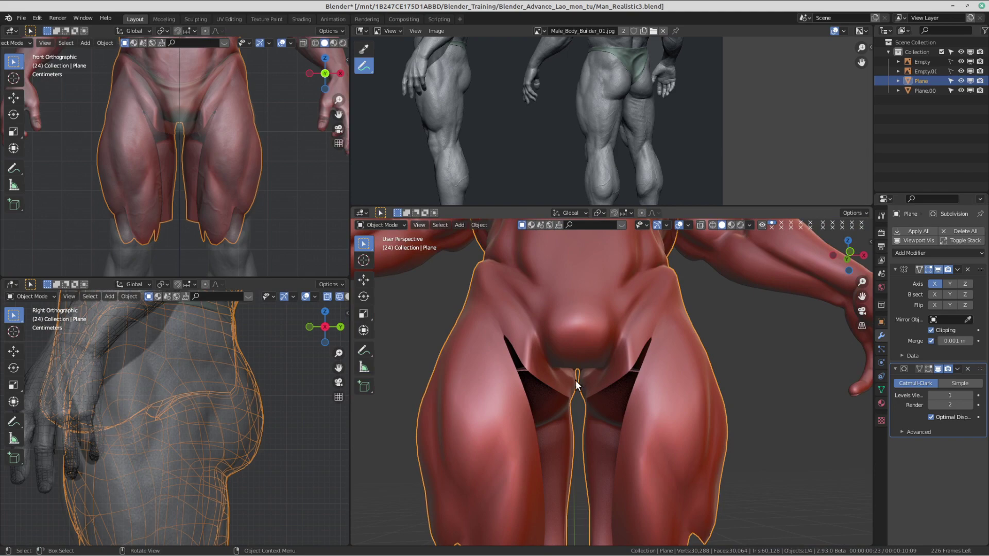
scroll(581, 381, up, 4)
key(Tab)
scroll(613, 412, up, 2)
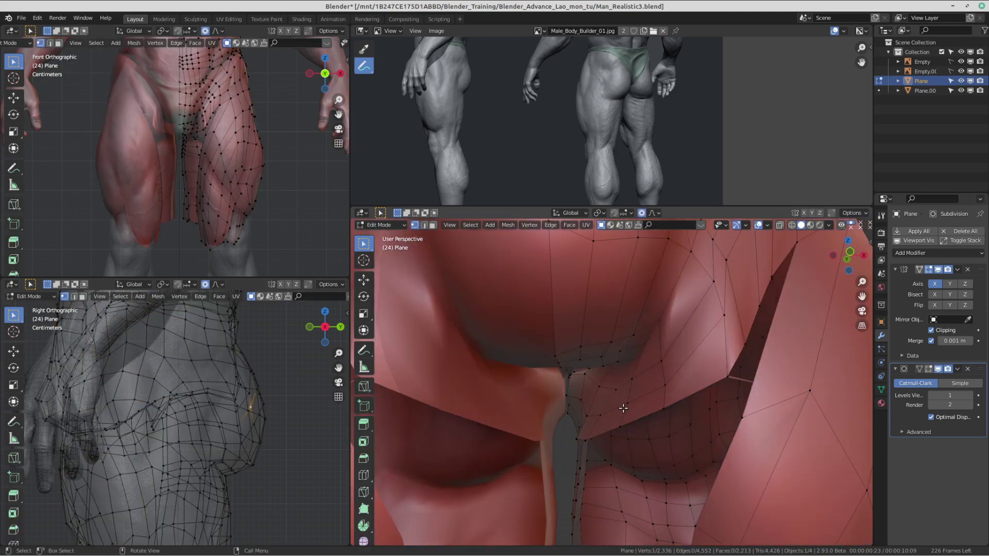
key(g)
click(598, 411)
key(g)
click(595, 417)
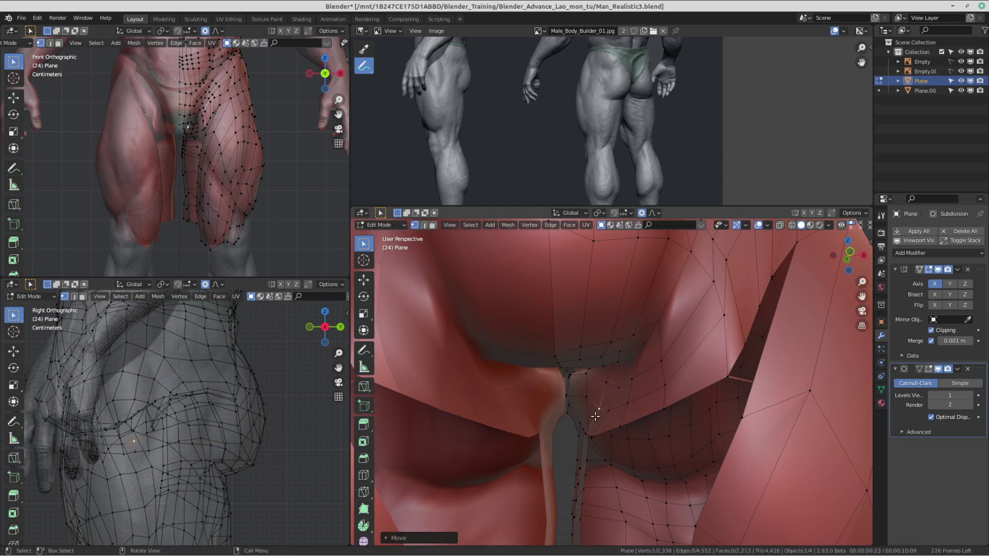
Step: Adjust the underside of the pelvic bulge, pulling its central lower edge vertex downward
click(634, 380)
key(g)
click(645, 370)
scroll(653, 355, down, 2)
middle_drag(644, 363, 581, 405)
key(g)
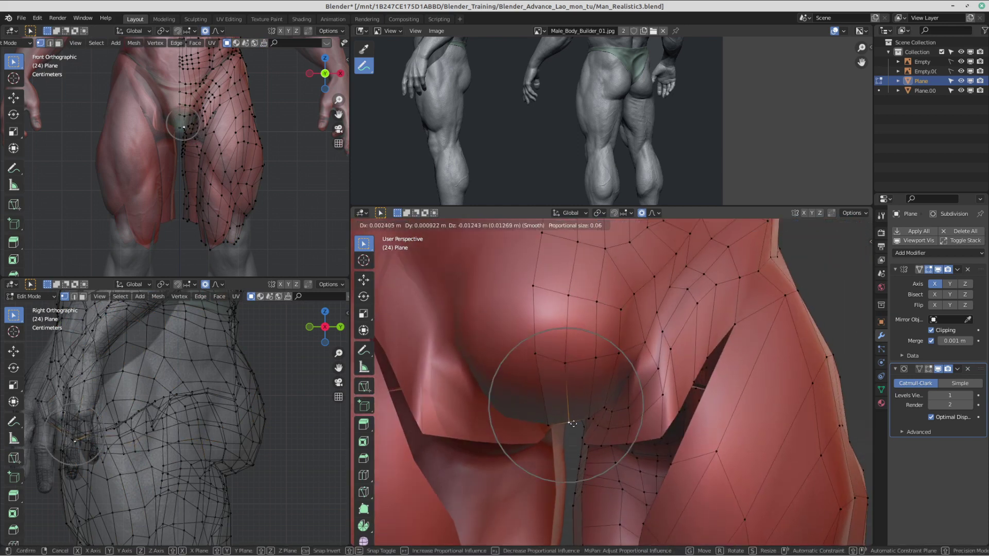
click(573, 423)
Step: Round out the front and lower edge of the pelvic bulge by moving its vertices
click(552, 360)
middle_drag(596, 358, 556, 421)
key(g)
click(539, 431)
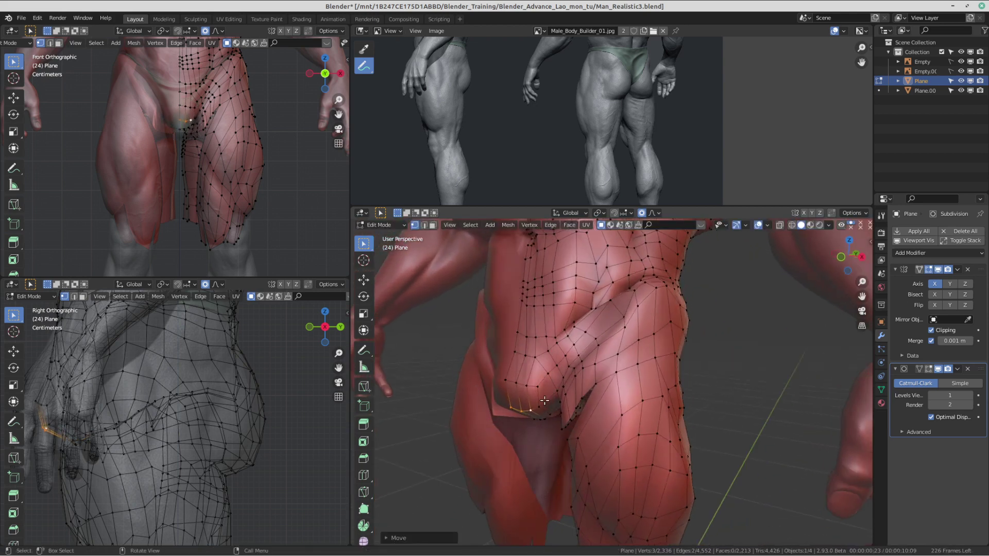
click(540, 410)
key(g)
click(541, 413)
click(542, 388)
key(g)
click(544, 386)
Step: Refine the side of the pelvic bulge where it meets the inner thigh by moving its vertices
scroll(549, 422, up, 5)
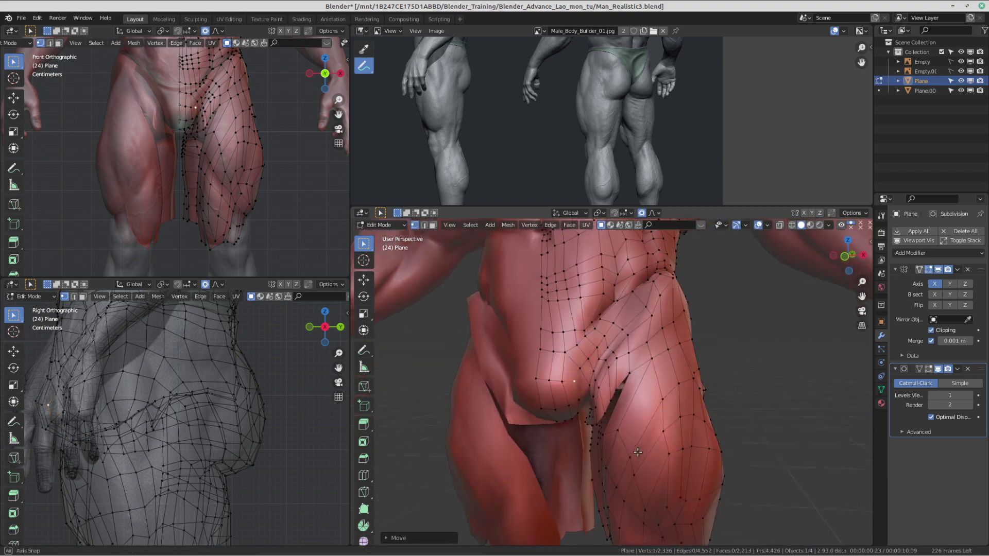
key(g)
click(558, 458)
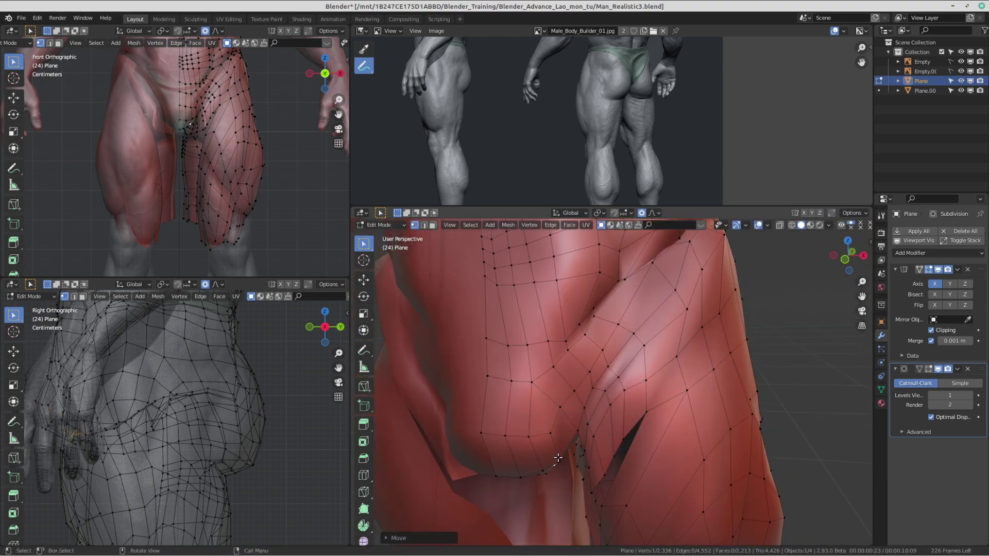
key(g)
click(565, 436)
scroll(602, 412, down, 8)
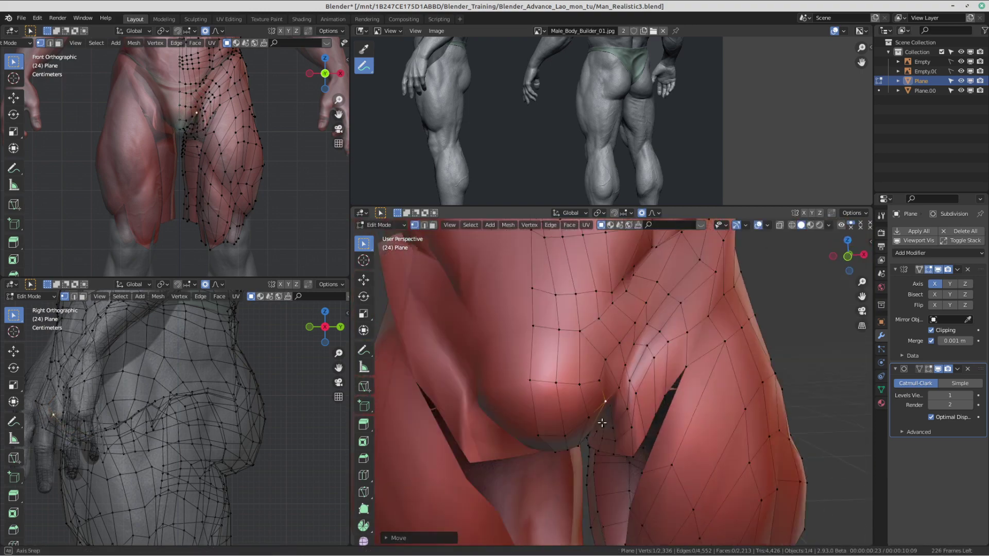
Step: Return to Object Mode and examine the whole body in the perspective, side and front views
key(Tab)
middle_drag(616, 396, 703, 395)
scroll(125, 431, down, 2)
shift+middle_drag(125, 431, 202, 427)
scroll(245, 157, down, 2)
scroll(245, 157, down, 1)
shift+middle_drag(246, 156, 329, 196)
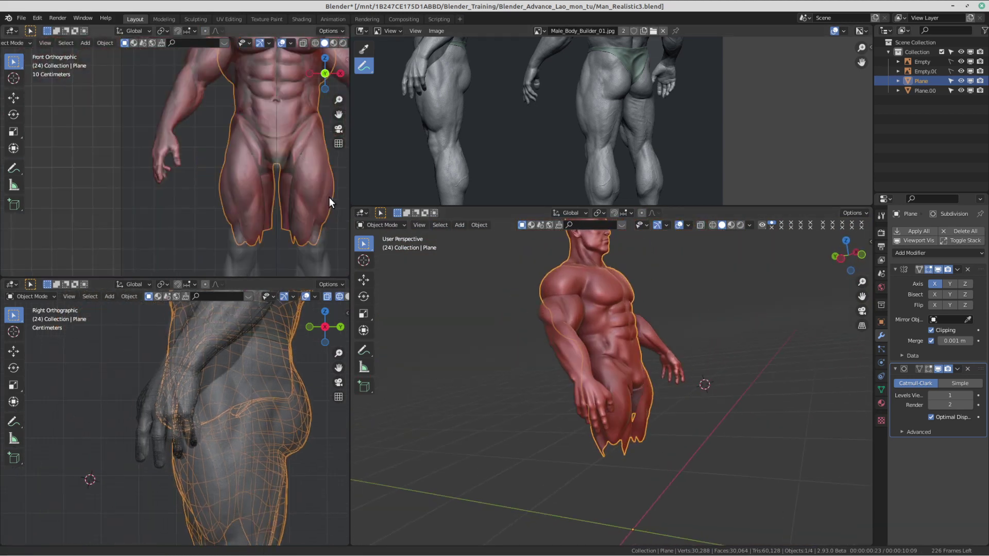
Step: Examine the torso, groin and thighs against the reference figure in the front and perspective views
scroll(281, 169, down, 2)
shift+middle_drag(278, 168, 270, 149)
scroll(168, 192, down, 2)
shift+middle_drag(168, 192, 112, 191)
scroll(189, 167, up, 4)
shift+middle_drag(190, 167, 94, 207)
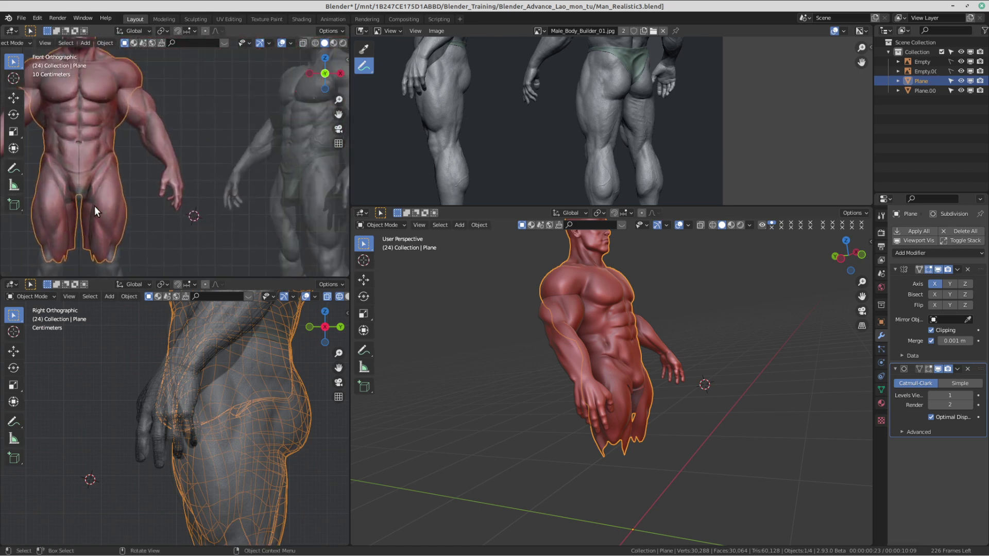
scroll(660, 477, up, 5)
middle_drag(621, 385, 546, 382)
Step: In Edit Mode, pull the front vertices of the pelvic bulge downward using proportional editing with a small influence
key(Tab)
middle_drag(689, 390, 607, 394)
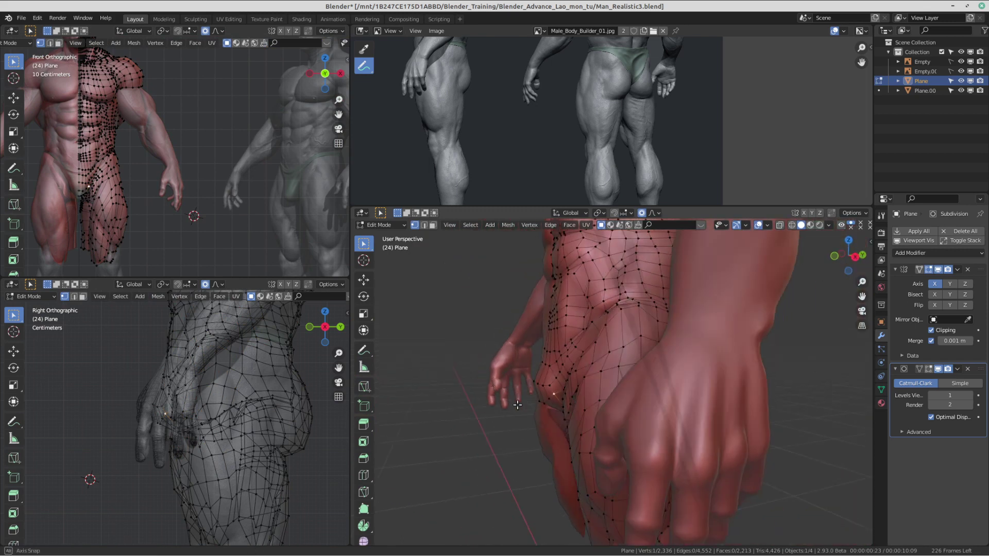
scroll(535, 395, up, 4)
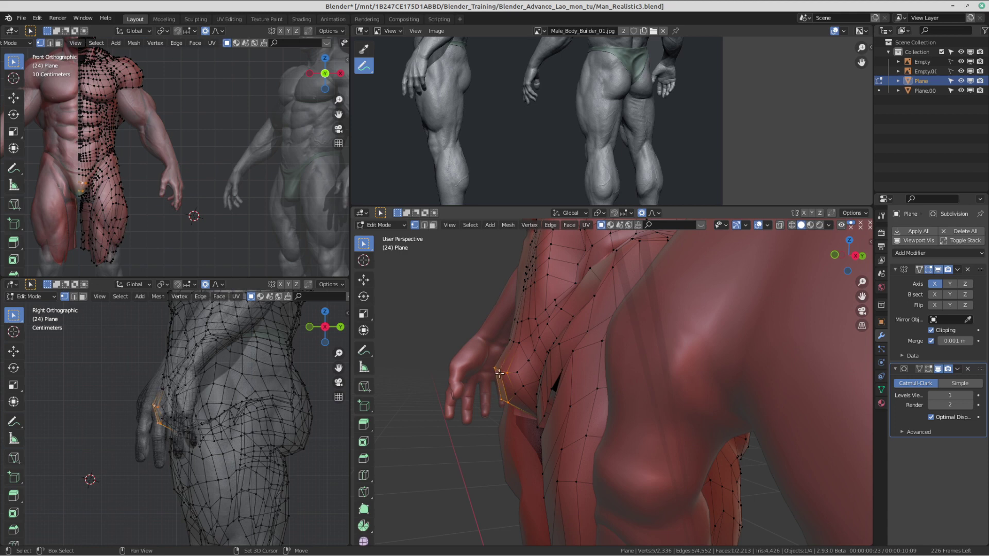
scroll(210, 414, down, 2)
key(g)
scroll(206, 418, down, 9)
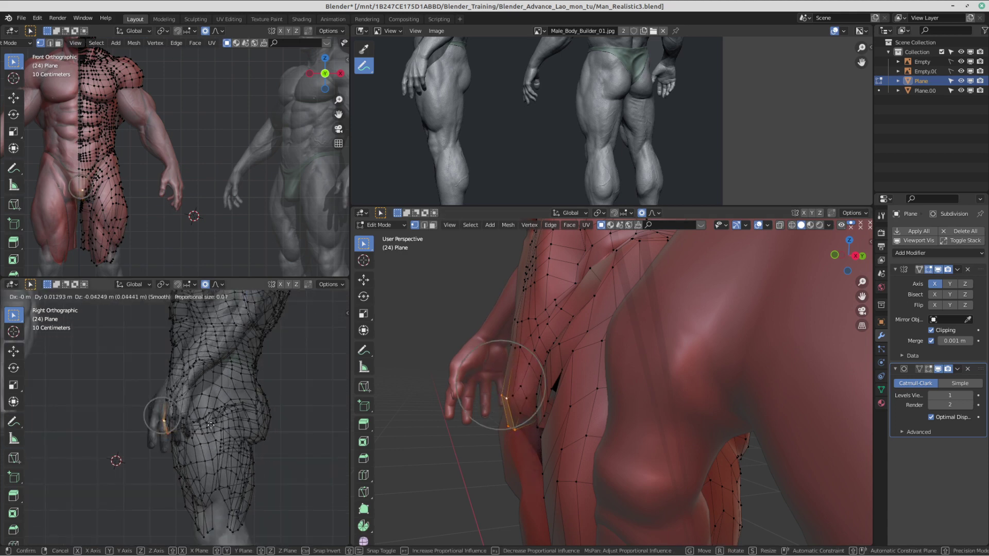
click(201, 430)
Step: Adjust the lower front tip of the pelvic bulge in the side view, pulling it back about 0.017 m toward the body
scroll(217, 433, up, 3)
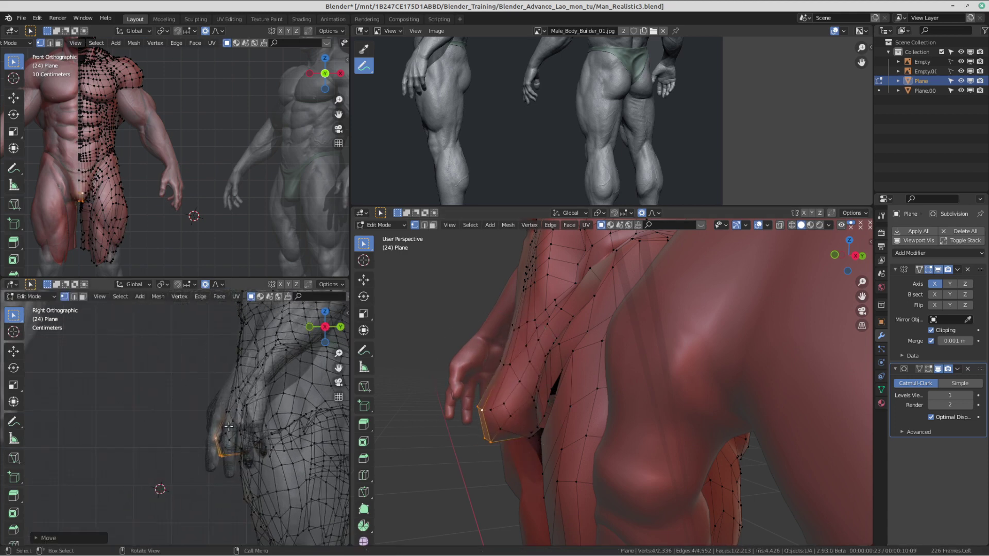
key(g)
click(230, 426)
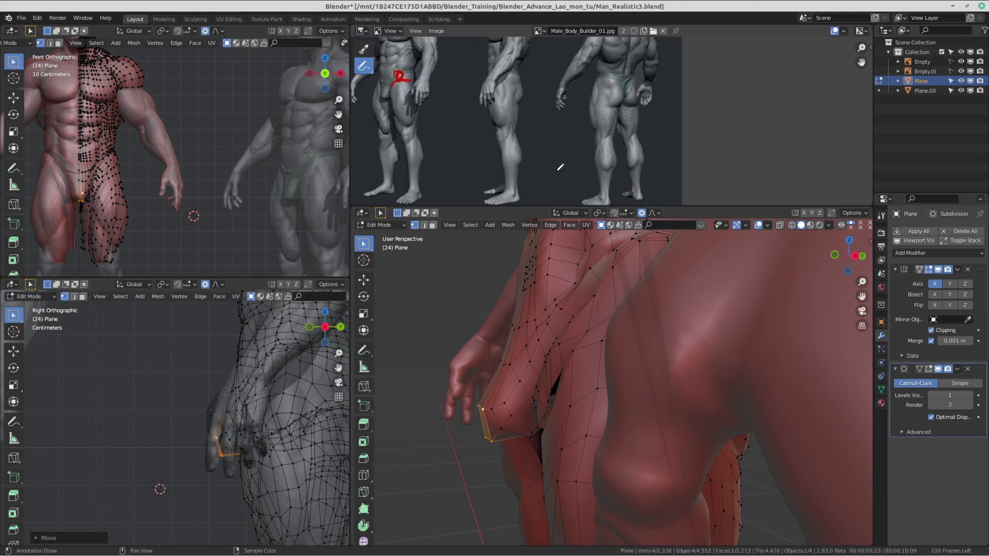
key(g)
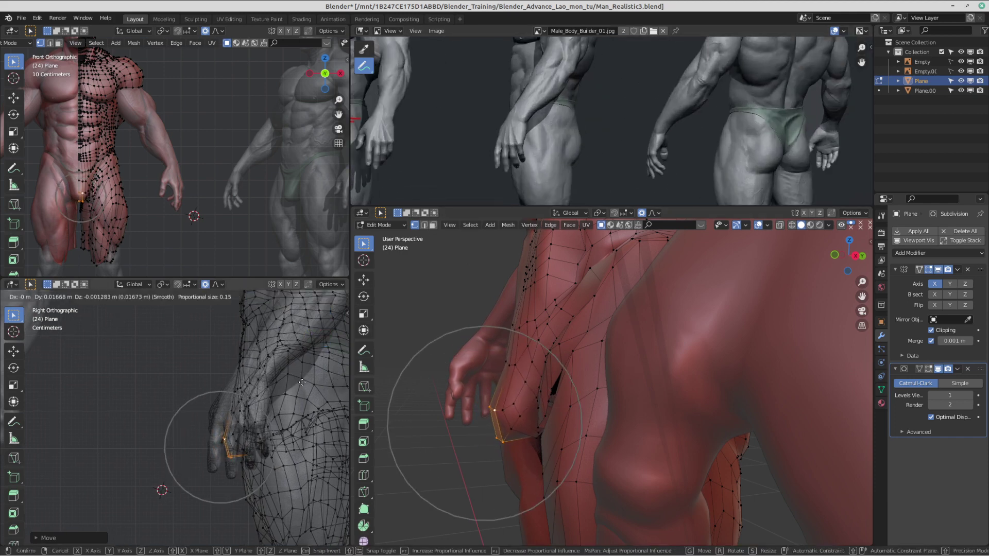
scroll(296, 383, down, 2)
click(303, 382)
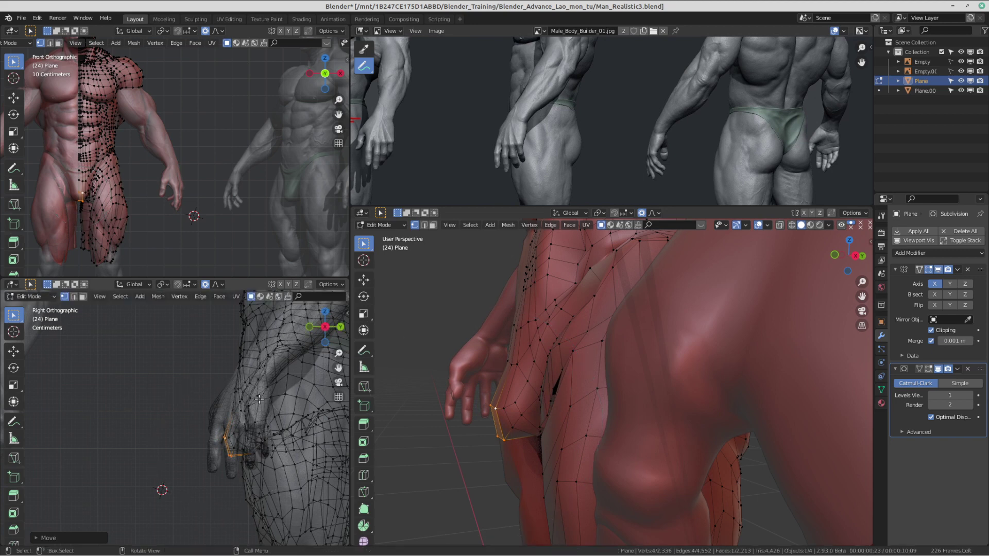
Step: Flatten the side profile of the pelvic bulge by moving the vertices along its front and underside
click(230, 413)
key(g)
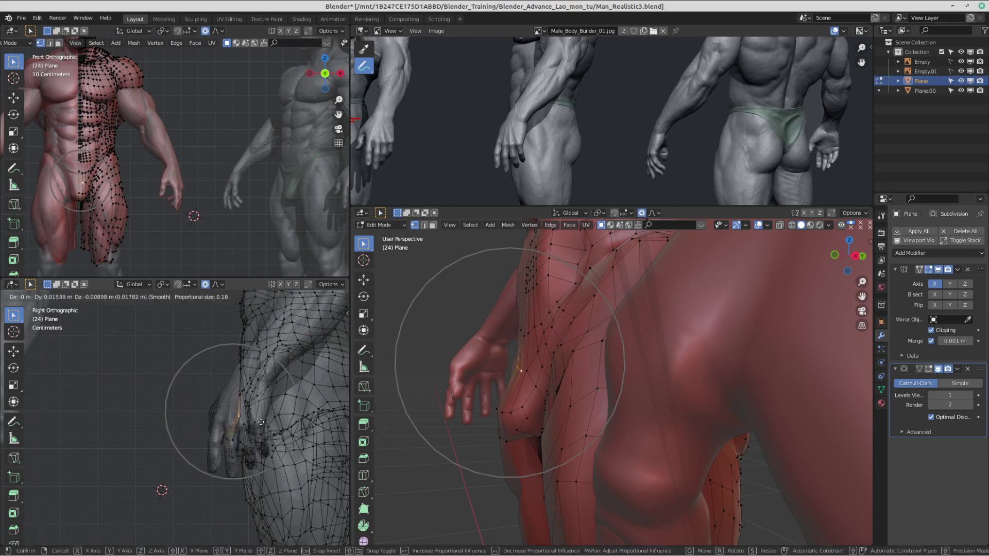
click(223, 387)
key(g)
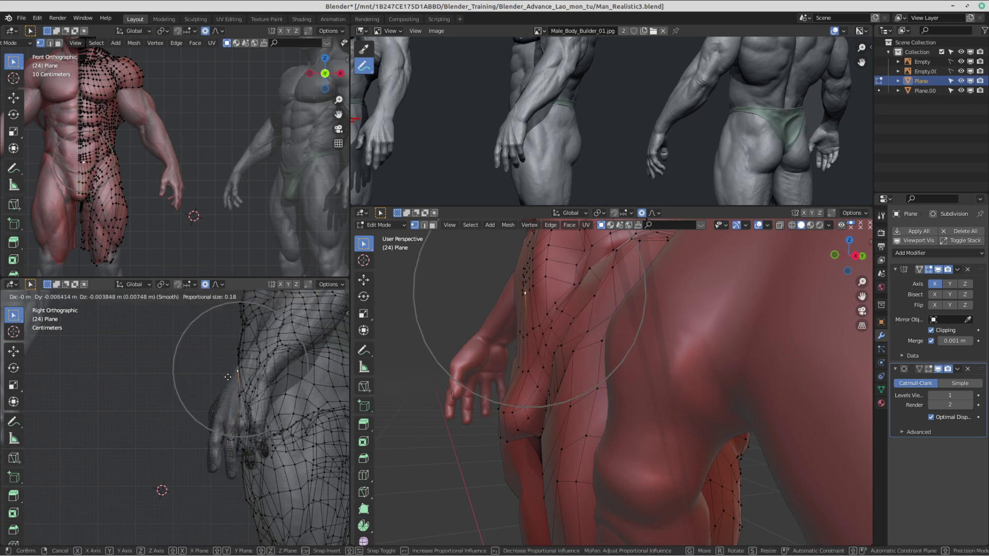
click(226, 462)
key(g)
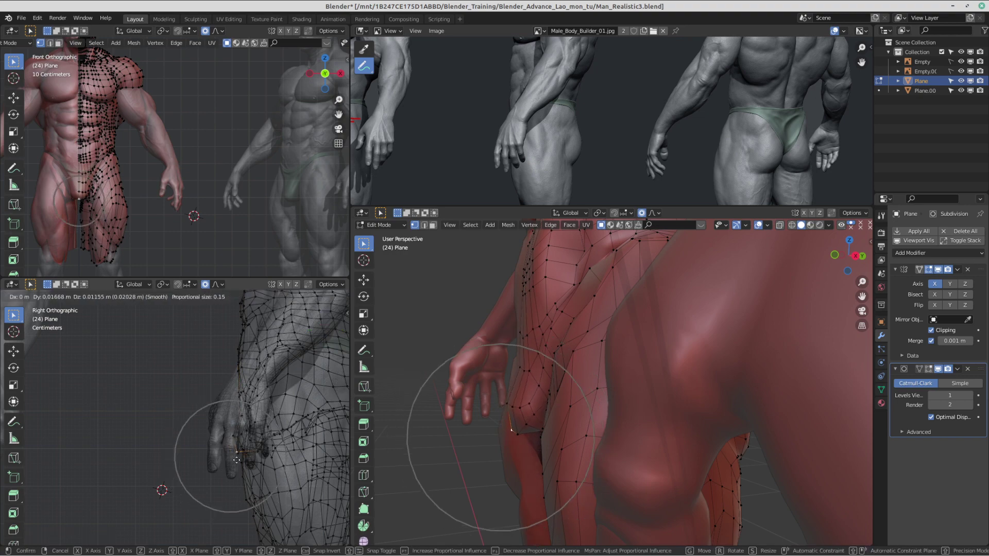
click(236, 456)
key(g)
click(261, 451)
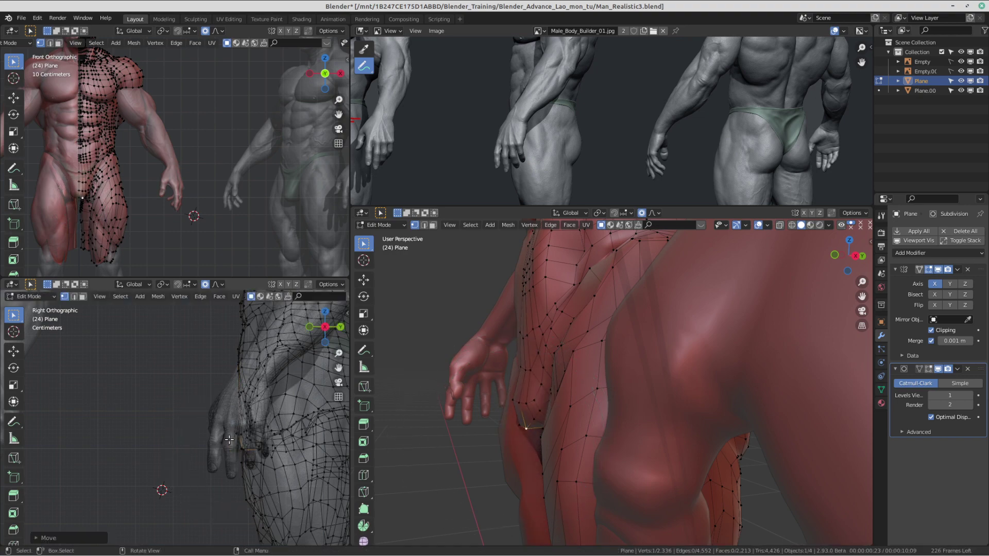
Step: Push the three vertices across the lower front of the pelvic bulge forward to restore its fullness
middle_drag(619, 394, 541, 404)
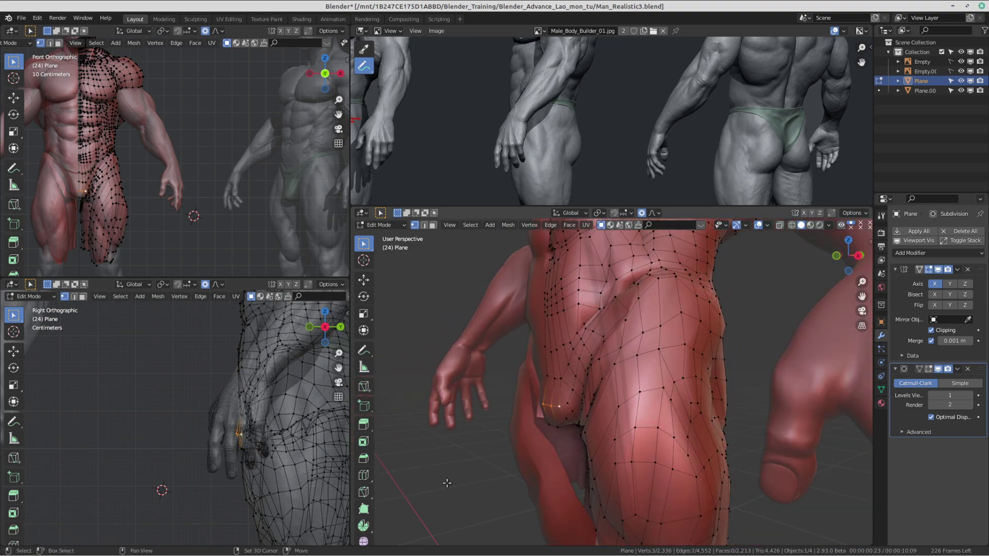
key(g)
click(287, 467)
key(Tab)
middle_drag(539, 381, 614, 351)
scroll(586, 375, down, 3)
scroll(747, 402, up, 4)
key(Tab)
scroll(608, 376, up, 2)
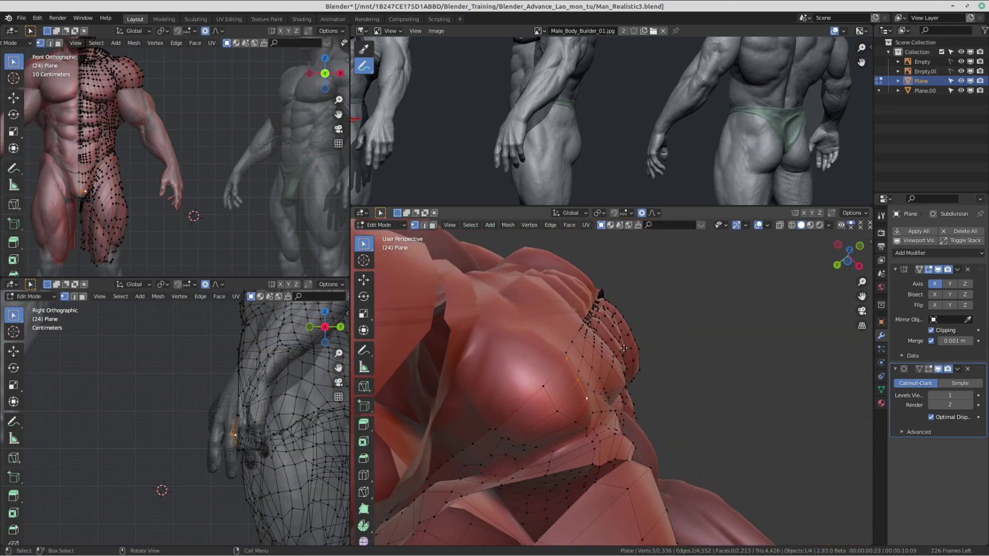
key(g)
scroll(617, 340, up, 9)
click(616, 343)
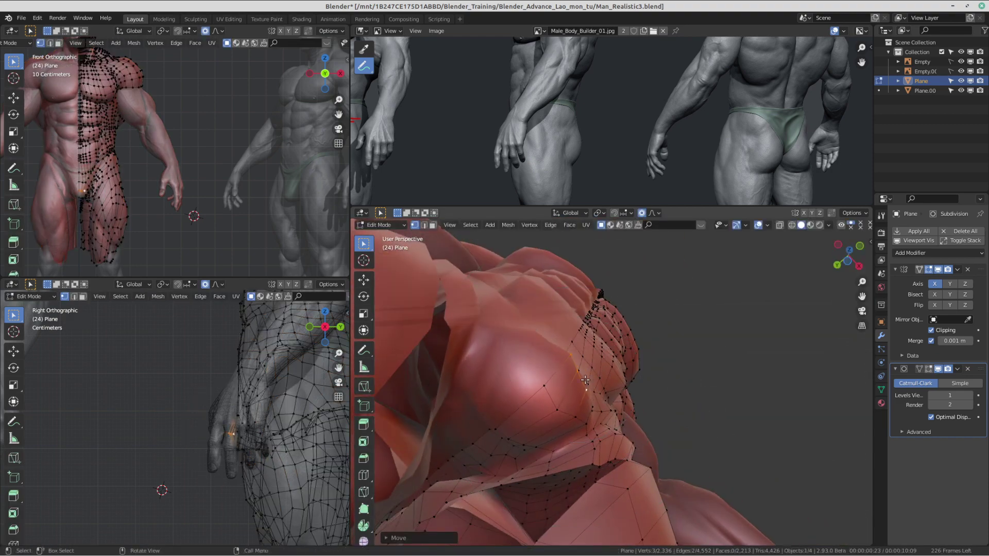
Step: Round the underside of the pelvic bulge by moving its front and lower vertices from a low viewpoint
click(579, 372)
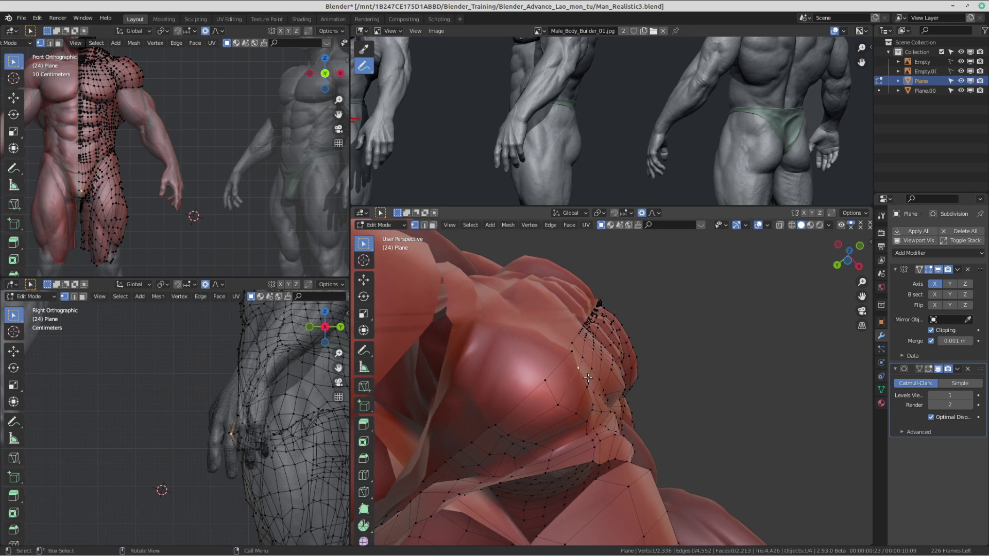
middle_drag(588, 378, 600, 372)
key(g)
click(579, 400)
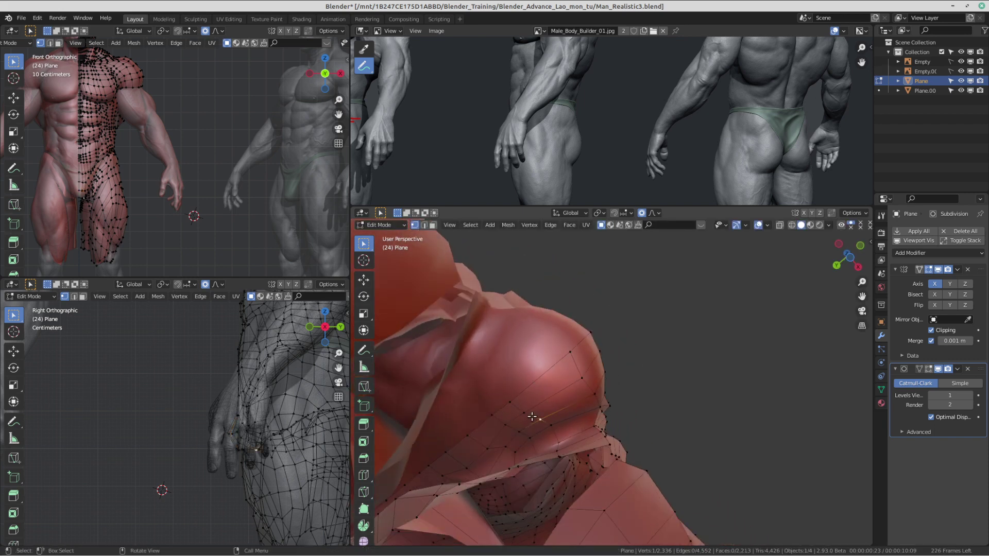
shift+click(550, 398)
middle_drag(558, 401, 580, 448)
key(g)
click(601, 446)
key(g)
click(568, 420)
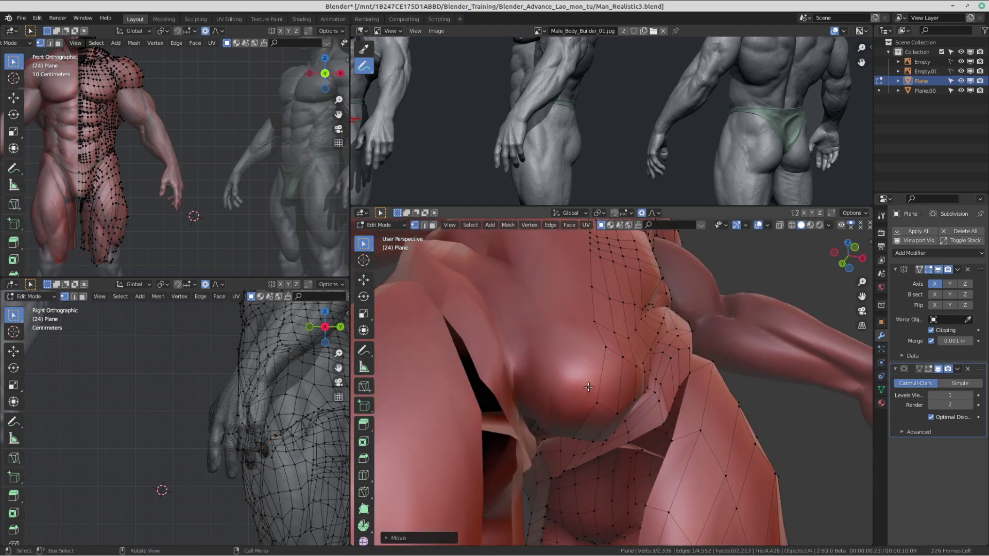
Step: Inspect the smoothed pelvic bulge and the open inner thigh mesh in Object Mode and Edit Mode
scroll(639, 324, down, 4)
key(Tab)
middle_drag(639, 324, 567, 409)
key(Tab)
middle_drag(493, 419, 578, 397)
scroll(598, 376, up, 3)
middle_drag(623, 335, 641, 337)
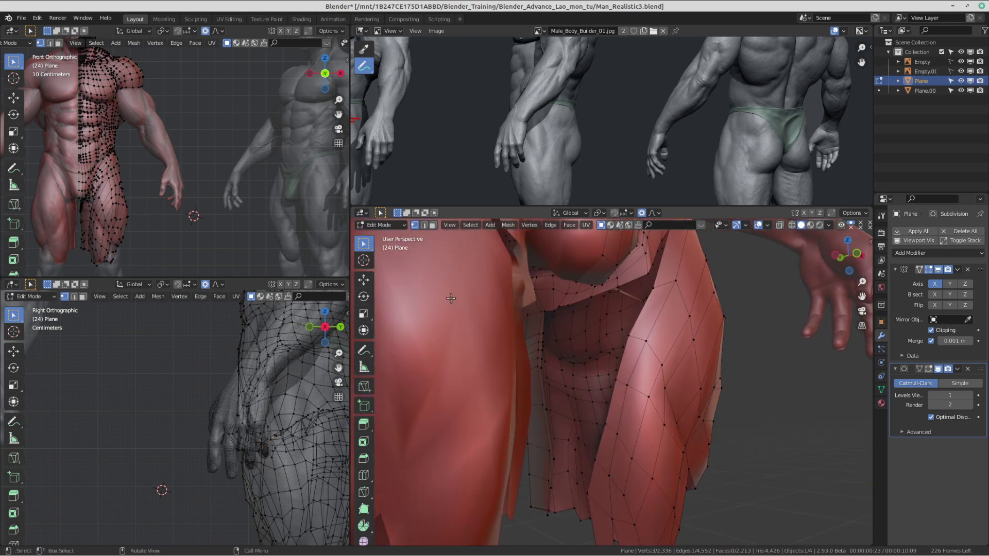
Step: Mark the edge flow from the crotch along the inner thigh with red annotation strokes and erase them
click(362, 352)
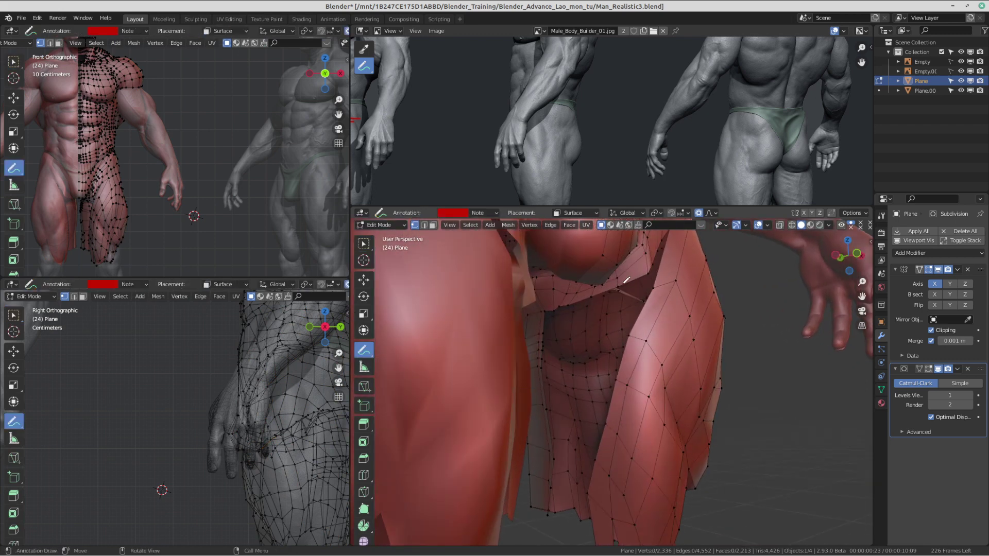
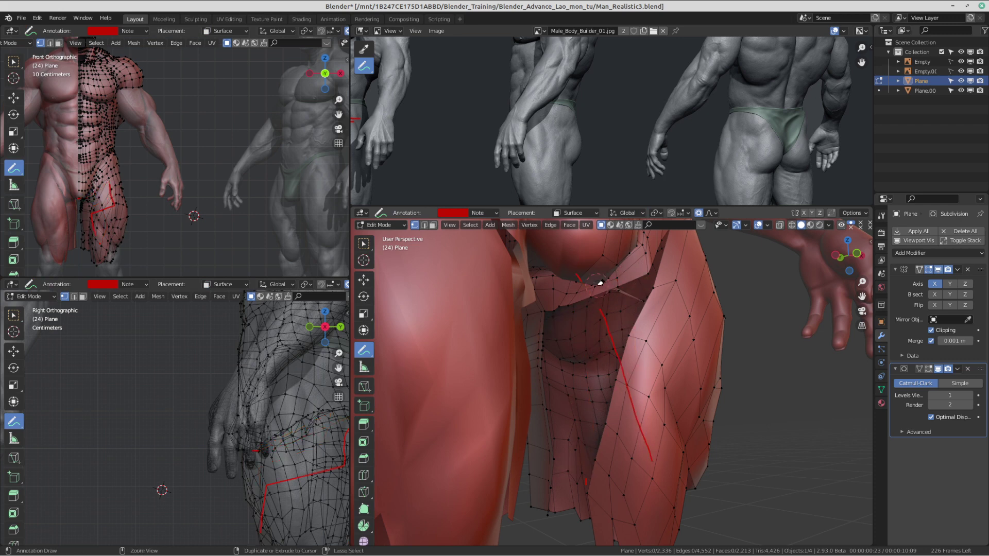
ctrl+middle_drag(653, 418, 637, 370)
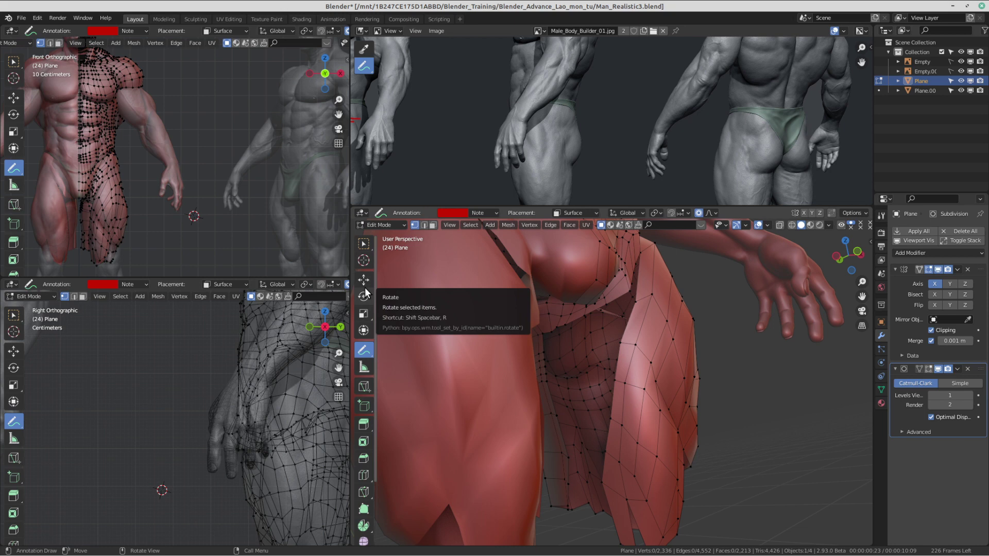
middle_drag(421, 320, 468, 341)
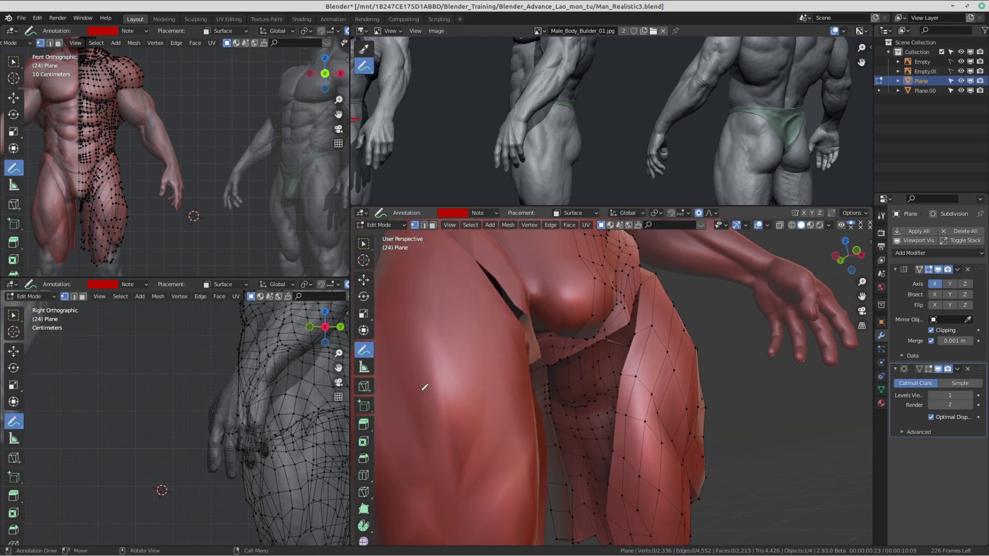
click(364, 243)
Step: Extrude the four border vertices beneath the crotch downward about 0.12 m and scale the new edge
middle_drag(463, 309, 579, 337)
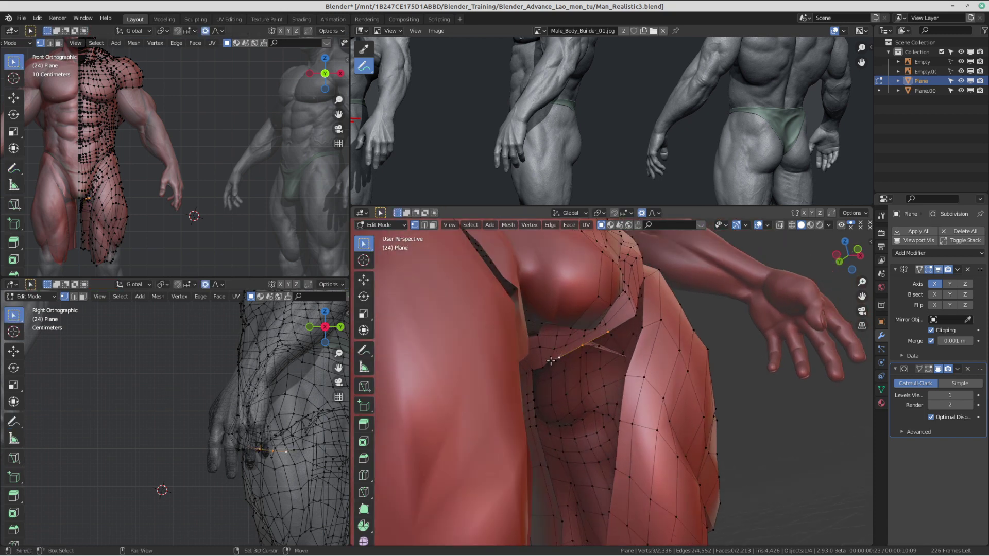
shift+click(547, 364)
middle_drag(548, 363, 594, 366)
middle_drag(605, 333, 605, 364)
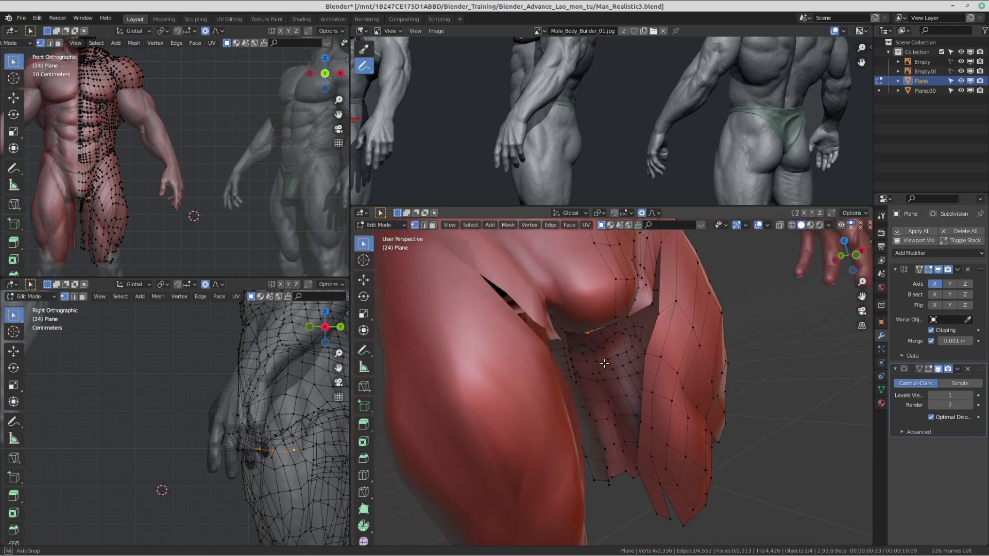
key(e)
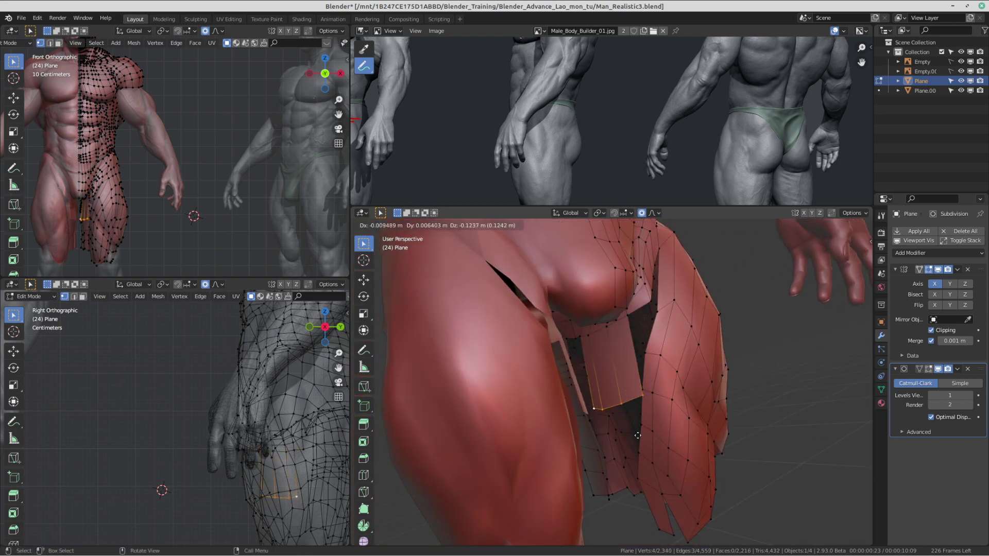
click(637, 435)
key(s)
click(631, 424)
Step: Reposition the border vertices of the groin flap between the crotch strip and the inner thigh
scroll(629, 420, up, 2)
middle_drag(630, 407, 651, 332)
click(636, 343)
key(g)
click(630, 346)
click(671, 316)
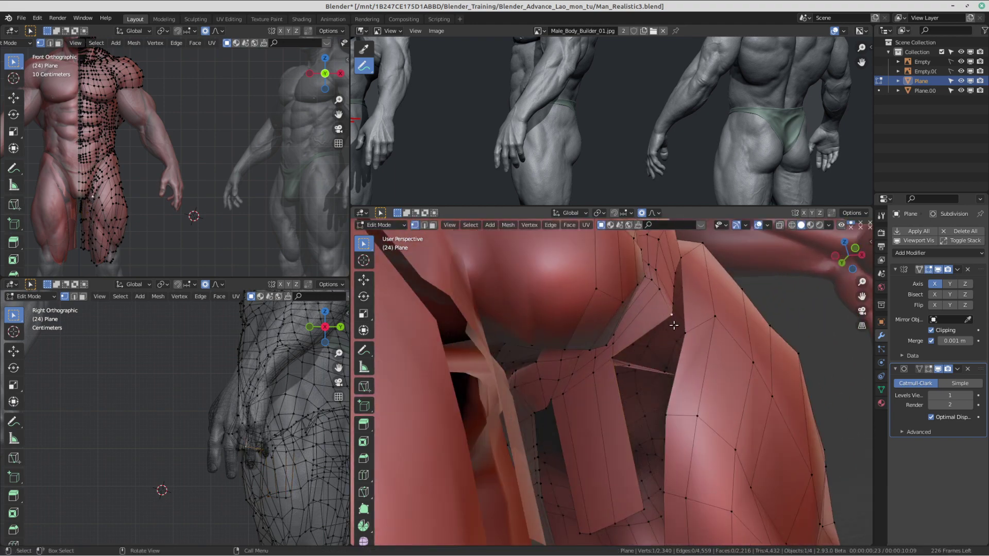
key(g)
click(626, 355)
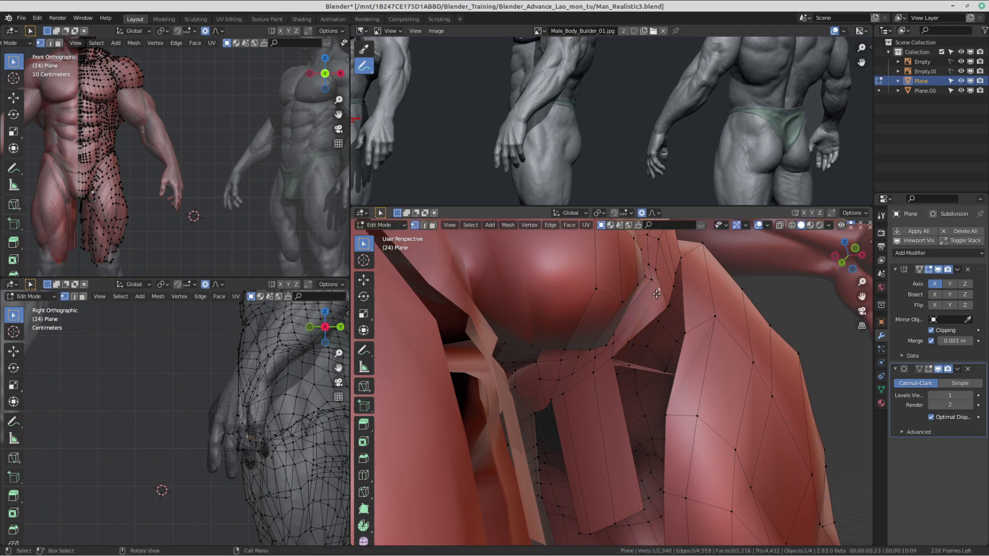
middle_drag(657, 294, 655, 357)
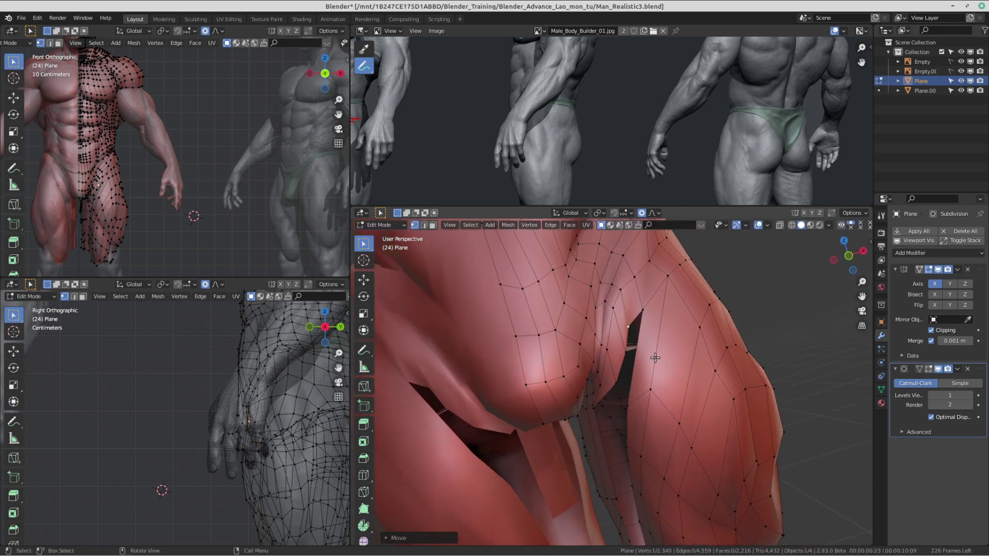
middle_drag(652, 307, 676, 359)
key(ctrl+r)
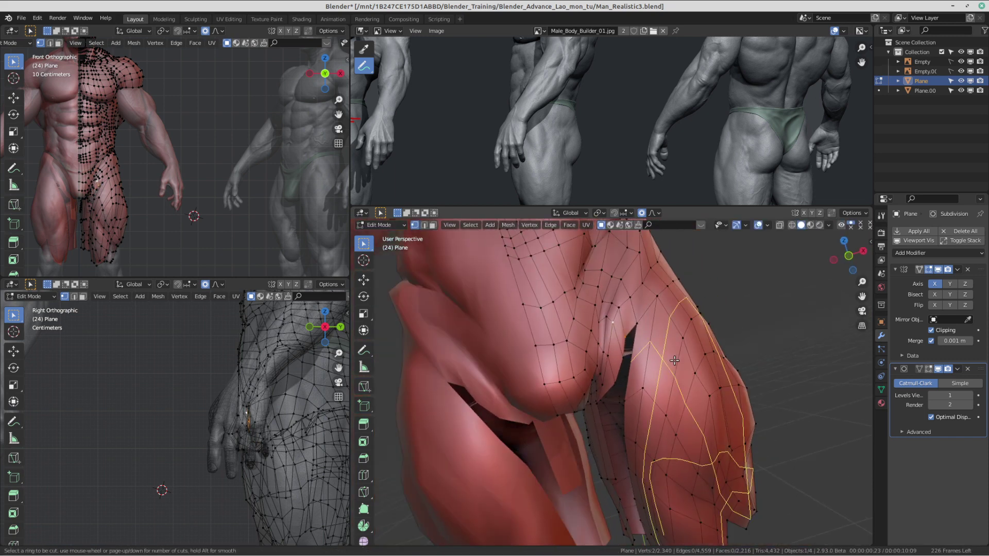
click(674, 360)
right_click(675, 360)
right_click(675, 361)
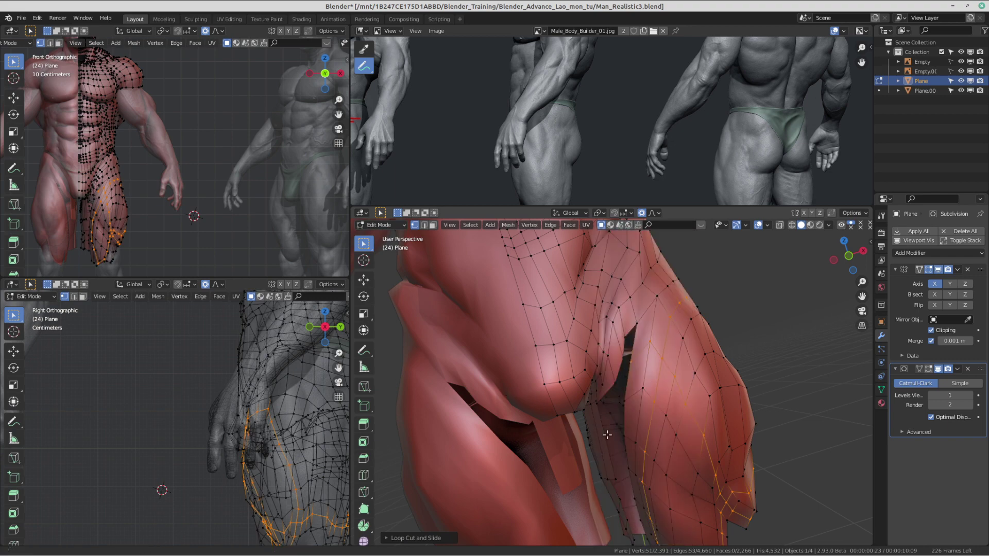
middle_drag(507, 395, 610, 328)
key(ctrl+z)
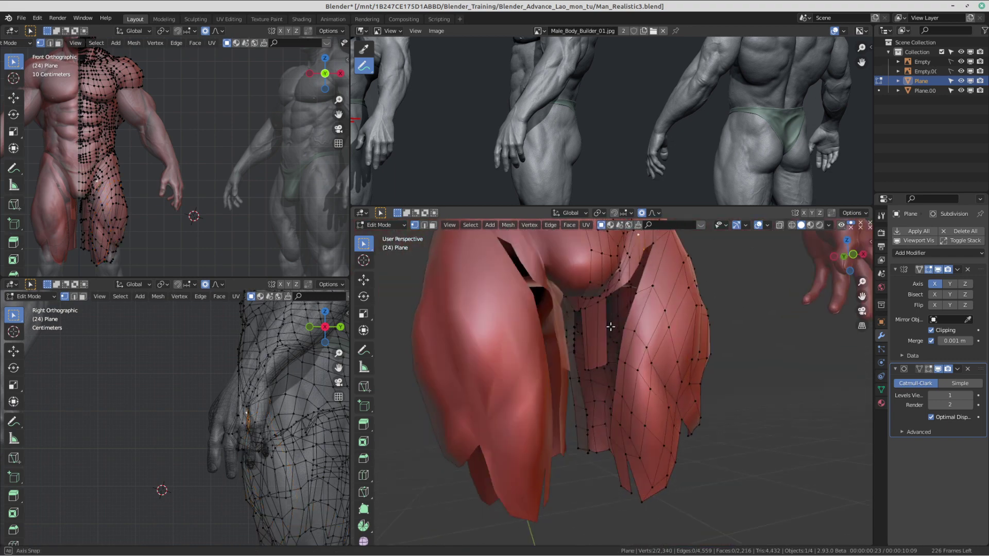
Step: Move the groin vertex at the edge of the thigh gap using proportional editing with size 0.03
scroll(610, 328, up, 4)
middle_drag(639, 371, 613, 341)
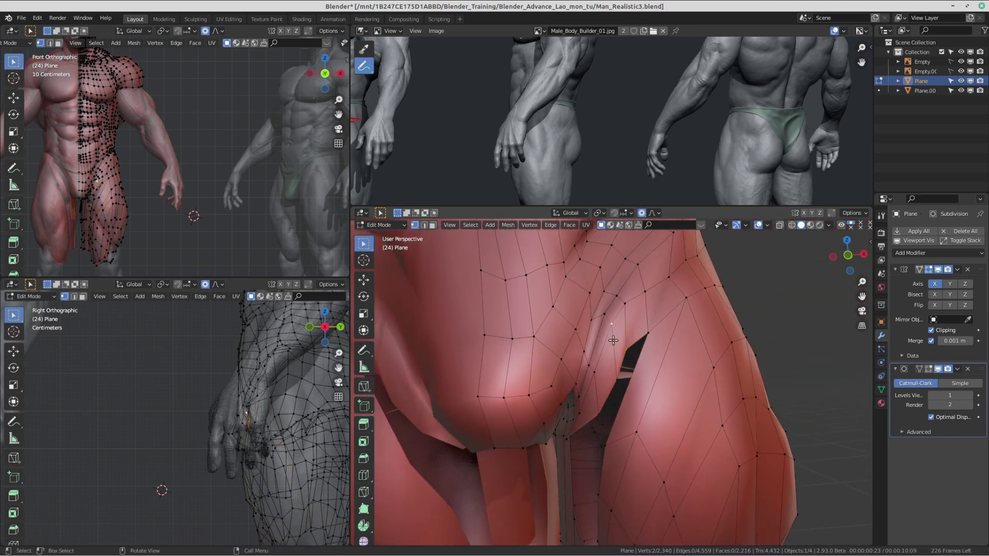
key(g)
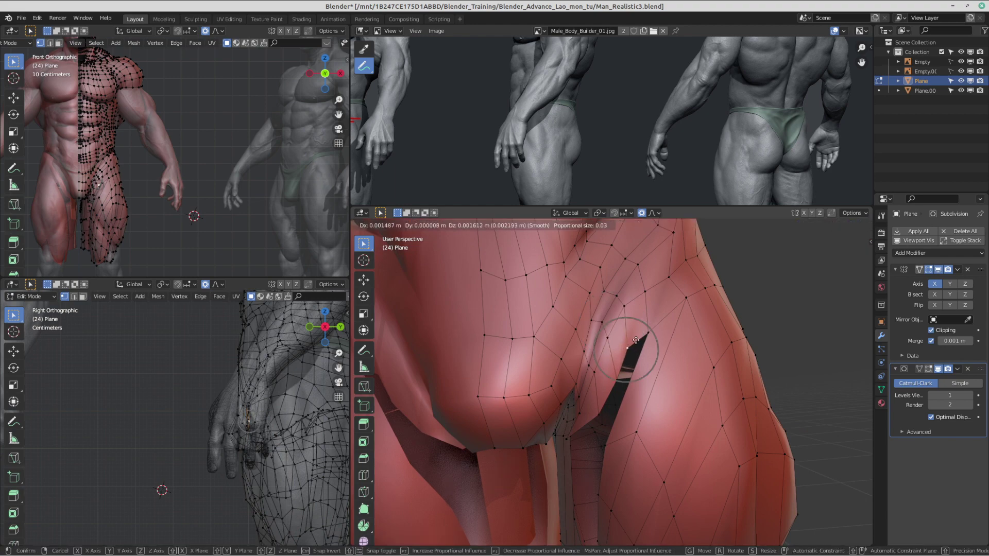
click(637, 344)
middle_drag(637, 344, 707, 328)
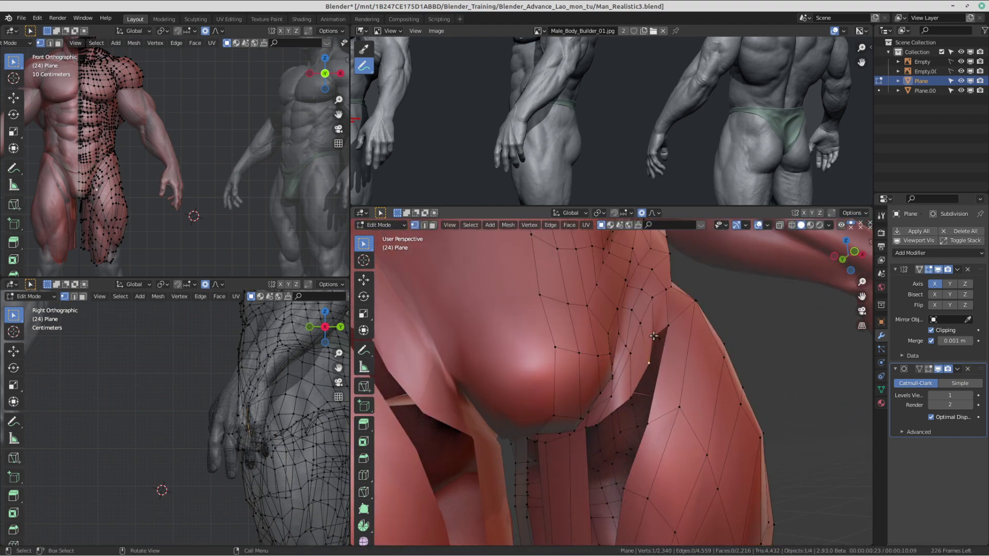
Step: Move the groin vertex beside the thigh gap and the crotch strip's lower corner vertex using proportional editing with size 0.03
key(g)
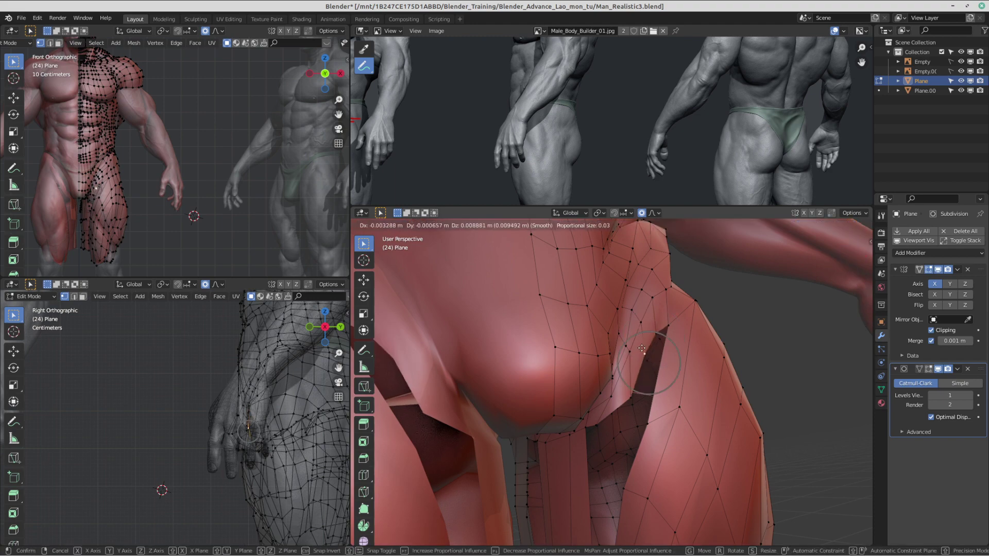
click(642, 348)
middle_drag(642, 349, 656, 391)
key(g)
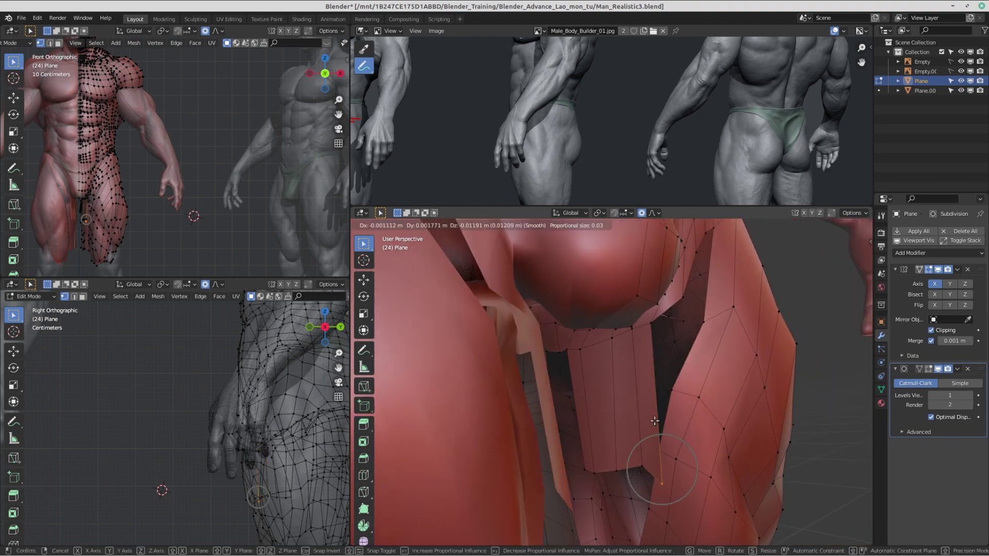
click(650, 369)
Step: Merge the crotch strip's lower corner vertex with the adjacent inner thigh vertex and reposition the merged vertex
shift+click(657, 452)
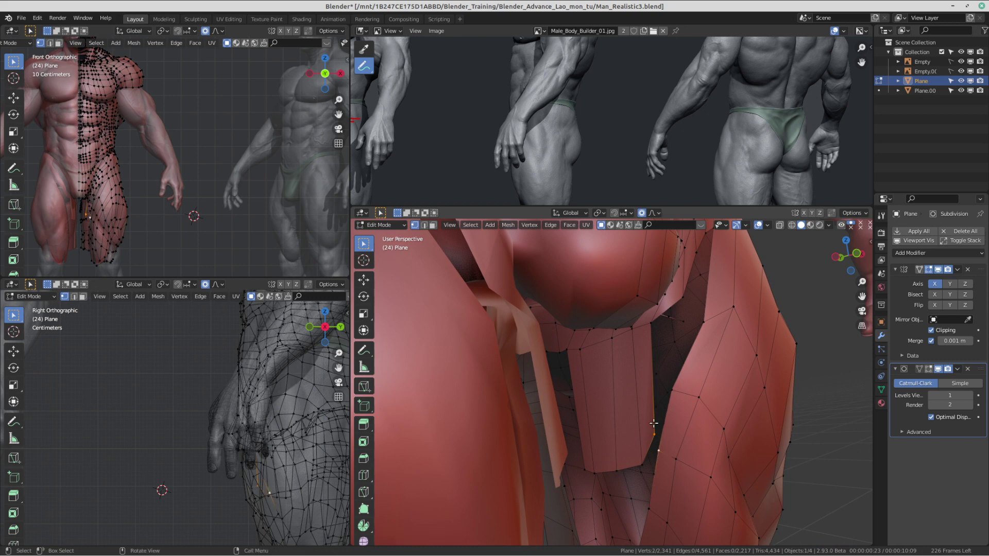
middle_drag(653, 422, 655, 424)
key(m)
click(655, 423)
key(g)
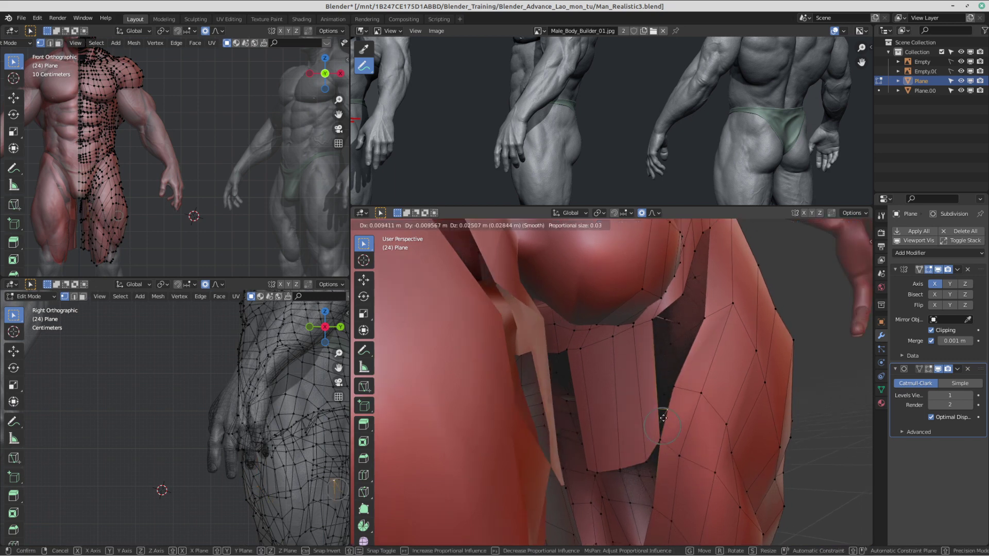
click(668, 429)
middle_drag(658, 438, 664, 437)
key(g)
click(668, 417)
Step: Reposition three front inner thigh vertices next to the gap beside the crotch strip
click(675, 387)
key(g)
click(690, 380)
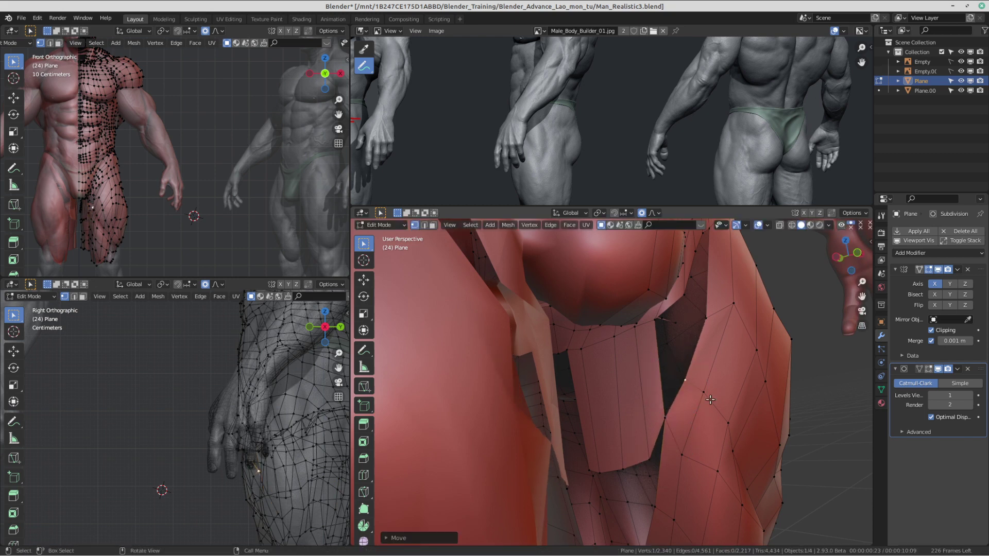
click(702, 392)
key(g)
click(710, 399)
click(721, 423)
key(g)
click(720, 437)
Step: Fill the gap between the crotch strip's outer edge and the inner thigh border with faces
middle_drag(721, 437, 685, 433)
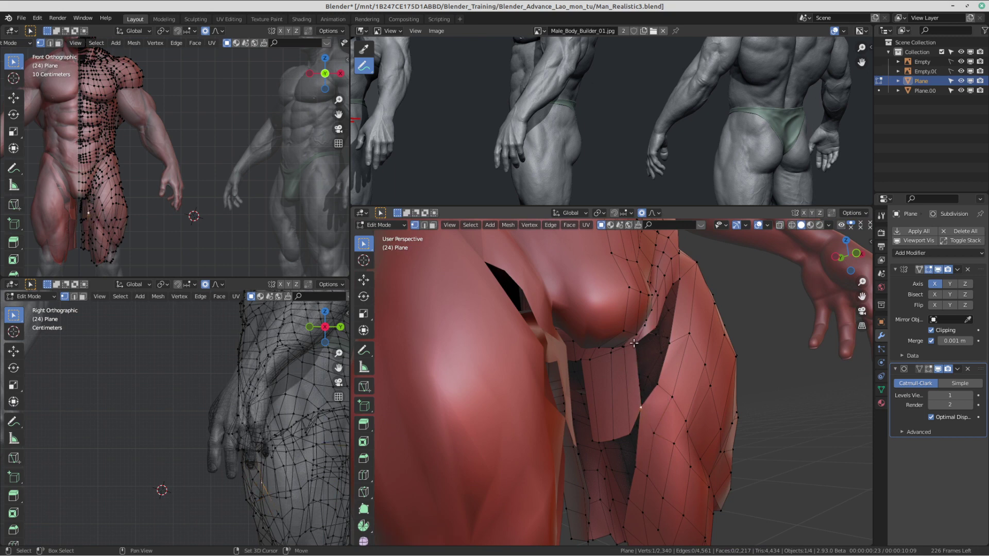
shift+click(634, 343)
middle_drag(634, 343, 577, 386)
key(f)
scroll(688, 368, down, 3)
scroll(693, 340, up, 5)
scroll(651, 367, down, 3)
key(f)
scroll(674, 346, up, 2)
scroll(650, 373, down, 3)
Step: Reposition the vertices around the newly filled faces joining the crotch strip to the inner thigh
click(616, 396)
key(g)
click(619, 386)
key(g)
click(653, 357)
scroll(653, 357, down, 4)
scroll(612, 335, up, 3)
Step: Move the vertices at the rear upper corner of the crotch strip using proportional editing with size 0.03
key(g)
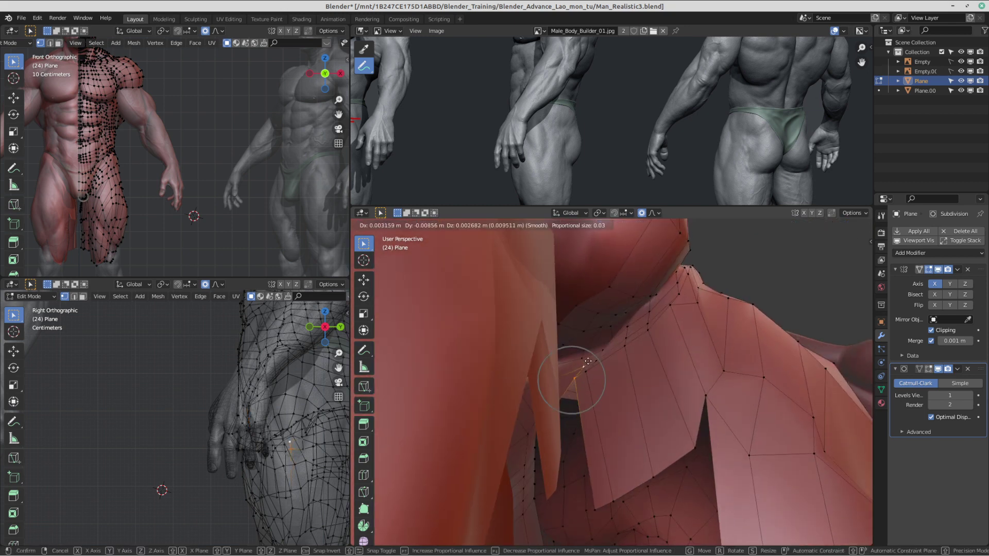
click(585, 370)
click(581, 360)
key(g)
click(581, 361)
Step: Even out the vertex rows along the crotch strip's upper rear edge beneath the pelvic bulge
middle_drag(583, 365, 608, 394)
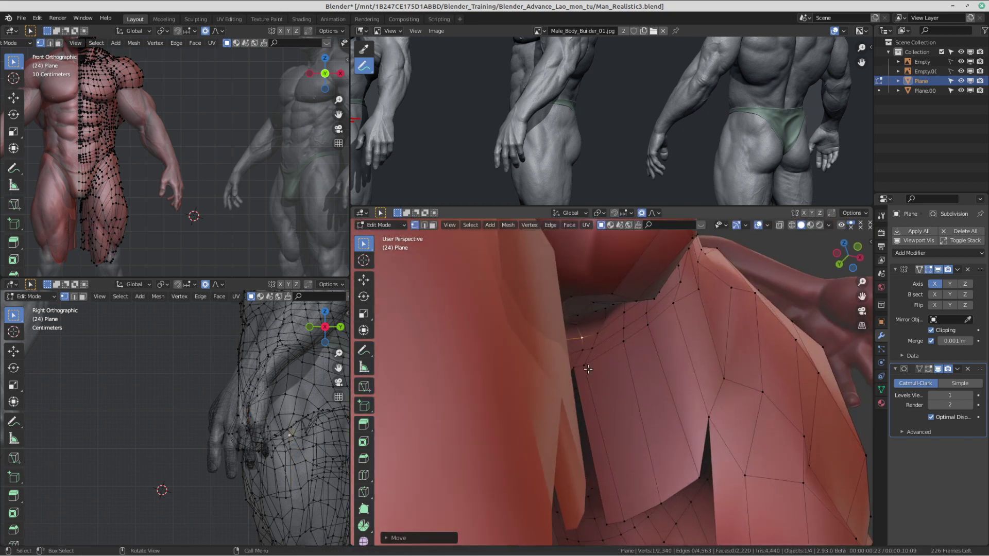
key(g)
click(611, 364)
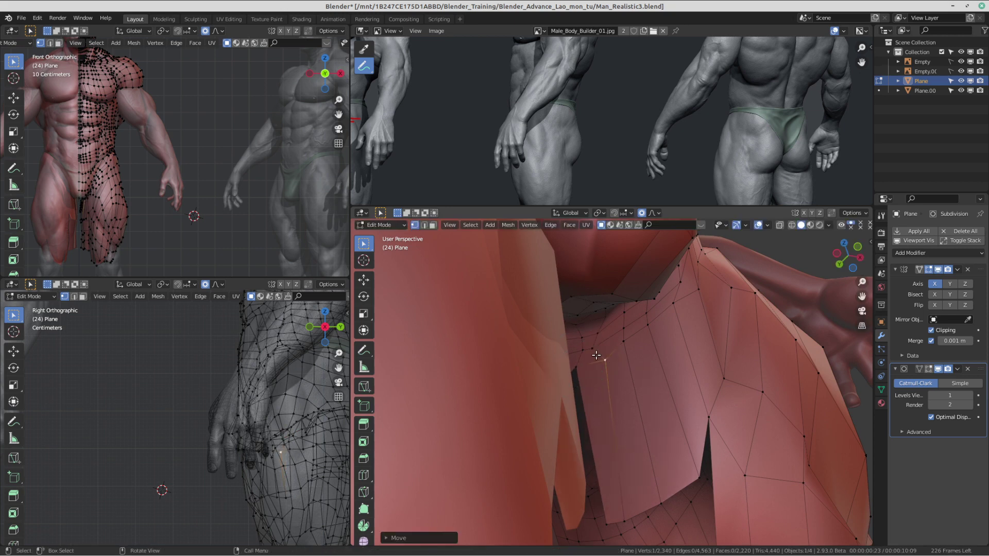
click(594, 350)
key(g)
click(604, 342)
click(599, 334)
key(g)
click(602, 332)
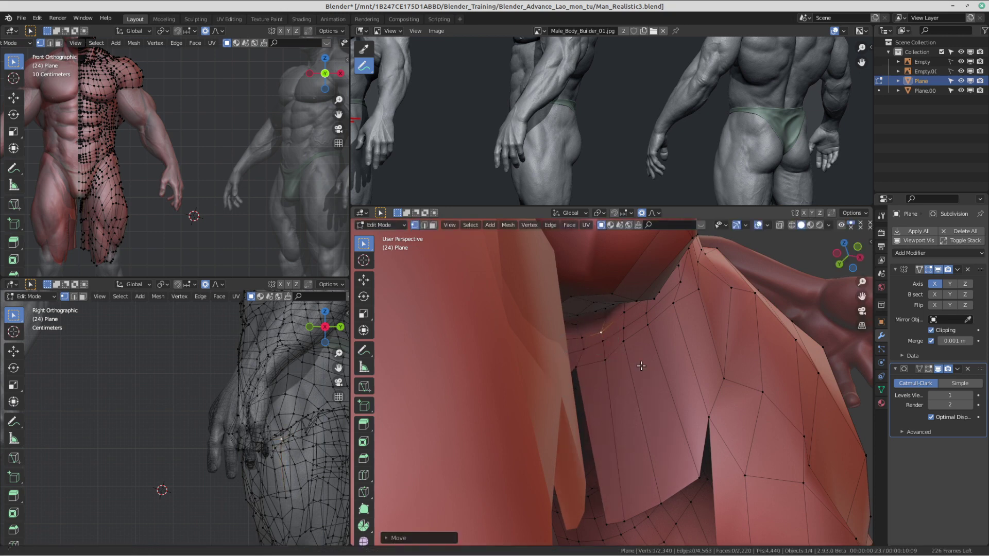
Step: Reposition the vertices on the crotch strip's lower border using proportional editing with size 0.02
middle_drag(602, 333, 670, 412)
key(g)
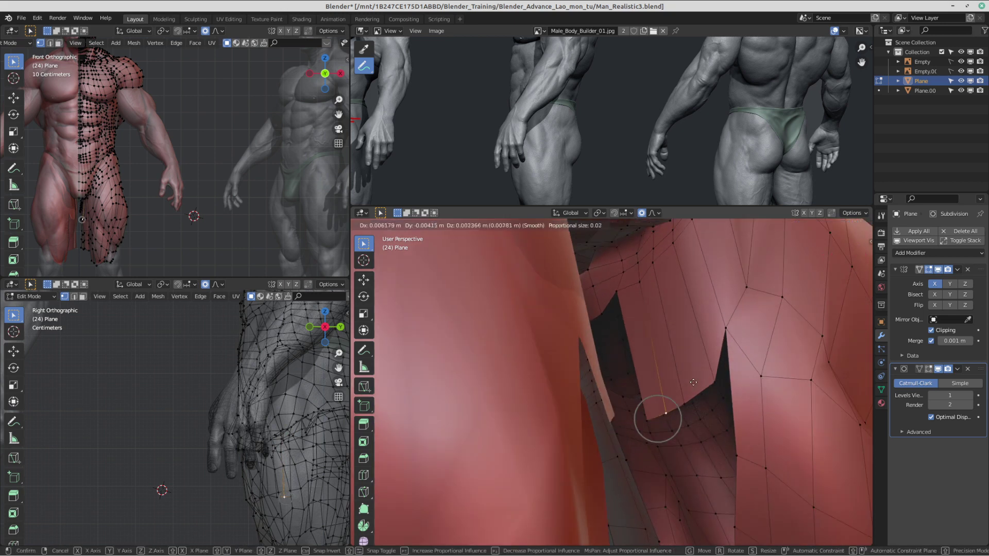
click(717, 373)
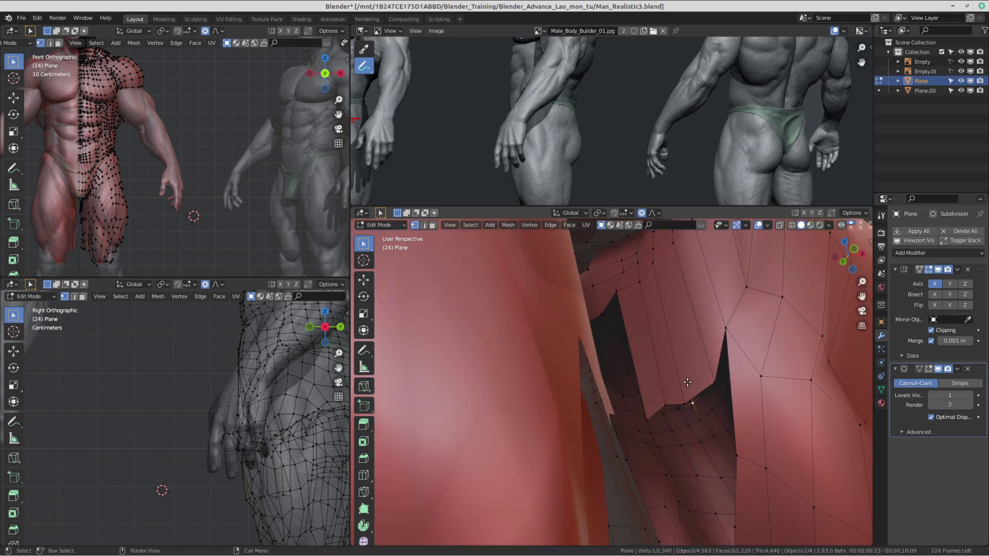
key(g)
click(683, 405)
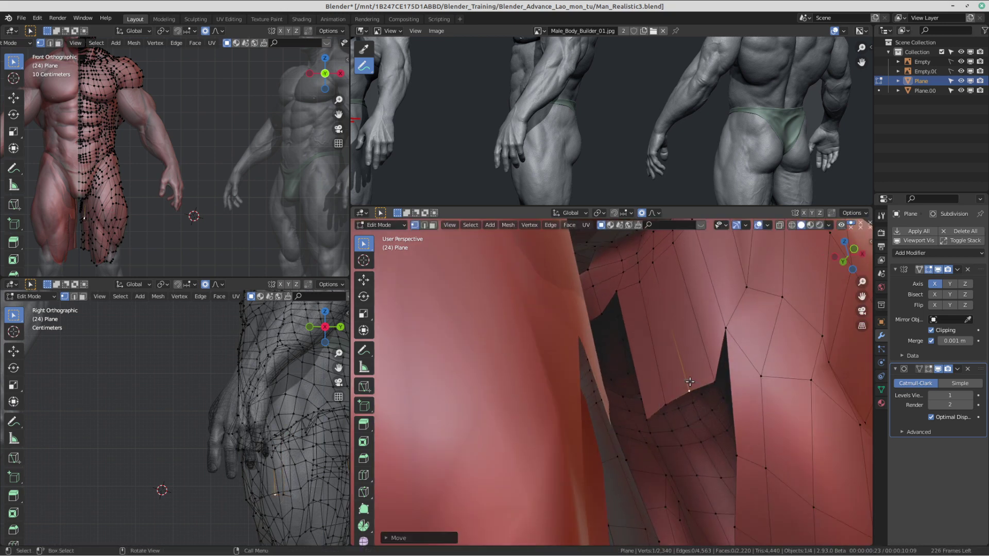
Step: Lower the vertex at the tip of the notch between the crotch strip and the thigh by about 0.01 m
middle_drag(683, 405, 625, 376)
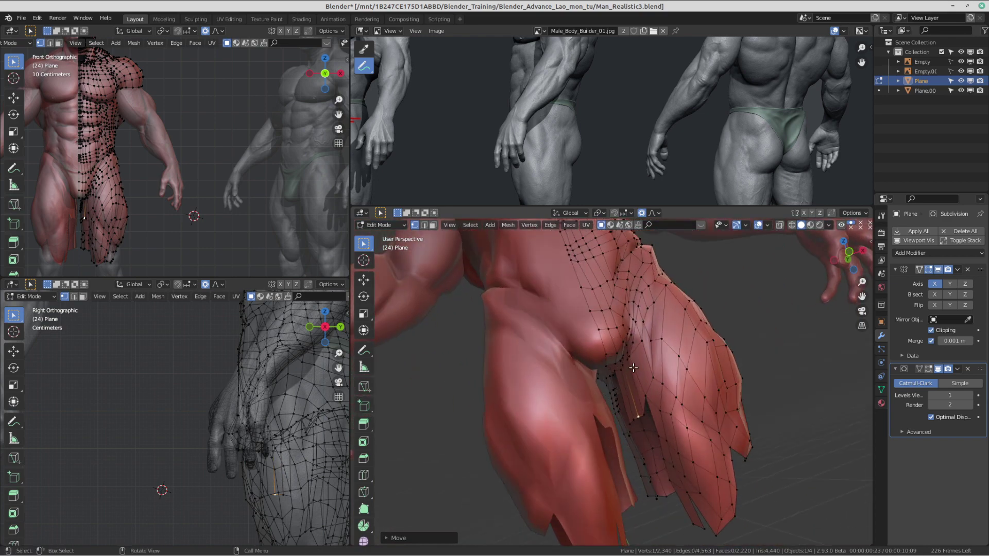
scroll(644, 384, up, 3)
shift+middle_drag(655, 401, 596, 384)
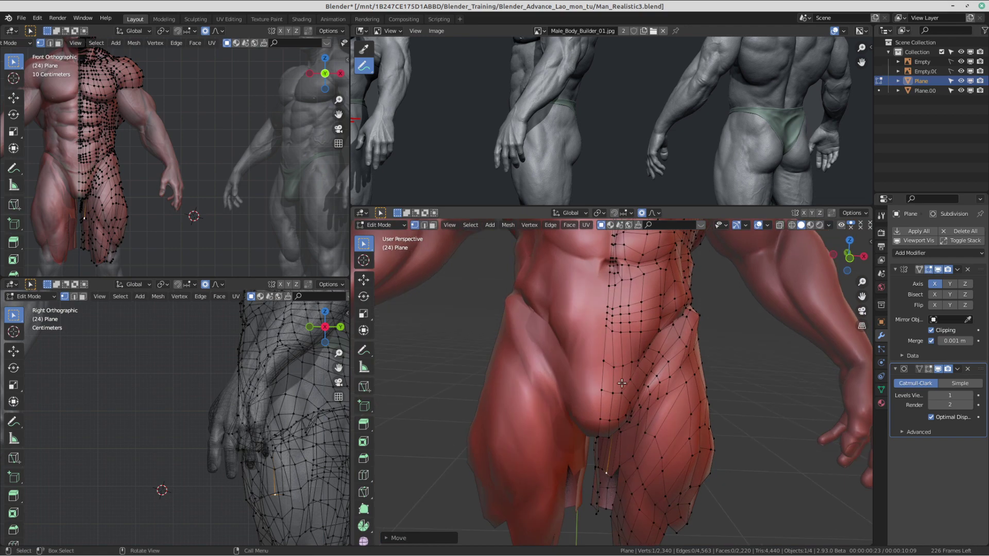
middle_drag(608, 286, 637, 420)
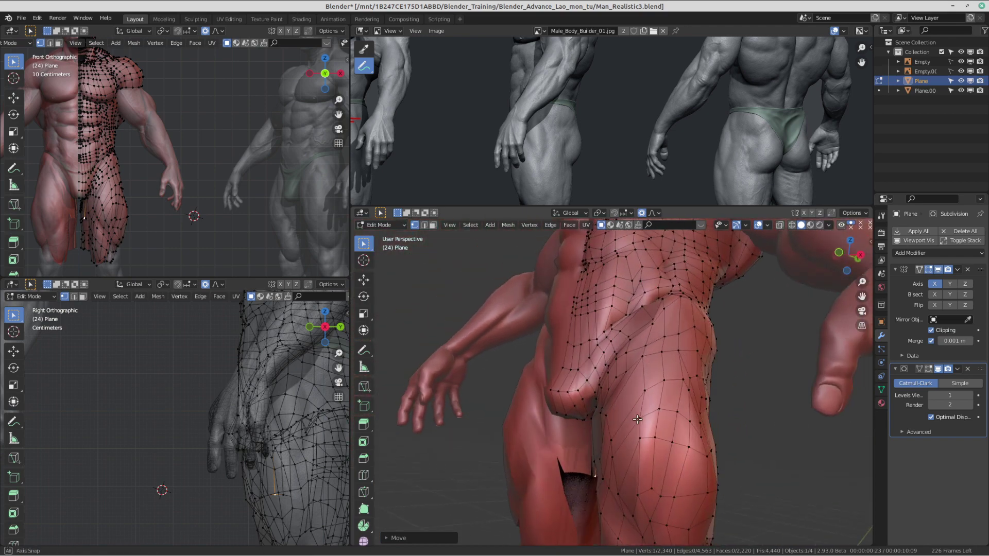
middle_drag(646, 434, 644, 376)
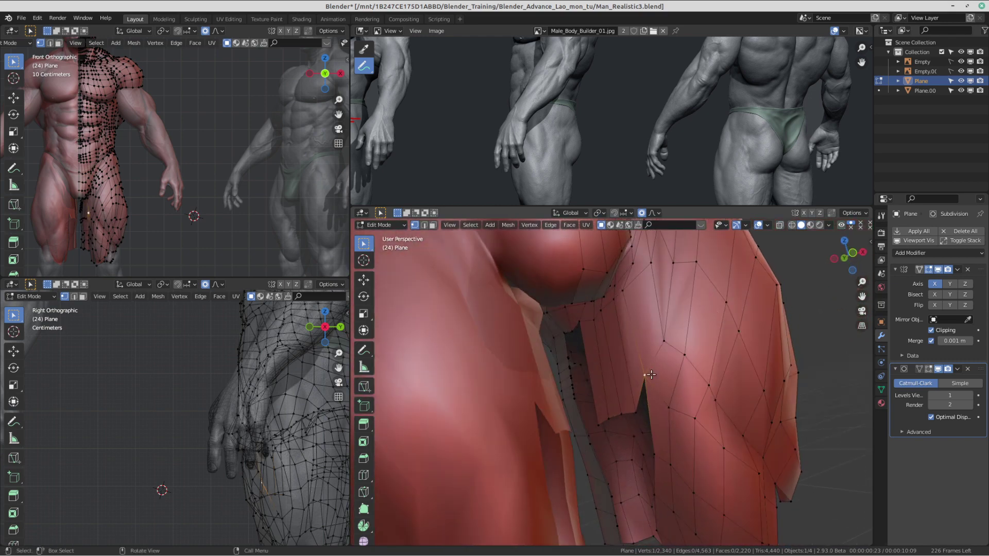
key(g)
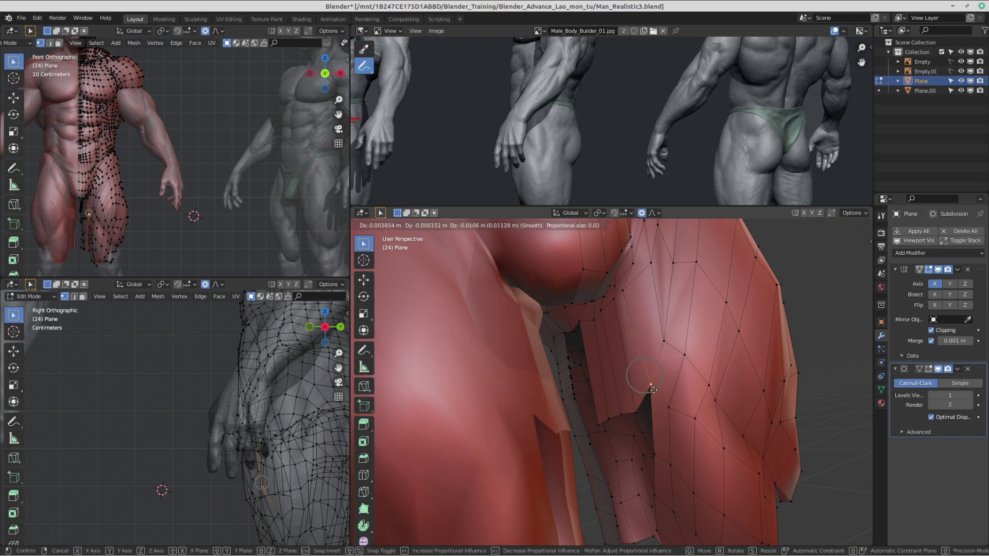
click(654, 389)
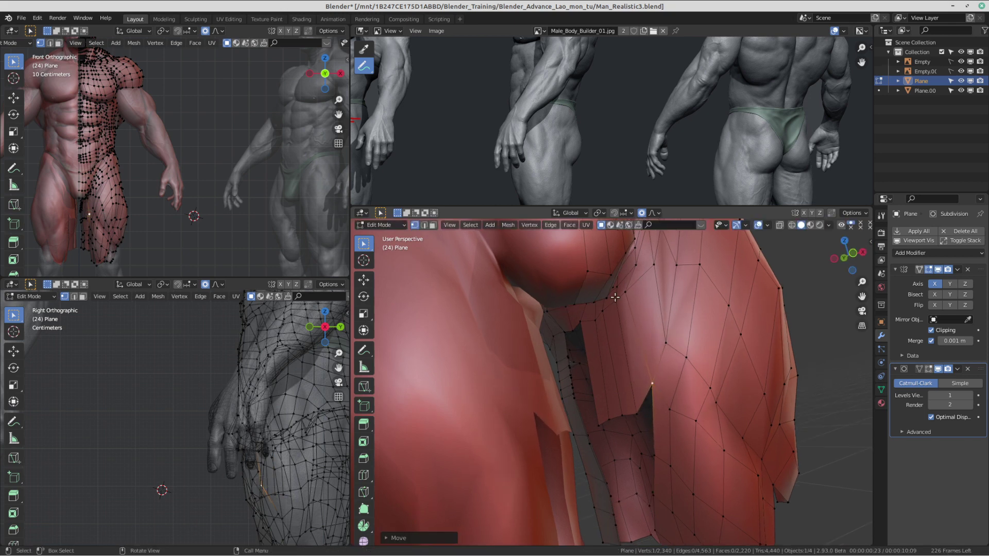
Step: Reposition the vertices where the groin meets the upper inner thigh
middle_drag(653, 389, 683, 464)
key(g)
click(661, 272)
key(g)
click(644, 339)
click(697, 554)
click(693, 19)
Step: Adjust the vertex at the tip of the notch between the crotch strip's lower edge and the inner thigh
scroll(699, 404, up, 3)
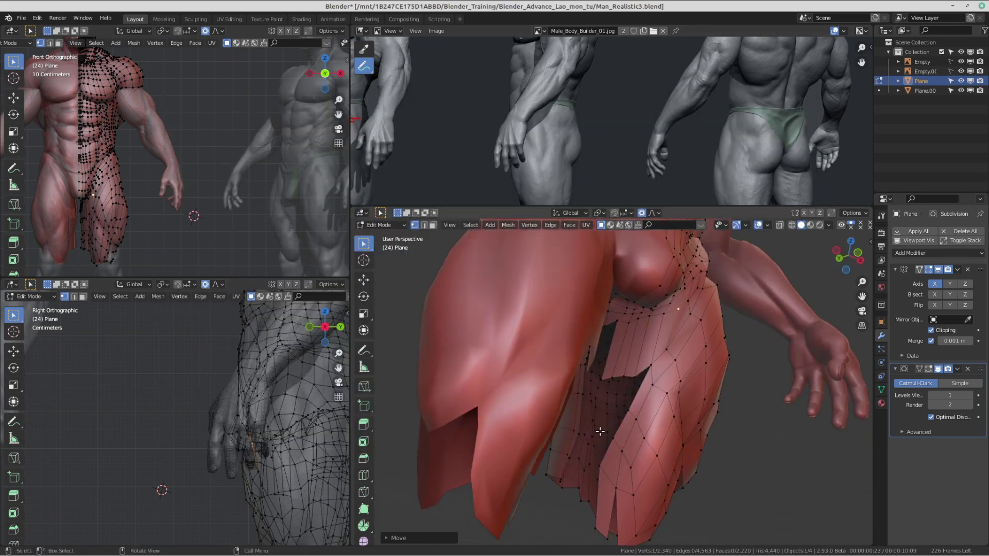
scroll(675, 448, up, 3)
middle_drag(664, 417, 653, 372)
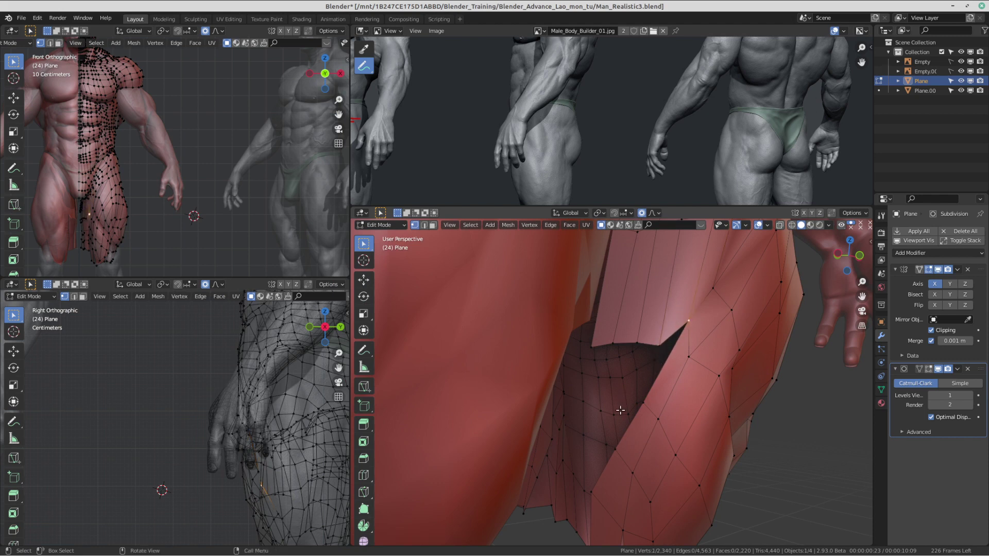
key(g)
click(641, 378)
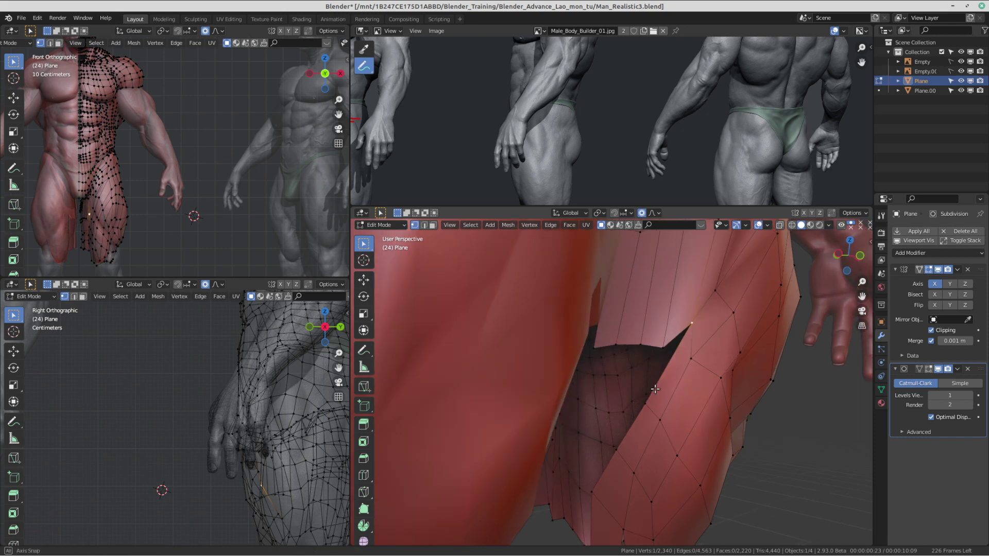
Step: Fill the notch between the crotch strip's lower edge and the inner thigh with a face and reposition its border vertices
middle_drag(662, 344, 636, 374)
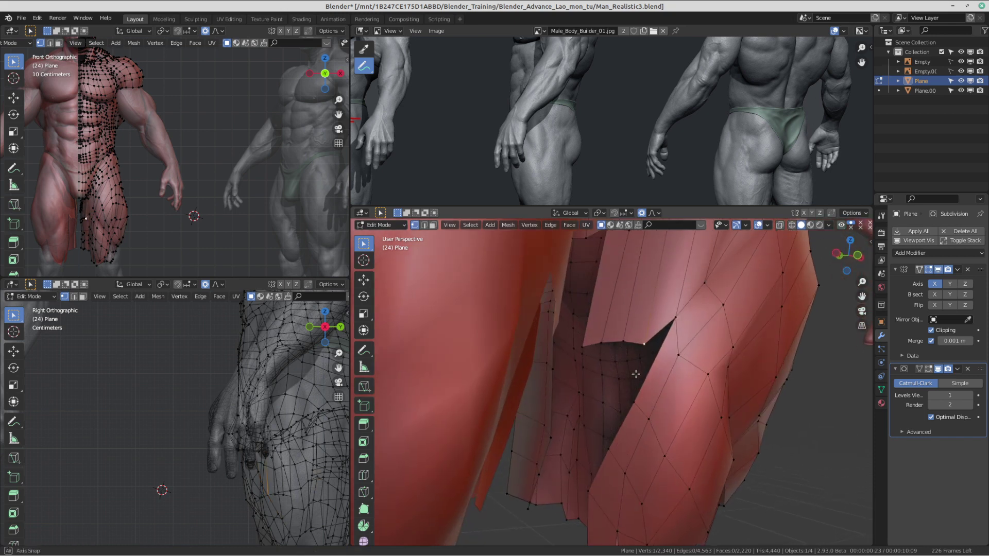
shift+click(629, 408)
middle_drag(629, 408, 598, 426)
click(616, 399)
key(g)
click(621, 394)
key(g)
click(610, 426)
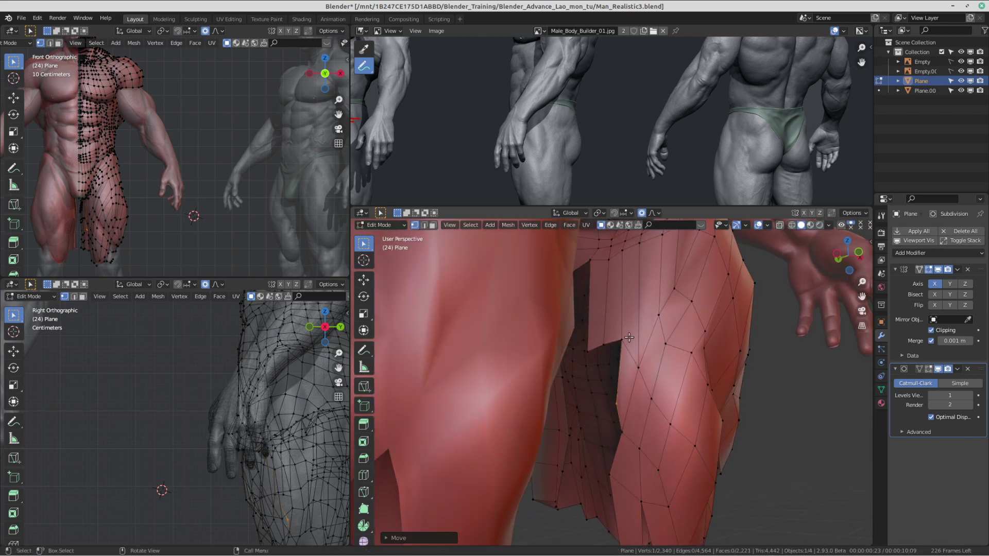
Step: Add two more faces along the crotch strip's lower edge and move their new vertices into line
key(f)
key(g)
click(599, 386)
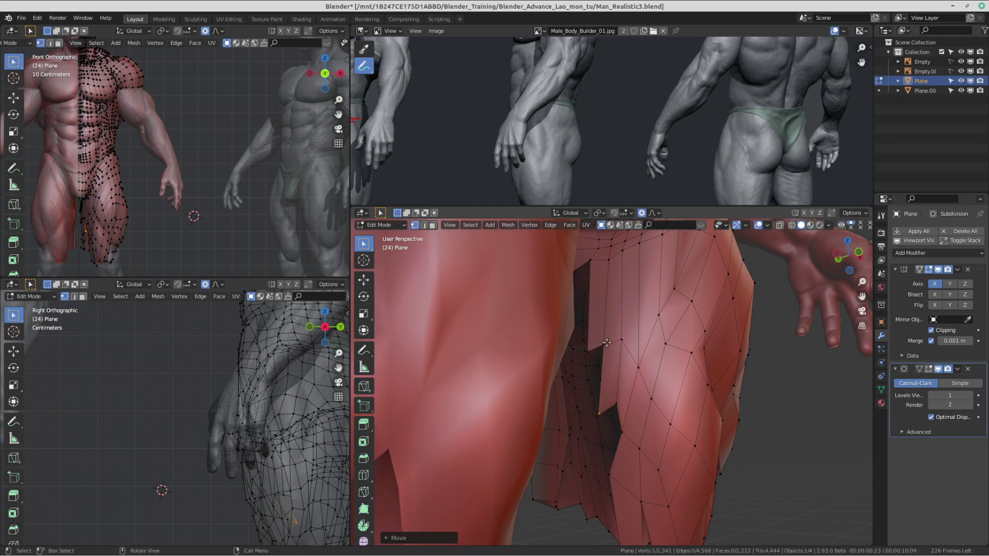
key(f)
key(g)
click(583, 420)
Step: Rip the four-vertex row across the inner thigh strip and move it upward about 0.044 m
scroll(582, 412, down, 3)
middle_drag(581, 401, 647, 392)
scroll(532, 370, up, 3)
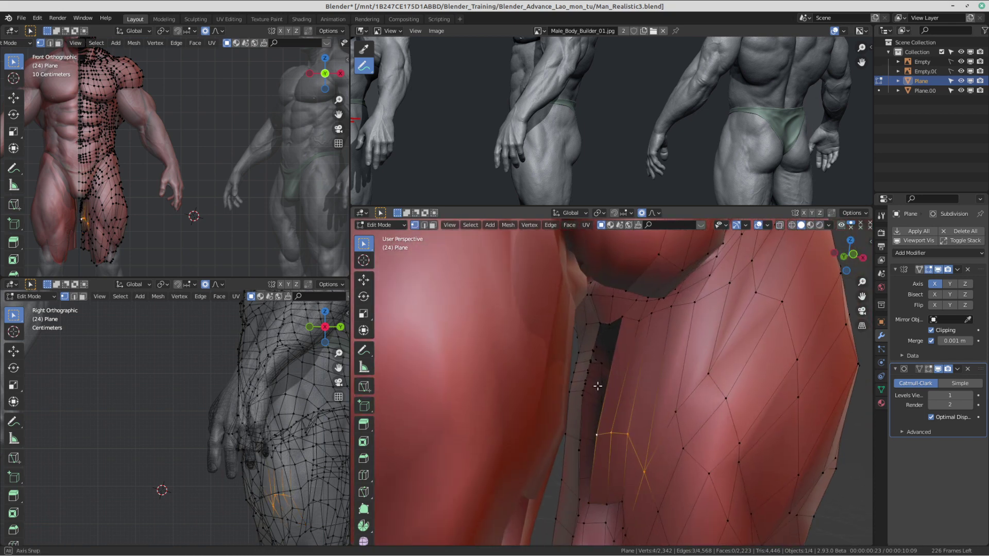
middle_drag(598, 385, 659, 442)
alt+click(640, 356)
click(672, 464)
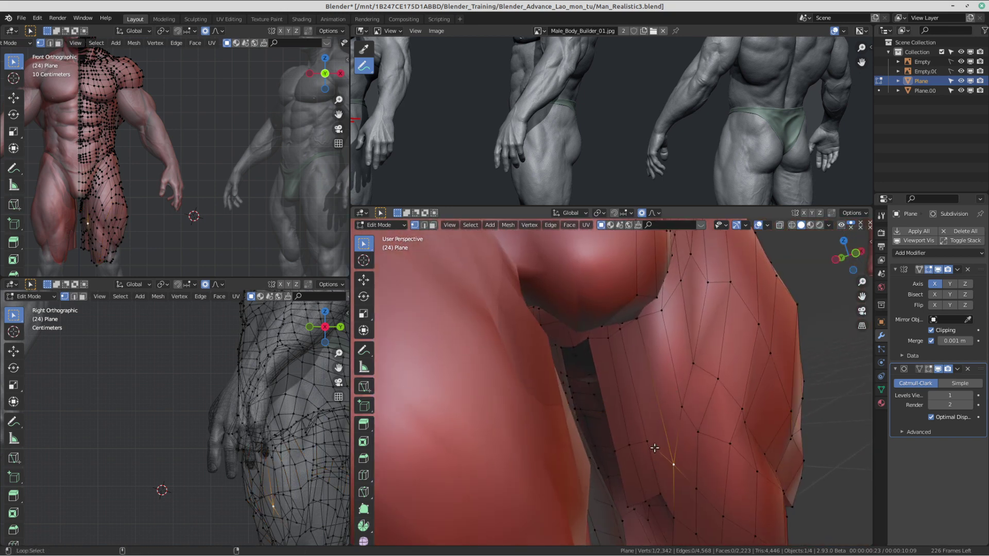
key(e)
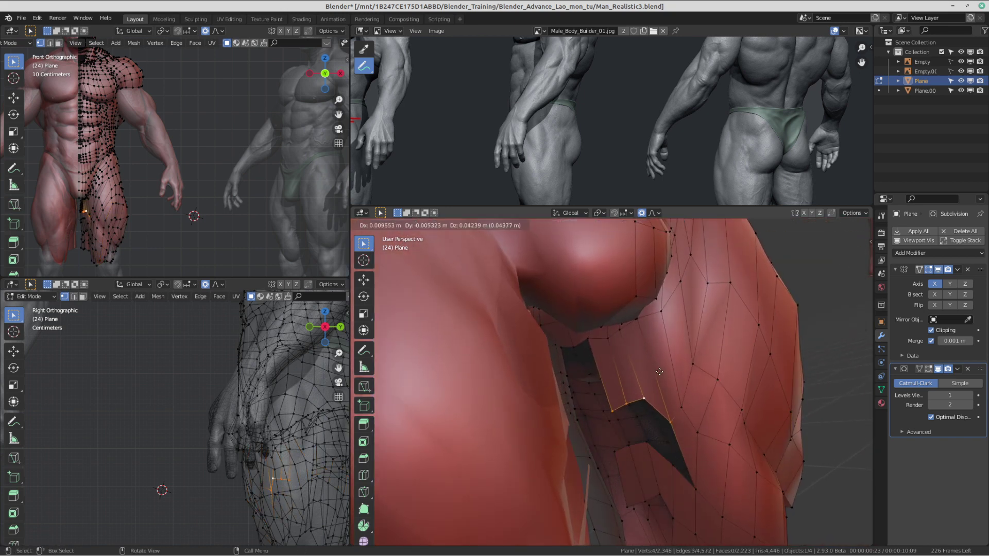
click(659, 371)
Step: Rip the corner vertex of the opening and the vertices above it upward to split the strip from the thigh
middle_drag(659, 371, 687, 395)
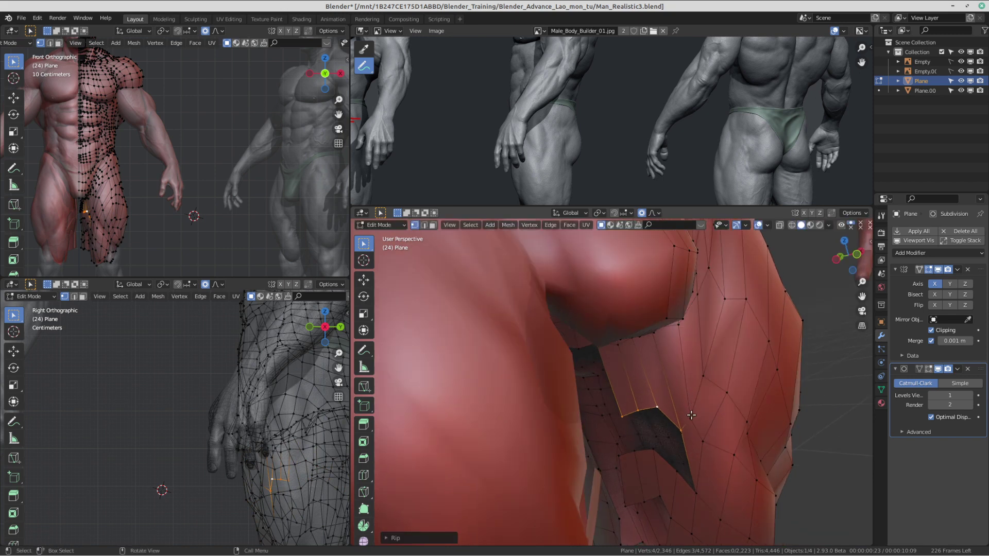
click(680, 428)
key(v)
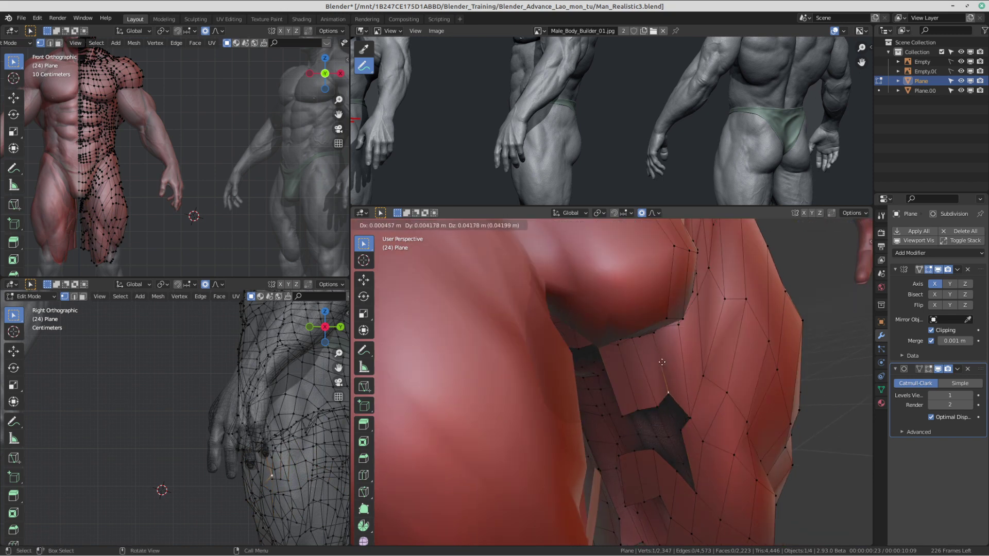
click(665, 378)
key(e)
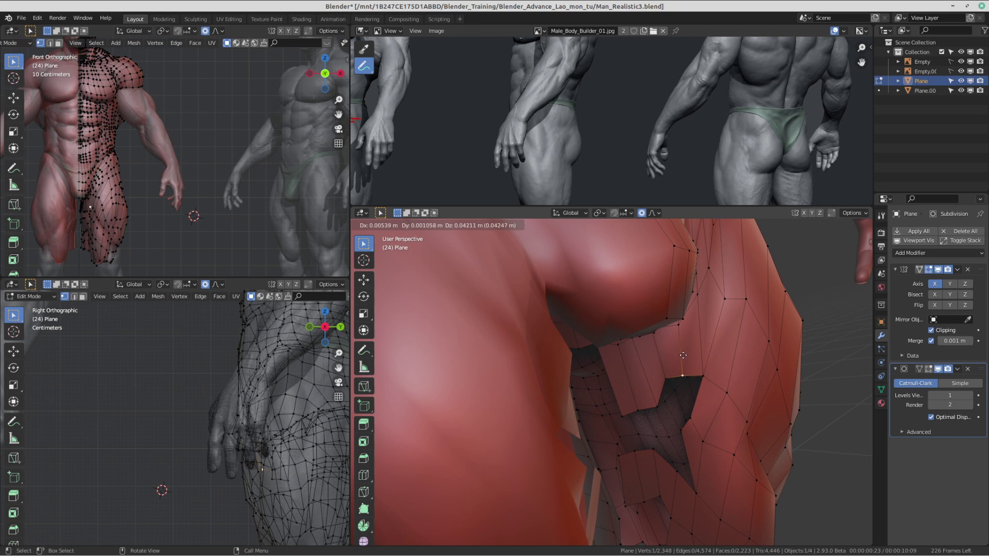
click(687, 360)
key(g)
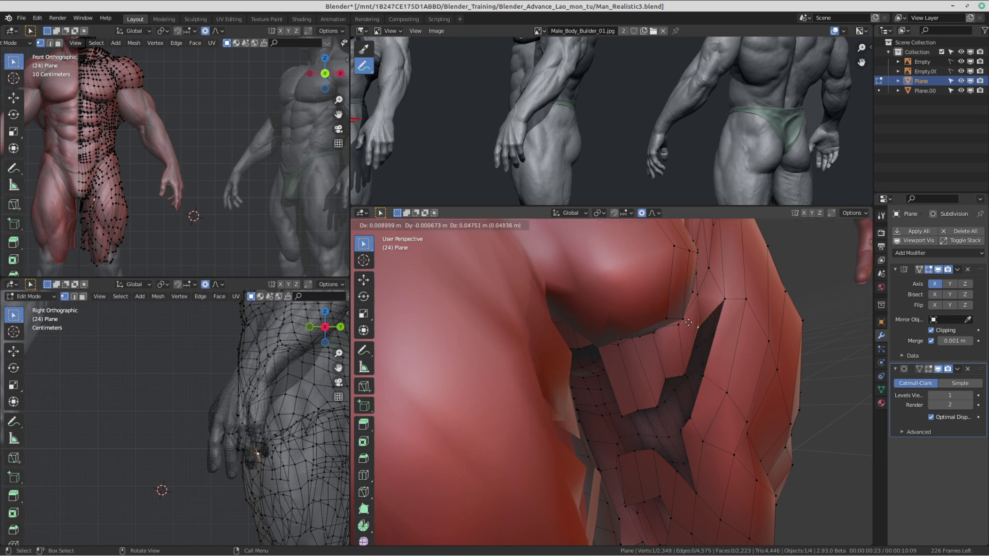
click(691, 322)
click(683, 378)
key(e)
click(674, 361)
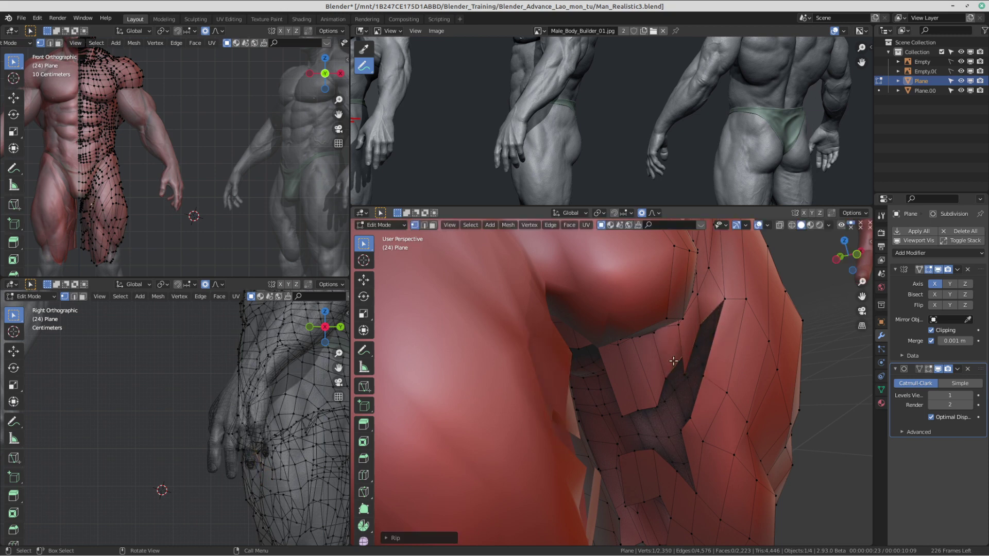
key(ctrl+z)
Step: Move the crotch strip's lower-edge vertices upward one by one to shorten the strip and even out its border
key(g)
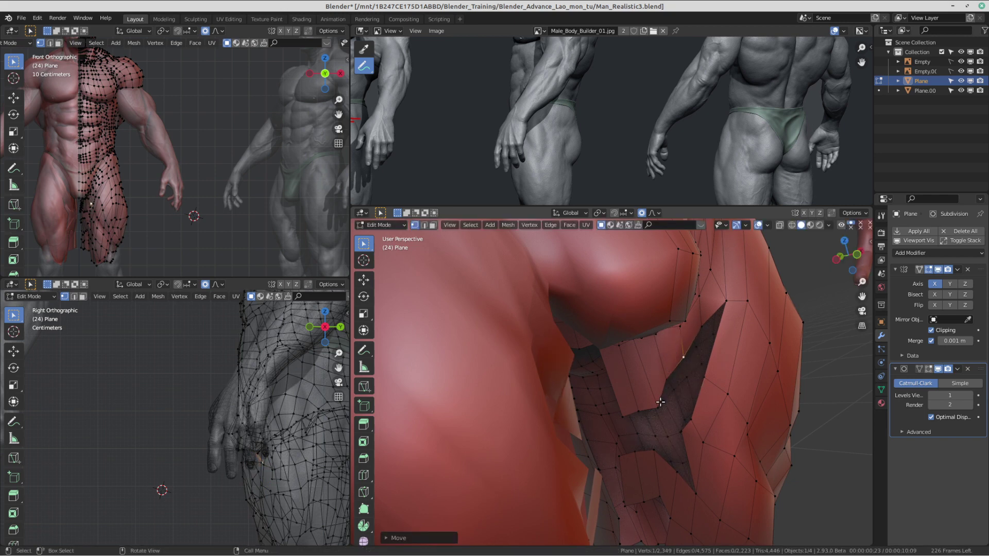
click(649, 370)
key(g)
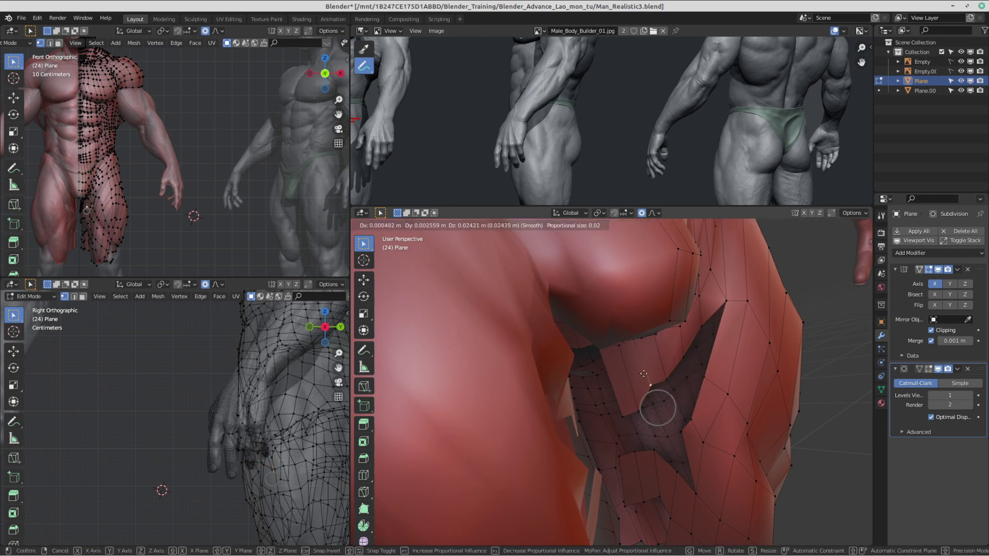
click(644, 414)
key(g)
right_click(630, 404)
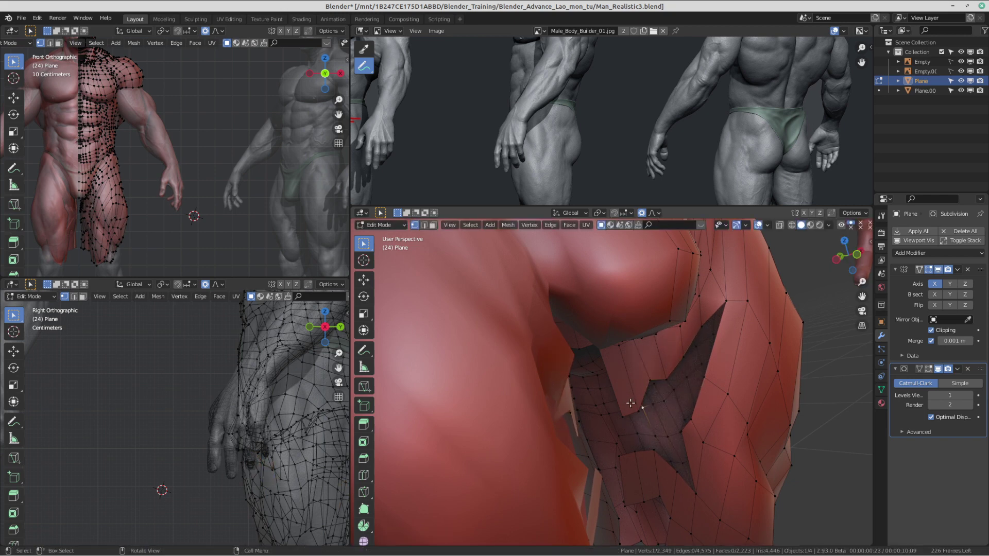
click(629, 405)
key(g)
click(621, 372)
key(g)
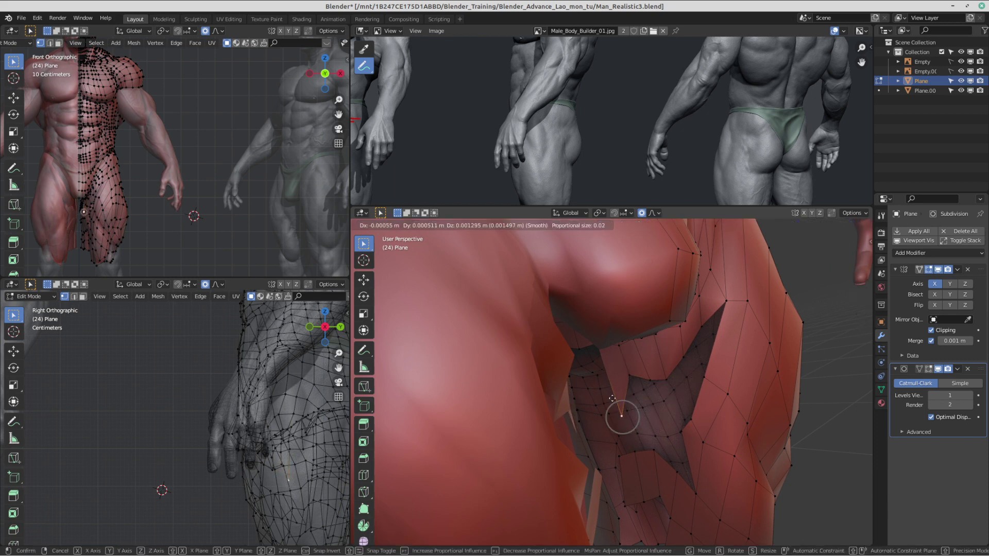
click(605, 371)
Step: Add two faces in the notch at the crotch strip's inner end and move the outer border vertices toward the thigh
middle_drag(605, 371, 566, 349)
click(557, 334)
key(e)
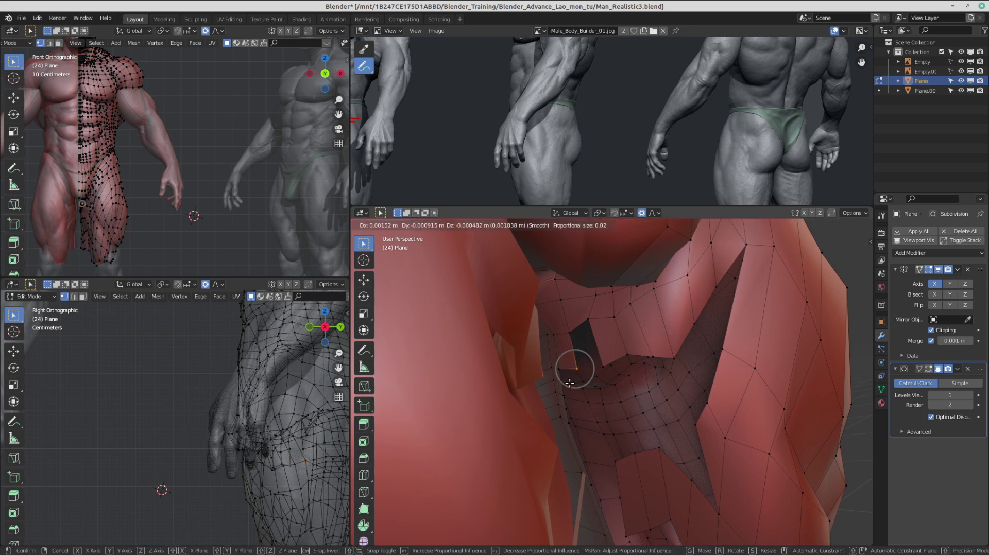
click(570, 383)
middle_drag(612, 376, 674, 358)
key(g)
click(719, 304)
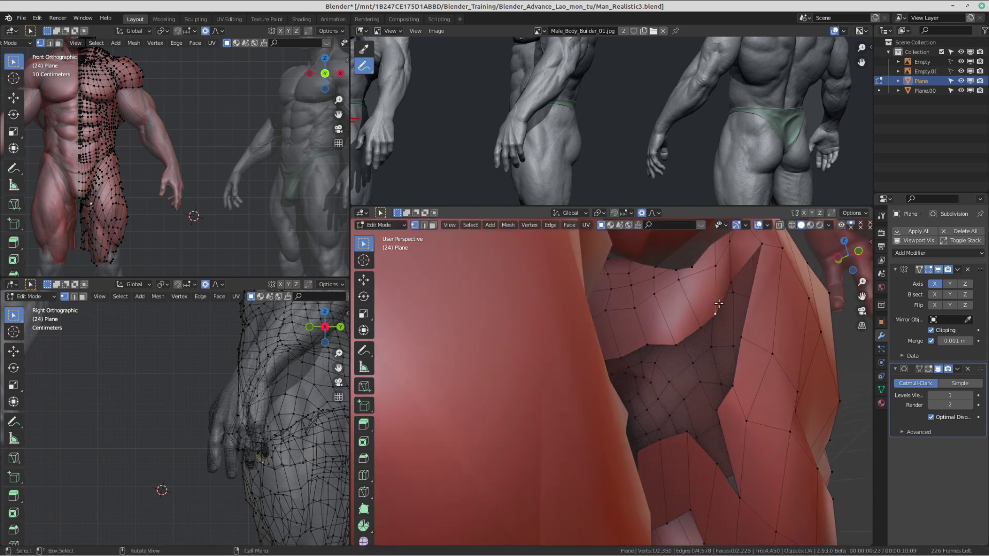
key(g)
click(740, 292)
Step: Extrude the six-vertex lower edge of the crotch strip downward along the inner thigh
middle_drag(650, 384, 559, 371)
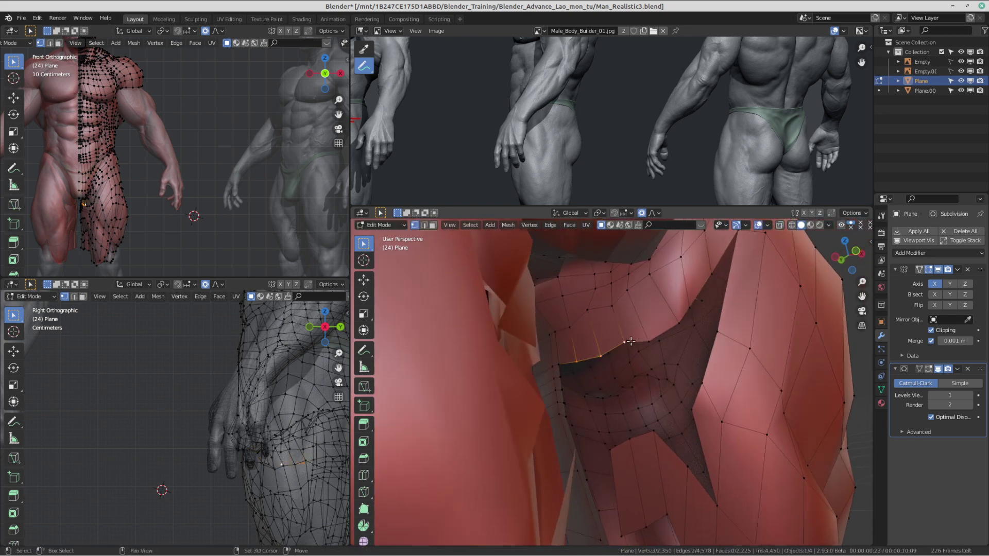
shift+click(690, 303)
middle_drag(681, 322, 626, 402)
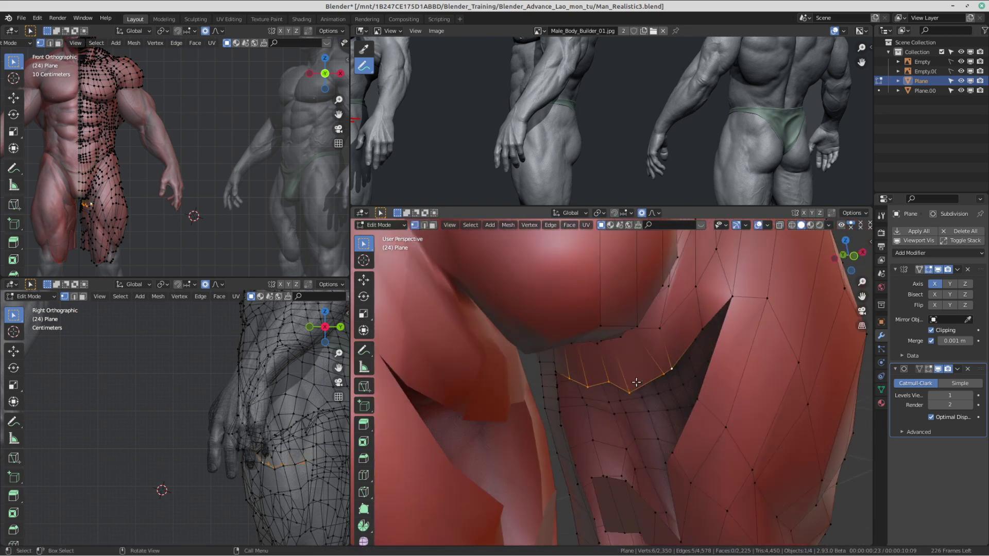
key(e)
click(625, 457)
Step: Add three evenly spaced loop cuts across the newly extruded band
middle_drag(625, 457, 610, 390)
key(ctrl+r)
scroll(610, 390, up, 1)
click(611, 390)
right_click(549, 377)
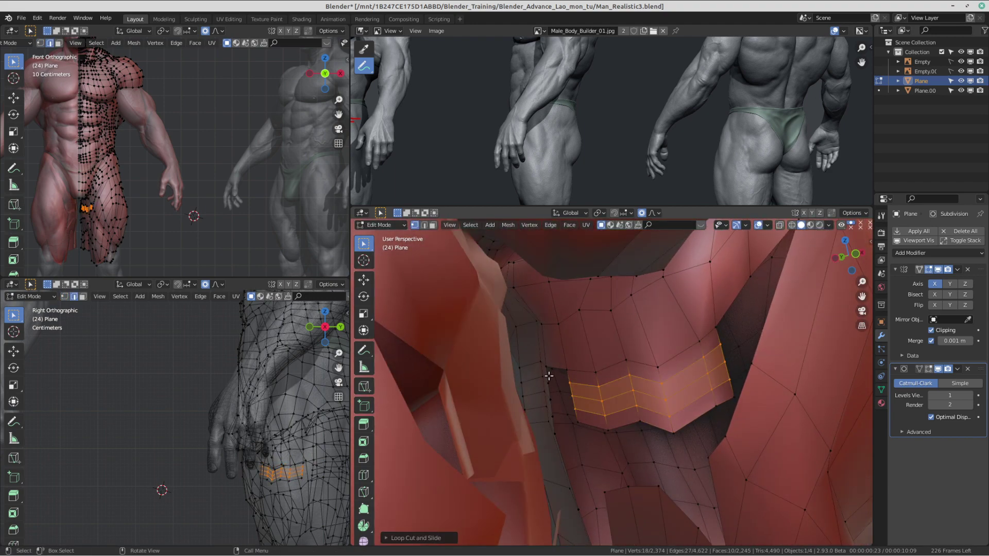
Step: Fill the gap between the extruded band's inner side and the adjoining mesh with four faces, undoing any surplus fill
click(569, 370)
shift+click(540, 358)
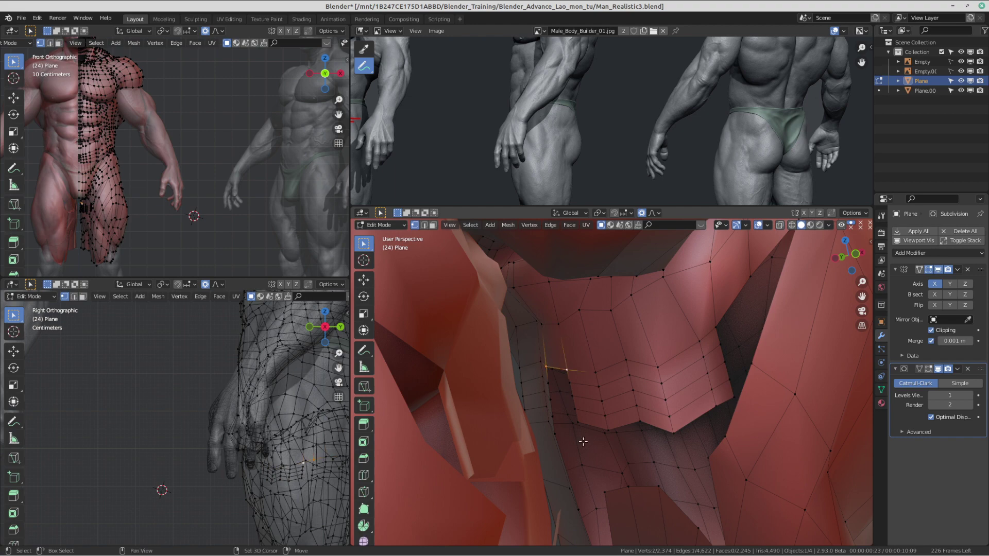
key(f)
key(f)
key(ctrl+z)
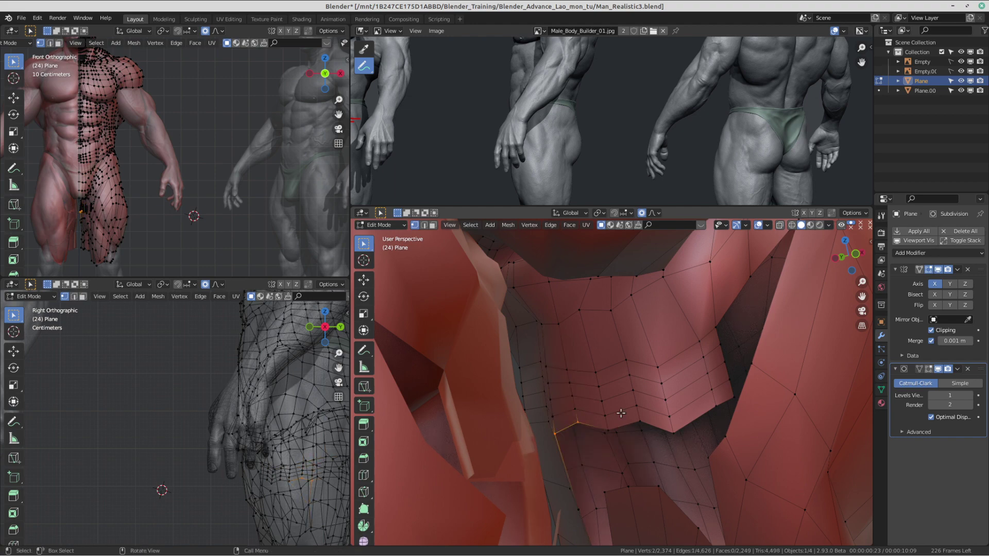
Step: Reposition the outer lower corner vertex of the extruded band with a smaller proportional editing radius
middle_drag(614, 379, 724, 397)
scroll(714, 389, down, 2)
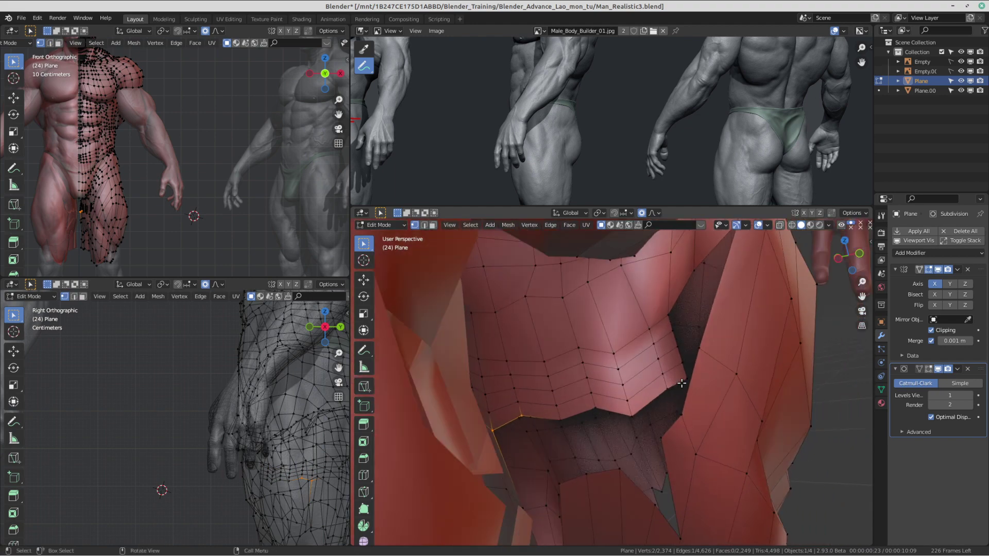
click(682, 376)
scroll(682, 372, down, 2)
middle_drag(677, 363, 672, 358)
key(g)
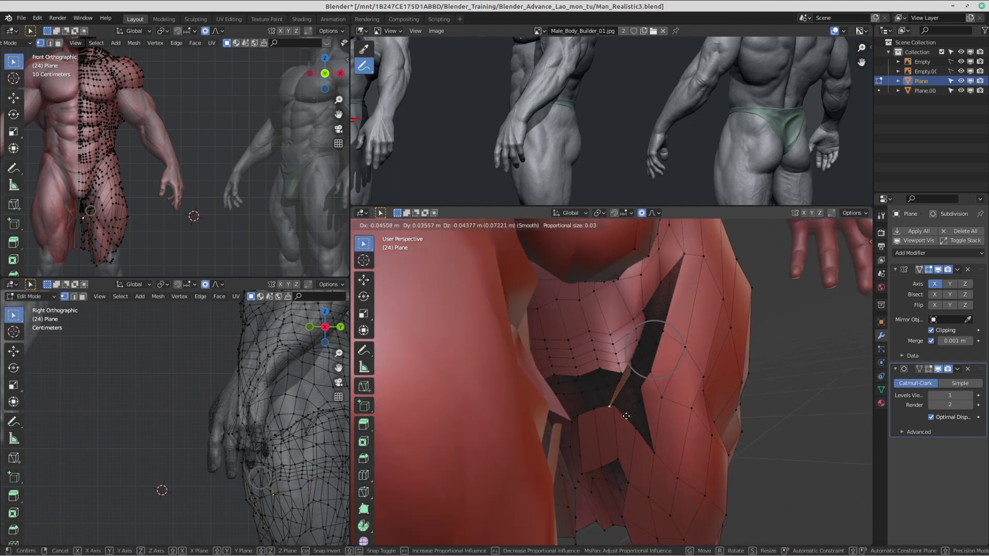
scroll(639, 404, down, 5)
click(657, 381)
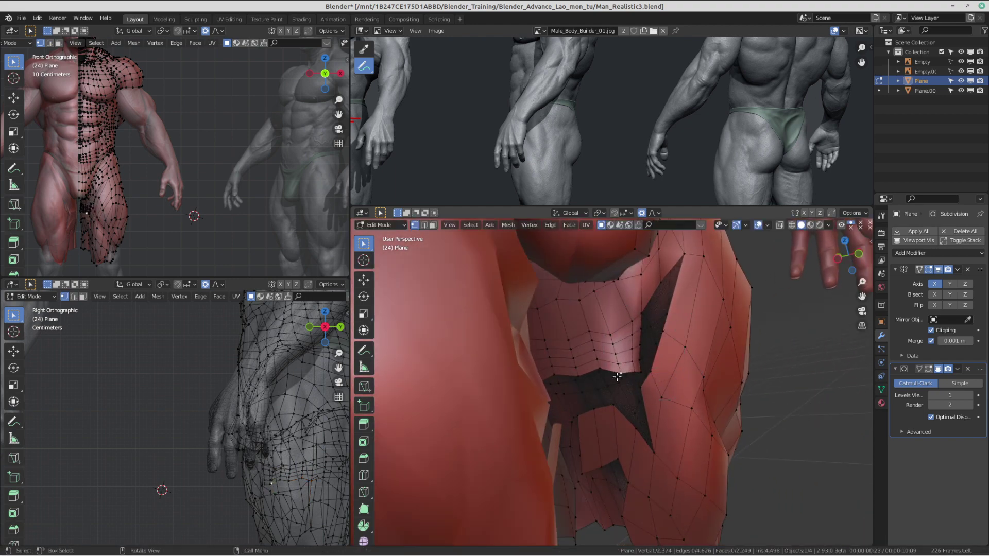
Step: Move the vertices along the extruded band's outer columns to round the strip toward the thigh
key(g)
click(609, 361)
key(g)
click(625, 307)
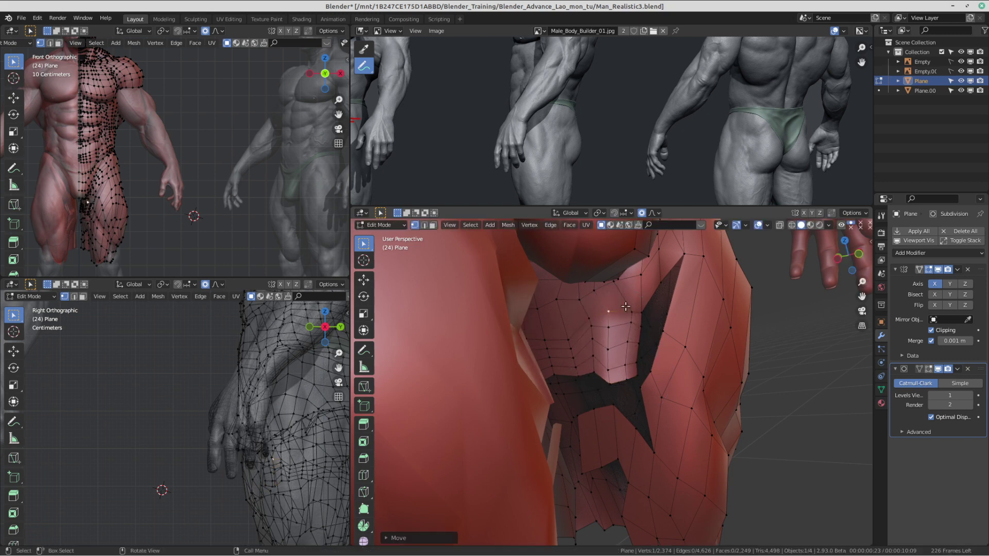
key(g)
click(640, 303)
key(g)
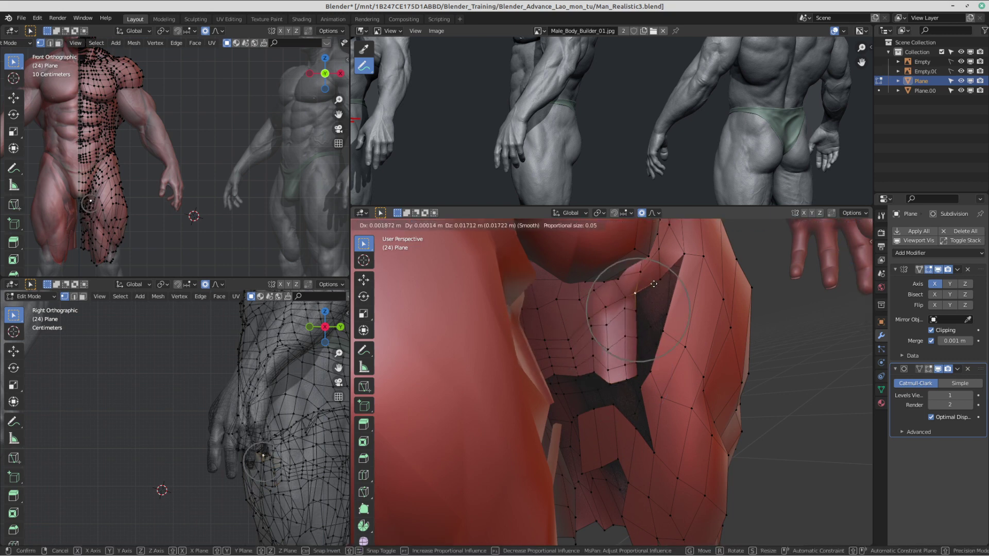
click(639, 300)
Step: Add two faces at the upper end of the gap between the crotch strip and the thigh
middle_drag(639, 300, 629, 349)
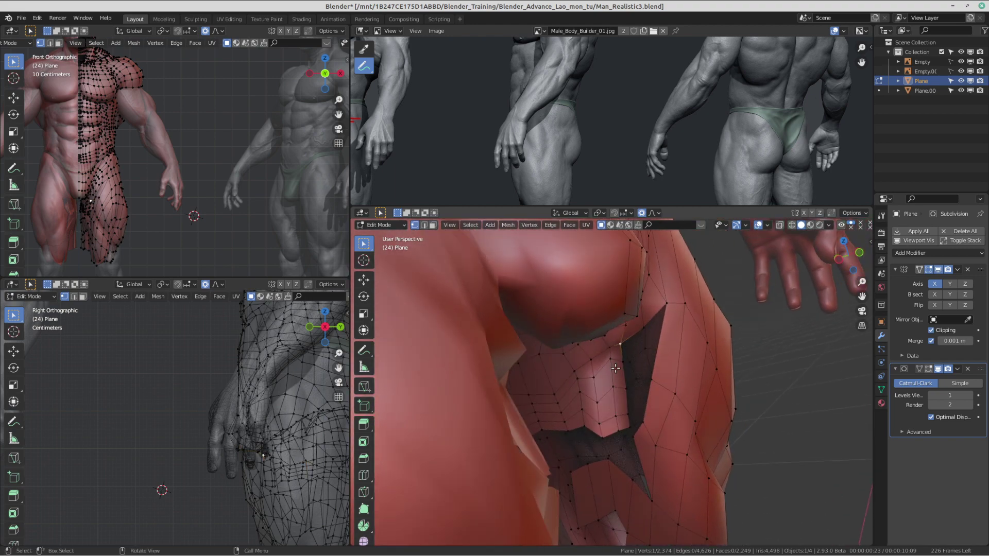
key(f)
click(652, 338)
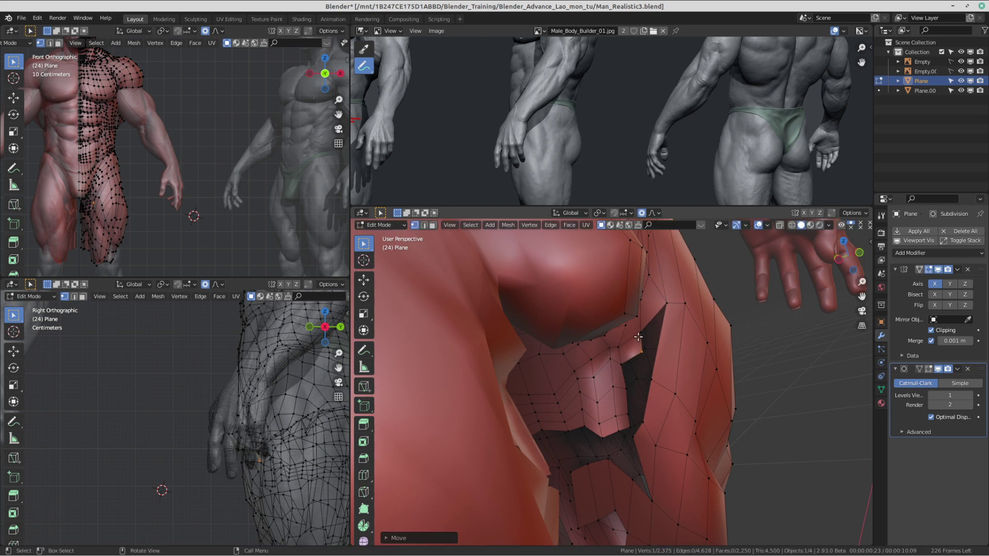
middle_drag(689, 418, 659, 369)
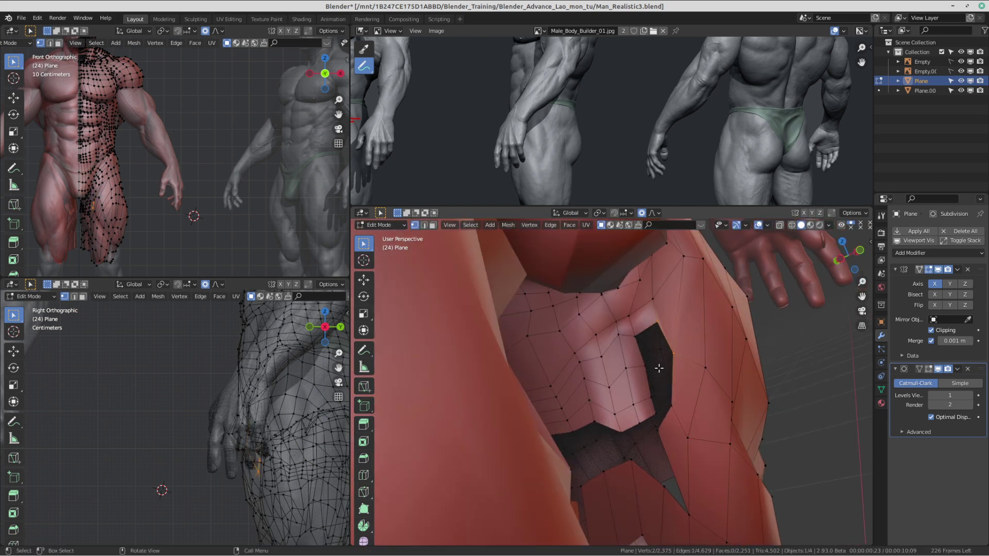
Step: Adjust the gap's upper border vertices and delete the corner vertex on its thigh side
drag(658, 323, 676, 342)
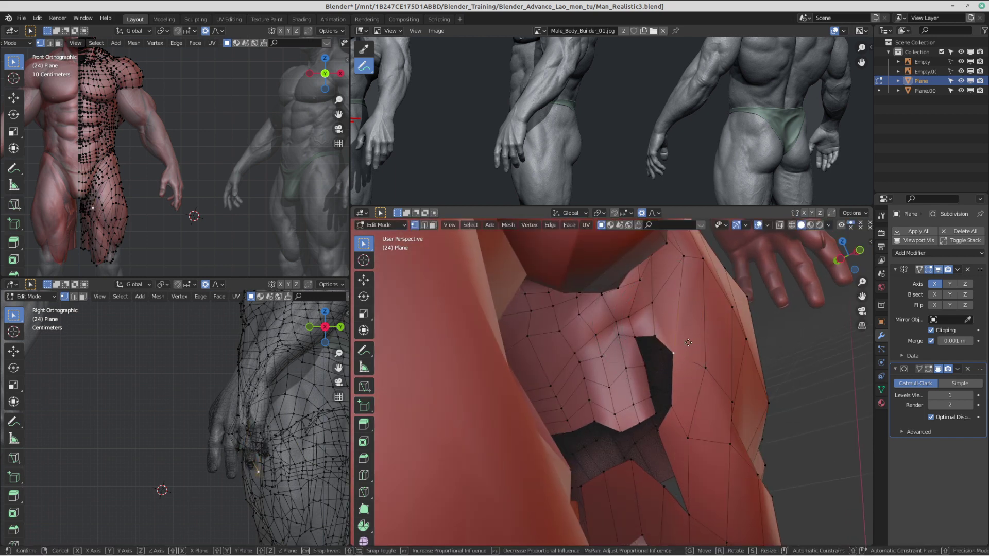
click(707, 361)
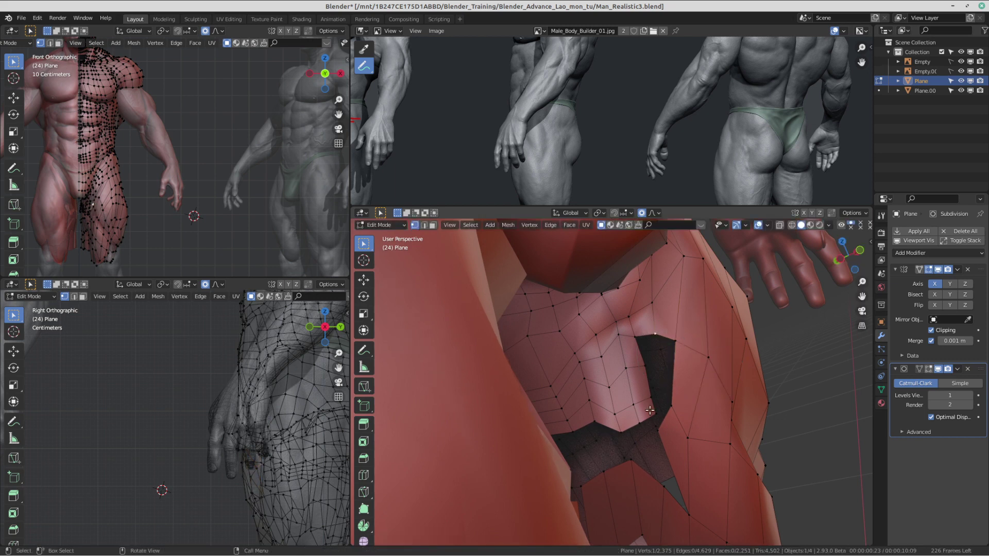
drag(651, 418, 669, 438)
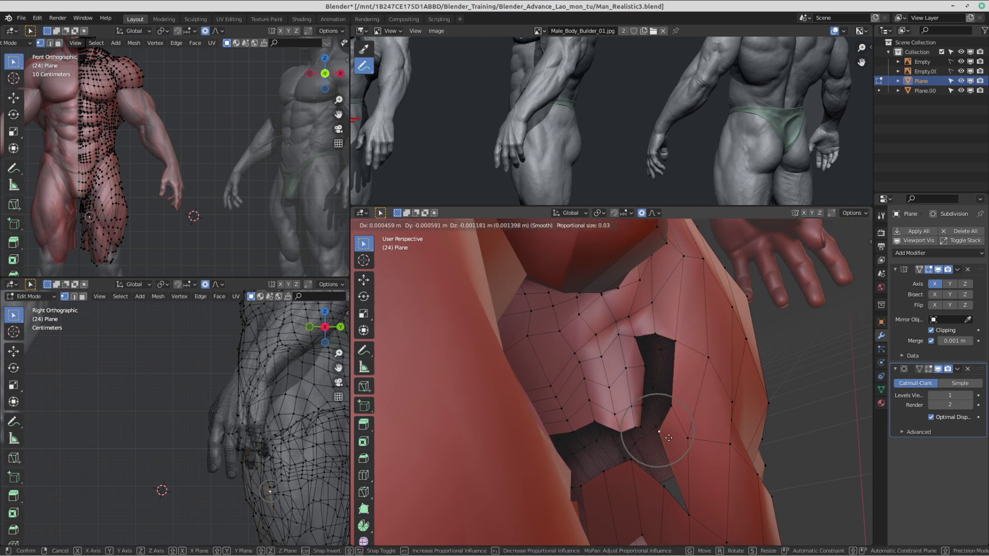
key(x)
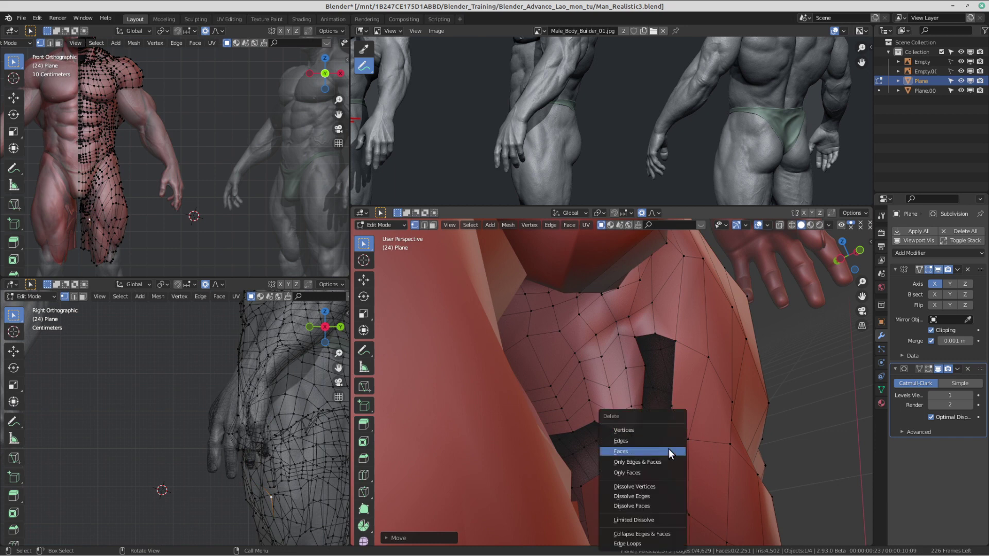
click(666, 430)
Step: Fill two more faces downward from the gap's upper end between the strip and the thigh
middle_drag(679, 394, 673, 389)
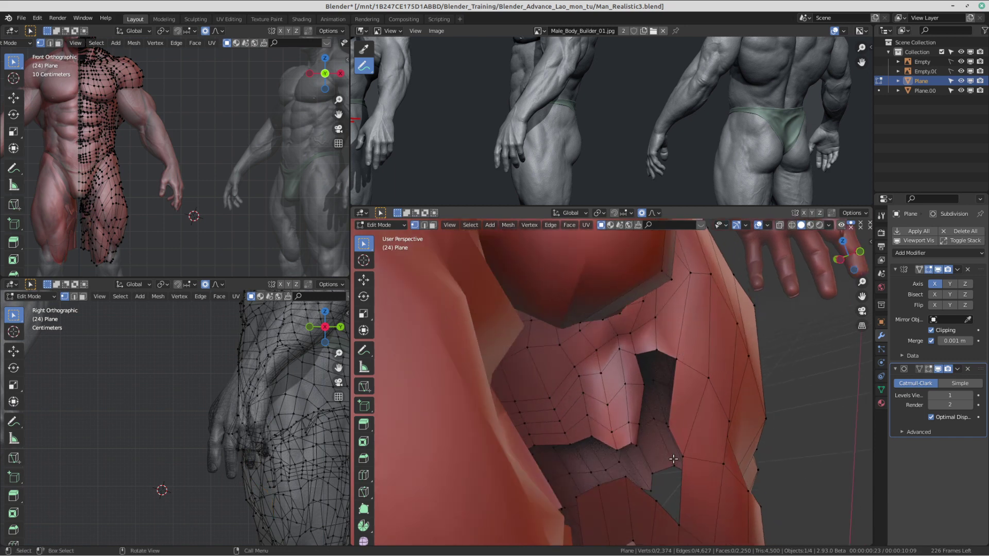
middle_drag(662, 483, 656, 392)
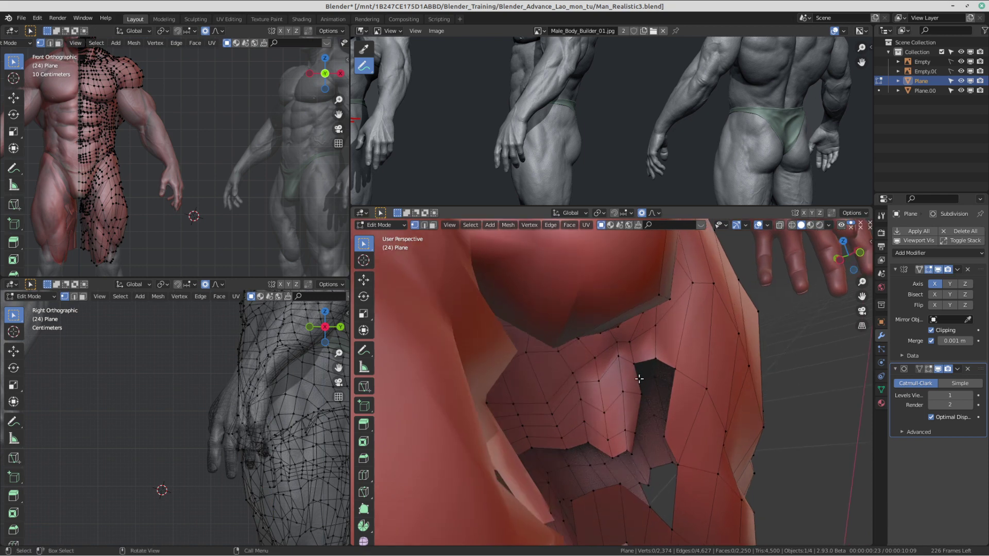
key(g)
click(652, 366)
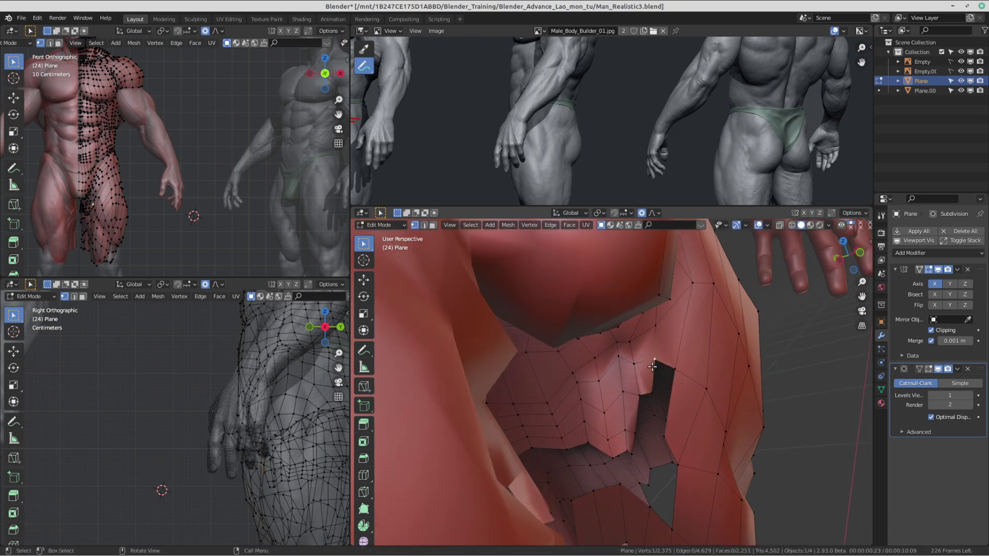
key(f)
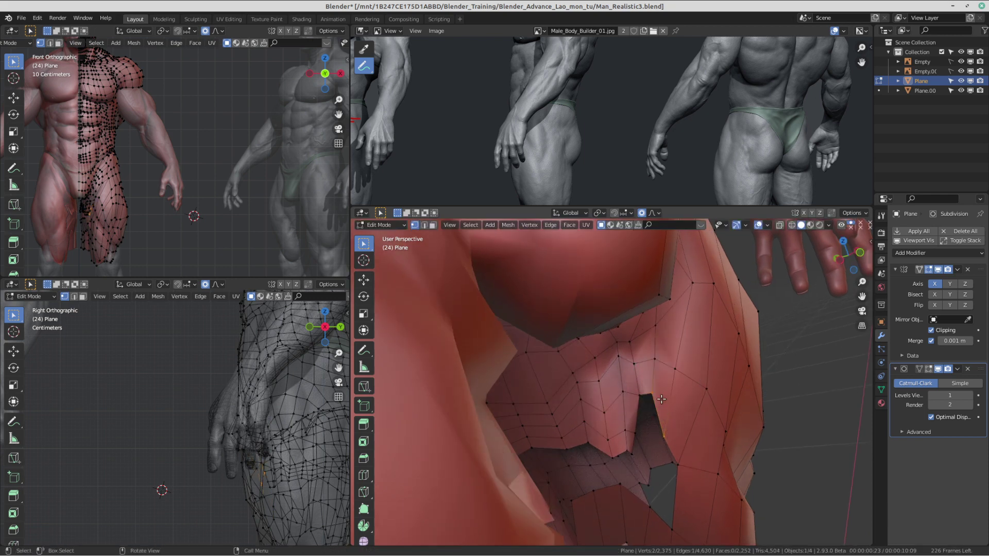
Step: Move the thigh-side border vertex and the corner of the new faces to even out the narrowed gap
click(677, 440)
key(g)
click(681, 427)
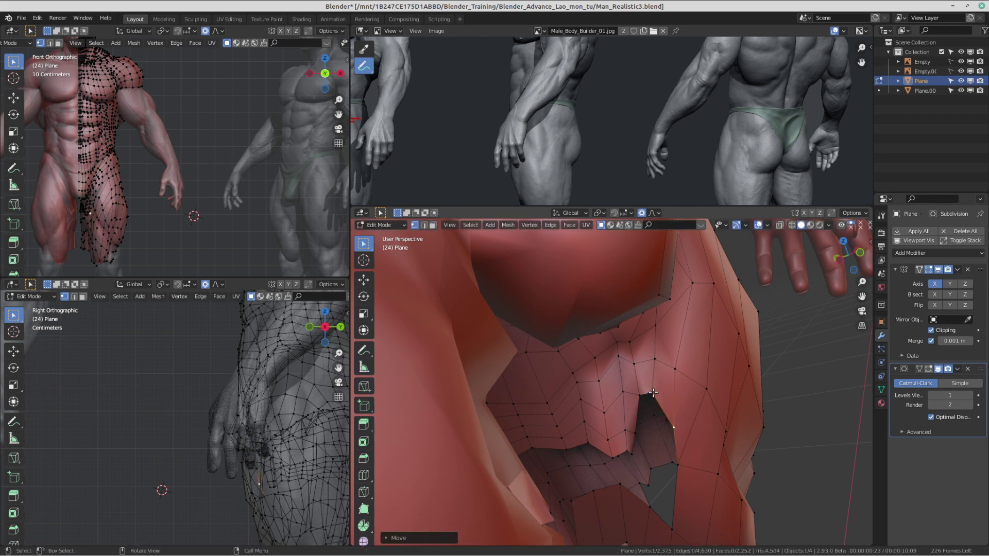
drag(654, 393, 641, 417)
Step: Close the remaining gap between the strip's outer side and the thigh with two faces
middle_drag(641, 434, 625, 388)
key(f)
click(651, 445)
click(649, 403)
shift+click(669, 423)
key(f)
scroll(671, 435, down, 2)
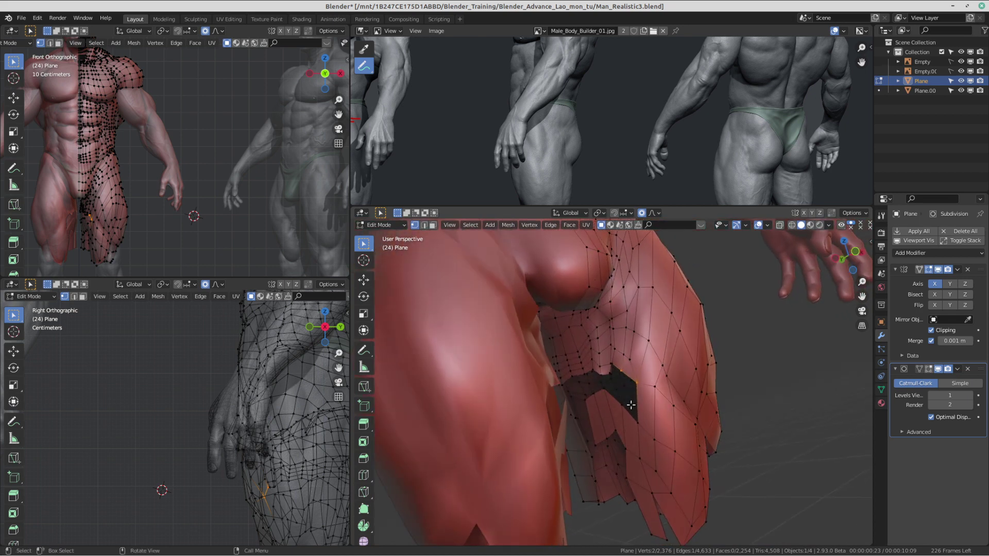
Step: Reposition the lower corner vertices of the new faces and the strip vertices next to them
scroll(626, 382, up, 3)
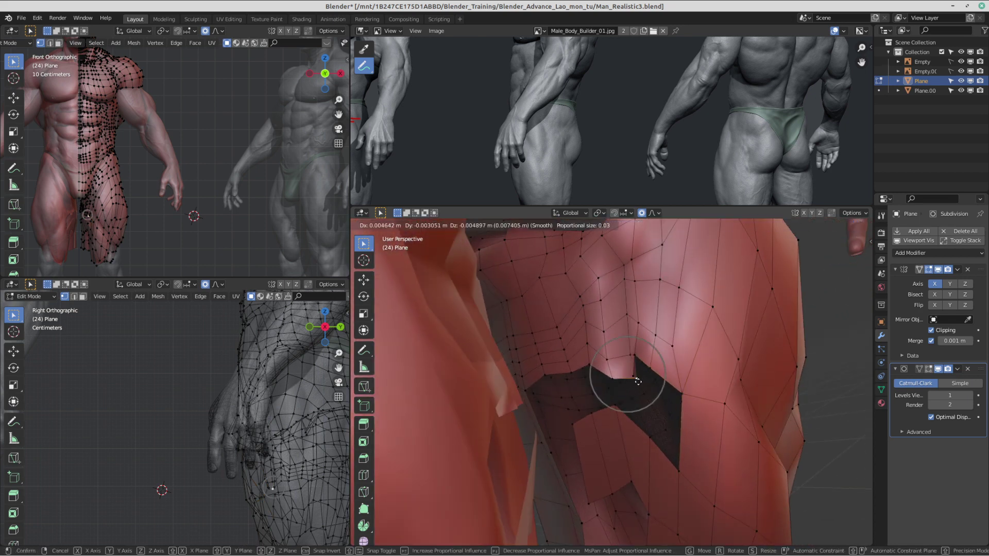
key(g)
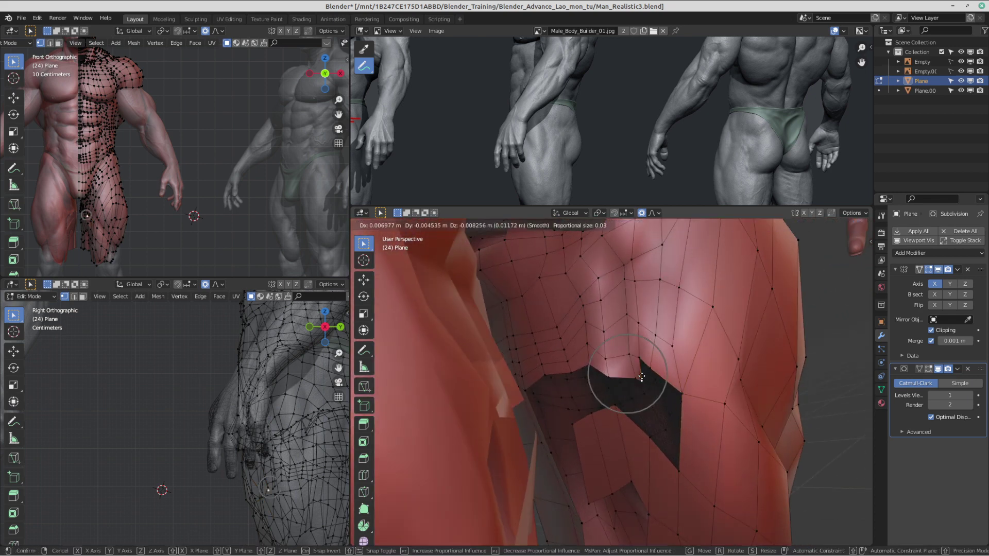
click(640, 376)
key(g)
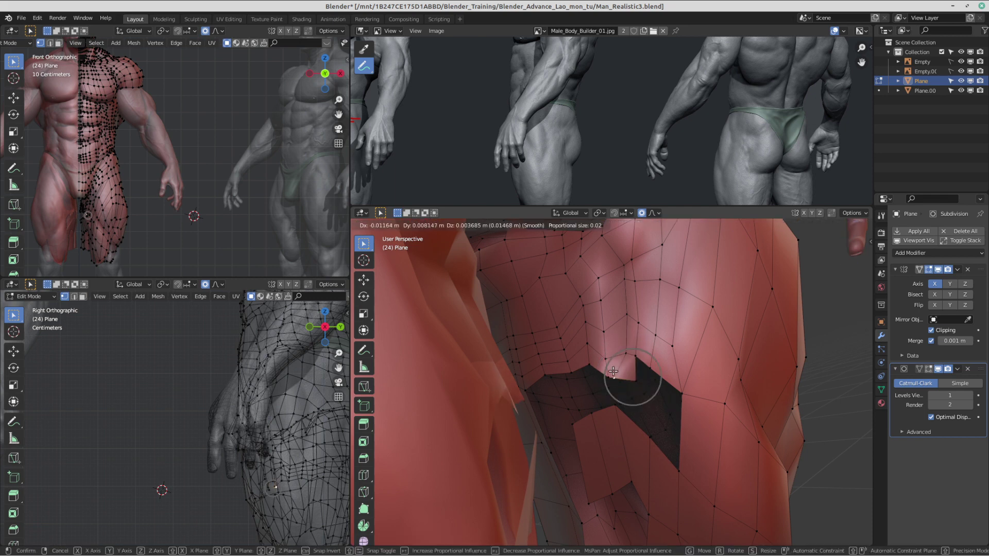
click(613, 371)
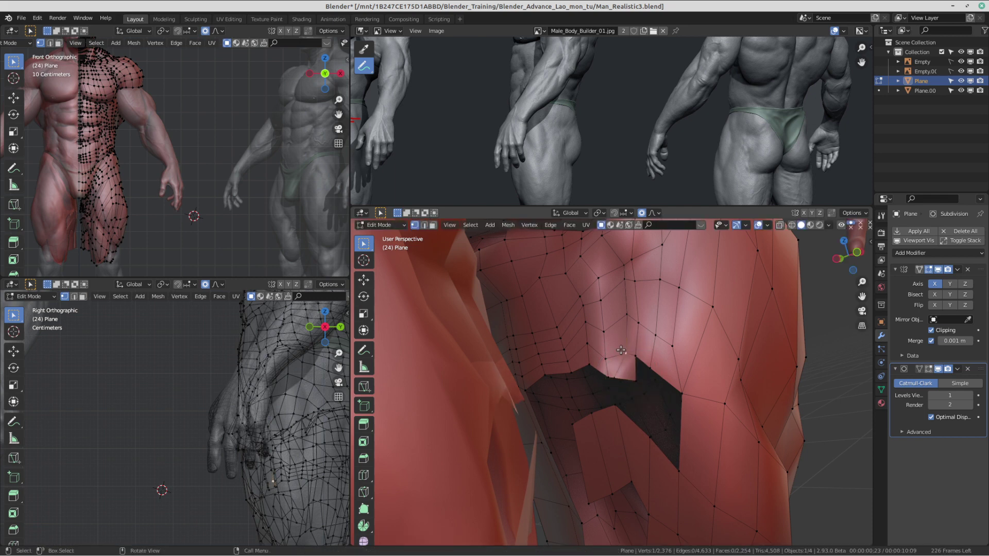
key(g)
click(604, 375)
Step: Reposition the vertices along and just above the hole's upper border at the groin, using a proportional size of 0.02
scroll(613, 373, down, 5)
middle_drag(649, 368, 443, 361)
scroll(567, 371, up, 3)
middle_drag(592, 379, 648, 425)
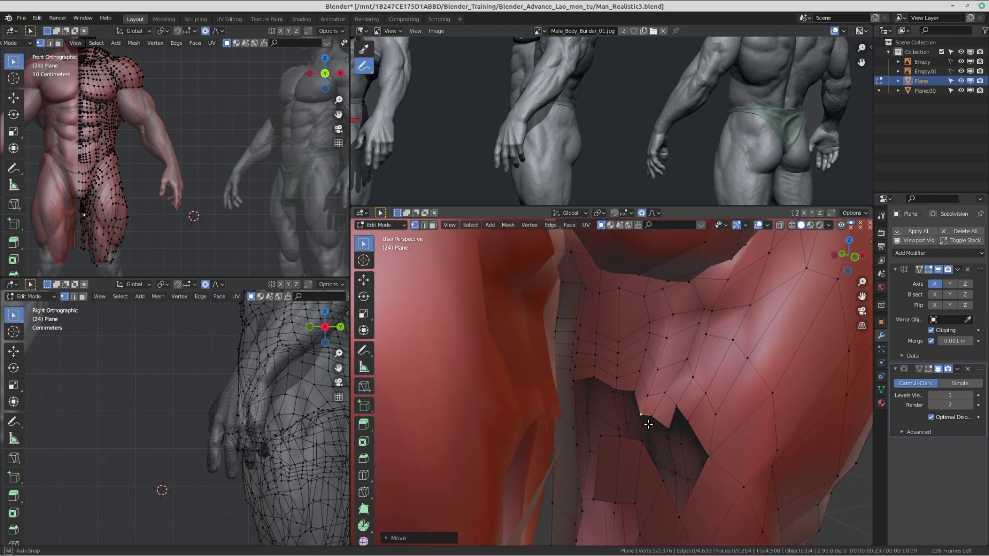
key(g)
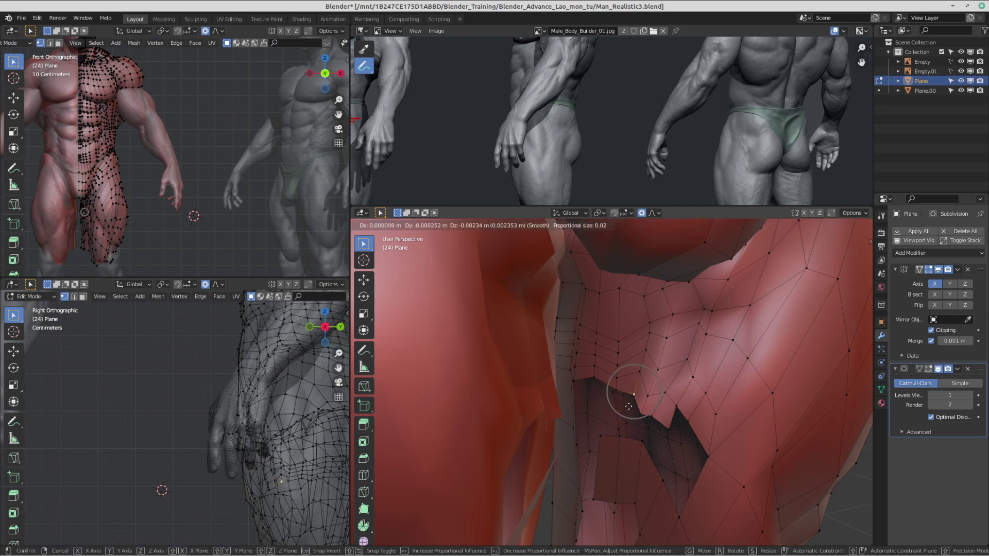
click(650, 364)
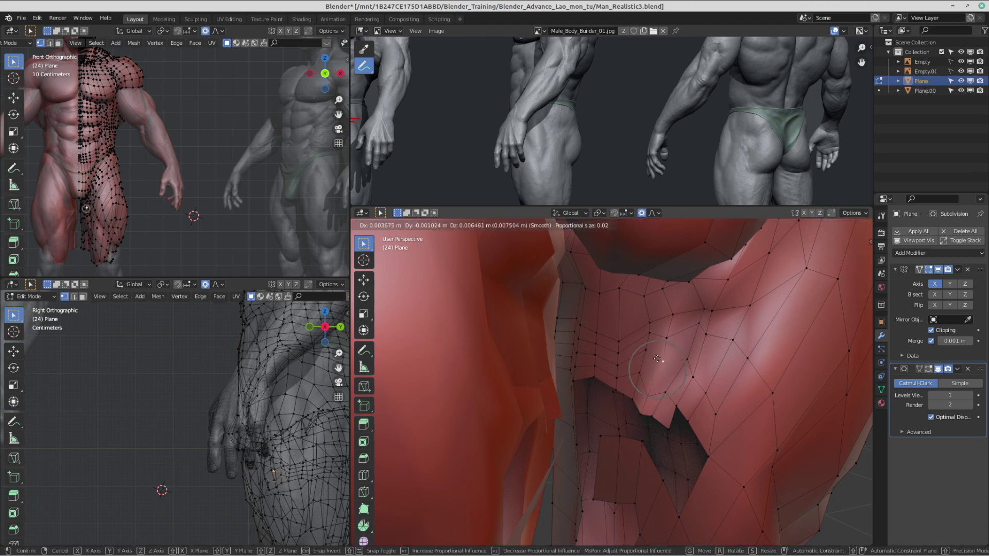
Step: Fill a face on the thigh side of the hole and cut an extra edge loop down the inner thigh through it
middle_drag(635, 377, 716, 389)
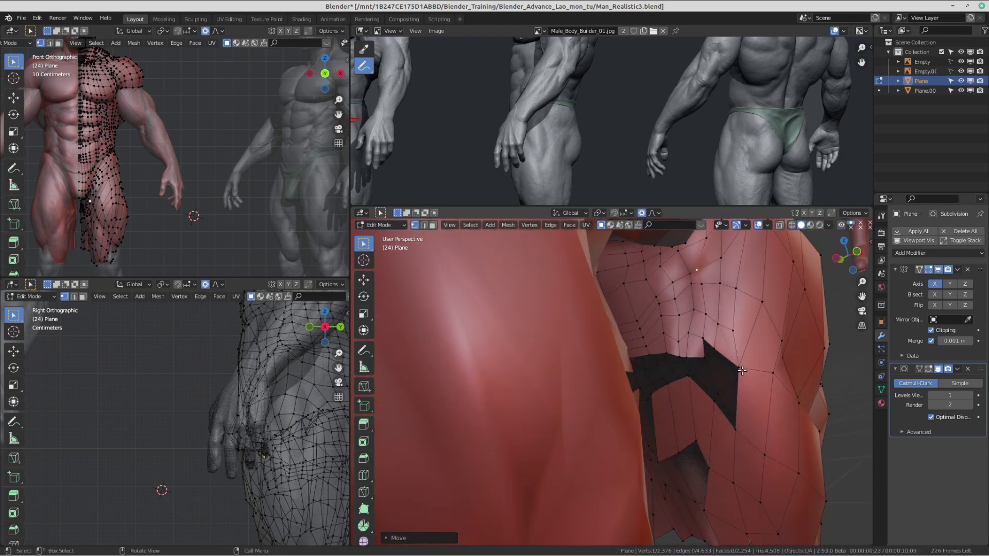
shift+click(732, 426)
key(f)
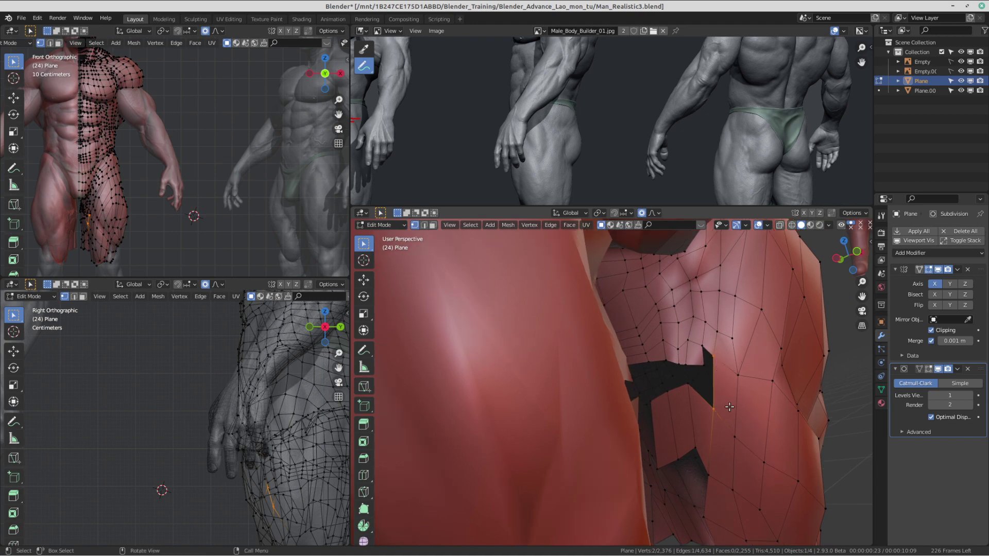
click(730, 407)
mouse_move(729, 407)
middle_down()
mouse_move(763, 379)
mouse_move(737, 392)
mouse_move(740, 404)
middle_up()
click(716, 342)
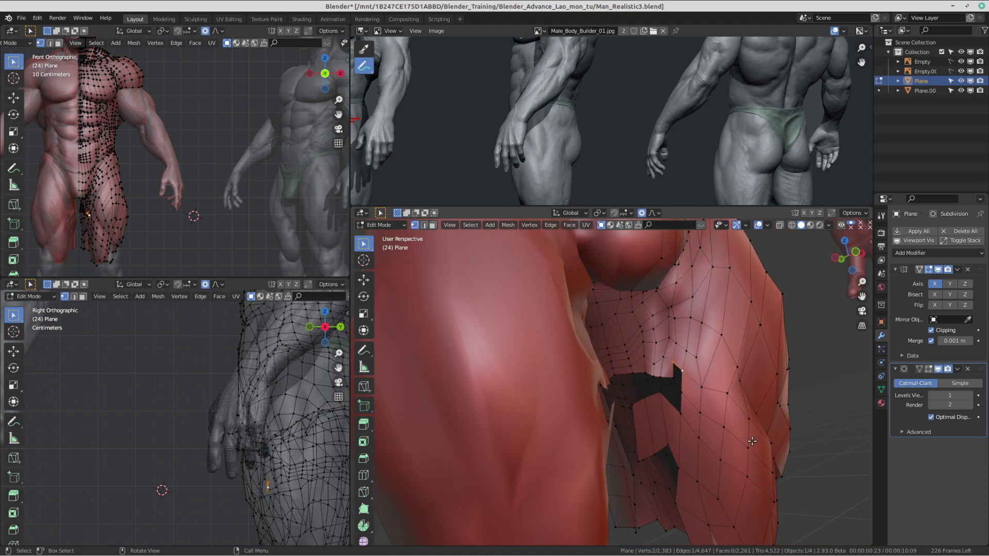
Step: Fill two faces upward between the strip's outer side and the thigh, and move their corner vertex
middle_drag(752, 441, 710, 354)
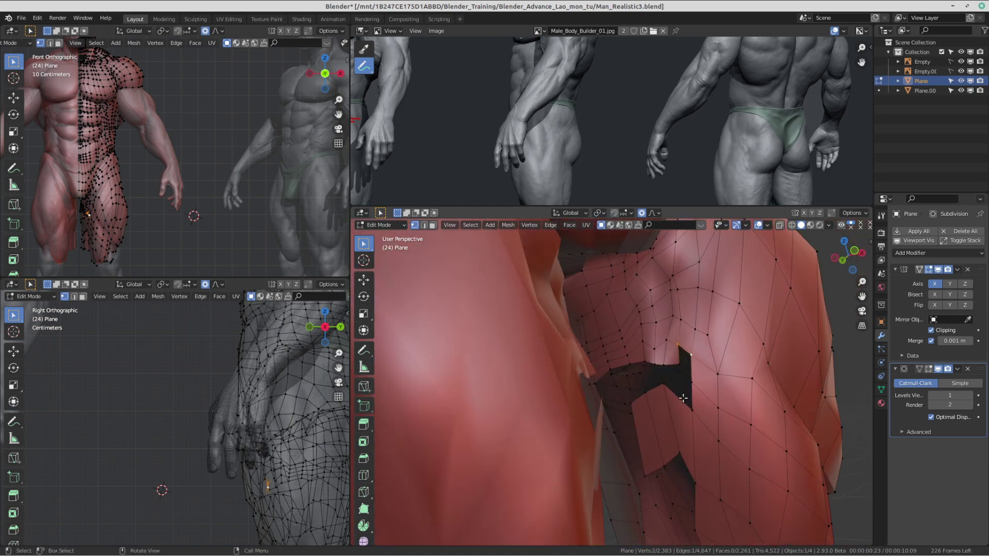
key(f)
middle_drag(683, 398, 685, 432)
key(f)
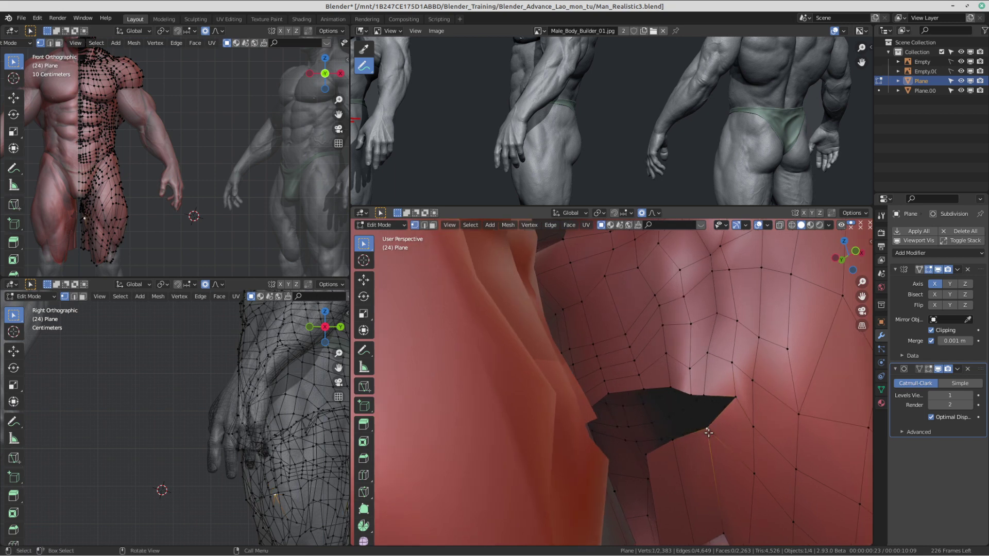
key(g)
click(679, 453)
Step: Cut an edge loop through the strip's outer face and fill two faces joining it to the thigh side of the hole
key(ctrl+r)
click(710, 440)
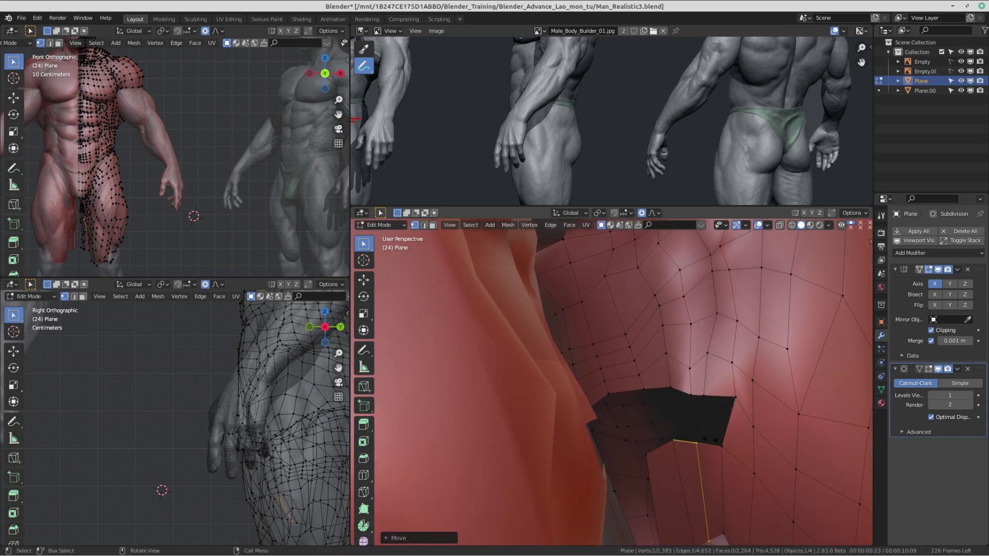
click(711, 440)
click(736, 406)
key(f)
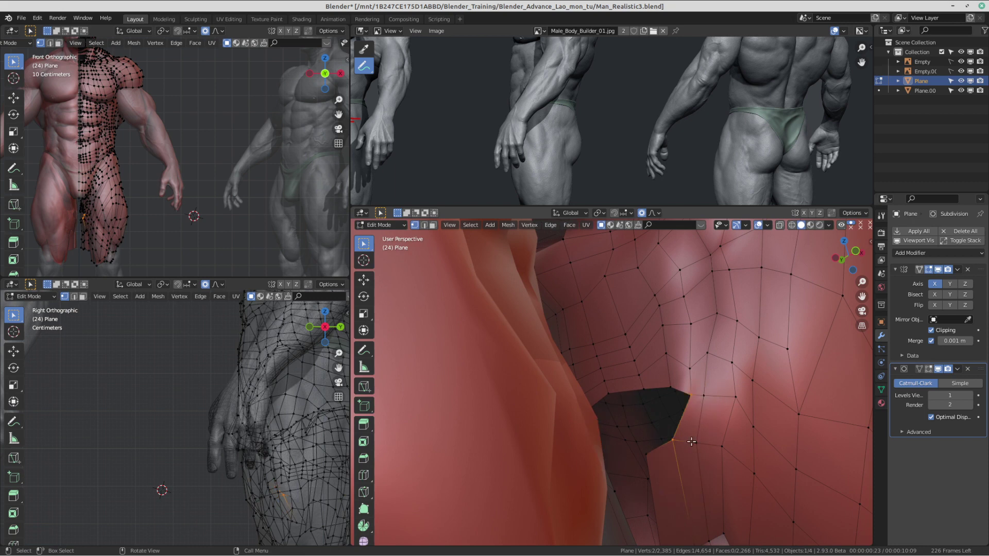
Step: Reposition the edge and corner vertices of the new faces beside the narrowed hole, using a proportional size of 0.05
middle_drag(692, 441, 702, 429)
key(g)
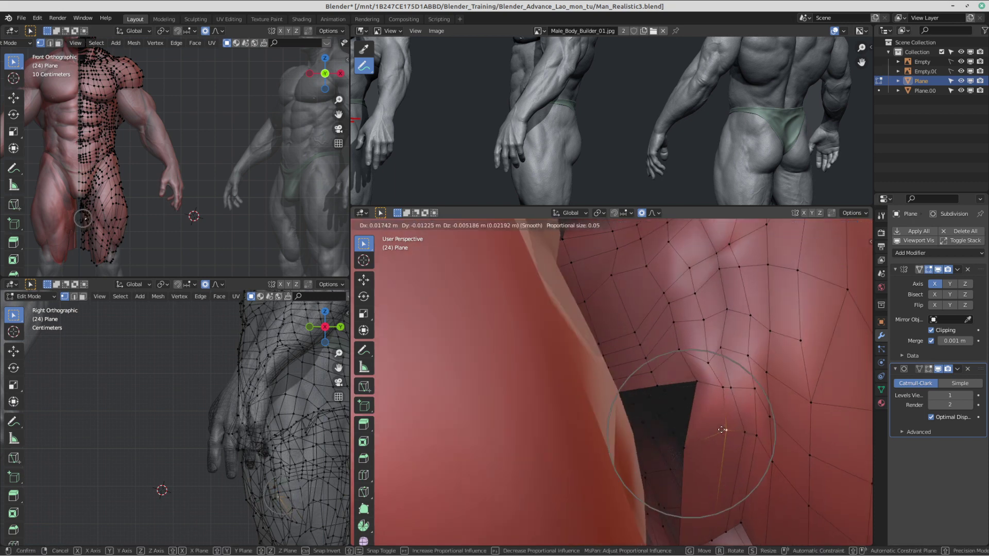
click(716, 435)
key(g)
click(687, 448)
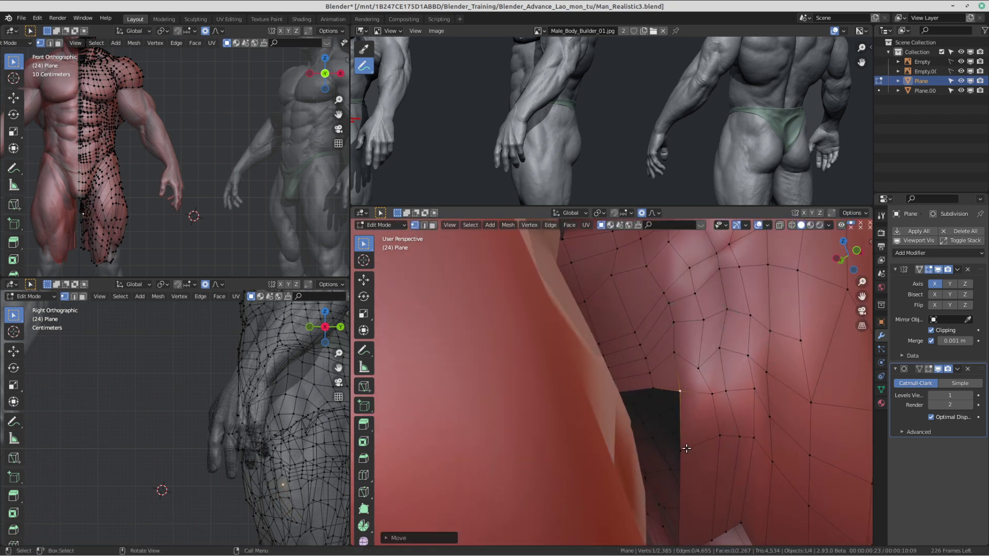
key(g)
click(709, 451)
Step: Adjust individual vertices down the inner thigh to smooth the joined surface below the groin
middle_drag(708, 450, 644, 319)
key(g)
click(676, 380)
scroll(676, 380, down, 5)
middle_drag(644, 320, 725, 166)
key(g)
click(718, 330)
scroll(732, 199, down, 2)
scroll(725, 167, up, 1)
middle_drag(732, 247, 608, 397)
key(g)
click(736, 451)
Step: Examine the thigh and knee shapes in the body reference image and compare them with the open lower end of the modelled legs
scroll(679, 177, down, 1)
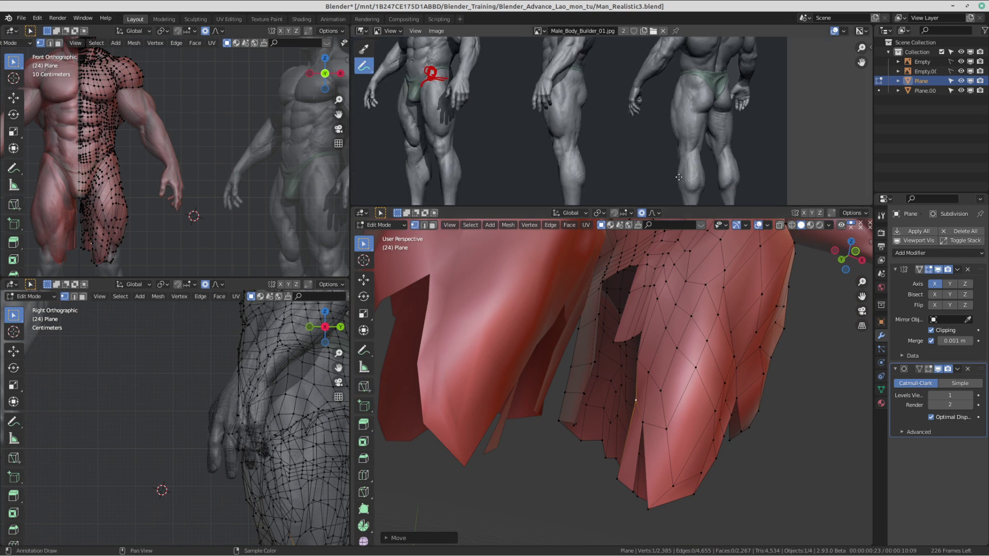
scroll(603, 126, up, 2)
scroll(747, 355, down, 4)
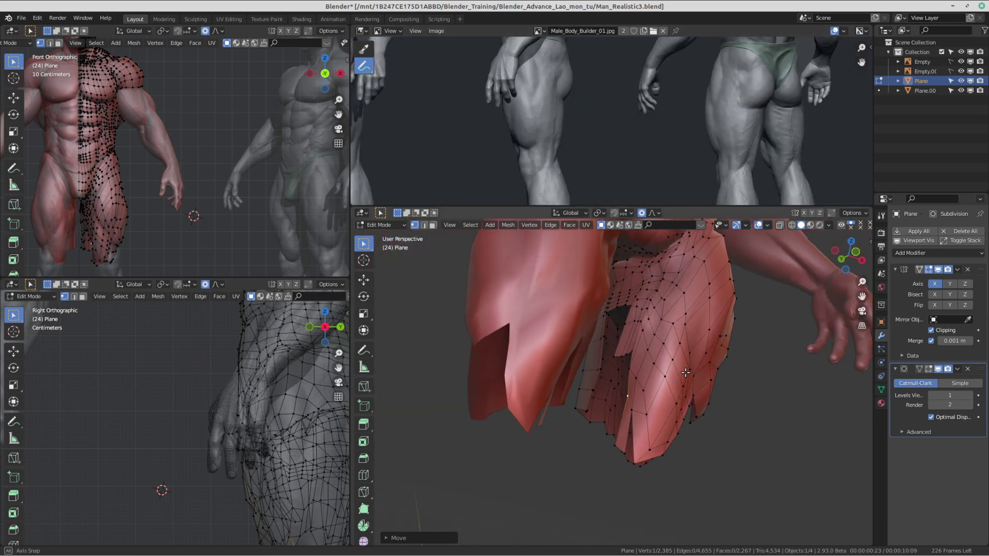
middle_drag(804, 360, 725, 336)
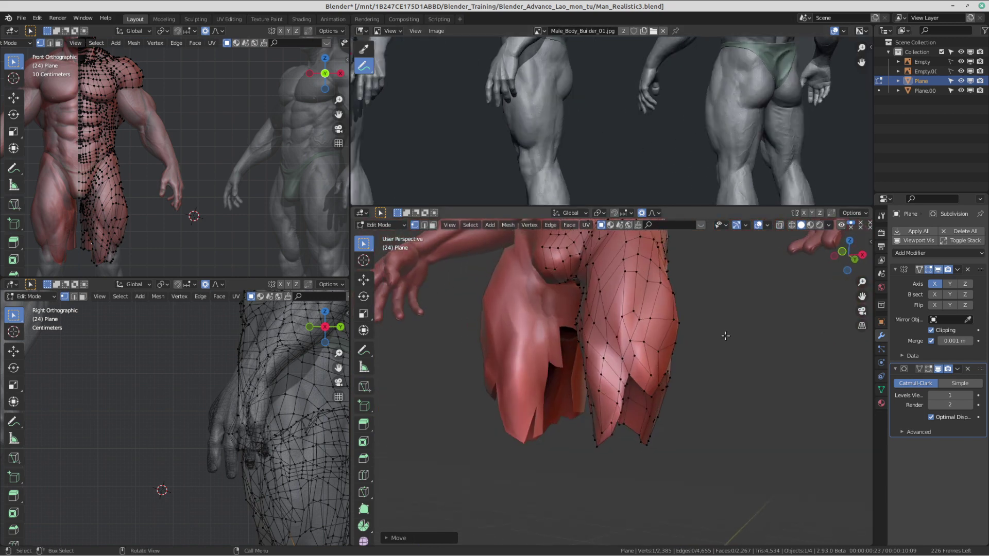
scroll(560, 169, down, 1)
mouse_move(555, 168)
middle_down()
mouse_move(664, 157)
mouse_move(765, 163)
mouse_move(747, 168)
mouse_move(792, 176)
mouse_move(910, 178)
middle_up()
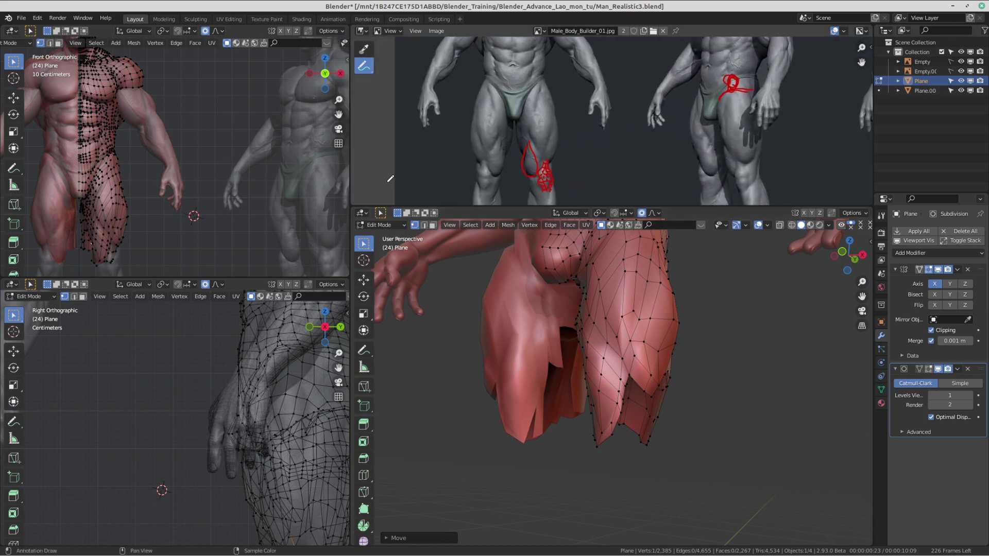
scroll(280, 198, up, 2)
scroll(584, 136, up, 2)
middle_drag(556, 146, 667, 117)
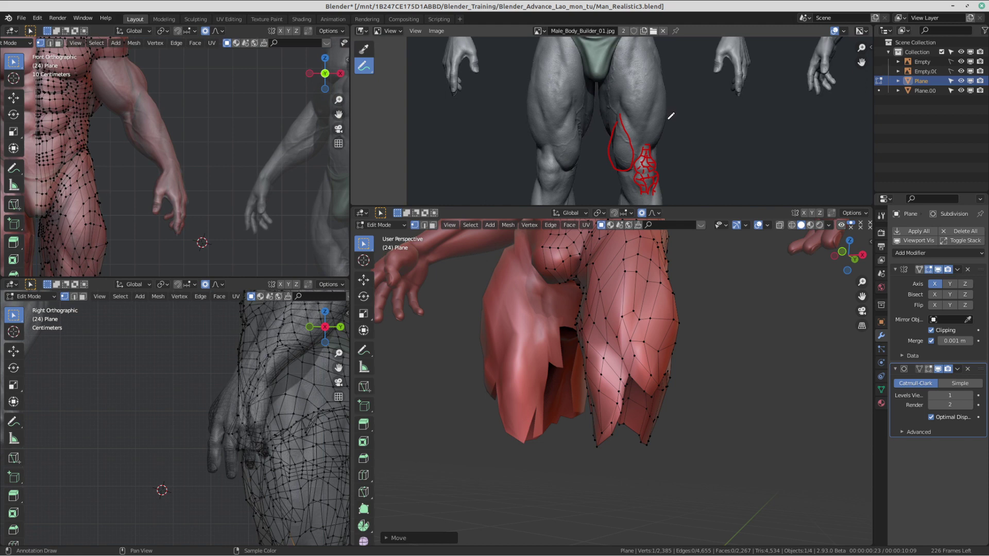
Step: Nudge a vertex on the open inner edge of the thigh using proportional editing with size 0.04
middle_drag(608, 180, 644, 108)
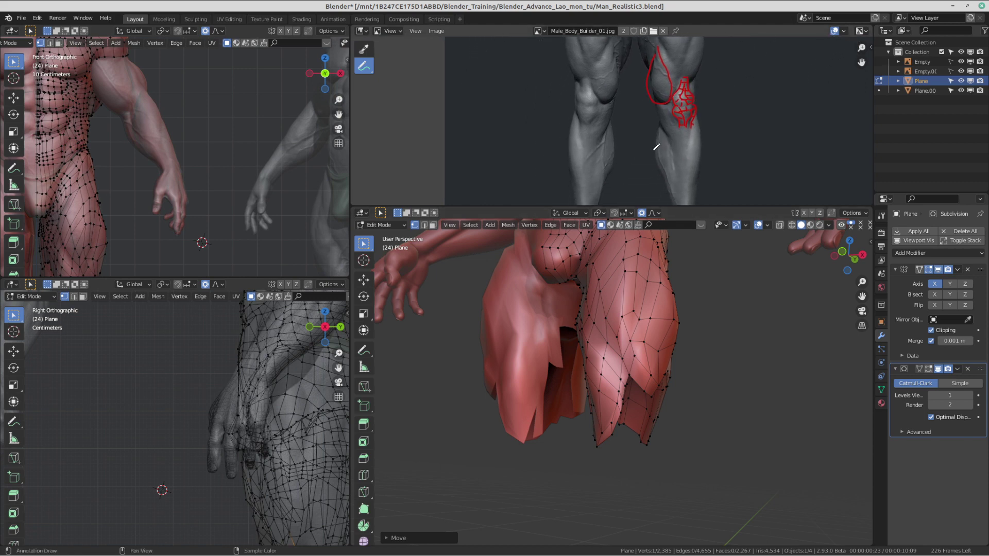
middle_drag(618, 299, 759, 302)
scroll(681, 341, up, 3)
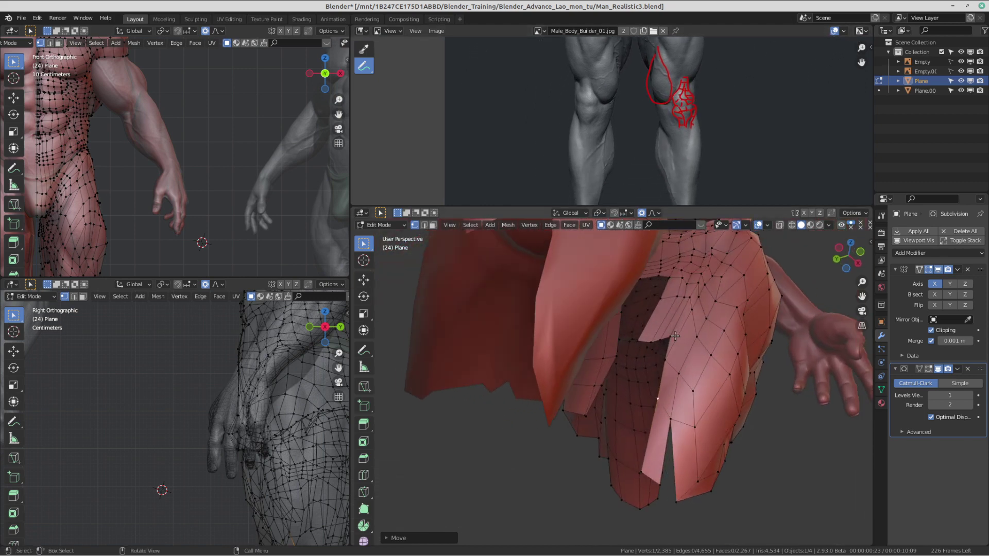
middle_drag(675, 335, 649, 397)
key(g)
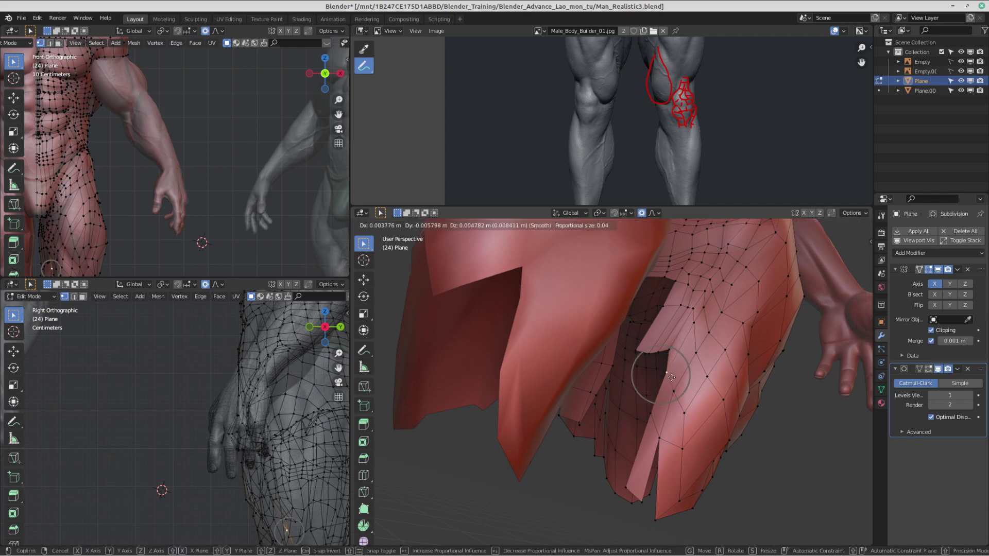
click(672, 378)
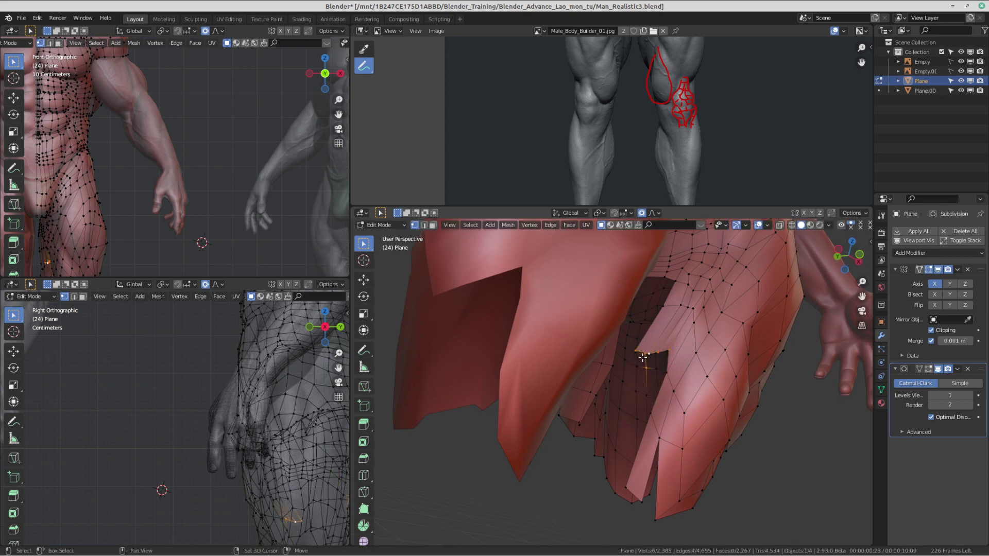
Step: Pull the lower edge of the short inner-thigh strip downward with proportional editing at size 0.04
mouse_move(644, 375)
middle_down()
mouse_move(655, 371)
mouse_move(643, 380)
middle_up()
key(g)
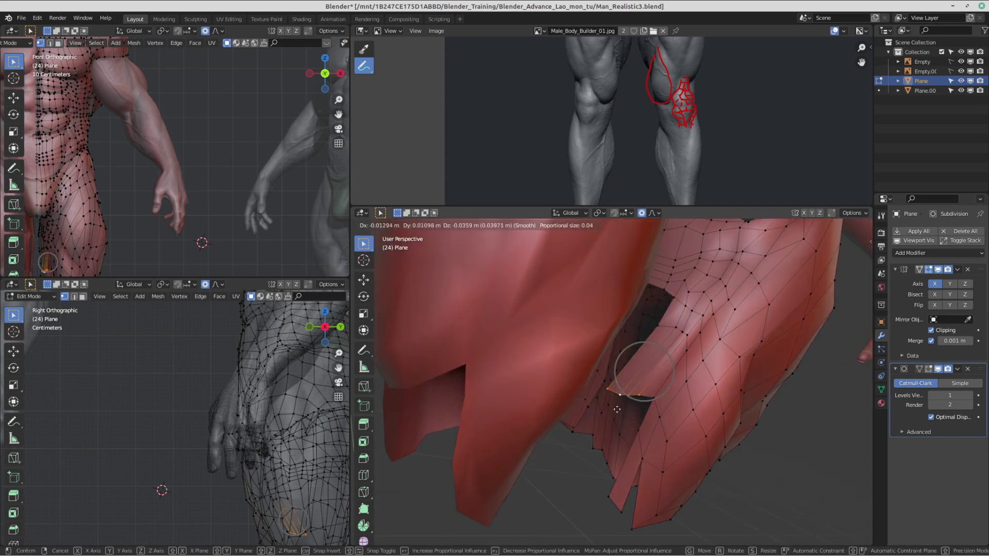
click(618, 403)
Step: Fill two new faces beside the notch on the inner thigh, extending the mesh down to the lower edge
click(646, 405)
middle_drag(667, 424, 627, 424)
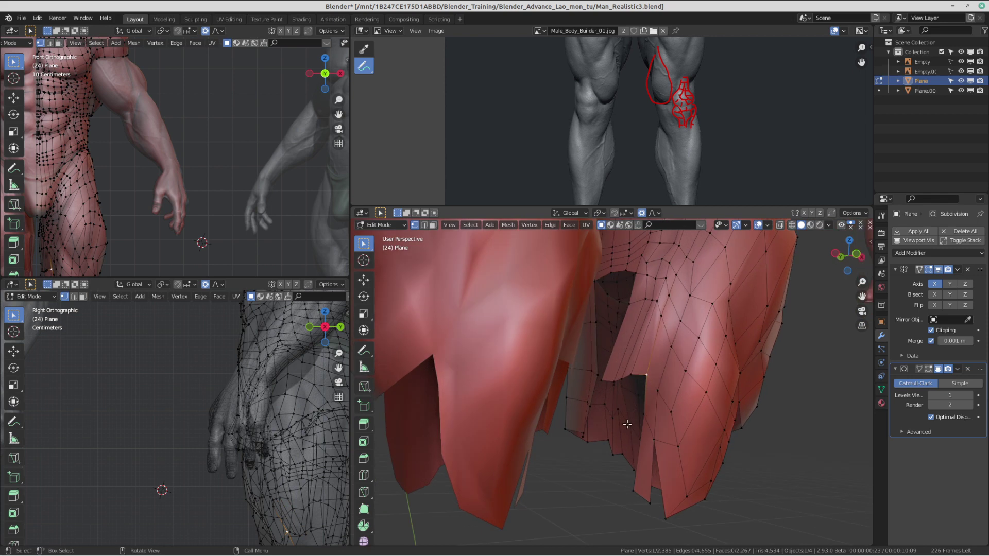
key(f)
click(638, 411)
key(f)
click(610, 453)
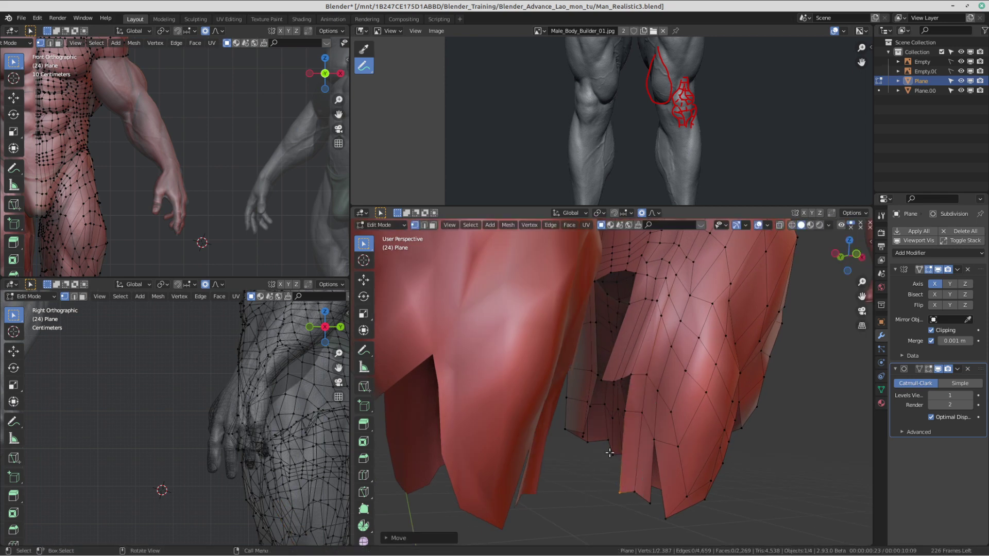
Step: Fill another column of faces inward beneath the short inner-thigh strip, adjust its new vertex, and begin the adjoining column
click(629, 379)
key(f)
key(g)
click(614, 406)
middle_drag(613, 406, 652, 383)
key(f)
click(642, 467)
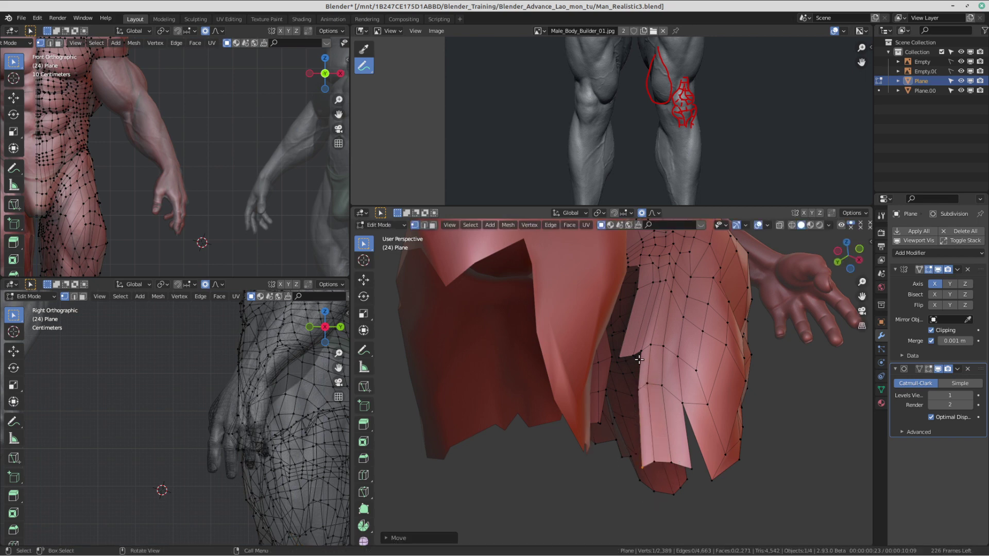
key(f)
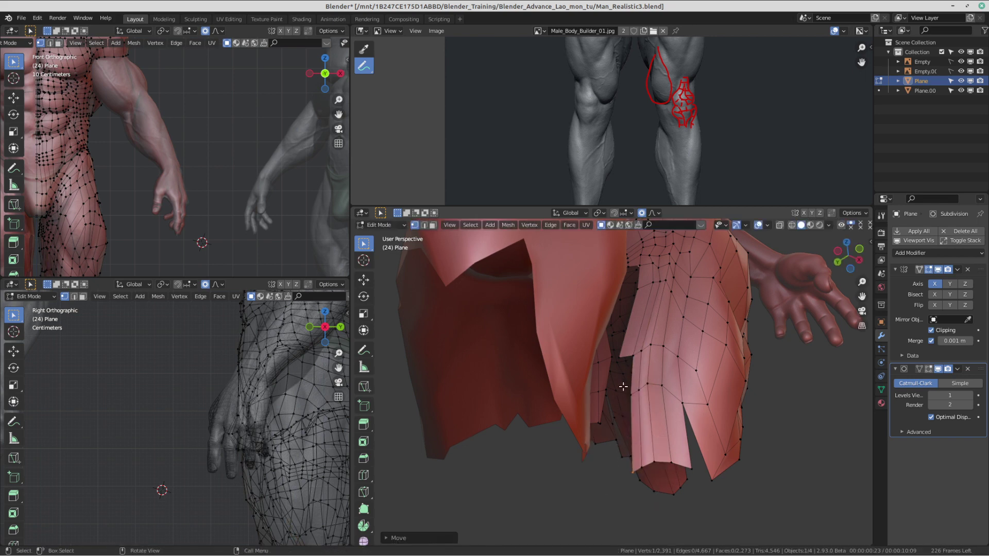
Step: Fill the last column of faces under the short inner-thigh strip and shape its new edge vertices using proportional size 0.04
key(f)
key(g)
click(620, 382)
click(625, 400)
key(f)
key(g)
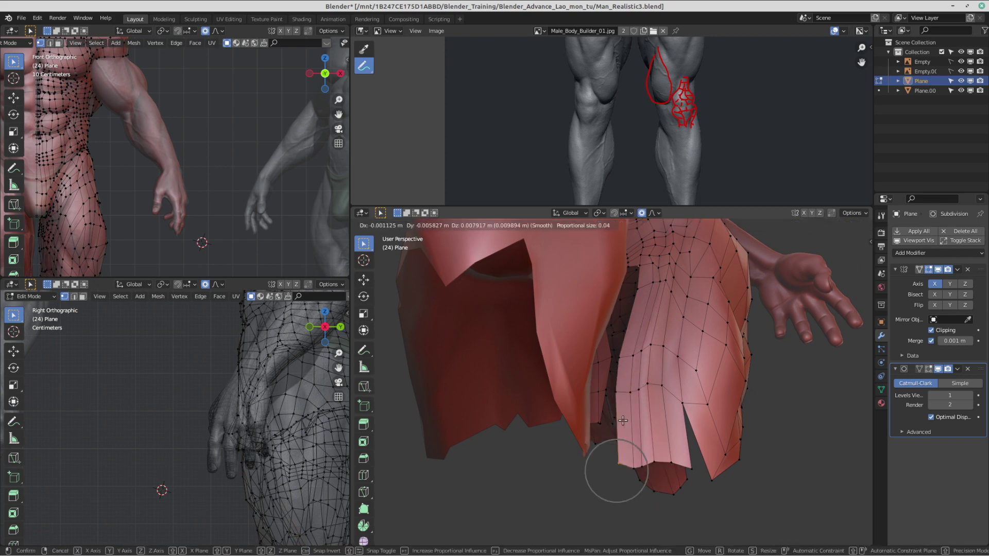
click(620, 413)
Step: Reposition the middle vertex on the strip's inner edge and raise its lower corner vertex toward the back of the thigh
scroll(620, 414, up, 5)
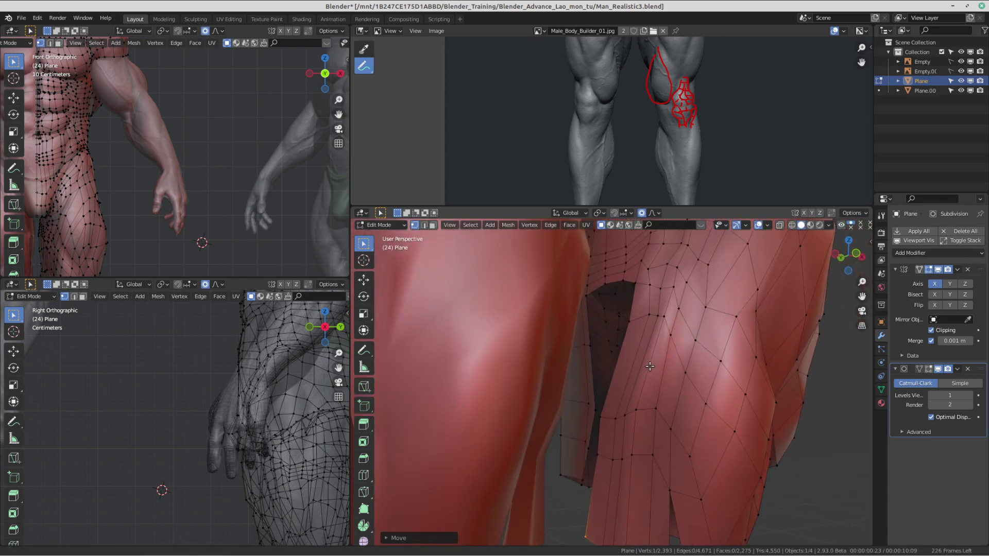
click(610, 411)
key(g)
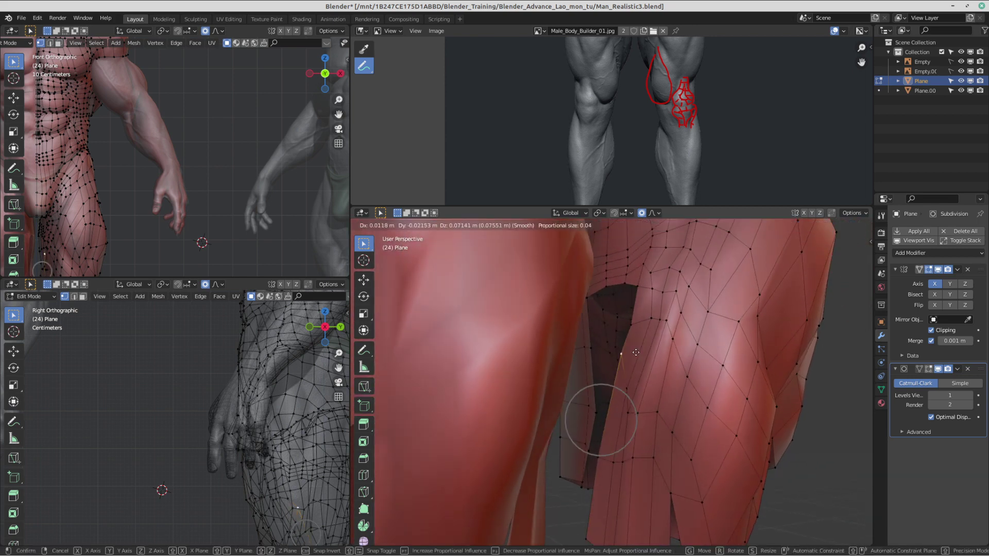
click(628, 361)
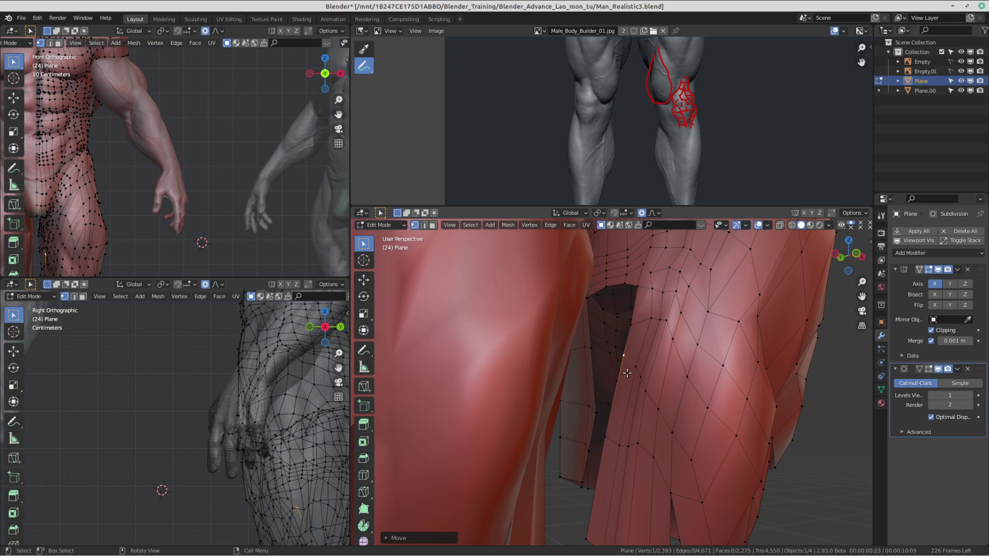
key(g)
click(612, 435)
scroll(612, 435, down, 2)
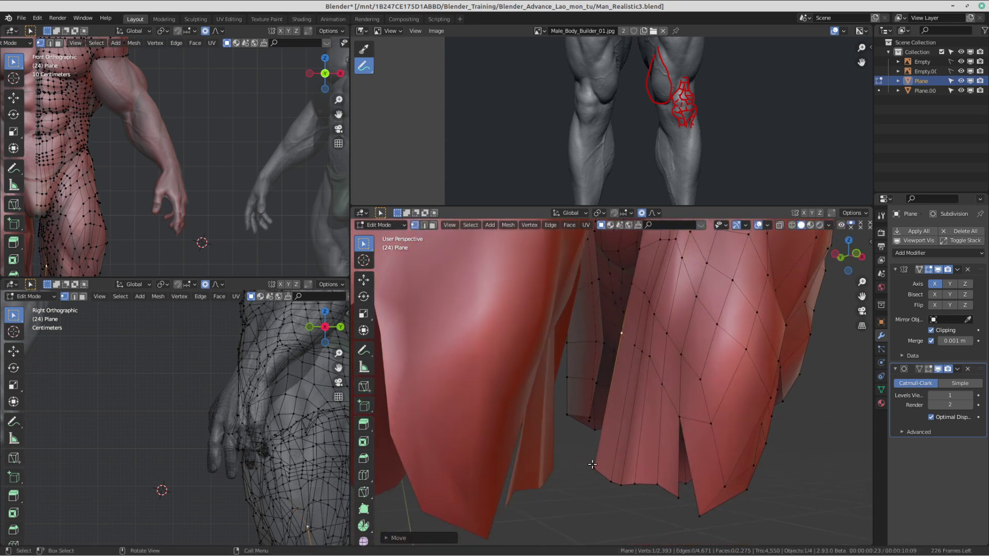
key(g)
click(622, 399)
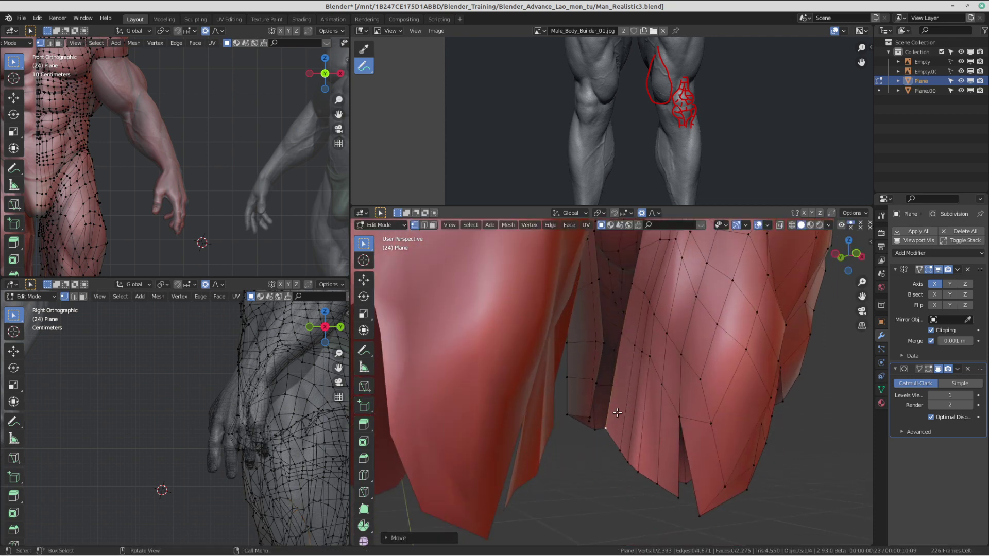
middle_drag(621, 400, 585, 444)
click(663, 439)
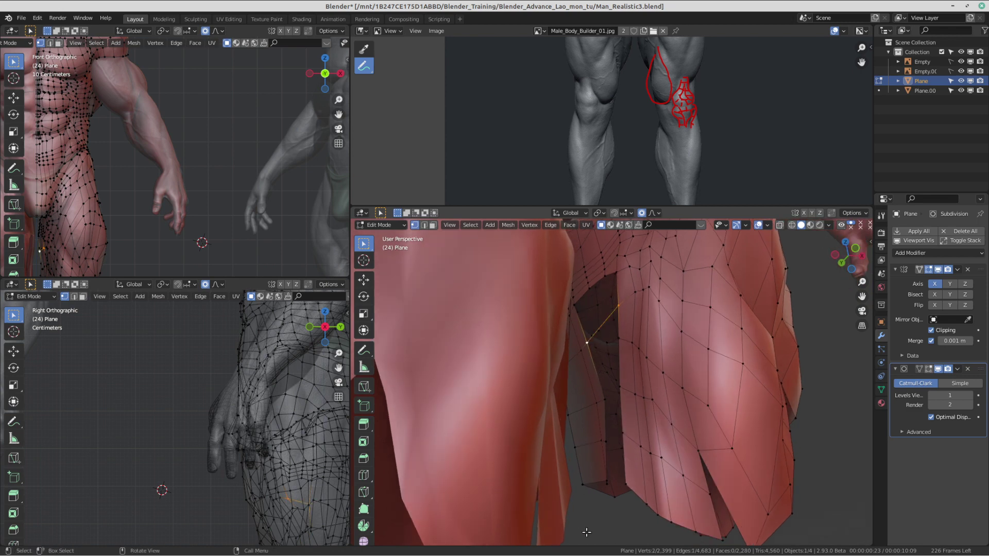
key(f)
key(f)
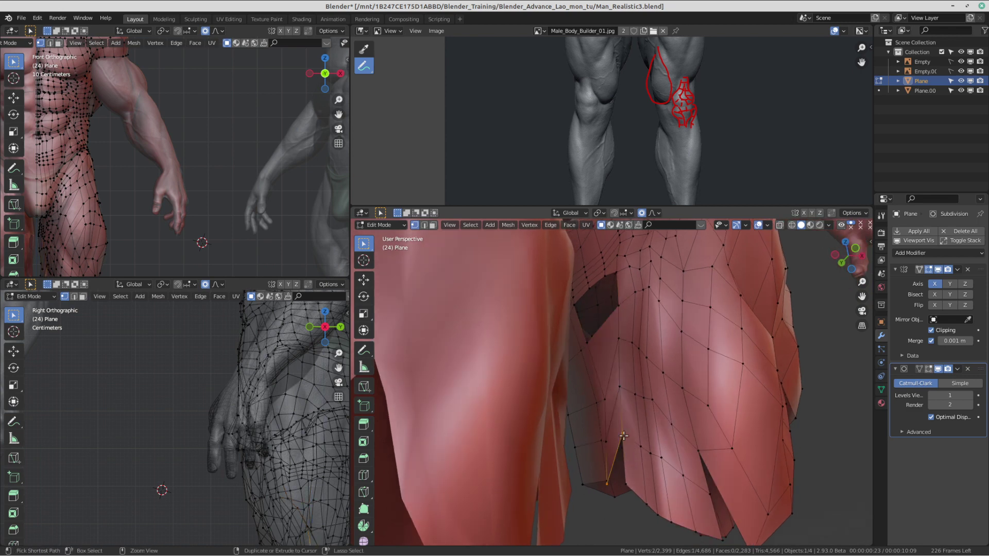
key(ctrl+z)
key(ctrl+z)
key(ctrl+z)
middle_drag(628, 370, 626, 384)
click(621, 394)
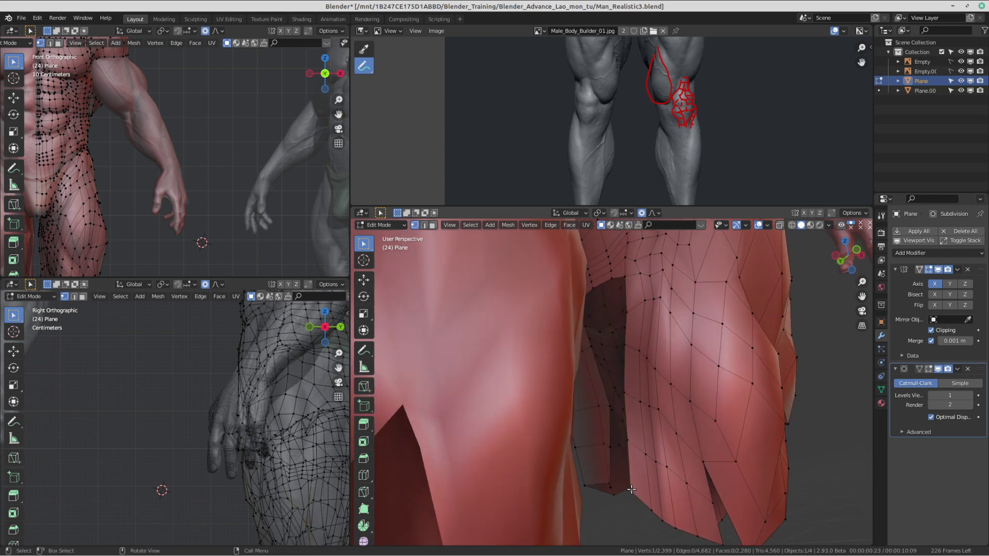
key(ctrl+z)
middle_drag(642, 482, 648, 420)
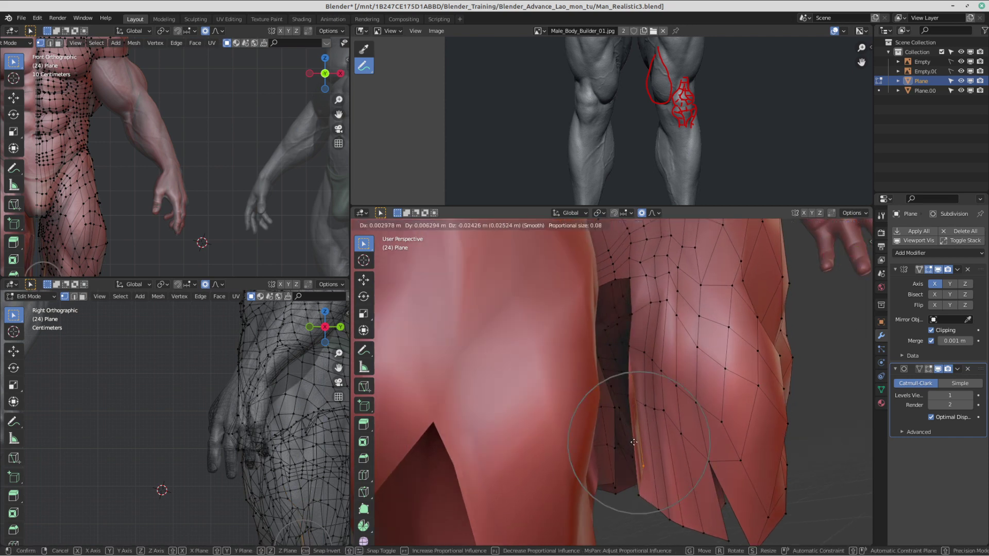
Step: Lower the vertex on the strip's inner edge using proportional editing with size 0.11
middle_drag(641, 416, 626, 411)
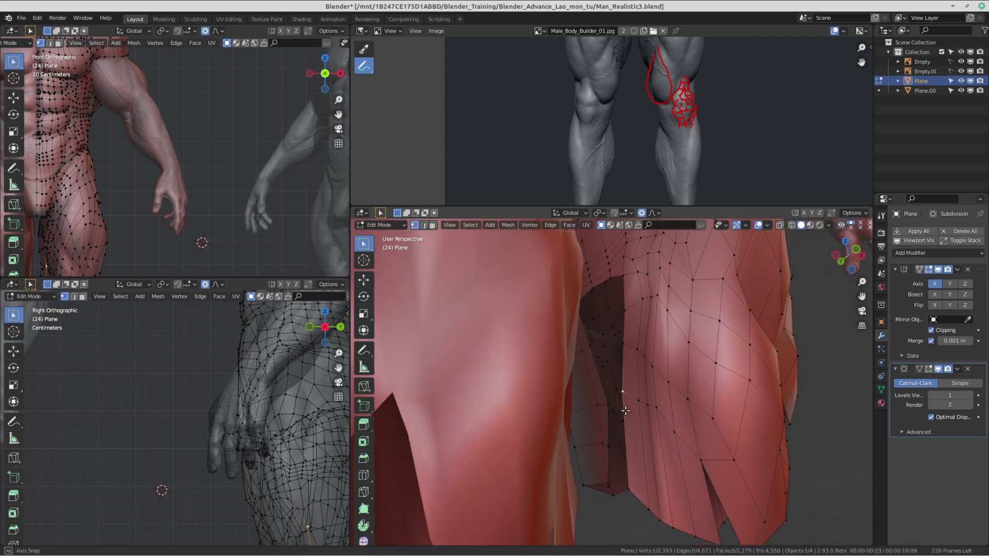
key(g)
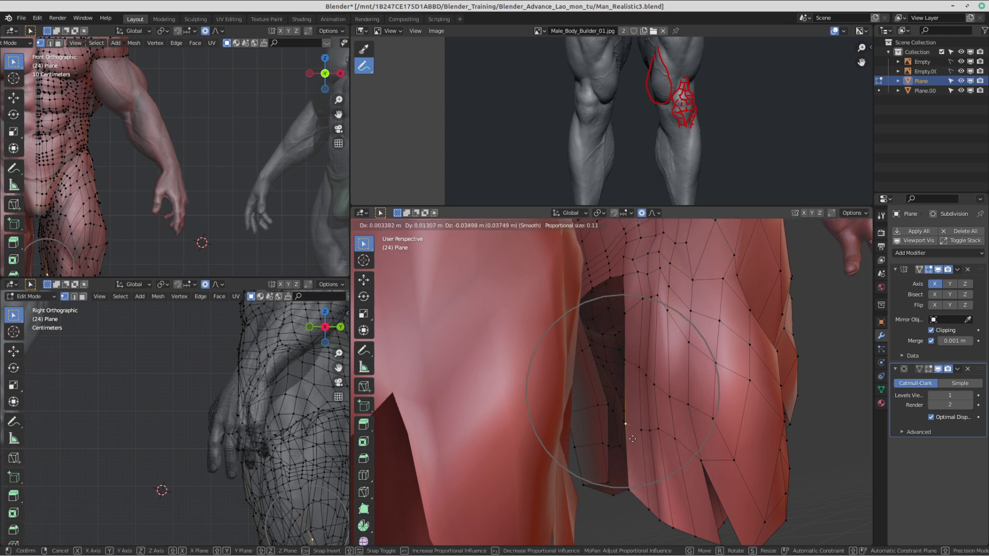
click(640, 454)
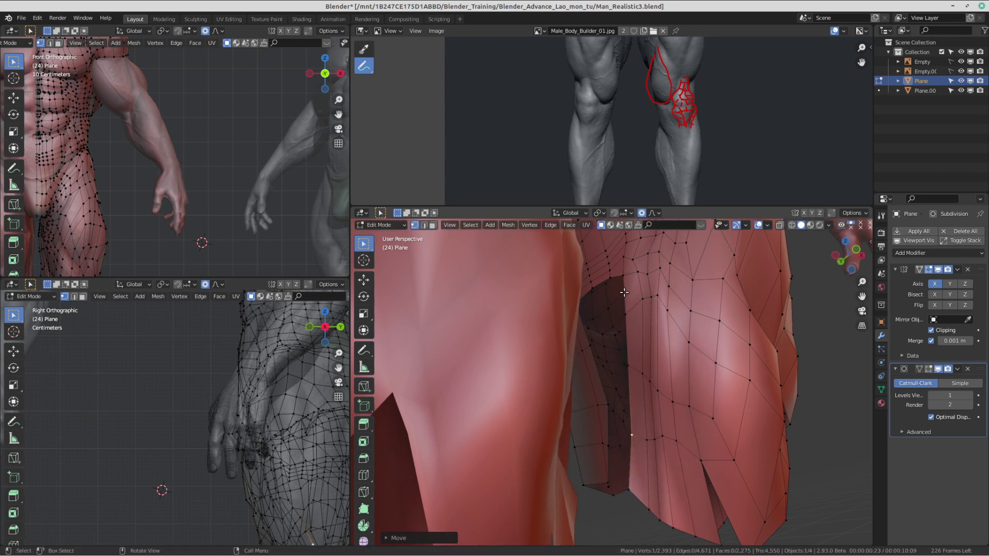
Step: Connect the strip's inner edge to the back-of-thigh edge and fill faces down the gap between them
click(624, 316)
shift+click(587, 350)
middle_drag(587, 351, 592, 382)
key(f)
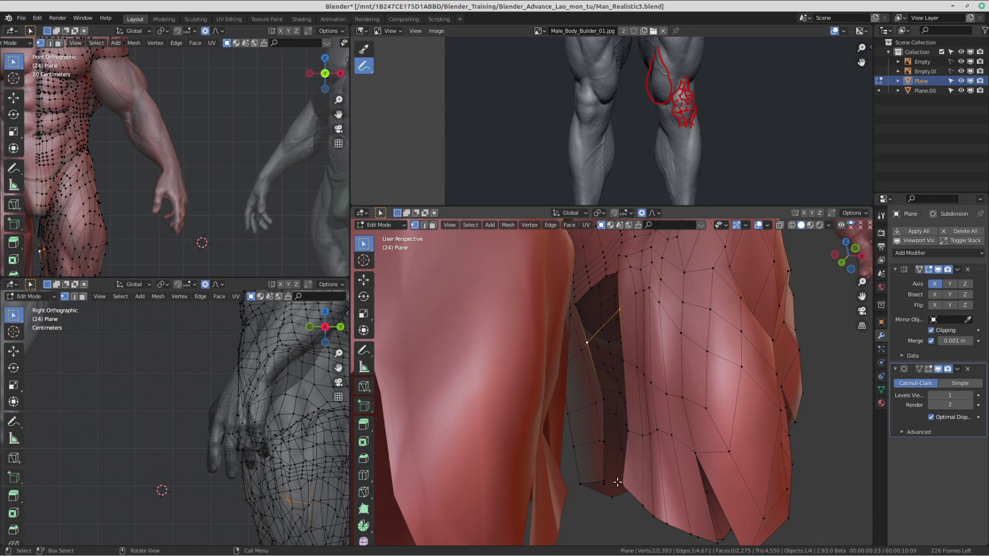
key(f)
middle_drag(658, 445, 625, 369)
key(f)
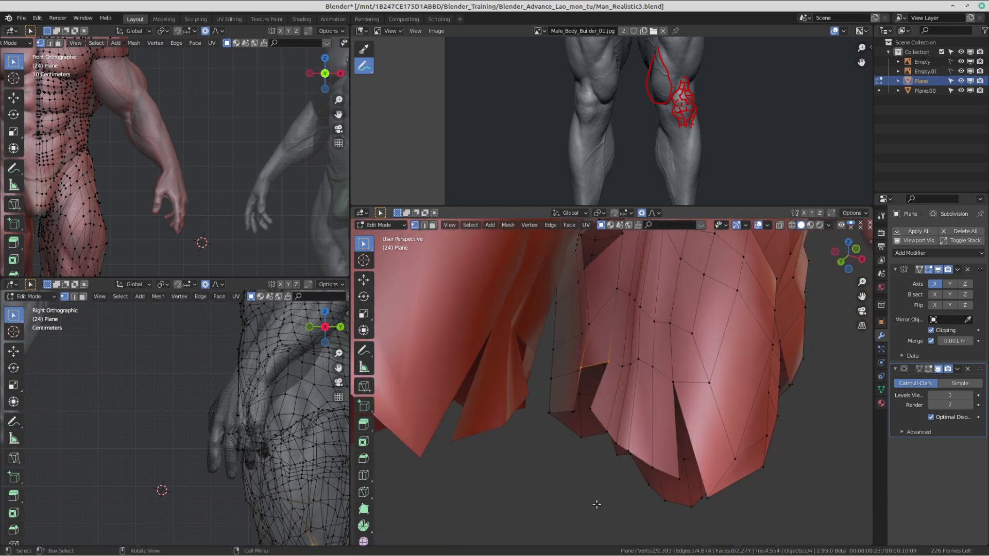
key(f)
Step: Add two centred loop cuts through the bridging faces and fill the remaining faces at the lower end of the gap
middle_drag(602, 442, 614, 361)
key(ctrl+r)
scroll(596, 424, up, 1)
click(596, 424)
right_click(596, 424)
click(610, 402)
key(f)
key(f)
Step: Switch the body mesh to Sculpt Mode and set the brush radius to 54 px
key(ctrl+Tab)
click(609, 413)
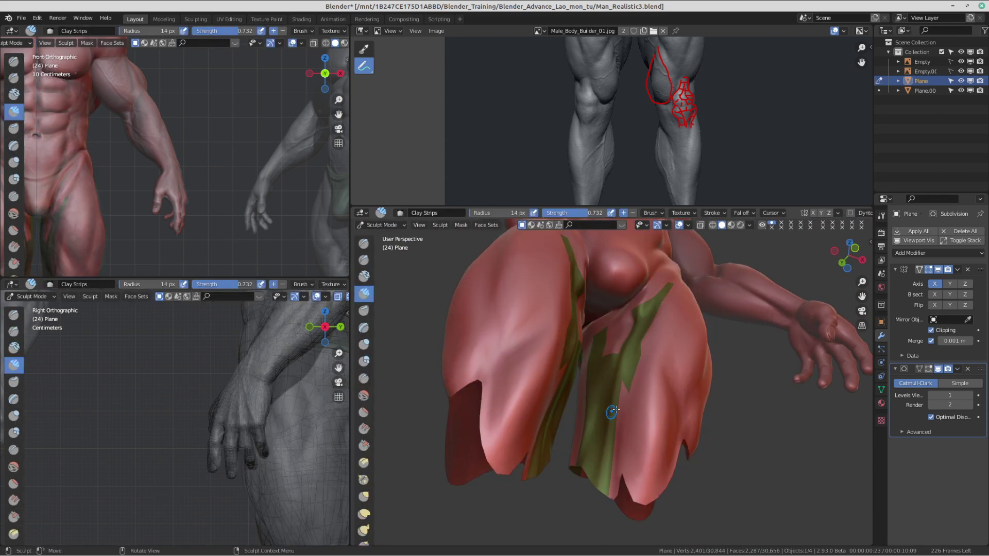
scroll(619, 396, up, 4)
middle_drag(627, 372, 646, 358)
key(f)
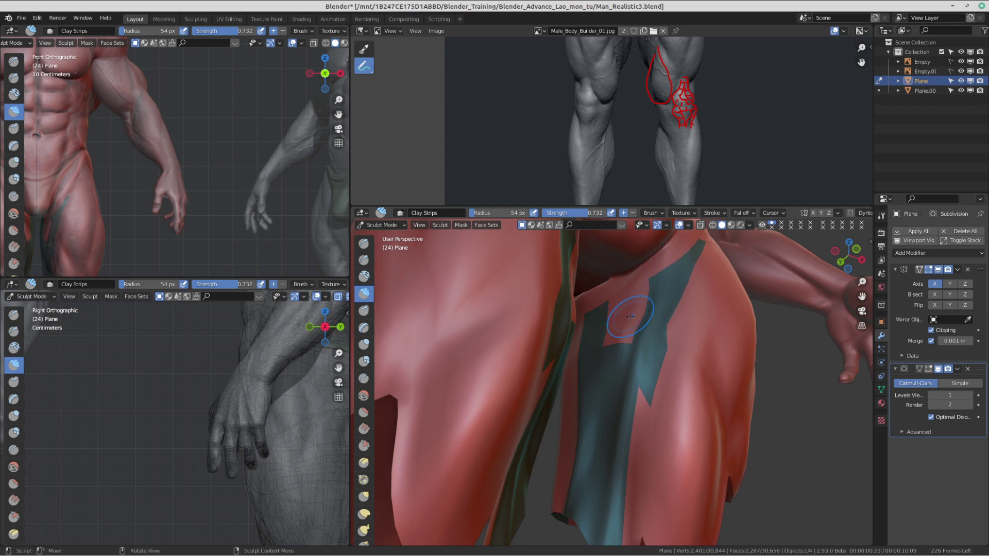
Step: Brush down over the newly filled inner-thigh surface to even out its shape
drag(661, 292, 629, 348)
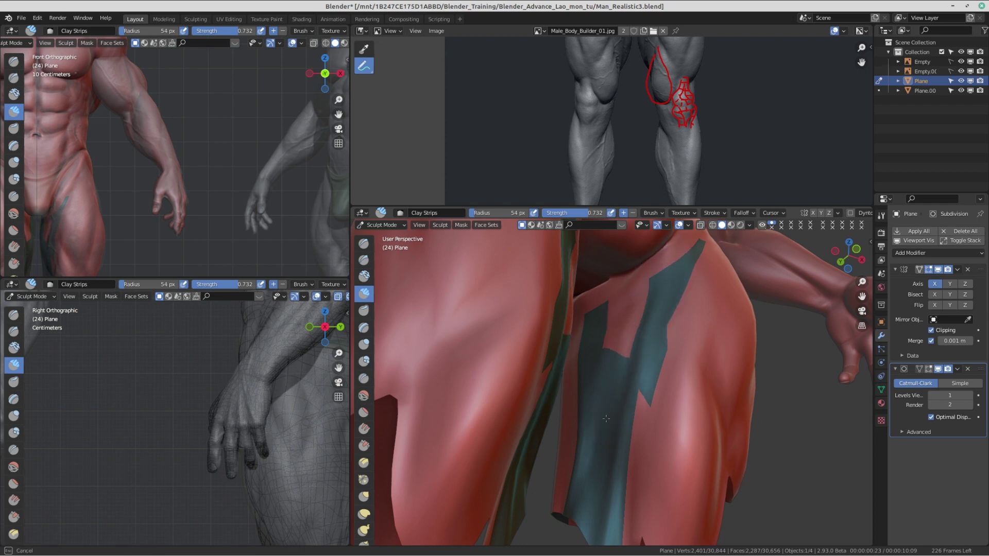
middle_drag(606, 419, 630, 294)
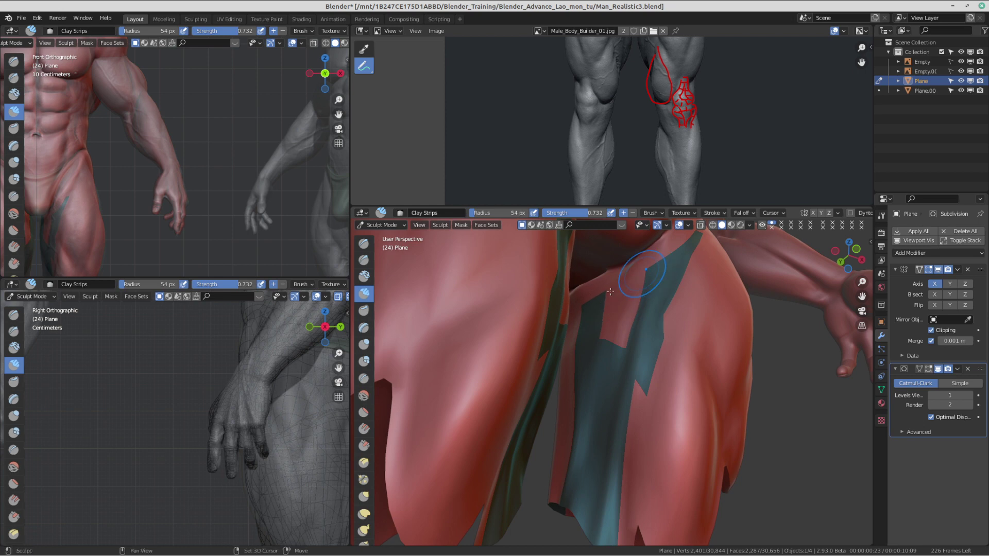
mouse_move(661, 313)
mouse_down()
mouse_move(585, 417)
mouse_move(621, 412)
mouse_up()
drag(651, 338, 606, 475)
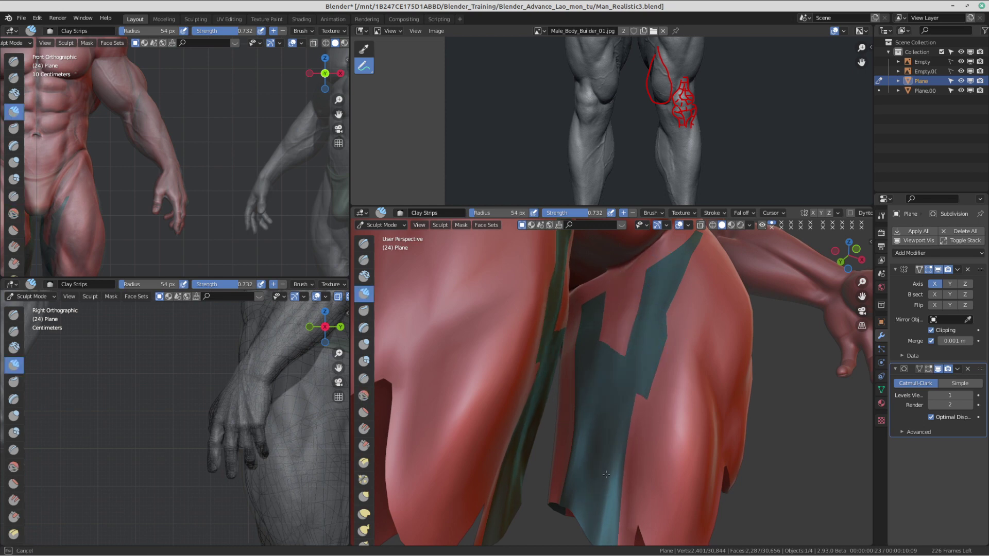
drag(613, 407, 579, 495)
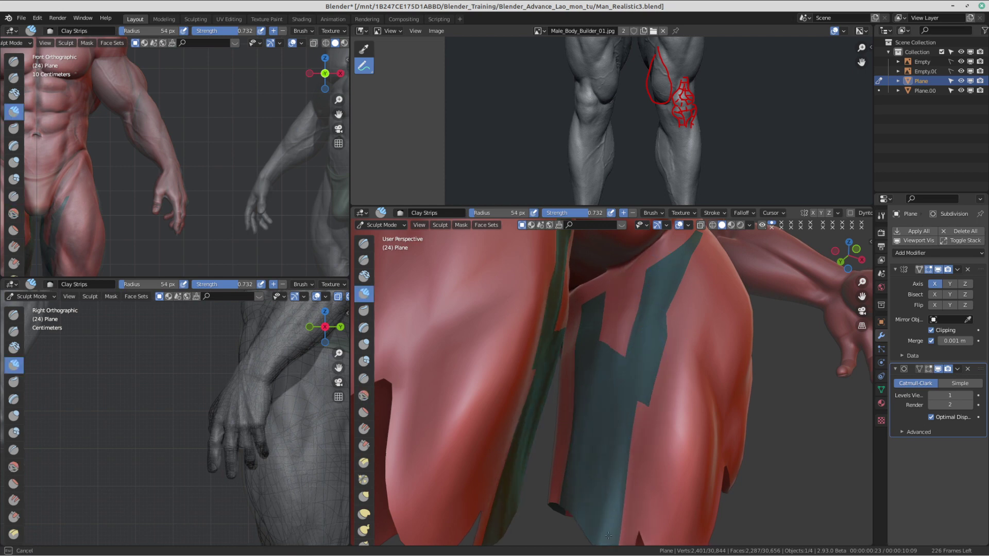
Step: Return to Edit Mode and move a vertex in the groin crease with proportional editing, checking the crotch area of the reference image
mouse_move(644, 384)
shift+middle_down()
mouse_move(662, 350)
mouse_move(608, 346)
mouse_move(580, 369)
shift+middle_up()
key(Tab)
scroll(585, 368, up, 2)
shift+middle_drag(626, 332, 658, 378)
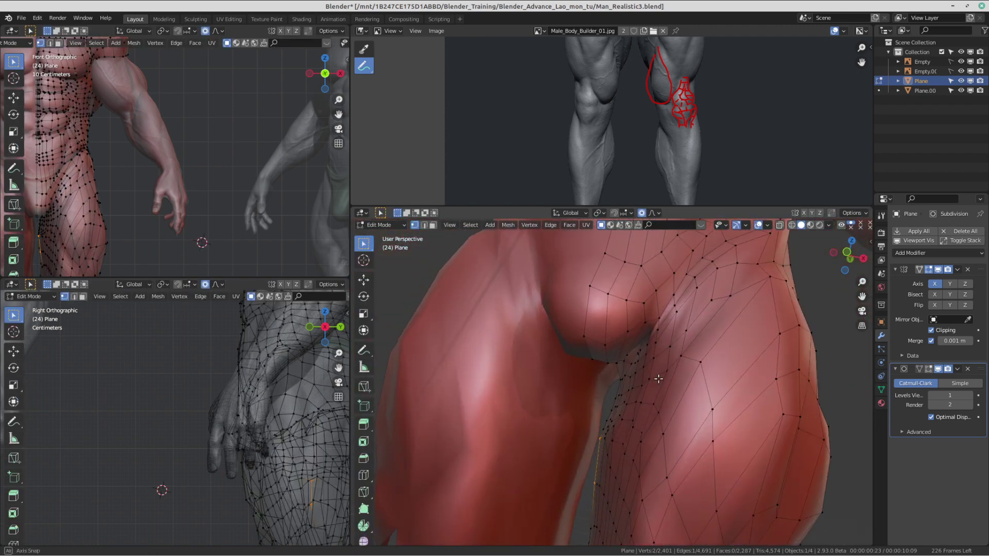
scroll(651, 371, up, 3)
middle_drag(658, 412, 627, 378)
scroll(624, 134, down, 3)
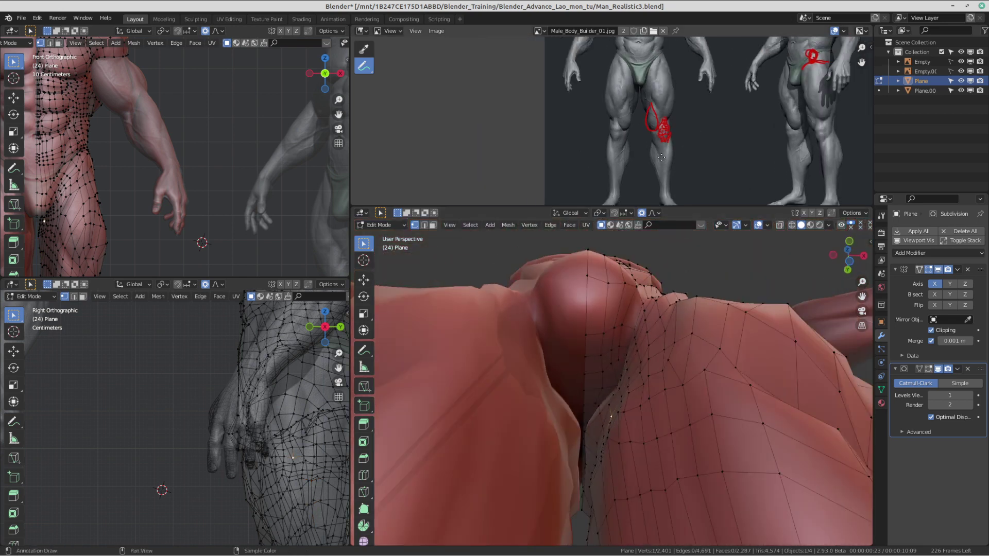
scroll(622, 154, up, 7)
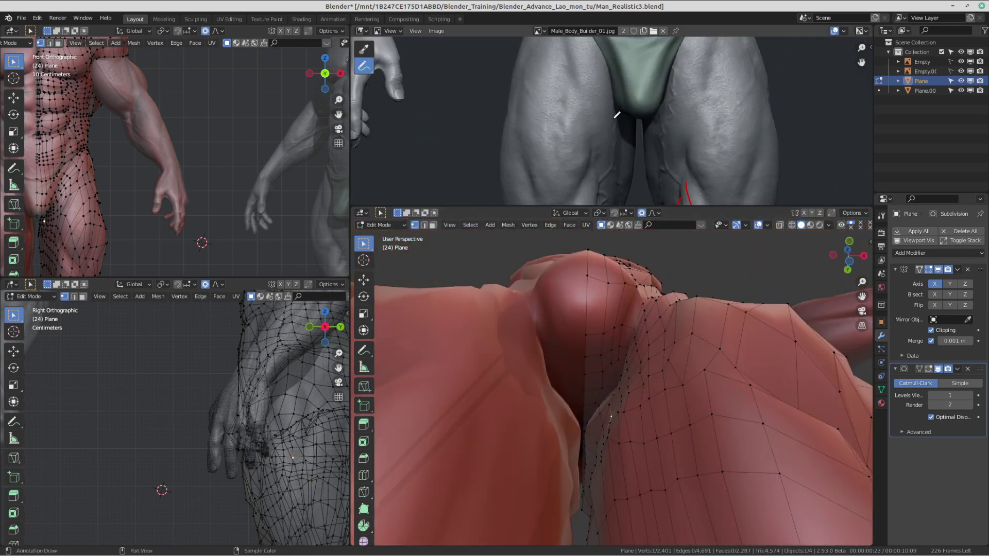
middle_drag(614, 419, 630, 404)
middle_drag(622, 390, 639, 377)
key(g)
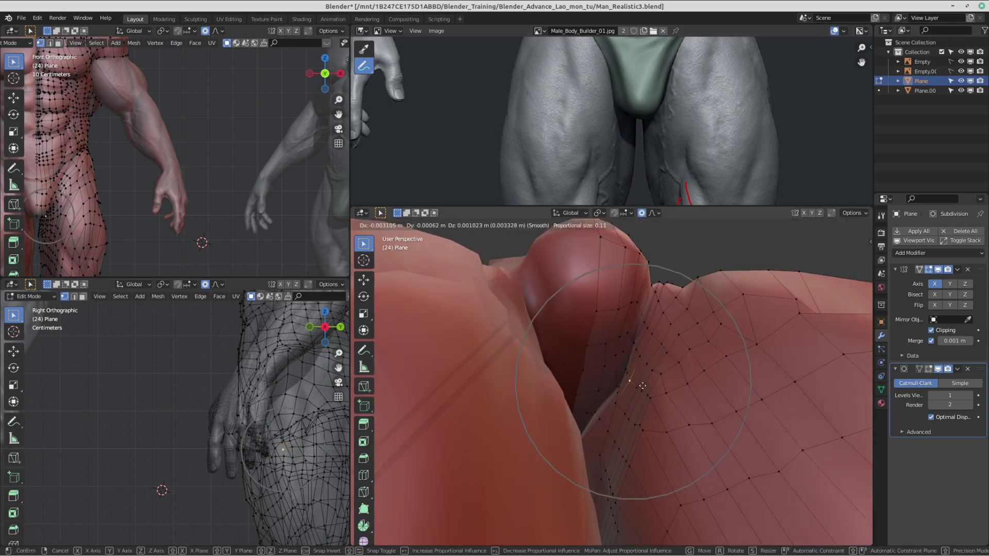
scroll(633, 374, up, 3)
click(637, 363)
Step: Move vertices in the groin crease beside the inner thigh with proportional editing, reducing the proportional size to 0.06
click(637, 358)
key(g)
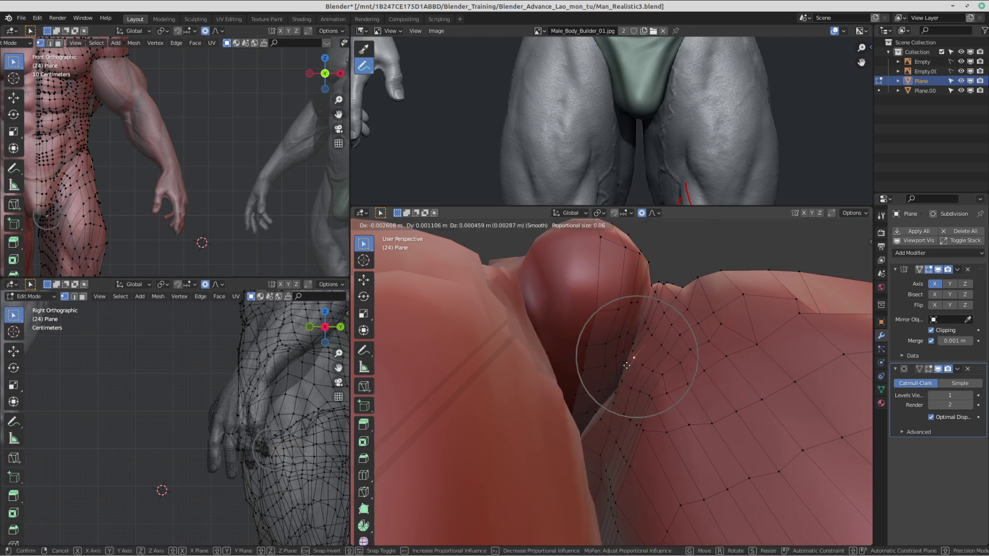
click(627, 365)
click(657, 348)
key(g)
click(665, 357)
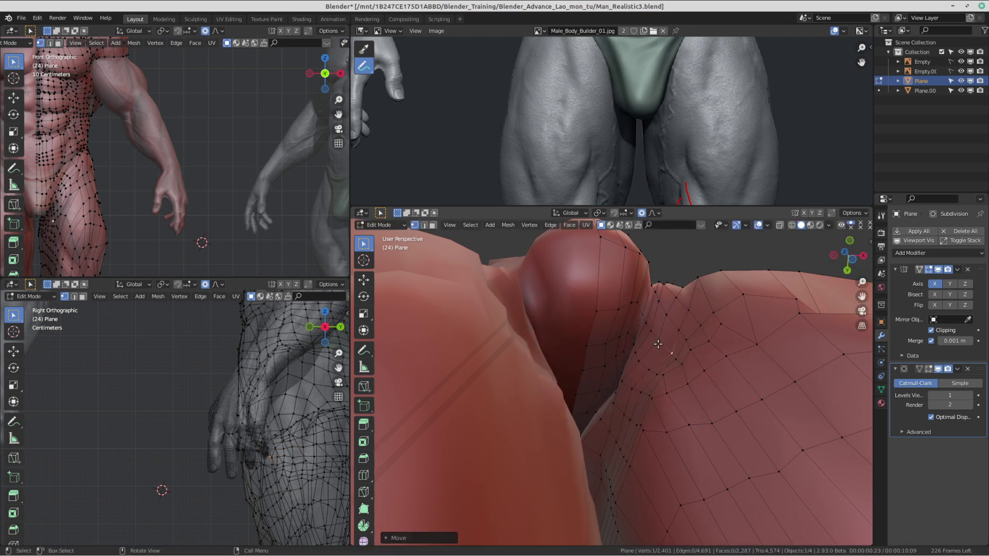
Step: Reposition the vertices further down the groin crease to even out the fold where the inner thigh begins
key(g)
click(658, 386)
key(g)
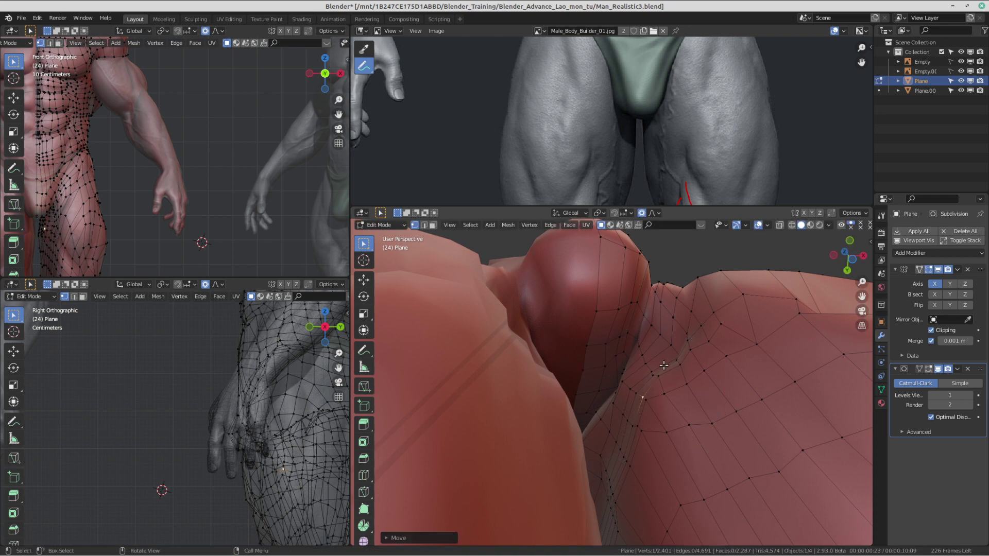
click(653, 357)
key(g)
click(629, 409)
key(g)
click(638, 416)
Step: Shift the upper inner-thigh vertices just below the crotch bulge with a proportional size of 0.04, working from the front
mouse_move(637, 416)
middle_down()
mouse_move(635, 431)
mouse_move(621, 415)
mouse_move(649, 428)
middle_up()
key(g)
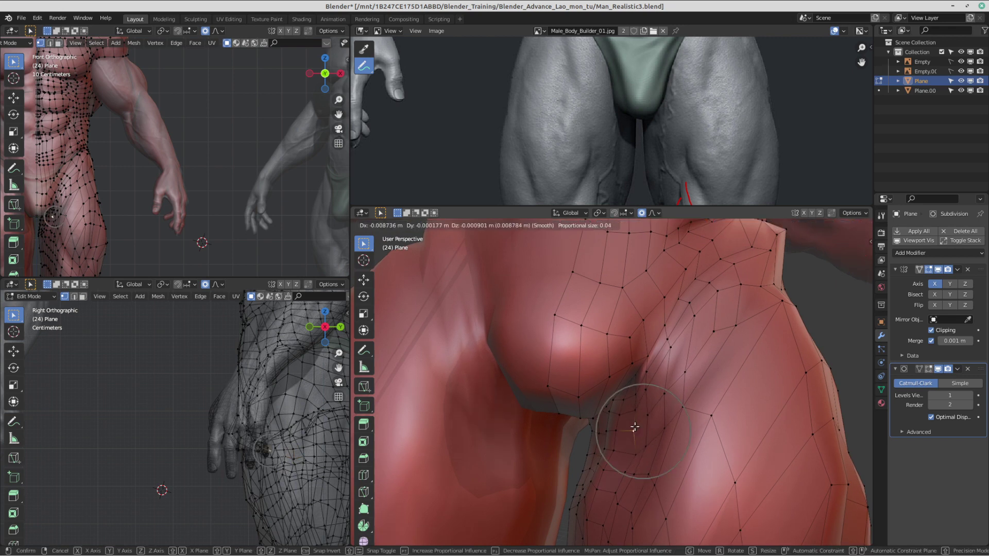
click(634, 427)
click(644, 447)
click(636, 454)
key(g)
click(624, 451)
Step: Adjust the vertices at the upper end of the groin crease from below, spacing them evenly toward the thigh
middle_drag(625, 453, 653, 307)
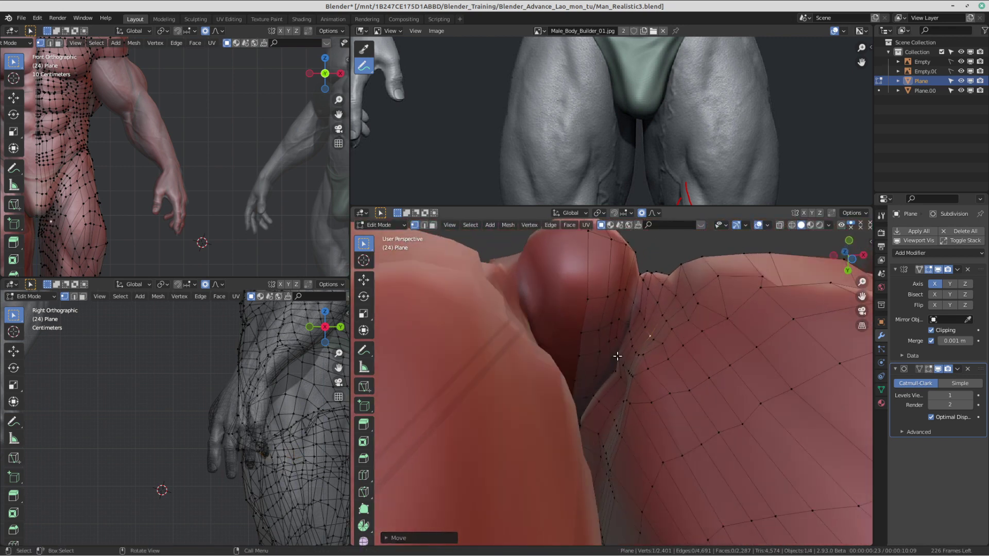
key(g)
click(645, 328)
click(648, 324)
key(g)
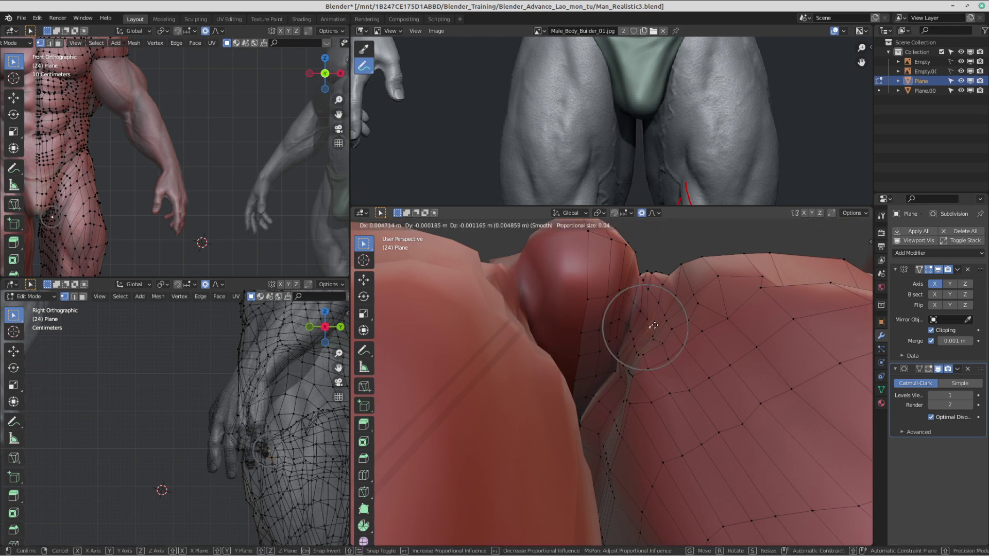
click(652, 329)
click(656, 342)
key(g)
click(656, 342)
Step: Move the vertices on the inner-thigh ridge below the crotch to soften the sharp fold there
middle_drag(642, 379, 593, 411)
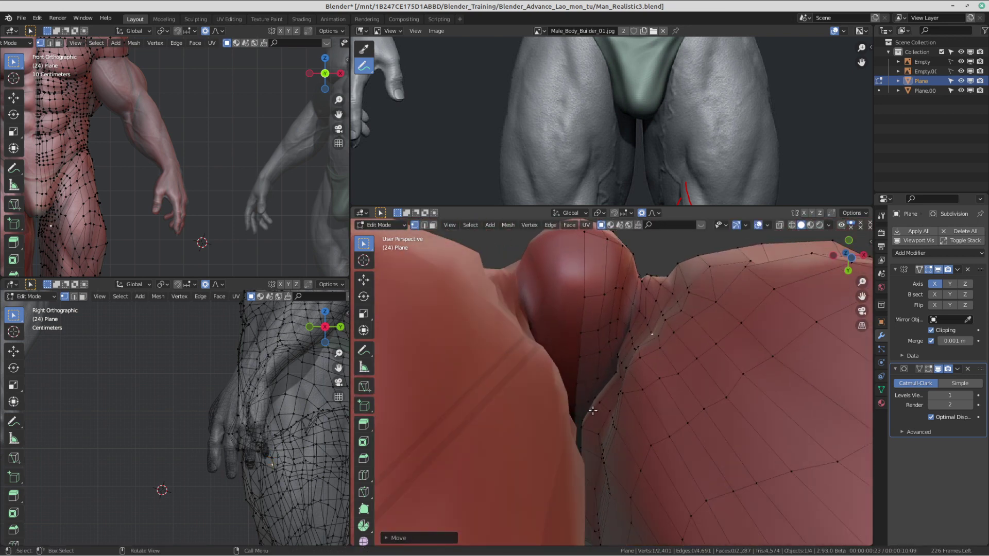
middle_drag(666, 346, 648, 399)
click(624, 392)
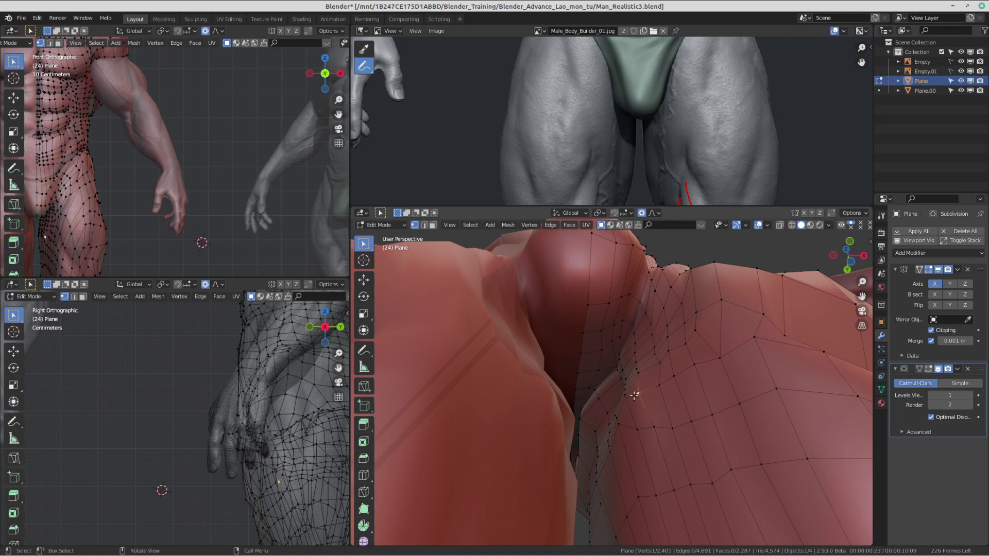
key(g)
click(642, 396)
click(627, 397)
key(g)
click(633, 402)
middle_drag(632, 405, 624, 483)
scroll(625, 438, down, 1)
key(g)
click(625, 421)
Step: Leave Edit Mode, check the crotch and thighs from below, and switch the body mesh to Sculpt Mode
key(Tab)
scroll(638, 335, down, 2)
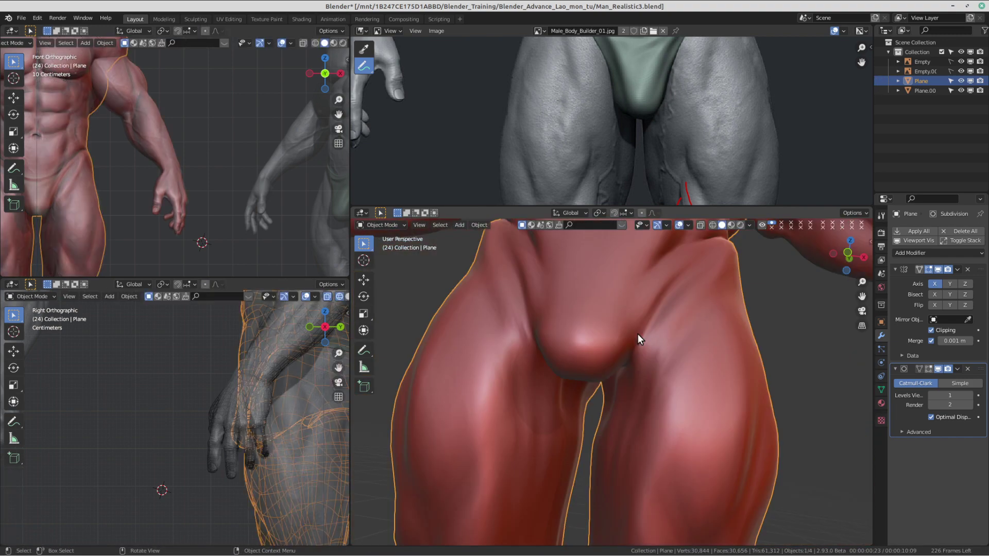
middle_drag(638, 334, 641, 400)
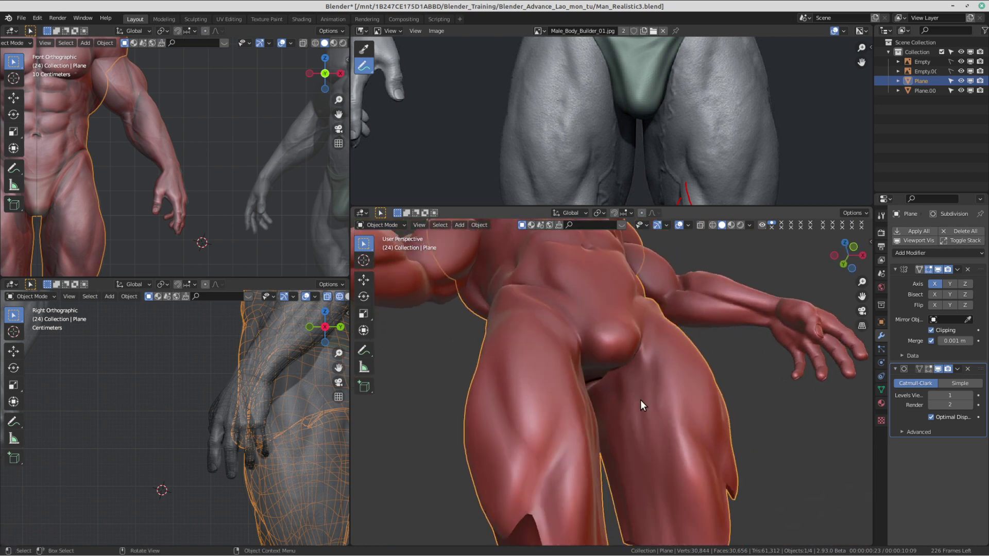
scroll(641, 400, up, 4)
key(ctrl+Tab)
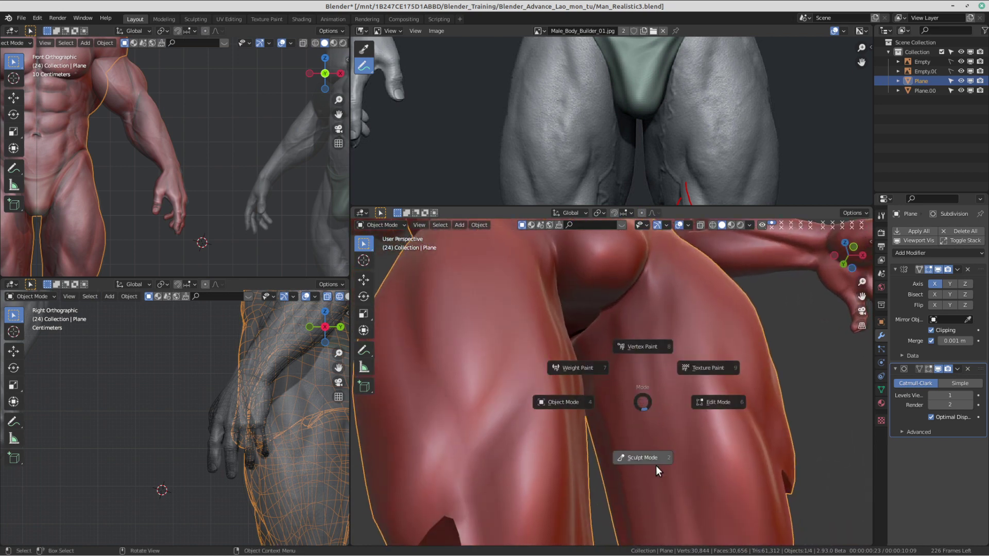
click(654, 464)
key(ctrl+Tab)
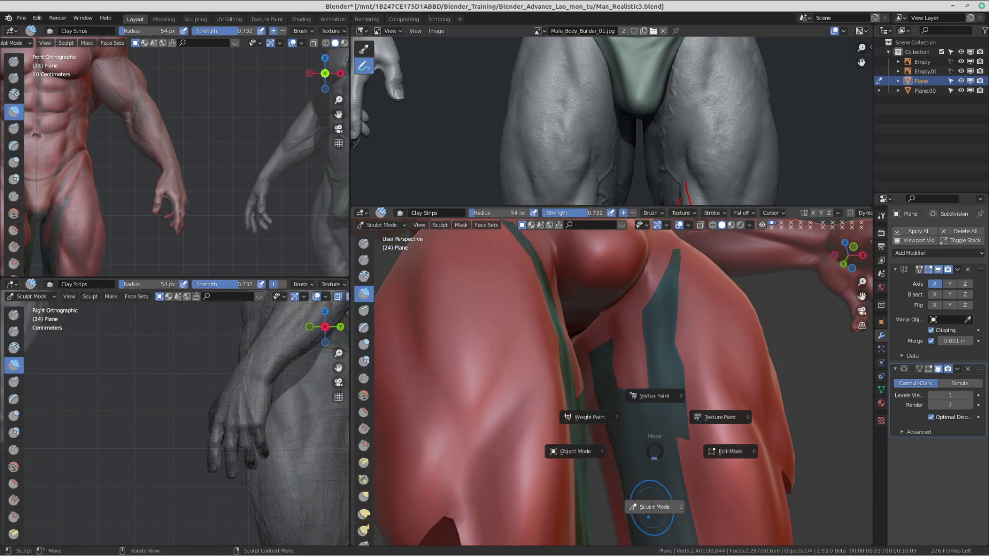
click(652, 506)
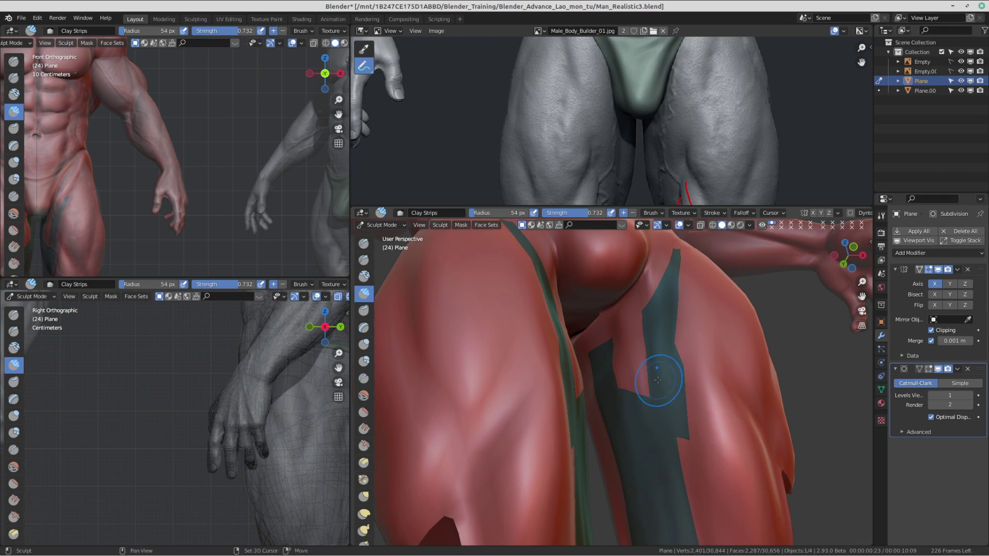
Step: Smooth the inner-thigh surface by brushing over it, enlarging the brush radius to 113 px
shift+drag(626, 397, 637, 396)
middle_drag(636, 396, 647, 399)
key(f)
click(682, 364)
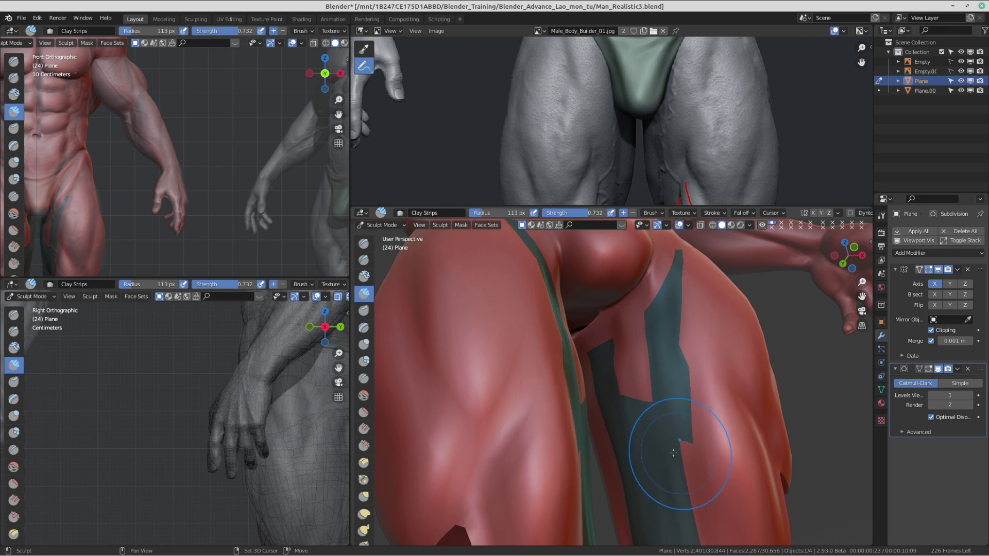
middle_drag(640, 419, 621, 272)
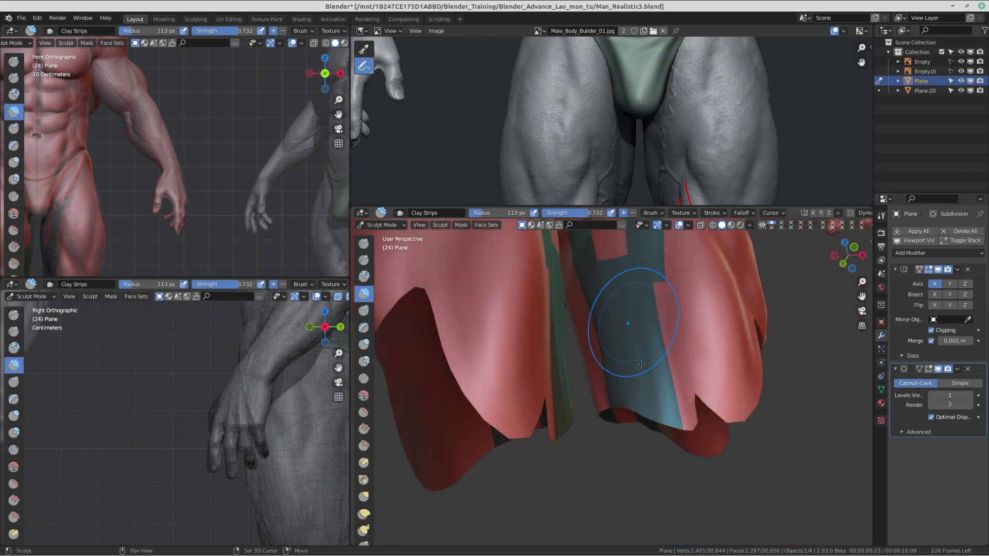
drag(685, 370, 693, 356)
Step: Leave Sculpt Mode, inspect the thighs, and return the body mesh to Edit Mode
key(Tab)
mouse_move(698, 316)
middle_down()
mouse_move(680, 355)
mouse_move(659, 315)
mouse_move(696, 347)
mouse_move(693, 329)
middle_up()
scroll(659, 315, down, 2)
key(Tab)
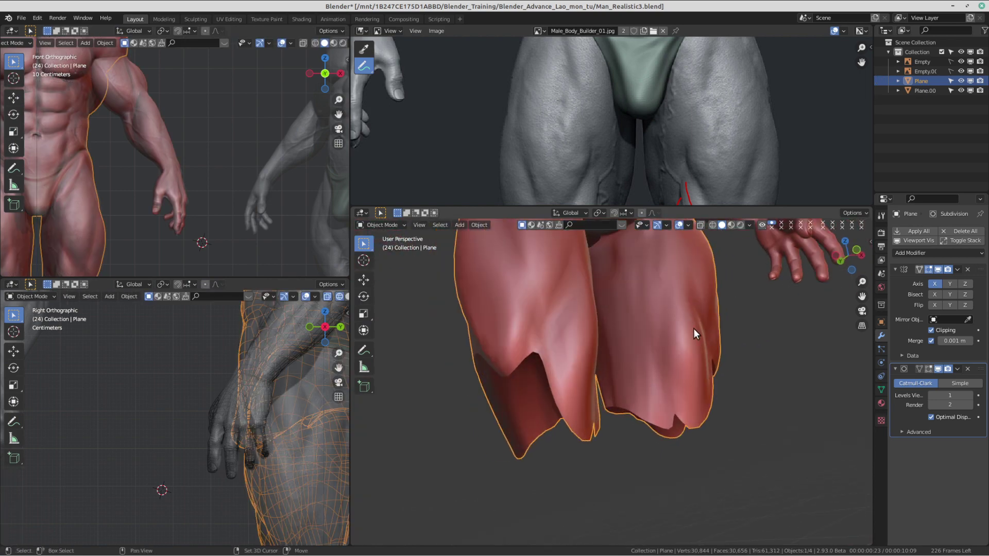
scroll(615, 404, up, 5)
key(Tab)
middle_drag(665, 396, 541, 396)
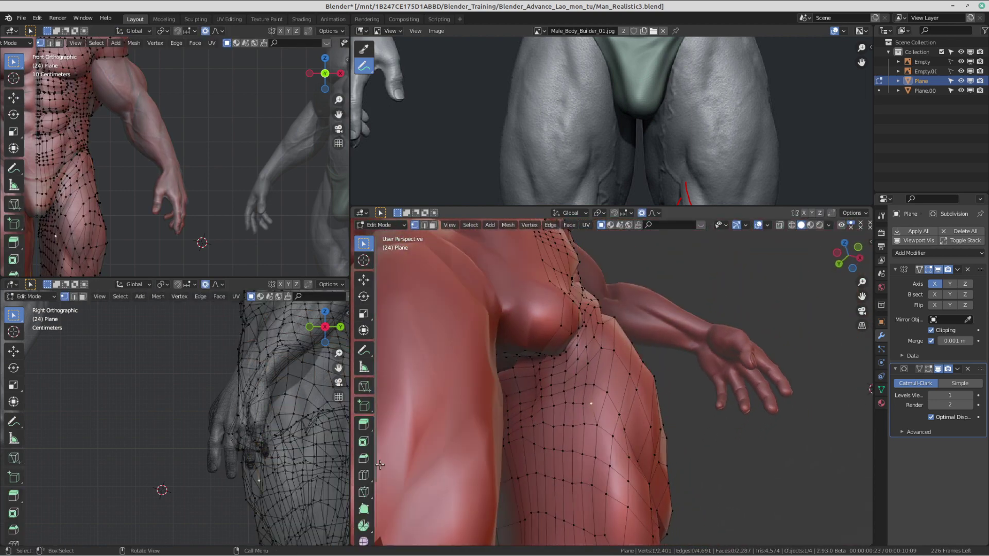
scroll(366, 465, down, 4)
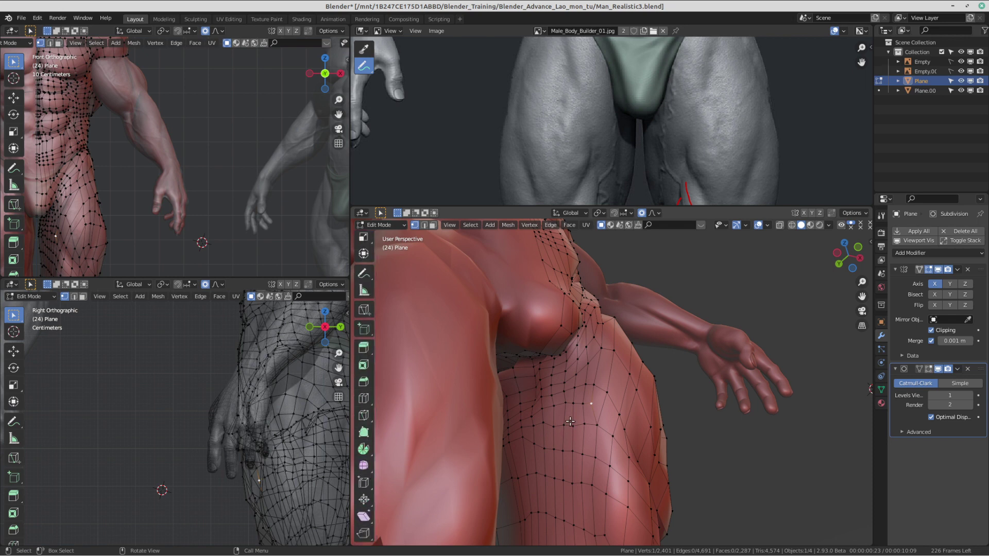
key(c)
mouse_move(565, 424)
mouse_down()
mouse_move(557, 429)
mouse_move(578, 400)
mouse_up()
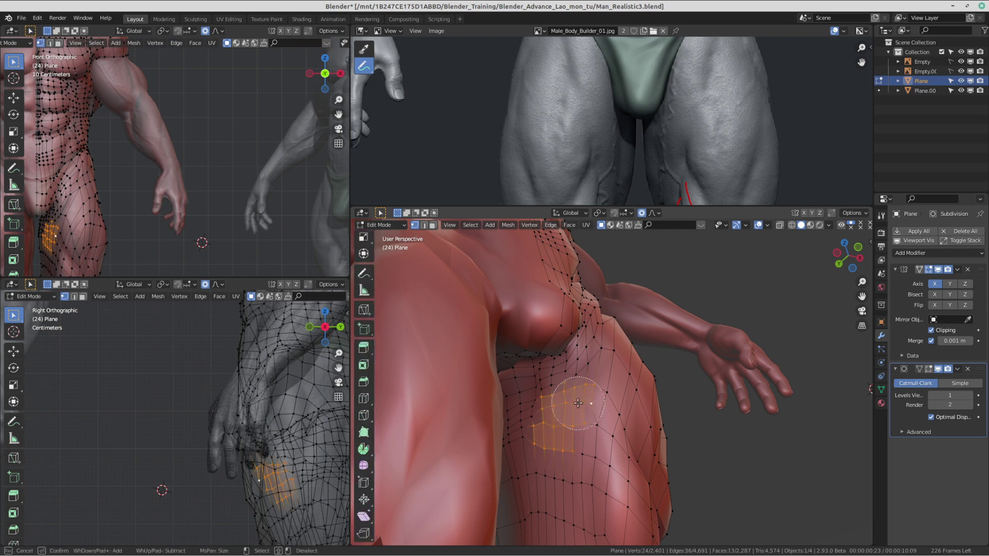
right_click(595, 397)
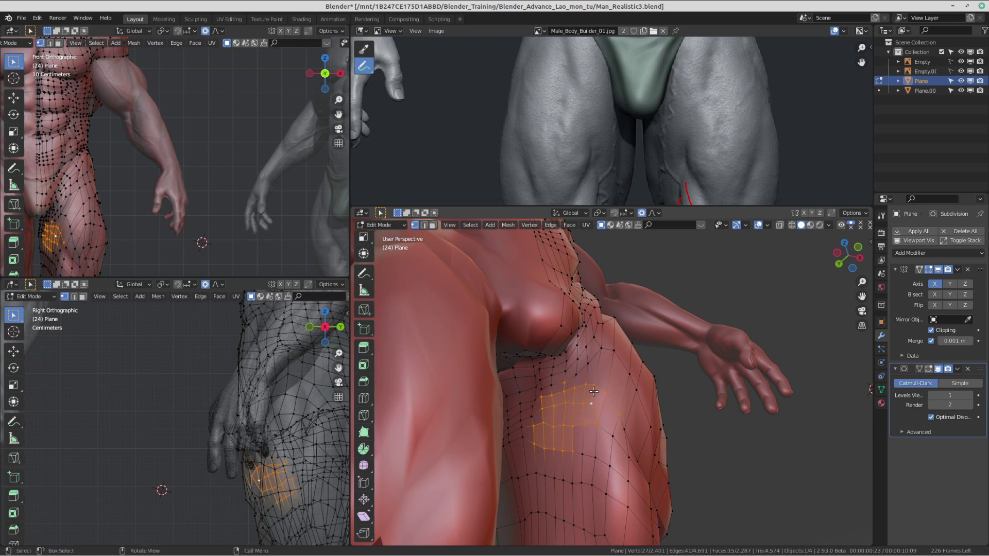
click(611, 391)
Step: Circle-select the inner-thigh vertices from the groin crease down to near the lower end of the thigh
key(c)
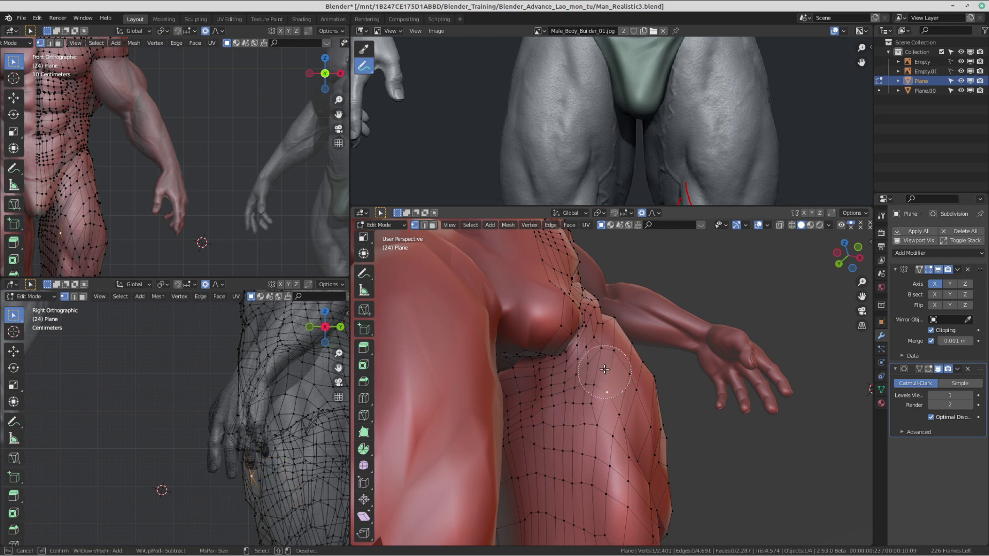
mouse_move(604, 371)
mouse_down()
mouse_move(557, 493)
mouse_move(586, 500)
mouse_up()
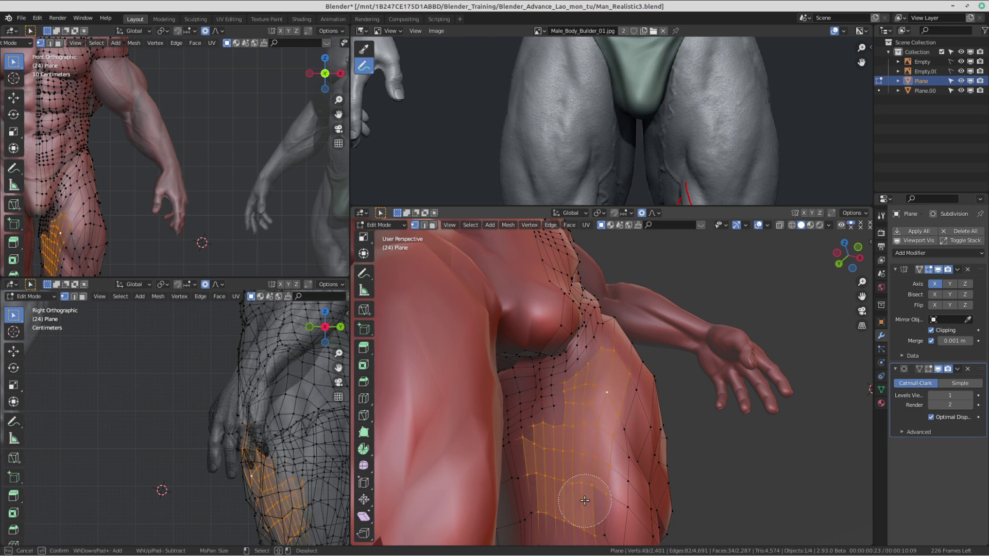
right_click(579, 492)
shift+middle_drag(579, 486, 587, 428)
key(c)
mouse_move(580, 383)
mouse_down()
mouse_move(535, 407)
mouse_move(547, 387)
mouse_up()
right_click(547, 387)
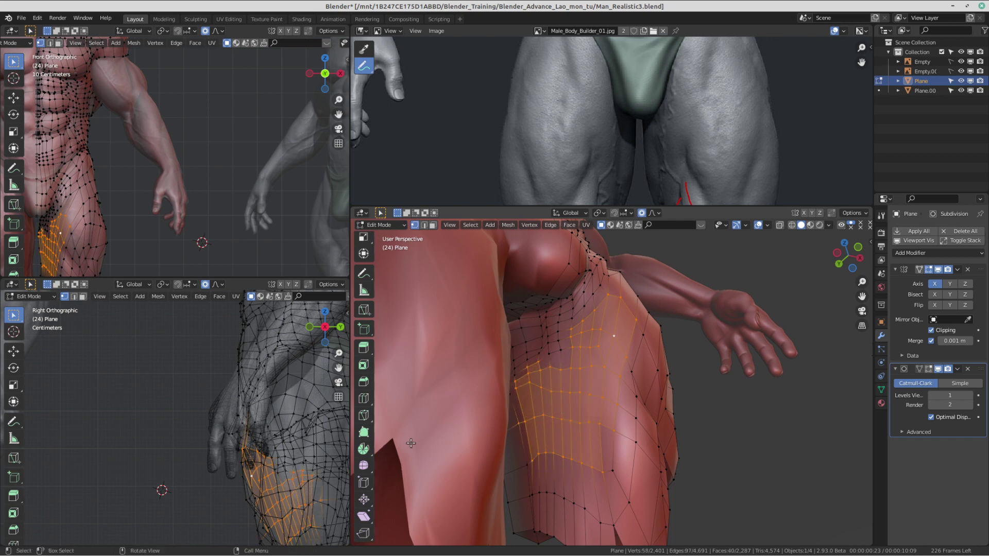
Step: Relax the selected inner-thigh vertices with the Smooth tool, clear the selection and check the thighs in Object Mode
click(364, 466)
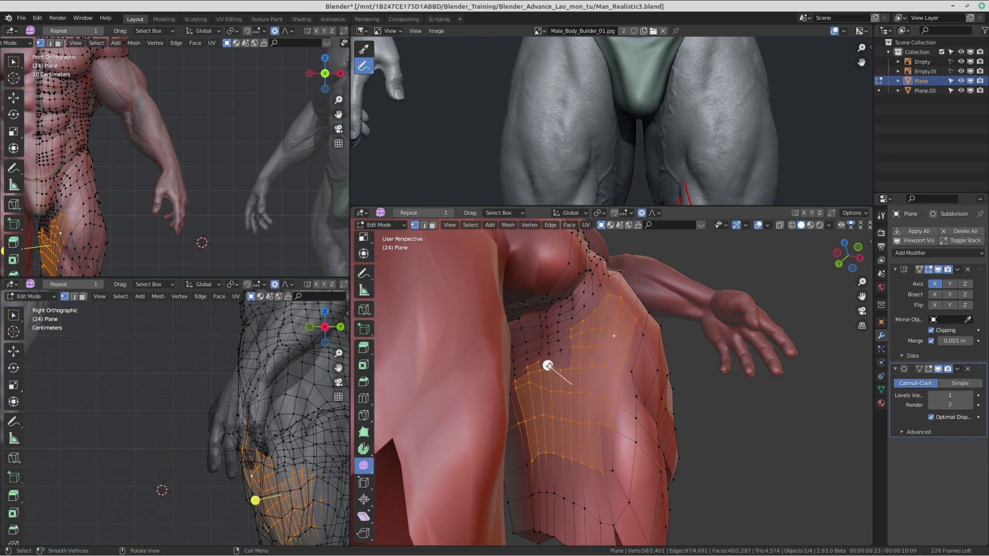
drag(547, 366, 561, 363)
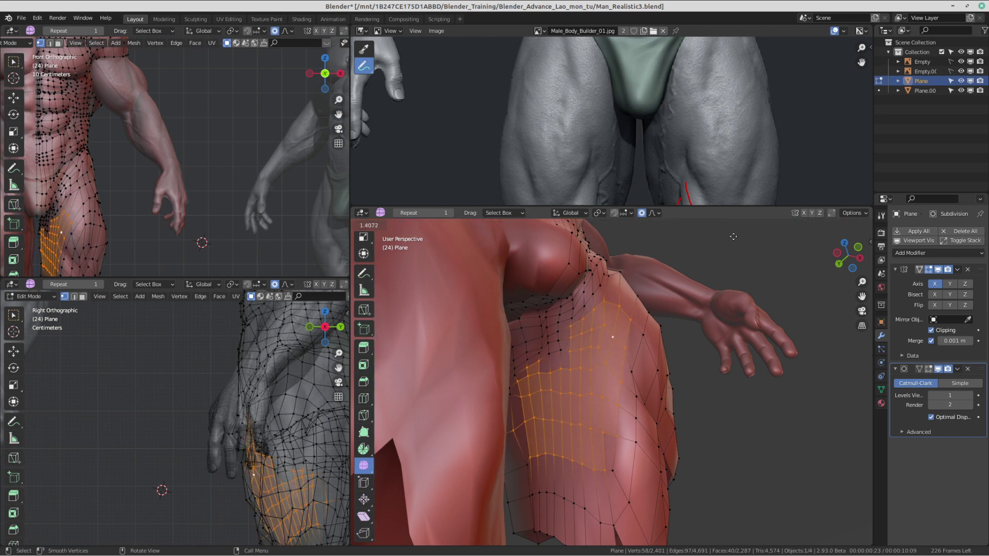
drag(734, 237, 574, 362)
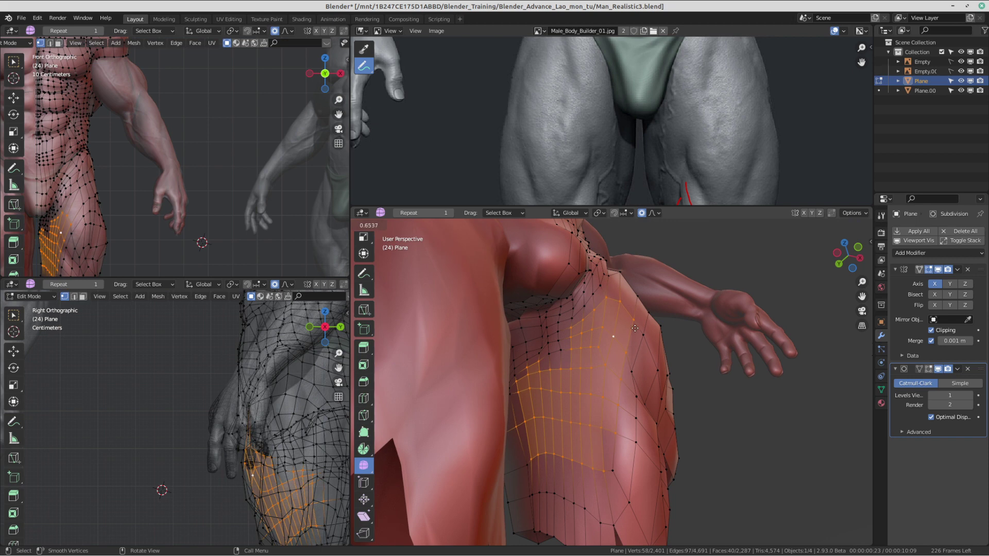
drag(647, 318, 648, 318)
middle_drag(648, 318, 583, 391)
scroll(582, 396, down, 3)
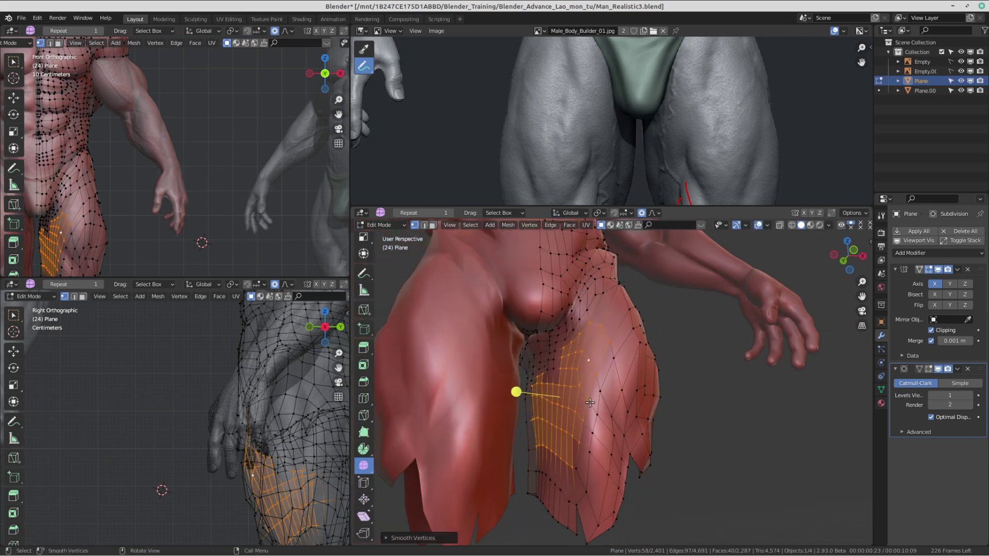
key(alt+a)
key(Tab)
middle_drag(463, 398, 617, 371)
key(Tab)
Step: Move vertices in the crease between the crotch bulge and thigh, reducing the proportional size to 0.03
scroll(678, 364, up, 4)
click(613, 378)
key(g)
scroll(618, 390, up, 7)
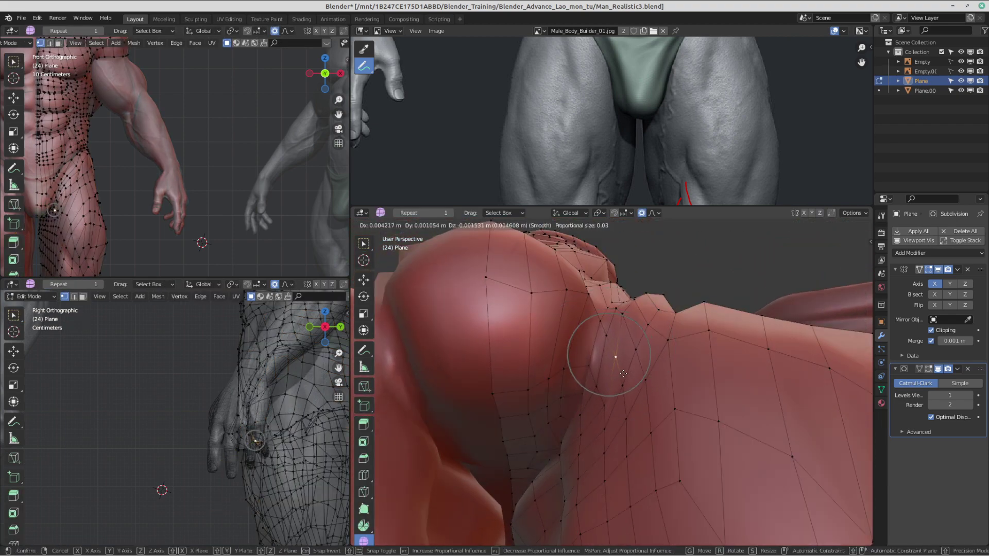
click(618, 391)
click(618, 390)
key(g)
click(626, 396)
Step: Nudge the neighbouring vertices near the top of the crotch crease with a proportional size of 0.02
click(617, 359)
key(g)
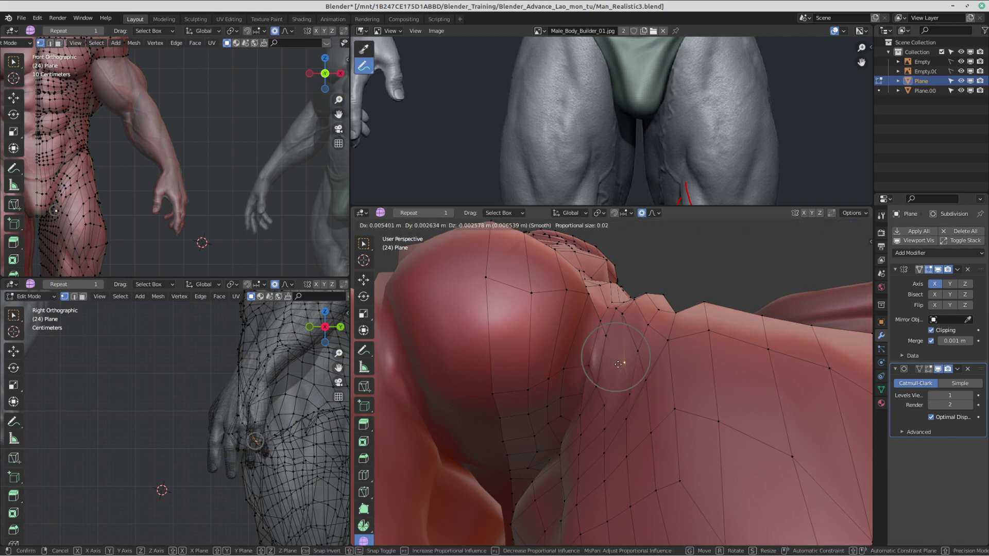
click(625, 365)
click(610, 352)
key(g)
click(609, 353)
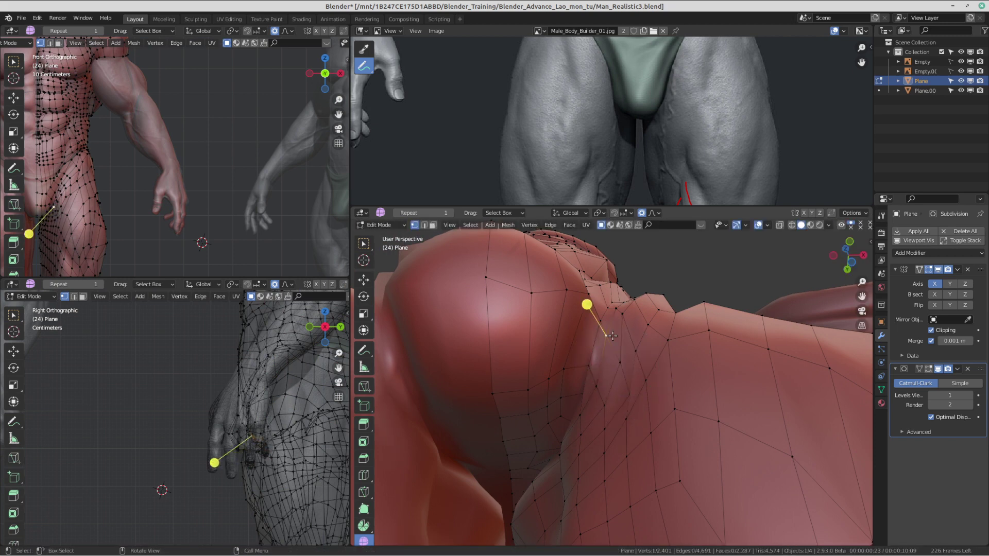
key(g)
click(615, 347)
Step: Pull the column of vertices along the thigh side of the crease inward toward the crotch bulge
middle_drag(614, 349, 590, 383)
click(608, 360)
key(g)
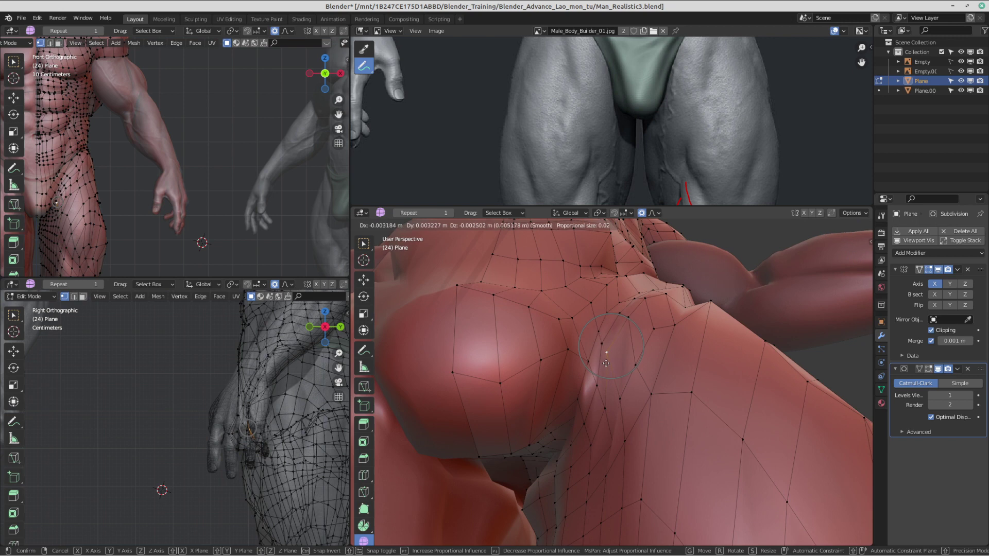
click(606, 363)
click(618, 399)
key(g)
click(607, 397)
click(617, 440)
key(g)
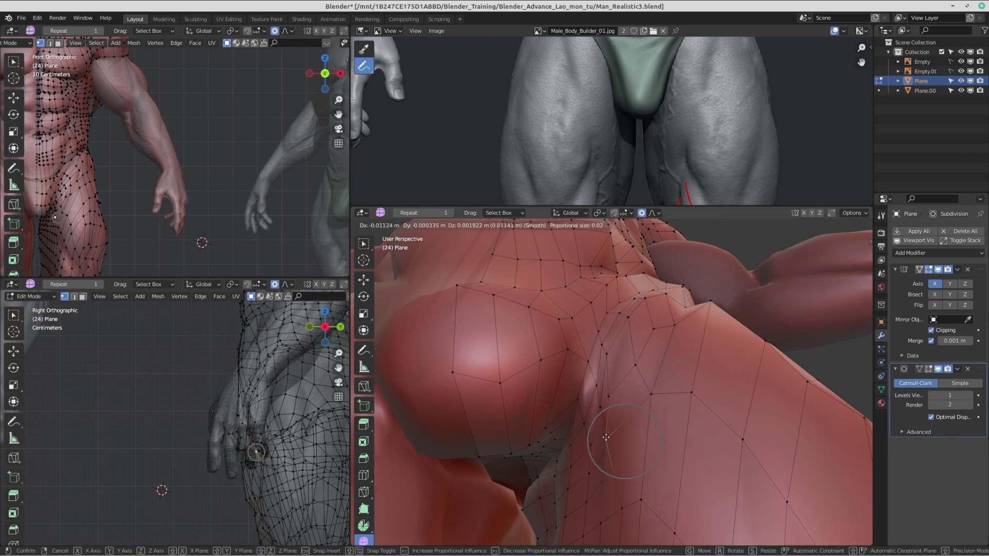
click(585, 468)
Step: Reposition one more vertex at the upper crotch crease from below with a proportional size of 0.02
middle_drag(585, 468, 598, 372)
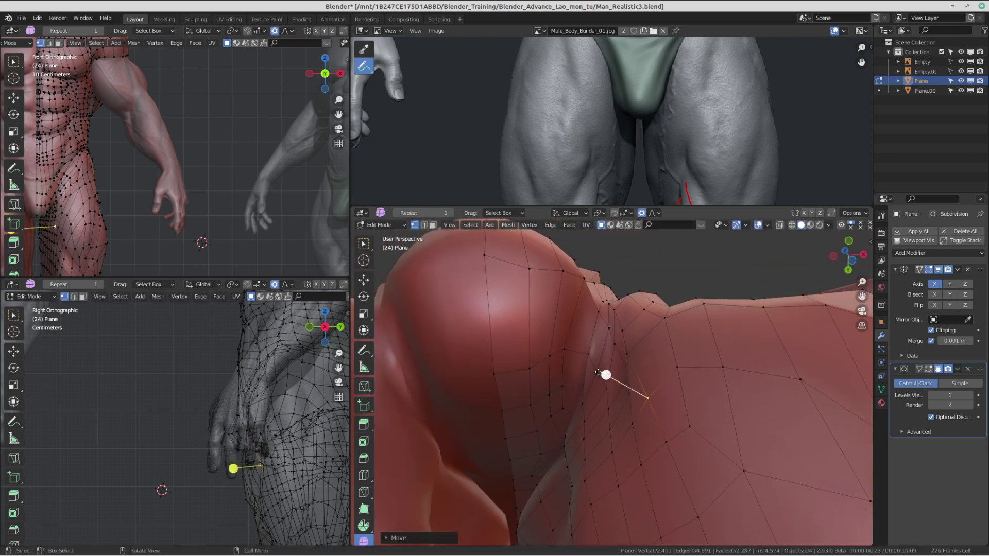
key(g)
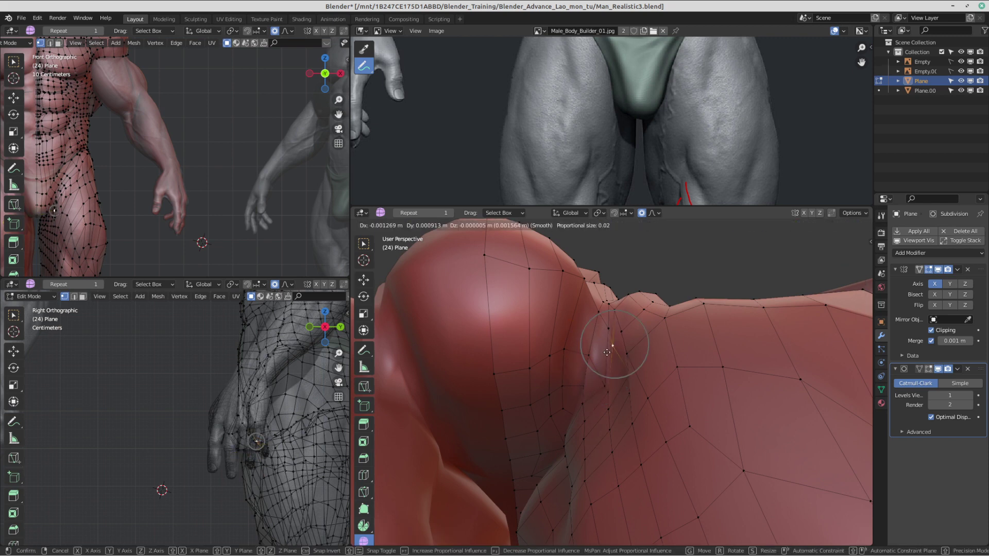
click(610, 342)
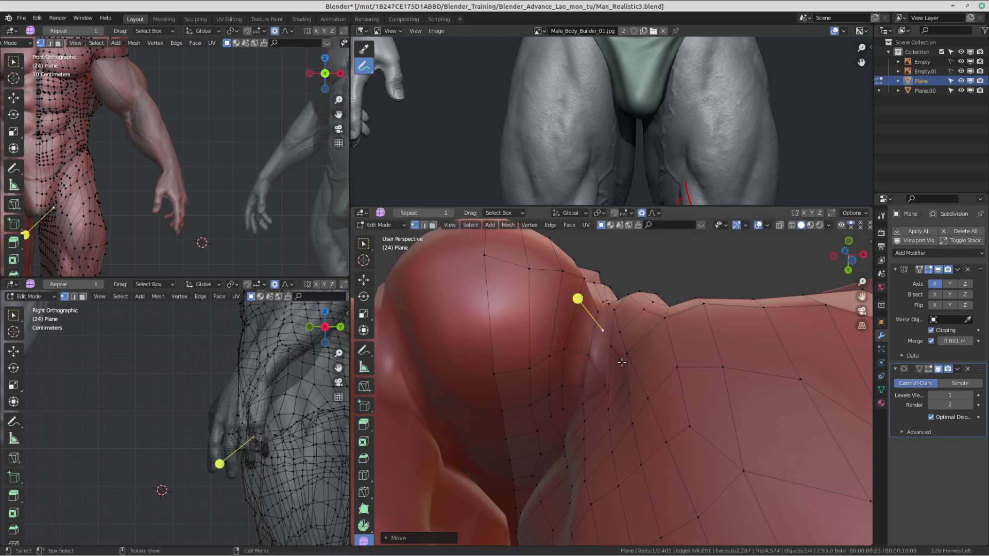
Step: Move the vertices at the top of the inner thigh just below the crotch crease, with a proportional size of 0.02
middle_drag(634, 407, 625, 356)
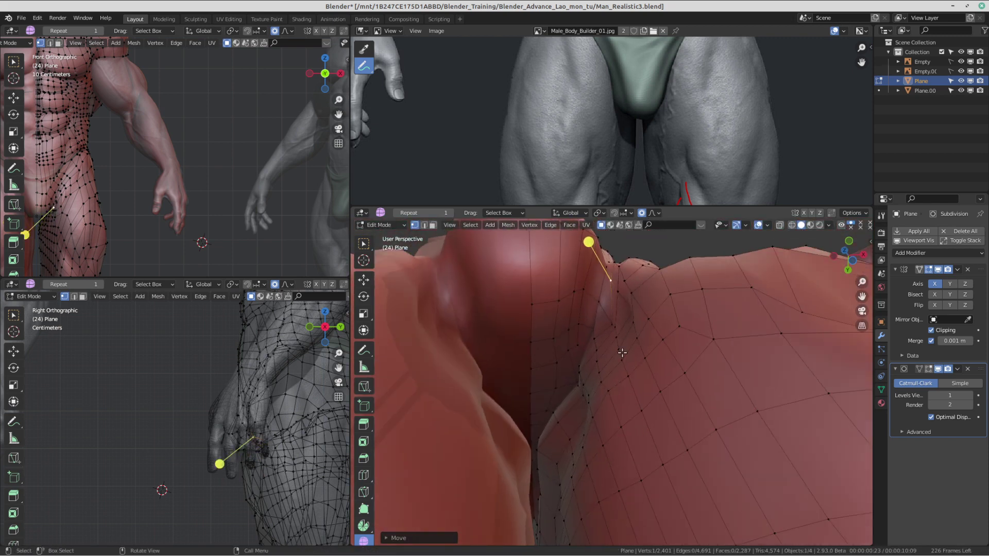
key(g)
click(621, 357)
key(g)
click(624, 369)
key(g)
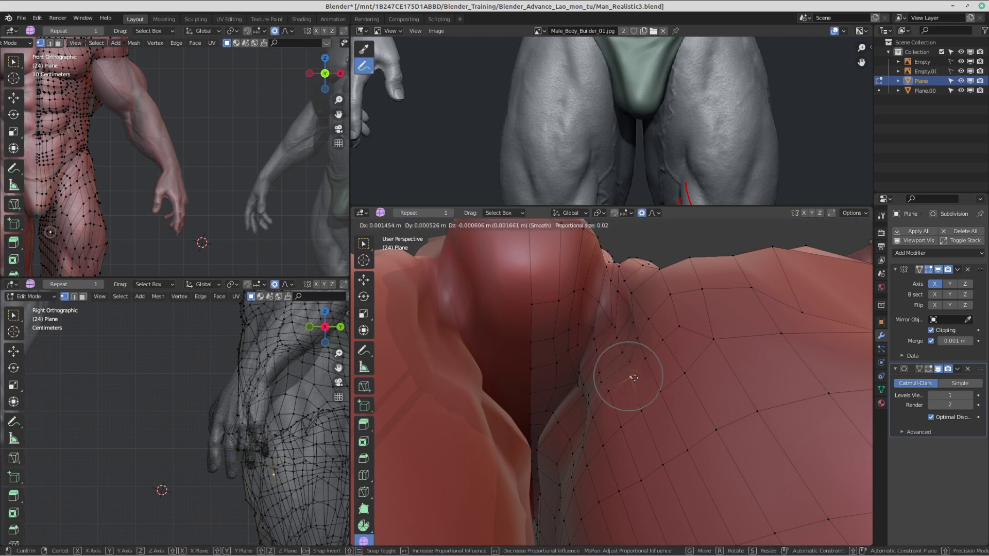
click(635, 390)
Step: Shift a vertex lower on the inner thigh and readjust its neighbour above with a proportional size of 0.02
click(638, 411)
key(g)
click(653, 416)
click(630, 376)
key(g)
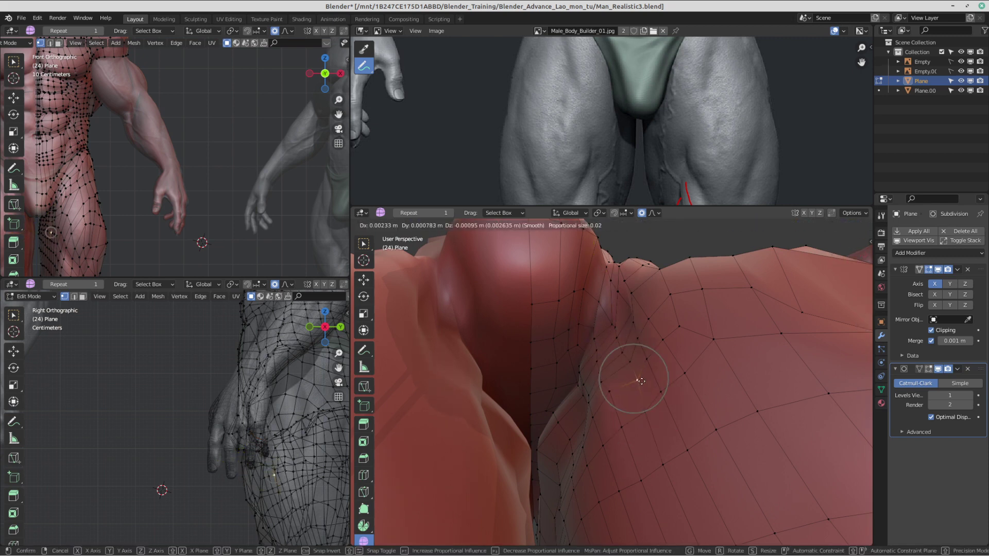
click(638, 382)
Step: Select a short path of three vertices on the upper inner thigh and move it outward
scroll(690, 377, down, 1)
middle_drag(695, 375, 629, 366)
key(Tab)
key(Tab)
click(608, 356)
ctrl+click(624, 405)
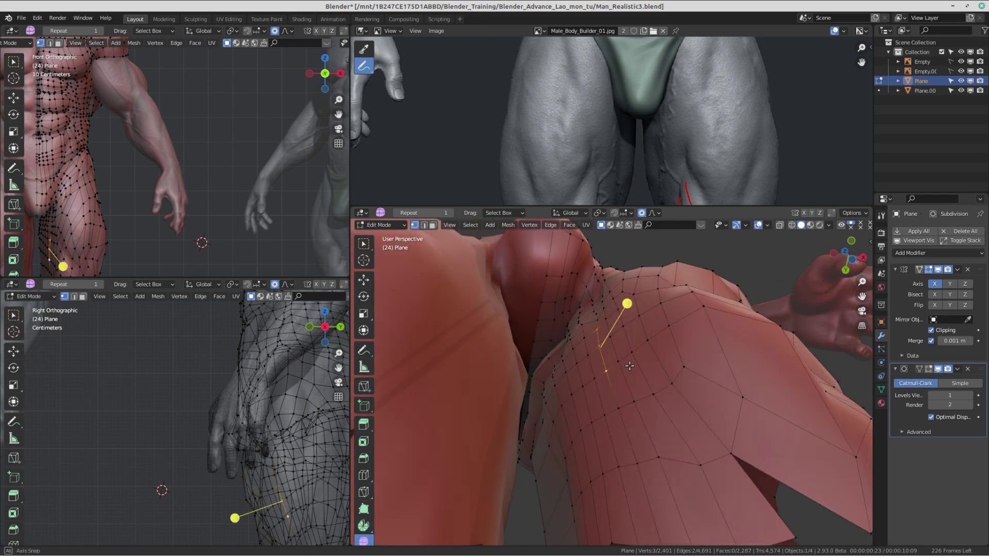
key(g)
click(634, 369)
Step: Reposition single vertices one by one around that path on the inner thigh with a proportional size of 0.02
click(614, 346)
key(g)
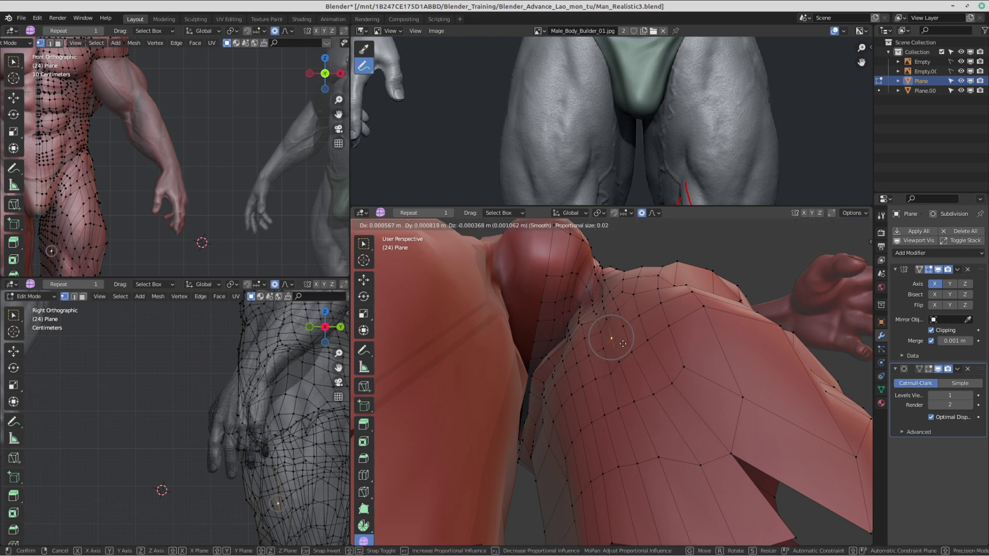
click(623, 346)
key(g)
click(624, 350)
click(621, 362)
key(g)
click(636, 355)
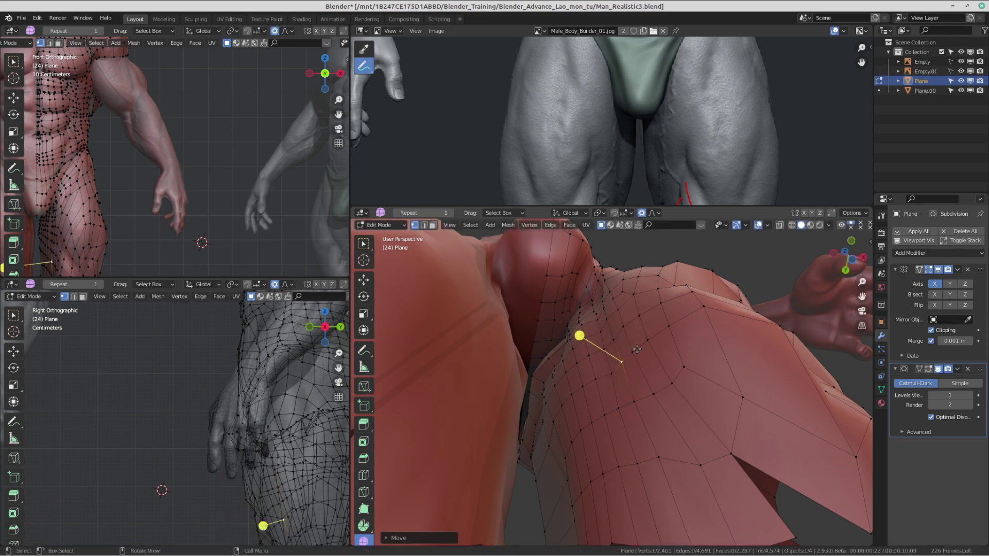
click(619, 410)
key(g)
click(627, 411)
Step: Examine the figure in Object Mode and compare it with the buttocks and thighs in the reference image's back view
middle_drag(627, 410, 617, 388)
key(Tab)
scroll(572, 355, down, 3)
scroll(651, 342, down, 2)
scroll(690, 382, up, 5)
scroll(691, 369, down, 4)
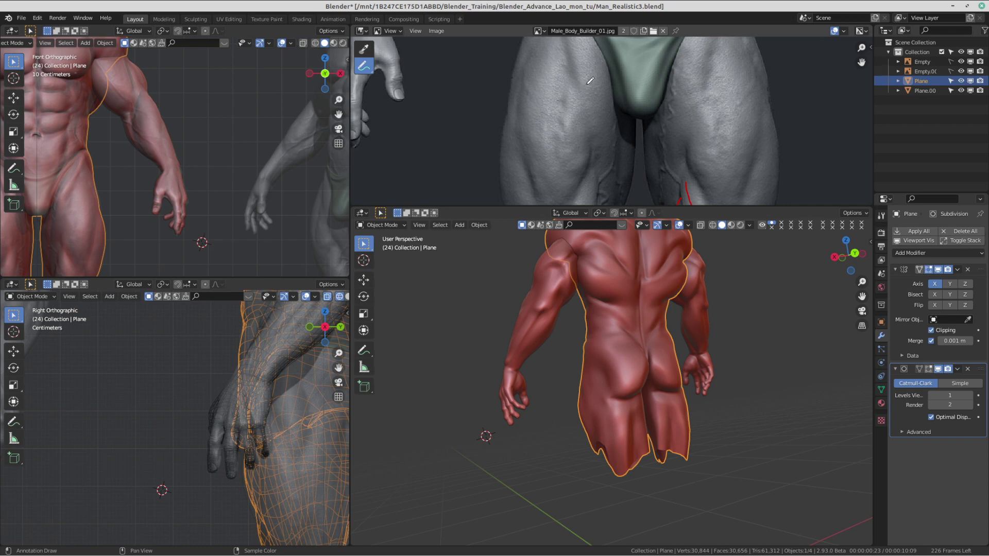
scroll(618, 105, down, 3)
middle_drag(727, 109, 381, 110)
scroll(382, 111, down, 4)
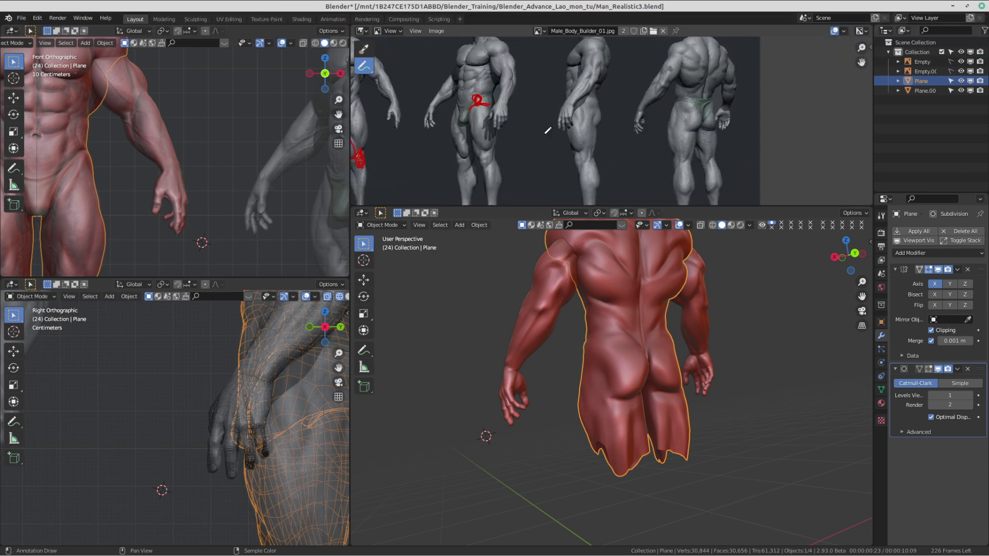
scroll(628, 124, up, 3)
scroll(669, 136, up, 1)
middle_drag(814, 115, 664, 153)
scroll(665, 139, up, 1)
scroll(663, 142, down, 1)
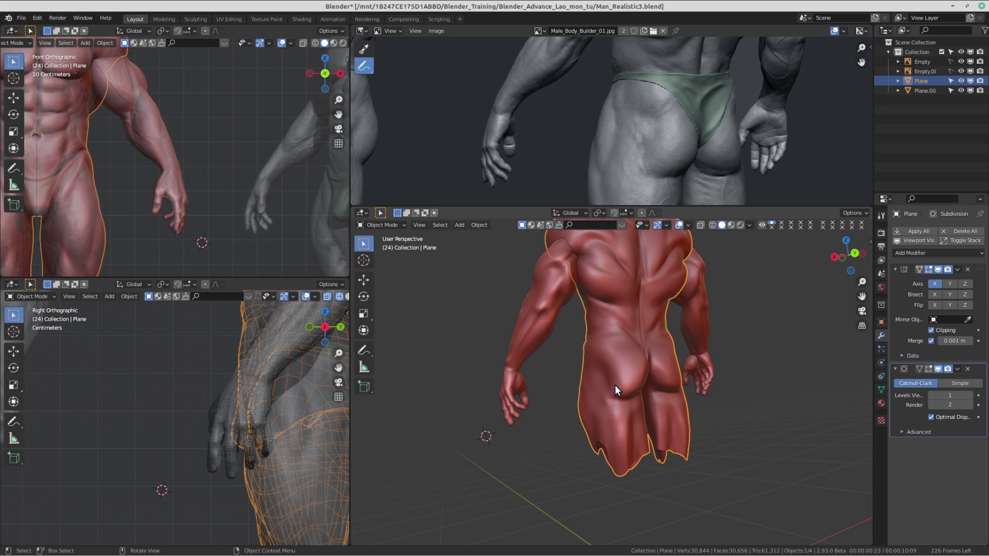
Step: Inspect the back, buttocks and open lower ends of the thighs from several angles against the full-body reference
middle_drag(685, 327, 561, 400)
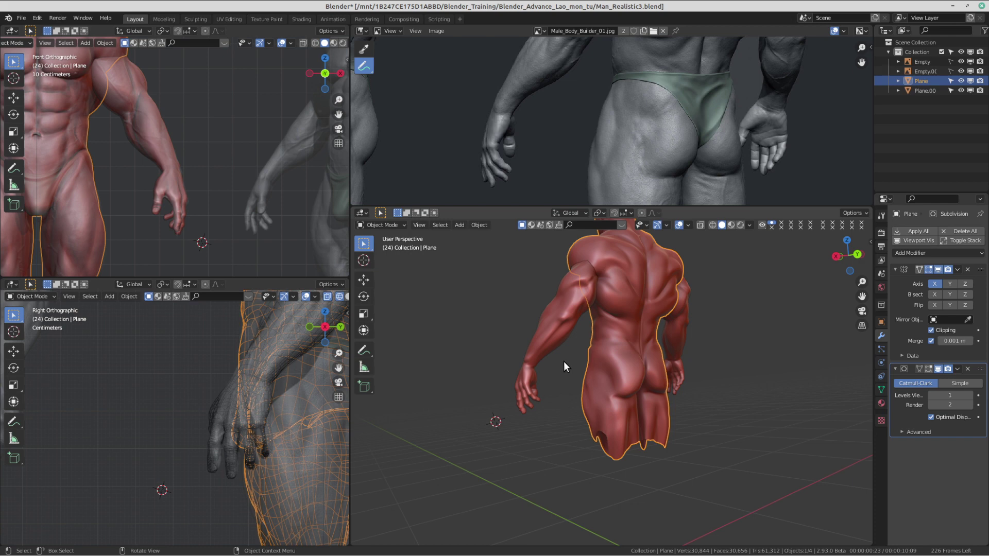
mouse_move(563, 360)
middle_down()
mouse_move(646, 366)
mouse_move(626, 429)
mouse_move(631, 409)
middle_up()
scroll(666, 121, down, 6)
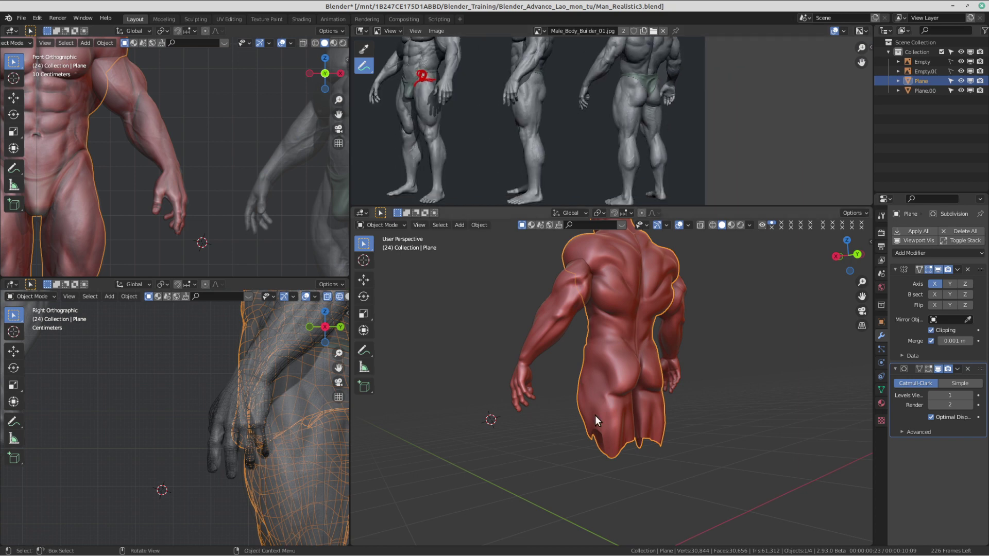
middle_drag(595, 416, 723, 347)
middle_drag(639, 304, 627, 361)
middle_drag(651, 351, 601, 288)
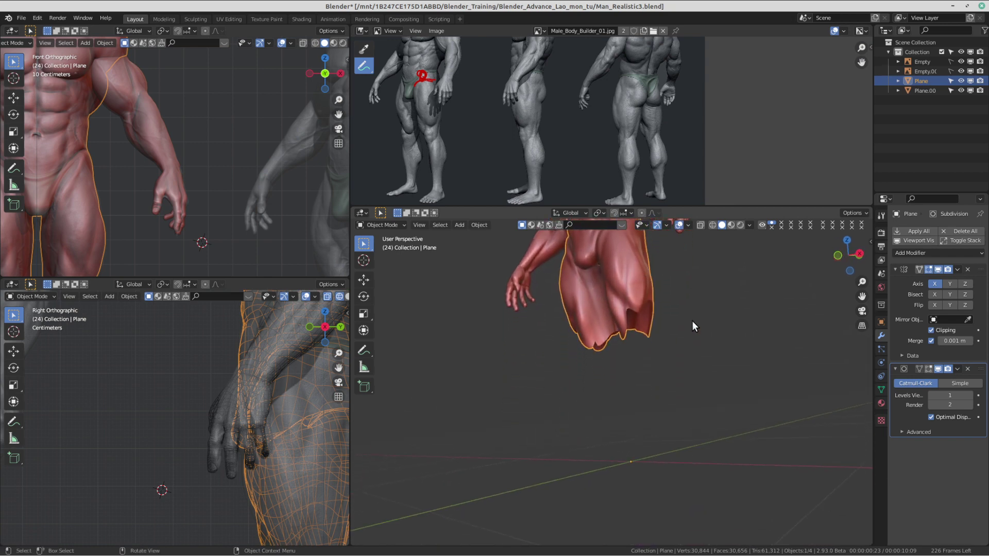
middle_drag(685, 388, 561, 412)
scroll(559, 407, up, 3)
shift+middle_drag(558, 376, 601, 391)
scroll(575, 431, up, 3)
shift+middle_drag(590, 443, 610, 391)
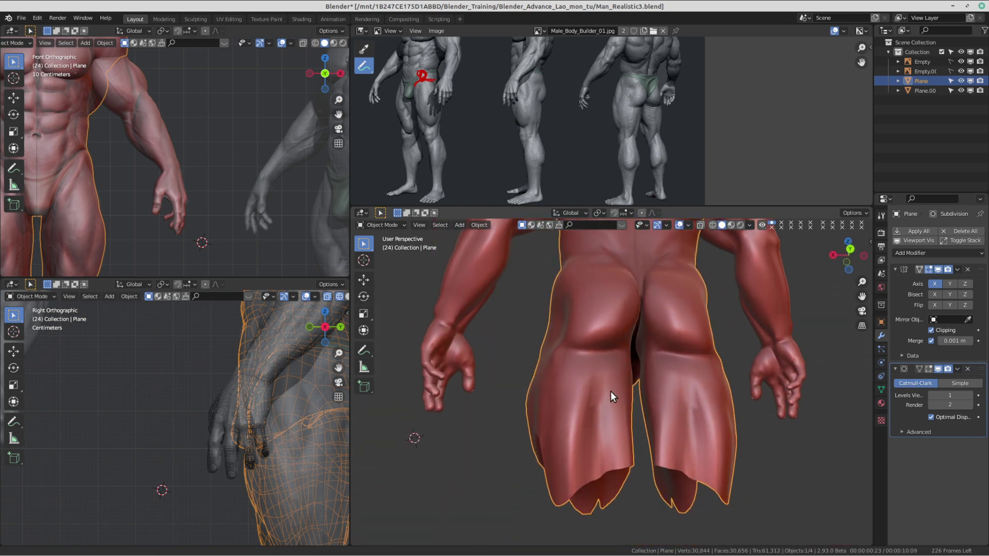
Step: Save the file Man_Realistic3.blend
scroll(610, 397, down, 2)
key(ctrl+s)
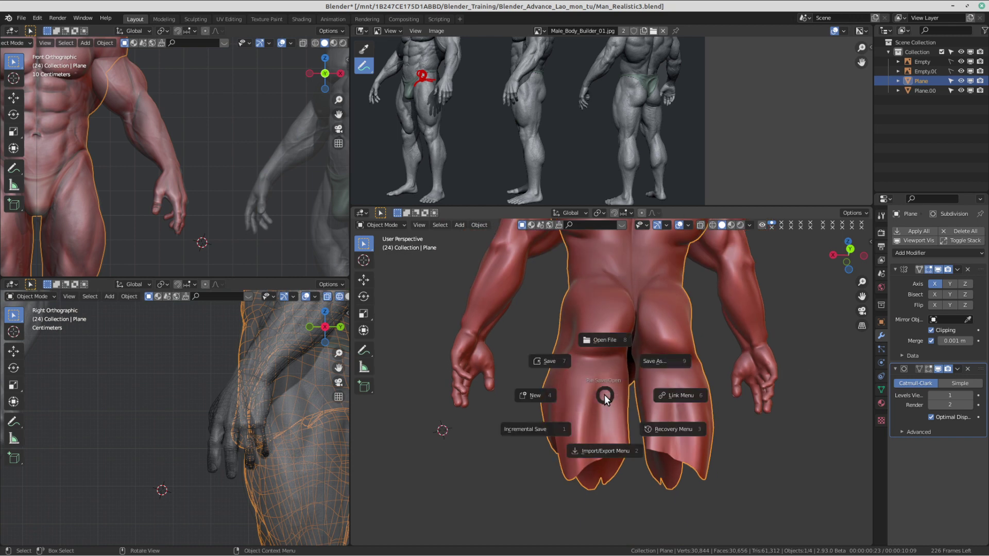
click(562, 360)
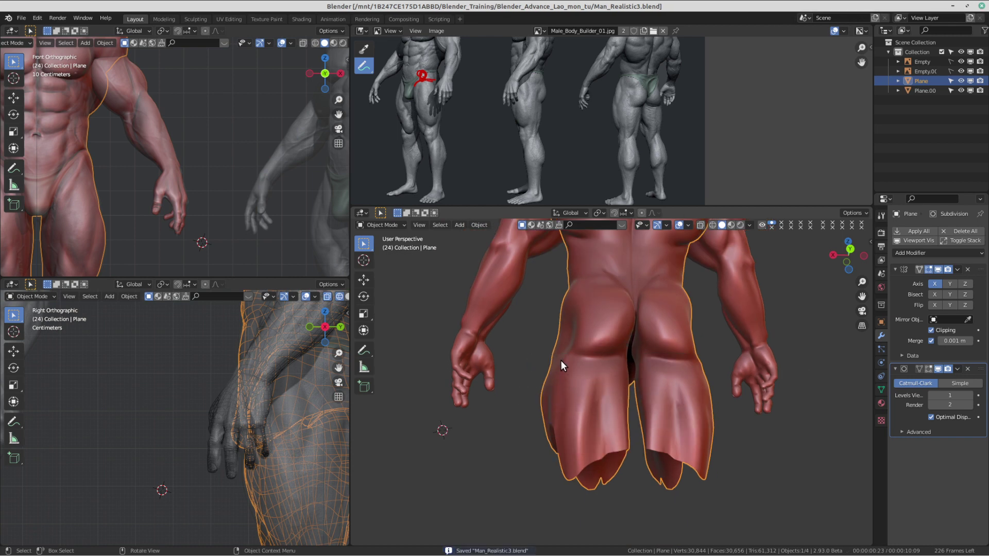
Step: In Edit Mode, move vertices along the outer edge of the side back muscle beneath the arm, starting with a proportional size of 0.02
scroll(565, 376, down, 2)
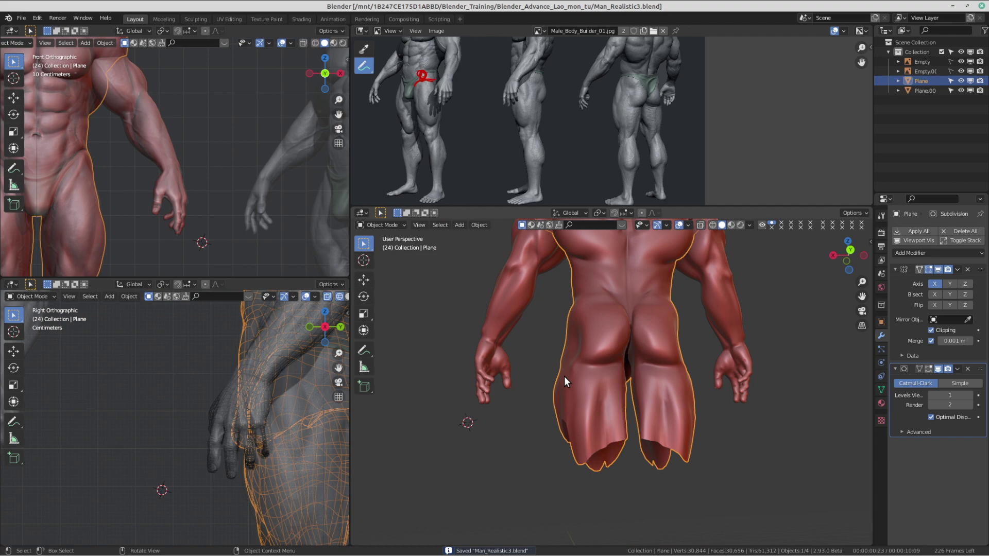
middle_drag(564, 376, 638, 370)
middle_drag(648, 290, 656, 414)
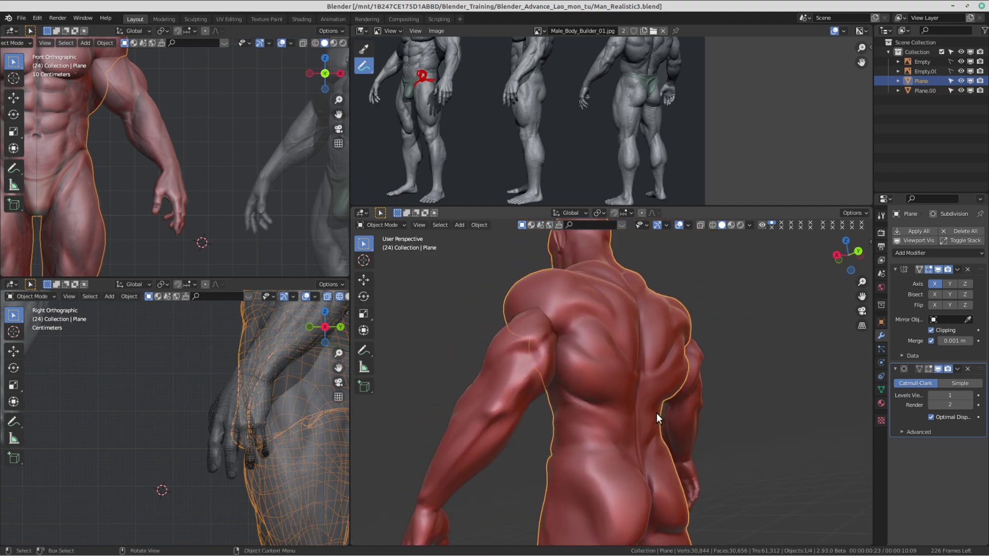
key(Tab)
scroll(538, 403, up, 3)
middle_drag(539, 402, 567, 401)
key(g)
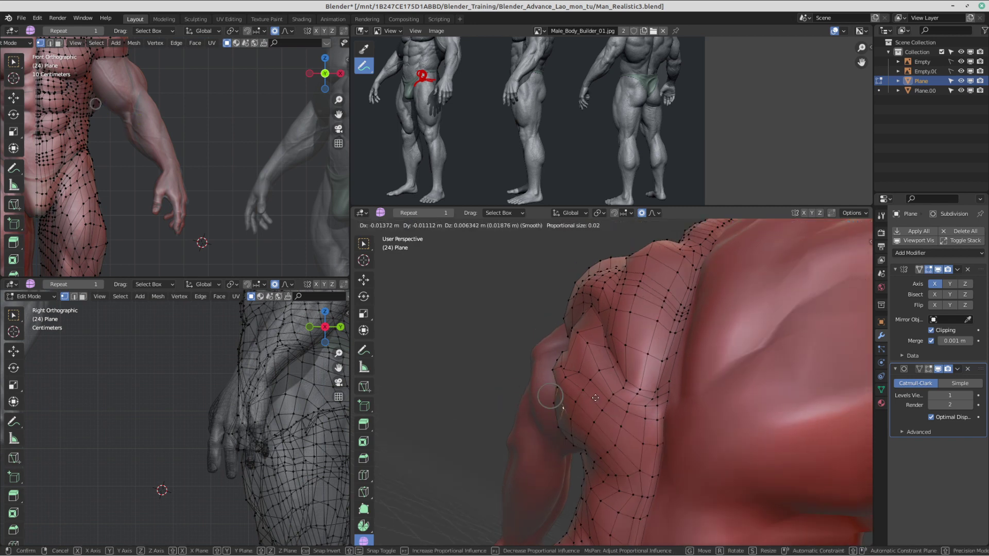
click(564, 410)
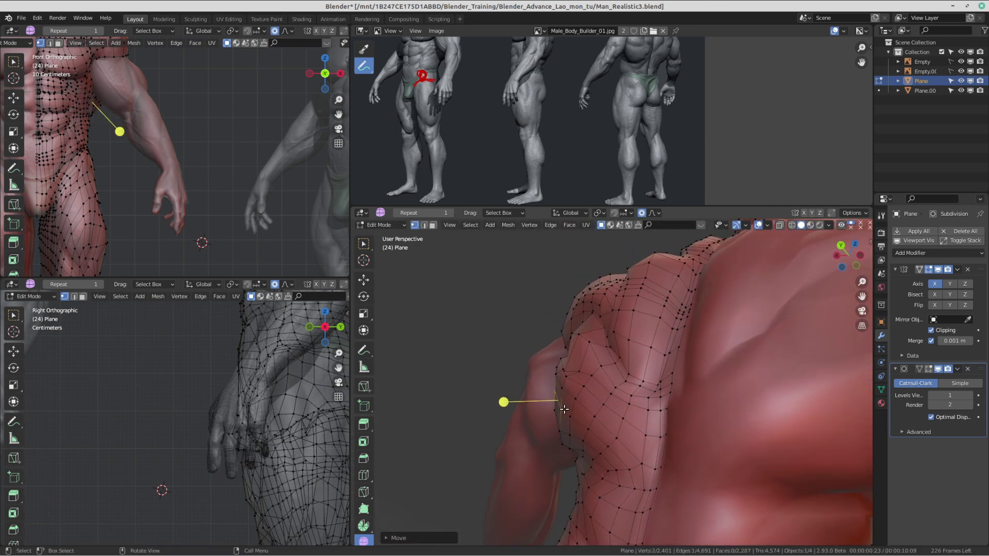
key(g)
click(564, 434)
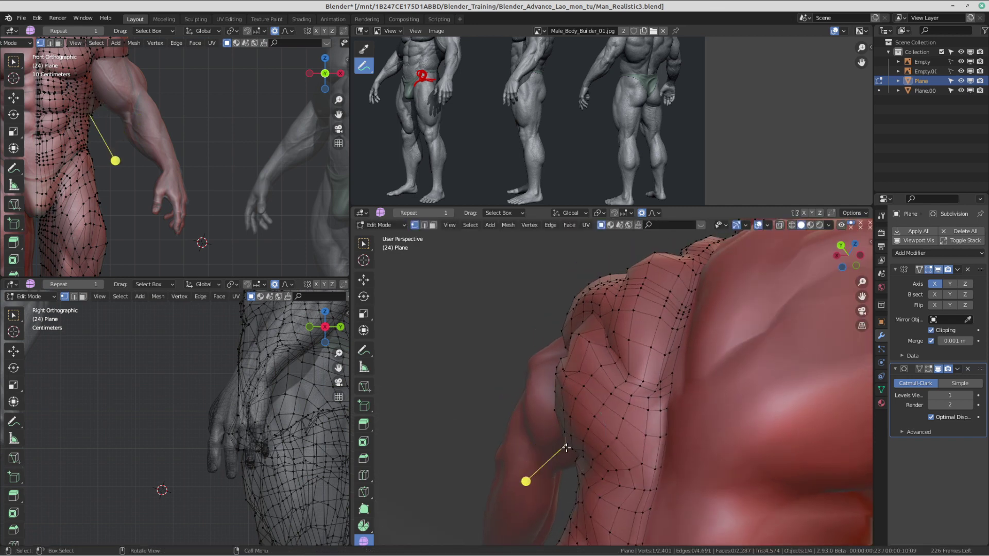
key(g)
click(565, 439)
Step: Reshape the side back muscle's outline below the armpit by moving its vertices with a proportional size of 0.08
key(g)
click(566, 391)
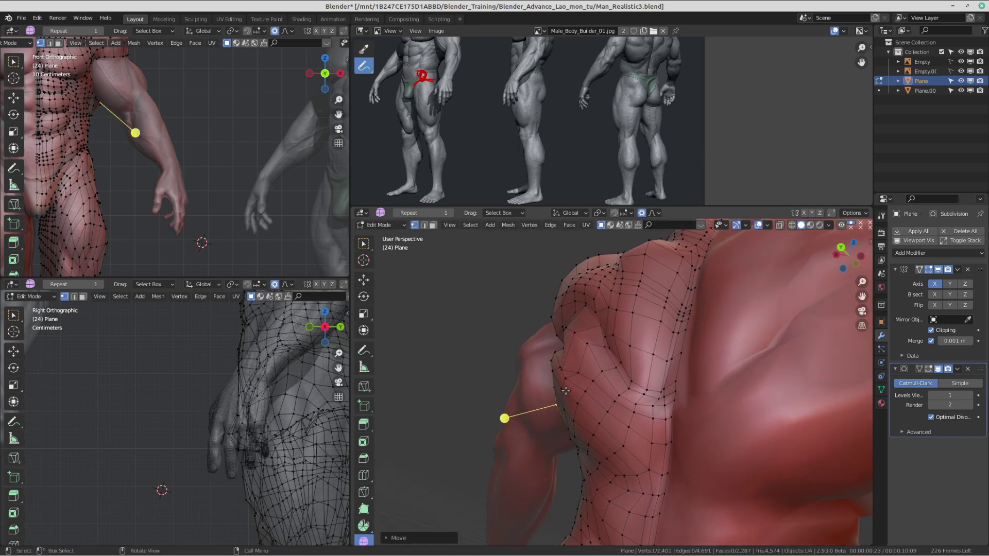
key(g)
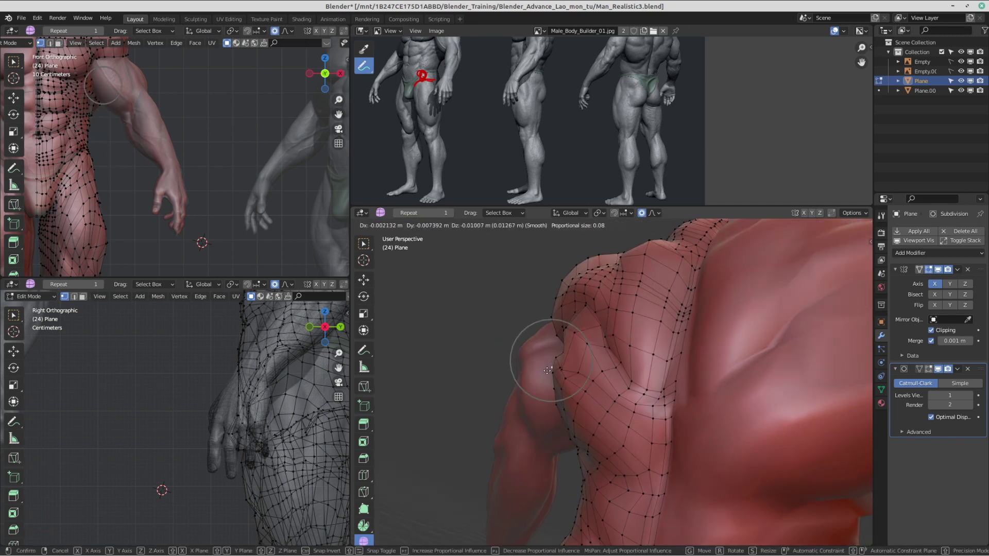
click(547, 370)
key(g)
click(564, 391)
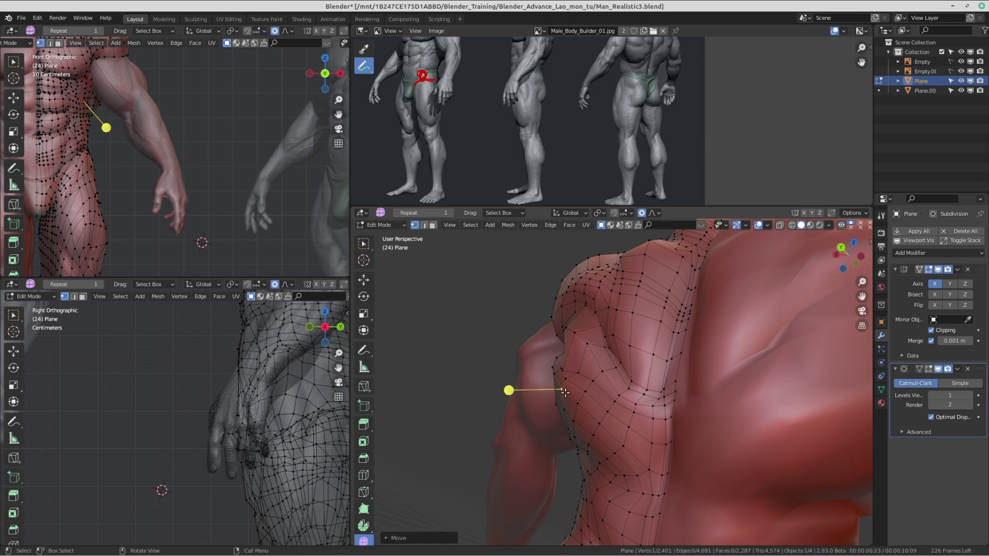
click(582, 406)
key(g)
click(585, 402)
Step: Return to Object Mode, check the whole figure from the front, and save the file
scroll(585, 402, down, 4)
middle_drag(585, 402, 693, 456)
key(ctrl+Tab)
scroll(464, 461, down, 4)
middle_drag(464, 461, 797, 353)
scroll(563, 113, down, 1)
middle_drag(562, 113, 565, 96)
middle_drag(612, 393, 554, 342)
key(ctrl+s)
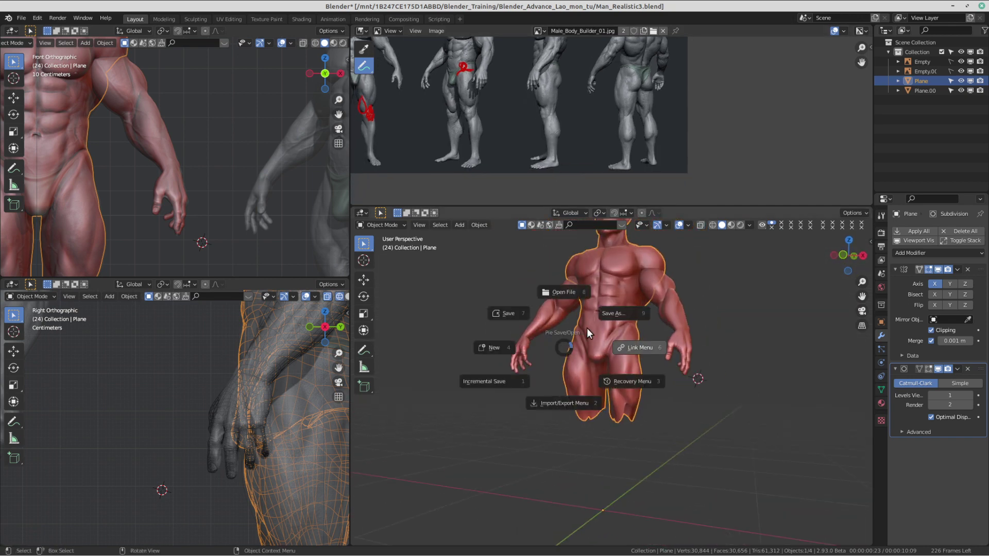
click(530, 317)
Step: Examine the knees and the red topology sketch in the reference image
middle_drag(498, 61, 757, 65)
scroll(650, 120, up, 9)
middle_drag(685, 135, 644, 141)
scroll(648, 103, down, 1)
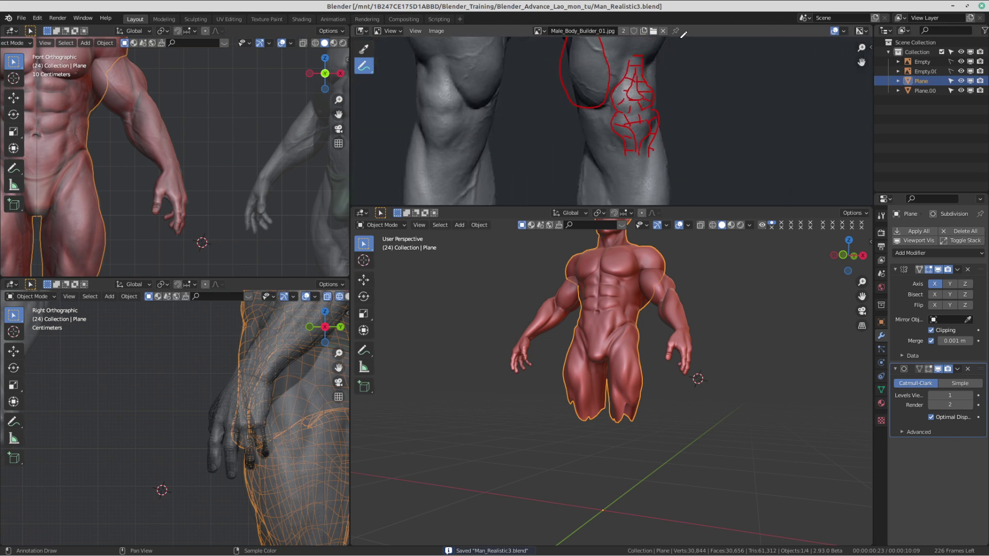
middle_drag(683, 34, 649, 59)
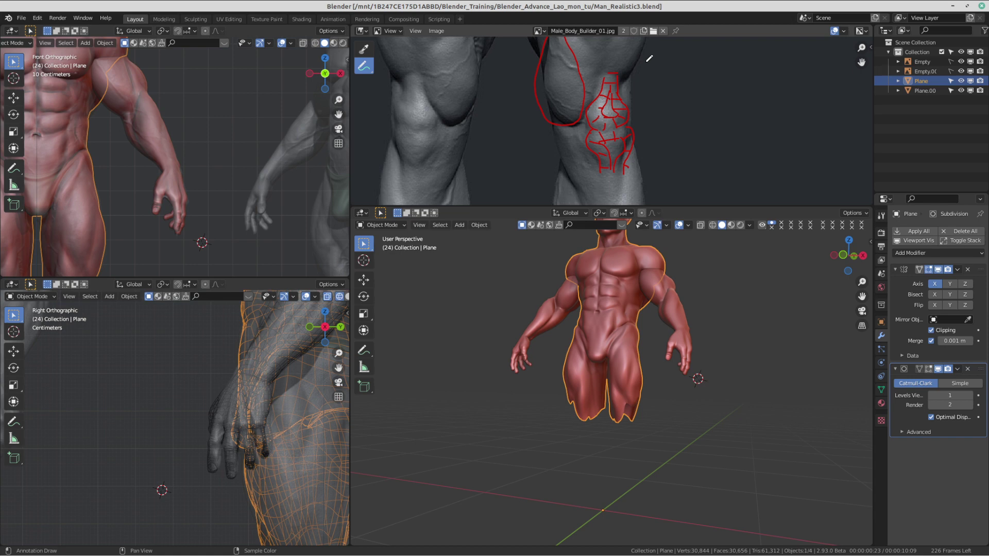
scroll(673, 145, down, 1)
scroll(665, 381, down, 1)
Step: In Edit Mode, move vertices in the middle of the back of the thigh, starting with a proportional size of 0.08
middle_drag(662, 407, 562, 410)
scroll(639, 392, up, 2)
middle_drag(657, 388, 587, 376)
scroll(588, 376, down, 2)
scroll(618, 392, down, 1)
middle_drag(678, 414, 654, 399)
scroll(606, 388, up, 4)
scroll(606, 388, up, 3)
scroll(629, 384, up, 1)
key(Tab)
scroll(654, 400, up, 3)
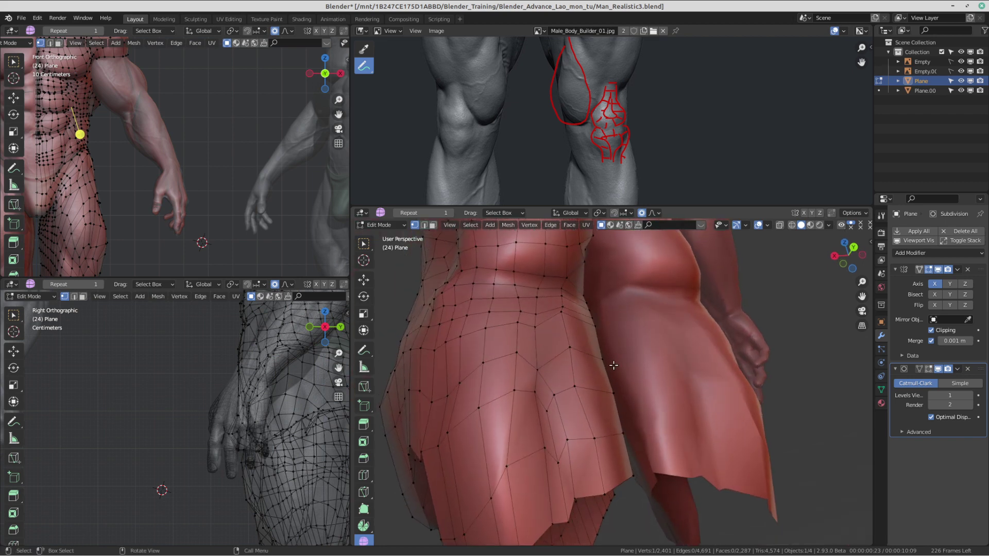
key(g)
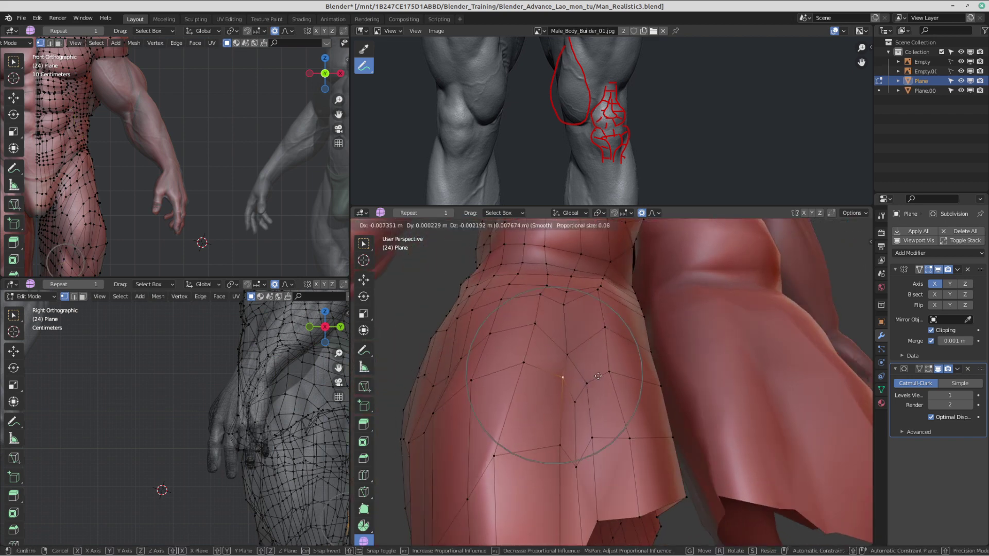
click(599, 377)
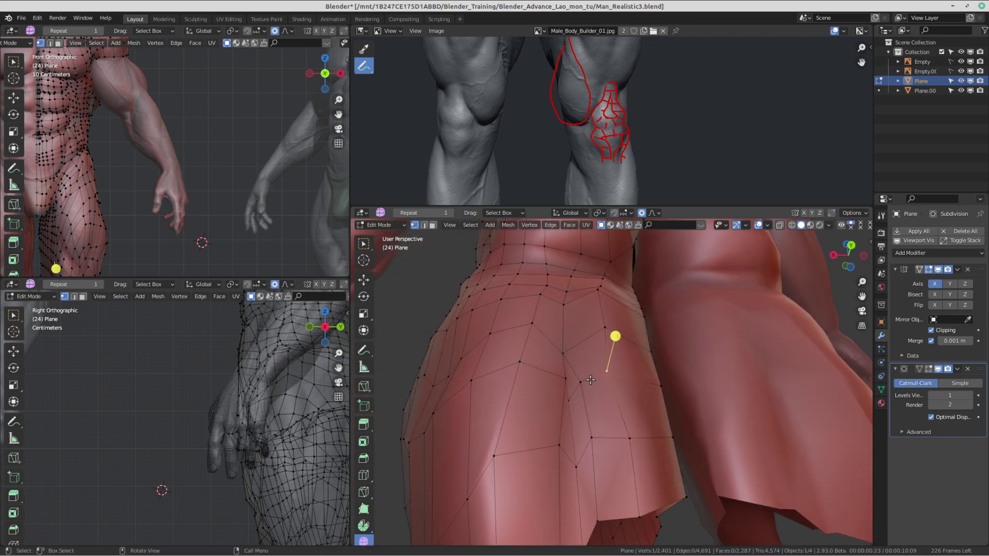
click(583, 382)
key(g)
click(576, 387)
Step: Scale down the short edges in the groove down the back of the thigh with a proportional size of 0.03, undoing one change between
middle_drag(585, 391, 588, 380)
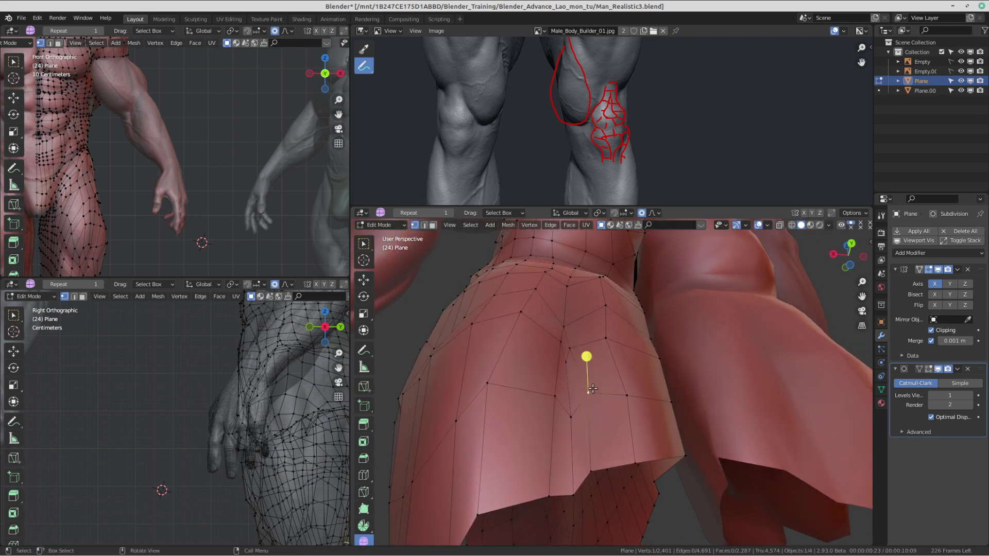
key(s)
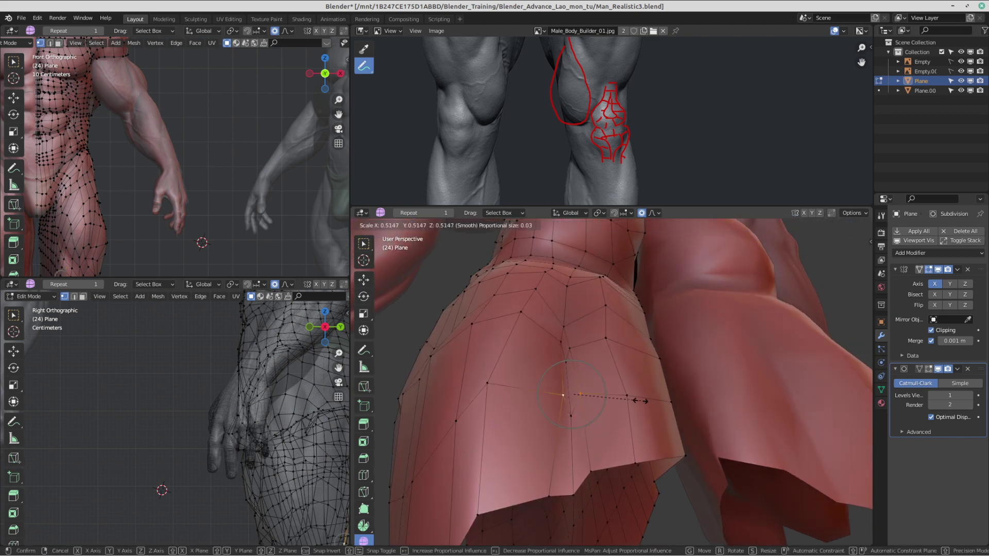
click(607, 397)
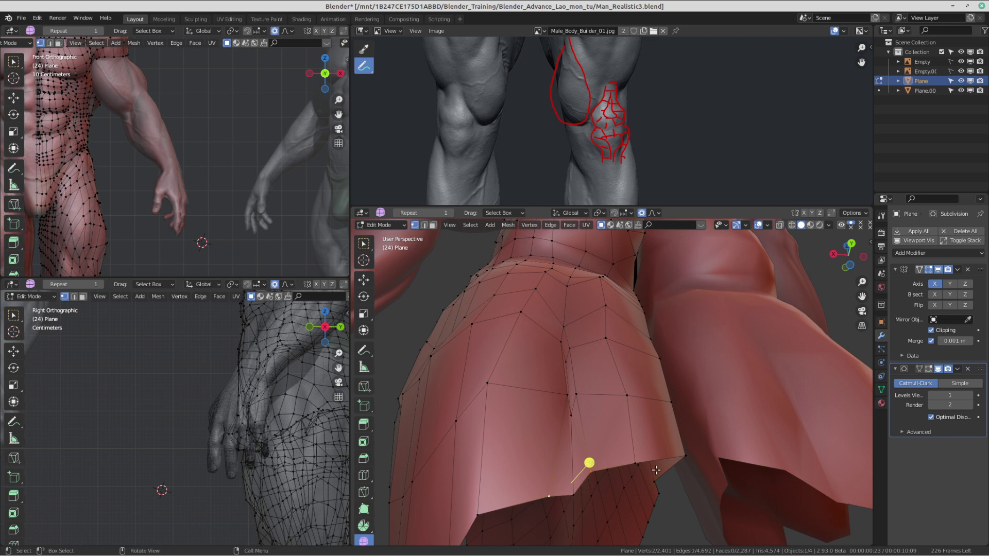
key(ctrl+z)
middle_drag(738, 449, 747, 419)
key(s)
click(699, 422)
Step: Check the smoothed back thigh in Object Mode, and move the vertex at the inner end of the buttock fold down toward the thigh
mouse_move(619, 372)
middle_down()
mouse_move(549, 413)
mouse_move(592, 345)
mouse_move(569, 401)
mouse_move(619, 398)
mouse_move(633, 368)
middle_up()
key(Tab)
scroll(549, 413, down, 4)
scroll(569, 401, up, 3)
key(Tab)
scroll(621, 397, up, 2)
middle_drag(644, 417, 626, 367)
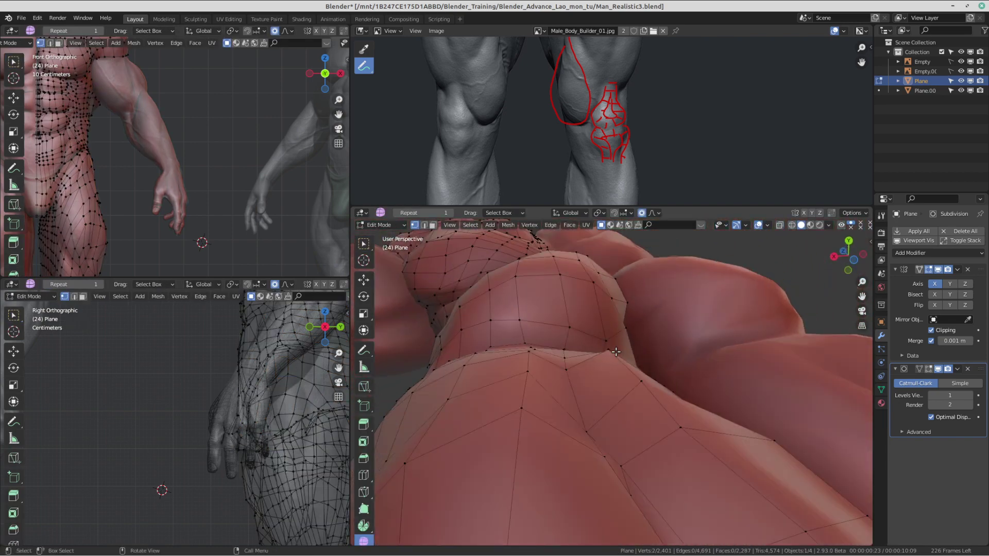
click(613, 353)
key(g)
click(616, 371)
Step: Move vertices just below the buttock fold on the upper back thigh, using a proportional size of 0.03
click(526, 353)
key(g)
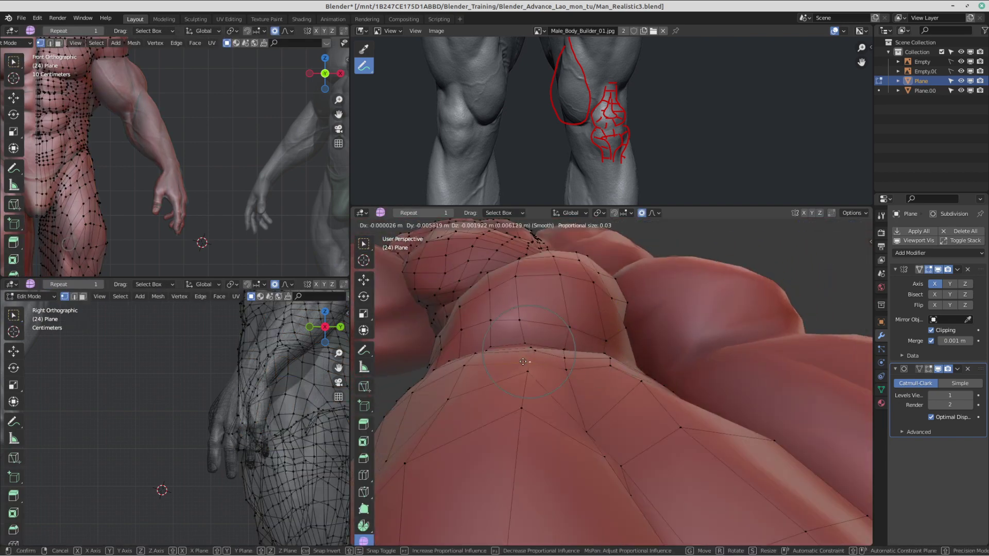
click(523, 367)
click(525, 380)
key(g)
click(525, 388)
click(584, 434)
key(g)
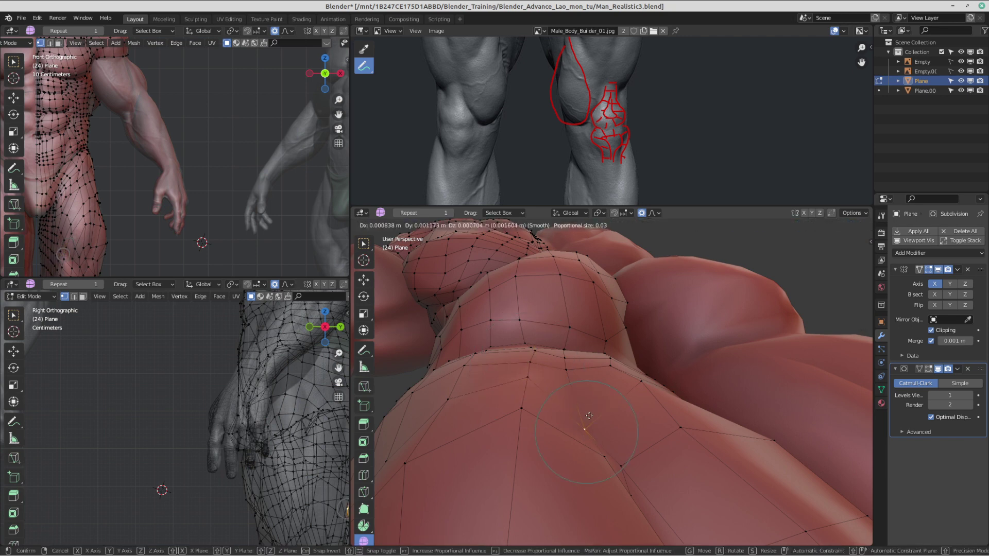
click(586, 415)
Step: Check the smoothed buttocks and back thighs in Object Mode and frame the thigh in the right side view
key(Tab)
scroll(591, 344, down, 4)
mouse_move(591, 344)
middle_down()
mouse_move(571, 398)
mouse_move(592, 412)
mouse_move(657, 384)
mouse_move(553, 395)
mouse_move(580, 341)
middle_up()
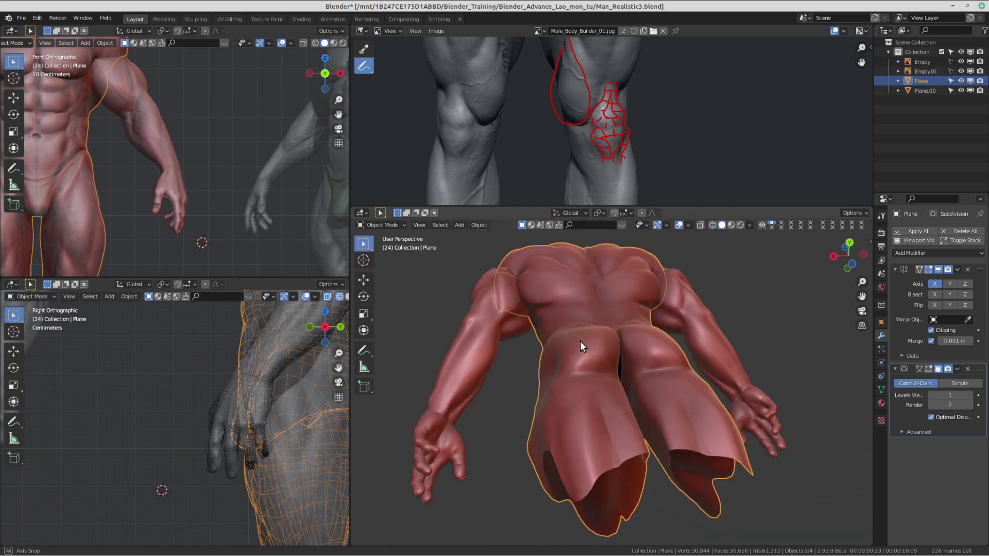
scroll(580, 341, up, 1)
shift+middle_drag(345, 399, 245, 385)
scroll(234, 456, up, 2)
shift+middle_drag(234, 456, 200, 313)
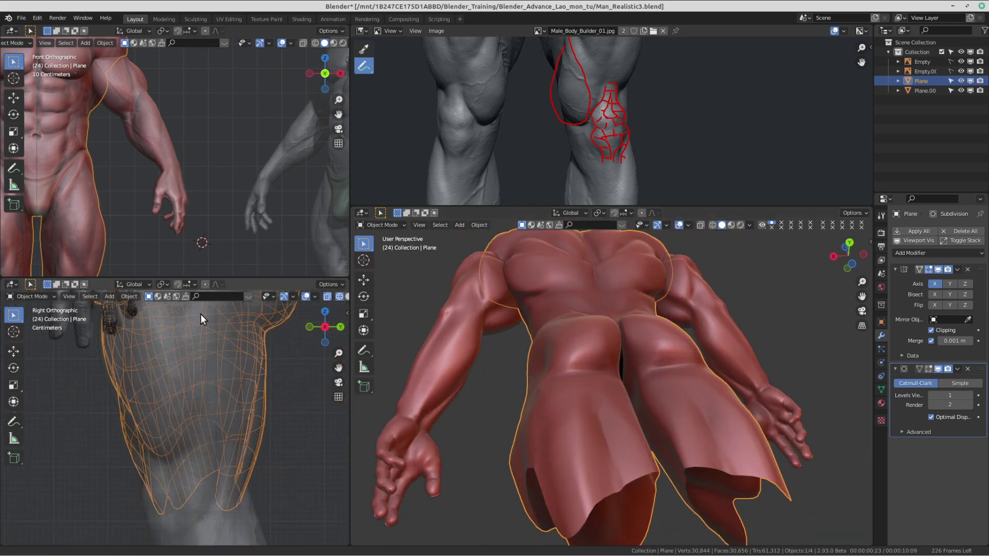
middle_drag(611, 467, 562, 368)
Step: In Edit Mode, reposition the groove vertices near the lower end of the back thigh with a proportional size of 0.02
key(Tab)
scroll(652, 399, up, 4)
scroll(653, 399, up, 2)
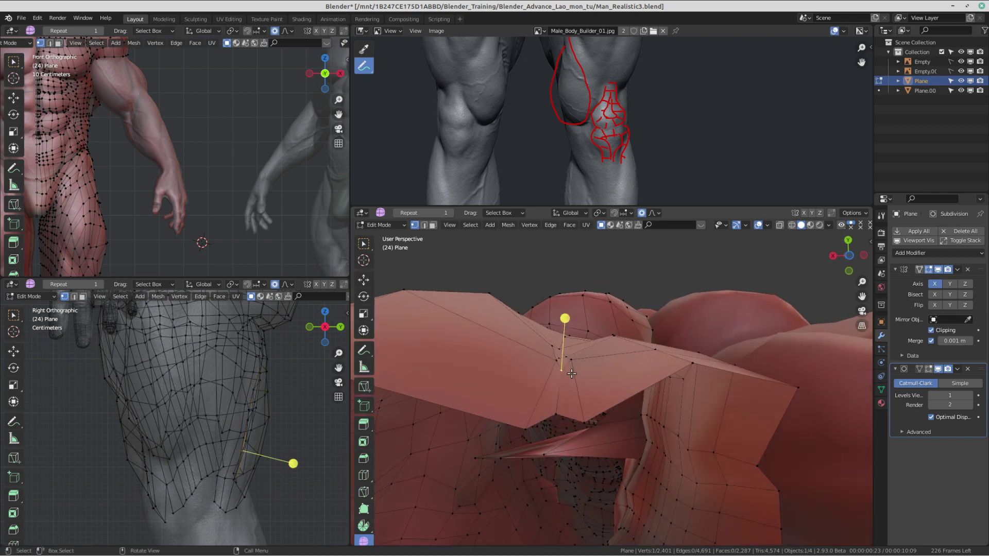
key(g)
click(570, 367)
click(552, 358)
key(g)
click(539, 348)
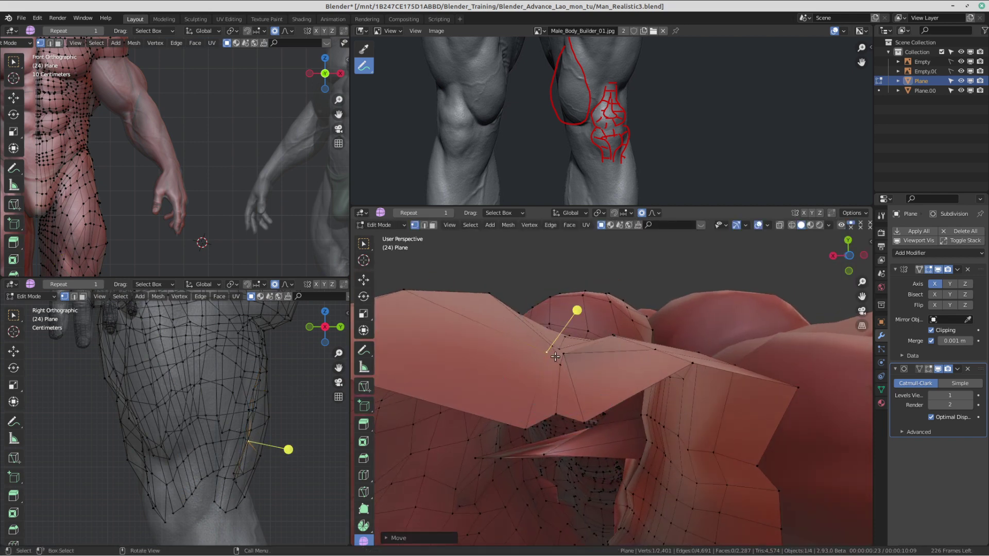
key(g)
click(574, 358)
key(g)
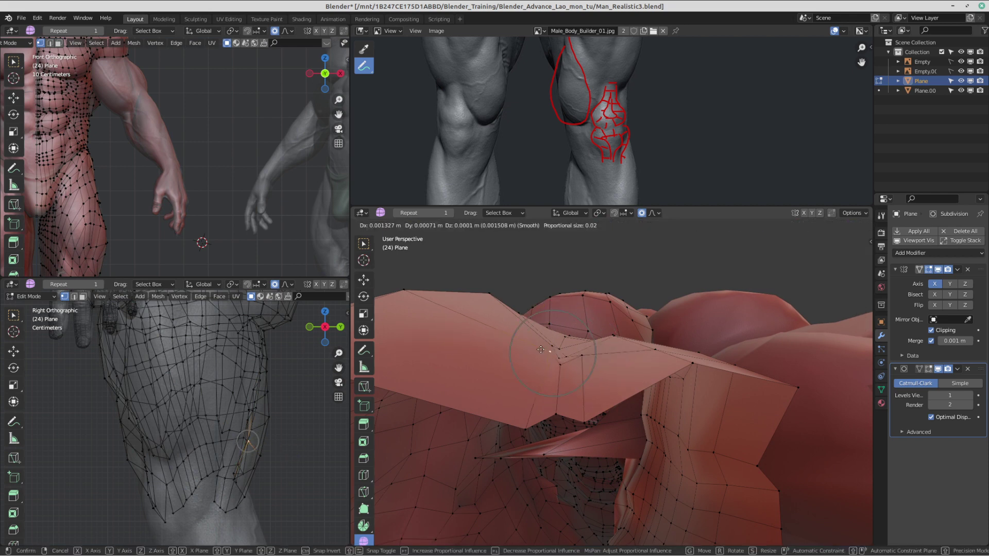
click(540, 352)
Step: Raise the vertices on the open lower edge of the back thigh to even out its outline
key(g)
click(565, 396)
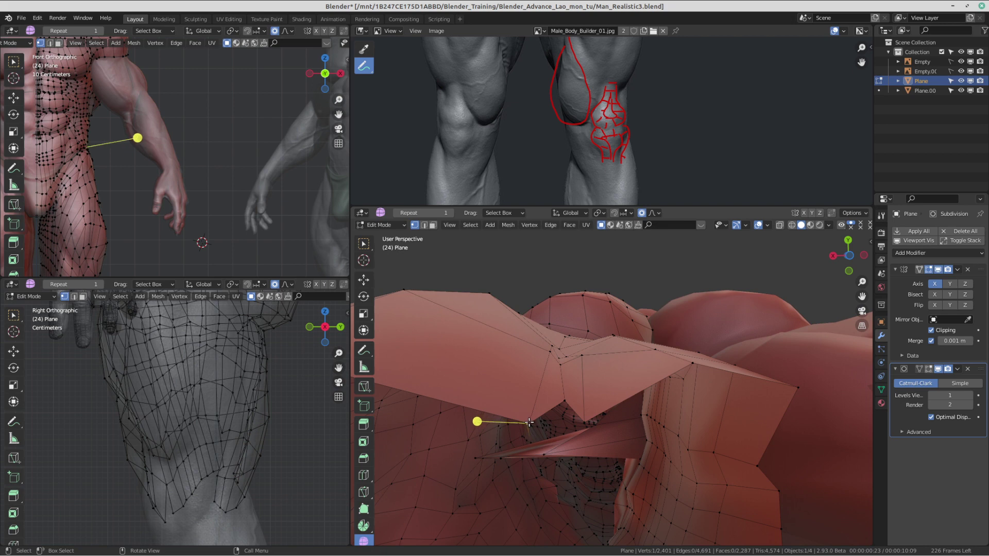
key(g)
click(582, 398)
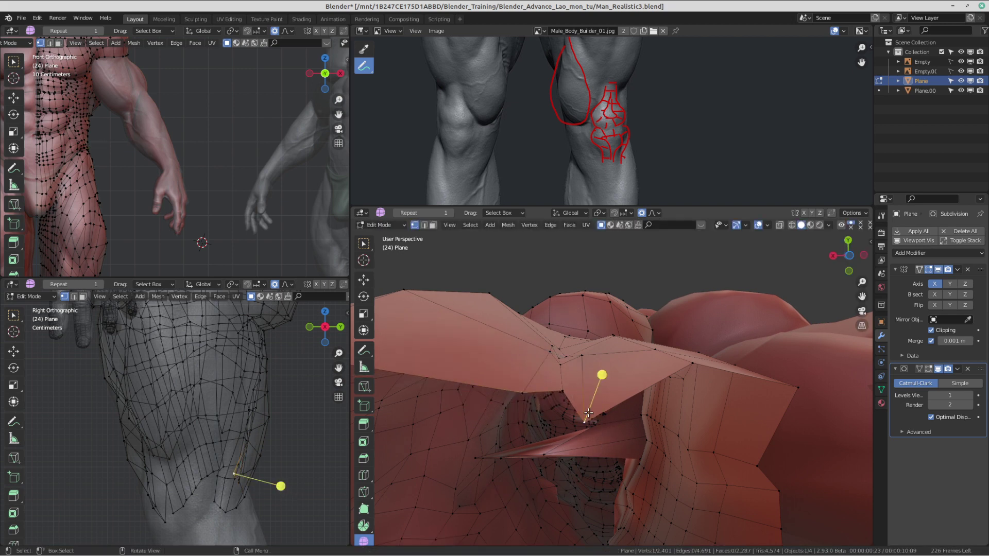
key(g)
click(591, 405)
Step: Examine the smoothed hip and thigh from the side in Object Mode and compare them with the side view reference
scroll(592, 381, down, 4)
key(ctrl+Tab)
middle_drag(593, 309, 718, 367)
click(520, 343)
scroll(556, 351, down, 4)
scroll(613, 121, down, 4)
middle_drag(615, 118, 380, 204)
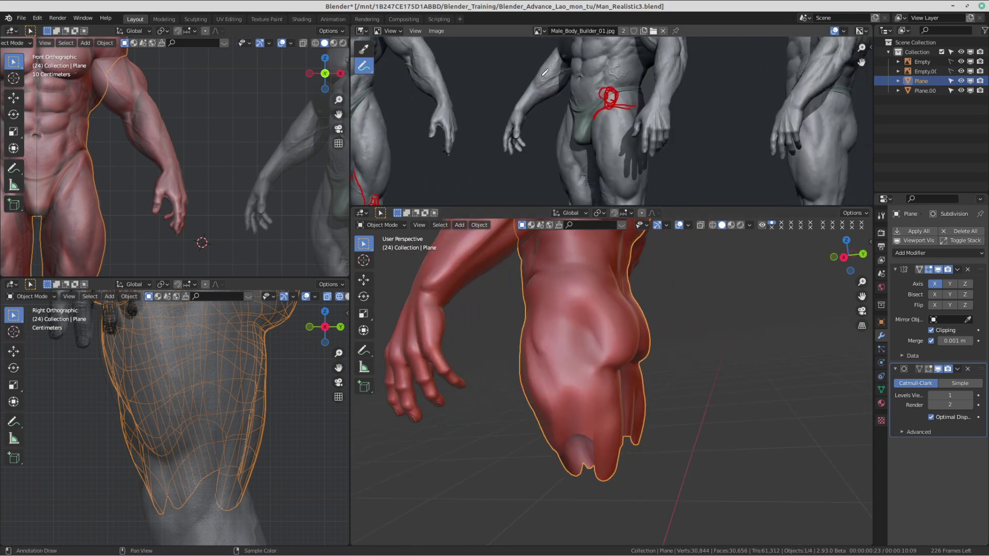
middle_drag(545, 72, 479, 57)
middle_drag(616, 332, 643, 341)
scroll(637, 366, up, 2)
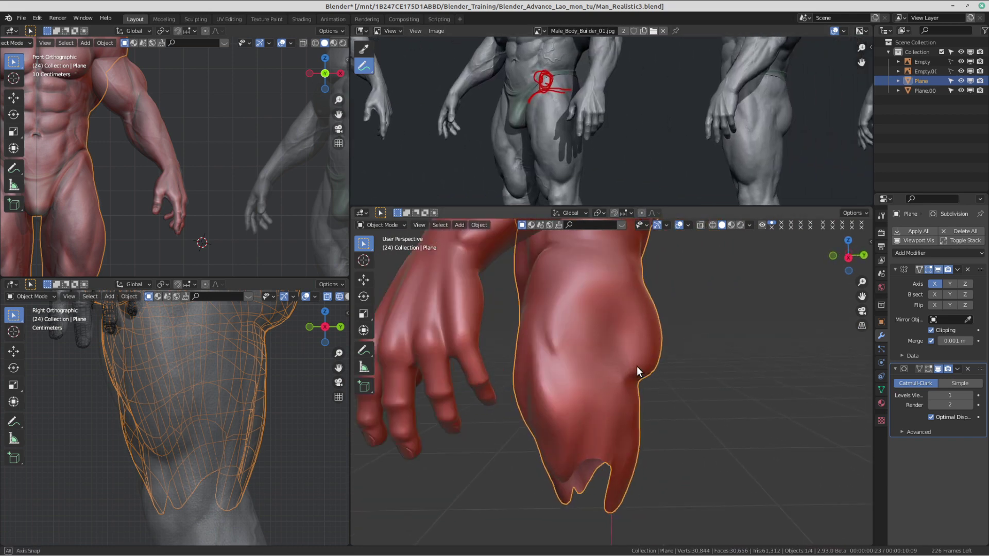
Step: In Edit Mode, move vertices on the upper outer hip toward the back with a proportional size of 0.02
key(Tab)
scroll(589, 348, up, 3)
middle_drag(573, 333, 571, 296)
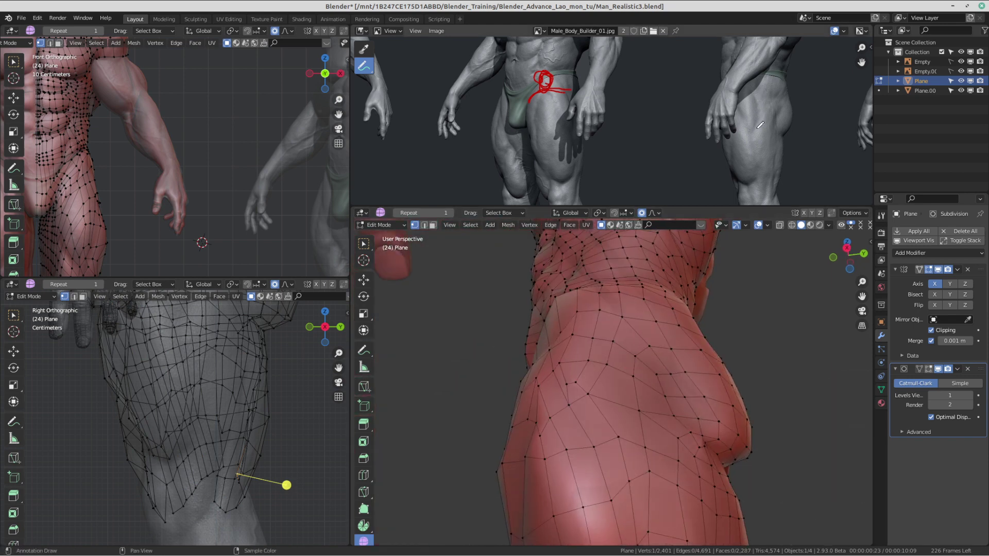
mouse_move(602, 319)
middle_down()
mouse_move(613, 310)
mouse_move(613, 325)
middle_up()
key(g)
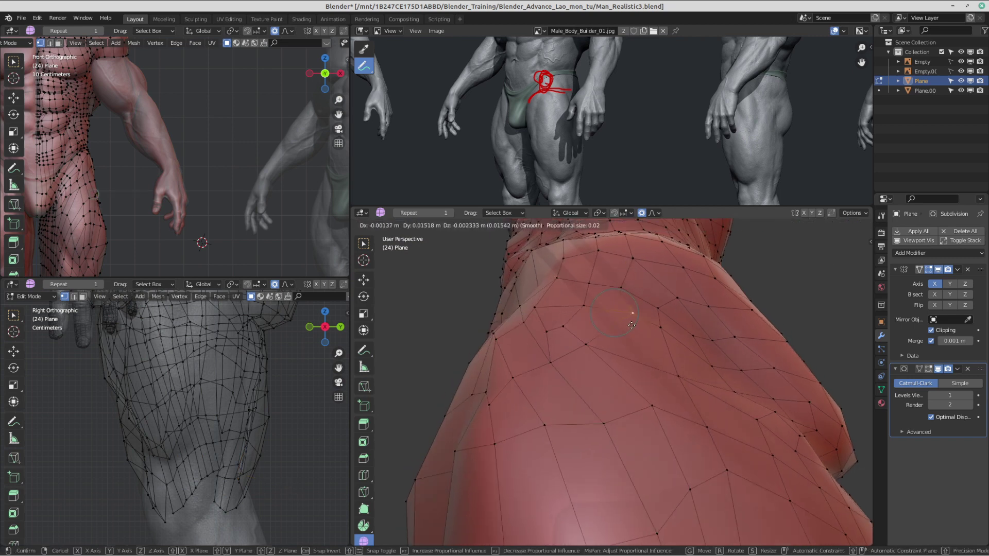
click(633, 330)
key(g)
click(575, 331)
click(573, 329)
key(g)
click(592, 332)
Step: Reshape the outer hip by moving its vertices with proportional sizes of 0.04 and 0.02
middle_drag(647, 330, 616, 301)
key(g)
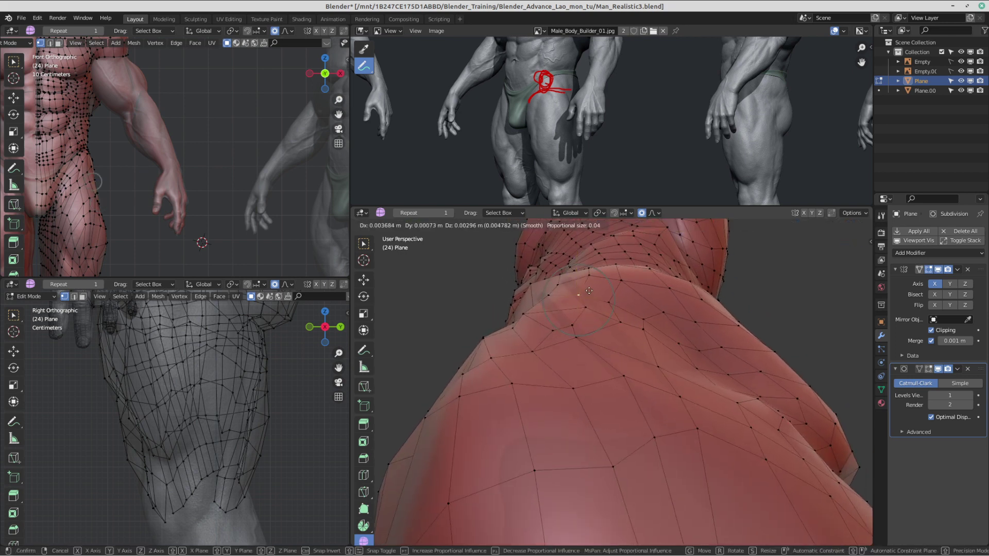
click(601, 298)
key(g)
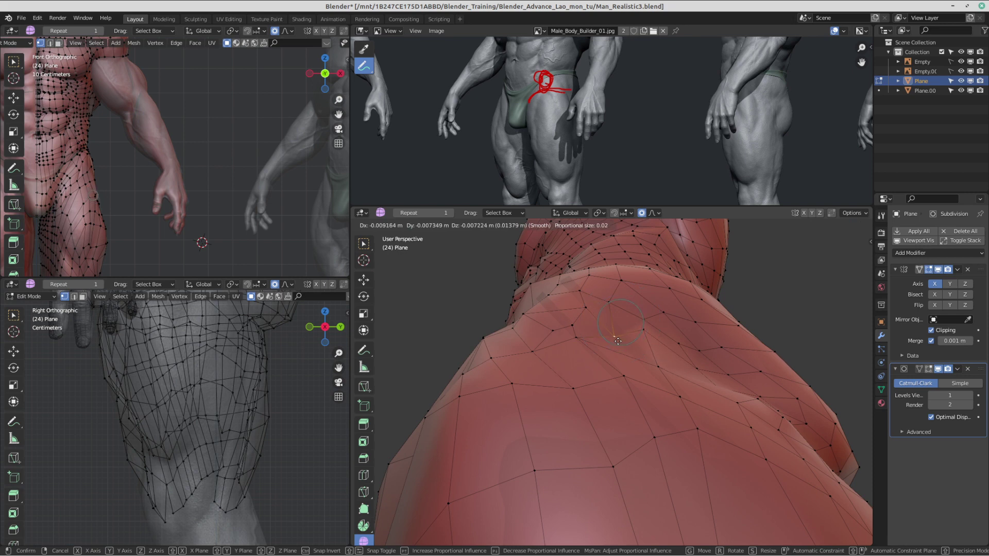
click(618, 342)
click(590, 342)
key(g)
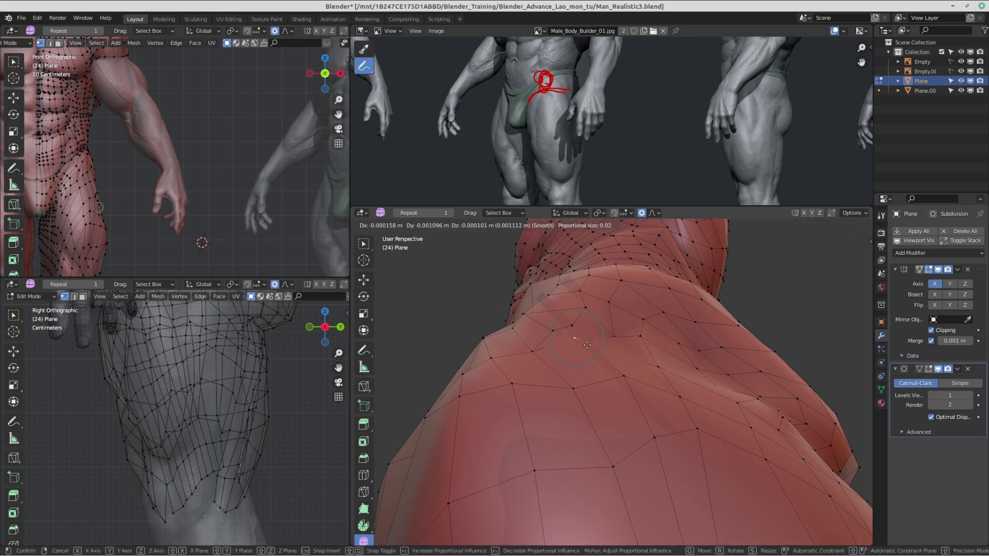
click(588, 347)
middle_drag(588, 347, 614, 321)
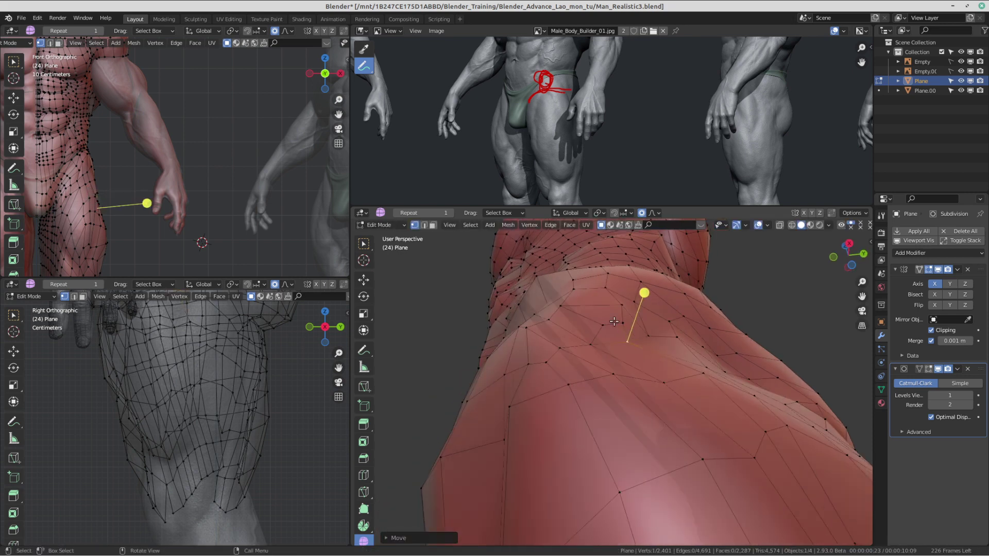
key(g)
click(639, 307)
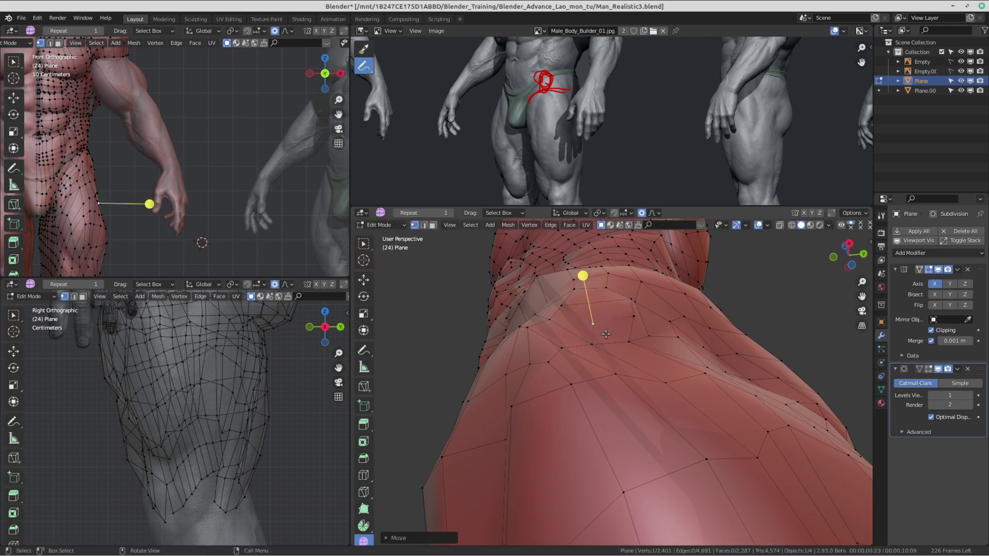
Step: Move a vertex at the lower outer hip down and the vertices in front of the buttock hollow backward, with proportional size 0.02
middle_drag(618, 337, 641, 382)
key(g)
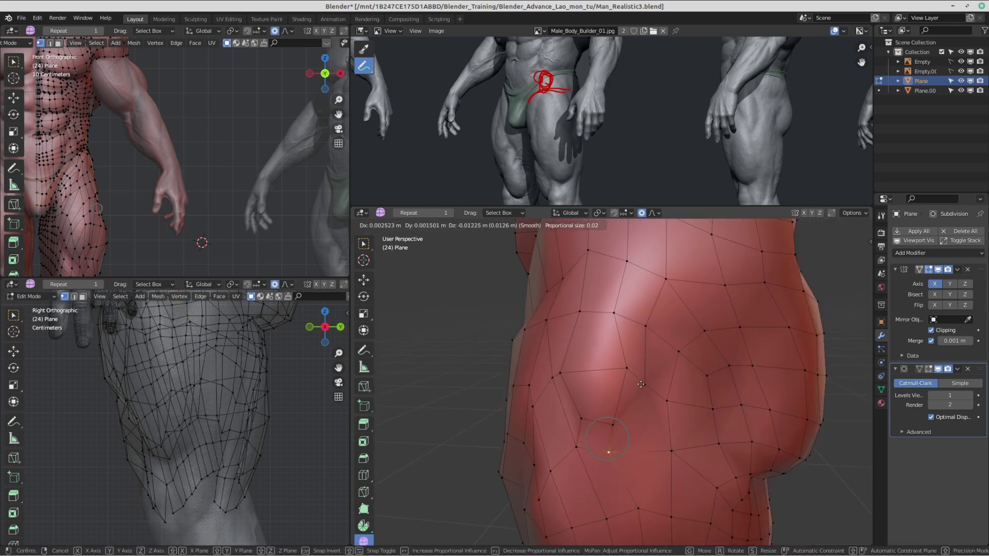
click(652, 365)
click(653, 320)
key(g)
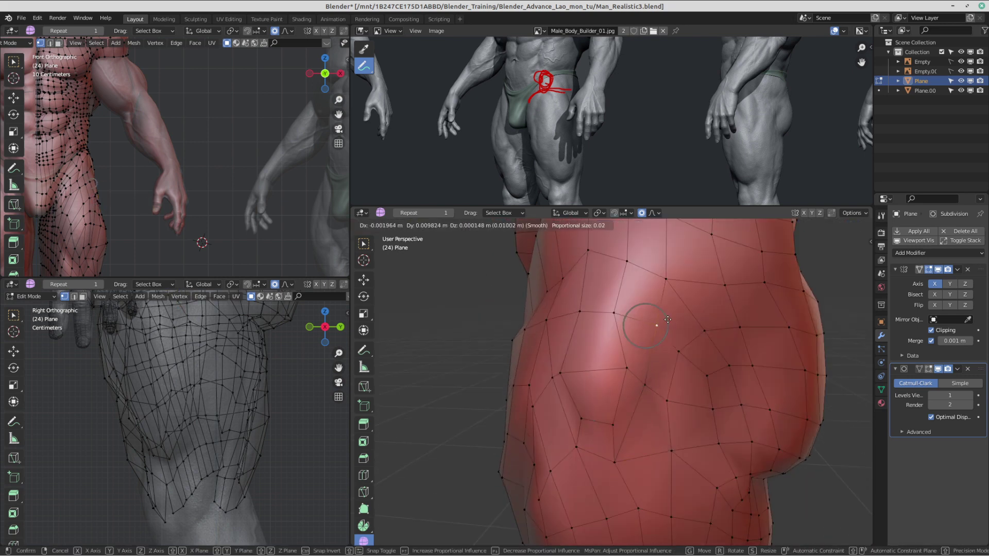
click(669, 319)
key(g)
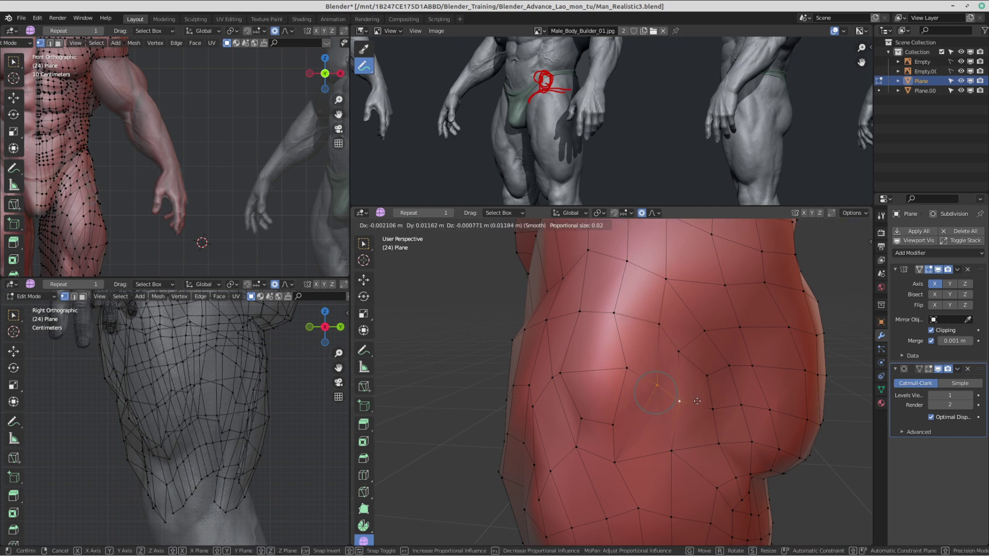
click(690, 400)
Step: Lower two vertices on the upper side of the hip with proportional size 0.02, and check the smoothed hip in Object Mode
middle_drag(691, 400, 698, 312)
click(642, 277)
key(g)
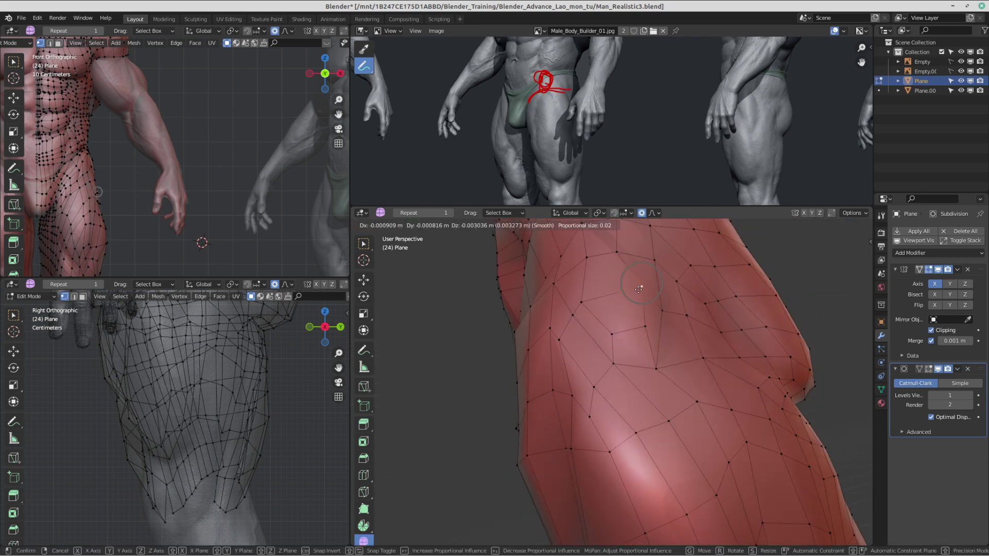
click(640, 289)
click(620, 258)
key(g)
click(621, 262)
key(Tab)
scroll(527, 280, down, 4)
mouse_move(639, 397)
middle_down()
mouse_move(676, 434)
mouse_move(708, 394)
mouse_move(636, 387)
middle_up()
scroll(685, 420, down, 3)
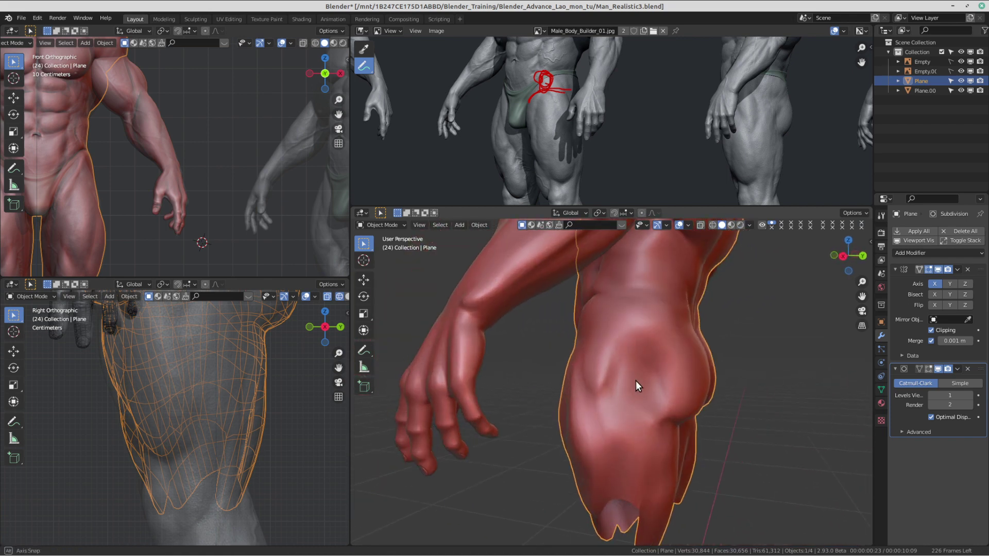
Step: In Edit Mode, move the vertex at the lower end of the outer hip bulge down with proportional size 0.02
key(Tab)
scroll(630, 365, up, 5)
middle_drag(622, 352, 625, 442)
key(g)
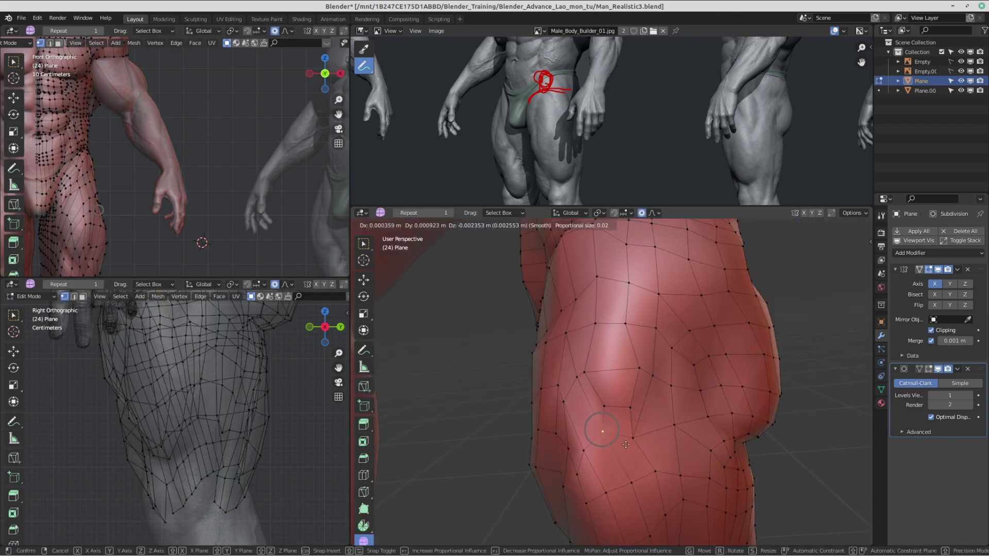
click(628, 461)
Step: Compare the front of the smoothed torso, hips and thighs with the front view reference in Object Mode
key(Tab)
scroll(676, 397, down, 4)
middle_drag(676, 397, 793, 374)
scroll(631, 123, down, 2)
middle_drag(541, 129, 685, 132)
scroll(602, 125, up, 3)
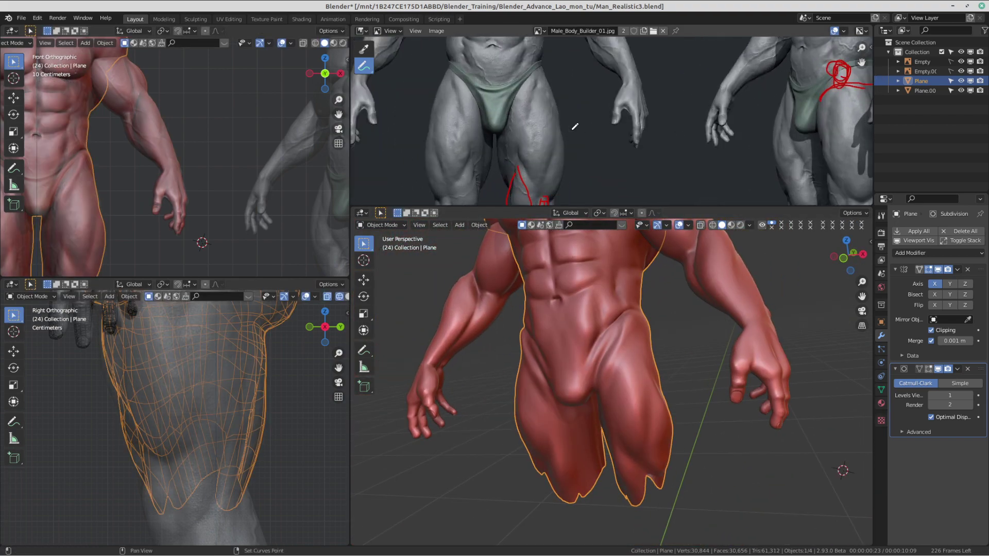
ctrl+scroll(576, 125, left, 3)
middle_drag(639, 278, 685, 430)
scroll(615, 130, down, 5)
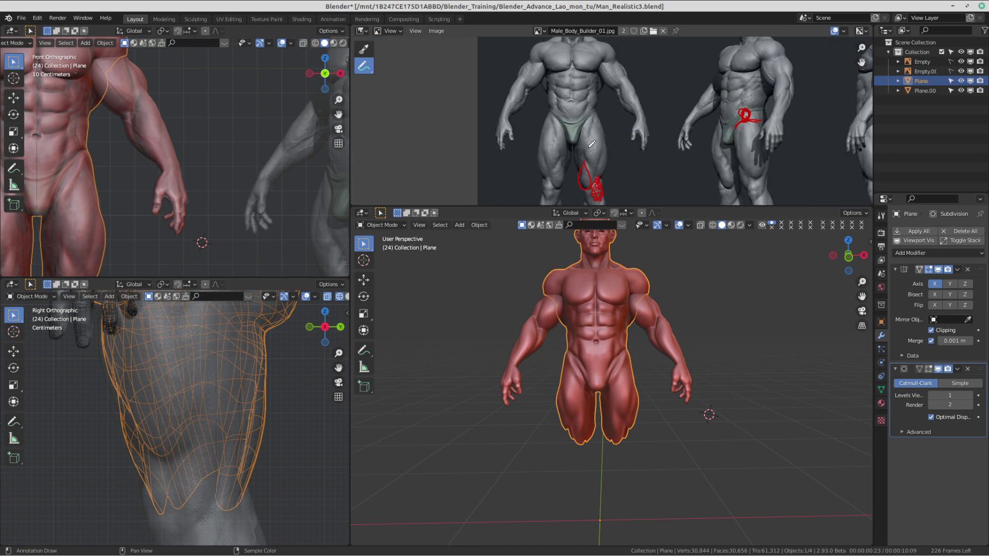
scroll(616, 130, up, 4)
scroll(685, 384, up, 3)
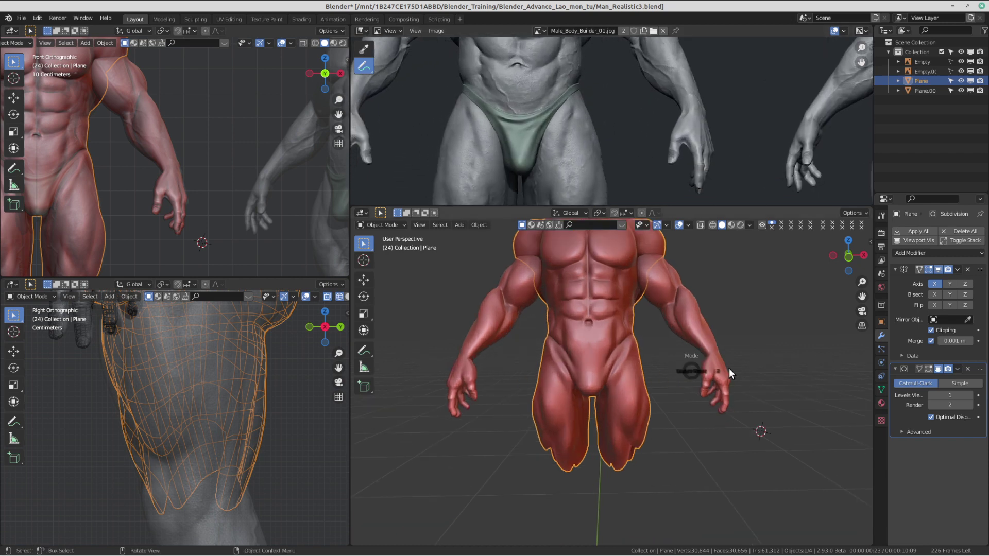
Step: In Edit Mode, move the outer hip vertices outward and up with a proportional size of 0.18
key(Tab)
scroll(681, 386, up, 2)
middle_drag(681, 385, 670, 369)
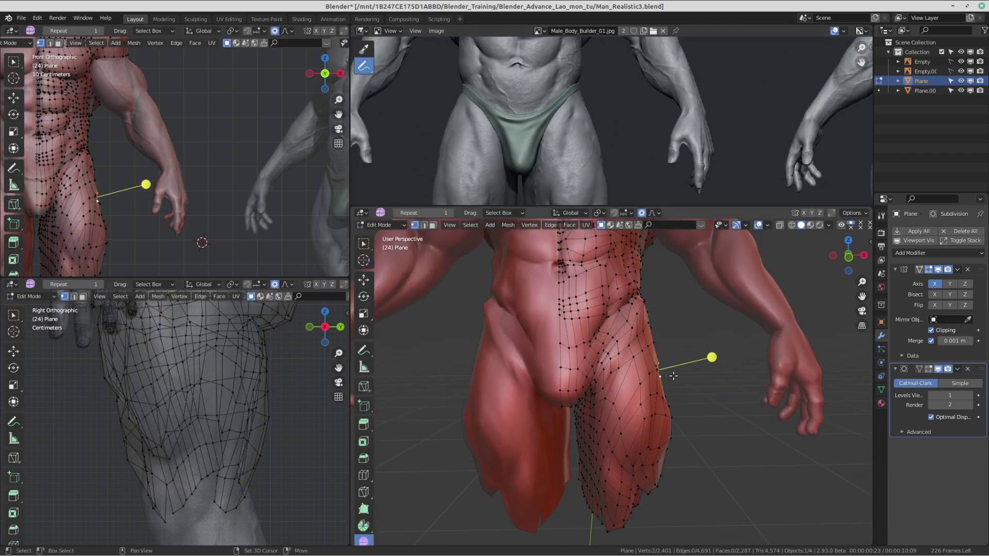
key(g)
scroll(697, 378, down, 9)
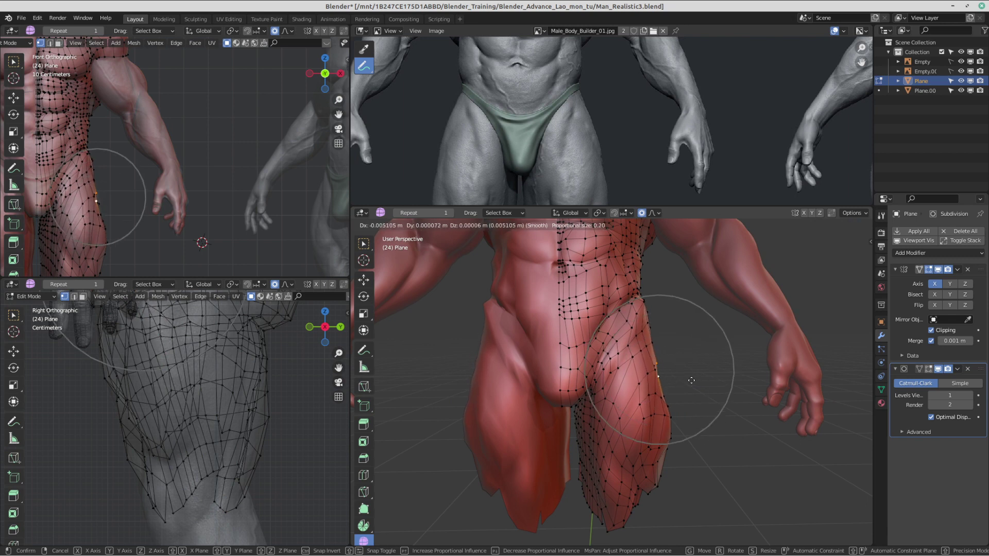
scroll(693, 378, up, 2)
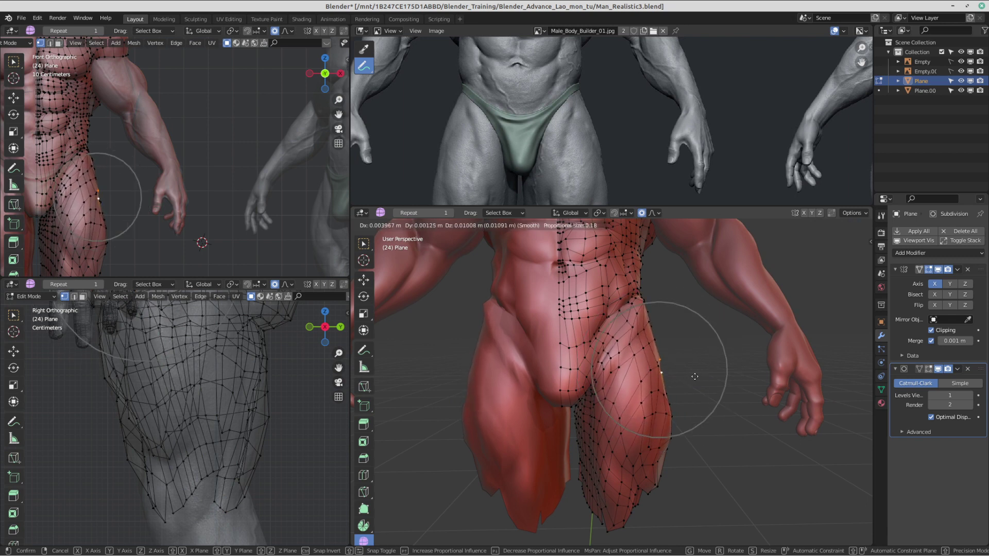
click(695, 377)
scroll(687, 368, up, 2)
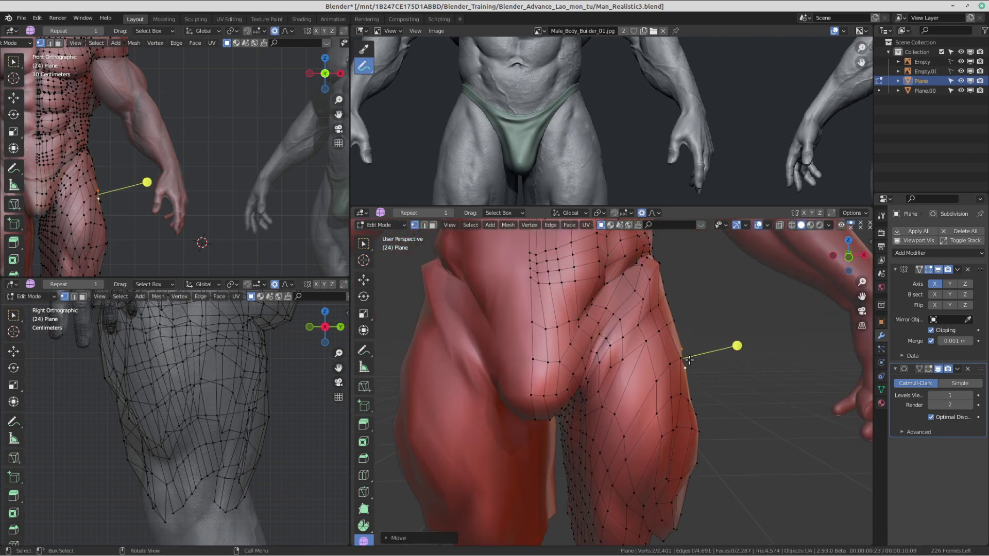
Step: Move vertices on the upper hip just below the waist with a proportional size of 0.11, and bring the reference's waist into view
scroll(685, 364, down, 4)
key(g)
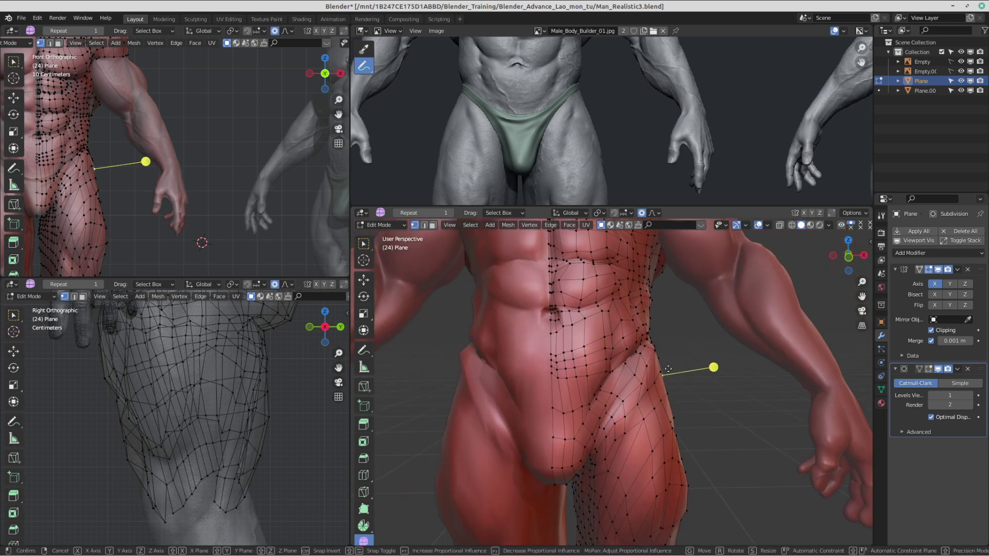
click(664, 369)
key(g)
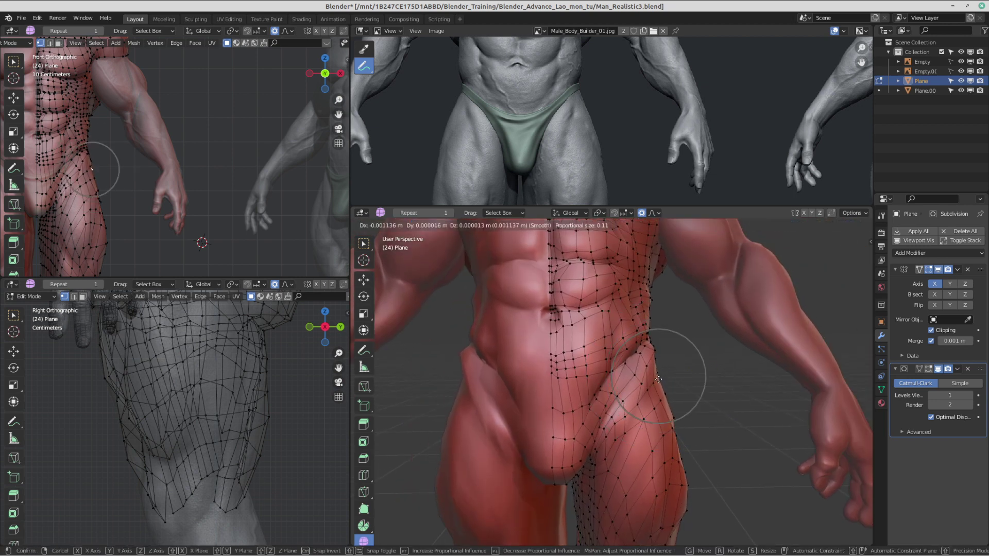
click(655, 383)
key(g)
click(649, 388)
key(g)
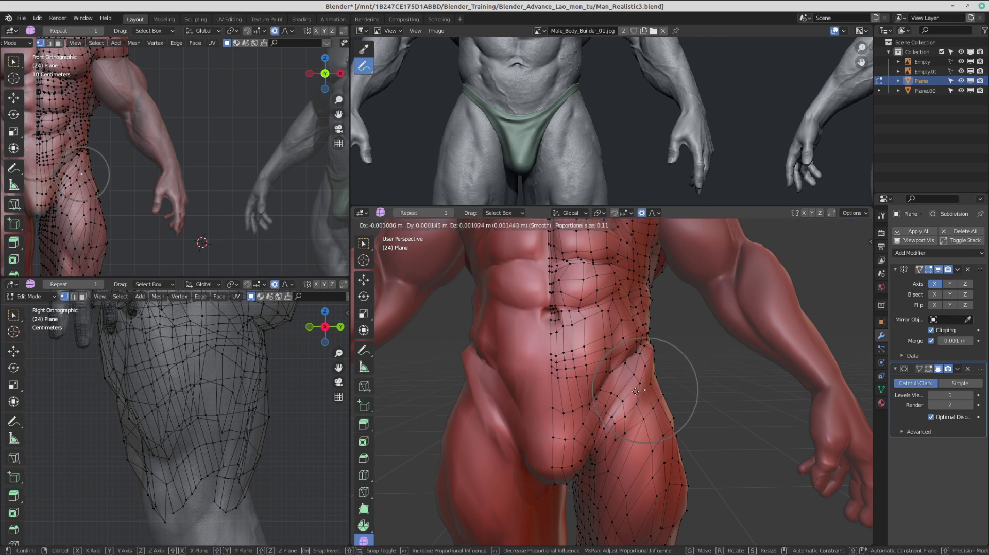
click(638, 353)
click(656, 336)
middle_drag(585, 106, 592, 155)
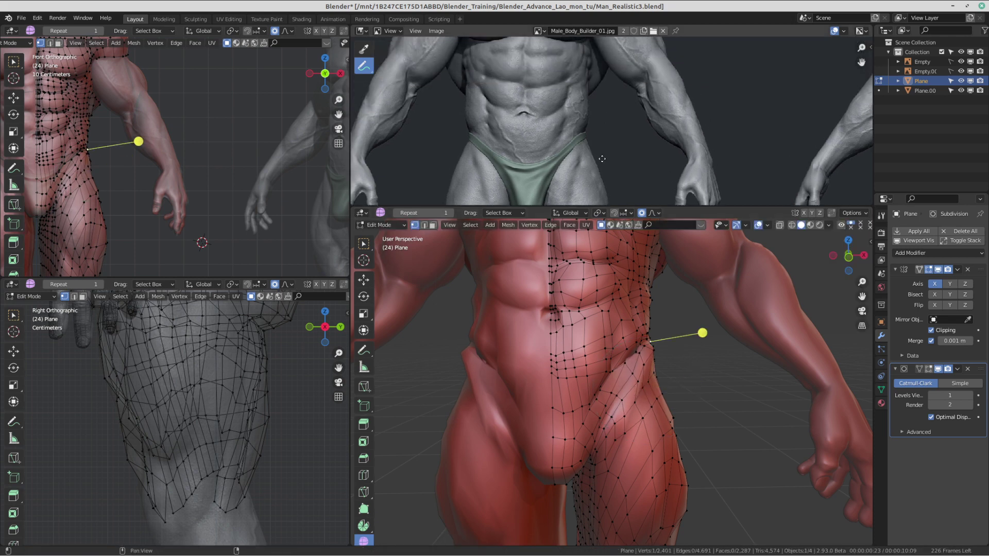
Step: Move the vertices at the side of the waist with proportional sizes of 0.22 and 0.12
key(g)
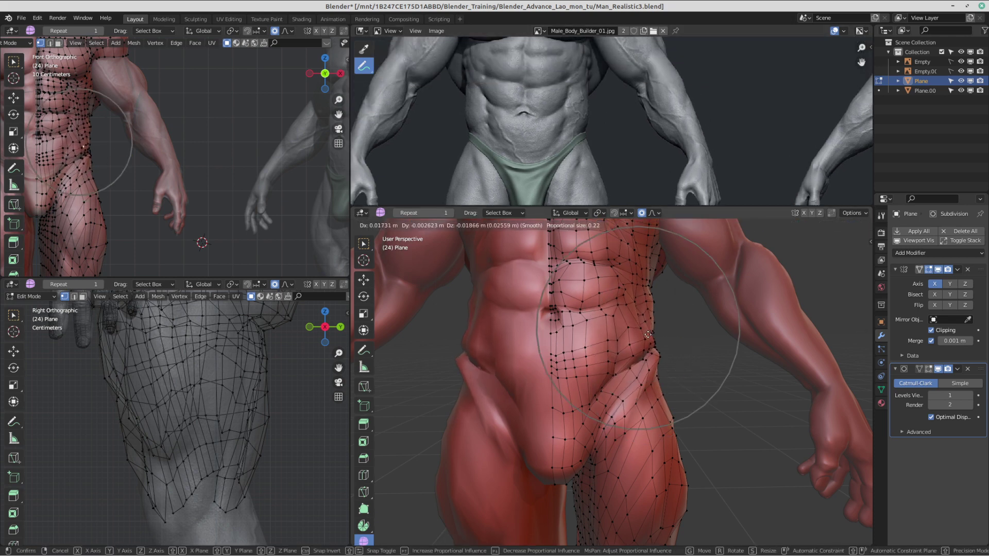
click(637, 320)
key(g)
scroll(638, 322, up, 5)
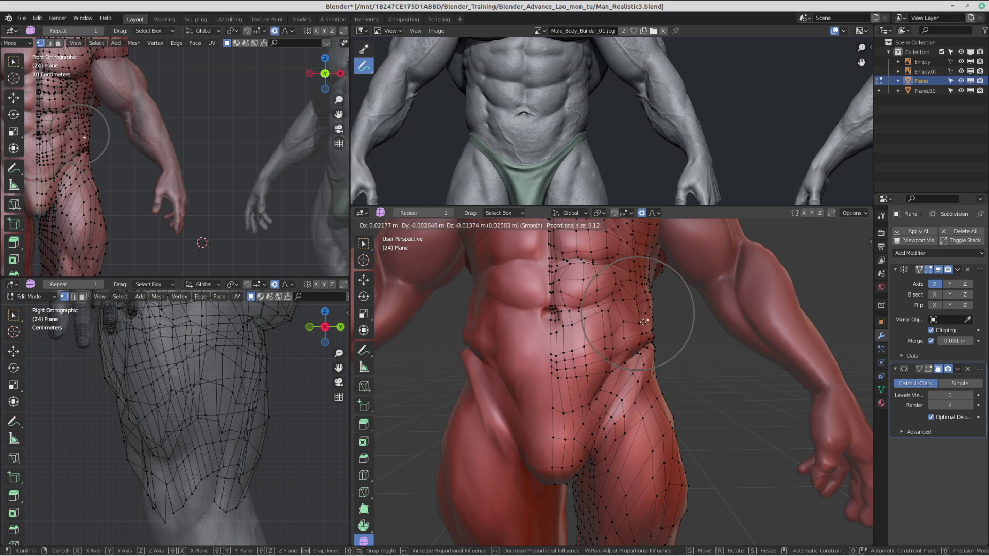
click(642, 321)
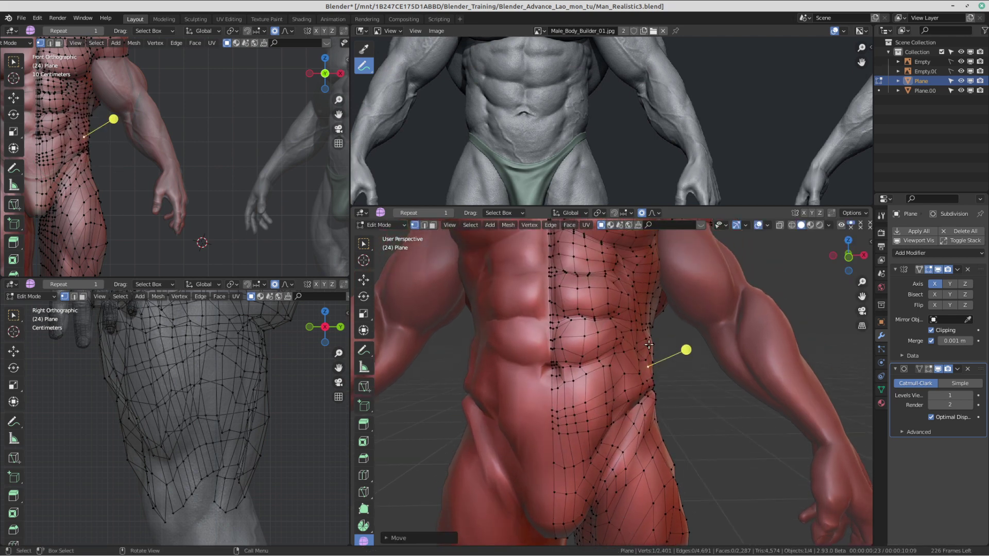
Step: Adjust the waist's side contour by moving its outline vertices outward with a proportional size of 0.10 and refining them from behind
key(g)
click(652, 346)
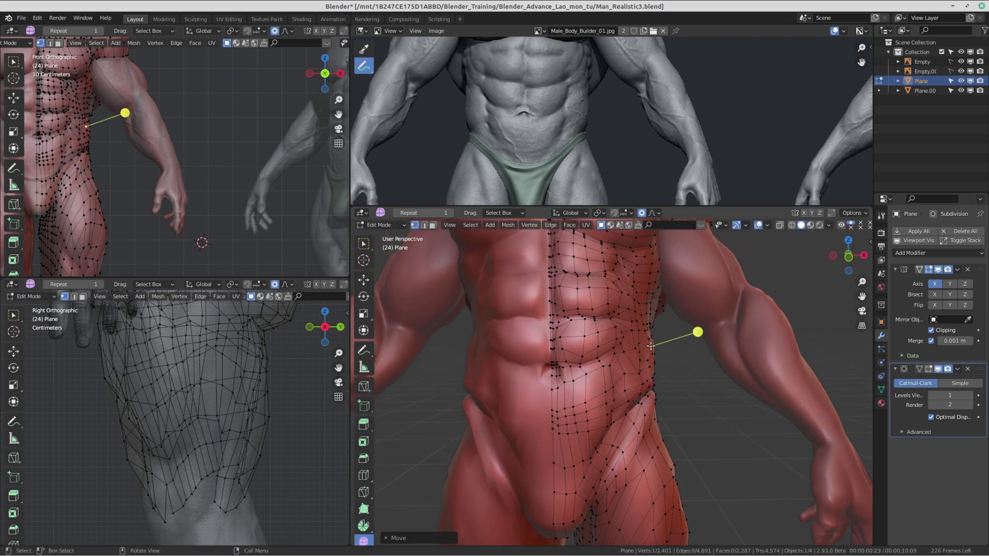
key(g)
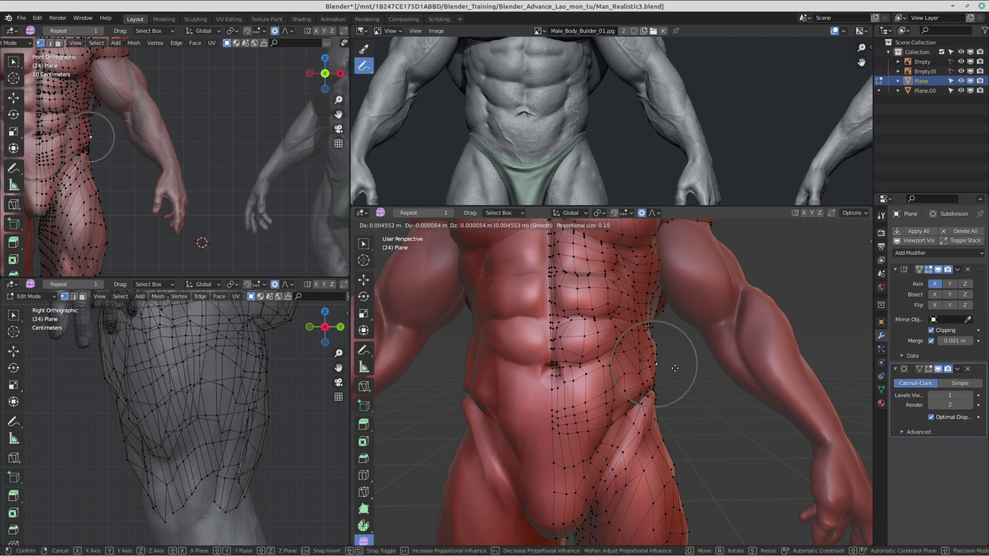
click(663, 369)
middle_drag(673, 369, 498, 411)
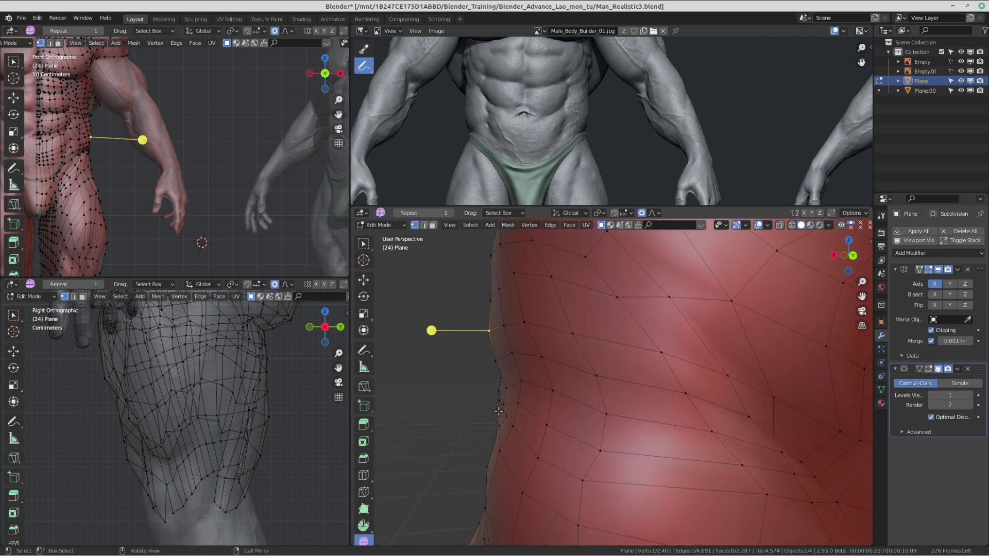
key(g)
middle_drag(643, 433, 549, 392)
click(516, 392)
Step: Compare the smoothed back with the back view reference in Object Mode and trace the lat muscle's lower edge in red on the reference
key(Tab)
scroll(670, 124, down, 3)
middle_drag(670, 124, 388, 117)
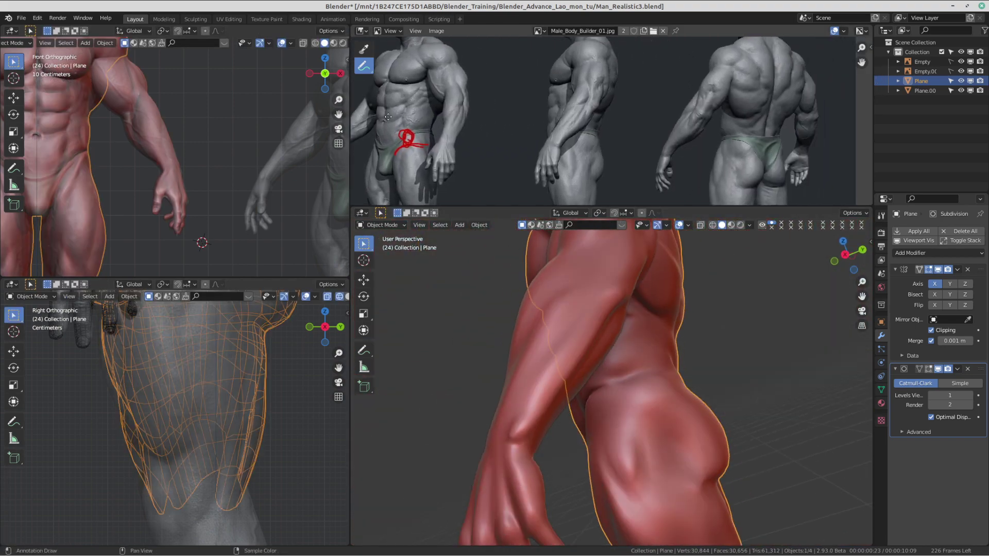
scroll(618, 132, up, 3)
middle_drag(721, 139, 482, 153)
scroll(562, 402, down, 2)
middle_drag(567, 410, 655, 390)
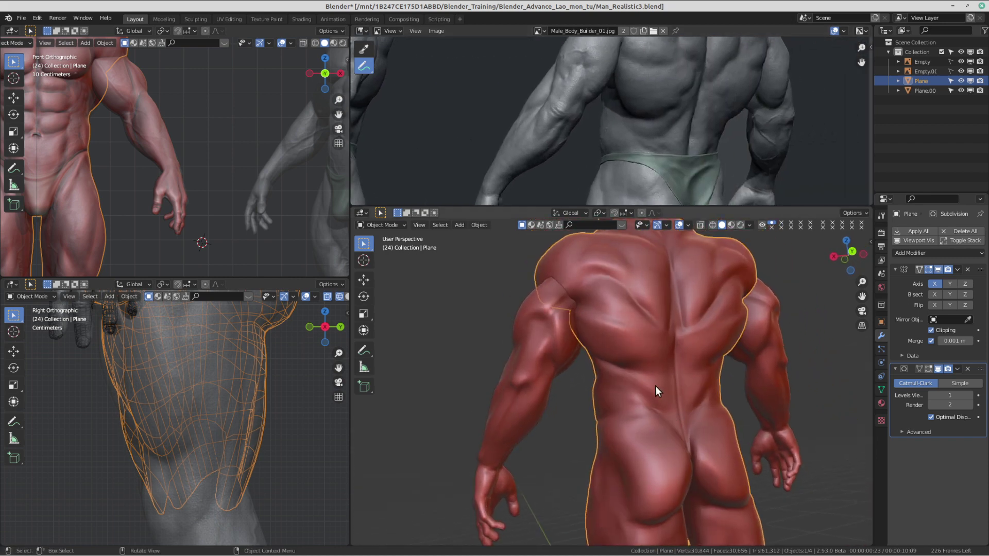
middle_drag(681, 106, 637, 106)
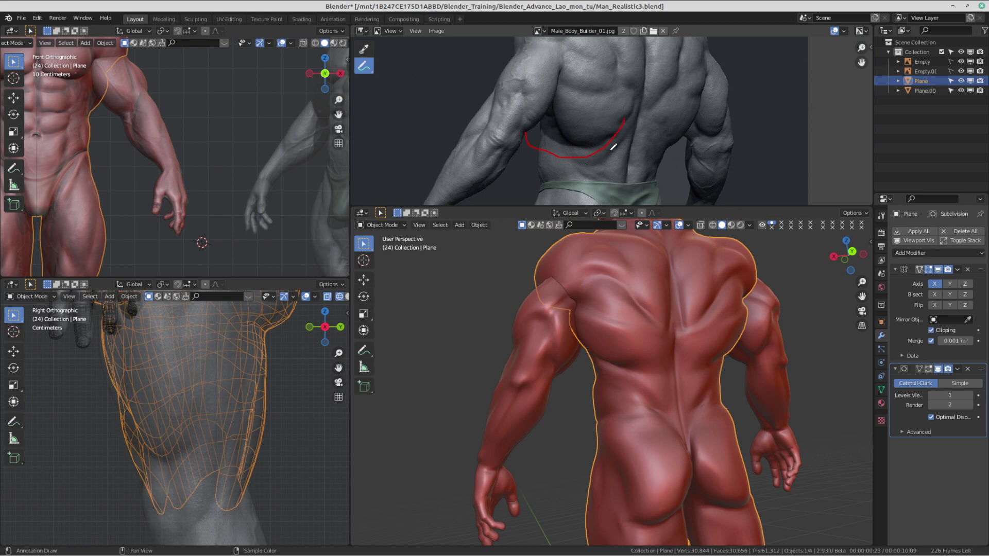
middle_drag(590, 326, 681, 418)
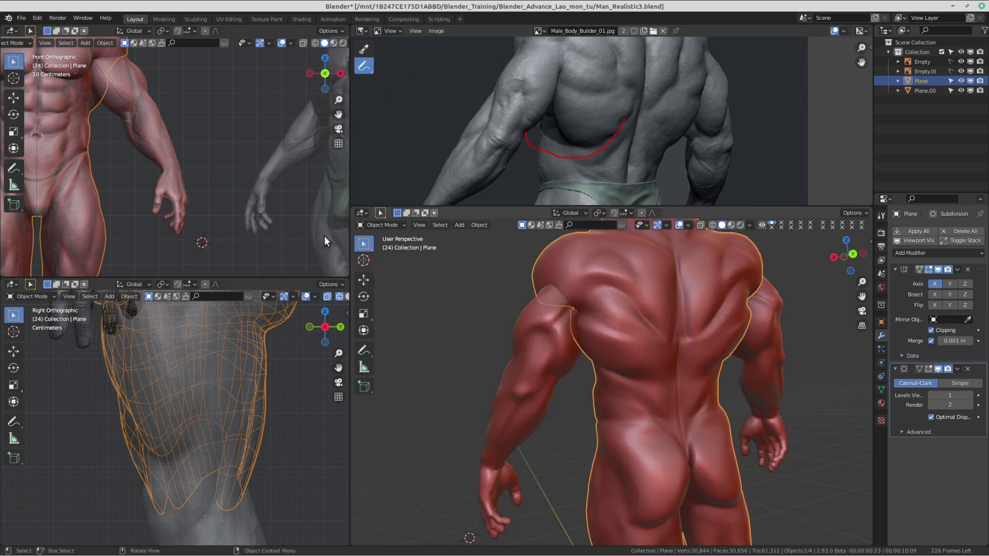
Step: In Edit Mode, move the lat muscle's lower edge vertices down and its outer edge vertex outward with a proportional size of 0.11
click(704, 366)
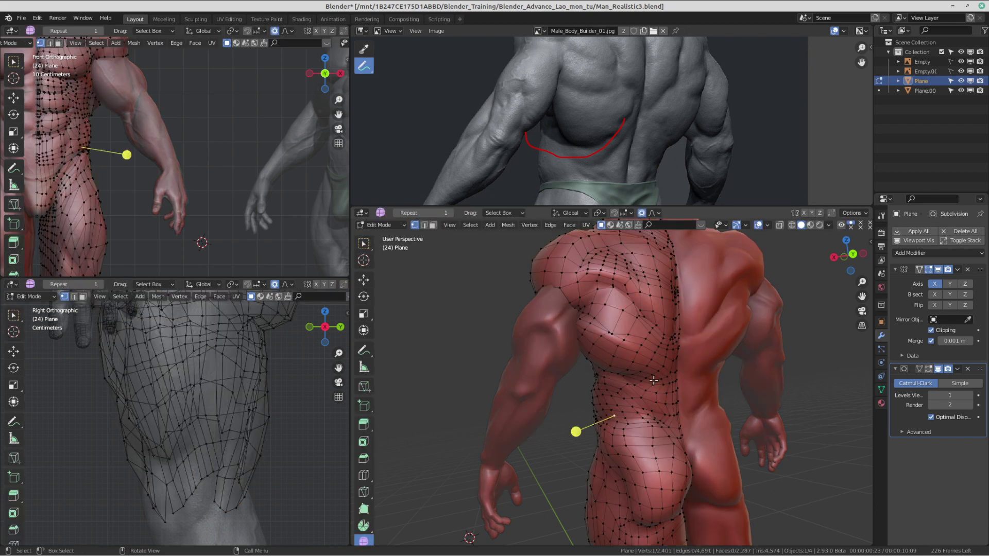
middle_drag(618, 377, 631, 372)
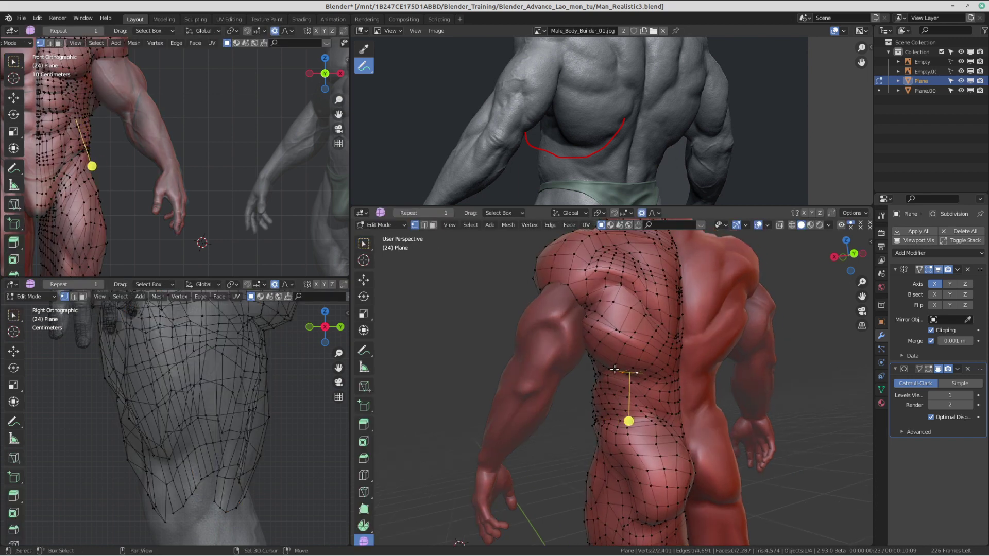
key(g)
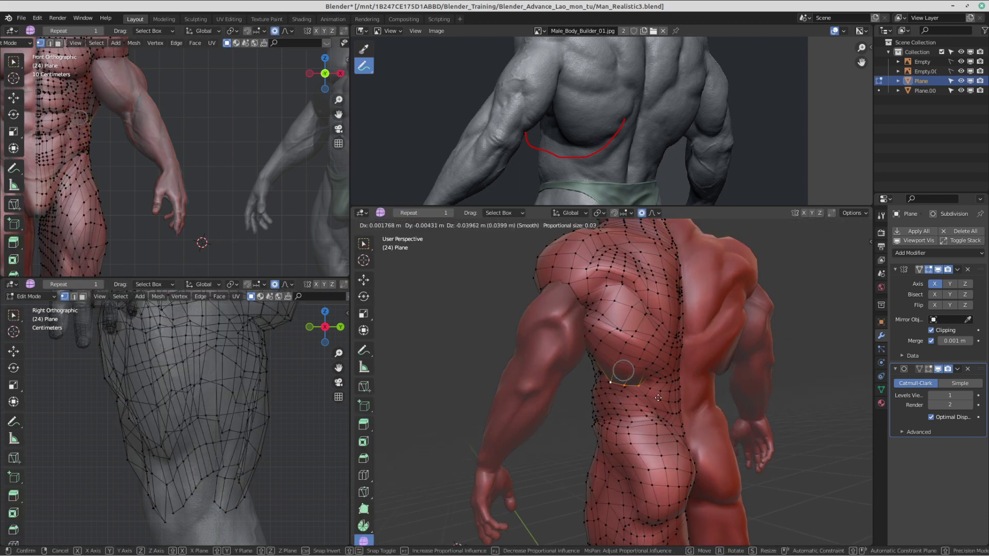
click(639, 384)
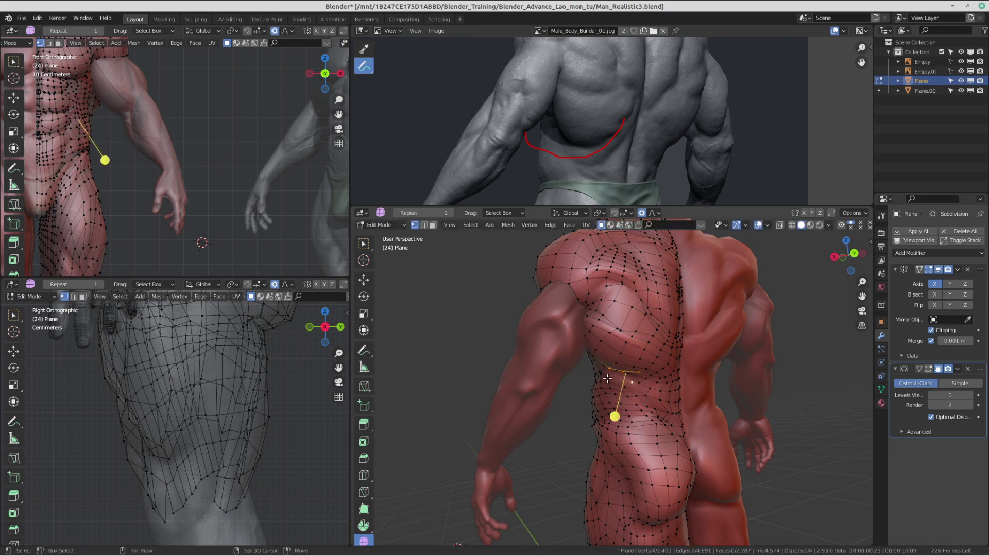
key(g)
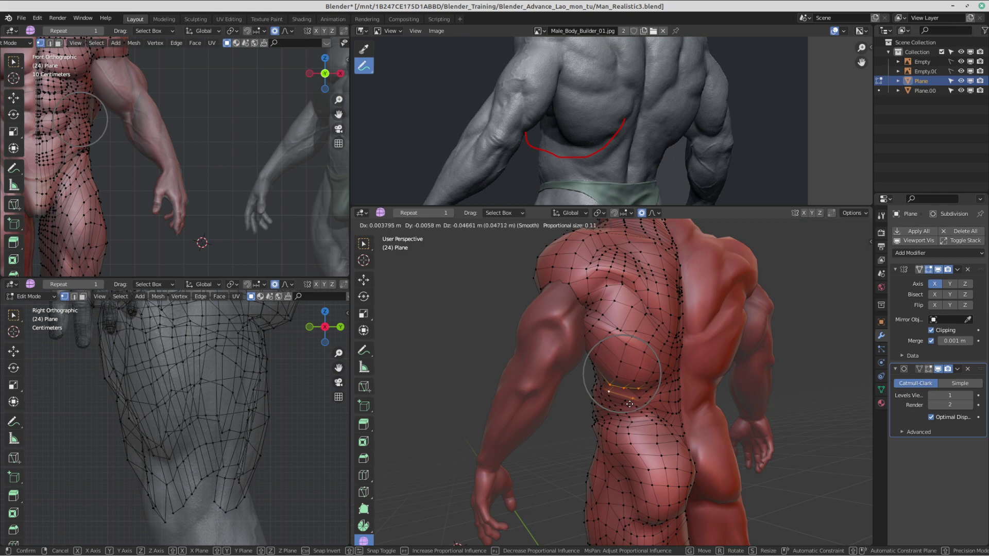
click(630, 404)
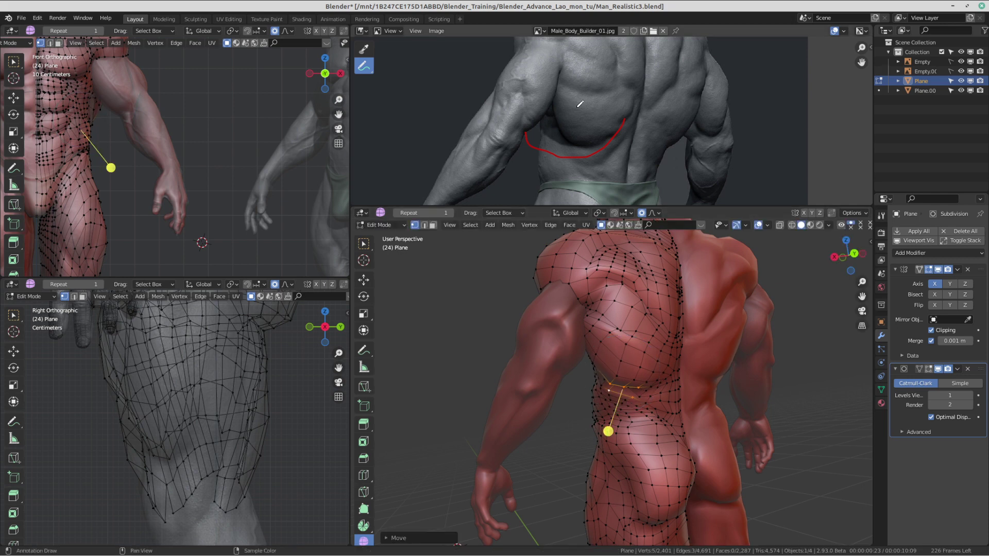
key(g)
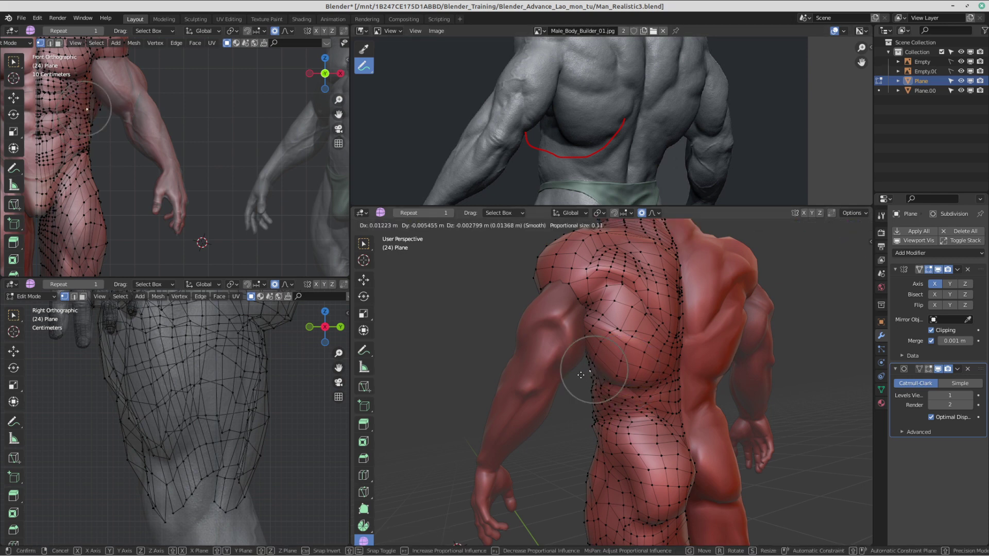
click(581, 374)
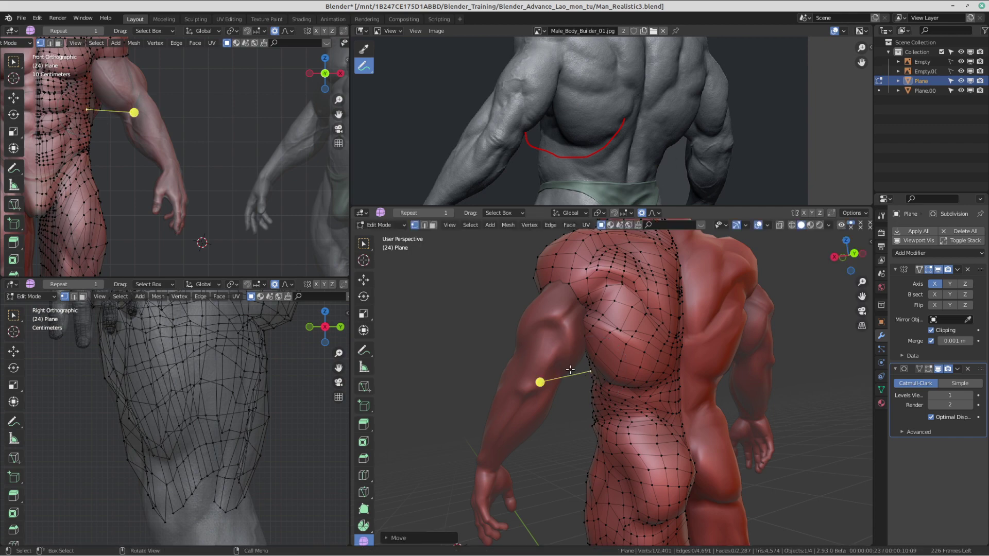
Step: From below, move vertices on the underside of the lat bulge with a proportional size of 0.04
key(Tab)
middle_drag(756, 421, 645, 368)
key(Tab)
key(g)
click(564, 405)
key(g)
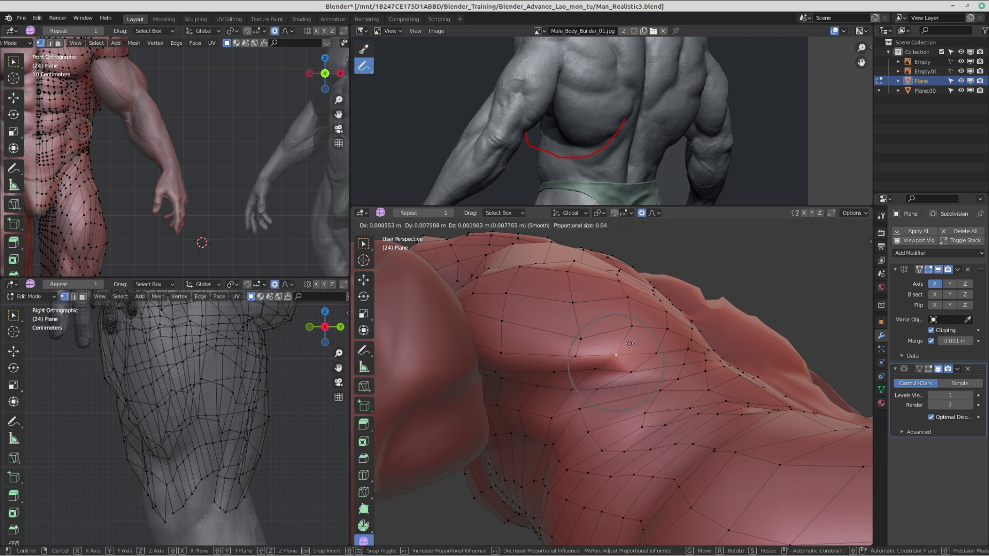
click(591, 316)
Step: Move the neighbouring vertices across the lower lat bulge toward the spine to round its surface
click(579, 303)
key(g)
click(584, 294)
click(620, 300)
key(g)
click(619, 298)
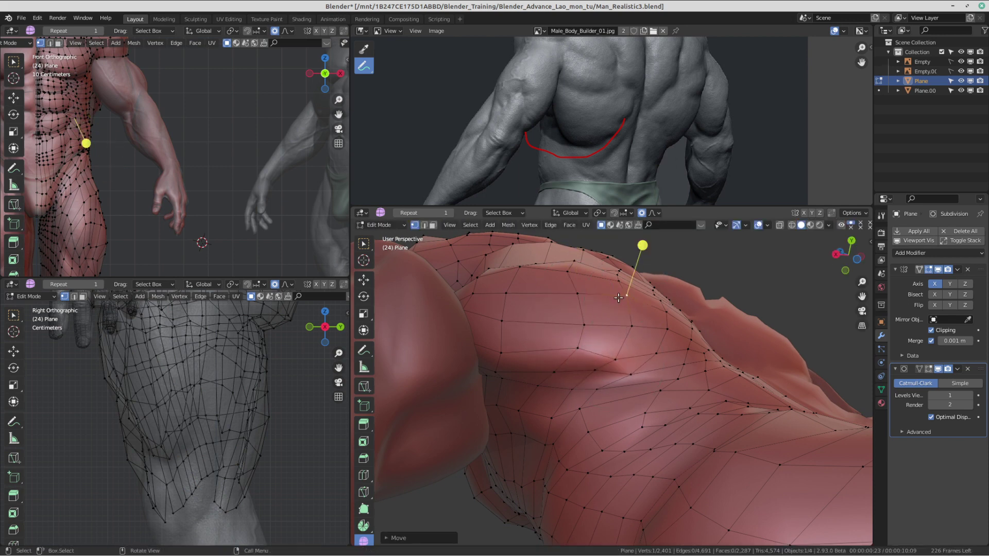
key(g)
click(586, 317)
Step: Move the lat bulge vertices toward the armpit side with a proportional size of 0.04
key(g)
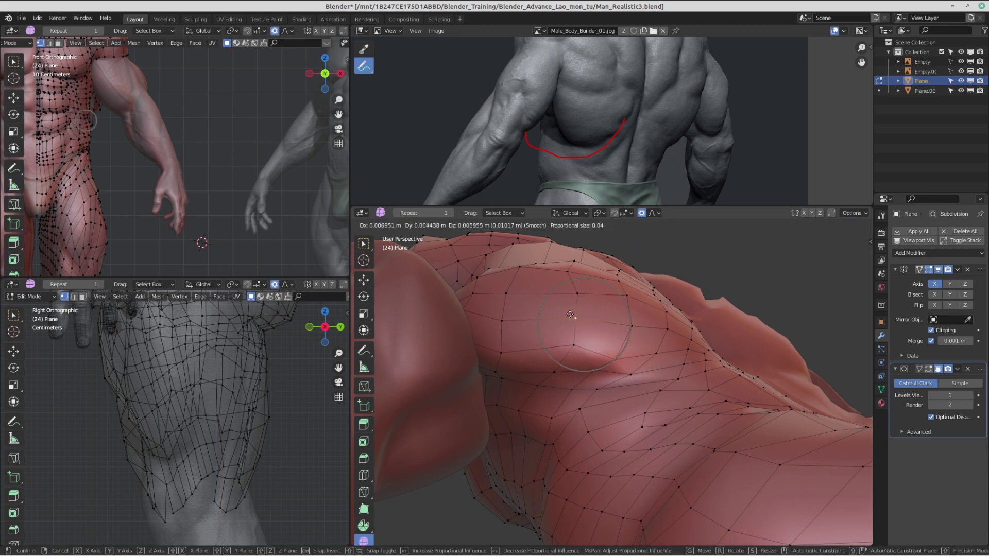
click(509, 317)
key(g)
click(508, 308)
key(g)
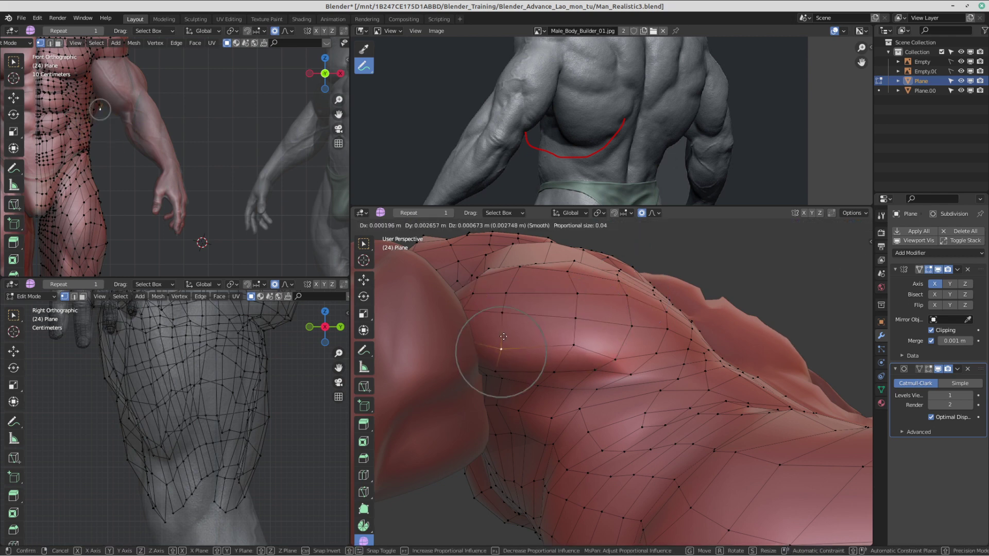
click(529, 344)
Step: From beneath the back, move the vertices along the lower lat edge outward, starting with a proportional size of 0.02
middle_drag(529, 344, 546, 356)
click(536, 398)
key(g)
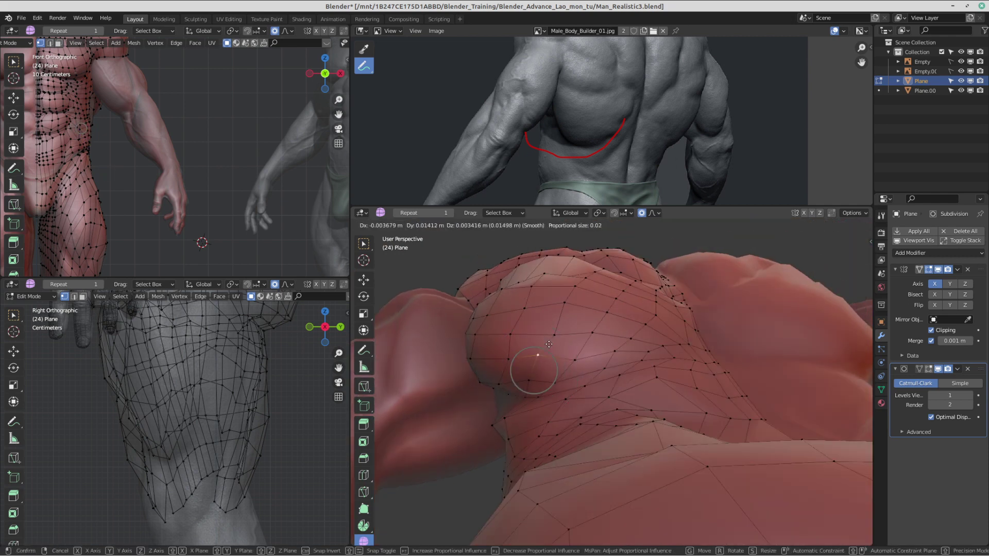
click(550, 347)
click(557, 336)
key(g)
click(557, 324)
click(596, 331)
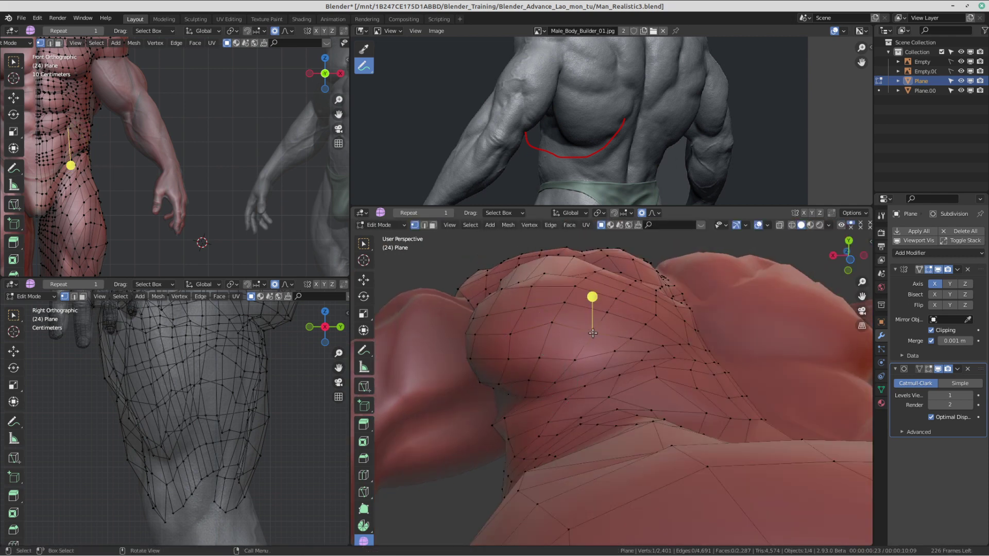
key(g)
click(618, 319)
Step: Inspect the reshaped lat and back muscles from a wider view
key(ctrl+Tab)
middle_drag(618, 319, 644, 367)
click(550, 371)
scroll(598, 341, down, 5)
scroll(615, 356, up, 3)
Step: Move vertices on the lower back between the lat muscle and the buttock
key(ctrl+Tab)
click(711, 389)
middle_drag(717, 393, 721, 369)
scroll(608, 381, up, 4)
key(g)
click(627, 395)
key(g)
click(788, 436)
key(g)
click(699, 390)
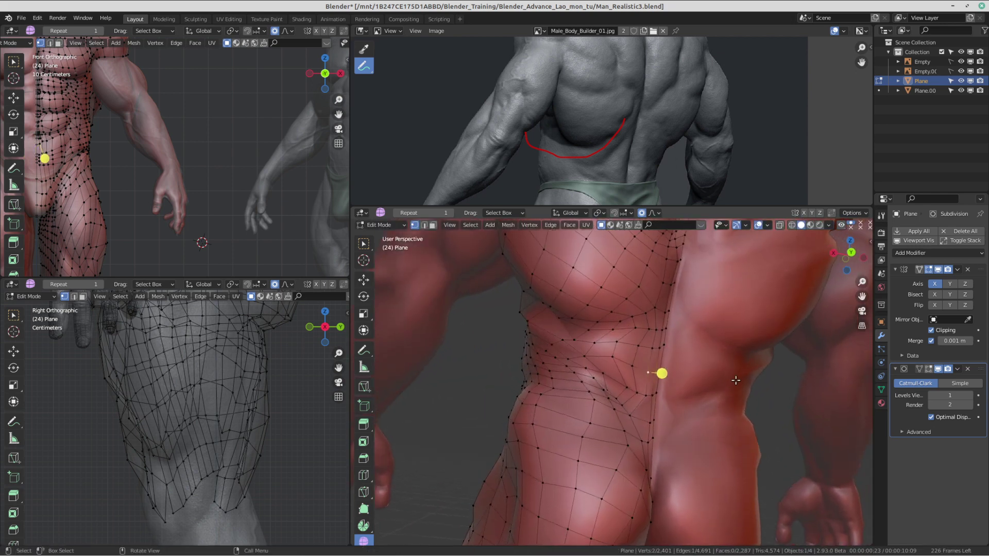
Step: Move the lower back vertices beside the spine along Z with a proportional size of 0.08, and set the proportional falloff to Sharp
key(g)
key(z)
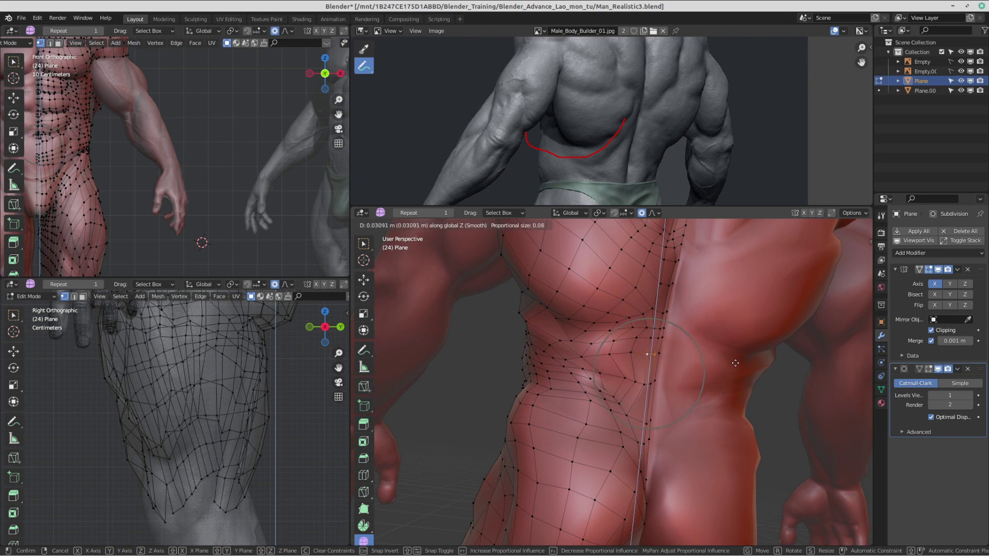
click(656, 379)
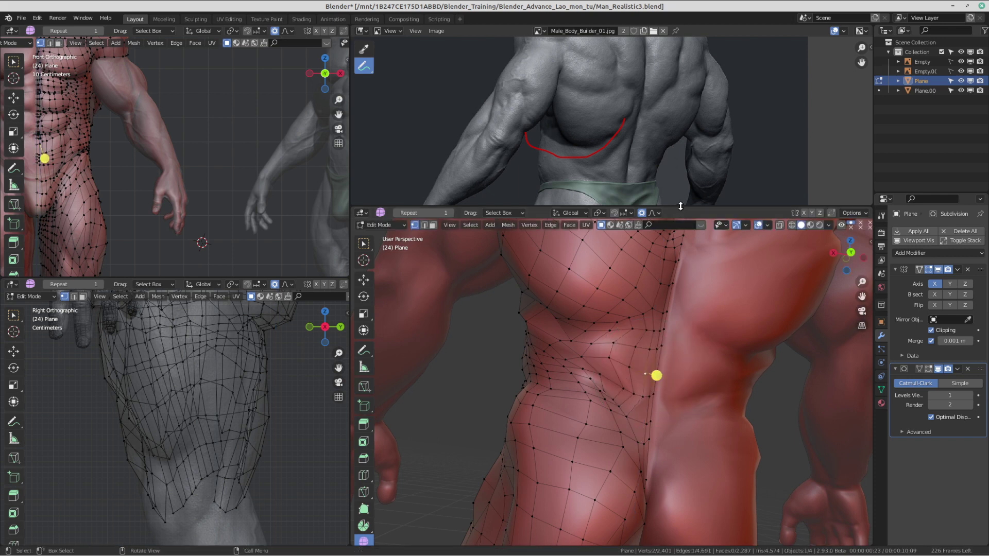
click(655, 213)
click(630, 293)
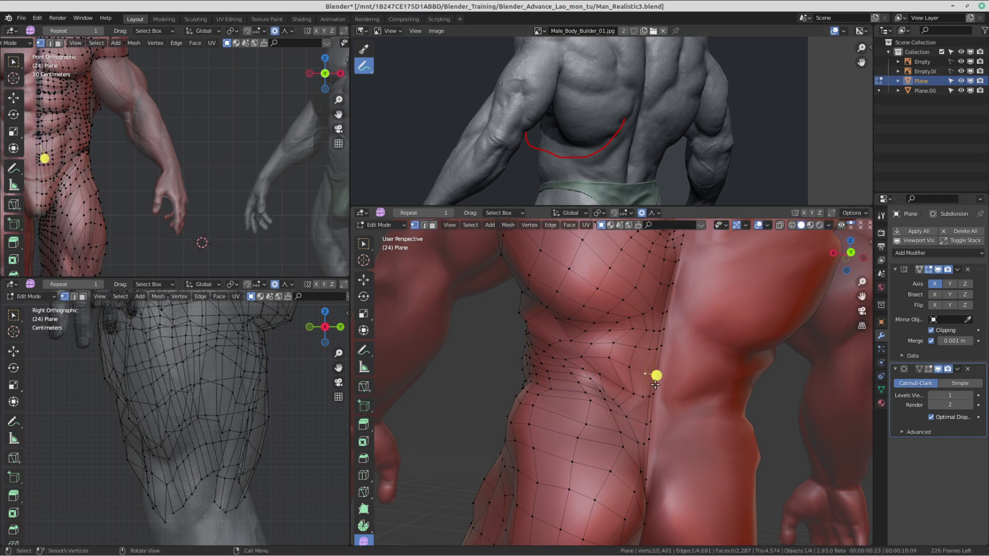
Step: Move the vertices along the spine of the lower back along Z with Sharp falloff and a proportional size of 0.08
key(g)
key(z)
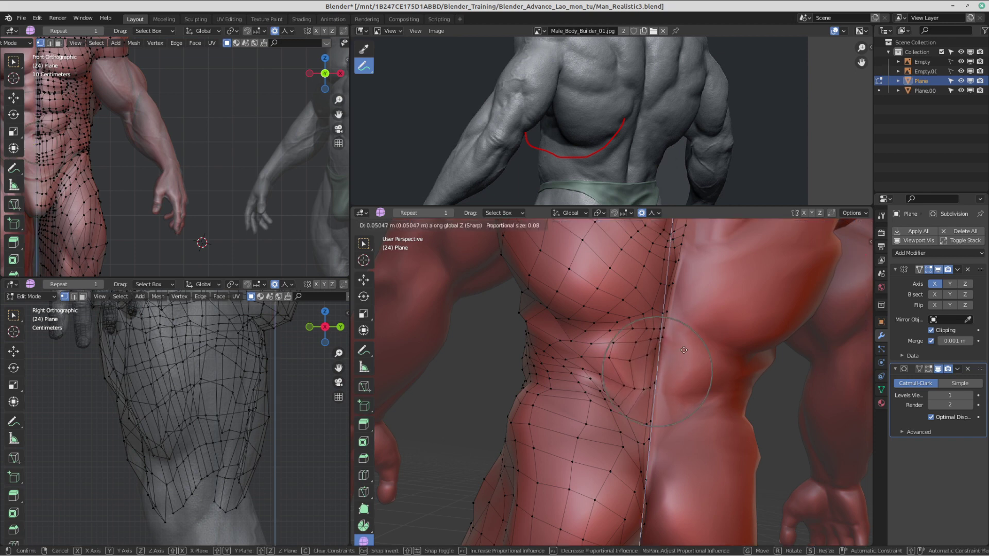
click(683, 350)
key(g)
key(z)
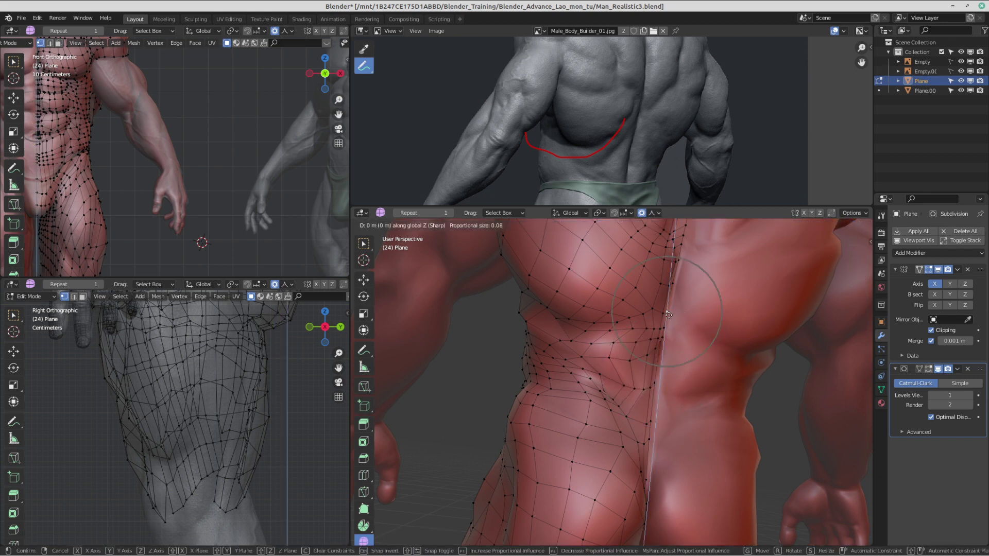
click(673, 301)
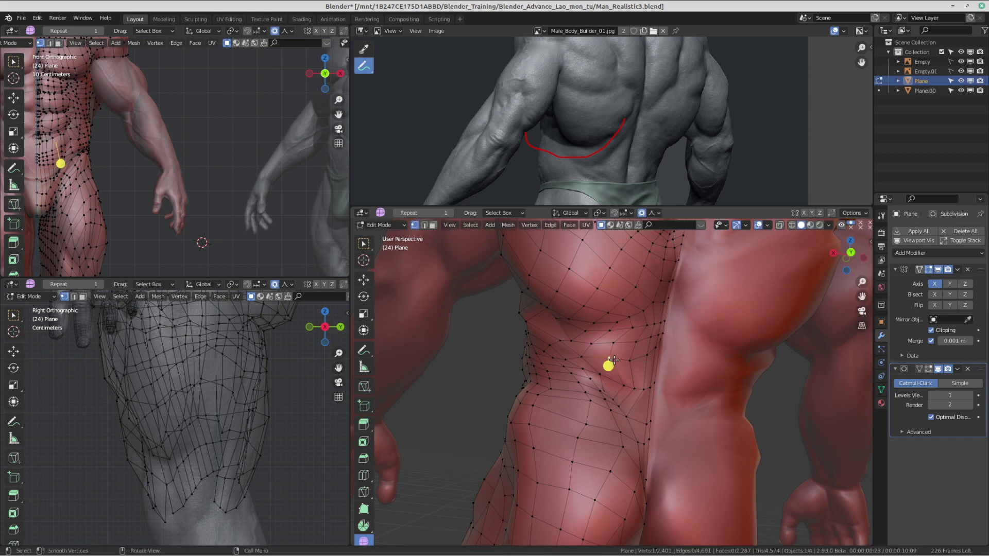
Step: Move the lower back vertices between the spine and the waist's side using Sharp falloff with a proportional size of 0.08
key(g)
click(614, 379)
key(g)
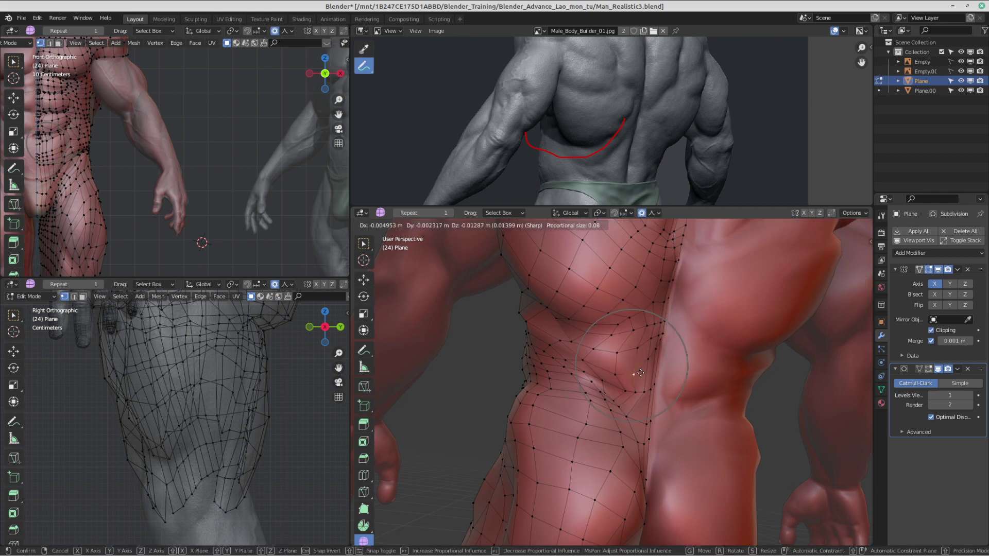
click(629, 365)
click(583, 359)
key(g)
click(582, 366)
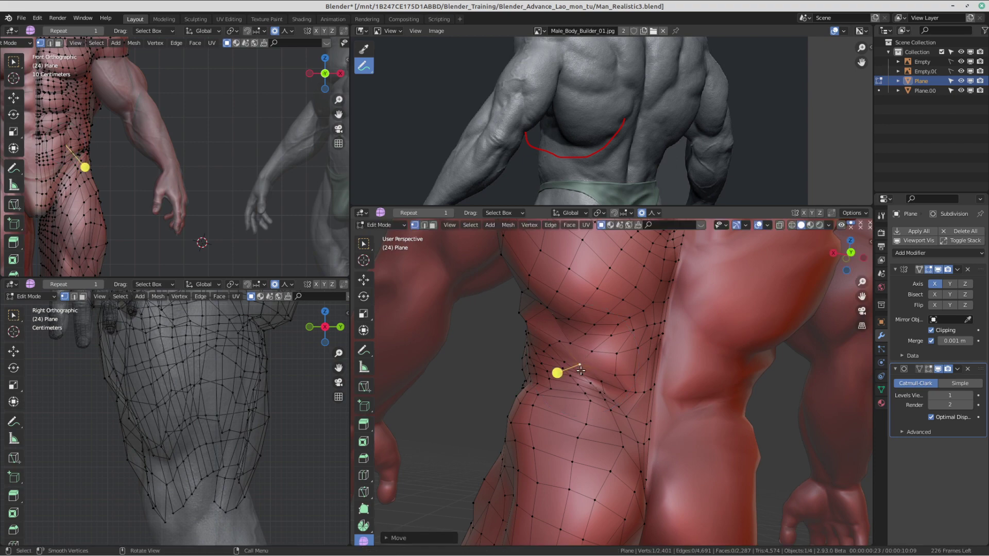
key(g)
click(586, 378)
Step: Check the smoothed back in Object Mode, and move a lower back vertex just above the buttock in Edit Mode
key(Tab)
scroll(708, 389, down, 5)
mouse_move(708, 388)
middle_down()
mouse_move(644, 397)
mouse_move(624, 427)
mouse_move(733, 406)
mouse_move(692, 395)
middle_up()
scroll(662, 389, up, 1)
scroll(633, 398, up, 3)
key(Tab)
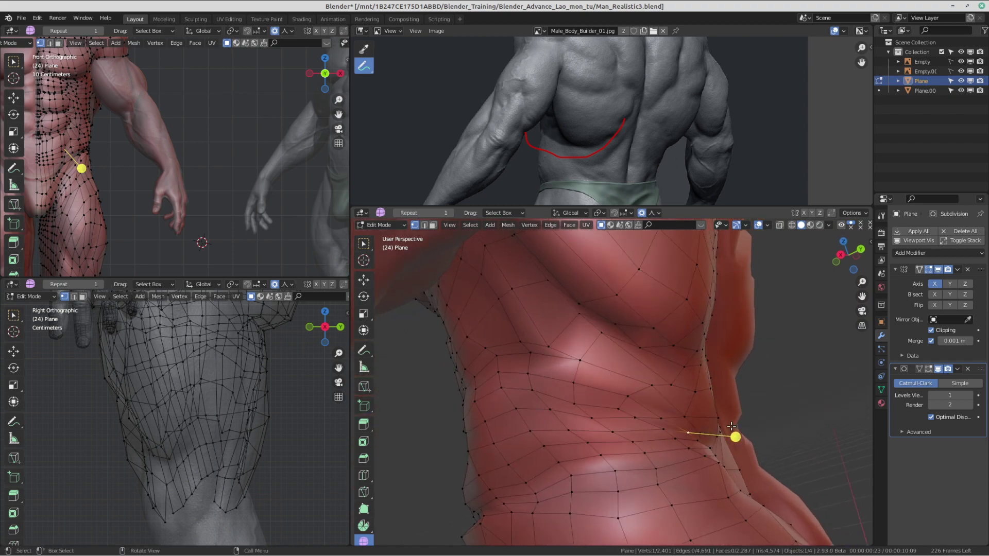
middle_drag(731, 426, 671, 348)
click(629, 356)
key(g)
click(626, 347)
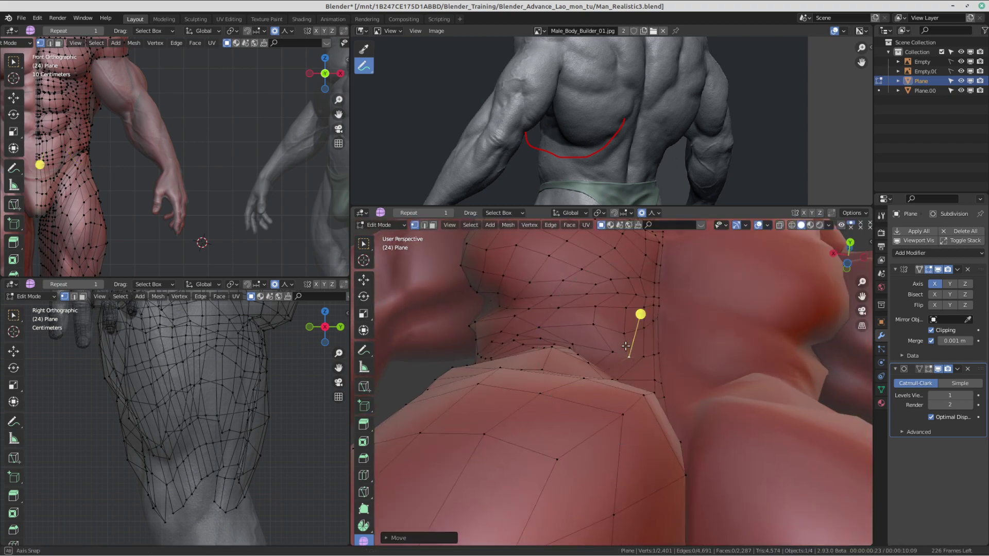
Step: Move the lower back vertices beside the spine and at the crease just above the buttock, shaping their profile from behind and the side
key(g)
click(613, 358)
middle_drag(612, 358, 716, 403)
key(g)
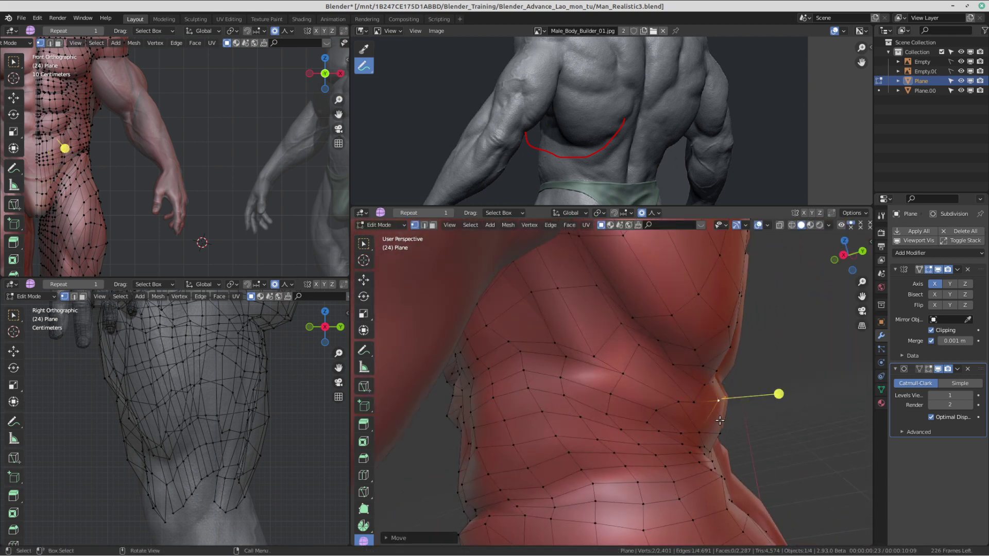
click(705, 427)
click(705, 423)
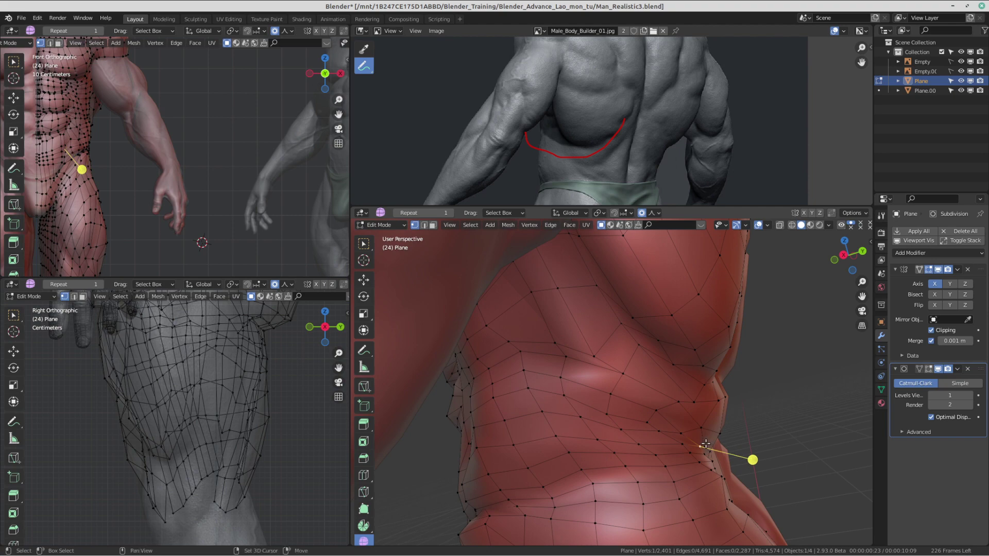
shift+click(710, 447)
middle_drag(711, 447, 521, 417)
key(g)
click(728, 443)
Step: Check the smoothed shape in Object Mode, and move the vertices where the lower back meets the buttock with Sharp falloff and proportional size 0.03
scroll(577, 374, down, 2)
key(Tab)
key(Tab)
scroll(569, 389, up, 3)
shift+click(522, 420)
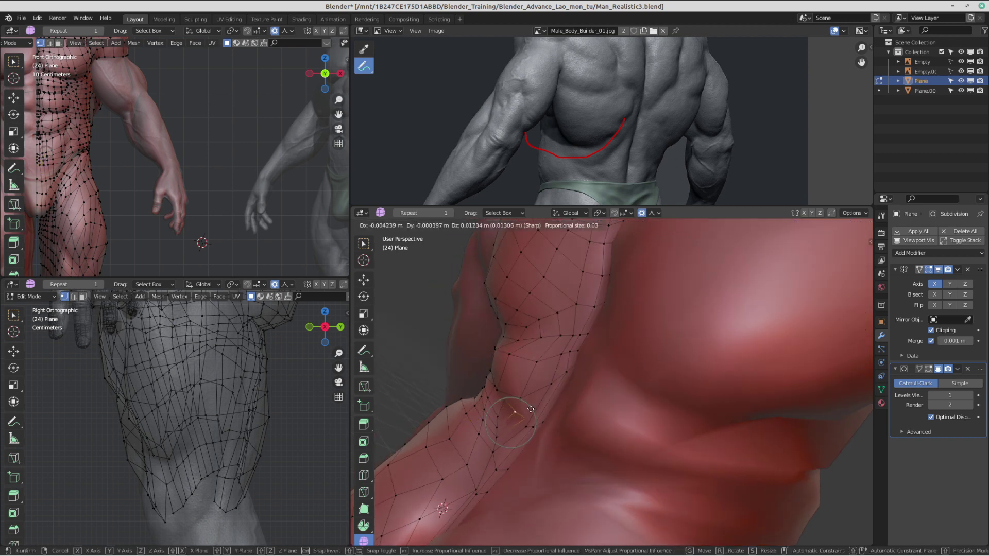
click(530, 423)
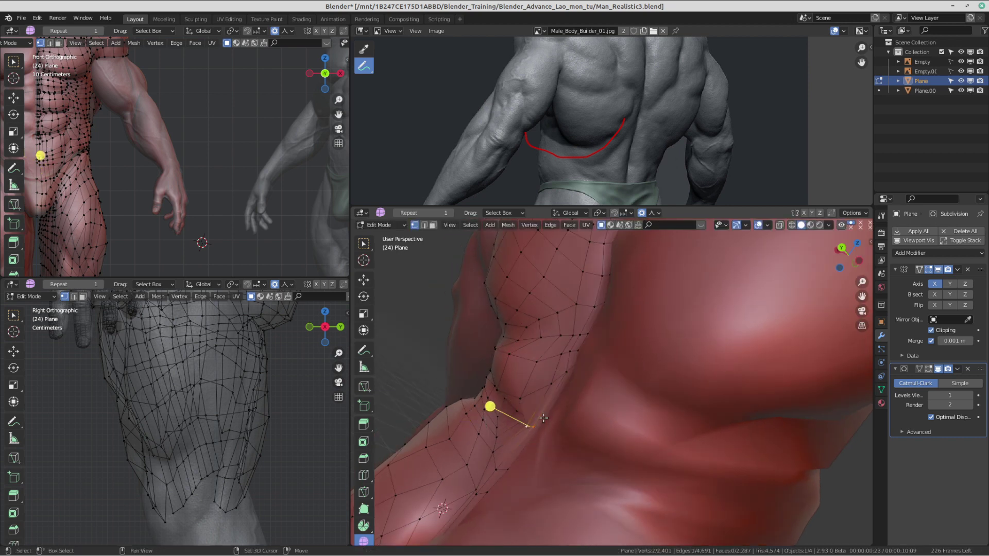
middle_drag(543, 419, 632, 420)
key(g)
click(602, 411)
Step: Extend the selection to three neighbouring vertices at the base of the spine and move them together into place
shift+click(572, 447)
middle_drag(575, 443, 653, 303)
scroll(652, 319, down, 4)
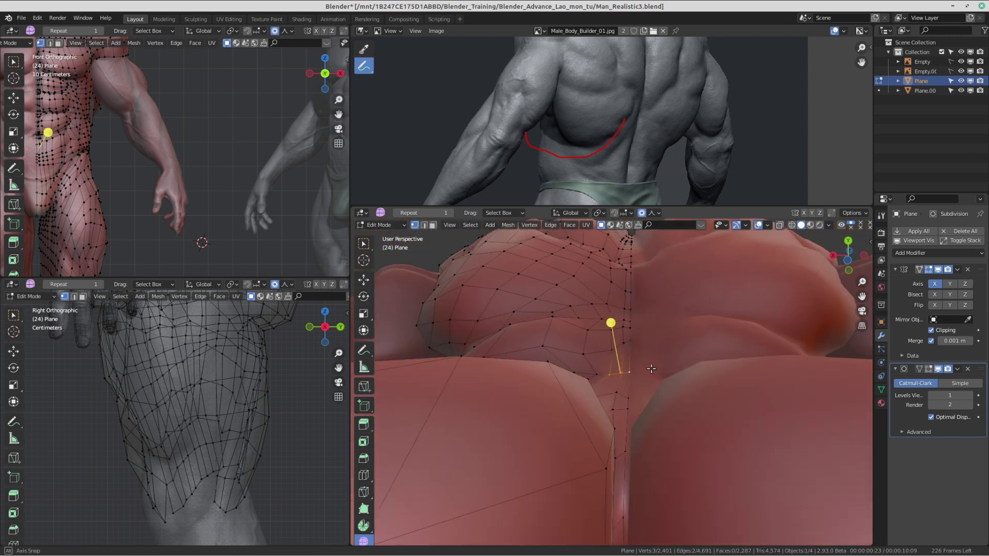
scroll(644, 335, up, 8)
shift+middle_drag(640, 338, 605, 433)
key(g)
click(632, 347)
key(g)
click(622, 420)
shift+middle_drag(606, 432, 611, 407)
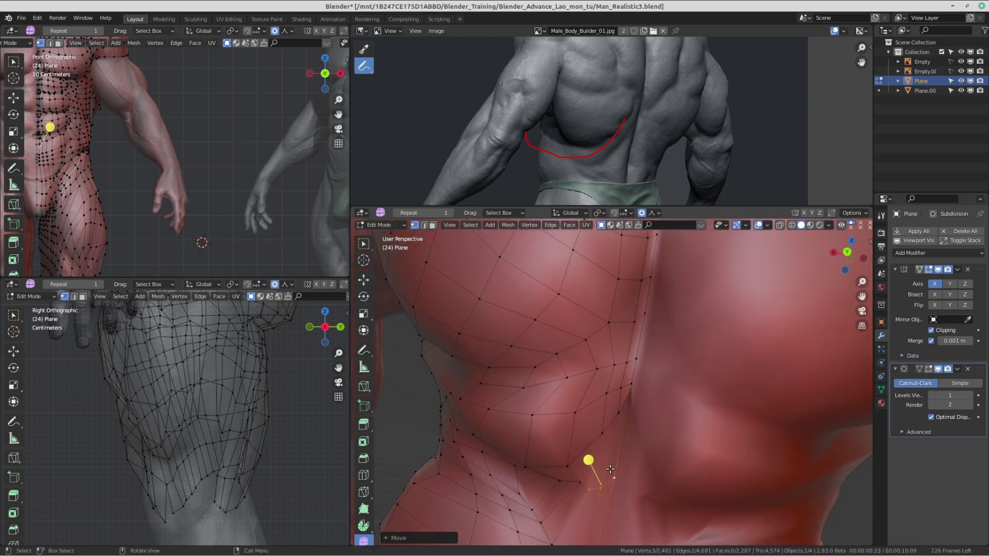
key(g)
click(629, 441)
Step: Move the vertices at the inner end of the lower back crease individually, using Sharp falloff with a proportional size of 0.03
click(599, 487)
key(g)
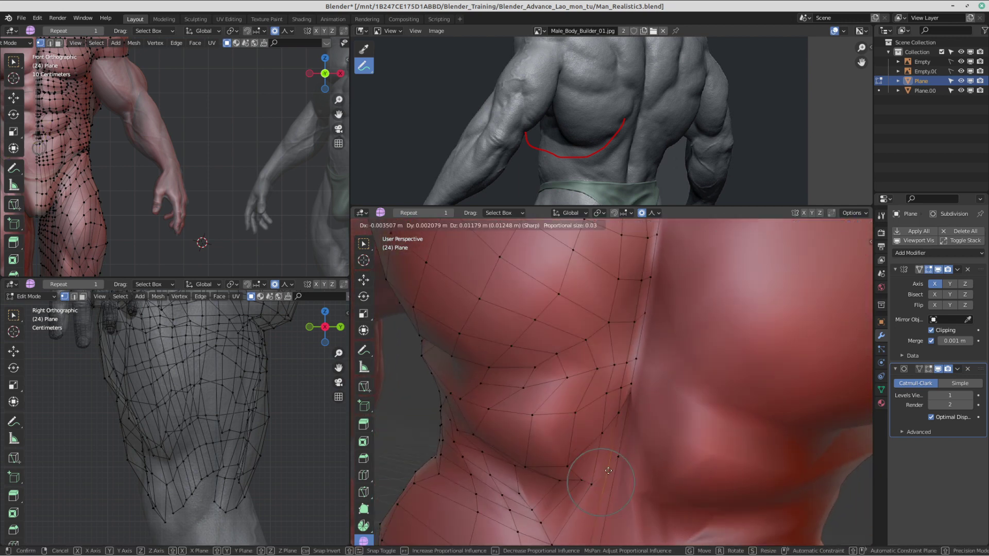
click(607, 468)
key(g)
click(608, 466)
click(591, 485)
key(g)
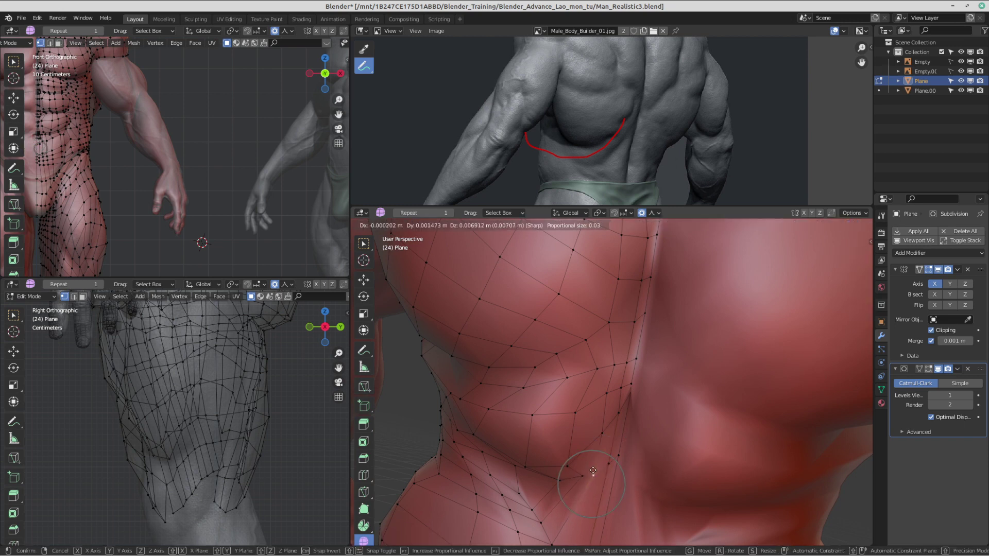
click(593, 473)
Step: Compare the smoothed back with the reference in Object Mode, and move a vertex in the crease above the hip in Edit Mode
scroll(620, 401, down, 1)
key(Tab)
middle_drag(529, 363, 647, 412)
scroll(583, 342, down, 3)
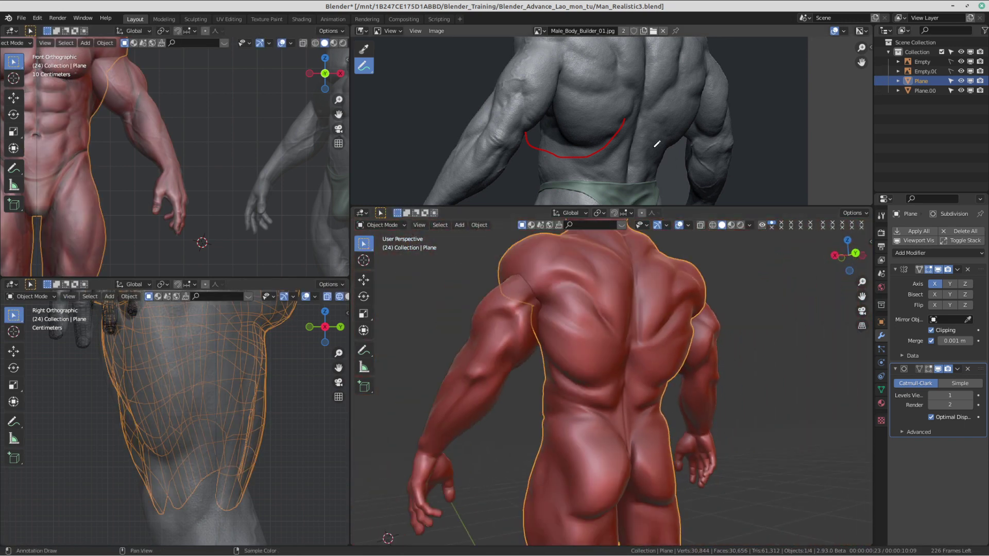
scroll(585, 344, up, 2)
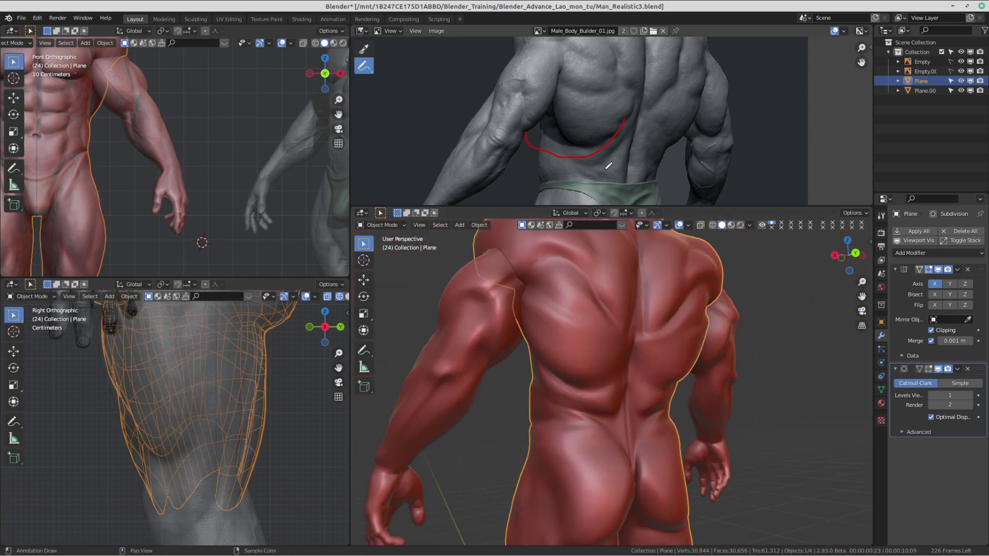
scroll(532, 367, up, 1)
key(Tab)
scroll(617, 402, up, 4)
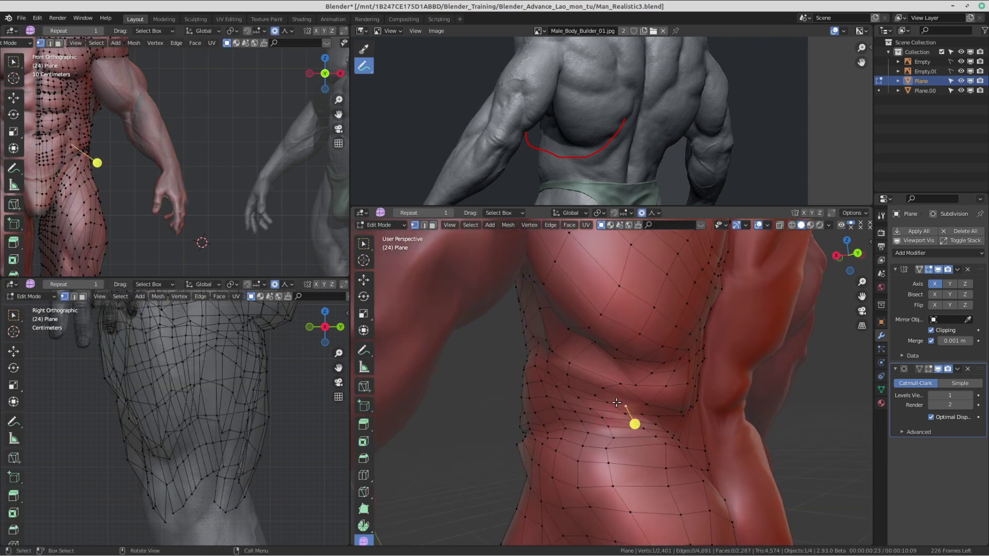
key(g)
click(612, 413)
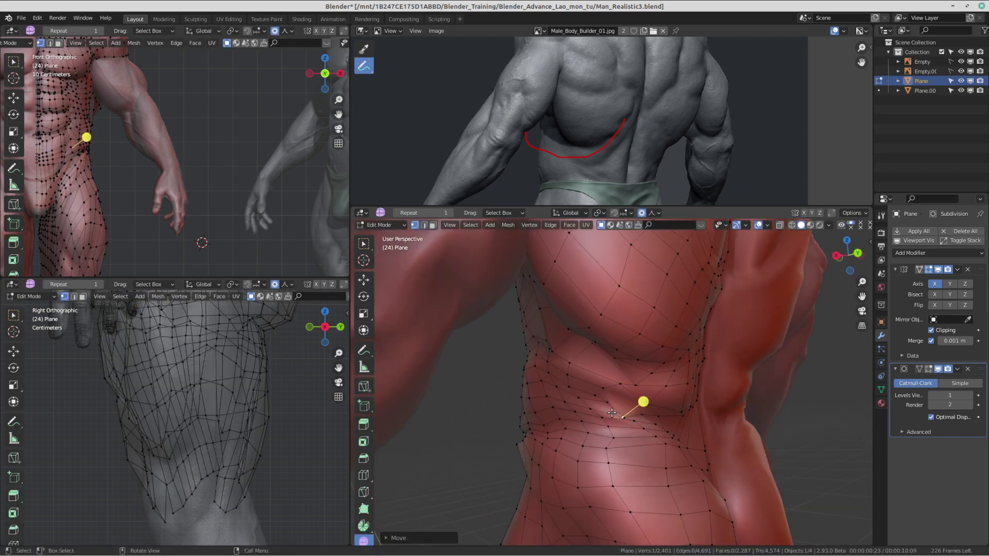
Step: Set the proportional falloff to Smooth and reposition the vertex in the crease above the hip
click(651, 214)
click(629, 257)
key(g)
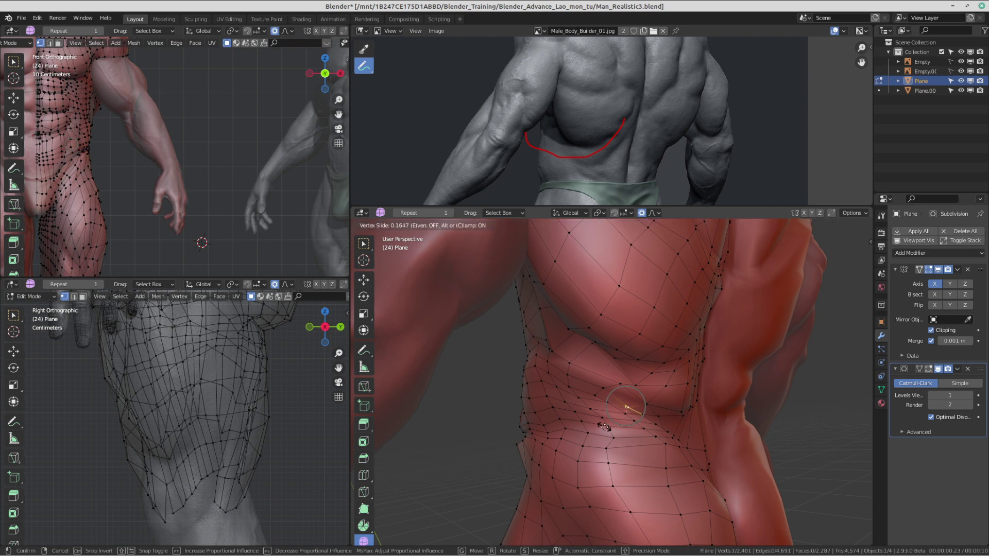
click(605, 407)
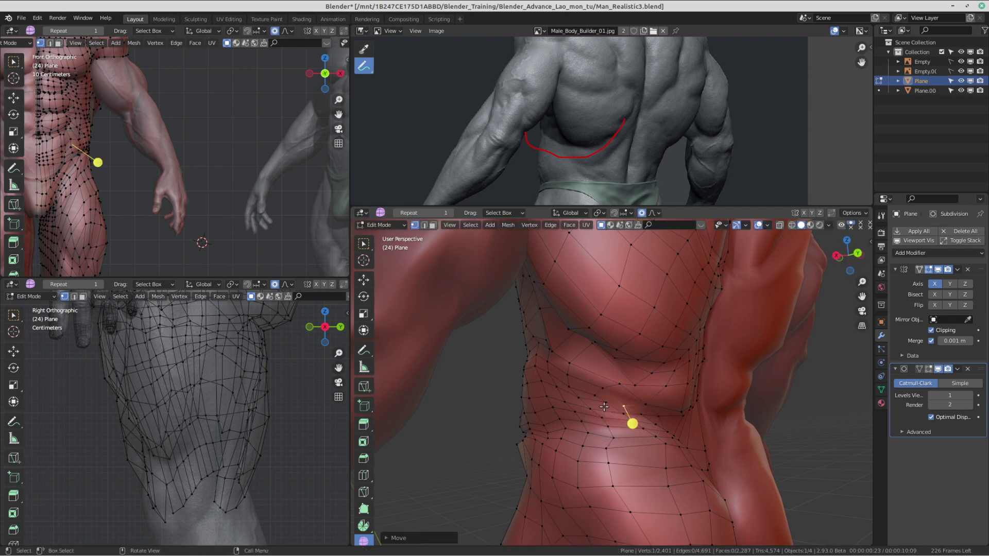
key(g)
click(600, 410)
Step: Move the vertices on the rear side of the waist with Smooth falloff and a proportional size of 0.06
click(570, 404)
key(g)
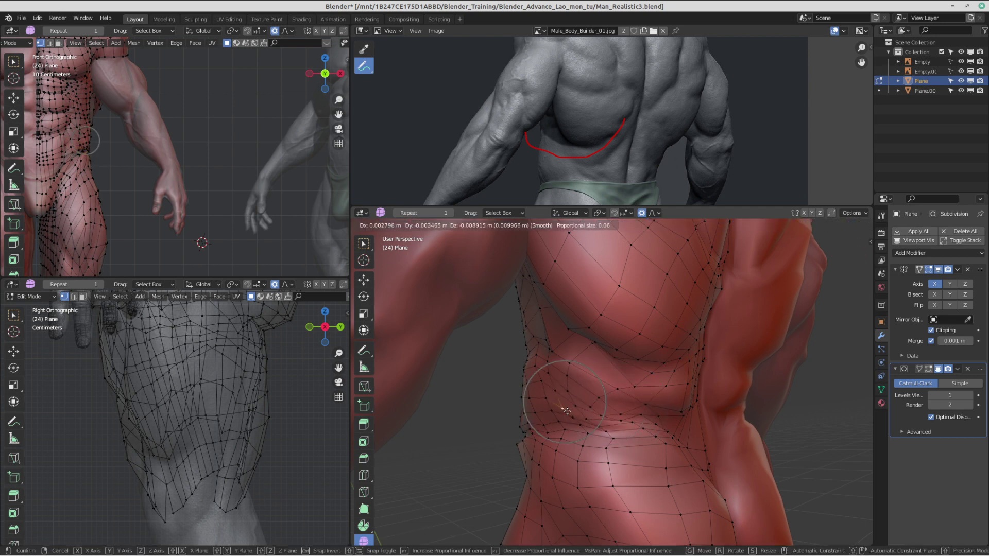
click(569, 410)
middle_drag(617, 407, 653, 410)
click(571, 412)
key(g)
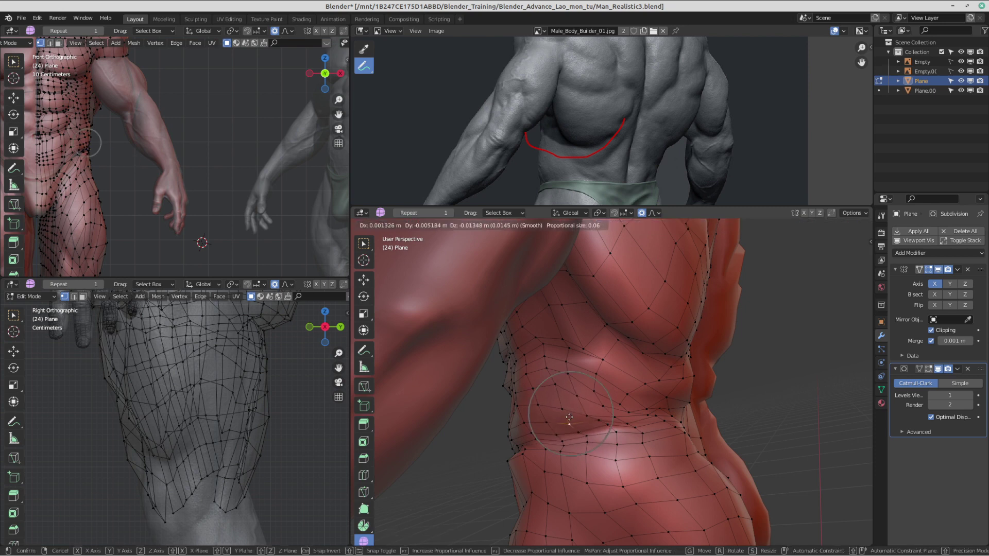
click(569, 424)
click(563, 402)
key(g)
click(561, 412)
Step: Move the vertices along the outer contour of the waist just above the hip
middle_drag(645, 384, 575, 406)
key(g)
click(570, 407)
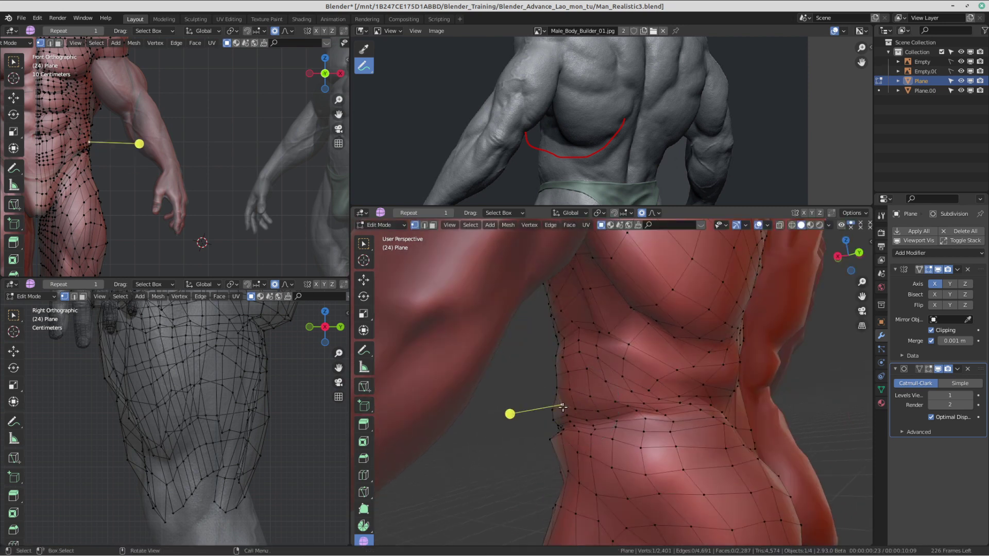
key(g)
click(568, 415)
key(g)
click(565, 419)
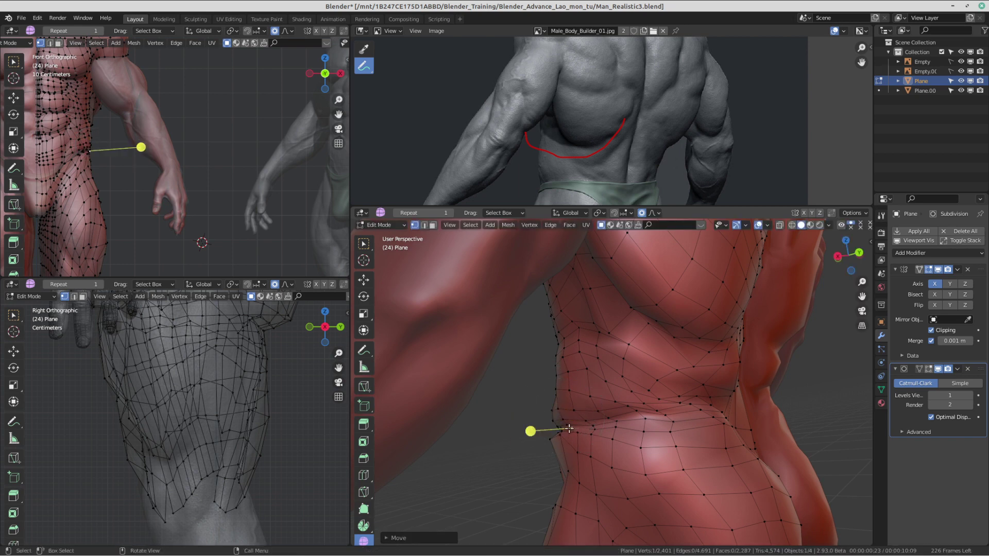
key(g)
click(569, 420)
Step: Move the vertices along the crease between the waist and hip, and one on the waist just above it
key(g)
click(634, 429)
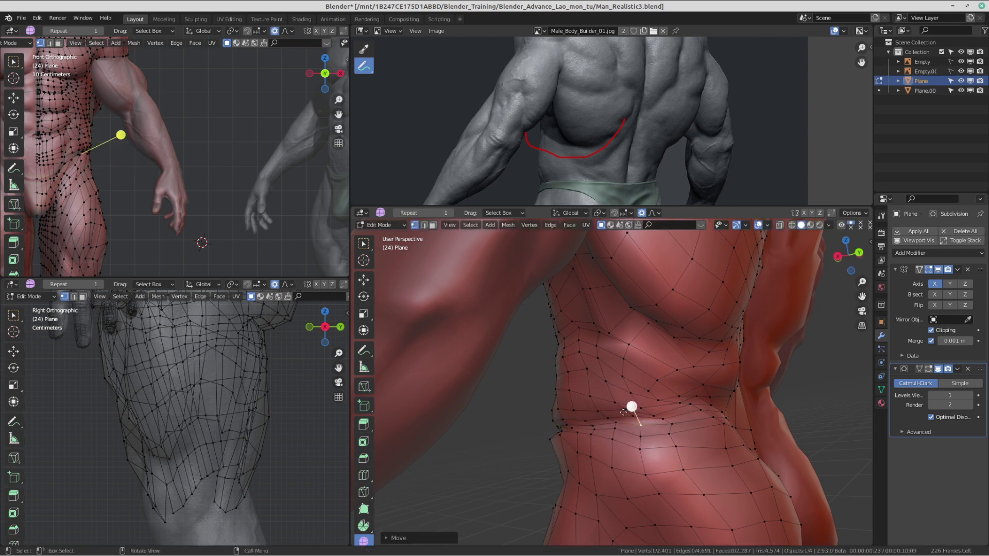
click(617, 427)
key(g)
click(616, 423)
click(618, 408)
key(g)
click(613, 397)
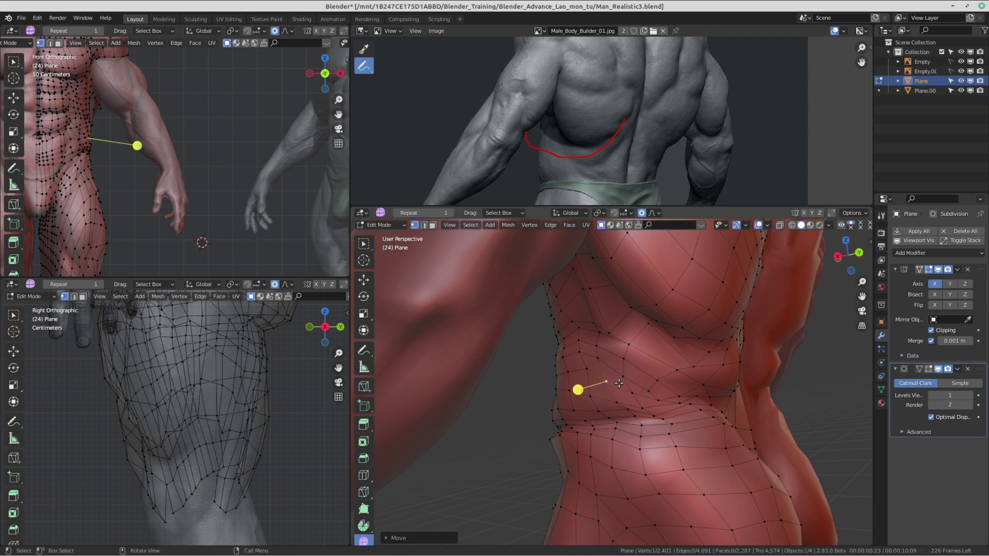
Step: Check the smoothed back in Object Mode, and move two connected vertices beside the lower spine in Edit Mode
key(Tab)
scroll(618, 383, down, 5)
middle_drag(775, 317, 607, 373)
scroll(633, 361, down, 3)
scroll(608, 372, up, 6)
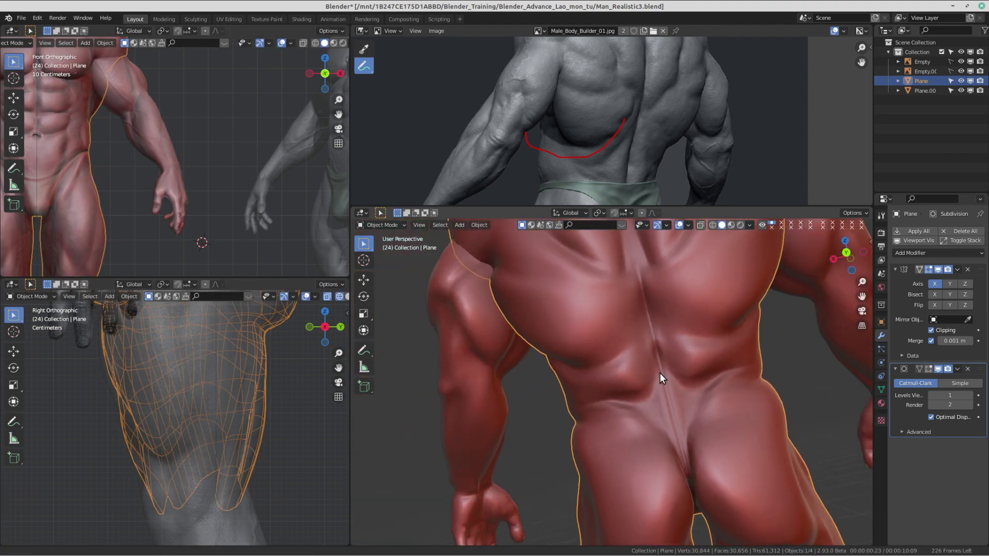
key(Tab)
scroll(612, 390, up, 4)
middle_drag(666, 380, 723, 375)
key(g)
click(751, 360)
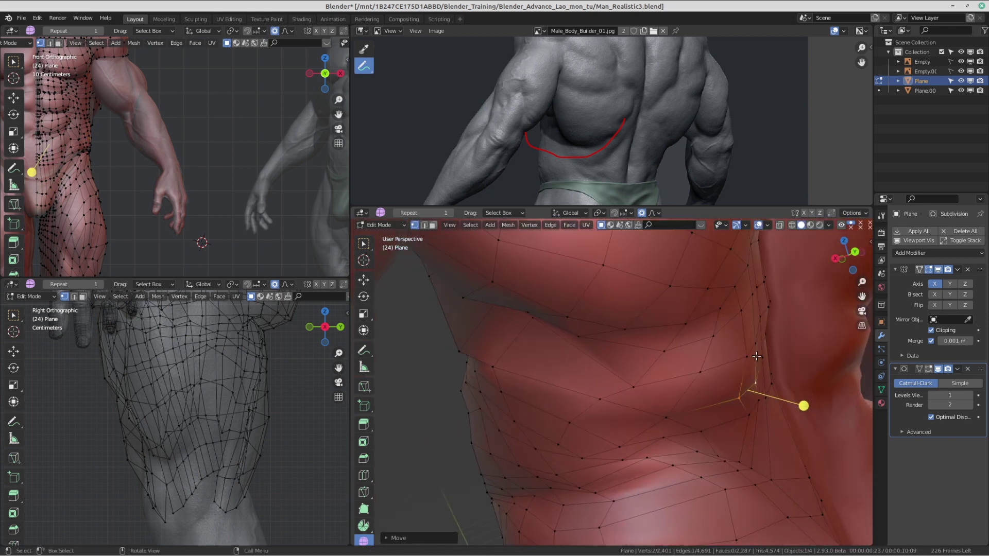
click(763, 358)
key(g)
right_click(750, 359)
Step: Move two vertices in the middle of the lower back, between the spine and the waist's side
middle_drag(679, 403, 626, 396)
click(631, 440)
key(g)
click(626, 451)
click(649, 422)
key(g)
click(648, 428)
Step: Check the smoothed surface in Object Mode, and move two vertices above the buttock near the spine in Edit Mode
scroll(670, 420, down, 3)
key(Tab)
key(Tab)
middle_drag(716, 393, 670, 398)
key(g)
click(675, 407)
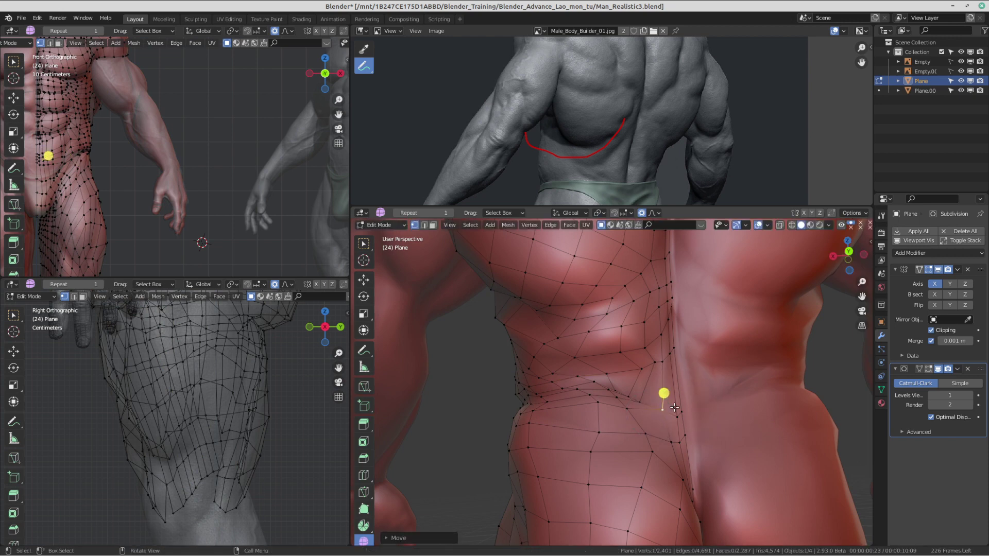
key(g)
click(643, 404)
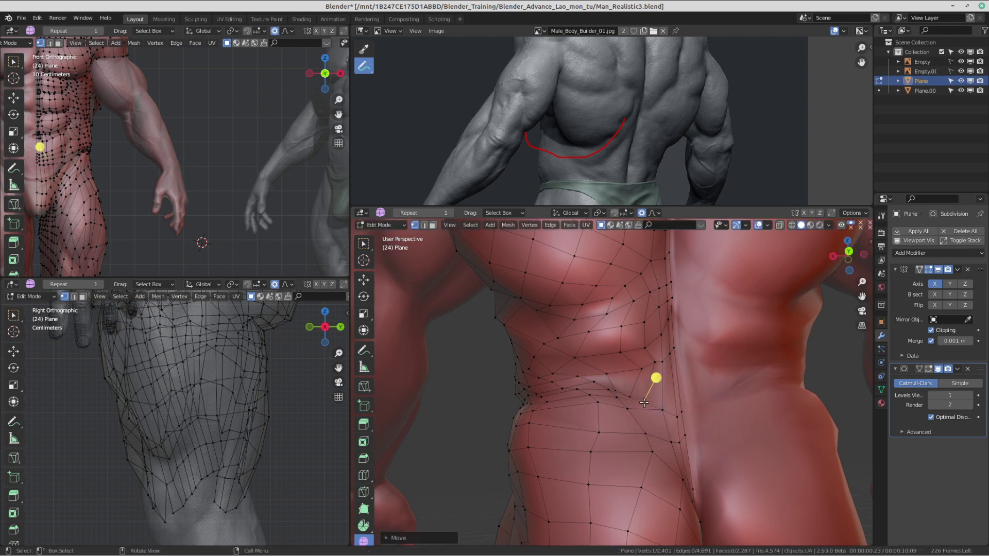
Step: Bring the buttocks of the reference image into view and move the vertices along the upper rim of the buttock
scroll(643, 402, down, 1)
middle_drag(627, 173, 642, 125)
scroll(642, 125, down, 1)
middle_drag(655, 420, 620, 408)
key(g)
click(633, 400)
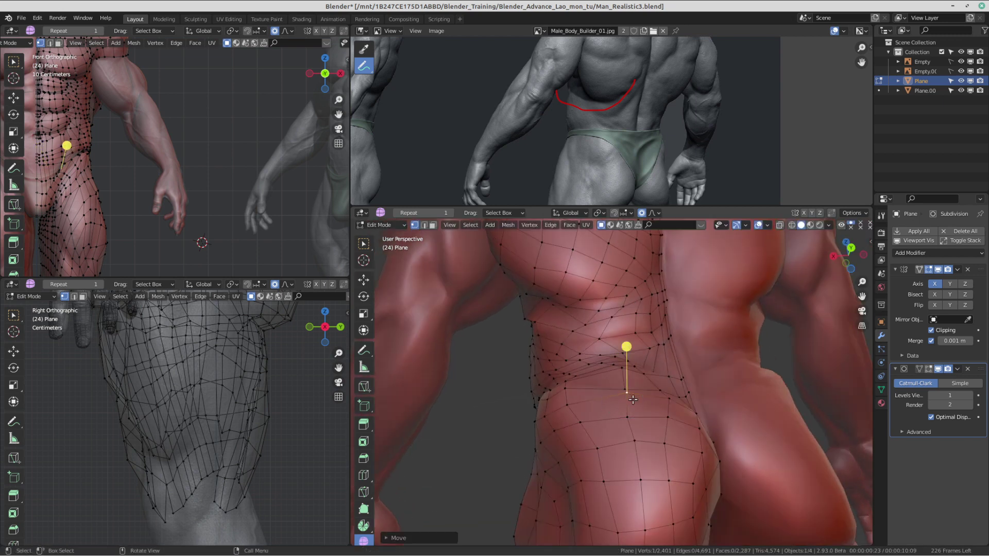
key(g)
click(679, 398)
key(g)
click(675, 396)
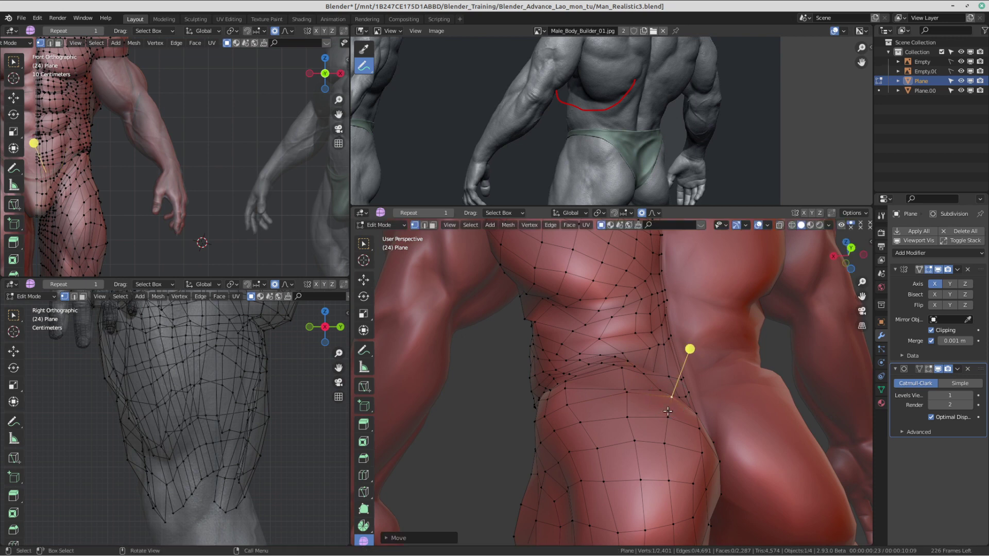
Step: Move the vertices just below the buttock's upper rim, from beside the cleft towards the middle
click(672, 413)
key(g)
click(671, 406)
middle_drag(695, 420, 610, 377)
click(664, 419)
key(g)
click(665, 417)
key(g)
click(615, 412)
key(g)
click(601, 391)
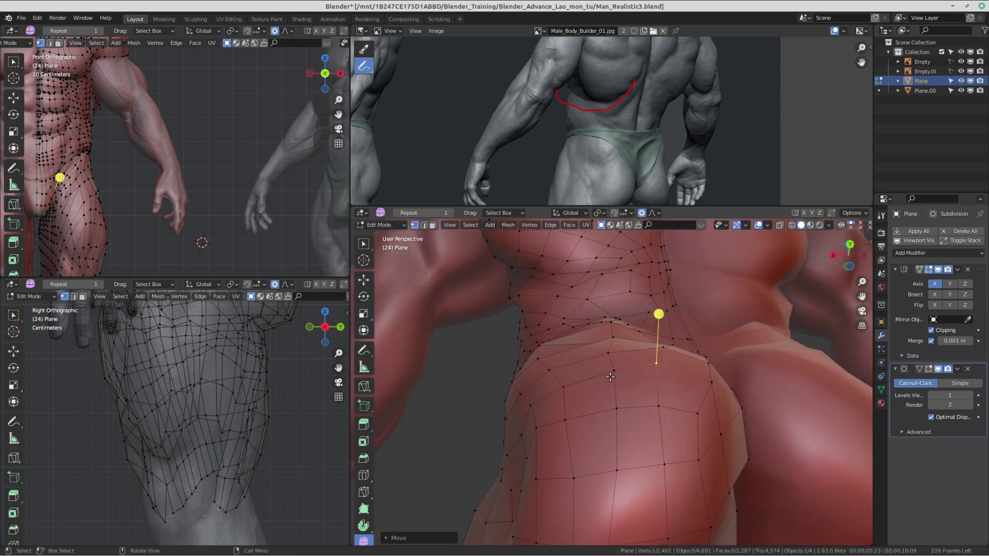
Step: Move two vertices on the upper middle and upper outer part of the buttock to even out the topology
click(611, 376)
key(g)
click(603, 377)
click(567, 388)
key(g)
click(560, 390)
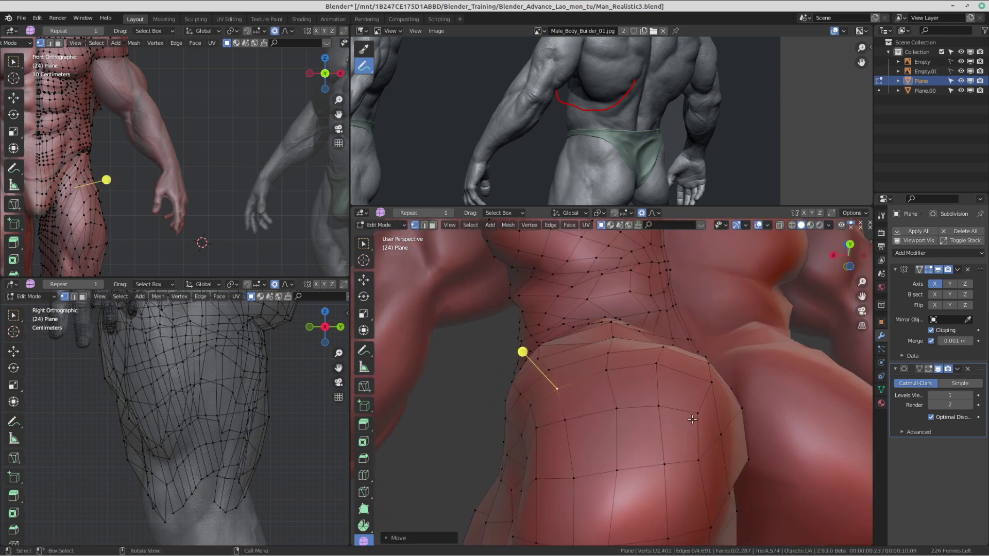
Step: Move two vertices along the inner side of the buttock towards the cleft
click(695, 418)
key(g)
click(699, 421)
click(718, 432)
key(g)
click(722, 436)
middle_drag(722, 436, 667, 395)
Step: Compare the smoothed buttocks and lower back with the rear view of the reference image in Object Mode
key(ctrl+Tab)
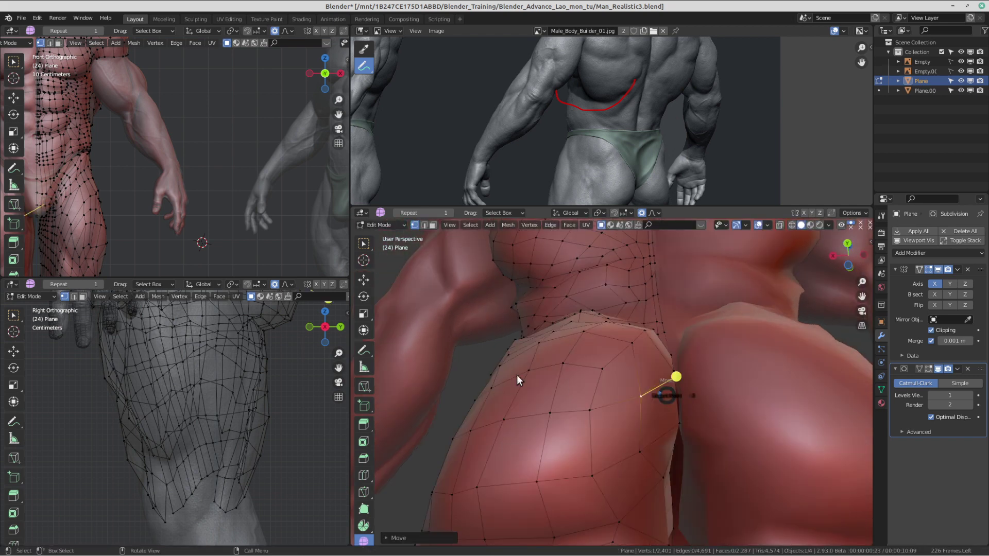
key(Tab)
scroll(598, 340, down, 5)
middle_drag(600, 342, 674, 397)
scroll(682, 145, down, 2)
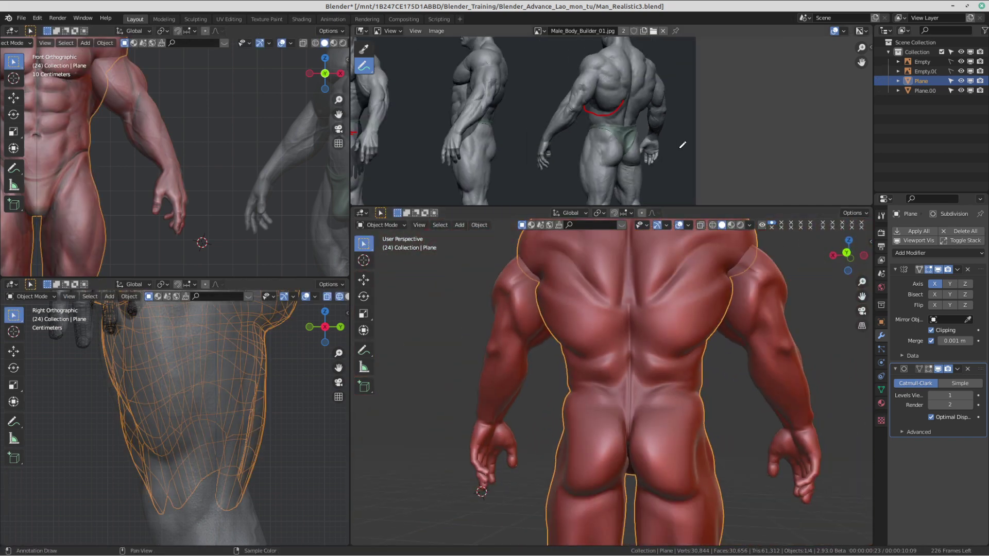
scroll(683, 145, up, 2)
scroll(642, 390, up, 3)
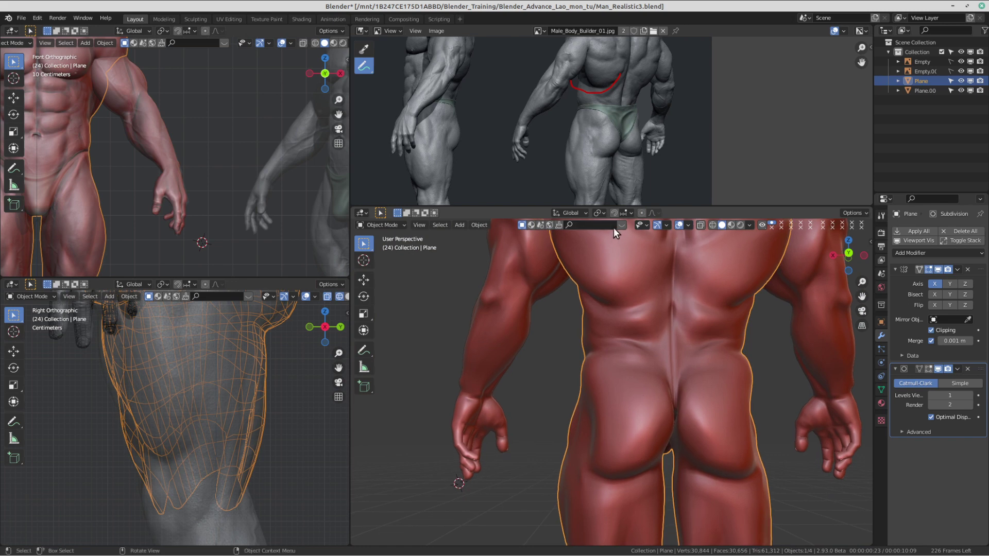
Step: Move a vertex on the upper outer part of the buttock inward and up towards its rim in Edit Mode
key(Tab)
scroll(613, 394, up, 2)
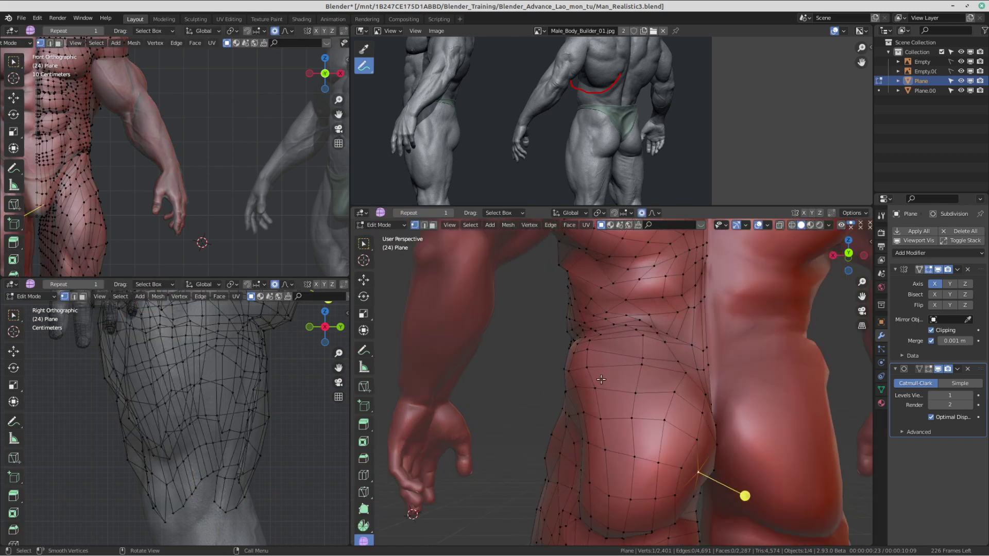
click(592, 389)
key(g)
click(607, 395)
middle_drag(607, 399, 623, 371)
key(g)
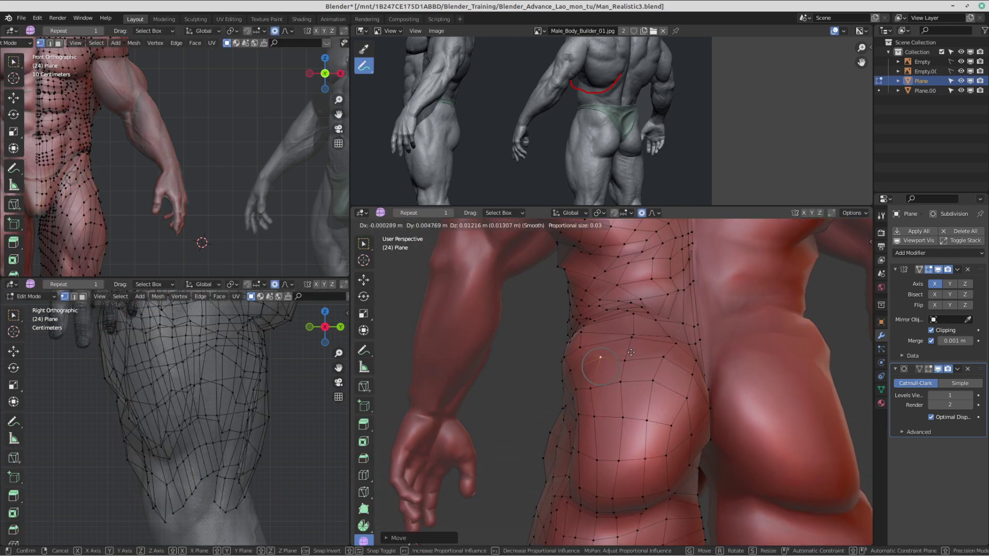
click(623, 357)
Step: Reposition the vertices just below the upper rim of the buttock, between its outer side and the middle
click(599, 385)
key(g)
key(g)
click(625, 374)
click(624, 381)
key(g)
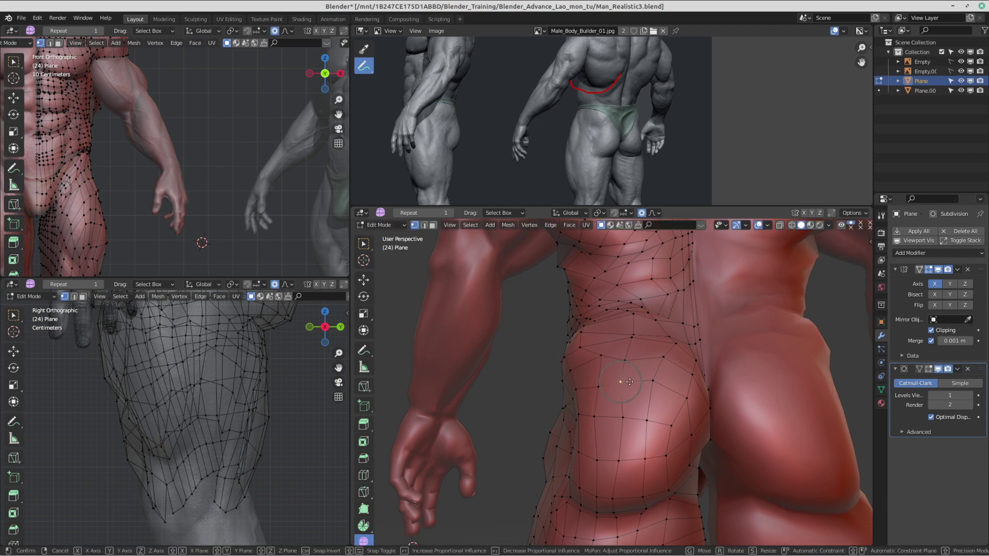
click(628, 381)
Step: Shift the vertices at the upper outer corner of the buttock using a proportional size of 0.06
middle_drag(617, 378, 630, 376)
click(587, 376)
key(g)
scroll(600, 371, down, 7)
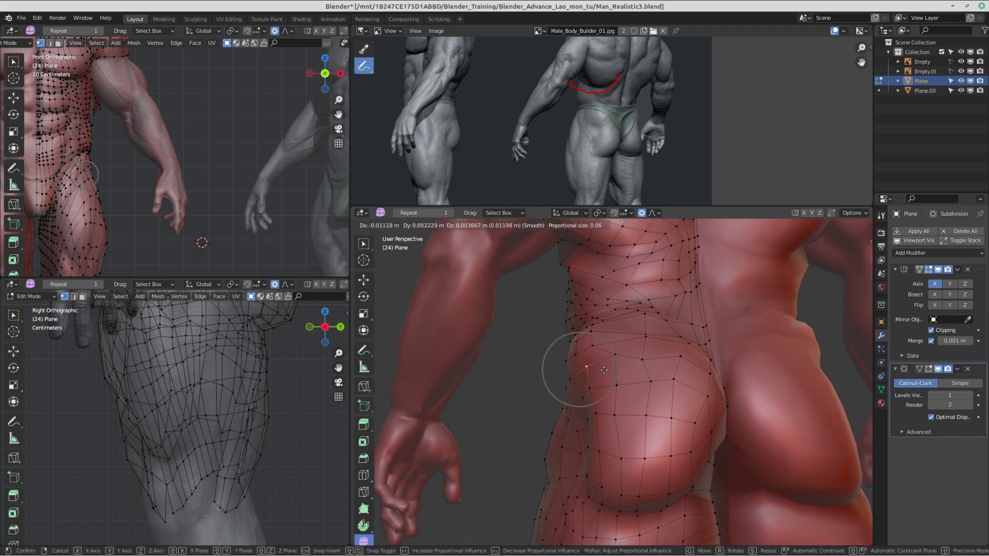
click(604, 371)
click(598, 389)
key(g)
click(614, 388)
Step: Move the vertices on the upper middle of the buttock with a wider proportional influence to shape its bulge
click(619, 386)
key(g)
scroll(622, 385, down, 7)
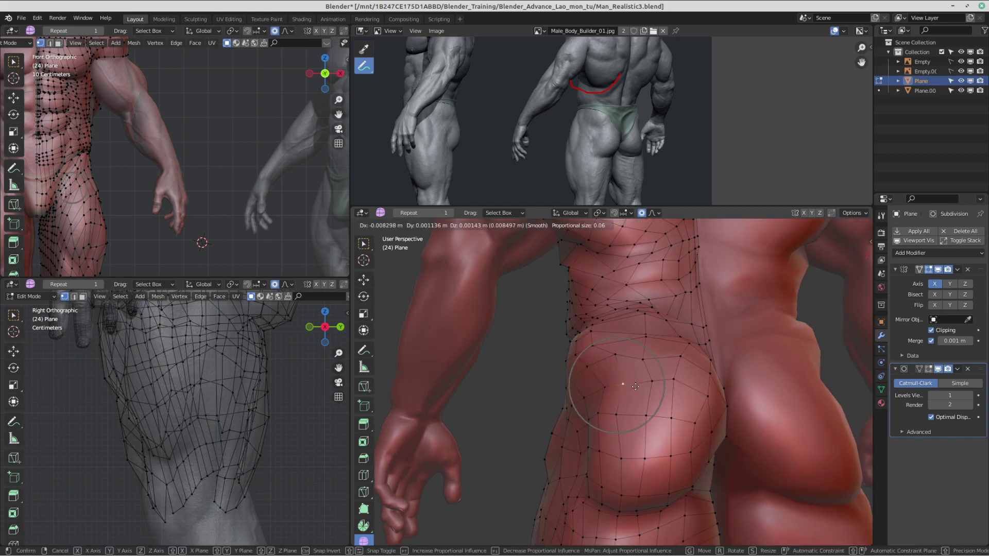
click(625, 382)
key(g)
click(596, 386)
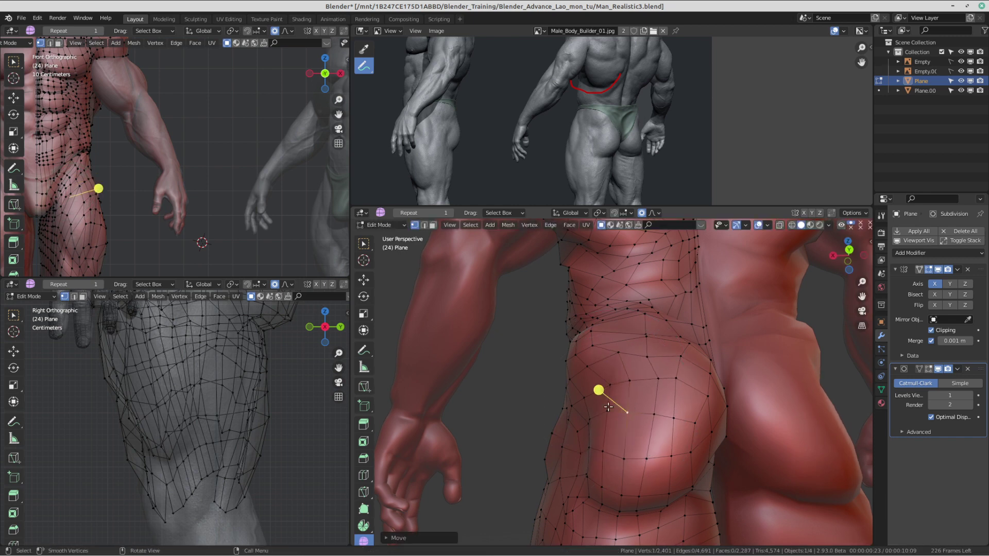
Step: Adjust the vertices along the outer edge of the upper buttock to form the hollow beside the hip
key(g)
click(578, 393)
key(g)
click(579, 365)
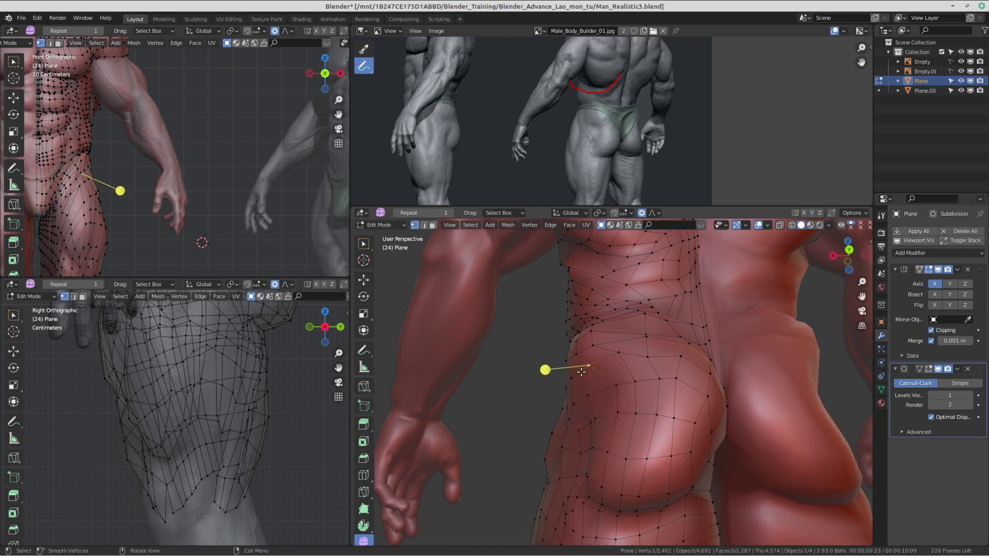
key(g)
click(588, 369)
Step: Move the lower outer vertices of the buttock with a proportional size of 0.10 to round its side
click(591, 450)
key(g)
click(587, 451)
shift+middle_drag(590, 466, 631, 427)
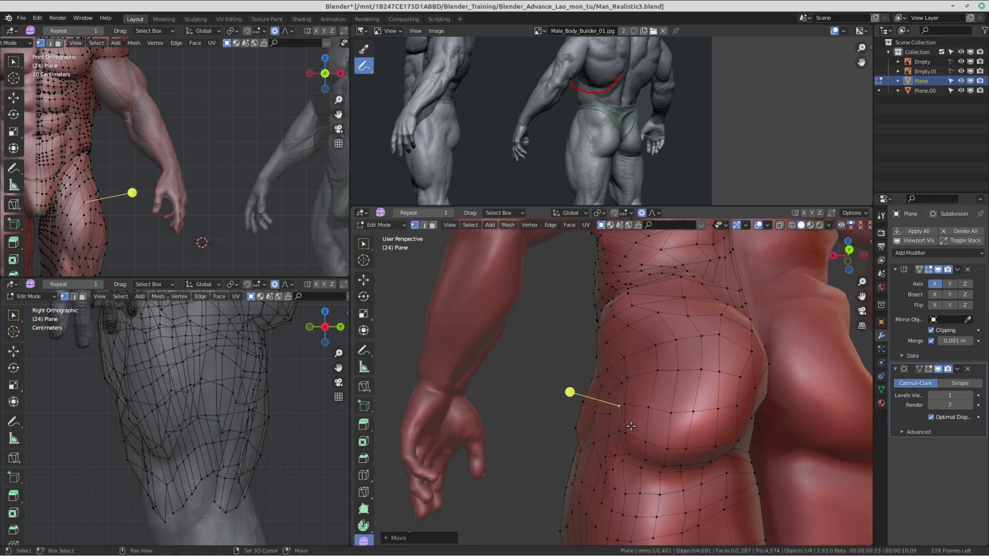
key(g)
click(631, 401)
key(g)
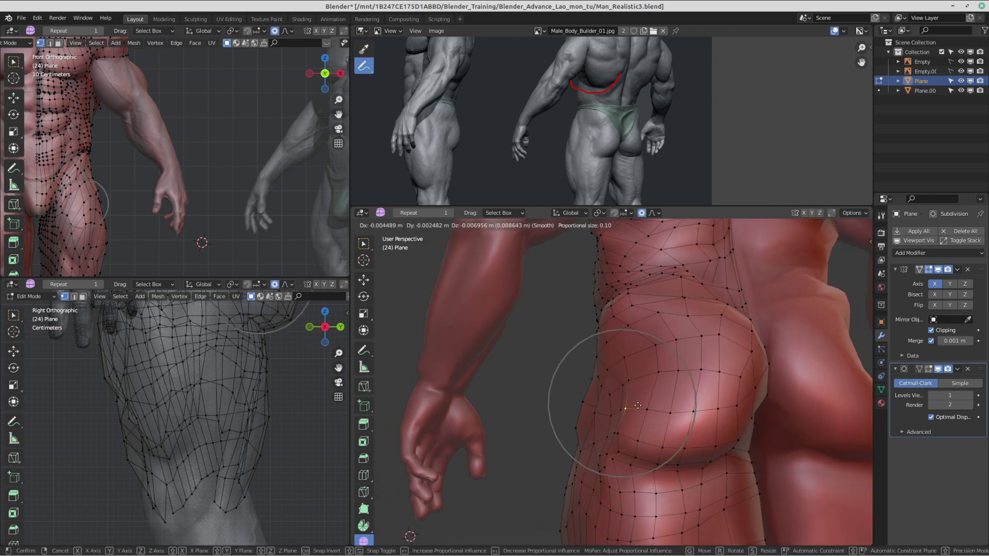
click(638, 406)
Step: Move a vertex at mid-height on the buttock's outer side and select the one above it
click(629, 381)
key(g)
click(637, 384)
click(661, 350)
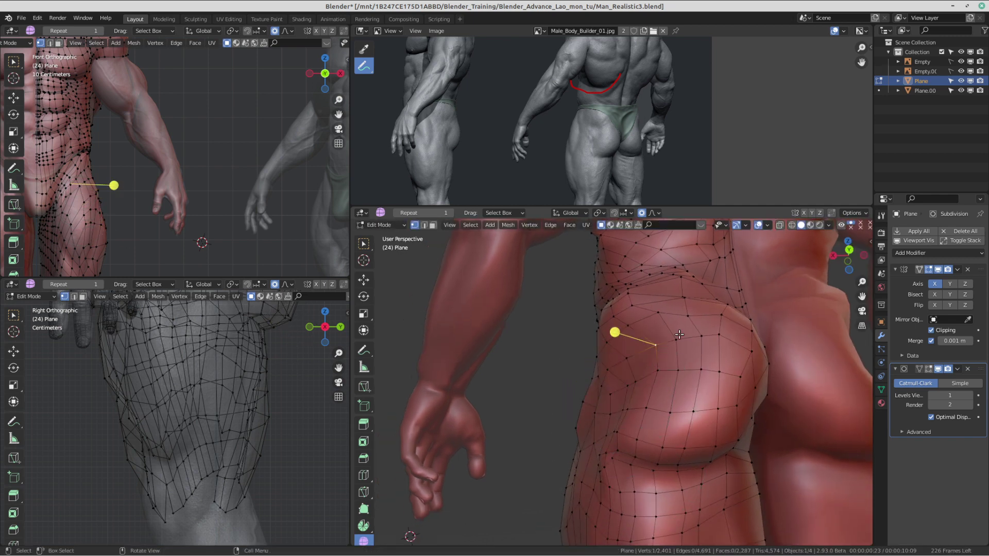
Step: Check the smoothed form, and move a vertex on the lower outer buttock with a proportional size of 0.07
middle_drag(662, 351, 712, 368)
key(Tab)
scroll(635, 399, down, 6)
scroll(653, 422, up, 2)
key(Tab)
scroll(712, 369, up, 3)
middle_drag(623, 392, 633, 394)
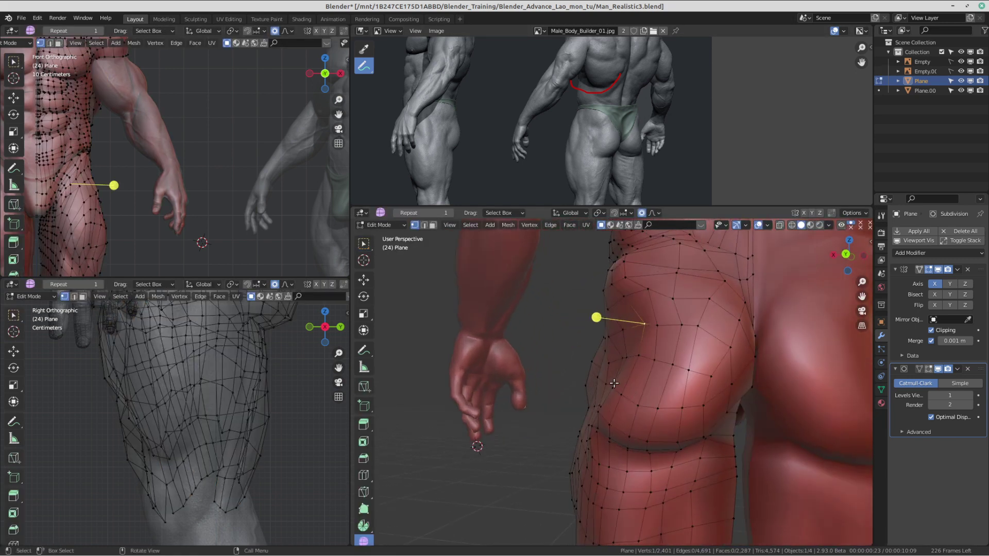
key(g)
key(Escape)
key(g)
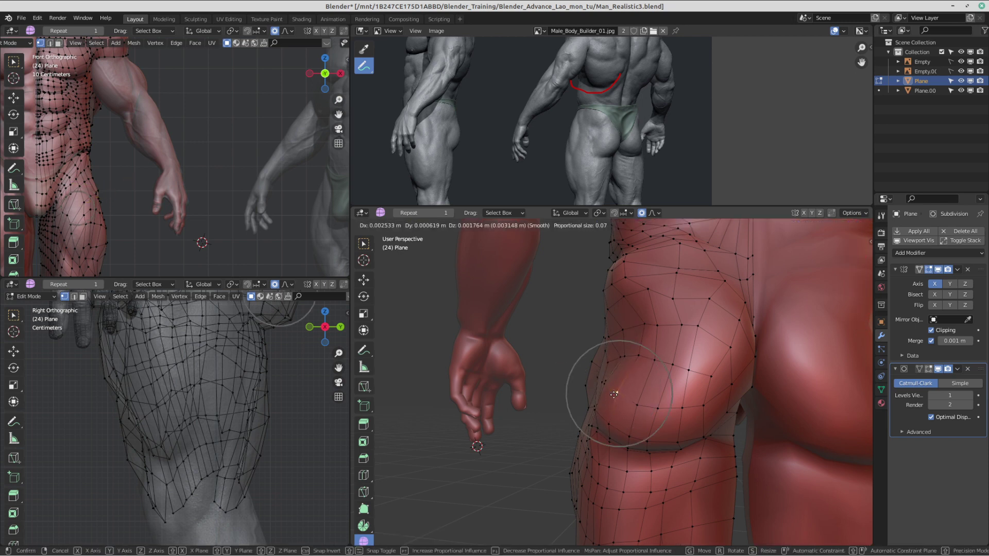
click(614, 395)
Step: Move the vertices across the outer middle of the buttock to deepen the side hollow and even the bulge
mouse_move(614, 394)
middle_down()
mouse_move(596, 364)
mouse_move(605, 396)
middle_up()
click(583, 364)
key(g)
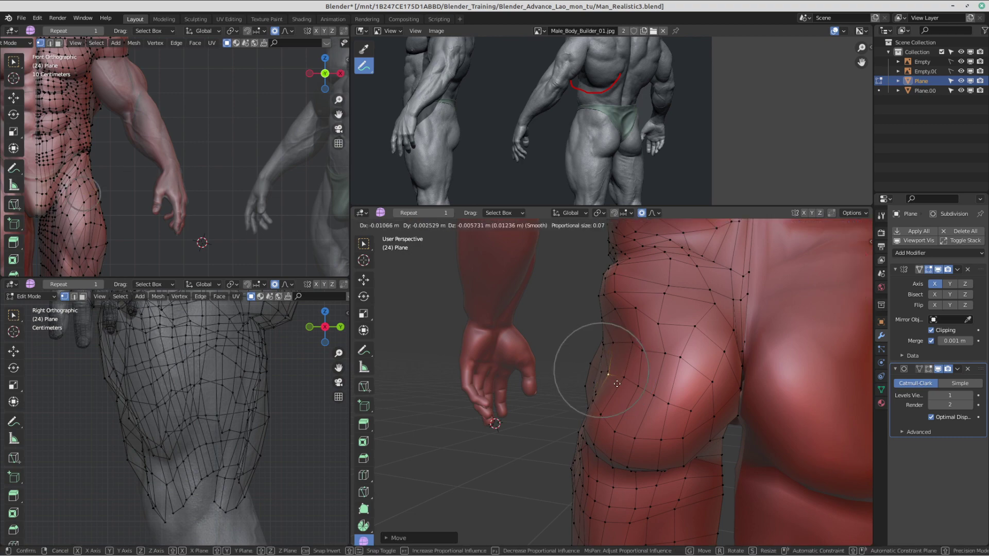
click(618, 385)
click(624, 379)
key(g)
click(628, 380)
click(639, 387)
key(g)
click(644, 379)
Step: Move a vertex in the buttock's upper outer hollow with the proportional size reduced to 0.03
scroll(564, 405, down, 2)
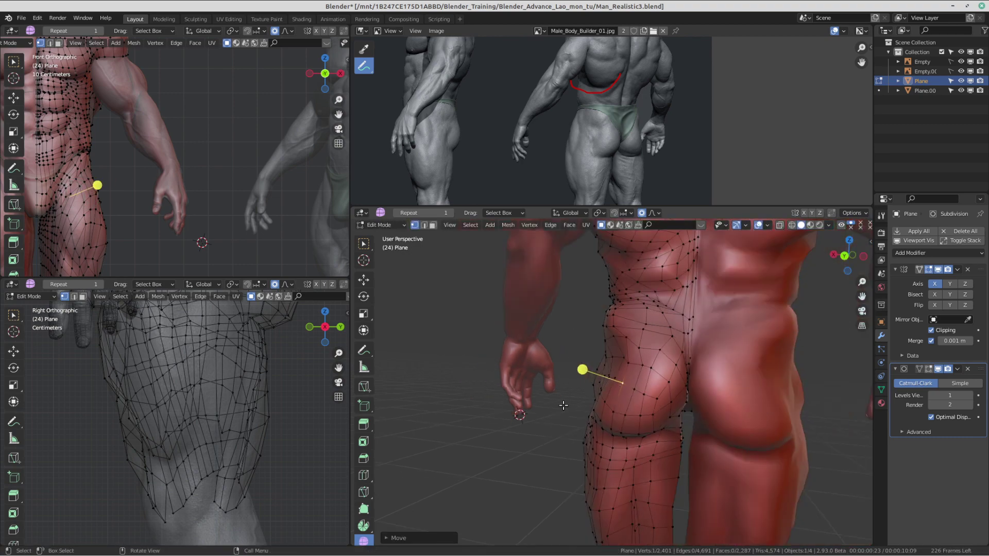
key(Tab)
middle_drag(598, 369, 627, 377)
key(Tab)
scroll(670, 383, up, 5)
click(597, 323)
middle_drag(598, 327, 595, 348)
click(592, 370)
scroll(612, 390, up, 5)
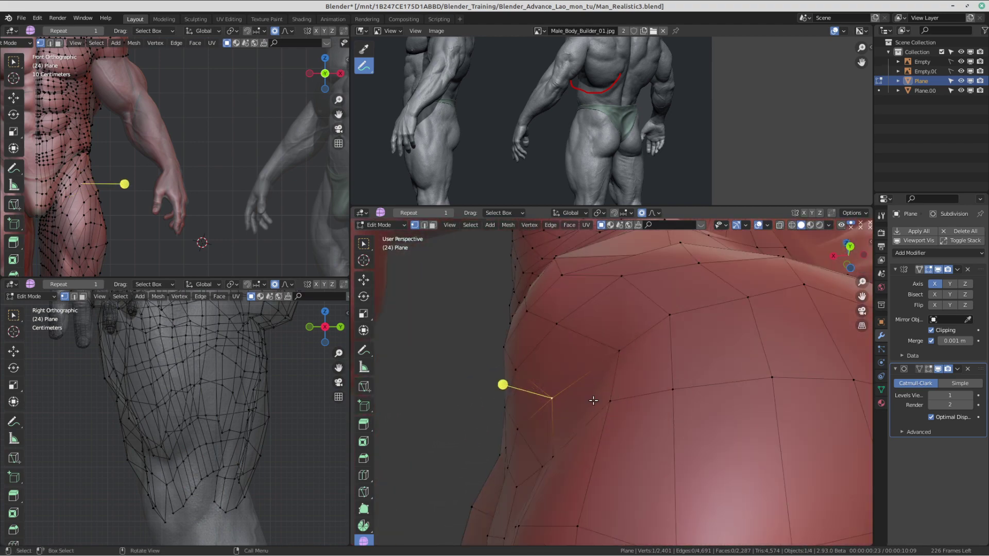
scroll(592, 401, down, 2)
middle_drag(592, 401, 625, 346)
key(g)
scroll(588, 411, up, 7)
click(593, 413)
Step: Reposition the neighbouring vertices around the upper outer hollow of the buttock to even out the topology
click(582, 379)
key(g)
click(564, 379)
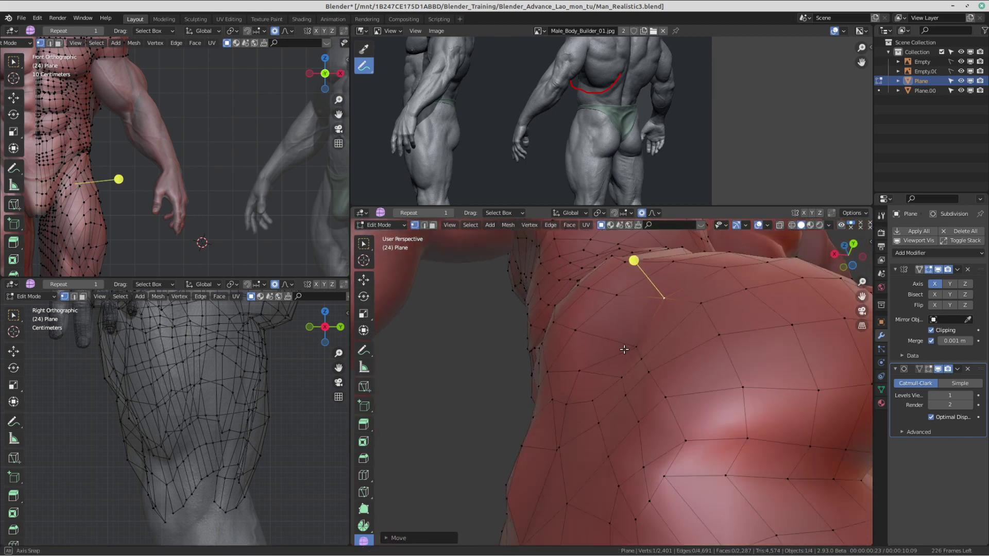
click(630, 345)
key(g)
click(640, 364)
key(g)
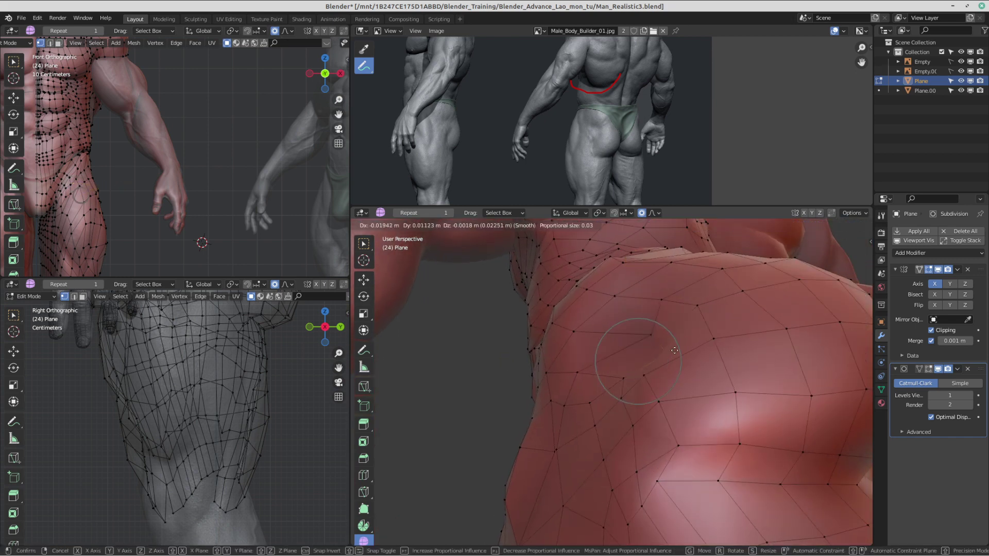
click(645, 376)
key(g)
click(643, 379)
Step: Move the vertices where the hollow meets the upper buttock bulge to refine the transition
middle_drag(644, 377, 685, 352)
click(697, 379)
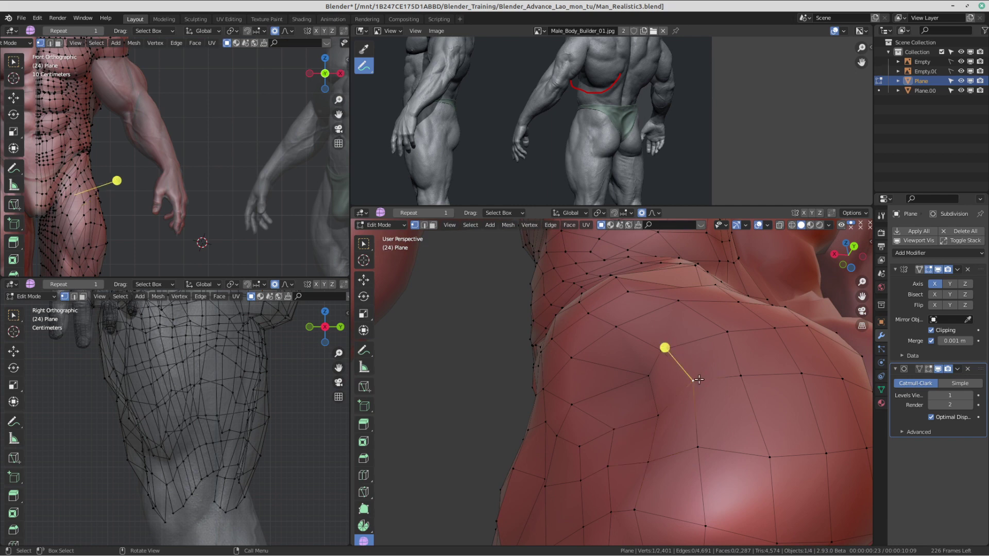
key(g)
click(625, 325)
key(g)
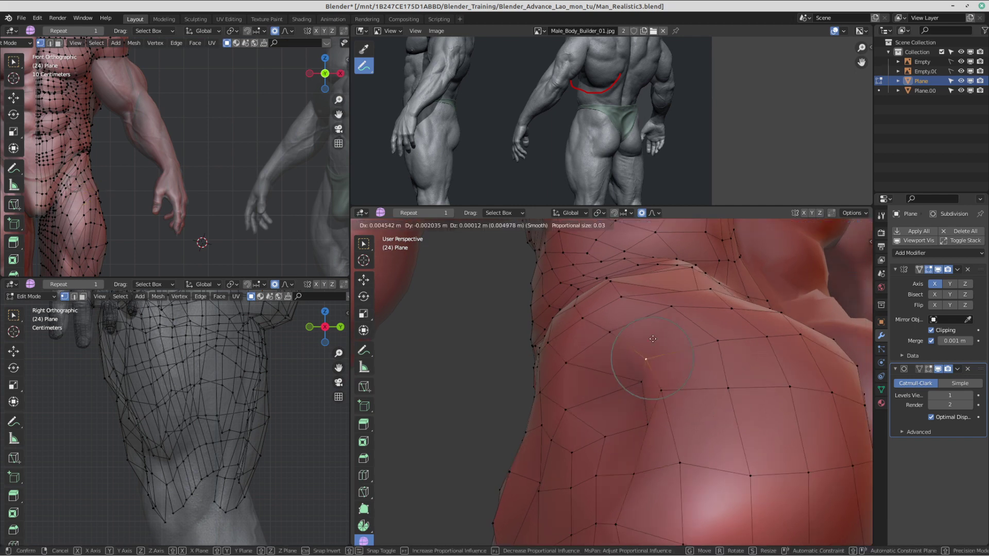
click(674, 387)
Step: Select two vertices on the side of the hip, and rotate and move them together
key(Tab)
middle_drag(655, 295, 627, 418)
key(Tab)
scroll(631, 412, up, 4)
shift+click(642, 427)
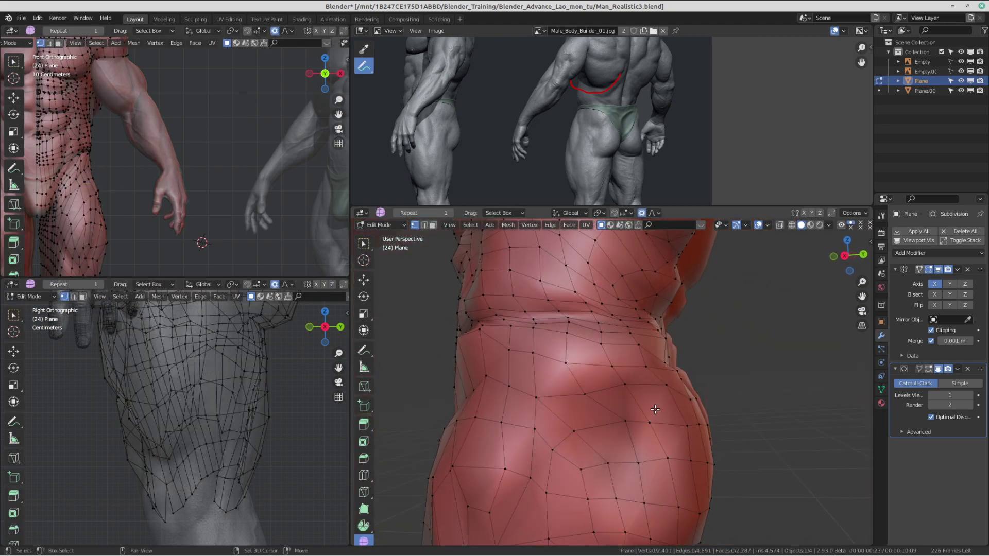
shift+click(649, 418)
middle_drag(727, 390, 618, 368)
key(r)
click(704, 332)
key(g)
click(703, 373)
Step: Examine the smoothed hips, buttocks and back from the side and rear in Object Mode
scroll(532, 367, down, 4)
key(Tab)
middle_drag(532, 365, 610, 326)
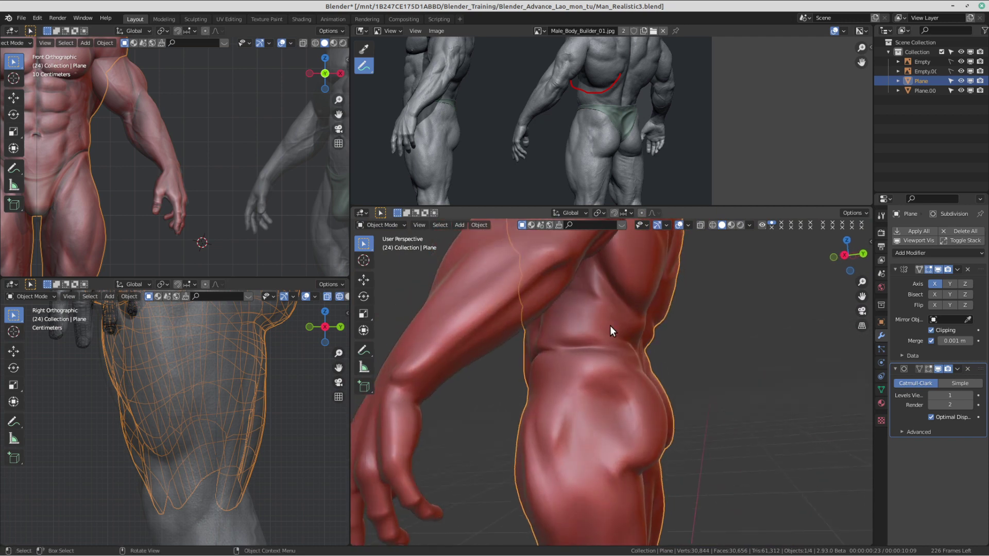
scroll(582, 390, down, 4)
middle_drag(583, 390, 629, 415)
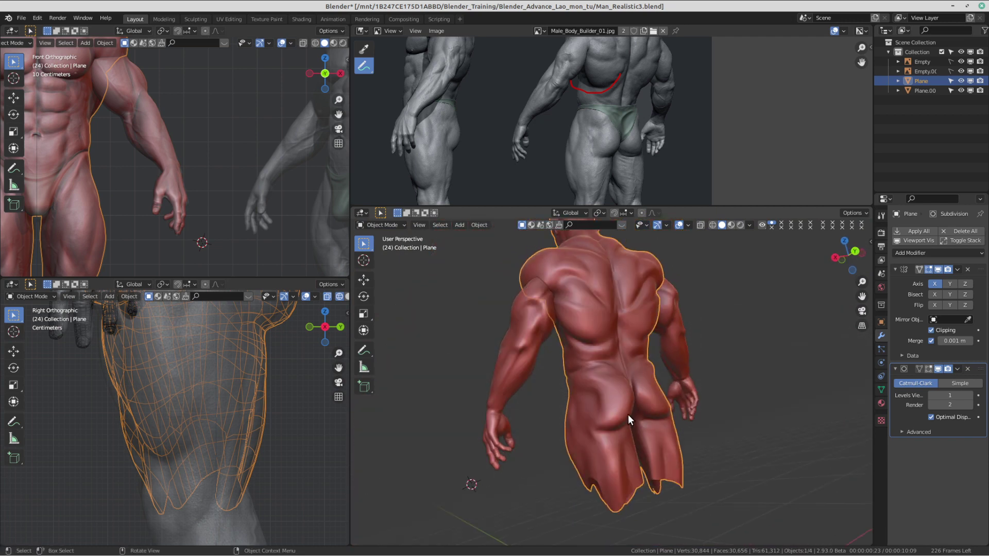
middle_drag(628, 284, 595, 420)
scroll(626, 332, down, 1)
scroll(625, 427, up, 2)
Step: Move the selected vertex pair on the outer buttock inward and a vertex near the lower fold outward
key(Tab)
scroll(663, 412, up, 3)
middle_drag(663, 407, 627, 376)
key(g)
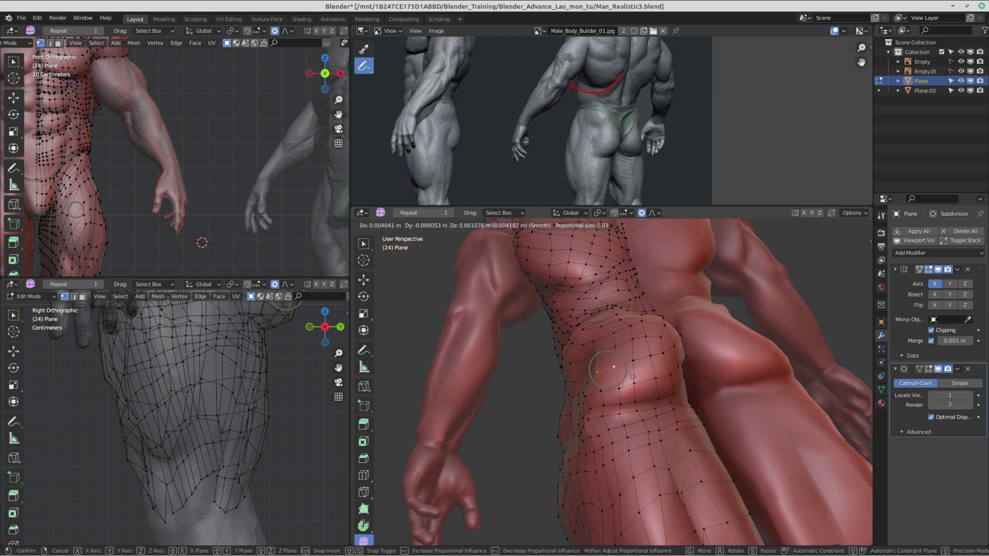
click(633, 377)
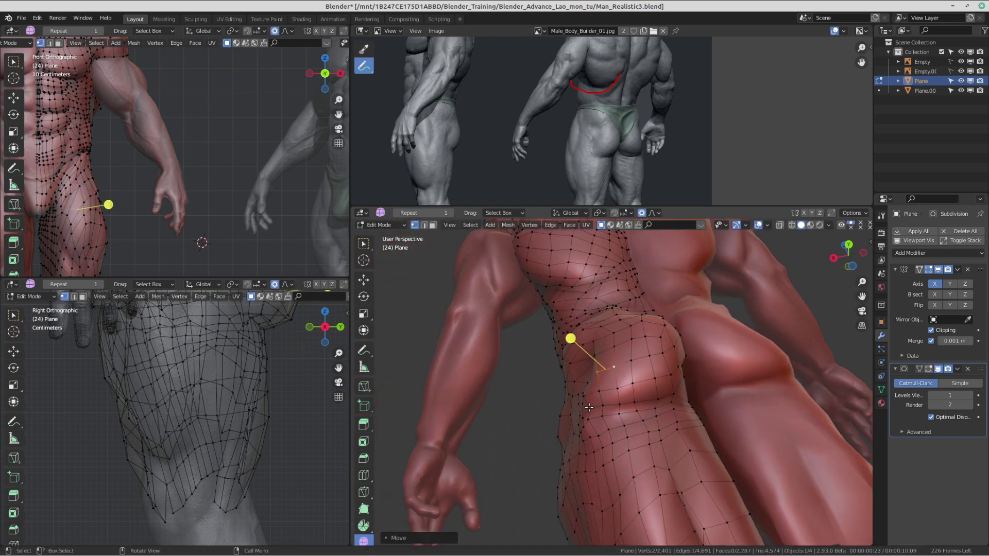
click(583, 414)
key(g)
click(576, 417)
Step: Compare the body with the reference, and move a vertex in the side hollow using a proportional size of 0.11
key(Tab)
middle_drag(626, 283, 689, 368)
scroll(647, 323, down, 2)
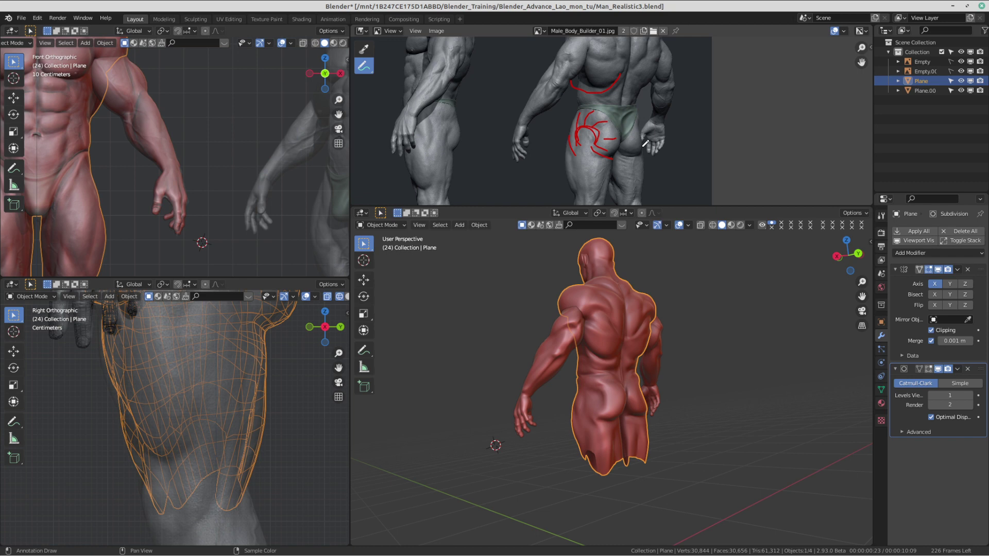
middle_drag(691, 433, 626, 393)
key(Tab)
scroll(670, 397, up, 4)
scroll(619, 399, up, 3)
click(632, 379)
key(g)
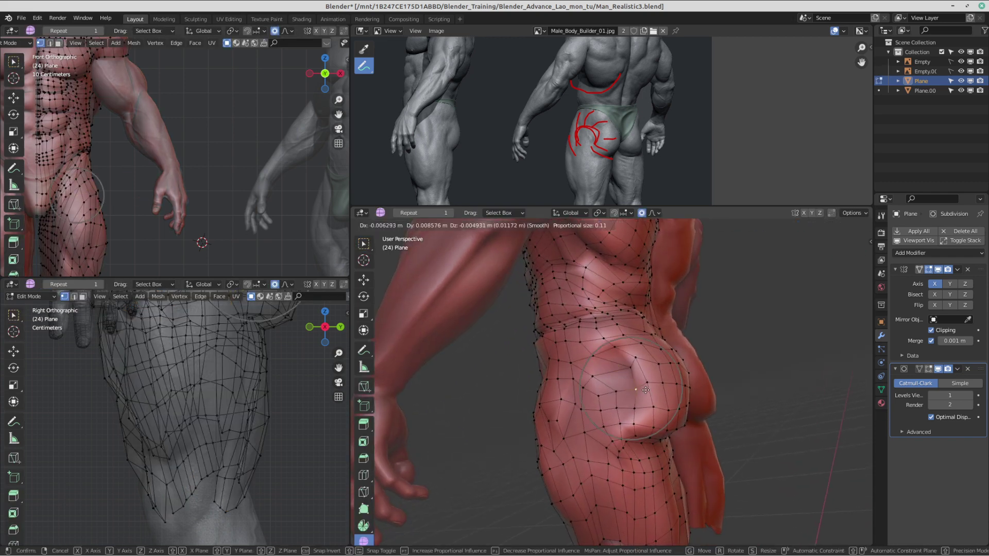
click(632, 409)
Step: Move two vertices at the lower end of the side hollow to shape the outer buttock
click(616, 408)
key(g)
click(618, 412)
click(634, 416)
key(g)
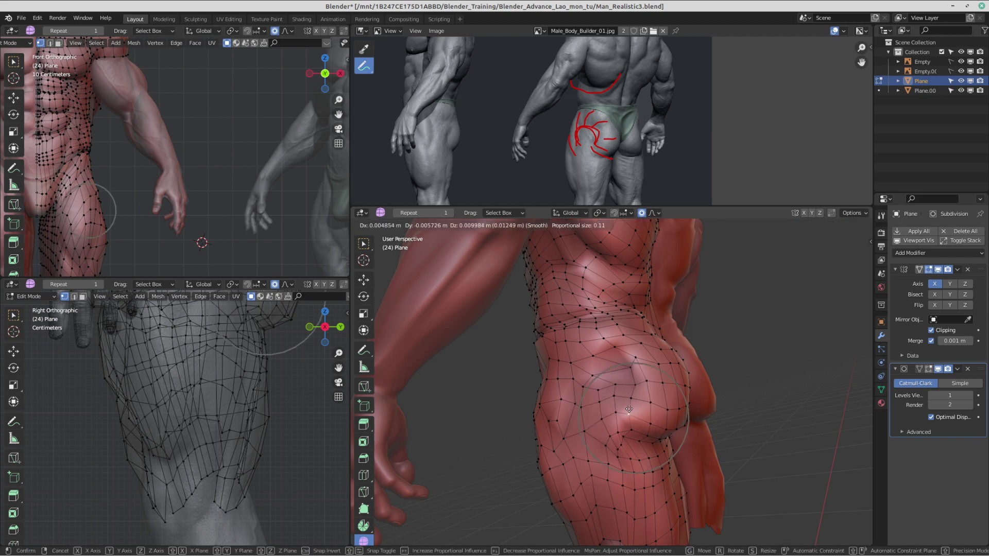
click(632, 407)
Step: Adjust the vertices along the lower outer bulge and the gluteal fold beneath it
click(654, 424)
key(g)
click(657, 424)
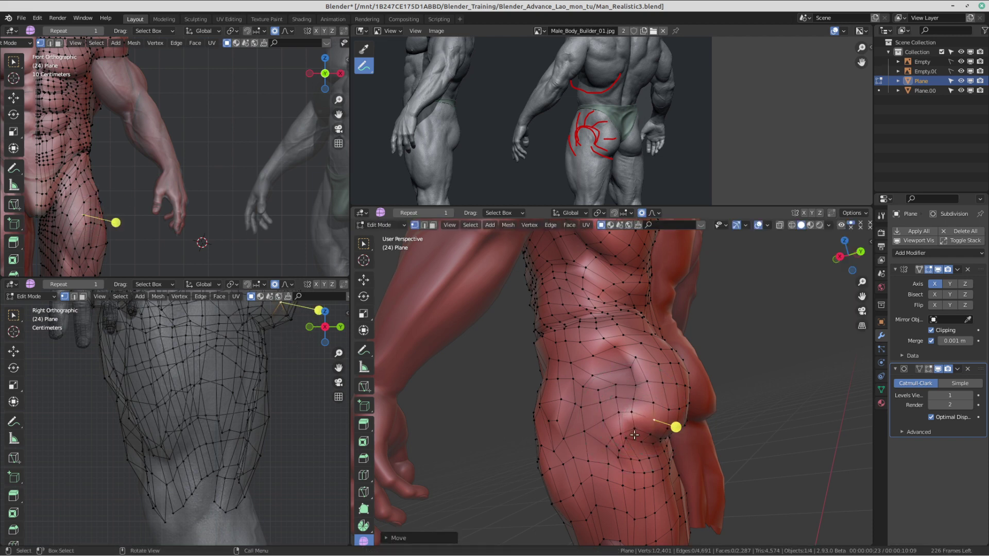
click(630, 437)
key(g)
click(633, 439)
click(616, 413)
key(g)
click(616, 413)
Step: Check the buttock in Object Mode, and move a vertex in the middle of the side hollow in Edit Mode
key(Tab)
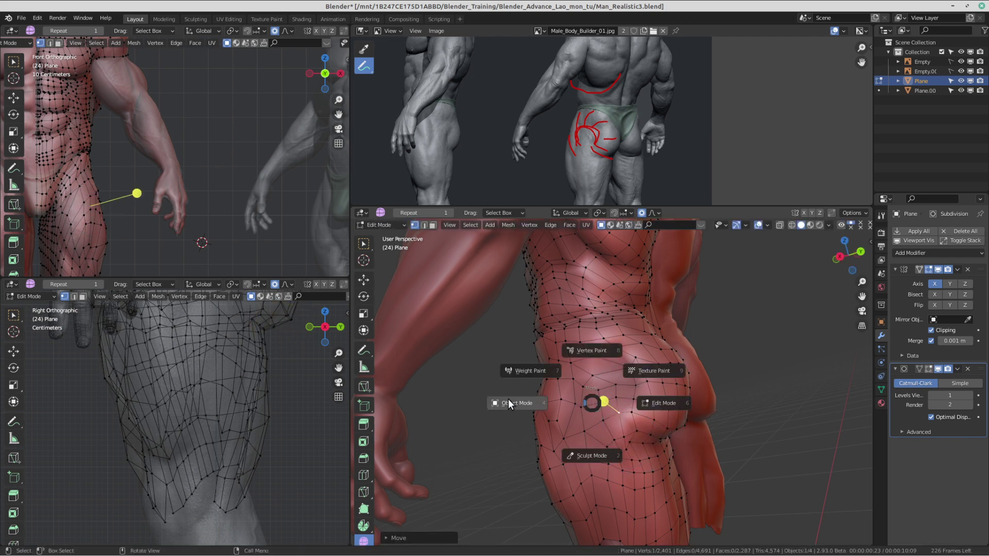
click(509, 400)
scroll(726, 426, down, 1)
middle_drag(726, 425, 620, 385)
key(Tab)
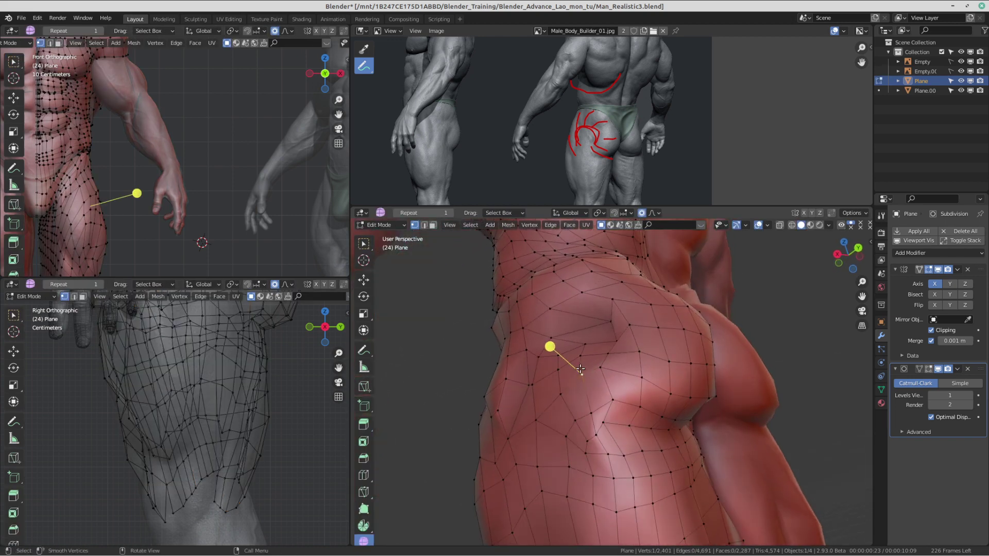
key(g)
click(601, 373)
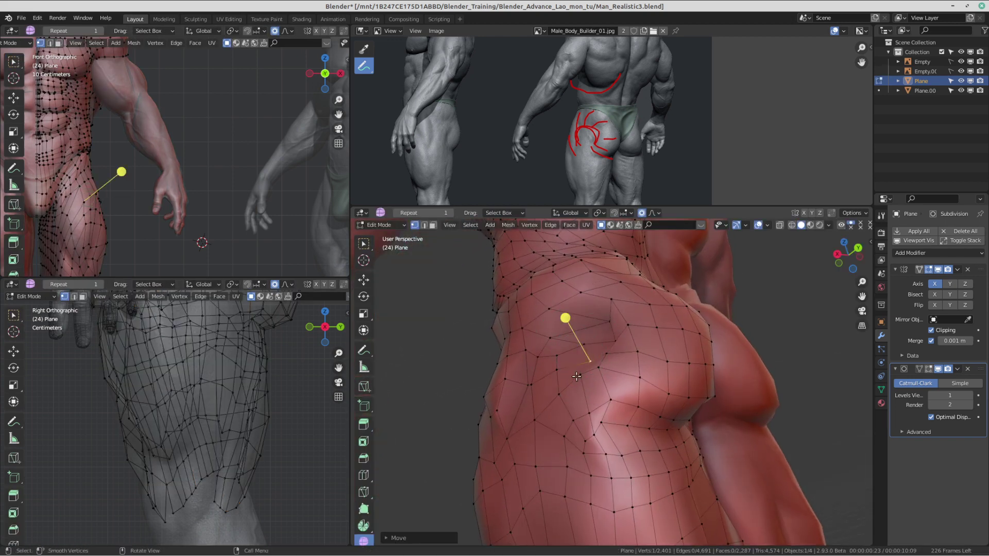
Step: Move the selected vertex in the side hollow, check the buttock in Object Mode, and return to Edit Mode
mouse_move(600, 371)
middle_down()
mouse_move(598, 338)
mouse_move(608, 375)
middle_up()
key(g)
click(594, 359)
key(ctrl+Tab)
click(445, 368)
scroll(607, 402, down, 5)
middle_drag(644, 409, 667, 393)
key(Tab)
scroll(668, 394, up, 3)
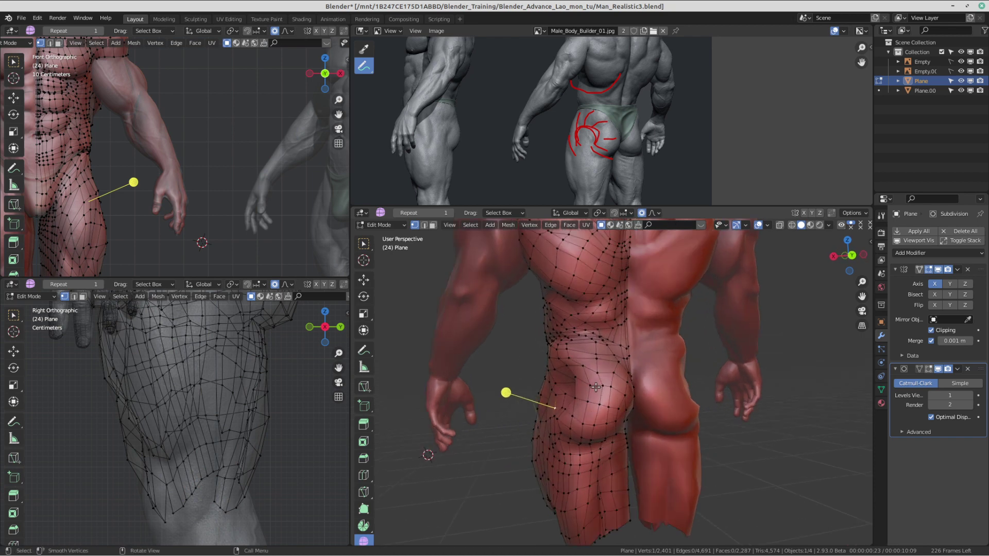
Step: Select two neighbouring vertices in the upper side hollow of the buttock and reposition them
scroll(607, 370, up, 3)
middle_drag(603, 367, 600, 370)
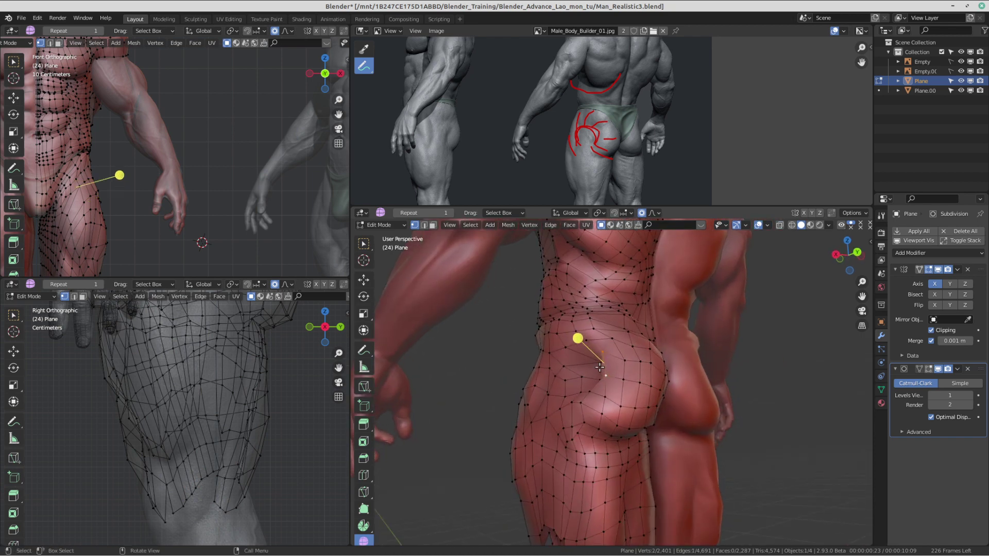
click(601, 365)
shift+click(602, 355)
middle_drag(657, 351, 638, 383)
key(g)
click(630, 364)
Step: Move the vertices along the outer edge of the side hollow using a proportional size of 0.03
click(582, 370)
key(g)
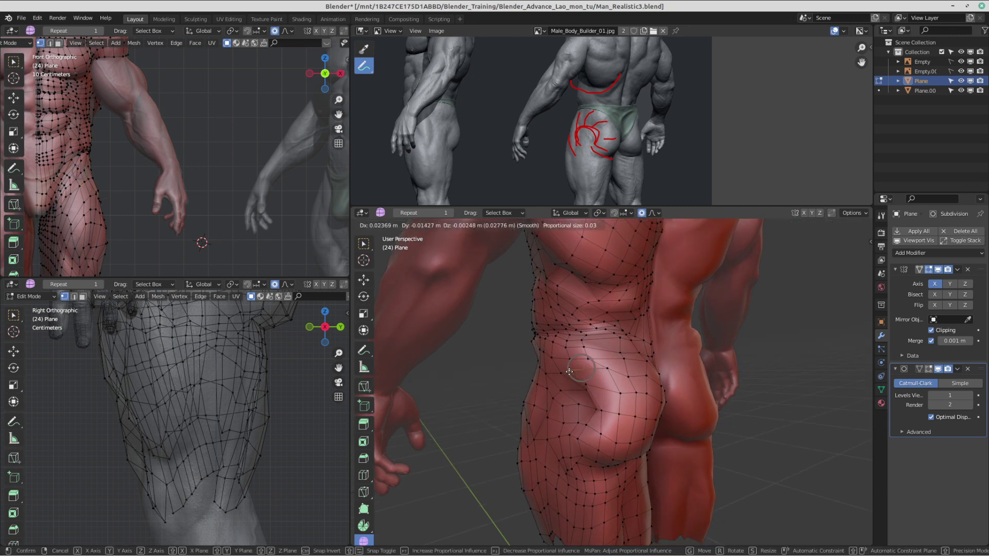
click(569, 371)
key(g)
click(581, 405)
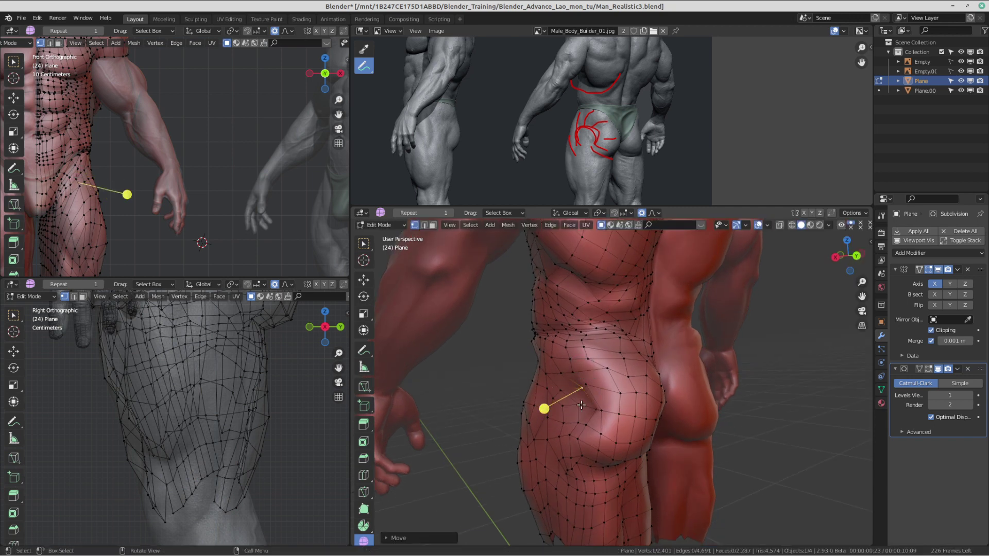
key(g)
click(576, 404)
key(g)
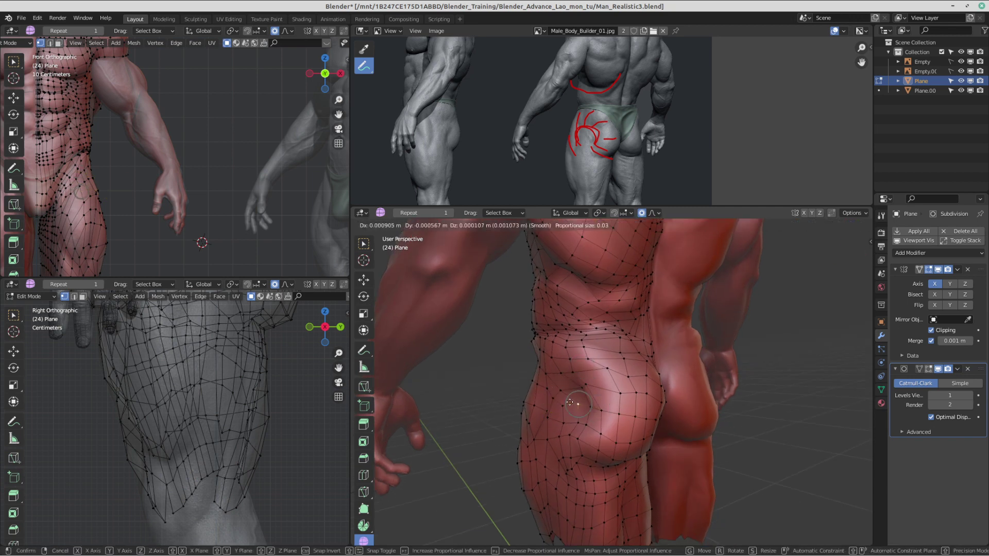
click(570, 402)
key(g)
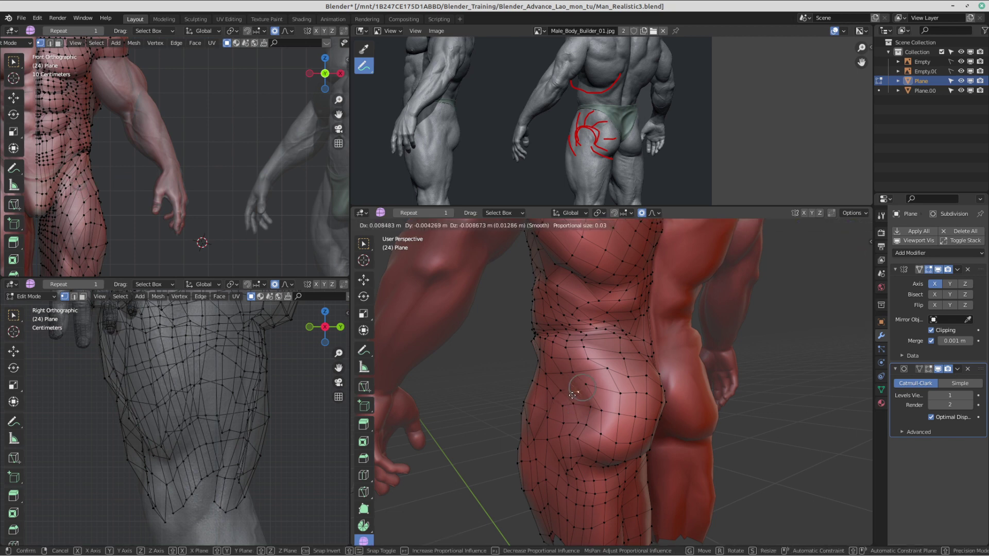
click(572, 395)
Step: Adjust the hollow's outer-edge vertices from its lower end up to the upper hip, using a proportional size of 0.03
middle_drag(573, 395, 583, 406)
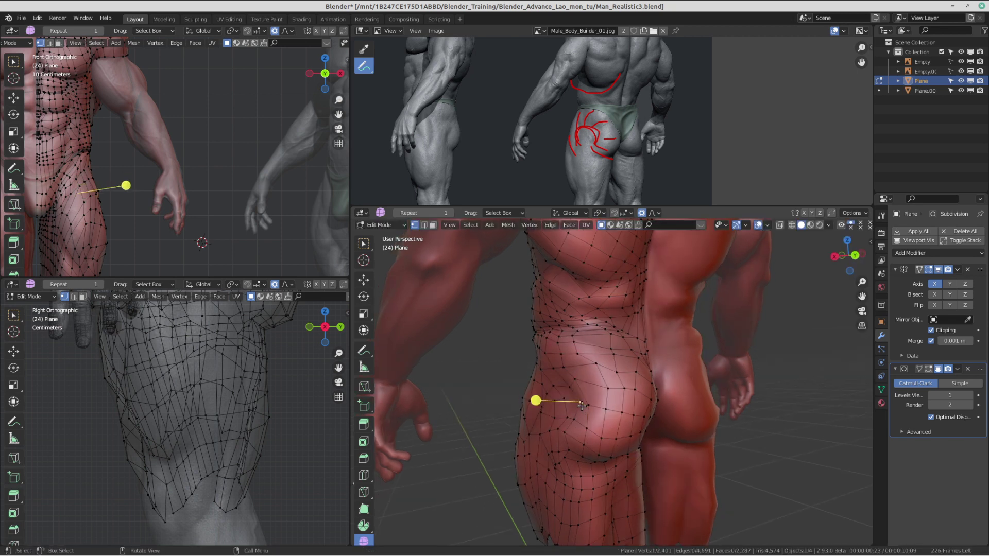
key(g)
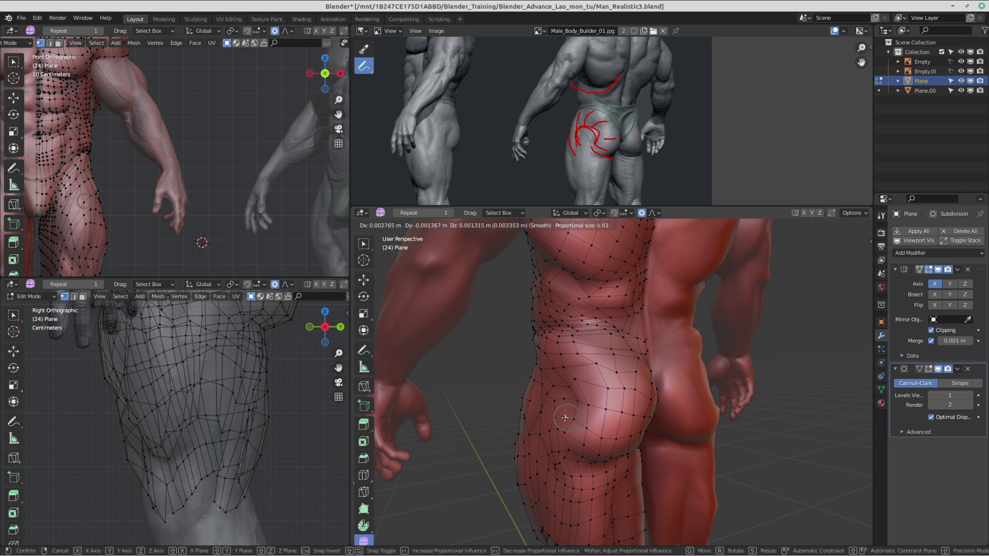
click(563, 417)
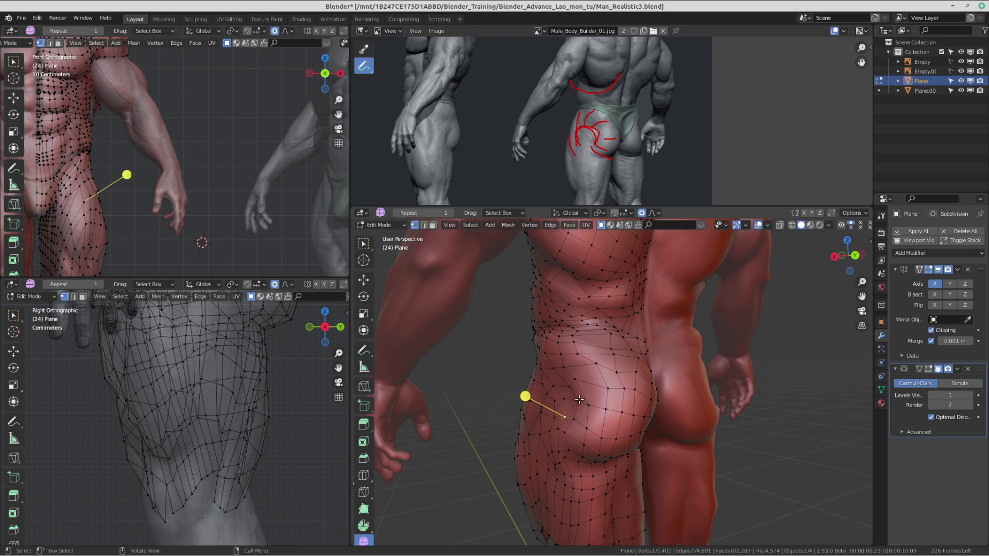
key(g)
click(576, 401)
click(569, 388)
key(g)
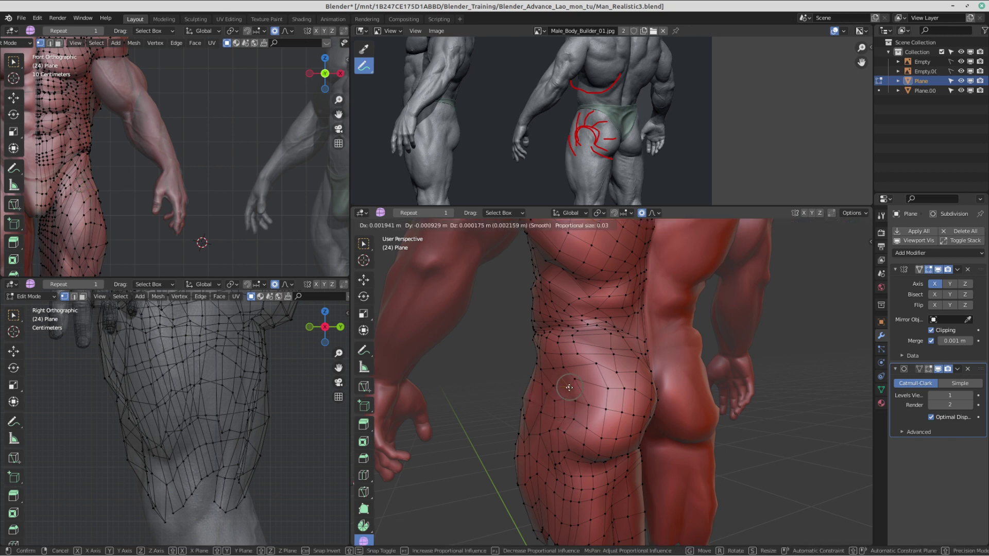
click(570, 387)
key(g)
click(578, 372)
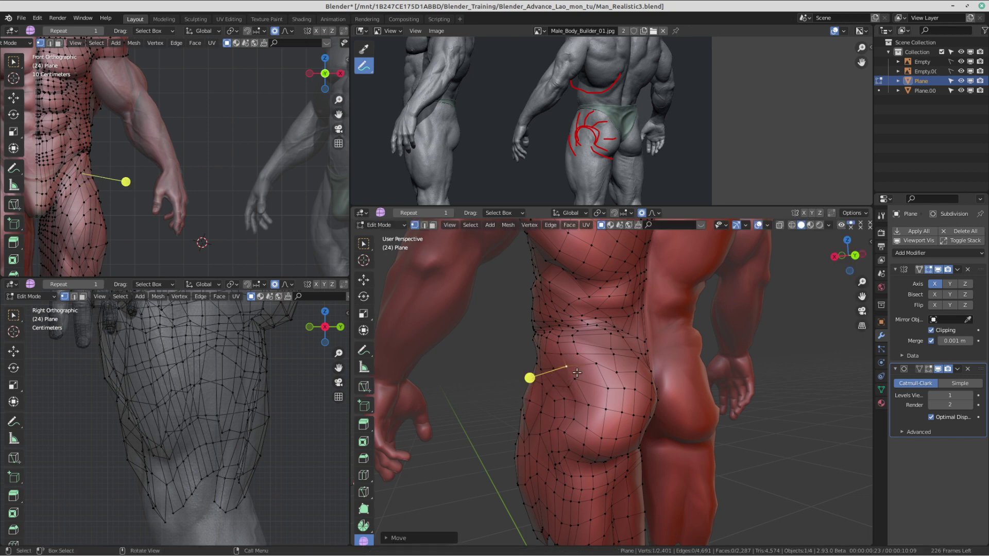
Step: Reposition a vertex on the upper buttock and two vertices in the middle of the side hollow
key(g)
middle_drag(589, 416, 580, 408)
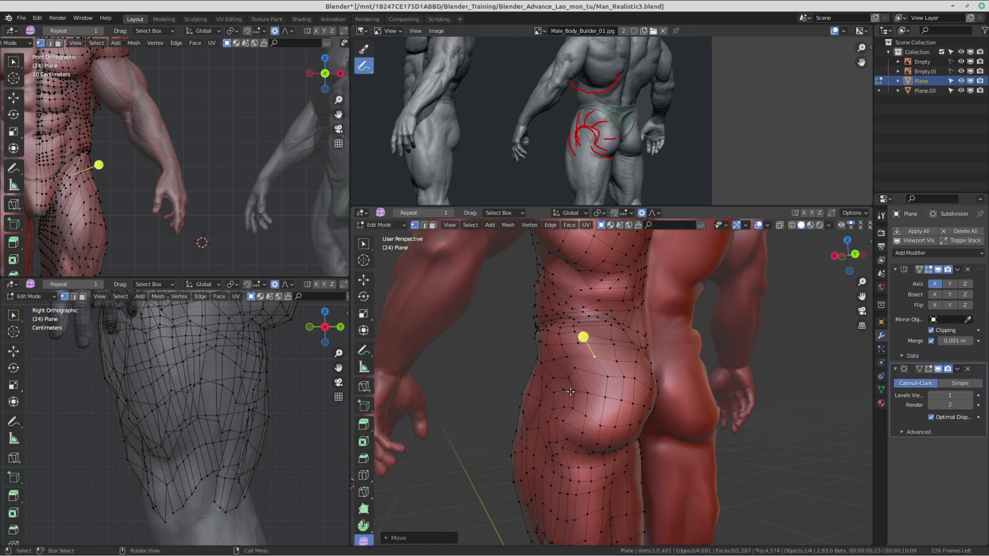
click(574, 396)
key(g)
click(572, 396)
click(570, 380)
key(g)
click(568, 376)
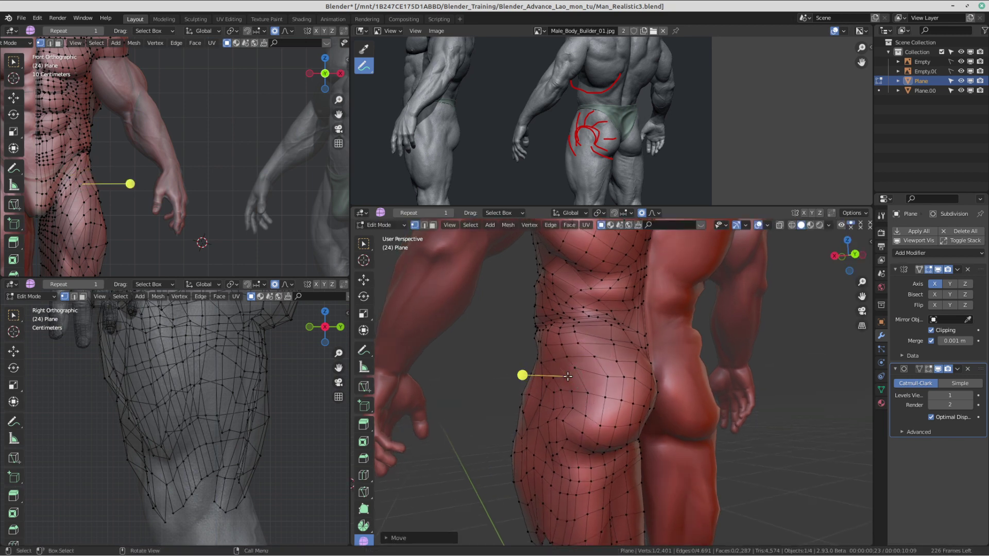
Step: Smooth the transition between the outer hip and the buttock by nudging the vertices around the hollow's outer edge
click(556, 392)
key(g)
click(552, 394)
click(560, 408)
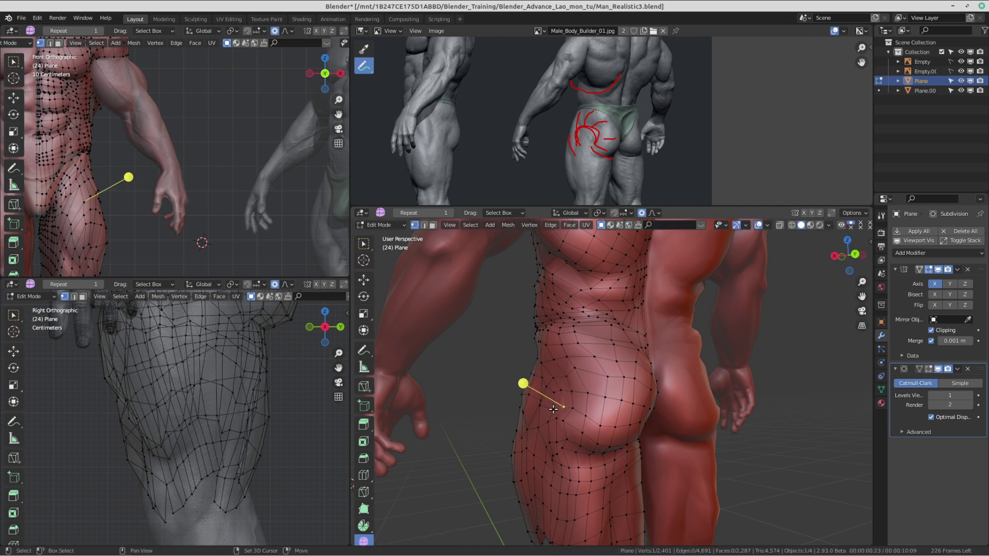
key(g)
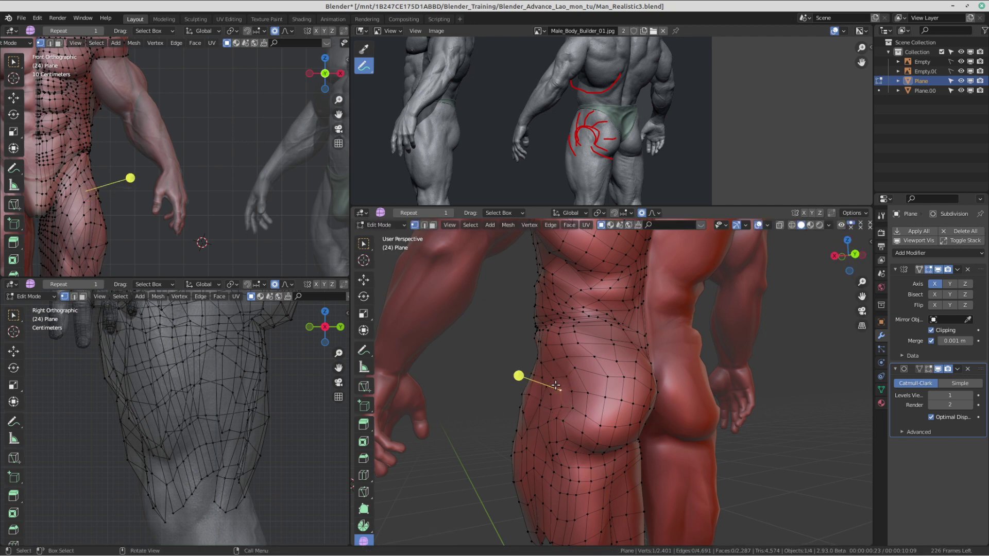
click(556, 385)
middle_drag(580, 394, 571, 390)
key(g)
click(559, 391)
click(563, 405)
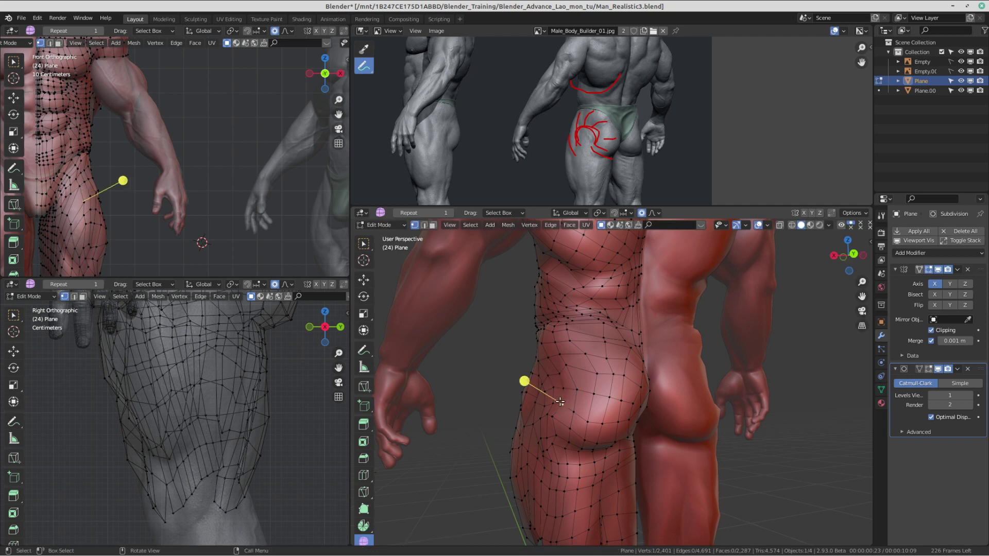
key(g)
click(559, 402)
Step: Check the body in Object Mode, and move the upper buttock vertices in Edit Mode using a proportional size of 0.03
key(Tab)
key(Tab)
middle_drag(471, 391, 603, 316)
key(Tab)
scroll(594, 354, up, 2)
click(604, 341)
key(g)
click(594, 339)
click(591, 322)
key(g)
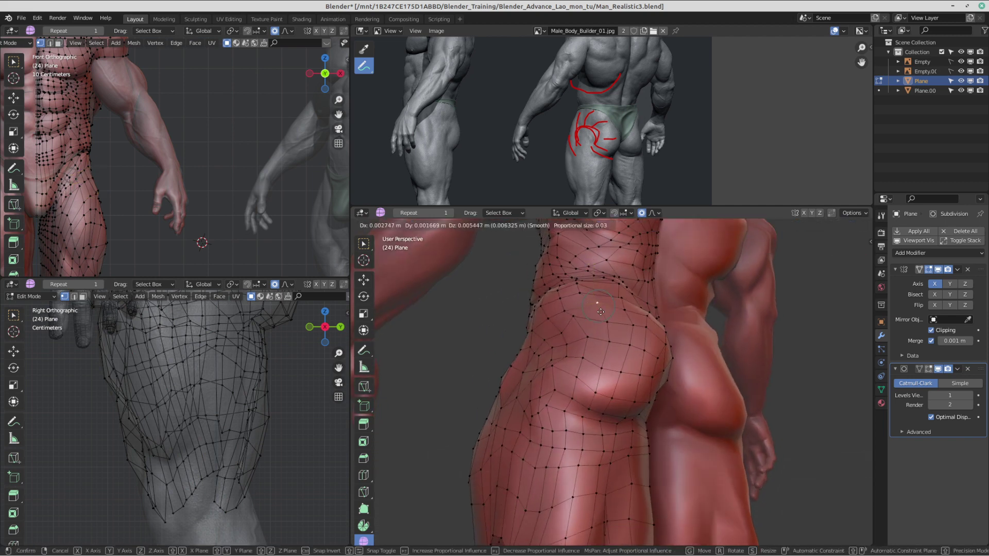
click(602, 314)
key(g)
click(606, 315)
Step: Reposition the row of vertices running from the outer hip across the middle of the buttock
key(g)
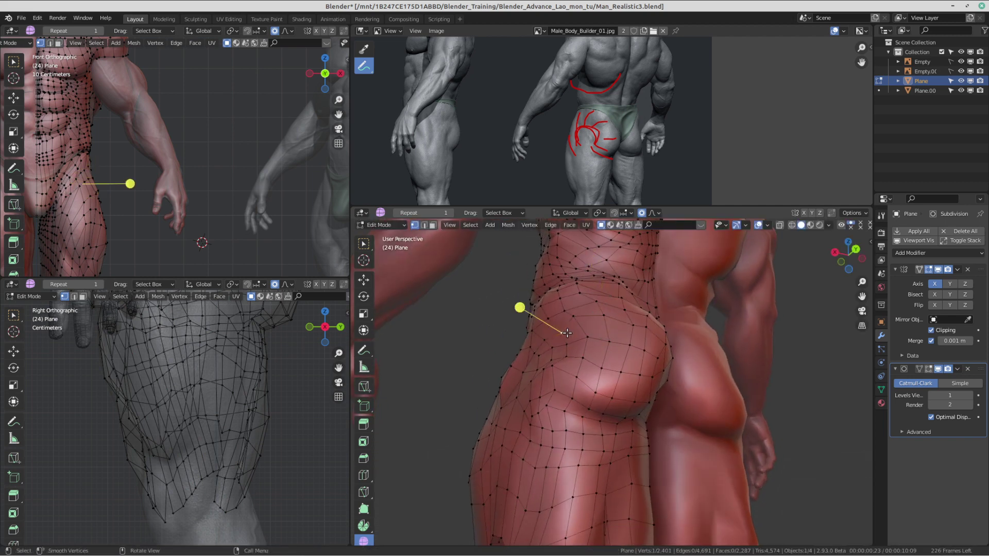
click(558, 329)
click(573, 336)
key(g)
click(575, 335)
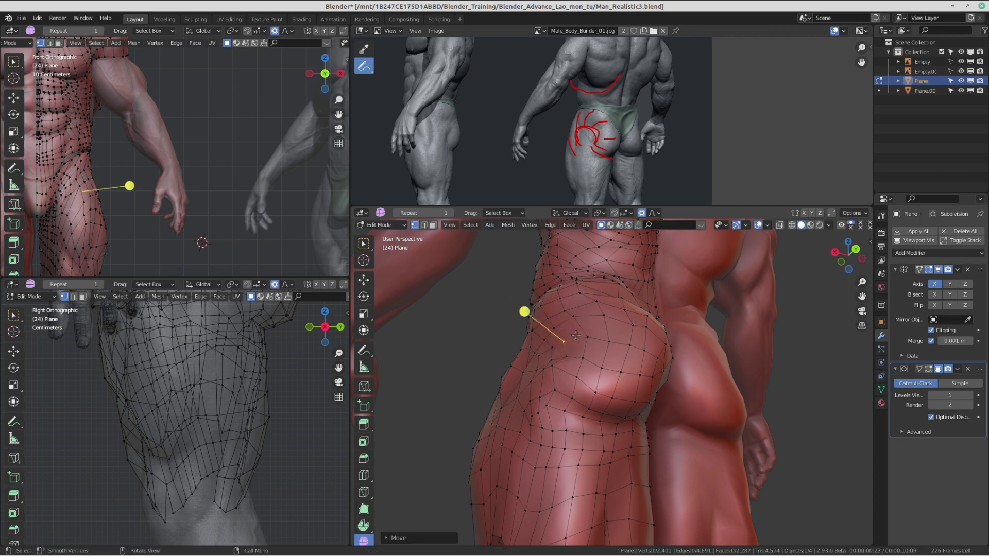
click(609, 340)
key(g)
click(611, 335)
click(587, 338)
key(g)
click(583, 336)
Step: Review the hip in Object Mode, and move vertices on the upper buttock with an adjusted proportional size
middle_drag(577, 338, 627, 412)
key(Tab)
scroll(507, 357, down, 4)
key(Tab)
scroll(549, 381, up, 5)
click(565, 358)
scroll(618, 377, up, 1)
key(g)
click(625, 356)
key(g)
scroll(637, 339, down, 7)
click(635, 341)
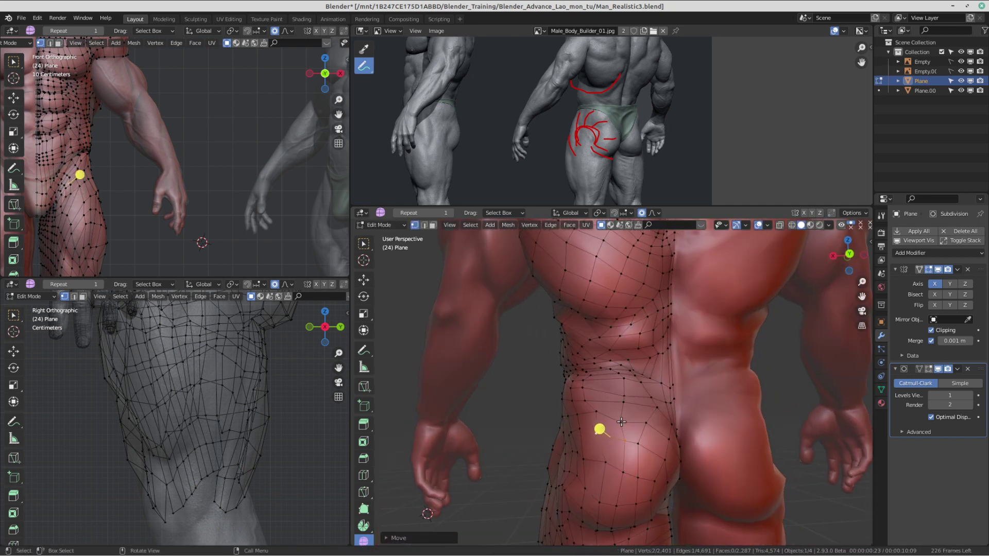
Step: Reshape the top of the buttock below the waist by moving its vertices, using a proportional size of 0.05 on the outer one
click(625, 421)
key(g)
scroll(627, 413, up, 5)
click(627, 410)
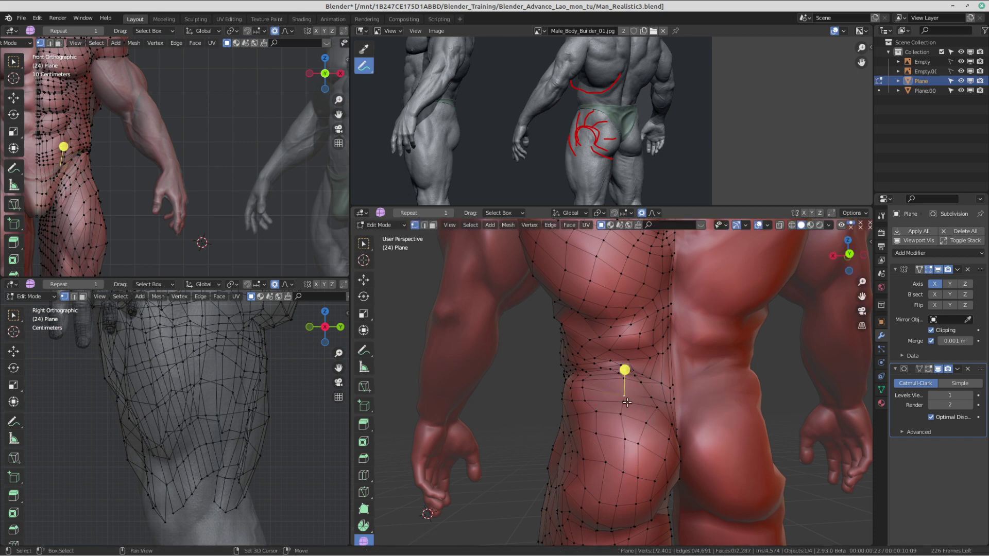
key(g)
click(641, 396)
click(599, 415)
key(g)
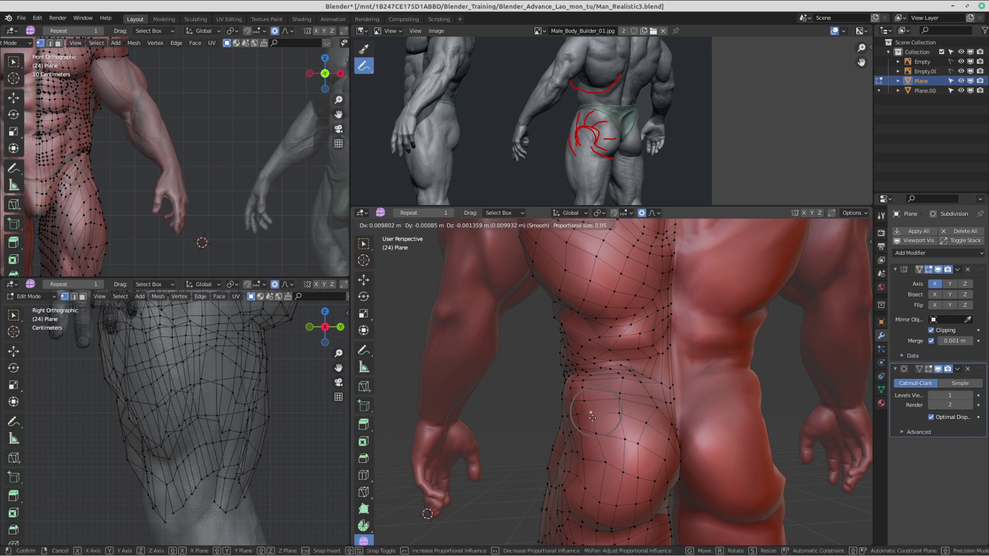
click(592, 420)
Step: Inspect the whole body from several sides in Object Mode, and save the file
scroll(572, 427, down, 2)
middle_drag(549, 438, 635, 440)
key(Tab)
click(453, 458)
middle_drag(452, 458, 594, 354)
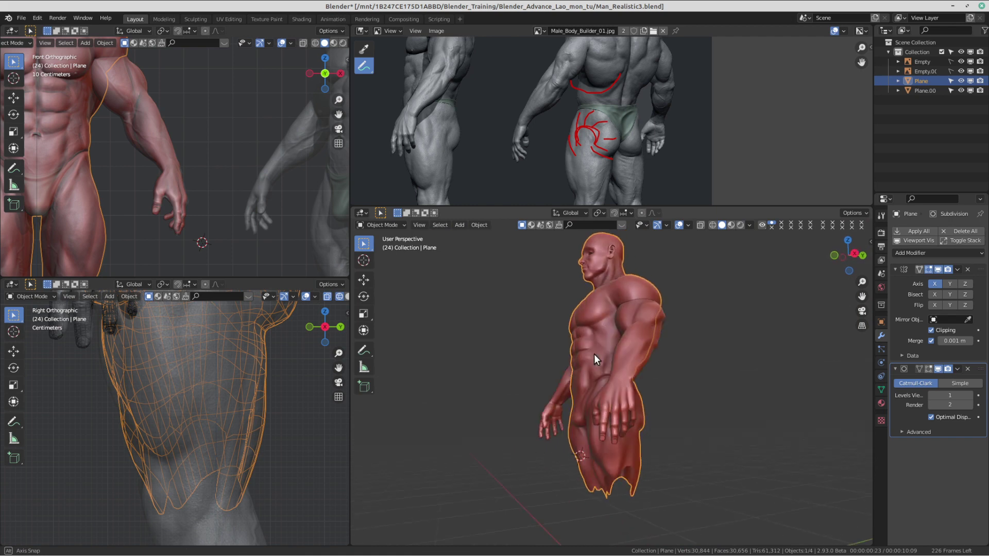
middle_drag(692, 369, 726, 357)
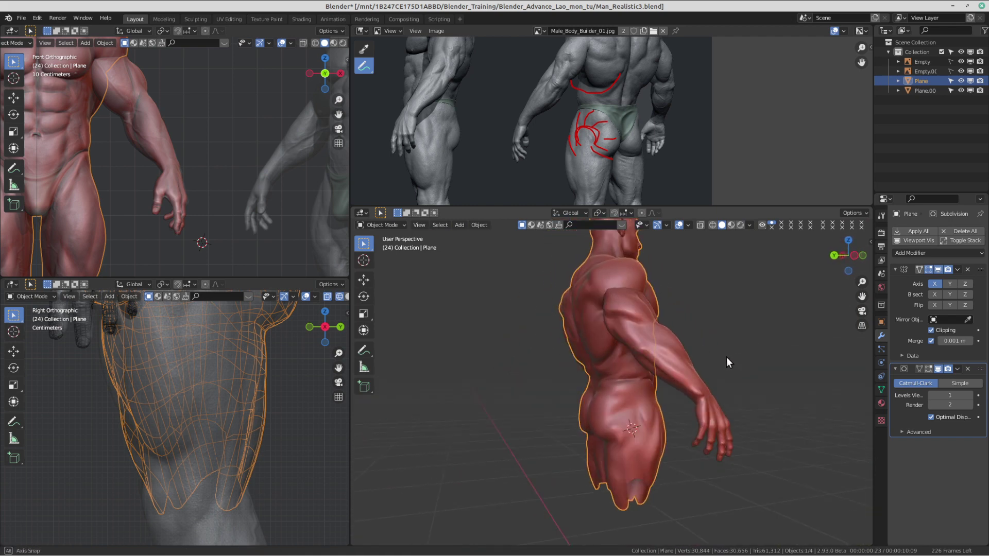
scroll(714, 397, down, 2)
middle_drag(702, 396, 595, 387)
scroll(611, 385, up, 3)
scroll(615, 322, down, 1)
middle_drag(614, 322, 694, 364)
key(ctrl+s)
Step: Deselect the body and compare its side profile with the reference figures
click(634, 342)
scroll(177, 402, down, 7)
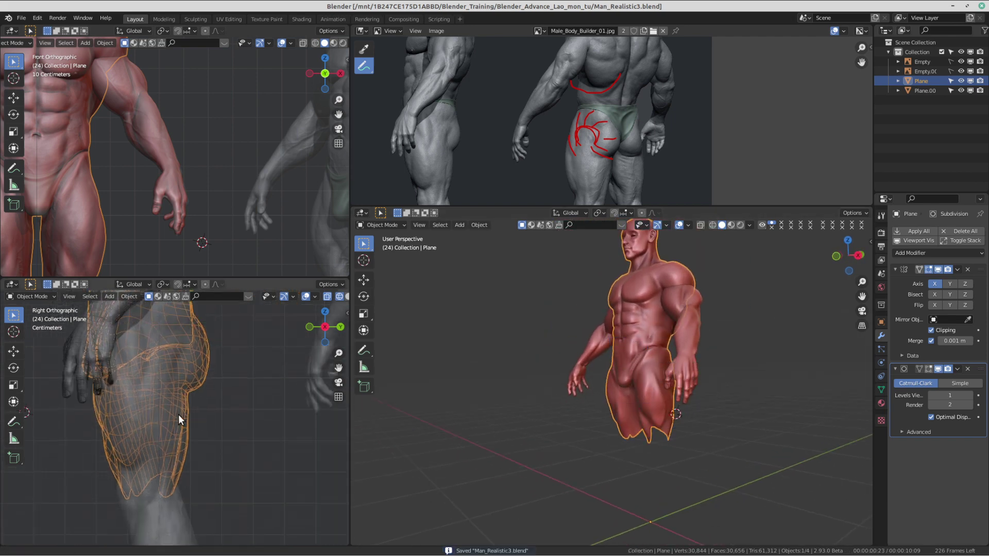
mouse_move(682, 400)
middle_down()
mouse_move(638, 402)
mouse_move(695, 412)
middle_up()
scroll(638, 402, up, 1)
click(695, 411)
middle_drag(675, 377, 559, 401)
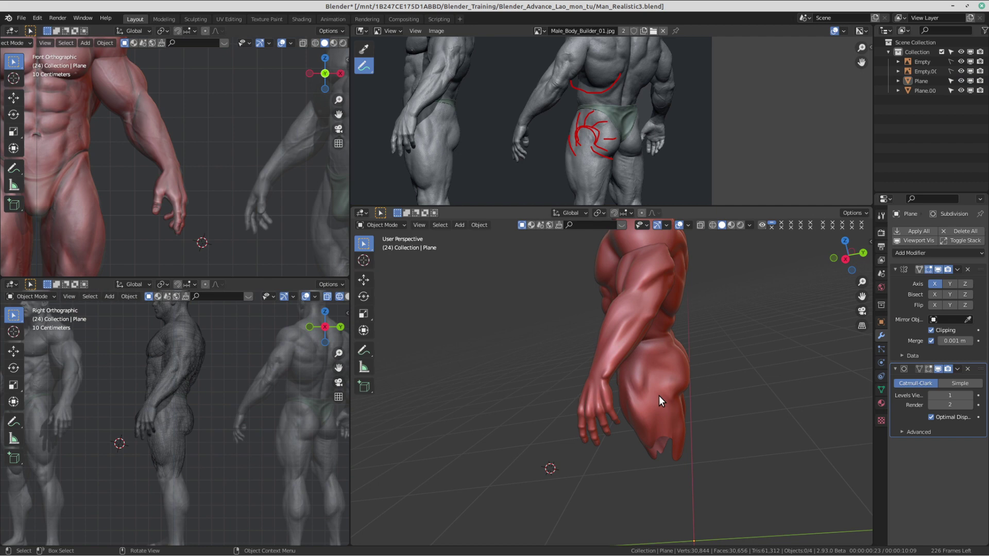
click(724, 10)
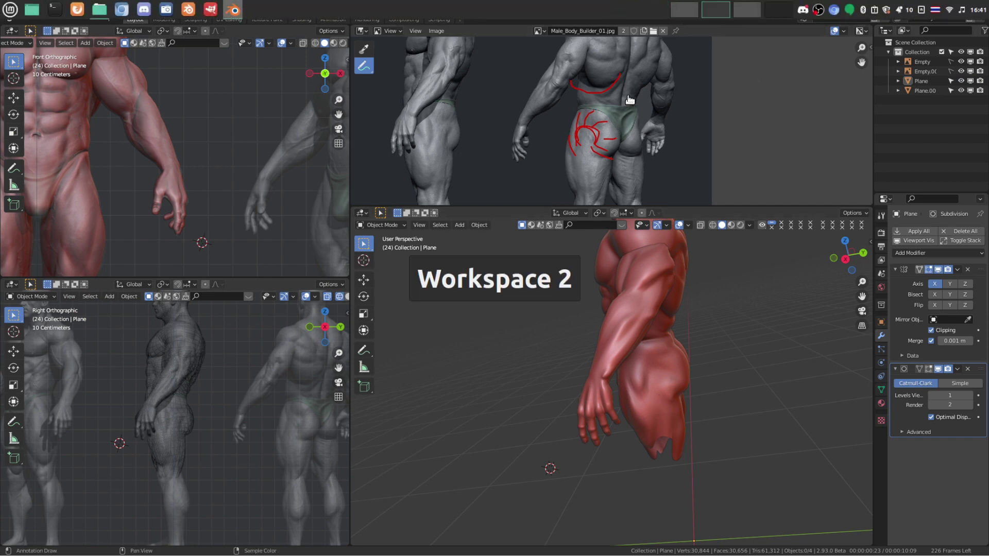
click(685, 9)
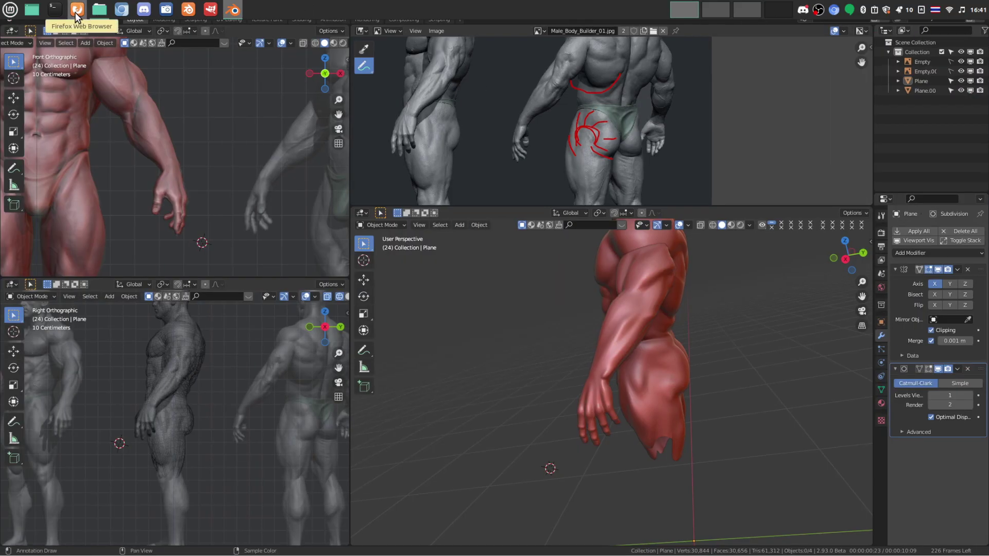
click(2, 9)
key(Escape)
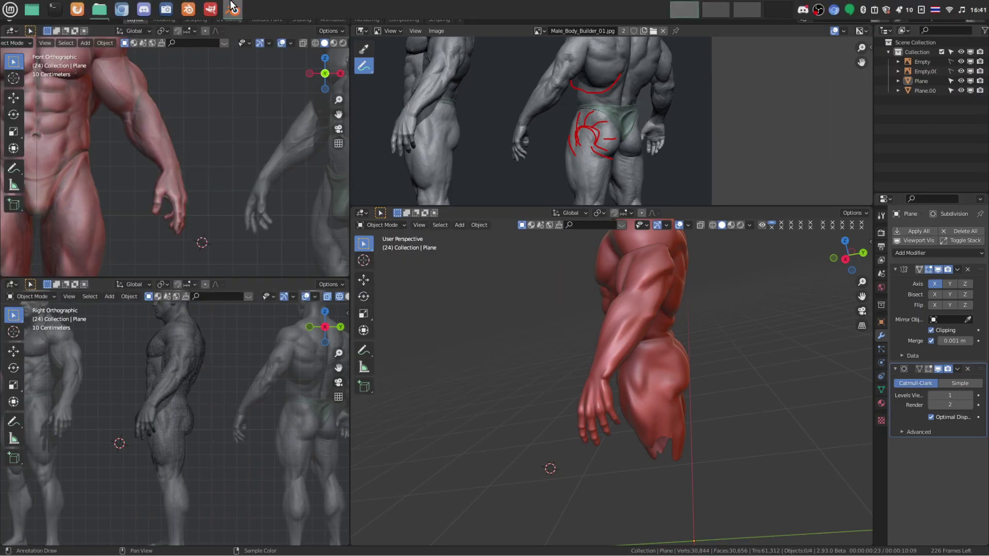
right_click(232, 6)
click(315, 5)
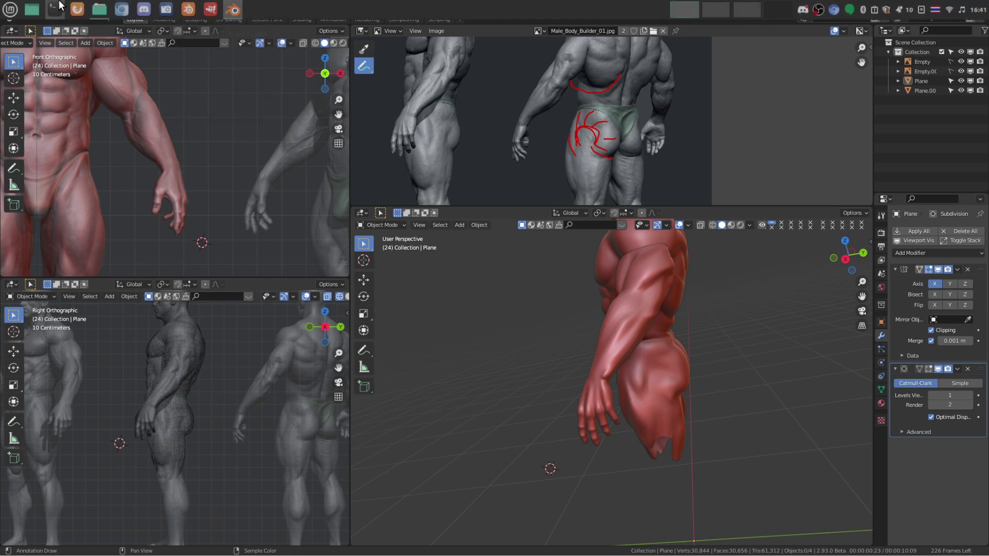
Step: Start a second Blender session and open Man_realistic4.blend from the tu-wn-tr-fri training folder
click(99, 9)
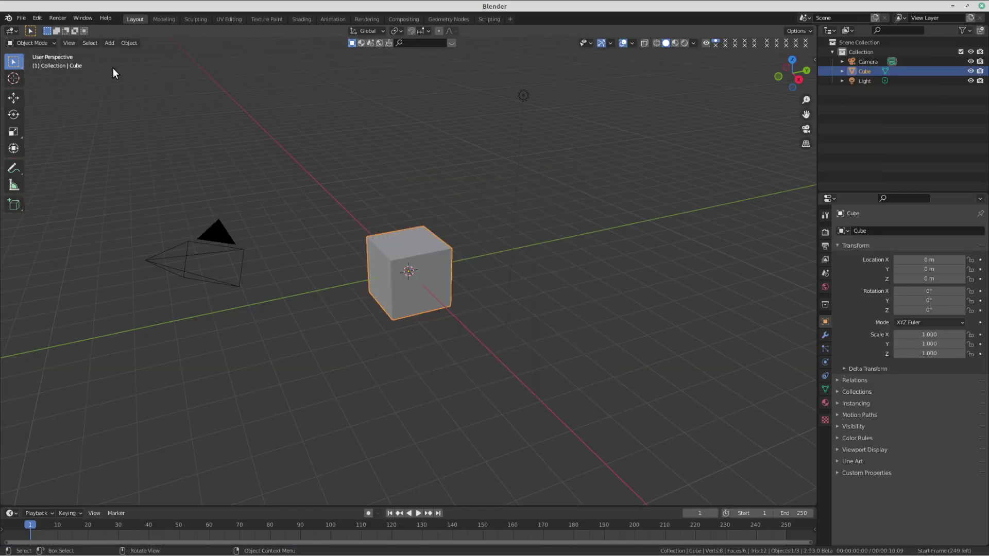
click(21, 18)
mouse_move(54, 76)
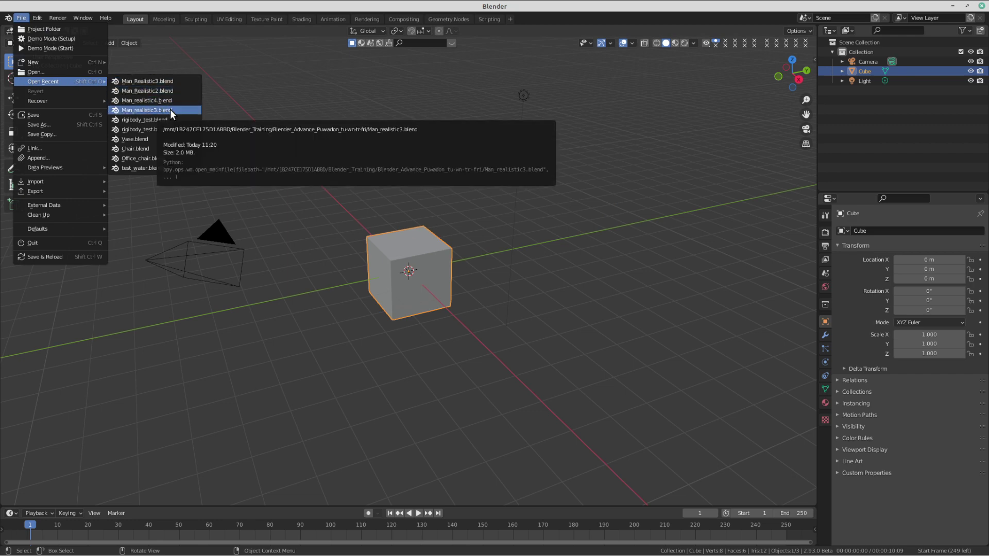
click(65, 72)
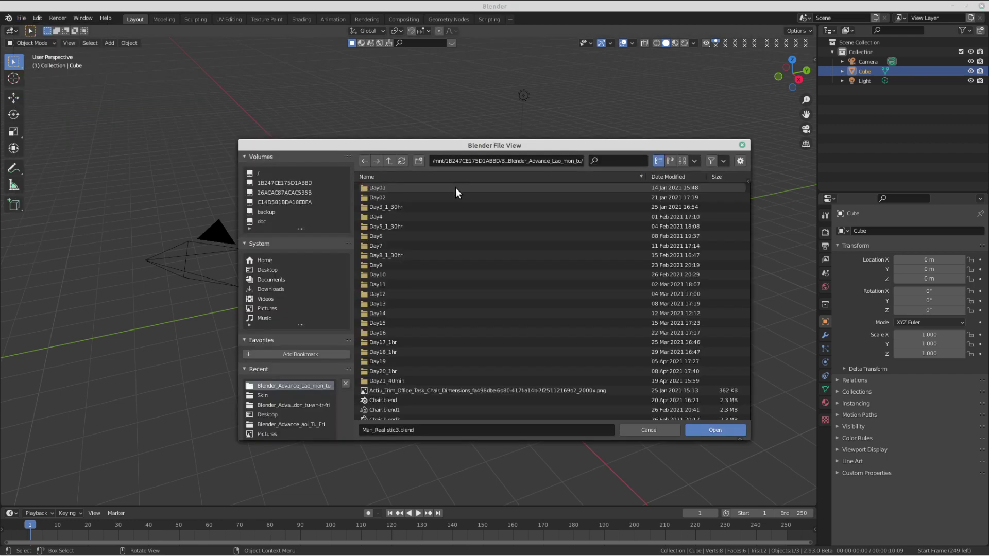
click(384, 162)
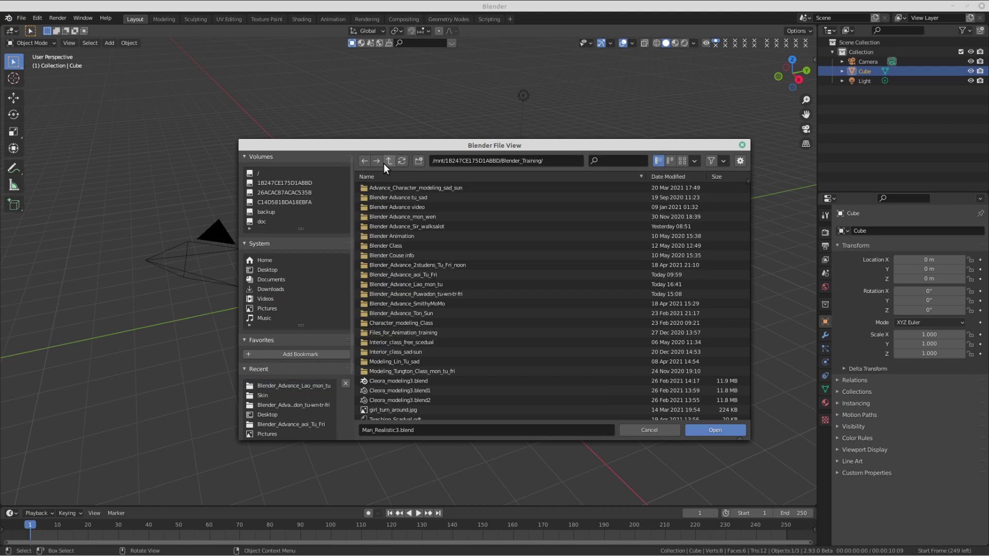
double_click(444, 293)
scroll(442, 283, down, 5)
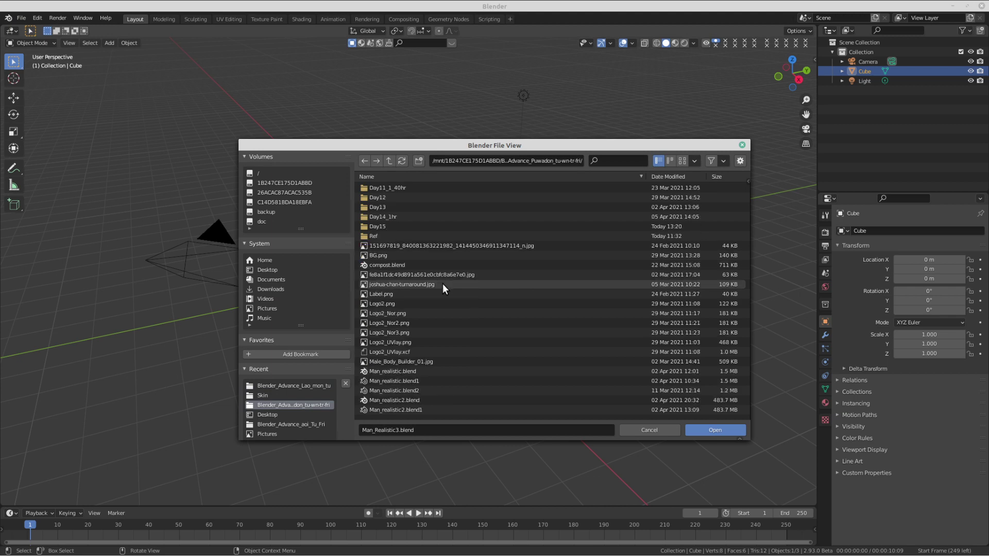
scroll(443, 284, down, 8)
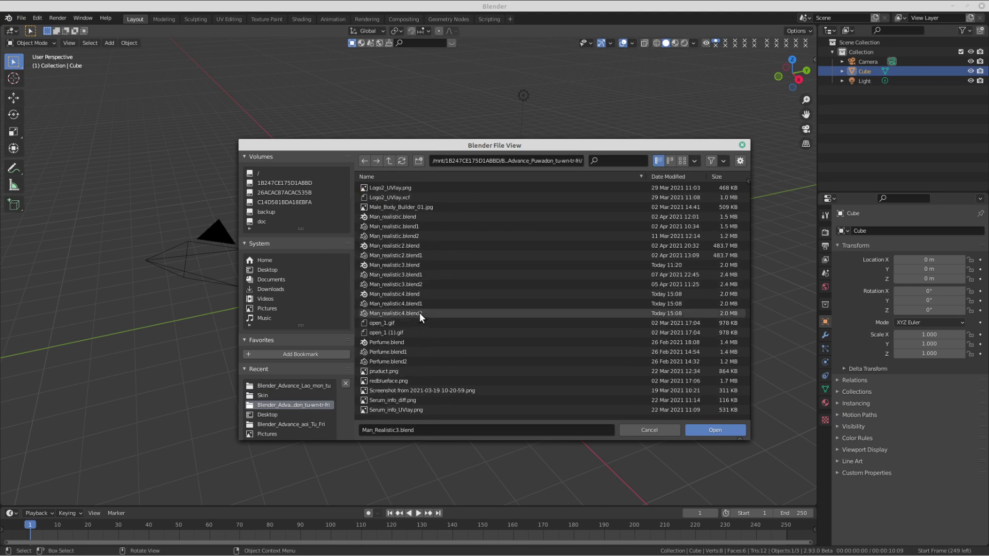
click(417, 293)
click(725, 430)
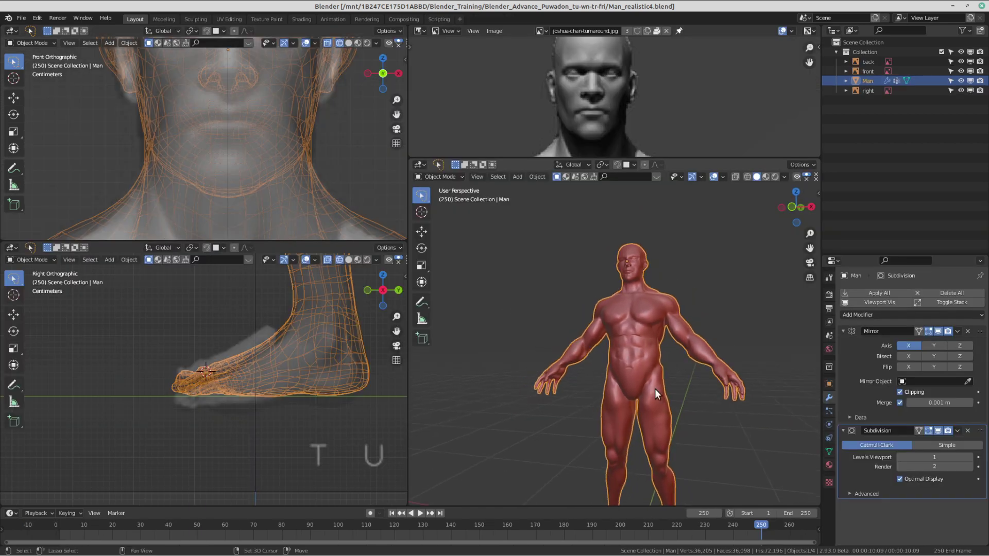
Step: Deselect the man and examine the finished body model from several angles and distances
middle_drag(654, 389, 650, 317)
scroll(626, 374, down, 2)
scroll(657, 407, up, 2)
click(685, 358)
middle_drag(687, 358, 643, 376)
scroll(600, 393, up, 4)
scroll(596, 366, up, 1)
Step: Examine the full row of figures in the joshua-chan-turnaround.jpg reference image
scroll(617, 132, down, 8)
middle_drag(618, 145, 586, 115)
scroll(621, 98, up, 2)
scroll(632, 95, down, 2)
scroll(670, 237, up, 1)
scroll(661, 240, down, 4)
Step: Inspect the man's full figure, and look closely at the torso and hips
shift+middle_drag(598, 292, 642, 354)
scroll(629, 314, down, 3)
shift+middle_drag(622, 293, 618, 361)
middle_drag(617, 361, 738, 387)
scroll(738, 386, down, 2)
middle_drag(670, 379, 621, 349)
scroll(616, 372, up, 2)
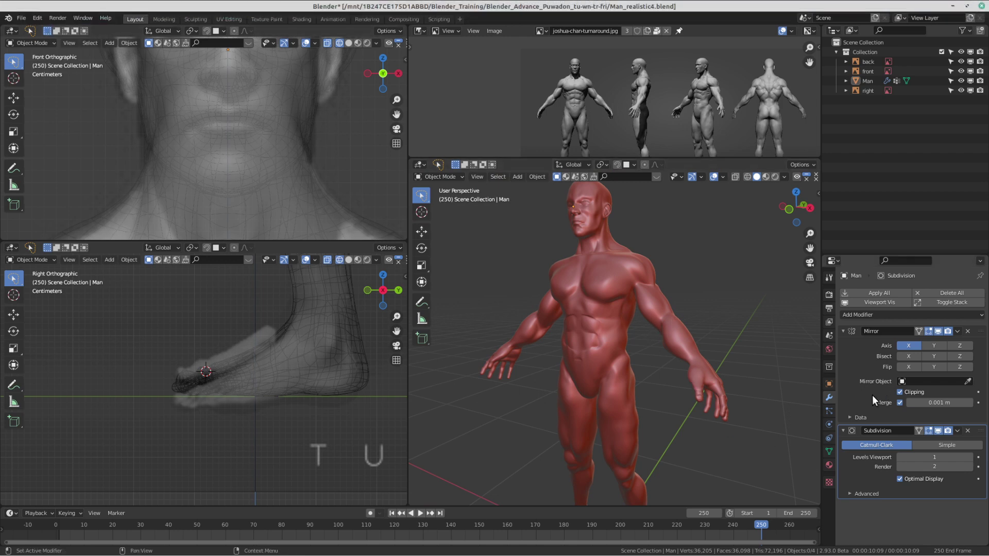
scroll(623, 367, up, 5)
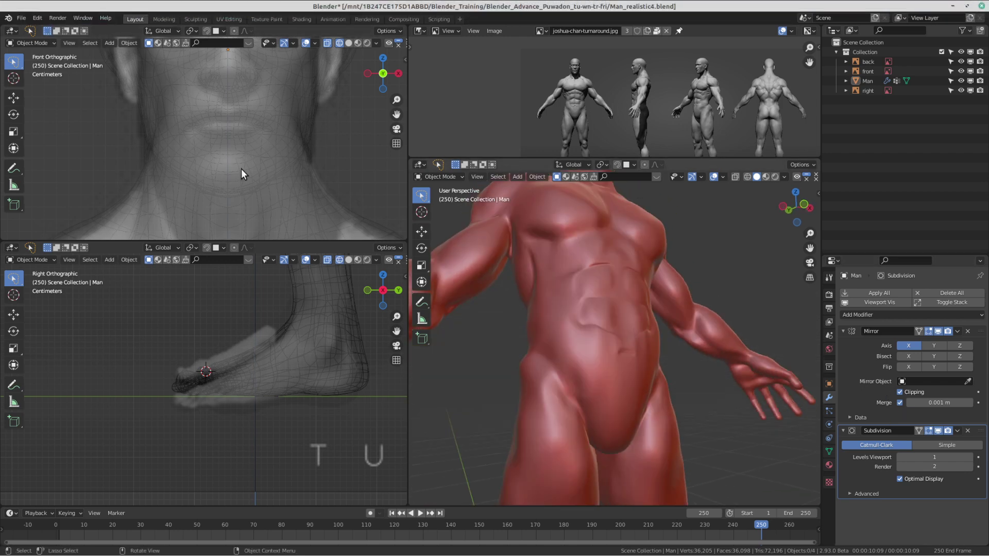
Step: Open Man_realistic3.blend from the same training folder in place of the current file
click(21, 18)
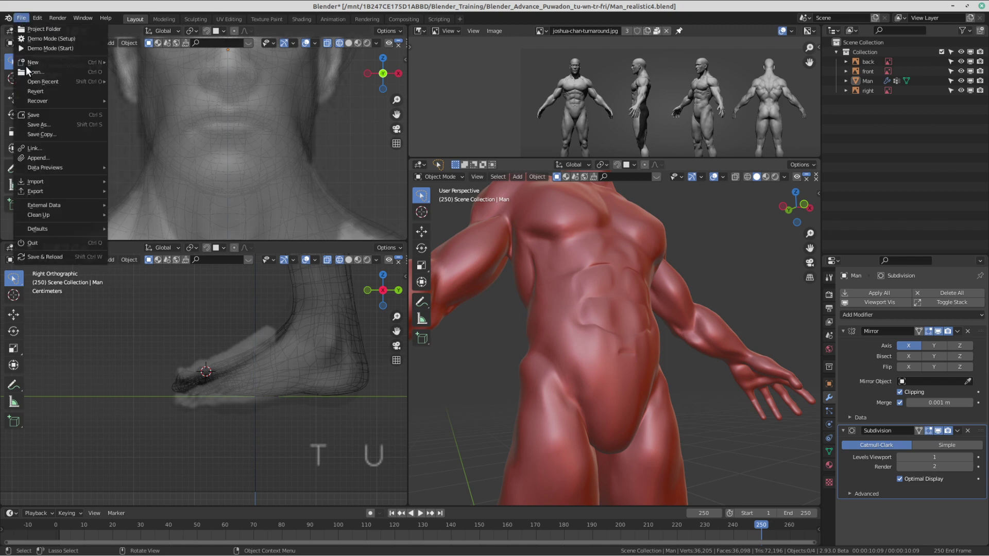
click(29, 72)
key(Return)
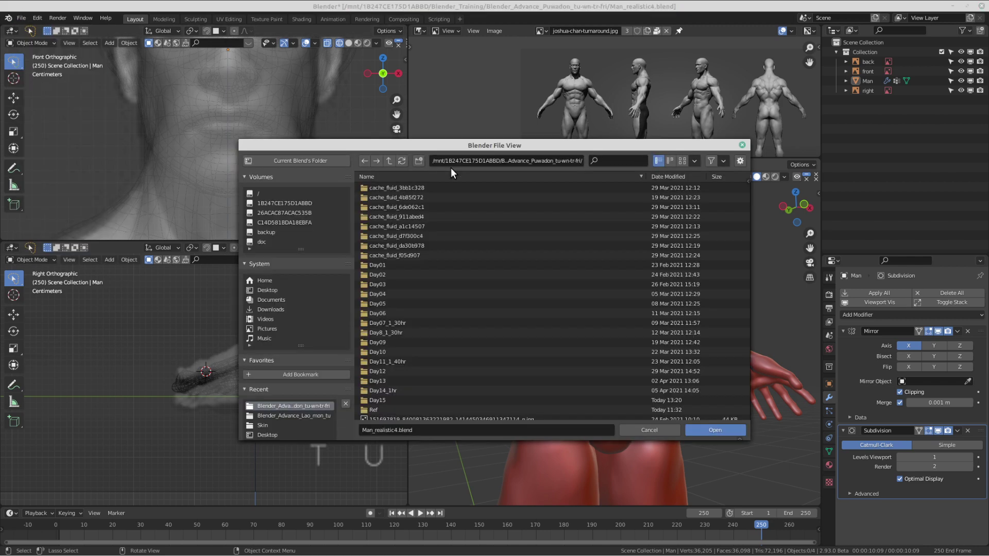
scroll(425, 328, down, 10)
scroll(418, 319, up, 2)
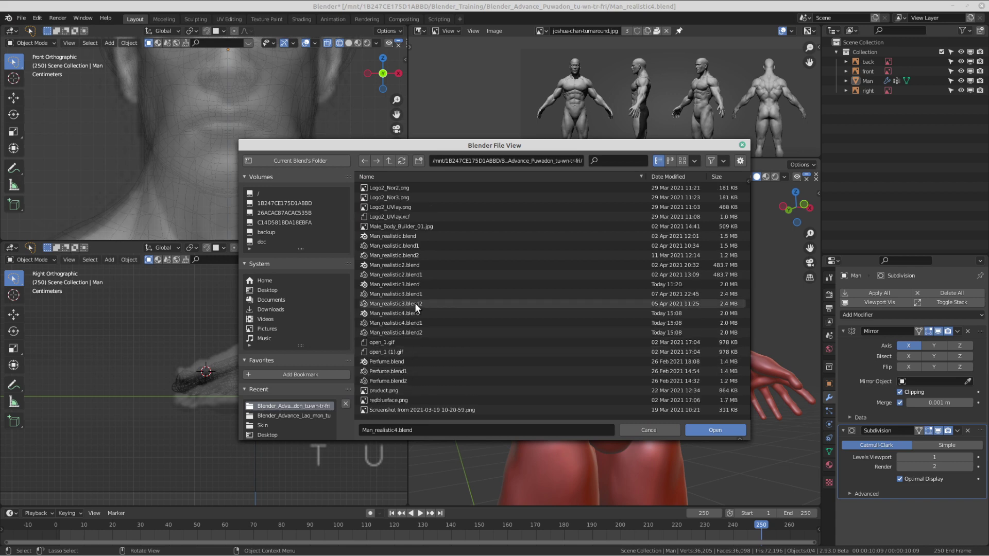
click(419, 285)
click(714, 430)
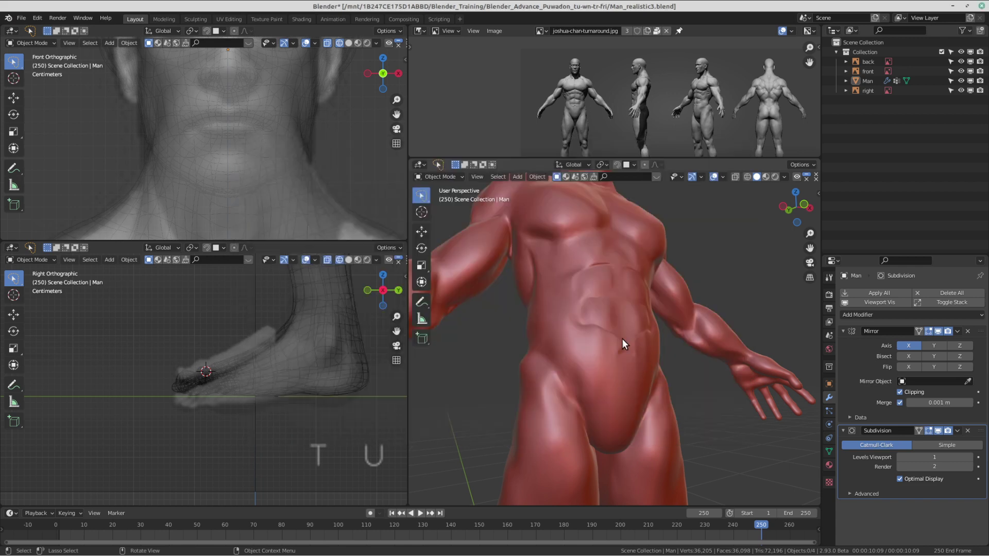
scroll(569, 307, up, 2)
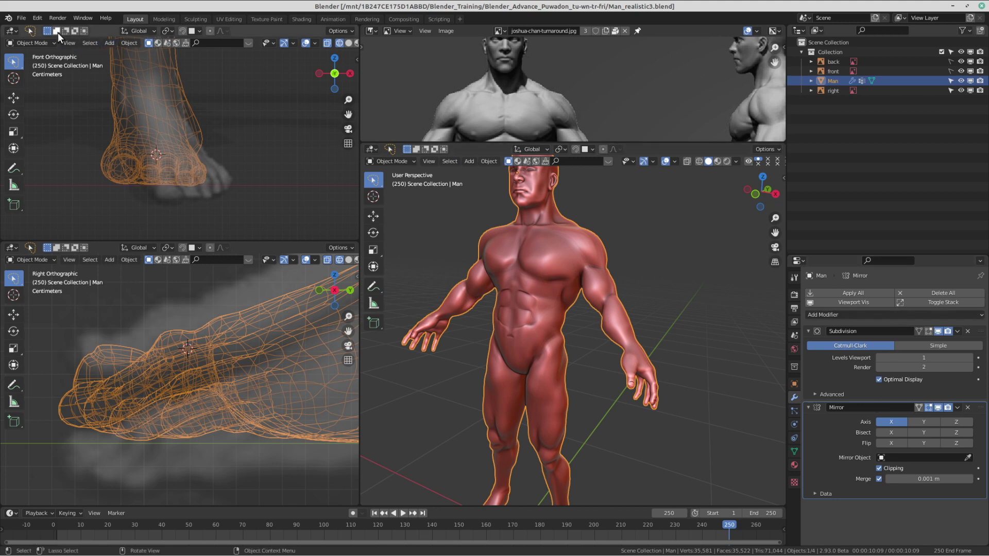
Step: Switch to the file manager, open the Data1T25 drive in a new window, and go to the tu-wn-tr-fri folder in Blender_Training
mouse_move(73, 2)
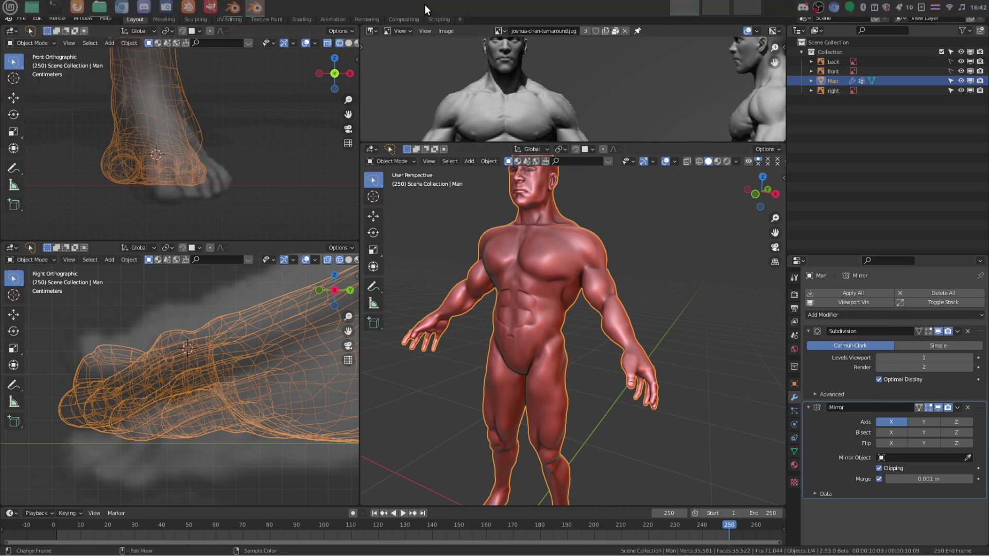
click(28, 10)
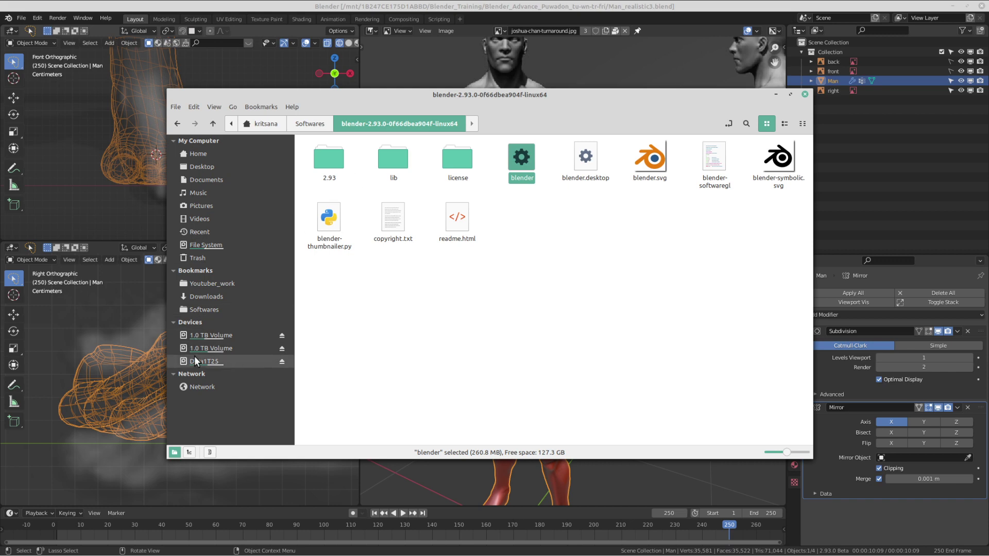
right_click(207, 362)
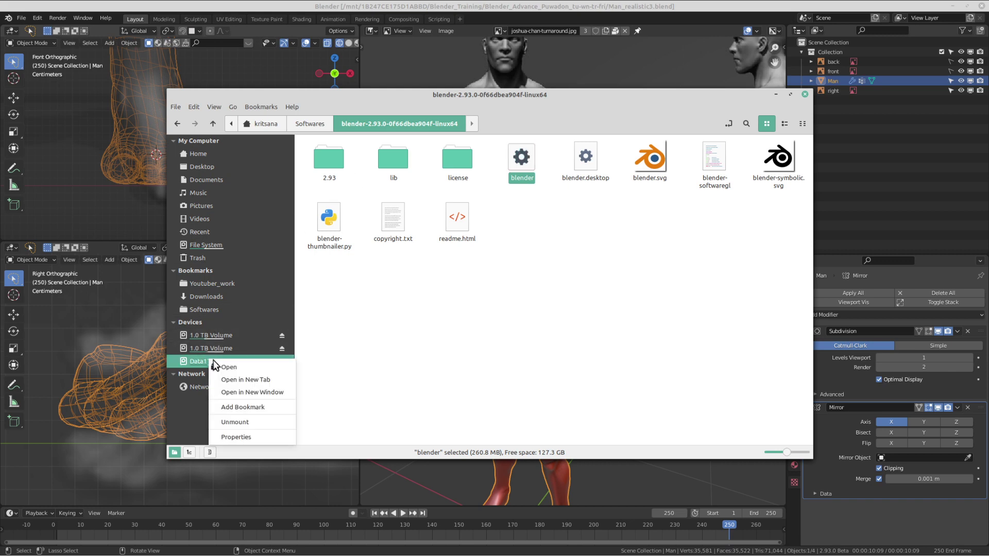
click(248, 391)
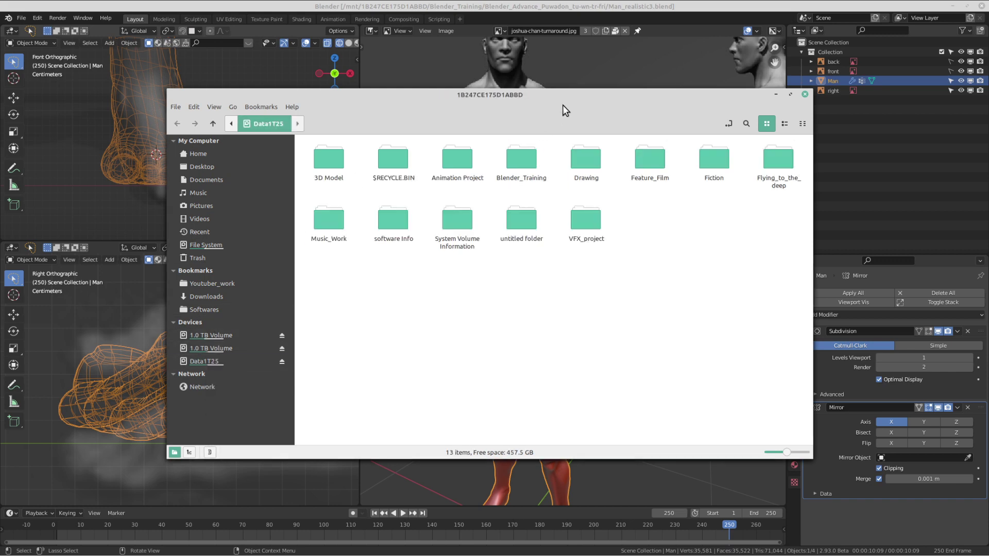
drag(563, 105, 619, 141)
double_click(588, 216)
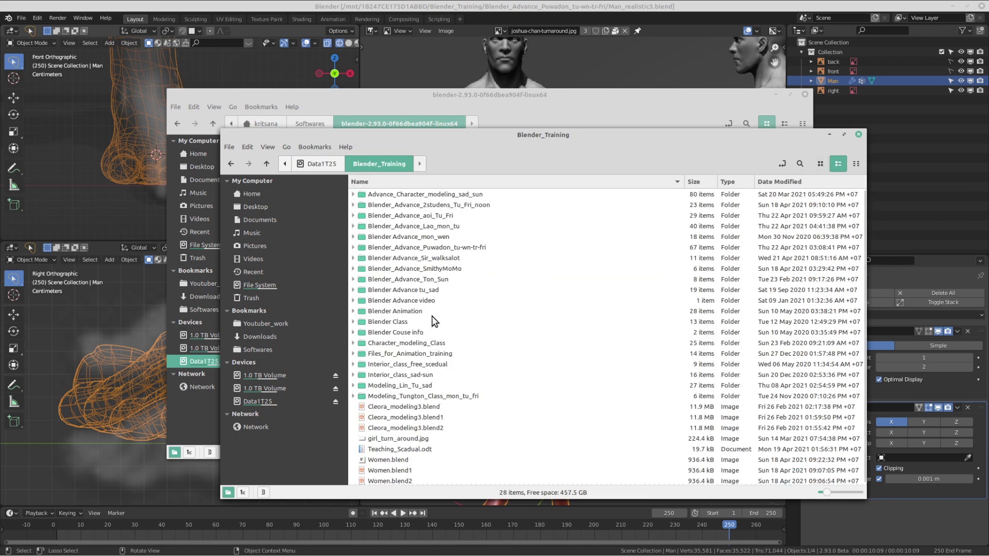
double_click(434, 246)
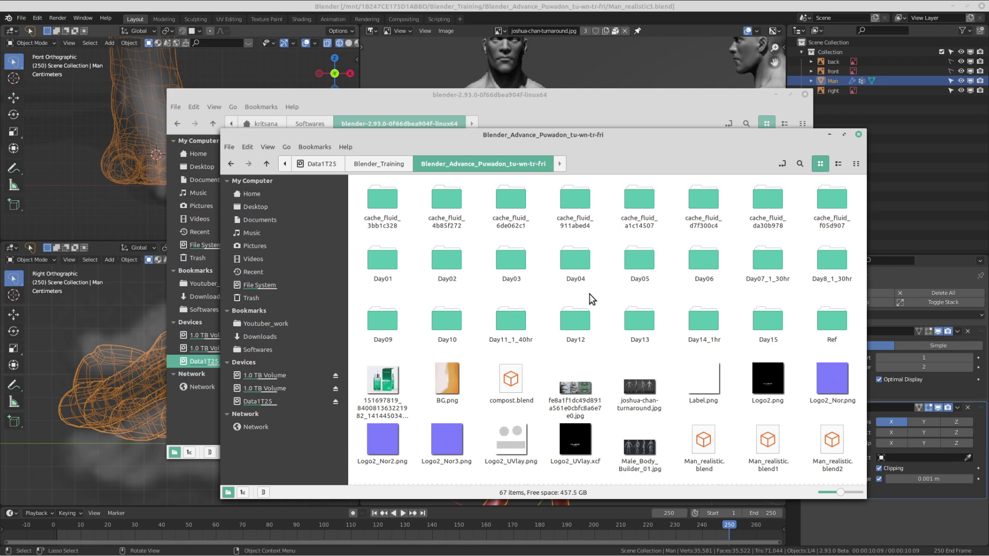
Step: Browse the folder's model files, open Man_realistic4.blend from it, and close that Blender window again
scroll(589, 345, down, 5)
scroll(596, 349, up, 2)
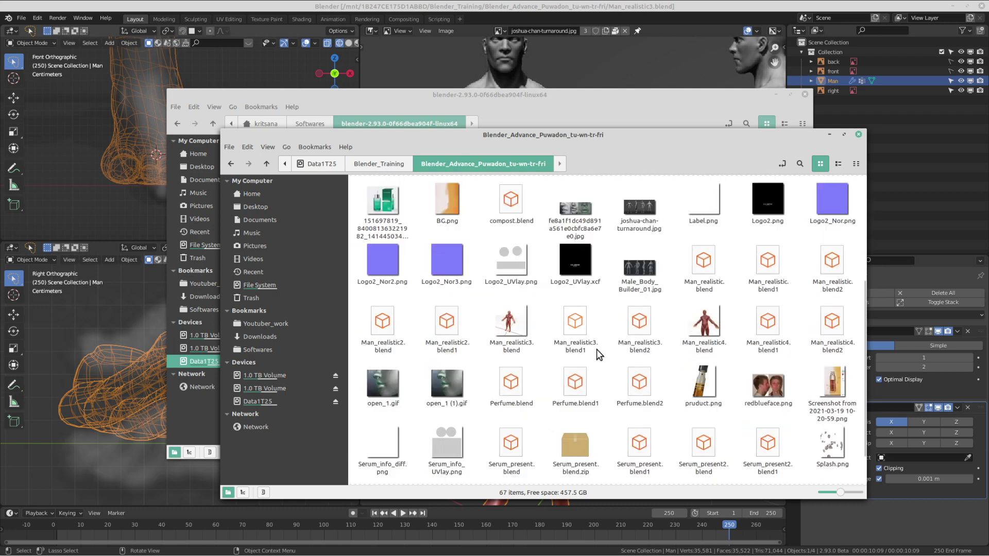
scroll(596, 349, up, 1)
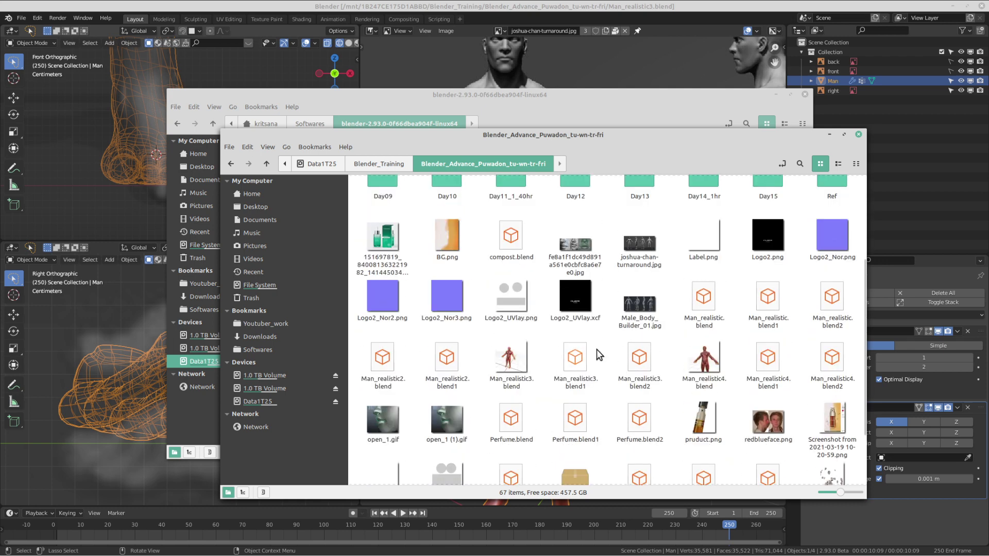
scroll(597, 349, up, 2)
scroll(597, 349, down, 4)
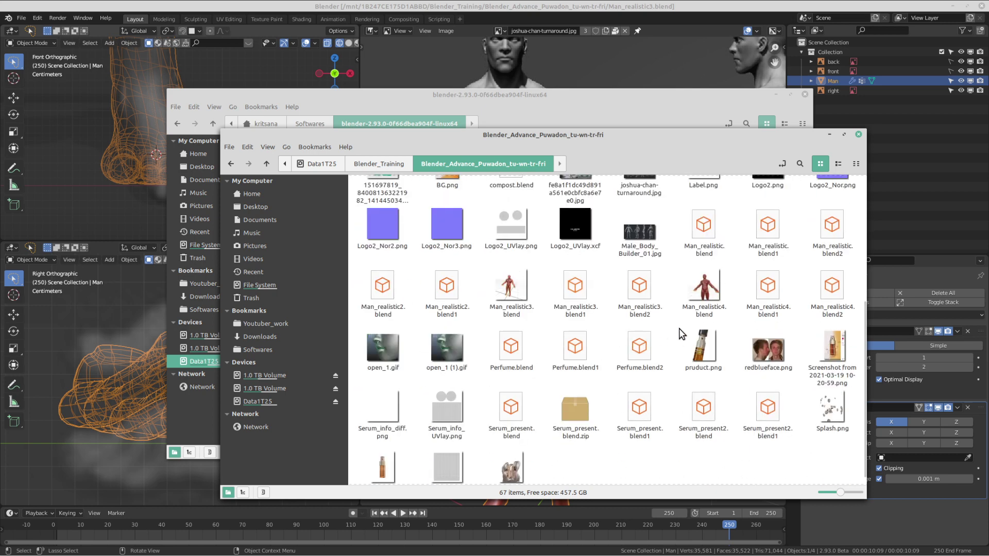
right_click(704, 290)
click(716, 295)
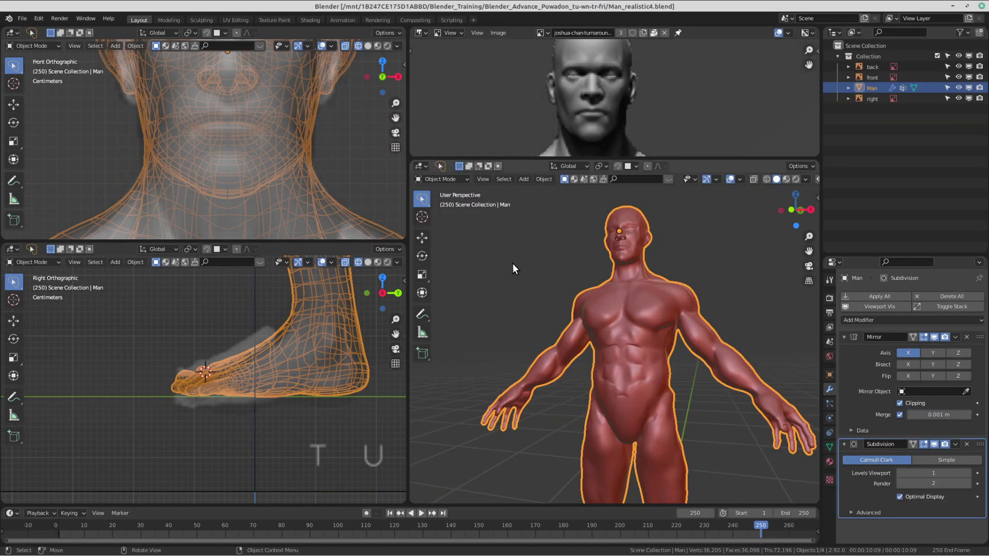
click(981, 6)
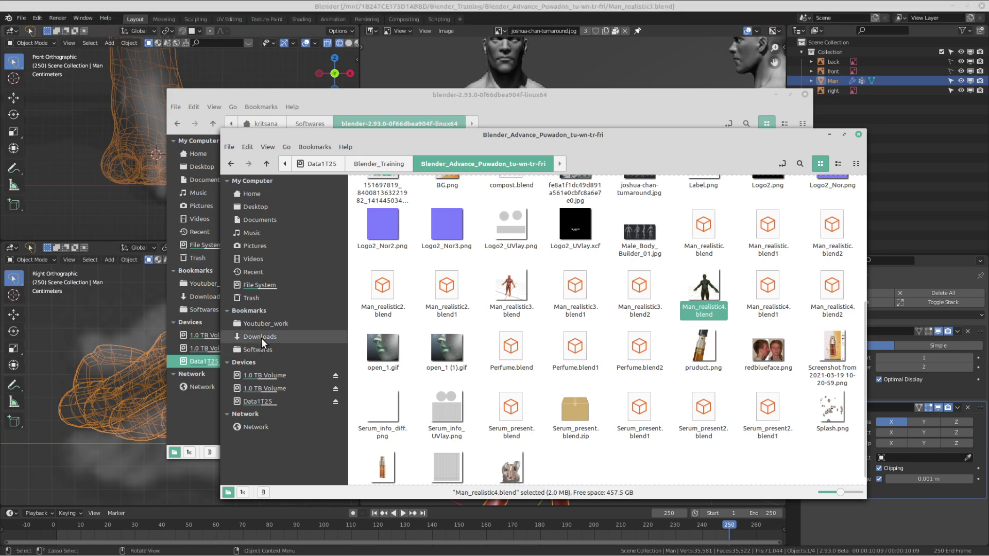
click(264, 245)
scroll(484, 288, down, 15)
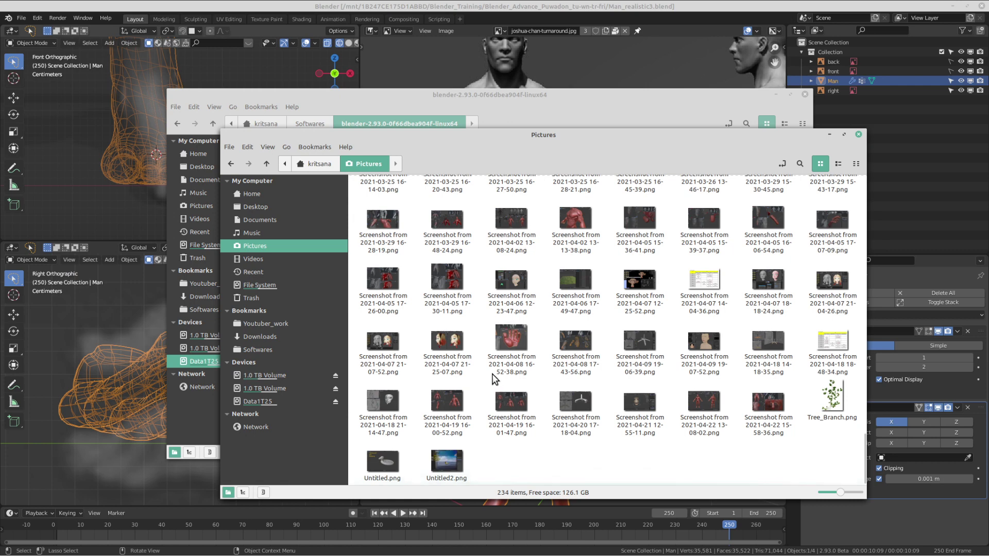
click(718, 402)
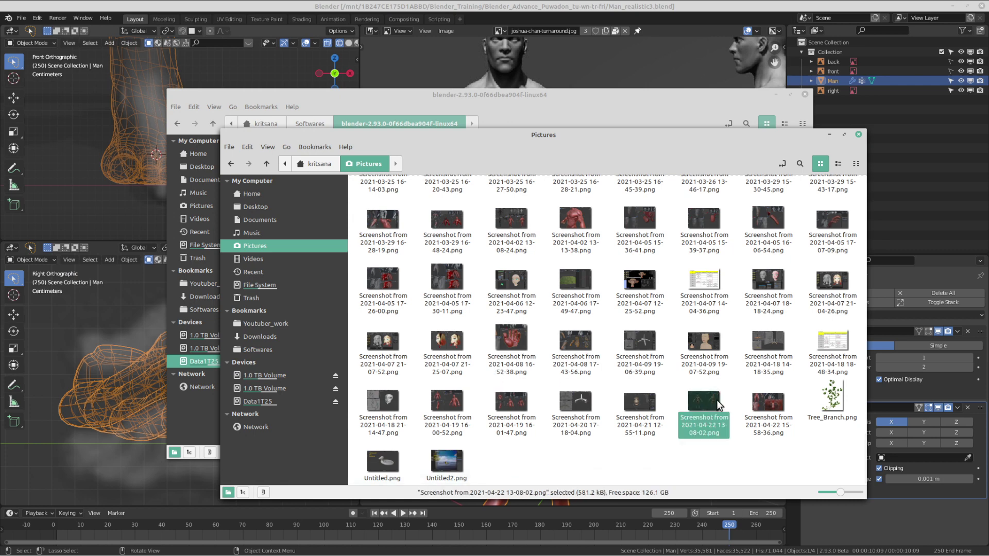
double_click(695, 416)
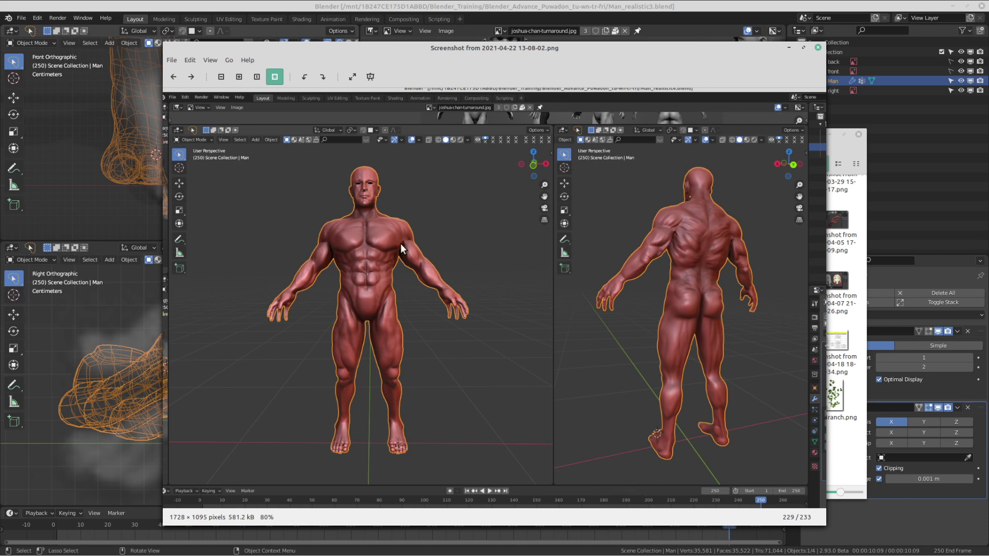
Step: Examine the back, buttocks and front legs of the finished body in the screenshot, and close the image viewer
scroll(404, 288, up, 5)
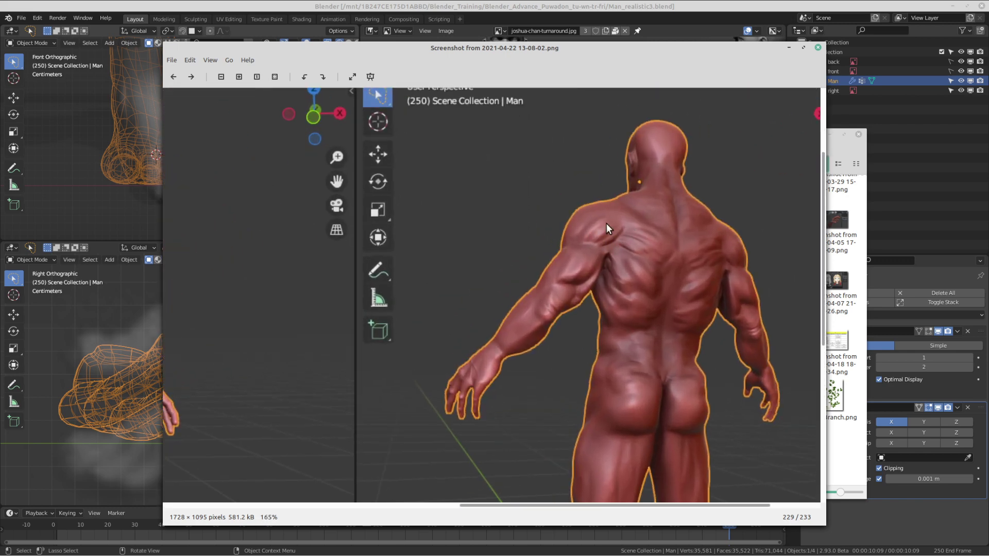
drag(682, 354, 643, 280)
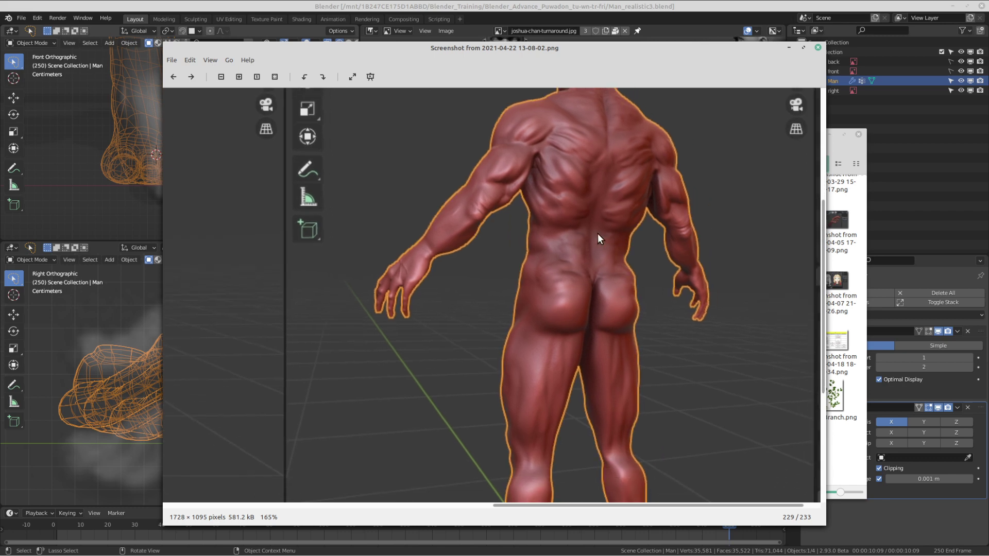
drag(576, 320, 702, 256)
drag(414, 294, 498, 234)
scroll(476, 348, down, 3)
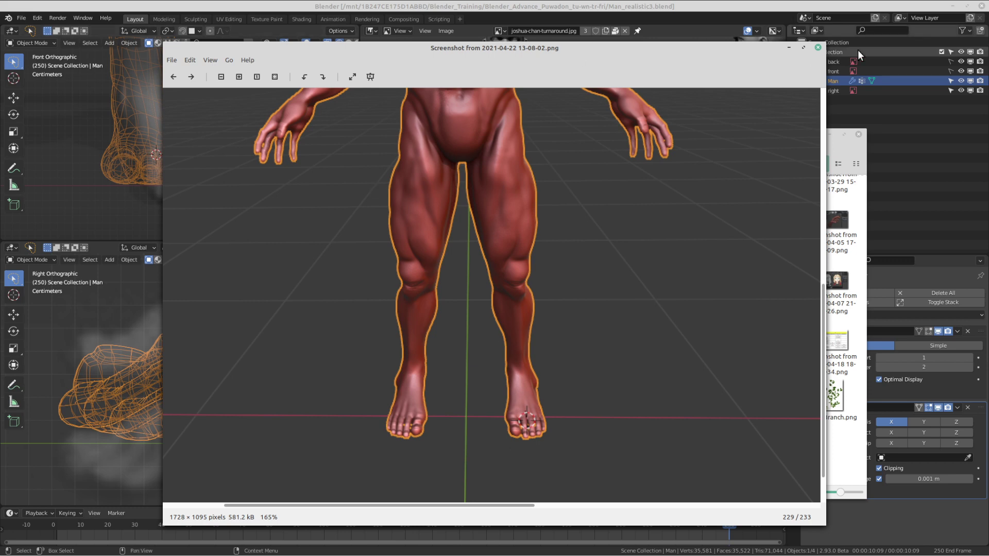
click(818, 47)
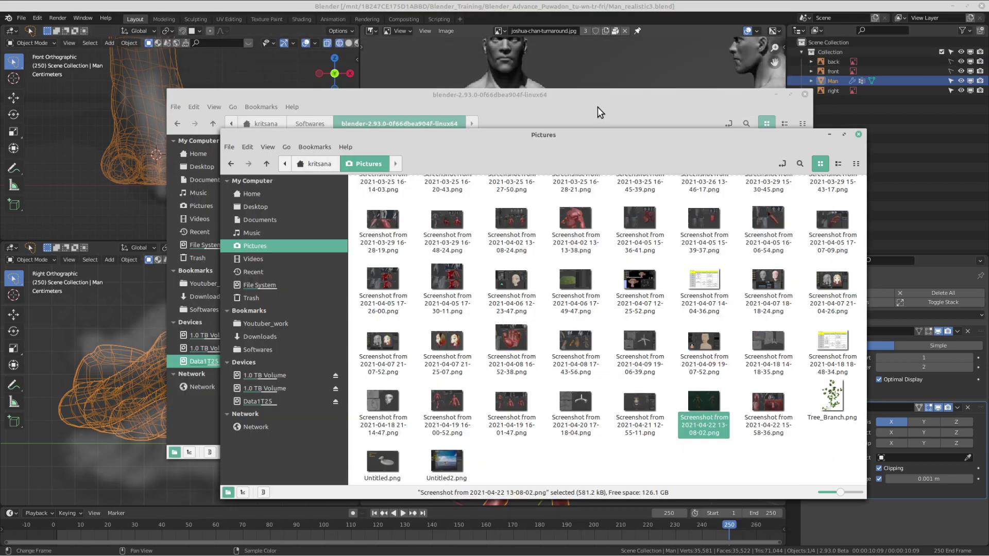
Step: Switch back to the Man_Realistic3.blend Blender window and examine the side profile head in the Male_Body_Builder_01.jpg reference
click(663, 14)
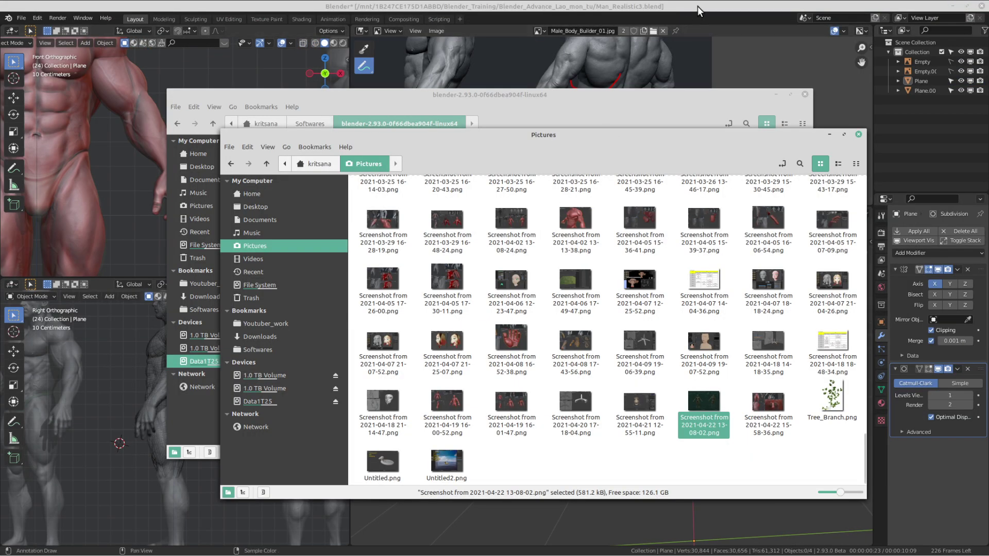
click(697, 7)
middle_drag(542, 132, 564, 160)
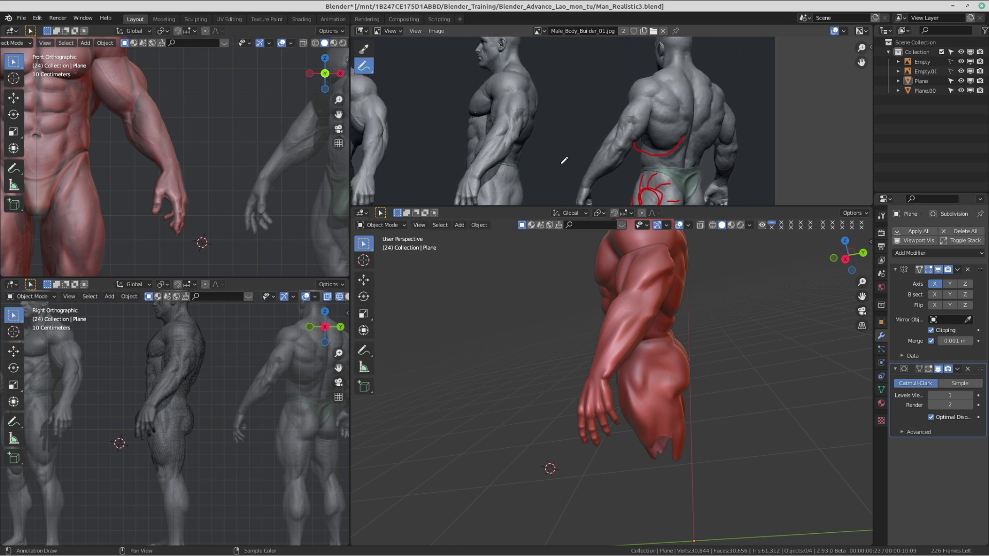
scroll(509, 128, up, 4)
middle_drag(504, 128, 602, 127)
middle_drag(616, 57, 642, 131)
scroll(669, 186, up, 3)
scroll(715, 137, down, 4)
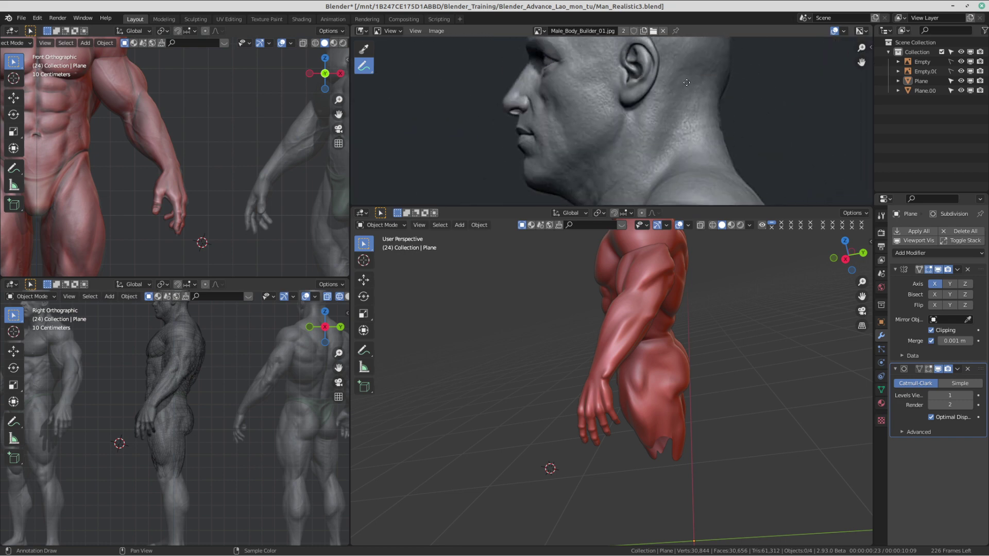
Step: Examine the shoulder, chest and upper arm in the side-view reference and compare them with the body model
scroll(490, 125, up, 4)
scroll(490, 125, down, 4)
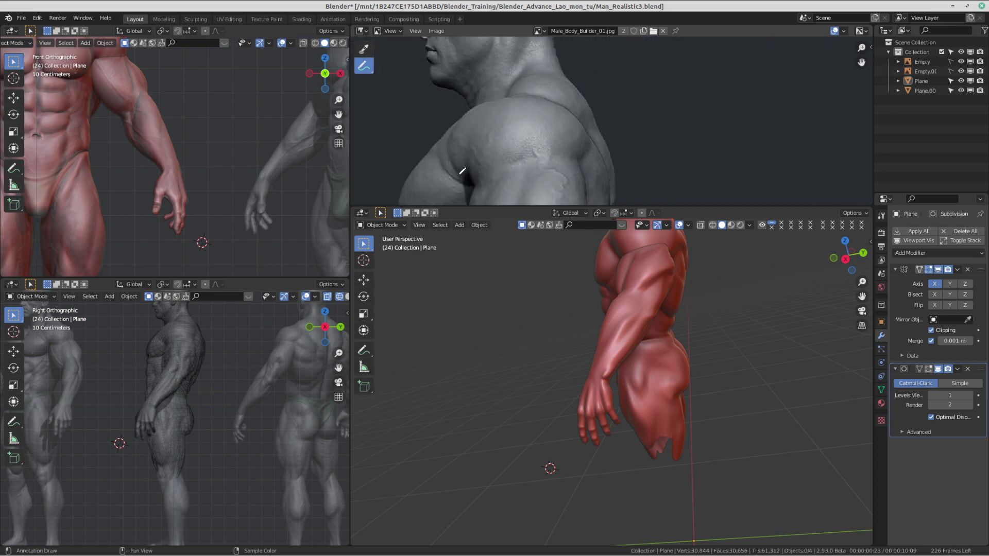
middle_drag(604, 274, 676, 356)
scroll(684, 374, down, 3)
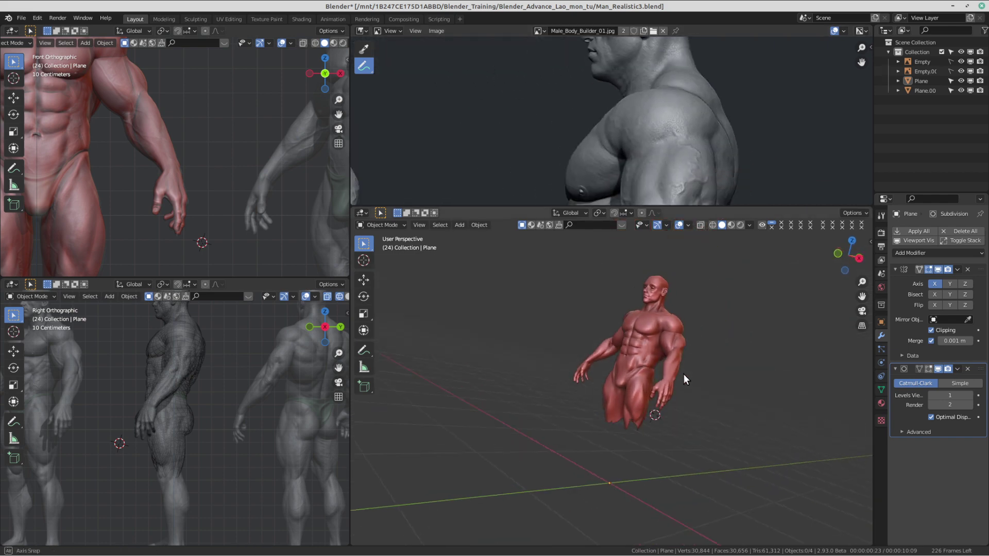
scroll(684, 374, up, 2)
middle_drag(679, 190, 590, 155)
scroll(672, 105, up, 2)
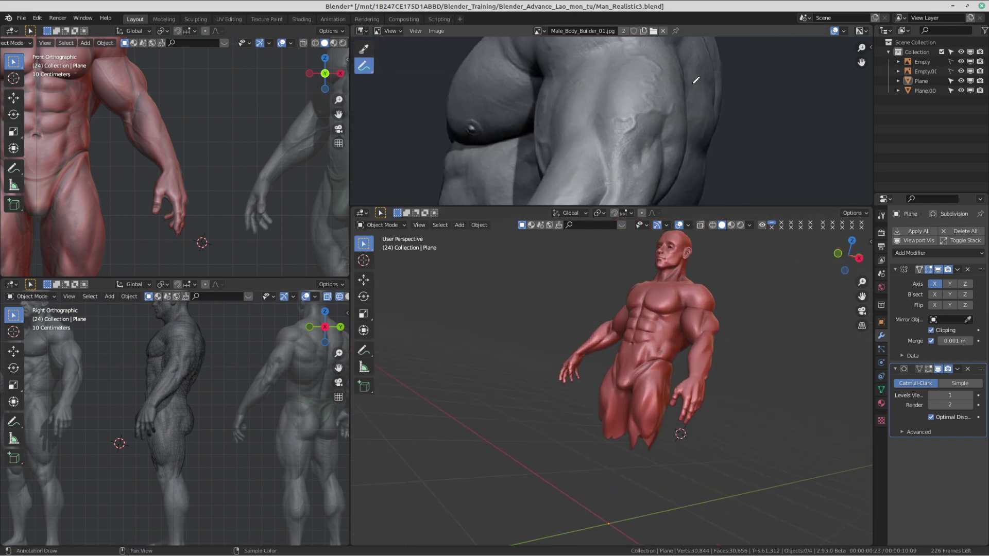
scroll(696, 81, down, 2)
Step: Examine the hand, thighs and knees in the body builder reference and compare them with the model's unfinished legs
middle_drag(525, 193, 626, 78)
scroll(681, 117, up, 1)
middle_drag(717, 156, 681, 118)
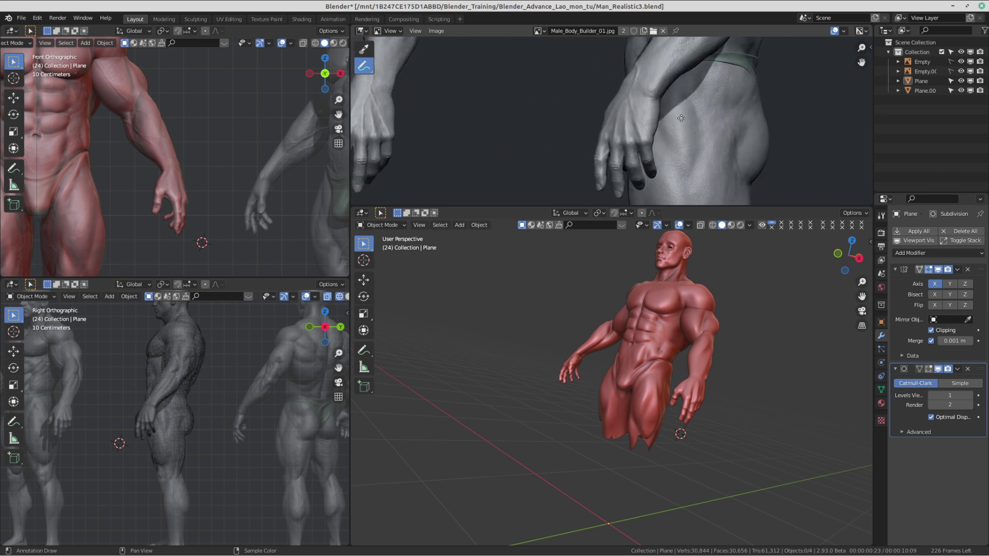
middle_drag(715, 155, 634, 132)
middle_drag(492, 140, 698, 122)
mouse_move(538, 111)
middle_down()
mouse_move(677, 114)
mouse_move(613, 171)
middle_up()
scroll(679, 459, down, 3)
middle_drag(545, 291, 546, 407)
scroll(679, 459, up, 3)
scroll(619, 410, up, 3)
shift+middle_drag(647, 412, 619, 426)
middle_drag(559, 243, 629, 363)
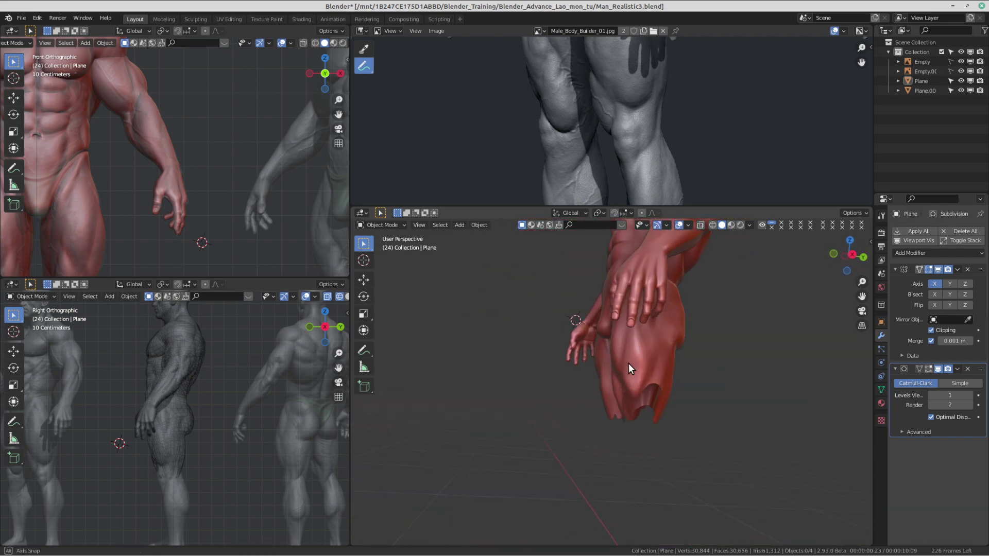
Step: Open the body mesh for editing and save the file as Man_Realistic3.blend
click(631, 358)
key(Tab)
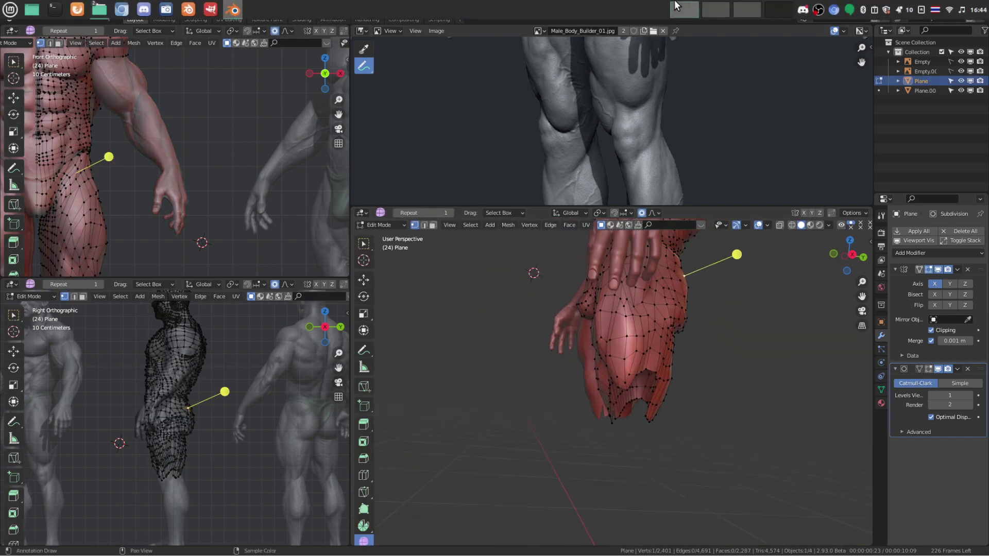
middle_drag(536, 296, 698, 367)
scroll(697, 361, up, 1)
middle_drag(701, 316, 685, 329)
key(ctrl+s)
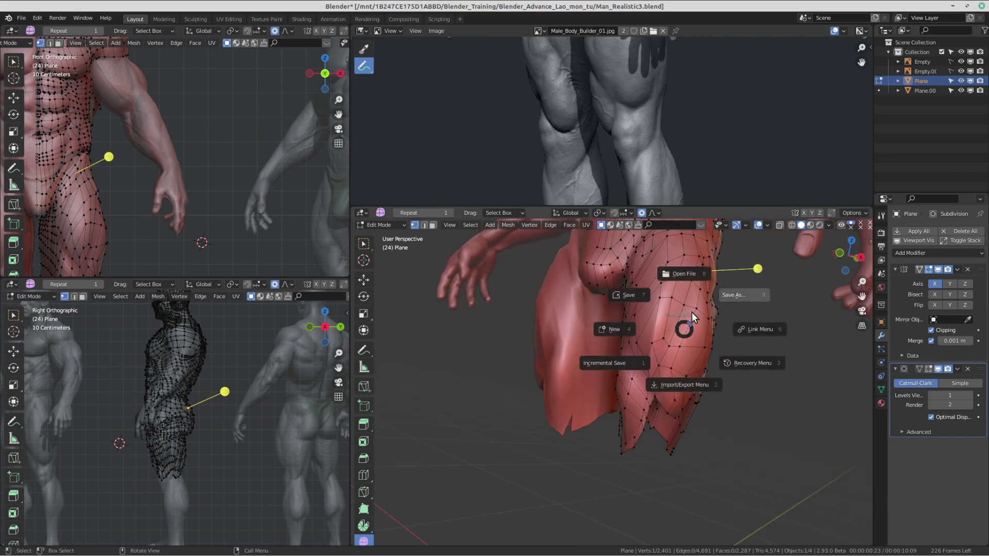
click(634, 290)
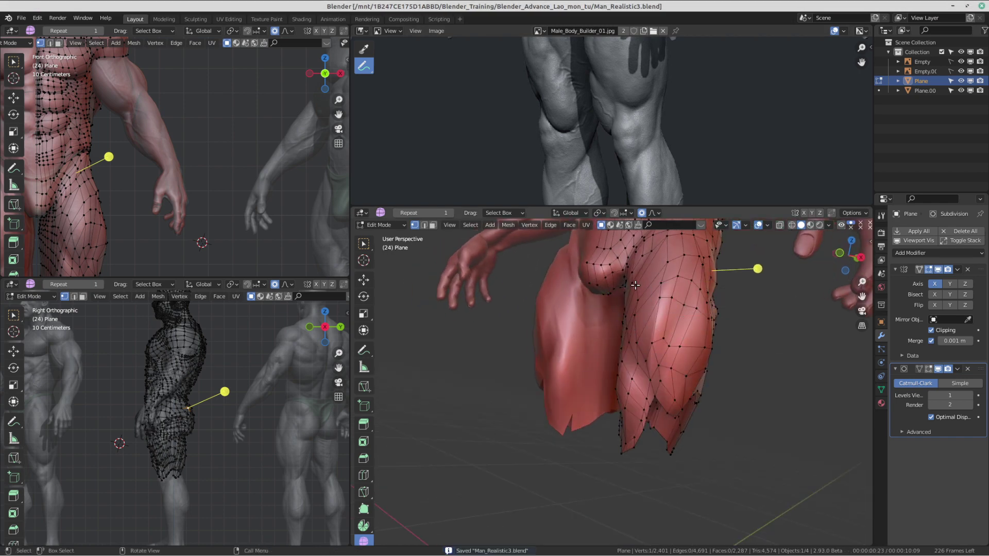
Step: Inspect the open lower edge of the thigh mesh against the front and side references and from all around
scroll(230, 115, down, 2)
shift+middle_drag(154, 239, 189, 167)
scroll(188, 169, up, 7)
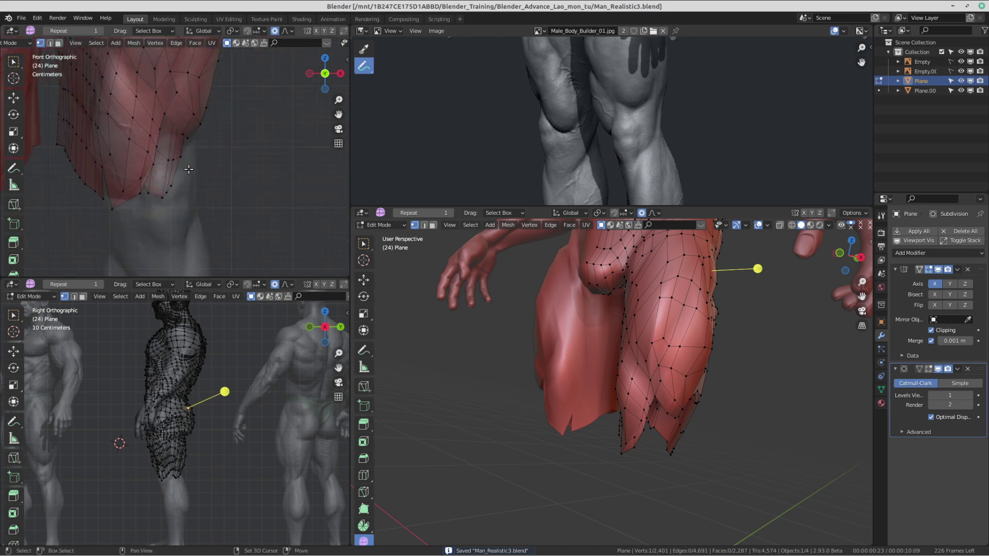
middle_drag(660, 330, 563, 336)
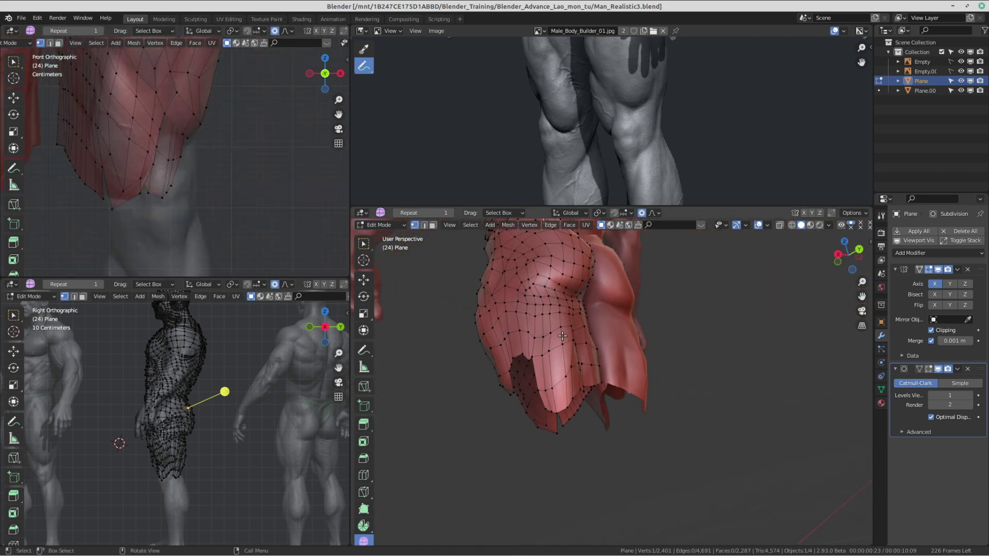
scroll(563, 336, down, 2)
shift+middle_drag(206, 155, 222, 151)
middle_drag(631, 362, 765, 359)
scroll(206, 194, up, 1)
shift+middle_drag(206, 195, 206, 224)
middle_drag(642, 410, 546, 412)
shift+middle_drag(170, 437, 192, 395)
scroll(185, 151, up, 2)
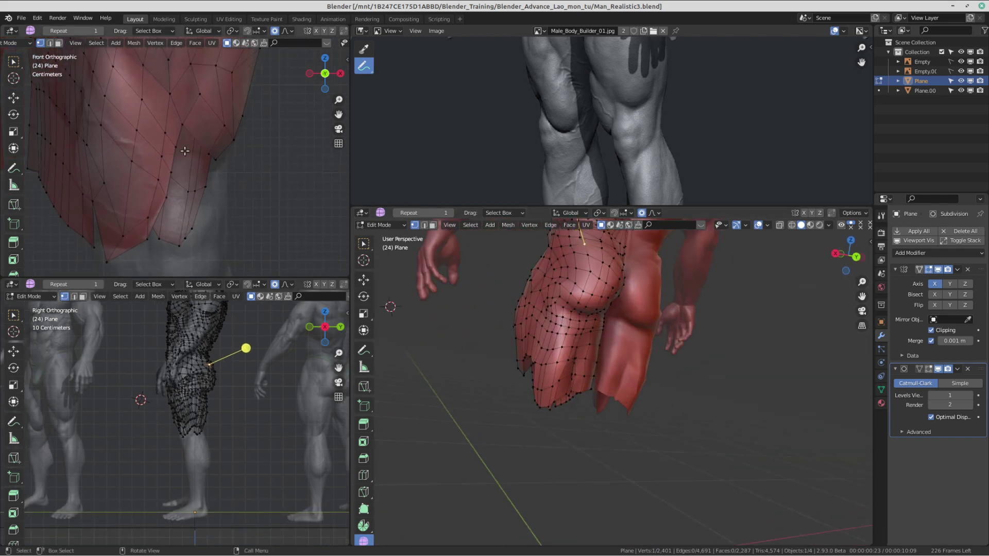
scroll(196, 363, up, 4)
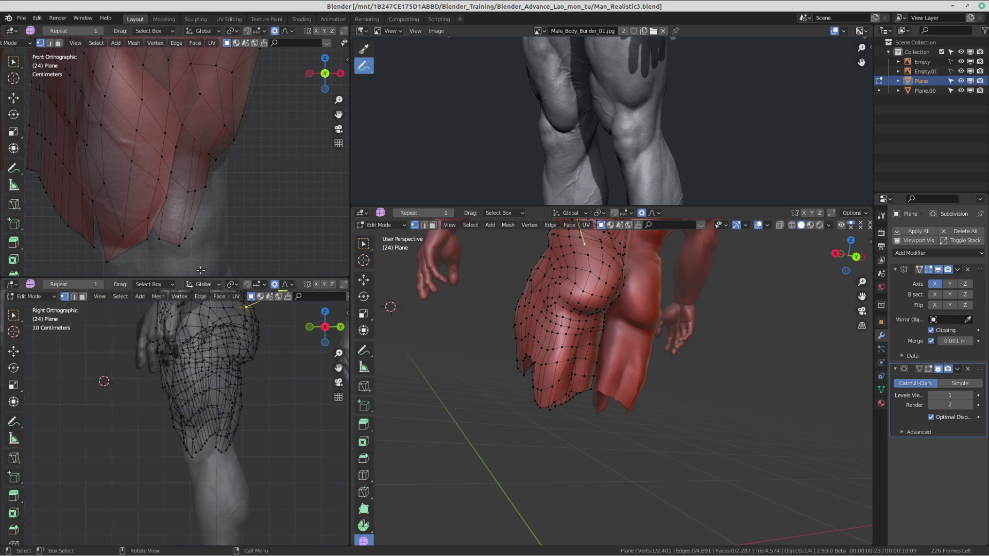
Step: Show the front view as wireframe and hide the mesh section covering the back of the thigh
key(z)
click(116, 250)
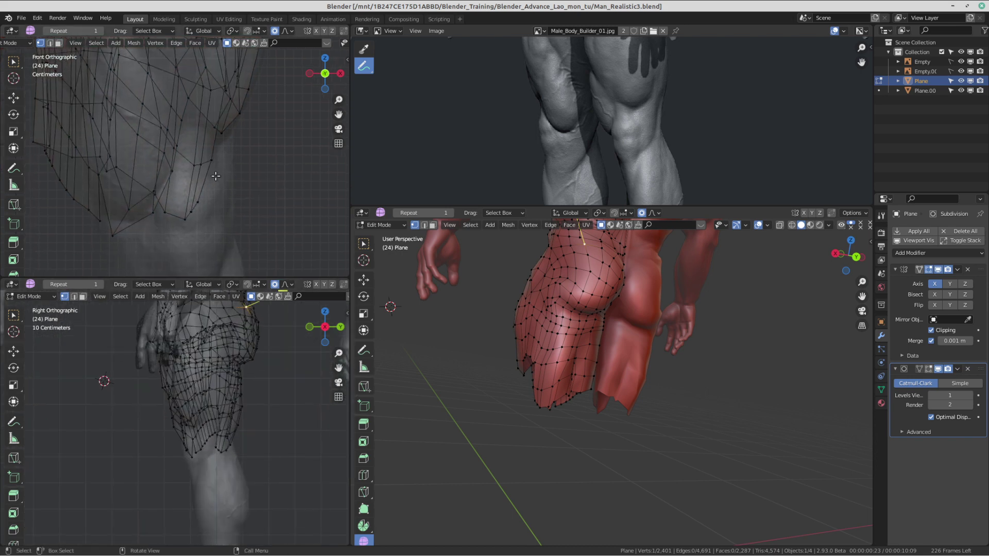
click(207, 173)
scroll(228, 467, up, 2)
shift+middle_drag(228, 468, 197, 487)
click(237, 469)
scroll(192, 431, down, 2)
scroll(210, 441, up, 2)
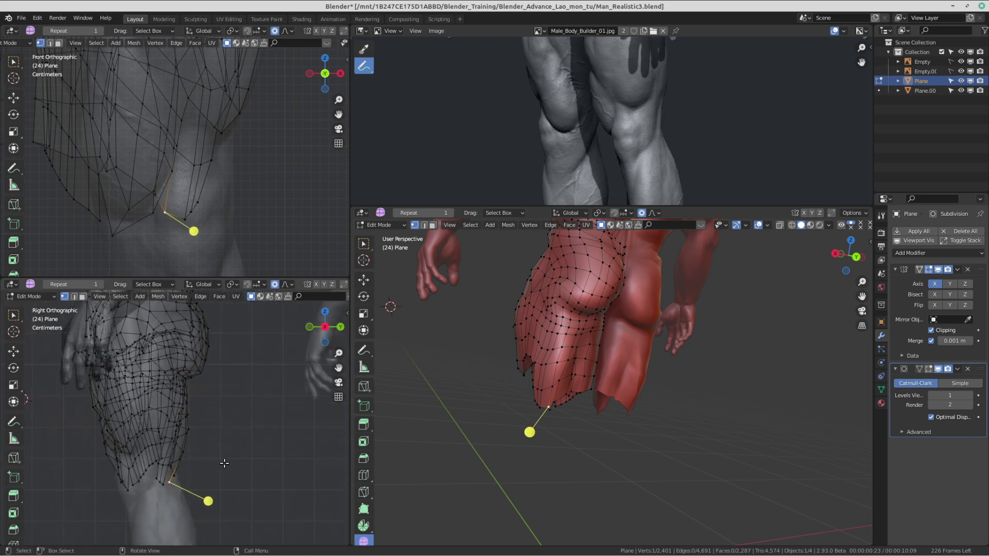
key(c)
drag(194, 487, 198, 424)
right_click(198, 424)
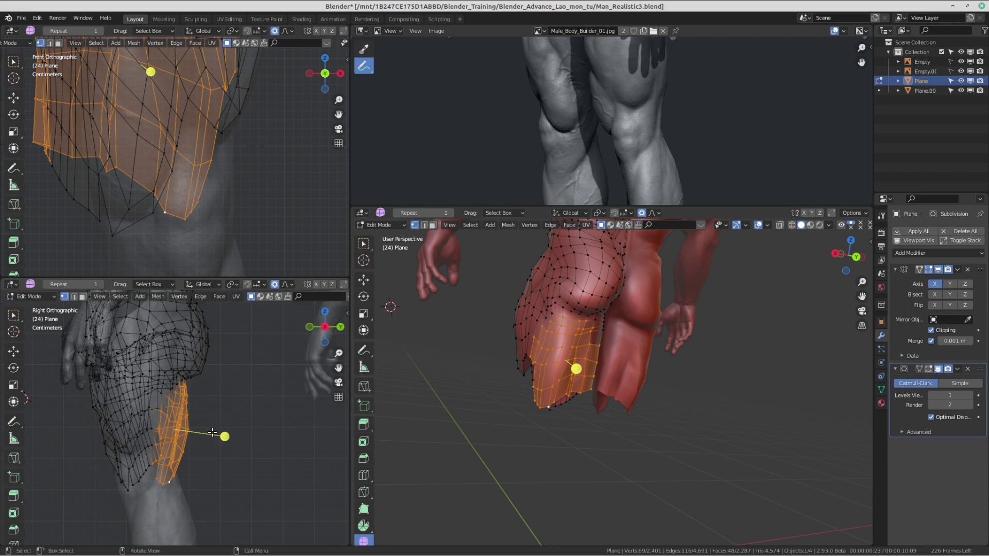
key(h)
Step: Move the bottom vertex of the outer front thigh outward to follow the reference leg outline in the front view
middle_drag(644, 361, 758, 363)
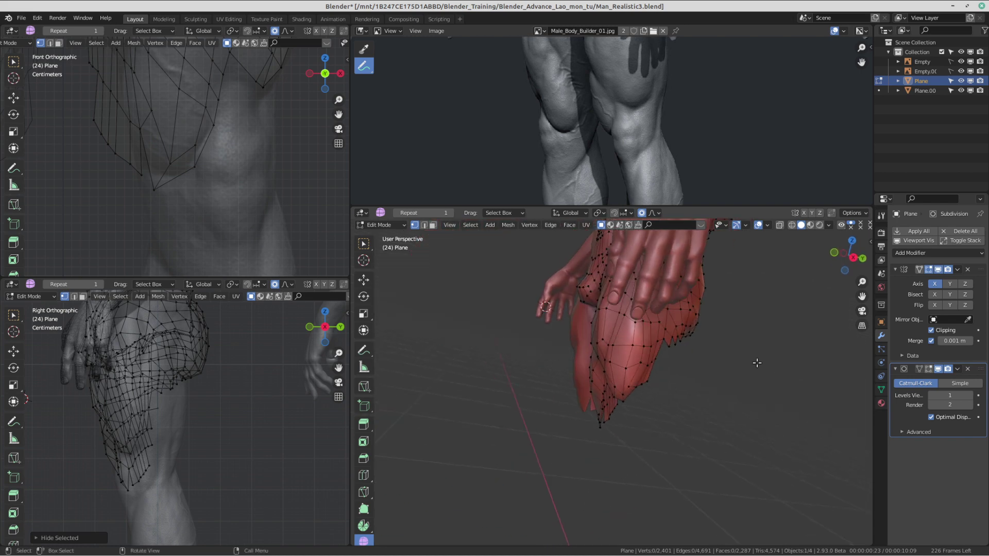
middle_drag(601, 362, 698, 373)
scroll(698, 373, up, 2)
scroll(187, 166, down, 1)
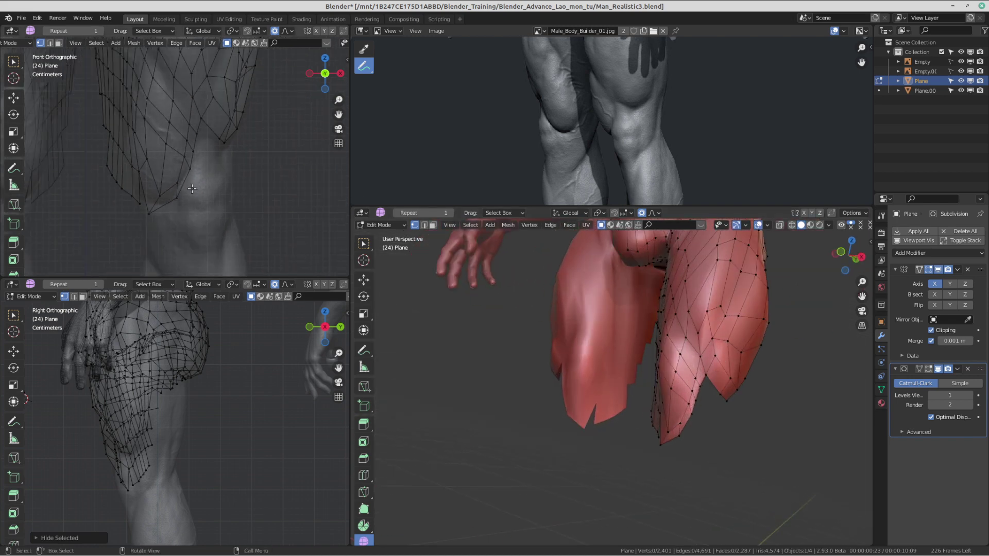
shift+middle_drag(227, 135, 186, 176)
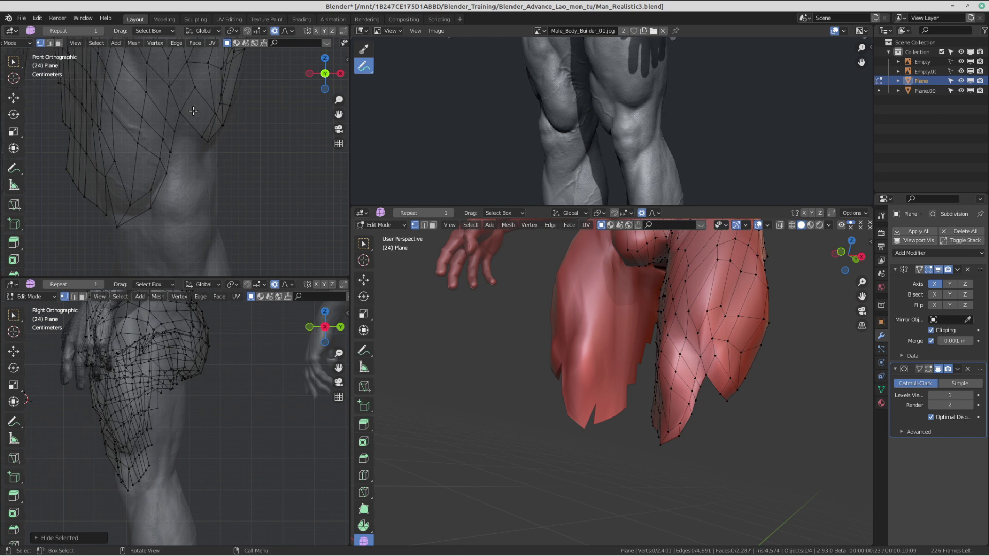
click(171, 89)
click(180, 112)
click(204, 136)
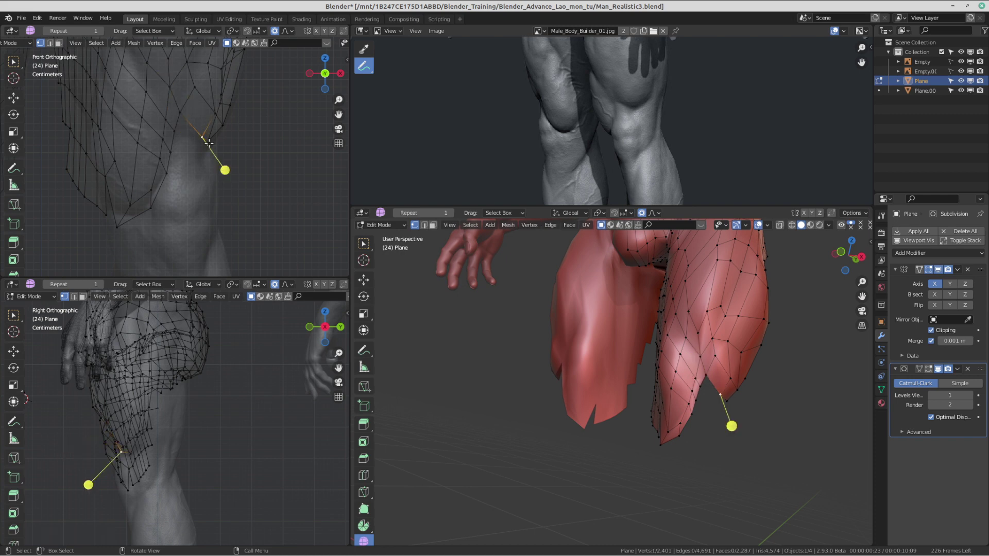
key(g)
click(210, 141)
click(210, 143)
key(g)
click(211, 140)
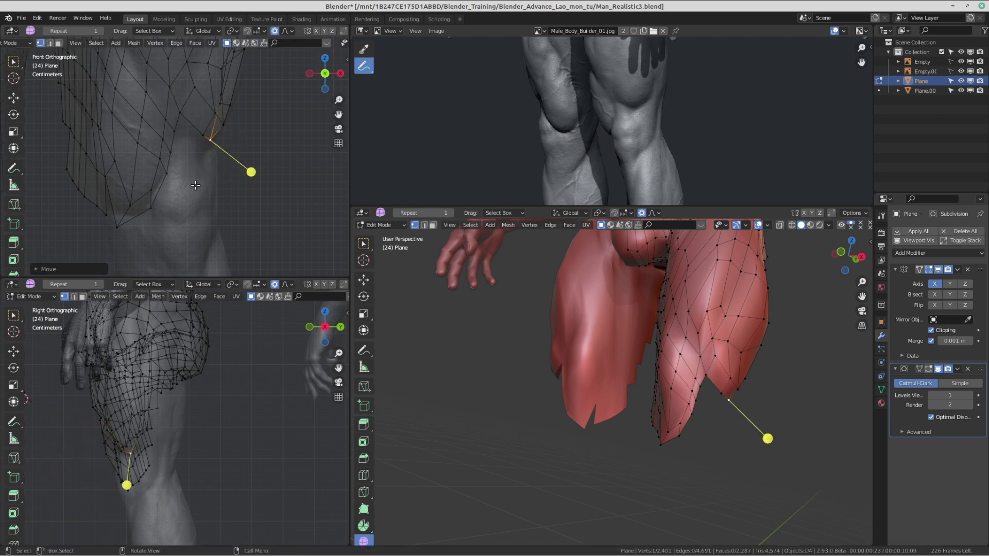
Step: Shift three vertices on the kneecap side of the inner thigh muscle's lower edge slightly inward in front view
shift+middle_drag(195, 186, 198, 186)
click(164, 164)
key(g)
click(159, 158)
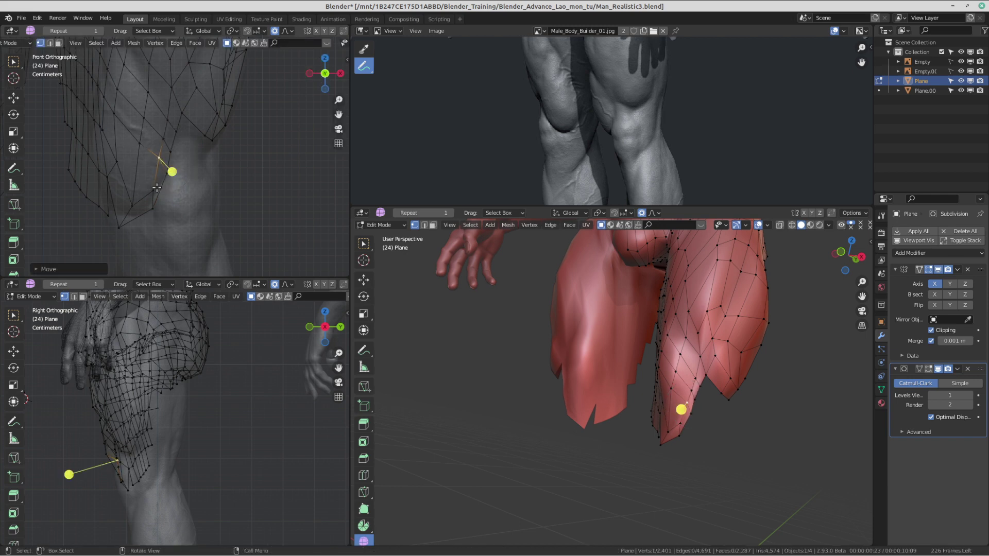
click(153, 190)
key(g)
click(144, 189)
click(131, 208)
key(g)
click(127, 207)
Step: Raise the lowest tip vertex of the inner thigh muscle with a smaller proportional editing radius
click(123, 231)
key(g)
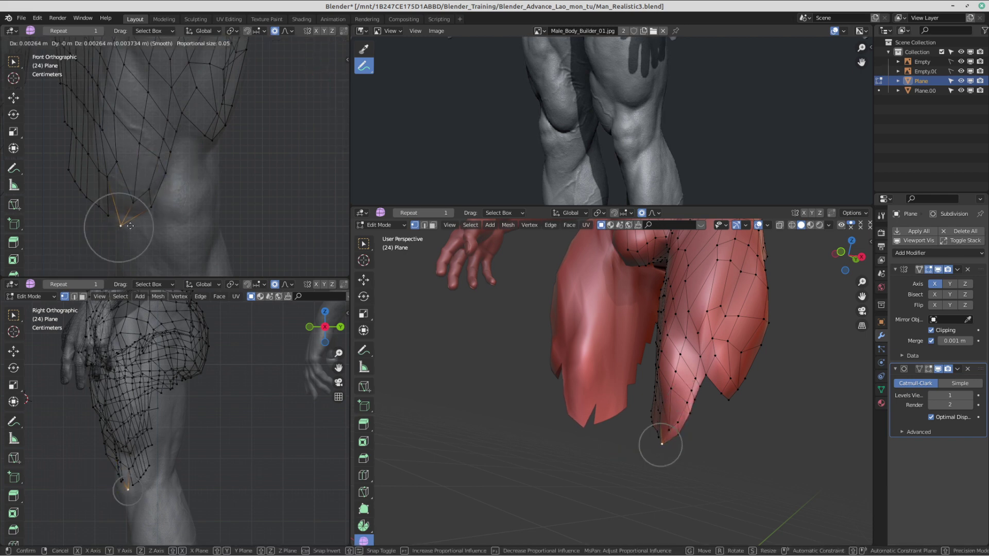
scroll(131, 221, up, 3)
click(131, 218)
shift+middle_drag(182, 208, 164, 173)
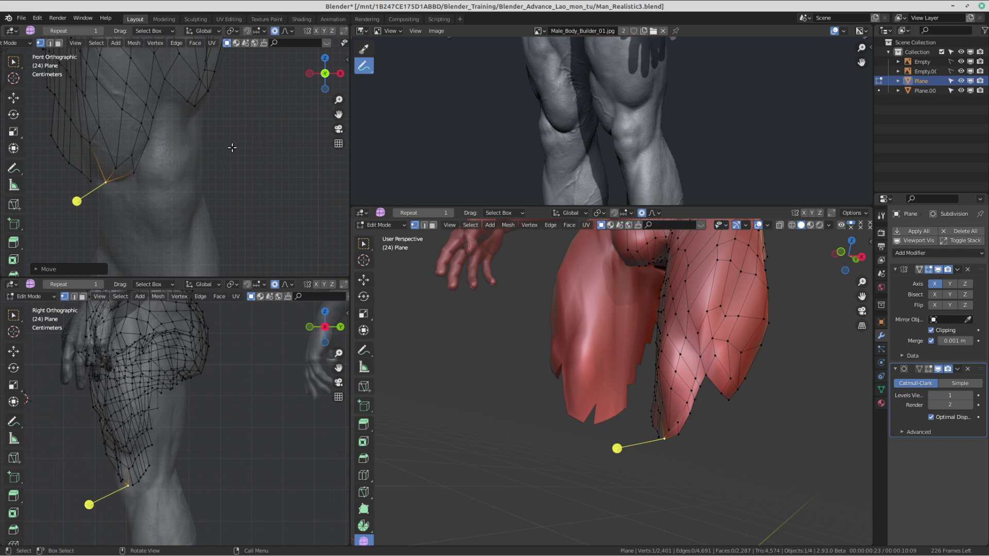
Step: Extrude the four notch-edge vertices between the thigh muscles about 0.073 m downward over the kneecap
scroll(203, 127, up, 2)
shift+middle_drag(186, 110, 189, 183)
click(161, 135)
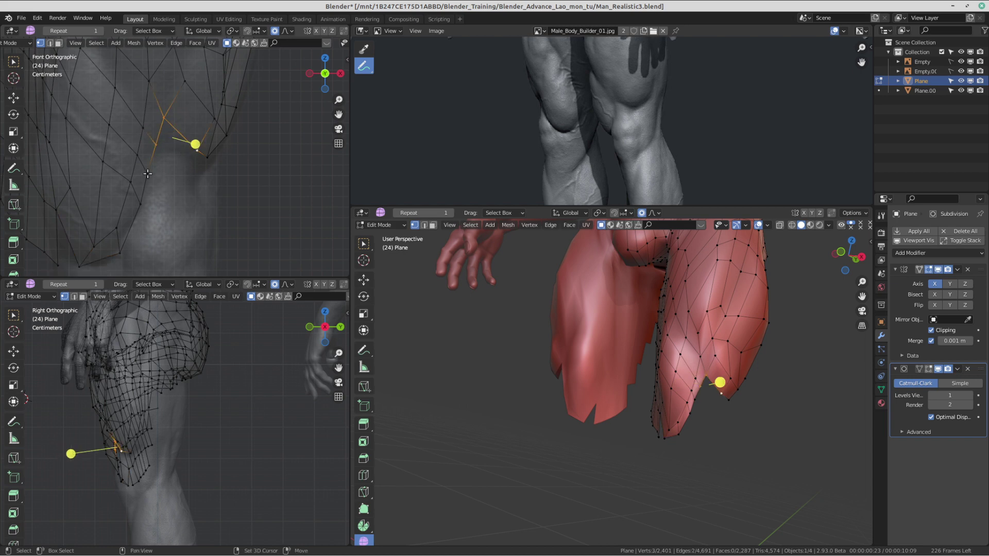
shift+middle_drag(177, 208, 185, 173)
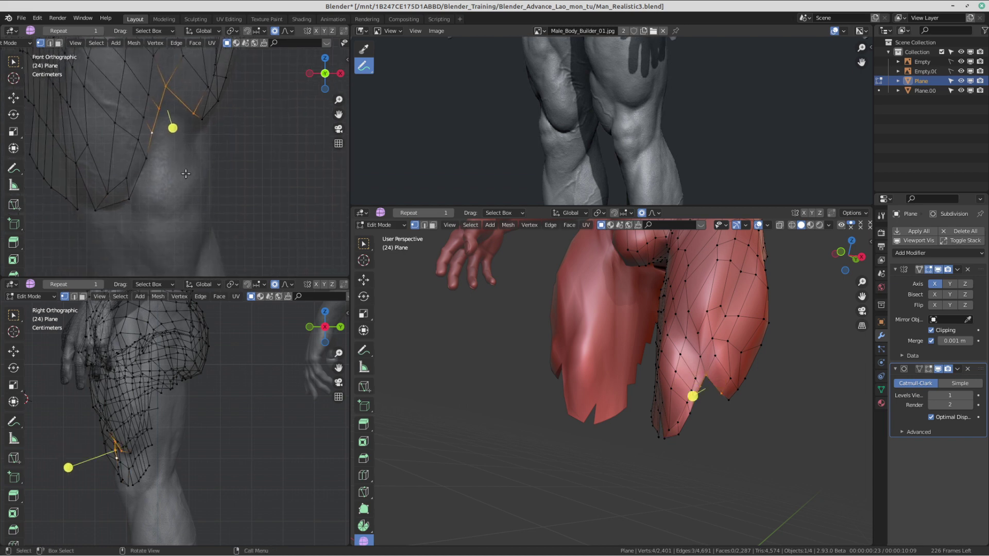
key(e)
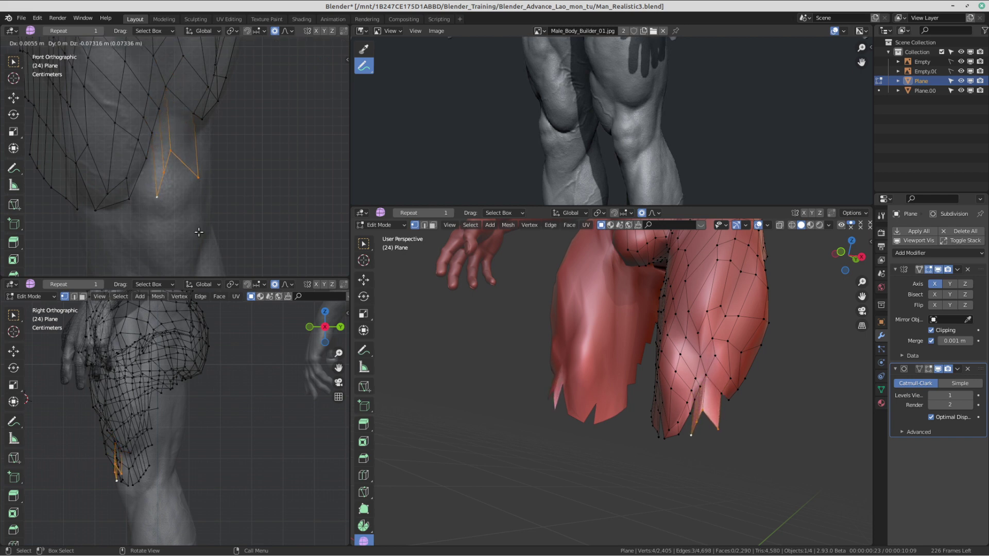
Step: Level the lower ends of the new strip in front view by repositioning its vertices one at a time
click(172, 152)
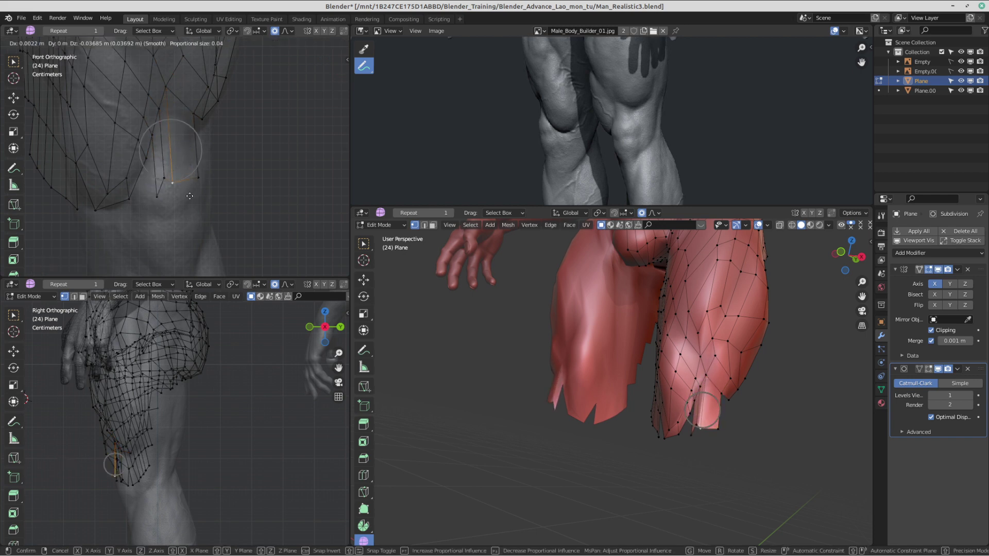
click(198, 179)
key(g)
click(200, 186)
click(163, 180)
key(g)
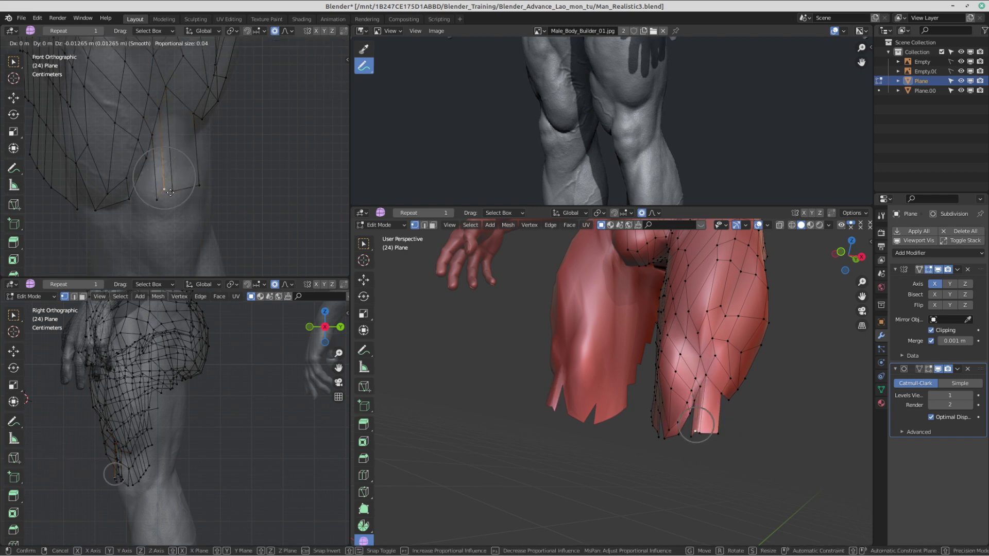
click(160, 203)
click(160, 202)
key(g)
click(157, 193)
click(166, 199)
key(g)
click(165, 201)
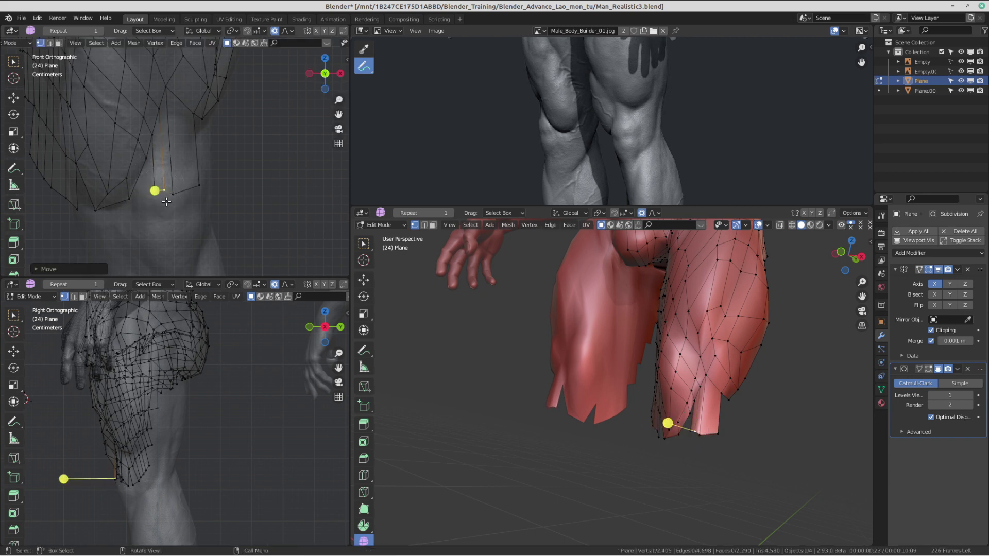
Step: Move the strip's four end vertices together in side view, slightly up and forward along the front of the knee
click(155, 196)
shift+click(166, 193)
shift+click(193, 193)
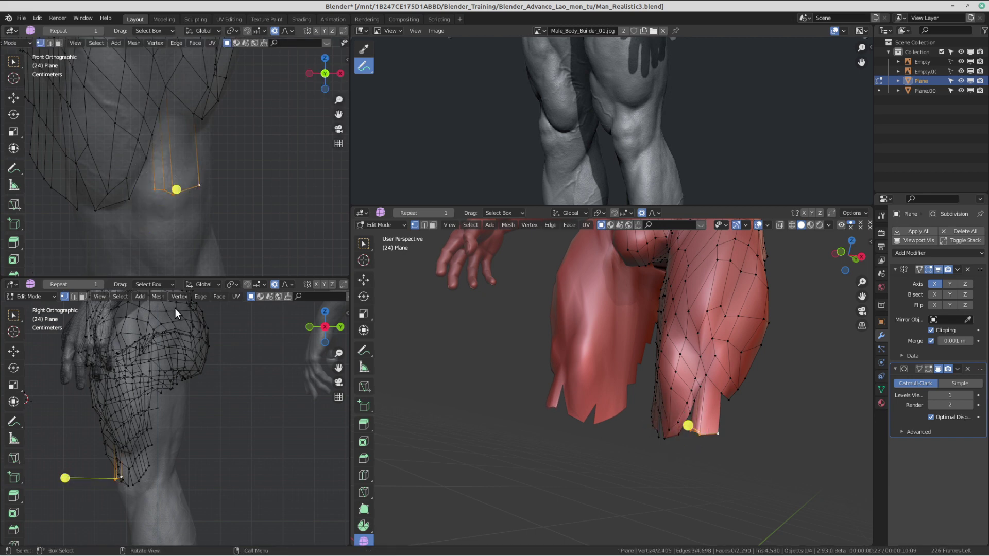
shift+middle_drag(174, 451, 189, 391)
scroll(228, 397, up, 5)
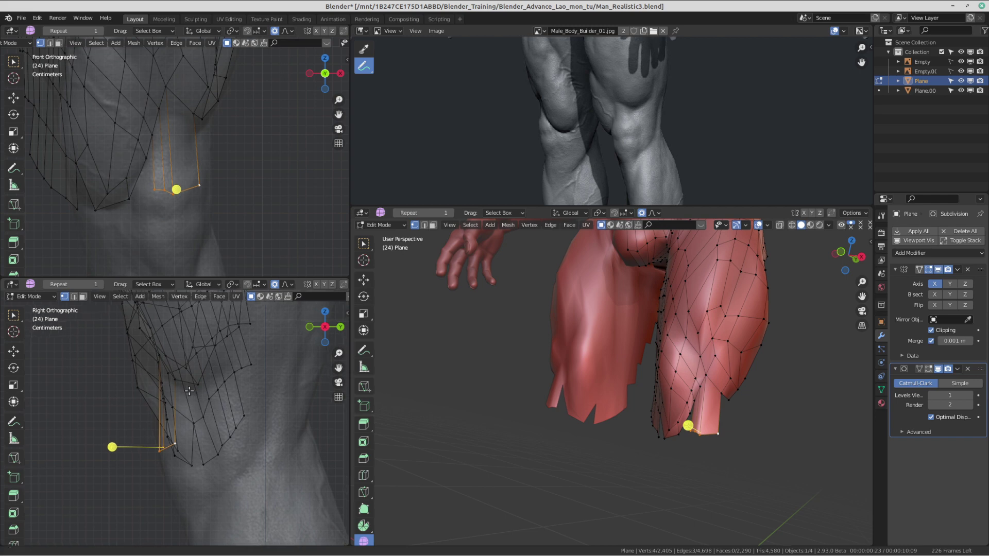
scroll(189, 402, down, 2)
scroll(209, 444, up, 1)
key(g)
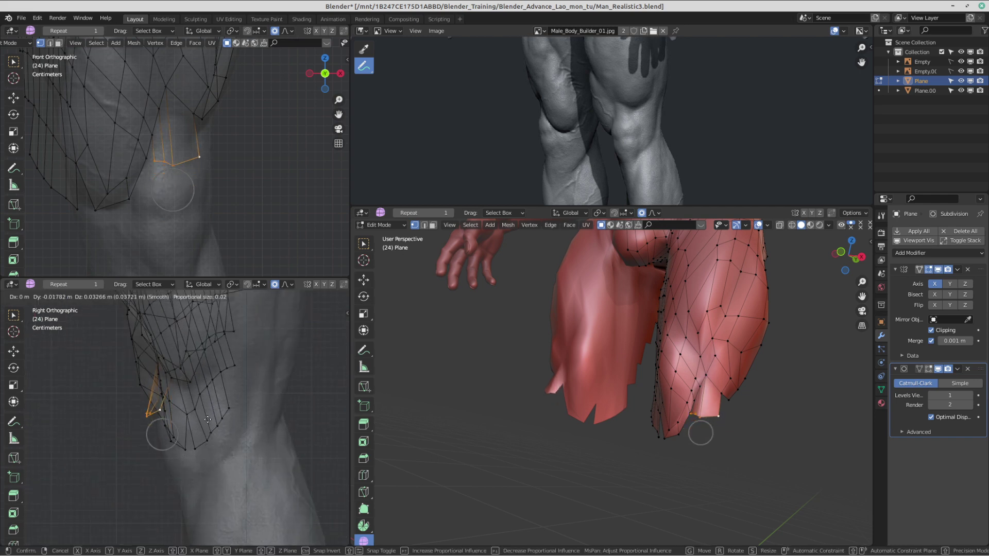
click(218, 429)
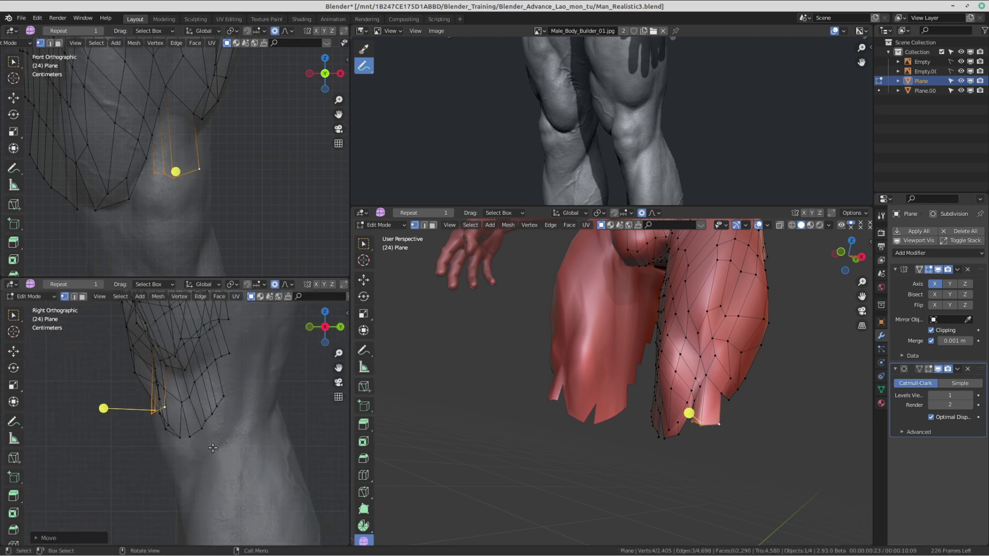
Step: Extrude the strip's end edges five times downward in side view, following the front contour of the knee
key(e)
click(212, 478)
key(e)
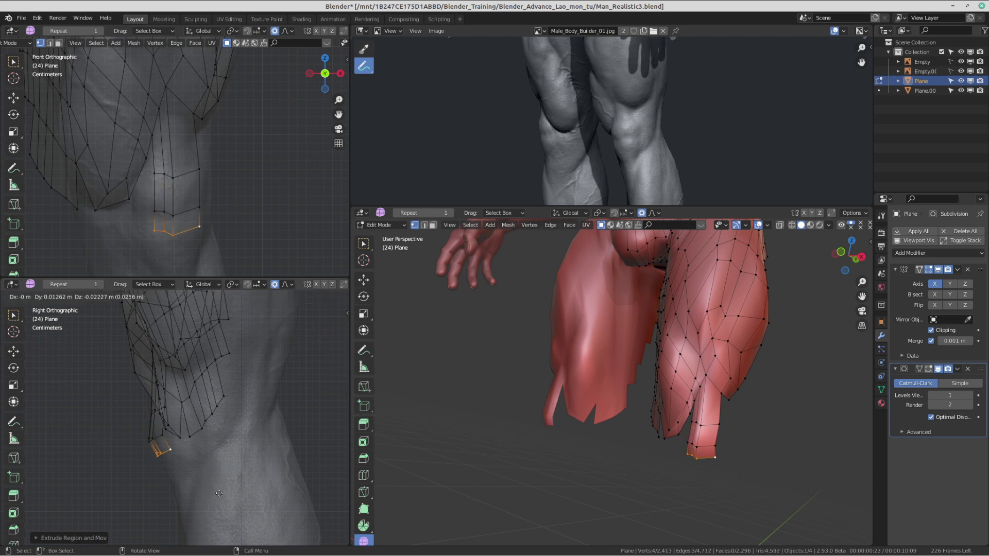
click(219, 495)
shift+middle_drag(189, 470, 188, 443)
key(e)
click(181, 468)
key(e)
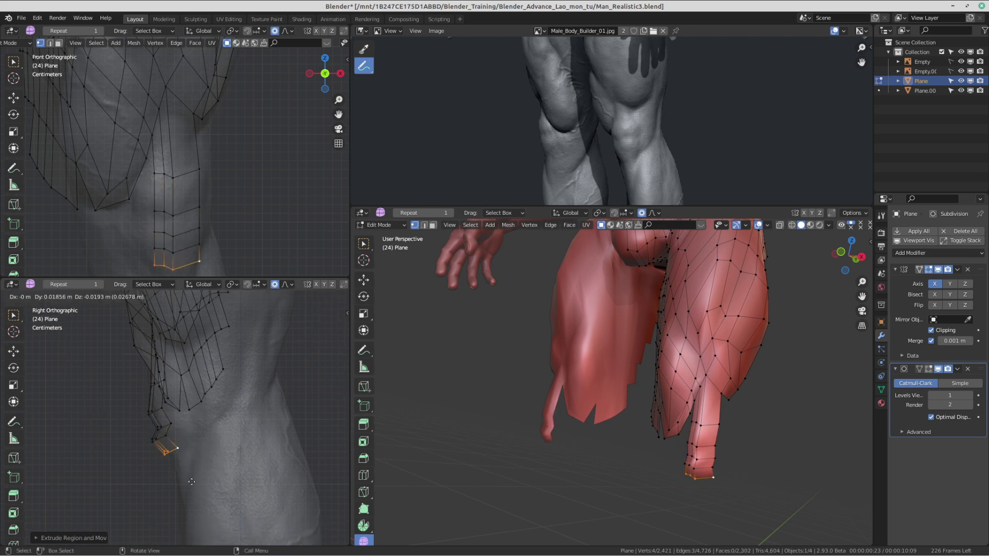
click(198, 497)
key(e)
click(207, 521)
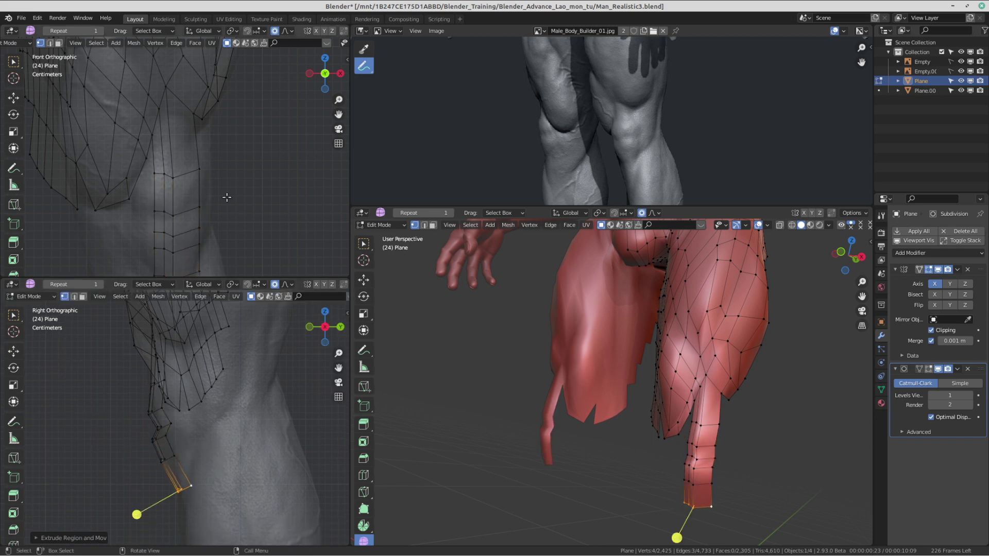
Step: Reposition two inner-edge vertices in the upper rows of the knee strip in front view to match the reference
scroll(225, 196, down, 2)
shift+middle_drag(225, 197, 219, 103)
scroll(523, 358, down, 1)
scroll(524, 358, down, 1)
middle_drag(562, 379, 619, 410)
scroll(694, 442, up, 3)
scroll(546, 375, up, 3)
shift+middle_drag(618, 410, 574, 376)
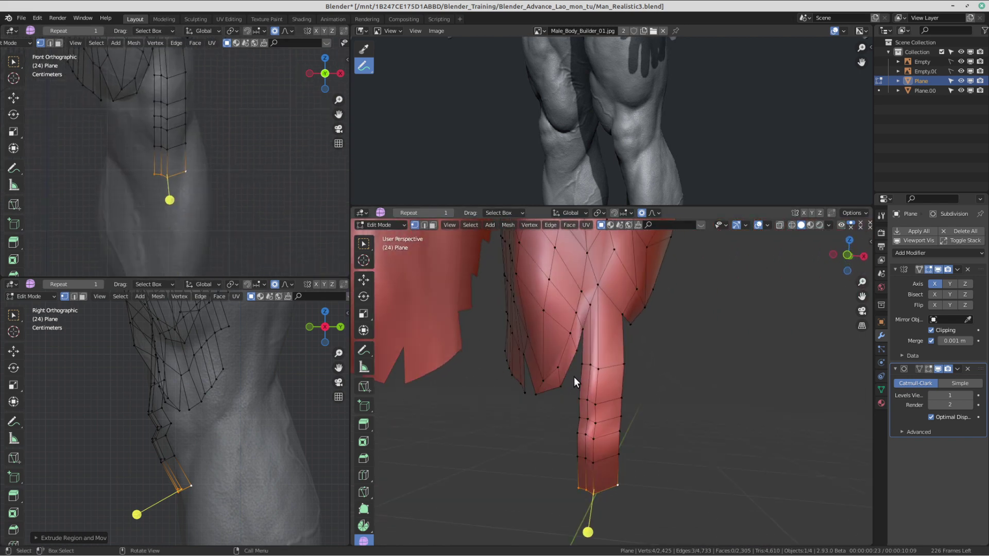
shift+middle_drag(220, 120, 232, 174)
scroll(177, 184, up, 2)
click(172, 159)
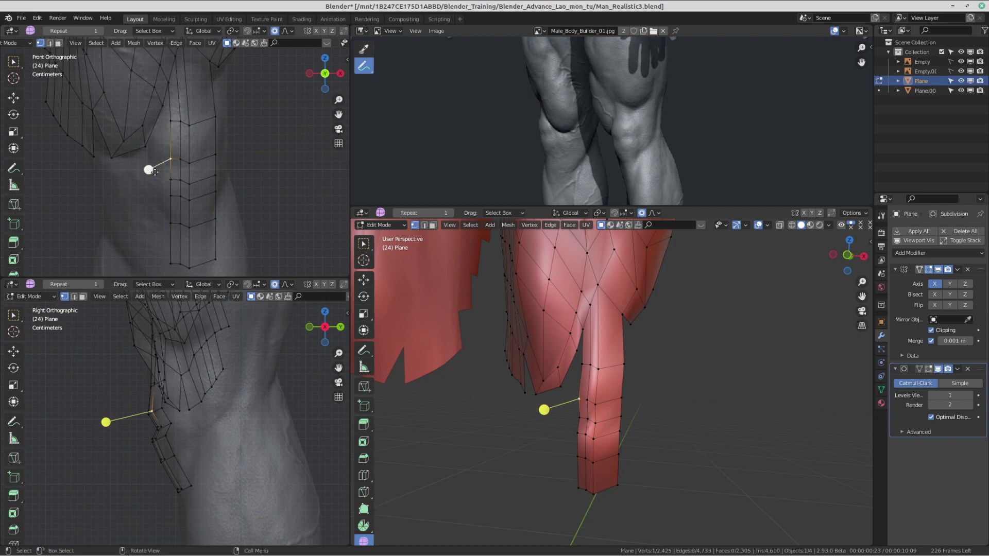
shift+middle_drag(157, 177, 169, 183)
key(g)
click(178, 189)
key(g)
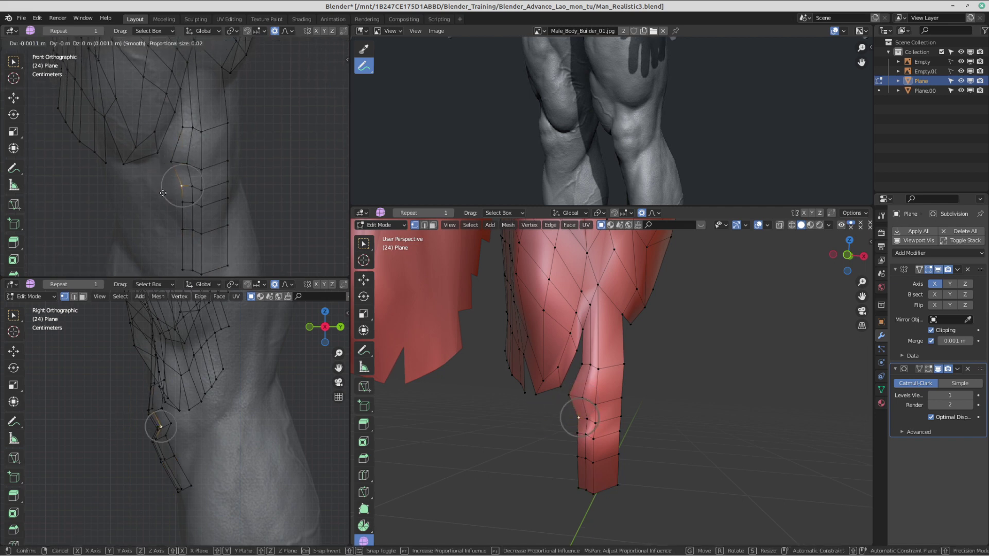
click(197, 191)
Step: Raise the centre vertex of the strip's kneecap row by about 0.01 m and the inner vertex beside it
click(200, 190)
key(g)
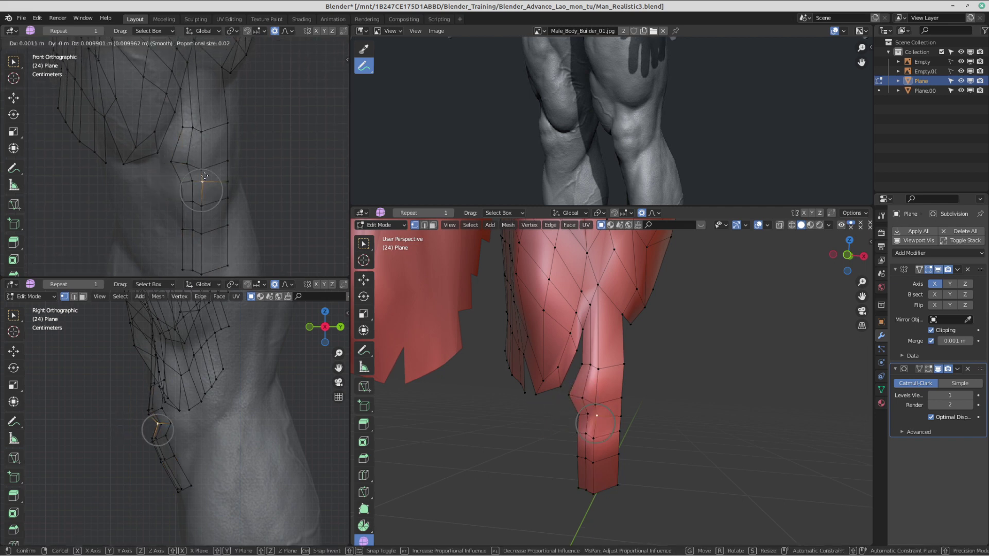
click(204, 177)
click(181, 173)
key(g)
click(174, 166)
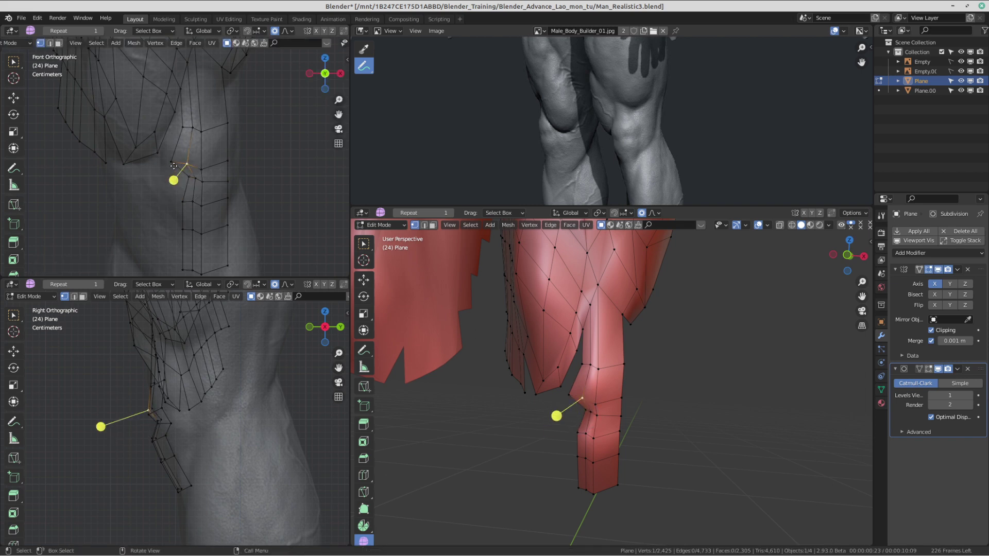
Step: Pull three inner-side vertices of the knee strip toward the inner thigh muscle to widen it to the kneecap outline
click(178, 199)
key(g)
click(168, 197)
key(g)
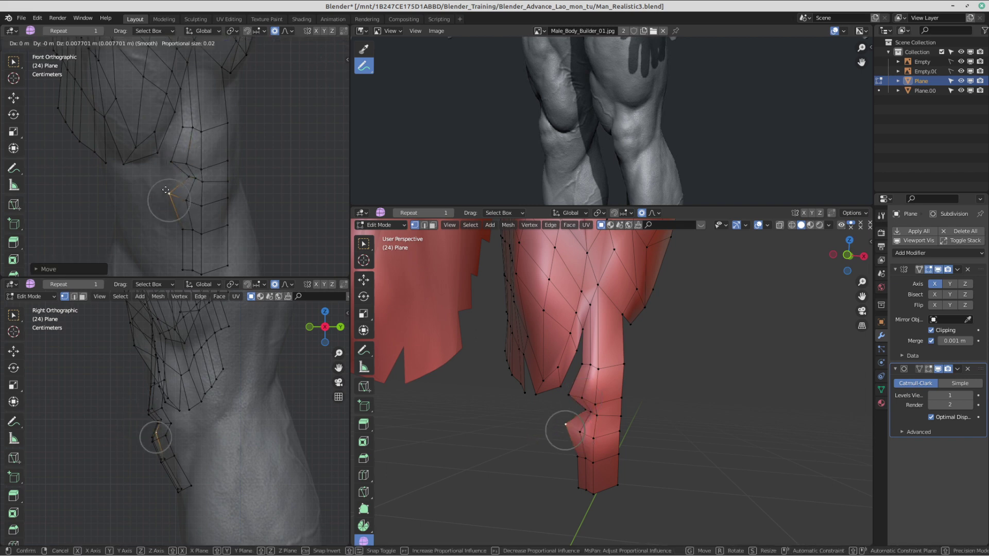
click(165, 189)
click(188, 177)
key(g)
click(179, 177)
click(172, 163)
key(g)
click(163, 165)
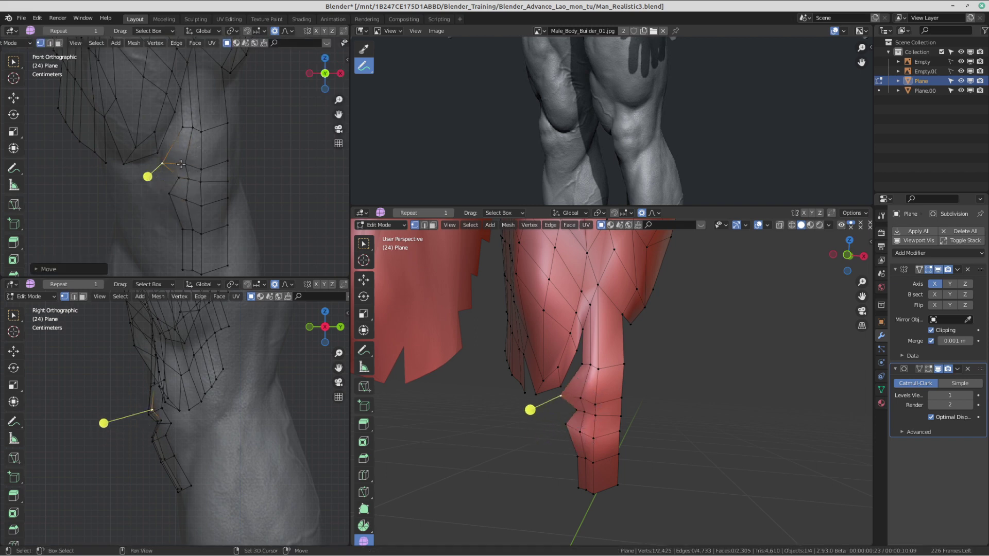
Step: Push the kneecap's outer vertex outward and up, and narrow the row above by shifting its outer vertices inward
shift+middle_drag(234, 177, 206, 190)
click(200, 180)
key(g)
click(212, 168)
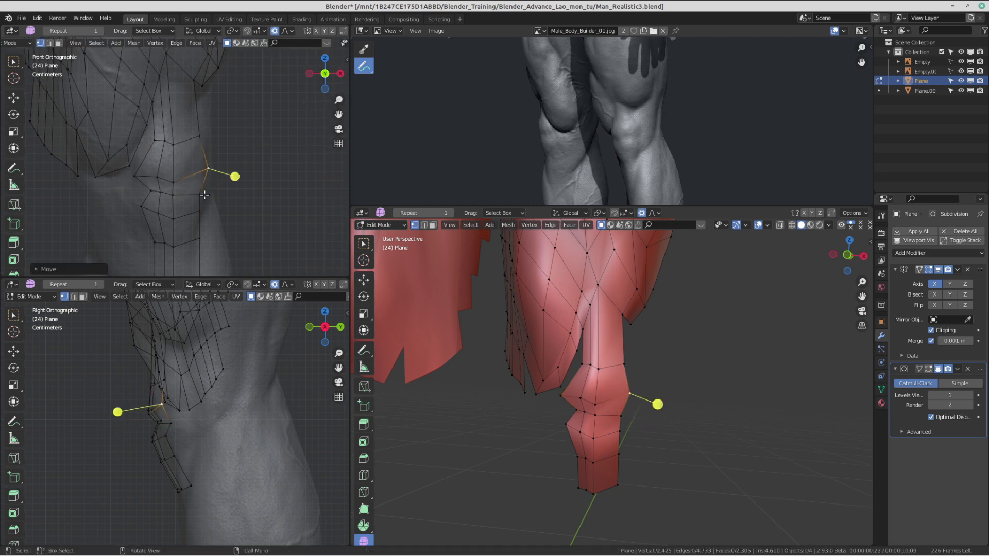
key(g)
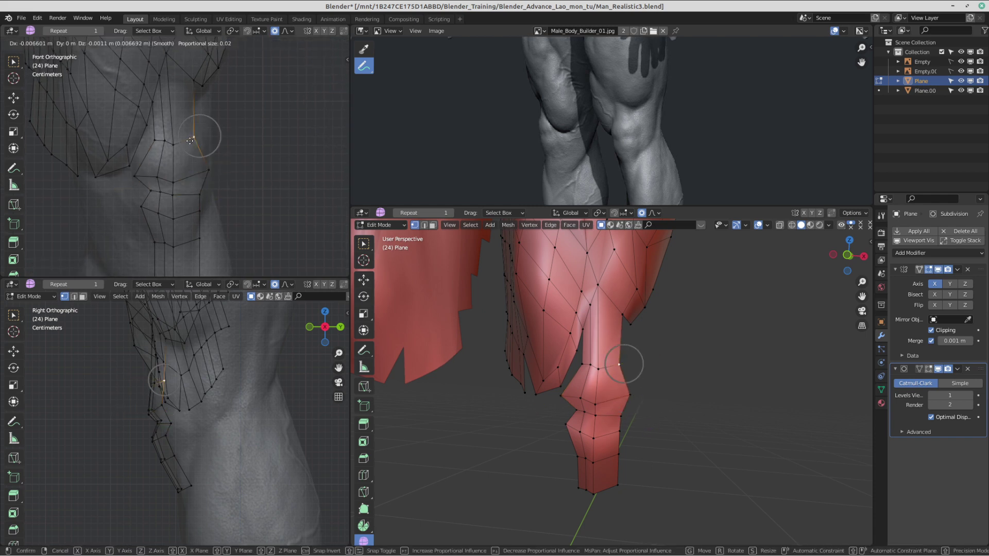
click(175, 139)
click(170, 145)
key(g)
click(168, 142)
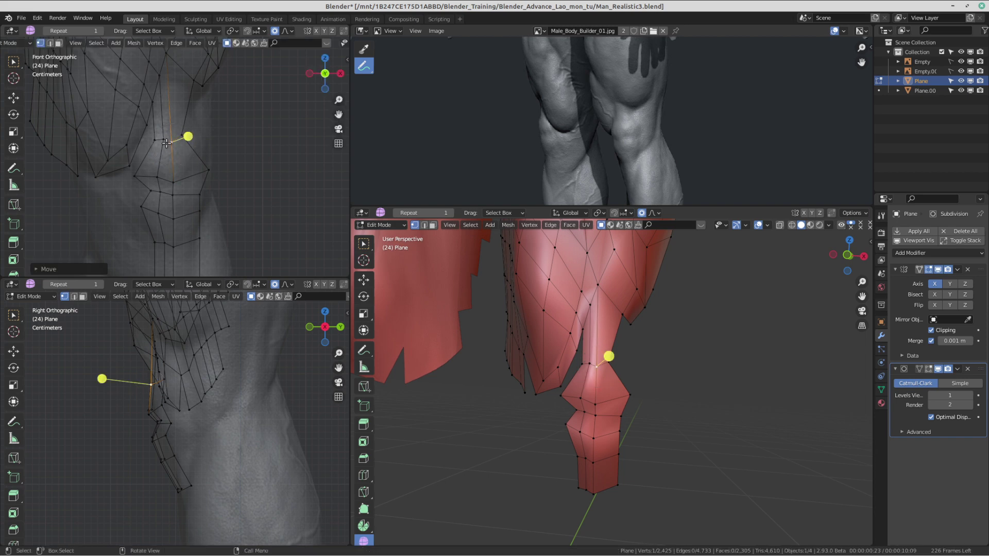
Step: Adjust the outer-edge vertices below the kneecap and bring the kneecap's widest outer vertex slightly inward
click(193, 191)
key(g)
click(197, 206)
key(g)
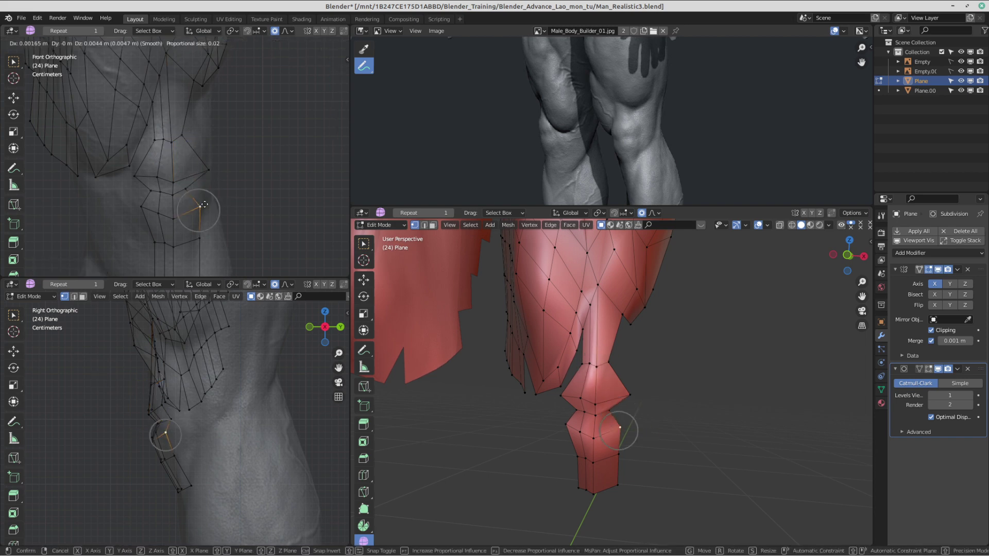
click(205, 205)
click(211, 169)
key(g)
click(205, 170)
Step: Move the outer vertex of the row below the kneecap outward by about 0.011 m and slightly up
shift+middle_drag(205, 175, 205, 143)
click(201, 175)
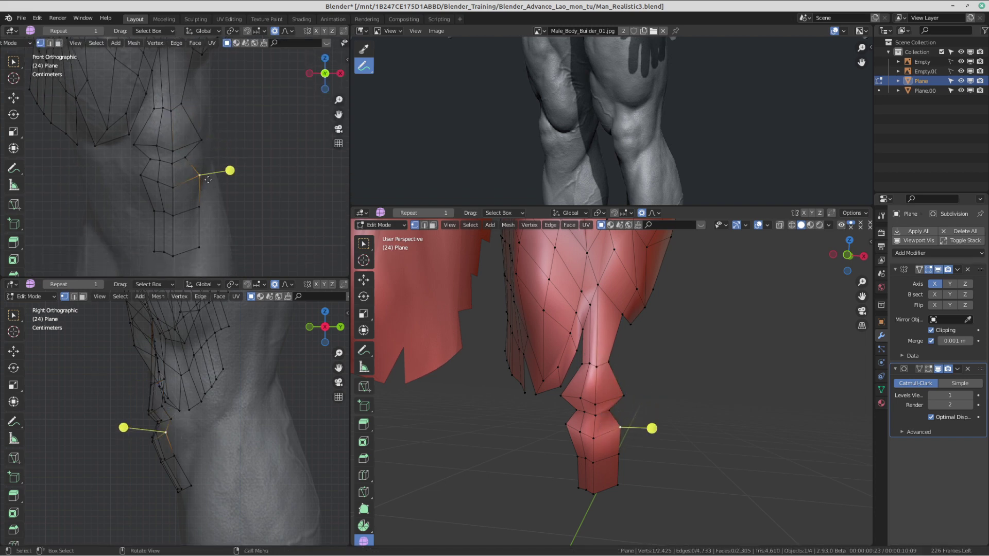
key(g)
click(205, 177)
key(g)
click(204, 205)
key(g)
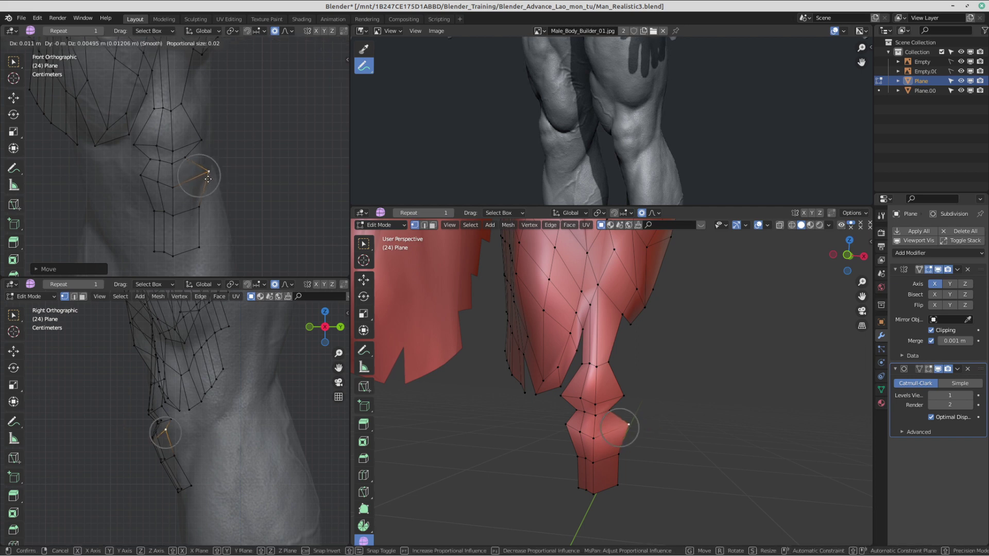
Step: Move the outer vertex one row above the strip's end inward, and switch the active tool to selection
click(198, 218)
key(g)
click(195, 217)
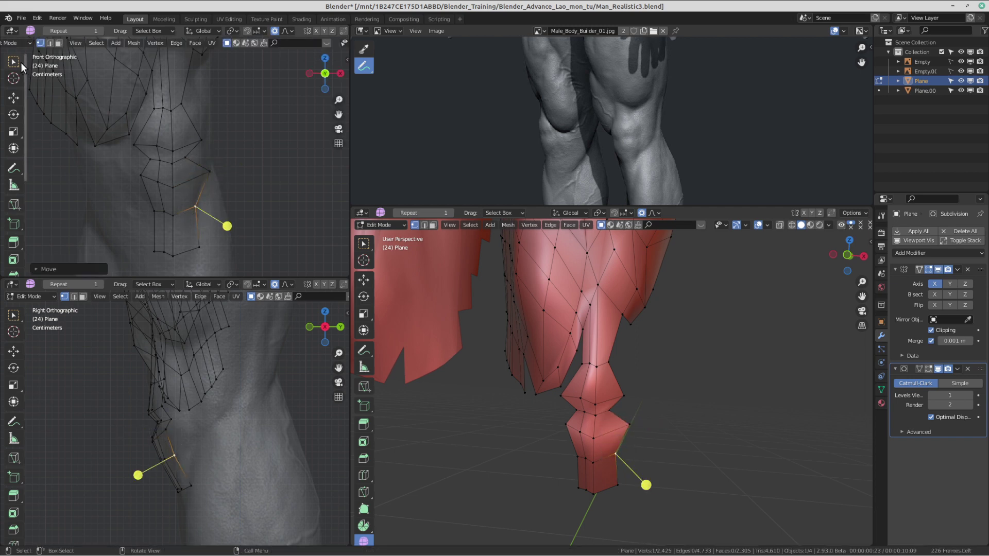
click(13, 61)
shift+middle_drag(196, 261, 221, 241)
key(g)
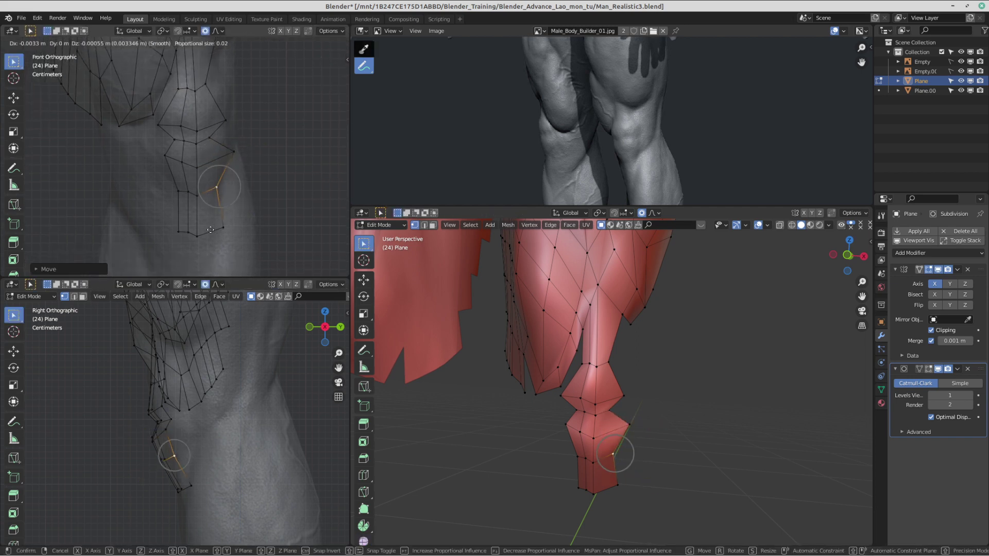
click(210, 231)
Step: Reposition the vertices of the strip's bottom row in front view to taper it and even out its end
click(226, 229)
key(g)
click(221, 230)
click(199, 239)
key(g)
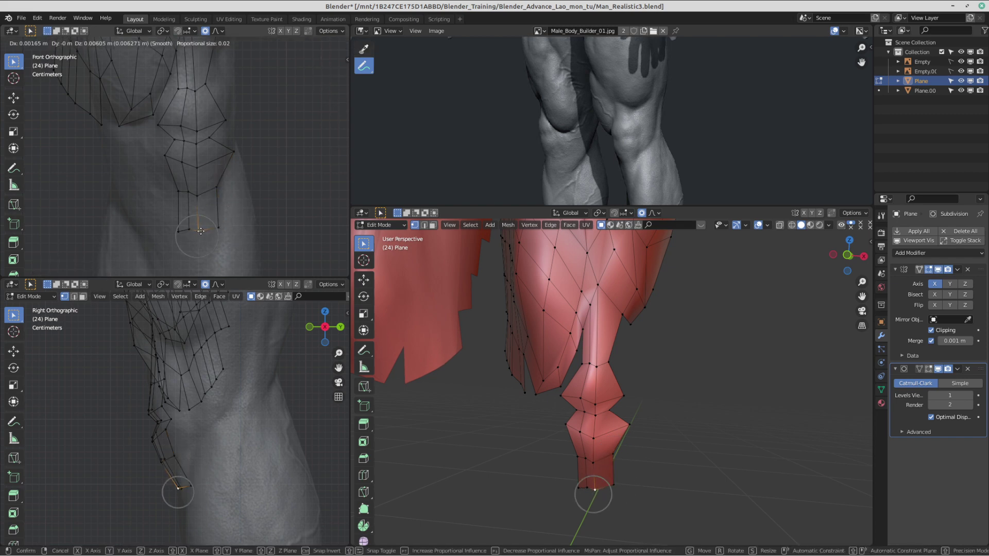
click(200, 234)
click(182, 231)
key(g)
click(180, 230)
click(190, 228)
key(g)
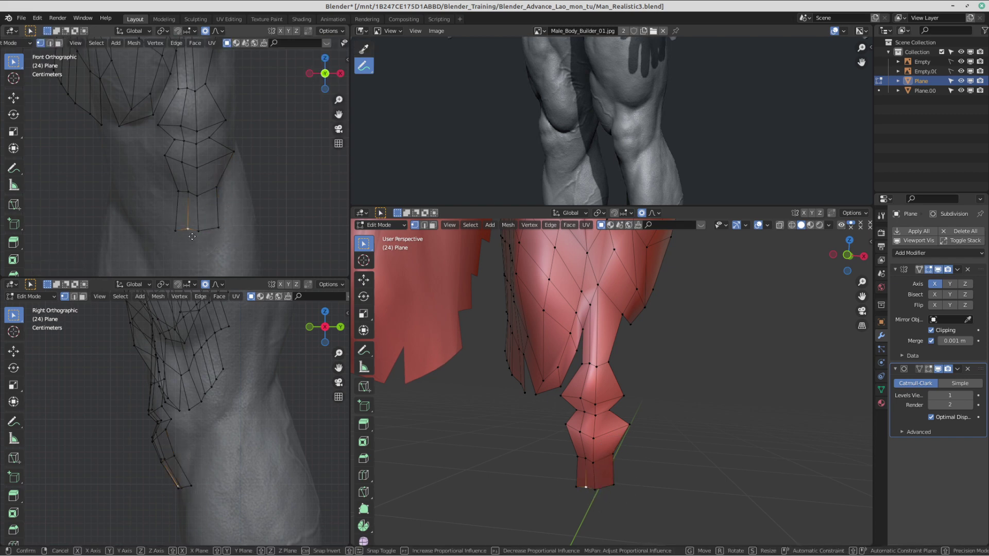
click(190, 235)
click(219, 228)
key(g)
click(215, 231)
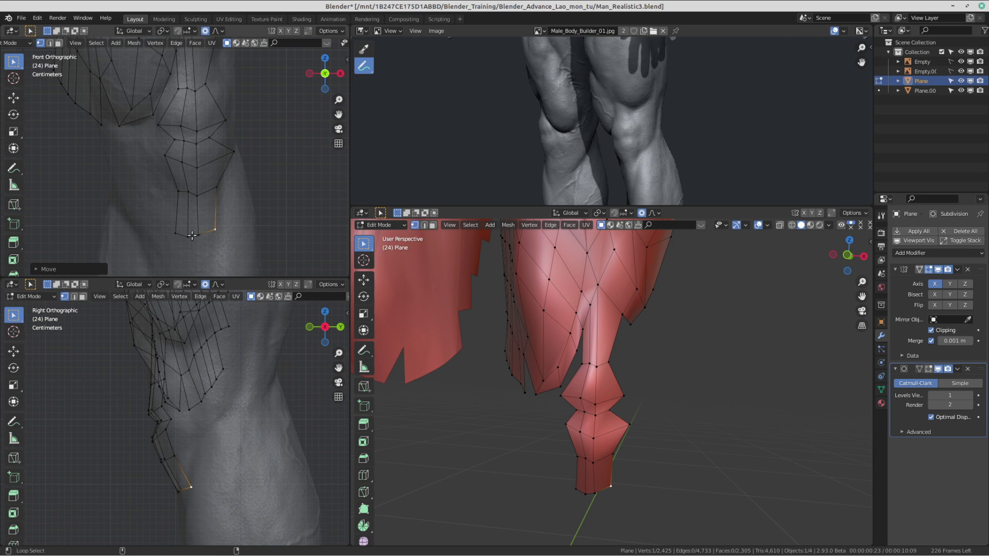
Step: Extrude the strip's bottom edge row down onto the upper shin in side view
alt+click(192, 235)
scroll(192, 235, down, 2)
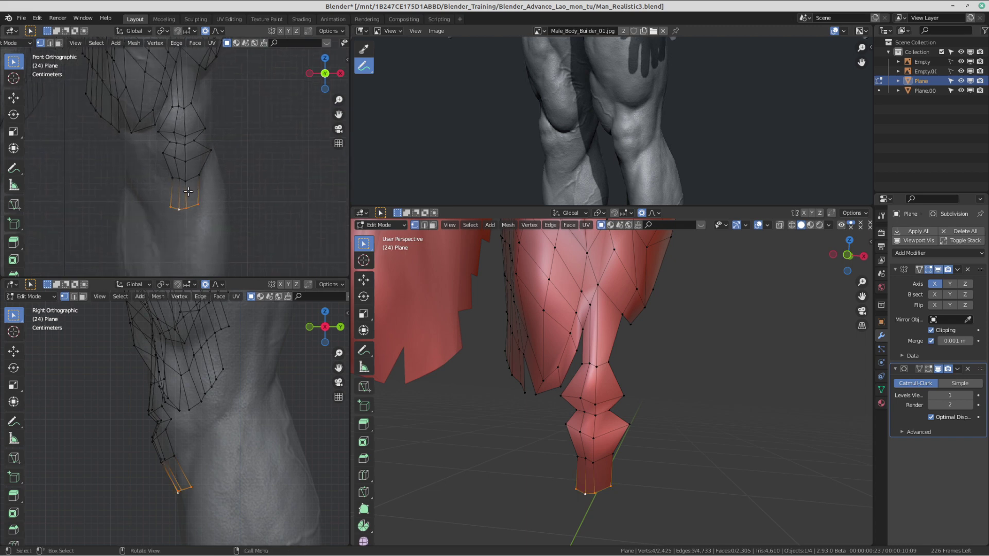
scroll(183, 208, down, 3)
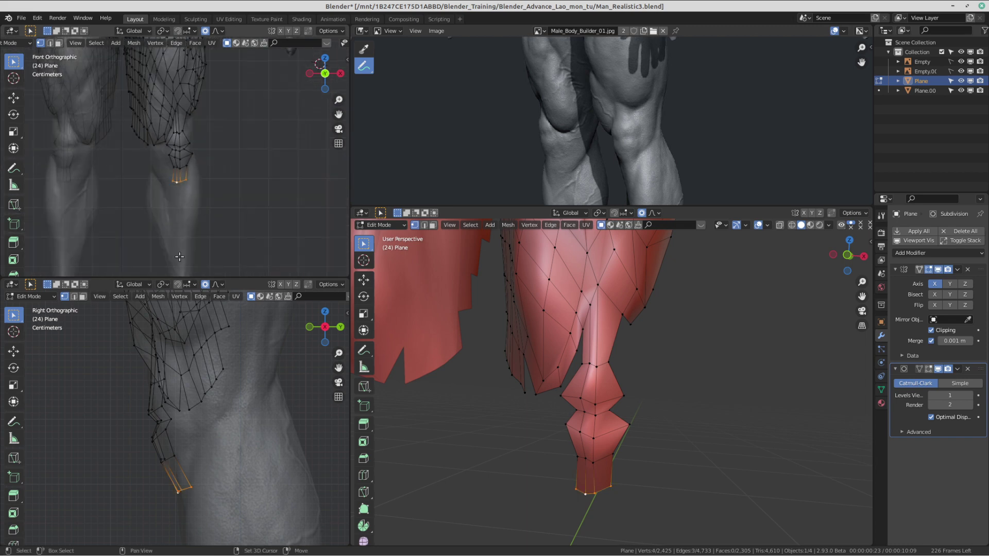
shift+middle_drag(191, 205, 189, 153)
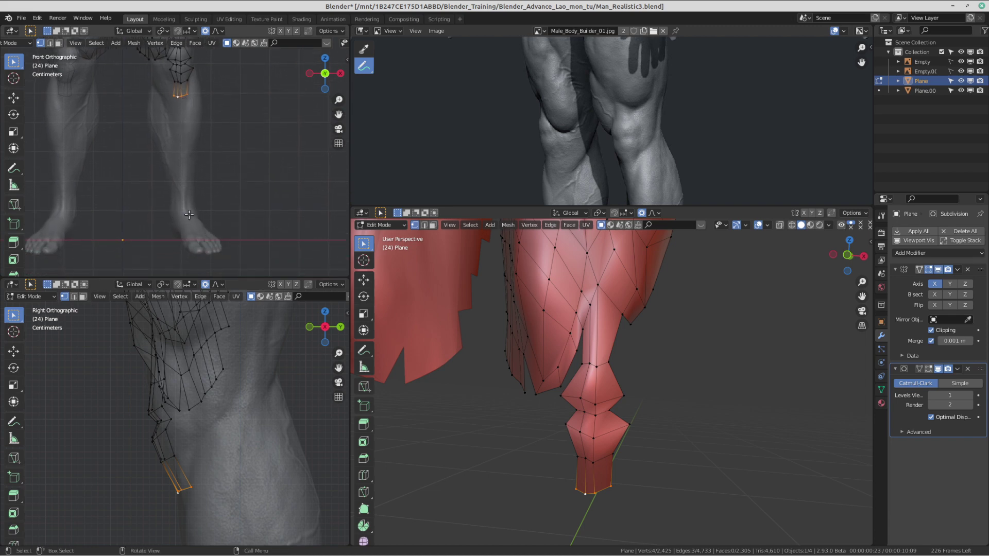
scroll(187, 361, down, 3)
shift+middle_drag(186, 361, 180, 289)
shift+middle_drag(181, 521, 193, 421)
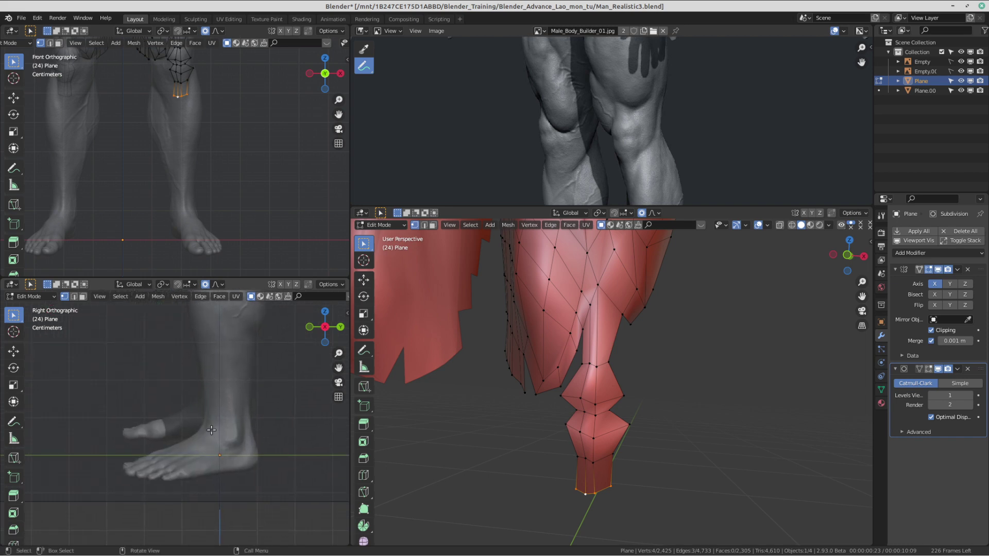
shift+middle_drag(241, 382, 241, 481)
shift+middle_drag(207, 426, 194, 406)
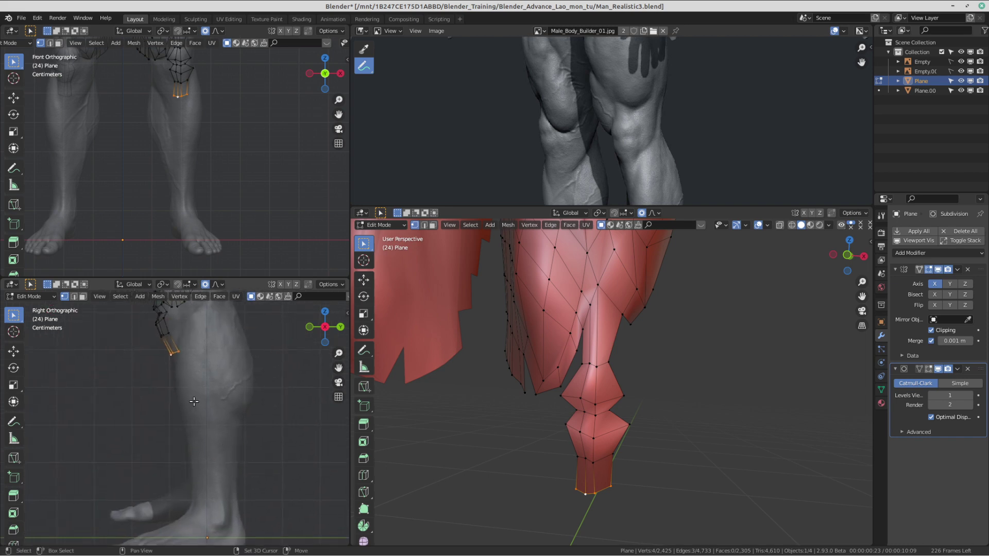
key(e)
click(197, 442)
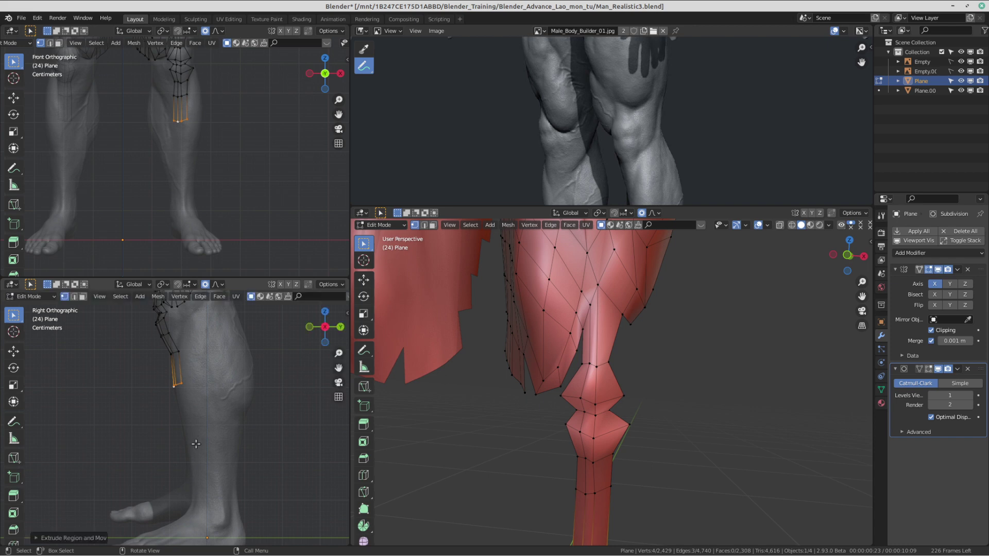
Step: Extrude the row in further sections down the front of the shin, ending with one about 0.06 m long at the ankle
key(e)
click(204, 491)
shift+middle_drag(203, 479, 204, 421)
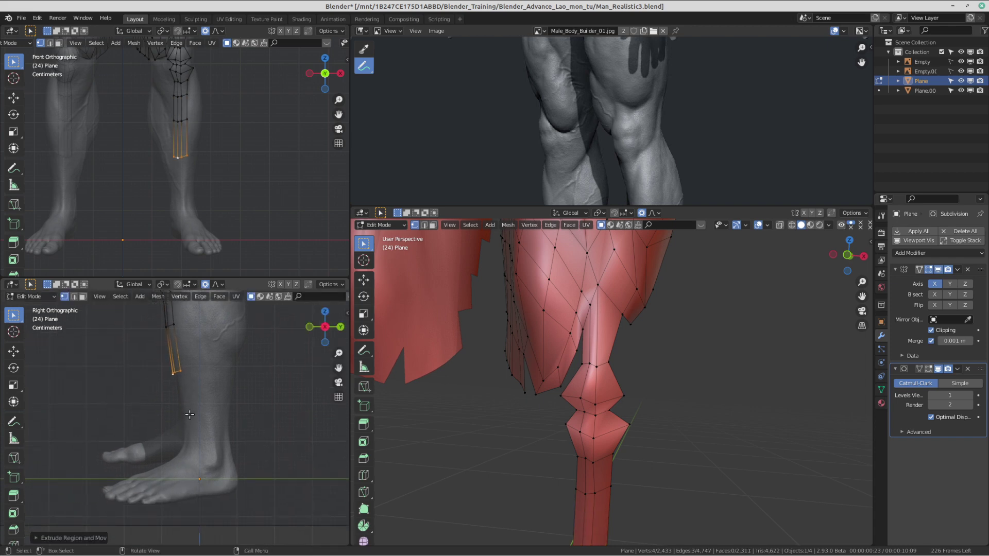
key(e)
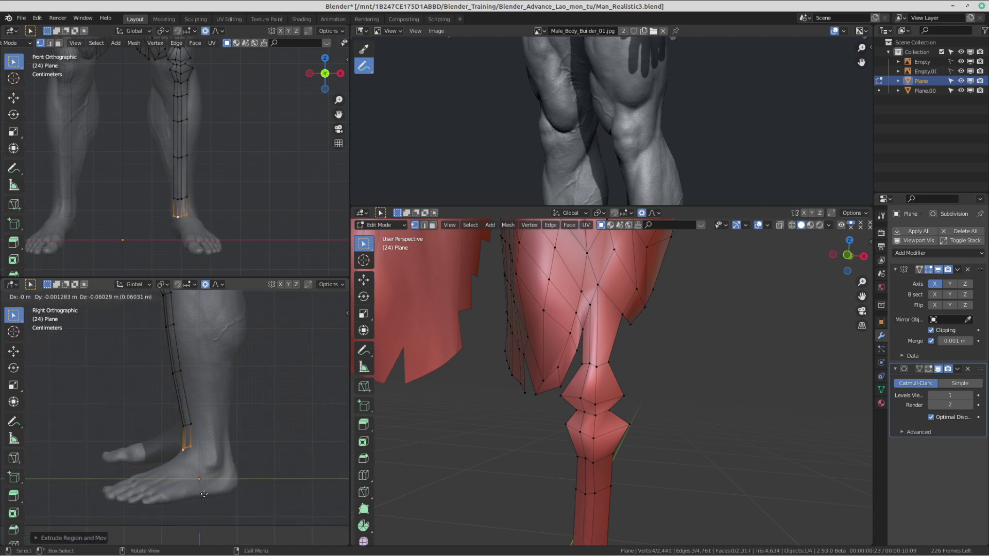
click(202, 495)
Step: In front view, shift the strip's end row outward over the ankle and the row above it outward by about 0.016 m
scroll(190, 182, up, 5)
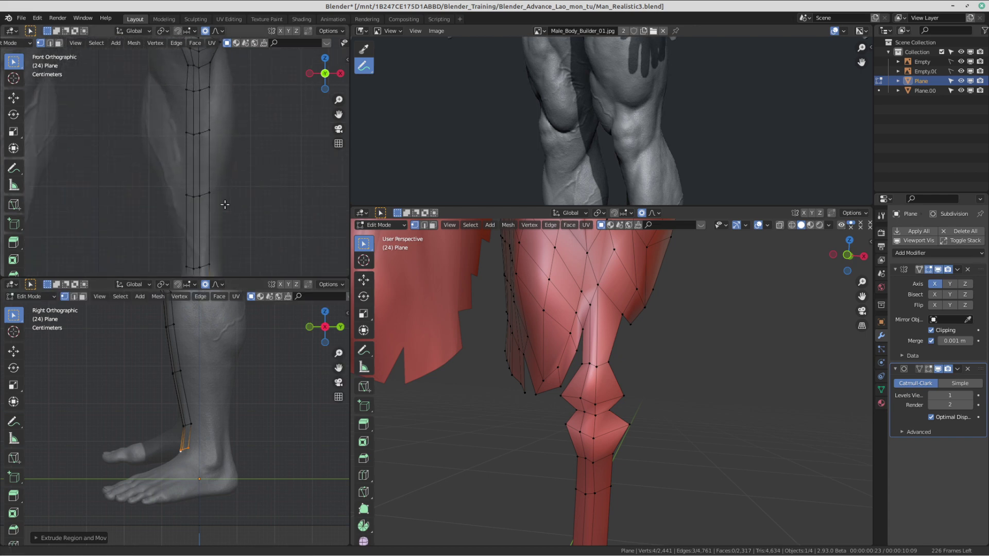
key(g)
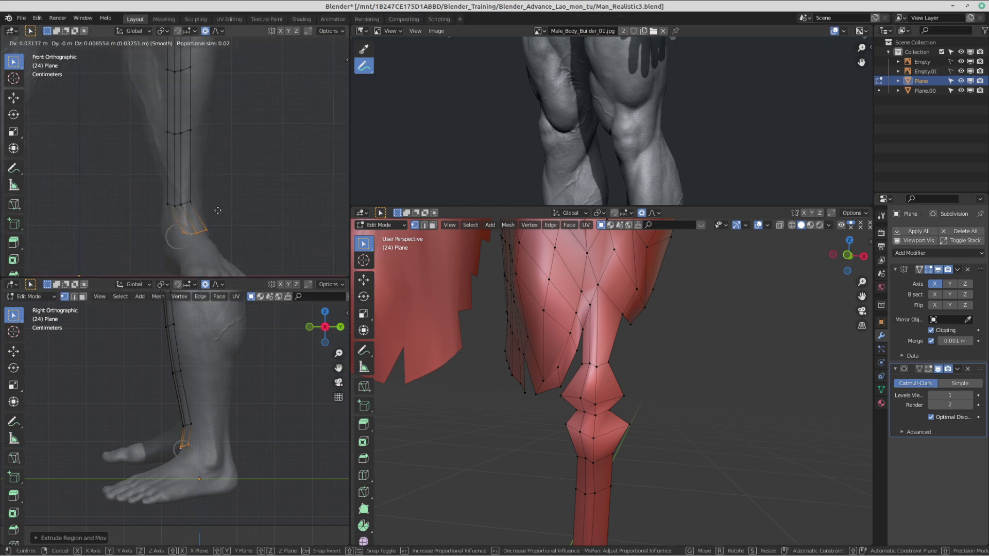
click(194, 204)
alt+shift+click(187, 205)
shift+middle_drag(201, 200, 196, 211)
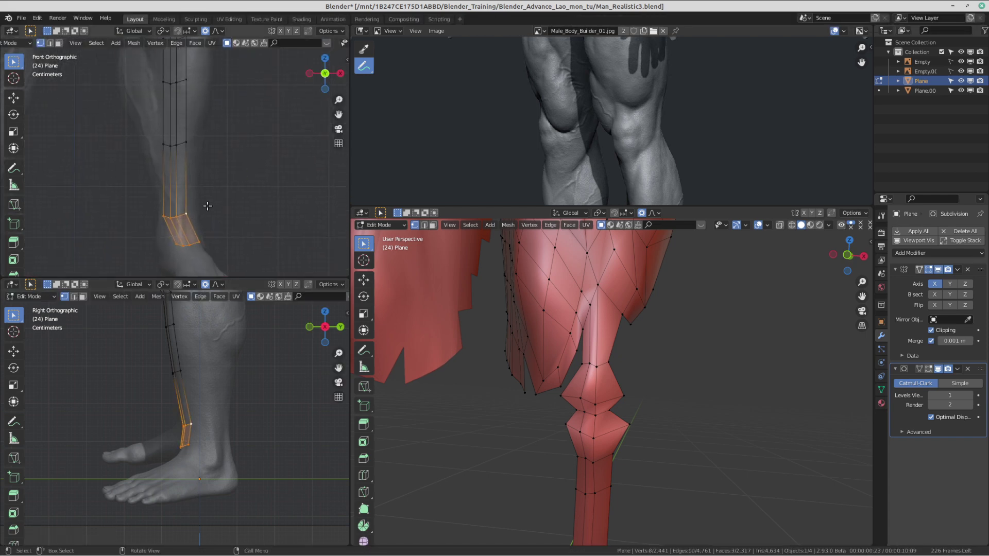
key(g)
right_click(201, 210)
click(182, 217)
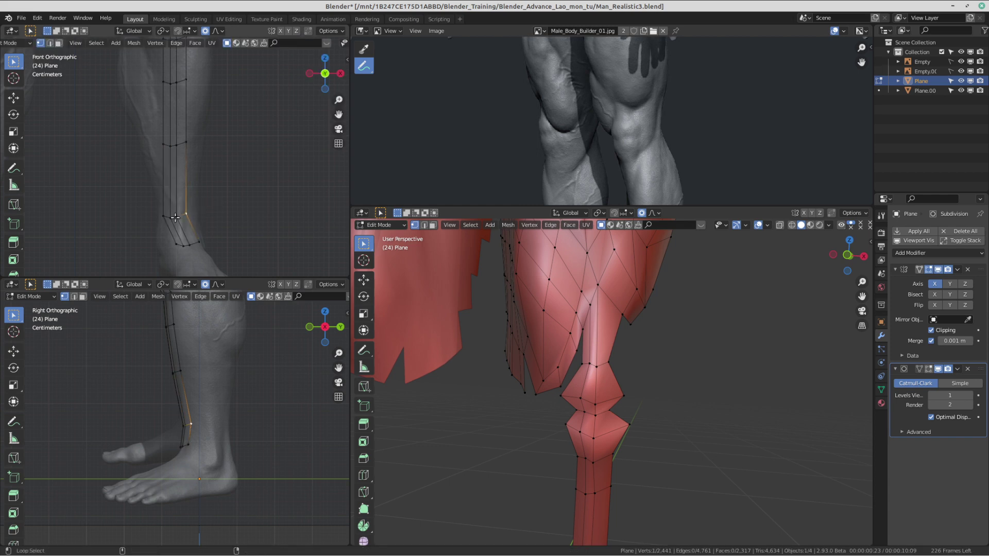
key(g)
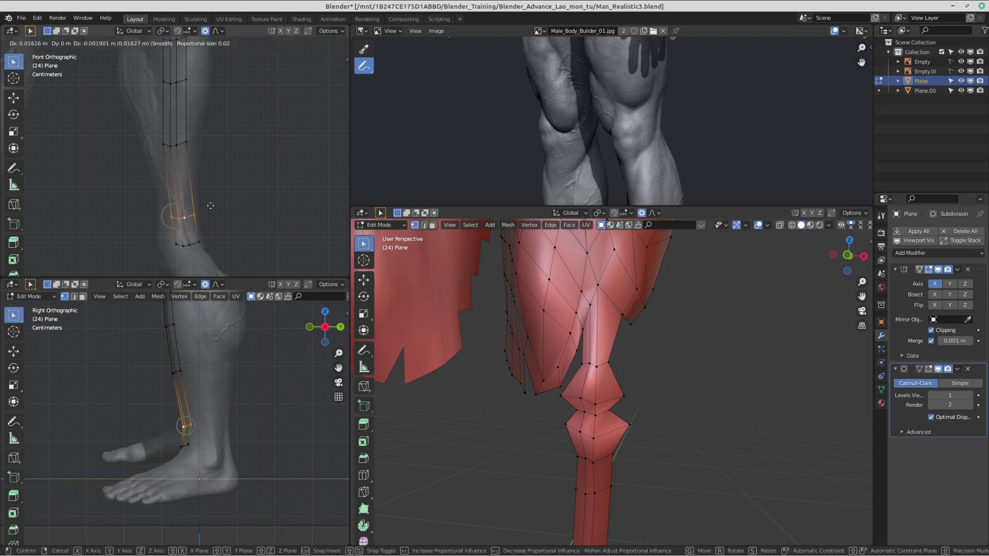
click(200, 205)
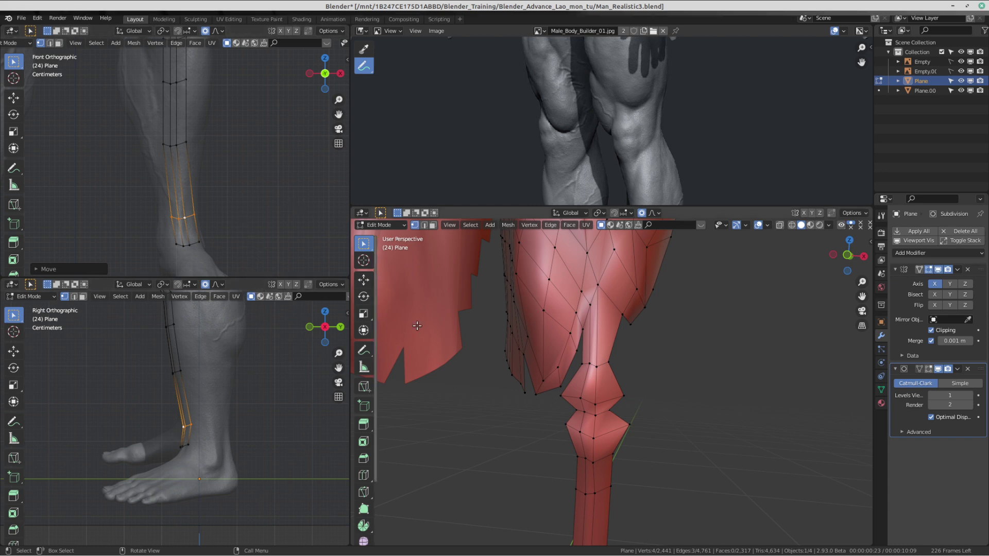
Step: Shift the lower-shin edge row slightly outward in front view and adjust its outer vertex
scroll(616, 412, down, 3)
shift+middle_drag(619, 458, 550, 362)
shift+middle_drag(191, 132, 208, 168)
scroll(203, 192, down, 1)
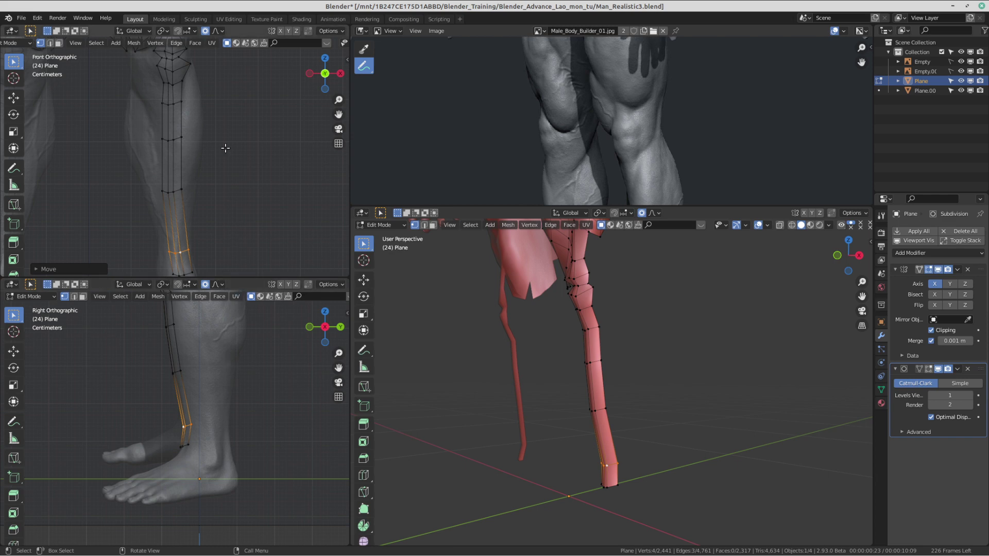
scroll(204, 156, down, 3)
shift+middle_drag(204, 155, 205, 158)
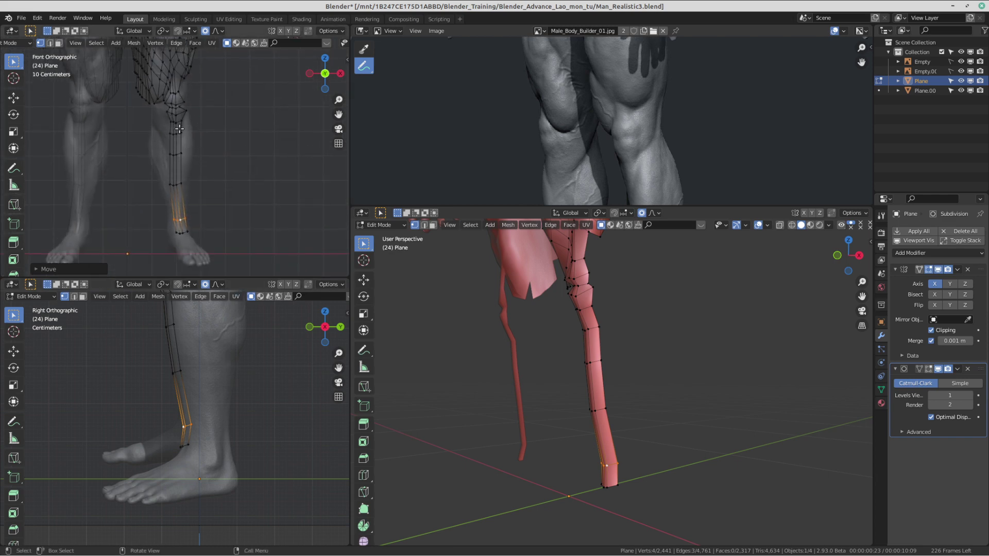
scroll(197, 192, up, 5)
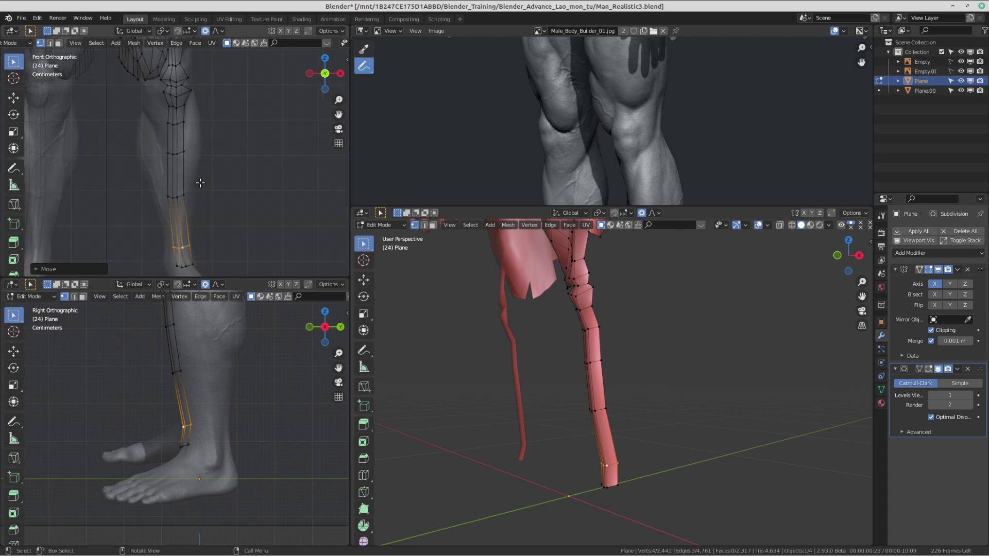
alt+click(197, 192)
key(g)
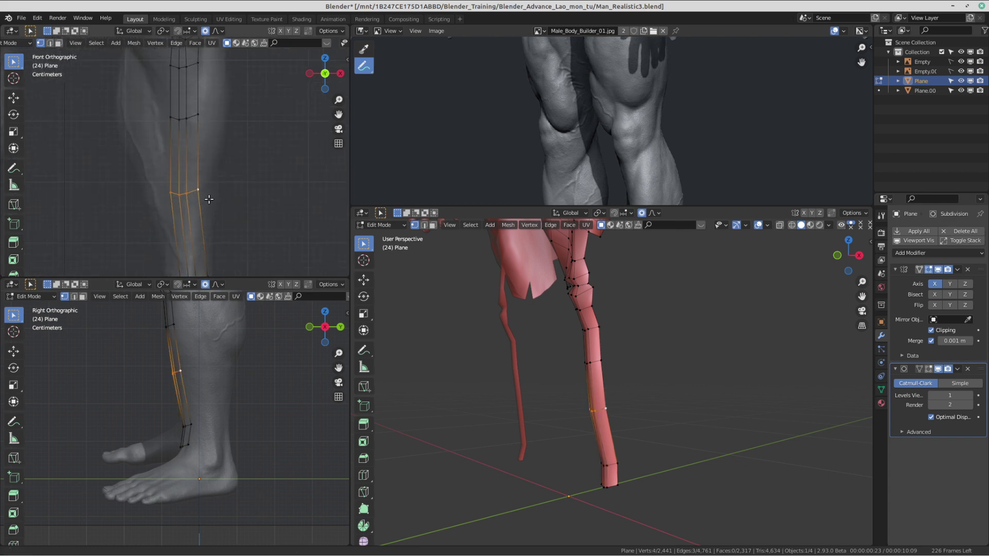
click(205, 180)
click(201, 191)
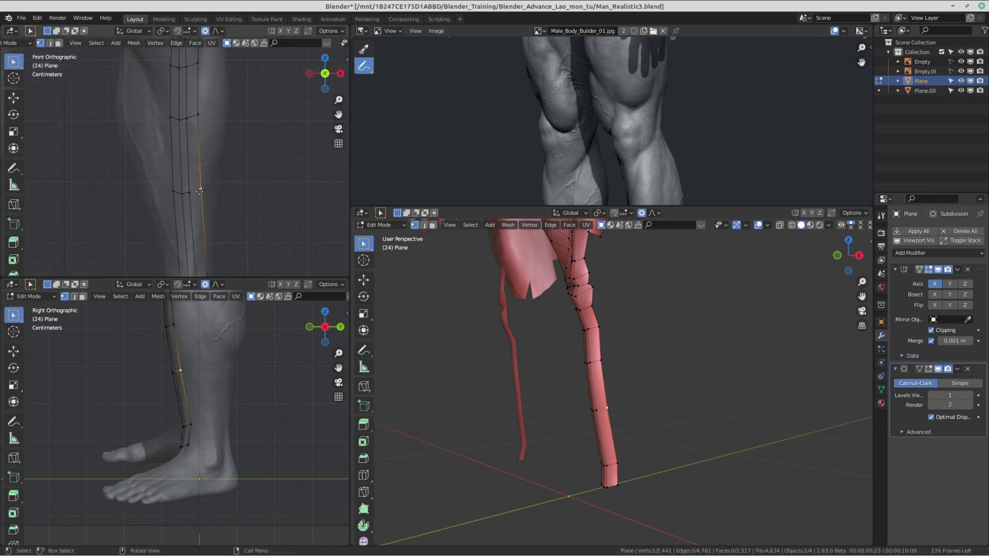
key(g)
click(194, 193)
Step: Reposition the inner vertex of the mid-shin row in front view
shift+middle_drag(176, 121, 180, 183)
click(173, 176)
key(g)
click(174, 180)
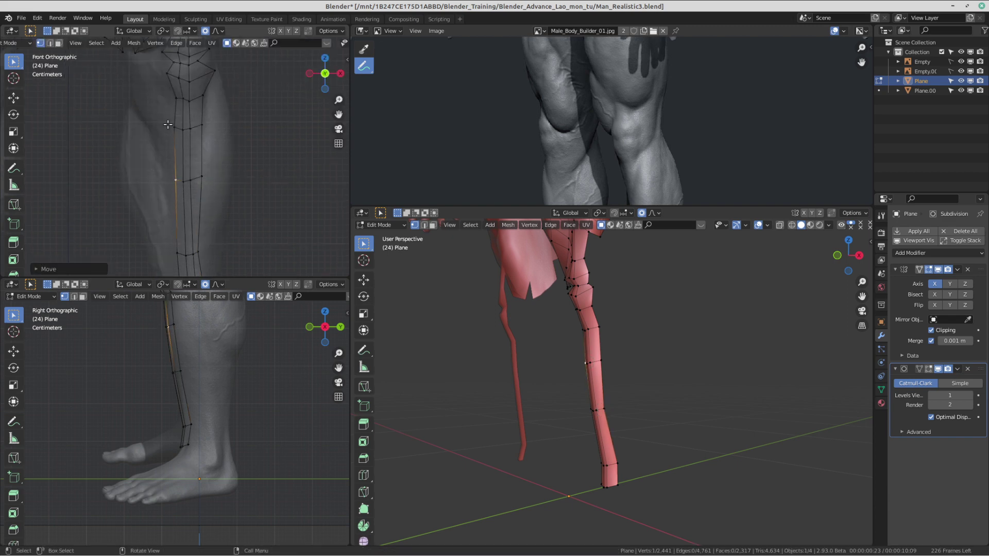
Step: Shift the two edge rows just below the kneecap toward the body's centreline in front view
shift+middle_drag(173, 114, 190, 167)
click(194, 152)
alt+click(221, 162)
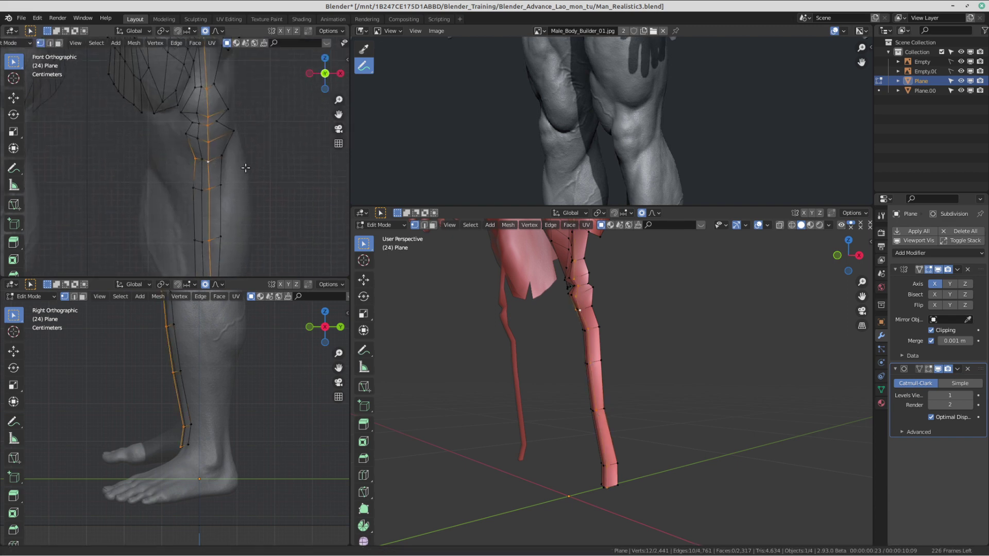
alt+click(217, 157)
key(g)
click(245, 175)
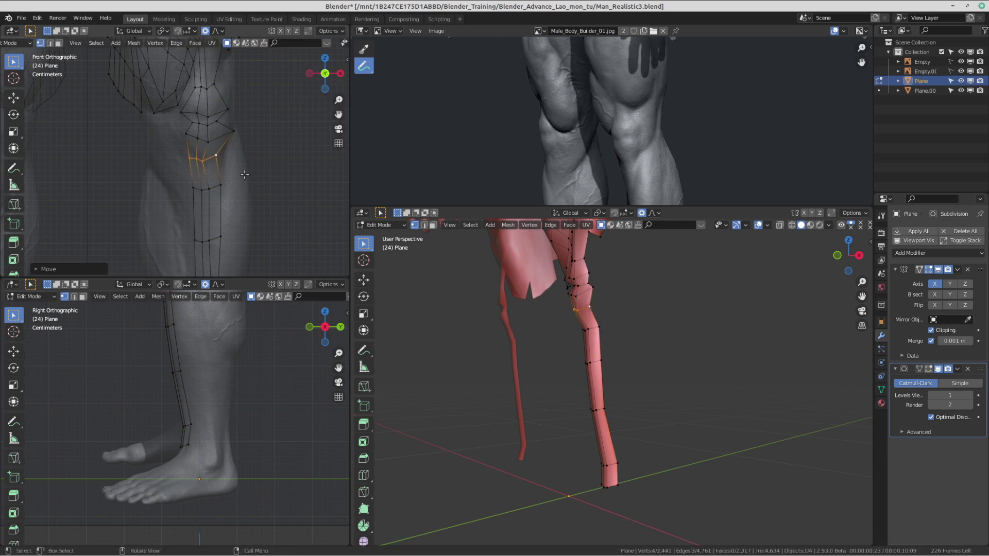
alt+click(224, 138)
shift+middle_drag(255, 162, 258, 183)
key(g)
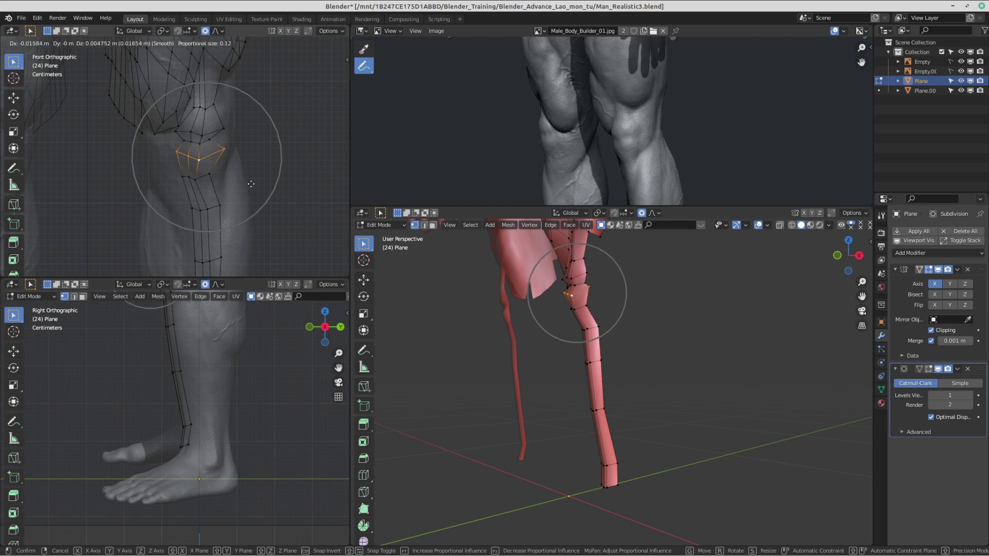
click(184, 173)
Step: Move the outer vertex of the second row below the kneecap outward, using a smaller proportional editing radius
click(210, 174)
key(g)
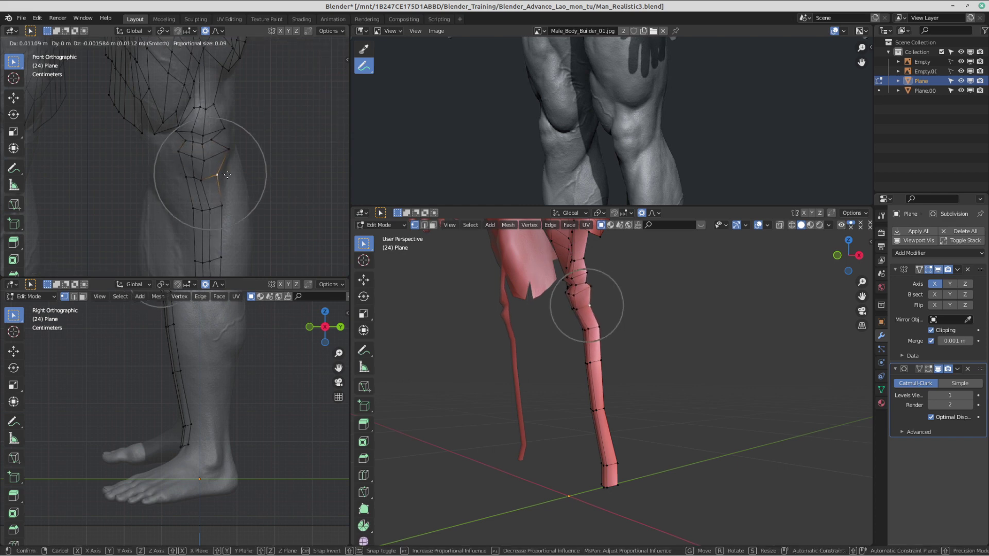
click(206, 199)
click(216, 175)
key(g)
scroll(224, 175, up, 4)
click(225, 176)
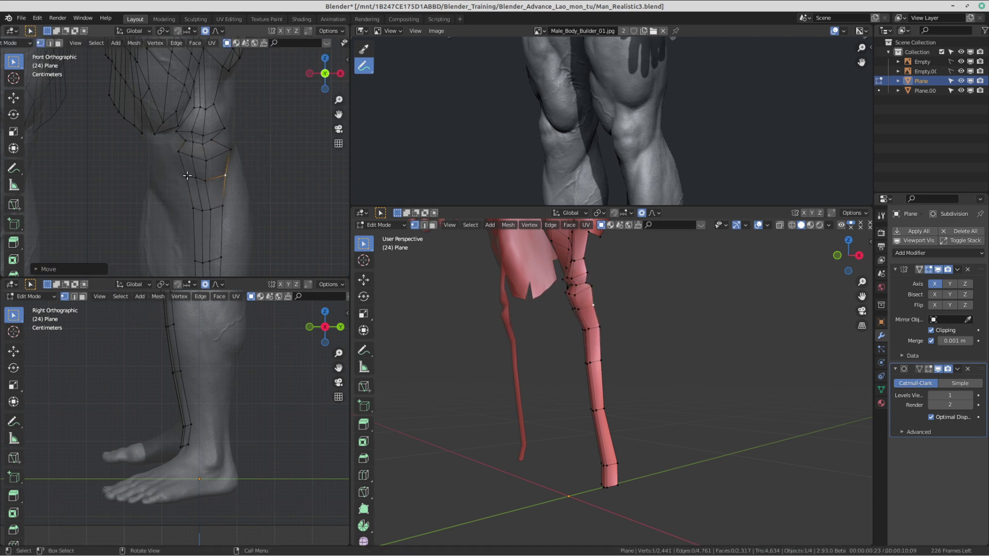
Step: Move the inner-edge vertices of the top two shin rows toward the body's centreline to widen the strip below the knee
click(188, 177)
key(g)
click(188, 177)
click(192, 207)
key(g)
click(186, 204)
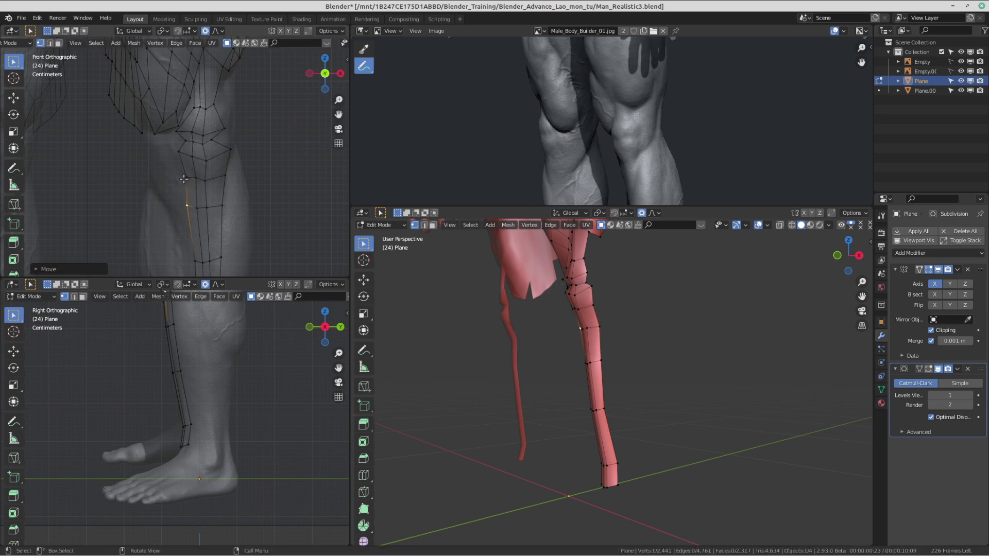
click(185, 176)
key(g)
click(180, 175)
Step: Fine-tune the outer-edge vertices of the top two shin rows in front view
click(226, 176)
key(g)
click(224, 174)
click(223, 205)
key(g)
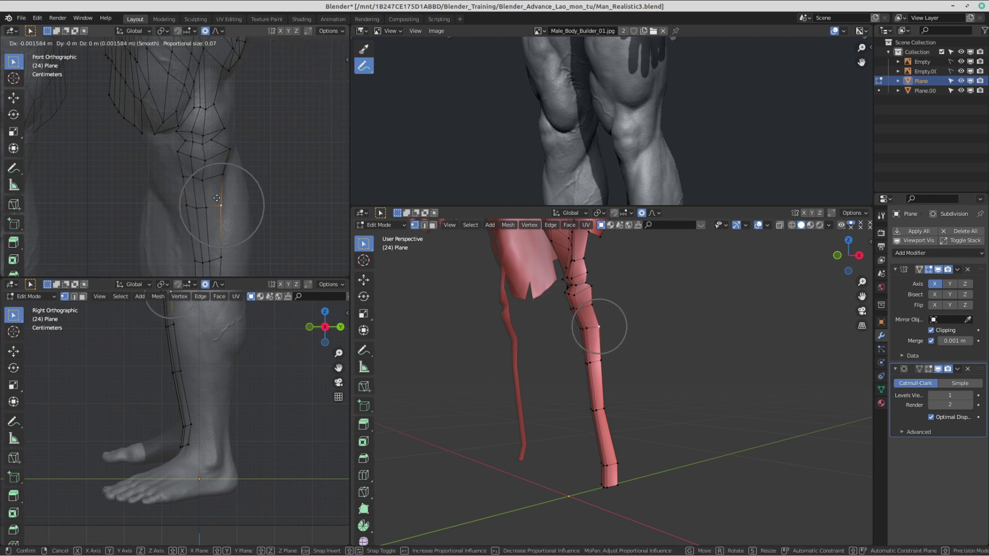
click(222, 204)
Step: Adjust the outer vertex of the mid-shin row and even out the vertices of the lower-shin row
shift+middle_drag(224, 251, 219, 144)
click(215, 150)
key(g)
click(215, 150)
click(212, 227)
key(g)
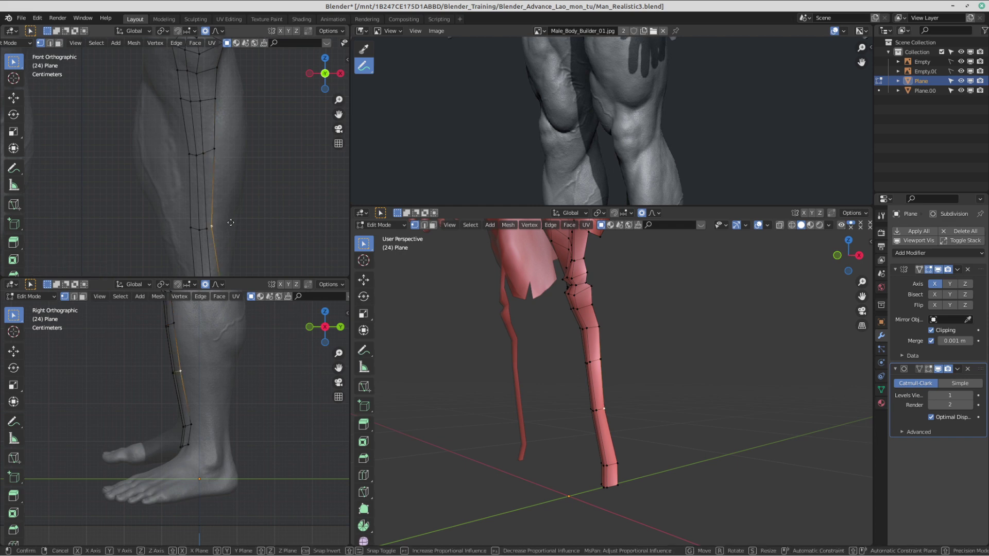
click(212, 230)
key(g)
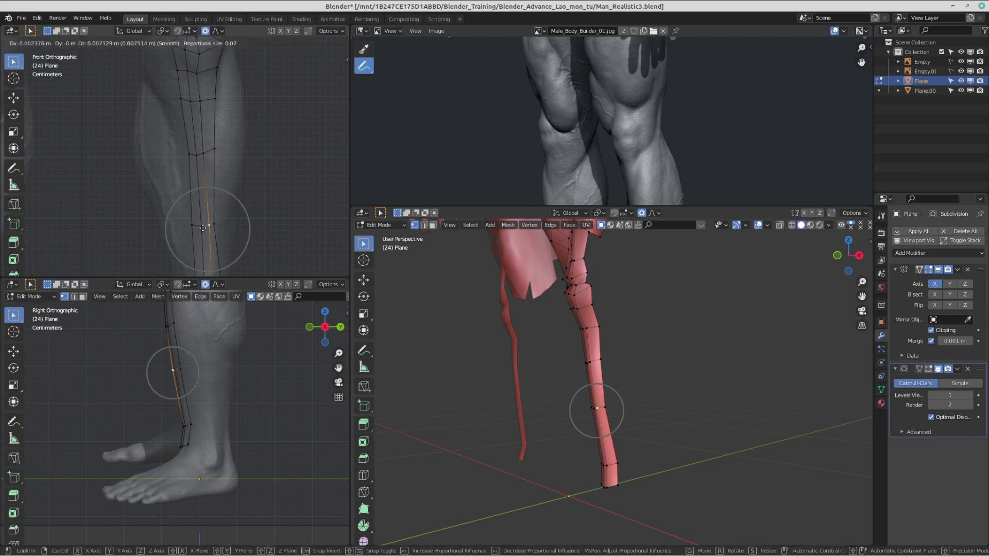
click(203, 228)
click(194, 226)
key(g)
click(193, 227)
Step: Pull the middle and outer vertices of the row above the strip's end inward to narrow the ankle
shift+middle_drag(204, 251, 200, 135)
click(214, 202)
key(g)
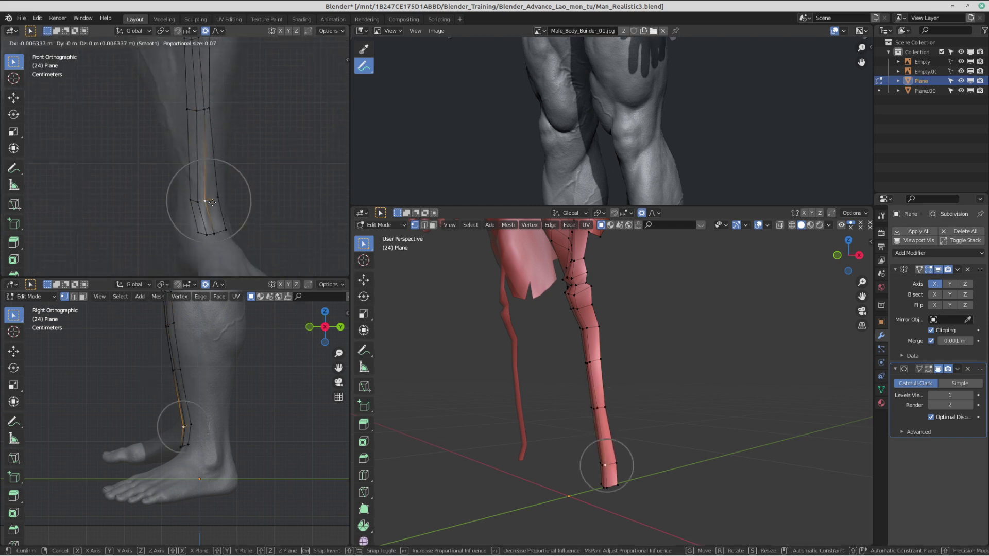
click(213, 207)
click(221, 202)
key(g)
click(219, 207)
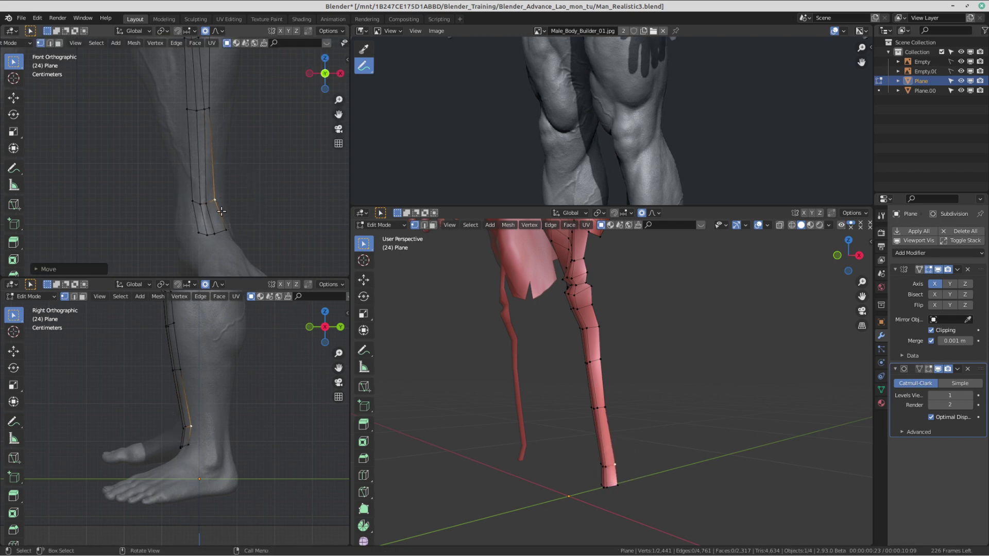
Step: Adjust the end row's vertices over the ankle and move the inner vertex of the row above it
click(233, 231)
key(g)
click(228, 234)
shift+middle_drag(212, 232, 224, 194)
click(216, 194)
key(g)
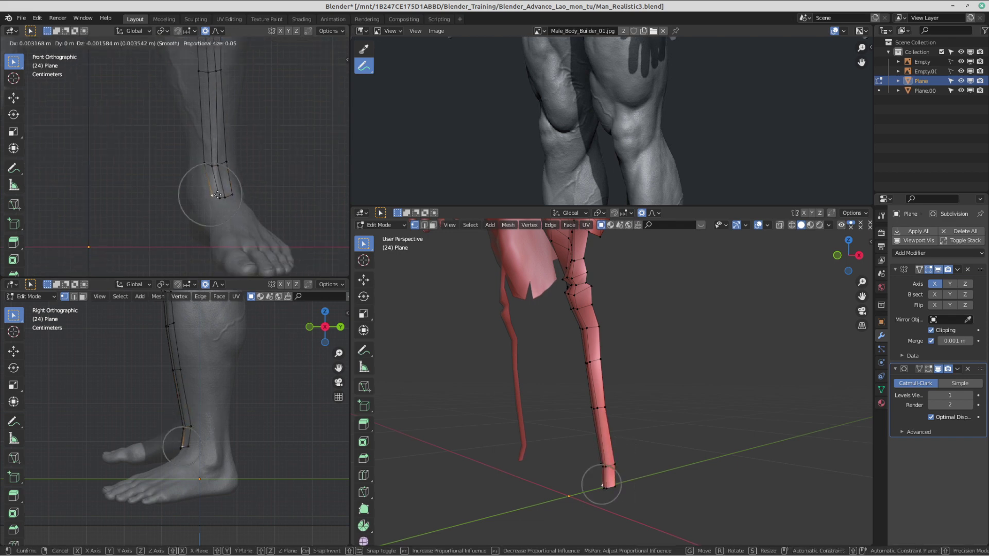
click(217, 195)
key(g)
click(212, 196)
Step: Move the inner vertex of the row just below the kneecap slightly down in front view
scroll(245, 338, down, 4)
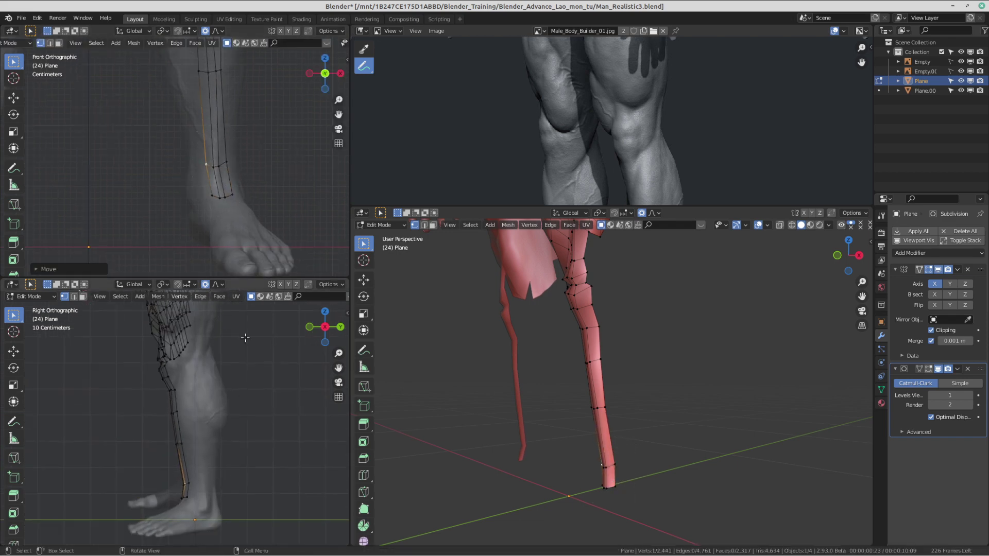
scroll(260, 194, down, 2)
shift+middle_drag(194, 168, 205, 238)
shift+middle_drag(214, 125, 230, 156)
click(237, 142)
key(g)
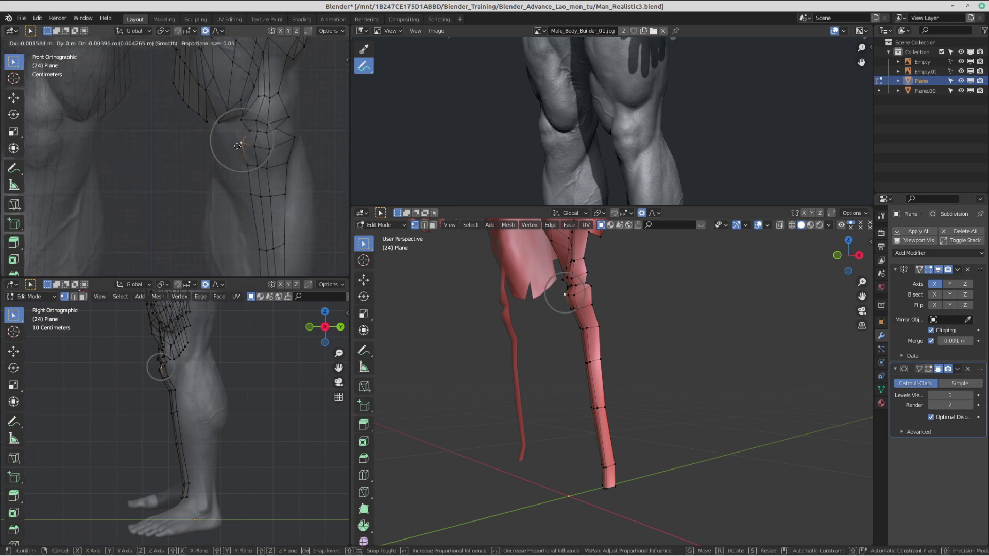
click(237, 144)
scroll(254, 243, down, 1)
shift+middle_drag(254, 243, 241, 107)
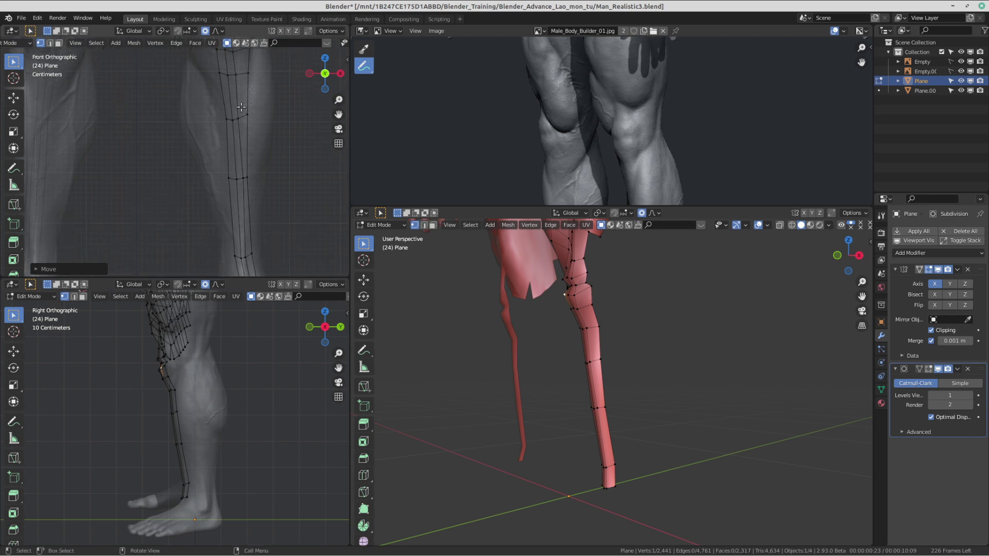
Step: Select all vertices of the shin strip from below the knee down to the ankle in front view
scroll(239, 162, down, 2)
scroll(212, 162, down, 1)
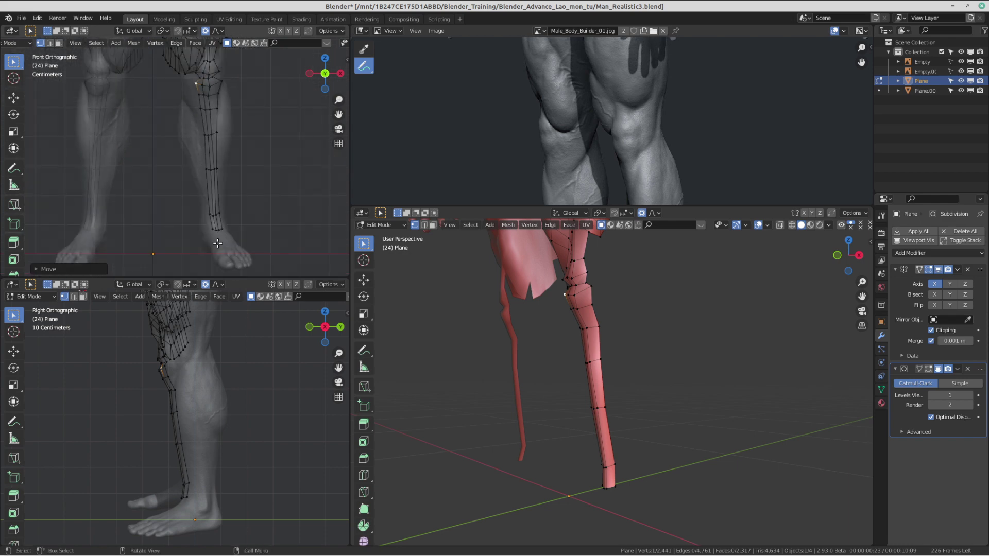
click(218, 242)
key(c)
scroll(216, 208, down, 3)
drag(213, 157, 215, 193)
right_click(232, 194)
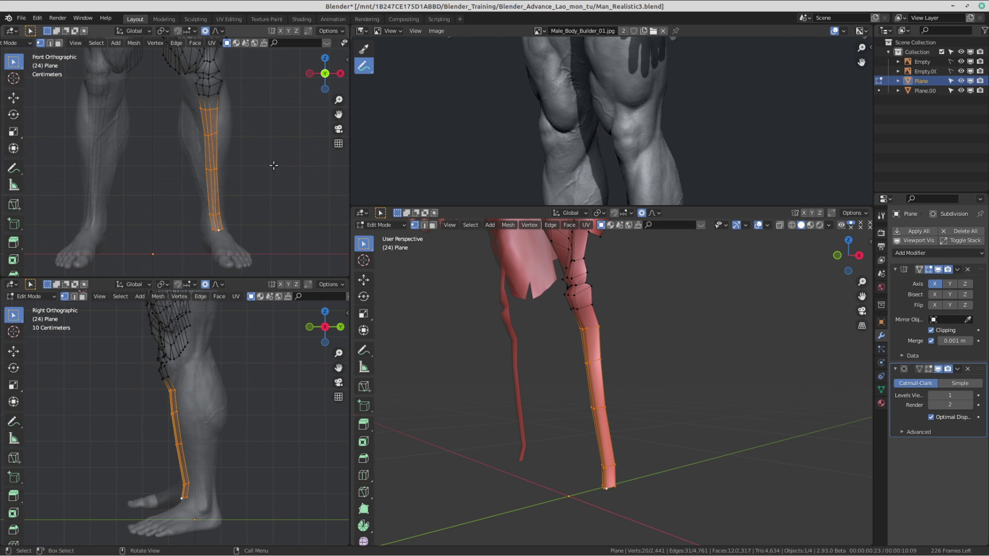
scroll(227, 133, up, 3)
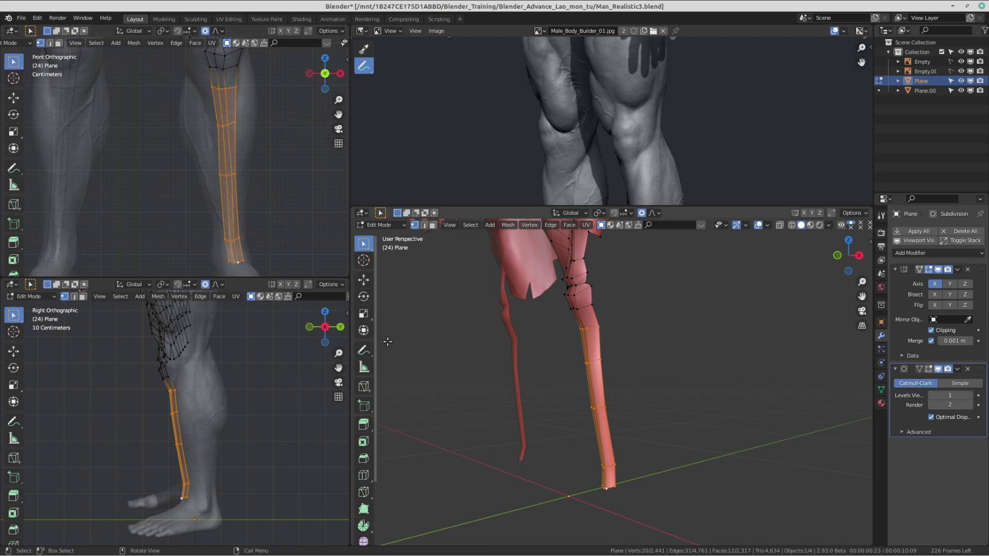
Step: Pull the outer and inner vertices of the shin strip's top row slightly inward, working from underneath the leg
middle_drag(613, 355, 636, 363)
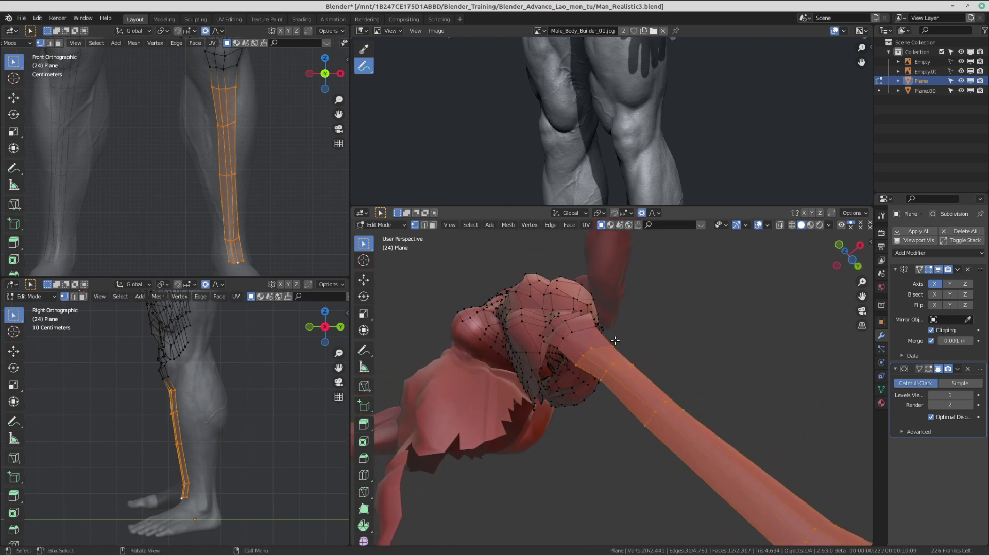
click(613, 342)
key(g)
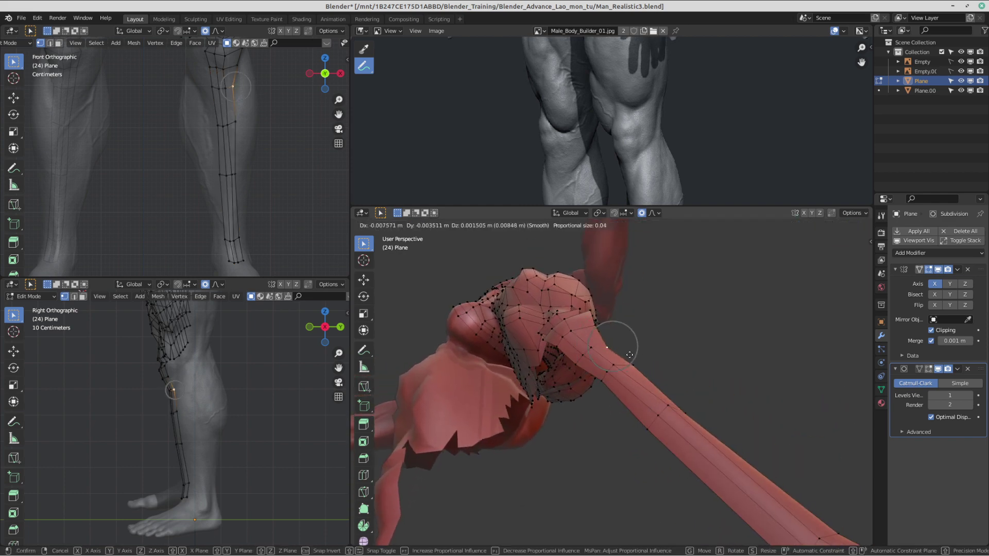
click(580, 366)
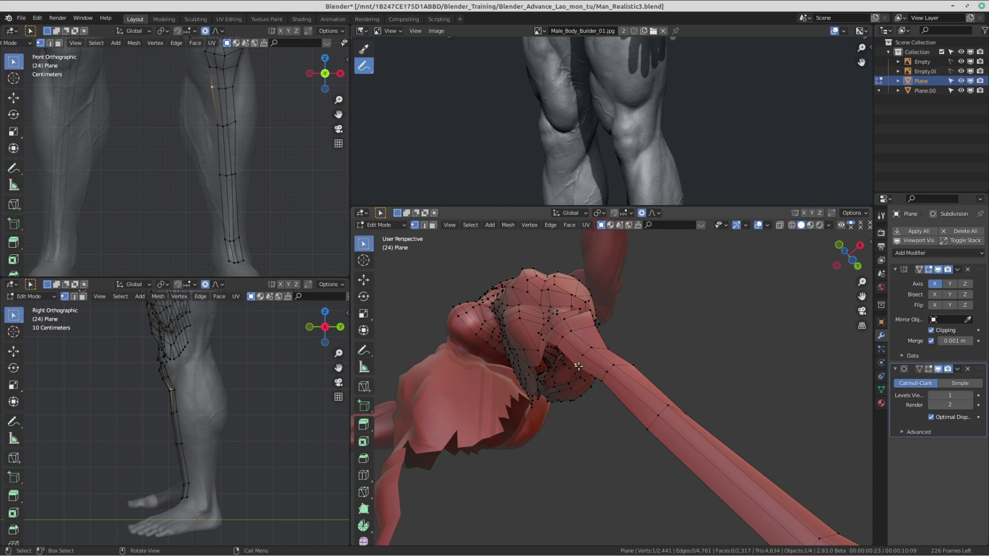
key(g)
click(586, 368)
Step: Nudge the inner and outer vertices of the shin strip's second row inward to continue its rounded cross-section
click(601, 380)
key(g)
click(608, 382)
click(630, 366)
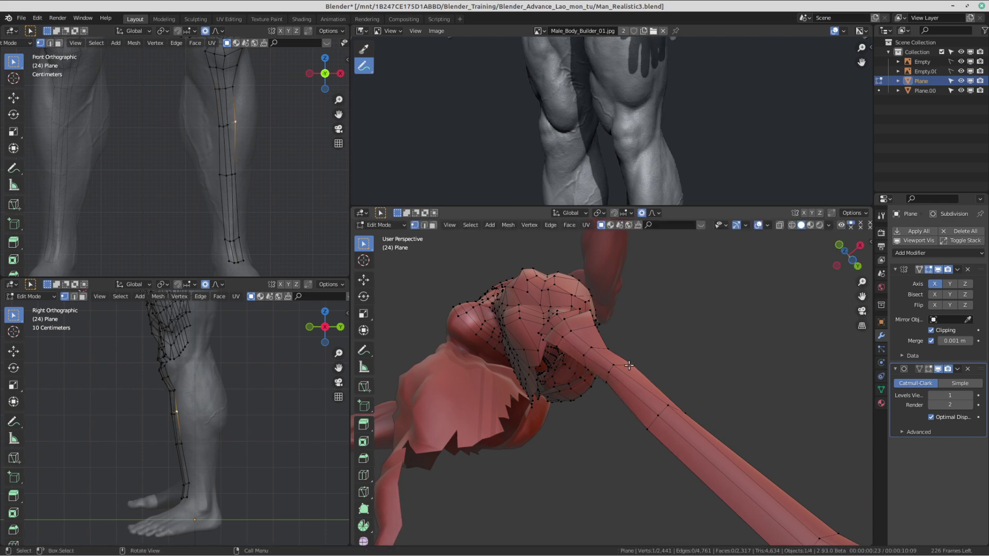
key(g)
click(623, 368)
Step: Adjust the inner vertices of the mid-shin row and the lower-shin row seen from underneath
shift+middle_drag(675, 438, 643, 402)
click(622, 390)
key(g)
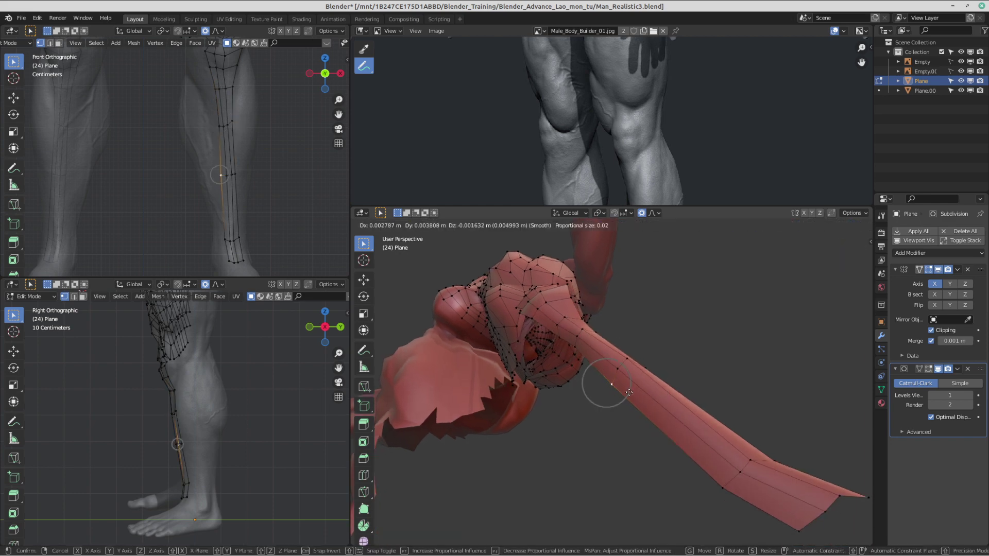
click(629, 394)
click(714, 506)
middle_drag(714, 506, 683, 474)
key(g)
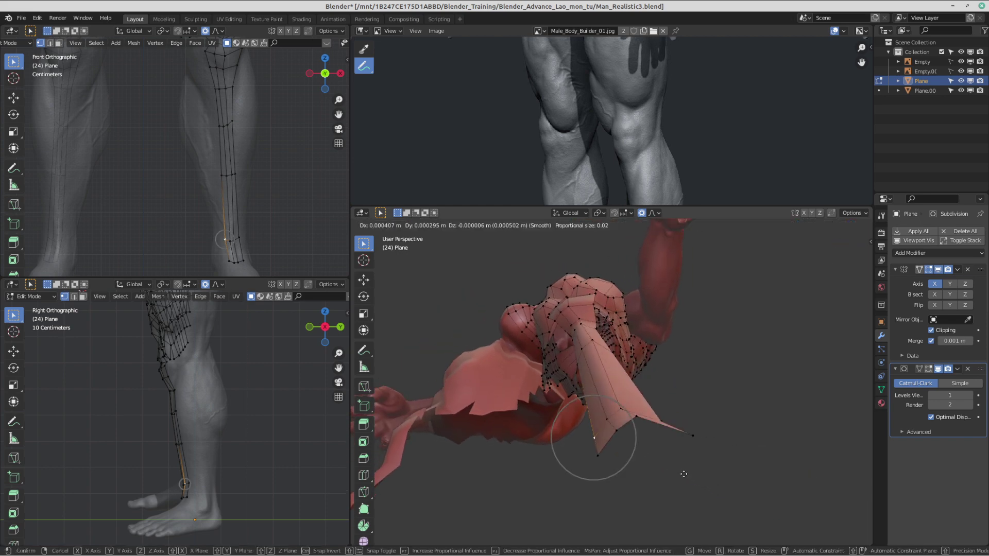
click(685, 474)
Step: Reposition the end row's inner, outer and middle vertices at the ankle and the outer vertex of the row above
key(g)
click(611, 459)
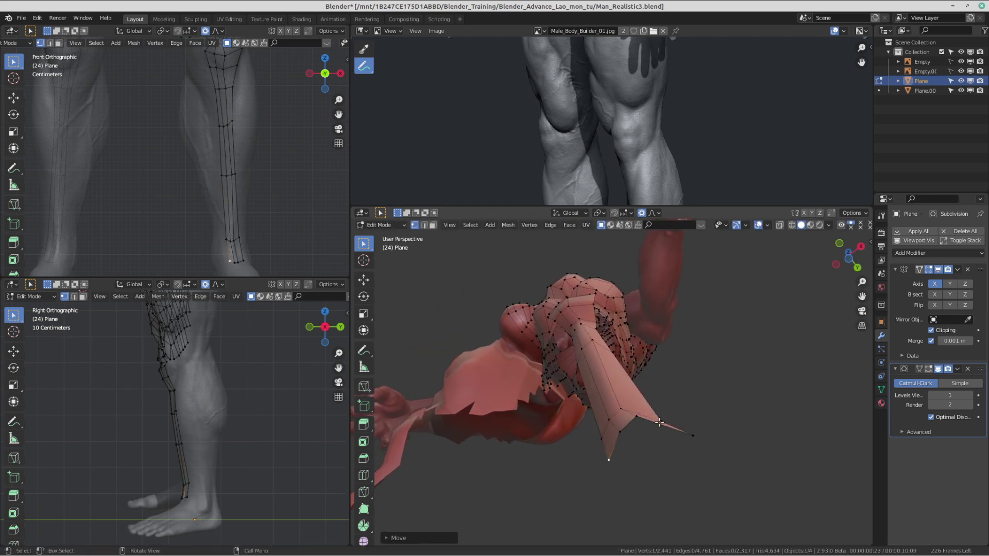
key(g)
click(648, 425)
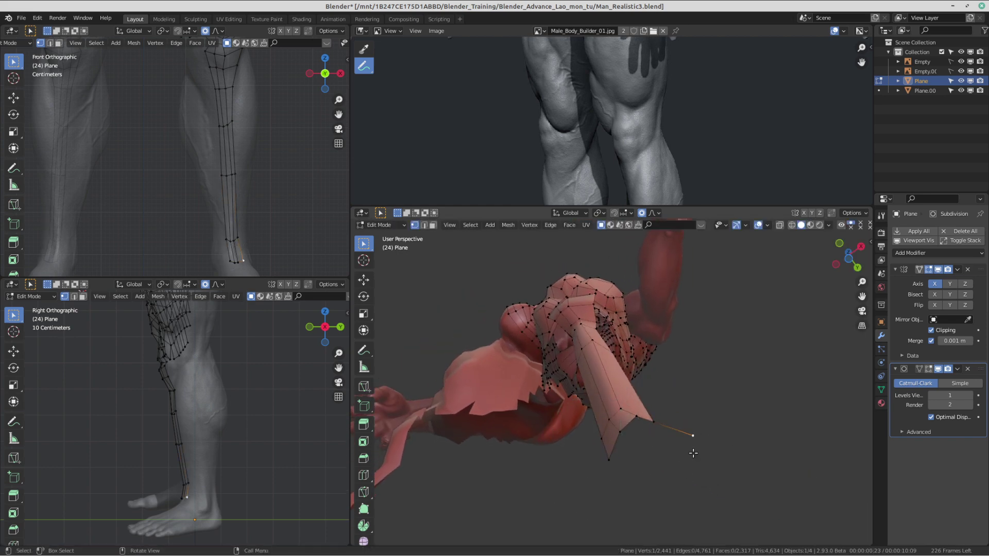
key(g)
click(648, 421)
click(638, 418)
key(g)
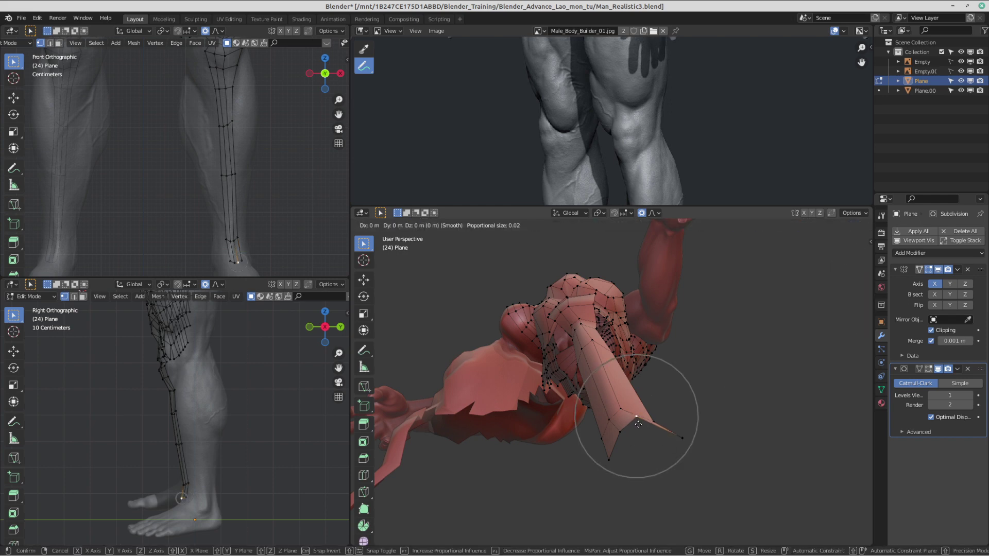
click(636, 428)
Step: Examine the knee and shin shape from several angles in Object Mode and compare it with the body reference image
middle_drag(695, 418, 729, 425)
key(ctrl+Tab)
click(527, 395)
middle_drag(528, 396, 630, 399)
scroll(629, 400, up, 5)
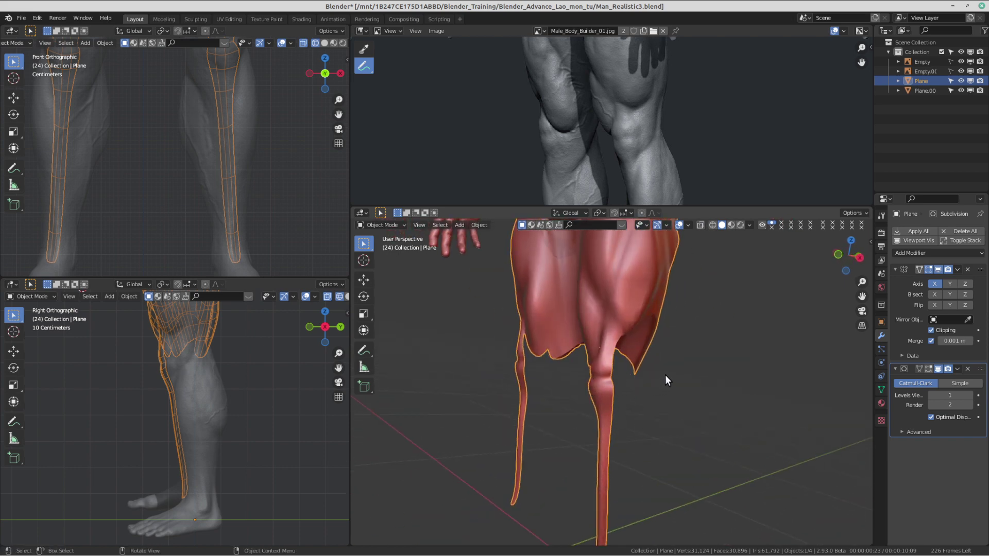
middle_drag(667, 377, 620, 359)
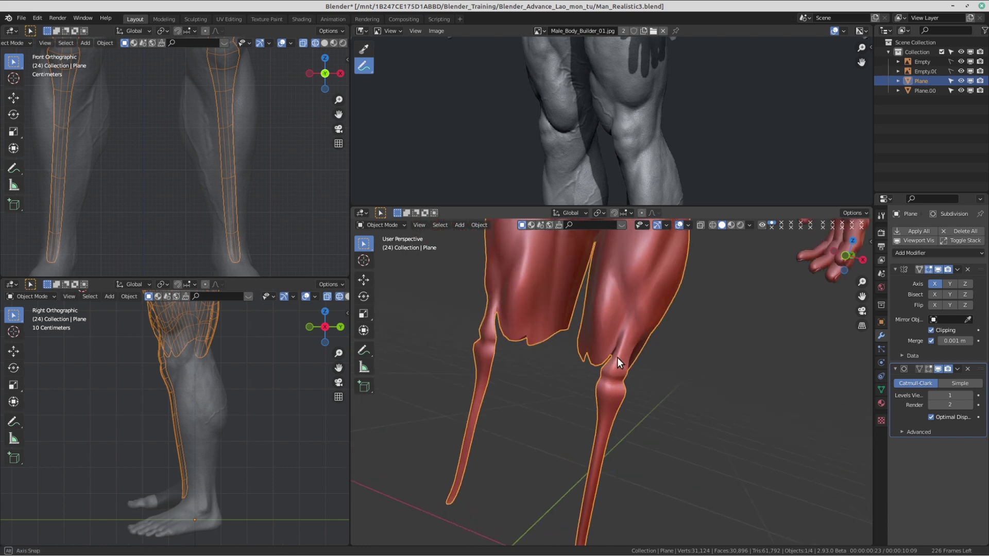
shift+middle_drag(661, 385, 673, 291)
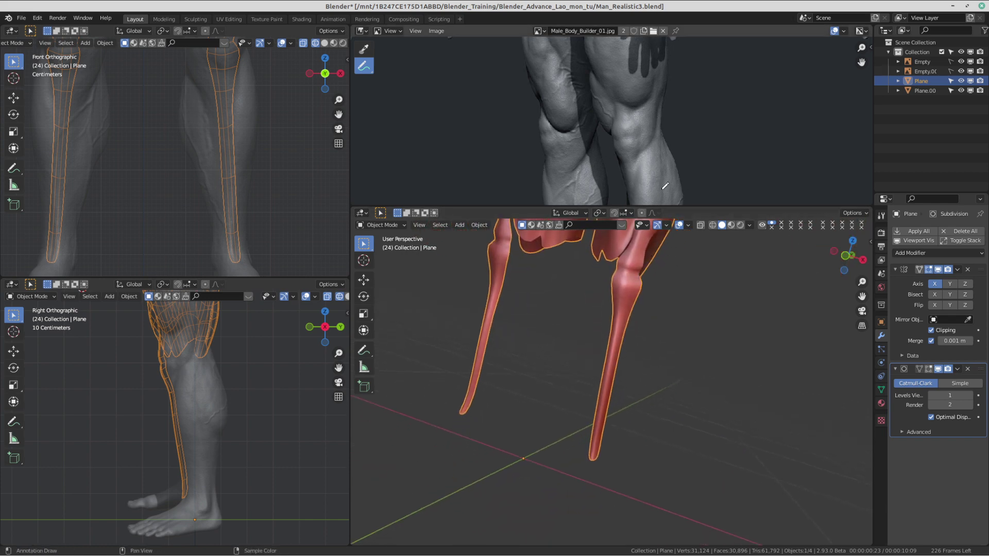
middle_drag(665, 330, 534, 394)
scroll(647, 168, down, 1)
key(Tab)
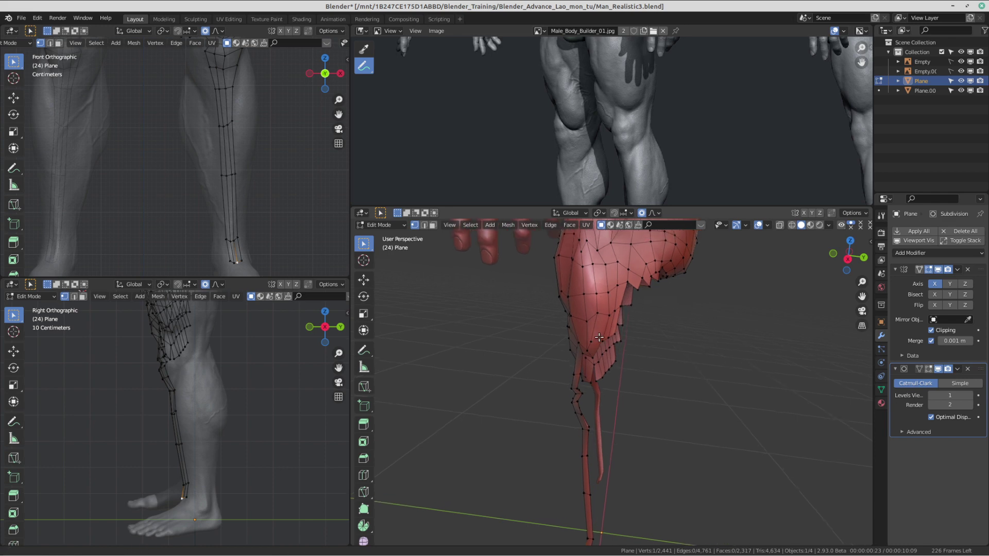
scroll(619, 123, down, 3)
middle_drag(586, 252, 586, 408)
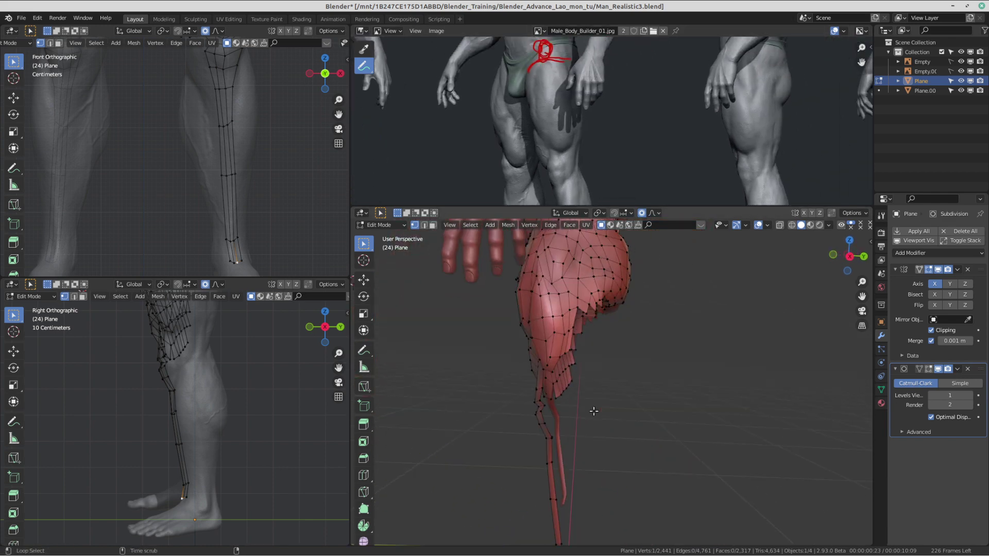
Step: Reveal the hidden back-of-thigh geometry and save the file
key(alt+h)
middle_drag(463, 325, 480, 385)
scroll(589, 359, up, 2)
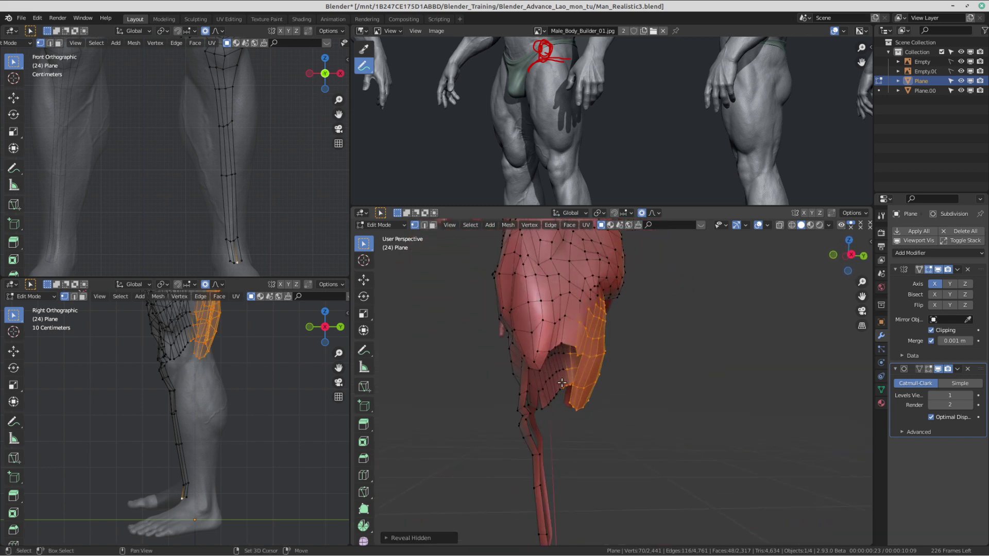
click(590, 359)
middle_drag(616, 371, 612, 411)
key(ctrl+s)
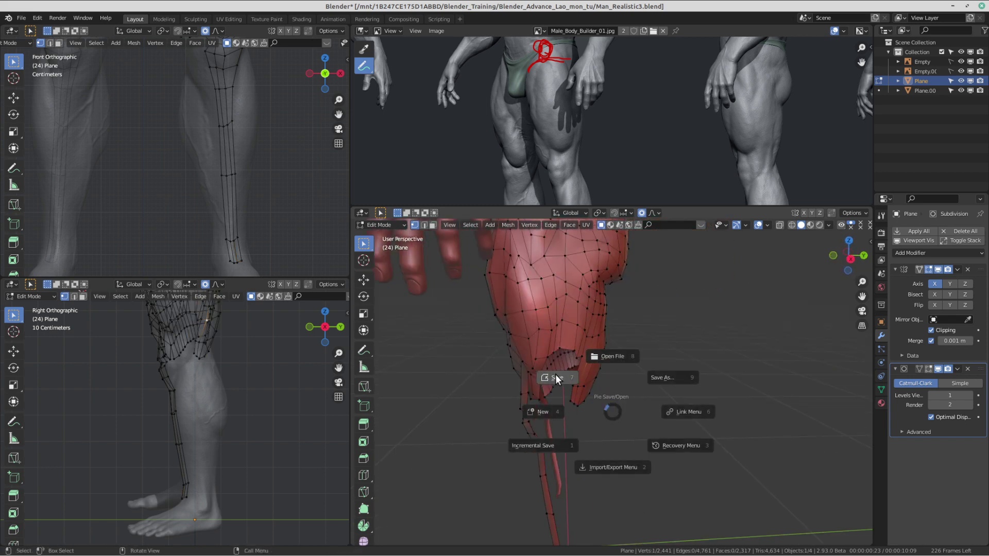
click(556, 378)
Step: Extrude the edge at the top of the gap on the outer thigh down twice, past the side of the knee
middle_drag(510, 379, 639, 394)
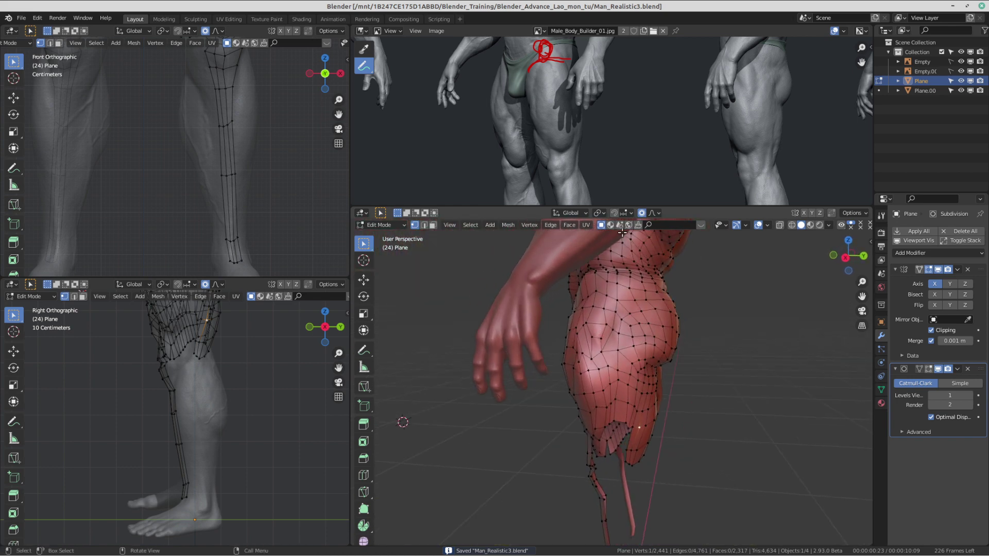
mouse_move(775, 133)
middle_down()
mouse_move(726, 98)
mouse_move(693, 135)
mouse_move(691, 82)
middle_up()
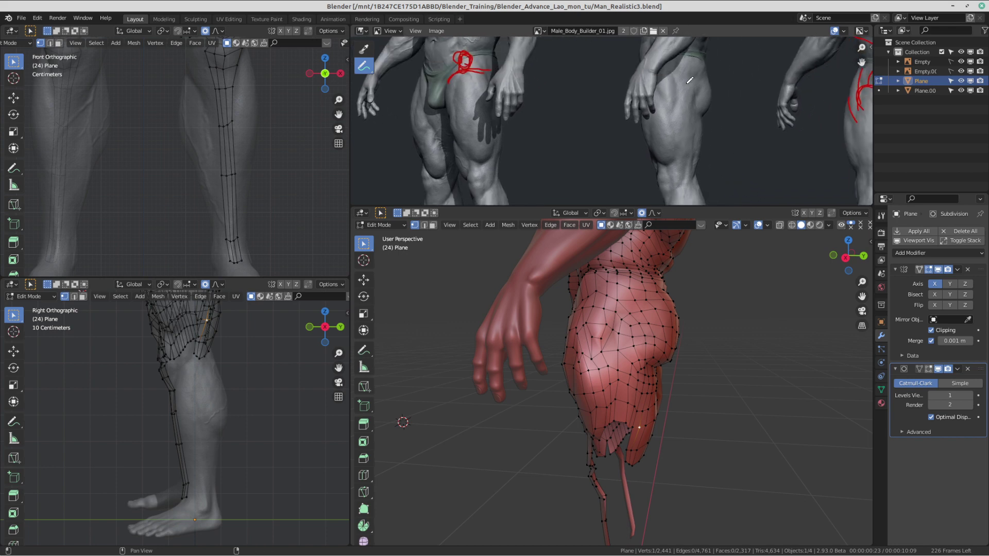
mouse_move(618, 381)
middle_down()
mouse_move(603, 398)
mouse_move(642, 372)
middle_up()
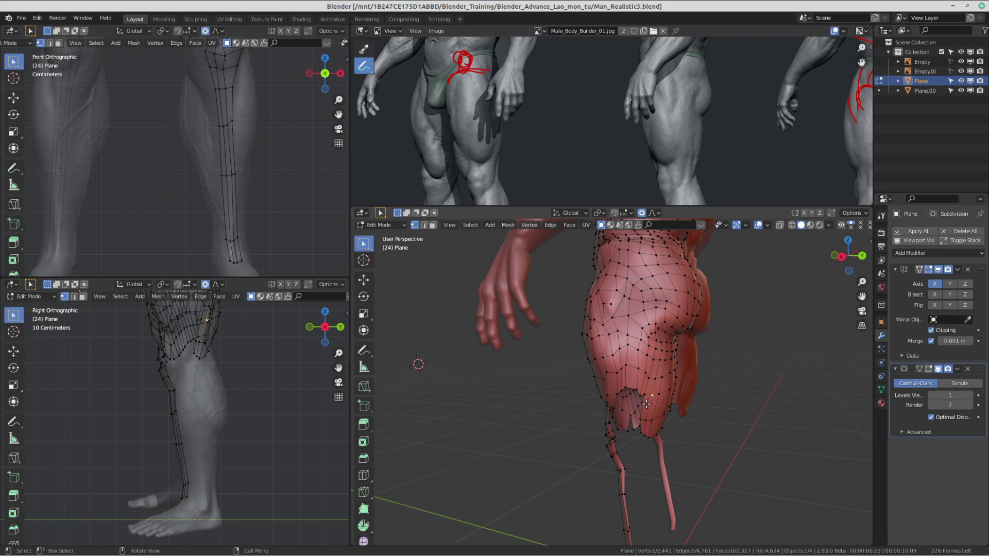
scroll(645, 401, up, 4)
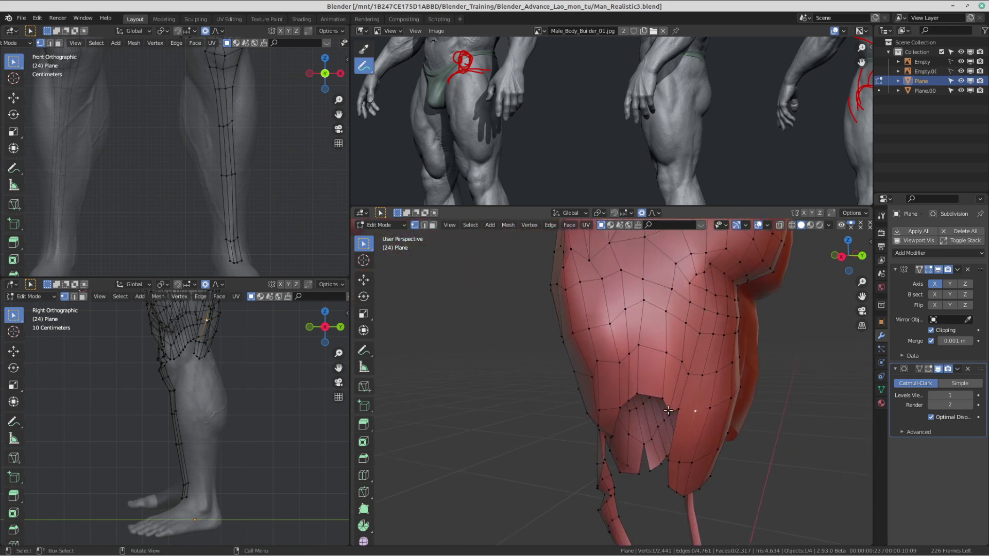
shift+click(641, 391)
scroll(652, 403, down, 2)
shift+middle_drag(652, 404, 657, 357)
scroll(190, 412, up, 3)
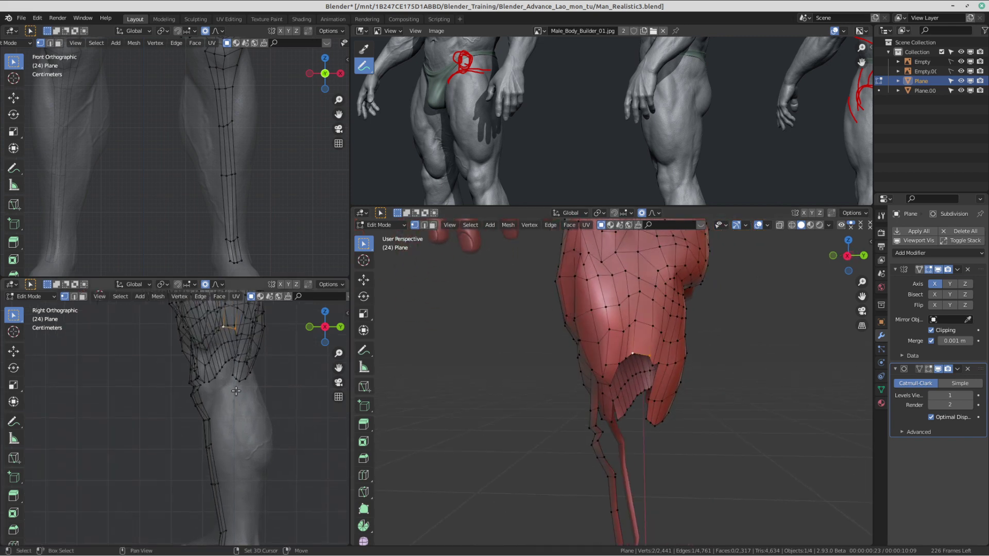
key(e)
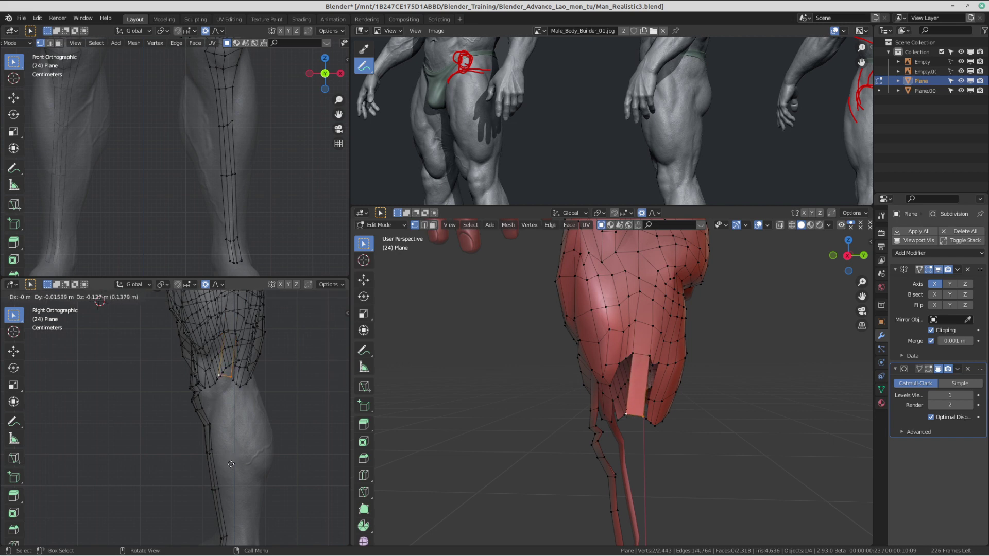
click(229, 435)
key(e)
click(221, 443)
Step: Extrude the outer strip four more times down the side of the shin to the ankle in side view
shift+middle_drag(221, 443, 259, 407)
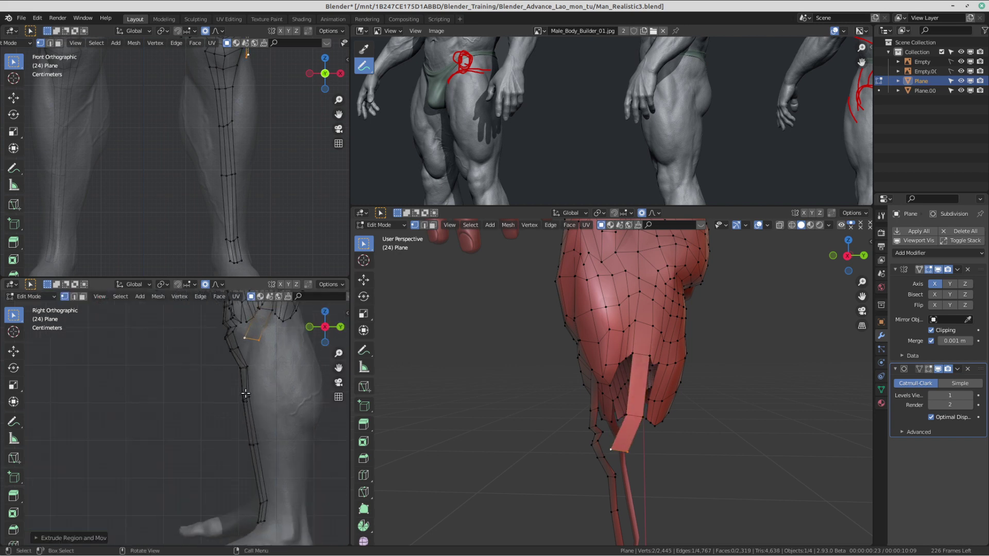
key(e)
click(260, 435)
key(e)
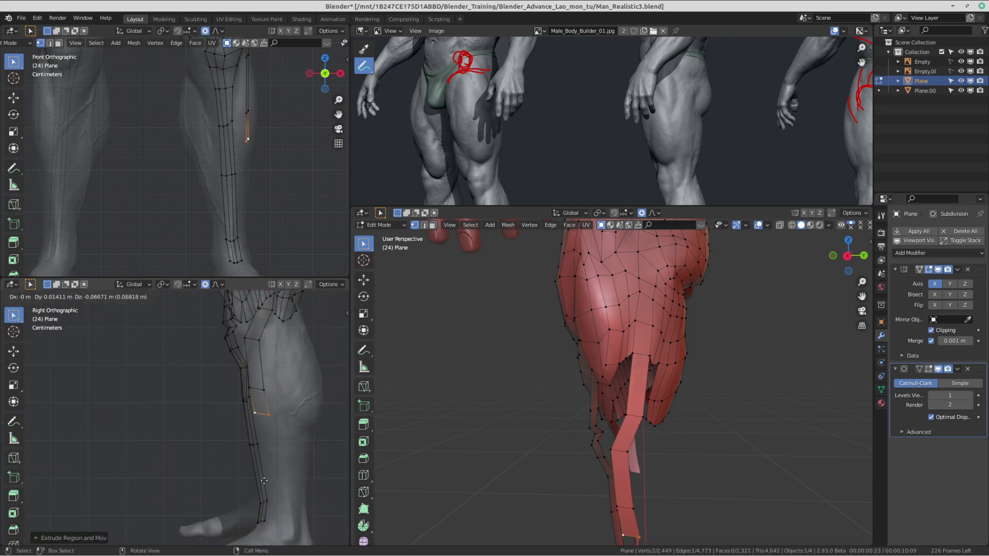
click(269, 498)
key(e)
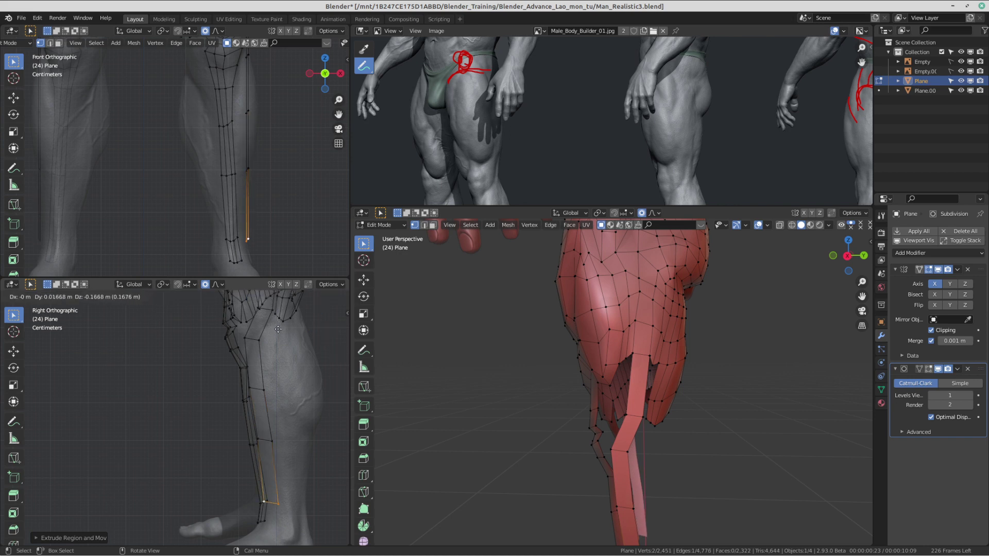
click(273, 335)
key(e)
click(272, 354)
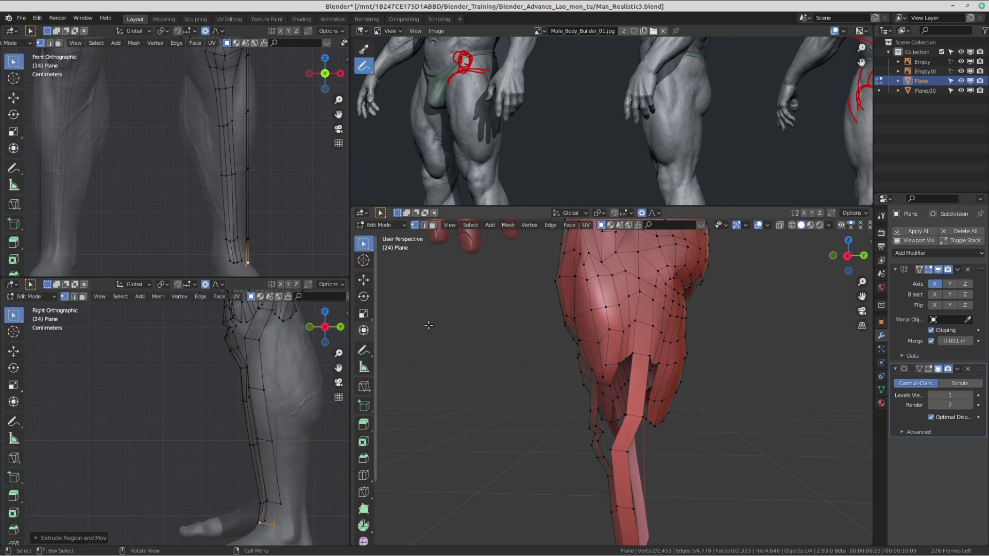
Step: Move the two vertices of the outer strip's row beside the knee inward toward the leg
shift+middle_drag(264, 87, 250, 175)
scroll(250, 175, up, 2)
scroll(556, 330, down, 1)
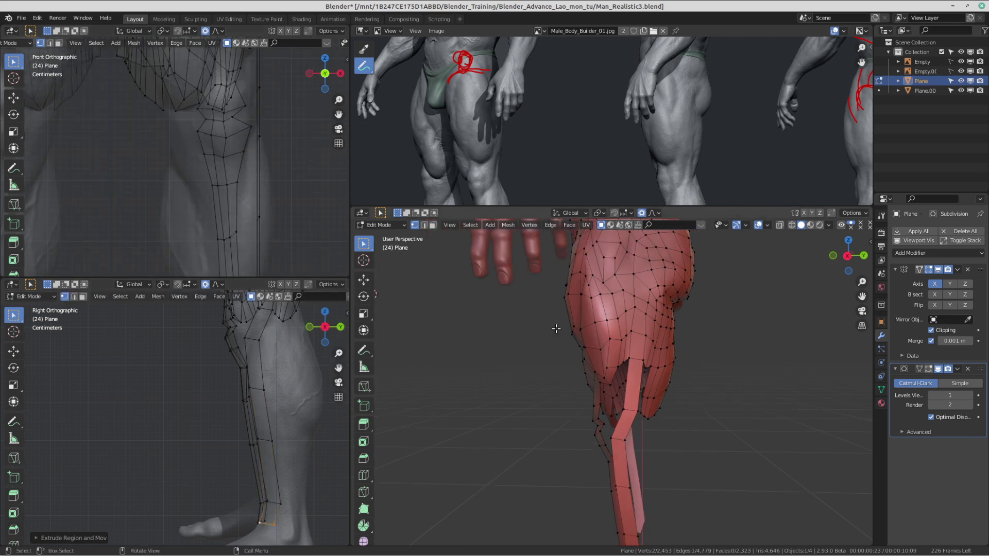
middle_drag(557, 329, 667, 380)
scroll(666, 381, up, 1)
middle_drag(652, 438, 639, 368)
click(642, 396)
key(g)
click(632, 366)
click(640, 398)
key(g)
click(620, 371)
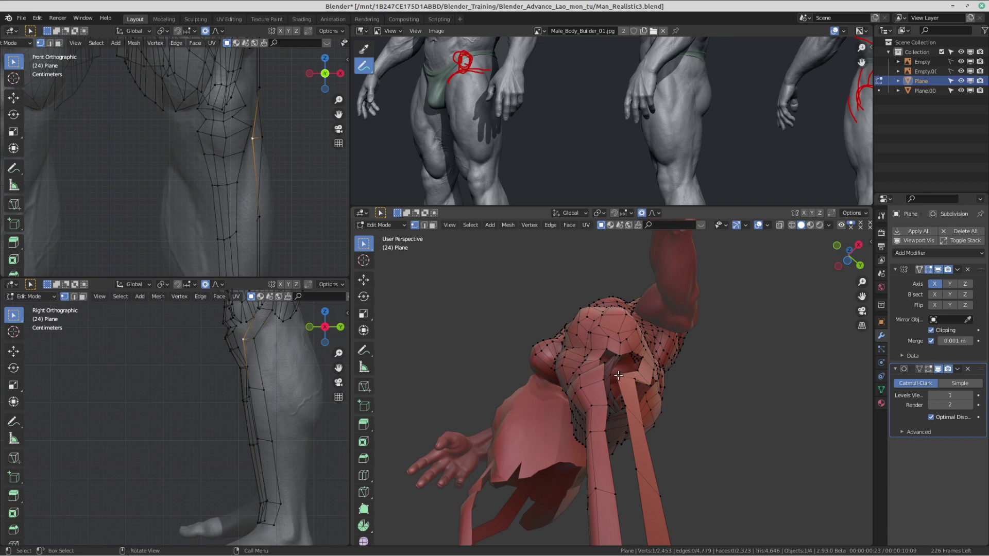
key(g)
click(617, 372)
Step: Add a centred loop cut across the outer strip's segment just below the knee
middle_drag(616, 372, 612, 434)
shift+click(605, 339)
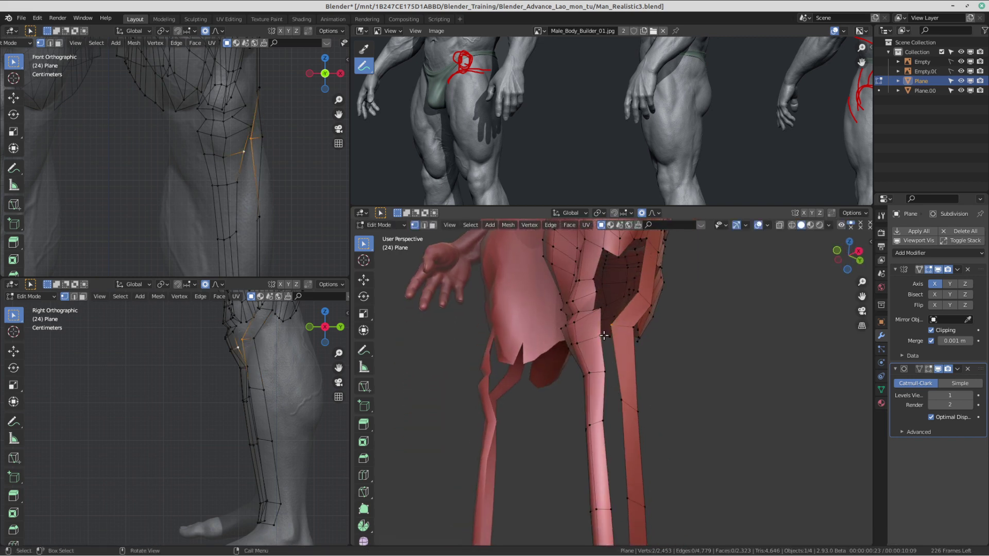
middle_drag(605, 338, 706, 331)
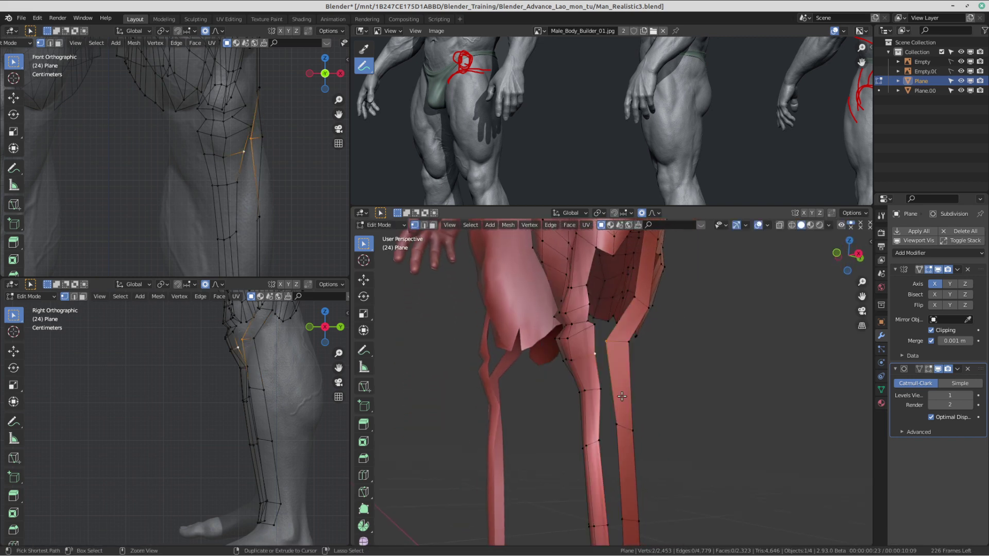
key(ctrl+r)
double_click(623, 390)
Step: Fill the gap between the shin's front strip and the outer strip with faces, from below the knee down to the ankle
click(598, 339)
shift+click(596, 353)
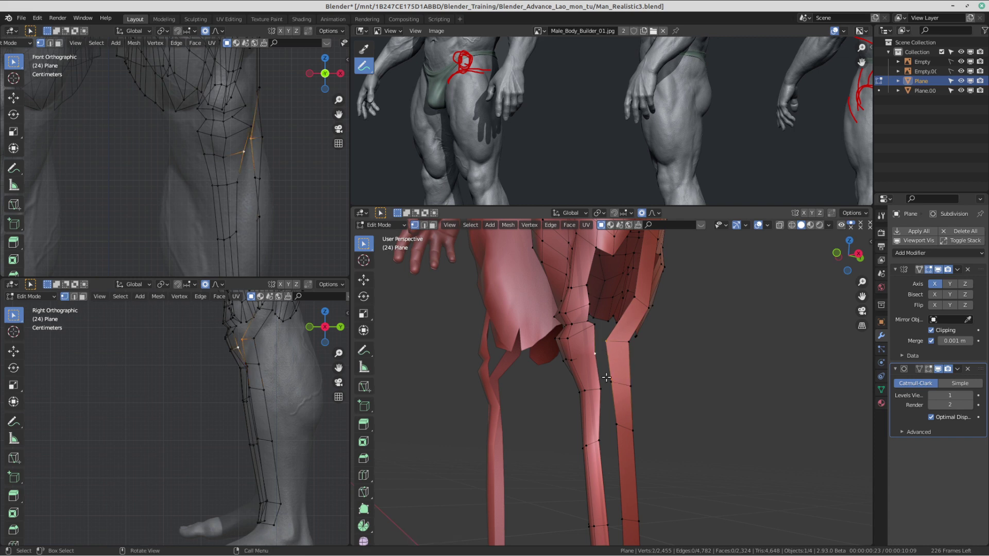
middle_drag(605, 367, 607, 423)
key(f)
key(f)
key(f)
key(f)
key(f)
key(f)
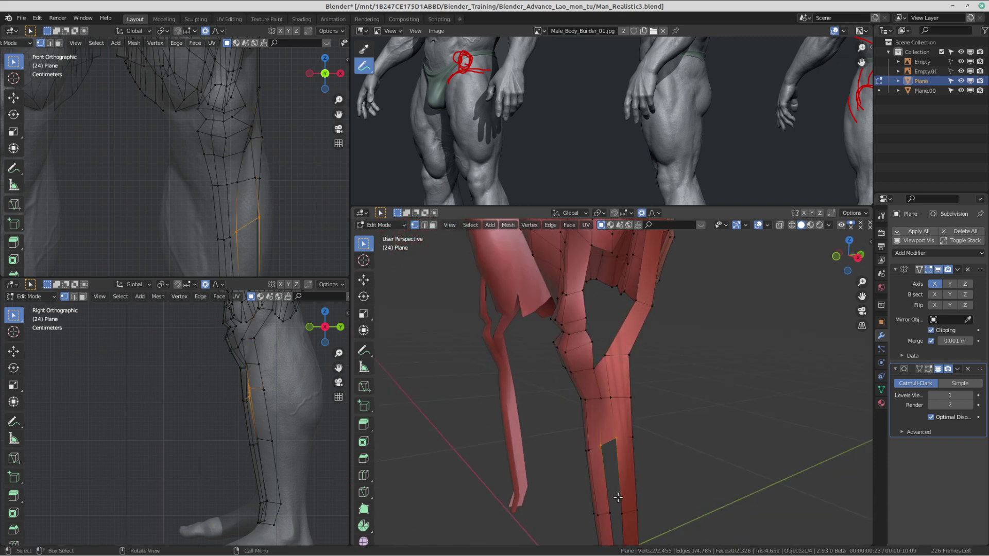
Step: Adjust the position of one vertex at the ankle end of the filled shin strip
middle_drag(620, 497, 603, 401)
click(629, 457)
key(g)
click(636, 465)
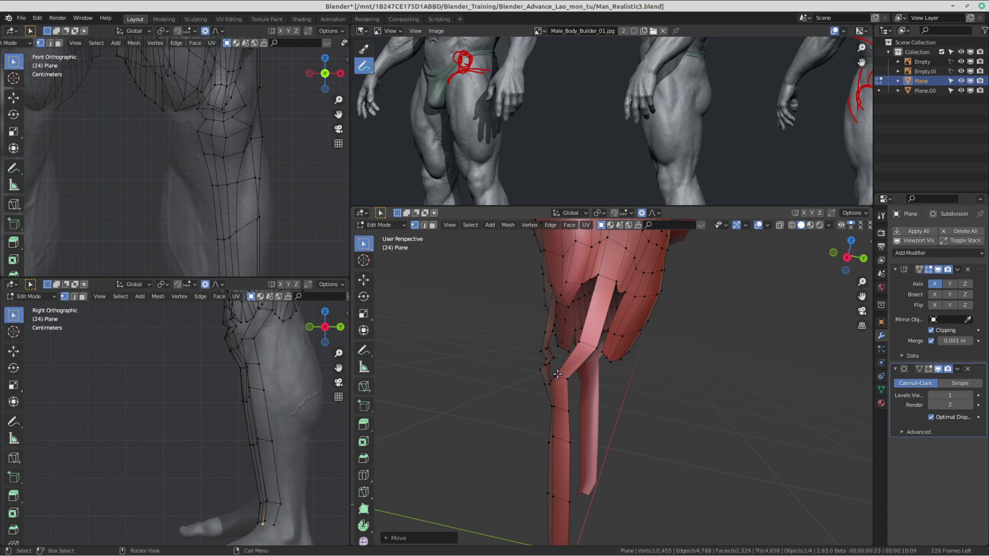
Step: Move the outer strip's two vertices beside the knee slightly backward
click(558, 376)
shift+click(572, 384)
key(g)
click(582, 382)
Step: Add a centred loop cut across the outer strip's slanted segment beside the knee
middle_drag(581, 382, 624, 277)
middle_drag(566, 389, 621, 419)
key(ctrl+r)
click(579, 393)
click(579, 393)
Step: Extrude the front edge of the outer strip beside the knee up towards the thigh, and rotate the extruded edge to match the thigh's lower edge
click(606, 408)
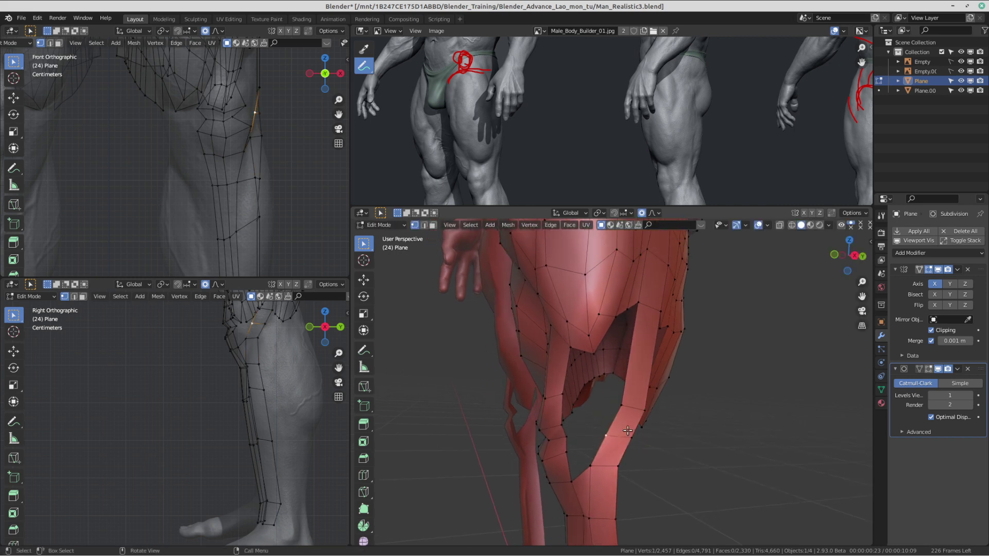
shift+click(604, 456)
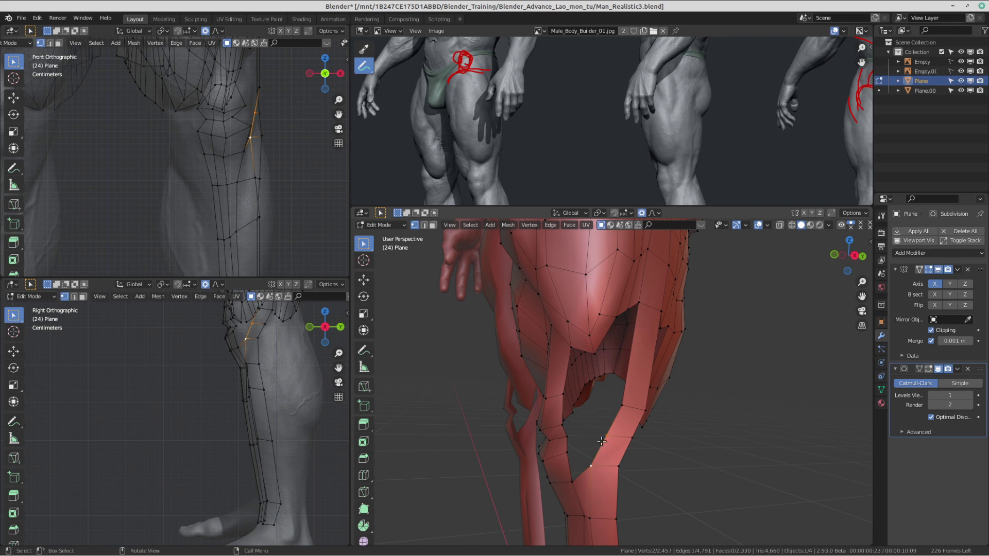
key(e)
click(596, 415)
key(r)
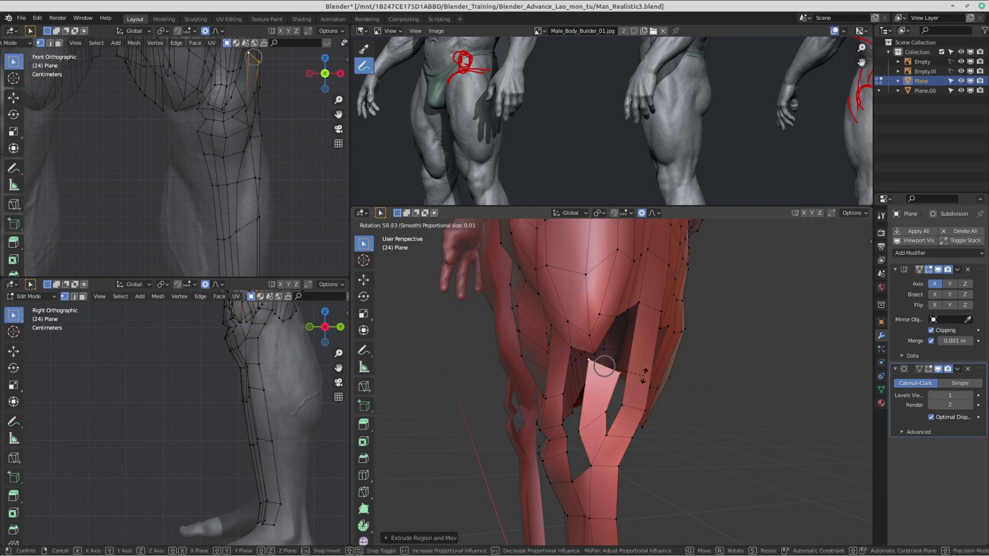
click(644, 376)
Step: Merge the new strip's top corner into the thigh's lower edge, and move its other top vertex to close the join
click(599, 349)
click(590, 354)
shift+click(596, 366)
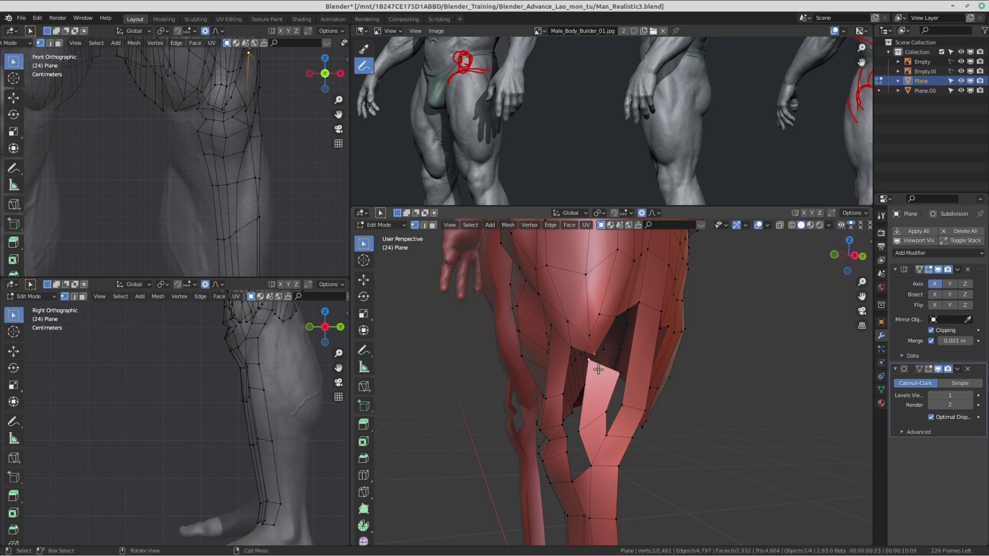
mouse_move(599, 370)
middle_down()
mouse_move(591, 364)
mouse_move(605, 360)
middle_up()
key(m)
click(596, 379)
shift+click(609, 323)
key(g)
click(606, 376)
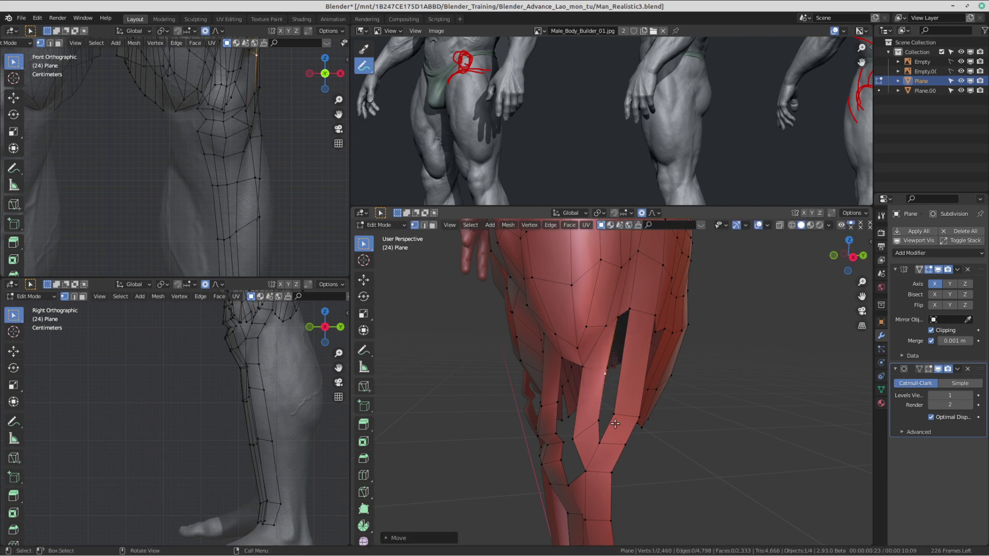
Step: Add a loop cut across the outer strip's long segment between the thigh and the knee
key(ctrl+r)
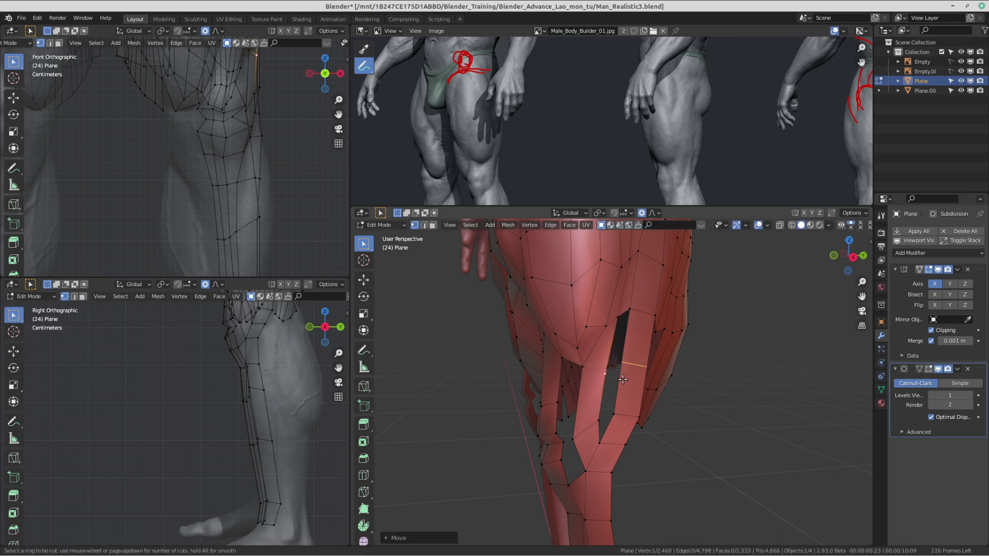
click(623, 379)
click(620, 409)
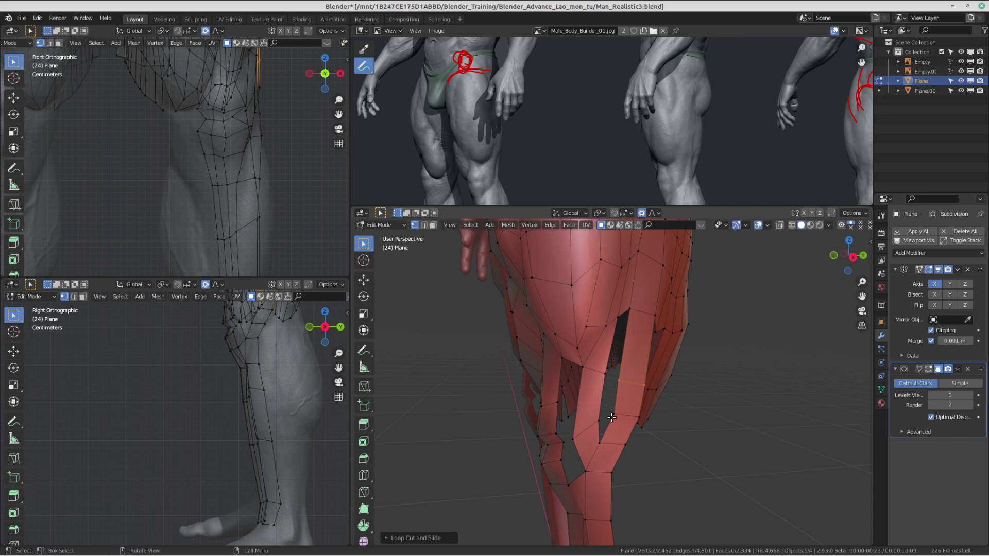
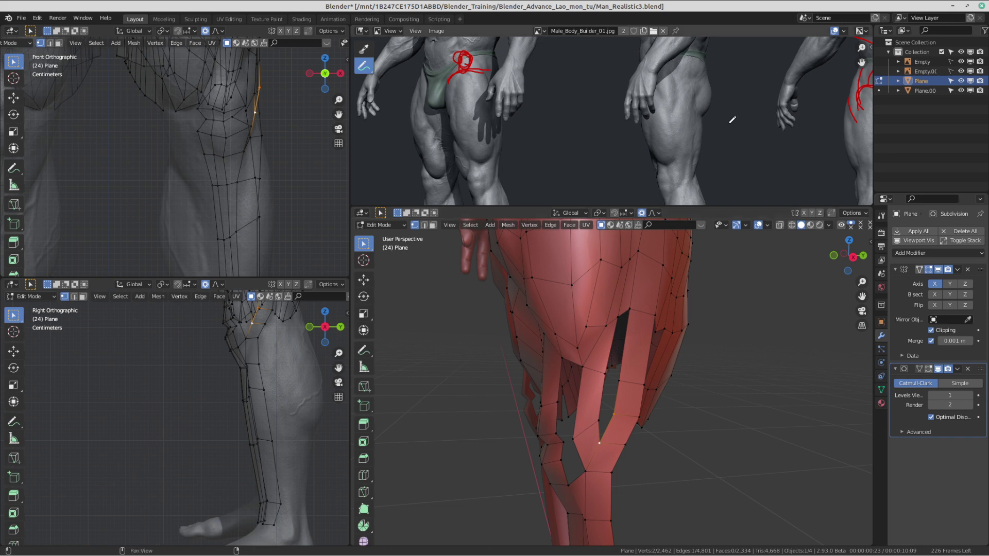
Step: Sketch an annotation line down the side of the leg from the outer thigh to the calf on the side-view reference
middle_drag(688, 188, 682, 118)
scroll(677, 91, up, 2)
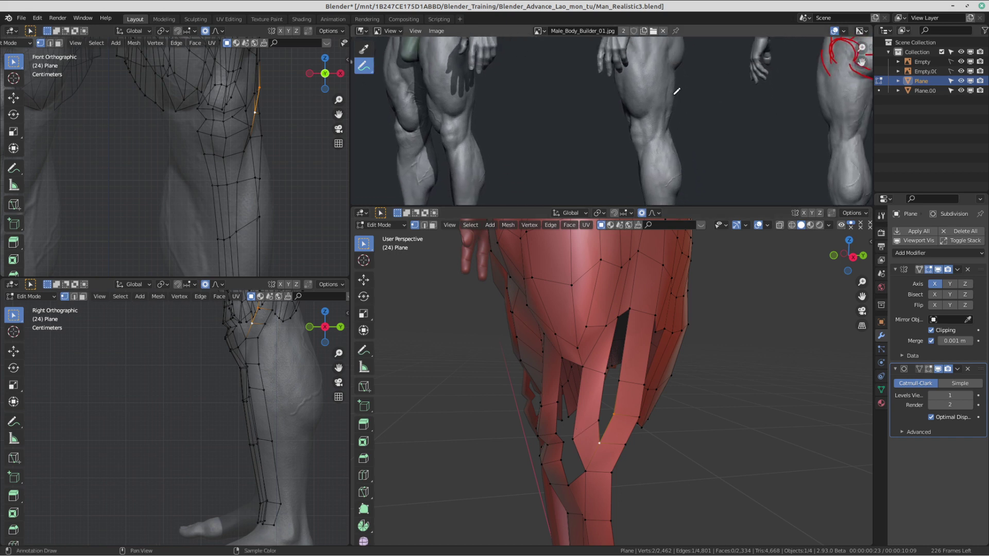
drag(667, 74, 652, 178)
Step: Fill the upper end of the narrow gap between the new strip and the outer strip with a face
middle_drag(652, 338, 622, 376)
shift+middle_drag(636, 300, 636, 330)
scroll(637, 331, up, 1)
click(620, 327)
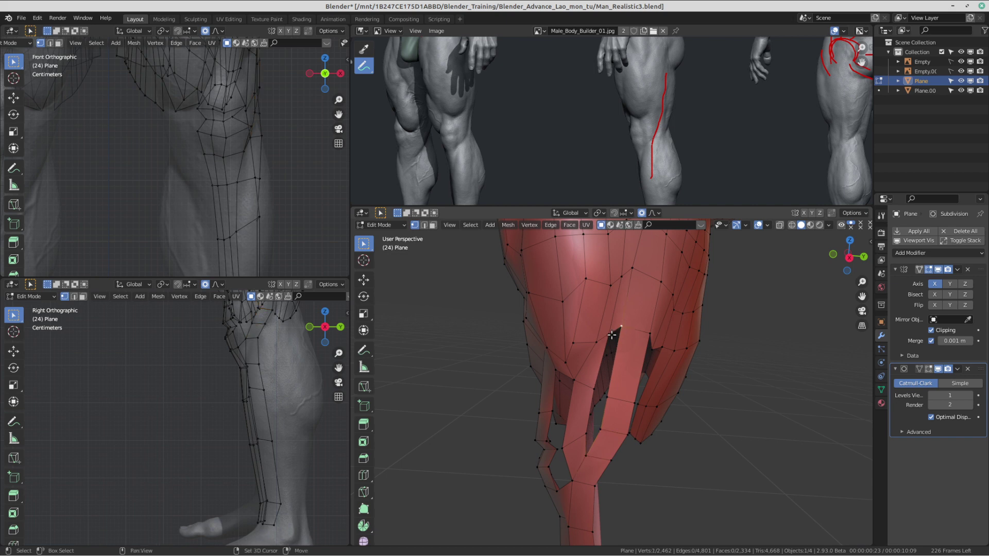
shift+click(606, 356)
shift+middle_drag(606, 361, 643, 371)
key(f)
key(f)
key(ctrl+z)
key(ctrl+z)
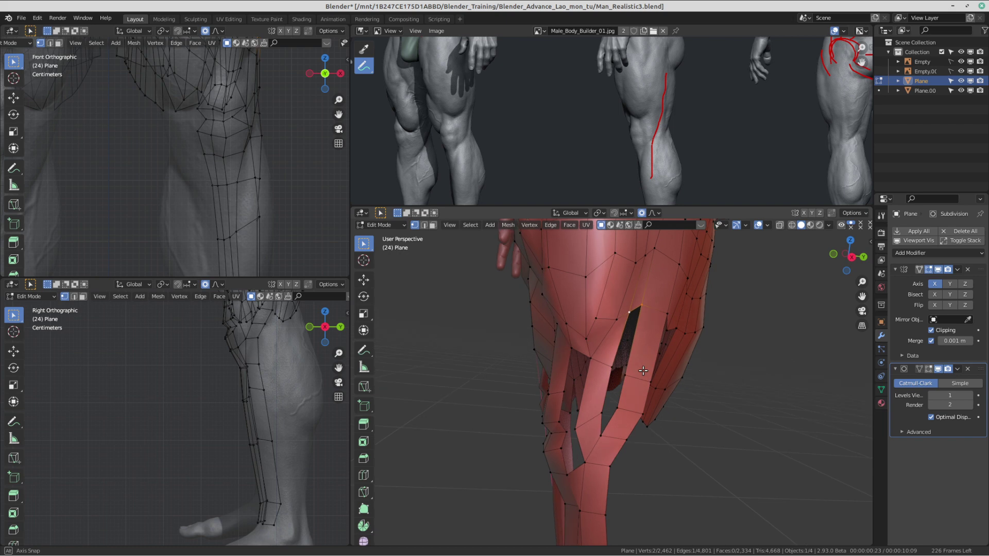
middle_drag(643, 371, 648, 376)
key(f)
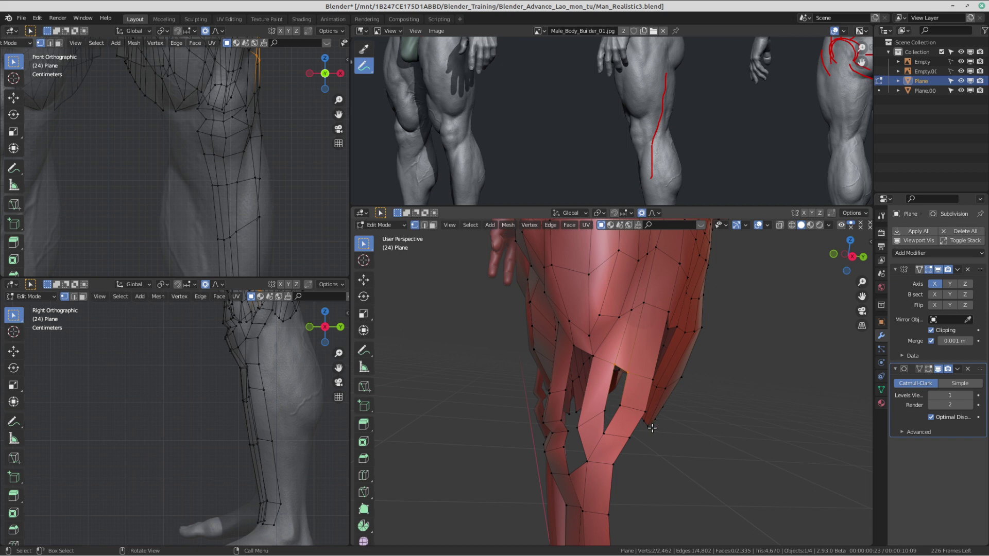
Step: Add a loop cut across the new strip above the knee, and fill the rest of the gap beside it with faces
mouse_move(637, 394)
middle_down()
mouse_move(648, 370)
mouse_move(610, 388)
mouse_move(641, 407)
mouse_move(628, 390)
middle_up()
key(ctrl+r)
click(637, 390)
click(638, 390)
click(633, 365)
shift+click(644, 372)
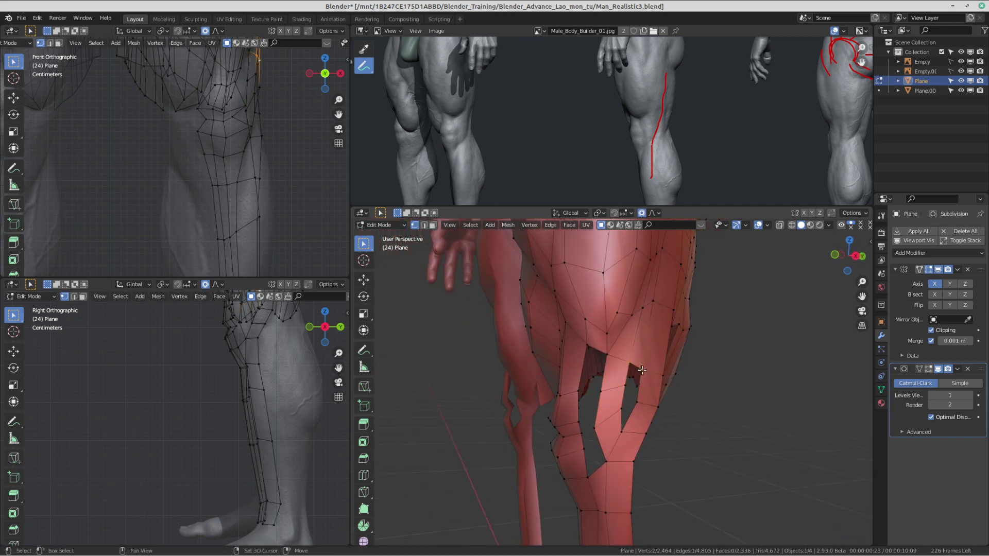
middle_drag(633, 438, 621, 442)
key(f)
Step: Reposition the middle vertices of the filled patch on the outer side above the knee to even out their spacing
middle_drag(652, 474, 631, 355)
click(624, 347)
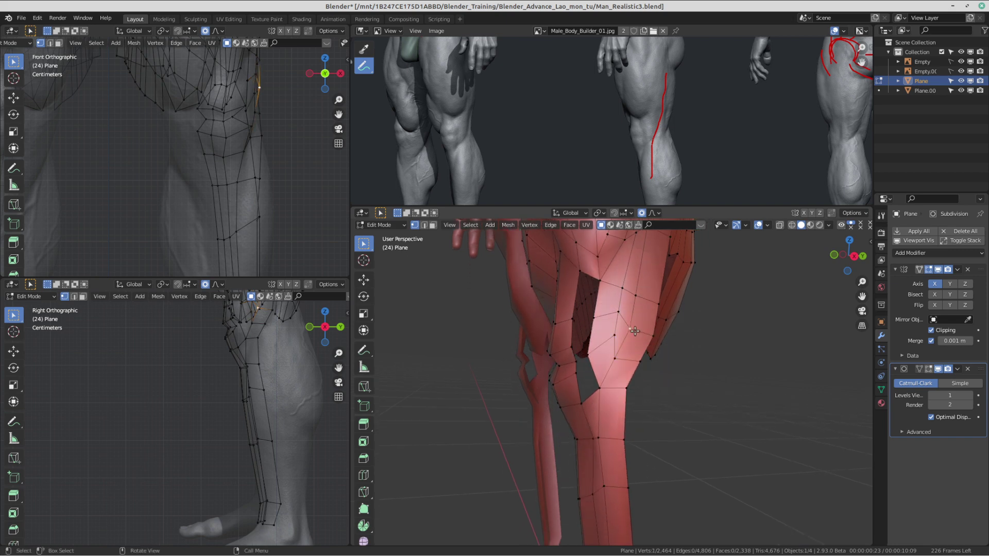
key(g)
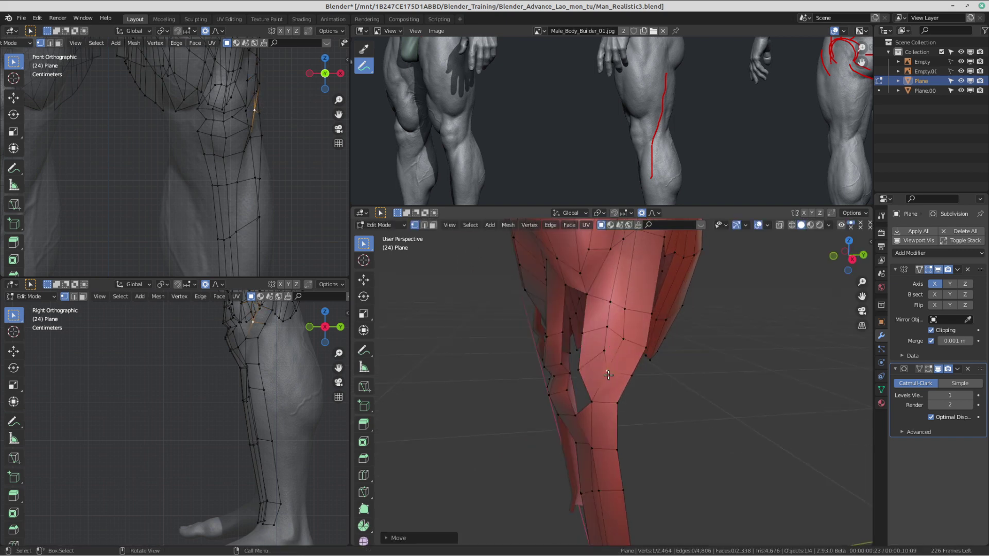
click(606, 359)
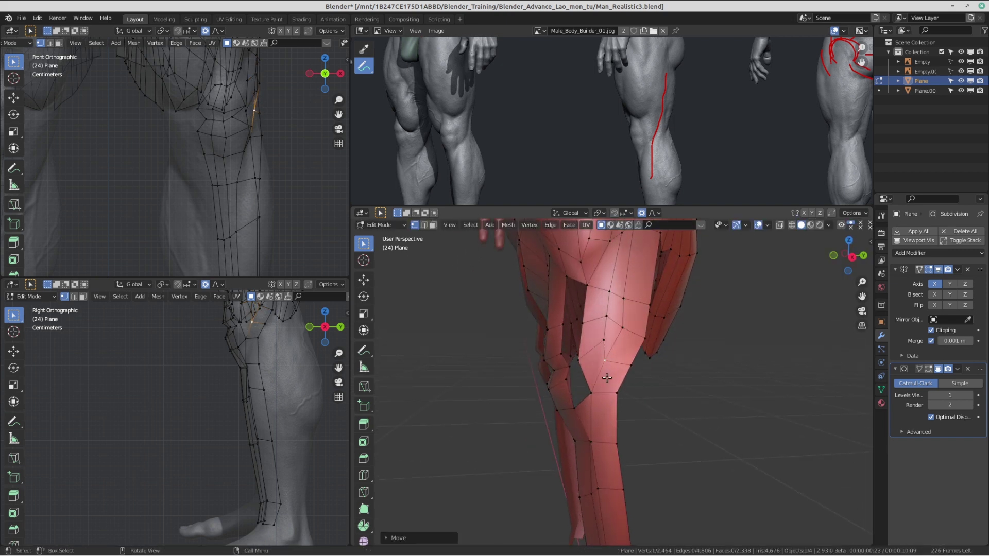
middle_drag(607, 378, 587, 413)
click(590, 402)
middle_drag(606, 309, 613, 310)
click(619, 312)
middle_drag(597, 369, 611, 395)
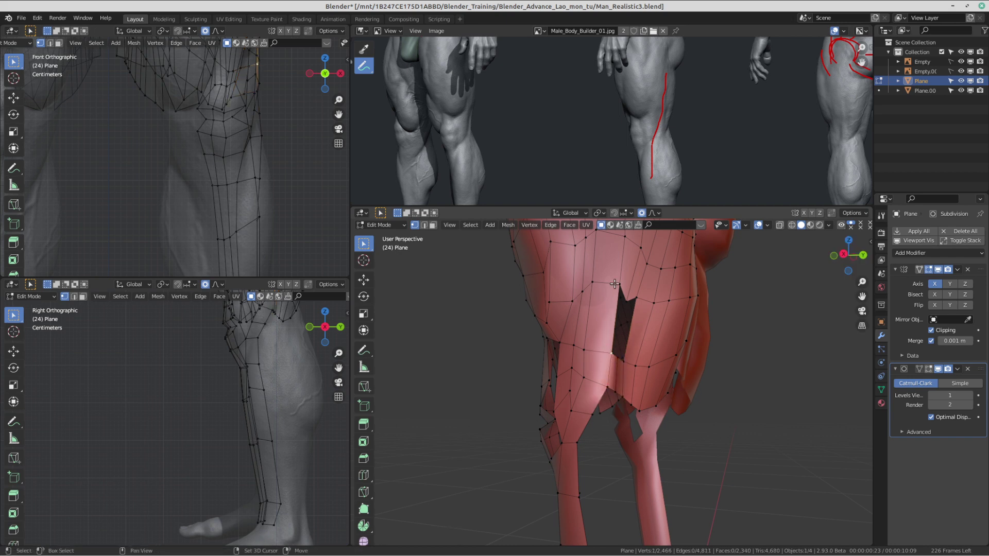
Step: Move the vertices on the outer contour beside the knee to refine the leg's outline
middle_drag(688, 371, 606, 376)
click(631, 371)
key(g)
click(652, 358)
shift+click(633, 367)
key(g)
click(592, 414)
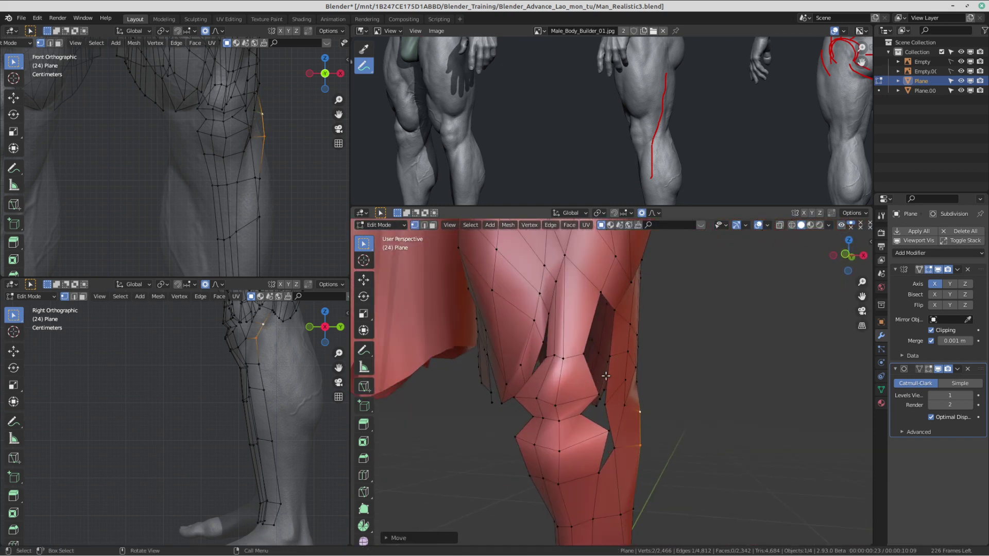
key(g)
click(623, 405)
Step: Examine the thigh and knee contours in the front-view reference and compare them with the mesh
scroll(477, 119, down, 1)
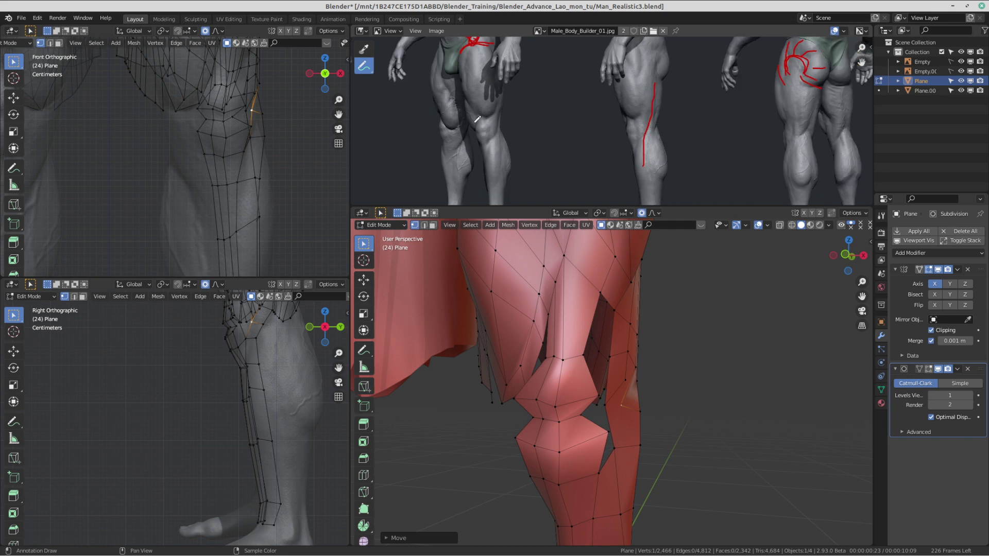
shift+middle_drag(288, 129, 280, 185)
scroll(628, 260, down, 2)
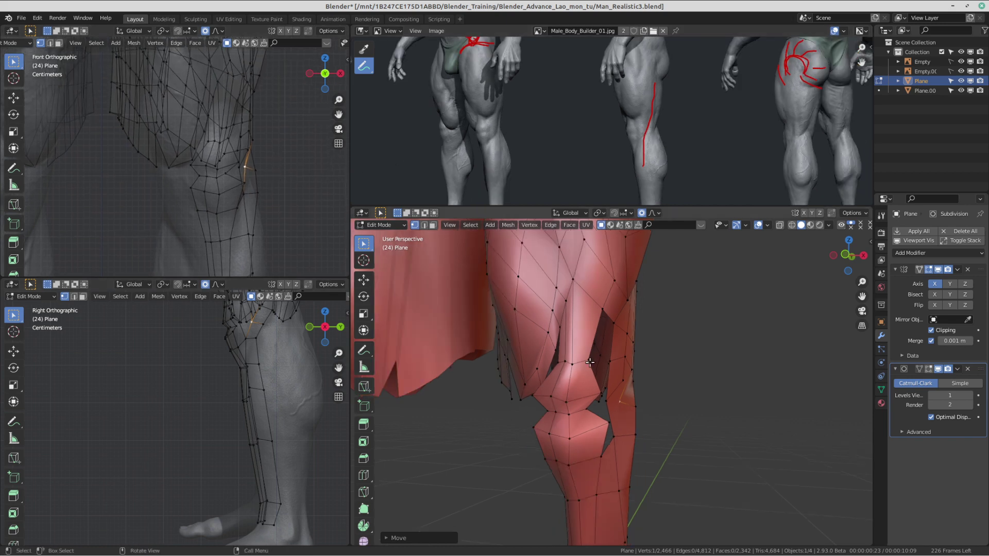
shift+middle_drag(630, 260, 644, 316)
middle_drag(560, 112, 757, 109)
middle_drag(497, 113, 621, 142)
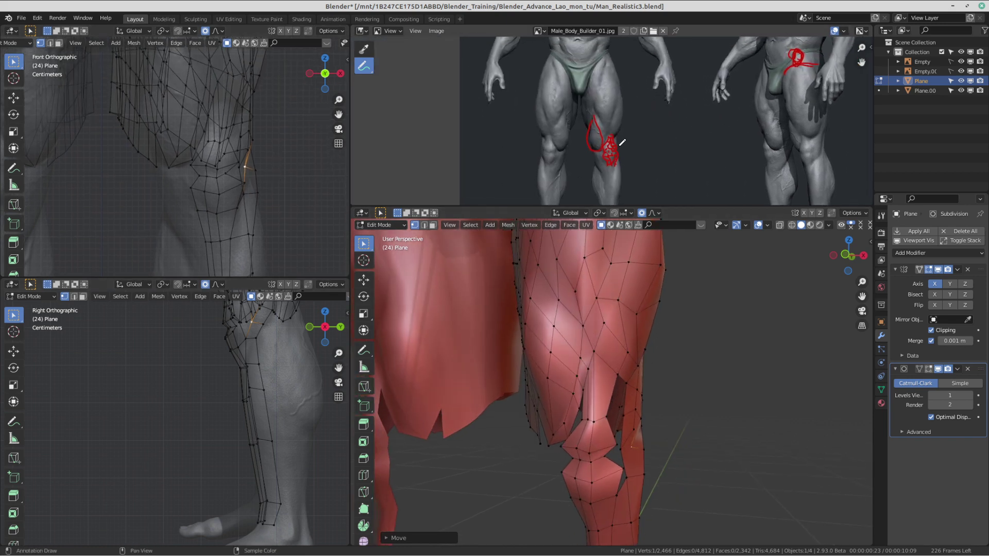
scroll(621, 143, up, 2)
middle_drag(631, 329, 593, 392)
Step: Adjust the outer thigh's contour vertex, and lower the vertex at the thigh's bottom tip towards the outer side of the knee
click(676, 397)
middle_drag(677, 397, 713, 400)
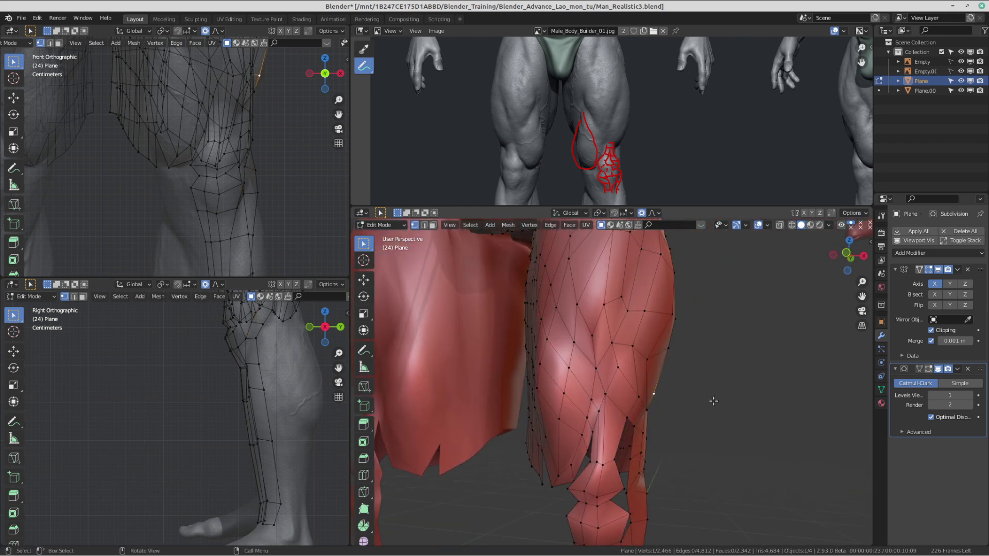
middle_drag(646, 396, 630, 394)
key(g)
scroll(624, 403, down, 2)
right_click(624, 403)
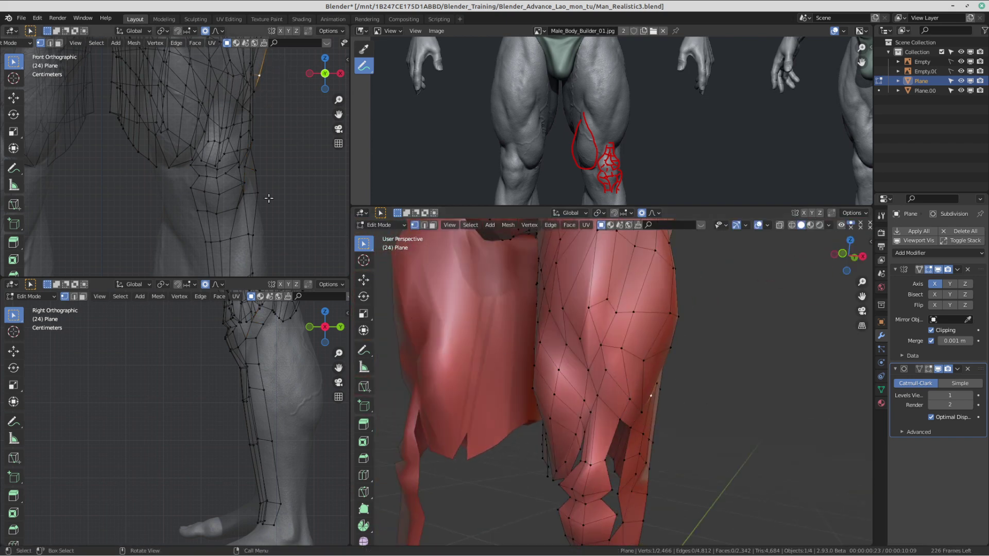
shift+middle_drag(261, 130, 254, 185)
scroll(309, 159, down, 4)
scroll(144, 170, up, 3)
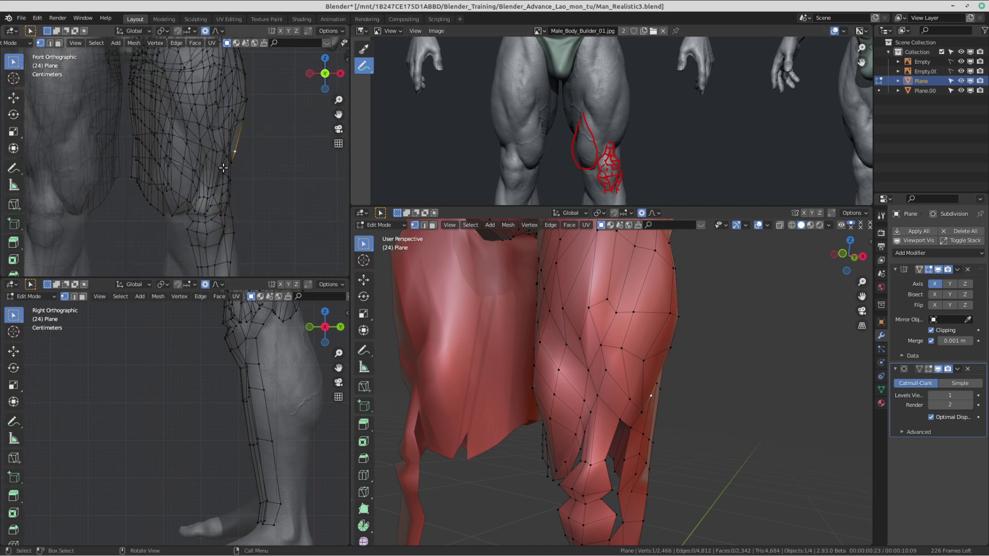
shift+middle_drag(127, 173, 166, 207)
shift+middle_drag(685, 419, 652, 396)
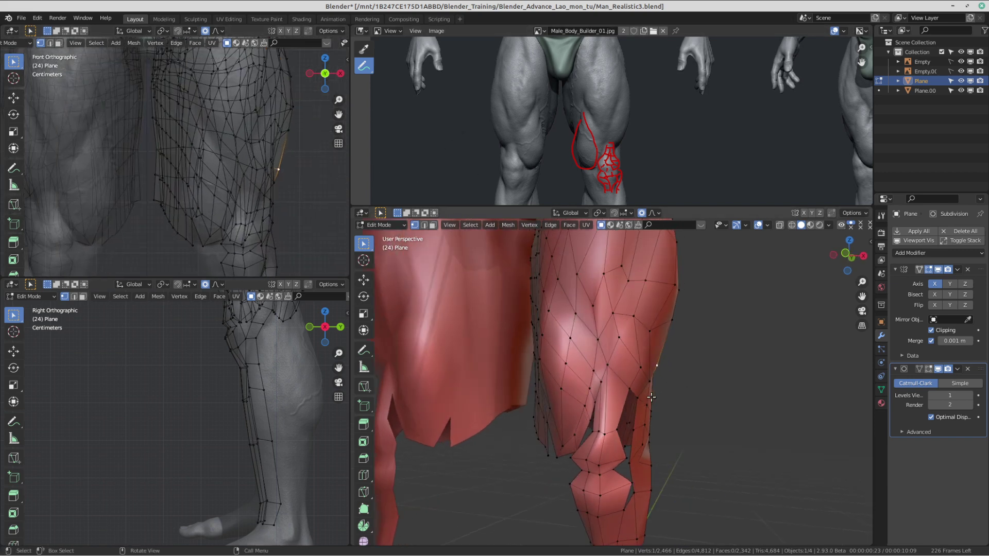
key(g)
click(639, 397)
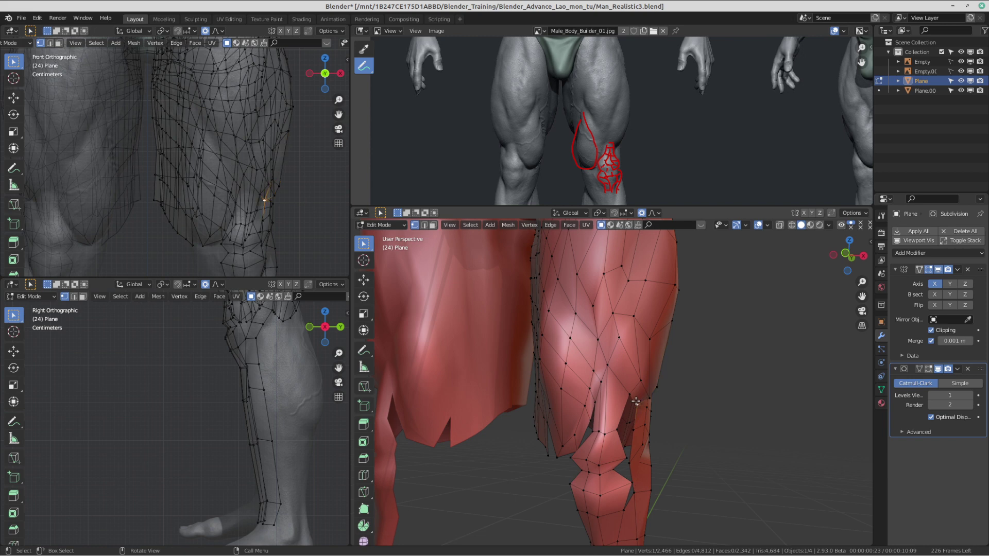
key(g)
click(636, 422)
Step: Nudge three vertices around the bottom tip of the outer thigh to smooth its transition into the knee strip
middle_drag(636, 420, 577, 443)
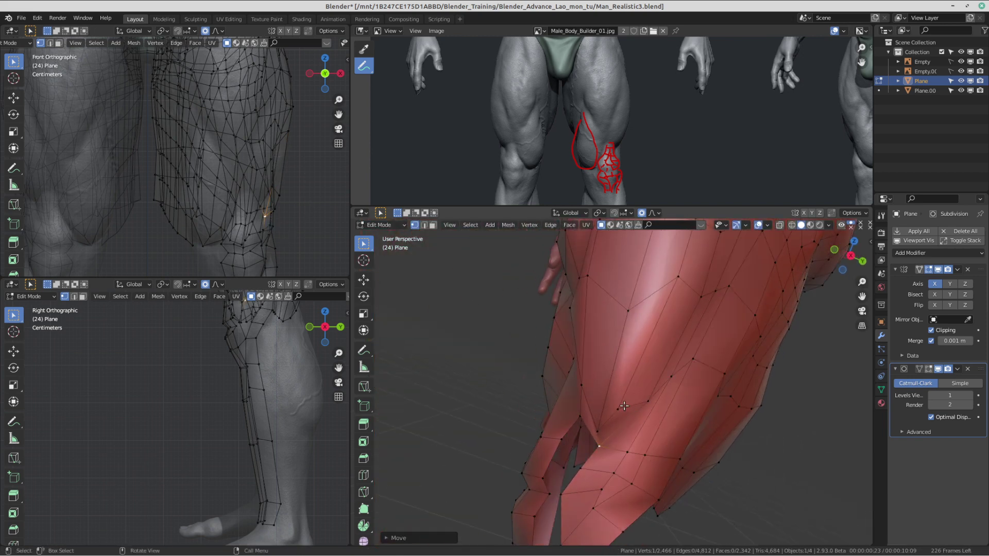
click(621, 406)
key(g)
click(618, 409)
click(642, 405)
key(g)
click(642, 409)
middle_drag(637, 410, 668, 415)
click(611, 449)
key(g)
click(607, 451)
Step: Fill the opening between the outer side of the kneecap and the outer strip with faces
middle_drag(608, 451, 621, 349)
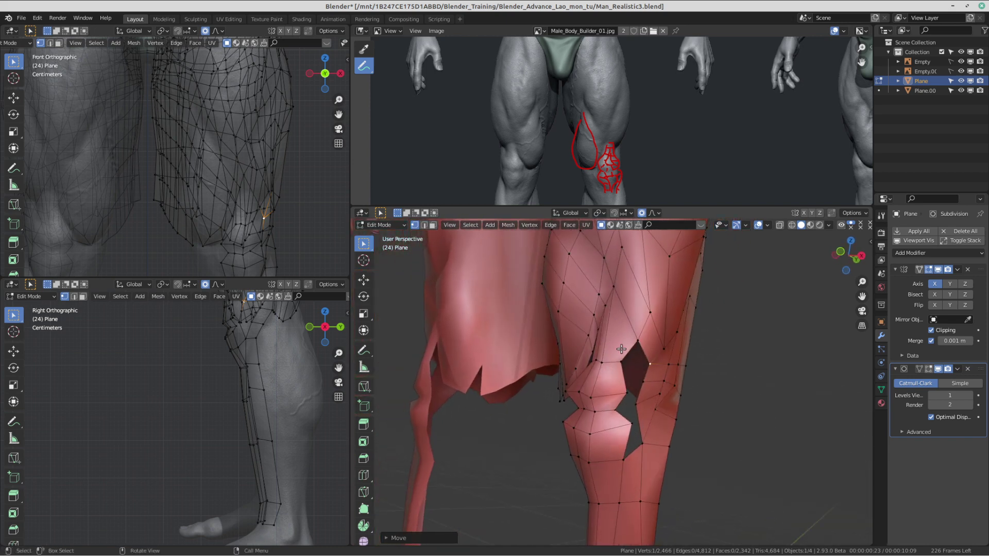
mouse_move(633, 413)
middle_down()
mouse_move(612, 422)
mouse_move(615, 409)
middle_up()
click(624, 404)
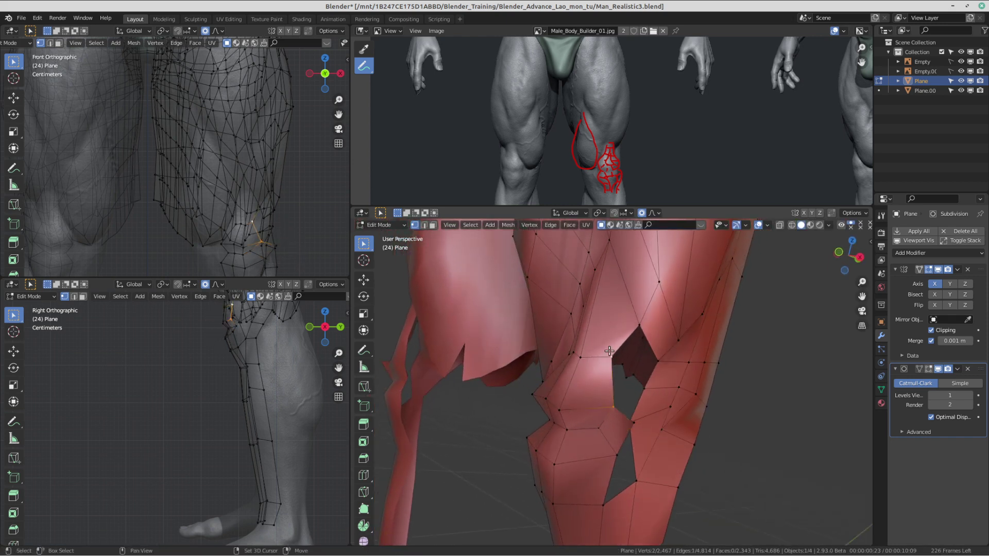
middle_drag(610, 351, 716, 402)
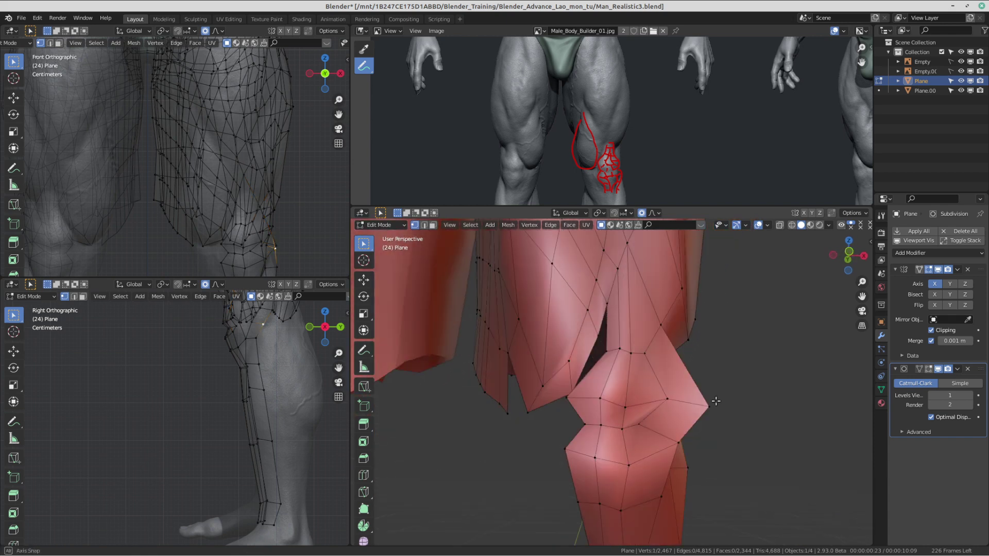
Step: Move the protruding vertex on the kneecap's outer side inward towards the knee
key(g)
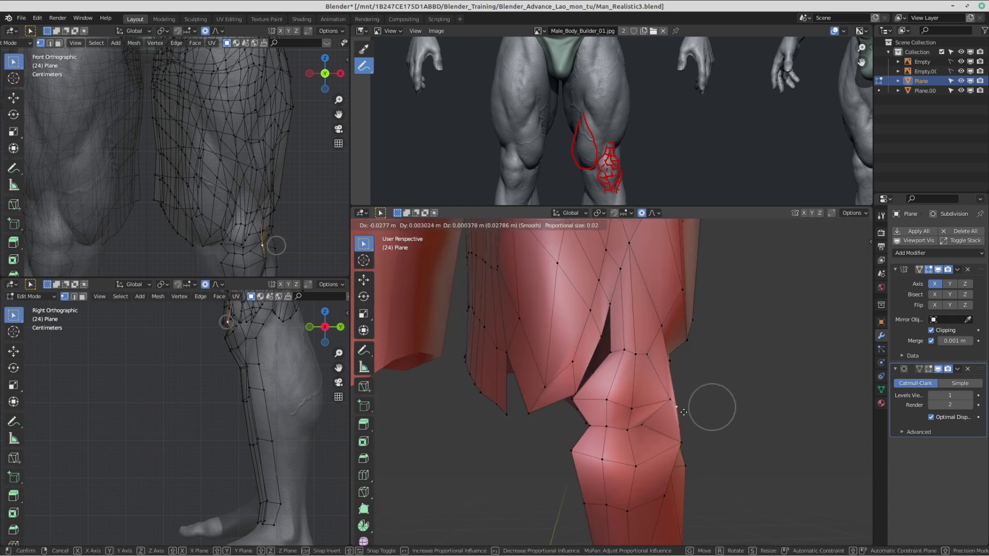
click(684, 412)
mouse_move(684, 412)
middle_down()
mouse_move(588, 420)
mouse_move(583, 392)
mouse_move(689, 396)
middle_up()
scroll(688, 398, up, 1)
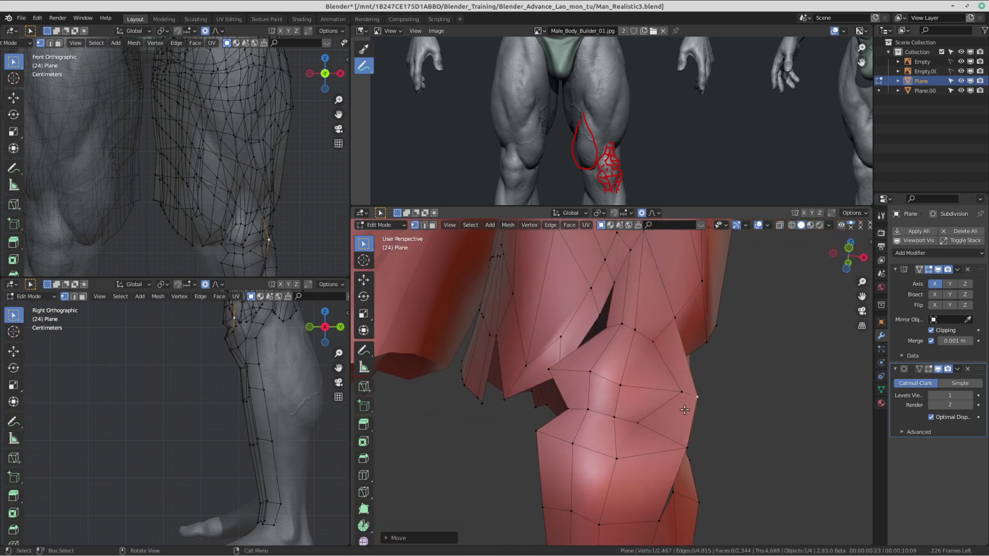
Step: Reposition the vertices along the kneecap's outer side to smooth its contour beside the remaining gap
key(g)
click(650, 411)
key(g)
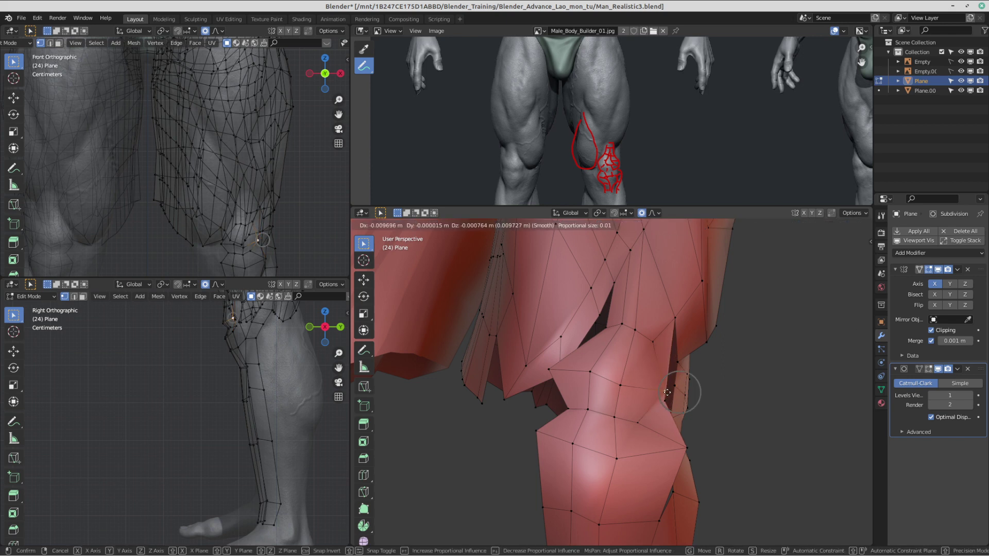
click(666, 388)
middle_drag(666, 388, 665, 421)
key(g)
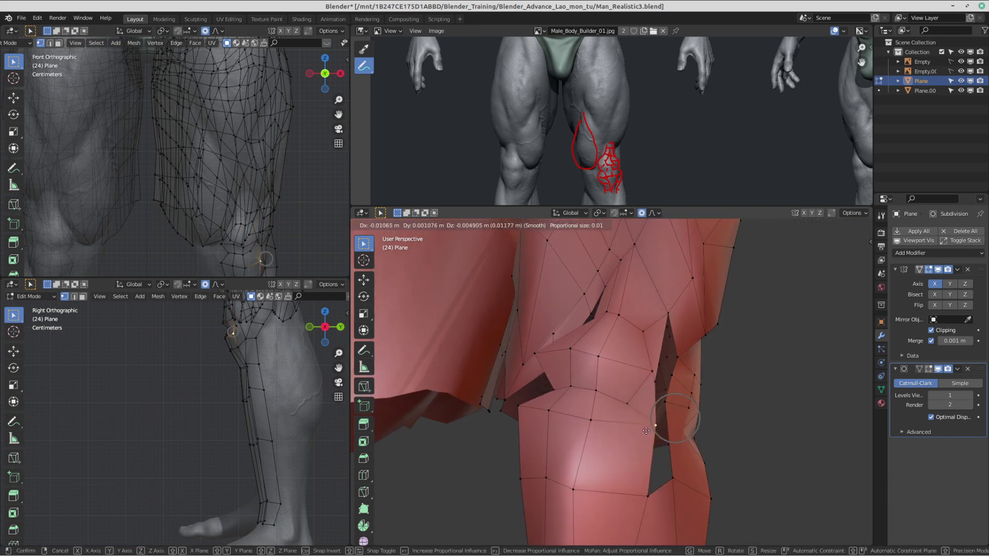
click(652, 389)
key(g)
click(646, 367)
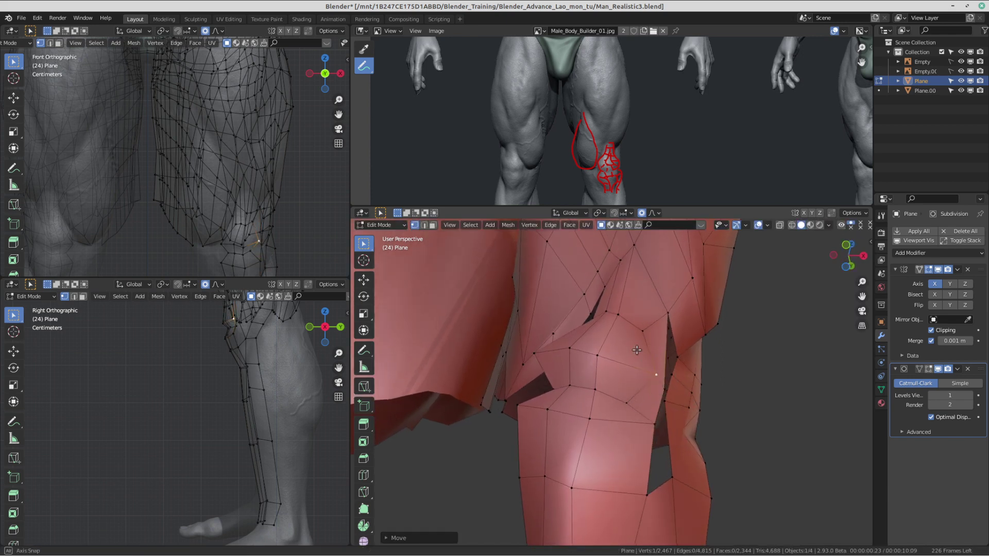
mouse_move(646, 368)
middle_down()
mouse_move(630, 387)
mouse_move(628, 375)
middle_up()
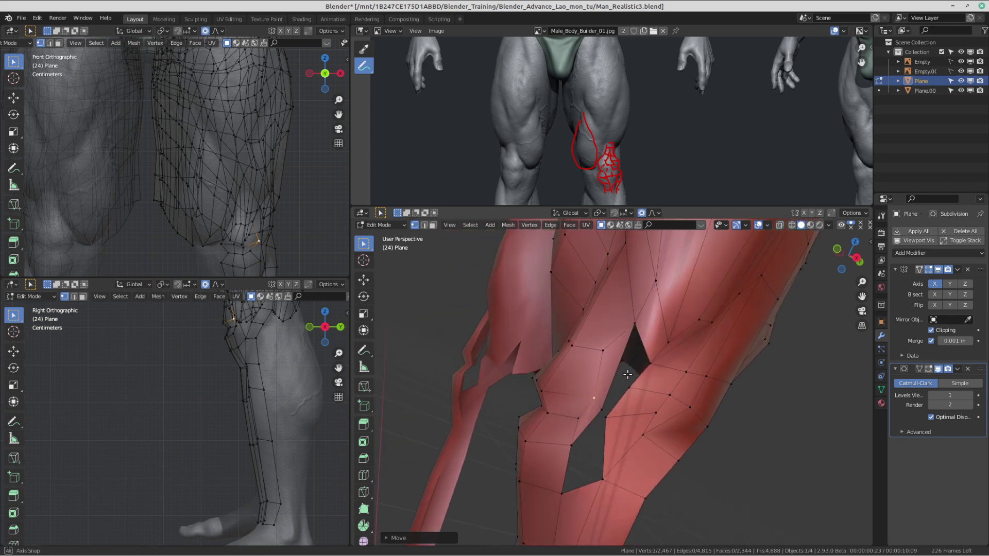
Step: Fill the opening between the kneecap and the inner thigh tip with faces, merging the loose corner vertex
middle_drag(690, 408, 590, 445)
key(f)
click(576, 402)
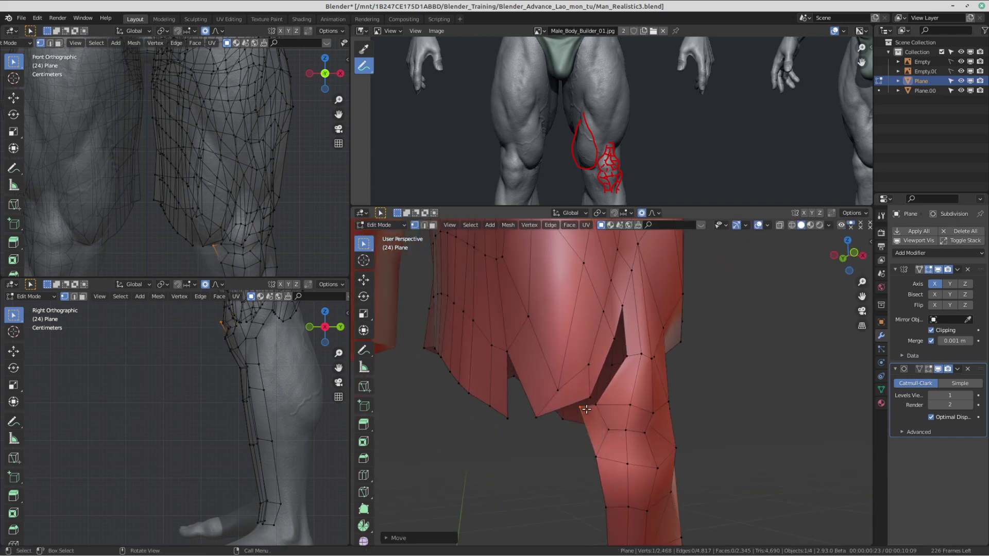
mouse_move(577, 405)
middle_down()
mouse_move(603, 417)
mouse_move(611, 393)
mouse_move(580, 424)
middle_up()
key(m)
click(598, 407)
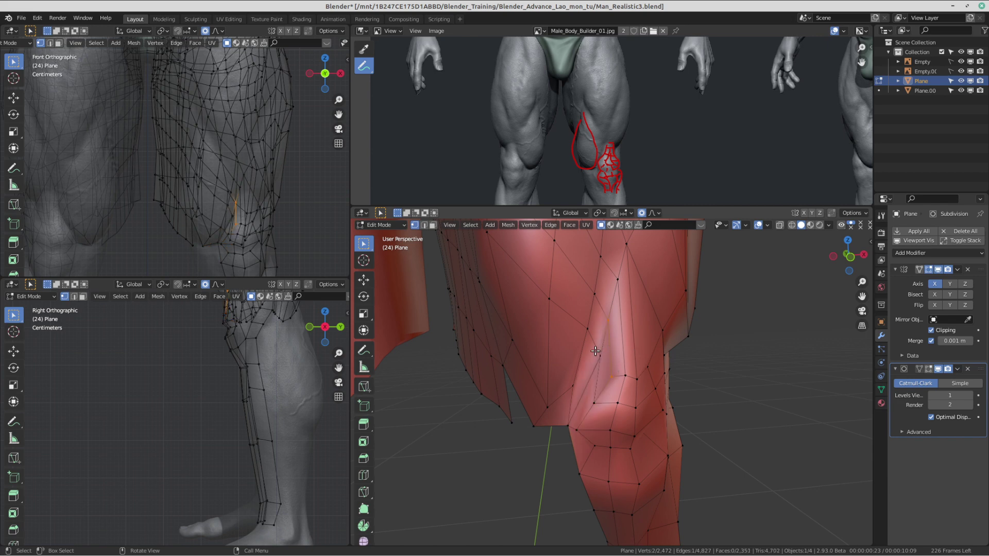
Step: Adjust the vertices of the newly filled area directly above the kneecap on its inner side
click(593, 359)
click(607, 324)
key(g)
click(604, 332)
middle_drag(608, 374, 585, 382)
click(592, 380)
key(g)
click(590, 378)
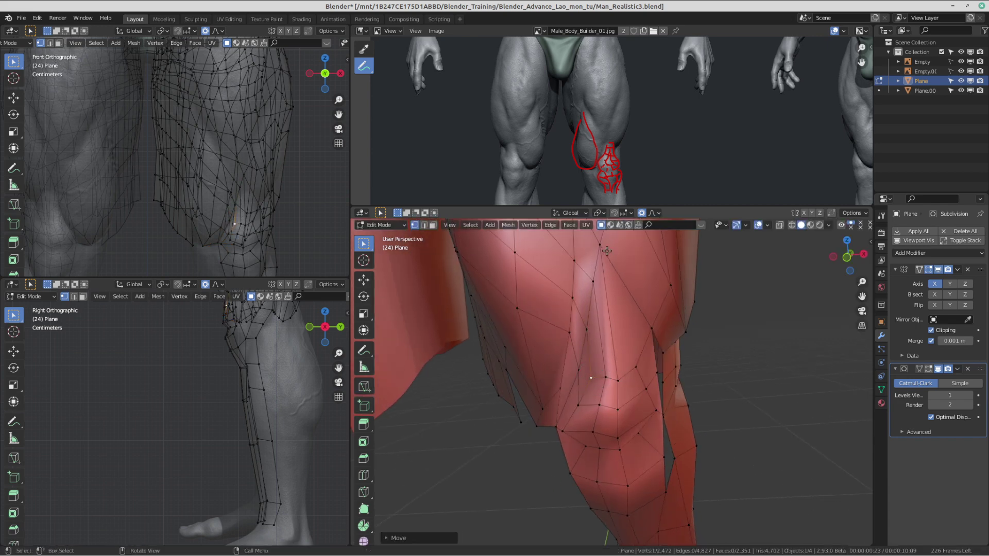
Step: Move the front thigh vertices above the knee to smooth the muscle's transition into the kneecap
middle_drag(608, 251, 615, 350)
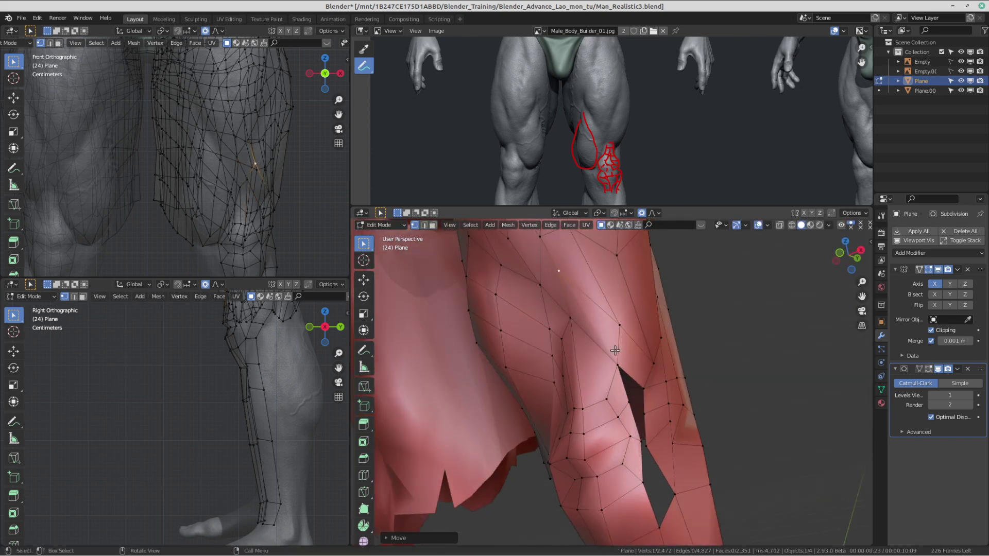
key(g)
middle_drag(565, 319, 634, 408)
click(584, 320)
key(g)
click(617, 336)
Step: Fill the upper part of the gap at the knee's outer side with faces and shift the adjoining vertex
shift+click(638, 370)
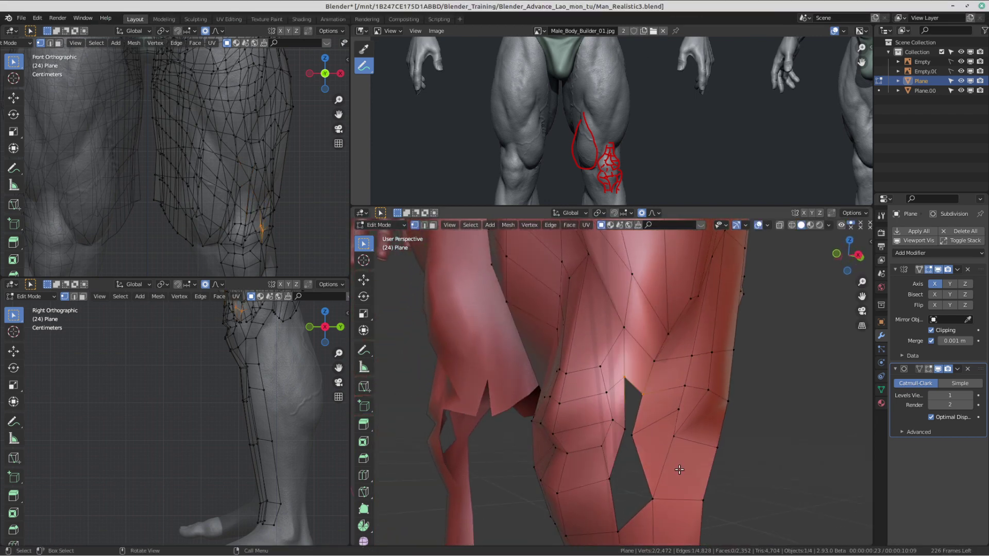
middle_drag(680, 470, 630, 386)
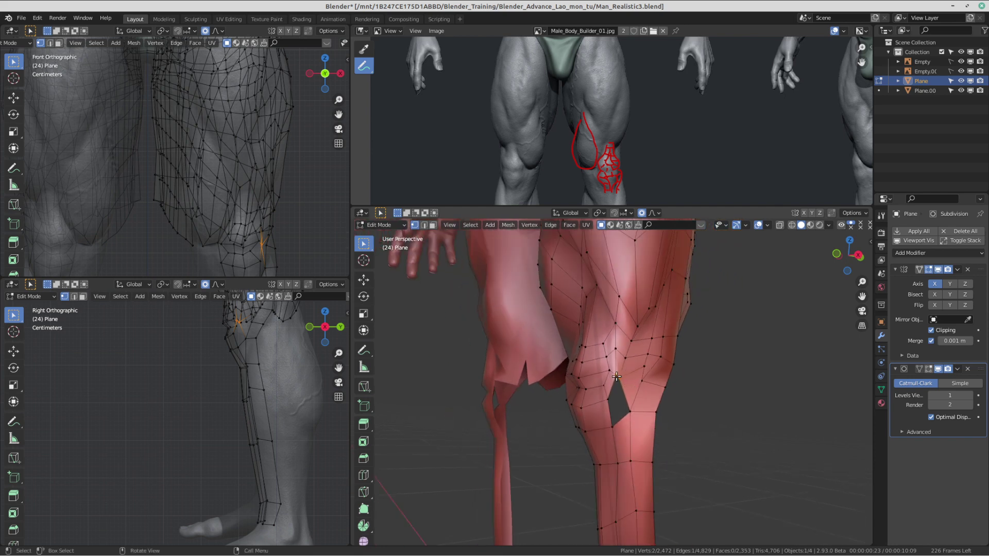
key(g)
click(633, 384)
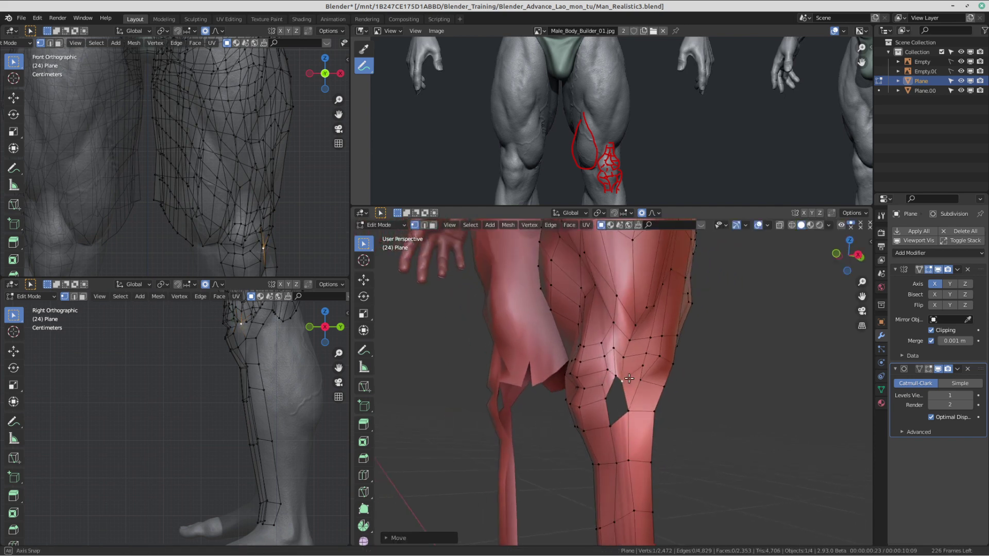
Step: Add a lengthwise loop cut down the shin strip, fill the remaining outer knee opening with faces, and preview the result
middle_drag(632, 390, 590, 432)
click(626, 403)
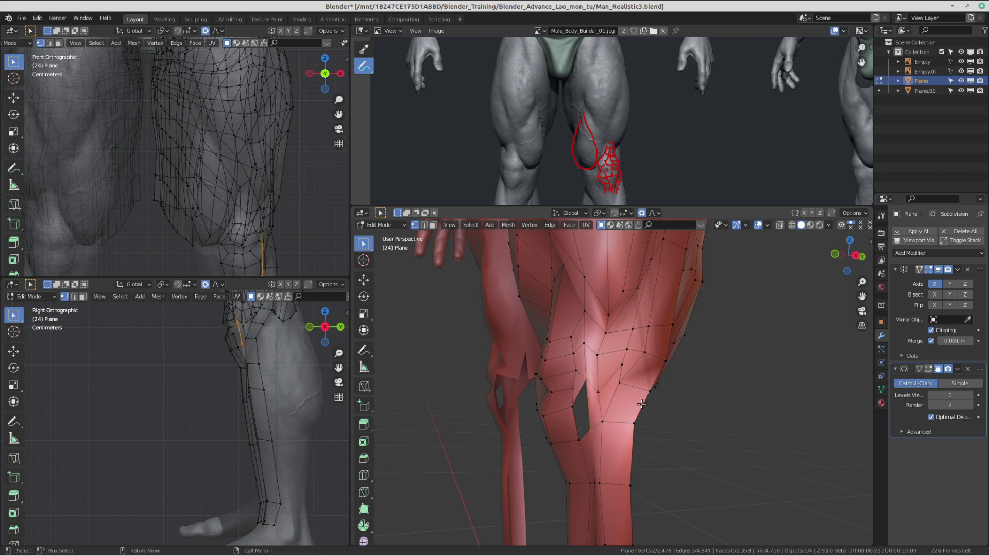
middle_drag(638, 398, 611, 364)
key(Tab)
key(Tab)
Step: Move the shin strip's upper and middle vertices to round its cross-section as seen from below
click(611, 367)
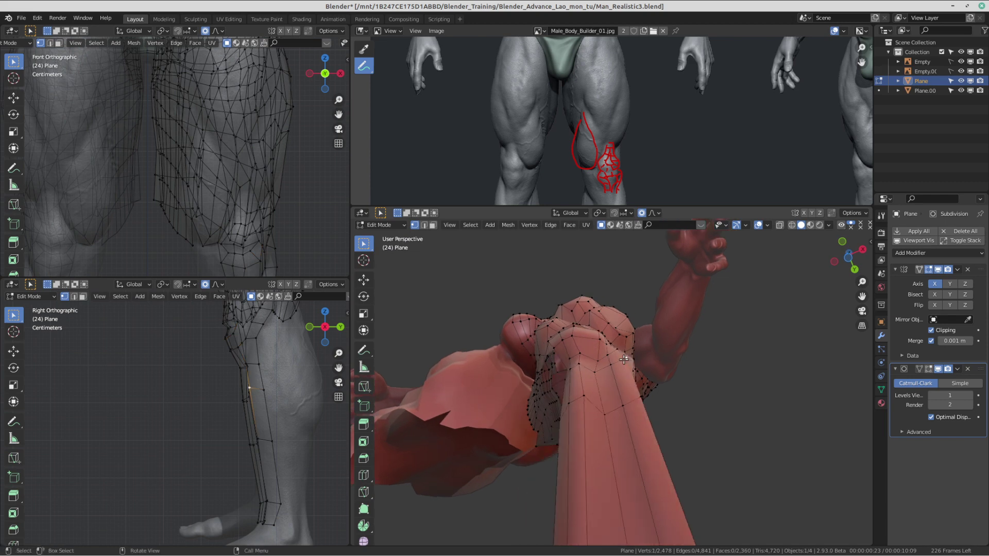
key(g)
click(611, 369)
key(g)
click(610, 383)
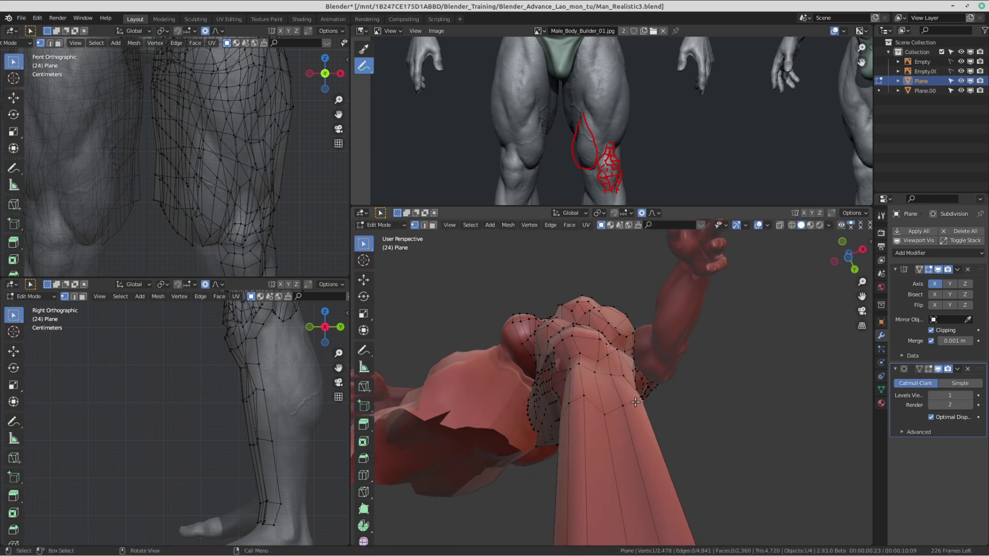
key(g)
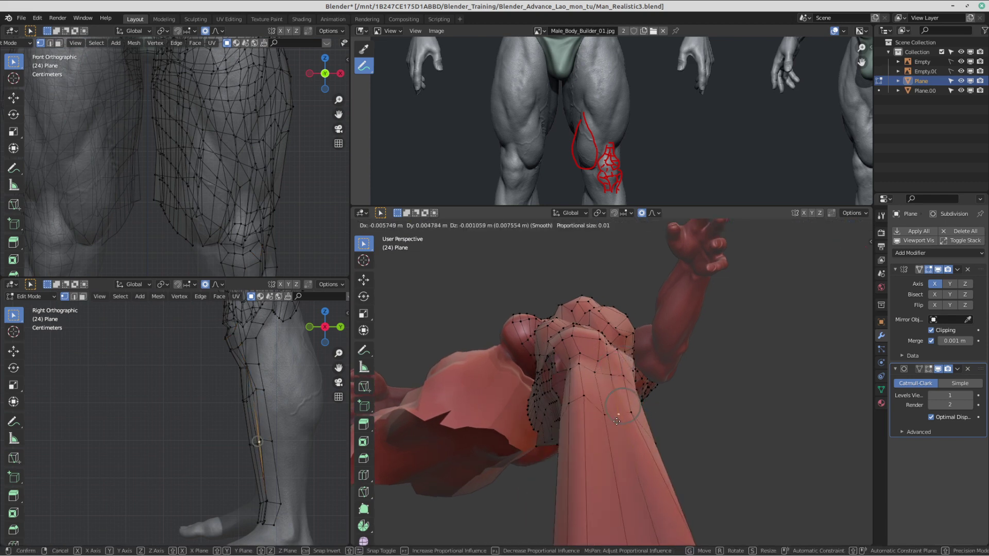
click(638, 407)
Step: Reposition the vertices at the shin strip's ankle end to continue the rounded cross-section
middle_drag(638, 407, 621, 425)
shift+click(625, 436)
key(g)
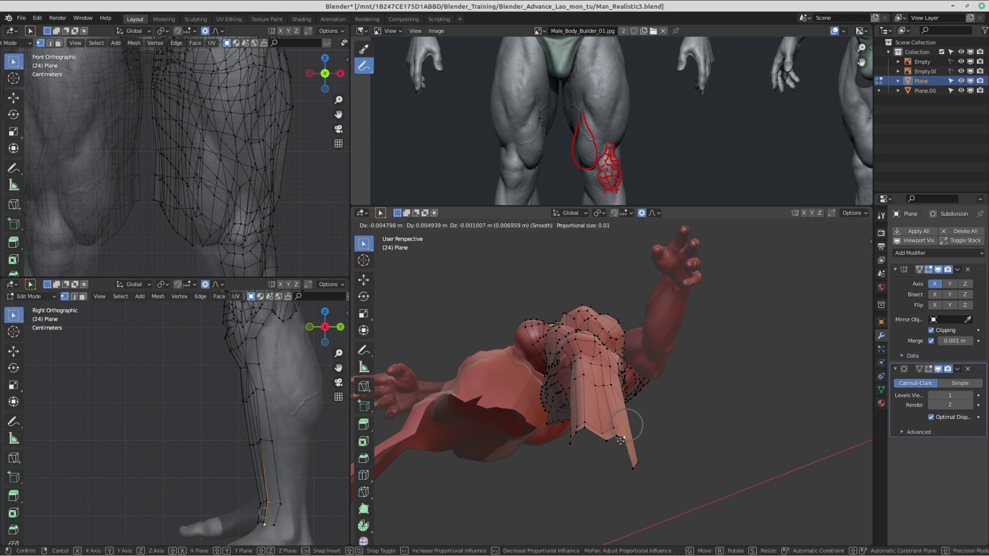
click(614, 421)
key(g)
click(613, 441)
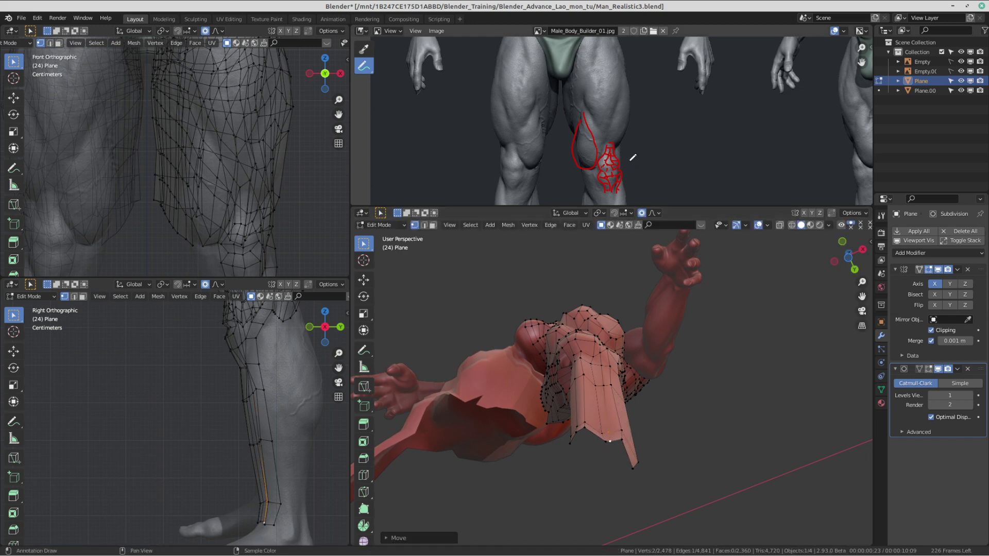
Step: Show the back view of the legs in the reference image and trace two annotation lines along the inner knee
scroll(609, 177, down, 2)
scroll(798, 147, up, 3)
middle_drag(799, 147, 536, 135)
scroll(685, 121, down, 2)
scroll(693, 124, up, 2)
middle_drag(825, 129, 454, 142)
scroll(608, 144, down, 1)
middle_drag(651, 142, 657, 102)
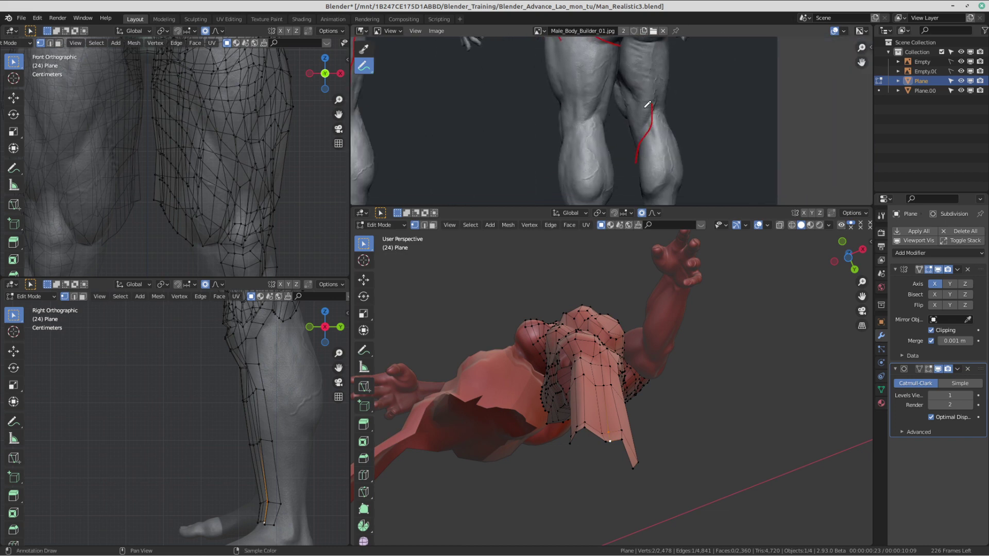
middle_drag(604, 320, 487, 394)
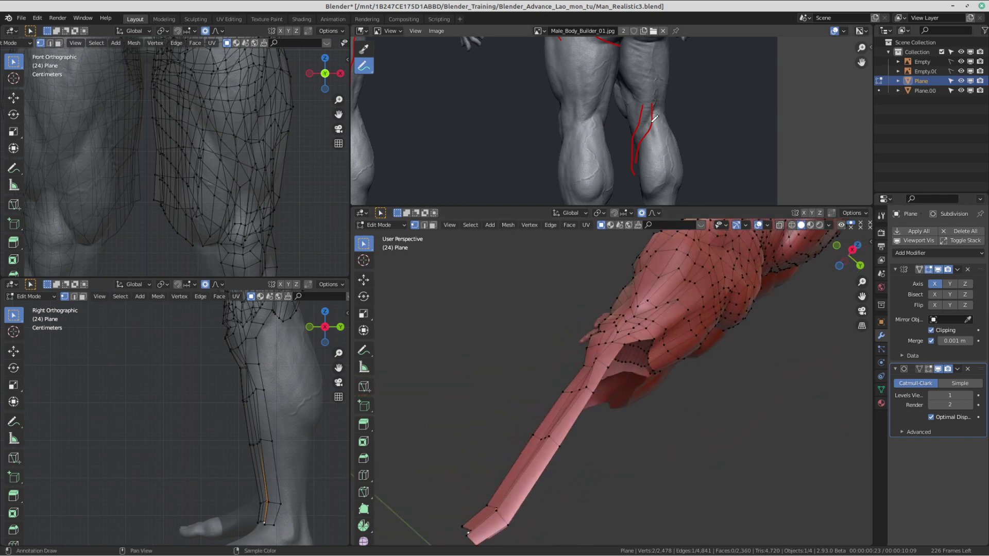
Step: Move the vertices at the bottom corner of the inner thigh to even out its lower edge
middle_drag(593, 384, 628, 381)
click(628, 382)
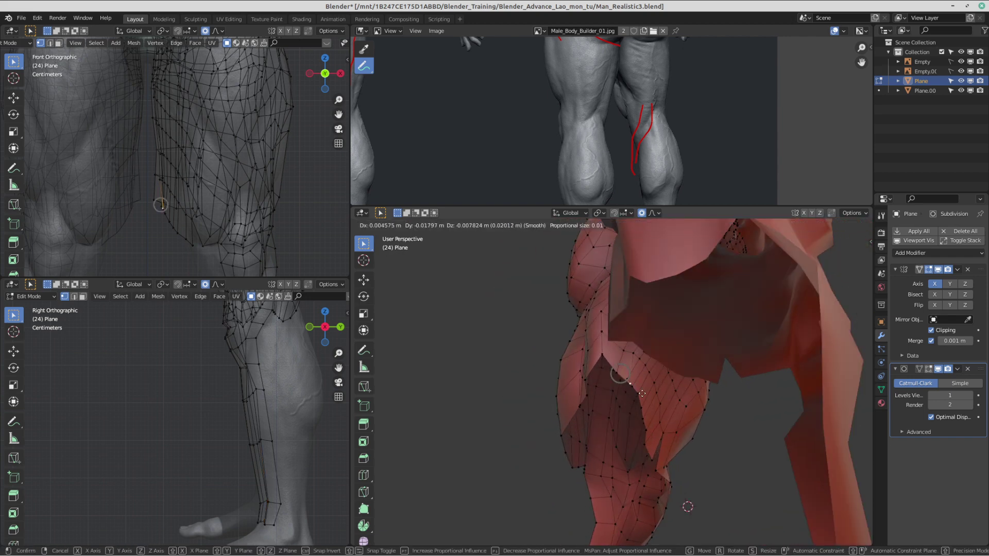
middle_drag(637, 393, 632, 371)
key(g)
click(677, 387)
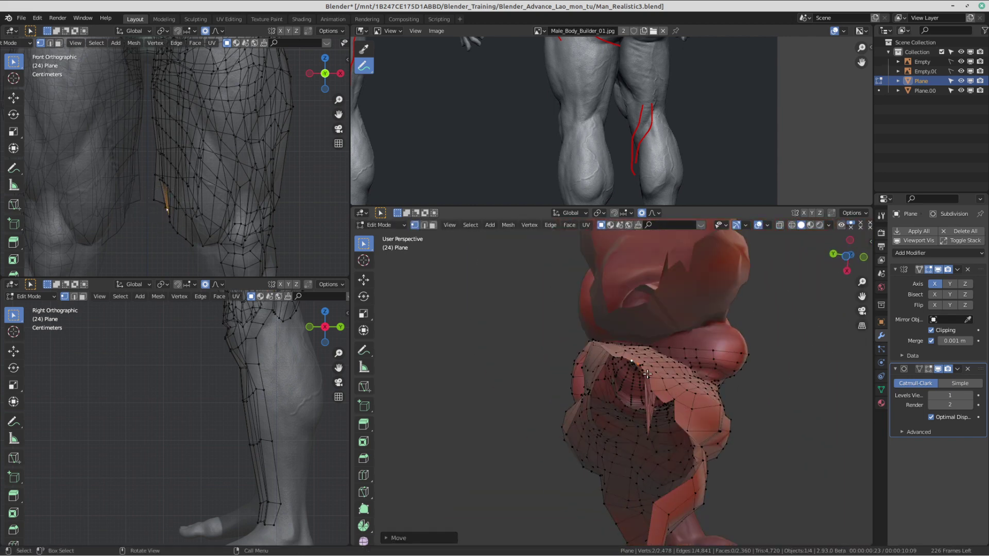
Step: In the front view, shift the inner thigh's lower edge vertices towards the knee to form a smooth tapering contour
click(176, 227)
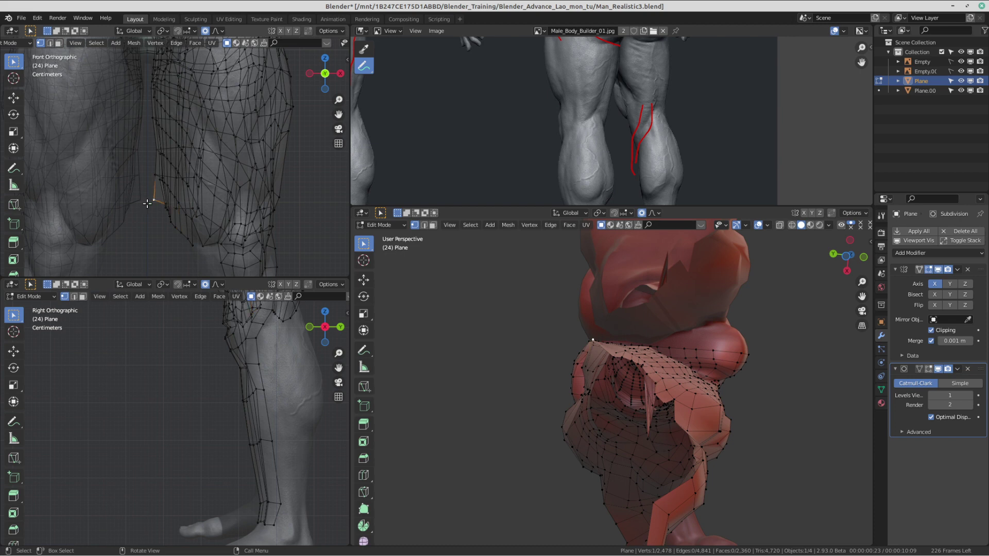
key(g)
click(172, 219)
click(172, 223)
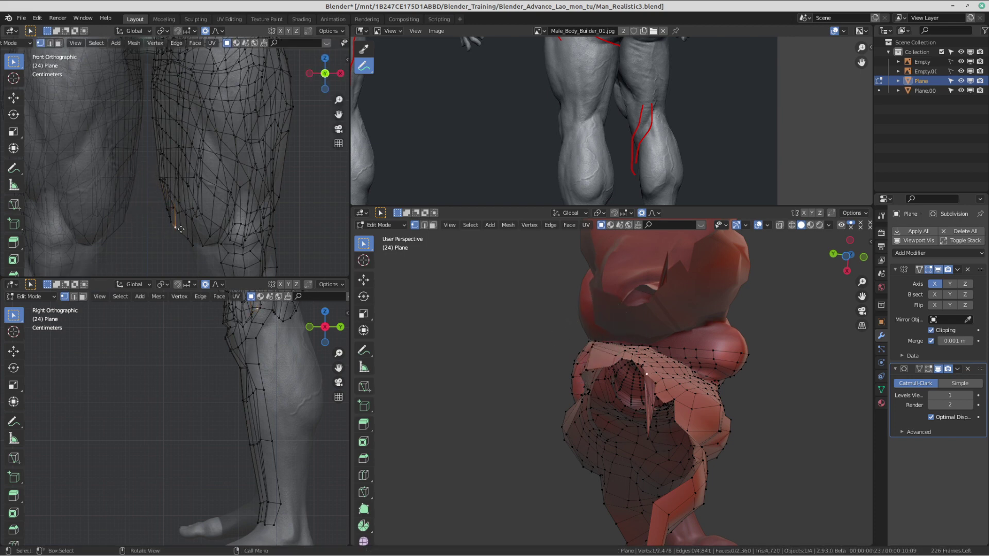
key(g)
click(183, 226)
click(194, 245)
key(g)
click(206, 241)
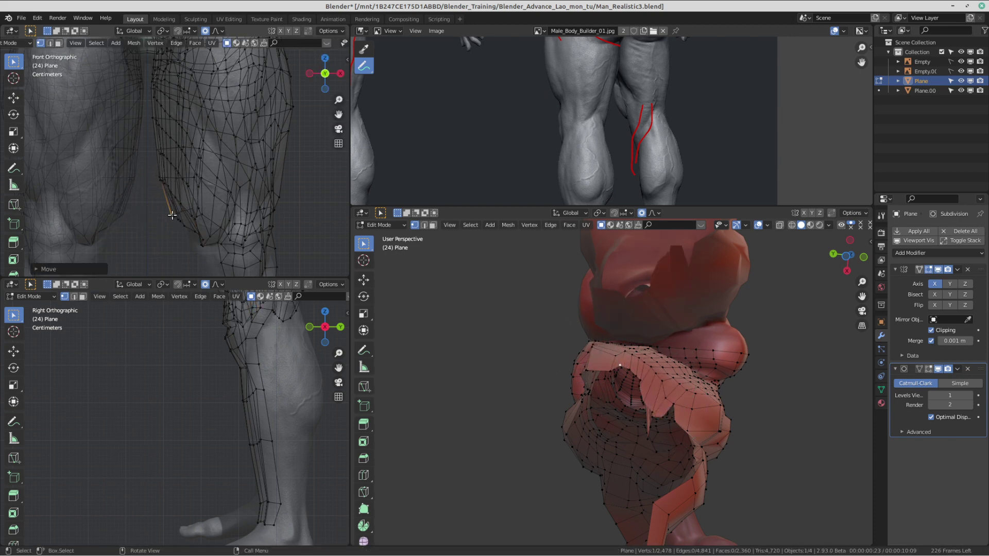
click(164, 175)
key(g)
click(171, 179)
Step: Adjust the inner thigh surface vertices above the lower edge as seen from below
middle_drag(495, 288, 626, 365)
key(g)
click(623, 376)
click(623, 351)
key(g)
click(622, 352)
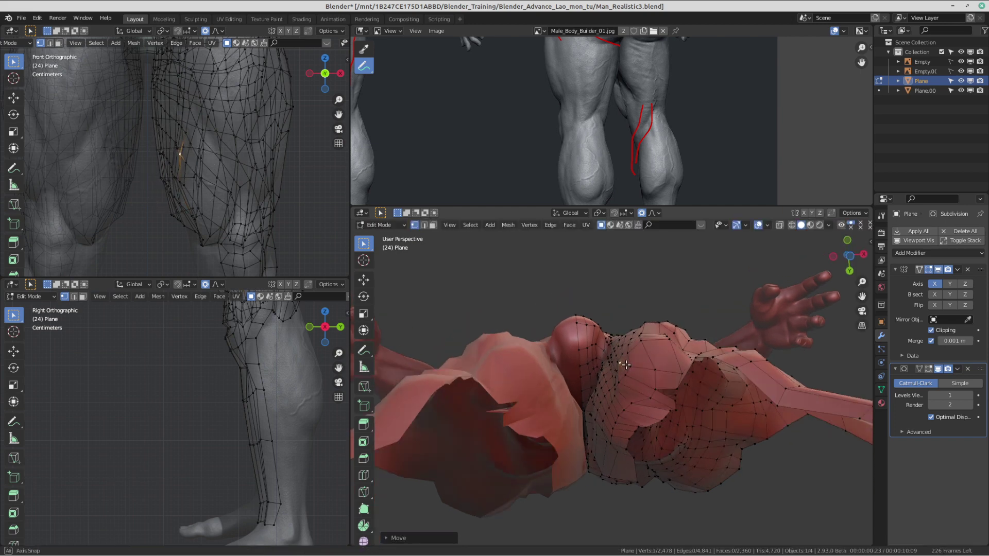
Step: Reshape the inner thigh's lower edge using proportional editing, moving its vertices to round the muscle's underside
key(g)
click(622, 409)
key(g)
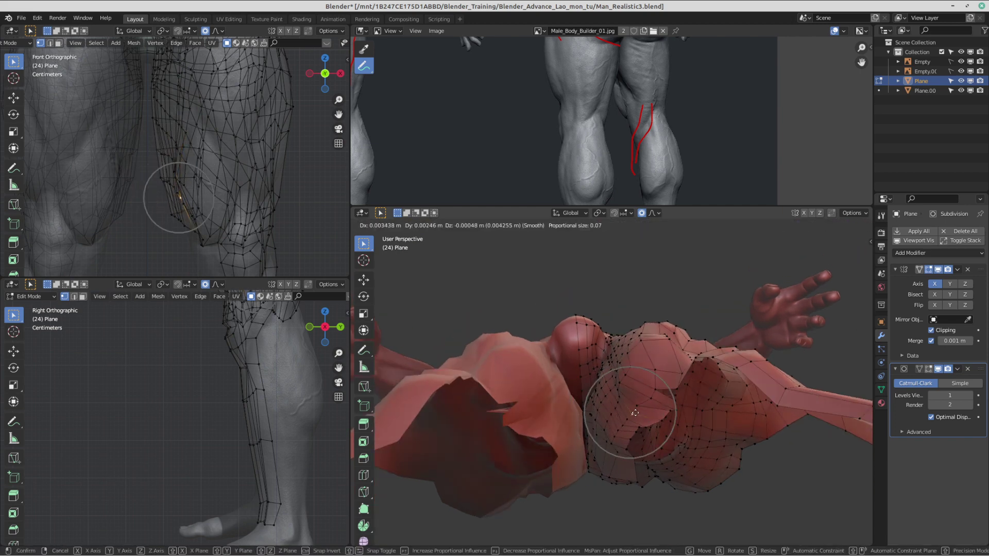
click(636, 418)
key(g)
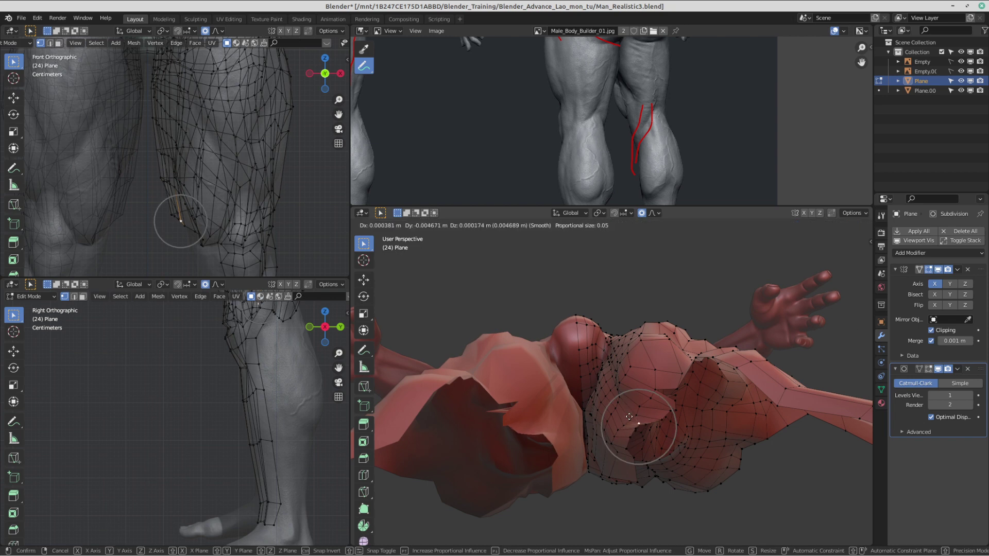
click(630, 418)
key(g)
click(622, 416)
Step: Refine the innermost thigh vertices with proportional editing and check the smoothed shape outside Edit Mode
middle_drag(622, 416, 614, 406)
key(g)
click(615, 411)
key(g)
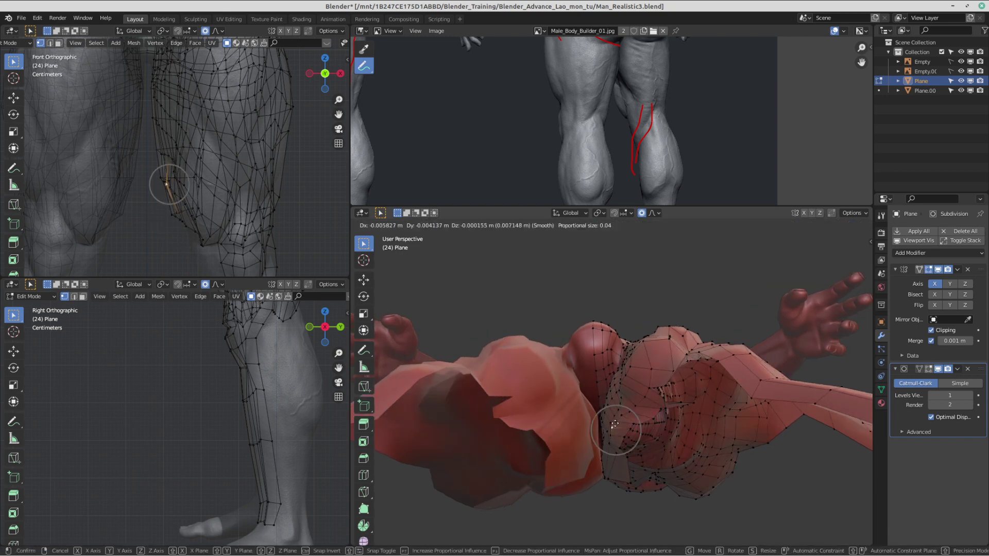
click(613, 412)
key(g)
click(610, 415)
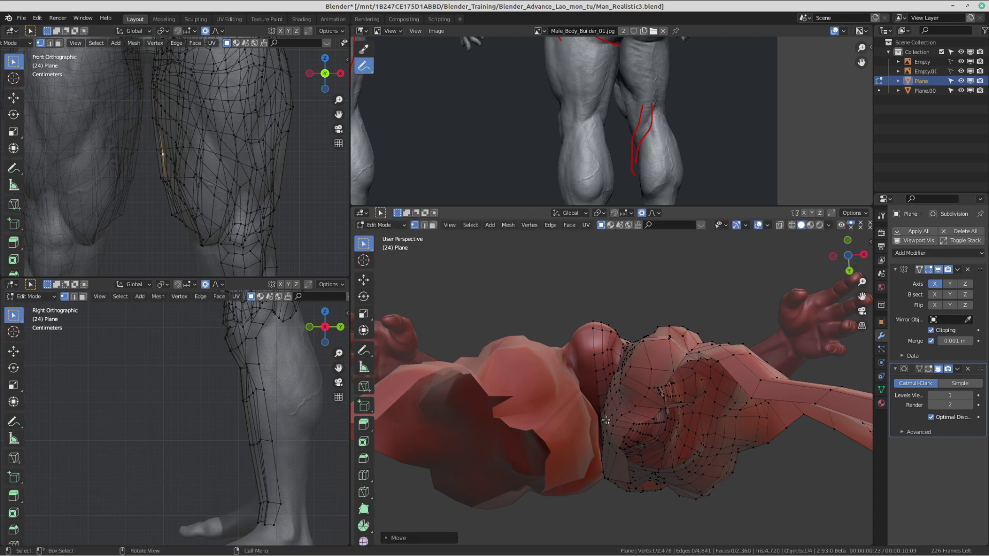
middle_drag(619, 418, 650, 471)
key(Tab)
middle_drag(663, 260, 617, 397)
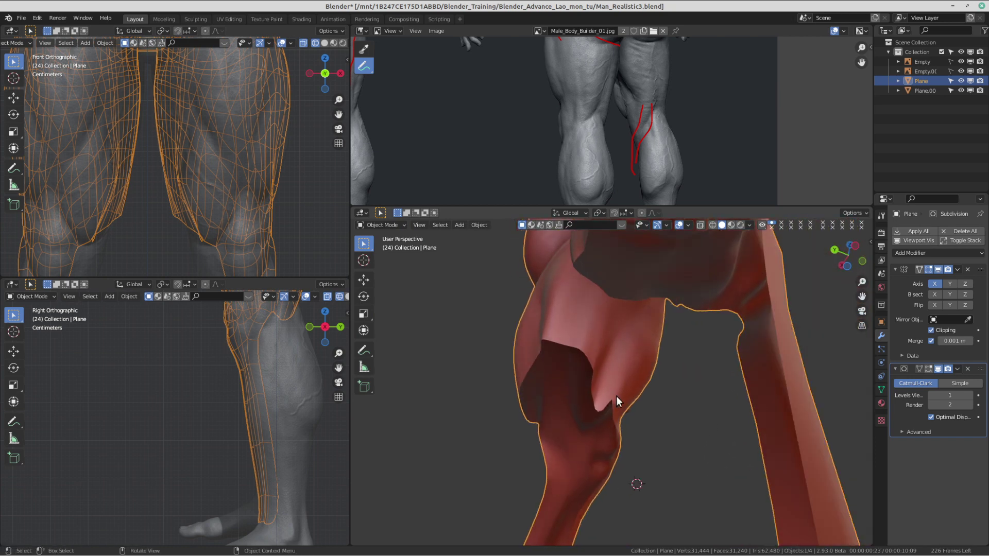
key(Tab)
Step: Extrude three vertices on the inner thigh's lower edge twice downward and forward along the inner knee in the side view
middle_drag(604, 360, 634, 346)
middle_drag(603, 351, 570, 365)
scroll(616, 355, up, 3)
scroll(170, 155, down, 3)
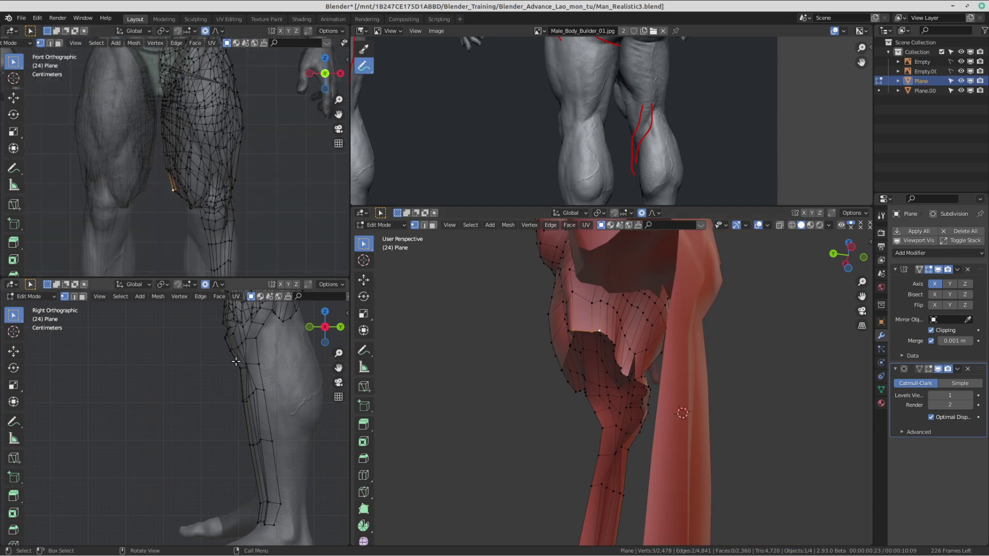
scroll(225, 442, up, 3)
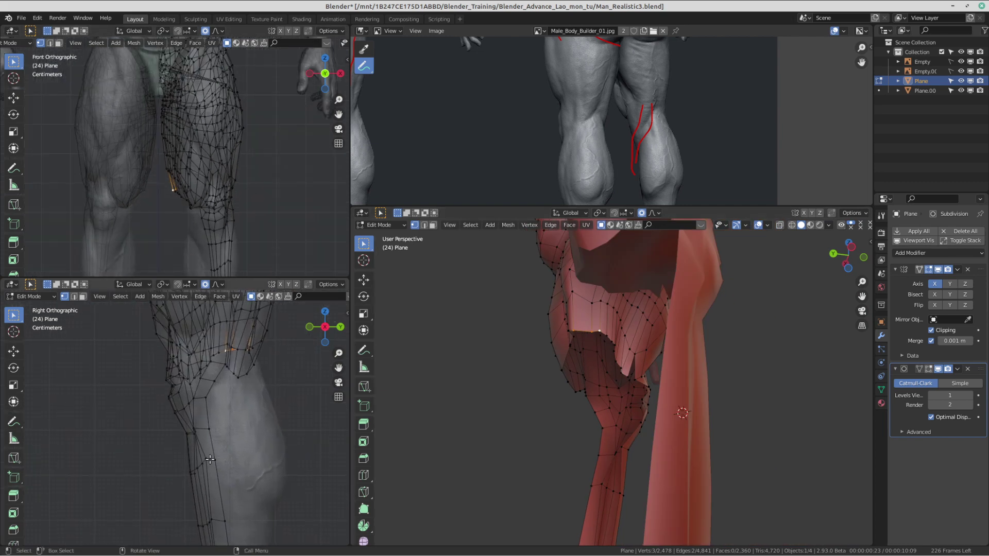
key(e)
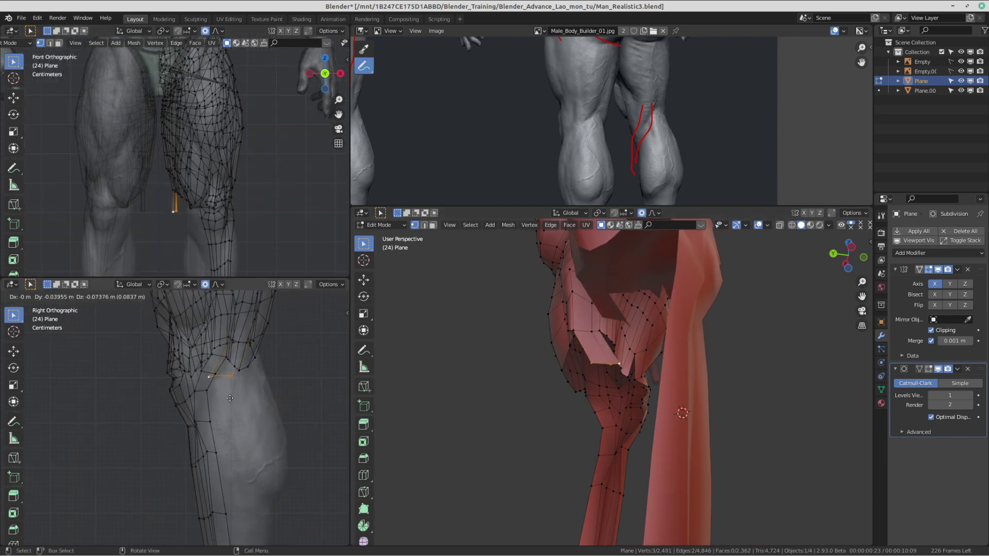
click(219, 414)
key(e)
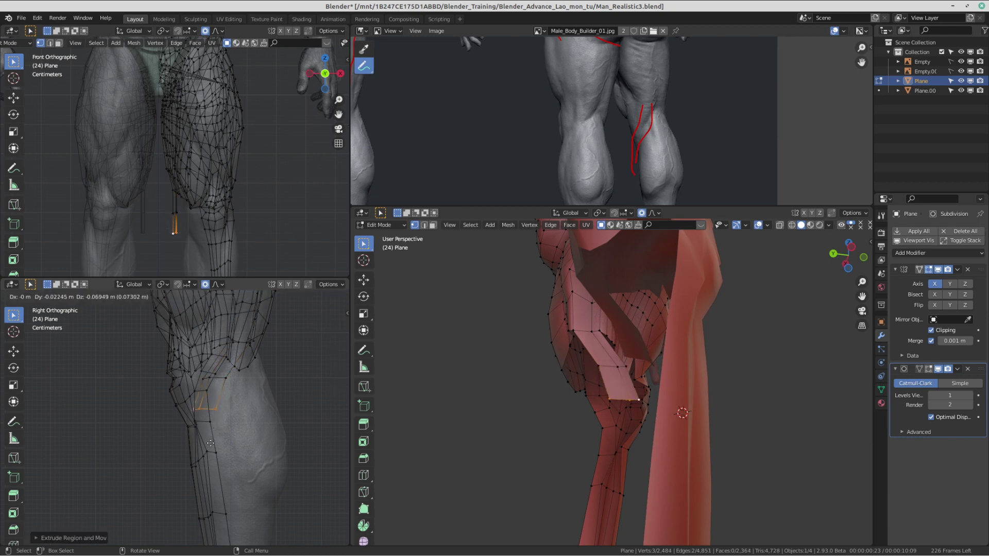
click(210, 444)
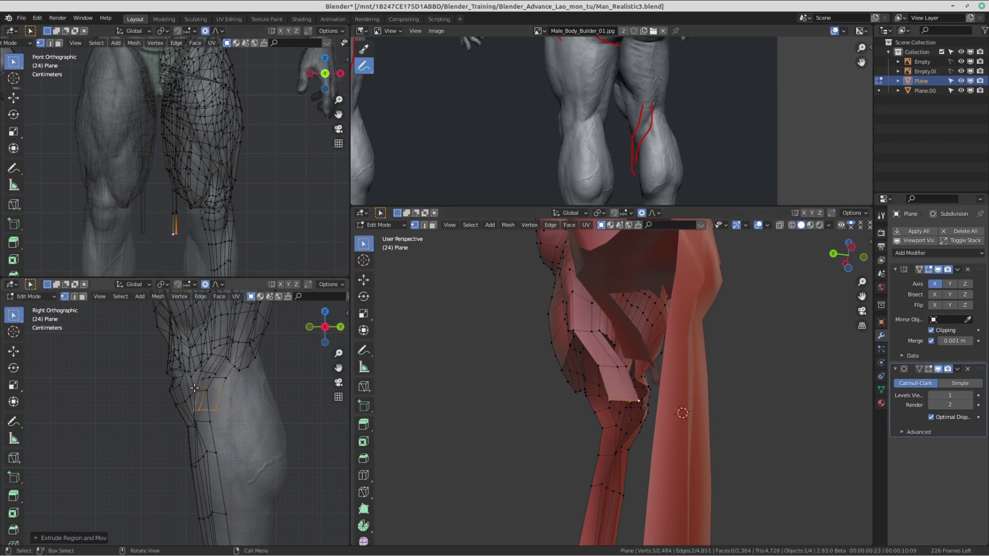
Step: Extrude the inner knee strip four more times down the lower leg to the ankle in the side view
shift+scroll(195, 387, down, 3)
key(e)
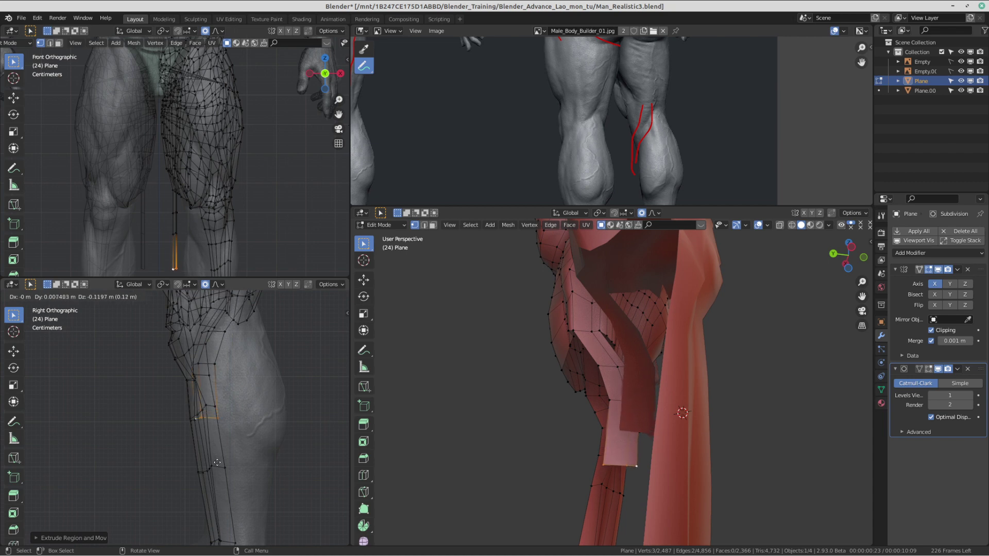
click(218, 463)
shift+scroll(237, 443, down, 8)
key(e)
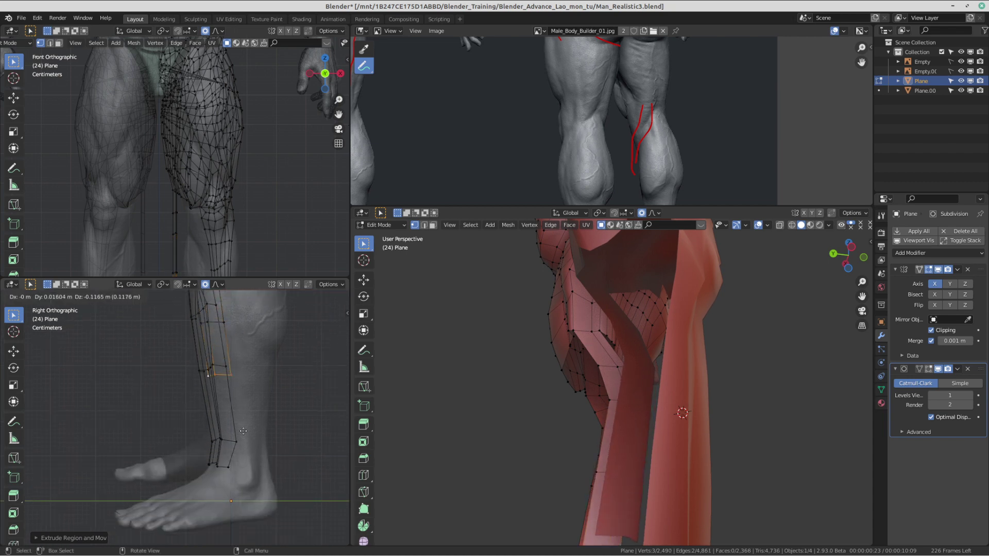
click(244, 433)
key(e)
click(249, 495)
key(e)
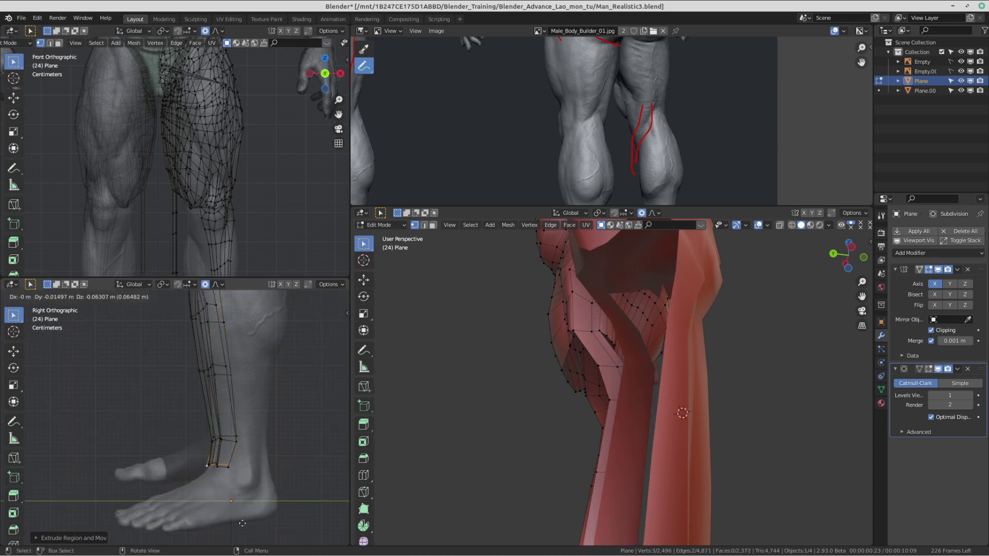
click(242, 524)
Step: Sketch an annotation outlining the calf muscle in the side view
scroll(240, 504, down, 3)
scroll(216, 314, up, 1)
shift+middle_drag(216, 312, 185, 396)
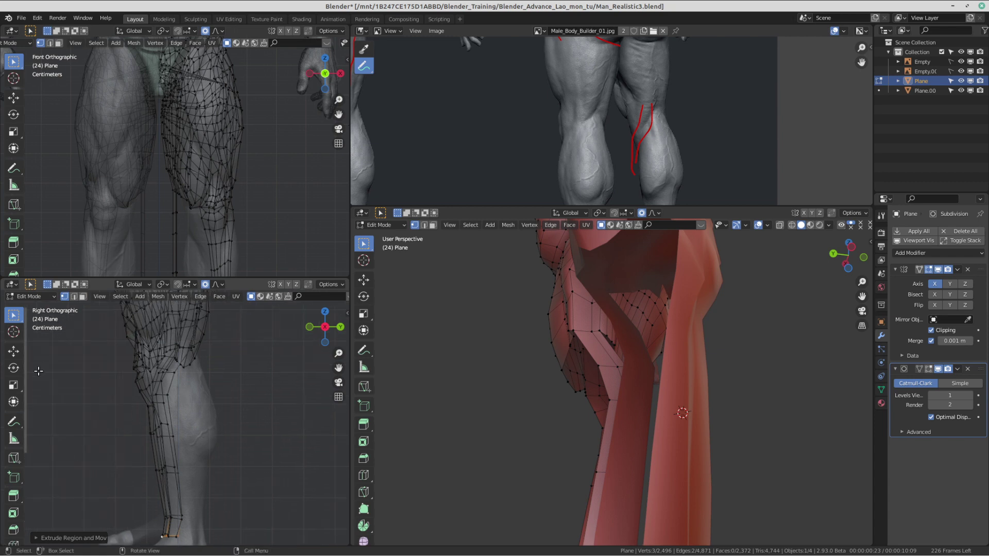
click(16, 424)
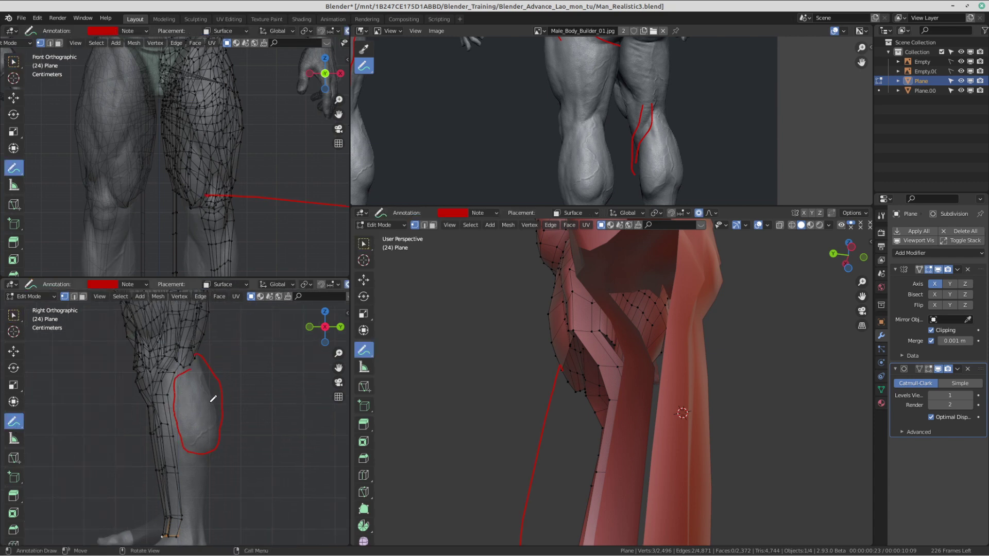
scroll(559, 309, down, 3)
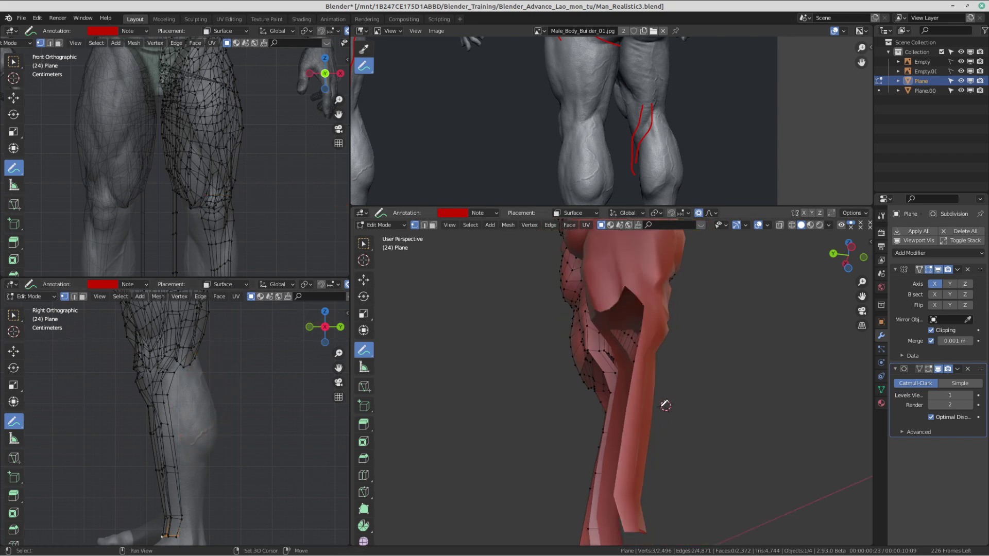
middle_drag(564, 299, 726, 358)
scroll(616, 349, down, 1)
scroll(727, 359, up, 1)
scroll(239, 128, down, 2)
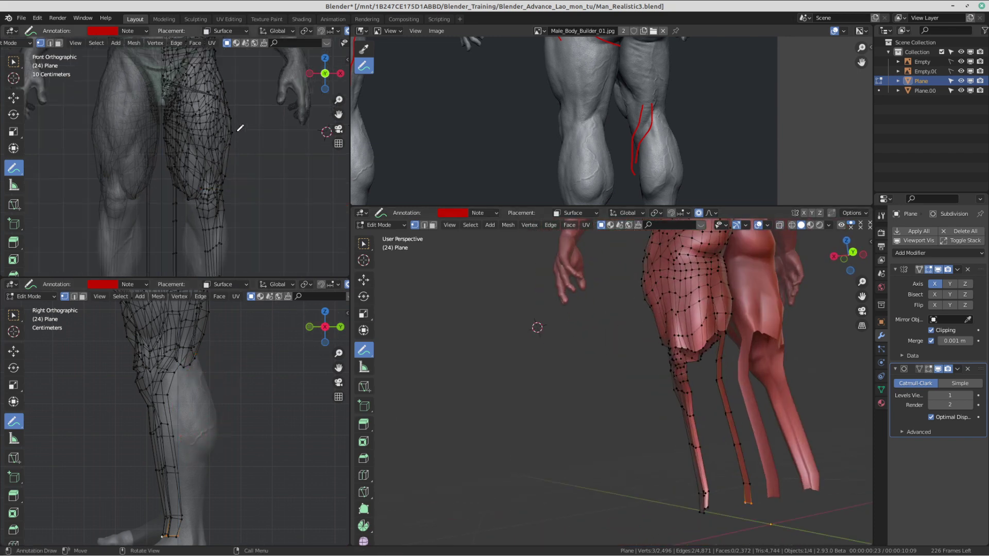
shift+middle_drag(202, 164, 209, 126)
scroll(206, 125, up, 2)
click(14, 63)
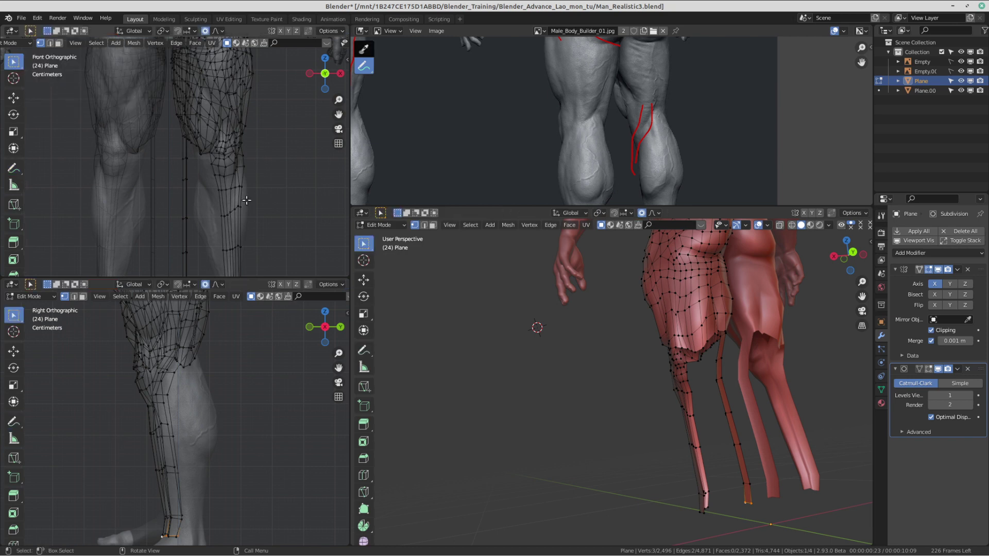
scroll(189, 200, up, 3)
shift+middle_drag(176, 192, 115, 188)
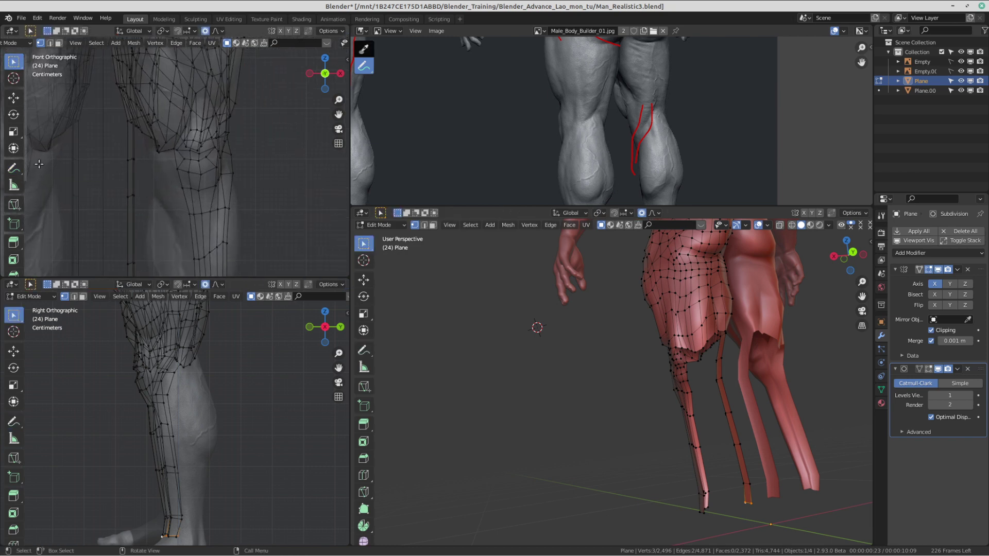
Step: Annotate the contour lines running from the inner thigh past the knee to the shin in the front view
click(13, 169)
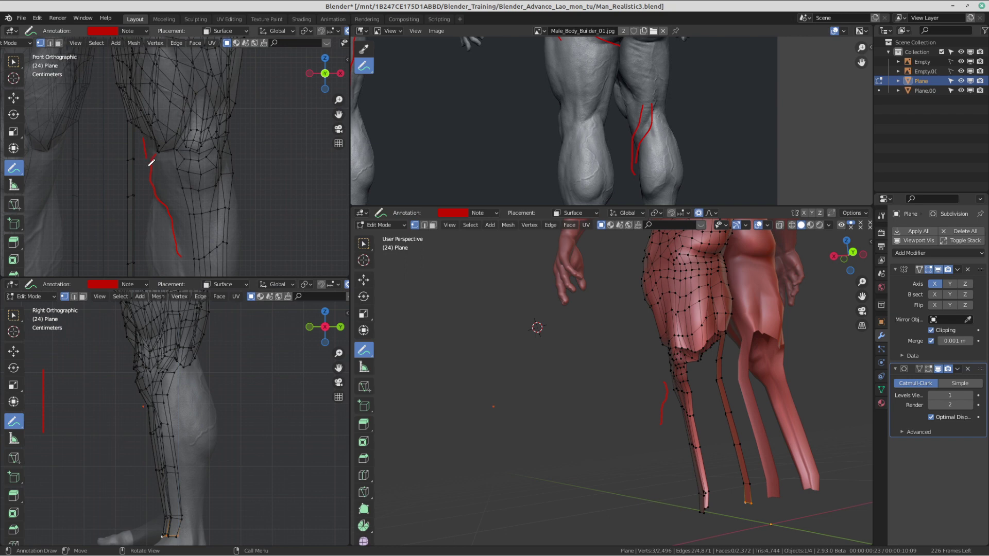
scroll(166, 159, down, 1)
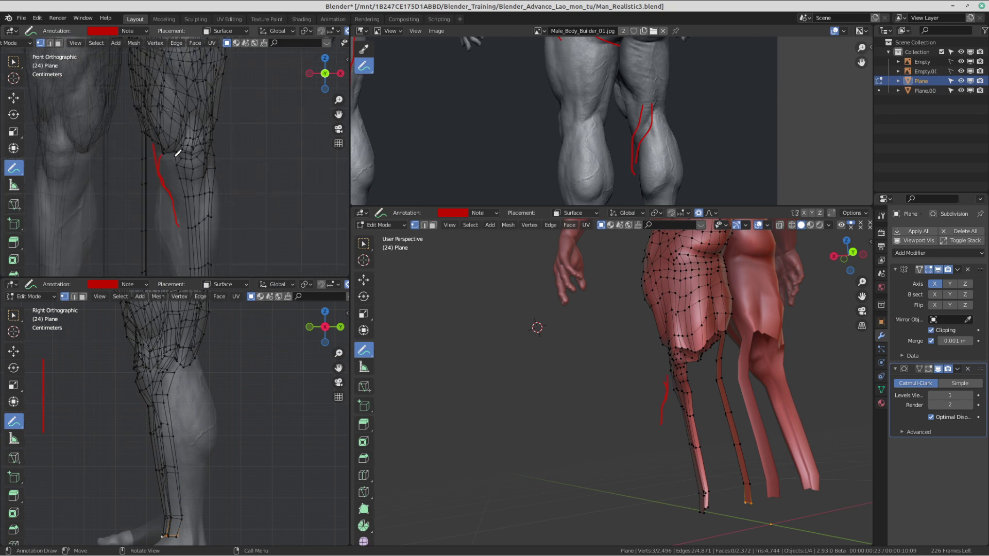
middle_drag(768, 388, 676, 381)
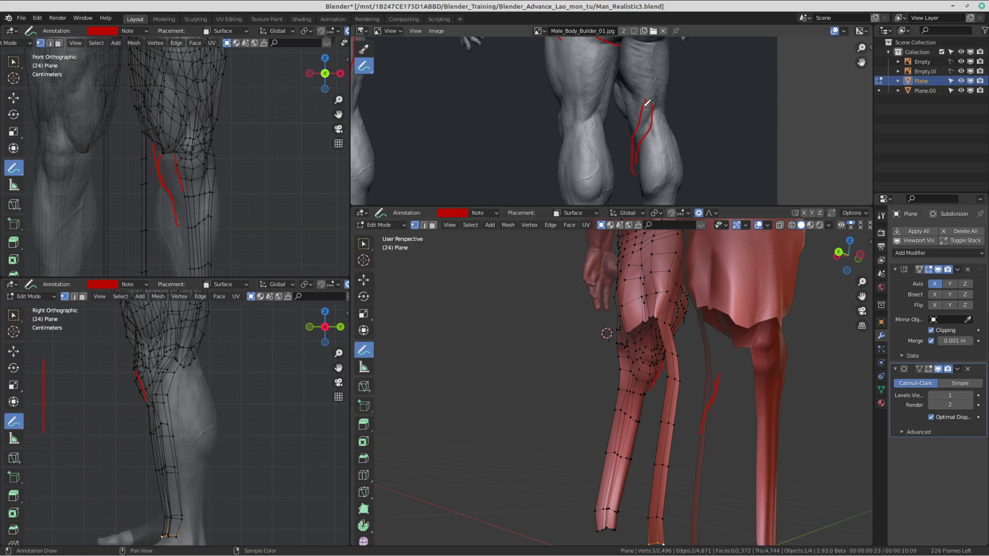
middle_drag(638, 356, 621, 359)
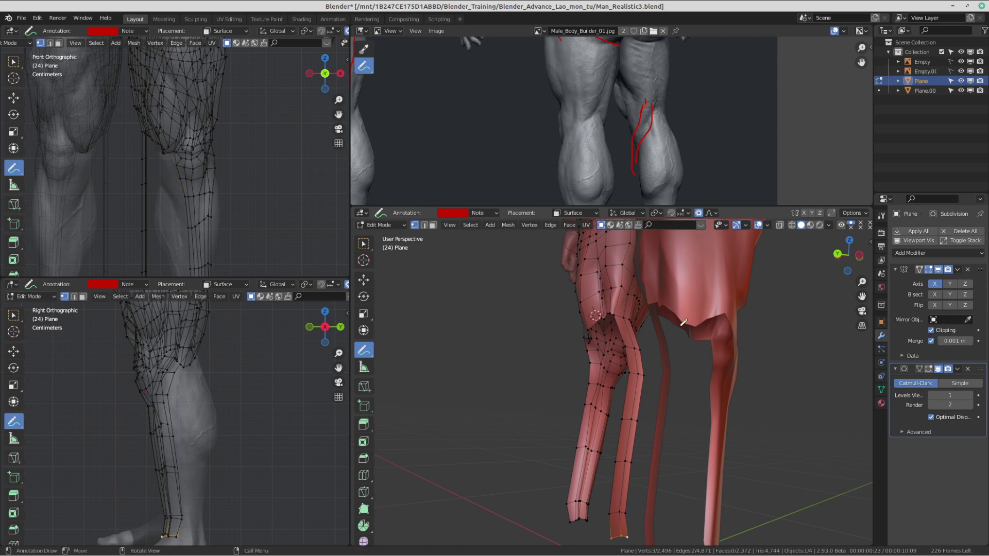
middle_drag(684, 322, 665, 353)
Step: Move the front-edge vertex of the inner strip just below the thigh outward toward the knee
click(364, 244)
mouse_move(567, 320)
middle_down()
mouse_move(644, 329)
mouse_move(669, 302)
mouse_move(663, 360)
mouse_move(559, 413)
middle_up()
key(g)
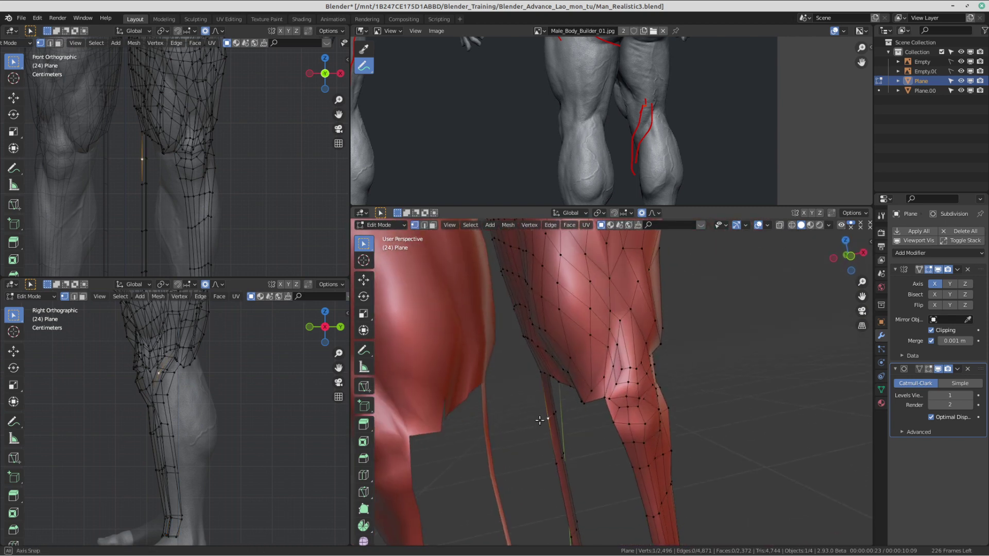
click(566, 406)
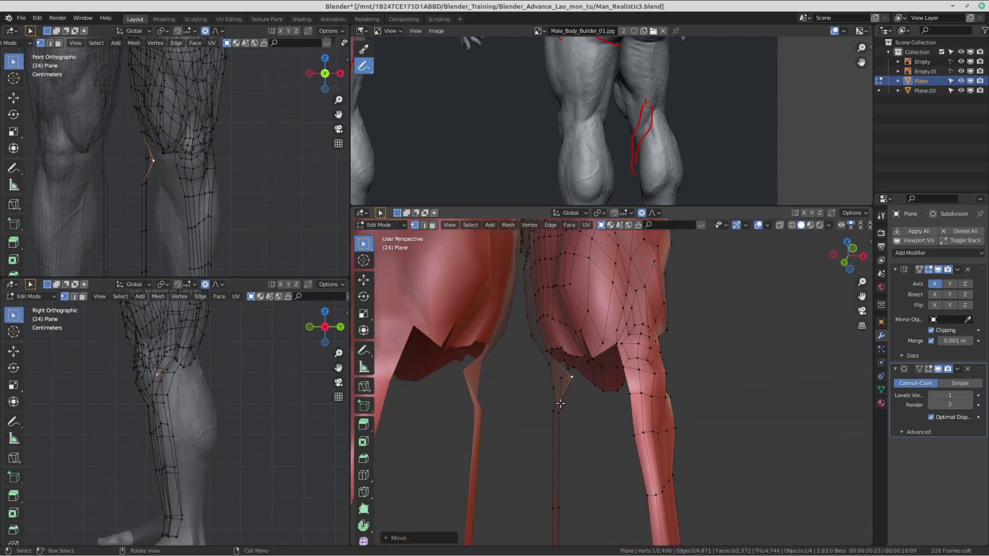
key(g)
mouse_move(566, 410)
middle_down()
mouse_move(571, 394)
mouse_move(608, 390)
mouse_move(656, 403)
mouse_move(633, 396)
mouse_move(572, 413)
middle_up()
click(607, 405)
Step: Reposition three more vertices of the inner strip around knee height to widen it toward the shin
click(591, 442)
key(g)
click(635, 408)
click(589, 384)
key(g)
click(613, 381)
click(641, 434)
key(g)
click(662, 425)
Step: Shift the inner strip's front-edge vertices below the knee and at upper calf height farther outward
key(g)
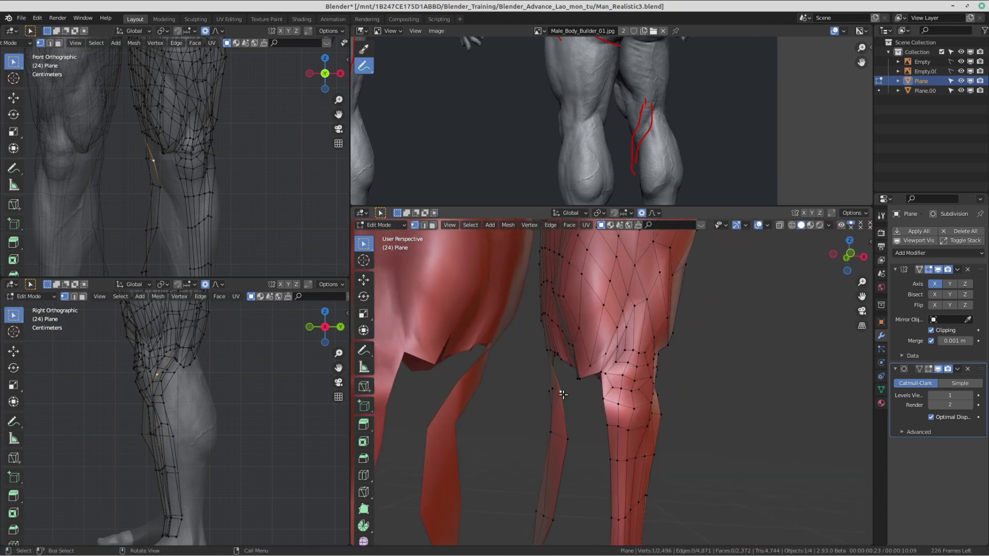
click(587, 395)
click(567, 449)
key(g)
click(584, 448)
middle_drag(583, 448, 592, 397)
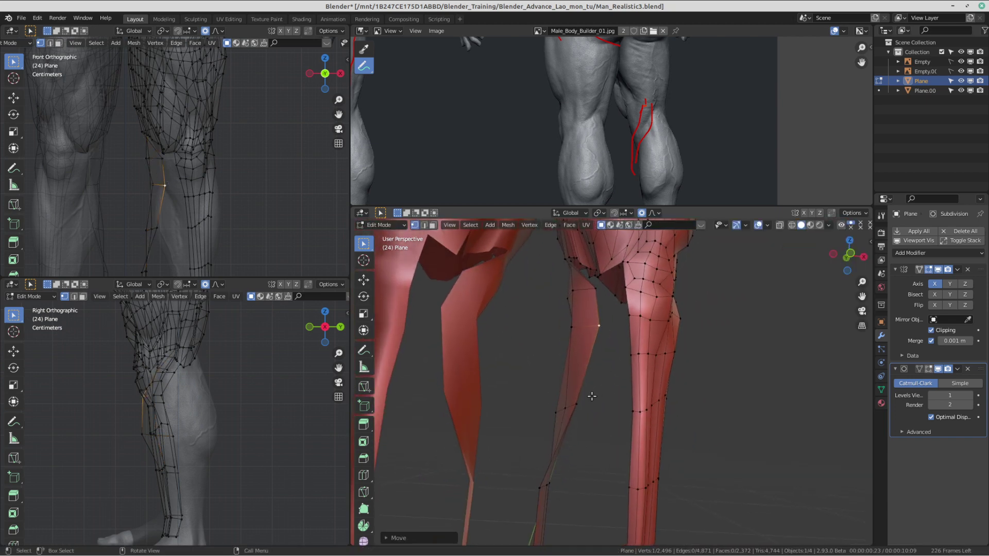
key(g)
click(549, 483)
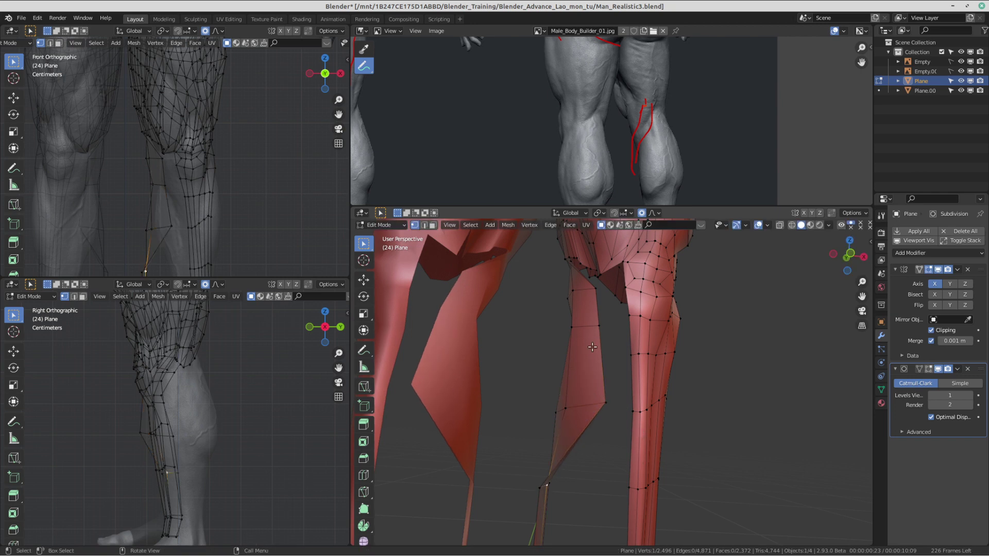
Step: Move the middle and front vertices of the strip's row just below the knee toward the shin
middle_drag(688, 389, 648, 341)
click(638, 334)
key(g)
click(676, 341)
click(654, 343)
key(g)
click(663, 344)
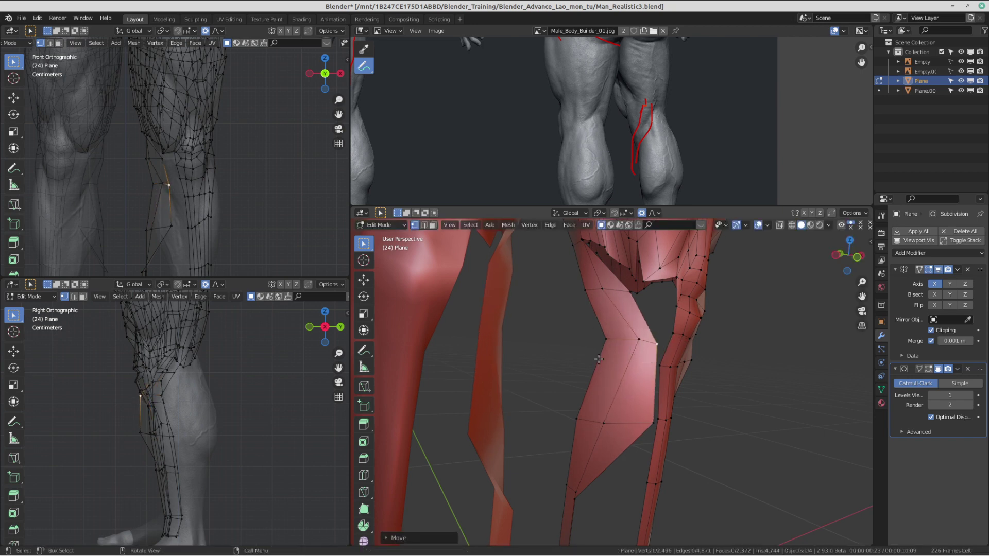
Step: Lower the rear vertex of the row below the knee and move the next row's middle vertex outward with proportional editing
click(606, 343)
key(g)
click(614, 358)
click(604, 421)
middle_drag(605, 419, 565, 393)
key(g)
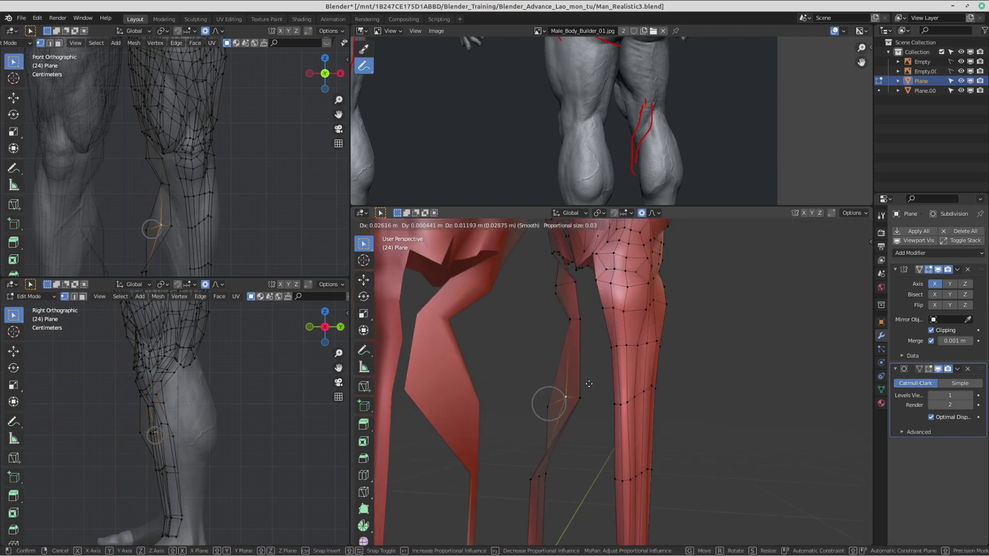
click(589, 384)
Step: Move the vertices along the inner edge of the knee and upper shin to fit the reference in the front view
scroll(233, 170, up, 3)
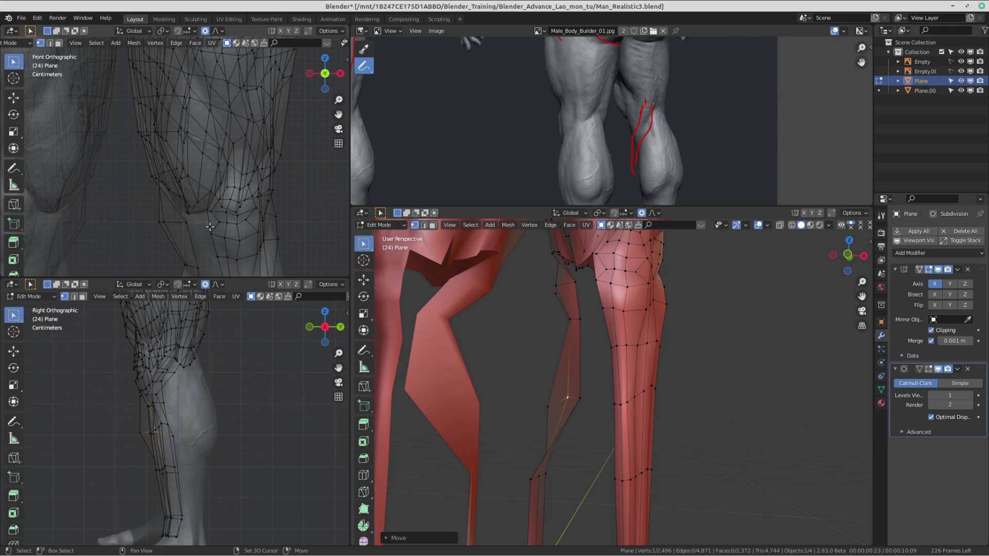
click(231, 195)
key(g)
click(221, 196)
click(229, 218)
key(g)
click(230, 221)
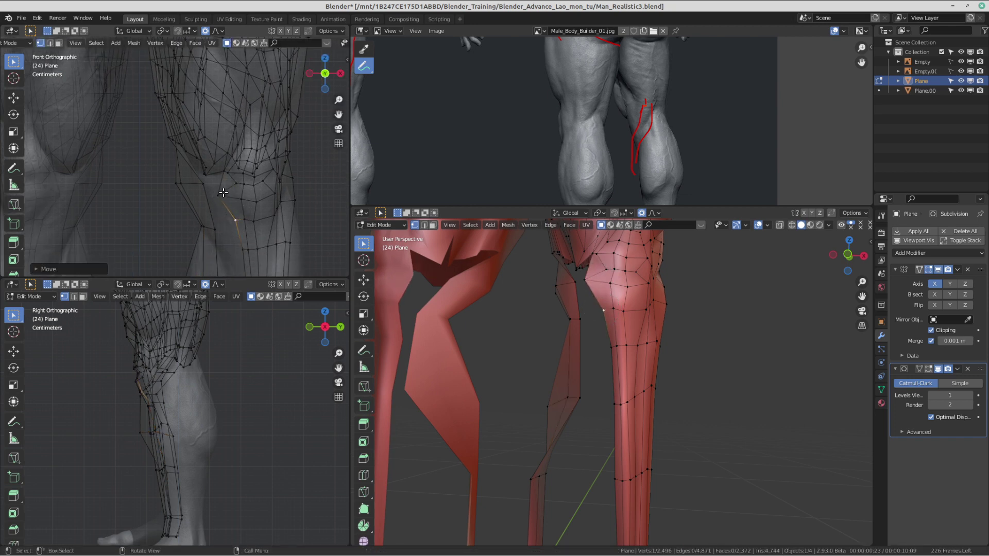
click(233, 183)
key(g)
click(230, 187)
shift+middle_drag(225, 217, 238, 202)
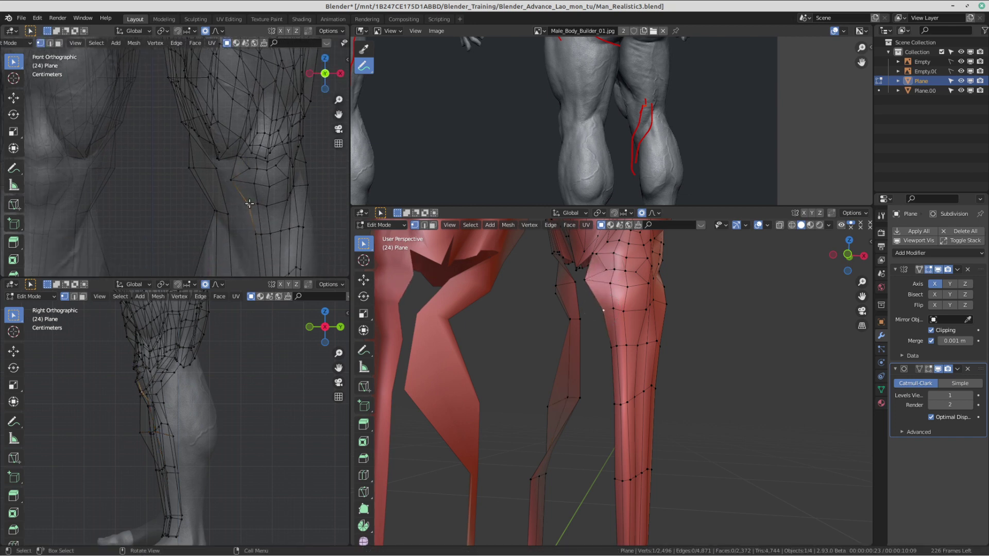
key(g)
click(238, 201)
Step: Reposition the strip's front-edge vertex beside the knee opening closer to the inner side of the knee
middle_drag(593, 319, 519, 373)
scroll(604, 413, up, 3)
click(586, 314)
click(506, 348)
middle_drag(486, 428, 631, 375)
key(g)
click(515, 492)
key(g)
click(634, 395)
key(g)
click(695, 404)
click(630, 375)
key(g)
key(g)
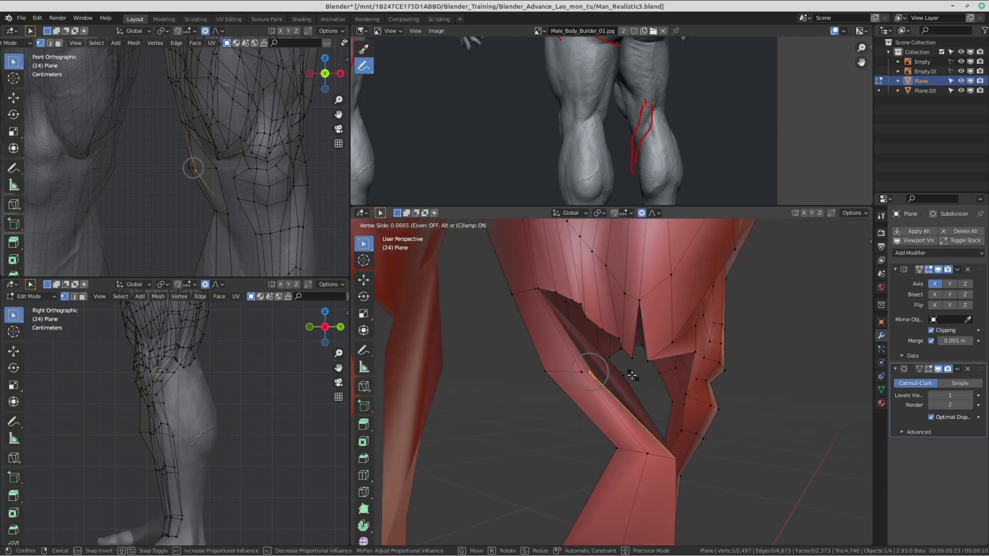
click(644, 361)
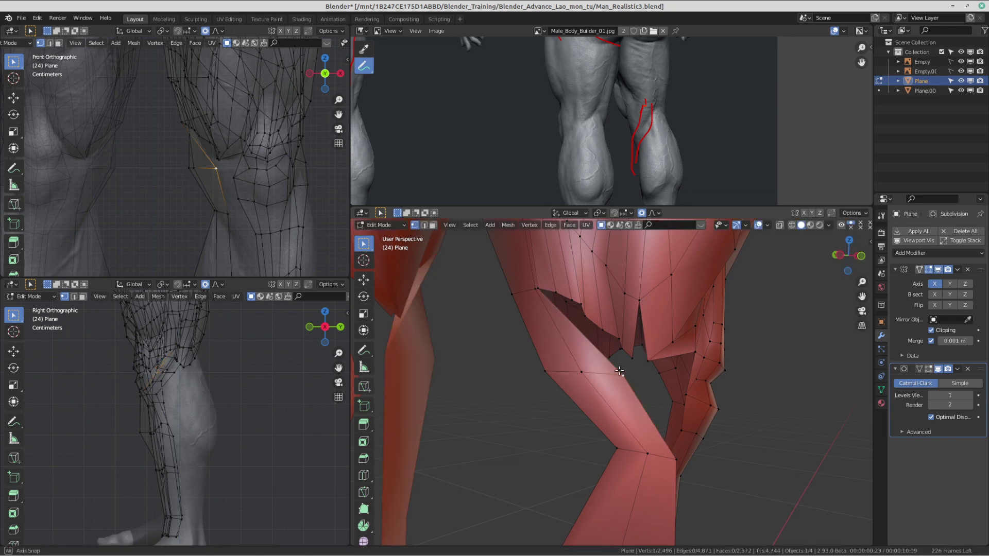
Step: Move the rear and middle vertices of the strip's knee-height row downward to follow the leg's curve
key(g)
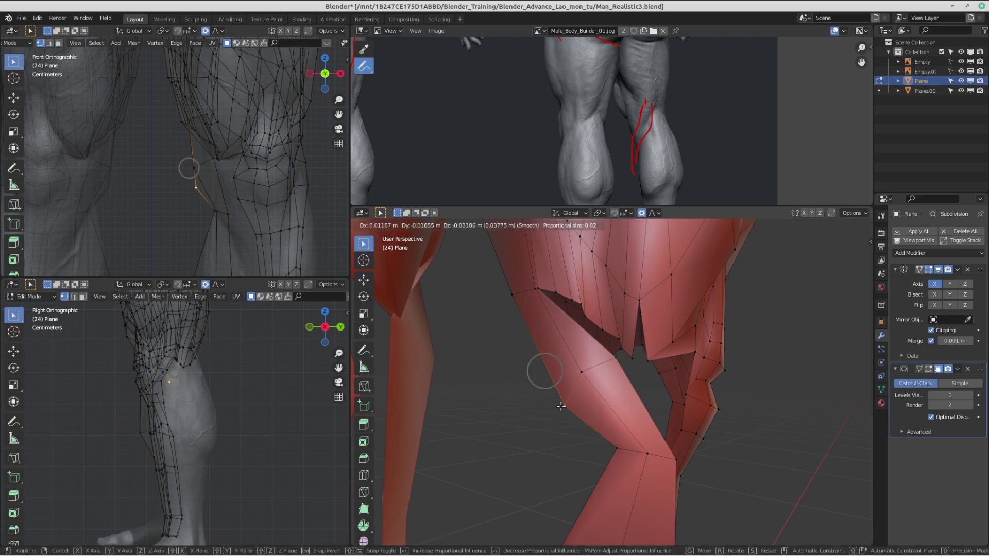
click(561, 407)
click(583, 372)
key(g)
click(588, 385)
middle_drag(589, 386, 600, 418)
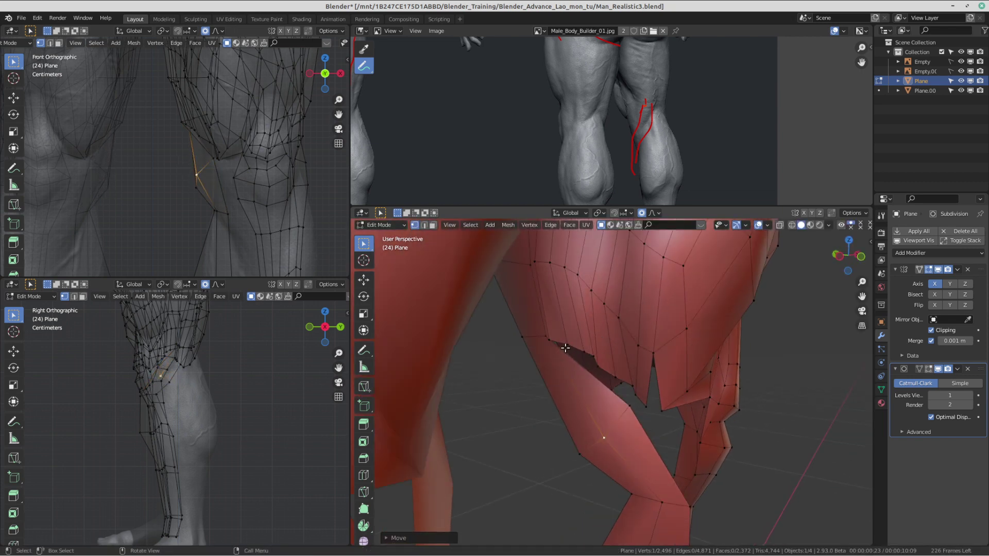
Step: Adjust the vertices where the top of the strip meets the inner thigh's lower edge
click(547, 342)
key(g)
click(557, 341)
click(540, 339)
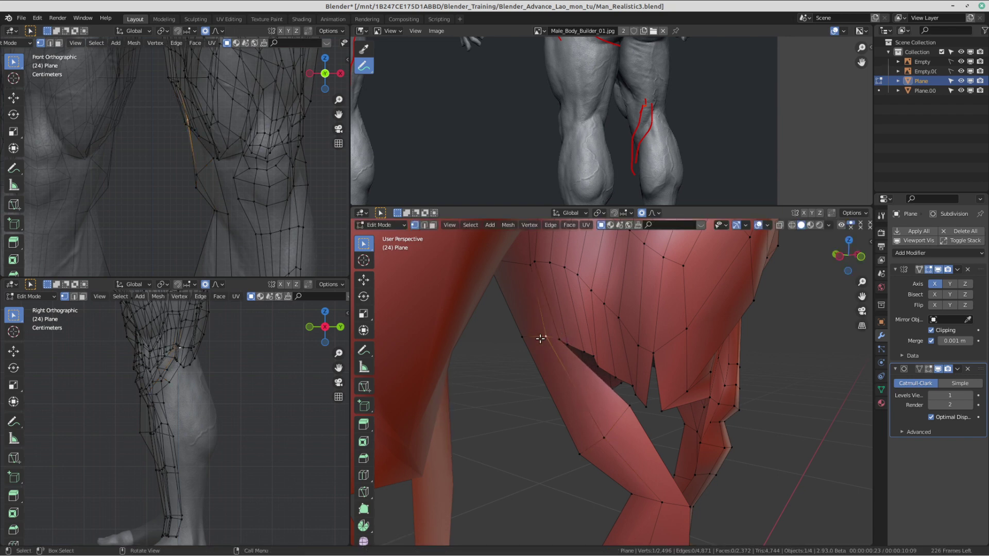
key(g)
click(534, 340)
Step: Add a centred loop cut across the strip's upper section and lower its rear and middle vertices
key(ctrl+r)
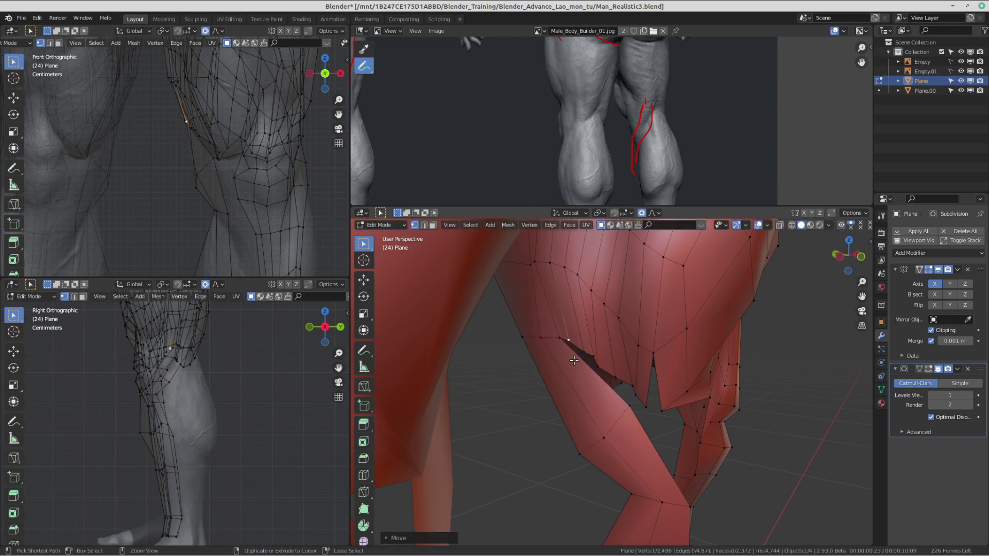
click(563, 349)
right_click(563, 350)
click(542, 377)
key(g)
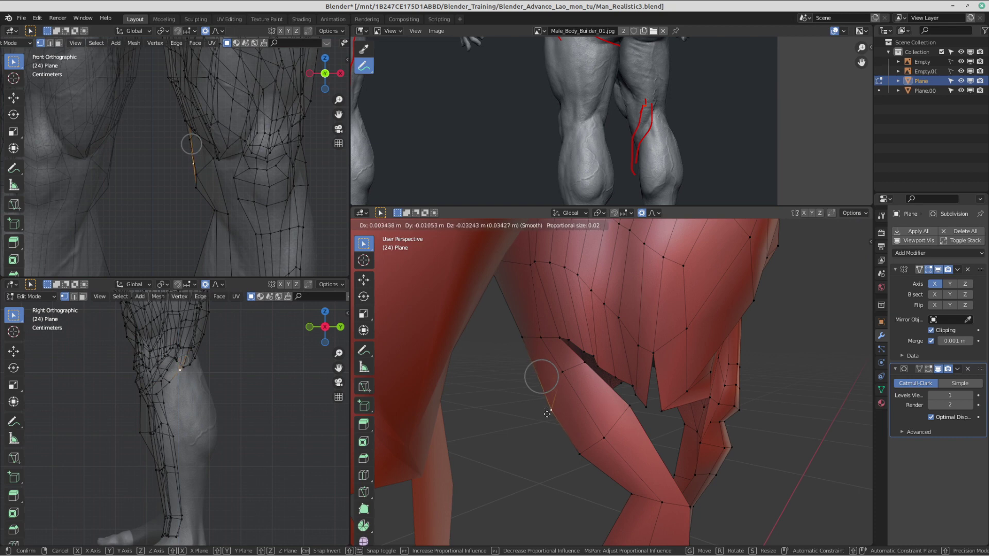
click(547, 415)
click(563, 372)
key(g)
click(569, 384)
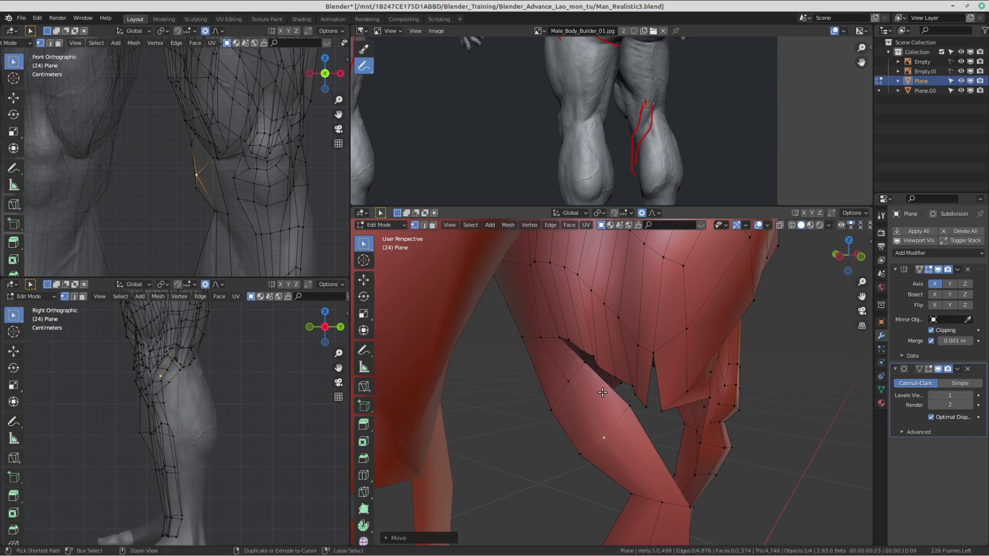
Step: Add a second centred loop cut across the strip above the knee and fill the gap's first face against the thigh edge
key(ctrl+r)
click(603, 392)
right_click(602, 393)
scroll(595, 376, up, 3)
scroll(583, 356, down, 1)
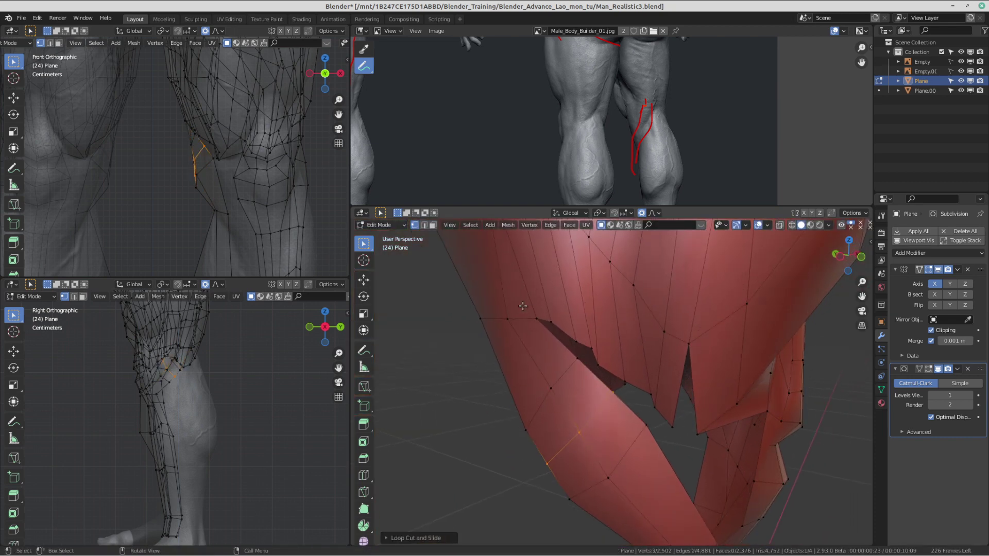
click(547, 314)
key(f)
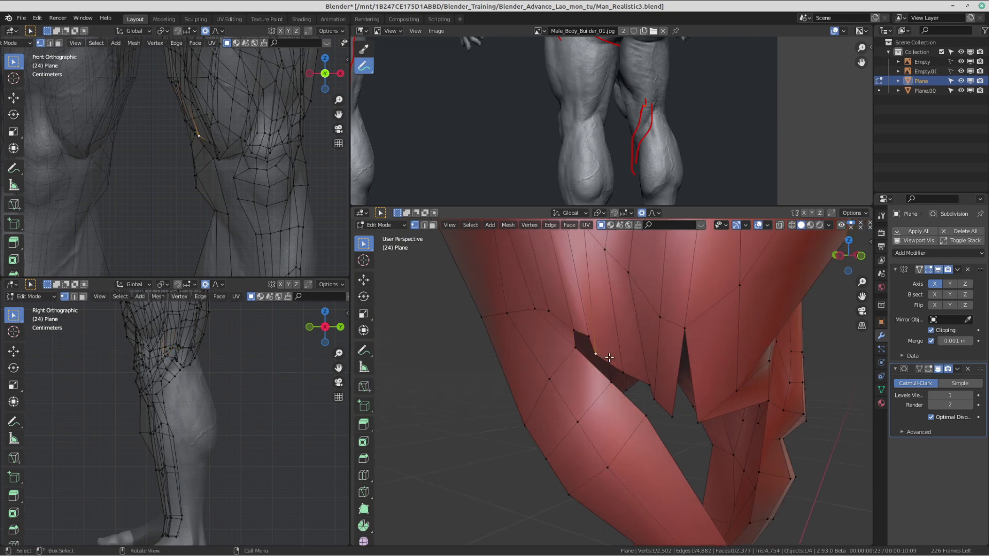
Step: Move the vertices along the thigh's lower edge above the remaining gap toward the knee
key(g)
click(629, 364)
click(631, 371)
key(g)
click(643, 375)
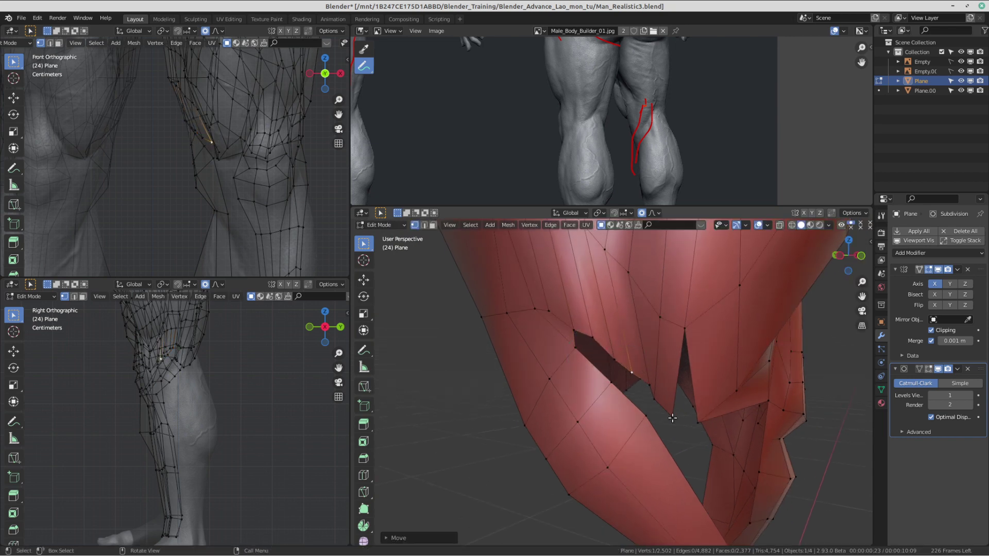
key(g)
click(688, 403)
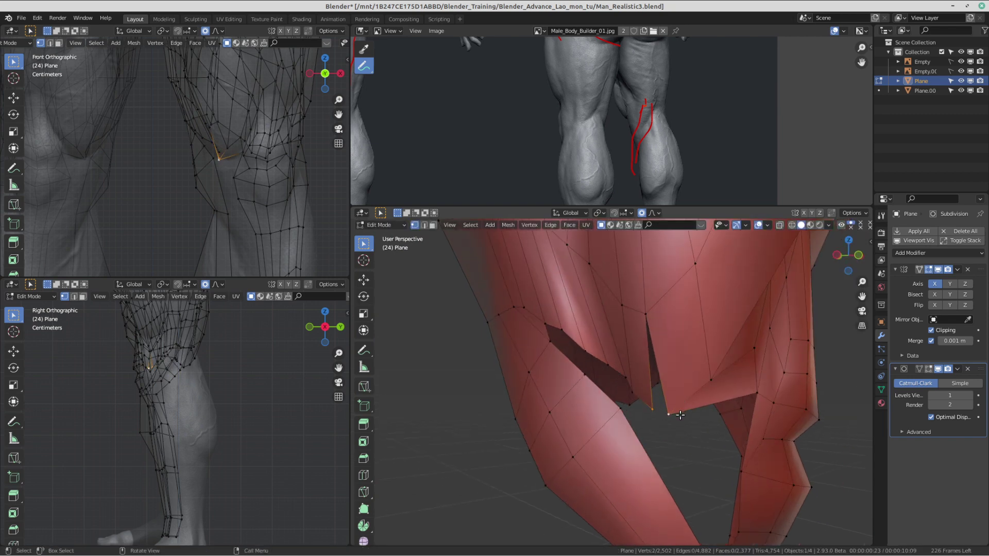
Step: Merge the two vertices at the thigh's lower tip above the knee and raise the merged vertex slightly toward the front
key(alt+m)
click(679, 415)
middle_drag(679, 415, 604, 388)
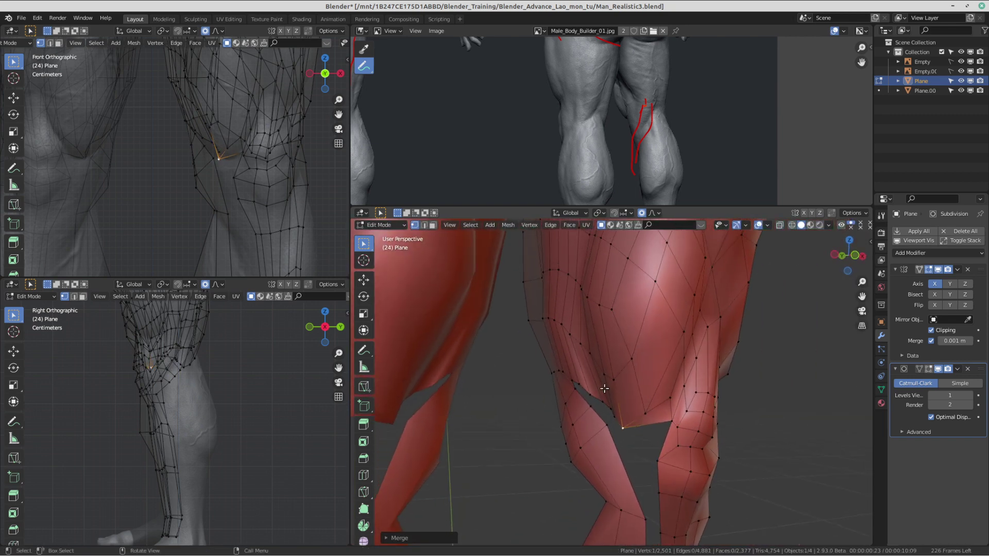
scroll(604, 388, up, 3)
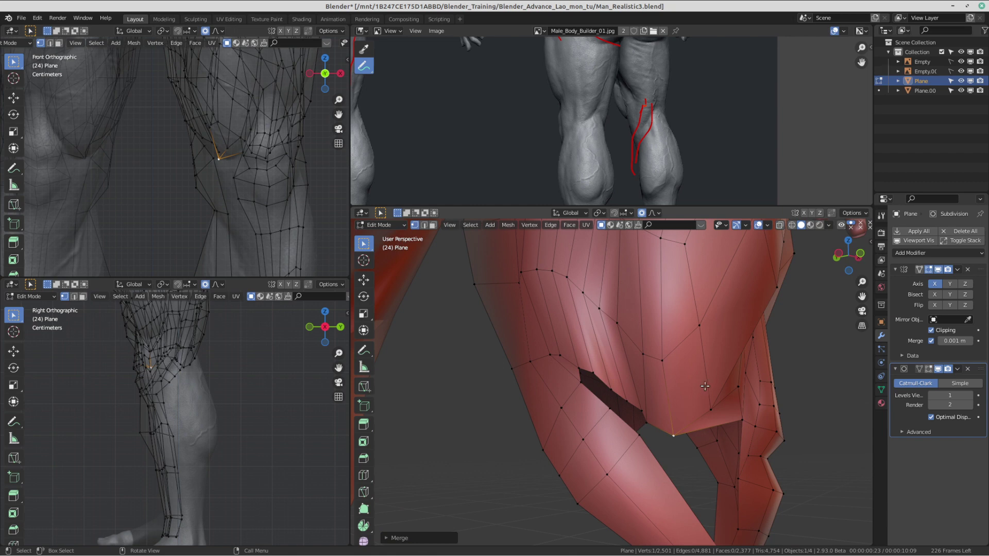
key(g)
click(690, 388)
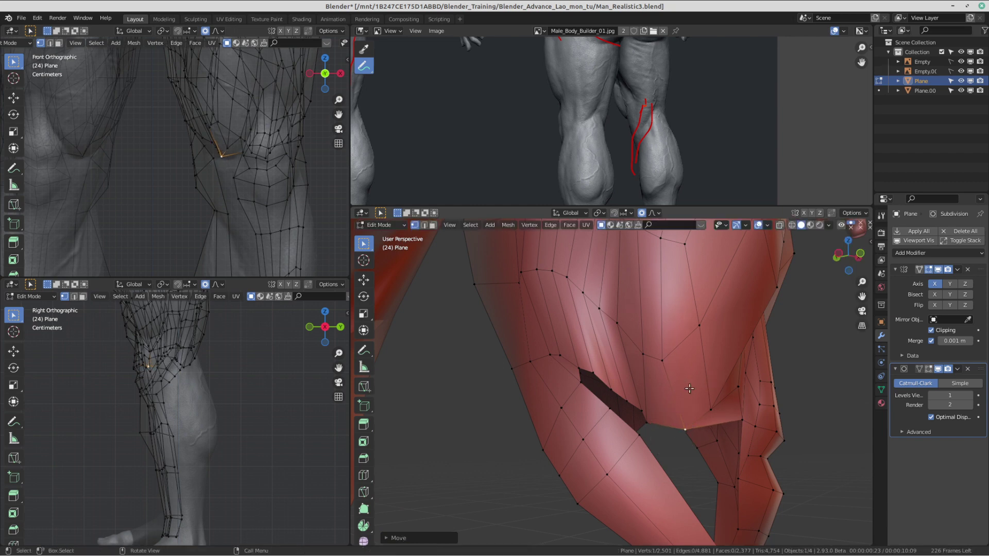
key(g)
click(650, 420)
Step: Add a centred loop cut across the upper strip and fill the next faces between it and the thigh edge
middle_drag(650, 420, 595, 378)
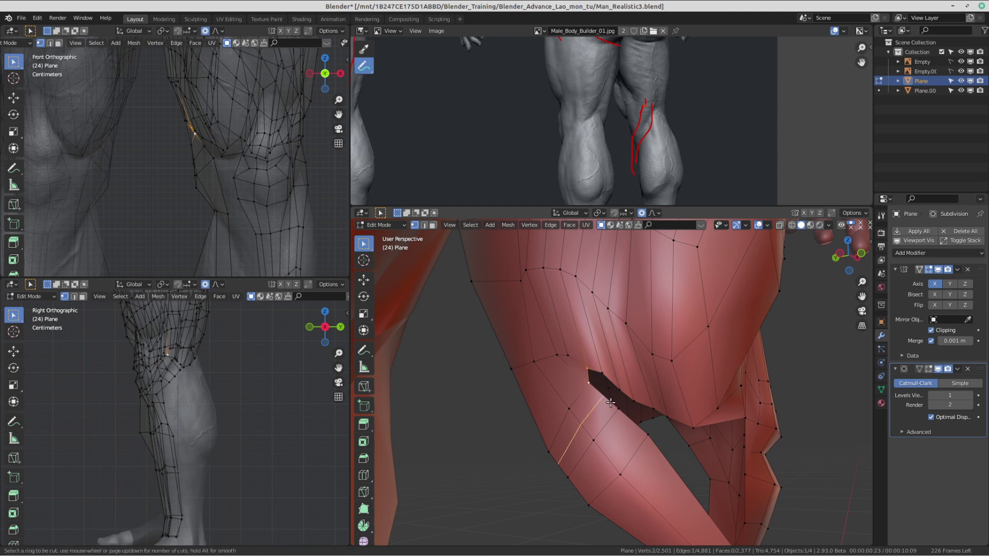
click(610, 403)
right_click(589, 389)
key(f)
middle_drag(682, 424, 674, 422)
key(f)
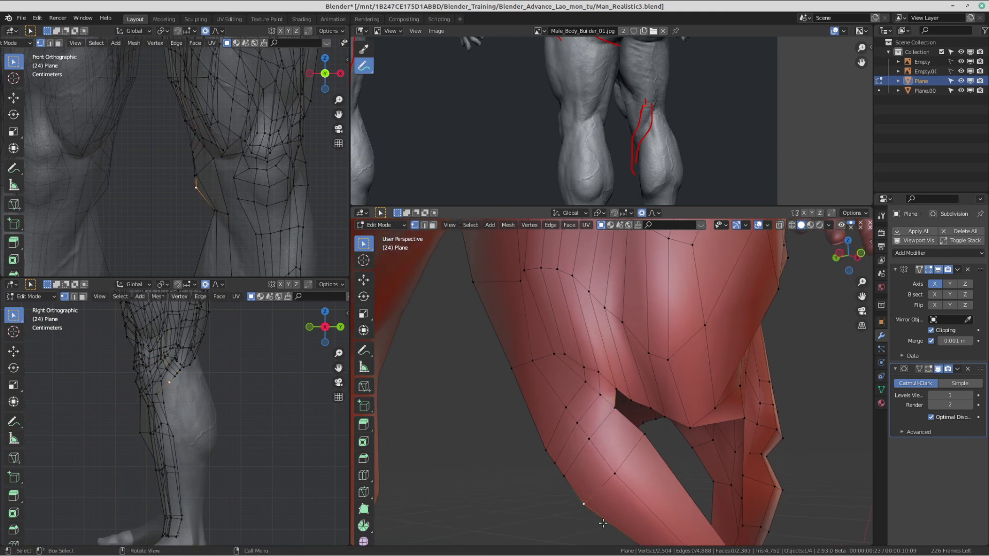
Step: Lower the outermost corner vertex on the strip's rear edge behind the knee
key(g)
right_click(611, 522)
middle_drag(618, 479, 584, 424)
key(g)
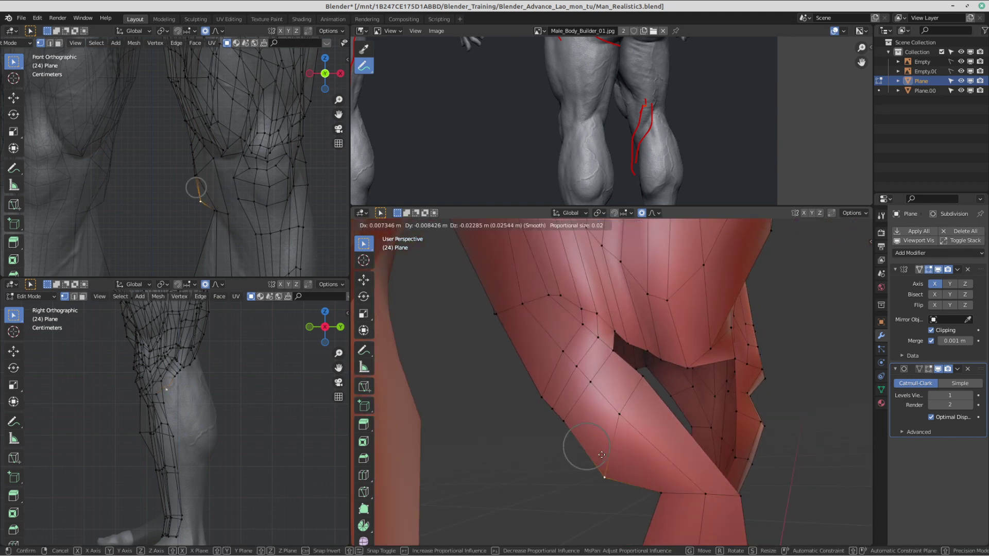
click(602, 455)
key(g)
click(590, 448)
Step: Slide the remaining rear-edge vertices behind the knee downward to space the strip's cross loops more evenly
click(556, 411)
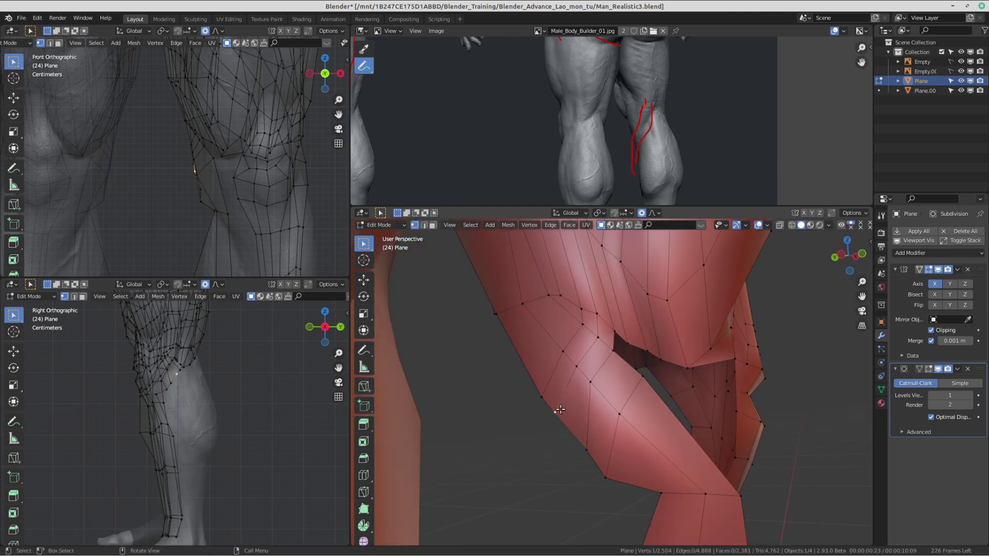
key(g)
click(574, 439)
click(546, 397)
key(g)
click(553, 416)
click(499, 315)
key(g)
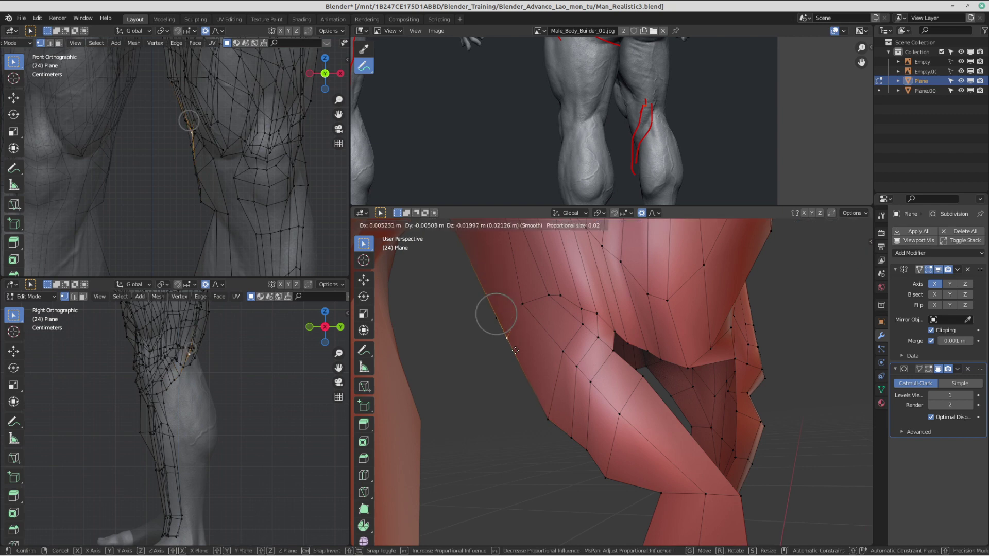
click(511, 341)
middle_drag(512, 342, 531, 332)
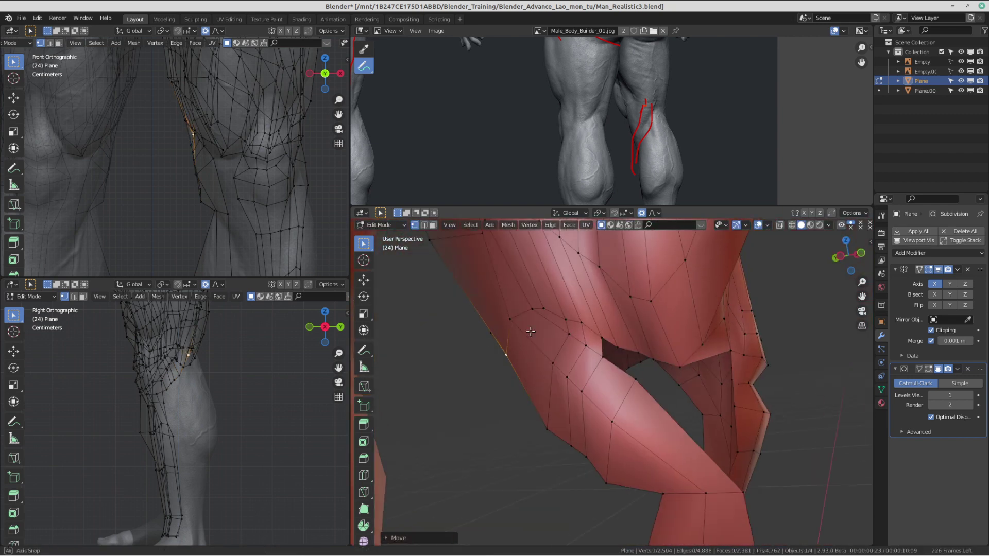
Step: Adjust the vertices on both sides of the remaining gap between the inner thigh and the strip
key(g)
click(593, 327)
key(g)
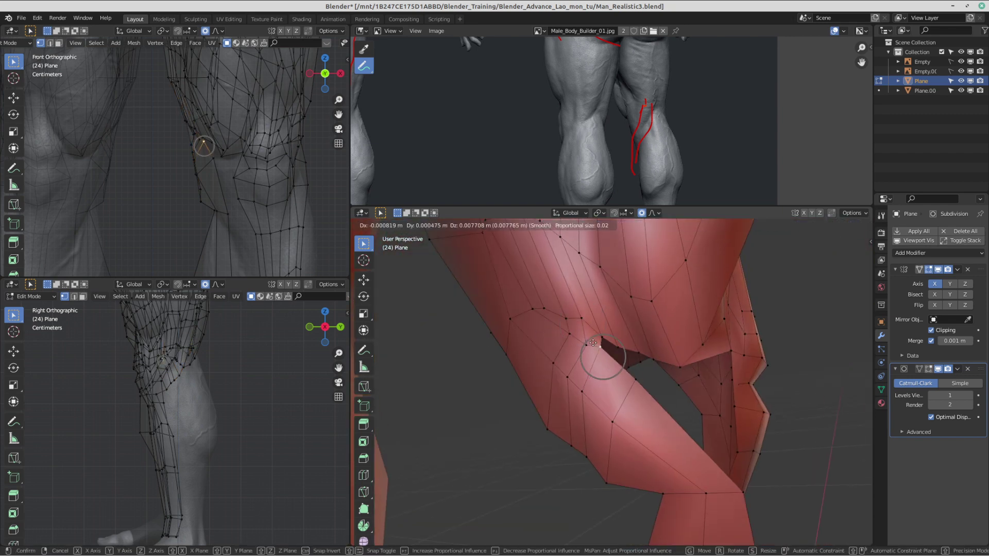
click(600, 330)
key(g)
click(618, 332)
key(g)
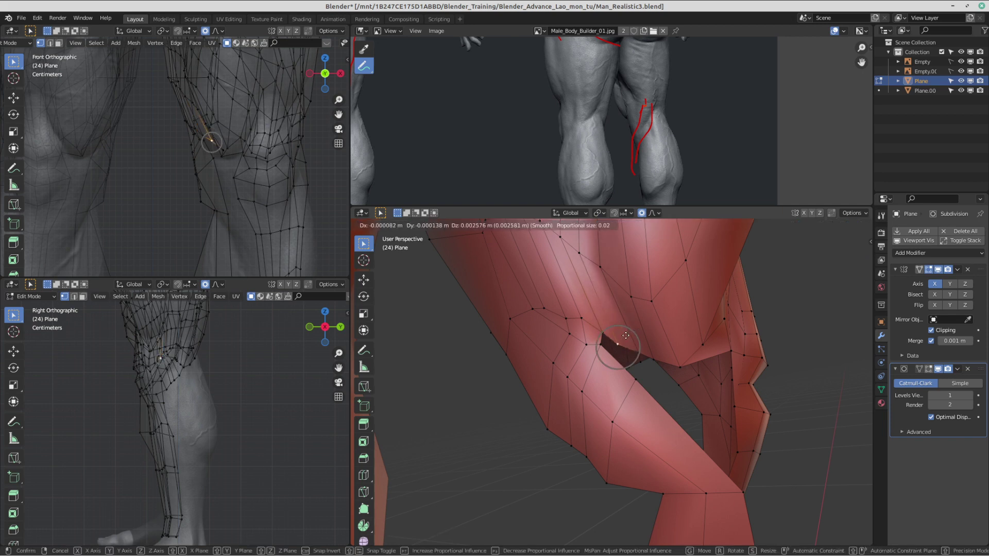
click(627, 336)
click(625, 367)
click(635, 382)
key(g)
click(630, 374)
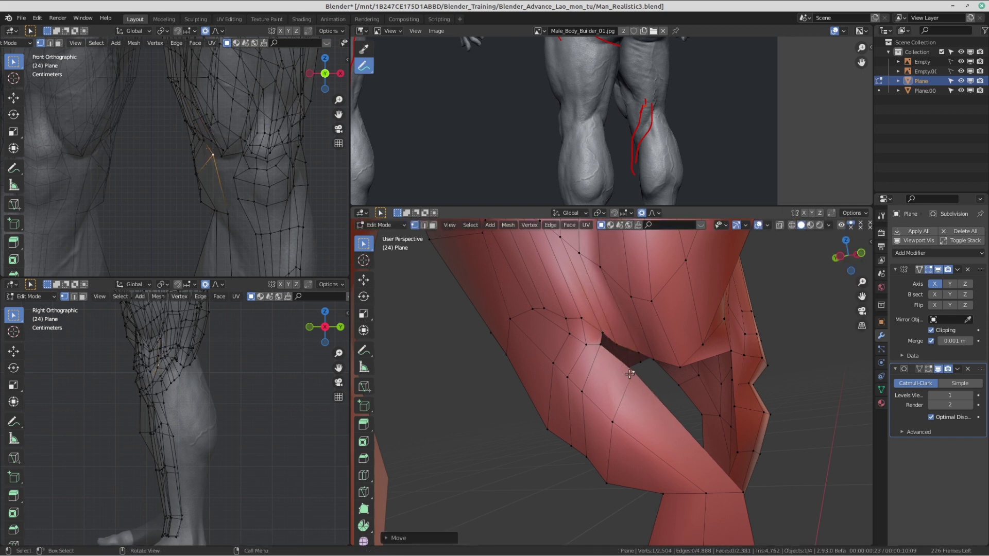
Step: Add another loop cut across the strip beside the gap and fill two more faces toward the thigh edge
click(625, 367)
click(607, 353)
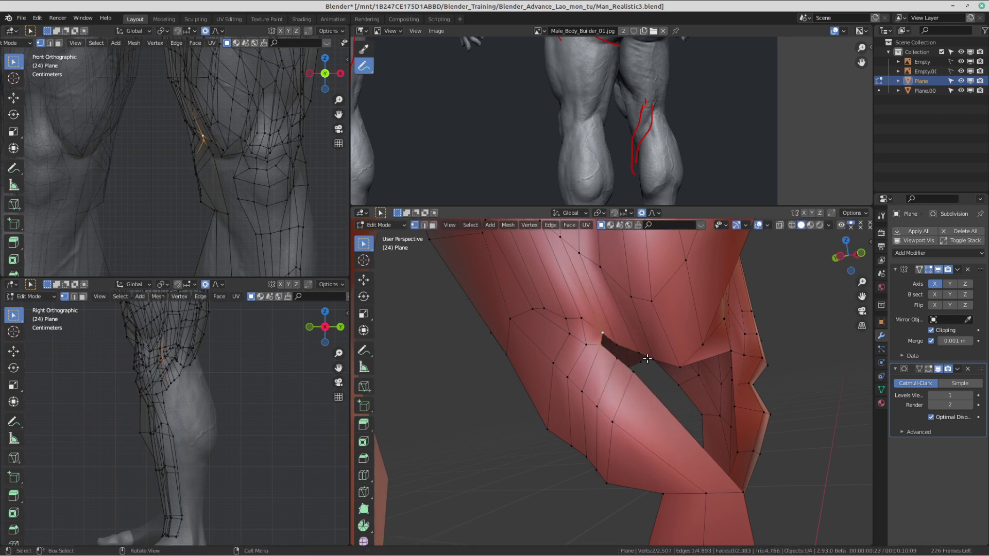
key(f)
key(f)
middle_drag(625, 404, 579, 403)
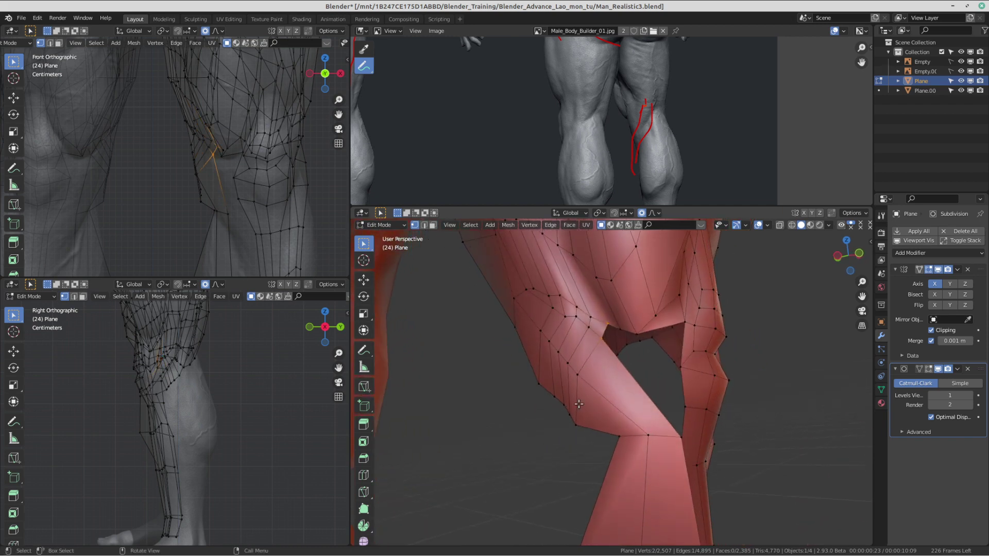
Step: Reposition the rear-edge and middle vertices of the strip just above its bend below the knee
click(619, 435)
key(g)
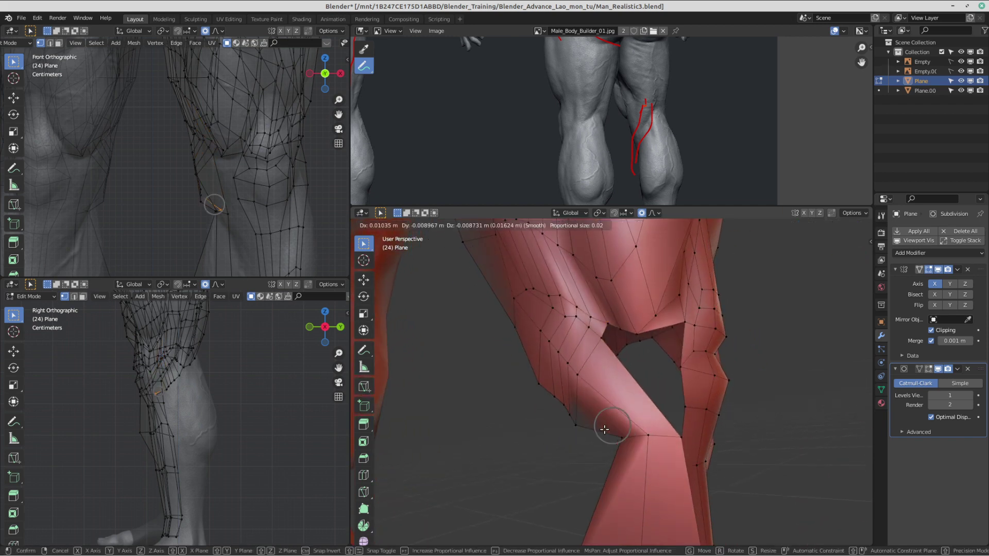
right_click(632, 434)
click(577, 425)
middle_drag(588, 386, 611, 430)
key(g)
click(631, 388)
click(592, 379)
key(g)
click(602, 390)
Step: Move a vertex of the strip's mid-calf cross row toward the shin
scroll(611, 430, up, 1)
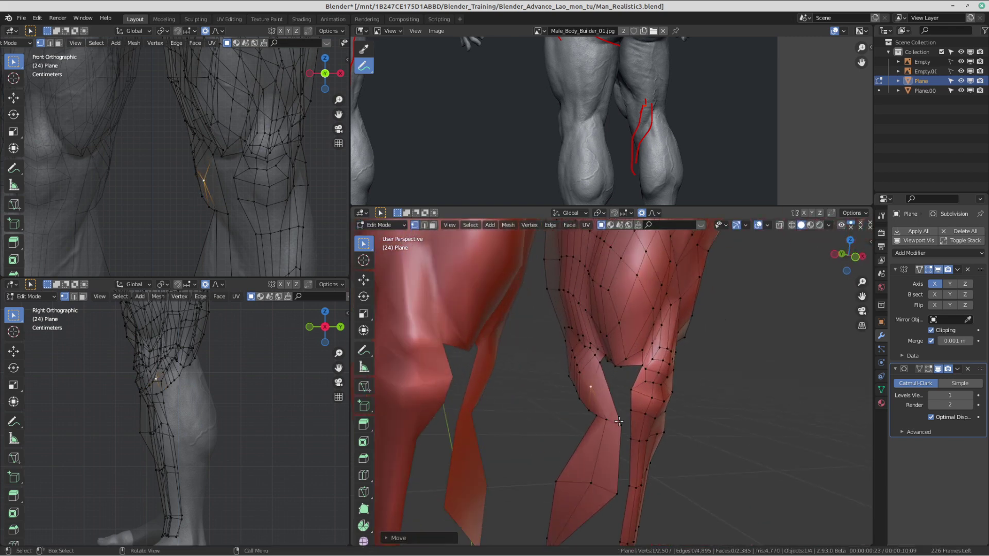
shift+middle_drag(583, 463, 593, 393)
click(594, 388)
key(g)
click(627, 386)
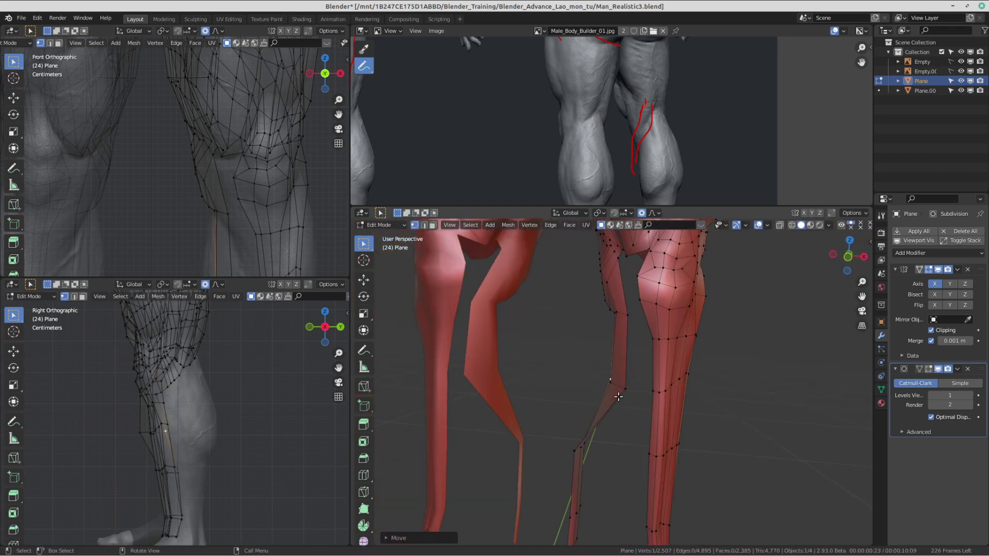
Step: Reposition the vertices around the strip's bend and along its edges on the lower leg
click(621, 394)
middle_drag(652, 372, 634, 357)
key(g)
click(650, 351)
key(g)
click(627, 367)
click(488, 353)
key(g)
click(495, 372)
click(486, 326)
key(g)
click(495, 335)
Step: In the side view, move the strip's front vertex below the knee backward, in line with the neighbouring strip vertices
click(637, 355)
key(g)
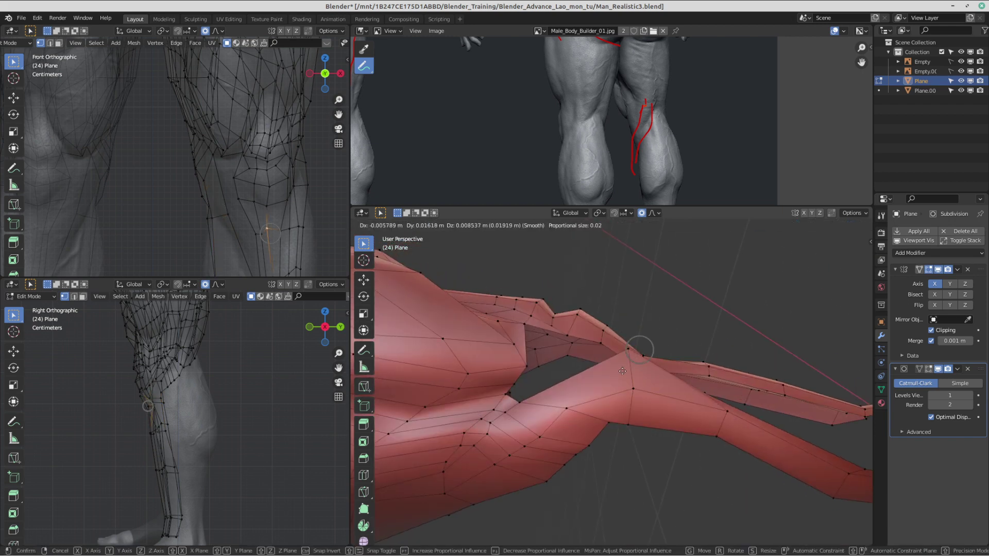
right_click(624, 355)
scroll(192, 417, up, 5)
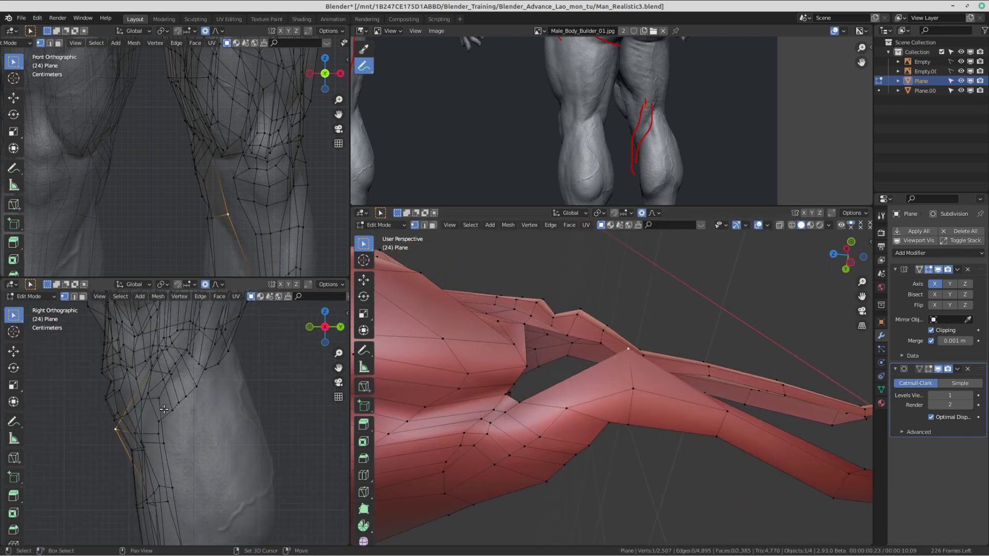
key(g)
scroll(193, 417, down, 3)
click(207, 415)
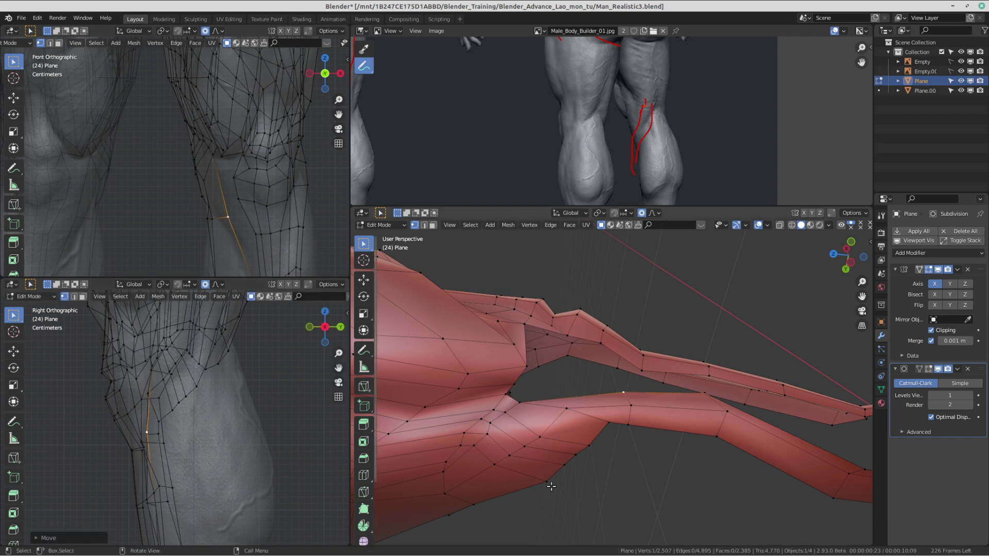
Step: Reposition the strip's vertices below the knee and at mid-calf to smooth its path down the lower leg
middle_drag(550, 486, 587, 304)
key(g)
click(610, 411)
key(g)
click(592, 342)
key(g)
click(586, 352)
click(585, 382)
key(g)
click(620, 384)
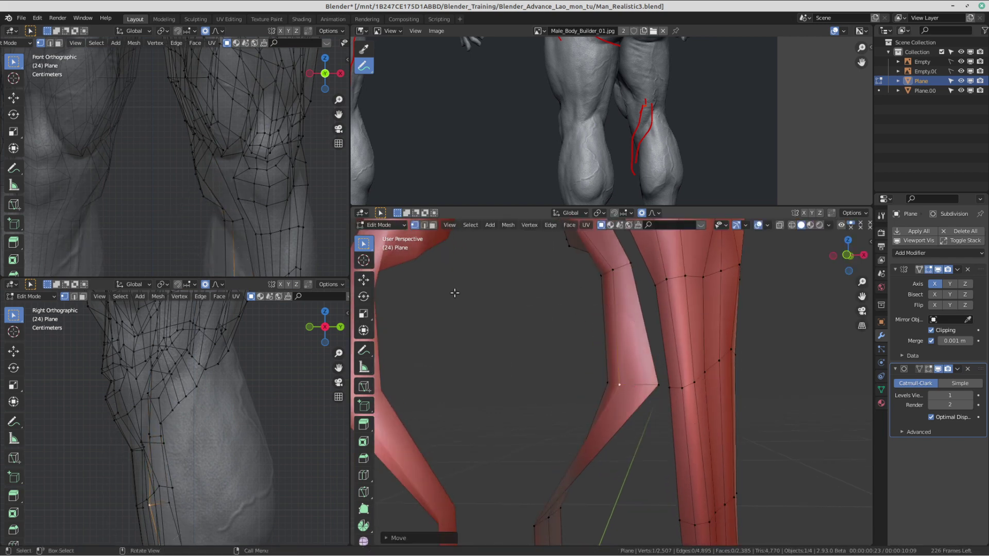
Step: In the front view, move the strip's inner-edge vertex beside the knee to fit the leg's reference outline
shift+middle_drag(167, 226, 208, 183)
scroll(211, 187, down, 2)
key(g)
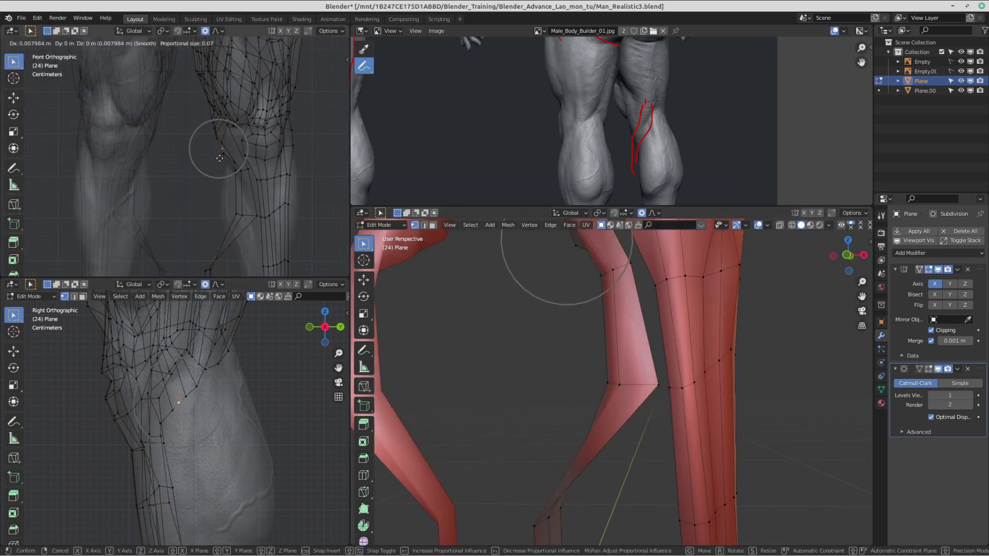
click(222, 159)
Step: In the front view, move the strip's lower-calf cross row outward onto the inner edge of the reference leg
shift+middle_drag(223, 271, 208, 147)
click(195, 146)
shift+click(190, 145)
key(g)
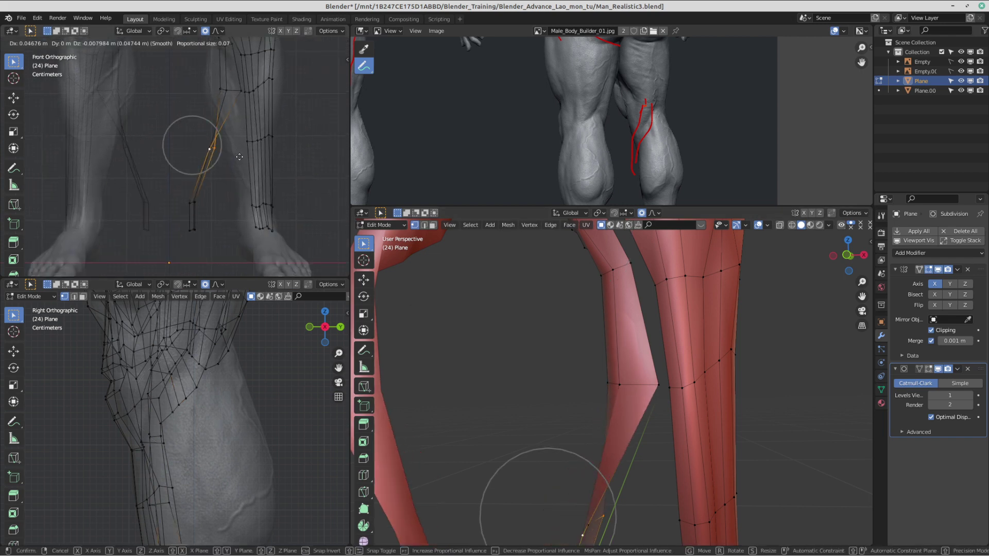
right_click(226, 154)
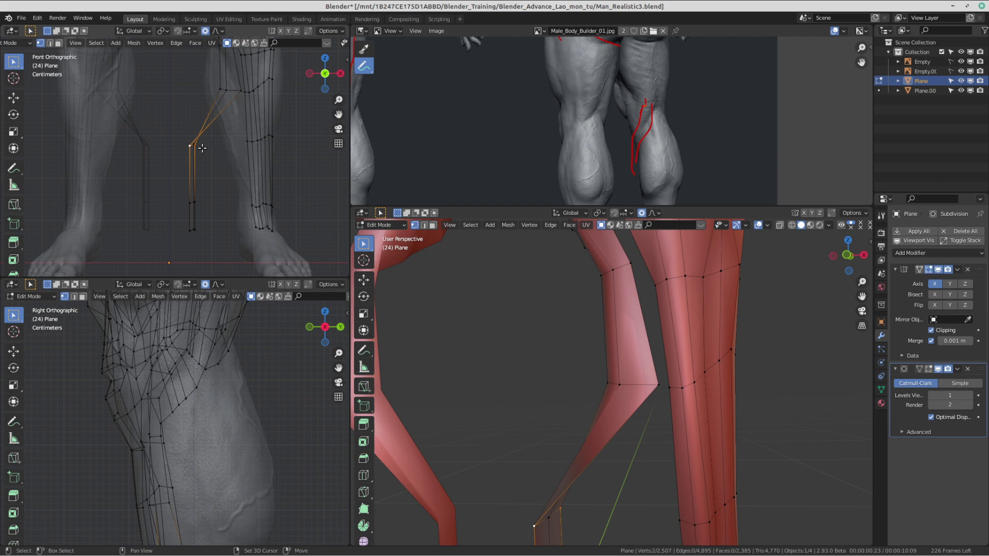
key(g)
click(219, 191)
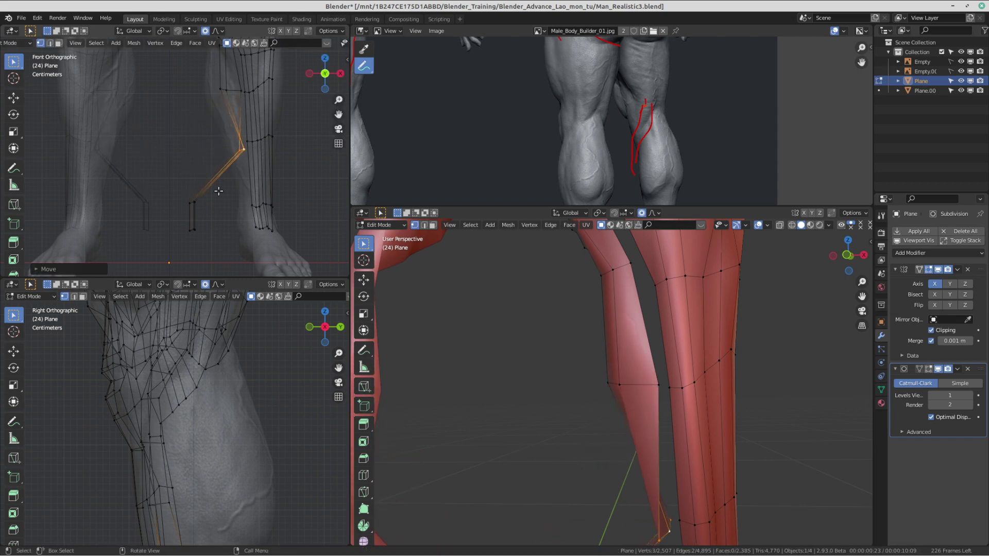
Step: Move the strip's lowest two faces onto the reference ankle and rotate them to follow the leg's slant
click(199, 201)
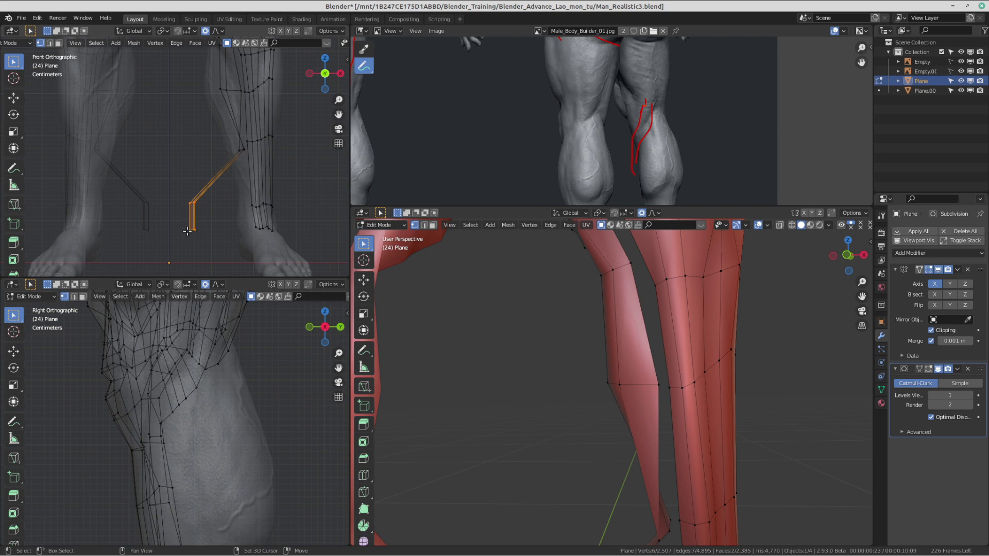
key(g)
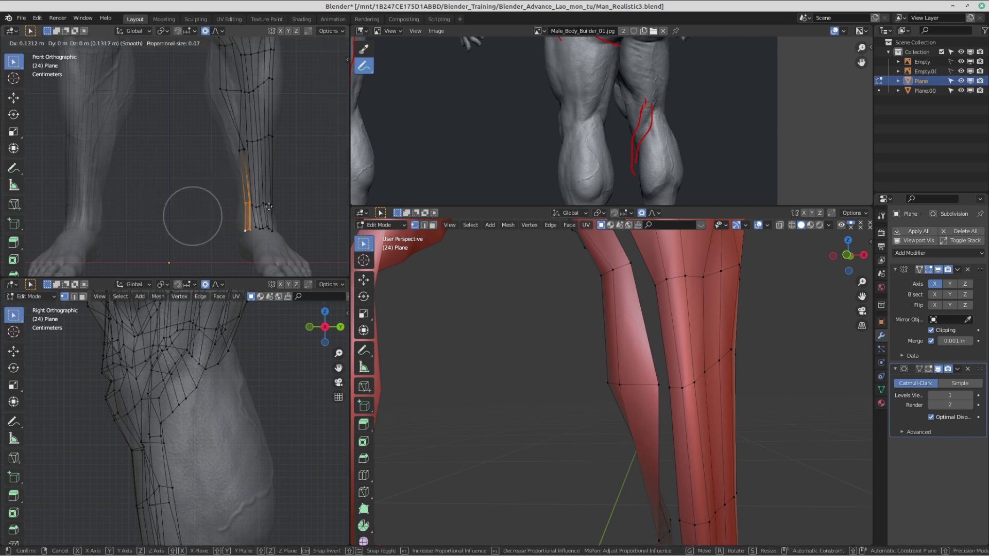
click(268, 207)
key(r)
click(325, 144)
Step: Move a vertex of the strip's lower-calf row closer to the shin mesh in the front view
scroll(255, 147, up, 3)
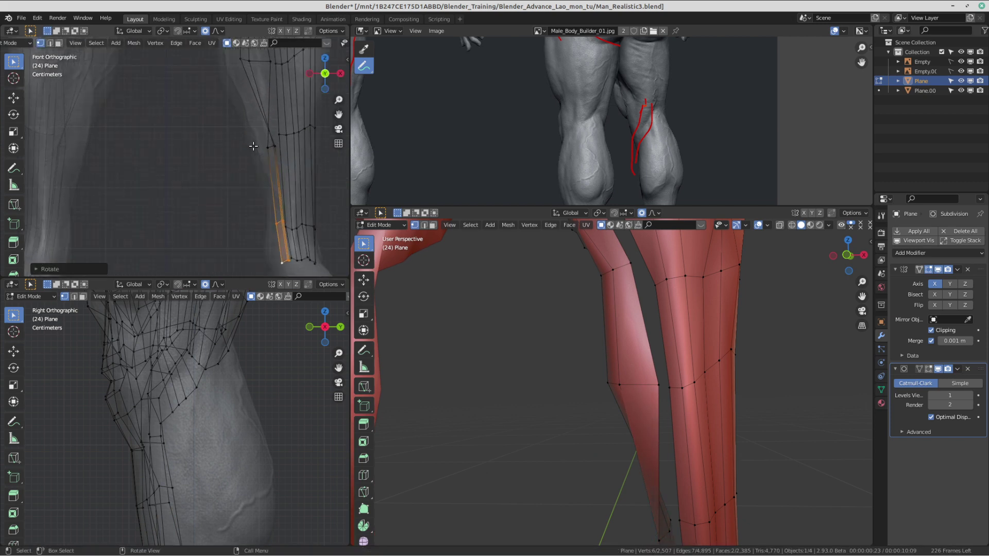
shift+middle_drag(254, 148, 245, 193)
click(263, 208)
key(g)
scroll(278, 211, up, 4)
click(280, 210)
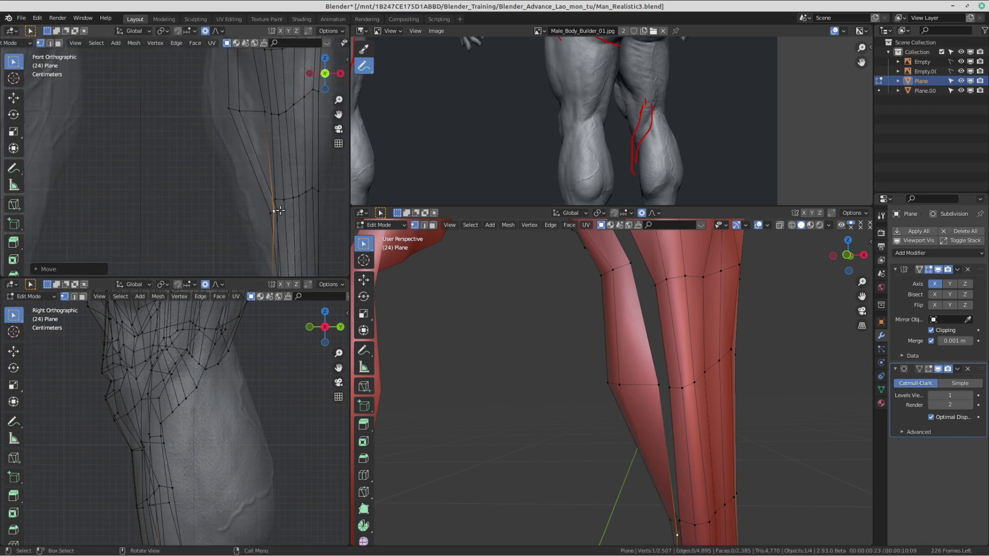
Step: Adjust the strip's vertices on the inner side of the lower leg, spacing them across its width
middle_drag(557, 335, 717, 438)
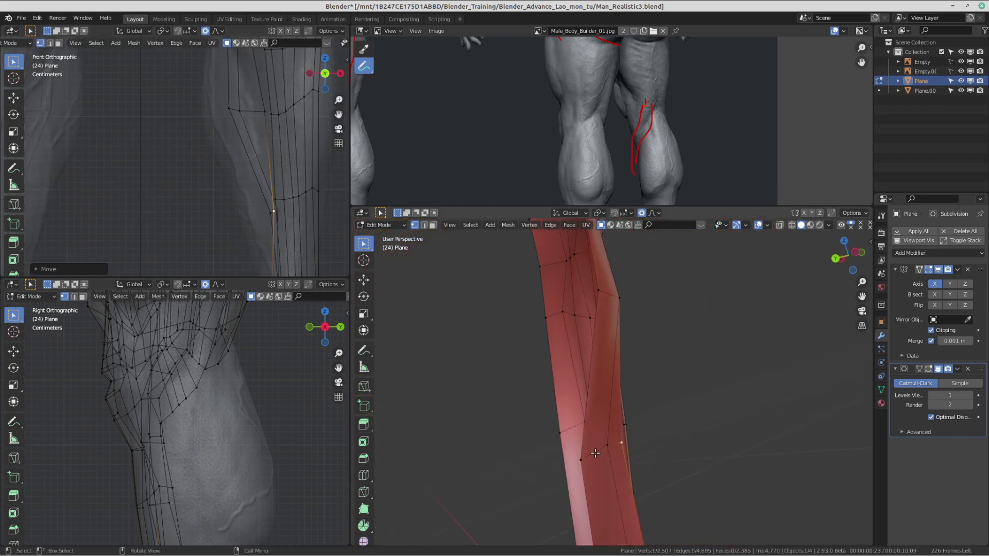
click(596, 452)
click(586, 453)
middle_drag(586, 453, 619, 399)
key(g)
click(638, 409)
key(g)
click(629, 365)
key(g)
click(644, 385)
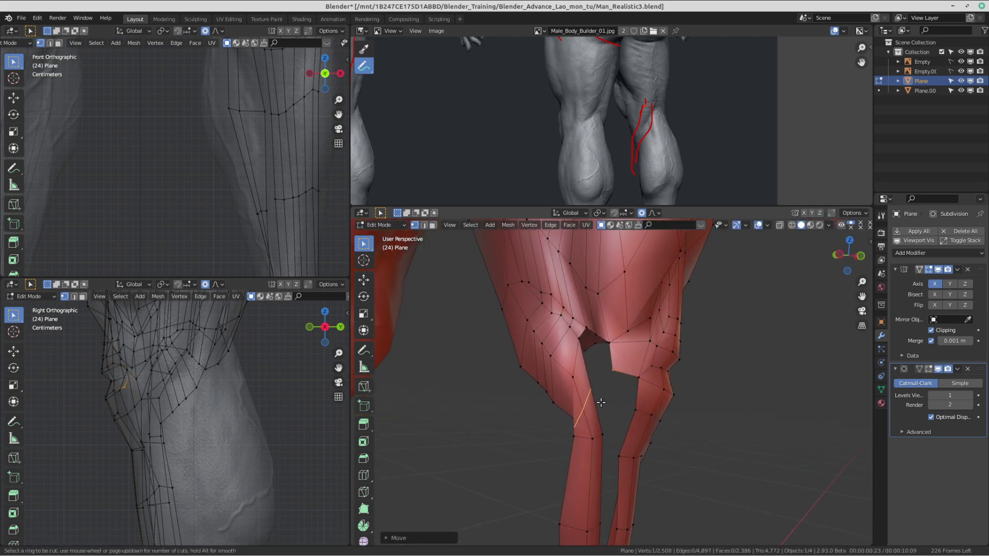
Step: Add a centred loop cut across the strip just below the gap at the inner knee
click(601, 402)
click(601, 403)
scroll(582, 334, up, 1)
shift+middle_drag(583, 334, 587, 381)
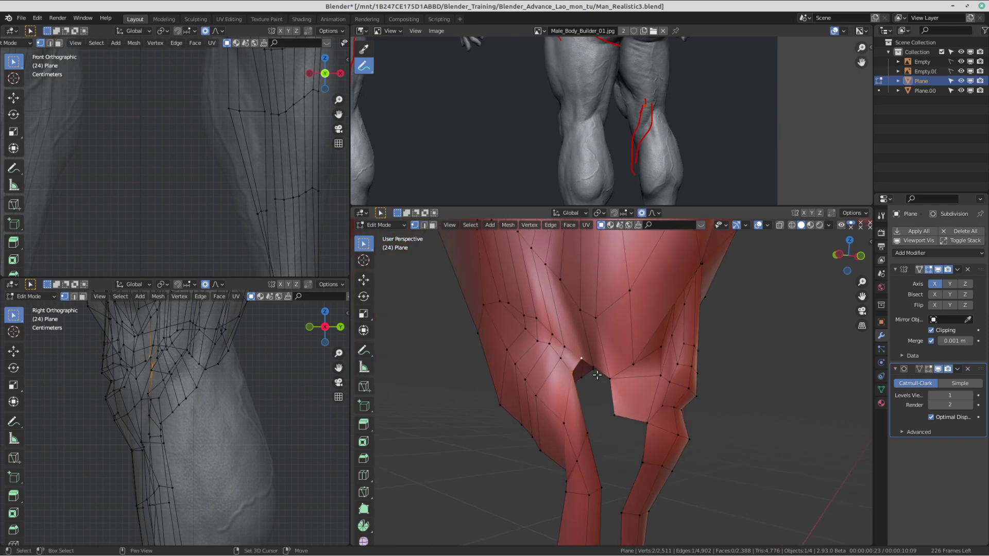
middle_drag(582, 417, 613, 387)
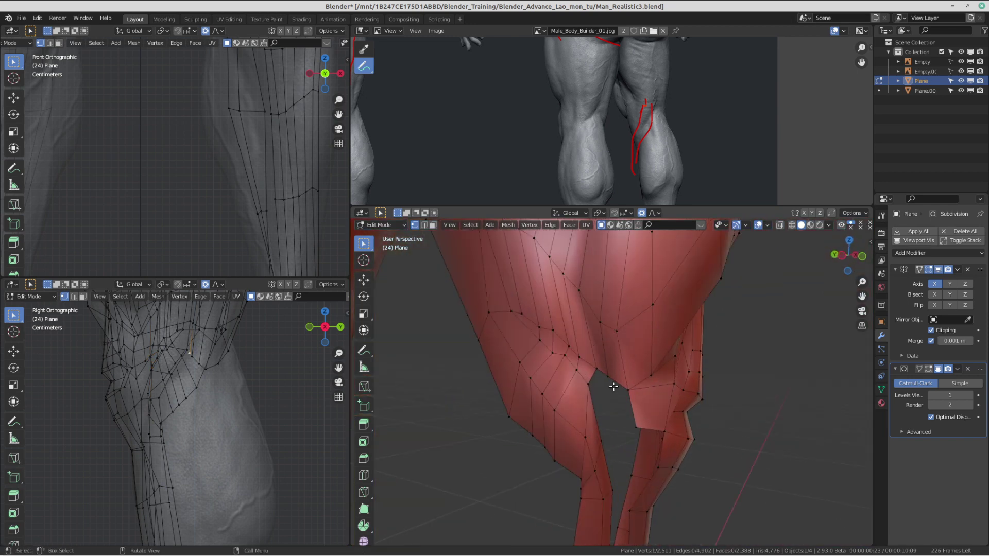
Step: Fill the gap at the inner knee with faces between the strip and the thigh edge, repositioning the new corner vertex
key(f)
key(g)
click(612, 400)
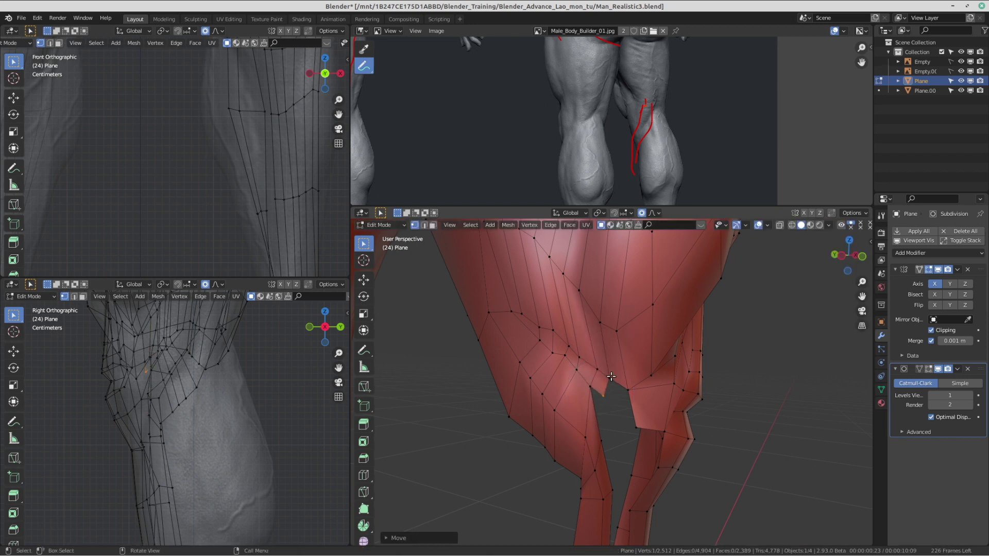
key(f)
middle_drag(628, 392, 554, 365)
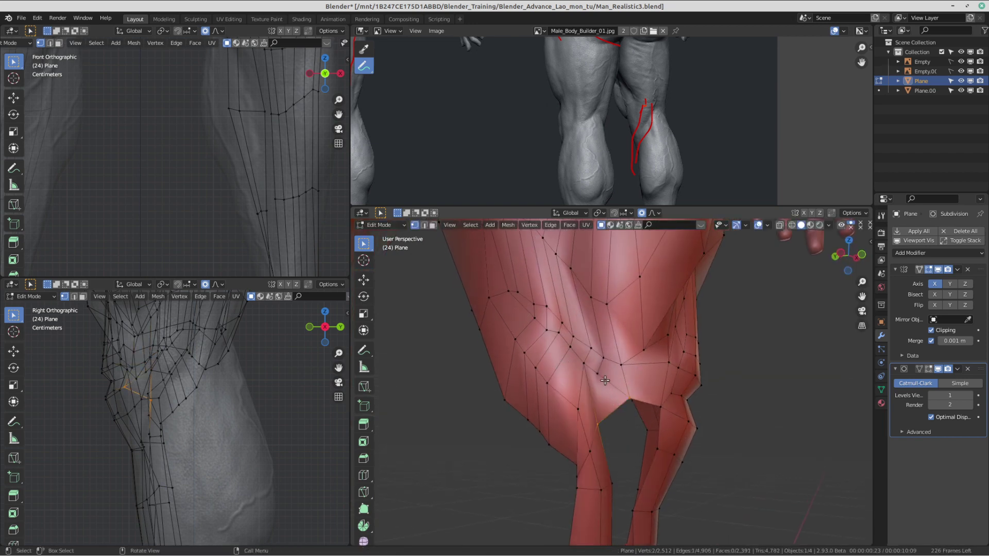
Step: Reposition the vertices around the filled inner-knee gap to even out the faces between the strip and the thigh
drag(605, 380, 617, 379)
key(g)
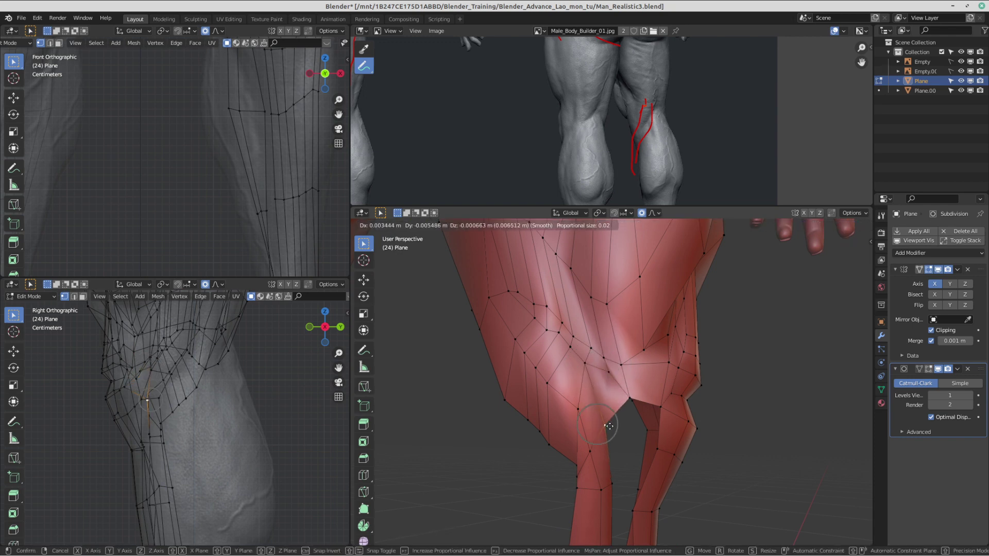
click(637, 362)
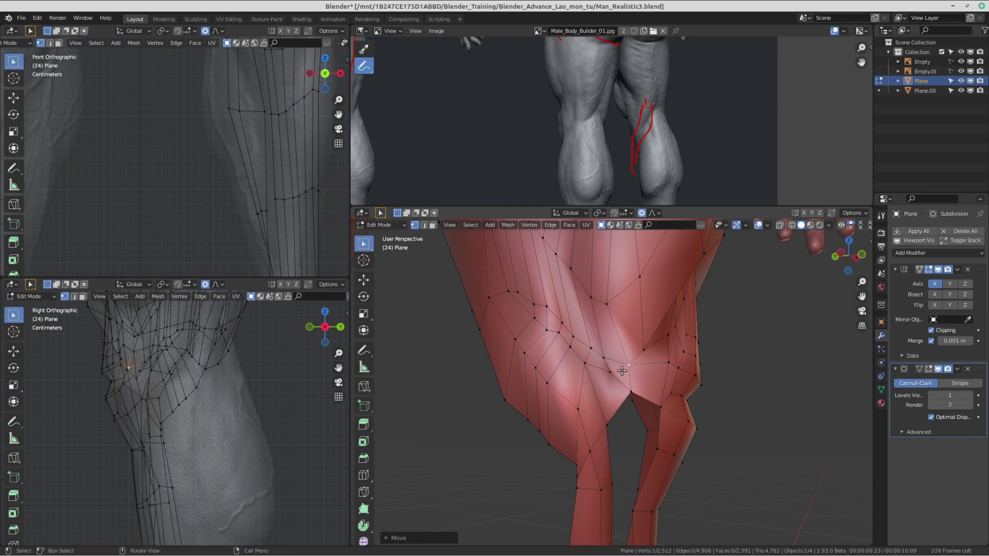
click(619, 371)
key(g)
click(620, 371)
click(595, 364)
key(g)
click(597, 379)
Step: Fill the opening between the two lower-leg strips with faces from the inner knee down to the ankle end
scroll(608, 374, down, 2)
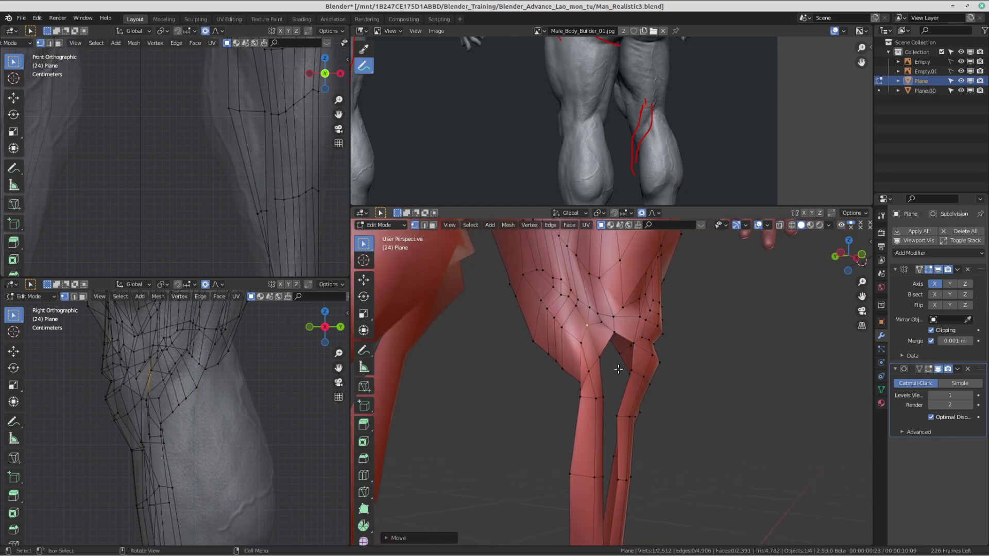
middle_drag(606, 382, 615, 354)
click(616, 333)
shift+click(629, 347)
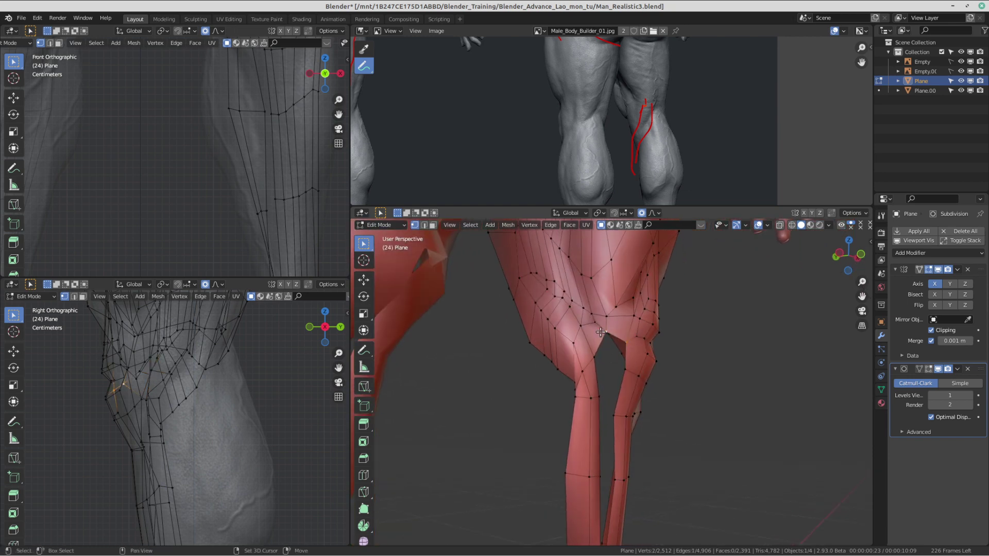
key(f)
shift+middle_drag(618, 412, 615, 363)
key(f)
shift+middle_drag(612, 443, 632, 316)
key(f)
key(f)
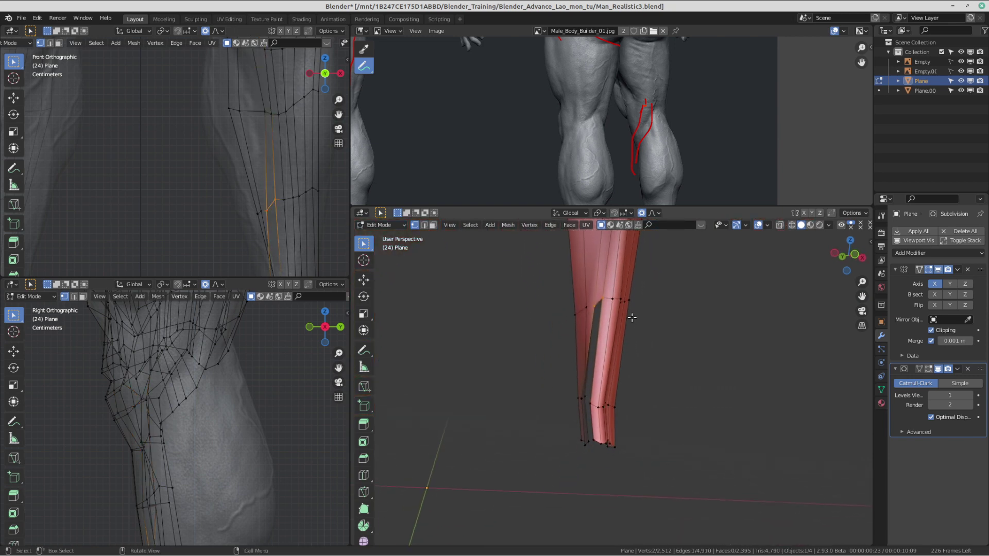
key(f)
middle_drag(580, 381, 646, 381)
key(f)
middle_drag(652, 347, 589, 357)
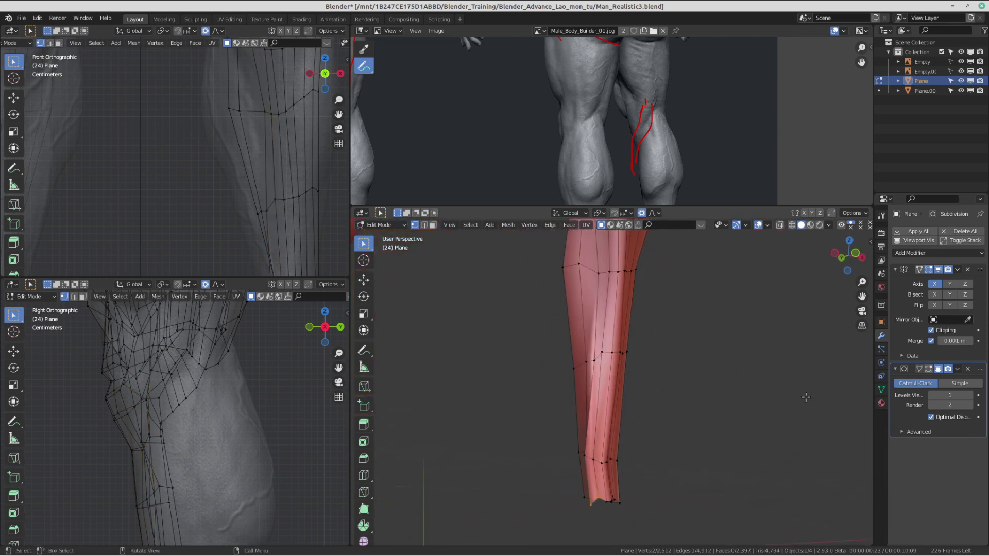
Step: Move the vertices bordering the new lower-leg faces outward, viewed from below, to round the shin's cross-section
middle_drag(654, 384, 560, 385)
scroll(632, 423, up, 1)
key(ctrl+Tab)
click(566, 423)
scroll(611, 333, down, 4)
key(ctrl+Tab)
click(704, 382)
key(g)
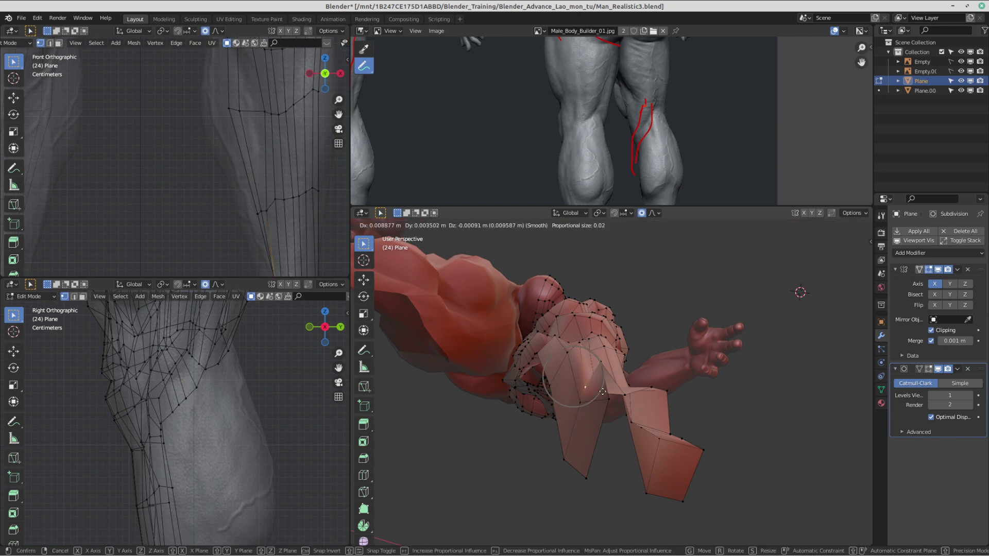
click(586, 387)
click(603, 367)
key(g)
click(618, 401)
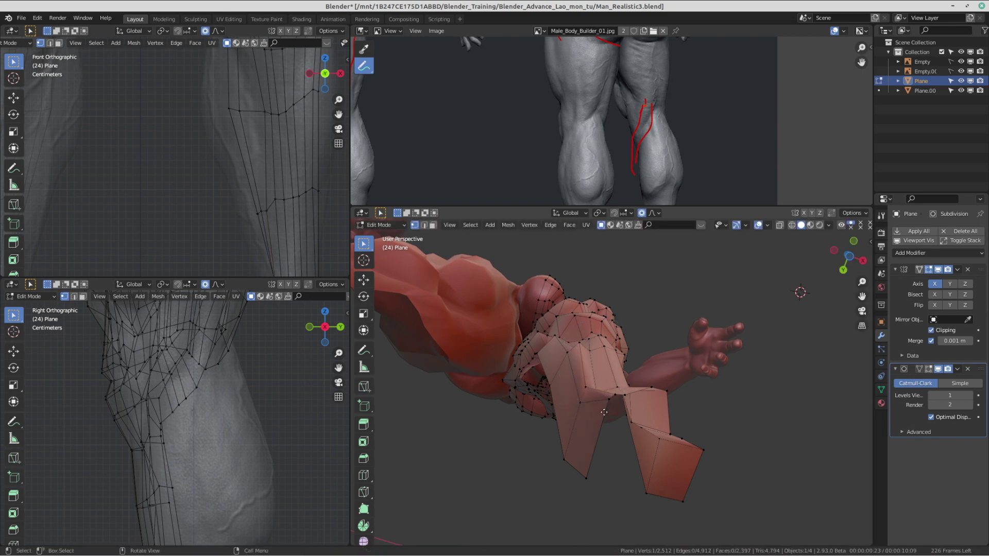
key(g)
click(592, 463)
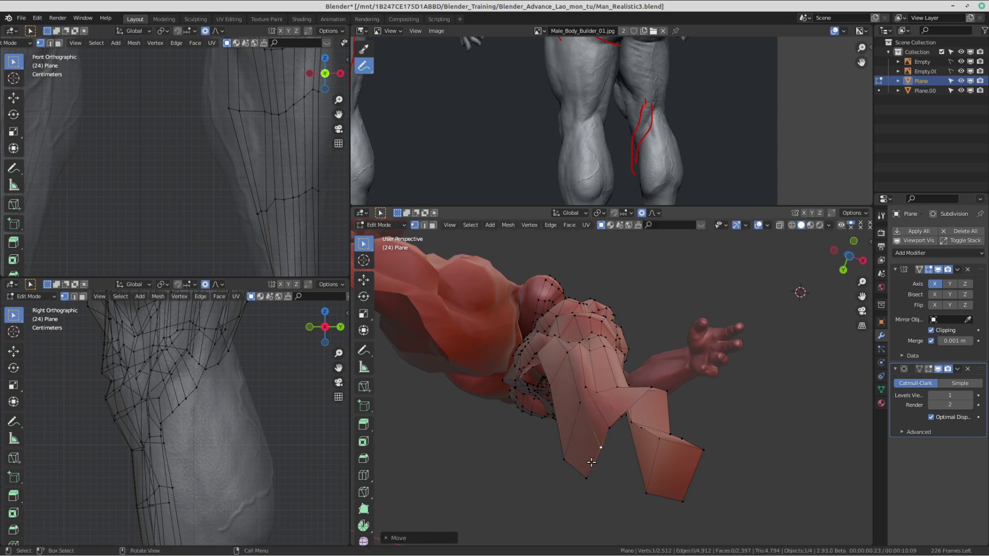
Step: Adjust the inner-edge vertices of the mid-shin row to widen the strip's curve, viewed from below
middle_drag(592, 463, 623, 458)
key(g)
click(595, 417)
click(610, 413)
key(g)
click(610, 416)
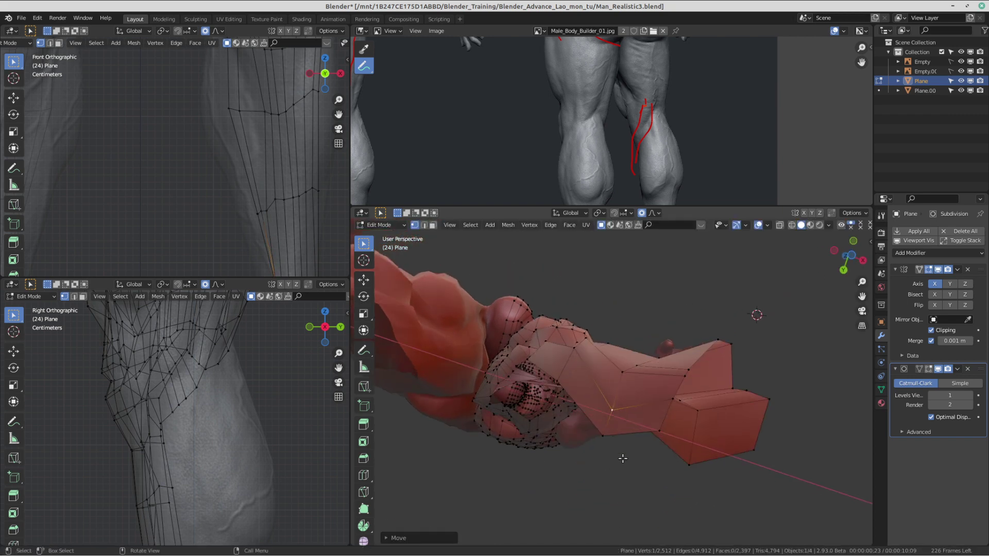
Step: Pull the inner-side vertices of the lower shin row outward and realign the neighbouring vertices with the strip's curve
click(664, 426)
key(g)
click(655, 460)
click(672, 401)
key(g)
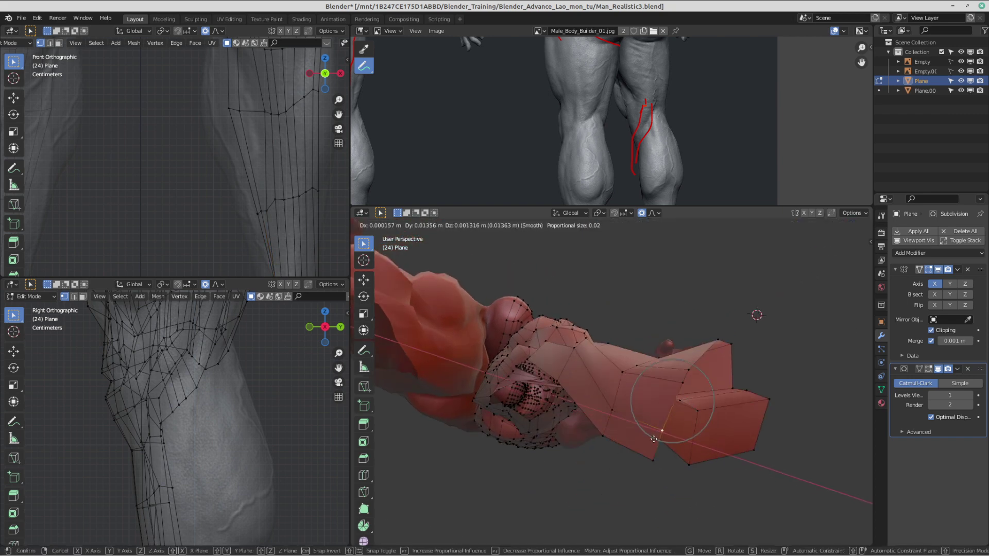
click(651, 447)
click(679, 385)
key(g)
click(670, 408)
middle_drag(671, 408, 659, 421)
click(581, 354)
click(565, 367)
middle_drag(565, 366, 581, 441)
key(g)
click(584, 373)
Step: Examine the smoothed lower leg in Object Mode from several angles and return to Edit Mode
scroll(580, 433, down, 6)
key(Tab)
scroll(572, 318, down, 3)
shift+middle_drag(639, 329, 637, 401)
middle_drag(623, 349, 626, 391)
shift+middle_drag(590, 438, 610, 356)
scroll(580, 382, up, 3)
scroll(607, 367, up, 2)
key(Tab)
Step: Reposition the vertices of the upper shin rows so they spread evenly around the lower leg
scroll(632, 384, up, 2)
key(g)
click(632, 390)
click(621, 366)
key(g)
click(625, 370)
click(604, 376)
key(g)
click(615, 381)
click(614, 358)
key(g)
click(612, 356)
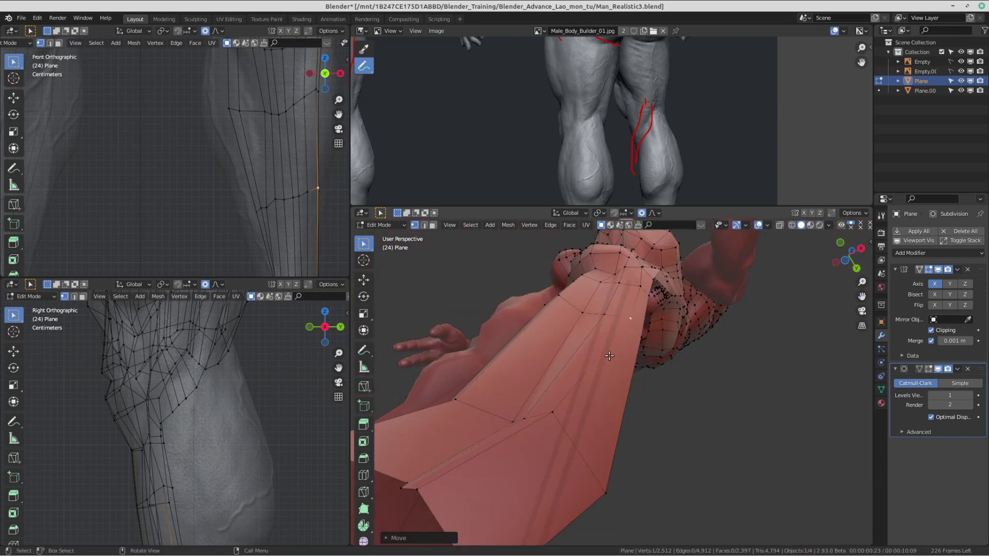
Step: Move the vertices of the row near the ankle outward so its folded edge forms a smooth curve
click(560, 413)
key(g)
click(563, 413)
shift+middle_drag(563, 413, 580, 377)
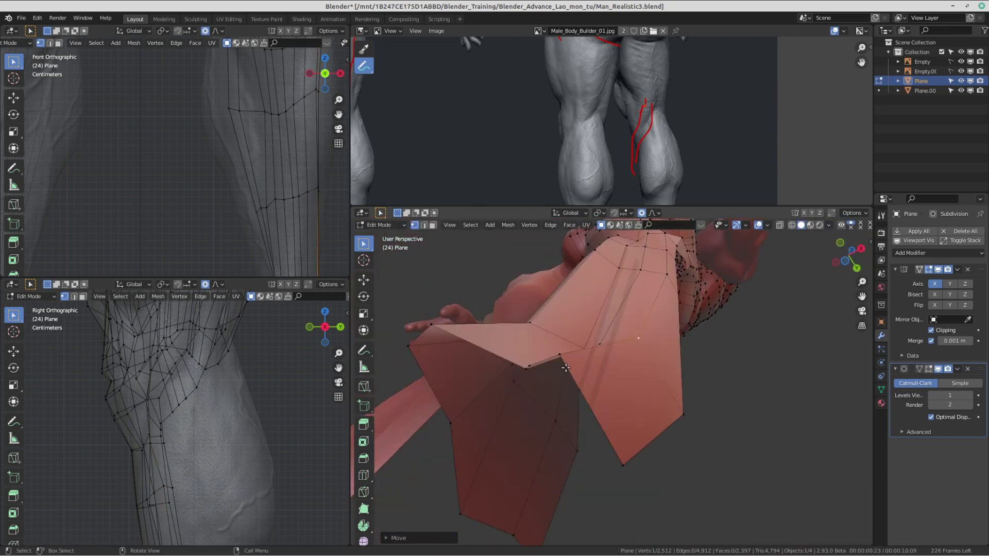
key(g)
click(567, 386)
key(g)
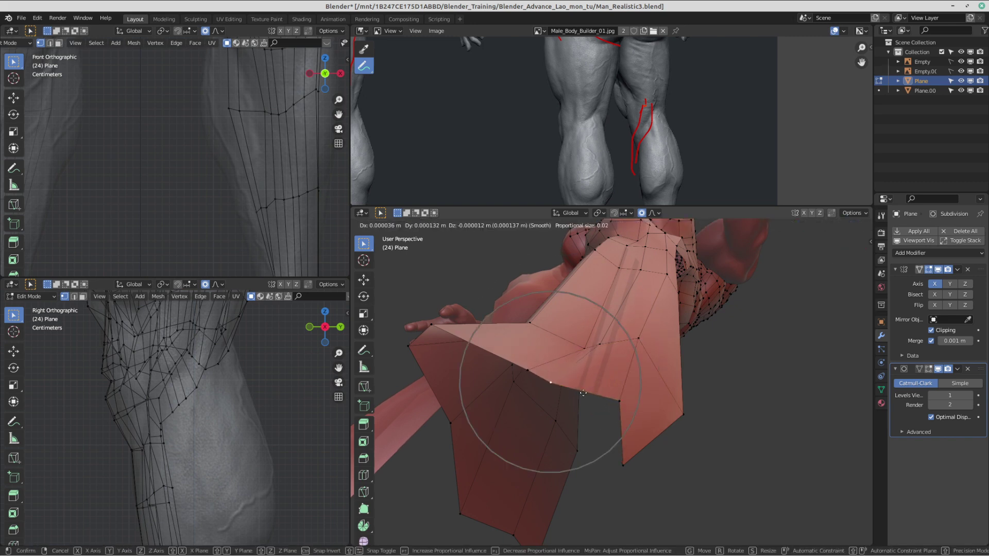
click(596, 397)
Step: Respace the vertices of the shin row above the ankle row evenly across the strip
click(593, 350)
key(g)
click(589, 345)
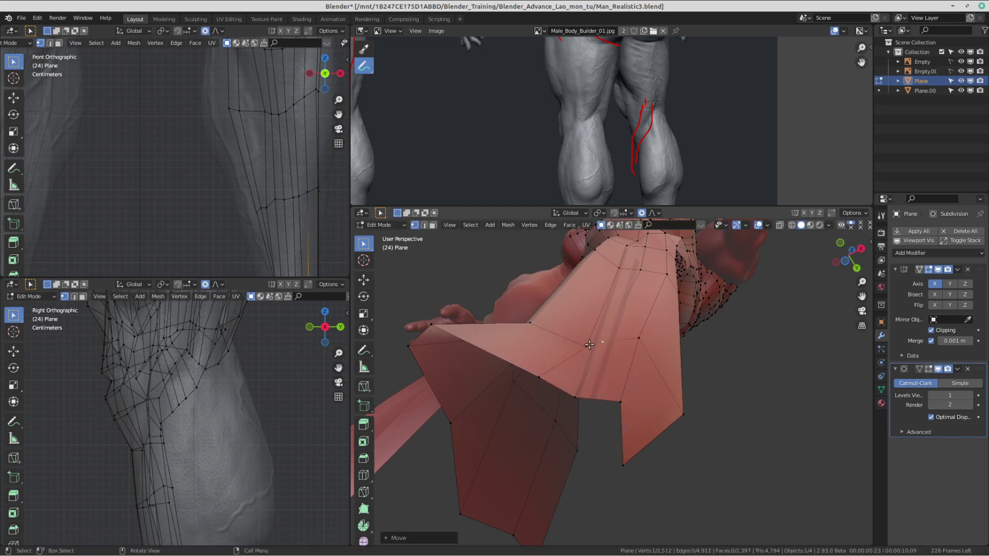
key(g)
click(601, 345)
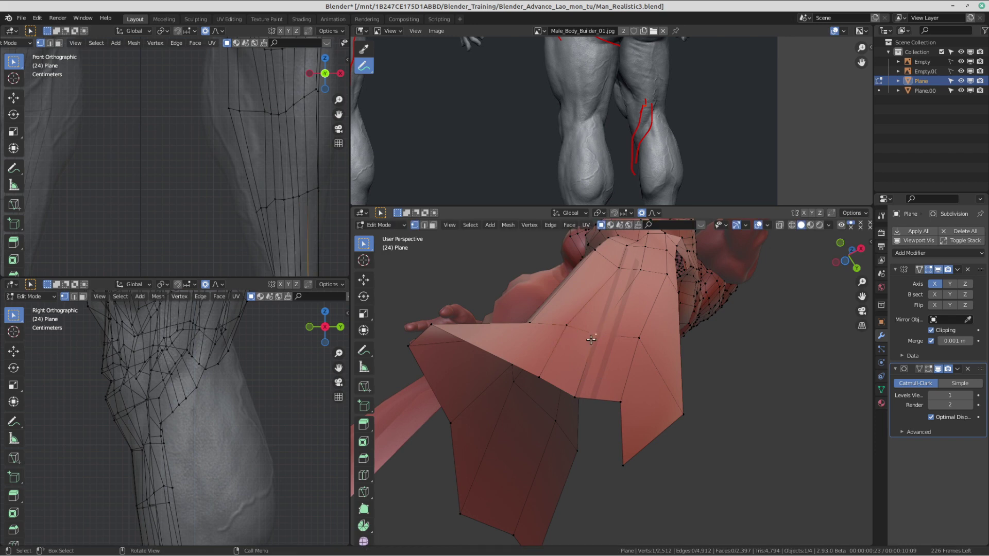
click(569, 326)
key(g)
click(572, 325)
Step: Lower the inner vertices of the open thigh edge behind the knee to follow the hamstring in the reference
scroll(577, 324, down, 6)
middle_drag(680, 315, 501, 315)
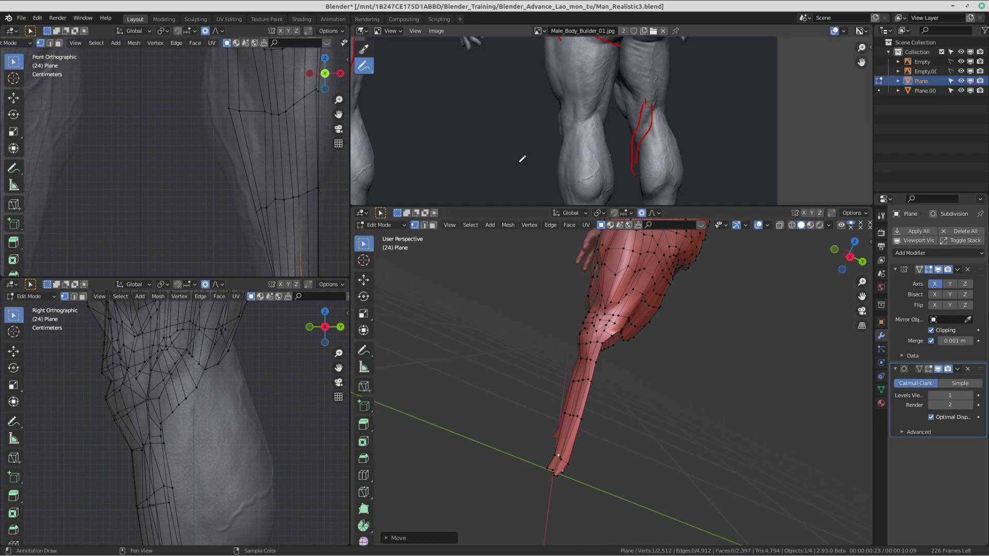
scroll(549, 153, down, 2)
middle_drag(611, 180, 625, 152)
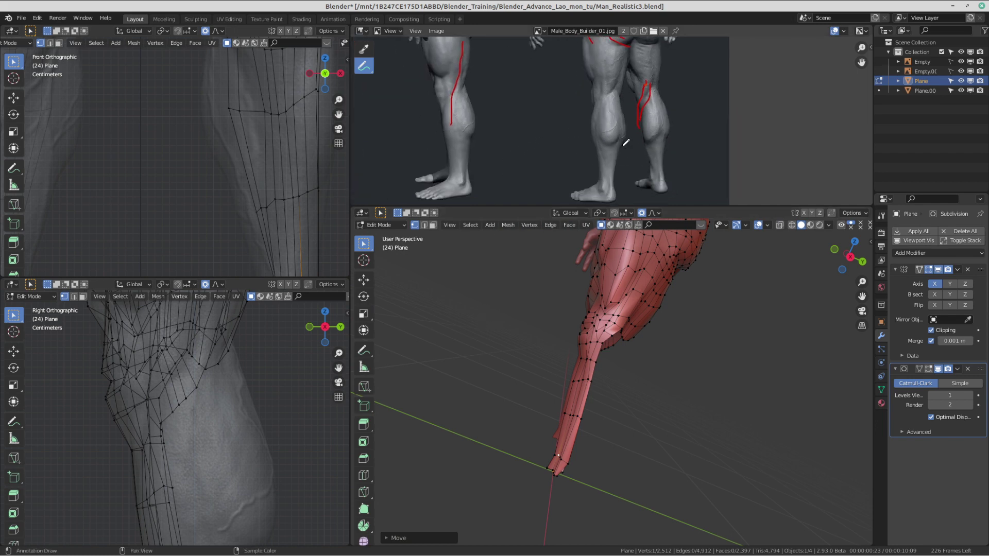
middle_drag(757, 335, 671, 391)
scroll(652, 358, up, 3)
scroll(681, 372, up, 3)
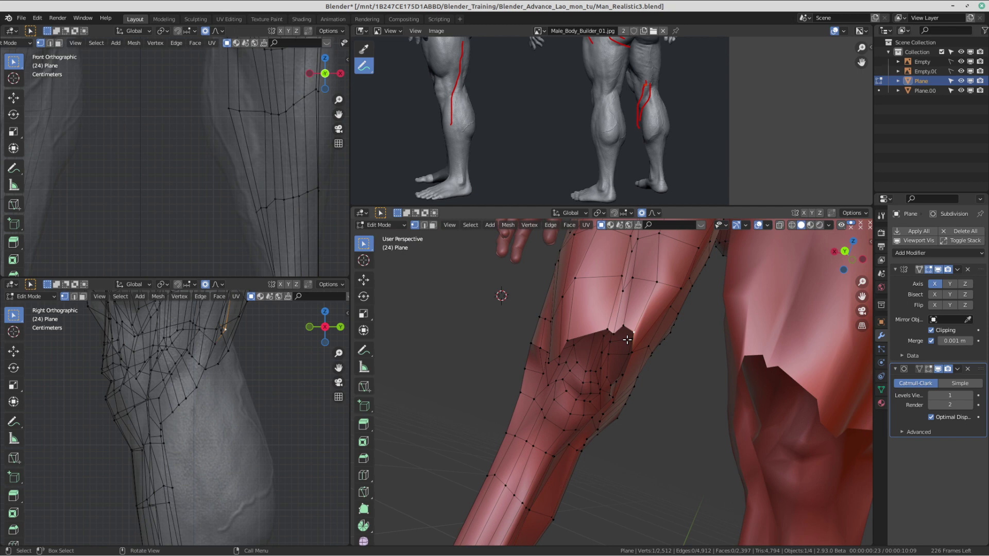
key(shift+v)
right_click(616, 363)
key(g)
click(616, 369)
click(633, 354)
key(g)
click(630, 378)
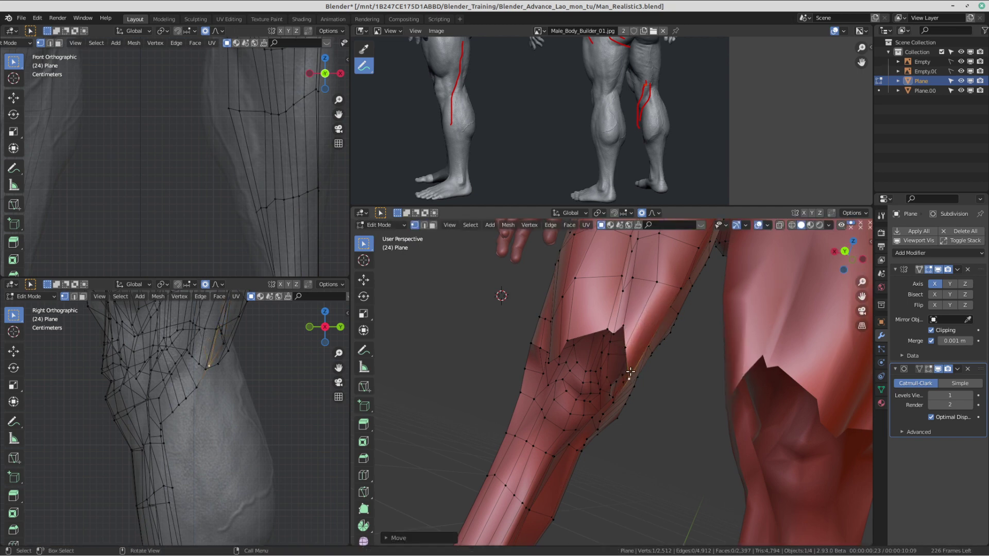
Step: Raise the middle vertex of the open thigh edge behind the knee into a notch and lower its outer corner vertices
middle_drag(629, 376, 621, 346)
click(622, 340)
key(g)
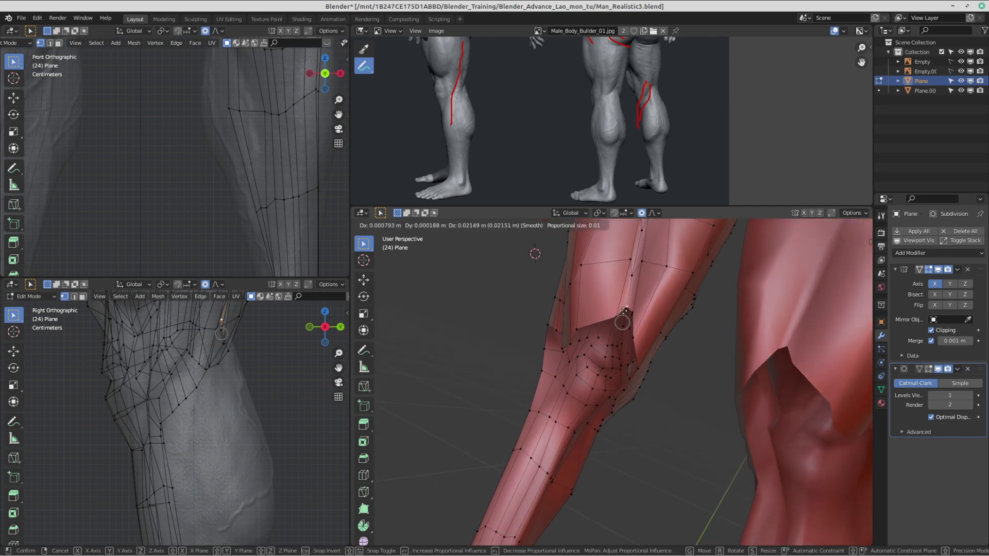
click(620, 310)
click(577, 324)
key(g)
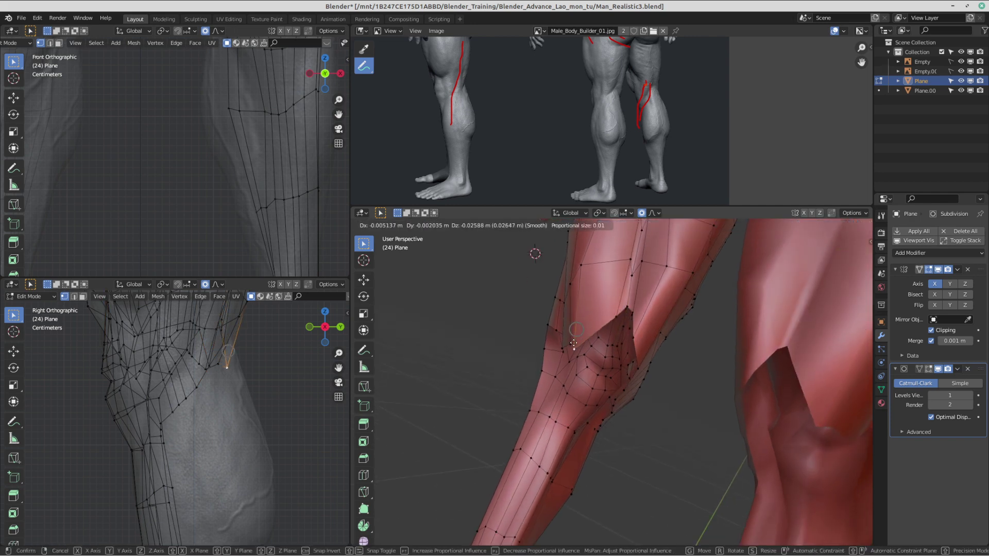
click(574, 343)
click(566, 343)
key(g)
click(570, 348)
scroll(595, 416, down, 1)
mouse_move(594, 416)
middle_down()
mouse_move(655, 467)
mouse_move(640, 472)
mouse_move(608, 371)
mouse_move(582, 363)
middle_up()
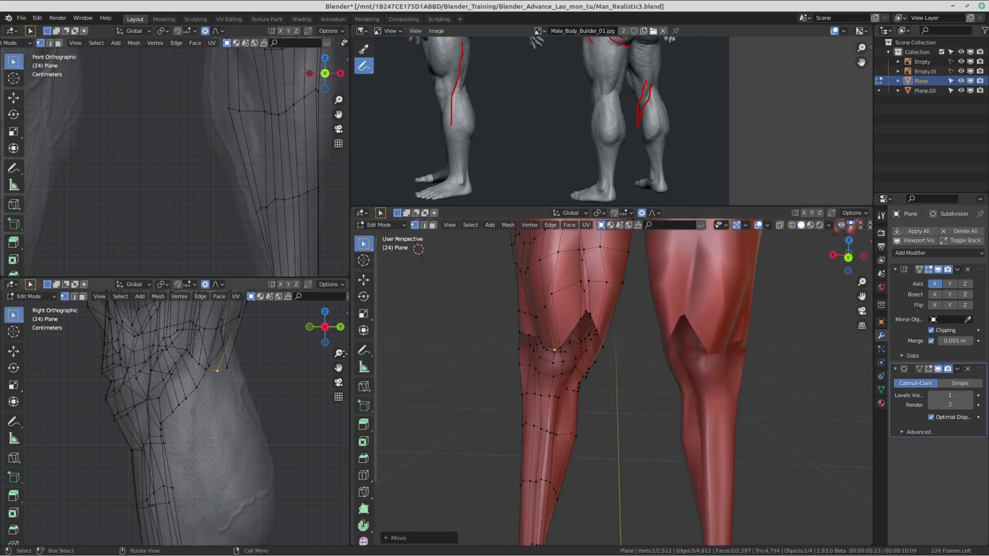
Step: Outline the two calf muscles with red annotations on the reference and the model, and erase the strokes from the model
click(364, 351)
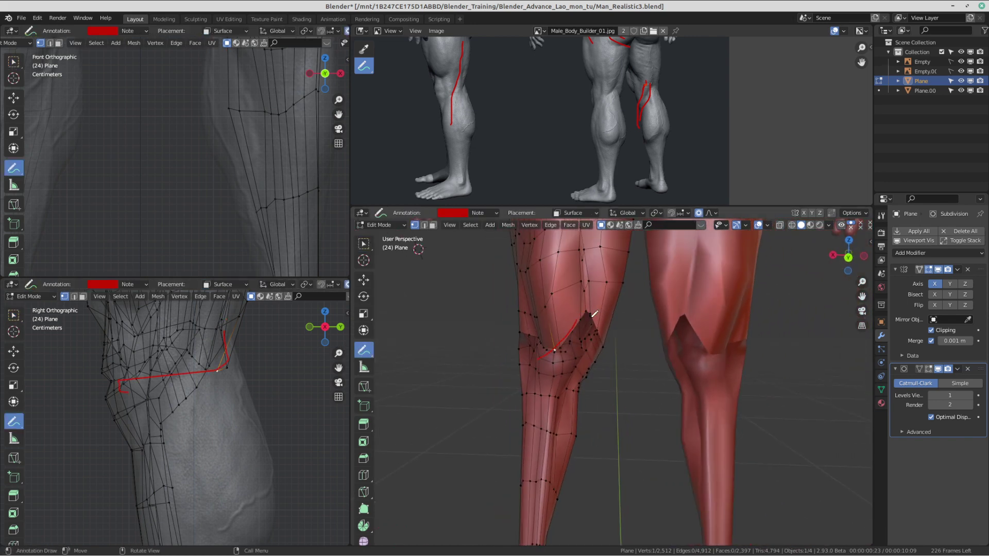
shift+middle_drag(618, 433, 623, 409)
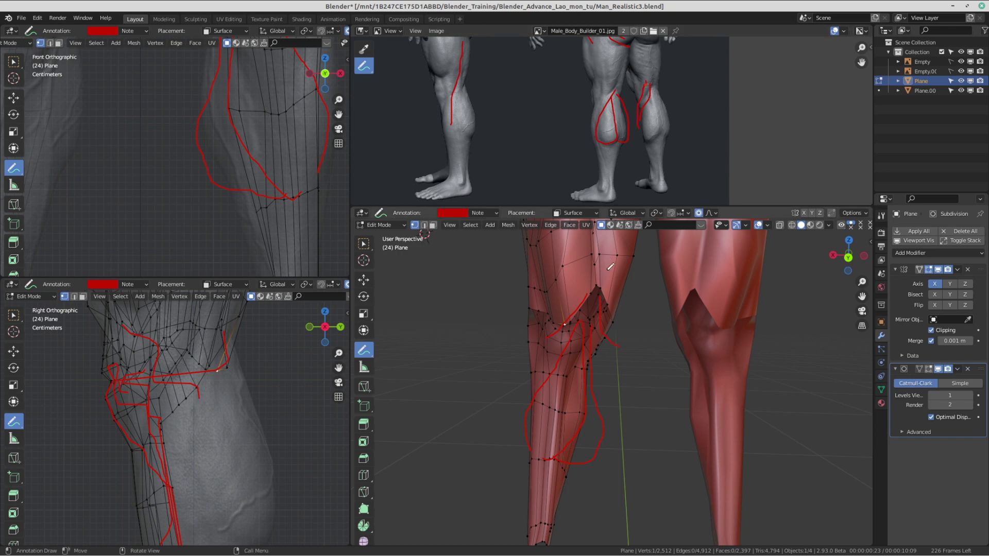
scroll(621, 353, down, 2)
scroll(619, 379, up, 2)
middle_drag(658, 367, 613, 407)
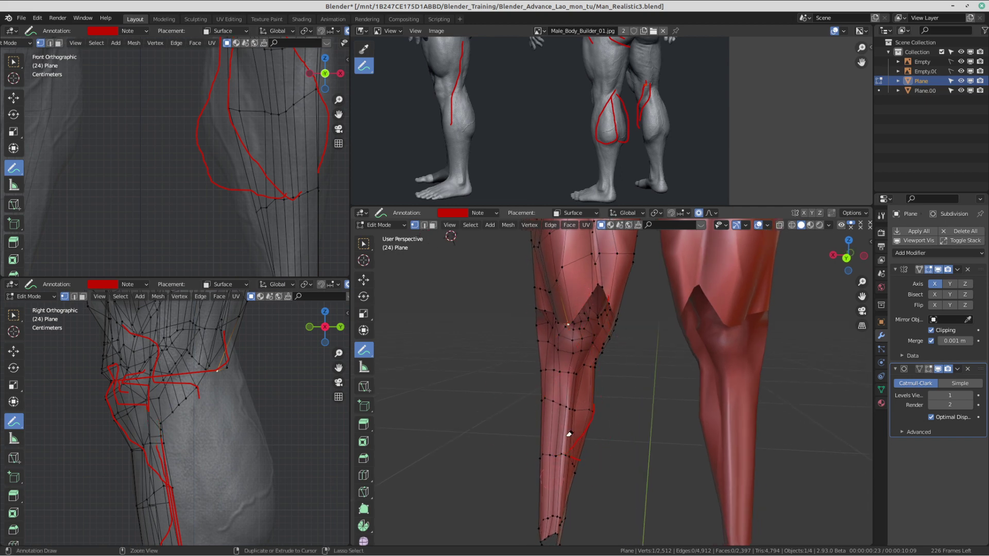
ctrl+drag(595, 289, 596, 349)
middle_drag(648, 349, 638, 342)
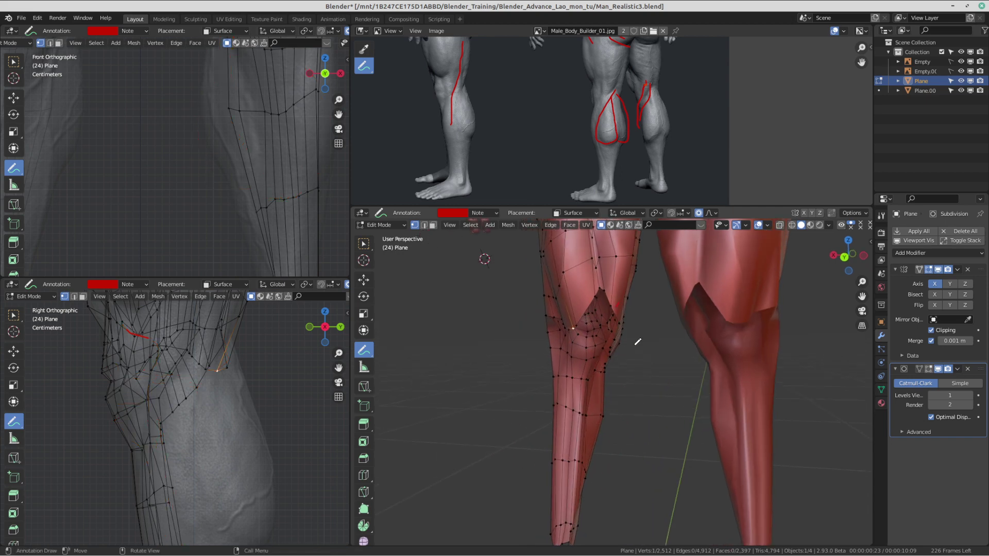
click(360, 250)
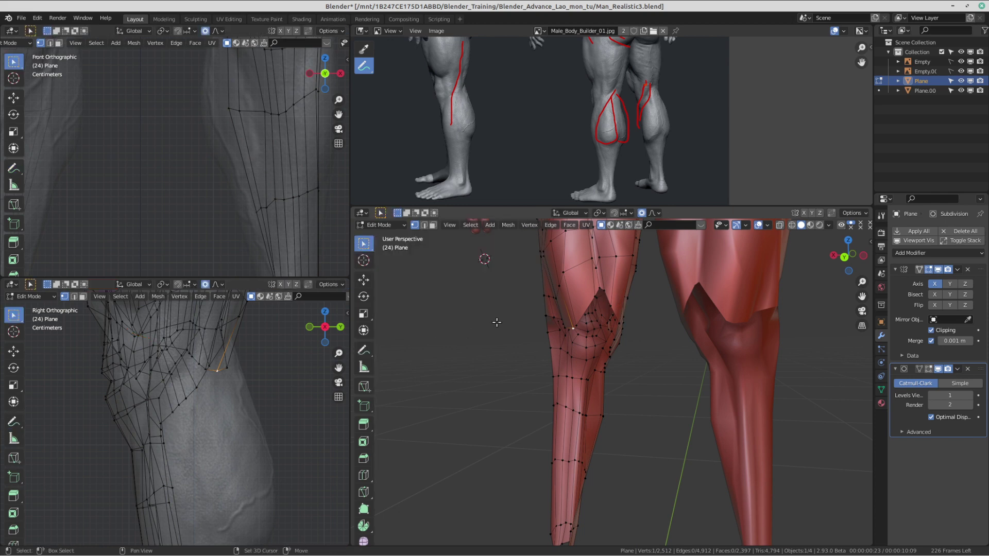
Step: Duplicate four faces of the buttock and place the copy at the back of the calf in the right view
middle_drag(496, 323, 590, 391)
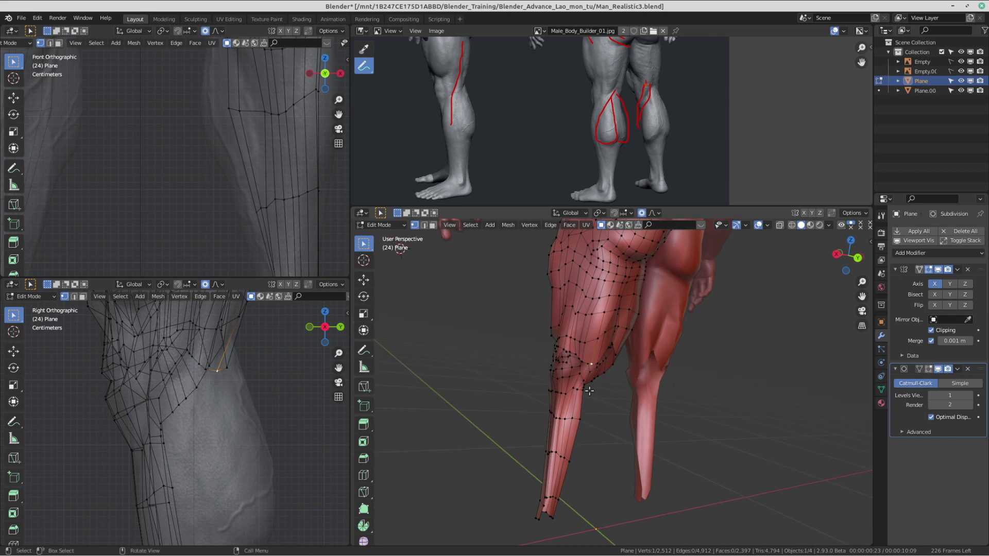
scroll(174, 395, down, 3)
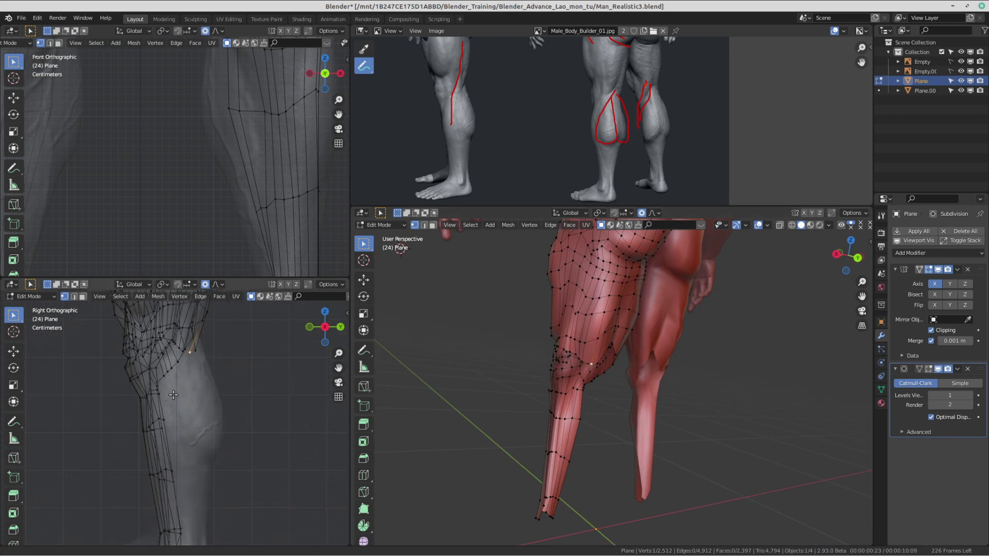
scroll(173, 395, up, 2)
middle_drag(651, 391, 621, 438)
scroll(620, 396, up, 4)
middle_drag(644, 368, 617, 325)
scroll(280, 405, down, 2)
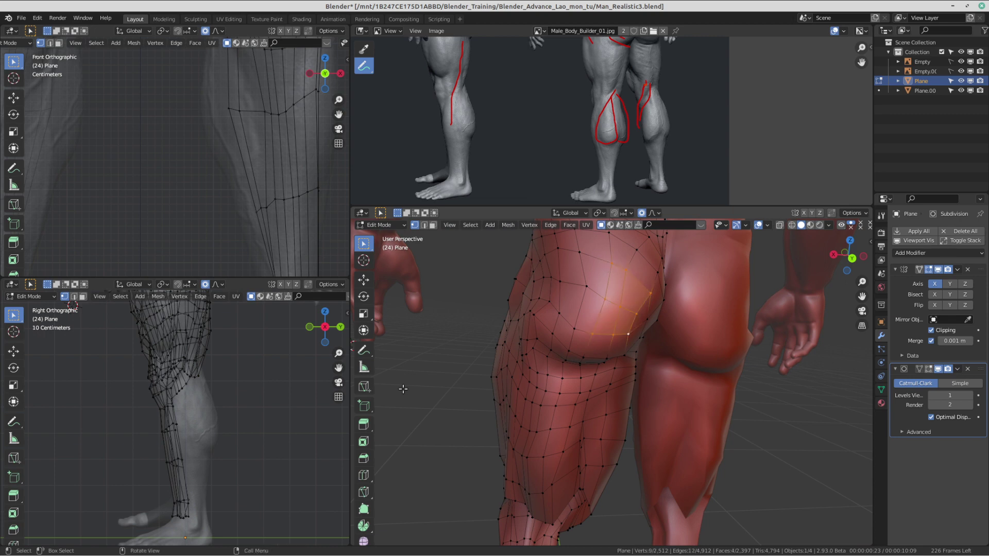
shift+middle_drag(85, 348, 31, 471)
scroll(190, 355, down, 2)
scroll(194, 397, up, 3)
shift+middle_drag(198, 394, 201, 389)
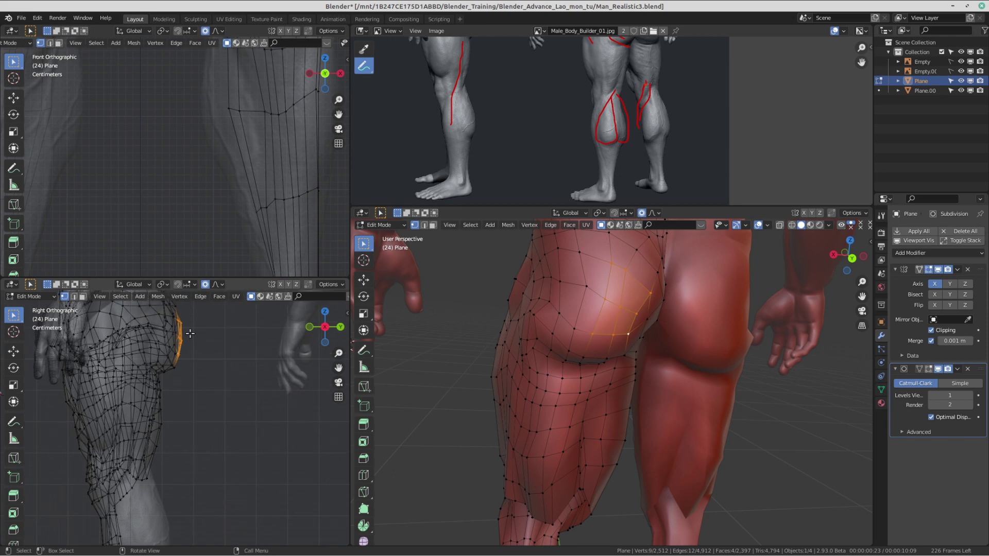
scroll(182, 441, down, 2)
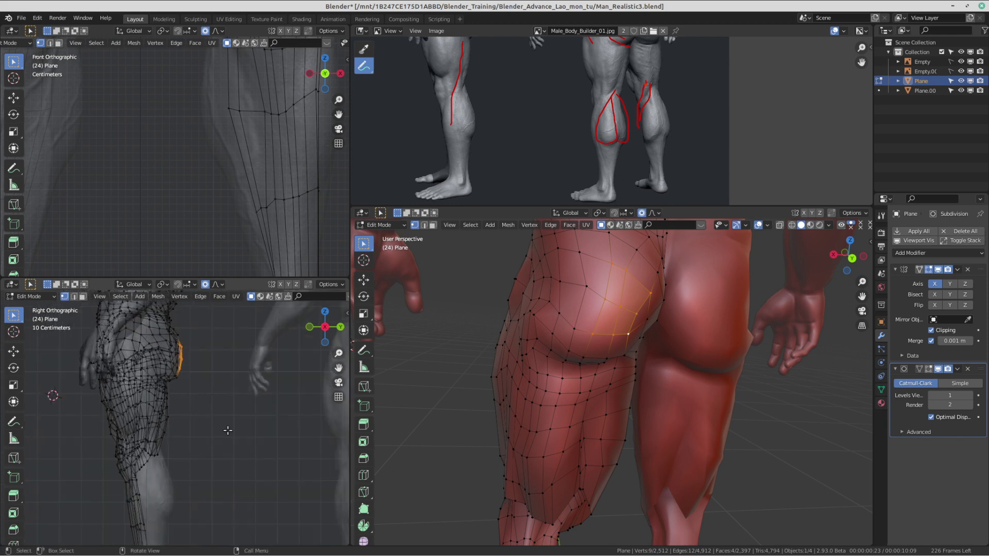
key(g)
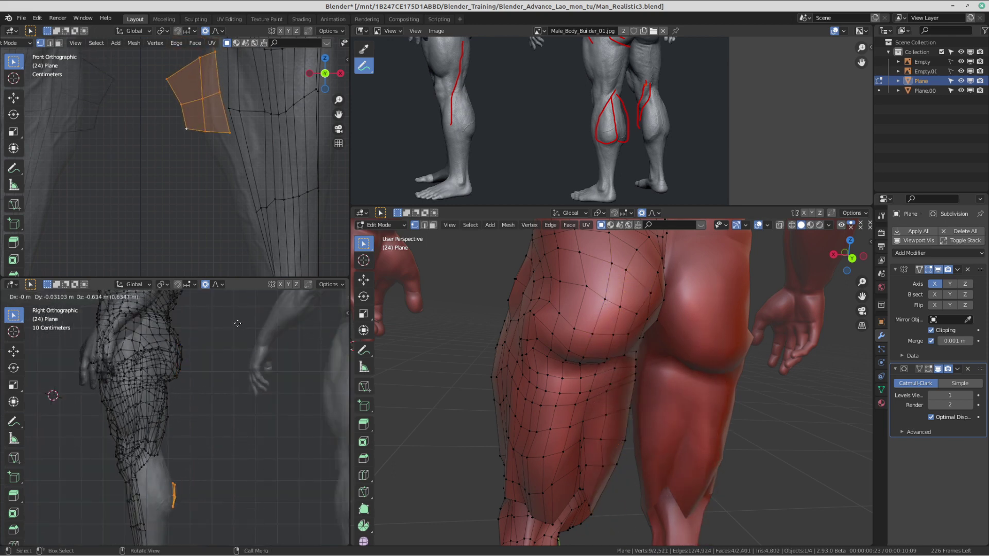
click(238, 324)
scroll(206, 438, up, 4)
shift+middle_drag(207, 467, 208, 431)
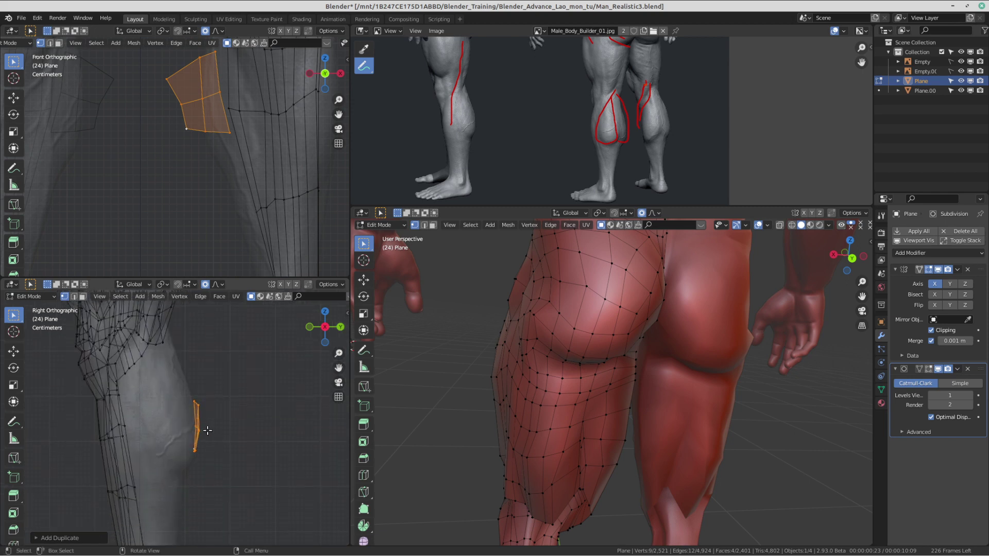
Step: Move the duplicated face patch sideways in the front view so it sits over the calf
scroll(489, 412, down, 2)
shift+middle_drag(490, 412, 478, 319)
scroll(478, 319, down, 1)
scroll(139, 130, down, 2)
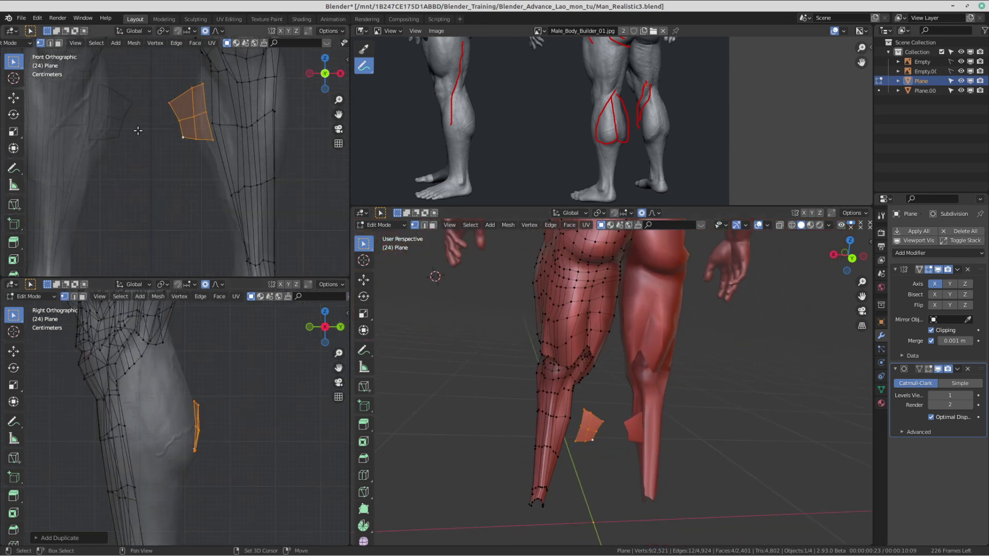
shift+middle_drag(211, 153, 190, 194)
scroll(190, 194, up, 2)
scroll(210, 140, down, 2)
scroll(186, 149, down, 2)
shift+middle_drag(208, 160, 186, 198)
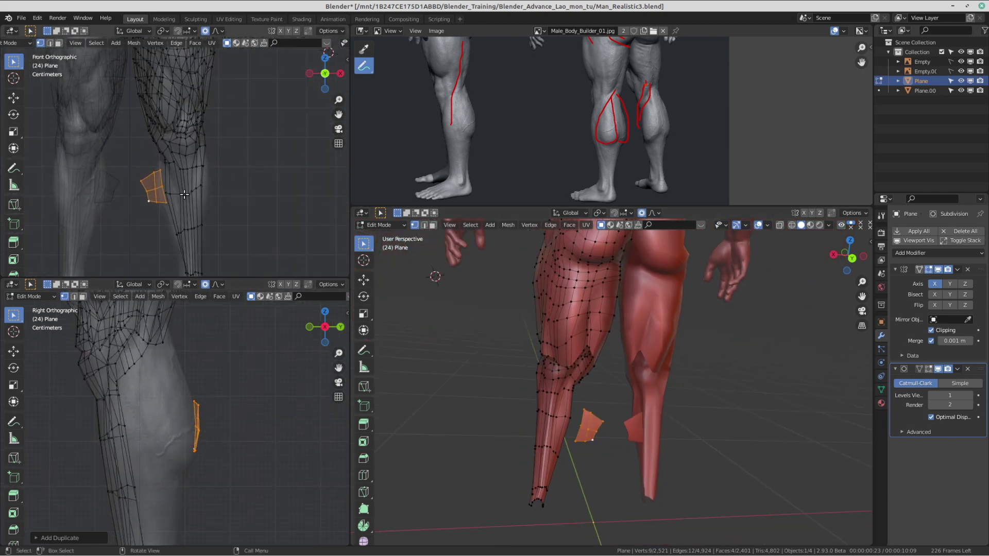
scroll(186, 197, up, 1)
key(g)
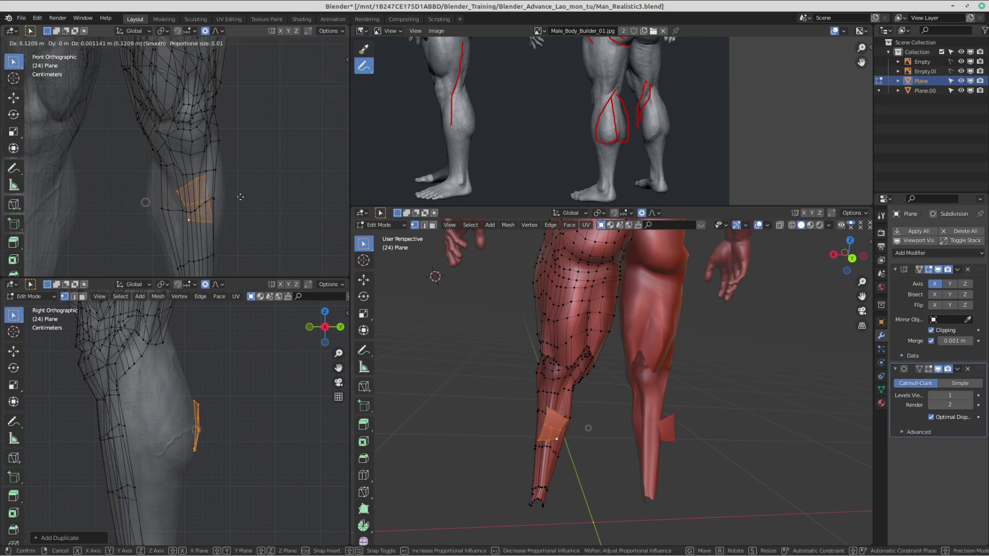
click(244, 196)
Step: Shift the middle vertex on the calf patch's inner edge slightly toward the inner side of the leg
scroll(510, 155, down, 5)
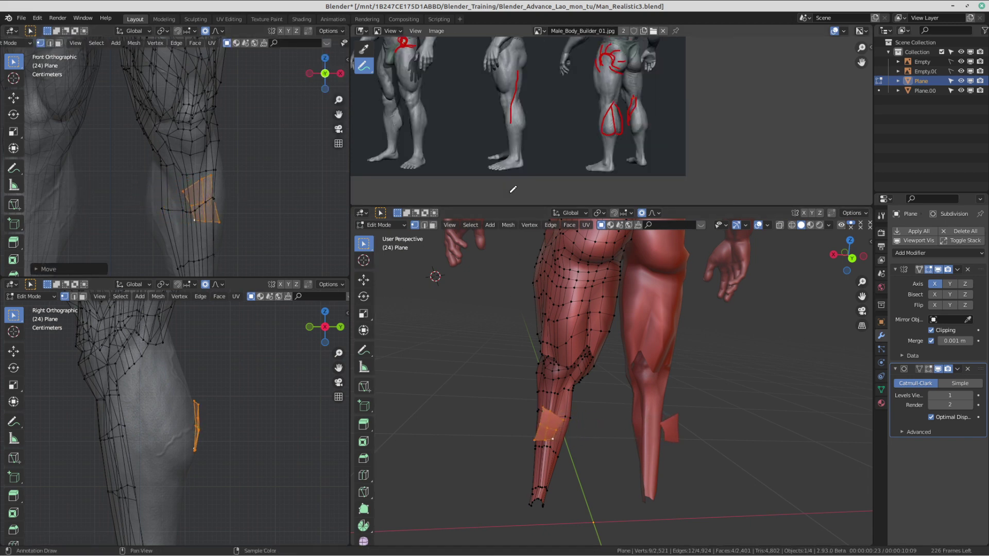
scroll(605, 142, up, 6)
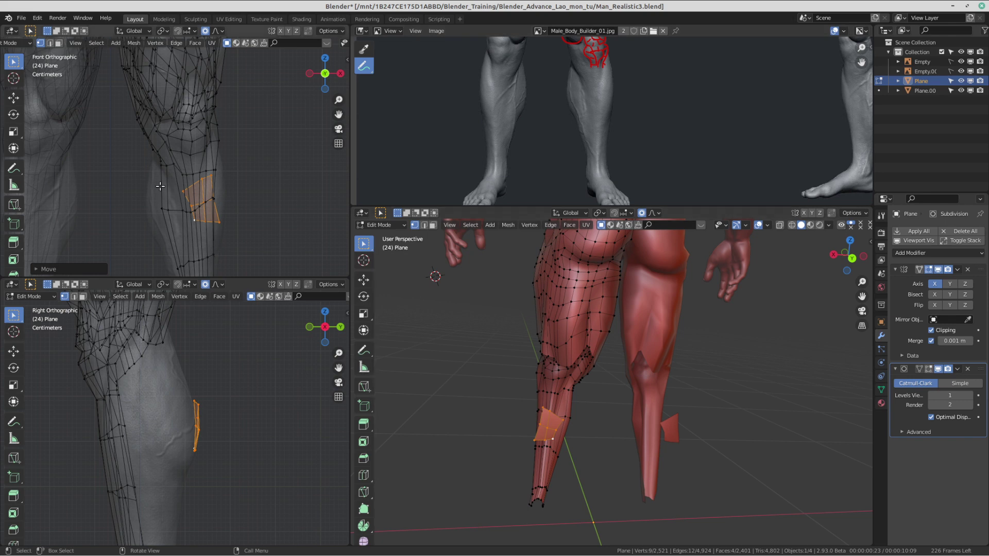
scroll(254, 193, up, 2)
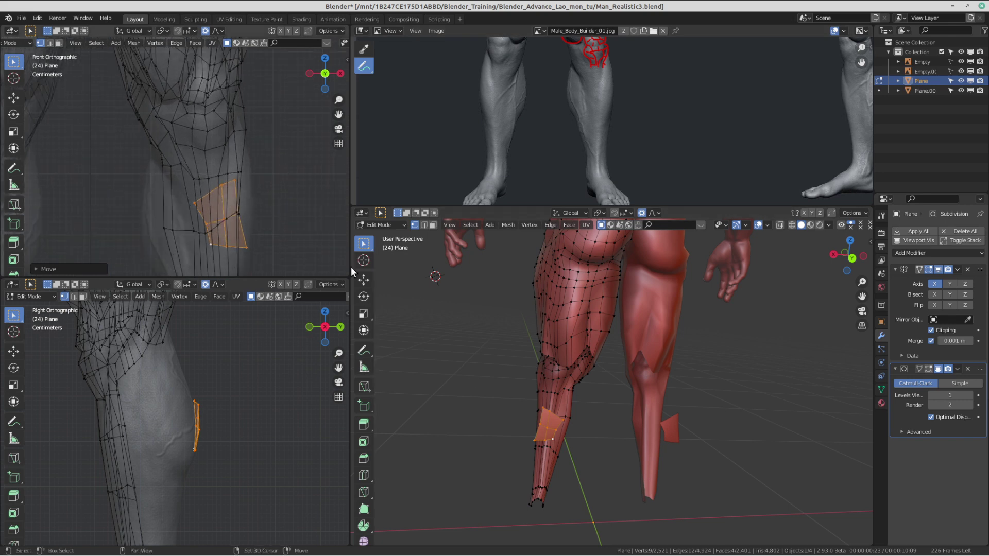
scroll(564, 386, up, 5)
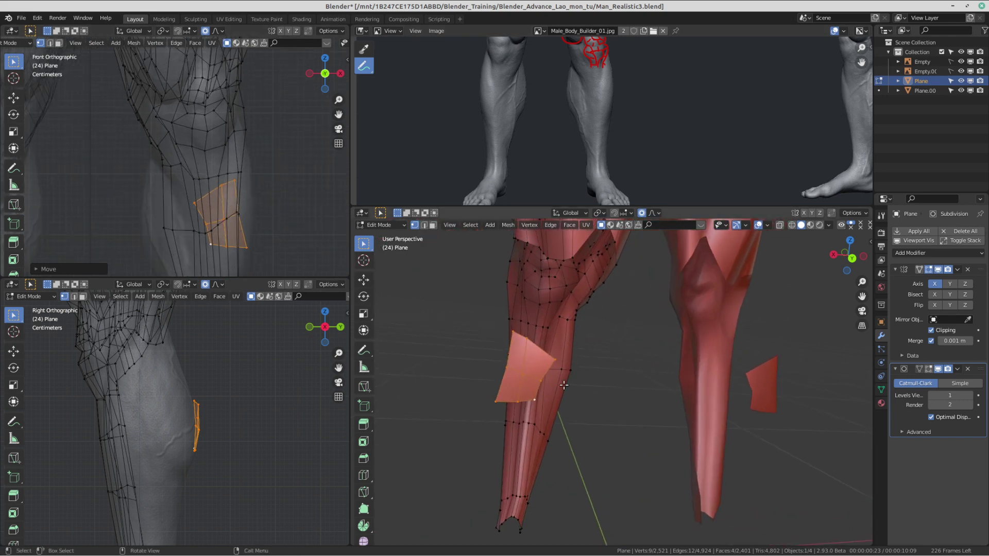
click(541, 380)
shift+middle_drag(556, 367, 560, 380)
key(g)
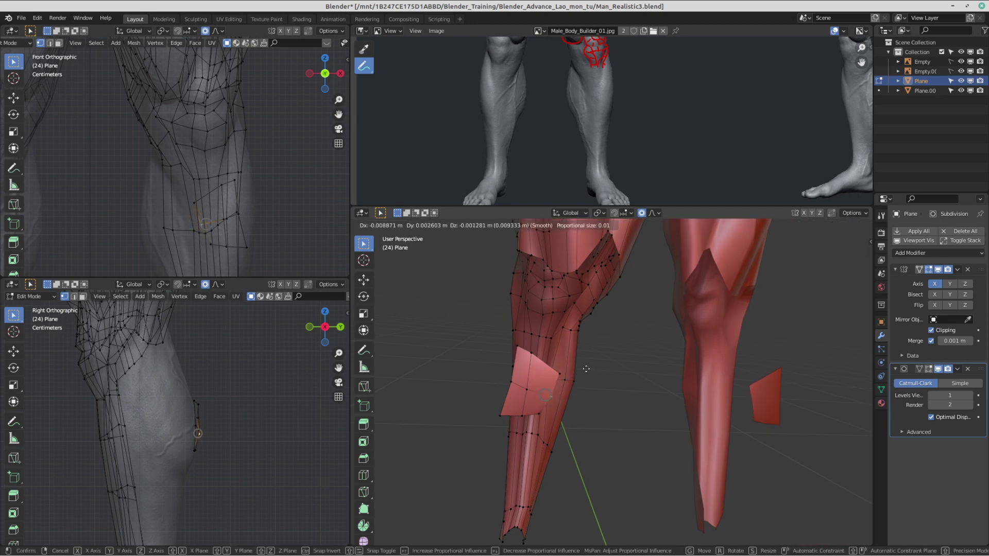
click(566, 370)
Step: Examine the outlined calf muscles in the back-view reference and compare them with the patch on the leg
middle_drag(517, 337, 508, 336)
scroll(536, 371, up, 2)
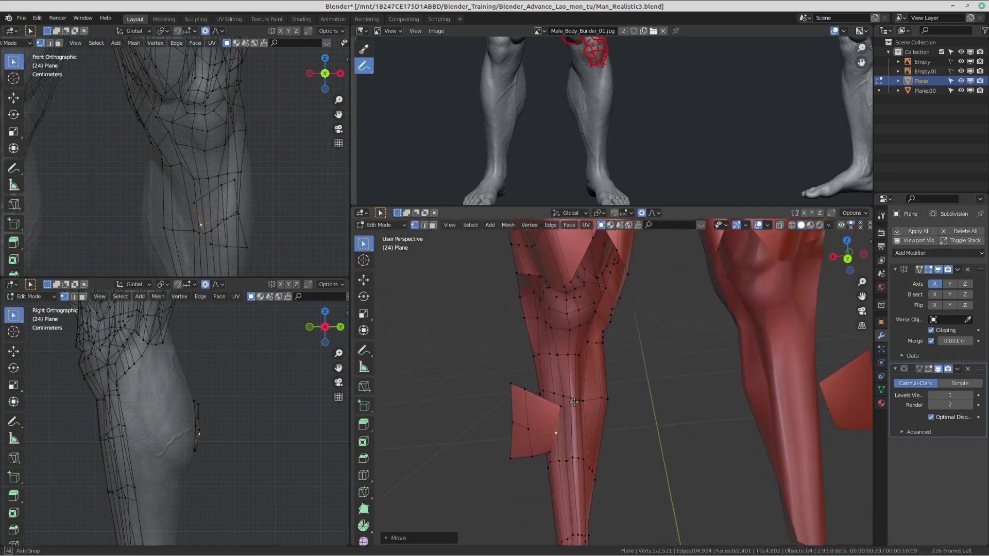
middle_drag(582, 451, 575, 456)
scroll(170, 155, down, 2)
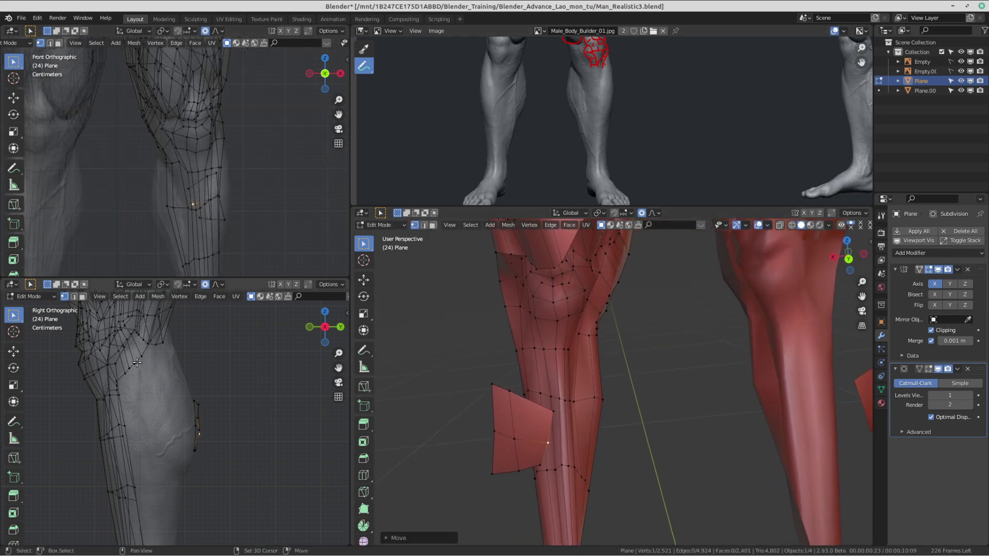
scroll(677, 122, down, 2)
middle_drag(678, 123, 547, 141)
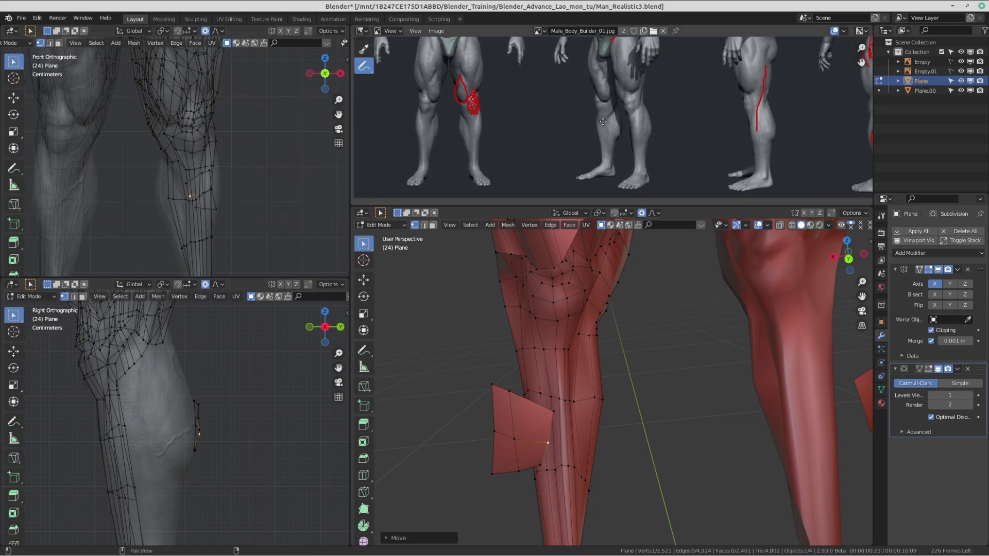
middle_drag(804, 141, 549, 153)
middle_drag(899, 150, 876, 152)
scroll(711, 153, up, 3)
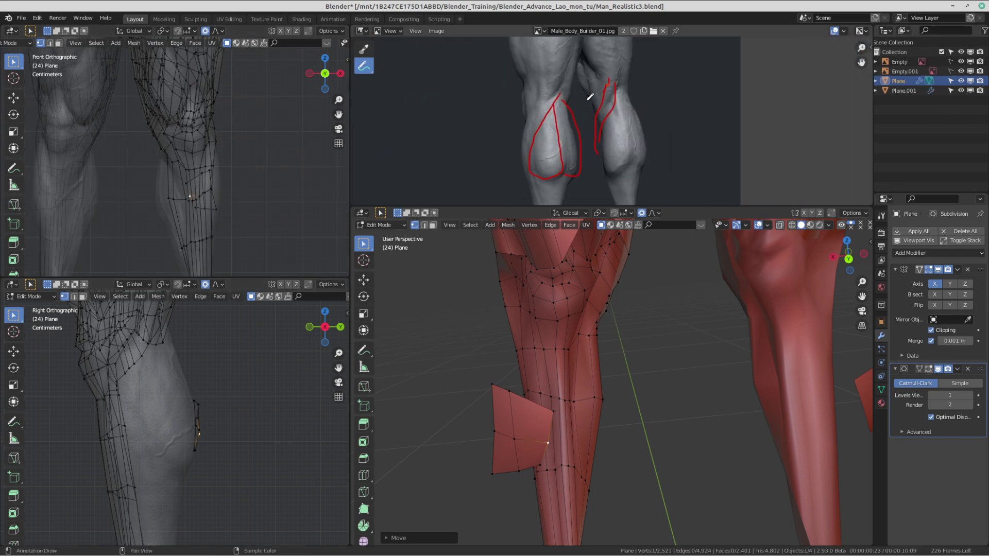
shift+middle_drag(596, 389, 633, 363)
scroll(614, 382, up, 1)
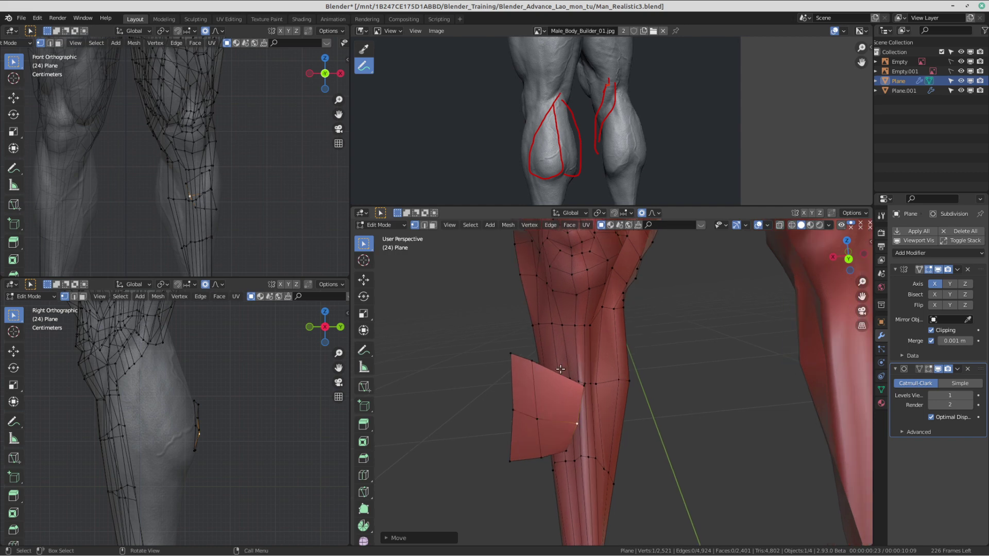
key(g)
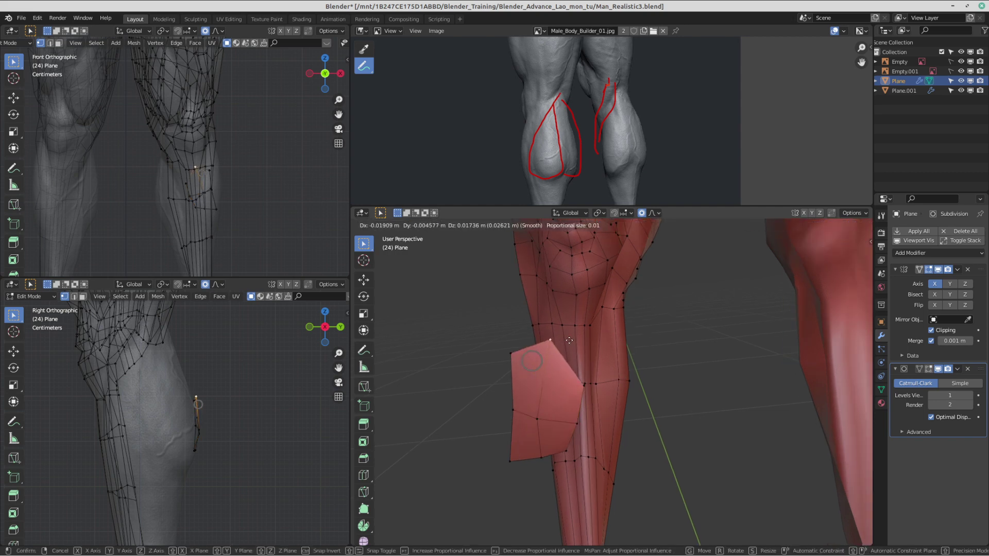
right_click(569, 341)
scroll(570, 341, down, 1)
shift+middle_drag(570, 340, 580, 343)
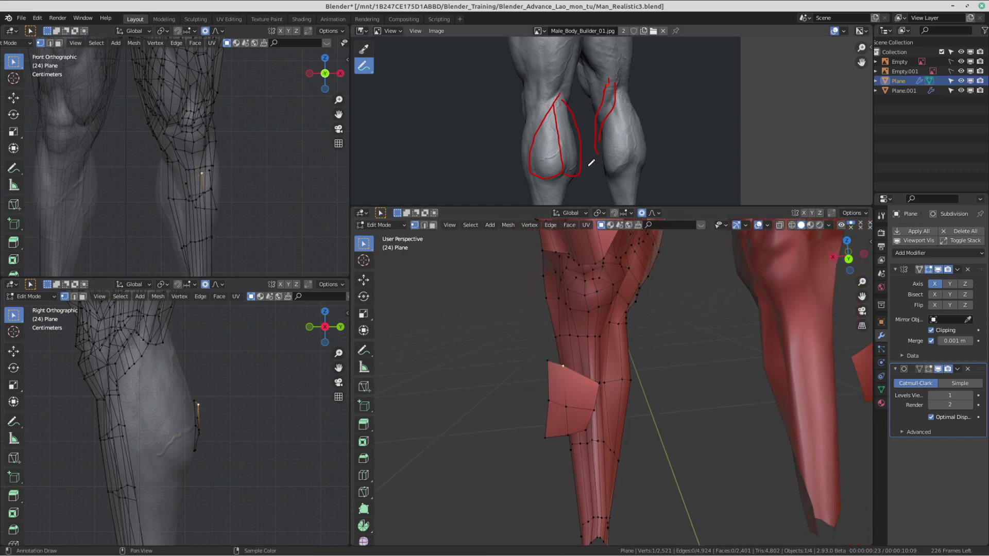
shift+middle_drag(598, 407, 596, 405)
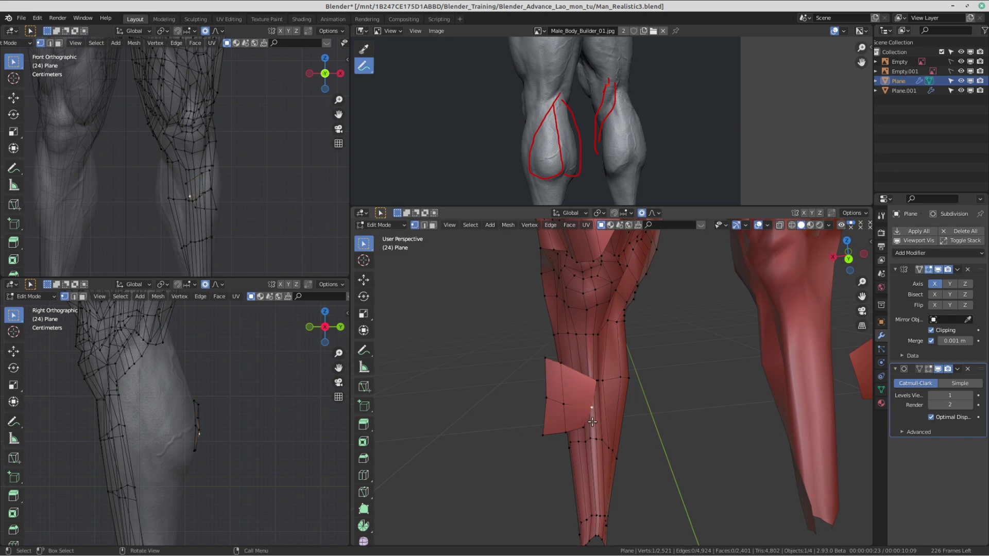
key(g)
right_click(636, 412)
Step: Widen the calf patch by moving the three vertices of its inner edge out to the inner side of the calf
key(g)
click(591, 401)
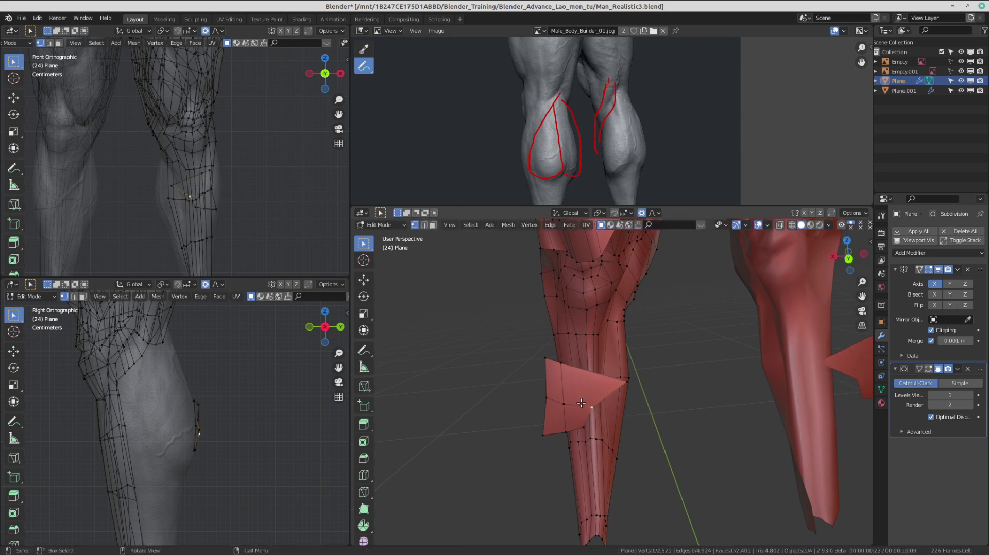
key(g)
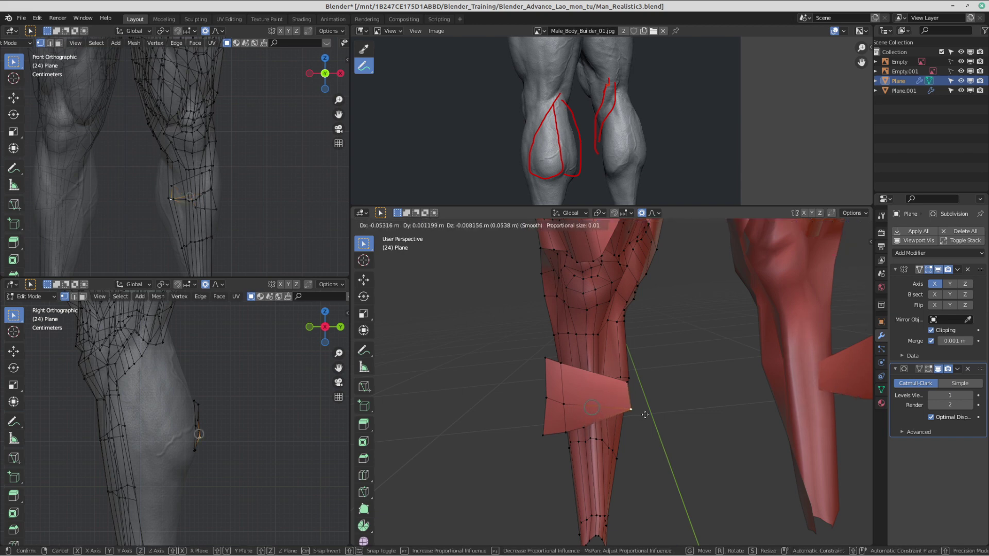
click(618, 421)
key(g)
click(634, 442)
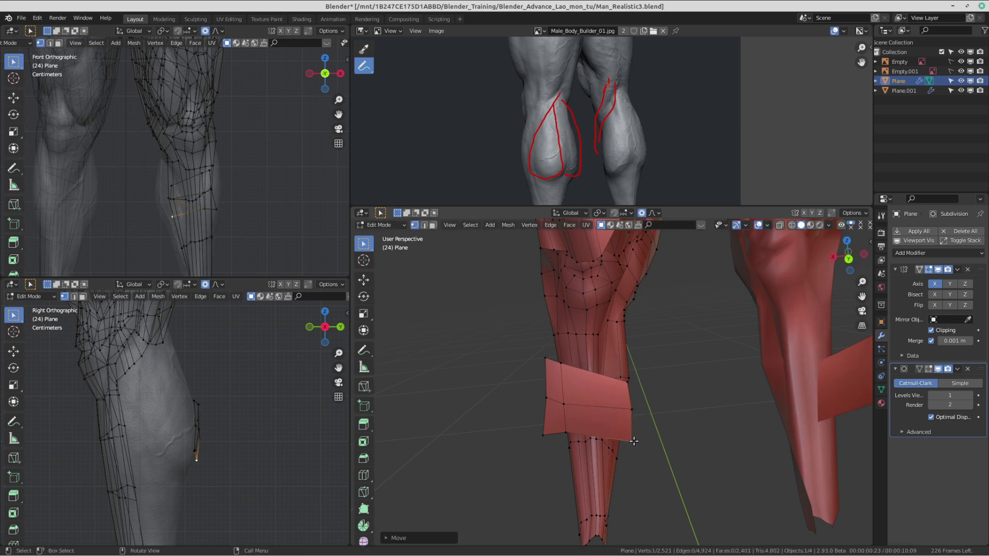
Step: Add a centred vertical loop cut through the widened inner column of the calf patch
click(566, 408)
key(g)
click(599, 407)
key(ctrl+r)
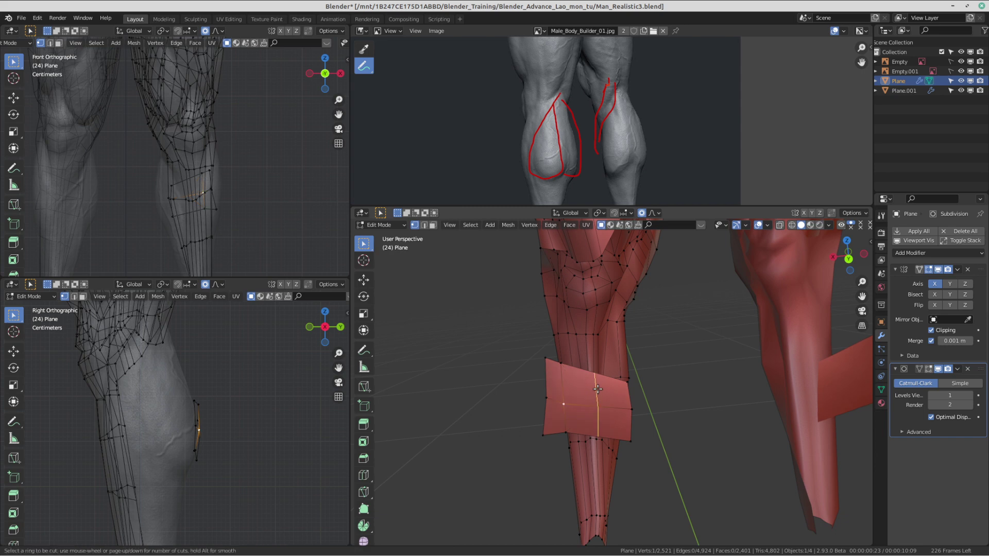
click(596, 388)
right_click(597, 387)
middle_drag(596, 387, 532, 371)
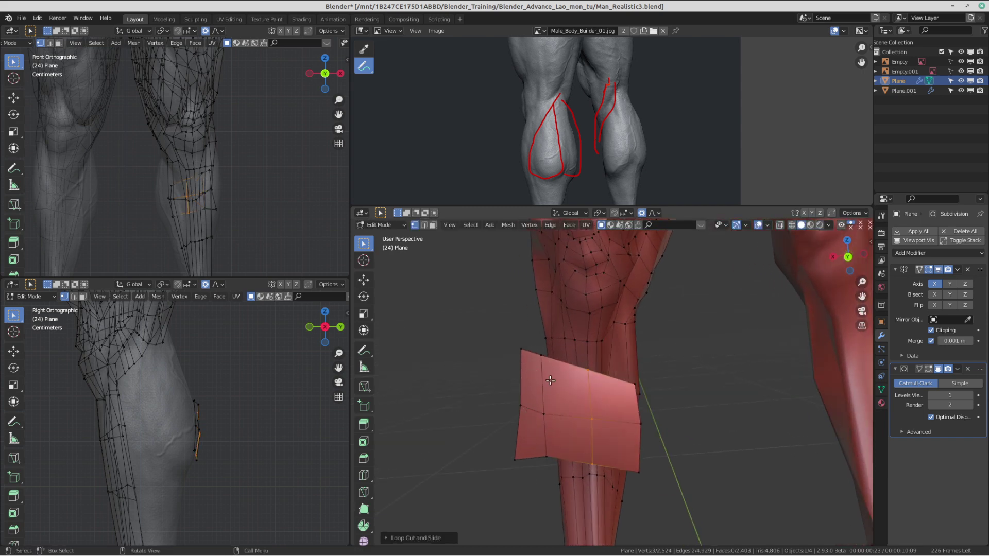
Step: Shift the top vertex of the calf patch's outer loop and the centre vertex of the new loop toward the inner side
middle_drag(559, 409, 626, 375)
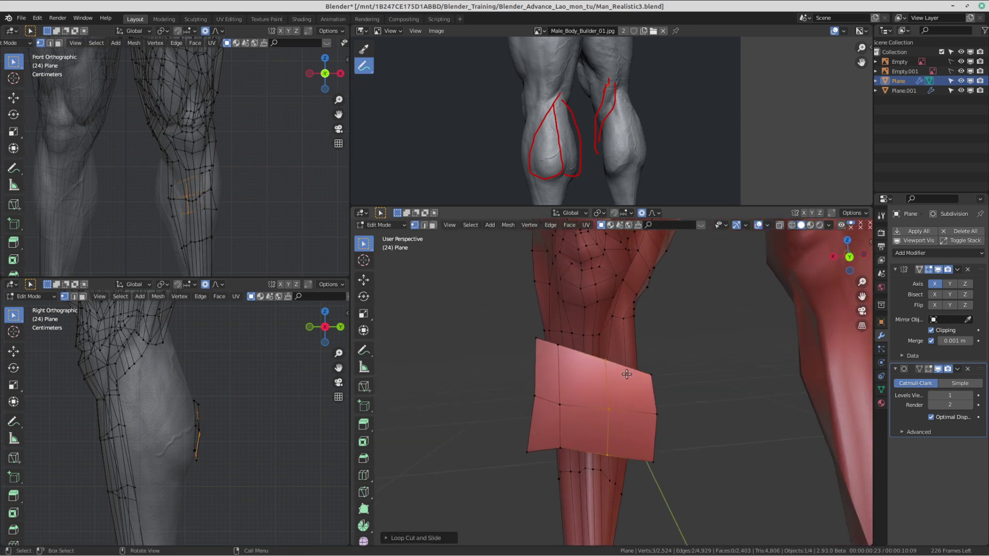
click(560, 350)
key(g)
click(580, 357)
click(615, 402)
key(g)
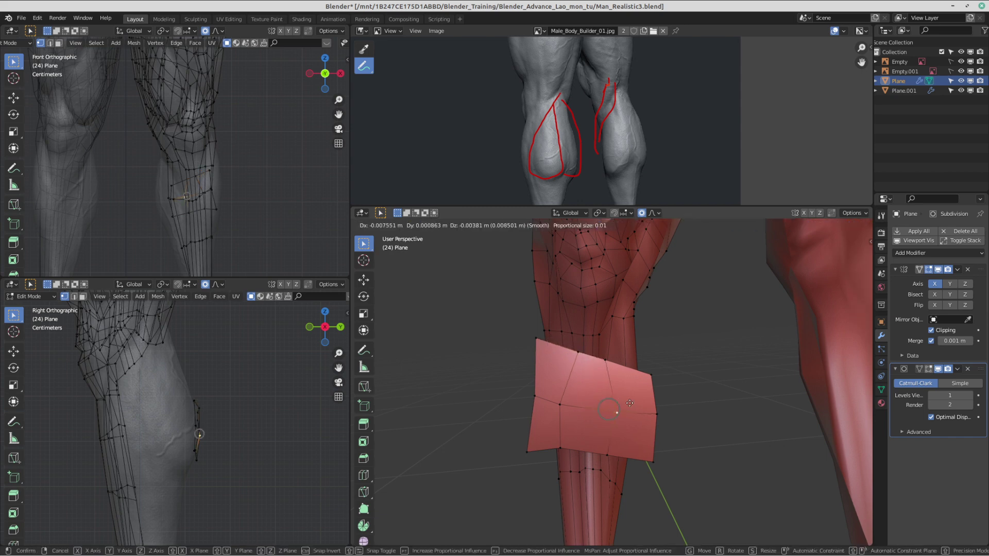
click(630, 403)
Step: Select the shin and lower-leg mesh in the right view and hide it, leaving the calf patch visible
shift+middle_drag(210, 219, 221, 199)
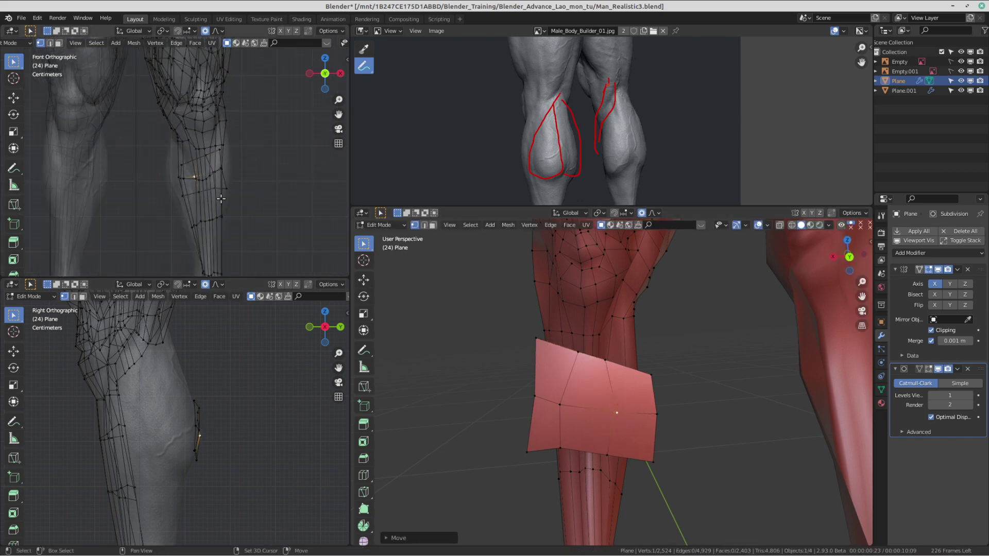
scroll(221, 199, down, 2)
scroll(110, 496, down, 4)
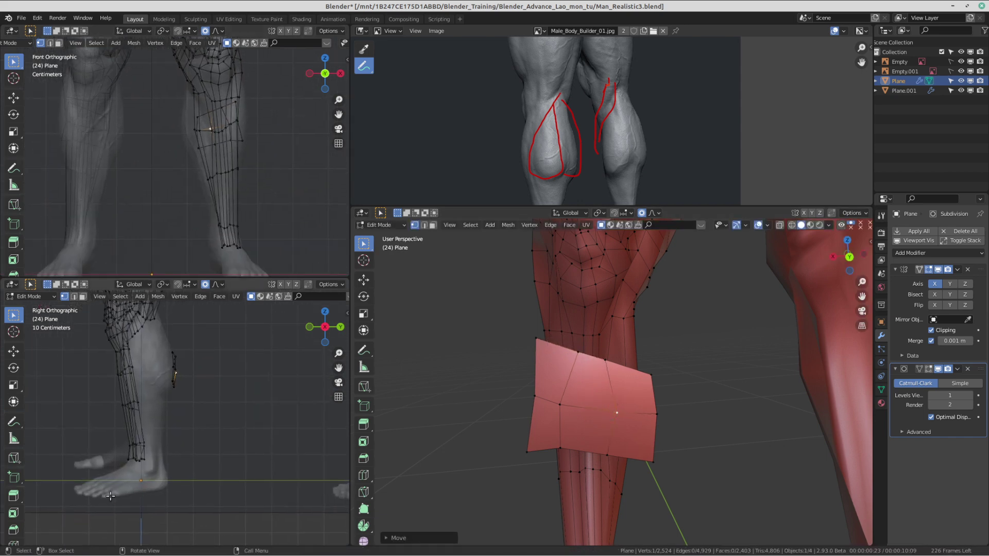
shift+middle_drag(98, 389, 112, 416)
click(119, 368)
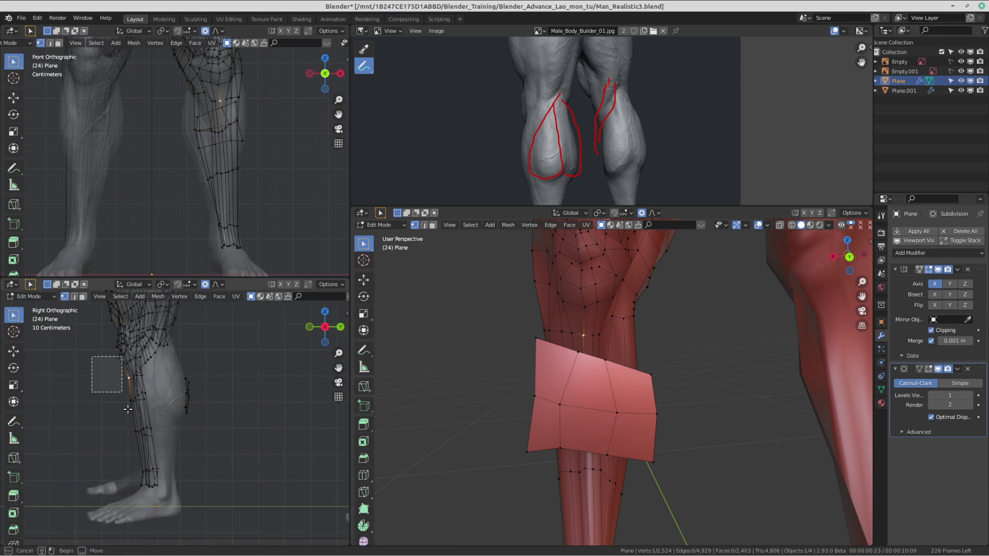
drag(127, 409, 161, 504)
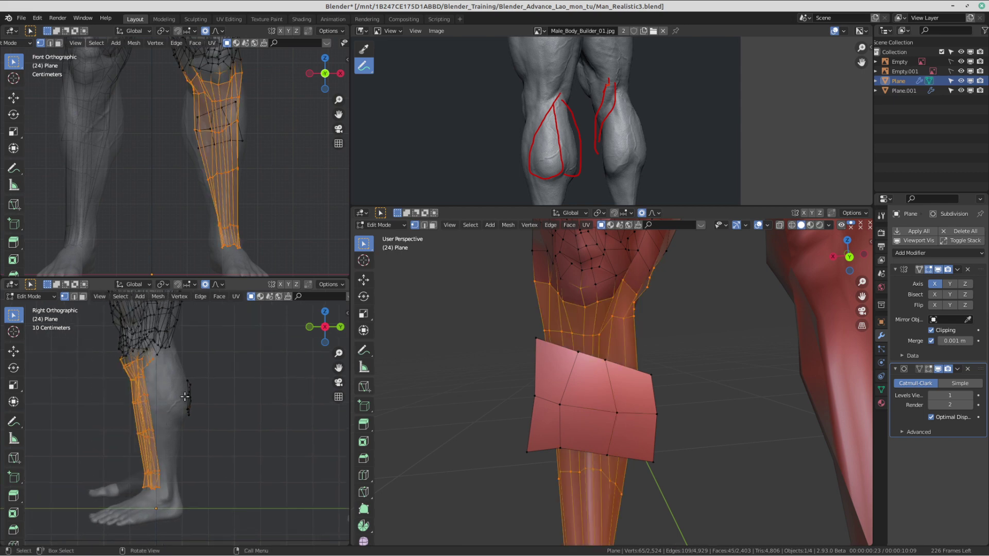
key(h)
scroll(205, 146, up, 3)
shift+middle_drag(262, 98, 234, 188)
scroll(196, 184, down, 2)
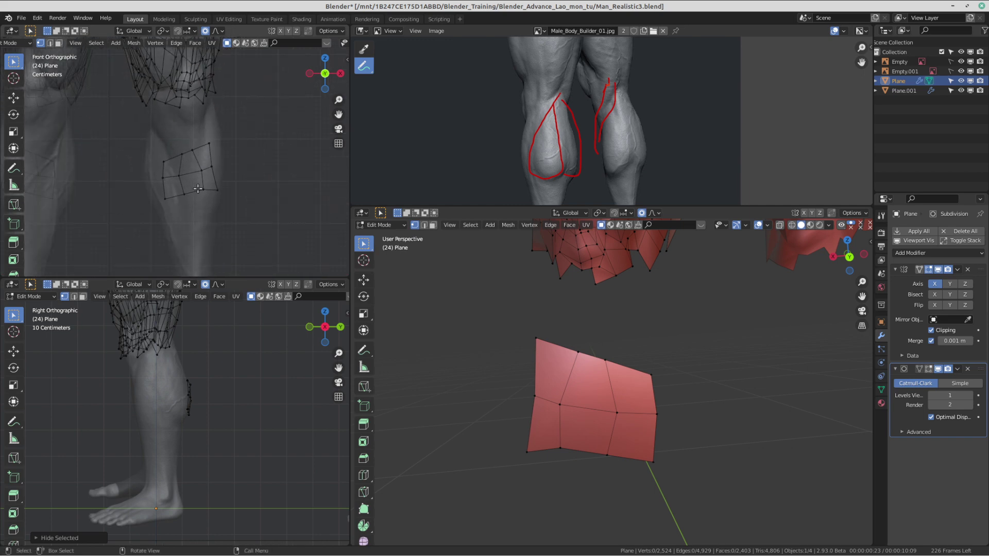
Step: Extrude the top edge of the calf patch upward in the front view to just below the knee
scroll(583, 119, down, 3)
scroll(588, 155, down, 3)
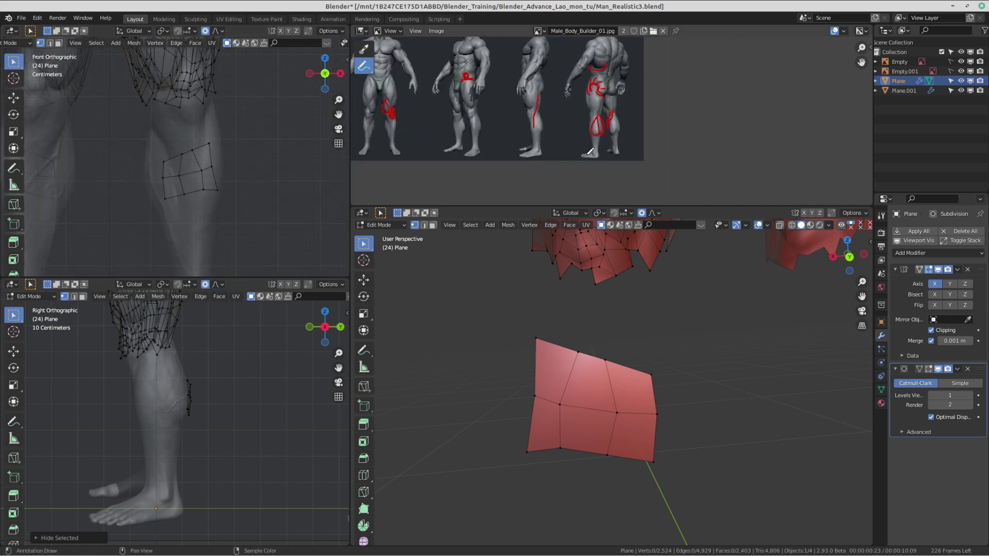
scroll(592, 149, up, 2)
scroll(596, 144, up, 1)
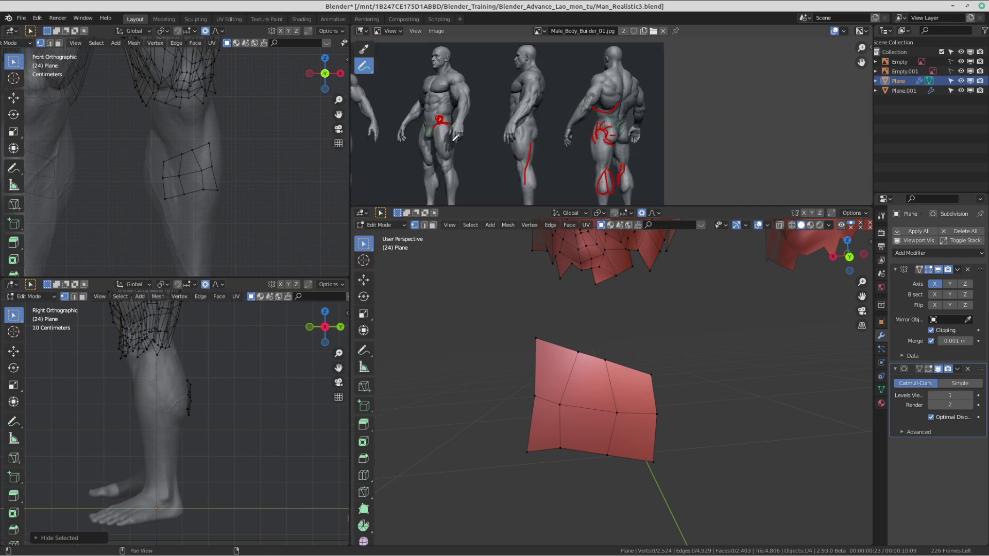
scroll(455, 138, down, 2)
scroll(189, 139, up, 2)
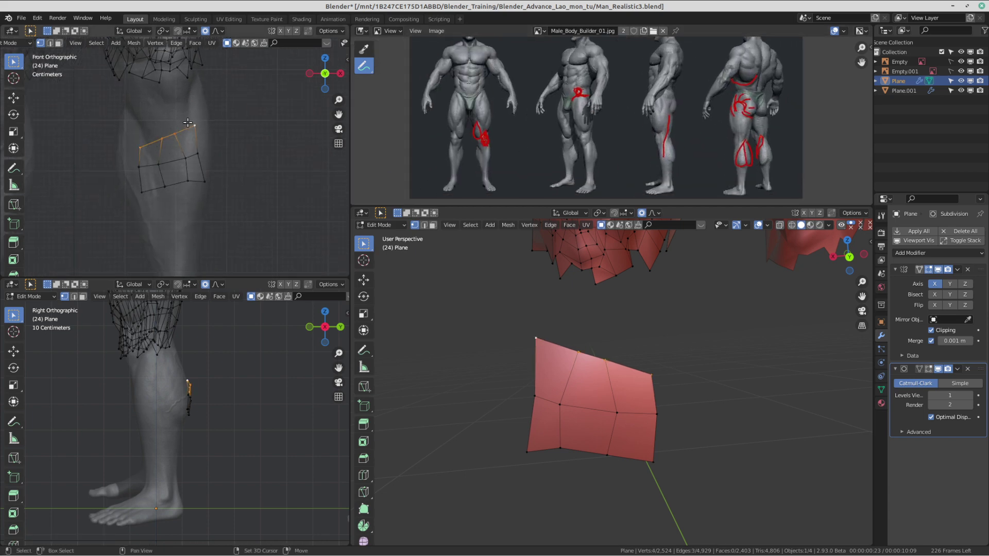
shift+middle_drag(188, 122, 210, 149)
key(e)
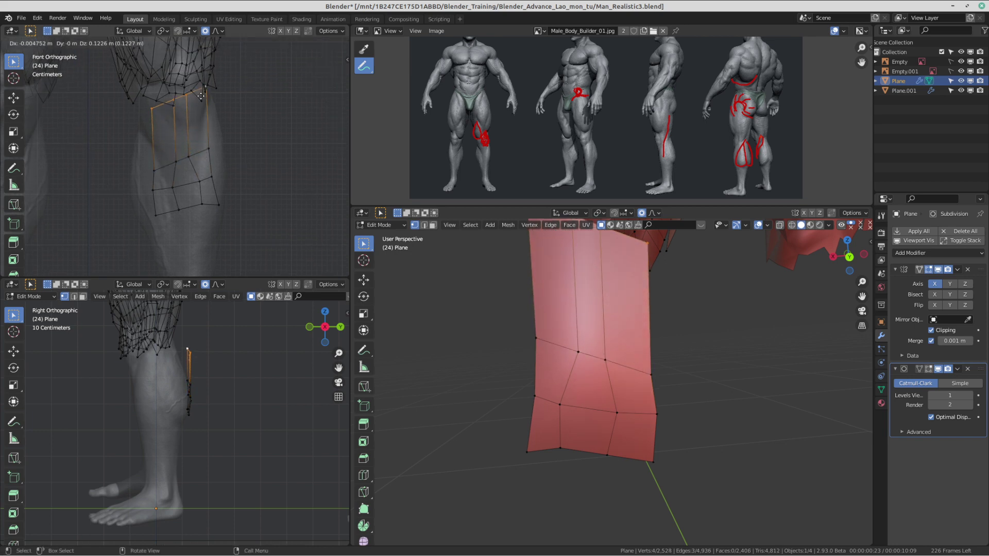
click(201, 103)
Step: Move the extruded top edge forward toward the back of the knee and scale it down to taper the calf strip
middle_drag(588, 338, 616, 420)
key(g)
click(647, 395)
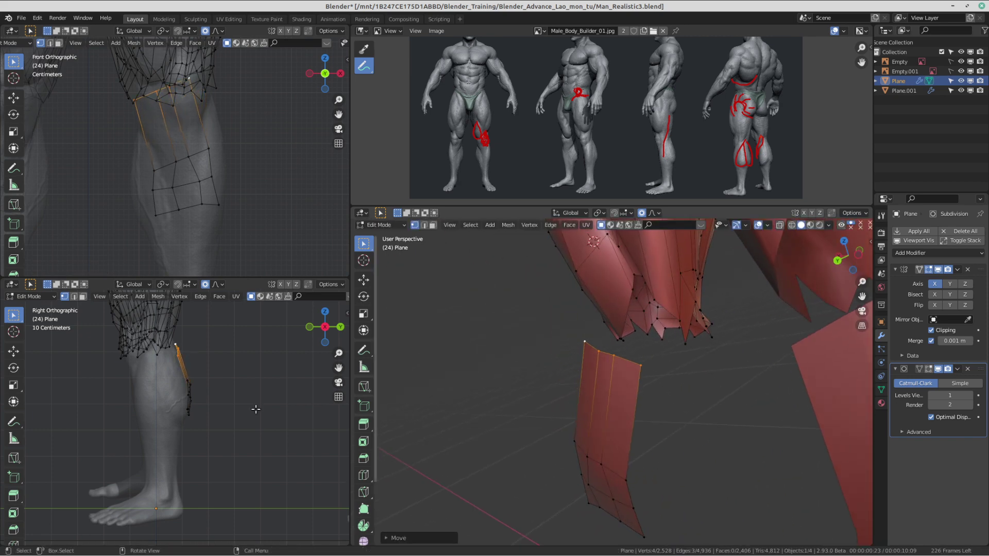
scroll(186, 424, up, 3)
shift+middle_drag(215, 379, 207, 409)
shift+middle_drag(245, 141, 245, 234)
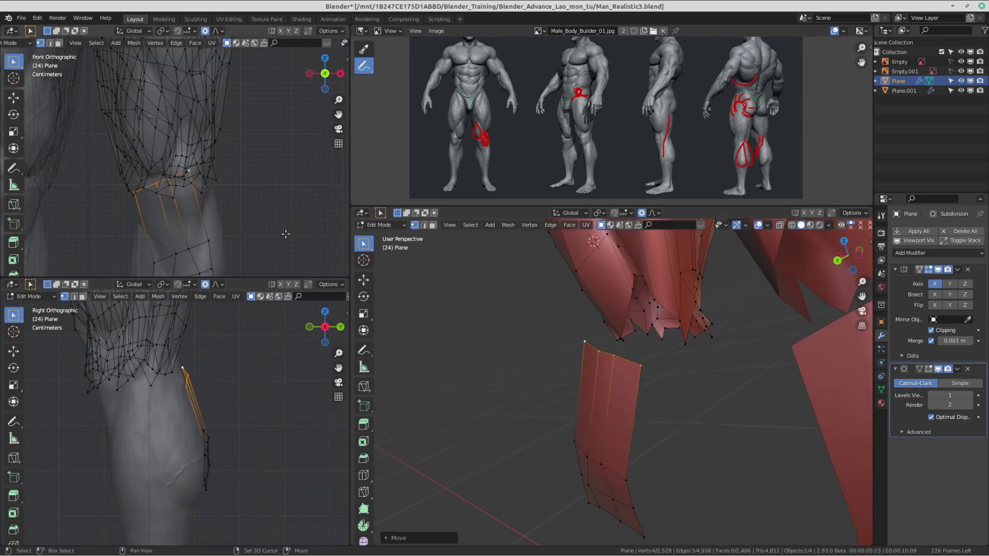
key(s)
click(221, 219)
shift+scroll(248, 177, down, 4)
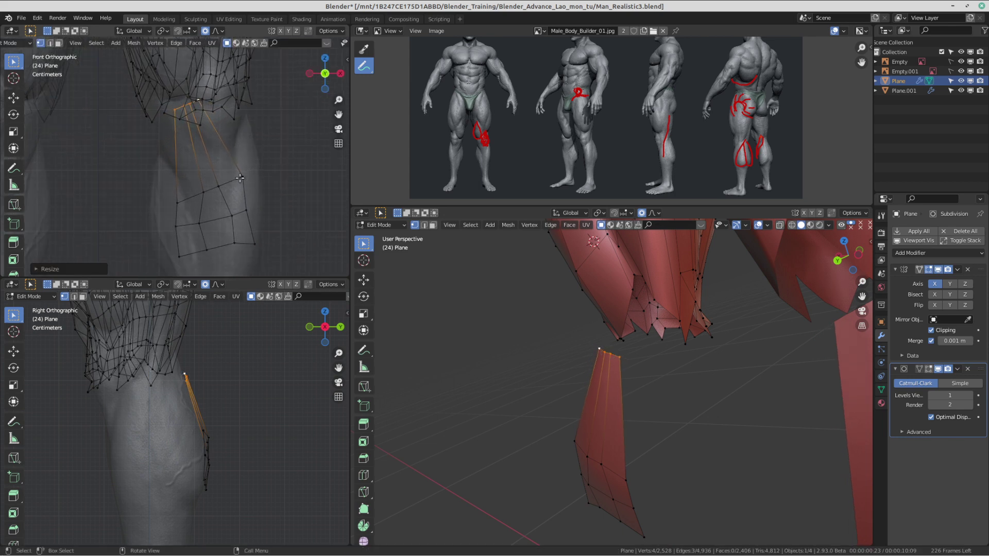
Step: Reposition the three outer-side vertices of the calf patch in the front view to follow the reference calf's outer contour
shift+middle_drag(247, 178, 229, 188)
key(g)
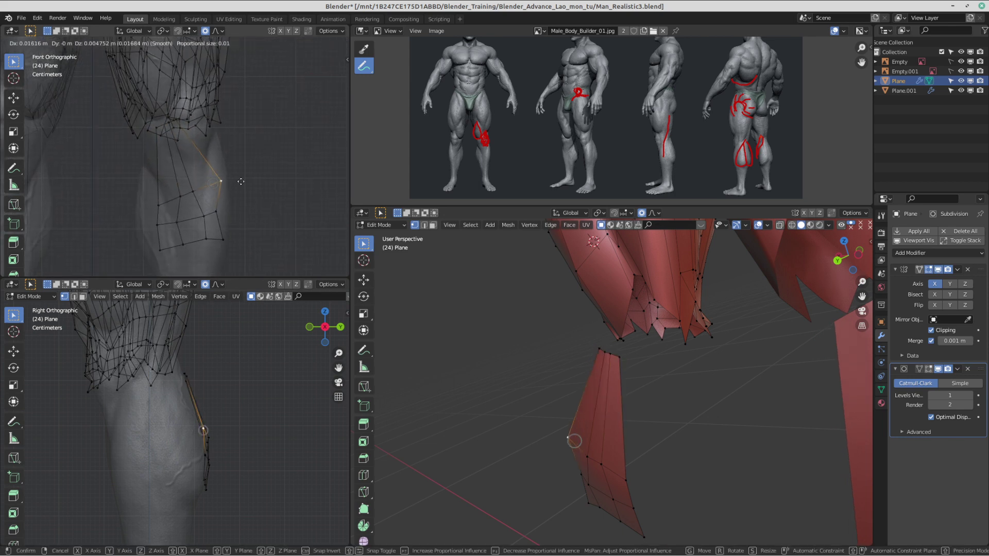
click(237, 186)
click(220, 214)
key(g)
click(227, 214)
click(222, 236)
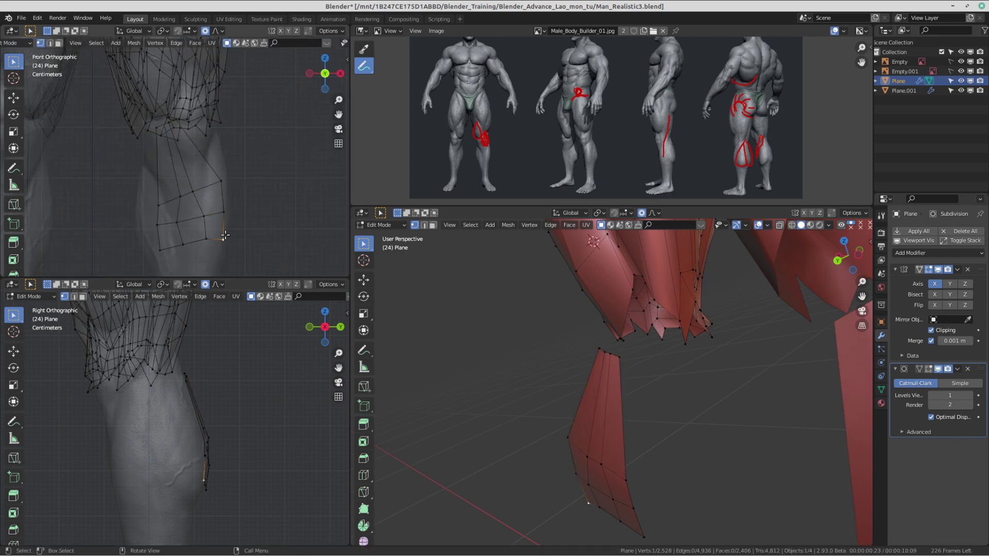
key(g)
click(219, 236)
click(225, 180)
click(218, 181)
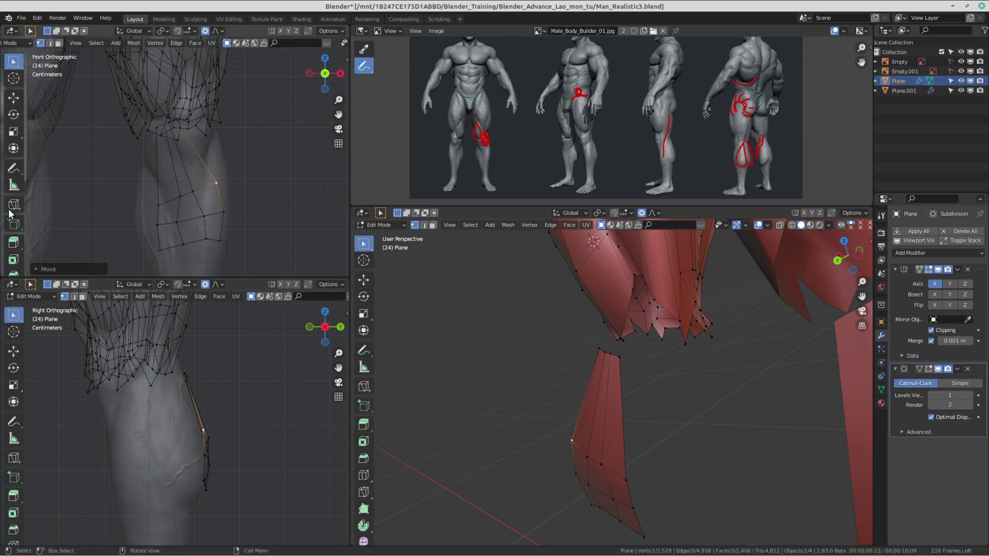
Step: Annotate the calf's outer contour in the front view and a long oval for the side muscle in the right view
click(14, 169)
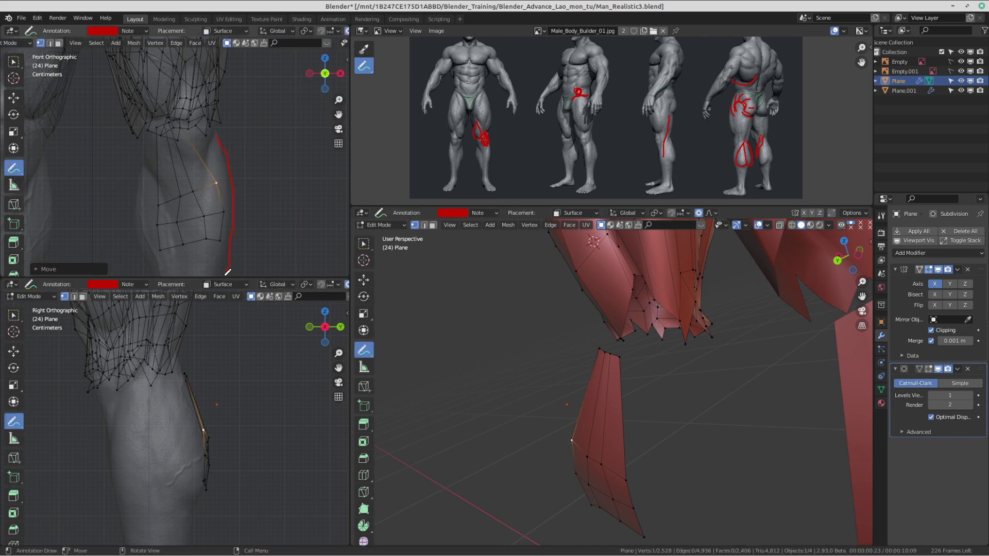
drag(228, 272, 227, 273)
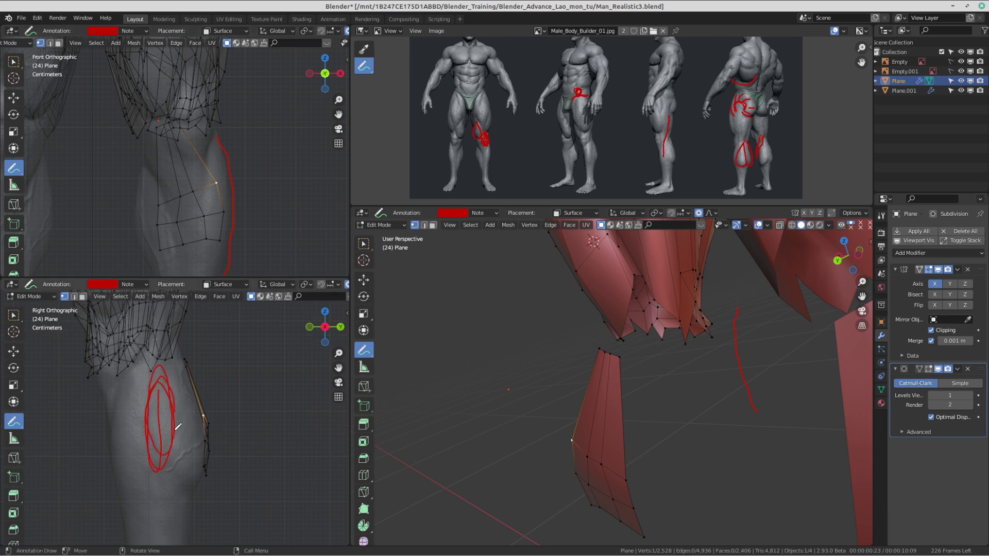
shift+middle_drag(168, 192, 172, 164)
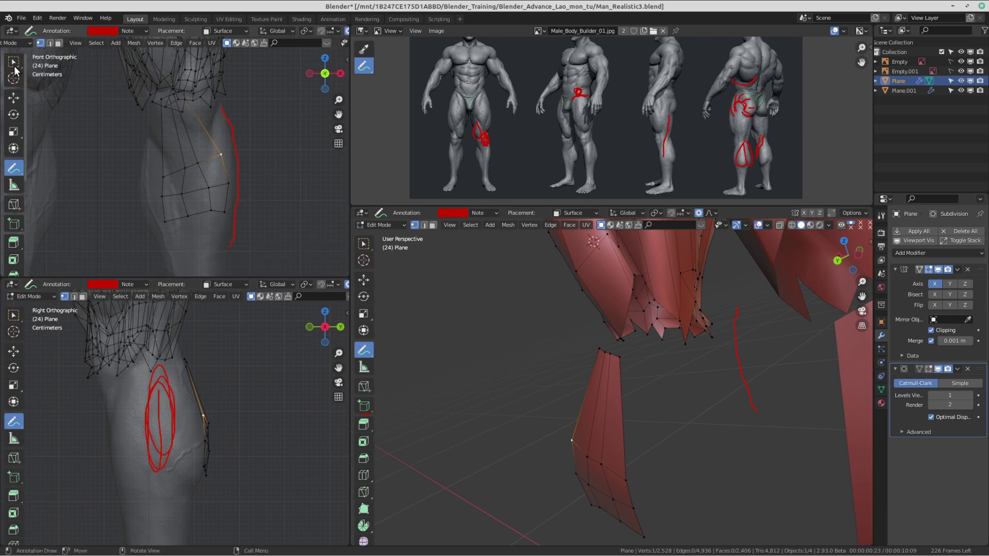
Step: Lower the two middle vertices of the calf patch's bottom edge in the front view to give the edge a rounded shape
click(13, 64)
click(211, 210)
key(g)
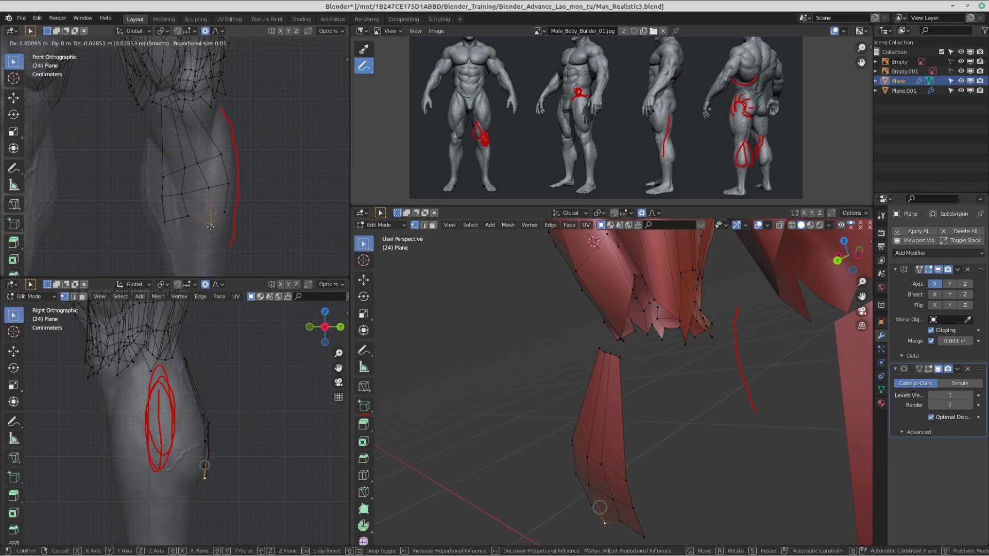
click(212, 224)
click(187, 217)
key(g)
click(182, 234)
shift+middle_drag(210, 254, 219, 215)
scroll(214, 386, up, 2)
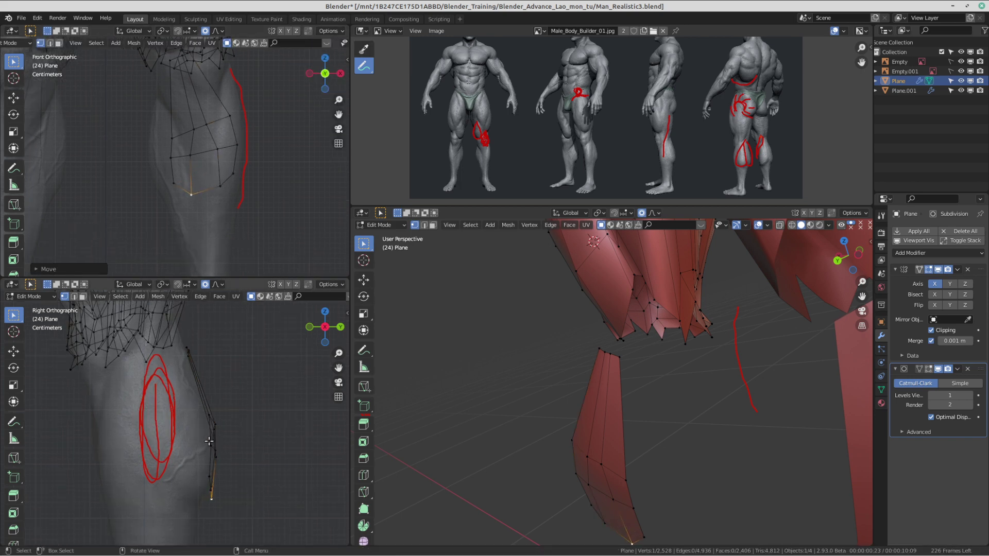
Step: Extrude the bottom edge row of the calf strip down and forward in the side view
shift+middle_drag(212, 407, 210, 365)
scroll(208, 192, down, 1)
alt+click(204, 185)
shift+middle_drag(240, 437, 230, 387)
key(e)
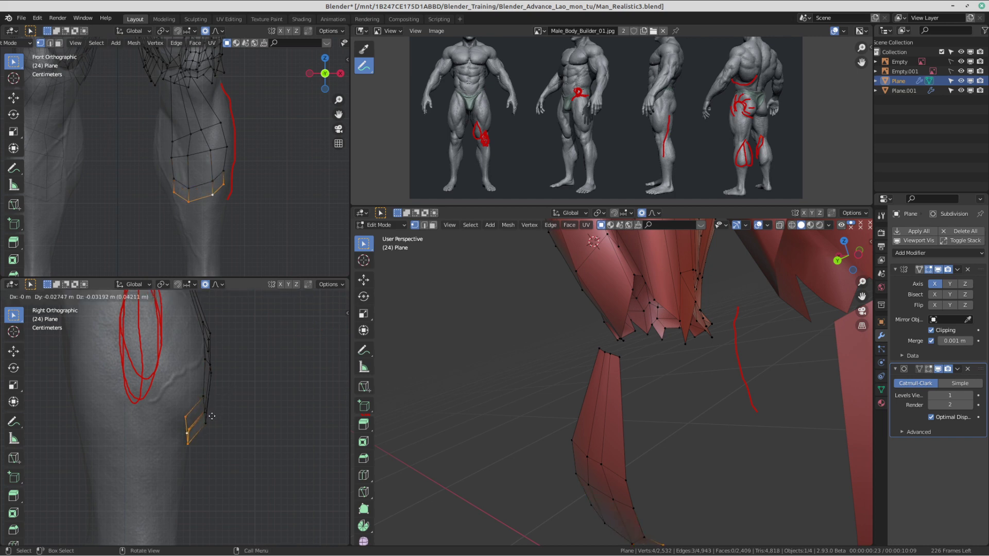
click(204, 419)
shift+middle_drag(205, 419, 208, 439)
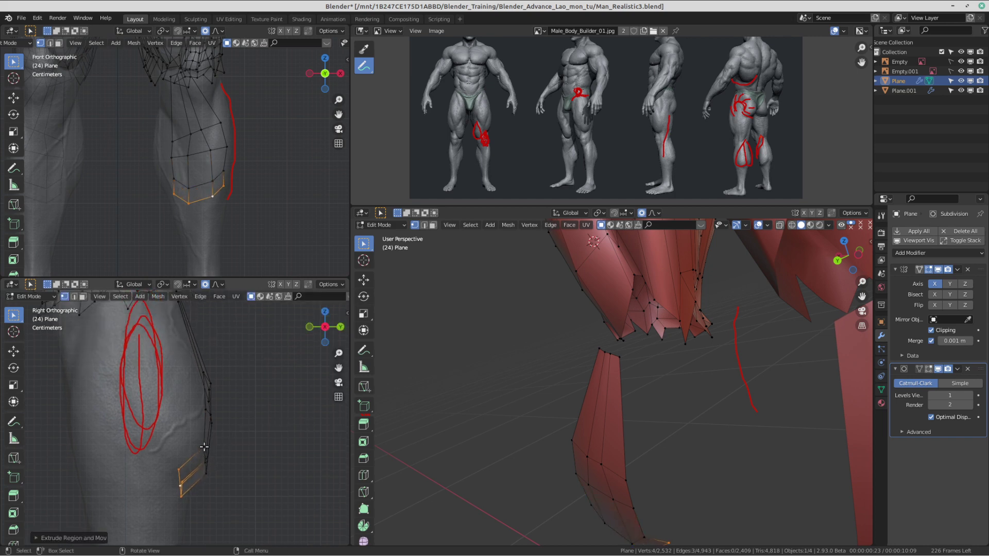
Step: Move two vertices on the calf strip's inner edge toward the inner leg contour in the front view
shift+middle_drag(218, 156, 241, 203)
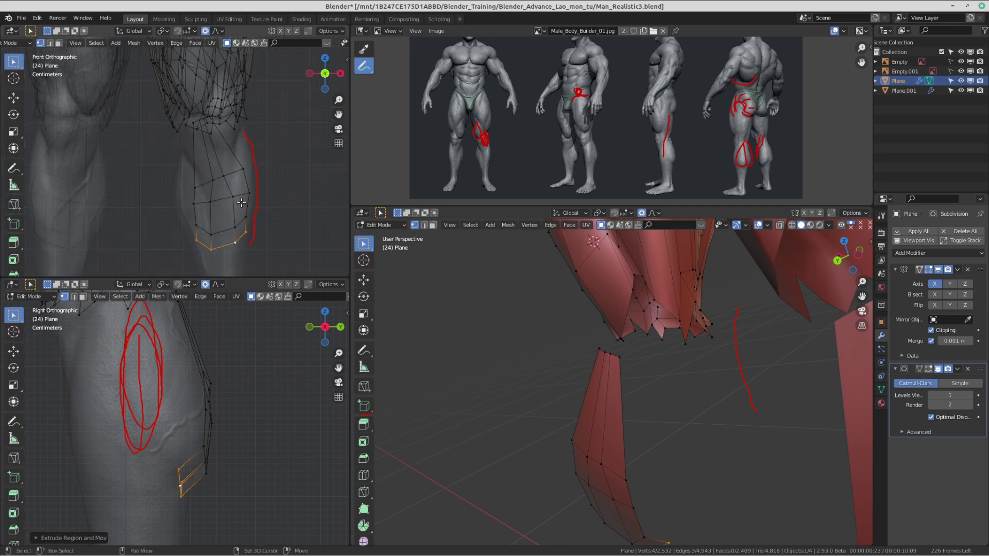
scroll(227, 211, up, 2)
click(212, 204)
key(g)
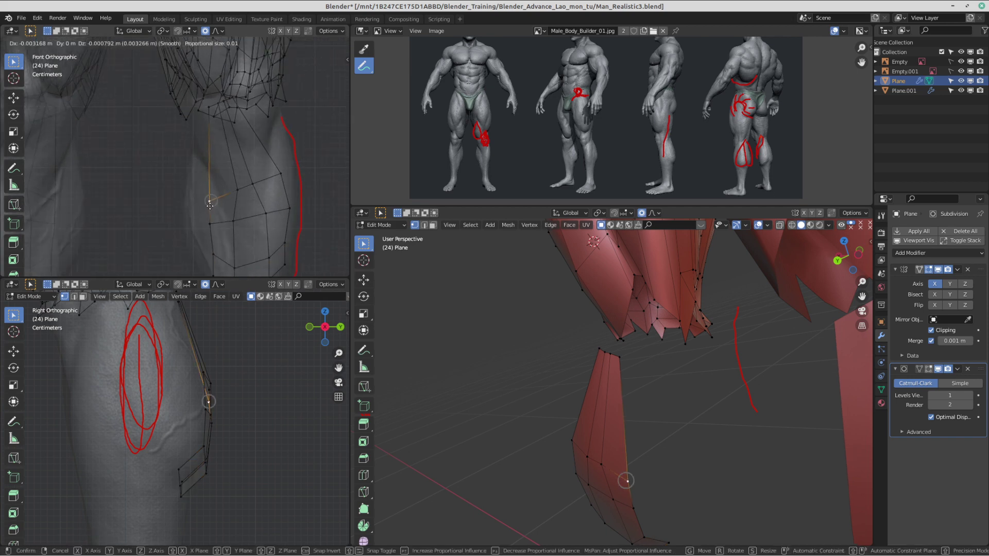
click(199, 233)
shift+middle_drag(227, 253, 240, 216)
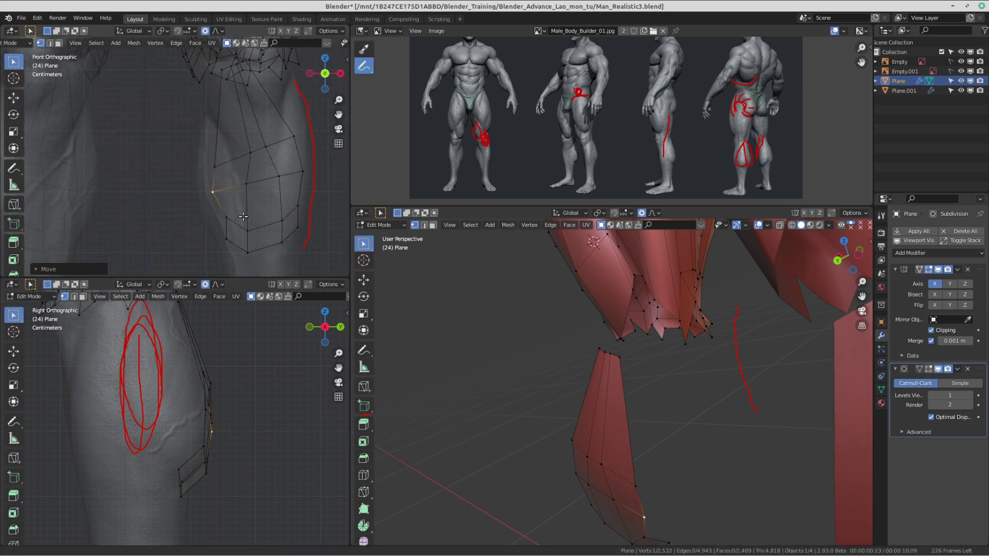
Step: Reposition the interior calf vertices in the front view to even out the grid
click(239, 215)
click(249, 153)
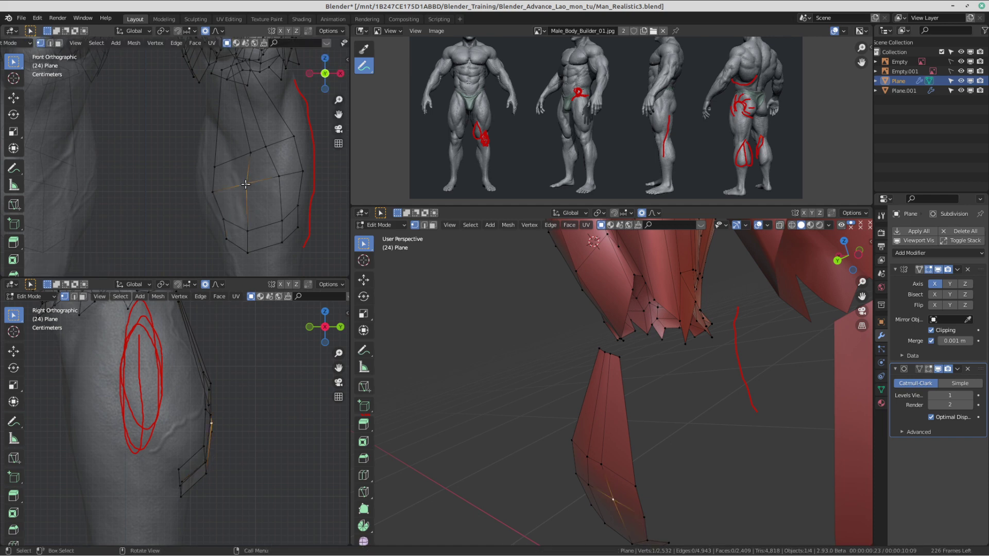
key(g)
click(242, 167)
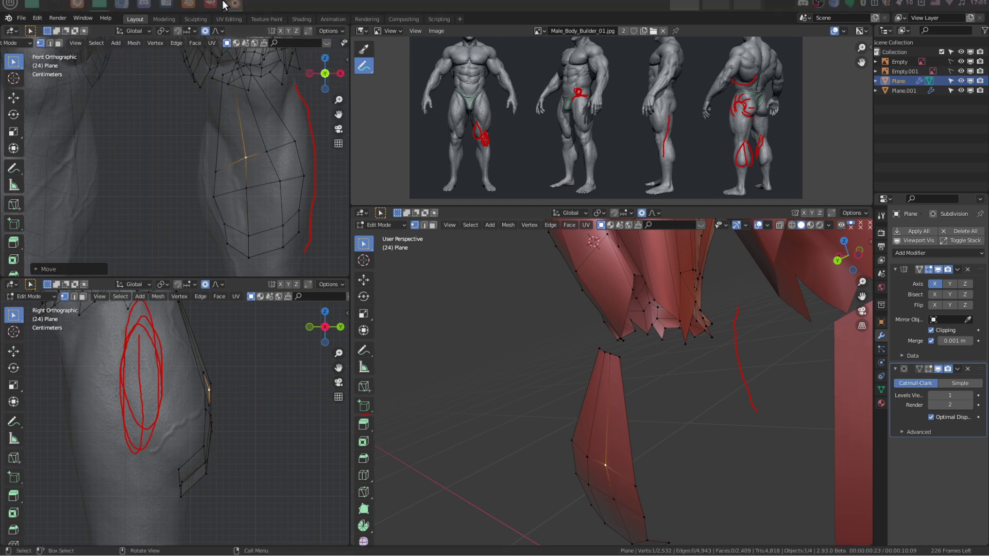
Step: Select the calf strip's outer edge chain and extrude it twice toward the front of the leg in the side view
shift+middle_drag(244, 118, 246, 149)
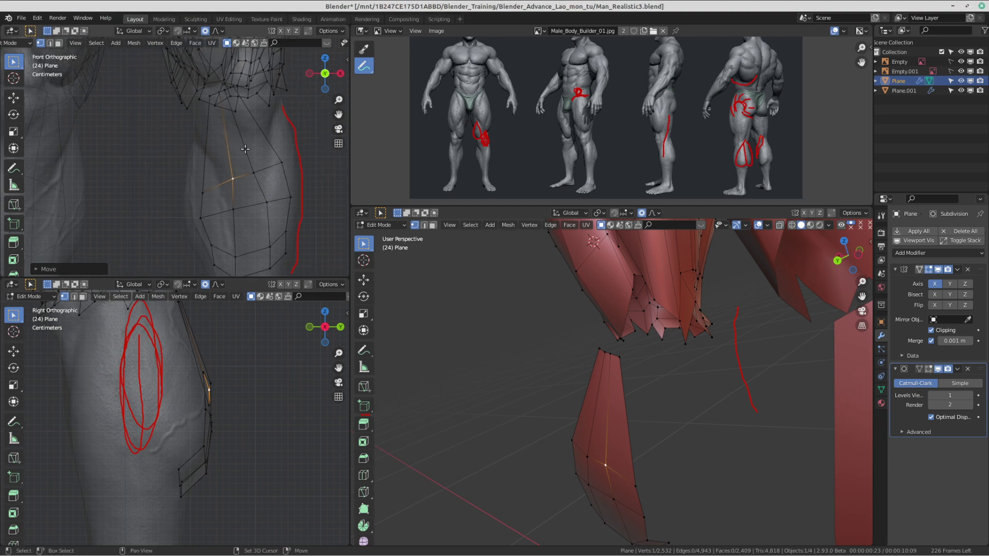
click(286, 232)
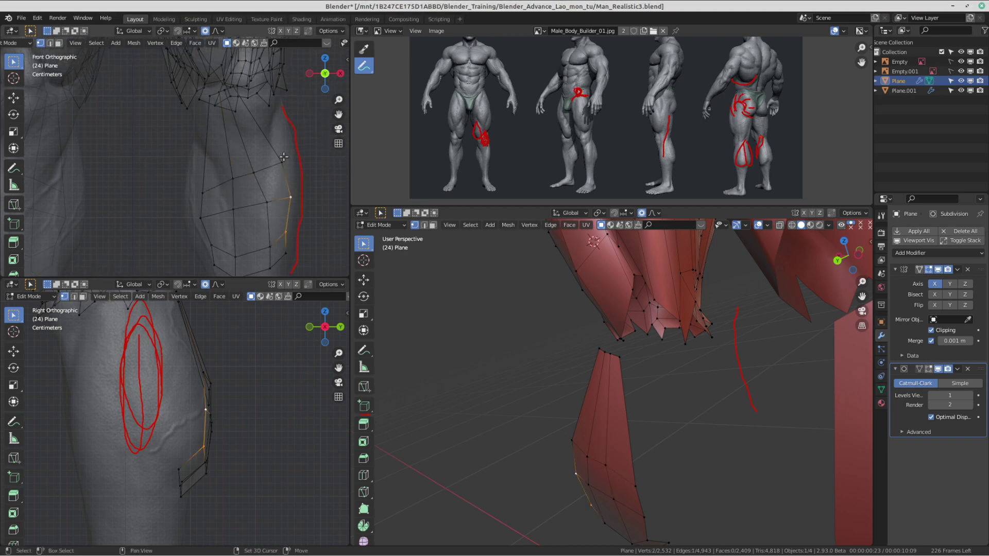
middle_drag(608, 392, 632, 388)
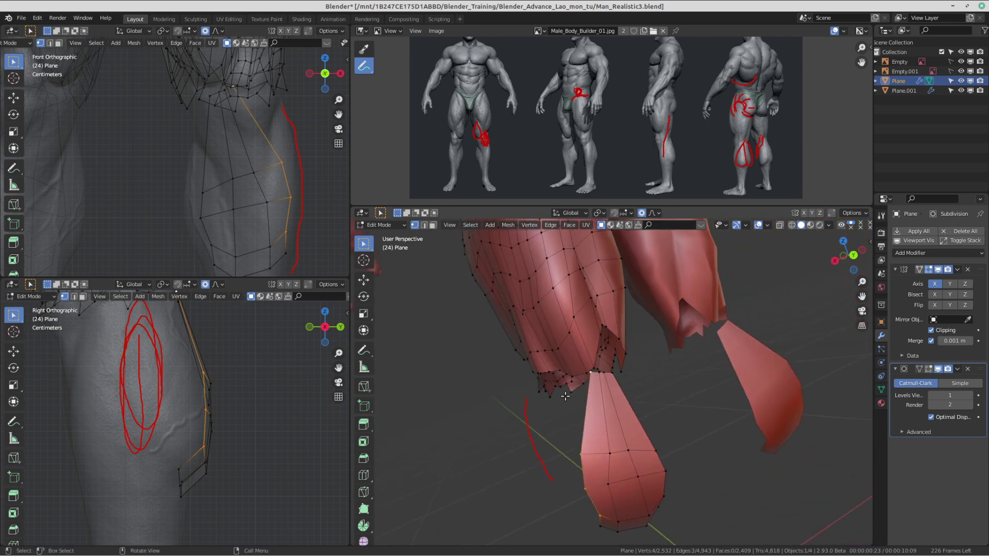
scroll(186, 385, down, 1)
key(g)
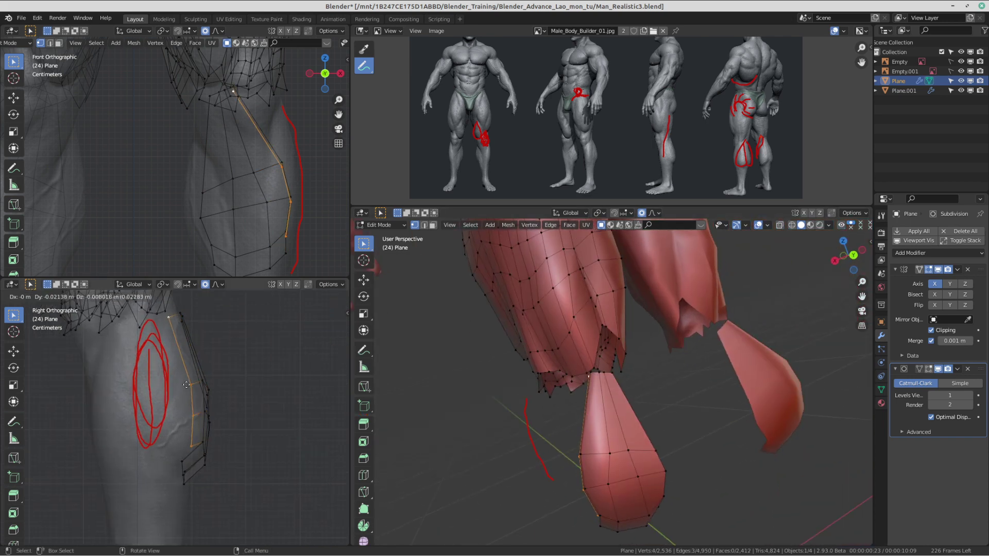
click(186, 385)
key(e)
click(190, 410)
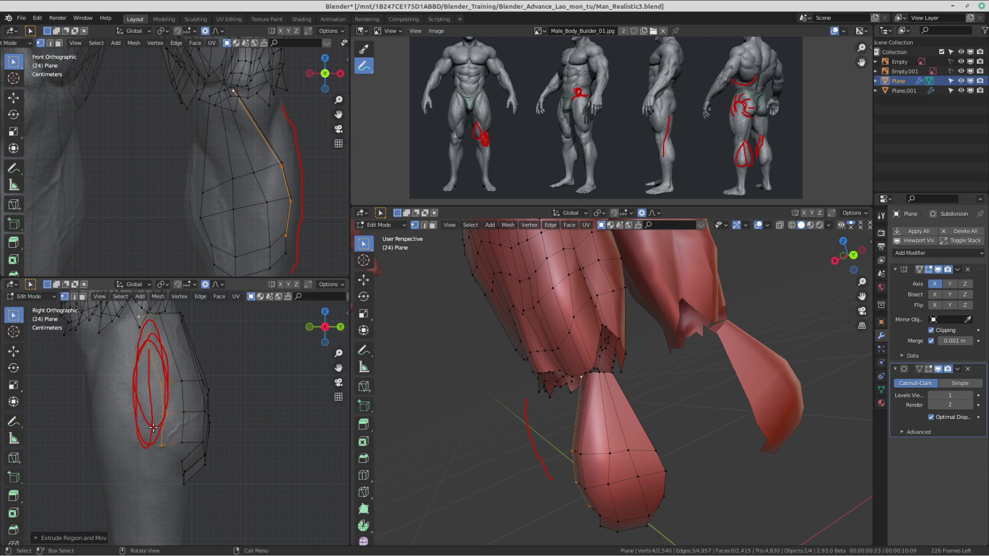
Step: Erase the red oval annotation over the calf and return to the selection tool
click(13, 421)
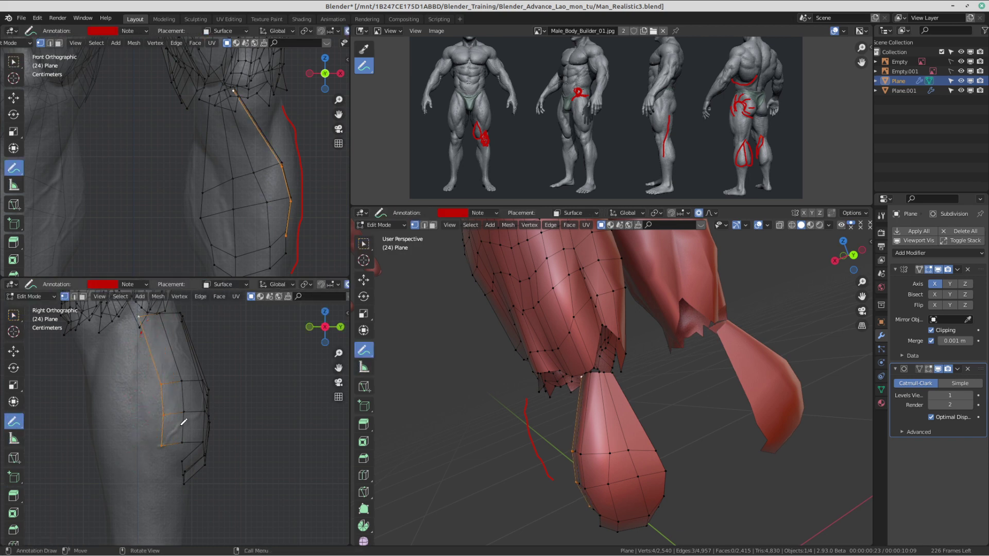
click(13, 315)
Step: Move the two middle vertices of the newly extruded front edge forward in the side view
shift+middle_drag(142, 395, 149, 410)
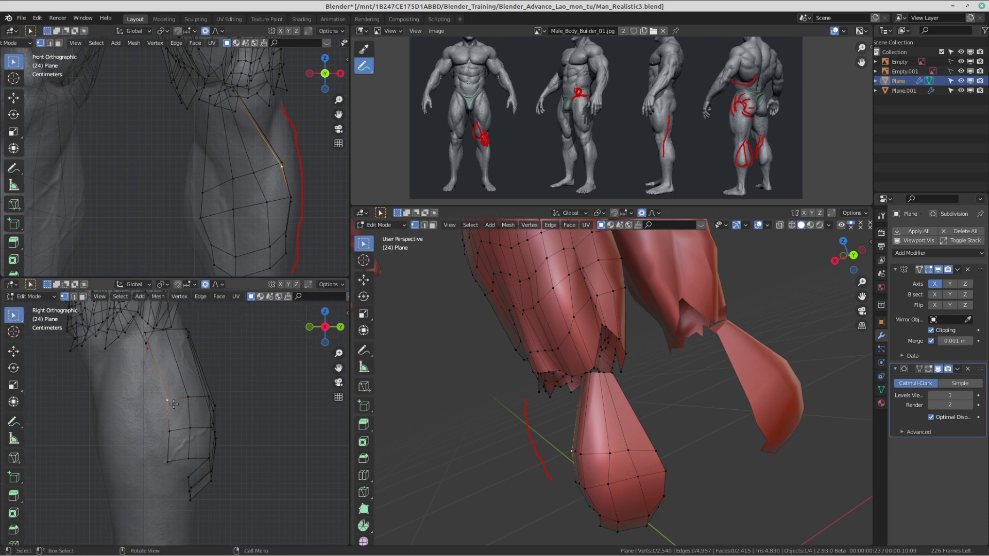
key(g)
click(140, 394)
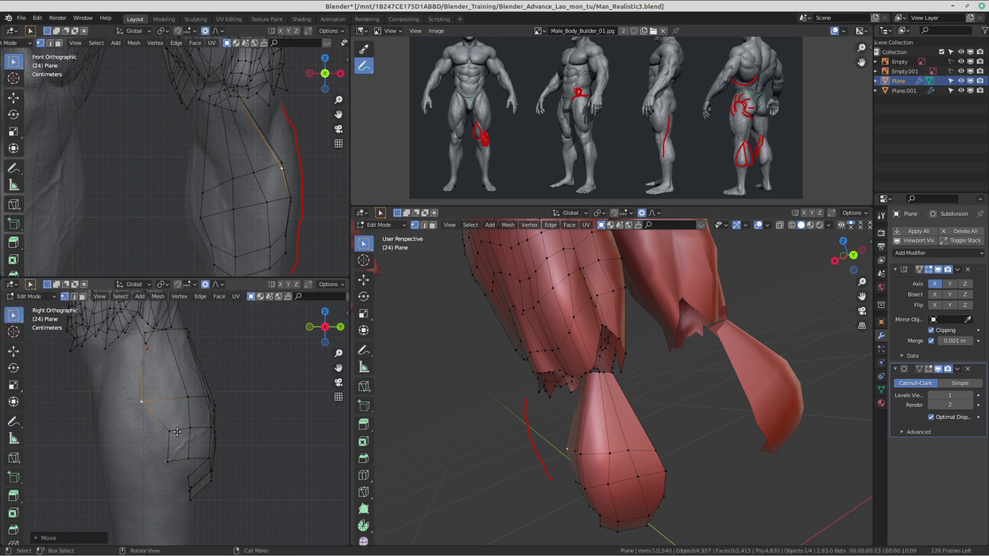
click(177, 432)
key(g)
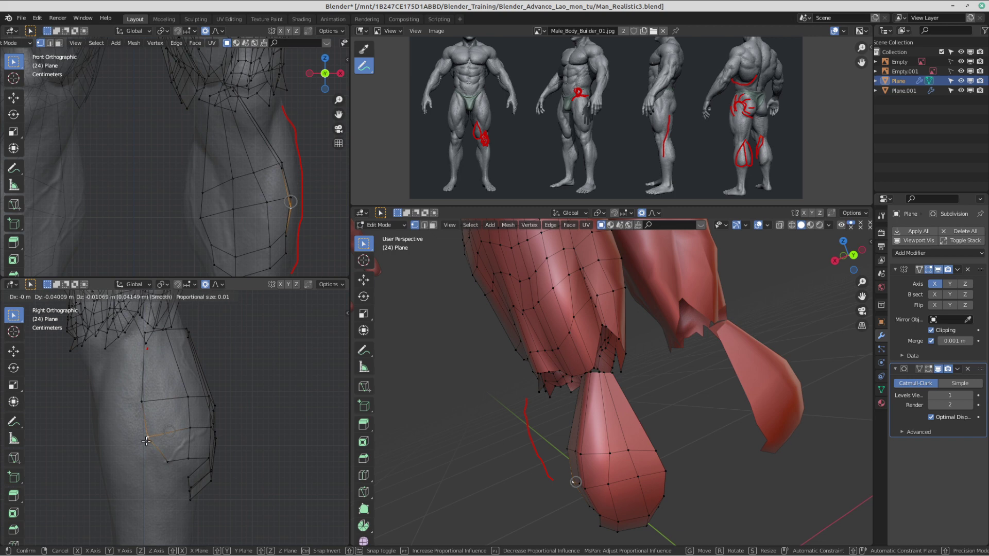
click(147, 441)
scroll(145, 465, down, 5)
scroll(152, 459, up, 3)
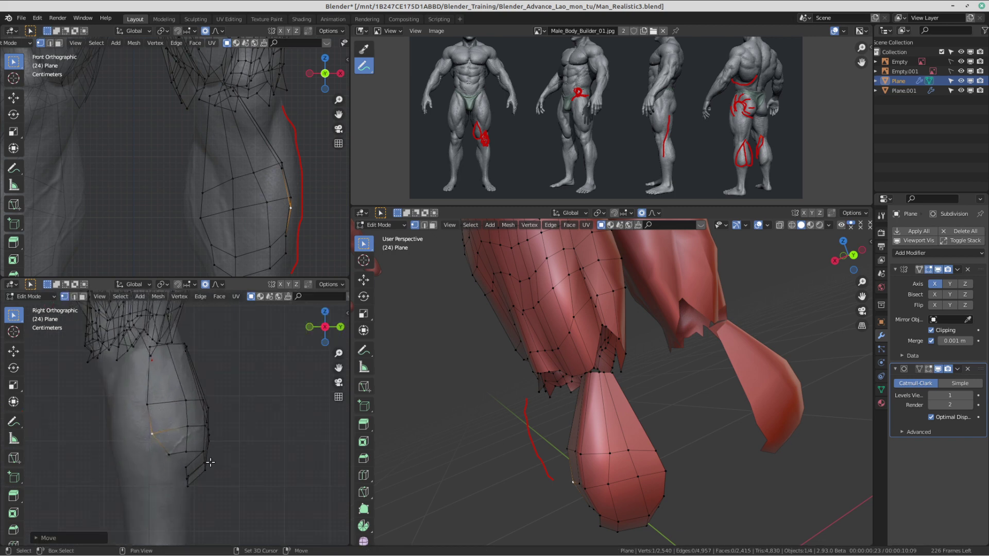
Step: Lower the bottom front-edge vertices of the calf and shift the upper middle one slightly forward in the side view
middle_drag(443, 428, 497, 428)
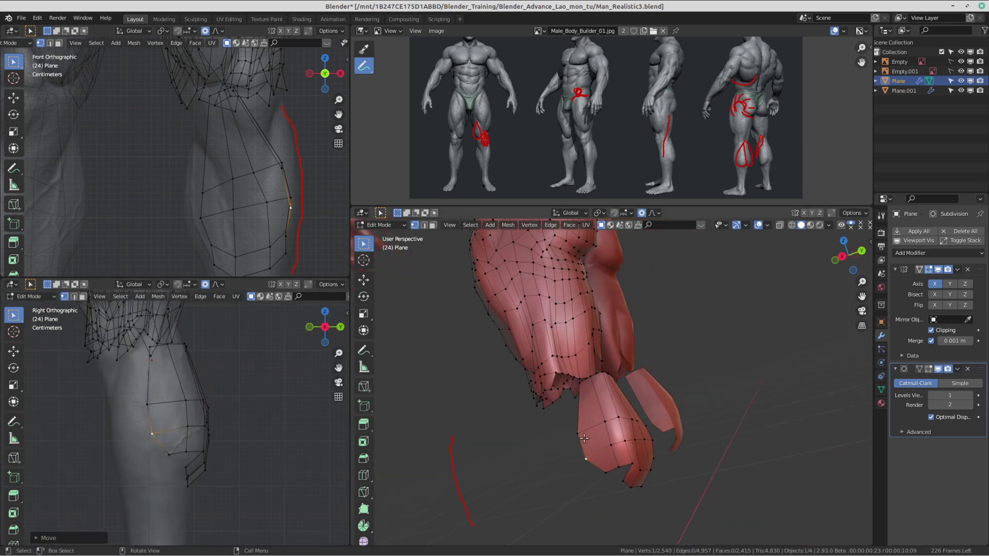
click(162, 456)
key(g)
click(164, 465)
click(157, 435)
key(g)
click(157, 441)
click(156, 407)
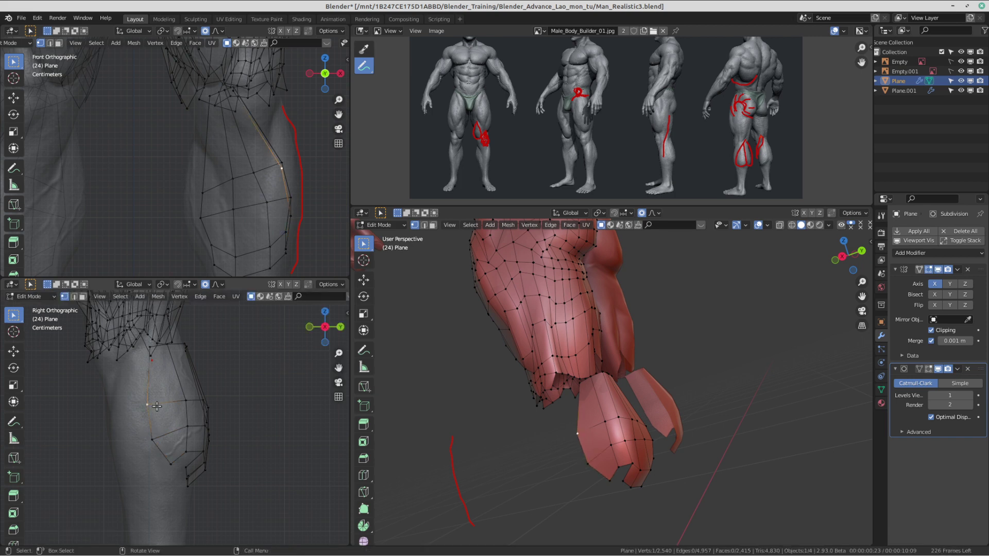
scroll(159, 399, up, 2)
shift+middle_drag(157, 350, 157, 377)
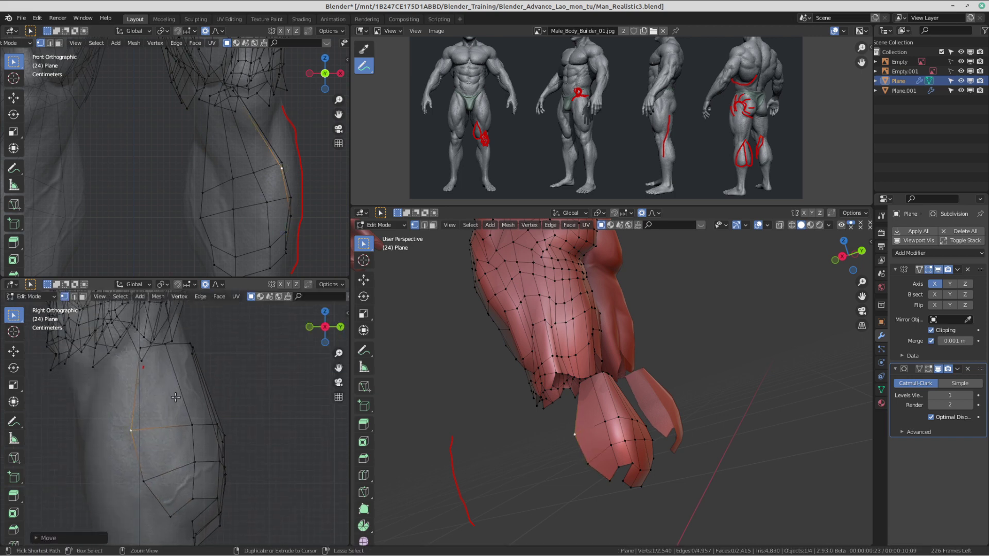
Step: Add a loop cut across the upper calf and move its front vertex forward to round the outline
key(ctrl+r)
click(181, 399)
right_click(181, 399)
click(135, 386)
key(g)
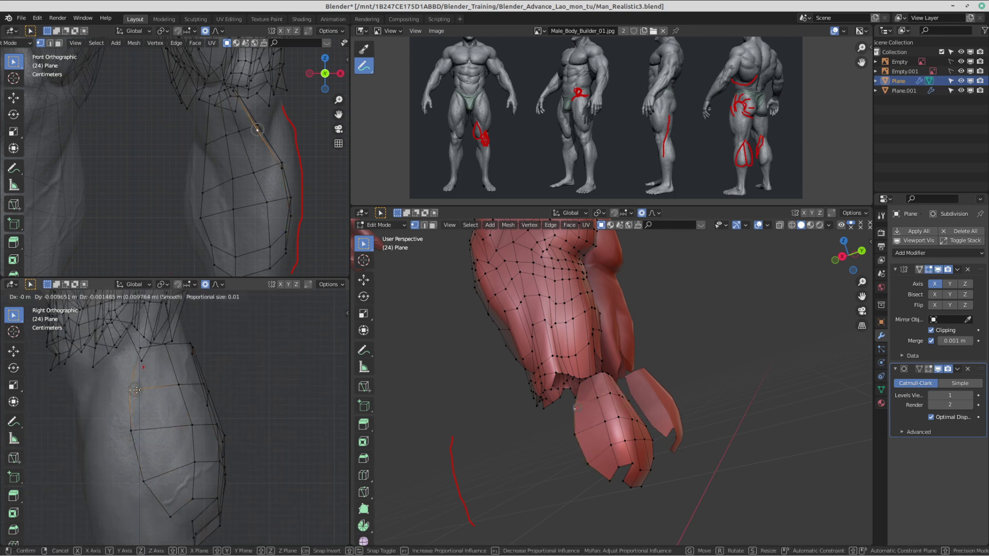
Step: Move the top vertices of the calf patch up toward the back of the knee in the side view
click(154, 350)
key(g)
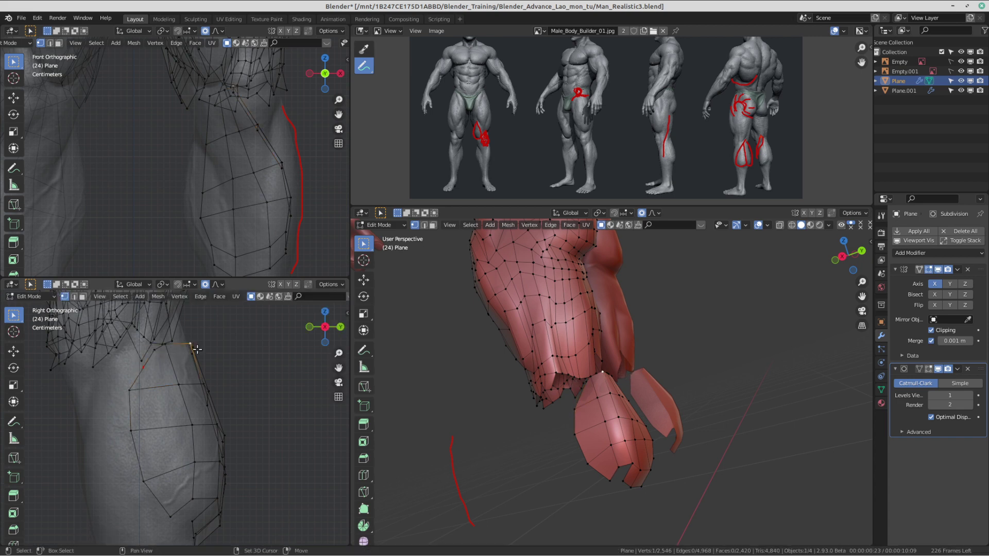
click(195, 329)
shift+scroll(176, 415, down, 5)
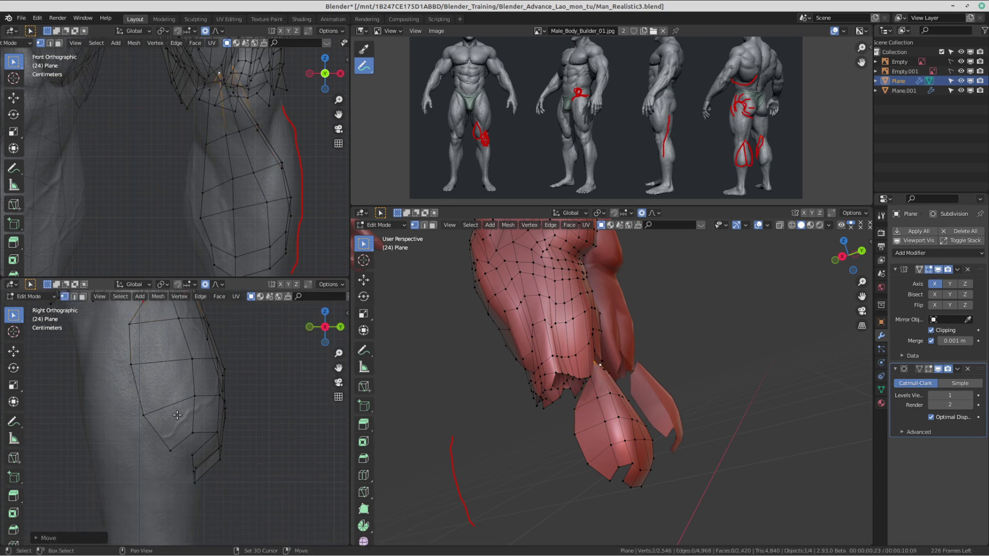
Step: Fine-tune the position of the upper front-edge vertex of the calf in the side view
click(179, 451)
scroll(185, 442, down, 2)
shift+scroll(196, 424, up, 2)
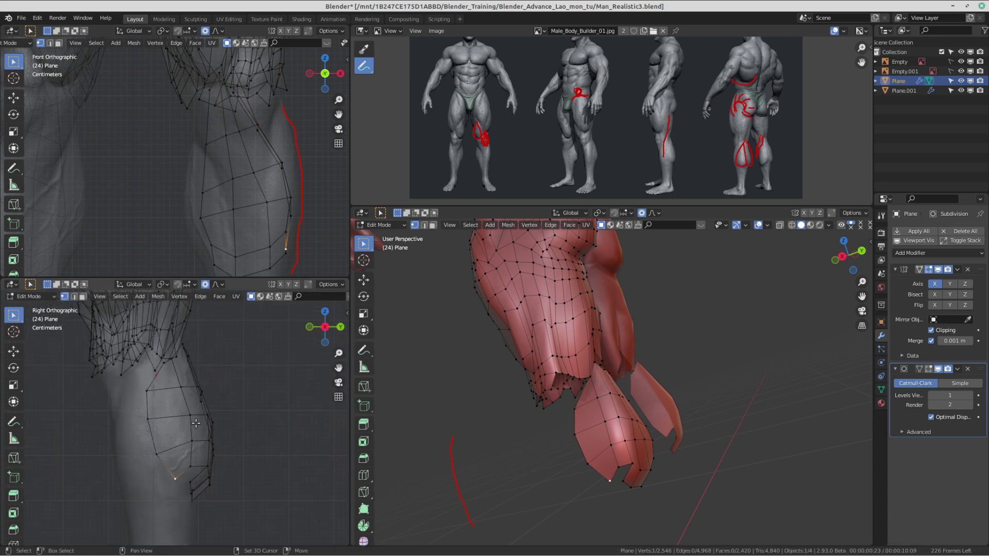
click(147, 397)
key(g)
click(149, 397)
shift+middle_drag(231, 173, 196, 185)
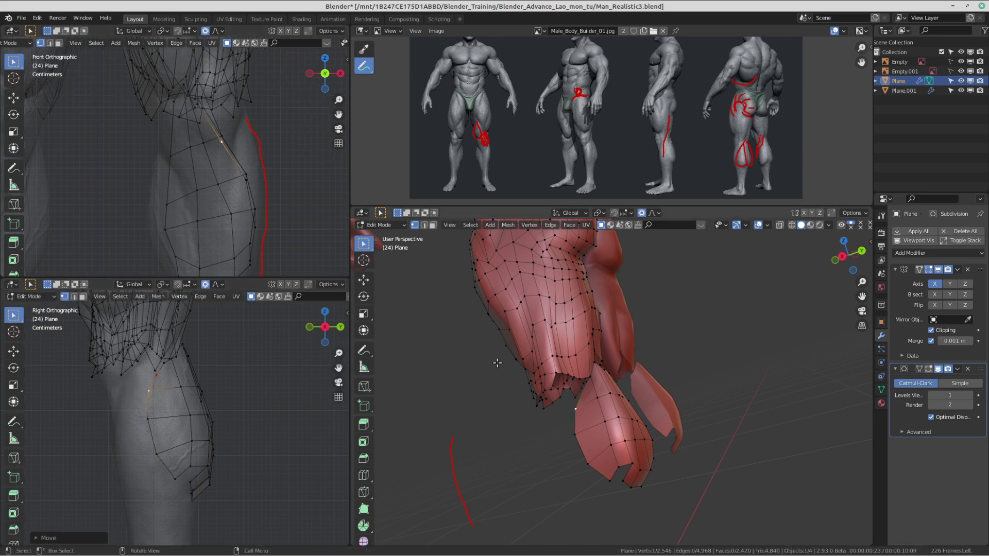
Step: Add a lengthwise loop cut through the calf's outer side strip, leaving it centred
middle_drag(497, 363, 610, 392)
scroll(620, 356, up, 2)
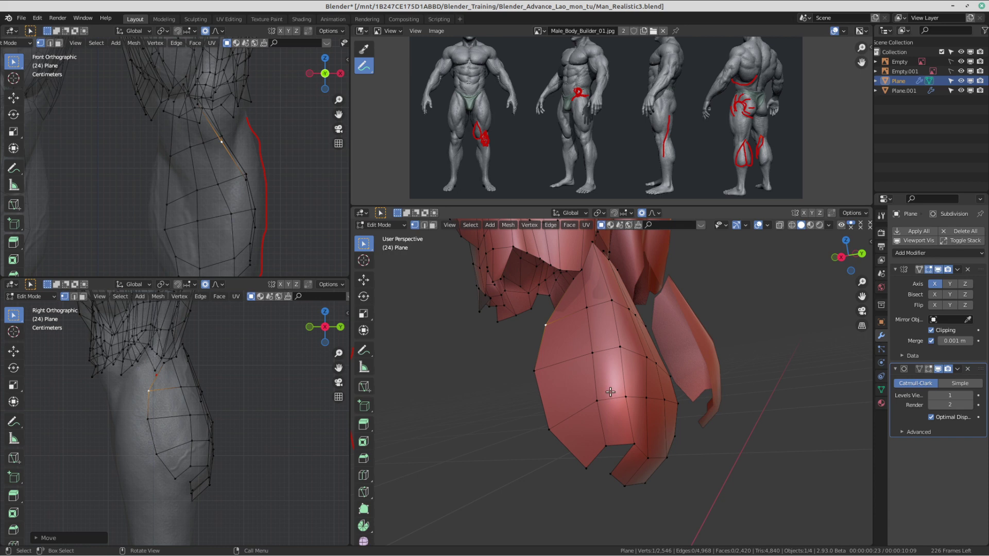
click(562, 359)
click(563, 359)
middle_drag(646, 363, 597, 366)
key(g)
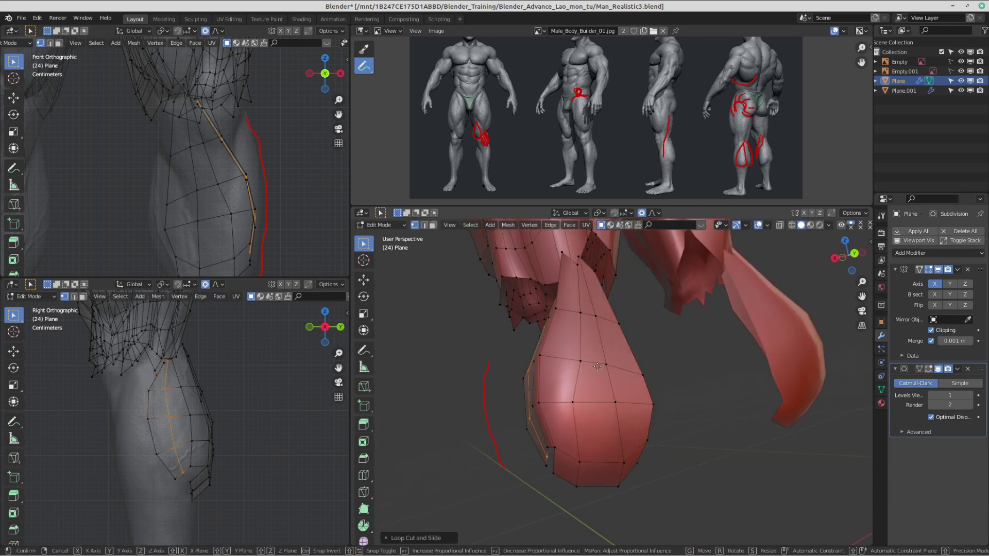
right_click(585, 369)
Step: Move the new lengthwise loop out to the red guide line in the front view and adjust individual outer vertices
scroll(172, 180, down, 1)
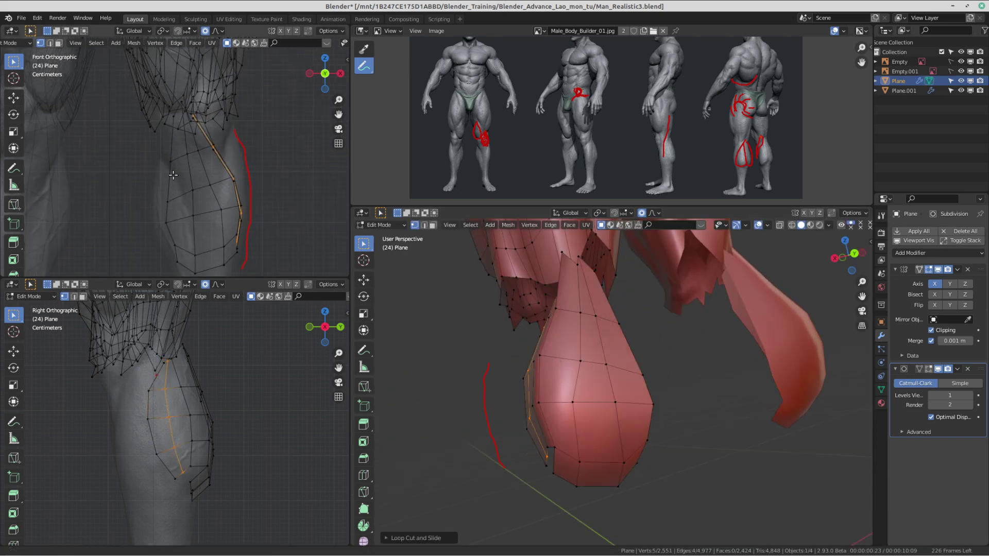
scroll(173, 175, up, 1)
key(g)
click(256, 191)
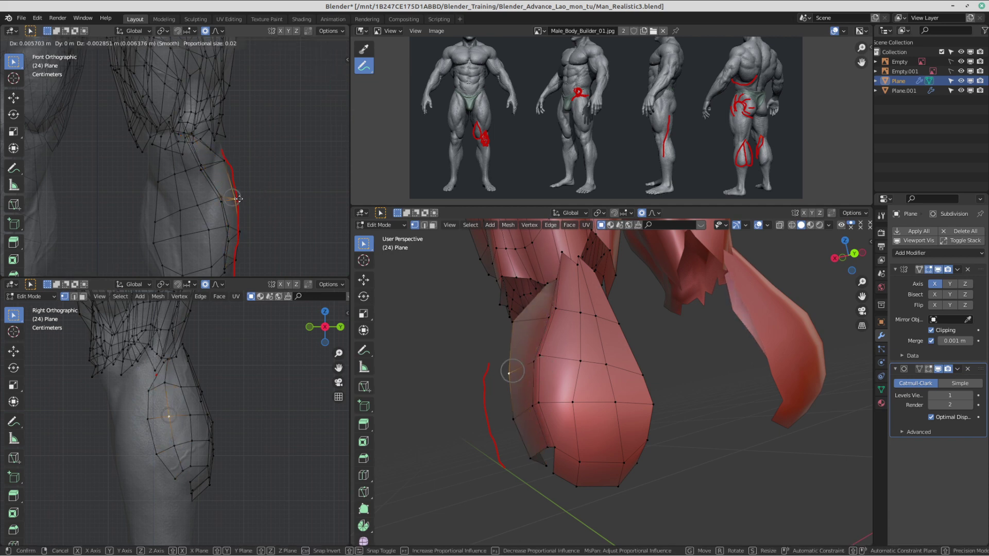
click(244, 231)
scroll(245, 232, up, 2)
key(g)
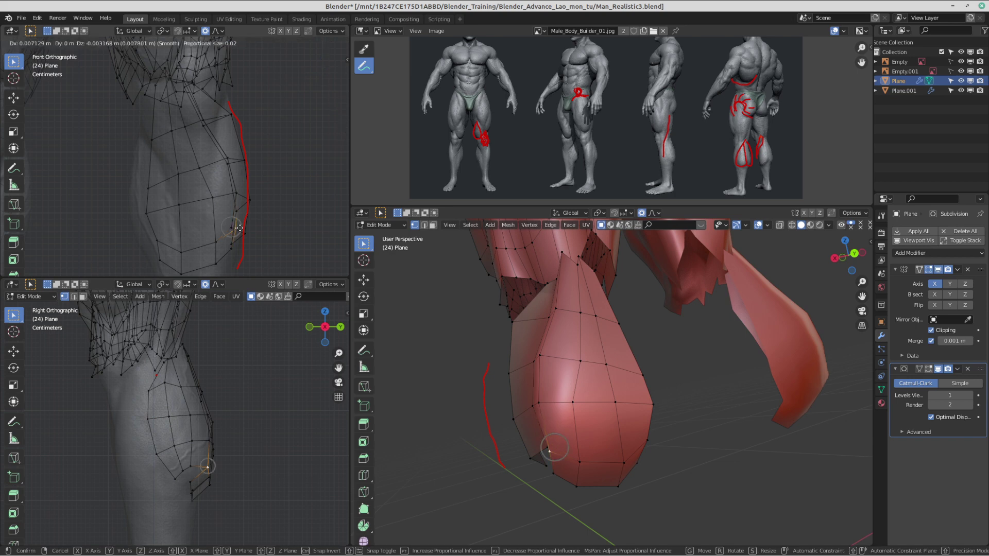
click(250, 231)
Step: Select three vertices along the edge line beside the outer loop and move them outward to round the calf
middle_drag(608, 402, 558, 432)
click(526, 369)
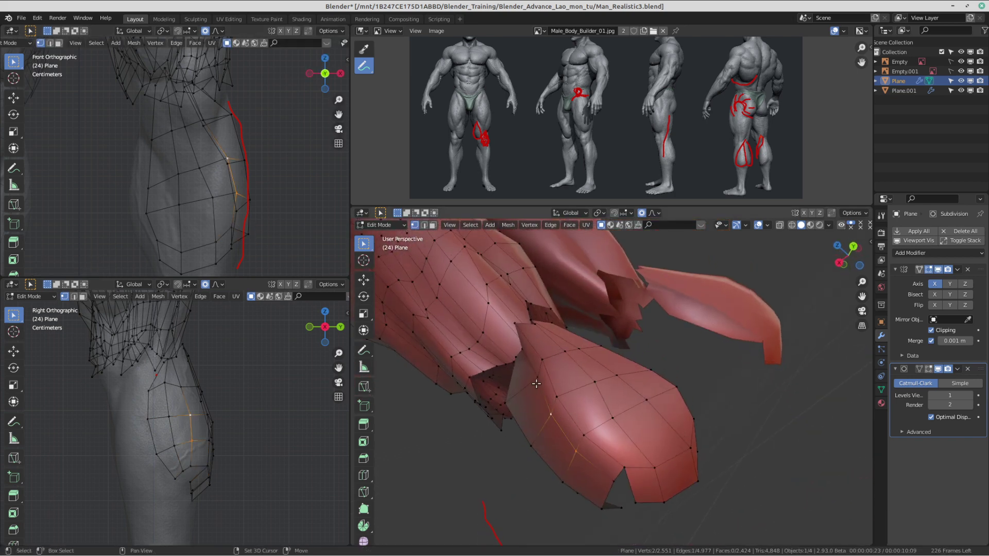
shift+click(537, 380)
middle_drag(536, 380, 564, 421)
key(g)
click(546, 453)
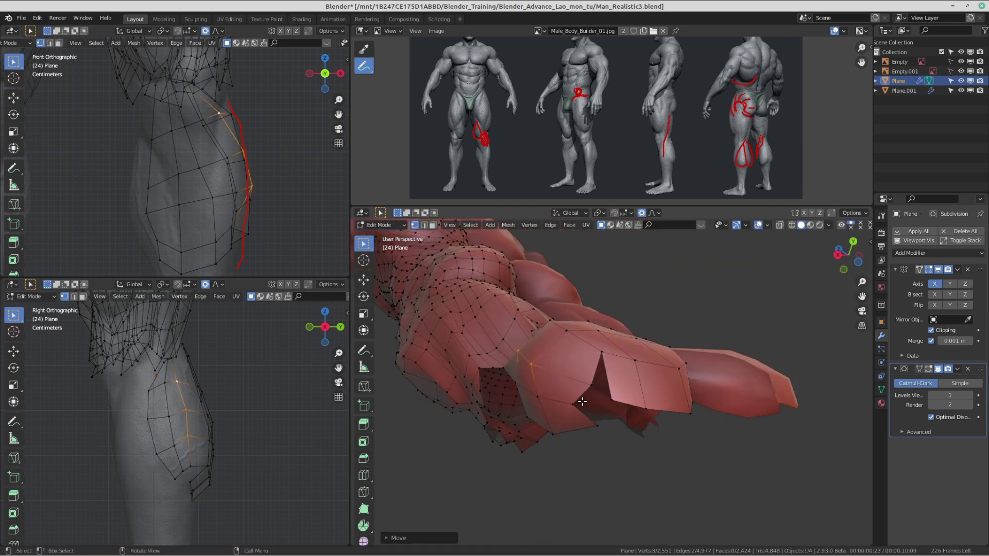
Step: Reposition a single vertex on the outer side of the calf in the perspective view
click(587, 379)
middle_drag(587, 379, 527, 412)
key(g)
click(544, 379)
Step: Adjust the calf's top vertices below the knee and pull the upper outer vertex outward in the perspective view
click(629, 305)
key(g)
click(620, 317)
click(612, 333)
key(g)
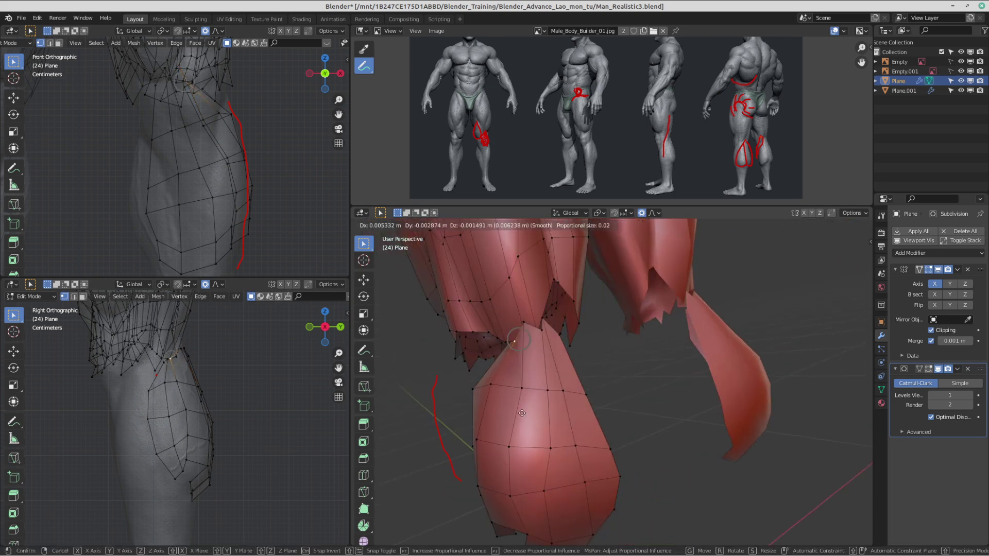
click(520, 413)
click(471, 394)
key(g)
click(458, 403)
Step: Shift the middle and lower vertices of the calf's front edge to smooth its side contour
scroll(457, 404, down, 2)
middle_drag(457, 404, 619, 404)
click(648, 405)
key(g)
click(619, 412)
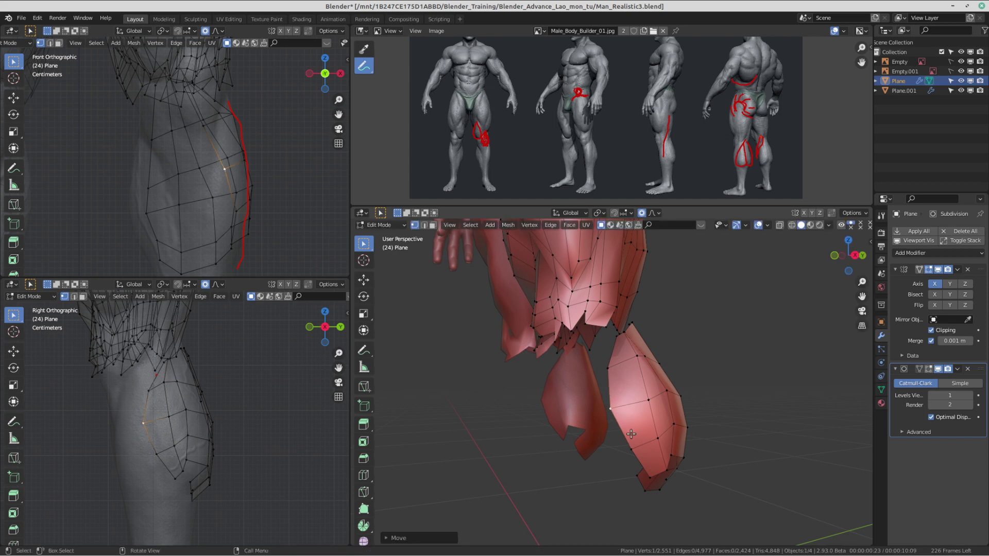
click(636, 441)
key(g)
click(633, 449)
Step: Move the bottom vertex of the lengthwise outer loop outward to fill out the lower calf
middle_drag(633, 449, 646, 366)
key(g)
click(684, 358)
middle_drag(615, 405, 536, 401)
scroll(189, 149, up, 2)
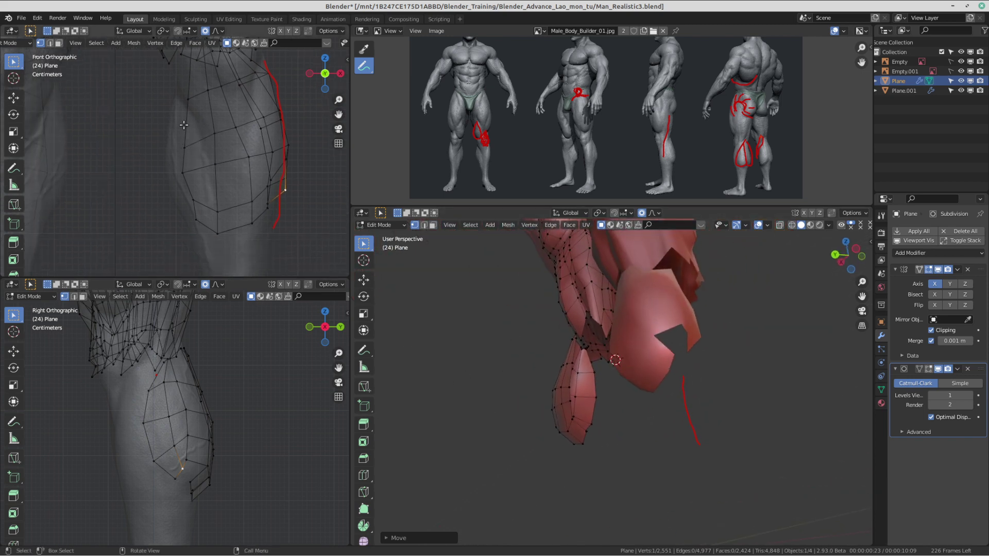
Step: Inspect the calf mesh from the outer side, the front and the back
middle_drag(592, 360, 658, 286)
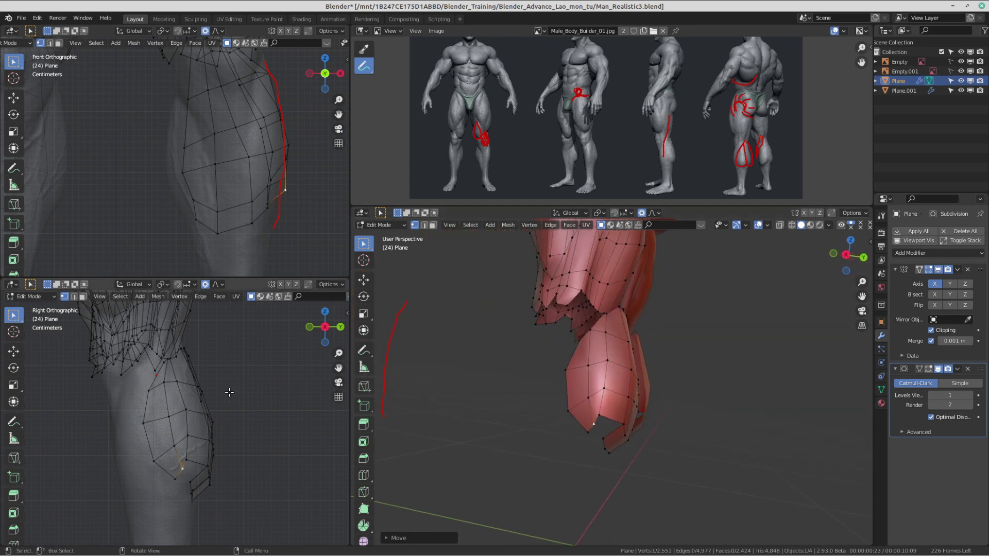
scroll(152, 415, down, 4)
scroll(267, 206, down, 2)
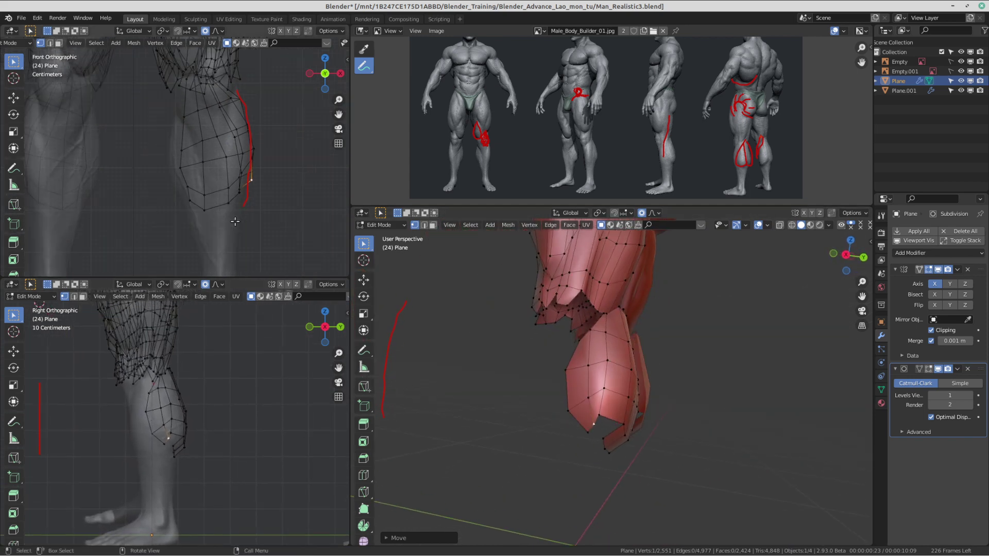
scroll(268, 206, up, 2)
middle_drag(533, 342, 379, 355)
middle_drag(573, 420, 543, 453)
Step: Extrude the calf's inner lengthwise edge inward to add a wide strip of faces along the inner calf
click(543, 454)
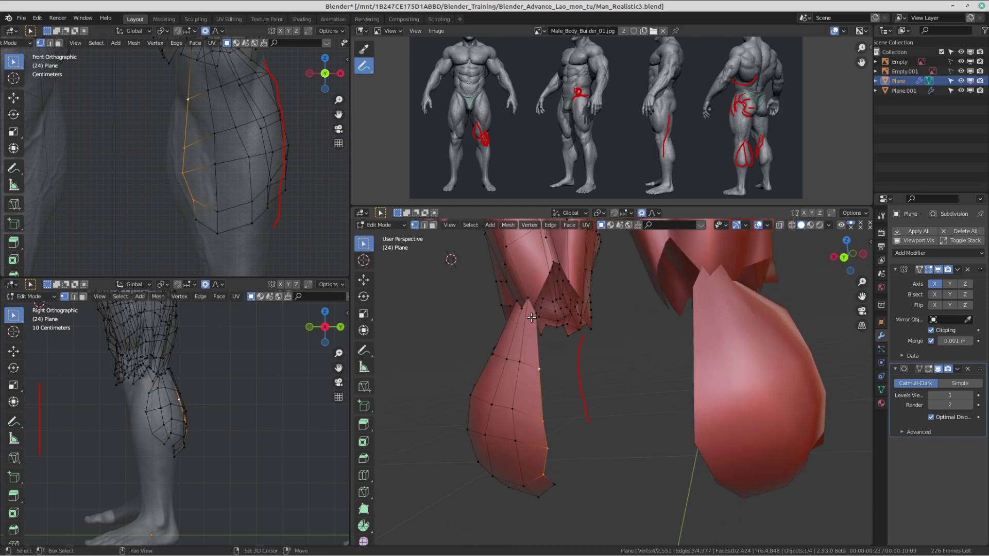
scroll(716, 150, up, 5)
middle_drag(797, 163, 486, 109)
middle_drag(437, 351, 449, 378)
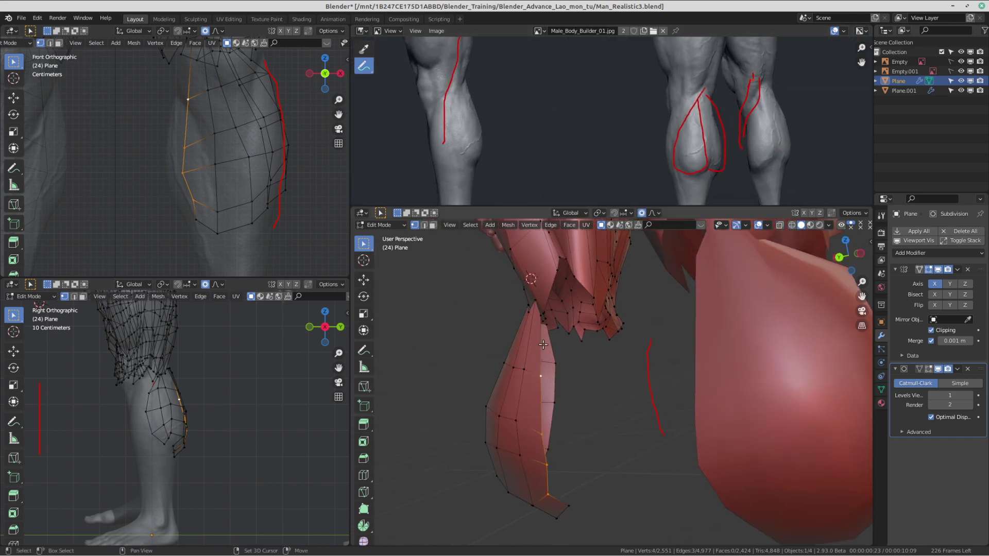
scroll(286, 245, down, 1)
scroll(524, 103, down, 2)
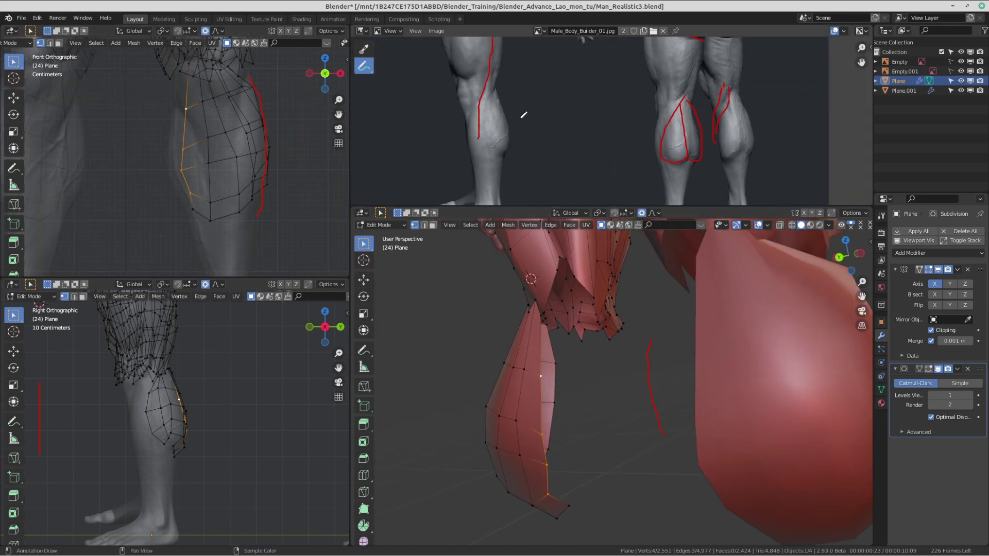
middle_drag(531, 121, 769, 125)
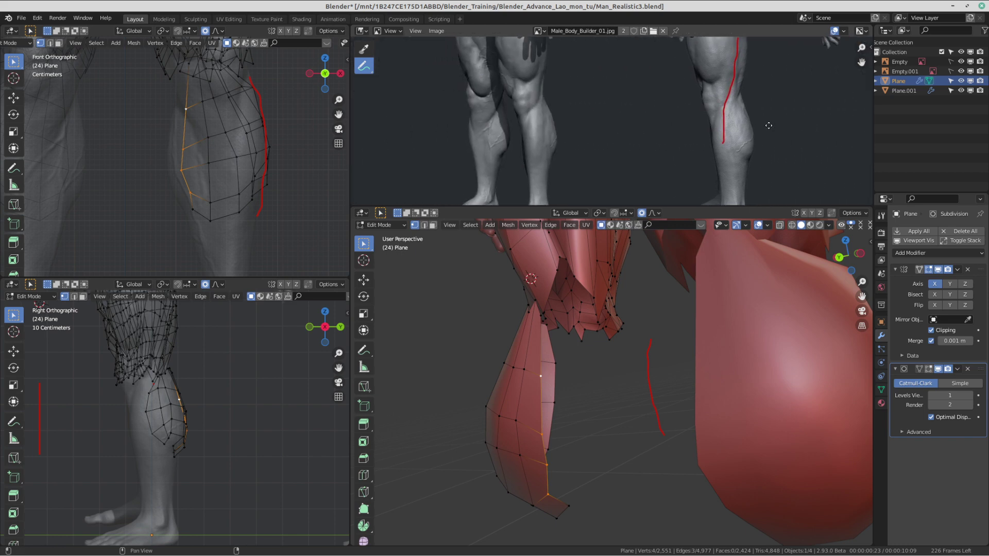
middle_drag(669, 398, 555, 393)
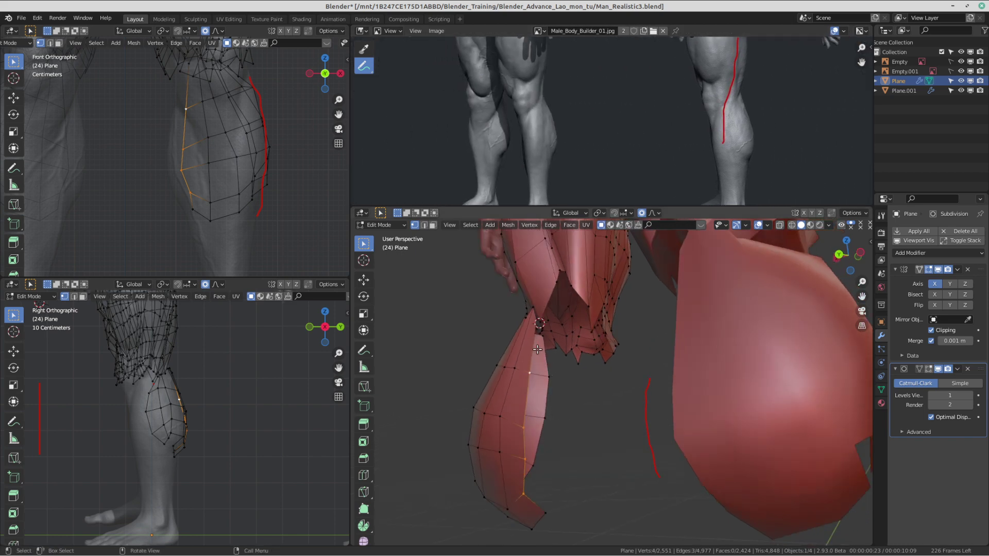
mouse_move(537, 350)
middle_down()
mouse_move(554, 361)
mouse_move(530, 336)
middle_up()
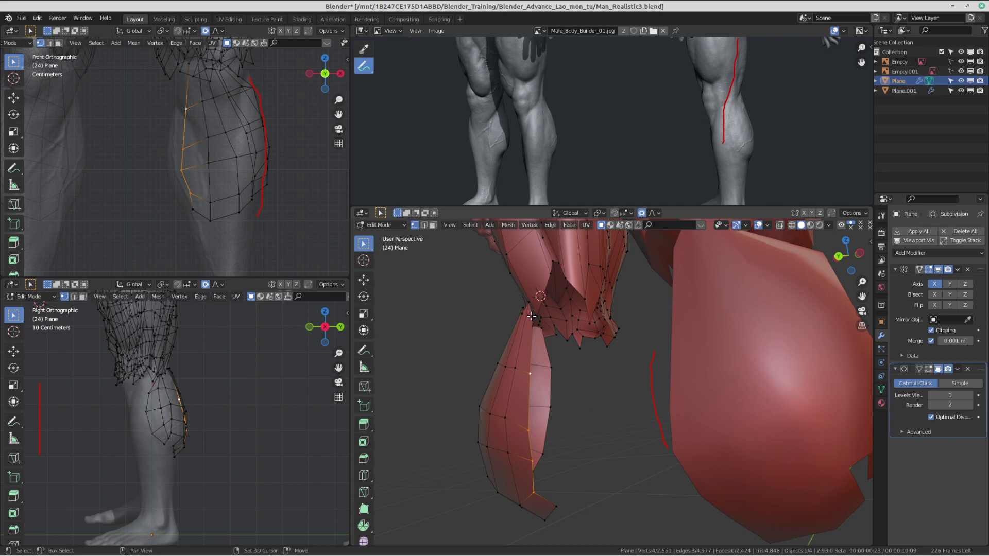
middle_drag(547, 392, 613, 448)
key(e)
click(558, 398)
click(616, 446)
Step: Add a centred lengthwise loop cut down the new inner calf strip
key(ctrl+r)
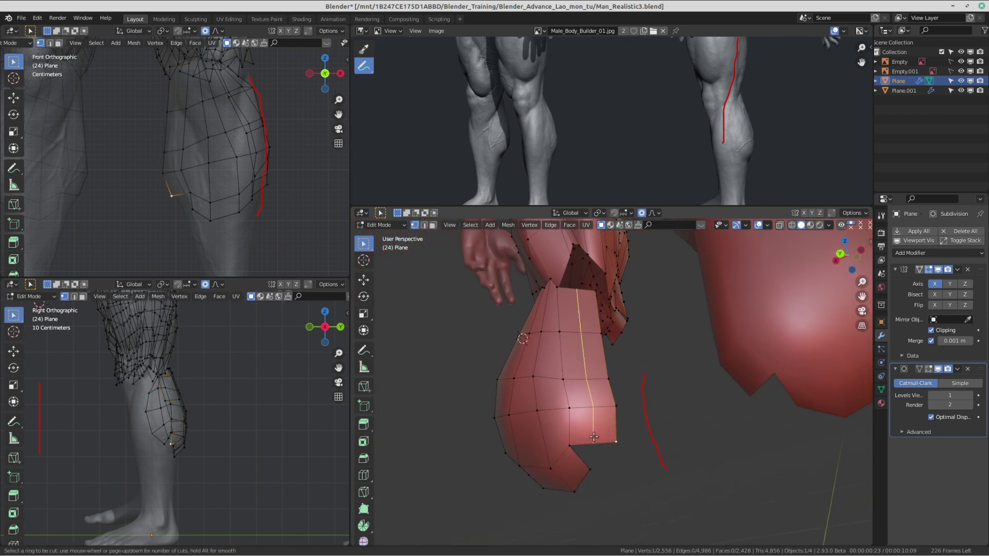
click(588, 412)
right_click(588, 412)
Step: Fill the gap between the inner strip and the lower calf with a face and reposition the adjoining vertices
middle_drag(588, 412, 611, 422)
click(612, 441)
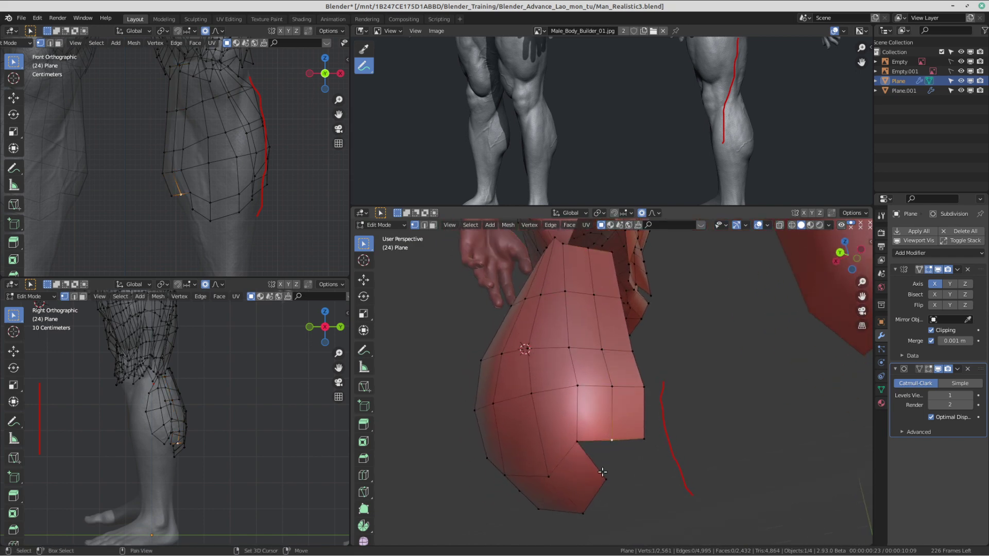
shift+click(605, 480)
mouse_move(606, 477)
middle_down()
mouse_move(614, 458)
mouse_move(623, 469)
middle_up()
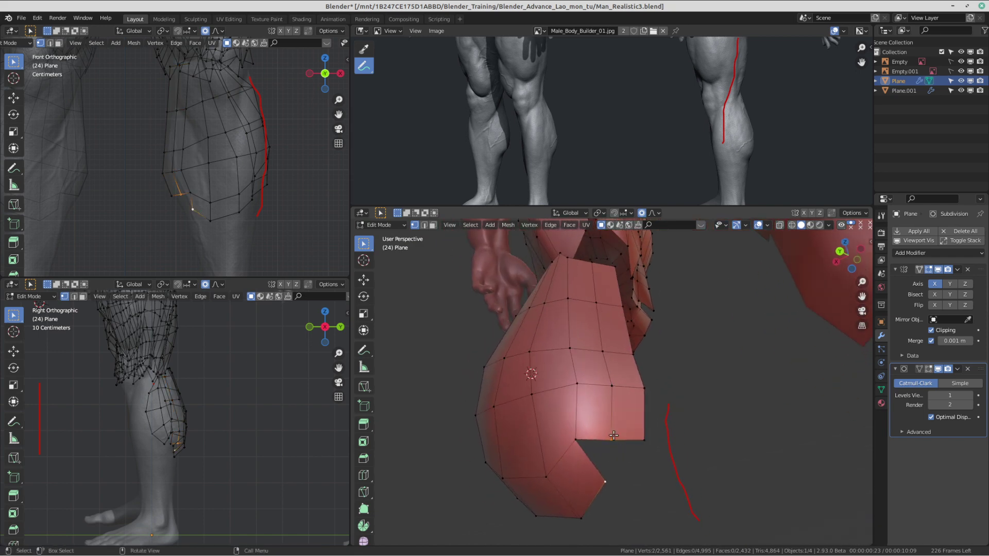
mouse_move(614, 398)
middle_down()
mouse_move(662, 298)
mouse_move(682, 311)
mouse_move(678, 289)
mouse_move(501, 409)
mouse_move(613, 428)
mouse_move(641, 453)
mouse_move(624, 393)
middle_up()
key(g)
click(617, 430)
click(600, 421)
key(g)
click(613, 431)
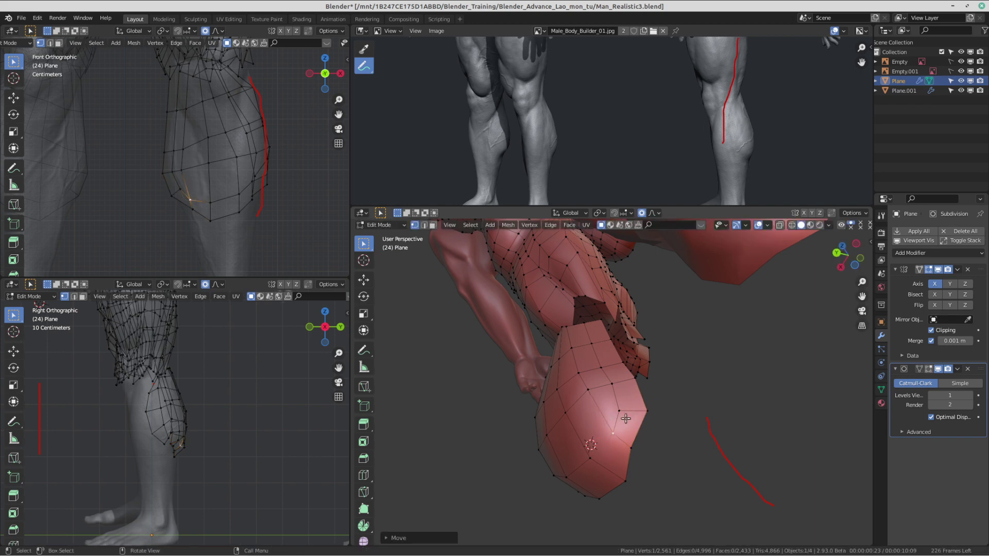
Step: Move the vertices around the filled inner corner of the lower calf to round its shape in the perspective view
click(625, 417)
key(g)
click(631, 418)
middle_drag(613, 398, 593, 413)
click(636, 405)
key(g)
click(627, 416)
Step: Add a loop cut around the lower calf and fill the open notch at its outer bottom with faces
click(610, 417)
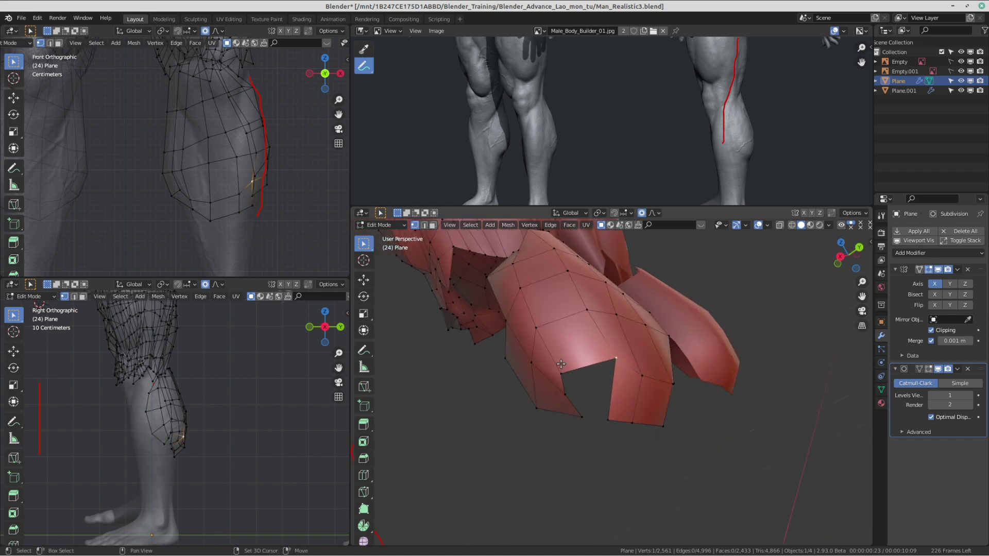
mouse_move(572, 370)
middle_down()
mouse_move(608, 386)
mouse_move(618, 354)
mouse_move(608, 364)
mouse_move(630, 360)
mouse_move(584, 380)
middle_up()
key(ctrl+r)
click(644, 404)
shift+click(581, 367)
shift+click(576, 366)
key(f)
key(f)
key(f)
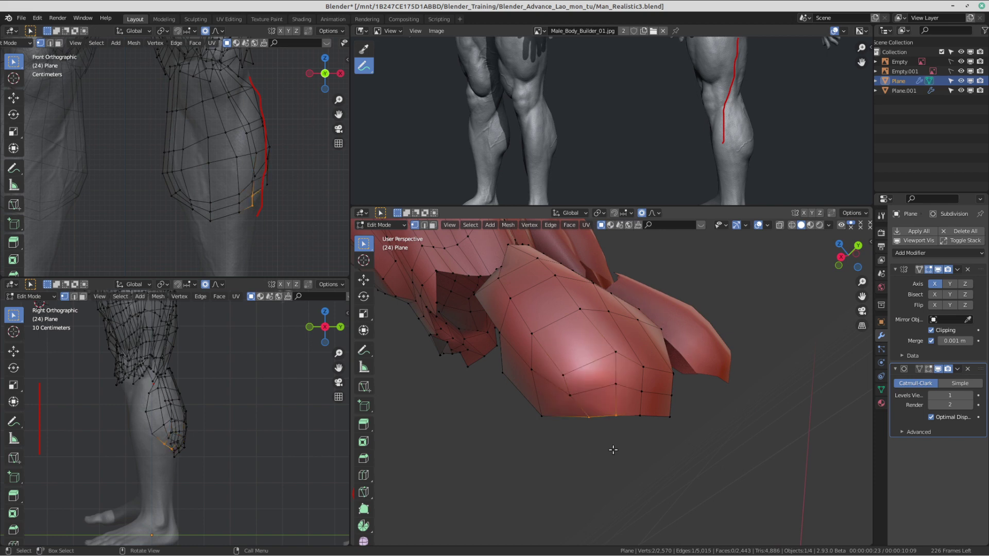
key(ctrl+z)
Step: Reposition the vertices along the inner lower edge of the calf in the perspective view
middle_drag(711, 280, 579, 381)
click(578, 377)
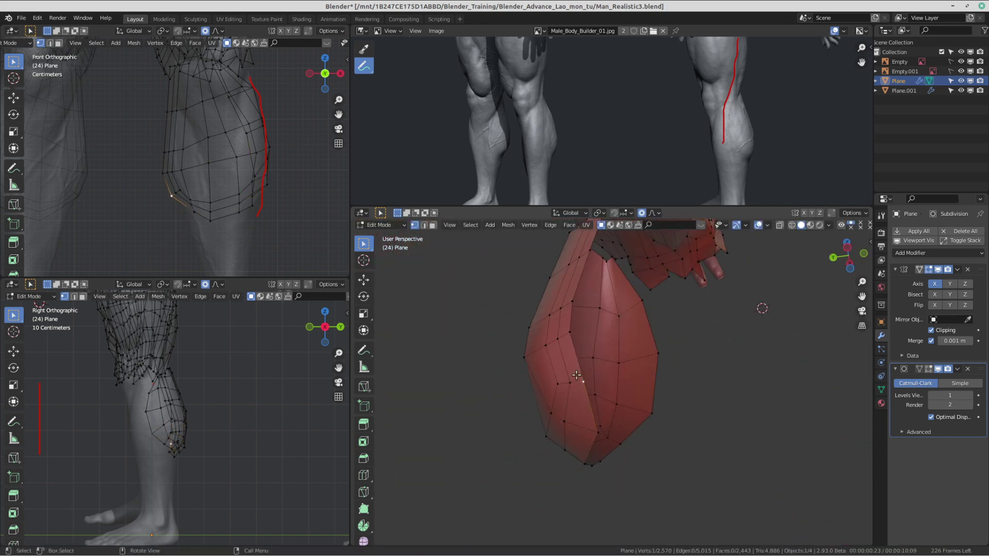
click(568, 332)
scroll(569, 332, down, 2)
middle_drag(569, 335, 573, 419)
shift+click(570, 366)
click(571, 436)
key(g)
right_click(572, 436)
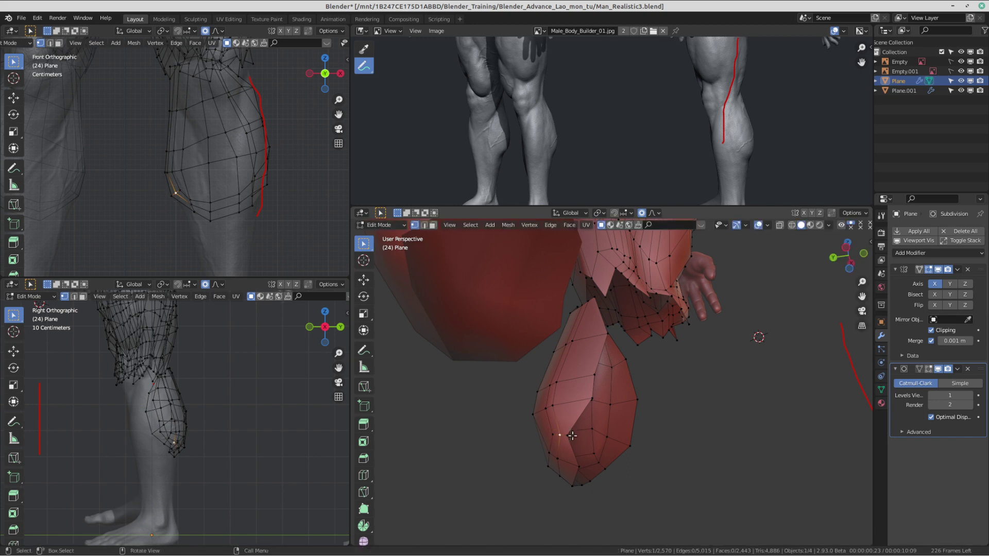
click(571, 441)
key(g)
click(590, 444)
Step: Pull three middle vertices on the calf's inner side slightly toward its centre in the front view
shift+middle_drag(144, 158, 184, 211)
scroll(185, 211, up, 1)
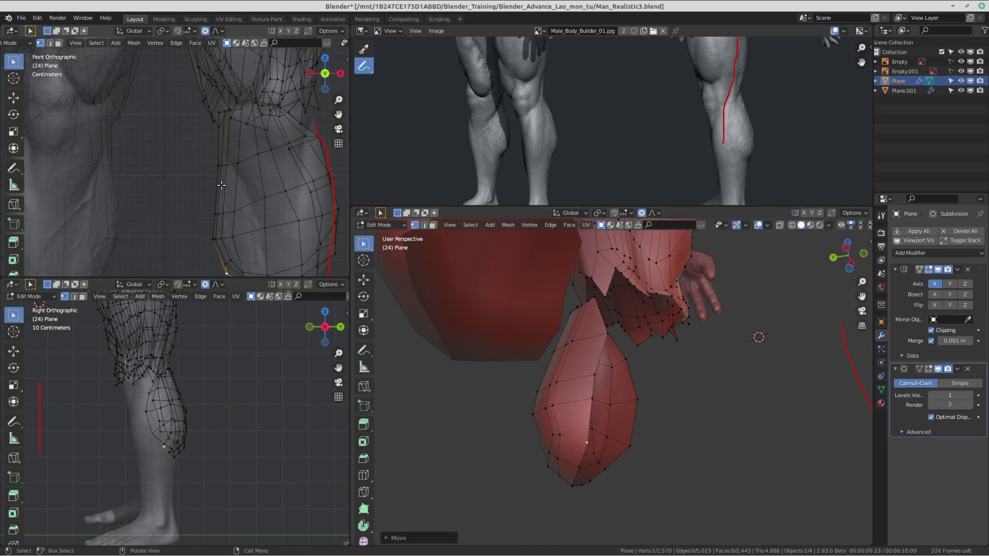
click(236, 219)
key(g)
click(245, 219)
click(227, 222)
key(g)
click(230, 231)
click(233, 236)
key(g)
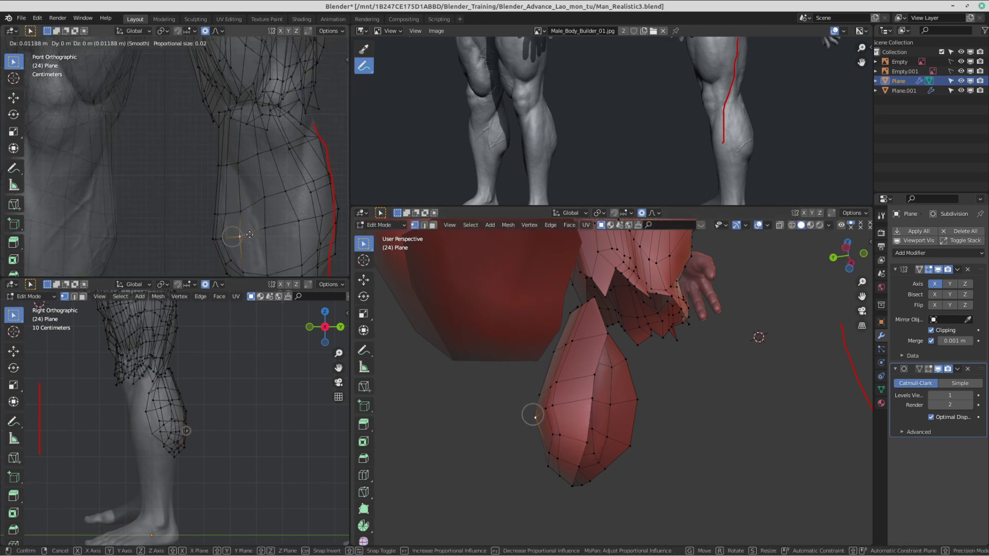
click(243, 236)
Step: Shift the lower inner calf vertices down and toward the centre in the front view to taper the contour
shift+middle_drag(227, 252, 216, 216)
click(222, 211)
key(g)
click(229, 212)
click(220, 214)
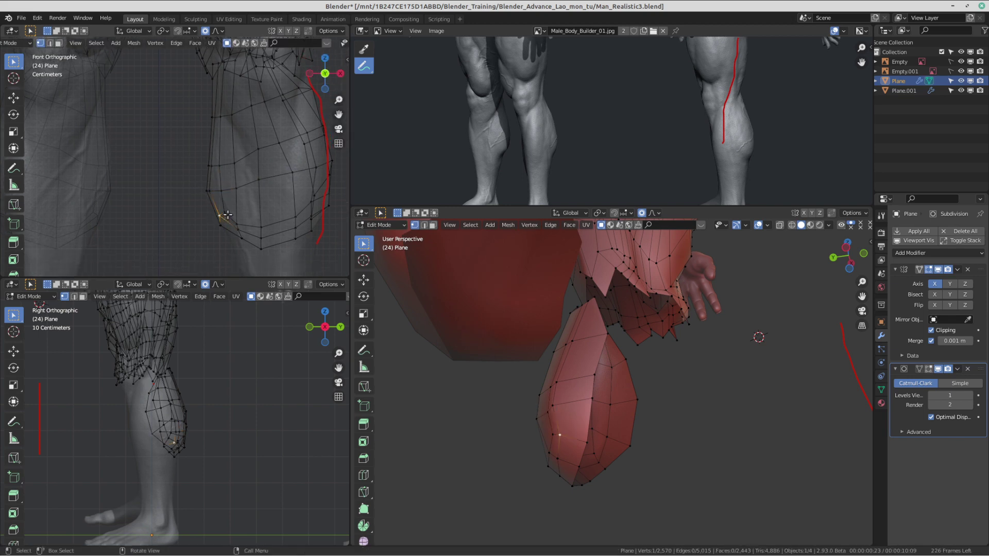
key(g)
click(223, 223)
click(226, 231)
key(g)
click(234, 238)
Step: Inspect both calves from behind and compare their shape with the rear leg reference image
scroll(582, 355, down, 2)
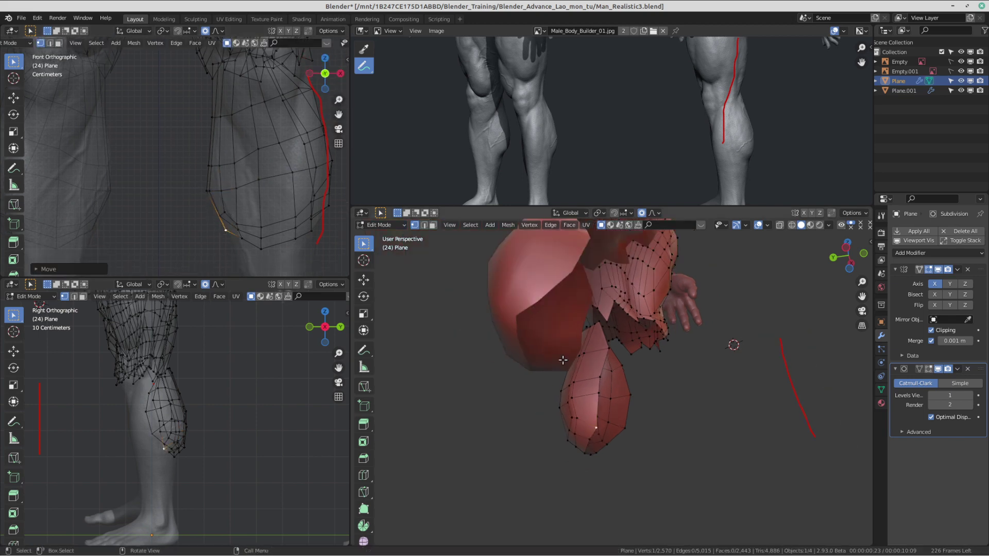
middle_drag(588, 358, 692, 382)
key(ctrl+Tab)
click(437, 361)
scroll(480, 335, down, 3)
middle_drag(498, 317, 500, 375)
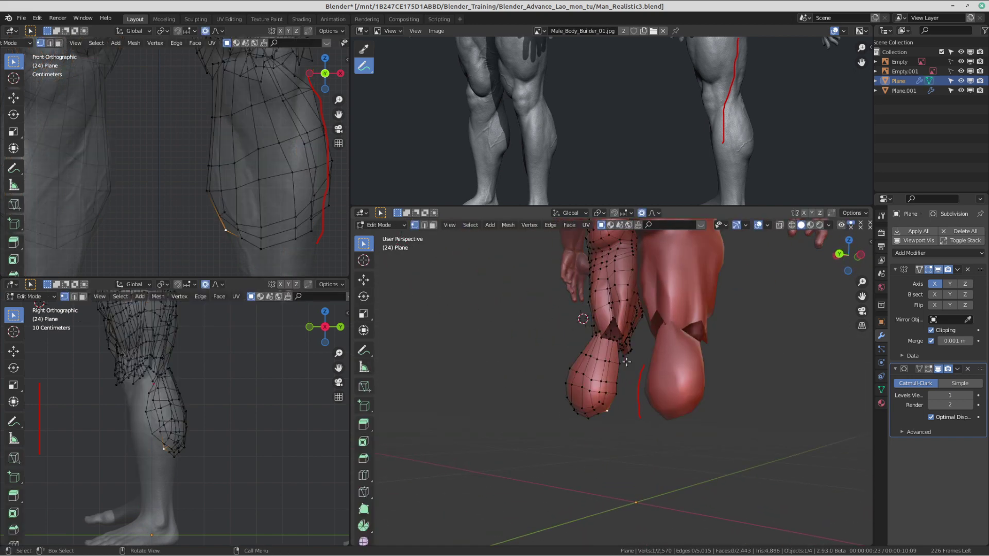
scroll(644, 370, up, 2)
middle_drag(645, 370, 632, 326)
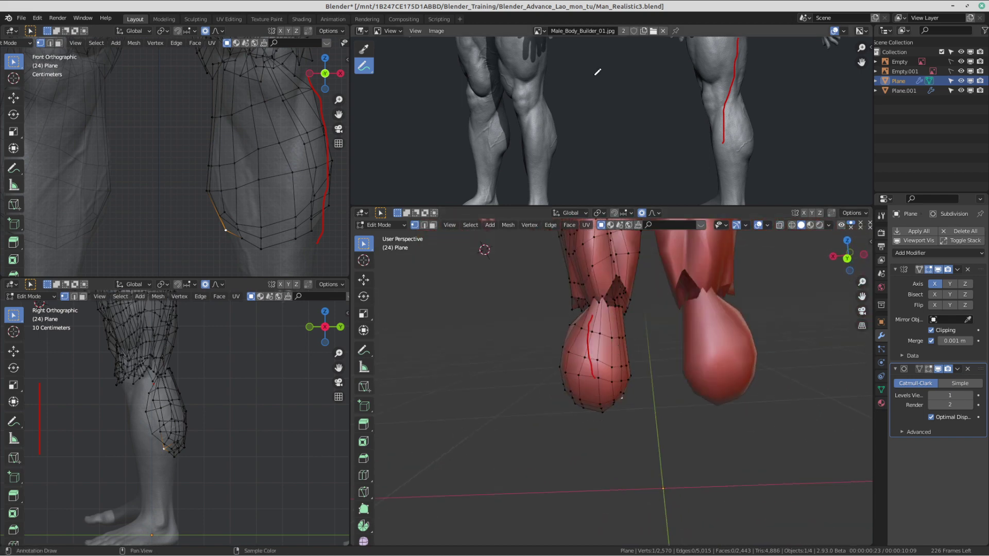
scroll(651, 75, down, 1)
middle_drag(652, 74, 351, 89)
scroll(583, 164, up, 2)
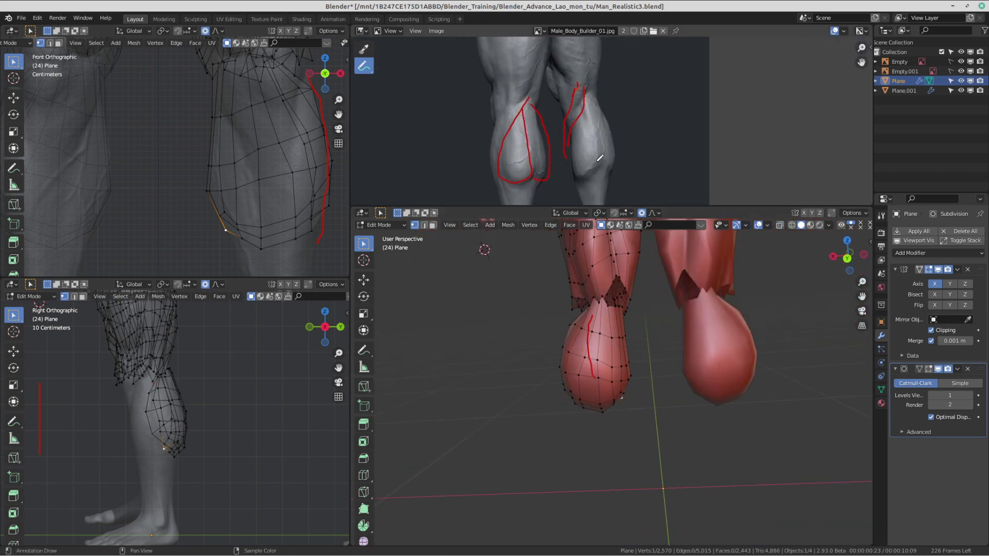
scroll(642, 375, up, 1)
middle_drag(641, 375, 621, 351)
middle_drag(583, 185, 584, 178)
mouse_move(603, 363)
middle_down()
mouse_move(624, 362)
mouse_move(594, 370)
middle_up()
Step: Add a lengthwise loop cut down the back of the calf and slide it along the divide between the muscle heads
key(ctrl+r)
click(596, 371)
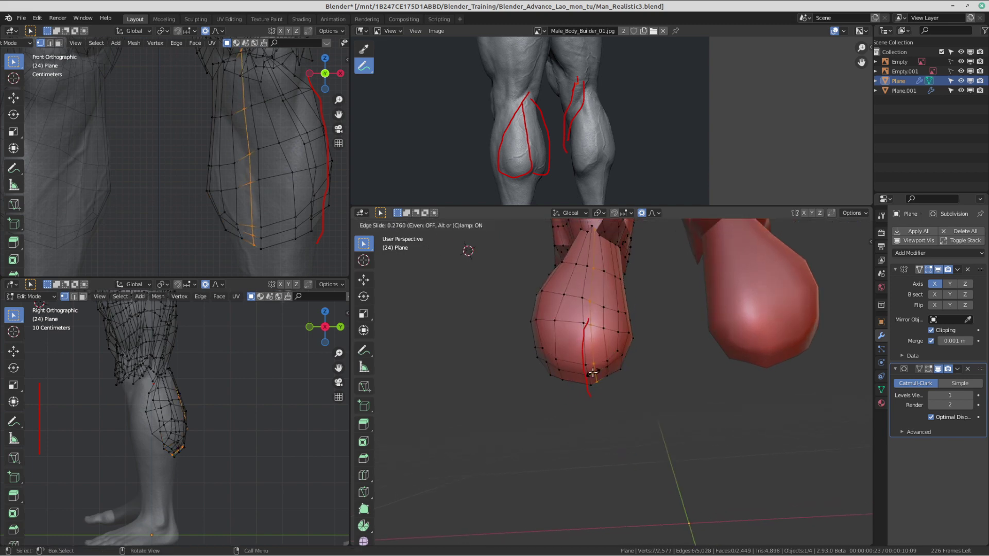
click(592, 372)
Step: Move the bottom vertices near the new loop upward to form a notch between the calf's two muscle heads
scroll(596, 375, up, 2)
click(613, 381)
scroll(608, 392, up, 1)
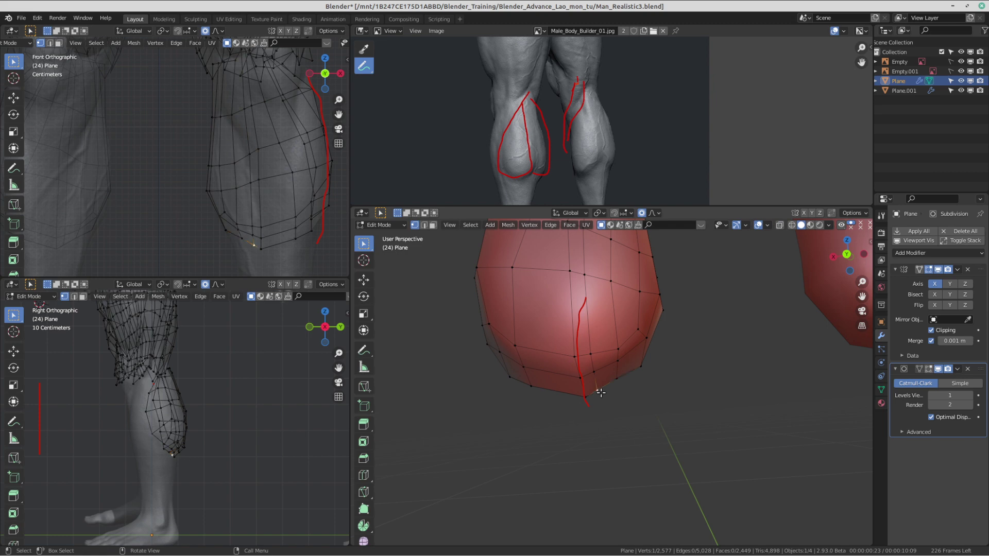
middle_drag(601, 393, 604, 406)
key(g)
click(605, 391)
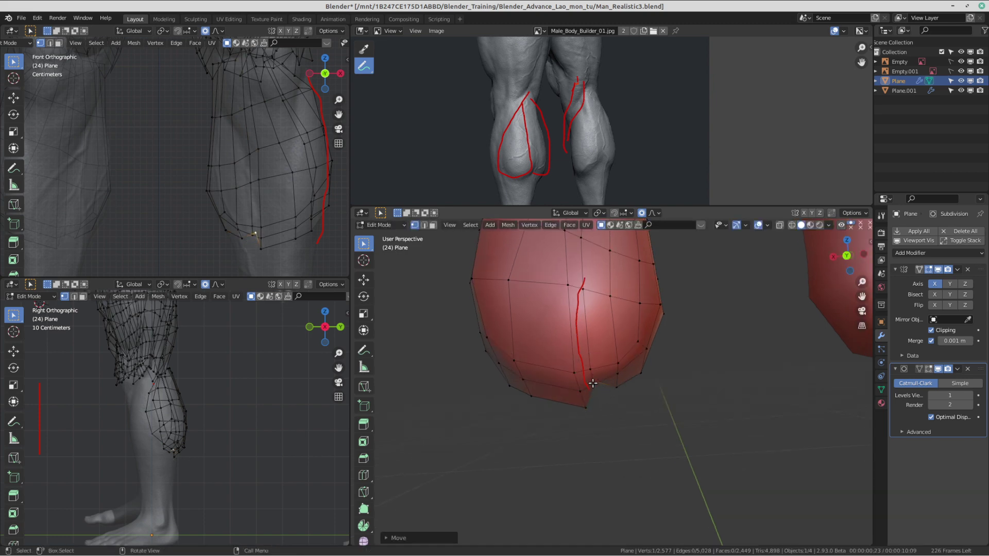
key(g)
click(594, 380)
click(589, 369)
key(g)
click(592, 370)
Step: Rip the calf's central lengthwise loop open to separate the back into inner and outer halves
scroll(597, 379, down, 4)
middle_drag(622, 387, 649, 409)
alt+click(574, 386)
key(v)
click(622, 400)
click(591, 427)
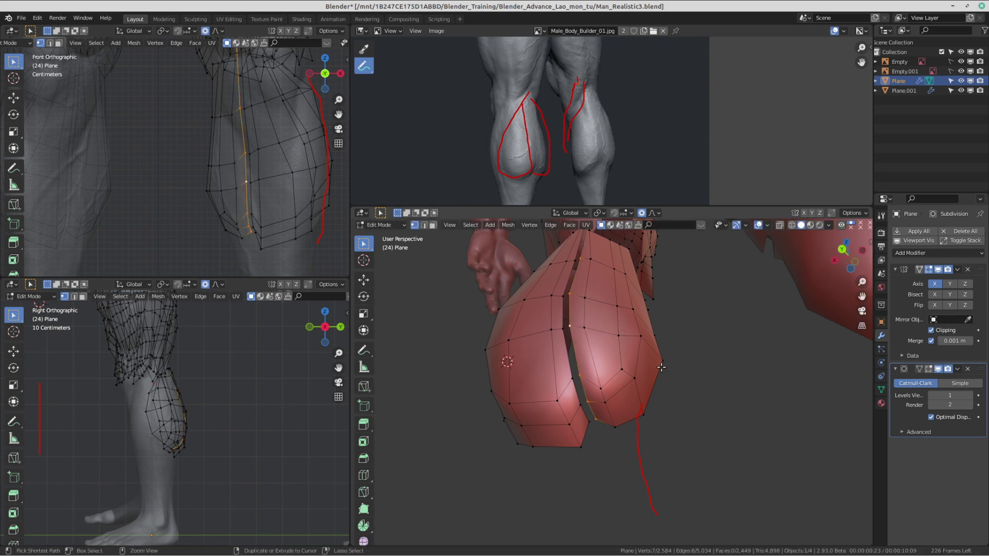
key(ctrl+z)
key(ctrl+z)
key(ctrl+z)
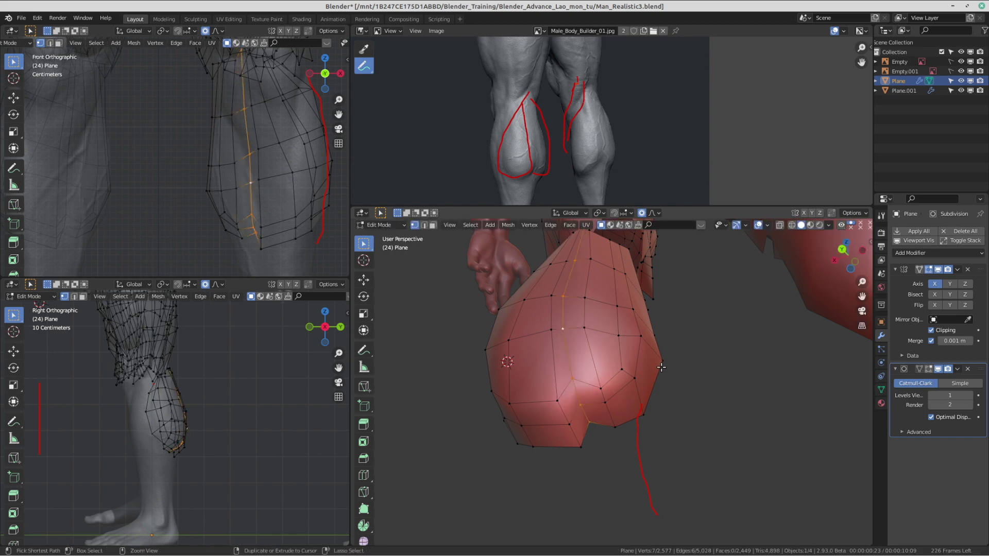
key(ctrl+shift+z)
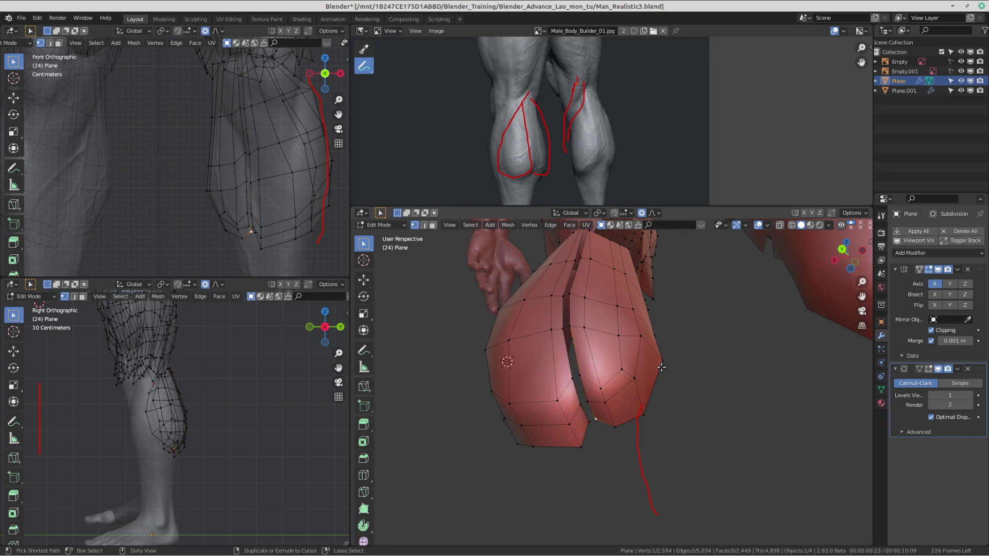
Step: Fill the ripped gap with a narrow strip of faces from the bottom notch up to the knee
mouse_move(564, 383)
middle_down()
mouse_move(592, 433)
mouse_move(606, 429)
mouse_move(607, 403)
middle_up()
shift+click(589, 426)
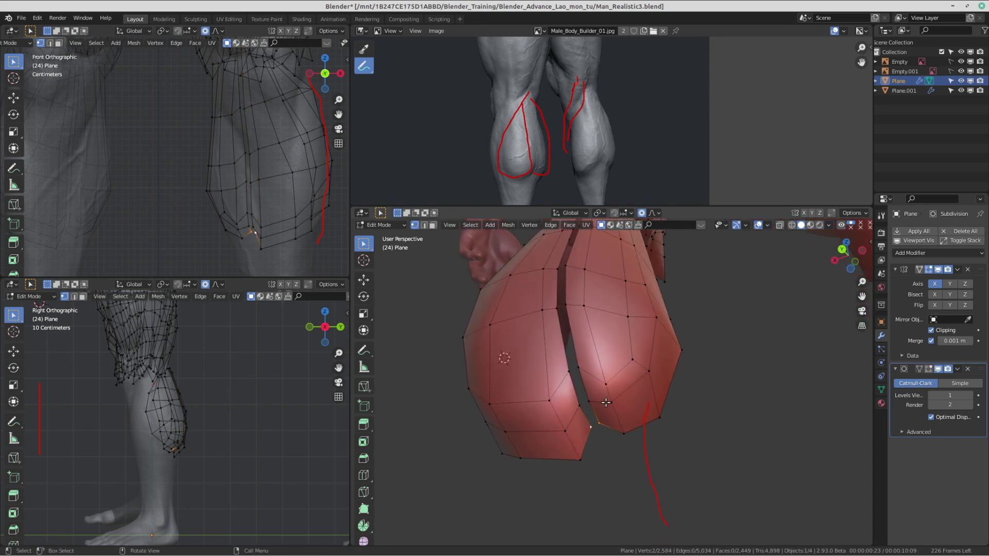
middle_drag(560, 361, 559, 379)
key(f)
key(f)
key(f)
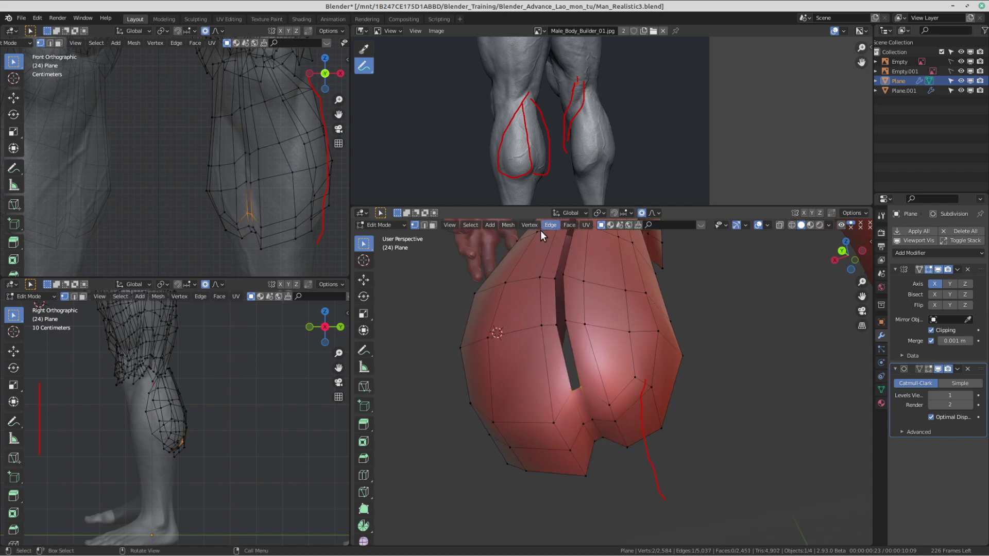
middle_drag(549, 261, 560, 306)
key(f)
shift+middle_drag(589, 250, 601, 396)
key(f)
key(f)
Step: Add a centred lengthwise loop cut down the narrow strip between the two calf halves
key(ctrl+r)
click(601, 375)
right_click(601, 376)
Step: Merge the strip's three vertices just above the calf notch and dissolve the middle edge between the two triangles below them
click(593, 381)
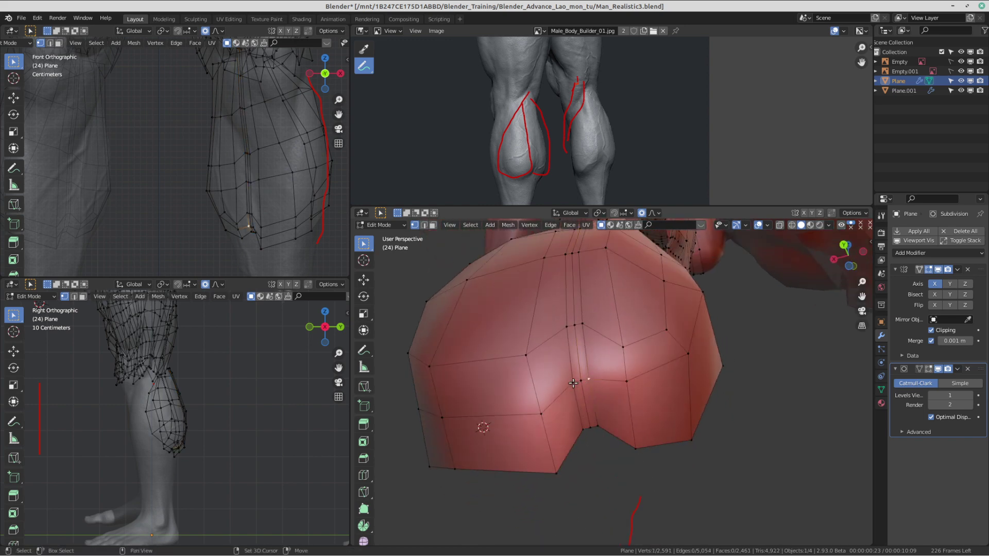
middle_drag(587, 384, 597, 325)
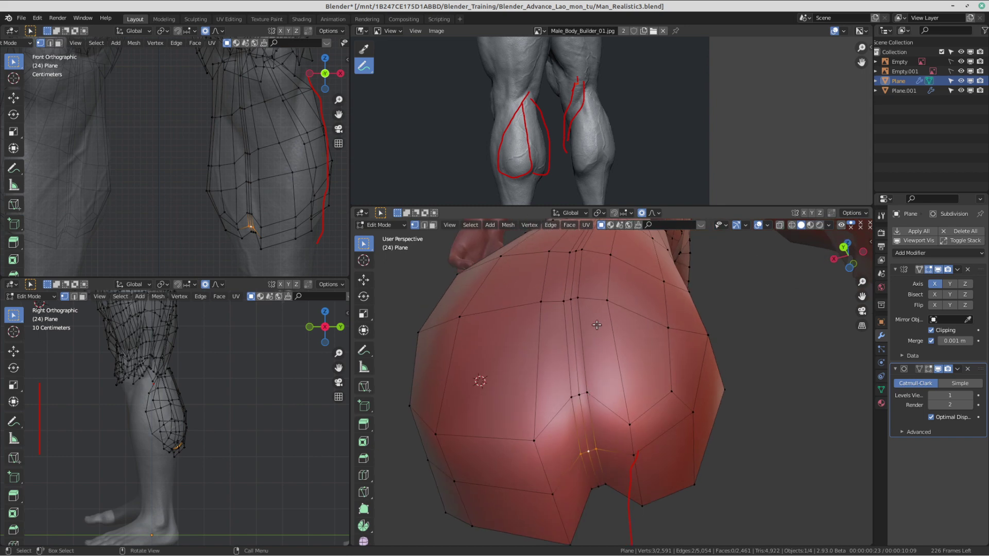
middle_drag(569, 283, 605, 425)
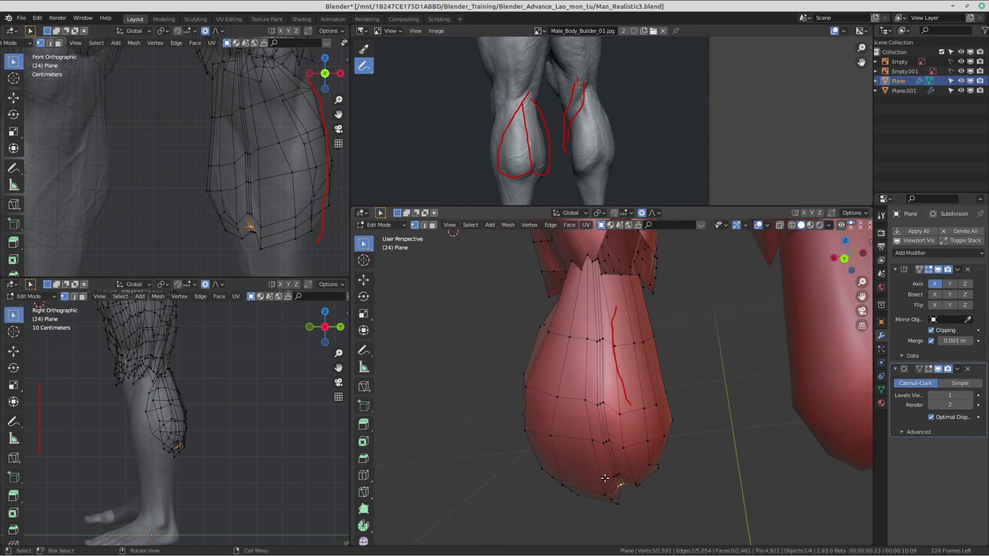
middle_drag(653, 419, 575, 367)
scroll(572, 361, up, 1)
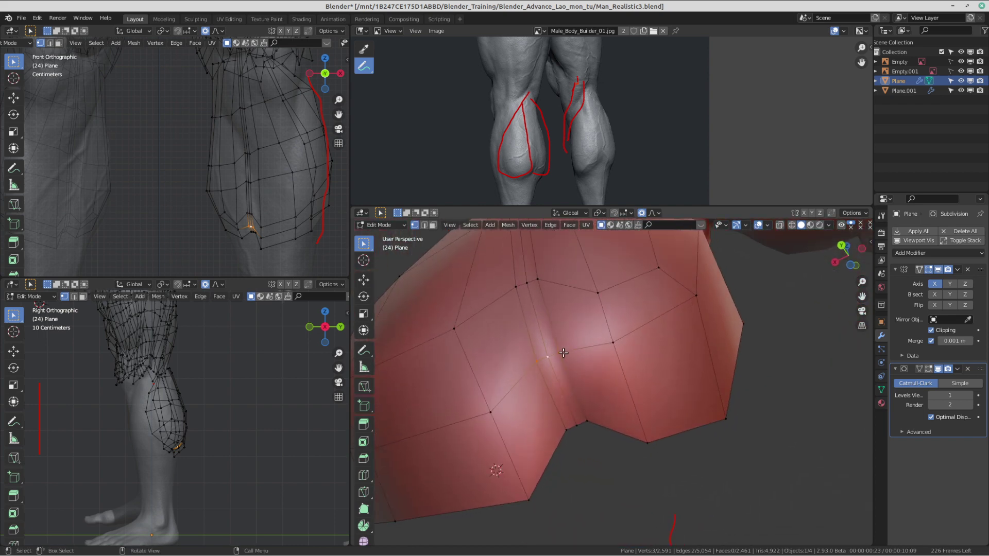
key(m)
click(562, 352)
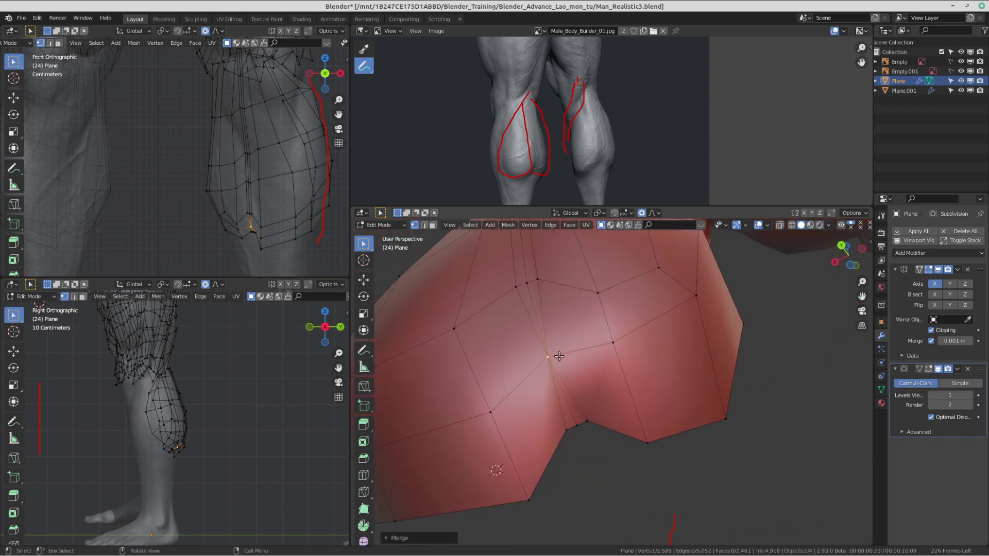
shift+click(574, 429)
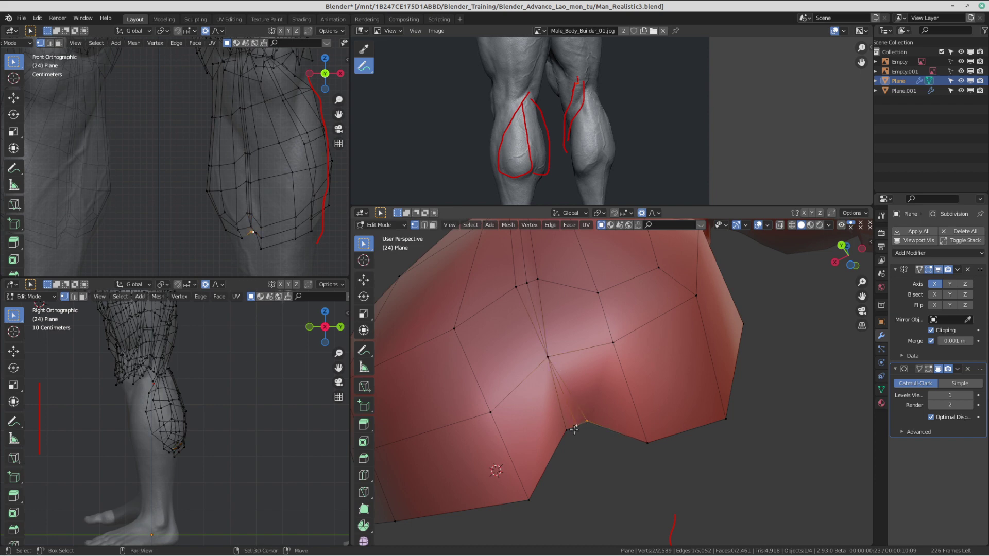
shift+click(547, 370)
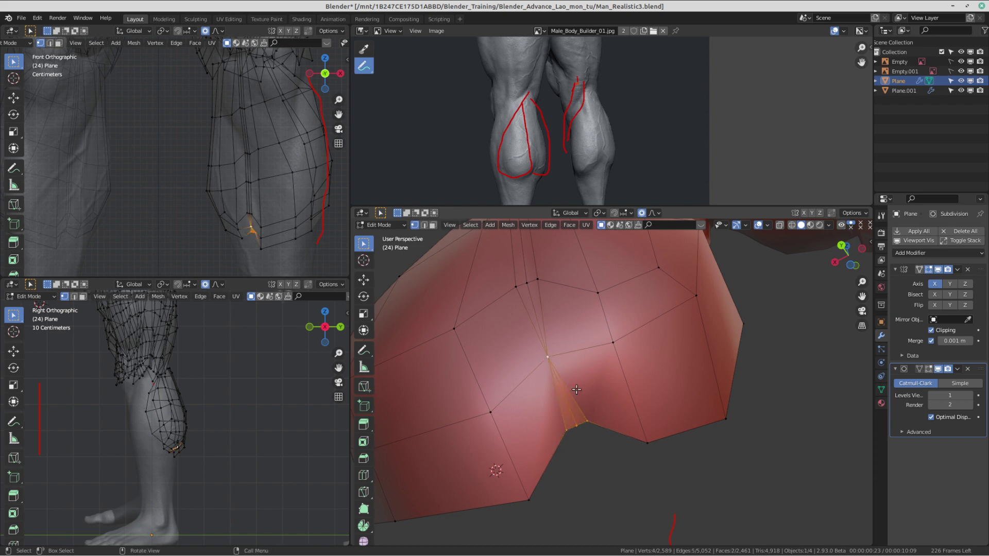
Step: Adjust the three bottom-edge vertices of the strip one by one to smooth the notch between the calf heads
click(575, 426)
middle_drag(575, 426, 589, 442)
key(g)
click(587, 459)
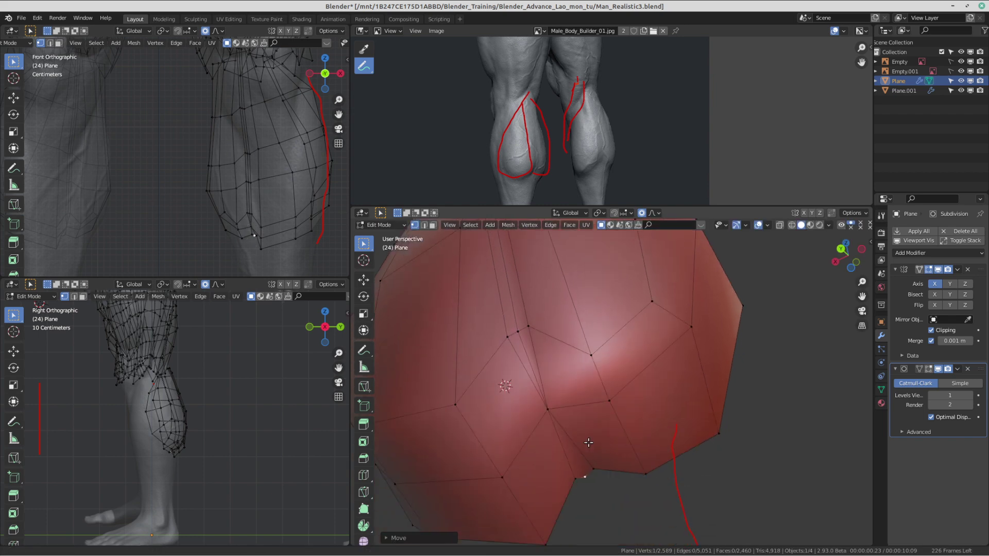
click(594, 469)
key(g)
click(585, 470)
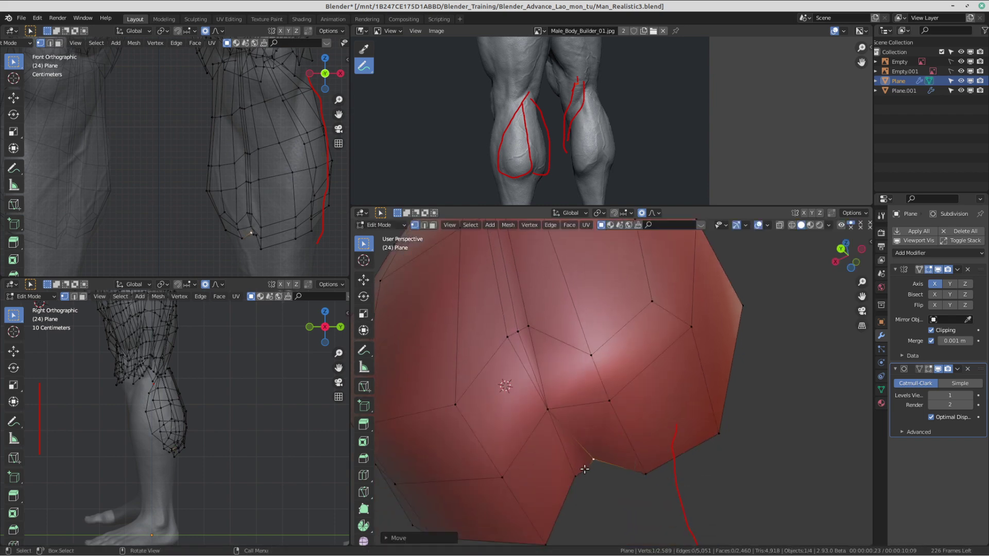
click(584, 470)
key(g)
click(581, 467)
click(575, 477)
key(g)
click(570, 474)
middle_drag(569, 475, 575, 466)
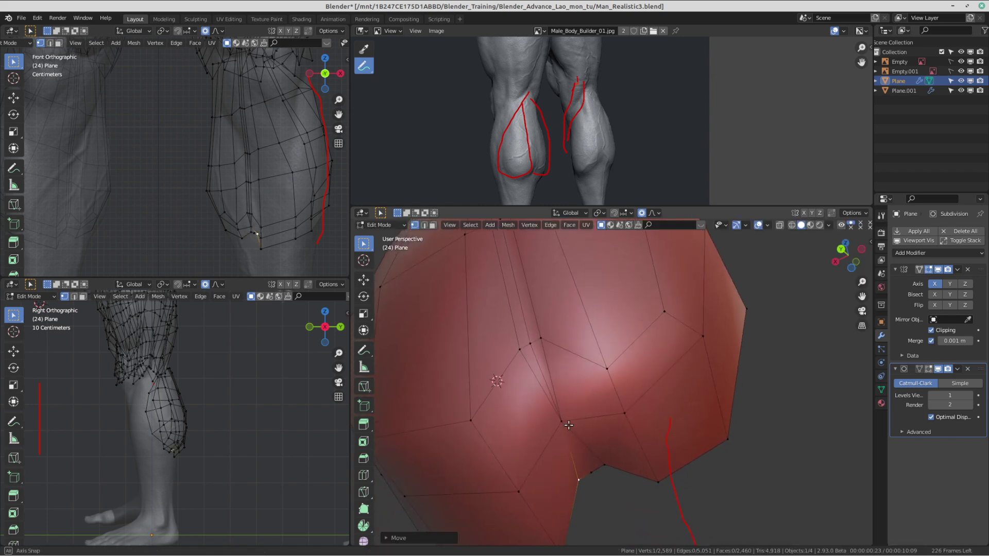
Step: Merge the strip's three vertices on the next row above the notch into one point
shift+click(536, 344)
middle_drag(536, 344, 569, 454)
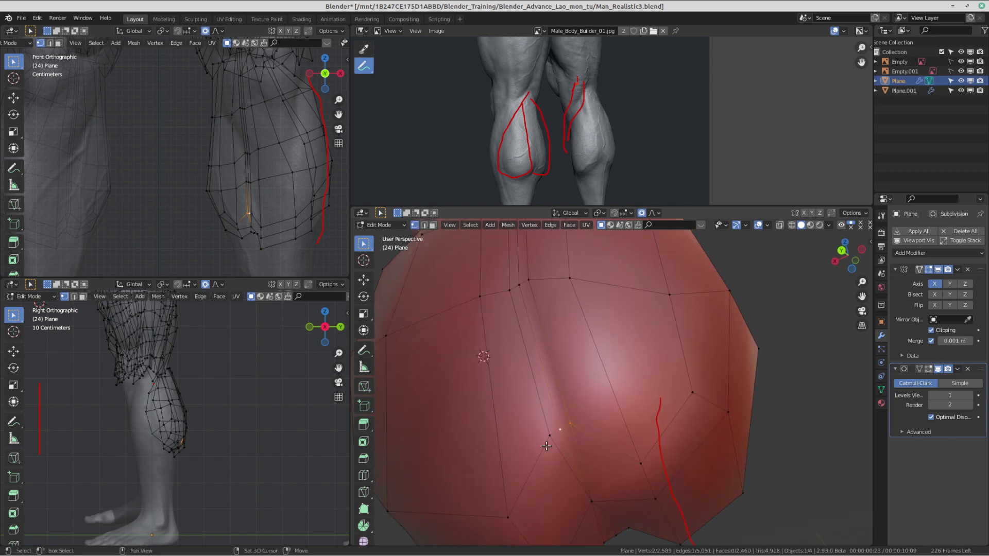
key(m)
click(565, 416)
Step: Try to merge the strip's vertices row by row from the middle of the calf up toward the knee
middle_drag(585, 337, 589, 355)
click(564, 387)
shift+click(552, 395)
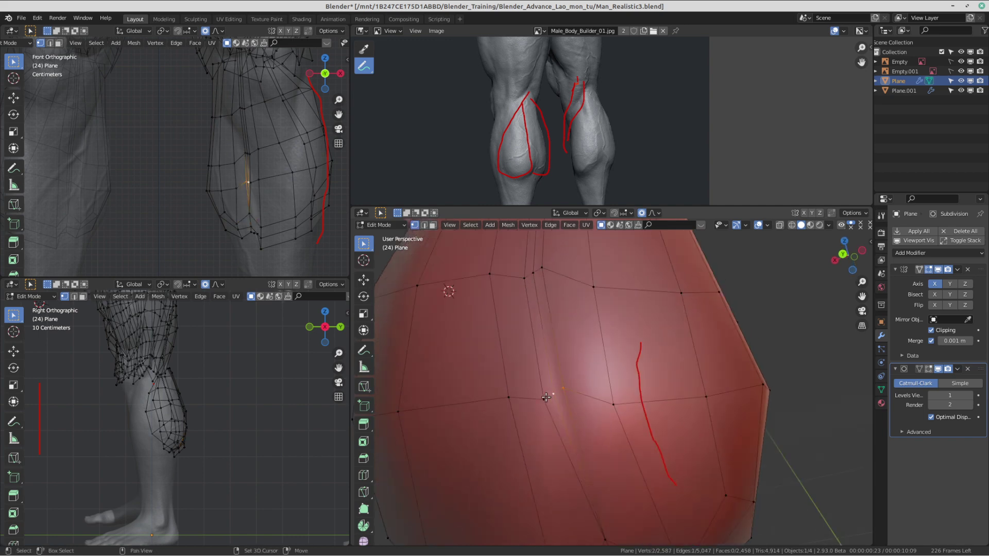
key(m)
click(555, 409)
mouse_move(556, 409)
middle_down()
mouse_move(533, 457)
mouse_move(574, 406)
middle_up()
key(m)
click(549, 455)
click(564, 407)
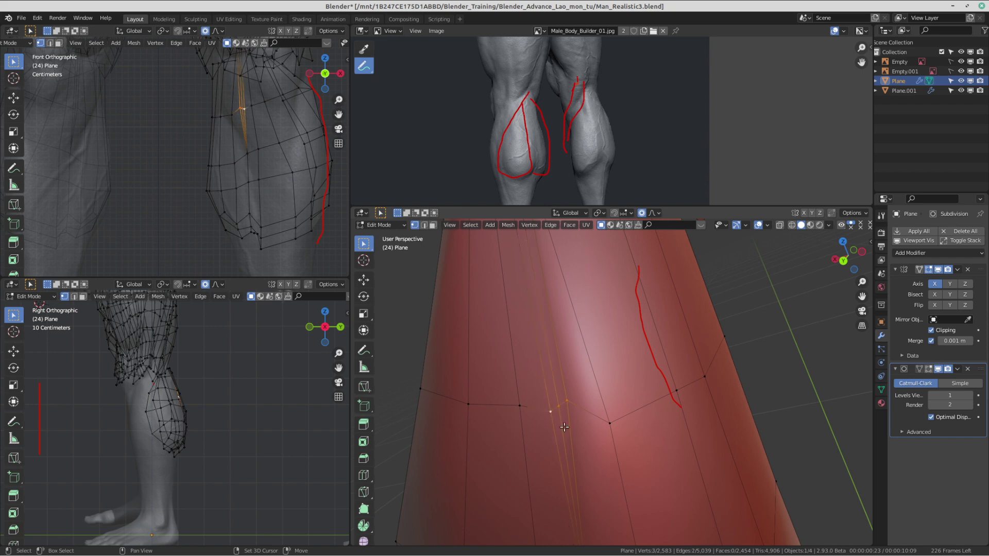
key(m)
click(587, 364)
middle_drag(588, 364, 624, 352)
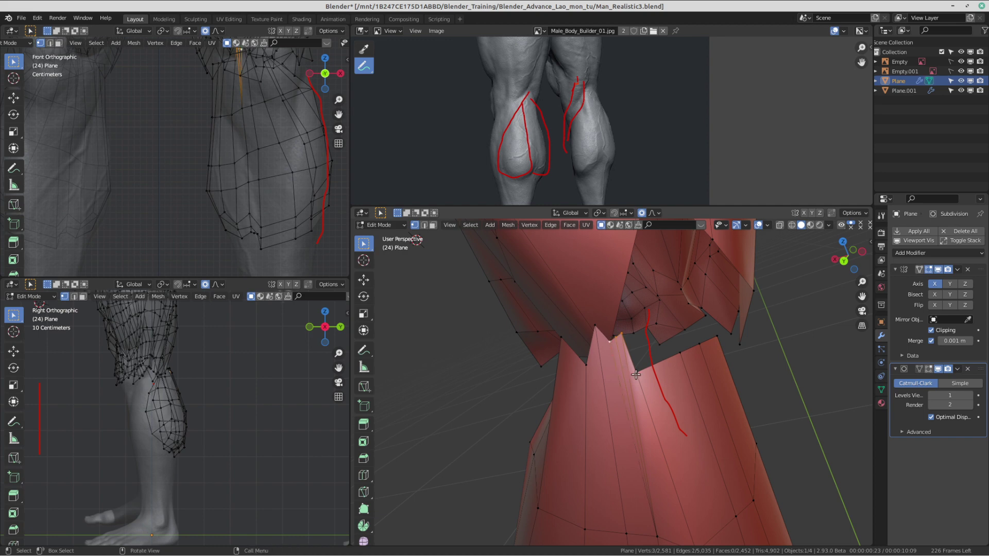
middle_drag(636, 376, 653, 412)
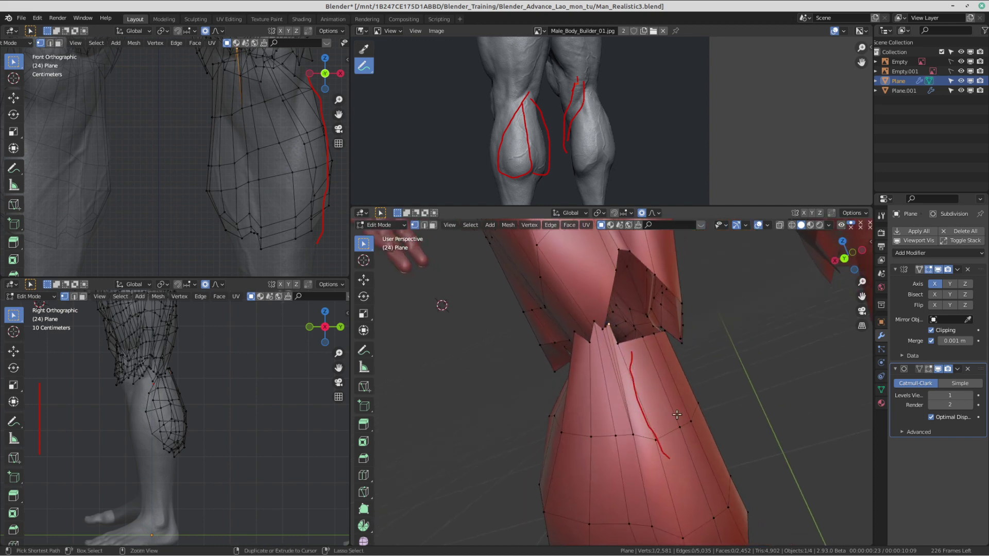
Step: Undo the strip vertex merges back to the mid-calf row
key(ctrl+z)
mouse_move(698, 462)
shift+middle_down()
mouse_move(691, 437)
mouse_move(635, 404)
mouse_move(632, 384)
shift+middle_up()
key(ctrl+z)
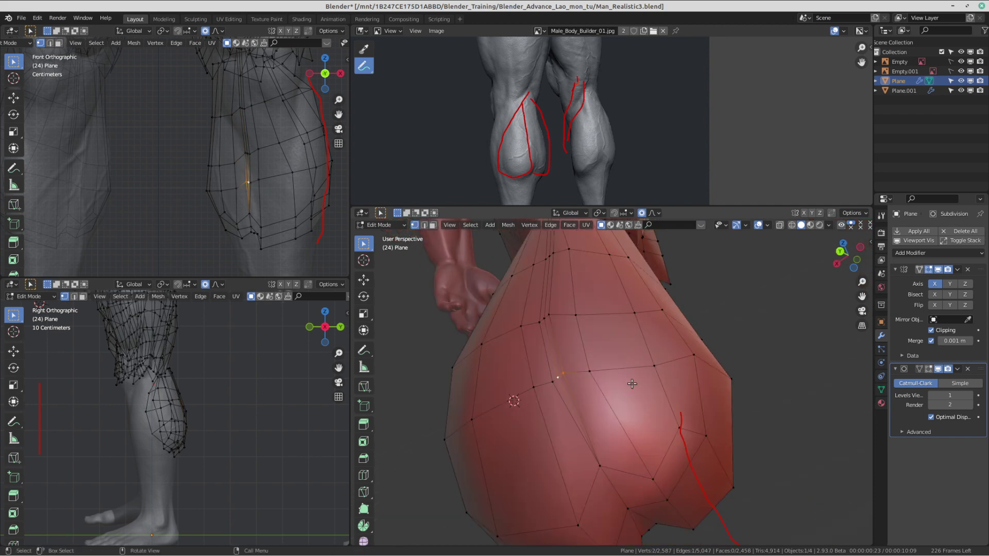
Step: Merge the strip's three vertices on the mid-calf row into one point
middle_drag(697, 380, 662, 408)
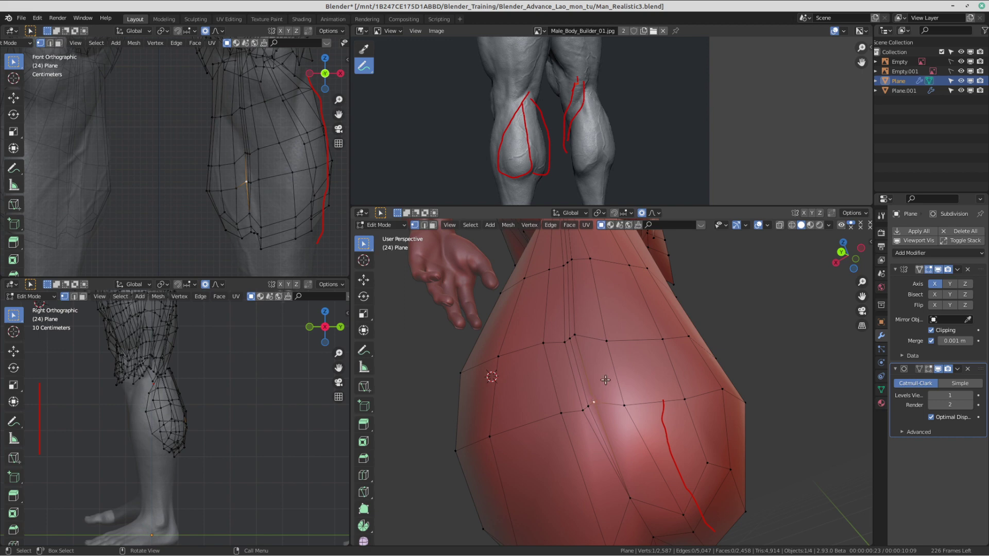
middle_drag(605, 380, 692, 394)
scroll(666, 433, up, 2)
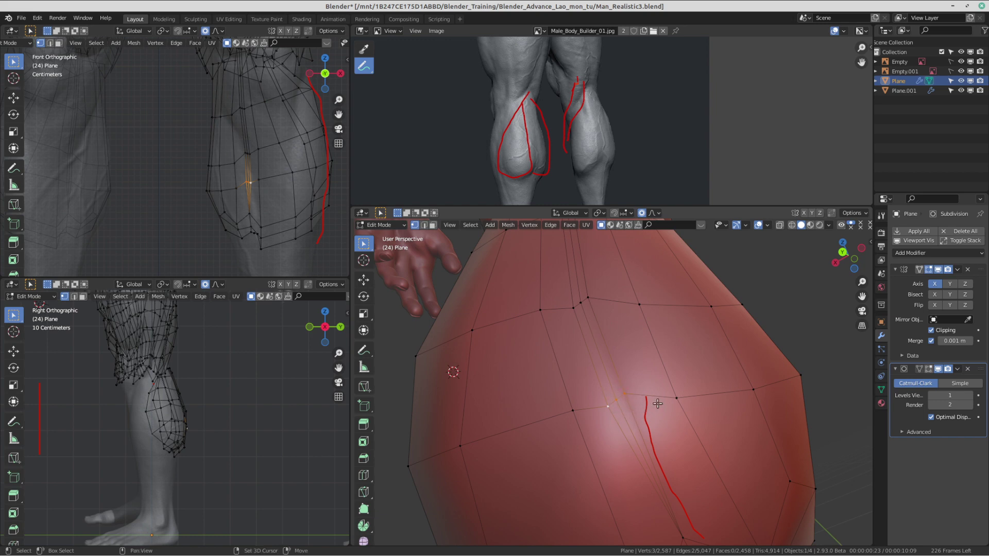
middle_drag(658, 404, 650, 398)
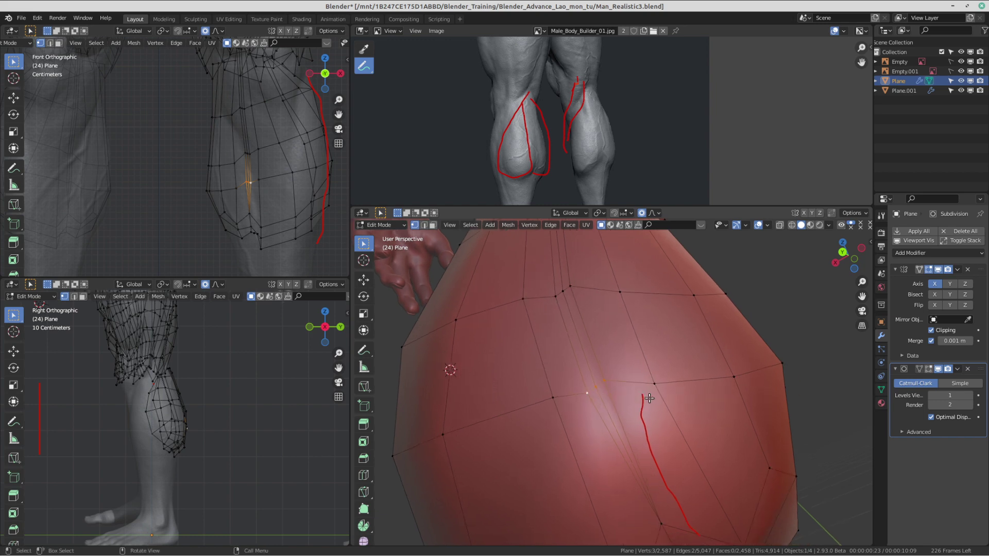
key(m)
click(649, 397)
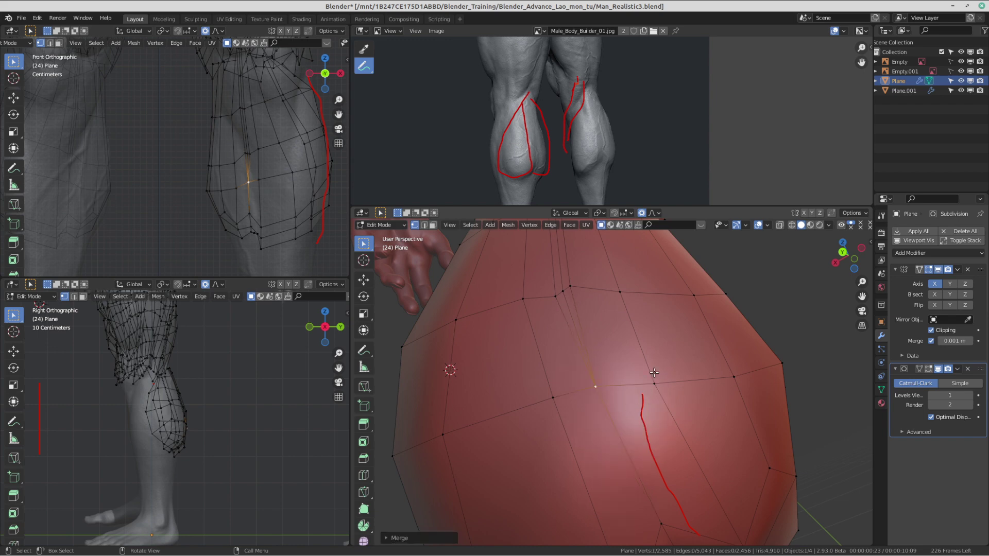
Step: Merge the strip's three vertices on the row directly above the mid-calf row
middle_drag(655, 373, 658, 388)
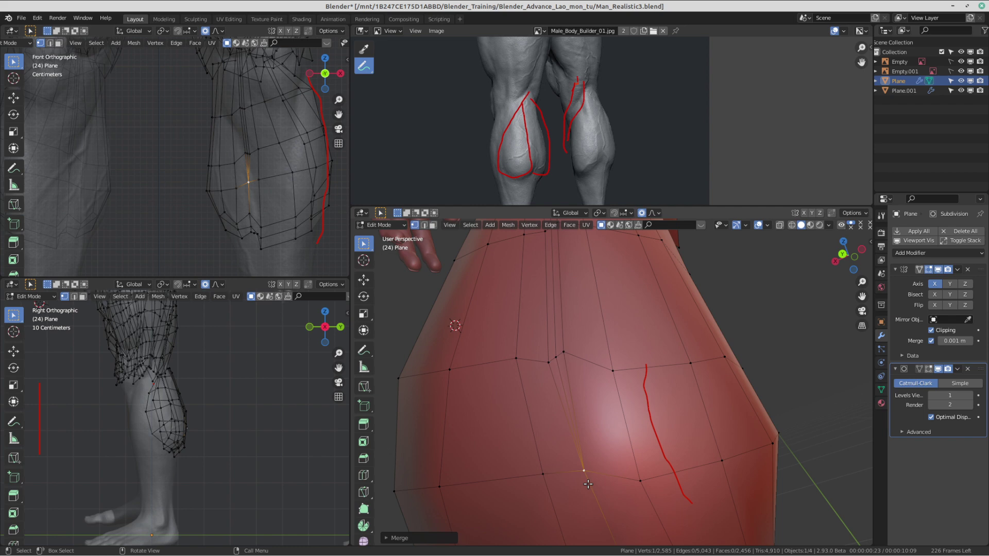
click(545, 364)
shift+click(556, 357)
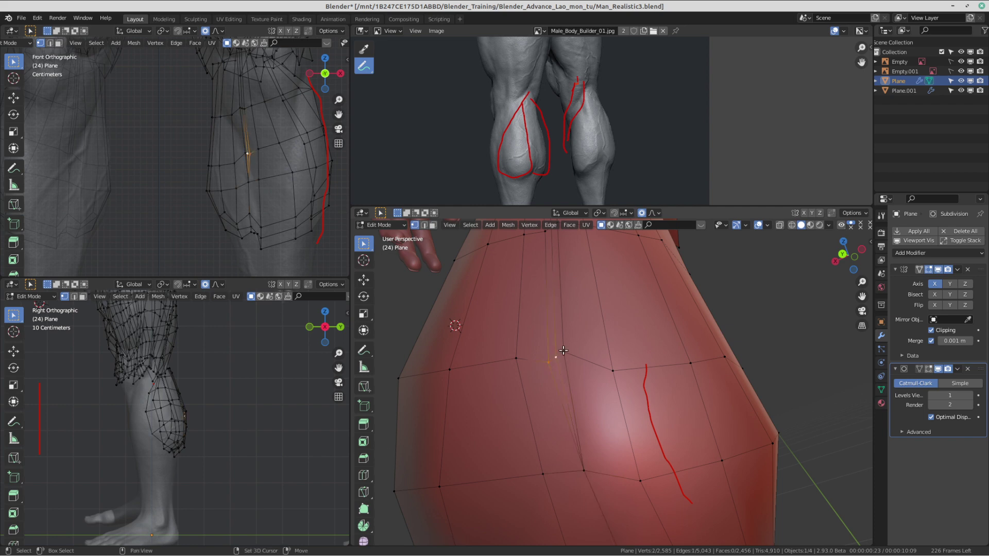
shift+click(564, 352)
key(shift+r)
Step: Merge the strip's three vertices on the upper-calf row below the knee edge
mouse_move(595, 375)
middle_down()
mouse_move(601, 395)
mouse_move(576, 376)
middle_up()
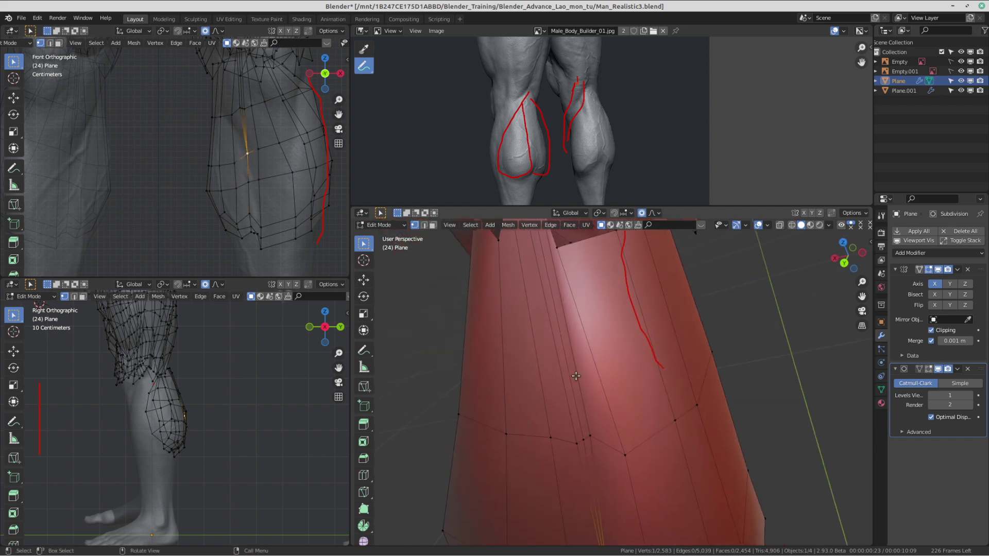
click(578, 446)
shift+click(585, 441)
shift+click(592, 437)
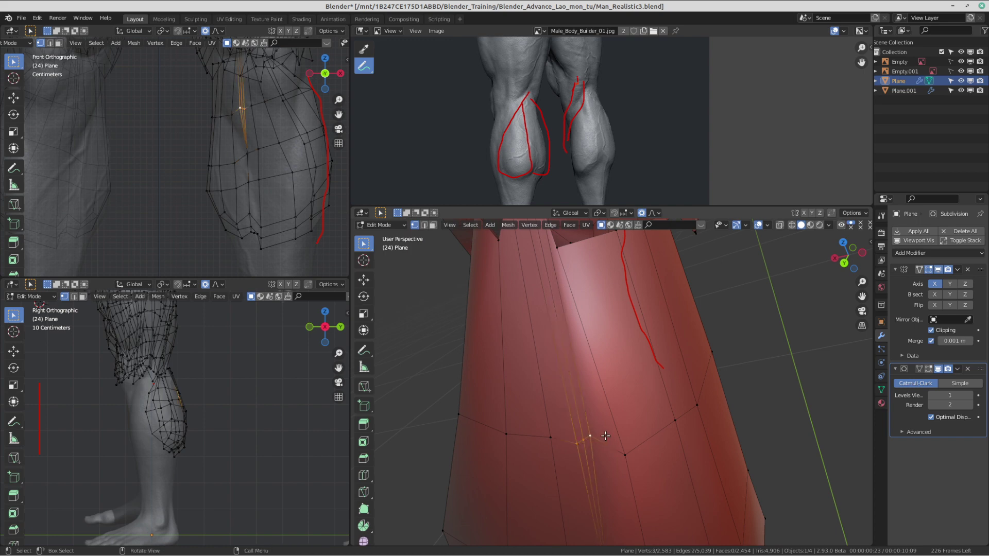
key(shift+r)
middle_drag(604, 436, 610, 445)
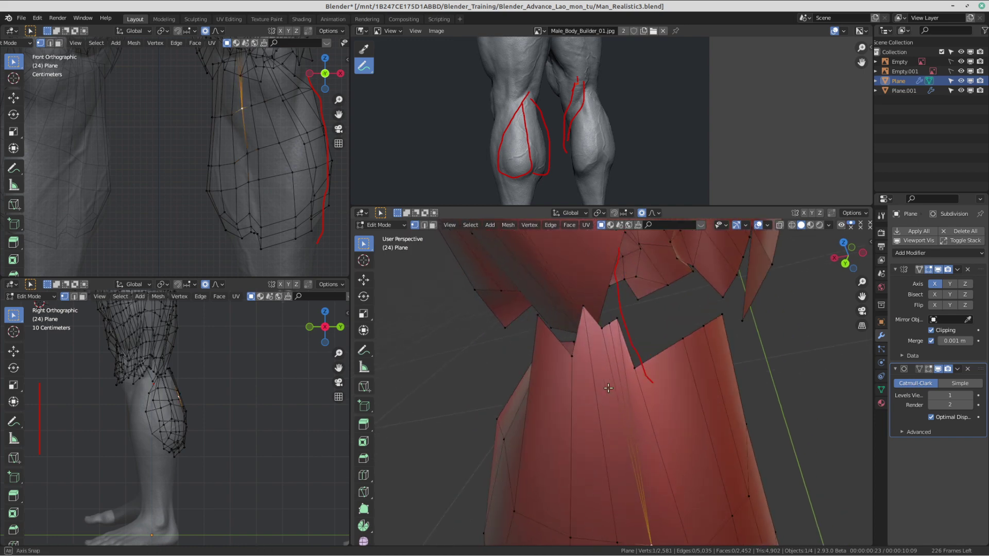
Step: Try to merge the strip's top vertices at the knee together with the merged vertex below them
shift+click(603, 330)
shift+click(609, 327)
shift+click(618, 324)
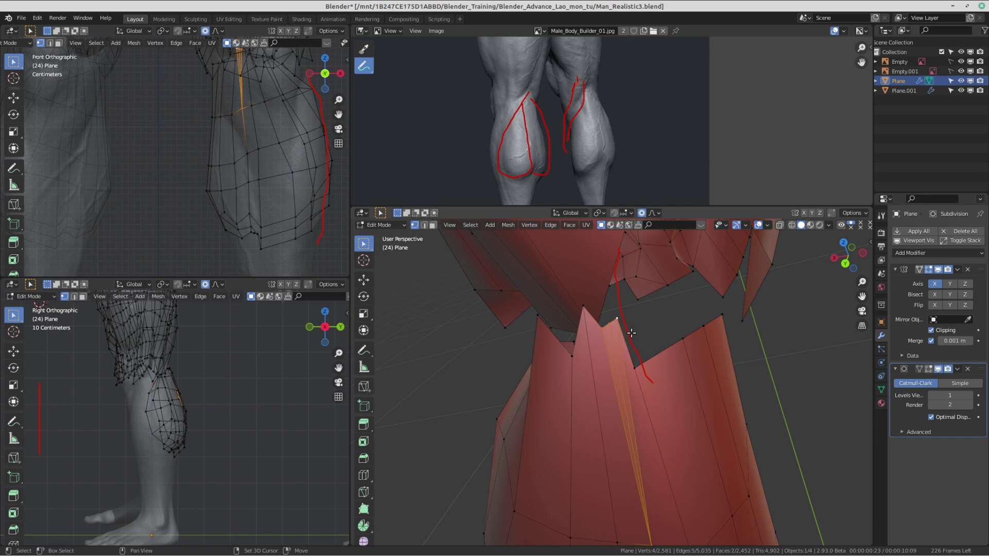
scroll(631, 332, down, 5)
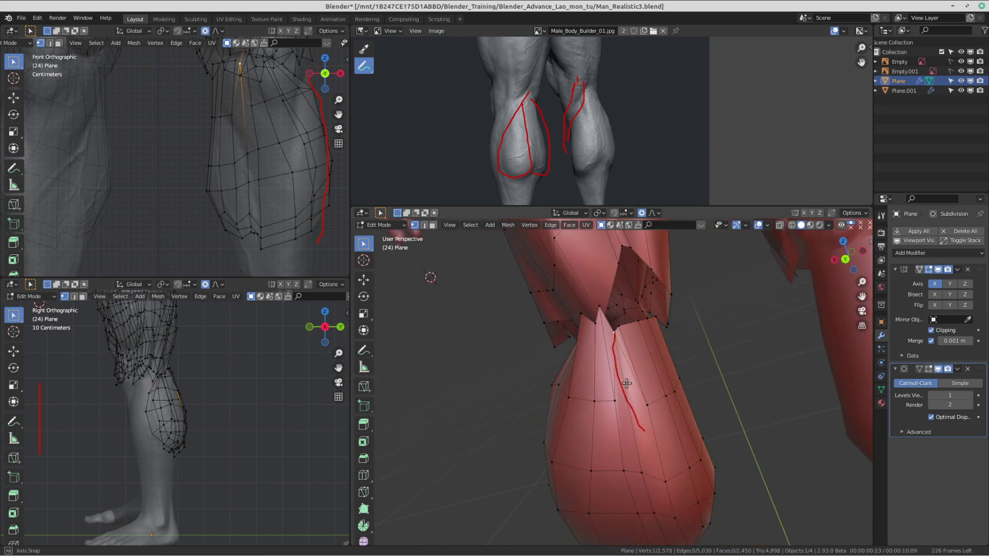
Step: Merge only the strip's three top vertices on the calf's open edge at the knee
scroll(631, 344, up, 5)
middle_drag(624, 287, 645, 337)
shift+click(656, 375)
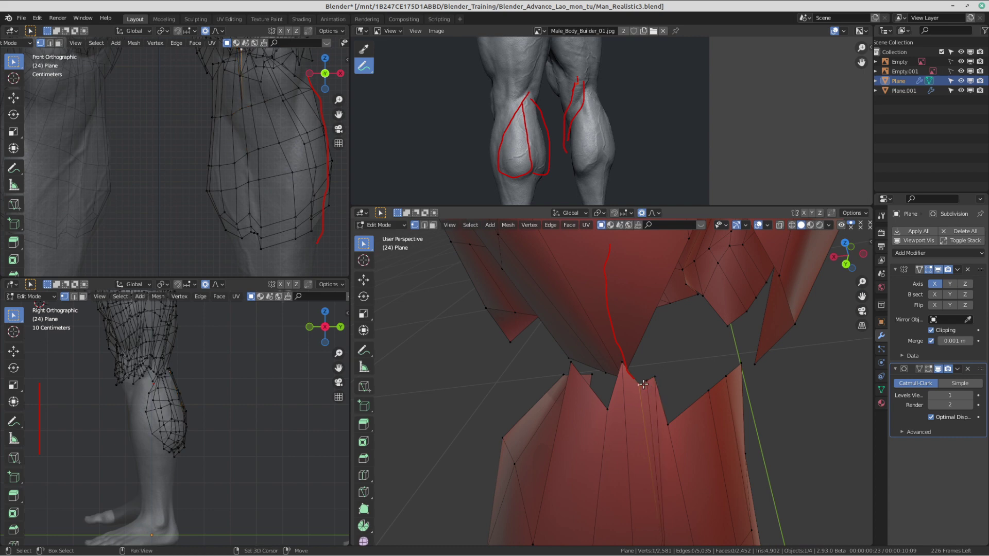
scroll(662, 372, down, 2)
scroll(651, 382, up, 2)
middle_drag(654, 372, 654, 365)
scroll(648, 357, down, 2)
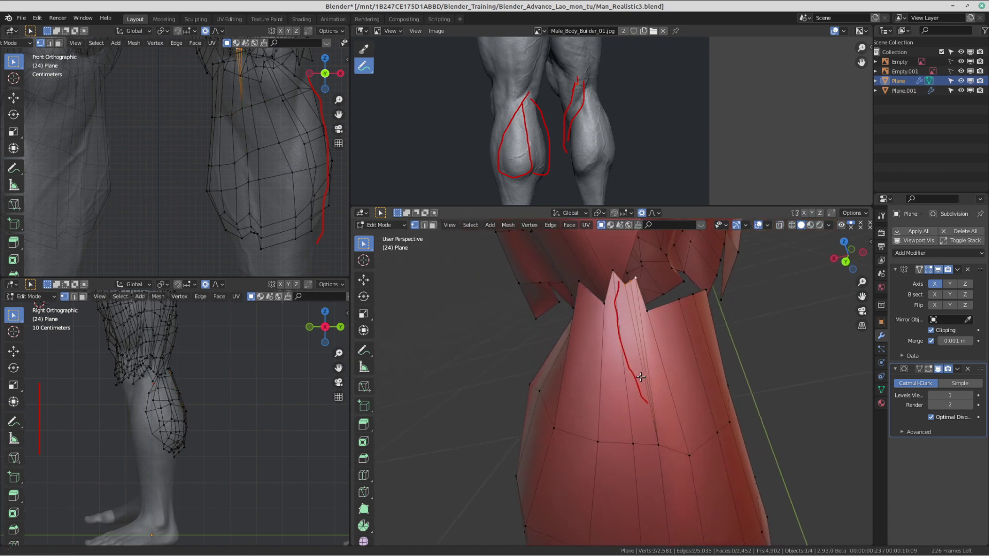
scroll(620, 349, up, 3)
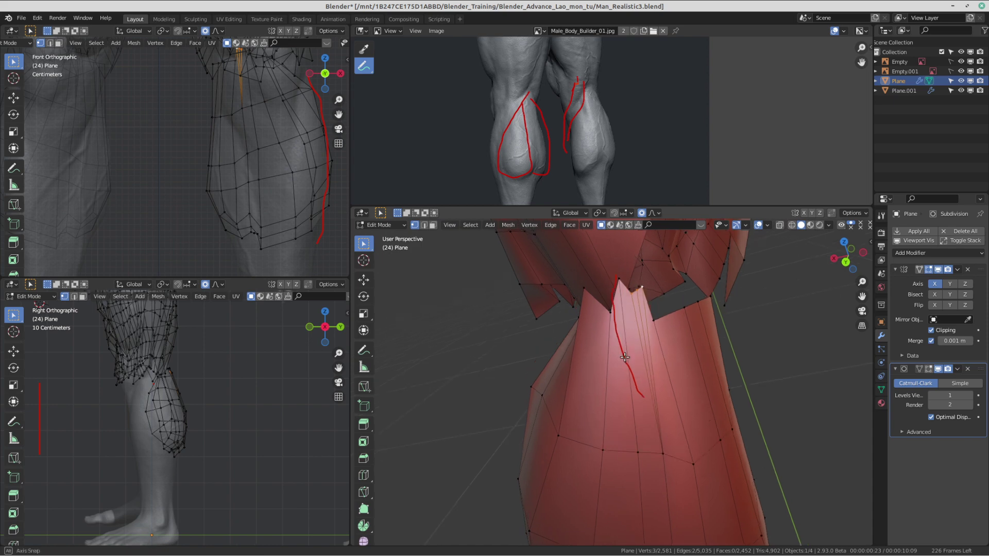
shift+middle_drag(684, 320, 680, 330)
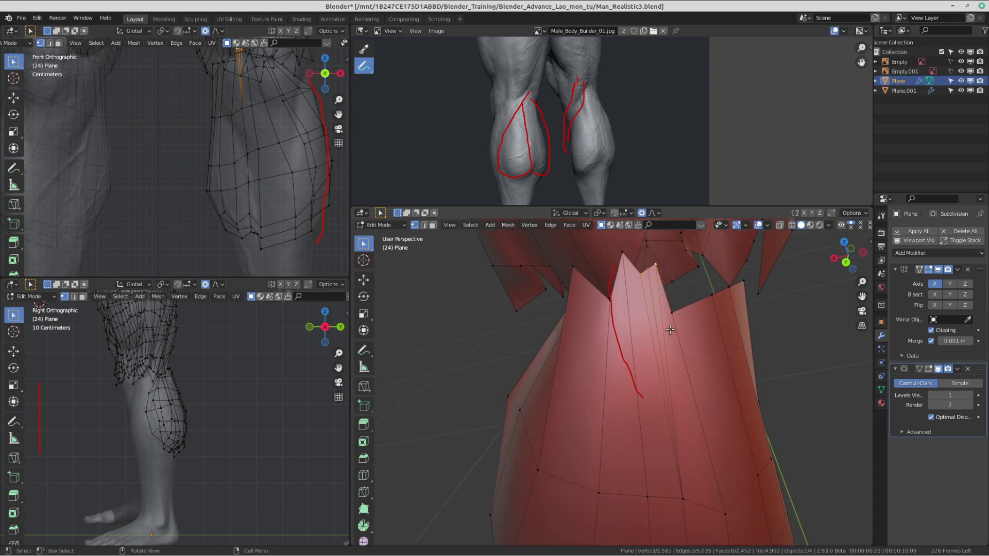
key(m)
click(675, 317)
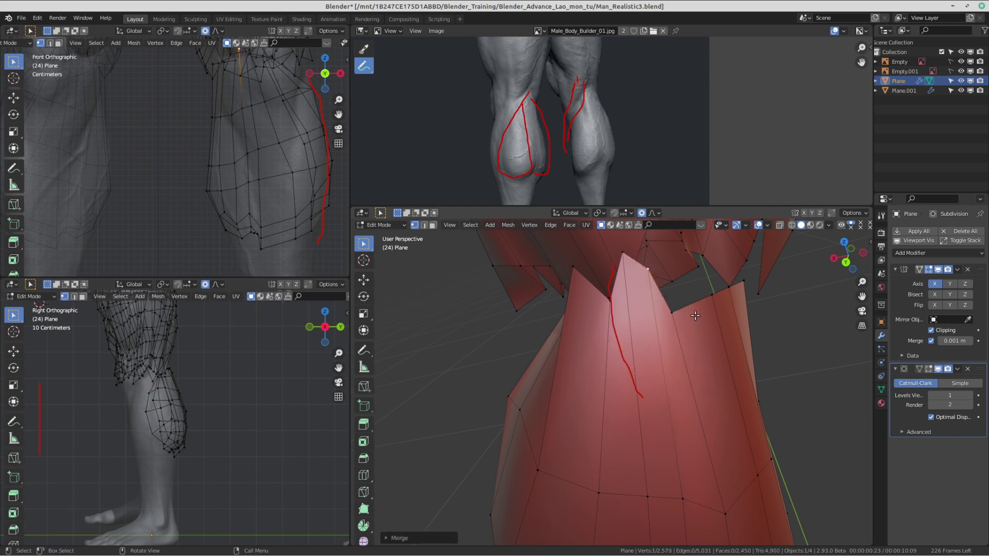
Step: Switch the body mesh to Object Mode and bring the whole figure into view from behind
scroll(640, 419, down, 5)
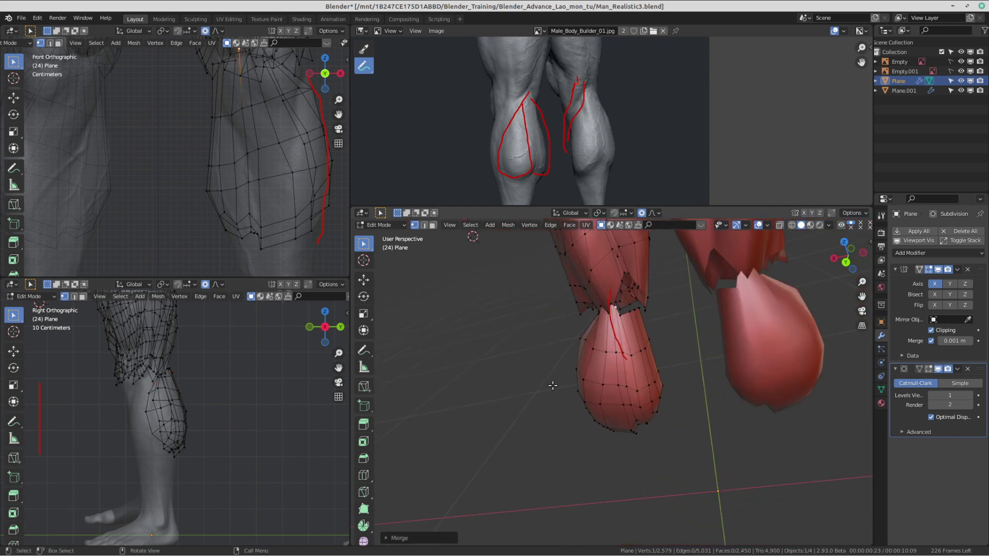
scroll(611, 386, down, 1)
middle_drag(589, 388, 603, 384)
scroll(604, 385, down, 3)
key(ctrl+Tab)
click(574, 388)
scroll(598, 391, down, 4)
shift+middle_drag(736, 405, 595, 392)
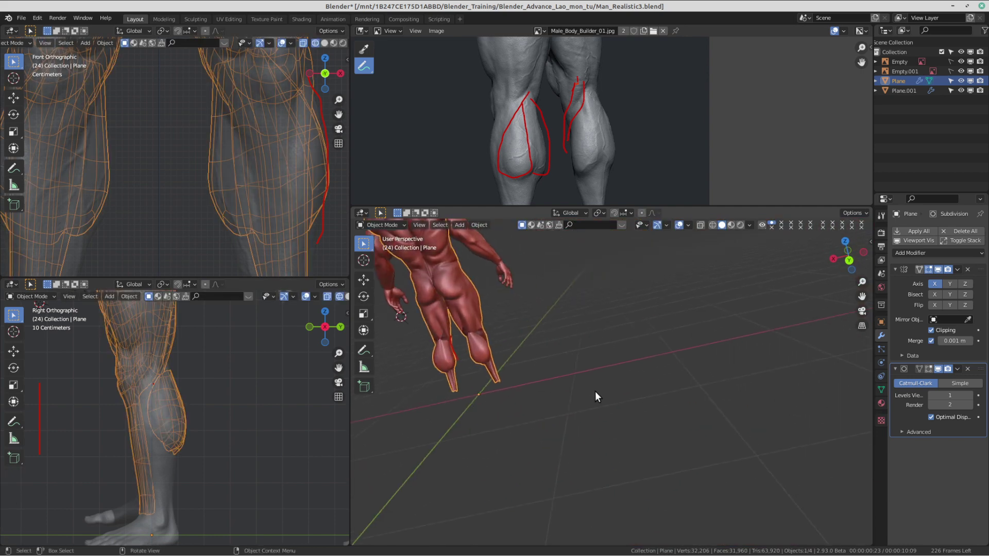
Step: Add a cube mesh to the scene and move it clear of the body figure
scroll(595, 396, up, 1)
click(641, 349)
key(shift+a)
mouse_move(641, 350)
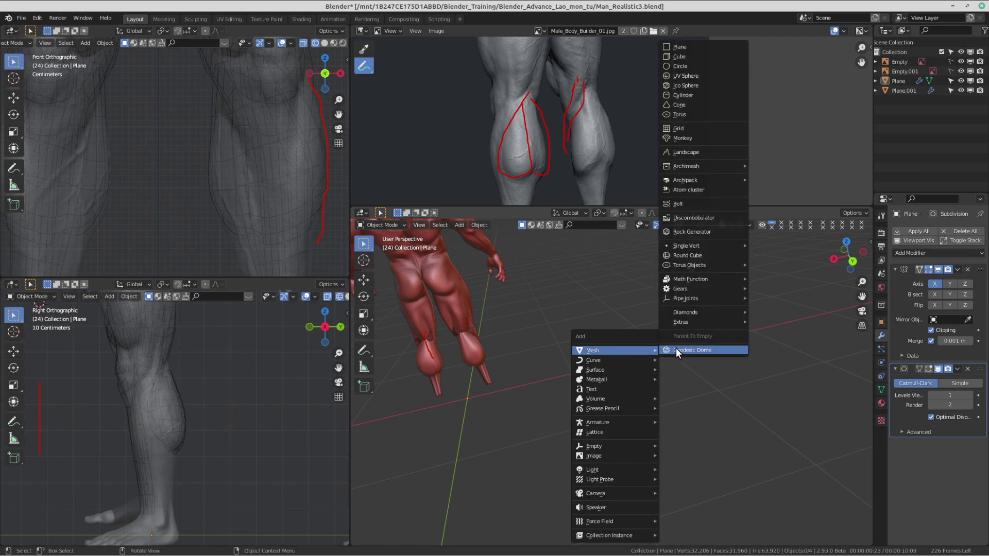
click(680, 56)
scroll(574, 369, down, 4)
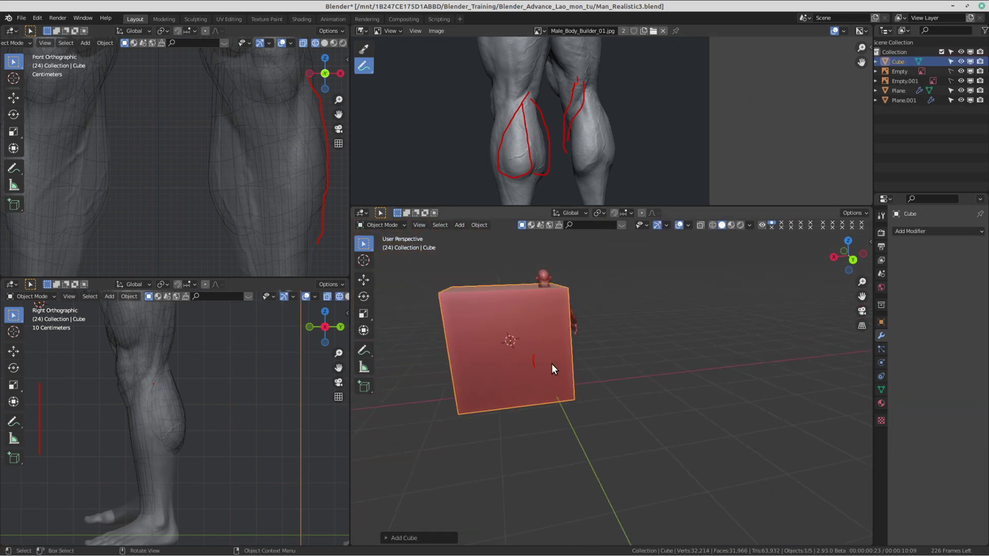
key(g)
click(756, 359)
Step: Try duplicating the cube with a 2534 m offset along the global X axis, and delete the copy
scroll(742, 363, down, 3)
shift+middle_drag(695, 381, 631, 404)
middle_drag(631, 404, 545, 395)
key(shift+d)
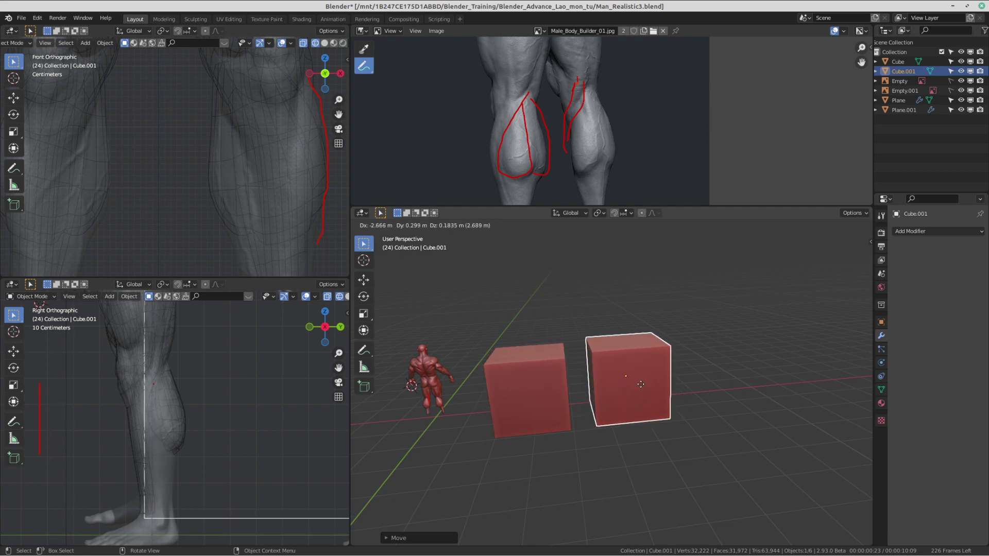
key(x)
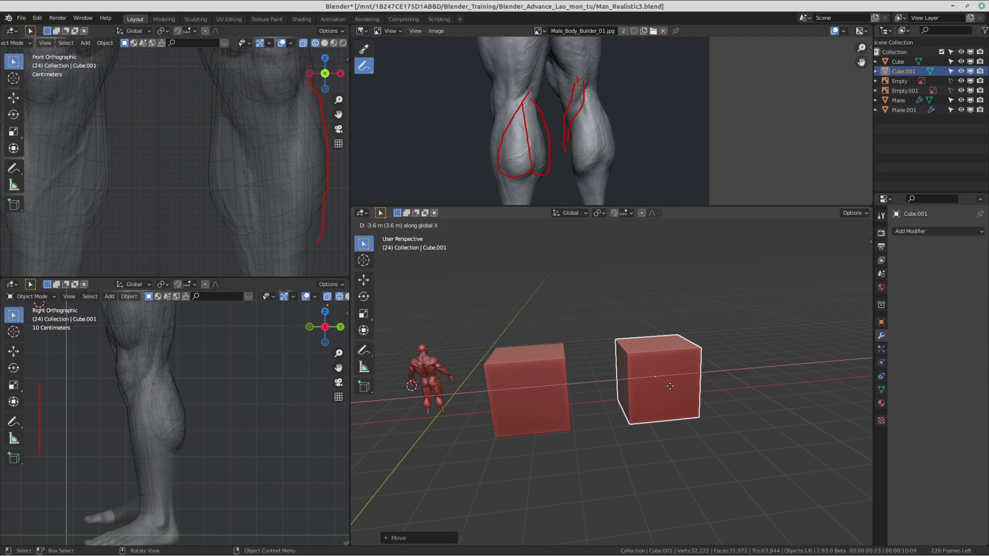
text(2)
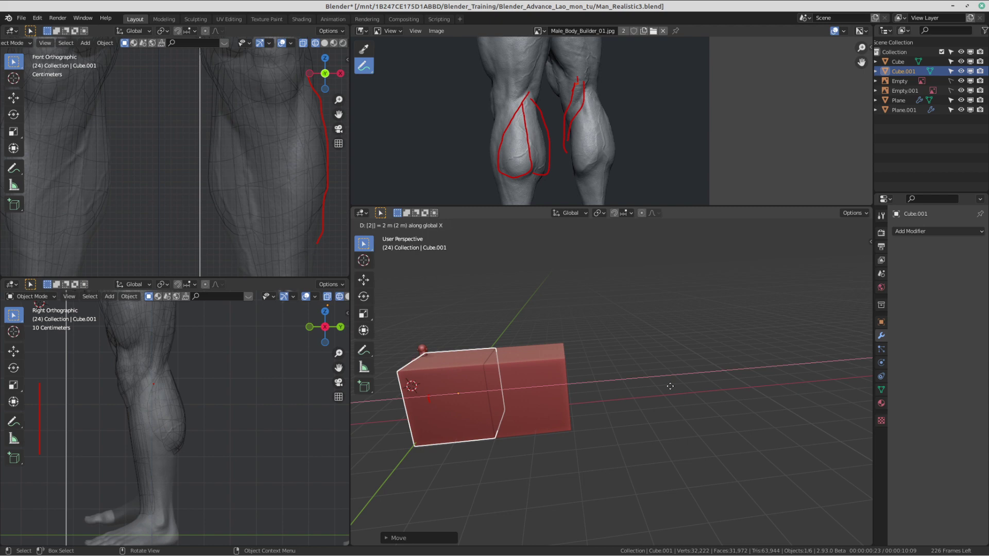
text(5)
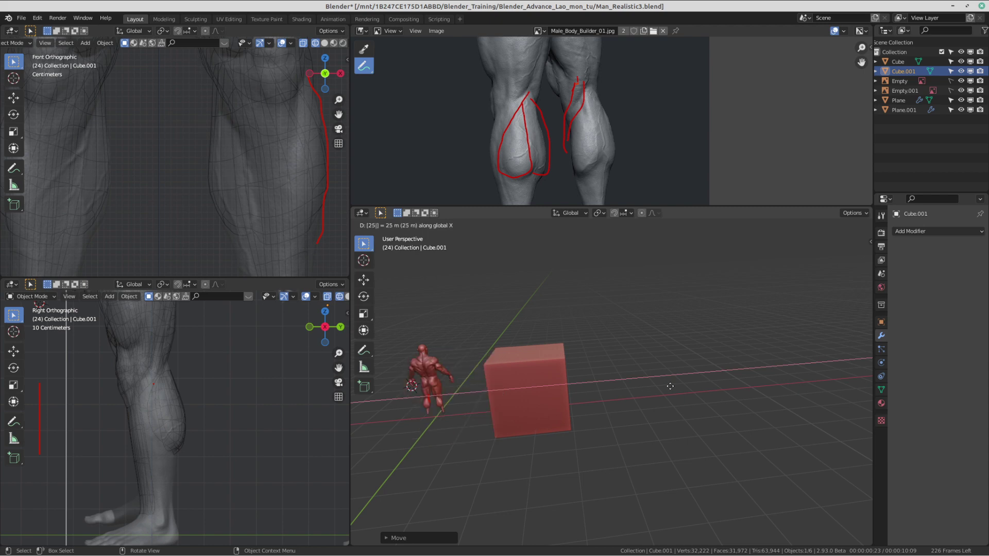
text(34)
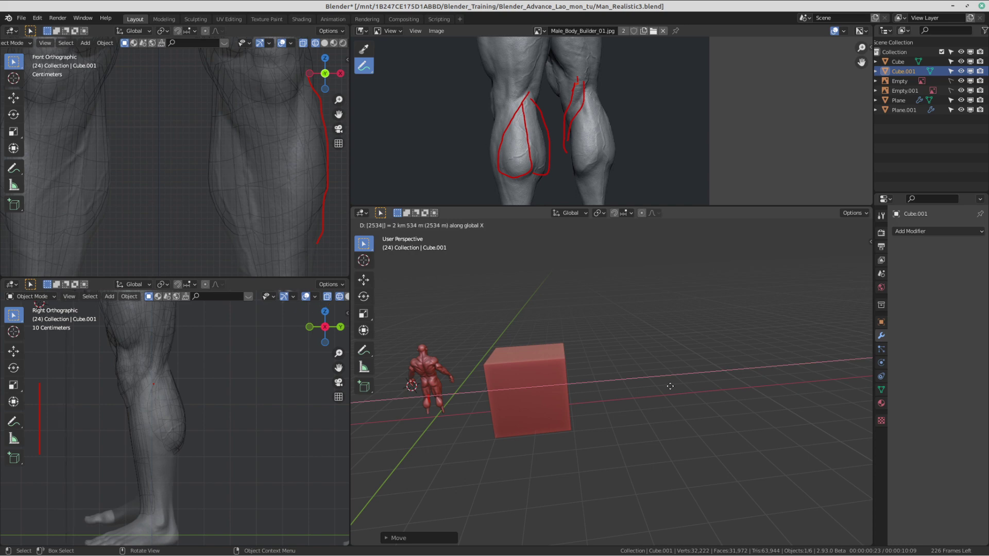
right_click(671, 386)
scroll(544, 419, down, 1)
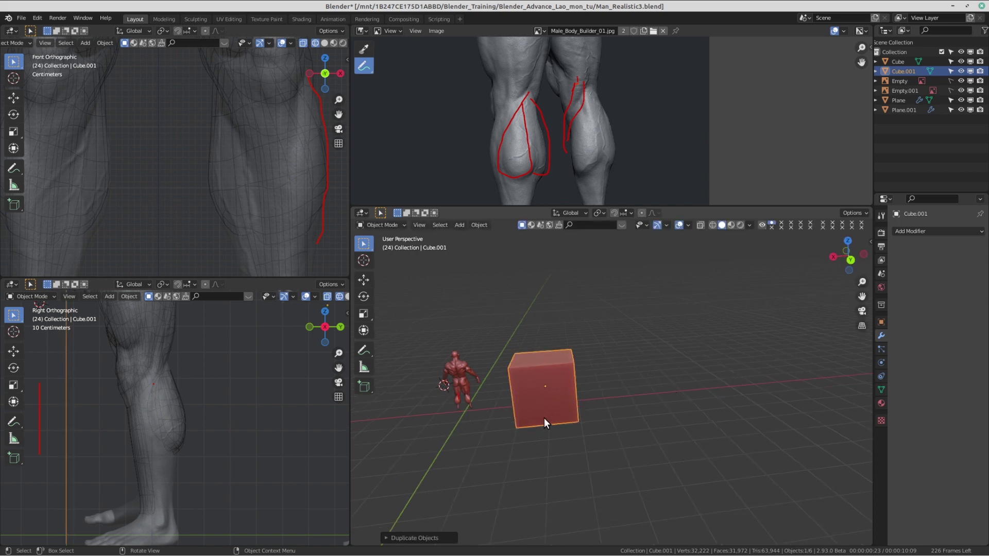
key(g)
right_click(654, 413)
key(Delete)
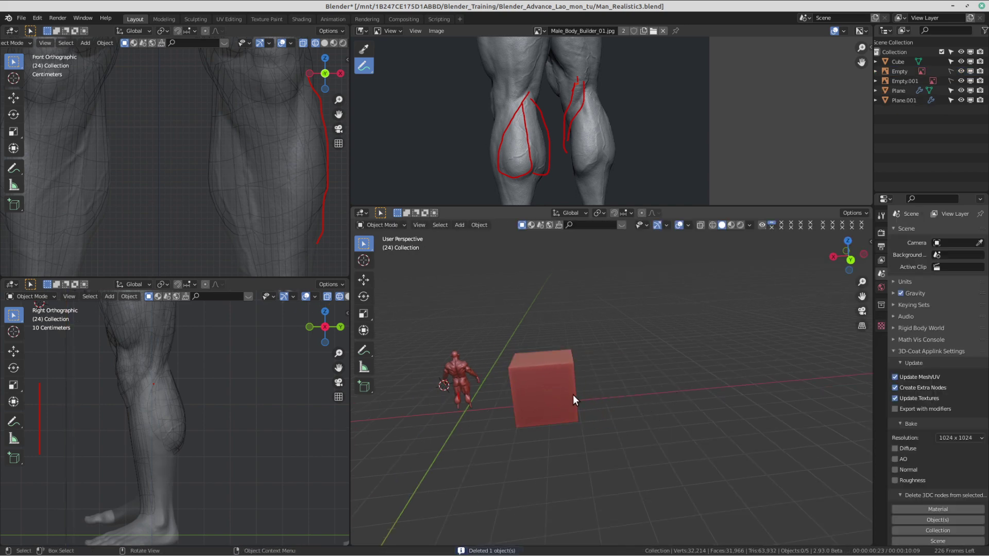
Step: Try duplicating the cube with a 0.1 m offset along the global X axis, and delete the copy
click(539, 389)
shift+middle_drag(540, 389, 566, 366)
middle_drag(566, 365, 565, 358)
scroll(633, 359, up, 1)
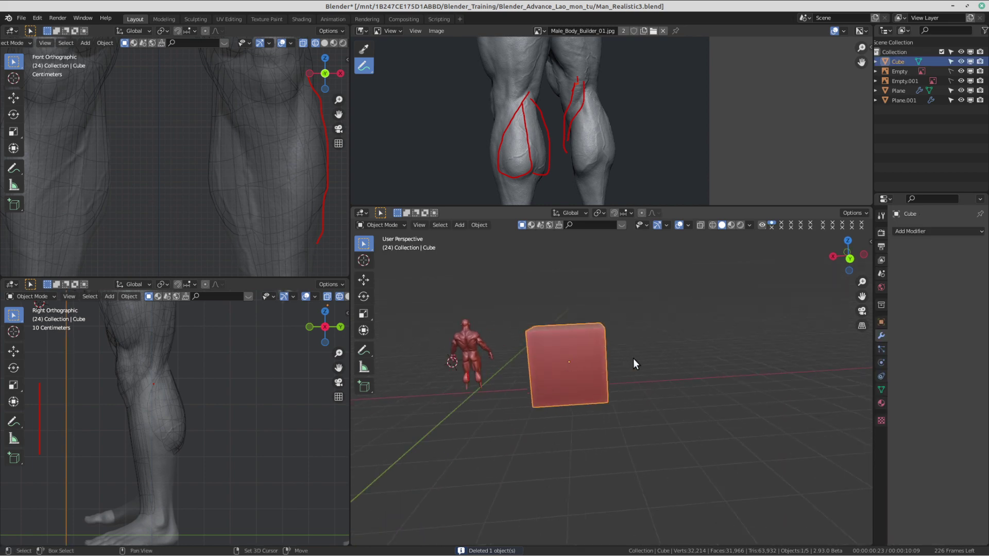
key(shift+d)
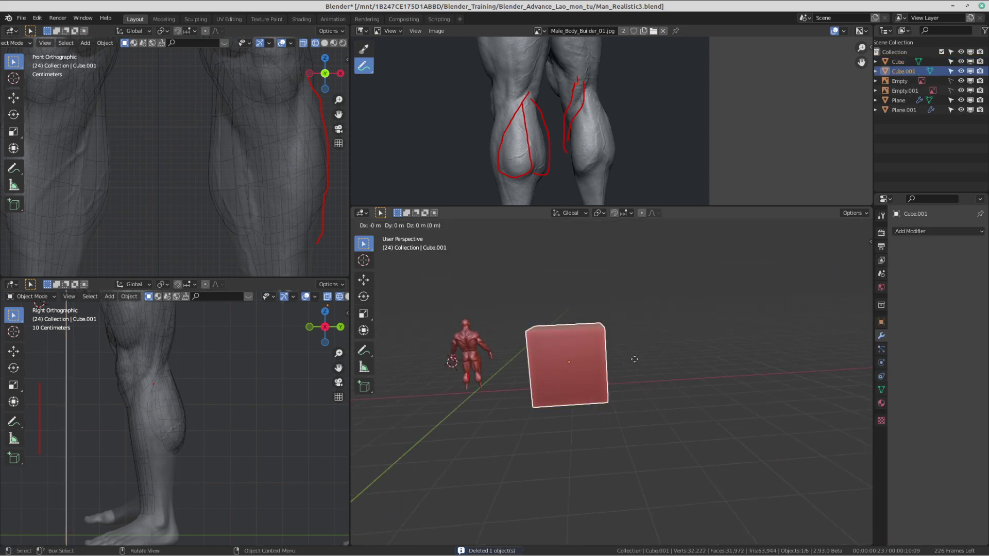
text(x0.1)
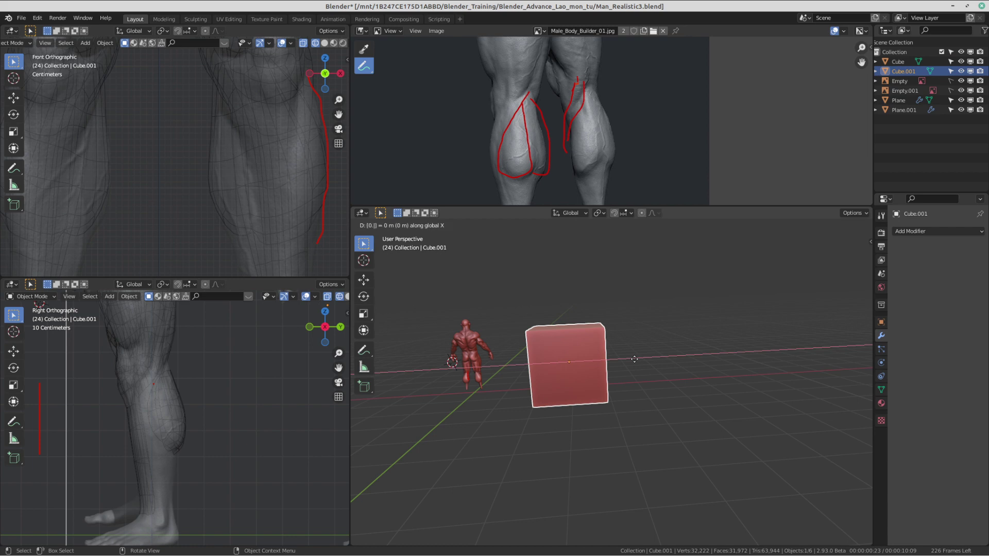
key(Return)
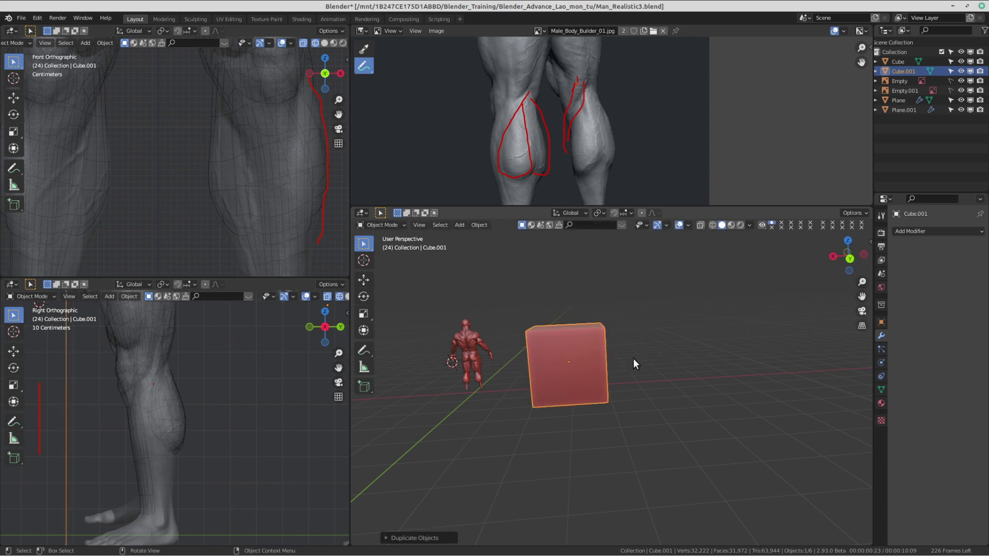
middle_drag(578, 380, 645, 378)
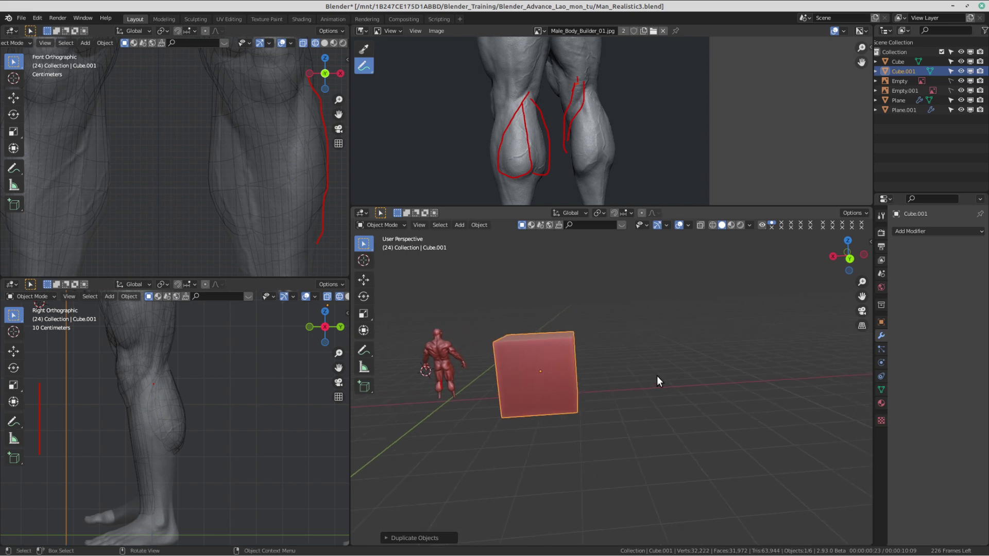
key(Delete)
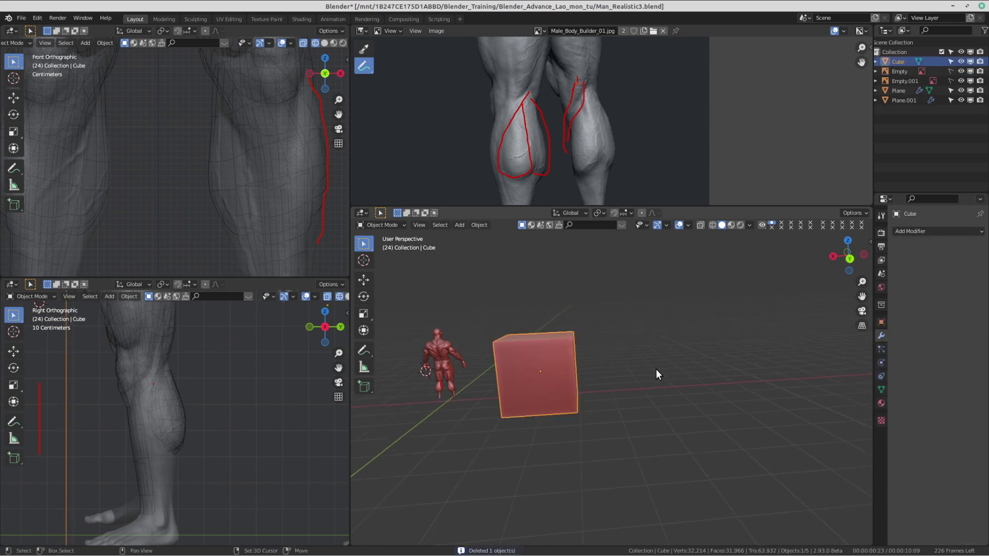
Step: Duplicate the cube and place the copy about 4 m away in the negative X direction
key(shift+d)
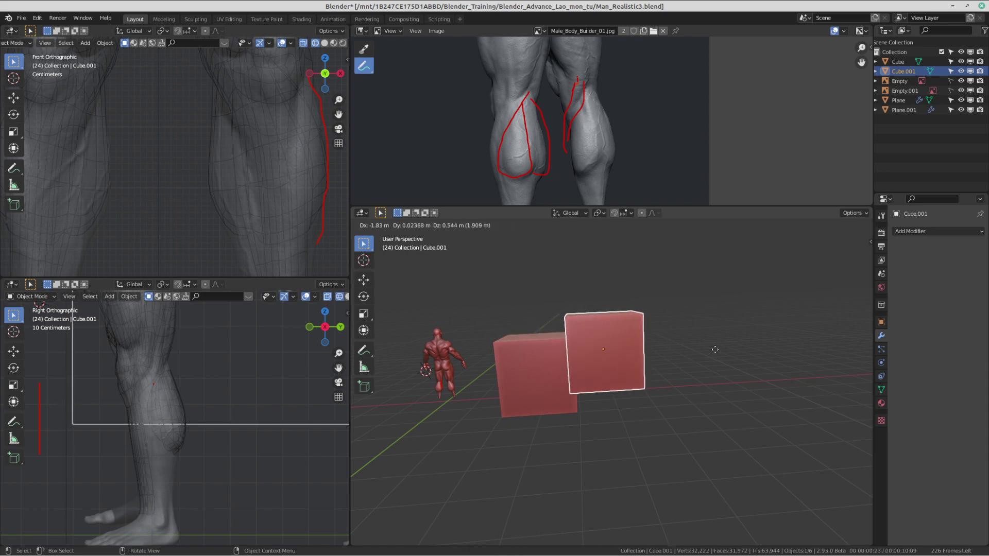
key(x)
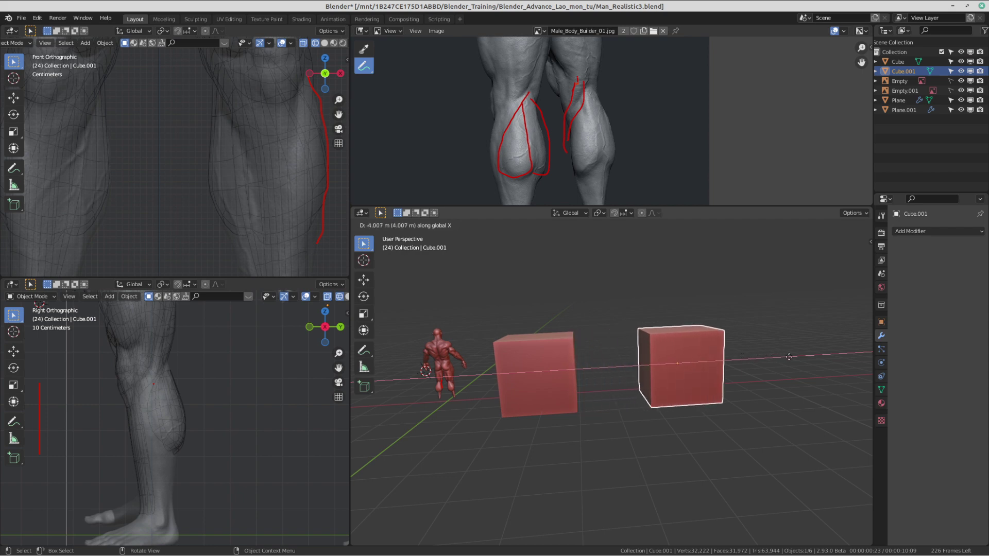
click(788, 357)
middle_drag(678, 366, 666, 427)
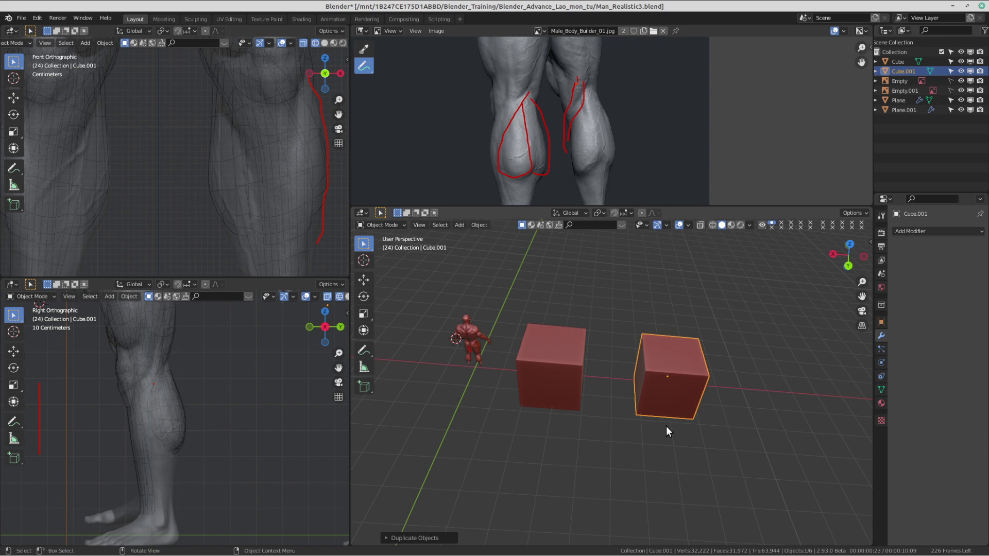
scroll(660, 408, down, 1)
shift+middle_drag(657, 412, 530, 425)
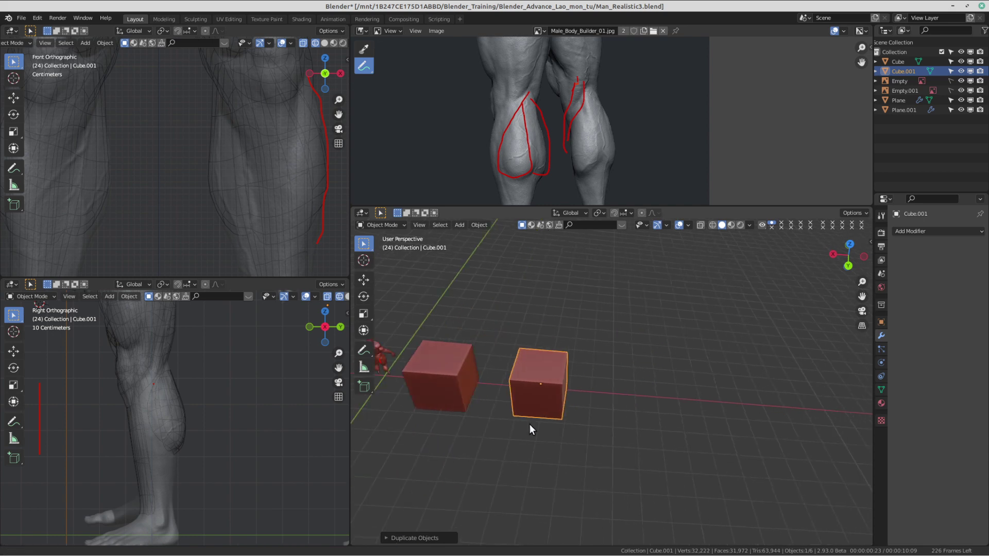
Step: Repeat the last duplication until an evenly spaced row of 27 cubes runs along the X axis
scroll(585, 426, down, 1)
key(shift+r)
key(shift+r)
key(shift+r)
key(shift+r)
key(shift+r)
key(shift+r)
key(shift+r)
key(shift+r)
key(shift+r)
scroll(654, 481, down, 4)
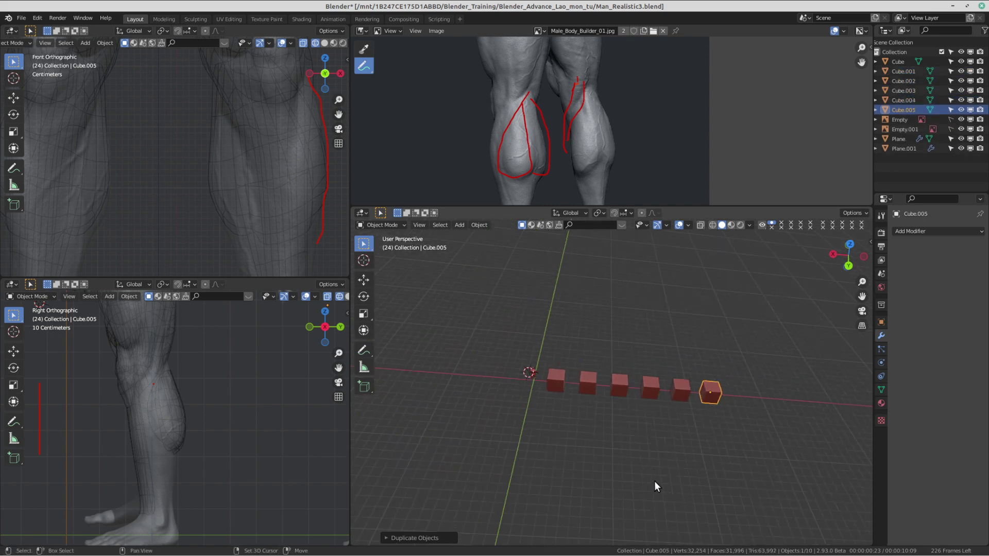
key(shift+r)
key(shift+r)
key(shift+r)
key(shift+r)
key(shift+r)
key(shift+r)
key(shift+r)
key(shift+r)
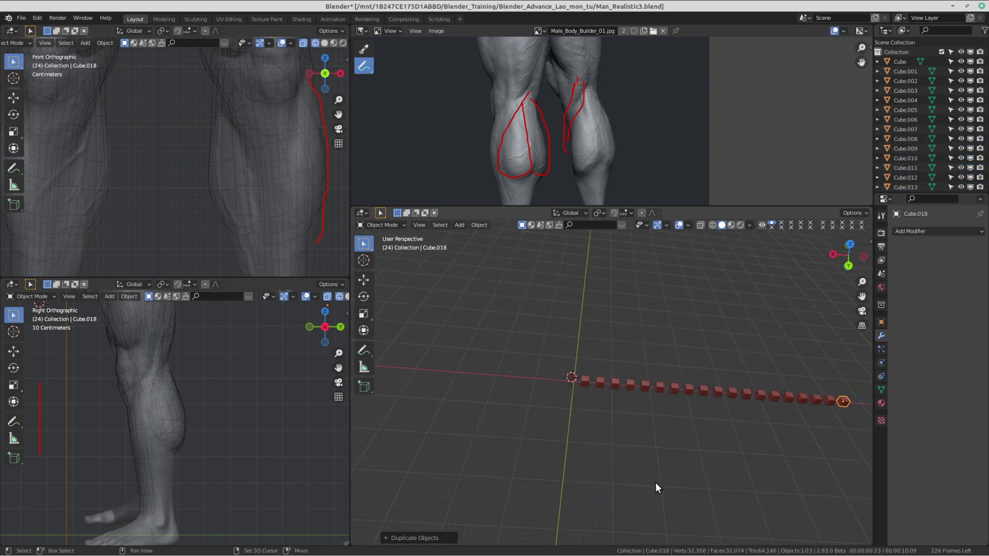
shift+middle_drag(655, 483, 608, 470)
key(shift+r)
key(shift+r)
key(shift+r)
key(shift+r)
key(shift+r)
key(shift+r)
key(shift+r)
key(shift+r)
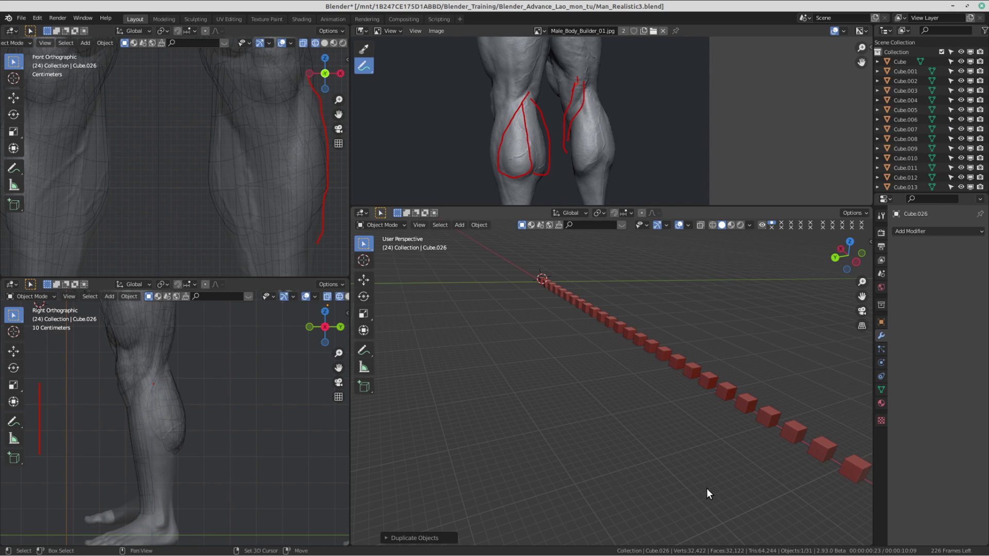
middle_drag(707, 489, 483, 243)
middle_drag(660, 336, 555, 391)
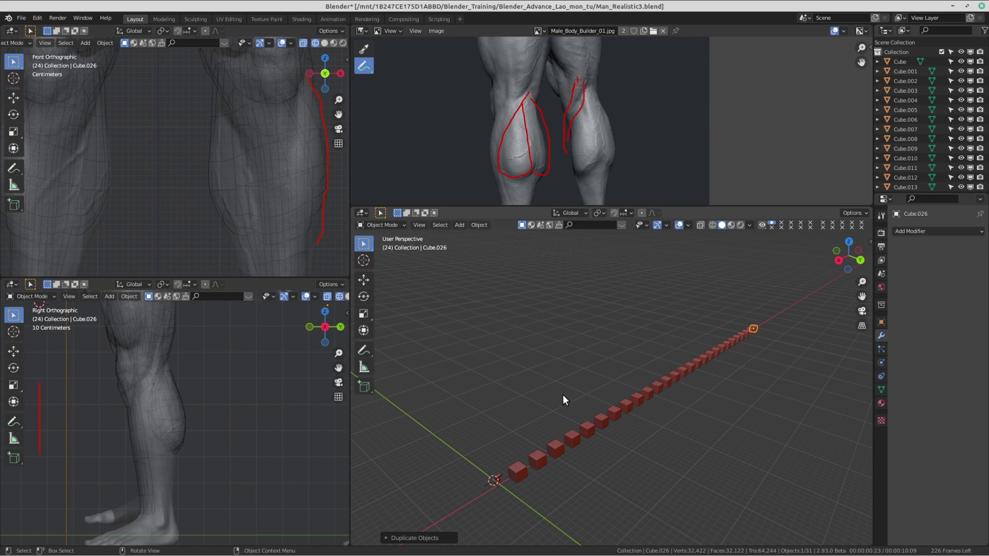
Step: Undo all the repeated cube duplicates and delete the original cube
key(ctrl+z)
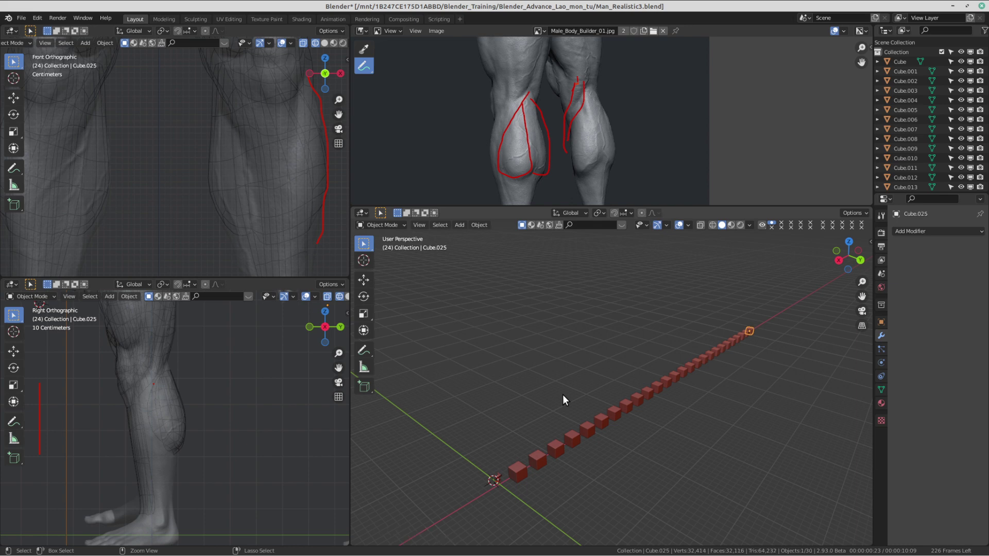
key(ctrl+z)
key(ctrl+z)
key(ctrl+z)
key(ctrl+z)
key(ctrl+z)
key(ctrl+z)
key(ctrl+z)
key(ctrl+z)
key(ctrl+z)
key(ctrl+z)
key(ctrl+z)
key(ctrl+z)
key(ctrl+z)
key(ctrl+z)
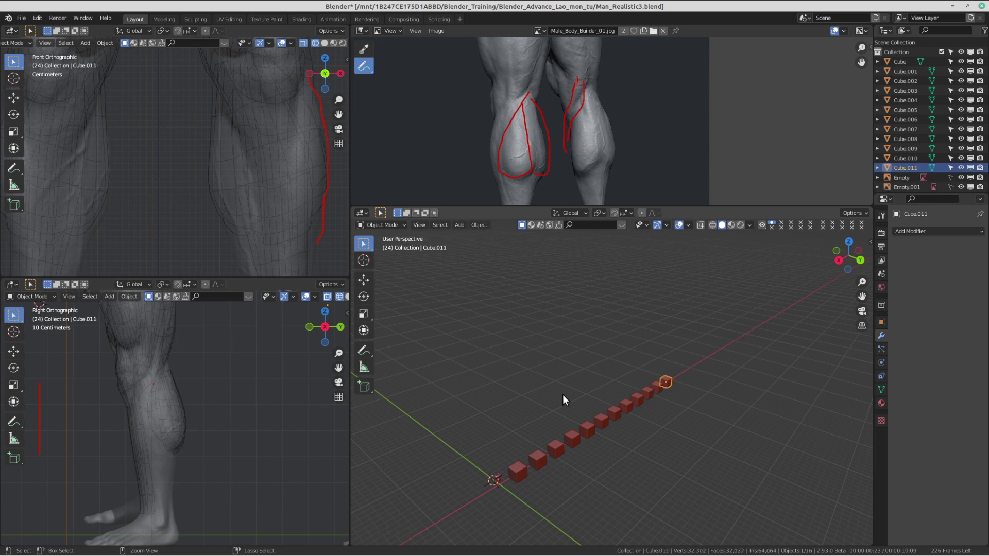
key(ctrl+z)
key(ctrl+z)
key(ctrl+z)
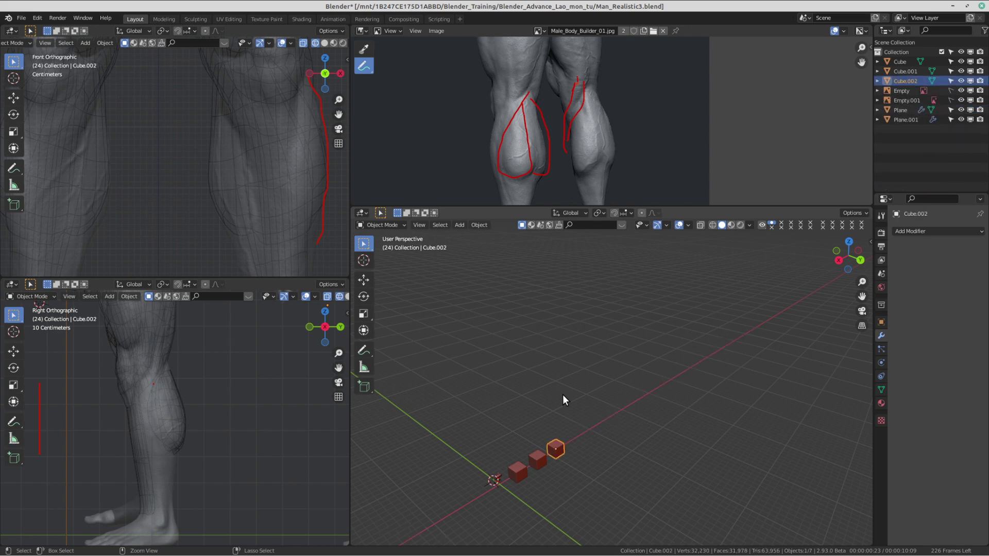
key(ctrl+z)
key(ctrl+z)
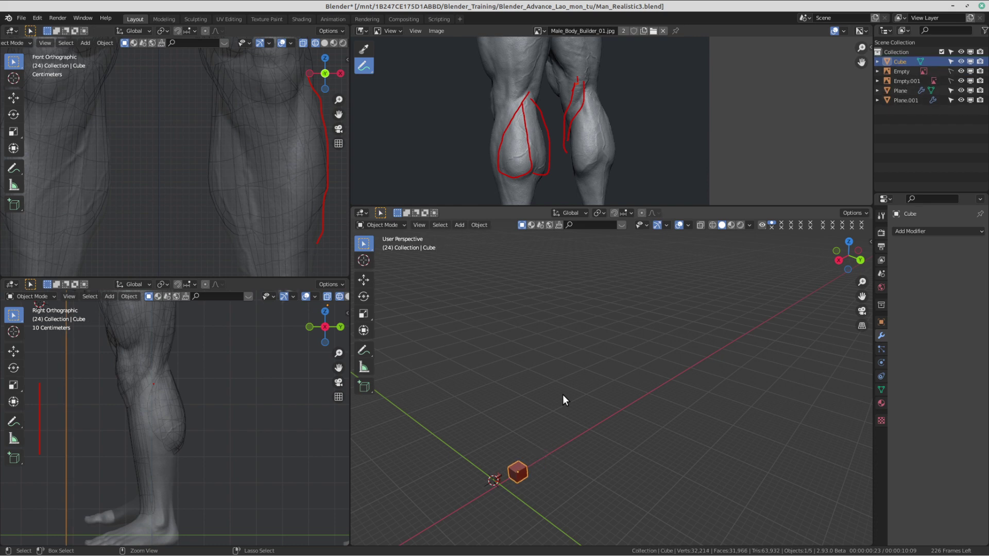
key(ctrl+z)
click(518, 479)
key(Delete)
Step: Select the body mesh, frame the figure from the front, and save the file
click(497, 480)
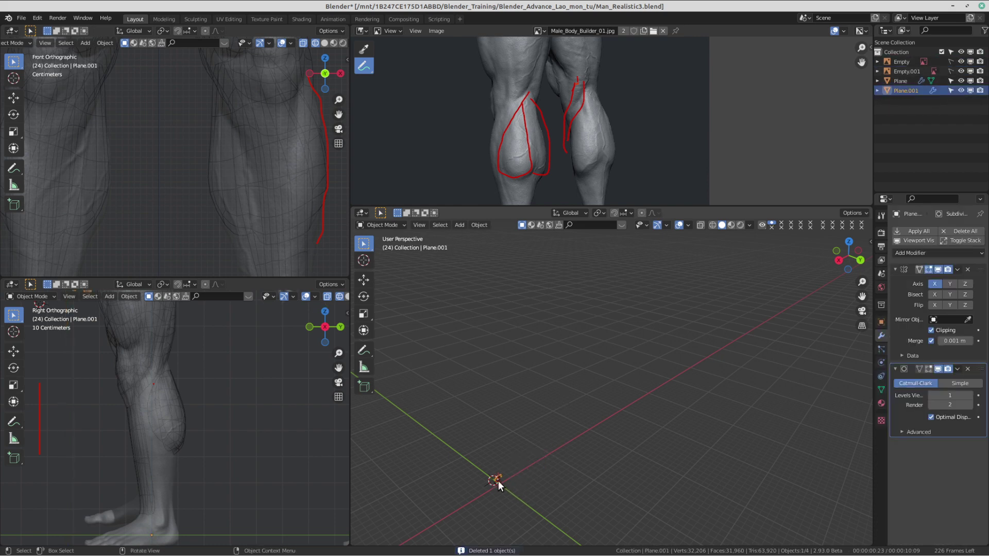
key(KP_Decimal)
scroll(526, 459, down, 5)
middle_drag(526, 458, 641, 441)
click(640, 440)
middle_drag(545, 377, 600, 378)
scroll(605, 407, up, 3)
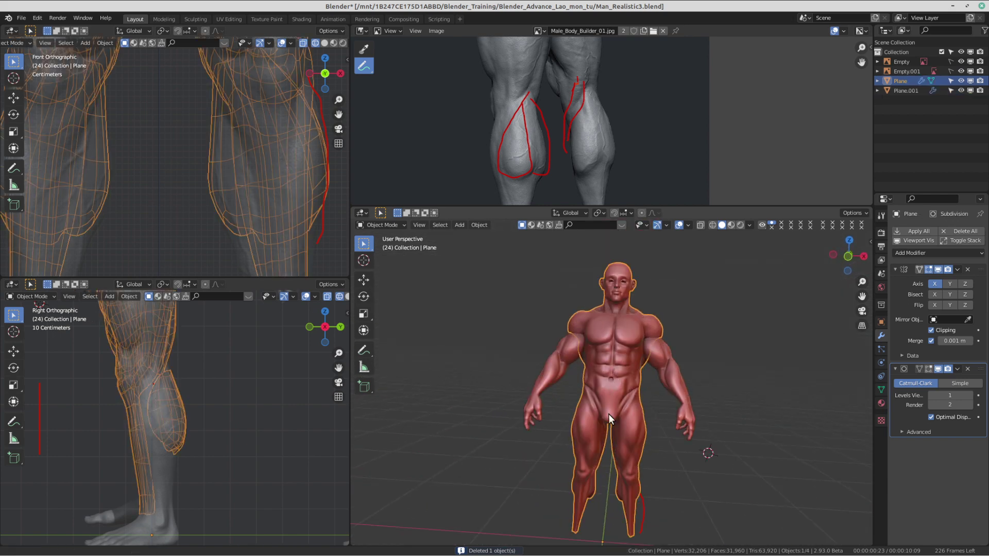
scroll(668, 384, up, 2)
shift+middle_drag(608, 413, 701, 380)
key(ctrl+s)
Step: Enter Edit Mode on the body mesh, reveal all hidden geometry, and clear the selection
click(619, 355)
key(Tab)
scroll(756, 325, up, 3)
key(alt+h)
key(alt+a)
middle_drag(546, 335, 693, 371)
scroll(676, 365, up, 6)
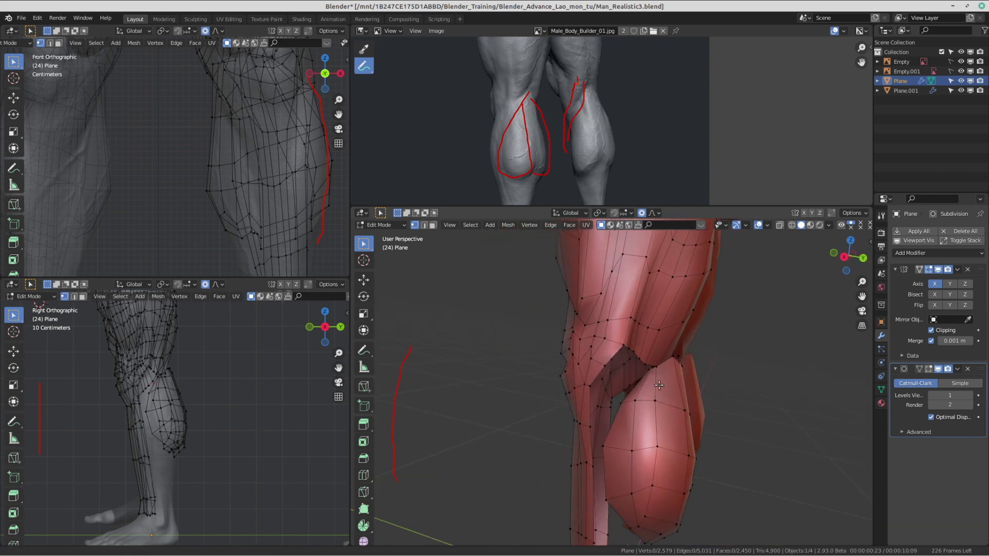
Step: Lower the peaked vertex on the calf's top open edge and adjust the neighbouring corner vertex to even out that edge
middle_drag(639, 389, 638, 385)
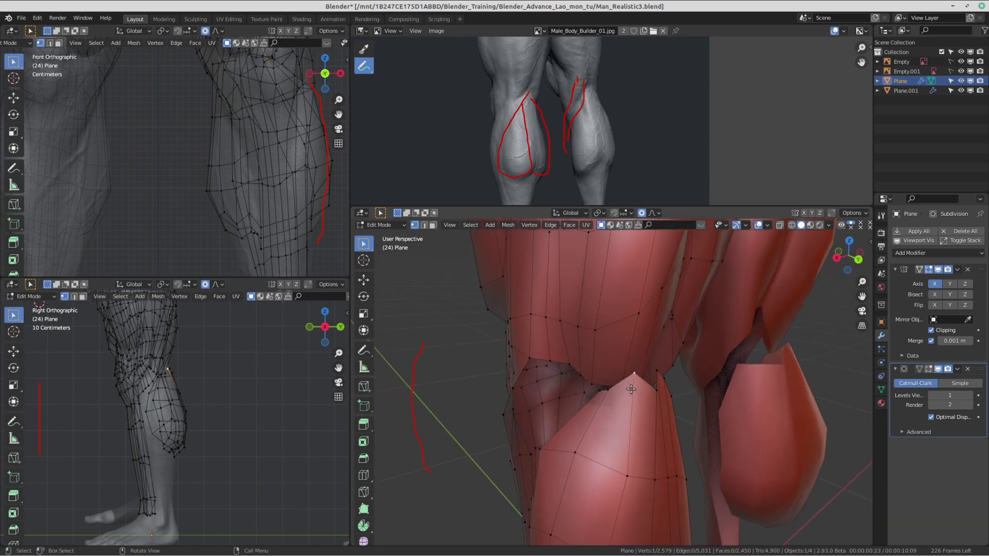
key(g)
click(642, 403)
click(602, 397)
key(g)
click(601, 402)
scroll(542, 106, down, 1)
middle_drag(542, 104, 599, 92)
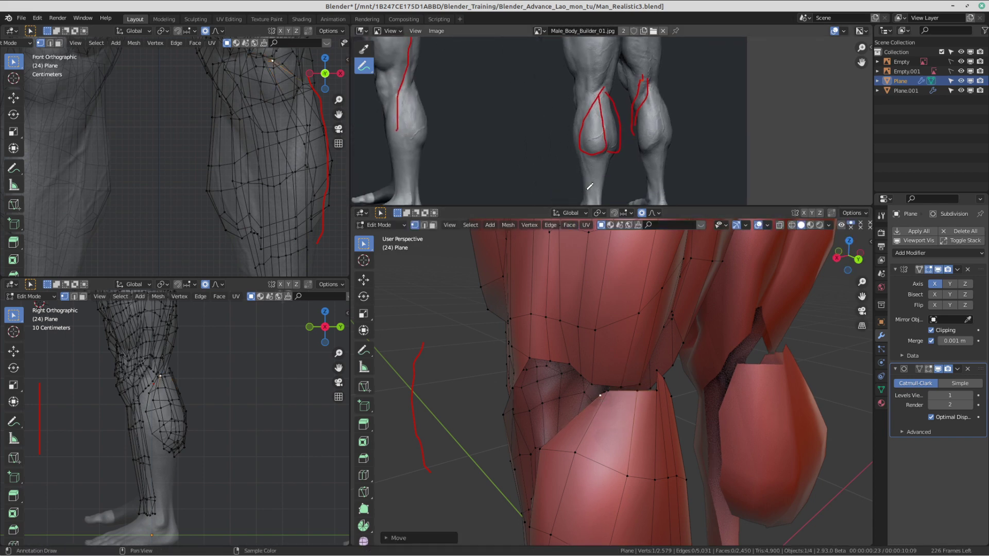
Step: Move the vertex at the peak of the open gap beside the knee down and back toward the calf's top edge
mouse_move(600, 392)
middle_down()
mouse_move(633, 403)
mouse_move(624, 410)
mouse_move(616, 410)
mouse_move(706, 342)
mouse_move(631, 351)
middle_up()
click(586, 297)
key(KP_Decimal)
scroll(631, 338, down, 6)
key(g)
click(613, 411)
key(g)
right_click(626, 348)
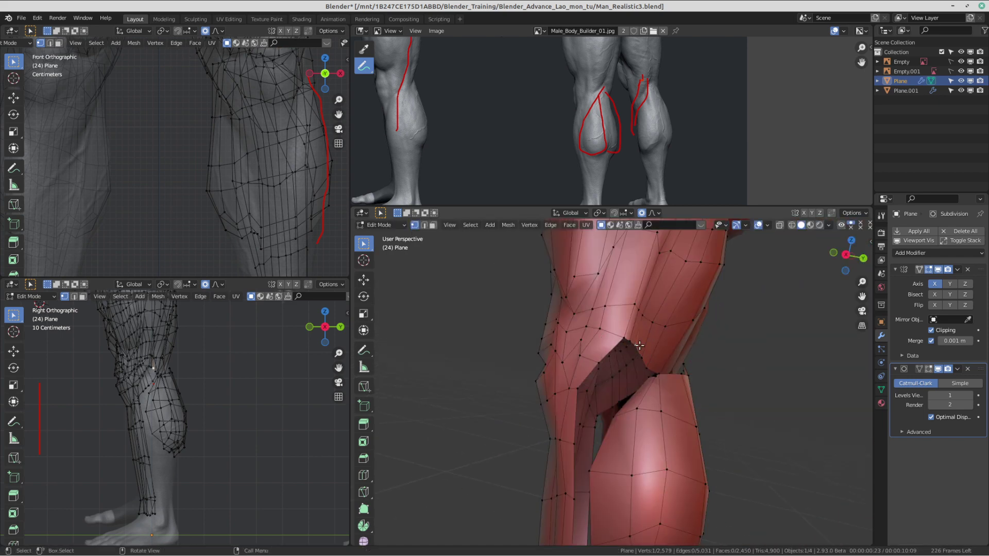
key(g)
click(635, 362)
Step: Shift the upper vertices of the calf's open front edge back toward the muscle with proportional editing to reshape its side outline
scroll(625, 473, down, 2)
middle_drag(624, 473, 647, 408)
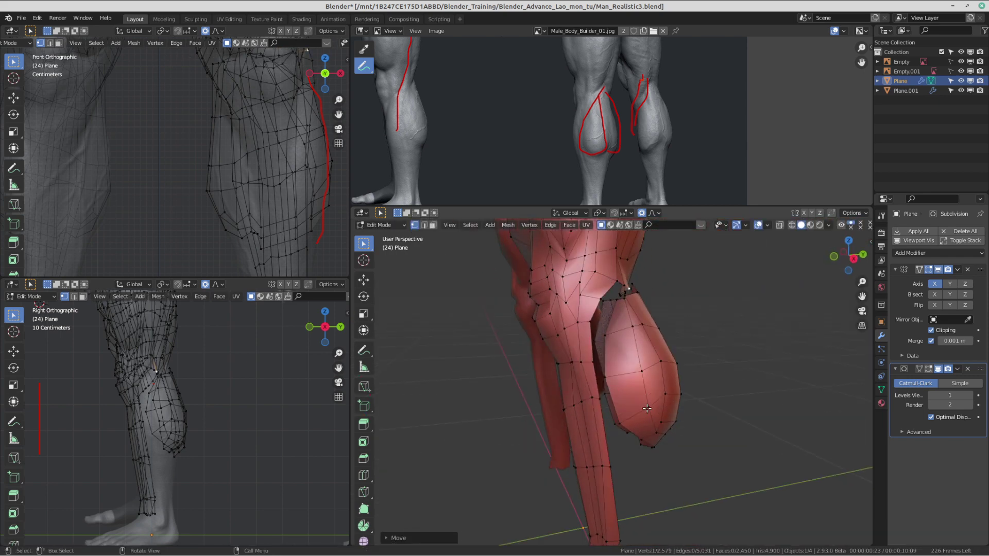
click(606, 379)
key(g)
click(621, 381)
click(606, 336)
key(g)
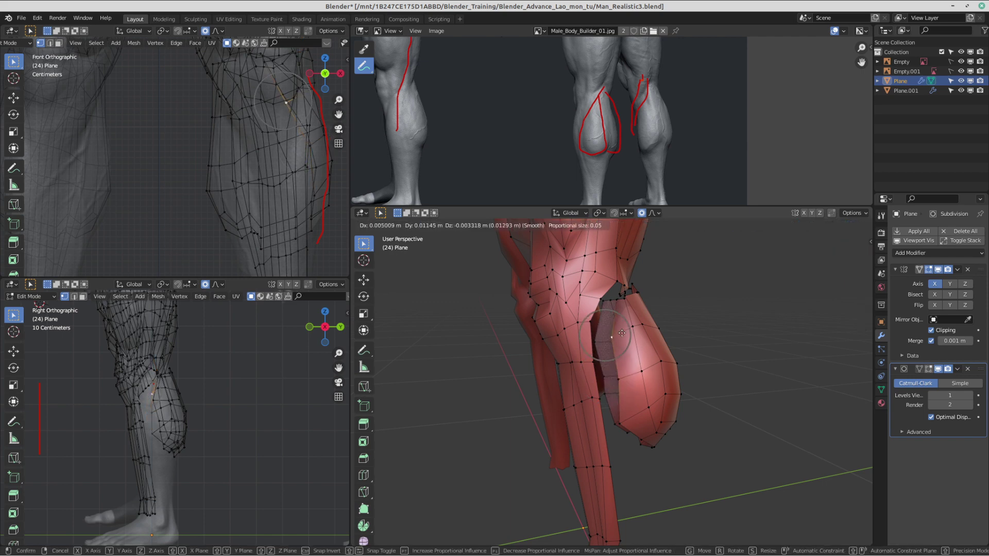
click(617, 339)
middle_drag(662, 335, 591, 395)
scroll(603, 384, up, 2)
key(g)
click(576, 397)
Step: Adjust the lower vertices of the calf's open front edge to even out its curve beside the shin
click(600, 458)
key(g)
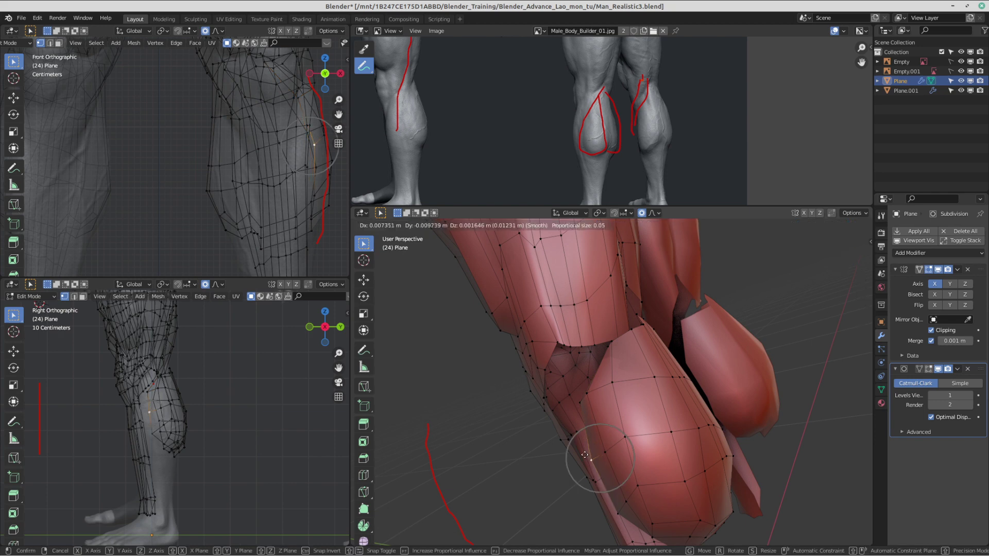
click(587, 448)
middle_drag(587, 443, 633, 435)
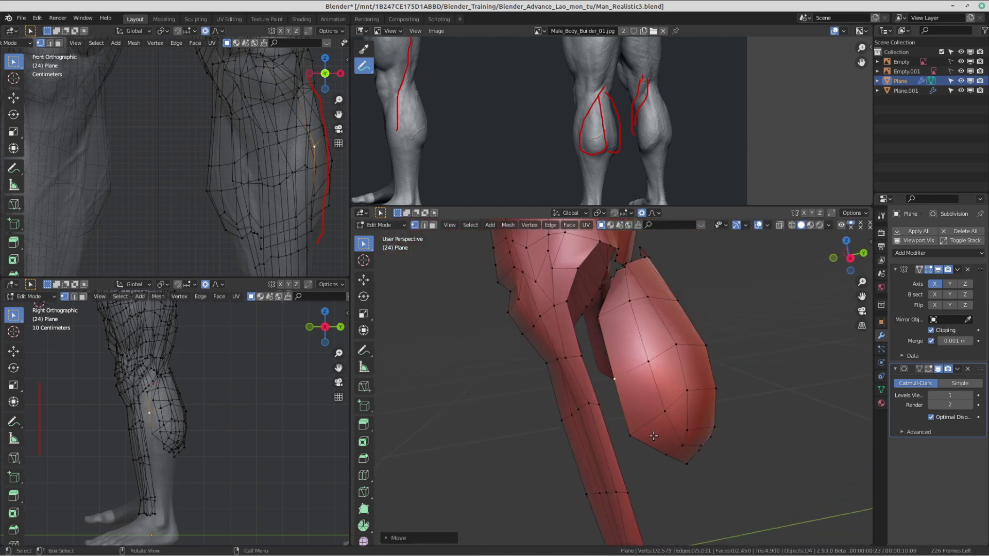
click(633, 437)
key(g)
click(619, 386)
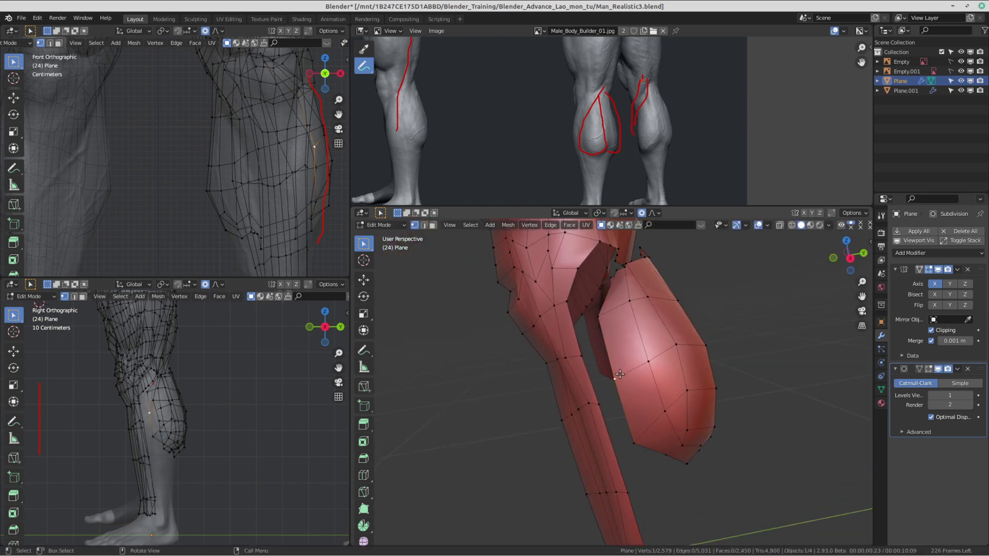
key(g)
click(628, 394)
Step: Fill two faces between the side of the knee and the calf's open front edge
middle_drag(628, 394, 630, 417)
click(605, 343)
shift+click(587, 384)
middle_drag(603, 383, 623, 448)
key(f)
key(f)
middle_drag(635, 515, 621, 461)
Step: Reposition three vertices around the open gap between the thigh's lower edge and the calf's top edge
shift+middle_drag(612, 346, 656, 354)
click(624, 409)
key(g)
click(603, 411)
click(617, 352)
key(g)
click(610, 364)
click(657, 356)
key(g)
click(643, 337)
Step: Adjust the peak of the calf's top edge and its neighbouring vertices behind the knee
click(606, 370)
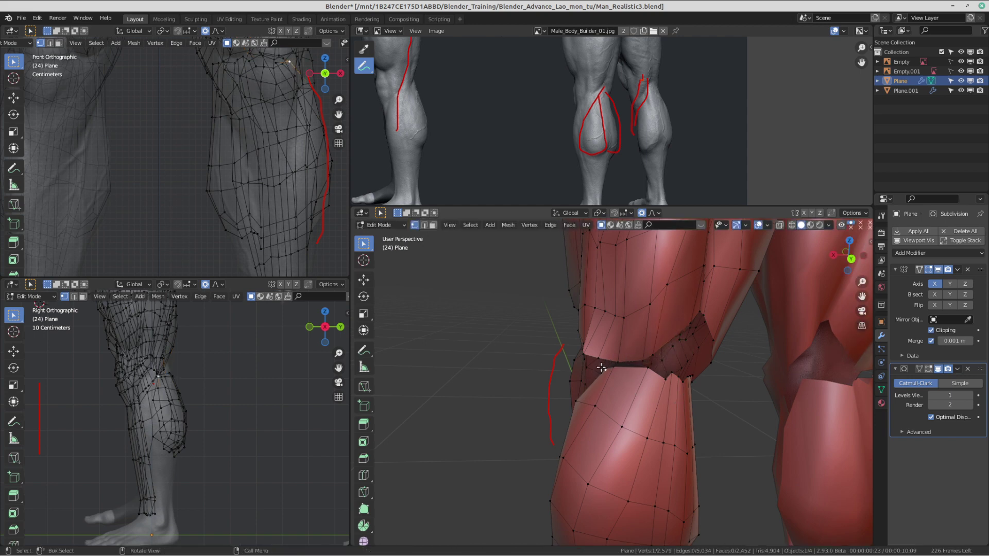
key(g)
middle_drag(671, 379, 682, 356)
key(g)
click(692, 359)
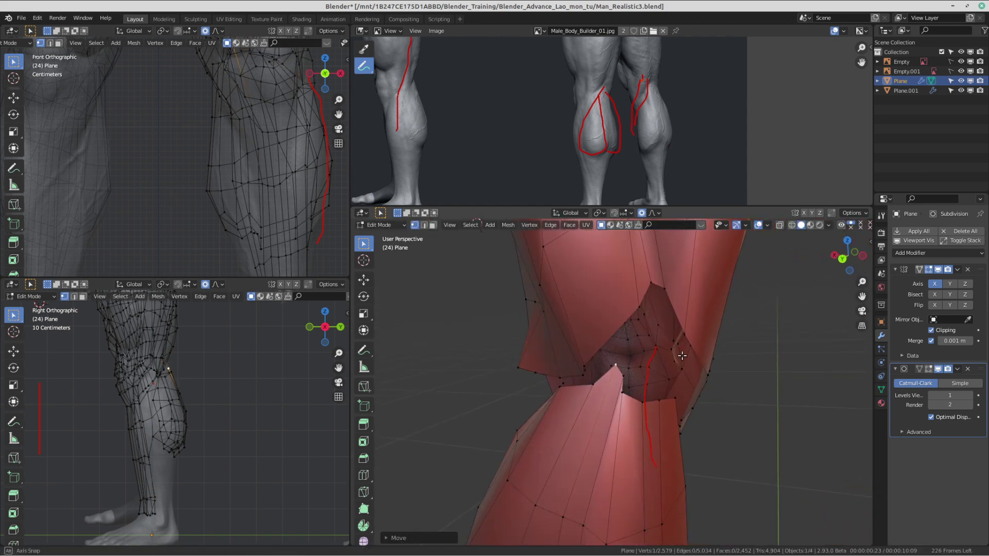
key(g)
click(661, 291)
middle_drag(623, 393, 657, 414)
click(631, 399)
shift+click(631, 412)
click(658, 414)
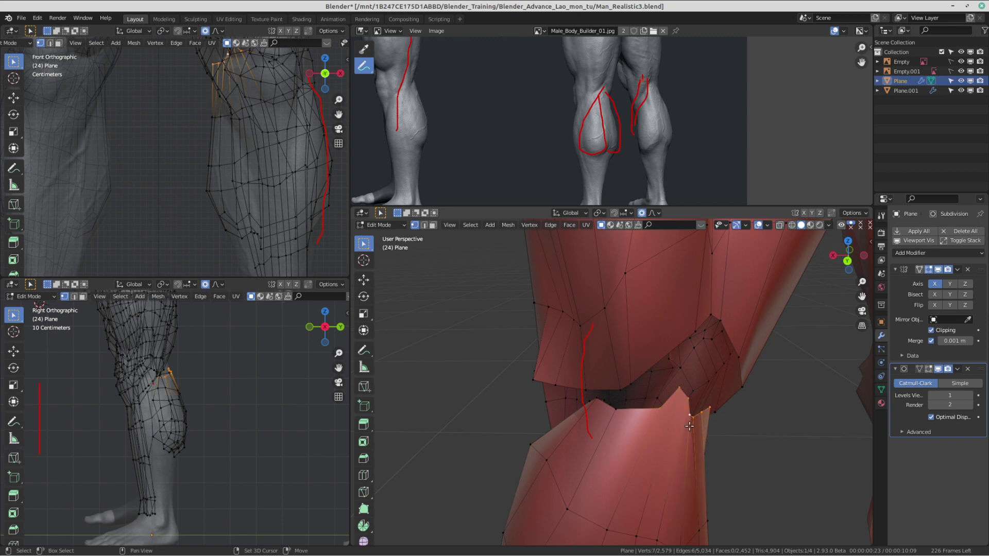
mouse_move(689, 427)
middle_down()
mouse_move(630, 422)
mouse_move(623, 431)
mouse_move(662, 443)
mouse_move(676, 436)
mouse_move(668, 430)
middle_up()
shift+click(622, 431)
key(alt+a)
Step: Extrude the vertex chain along the calf's top edge upward into the gap behind the knee and scale it inward
shift+click(686, 450)
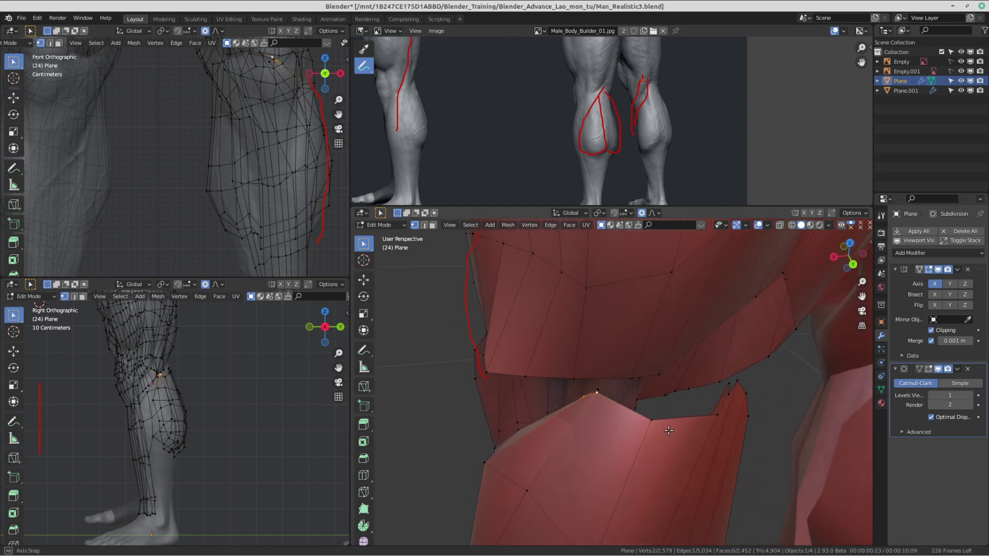
shift+click(639, 426)
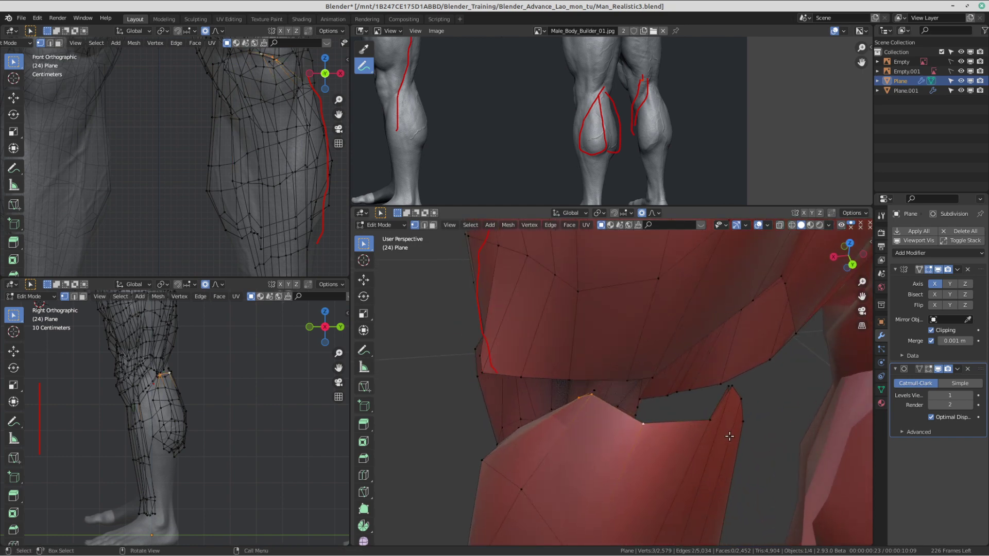
middle_drag(729, 436, 660, 431)
shift+click(651, 444)
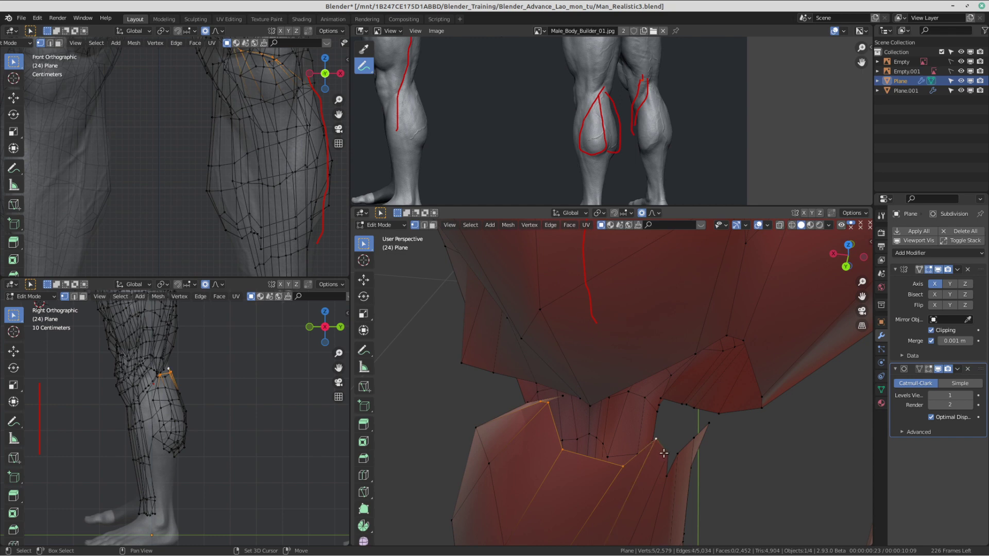
shift+click(712, 427)
middle_drag(712, 427, 652, 400)
key(e)
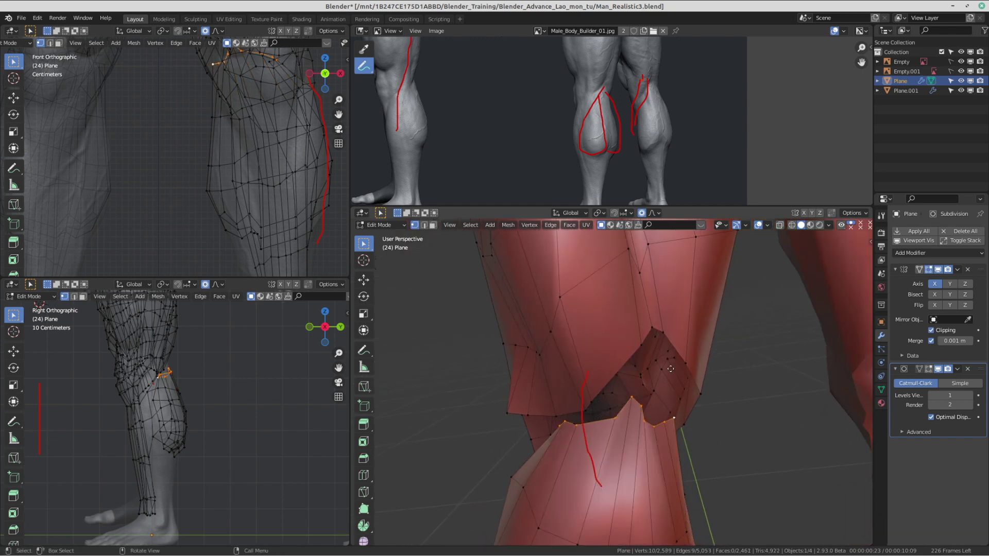
click(671, 363)
key(s)
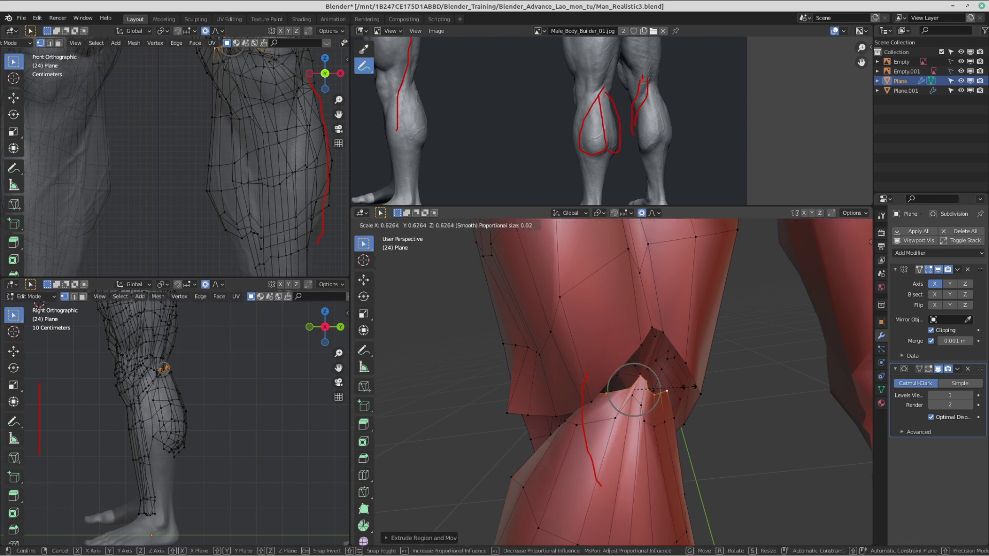
click(685, 384)
Step: Move a vertex just below the newly extruded edge down the back of the calf
middle_drag(685, 384, 643, 377)
click(653, 400)
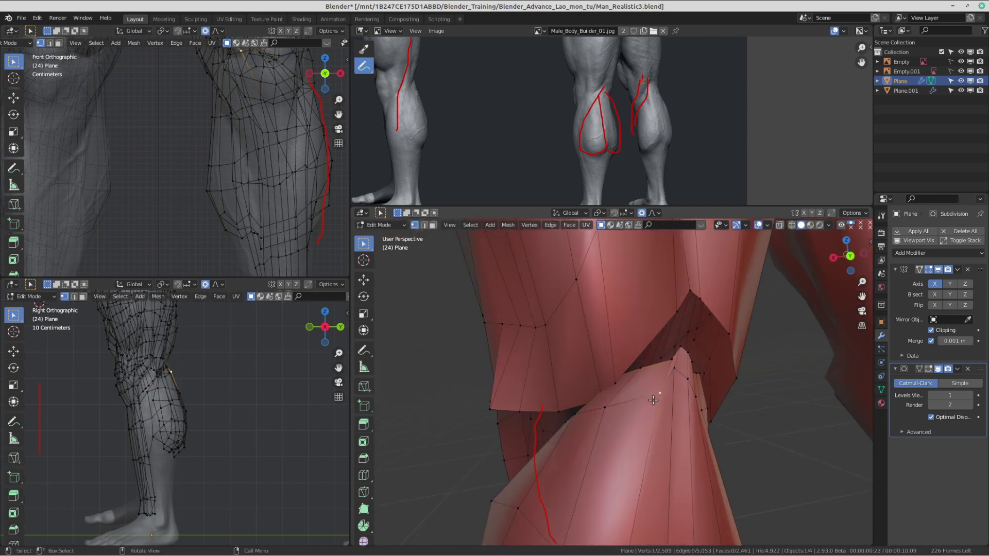
middle_drag(655, 412, 650, 414)
key(g)
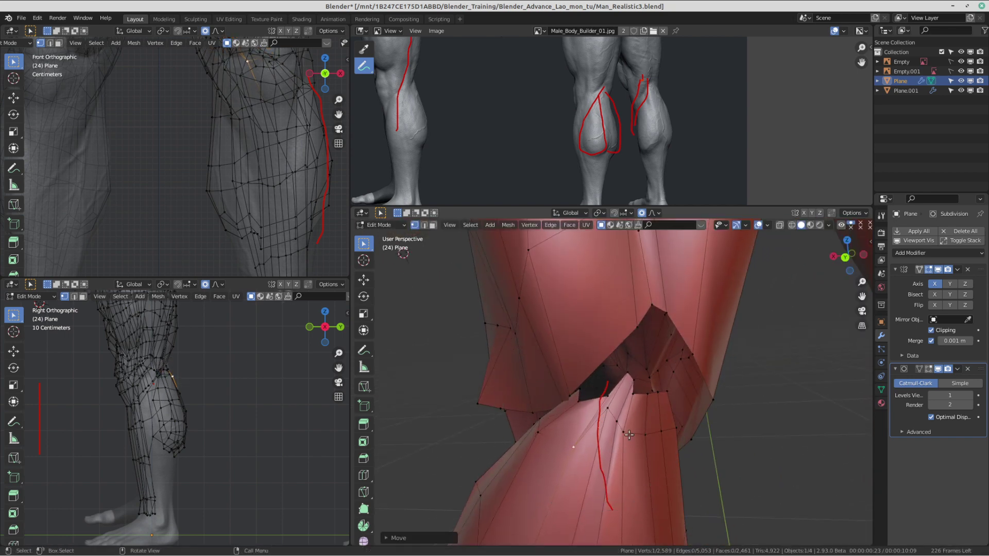
click(641, 462)
Step: Grow the selection around the extruded strip and even it out with the Smooth tool
middle_drag(640, 462, 715, 391)
key(ctrl+KP_Add)
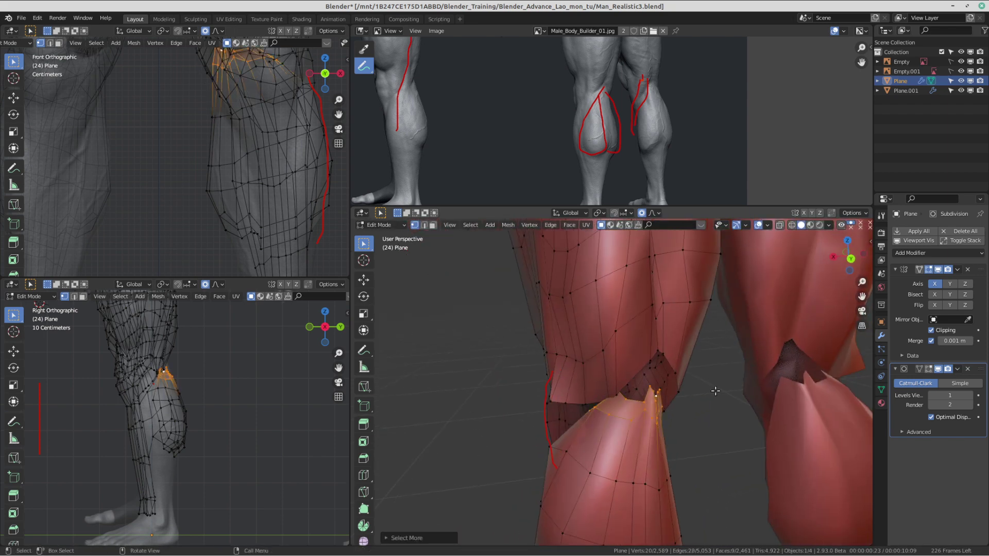
scroll(383, 407, down, 2)
scroll(360, 448, down, 4)
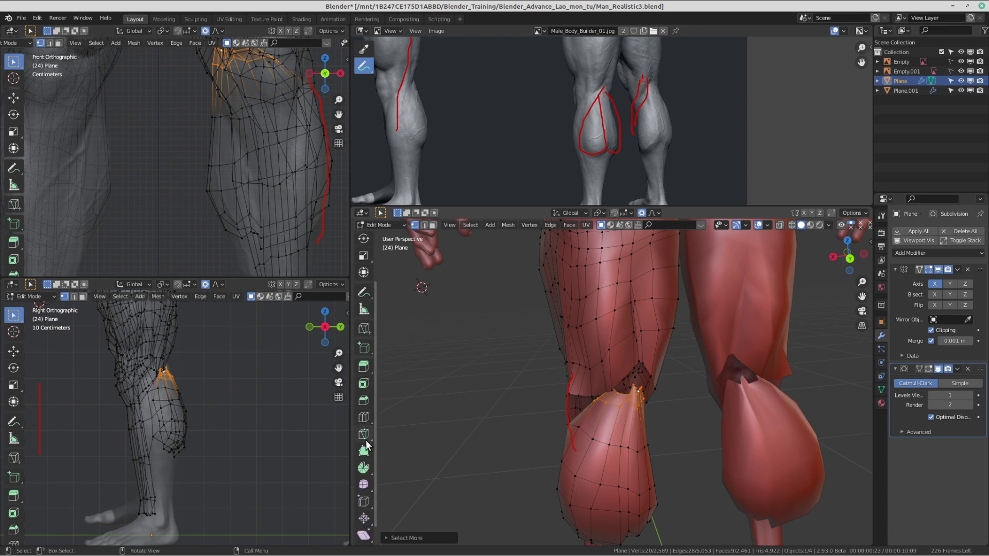
click(364, 466)
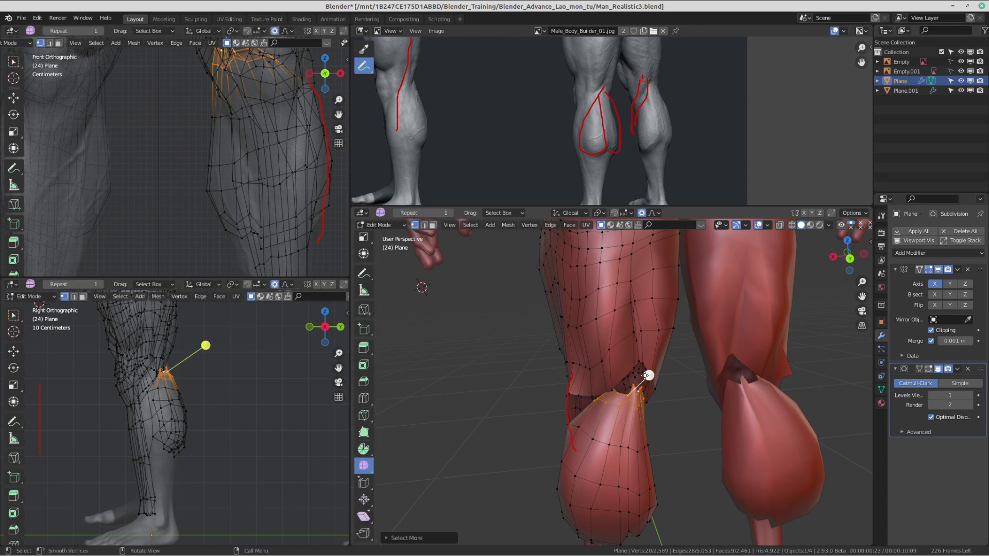
drag(648, 376, 802, 339)
scroll(618, 386, up, 2)
middle_drag(618, 387, 586, 395)
scroll(582, 393, up, 1)
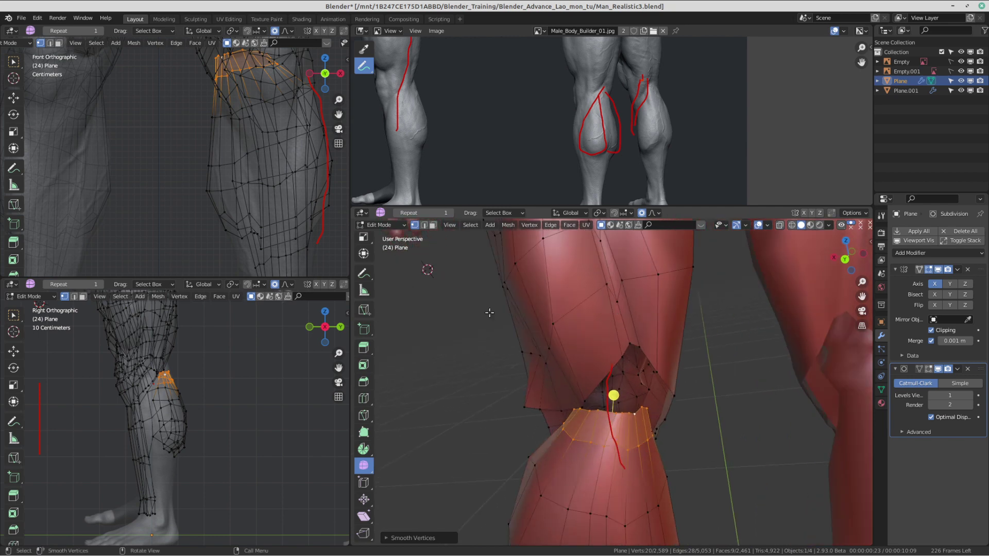
scroll(366, 277, up, 4)
click(363, 244)
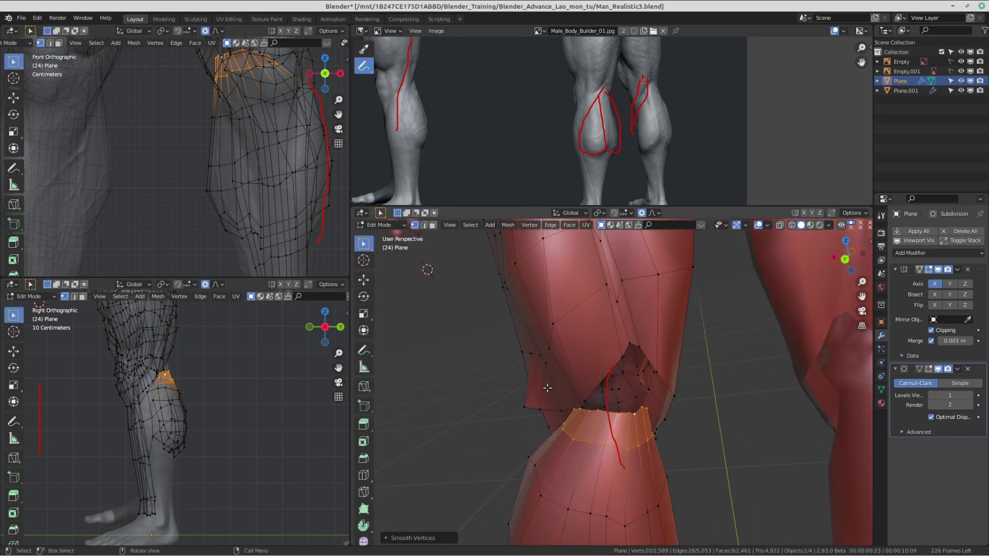
Step: Move vertices on the smoothed strip's upper edge to refine the calf's outline behind the knee
click(606, 417)
middle_drag(606, 418, 618, 435)
key(g)
scroll(608, 428, down, 4)
click(607, 424)
key(g)
click(648, 452)
Step: Move the vertices at the outer side of the calf's top edge to follow the thigh's lower edge
click(637, 418)
scroll(617, 438, up, 2)
key(g)
scroll(582, 458, up, 7)
click(531, 482)
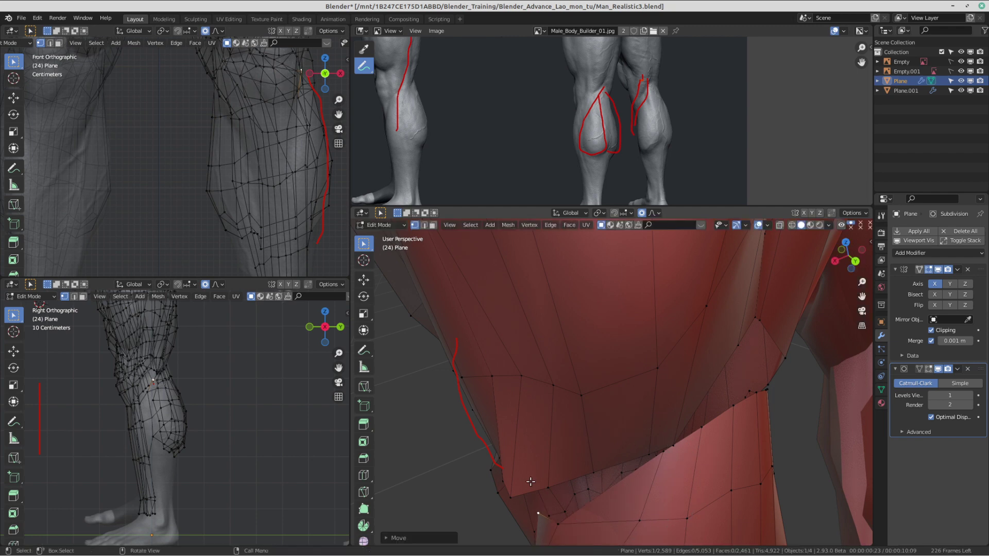
middle_drag(530, 482, 595, 412)
key(g)
click(642, 384)
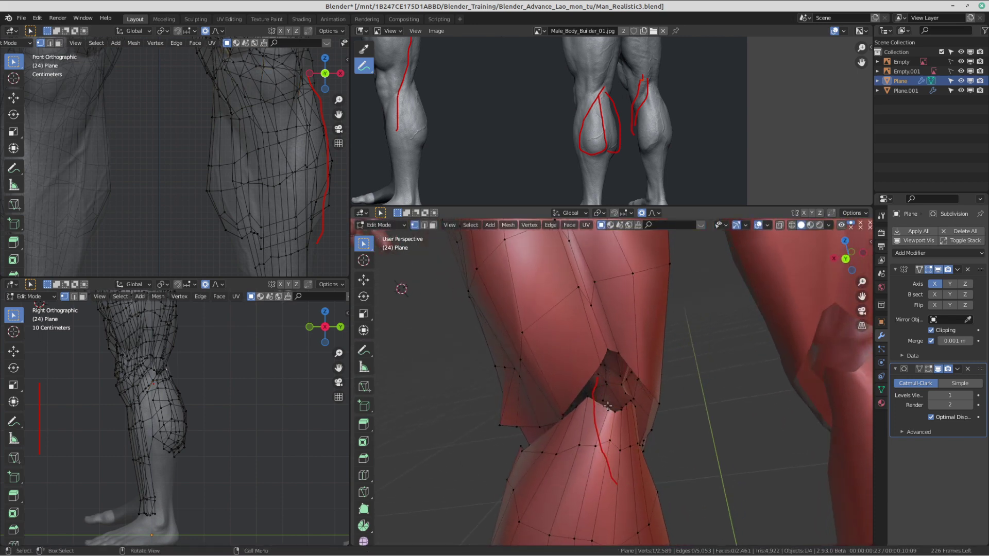
Step: Merge the crowded vertices at the back of the calf's top strip and reposition the remaining ones
middle_drag(614, 362, 600, 407)
key(m)
click(603, 407)
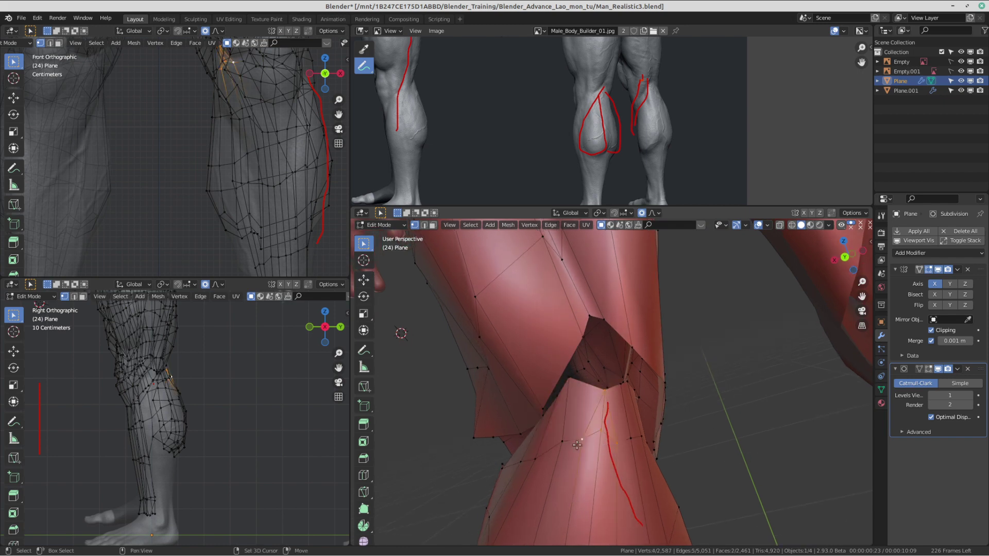
middle_drag(577, 445, 598, 392)
key(g)
click(597, 516)
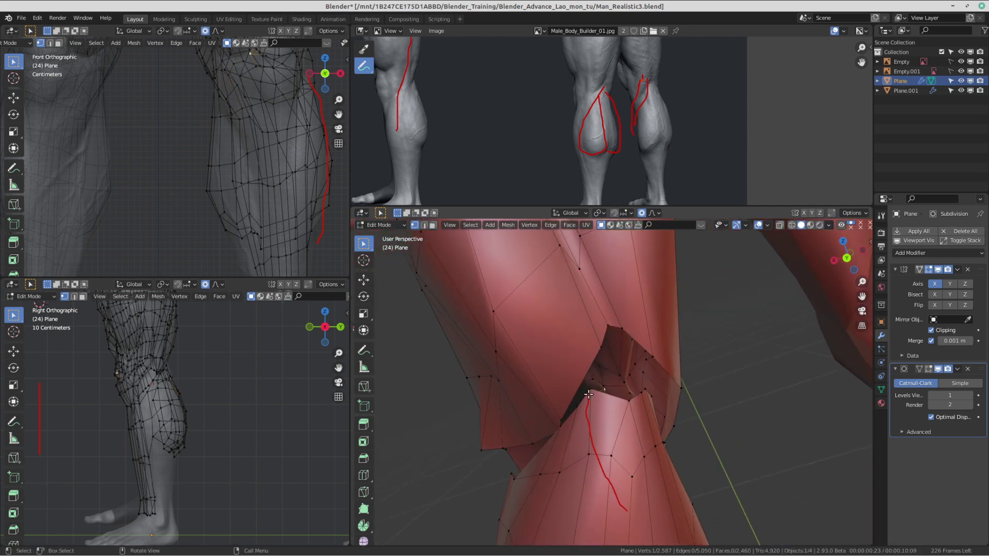
Step: Fill three faces joining the calf's top edge to the thigh at the gap behind the knee
middle_drag(605, 353, 603, 366)
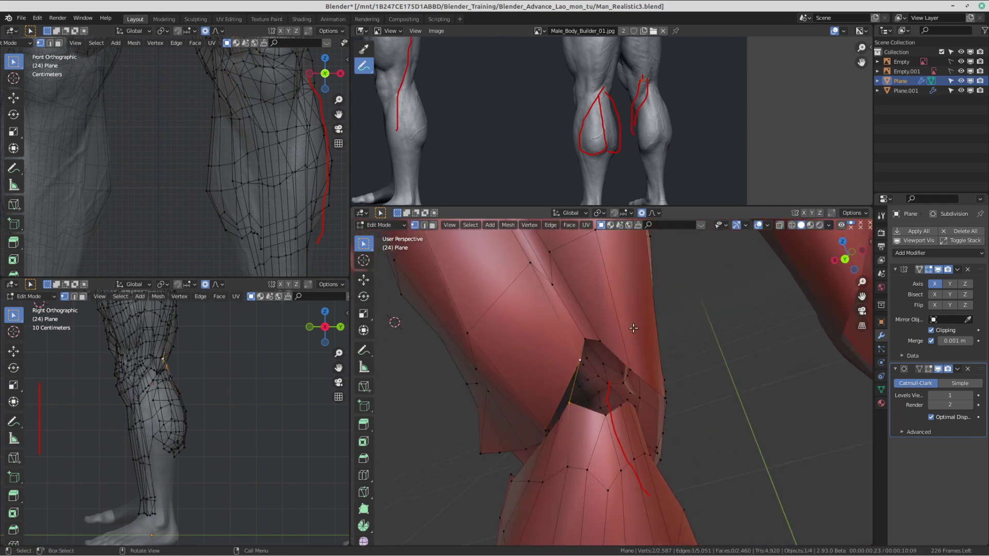
middle_drag(633, 328, 629, 380)
key(g)
click(633, 400)
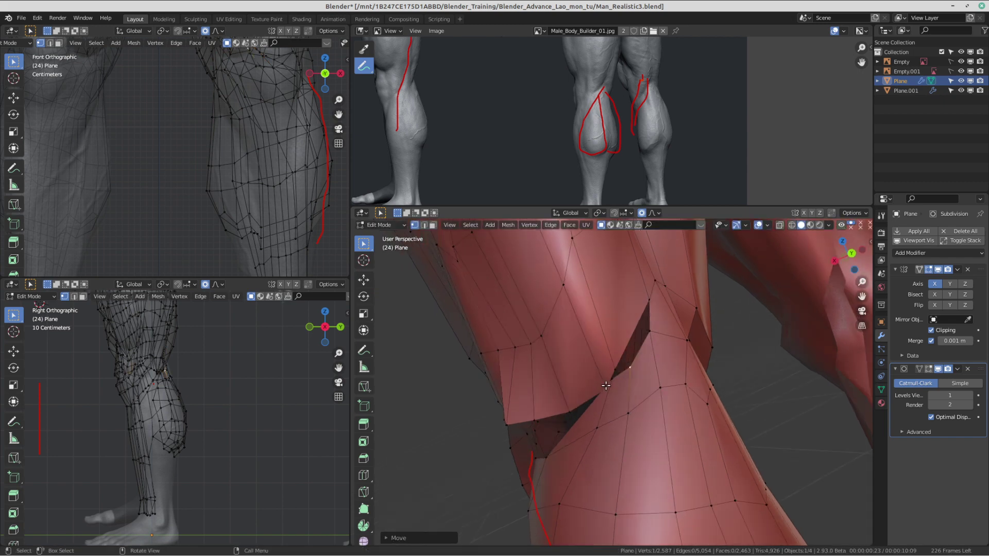
Step: Lower the vertices on the calf's upper side edge away from the thigh to even out the remaining gap
click(608, 386)
key(g)
click(605, 411)
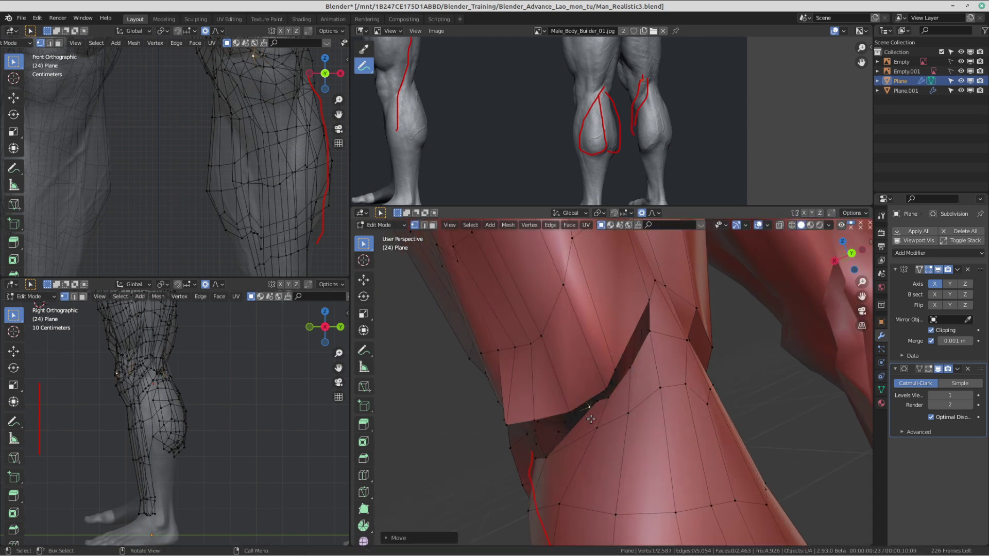
mouse_move(598, 408)
middle_down()
mouse_move(687, 389)
mouse_move(705, 501)
mouse_move(629, 398)
mouse_move(593, 422)
middle_up()
Step: Extend new faces from the front corner of the side-knee gap and pull their vertices into the opening
click(591, 423)
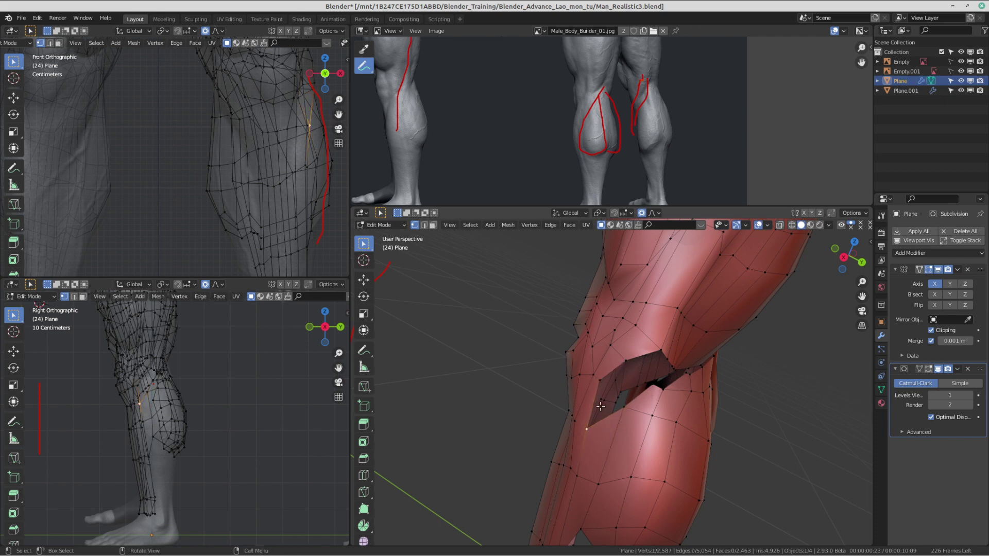
key(g)
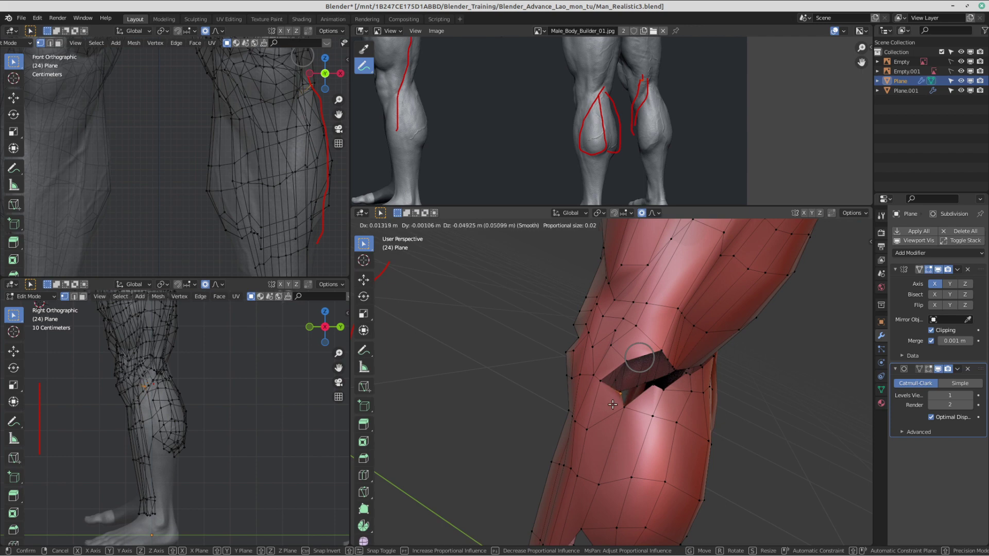
click(613, 404)
click(601, 382)
scroll(644, 377, up, 3)
middle_drag(705, 372, 662, 366)
key(f)
key(g)
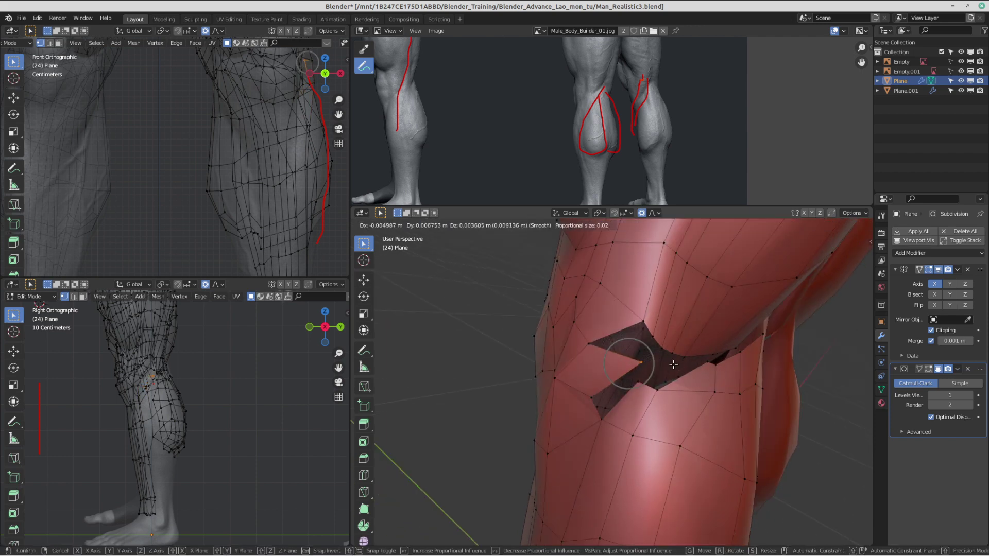
click(655, 370)
Step: Fill five faces around the front of the side-knee gap to connect the knee with the calf's top edge
click(586, 343)
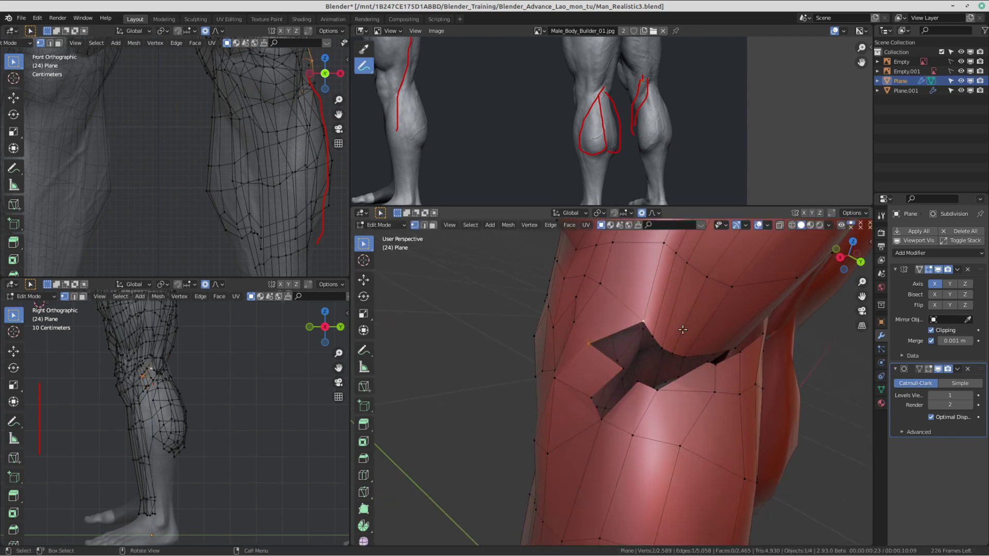
key(f)
middle_drag(683, 330, 665, 320)
scroll(654, 327, up, 2)
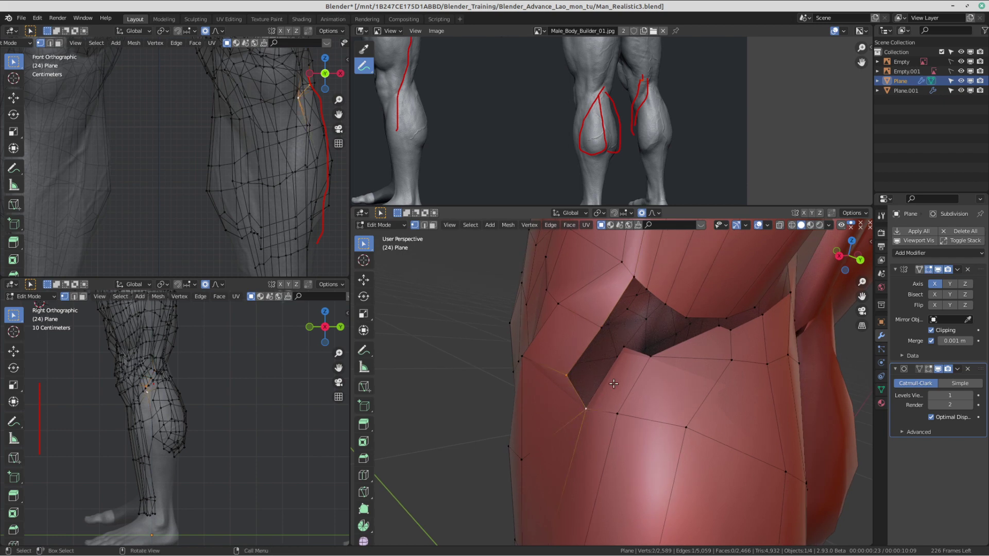
key(f)
middle_drag(614, 384, 596, 355)
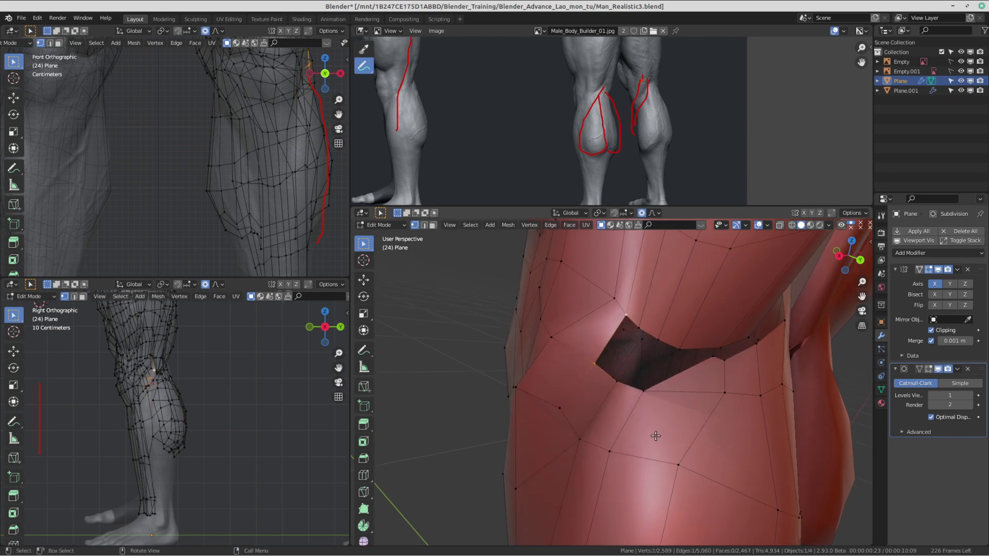
key(f)
middle_drag(656, 437, 637, 370)
key(f)
key(f)
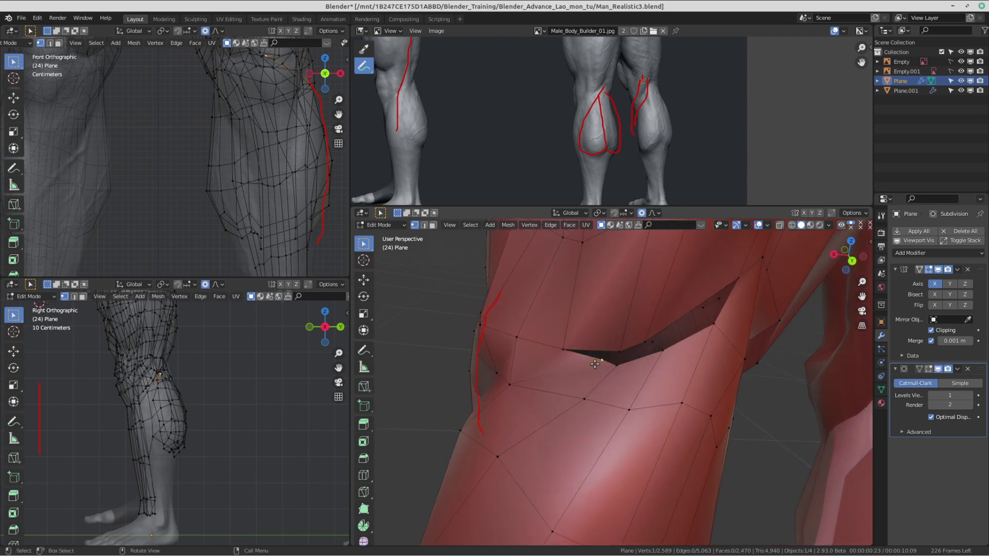
Step: Reposition a vertex on the side-knee gap's lower edge and fill three faces to close the remaining opening
key(g)
click(575, 372)
shift+click(569, 354)
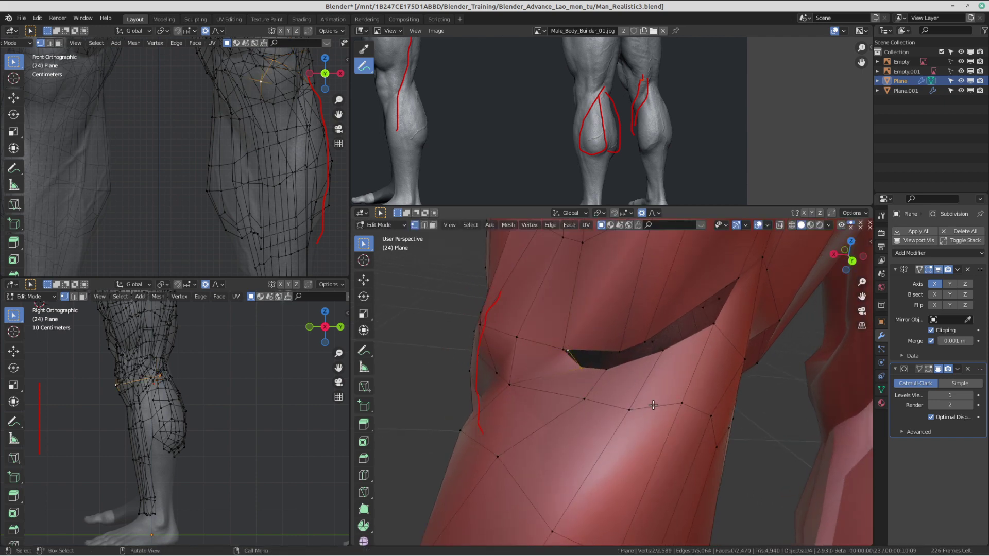
key(f)
middle_drag(600, 364, 582, 344)
key(f)
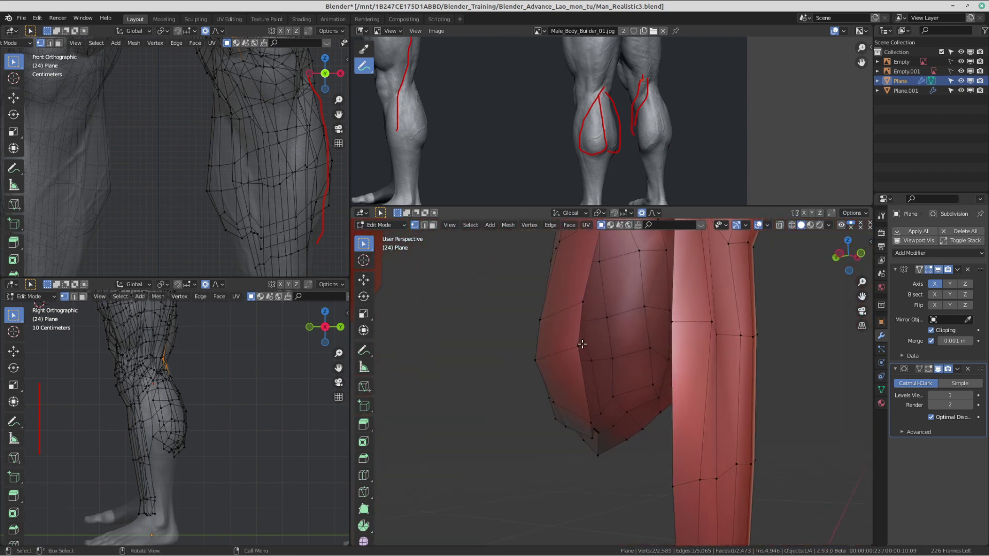
Step: Move the vertices on the inner side of the knee where the thigh meets the calf's upper edge
shift+click(580, 305)
middle_drag(581, 305, 629, 304)
key(g)
click(622, 302)
click(546, 380)
Step: Fill three faces between the thigh and the calf along the narrow gap at the inner knee
click(639, 284)
shift+click(622, 336)
middle_drag(668, 341, 682, 341)
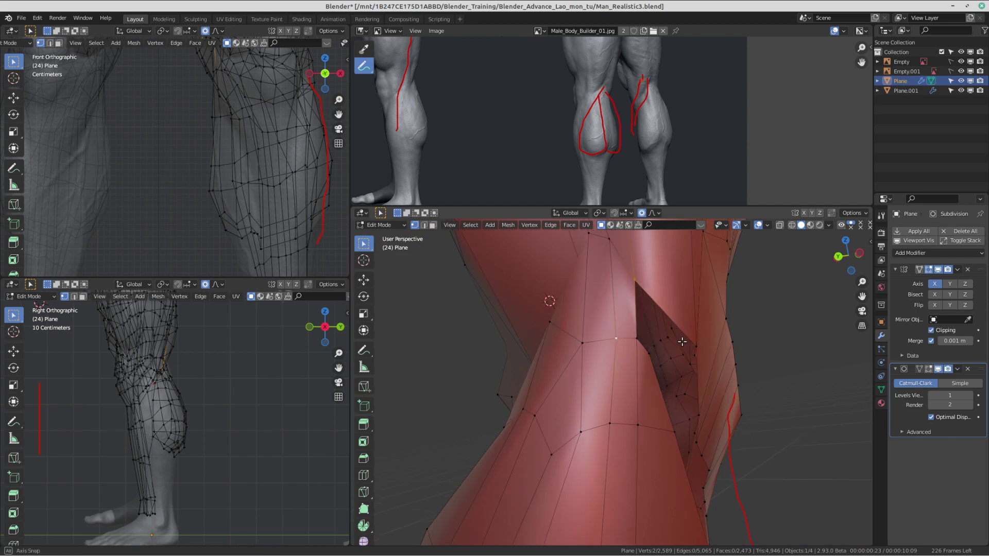
middle_drag(641, 272, 621, 280)
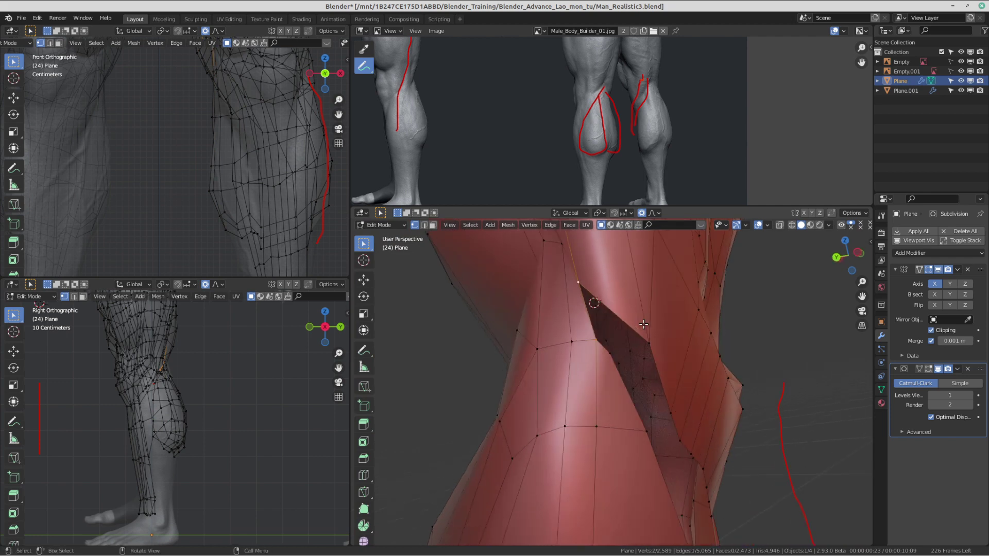
key(f)
middle_drag(716, 374, 695, 376)
key(f)
middle_drag(716, 412, 607, 342)
key(f)
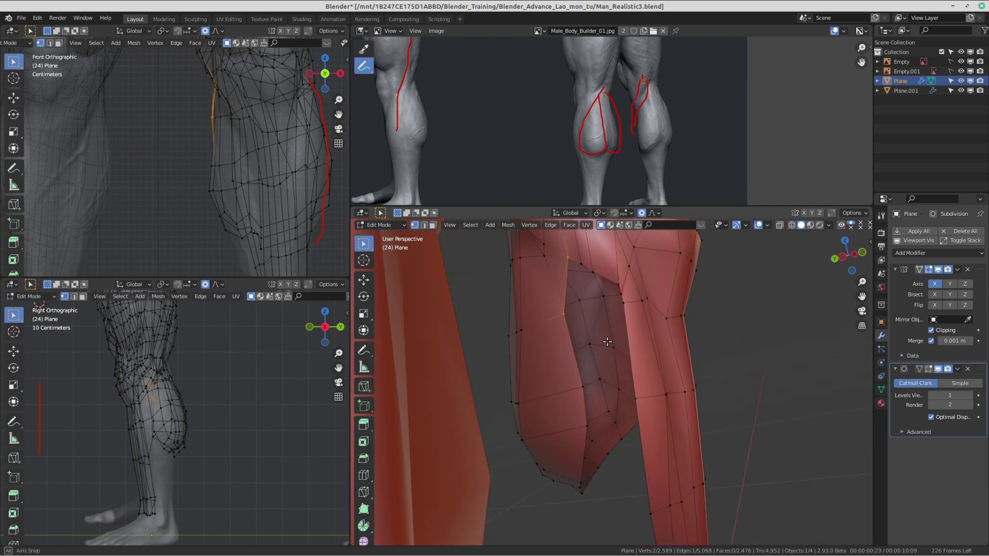
Step: Adjust a vertex on the inner-knee edge and extend a first face down from the top corner of the calf opening
click(620, 284)
key(g)
click(608, 288)
shift+middle_drag(582, 297, 594, 316)
click(589, 280)
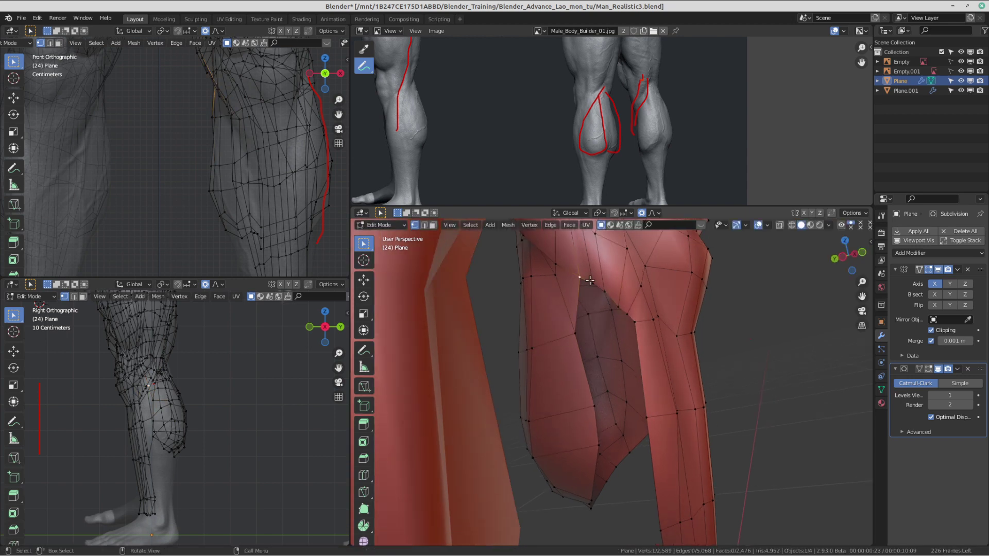
key(f)
click(594, 341)
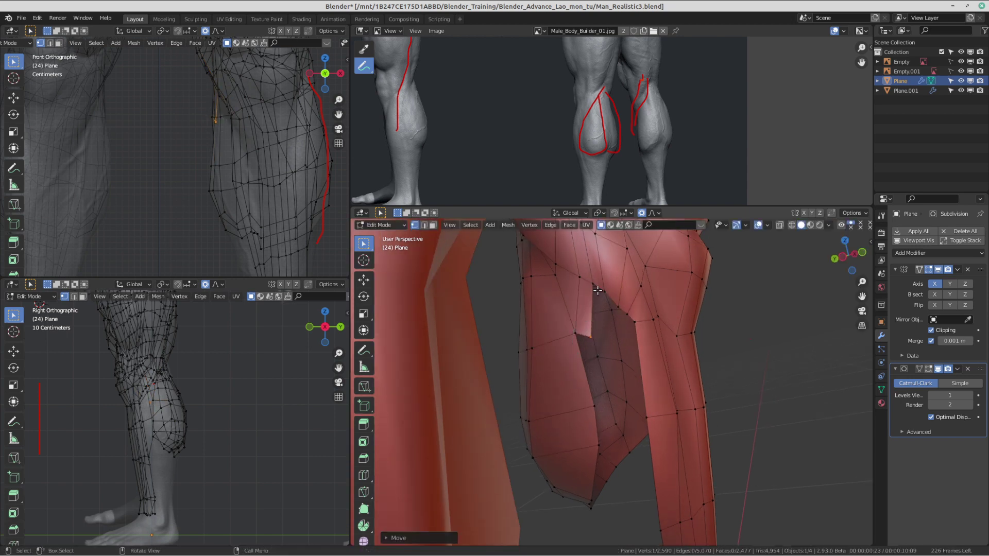
Step: Extend three more faces along the top of the inner calf opening toward the shin, placing each new lower vertex
click(597, 287)
key(g)
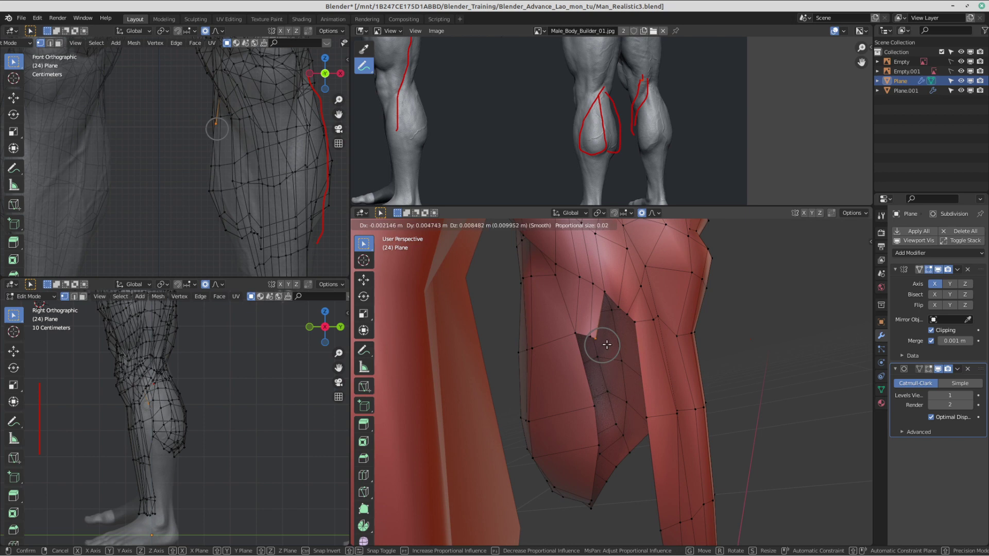
click(607, 345)
click(612, 299)
key(g)
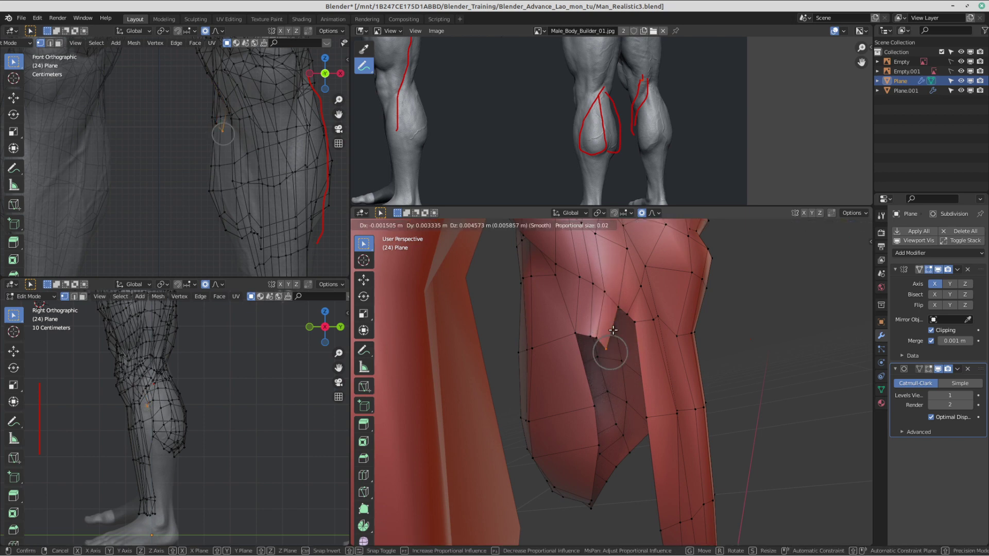
click(617, 325)
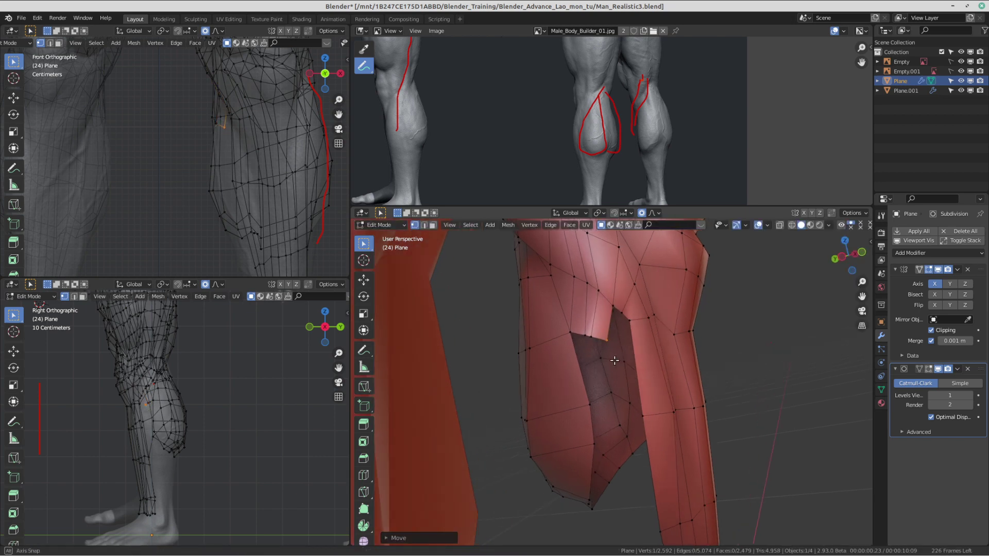
click(614, 302)
key(g)
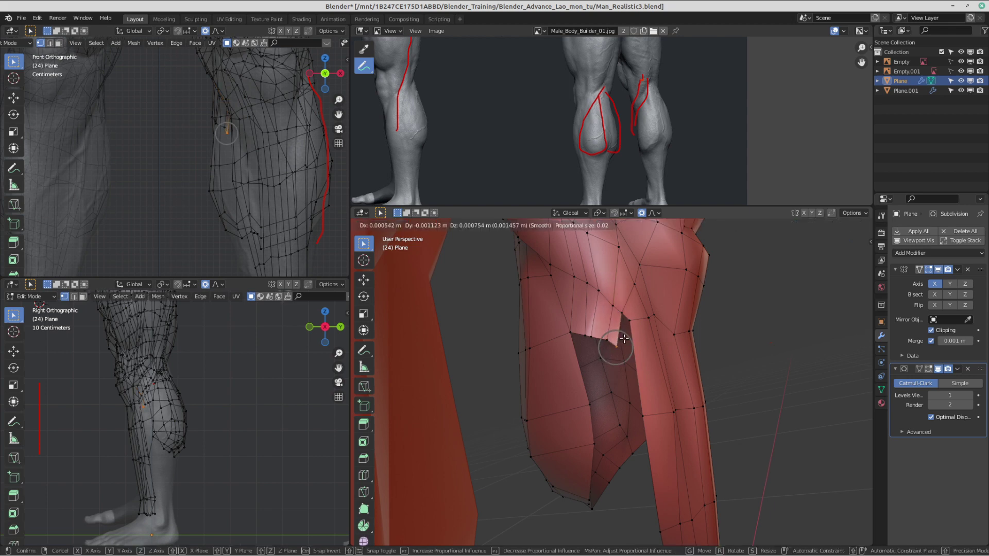
click(626, 338)
Step: Fill the face joining the new strip to the shin's edge and reposition the vertices along the opening's front edge
key(ctrl+r)
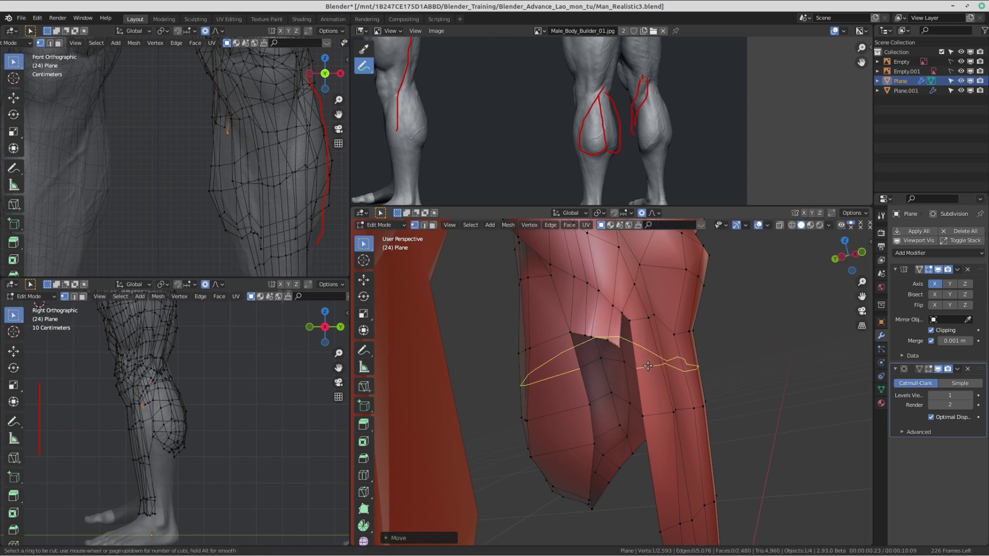
key(Escape)
click(619, 306)
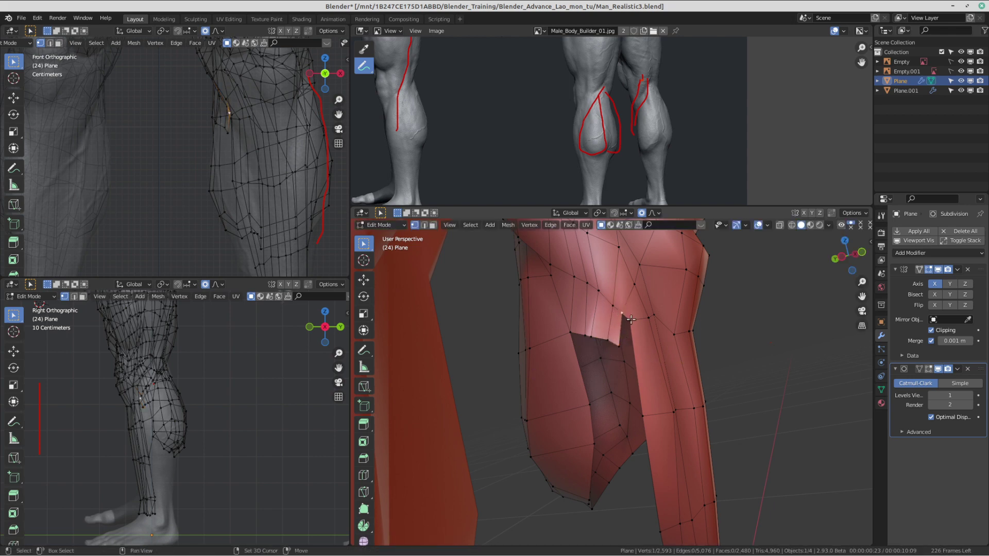
shift+click(631, 319)
key(j)
middle_drag(630, 320, 614, 349)
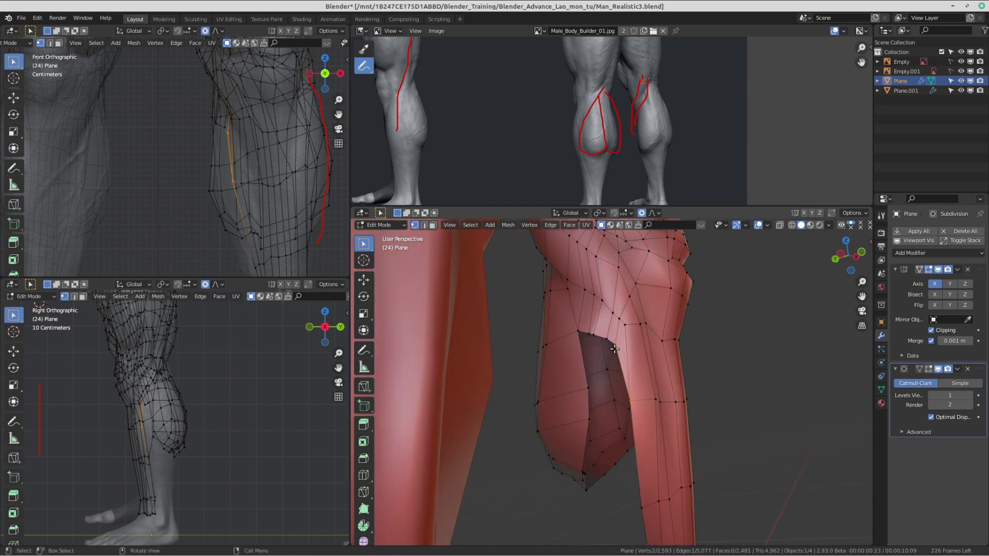
key(g)
click(617, 366)
click(639, 399)
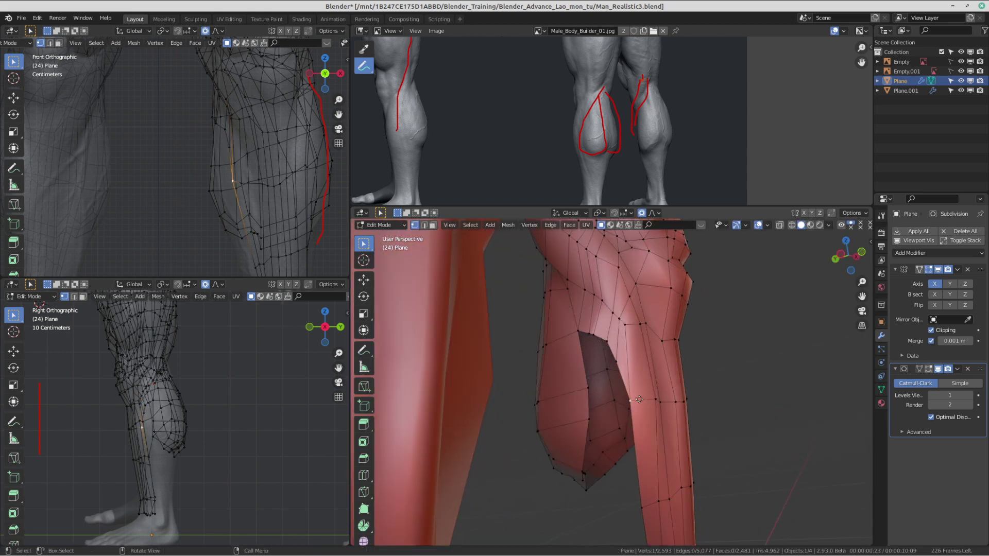
key(g)
click(641, 381)
Step: Try to add an edge loop around the calf and shin below the knee
mouse_move(648, 393)
middle_down()
mouse_move(669, 406)
mouse_move(645, 392)
middle_up()
click(680, 413)
alt+click(679, 412)
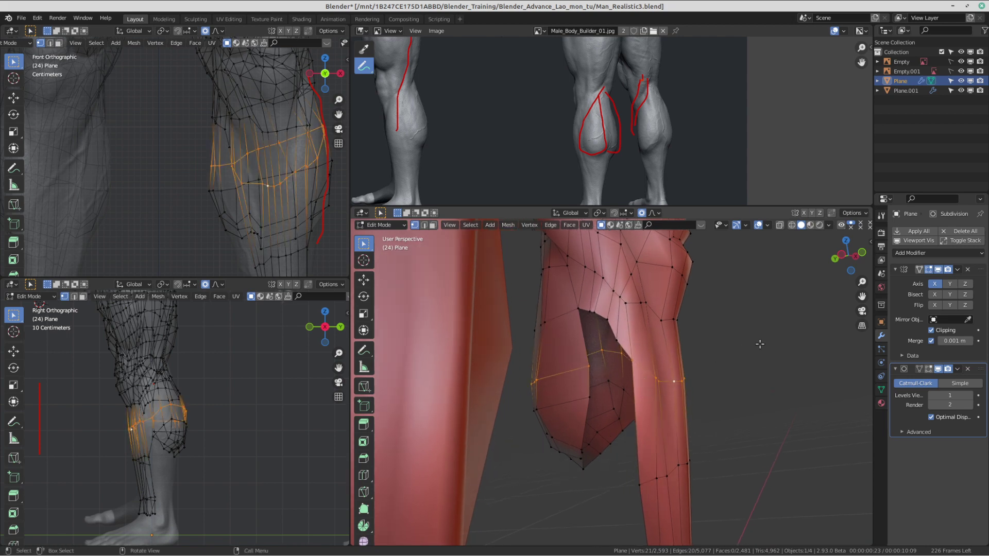
key(ctrl+r)
click(690, 403)
right_click(690, 404)
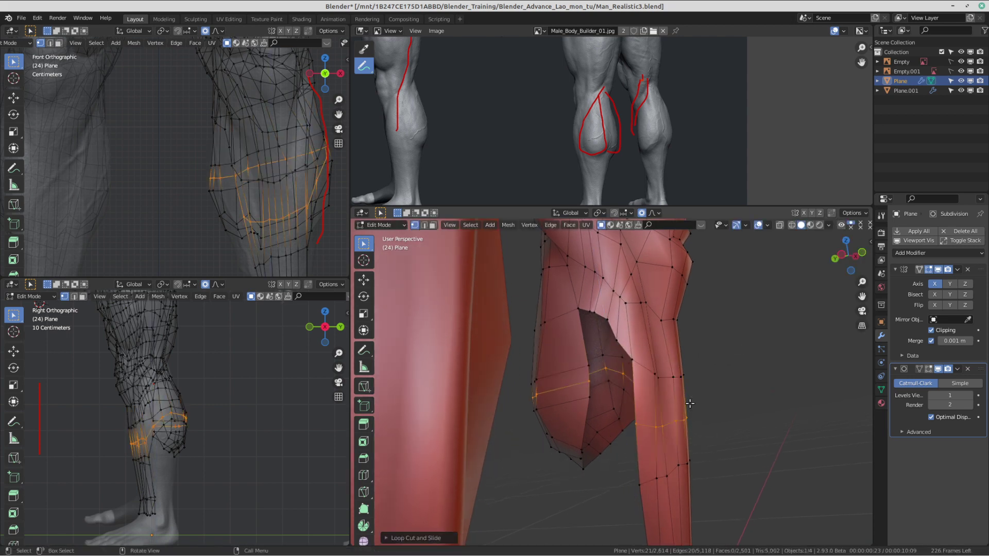
key(ctrl+z)
Step: Add two edge loops across the shin strip, one below and one above its middle row of edges
middle_drag(554, 350, 537, 335)
shift+middle_drag(657, 504, 668, 411)
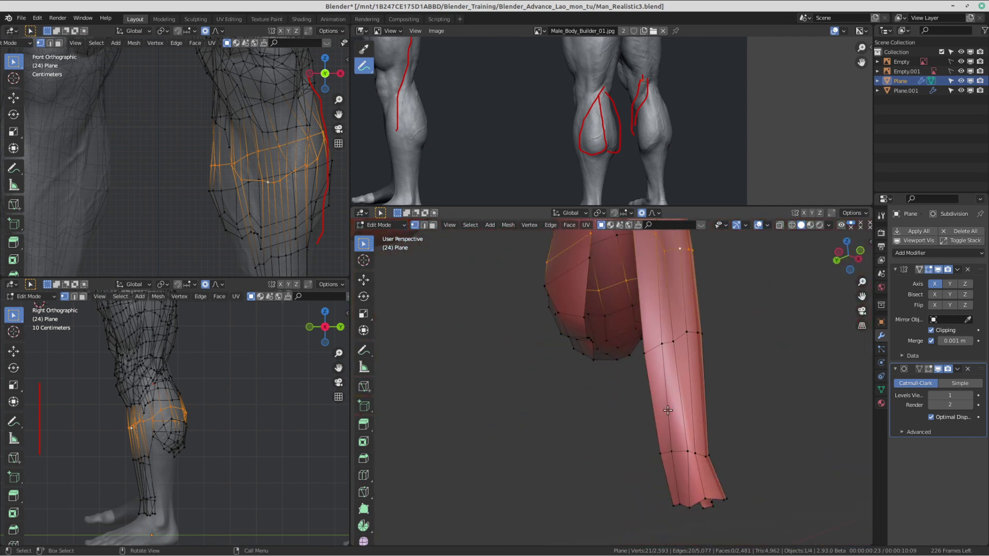
key(ctrl+r)
click(666, 402)
right_click(666, 401)
click(661, 342)
alt+click(682, 336)
shift+middle_drag(689, 313, 666, 413)
key(g)
key(g)
click(708, 329)
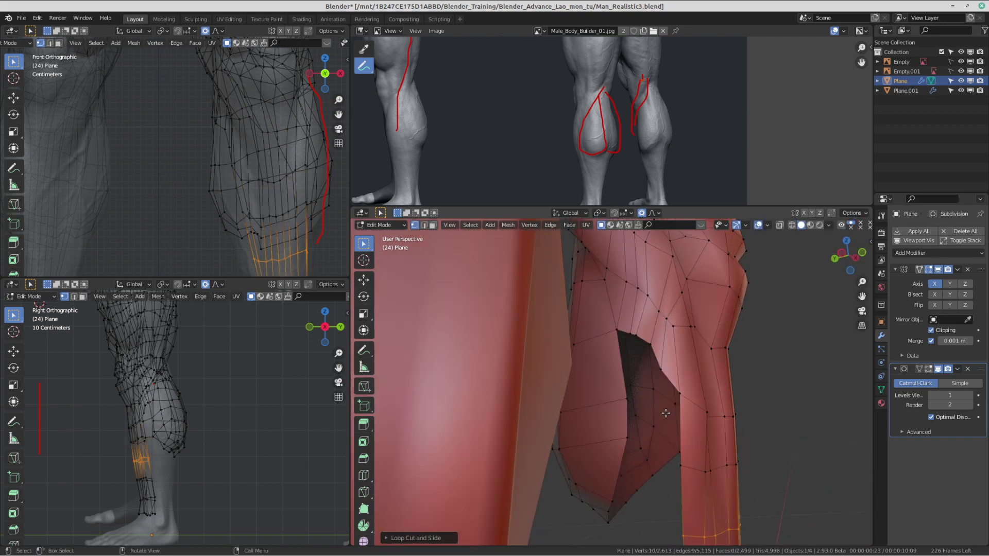
Step: Extend two faces from the inner calf's edge as a second row below the strip that spans the opening
click(613, 329)
middle_drag(644, 376, 648, 406)
key(g)
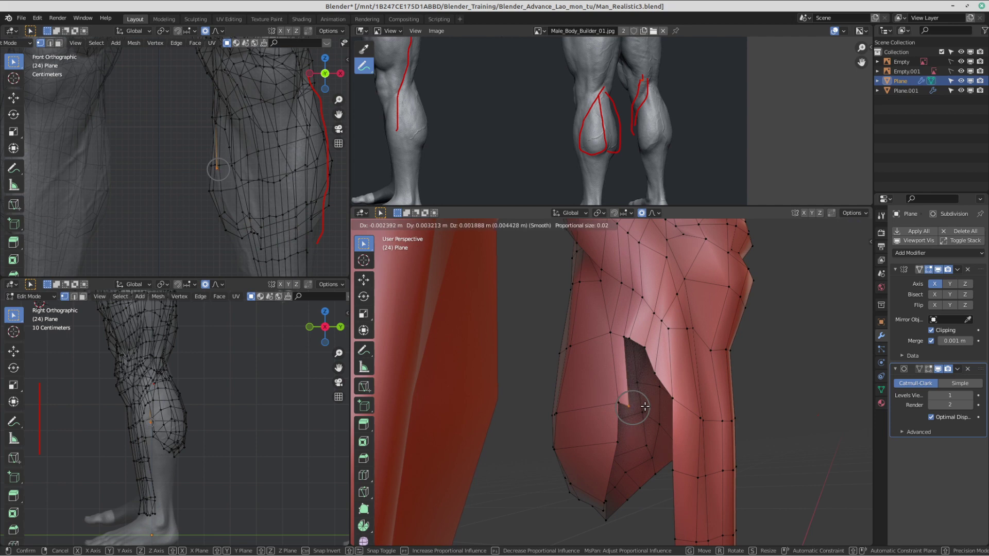
click(645, 406)
click(622, 334)
key(f)
key(g)
click(640, 399)
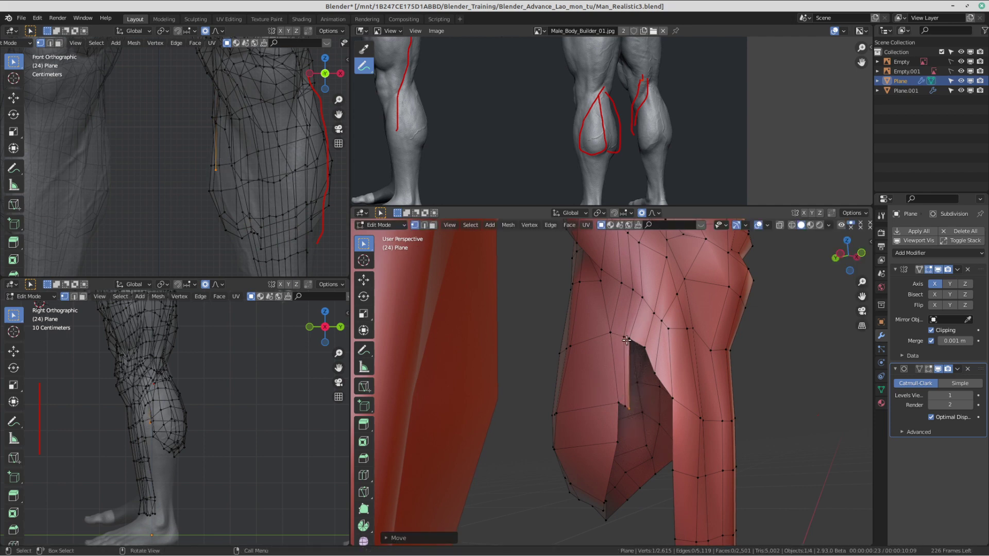
Step: Extend the second row with two more faces across the inner calf opening and fill the last face at the shin
click(630, 339)
key(f)
key(g)
click(642, 406)
click(645, 349)
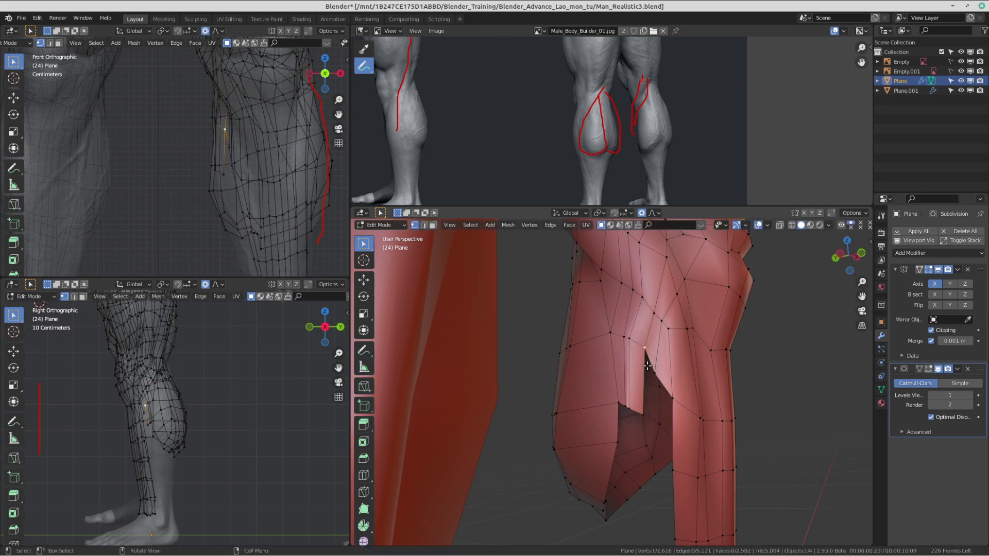
key(f)
key(g)
click(654, 431)
click(656, 375)
middle_drag(672, 427, 639, 392)
key(ctrl+r)
key(Escape)
key(alt+v)
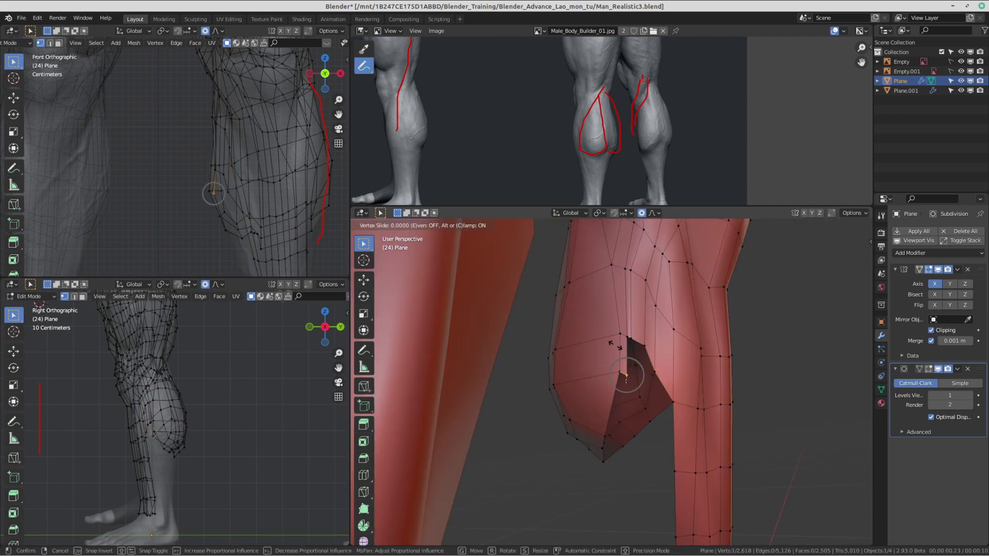
click(622, 380)
Step: Examine the shape of the calf and lower leg from behind, from the side and from below
ctrl+middle_drag(661, 340, 639, 397)
middle_drag(618, 356, 521, 382)
shift+middle_drag(266, 173, 218, 172)
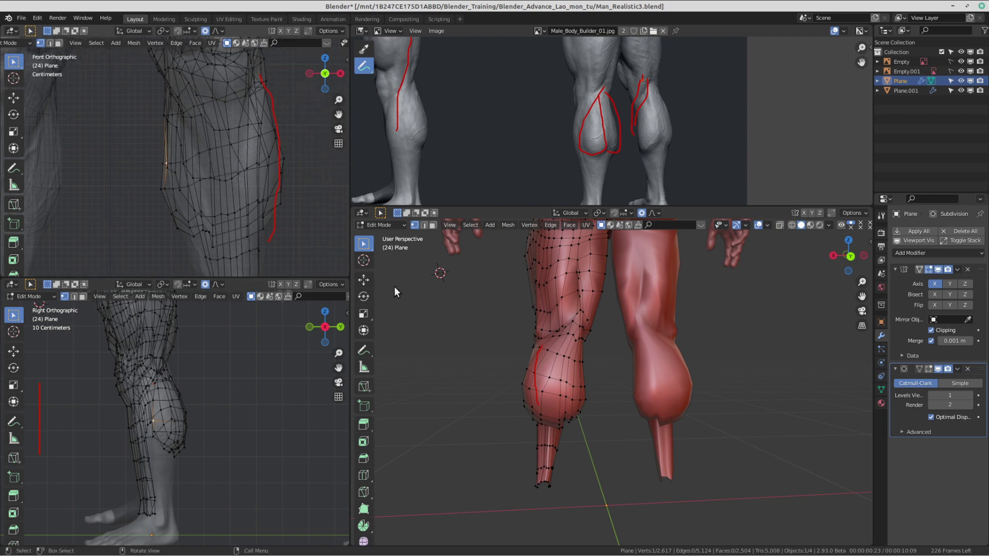
middle_drag(602, 381, 702, 387)
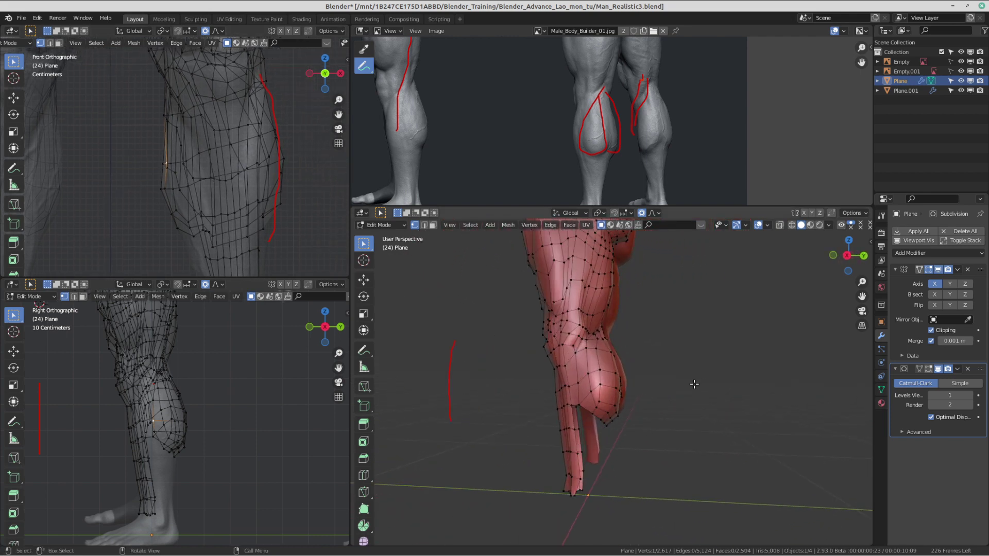
scroll(690, 360, up, 5)
middle_drag(673, 338, 561, 314)
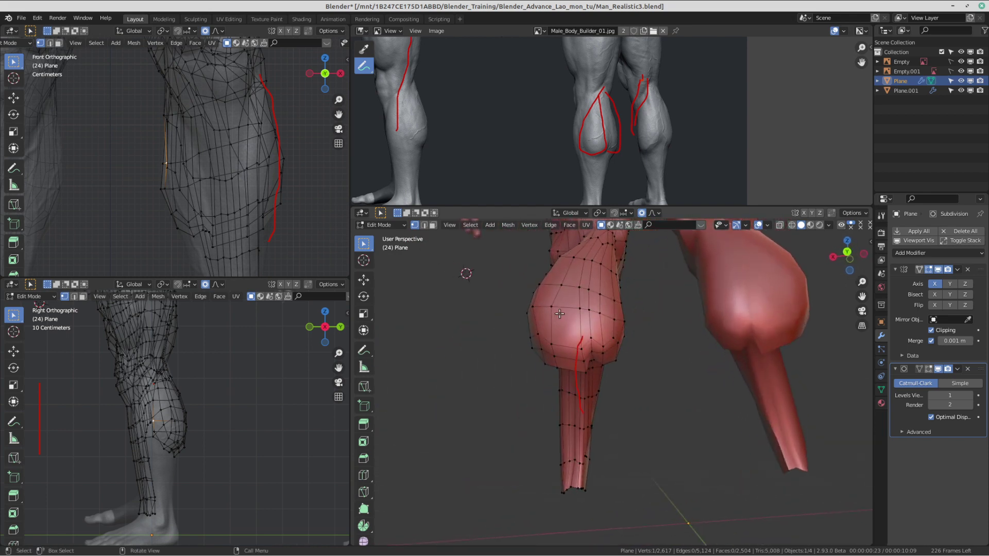
scroll(620, 337, up, 4)
middle_drag(627, 360, 555, 366)
Step: Extend a face from the notch in the calf's bottom edge, place its corner, and fill the adjoining face
scroll(607, 371, up, 1)
scroll(574, 380, up, 1)
scroll(561, 345, up, 1)
key(g)
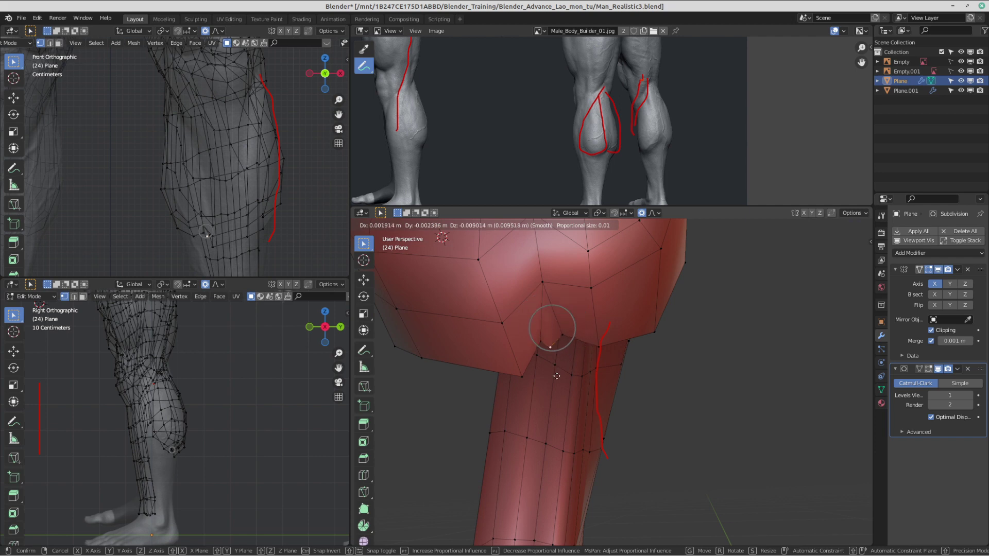
click(543, 348)
key(g)
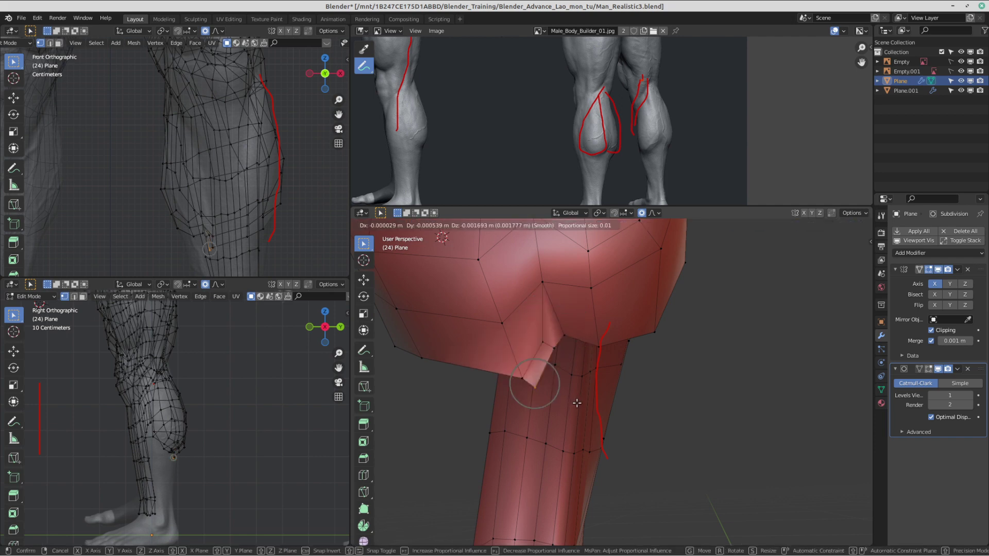
click(586, 385)
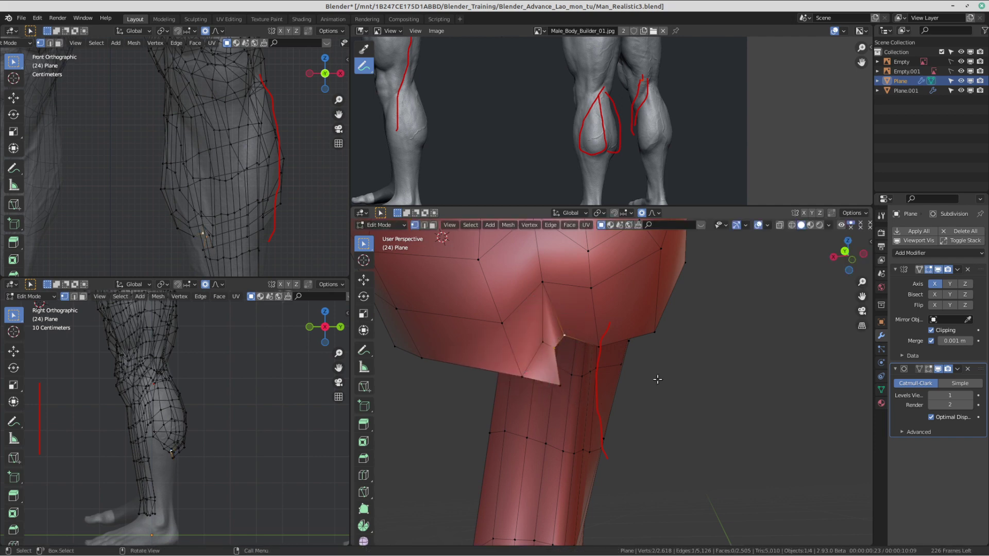
key(f)
Step: Select the row of vertices along the calf's bottom edge and extrude it downward twice toward the heel
middle_drag(662, 334, 612, 354)
scroll(696, 319, down, 2)
shift+click(619, 350)
shift+click(638, 352)
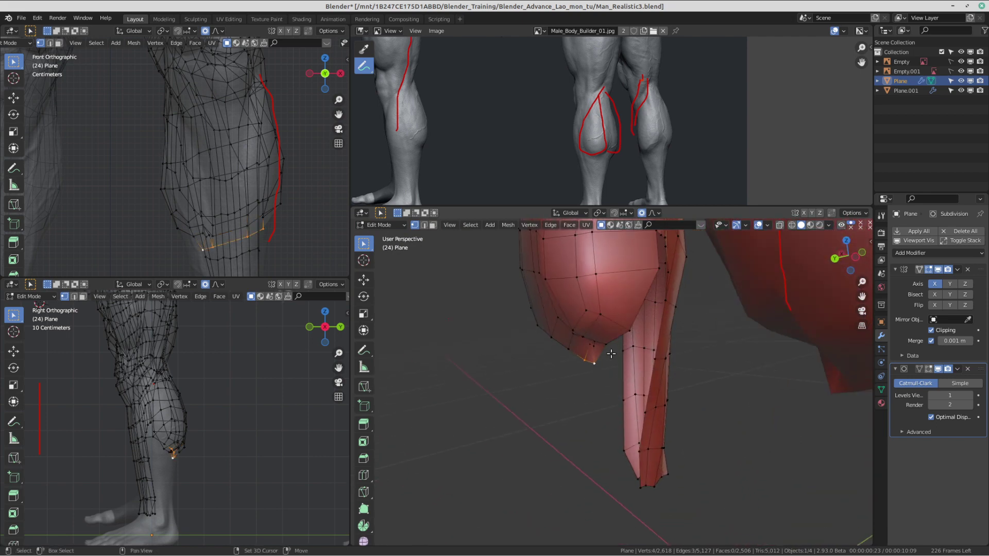
shift+middle_drag(177, 481, 225, 387)
scroll(192, 448, up, 2)
key(e)
click(225, 443)
key(e)
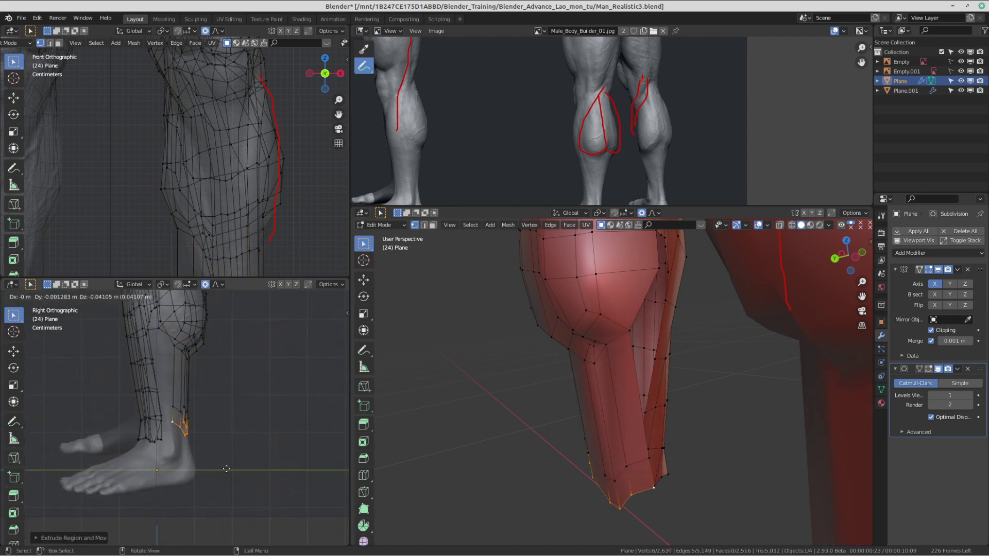
click(227, 478)
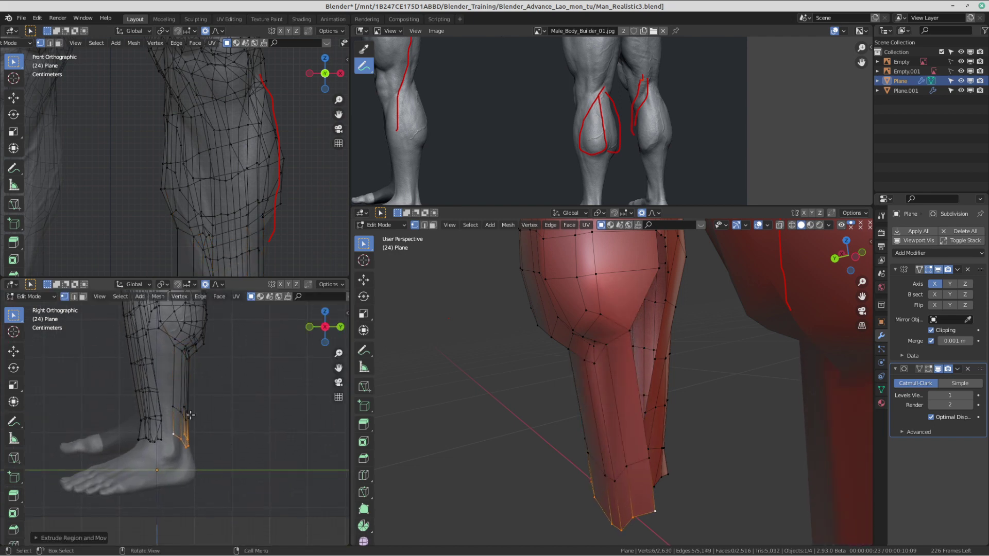
Step: Add two evenly spaced edge loops across the upper extruded segment at the back of the lower leg
click(191, 375)
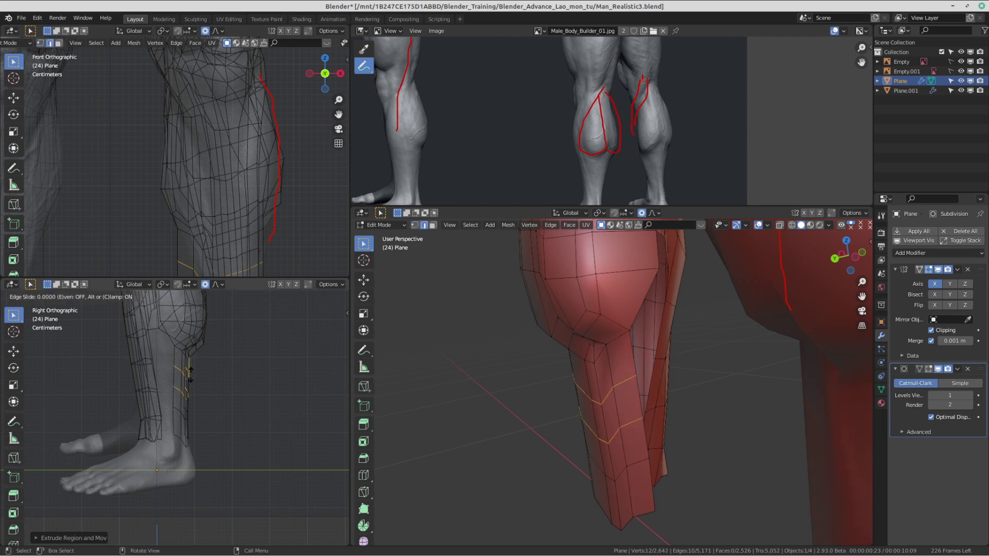
right_click(190, 374)
middle_drag(644, 367, 598, 350)
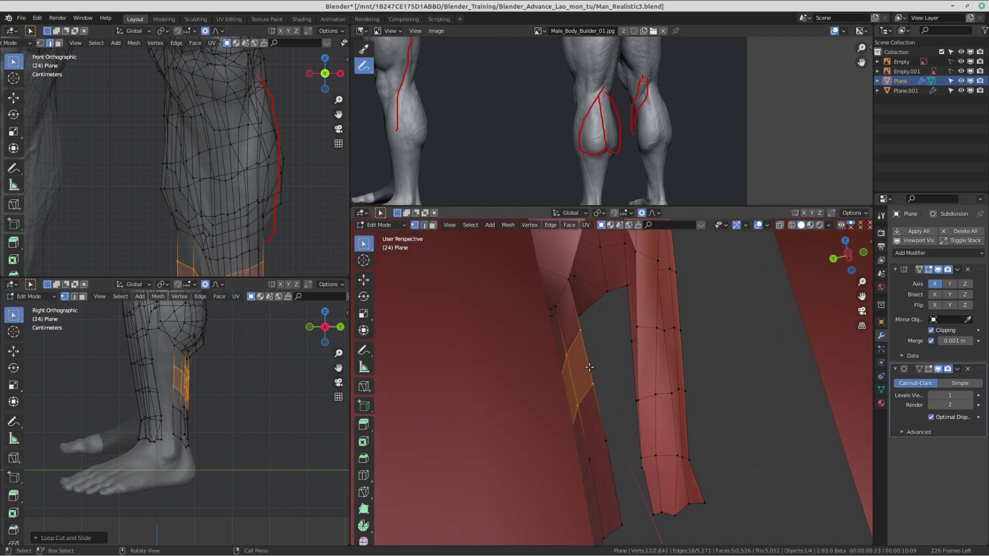
scroll(173, 227, up, 2)
scroll(169, 253, down, 3)
shift+middle_drag(168, 258, 176, 192)
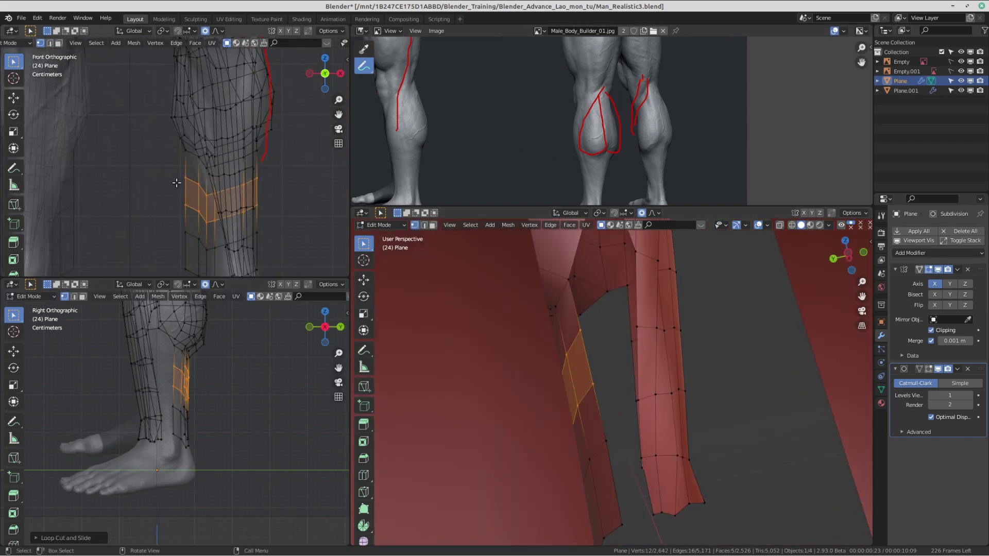
click(181, 185)
key(g)
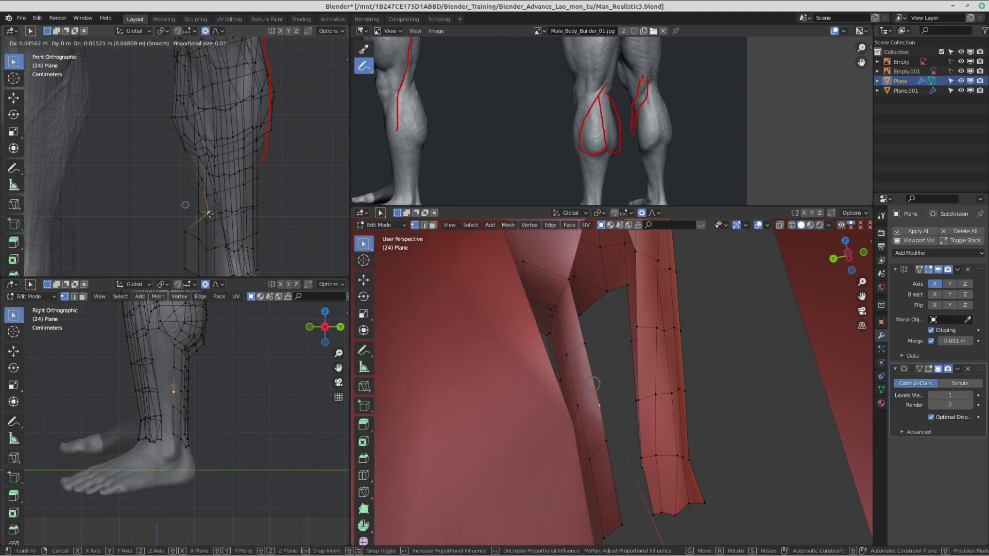
click(210, 214)
key(g)
right_click(213, 216)
key(ctrl+z)
key(ctrl+z)
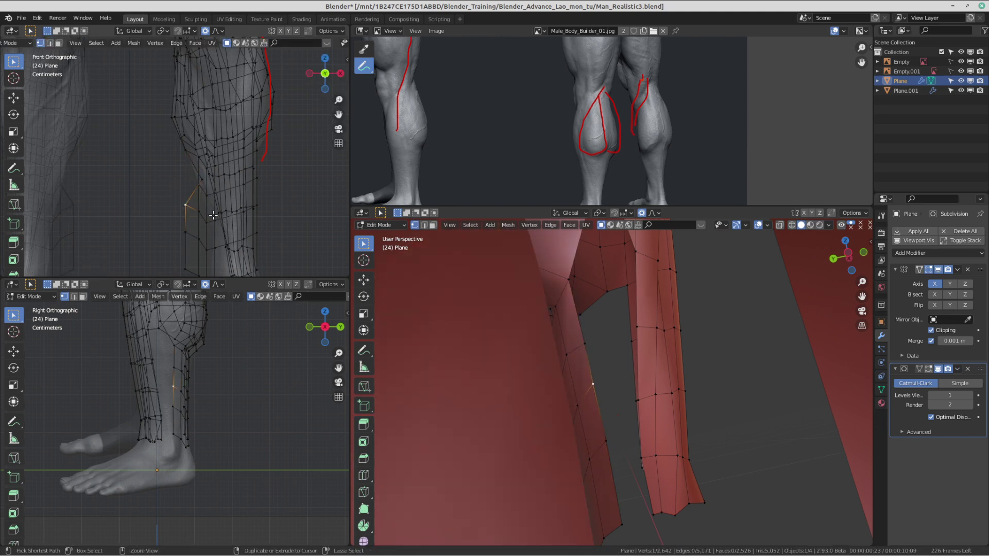
Step: Move the two inner-edge vertices just below the calf onto the reference leg's contour in the front view
key(g)
ctrl+click(206, 208)
key(g)
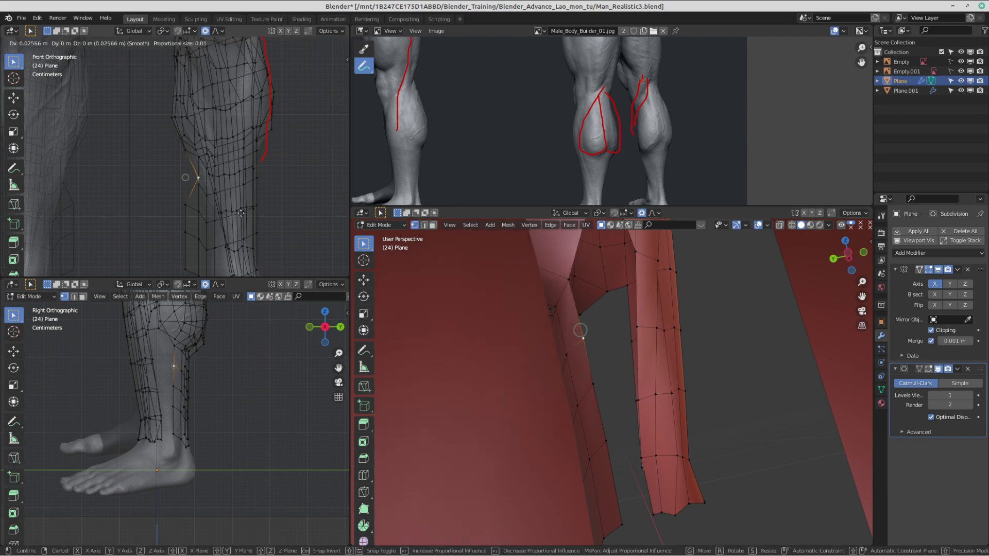
scroll(234, 222, down, 4)
click(240, 219)
Step: Pull the vertices along the outer side of the calf and shin onto the reference contour in the front view
shift+middle_drag(239, 218, 222, 267)
click(261, 178)
key(g)
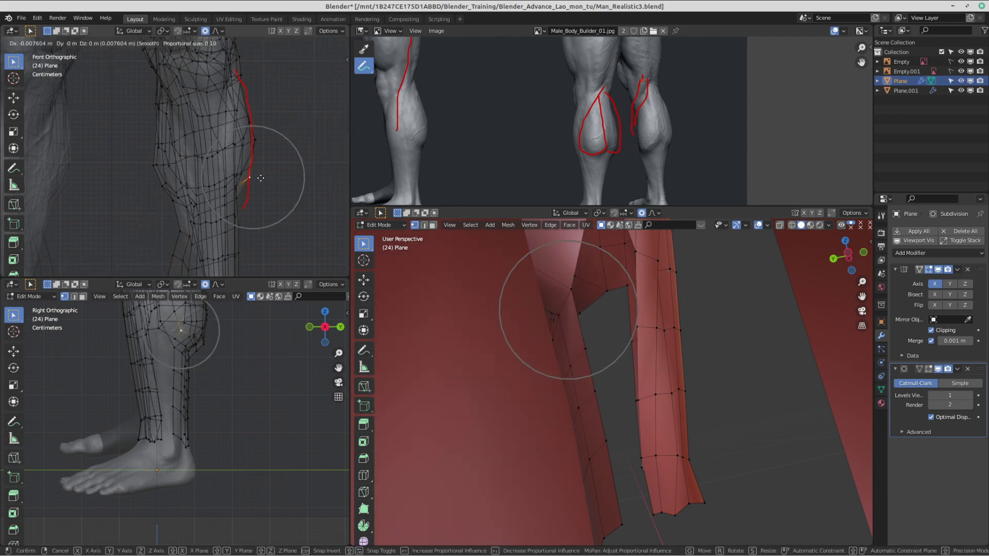
click(258, 177)
shift+middle_drag(252, 230, 256, 154)
key(g)
click(250, 206)
key(g)
click(246, 226)
Step: Fit the outer vertices above the ankle to the reference contour with soft proportional moves
click(262, 175)
key(g)
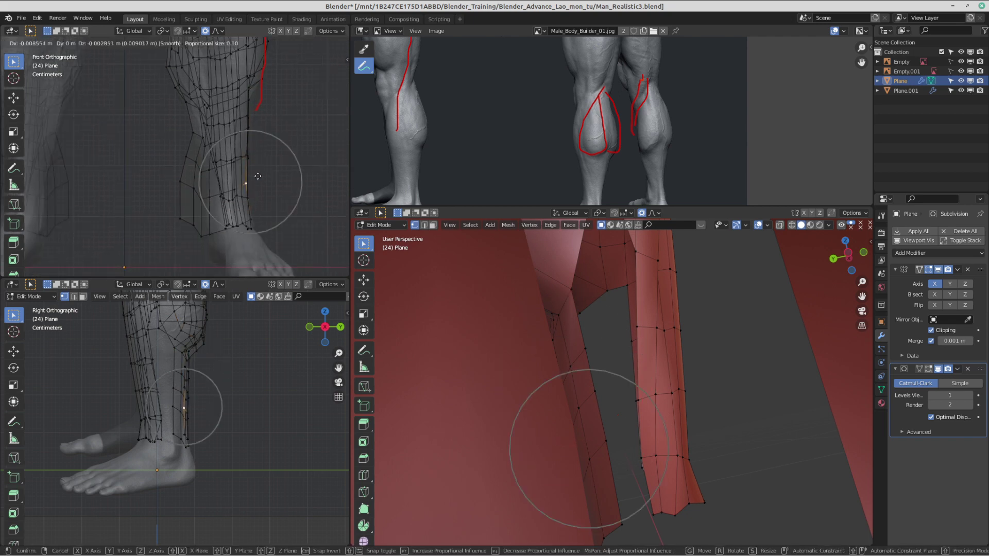
click(258, 176)
click(241, 199)
key(g)
click(234, 200)
key(g)
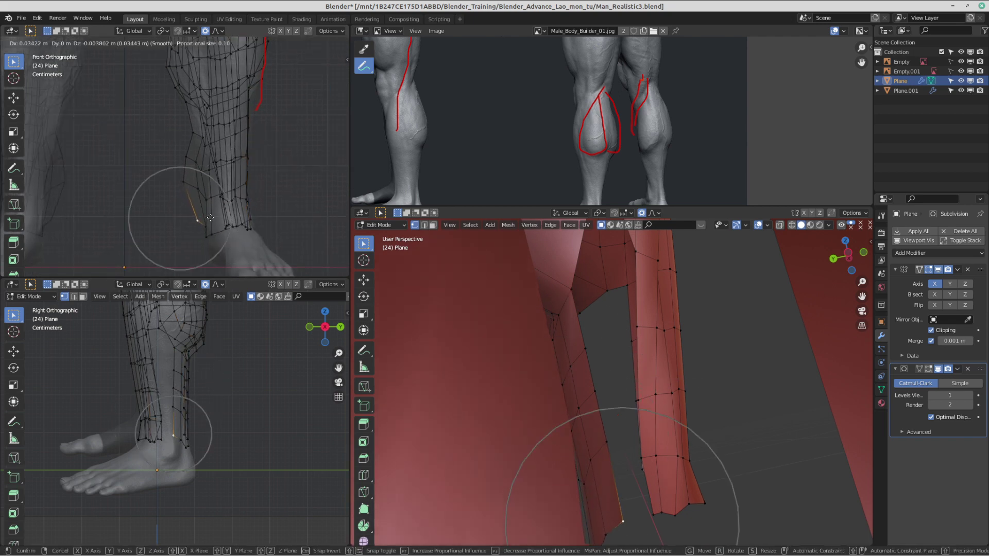
Step: Move the inner-edge vertices between calf and heel in to the reference lower leg's outline
click(193, 186)
key(g)
click(195, 155)
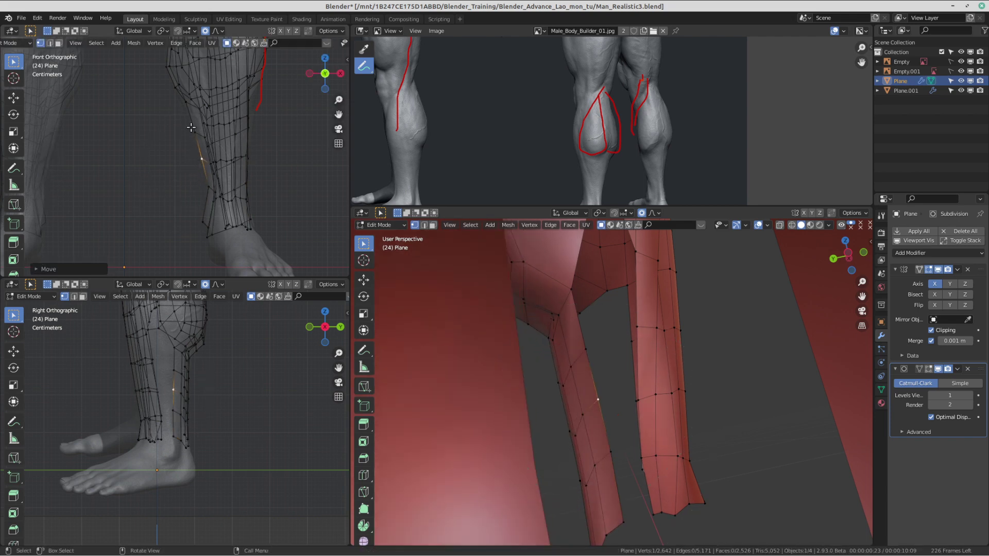
key(g)
click(193, 149)
Step: Bring the lowest inner vertices of the back strip in to the reference ankle's outline
click(202, 222)
key(g)
click(208, 216)
click(210, 232)
key(g)
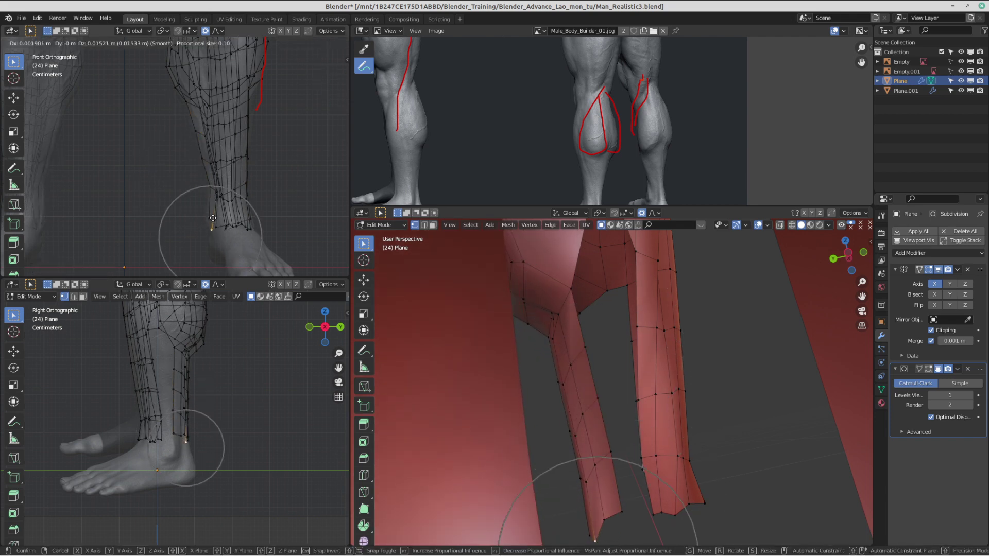
click(209, 226)
Step: Raise the first vertices along the mesh's bottom edge at the ankle, working toward the inner corner
click(230, 223)
key(g)
click(226, 218)
key(g)
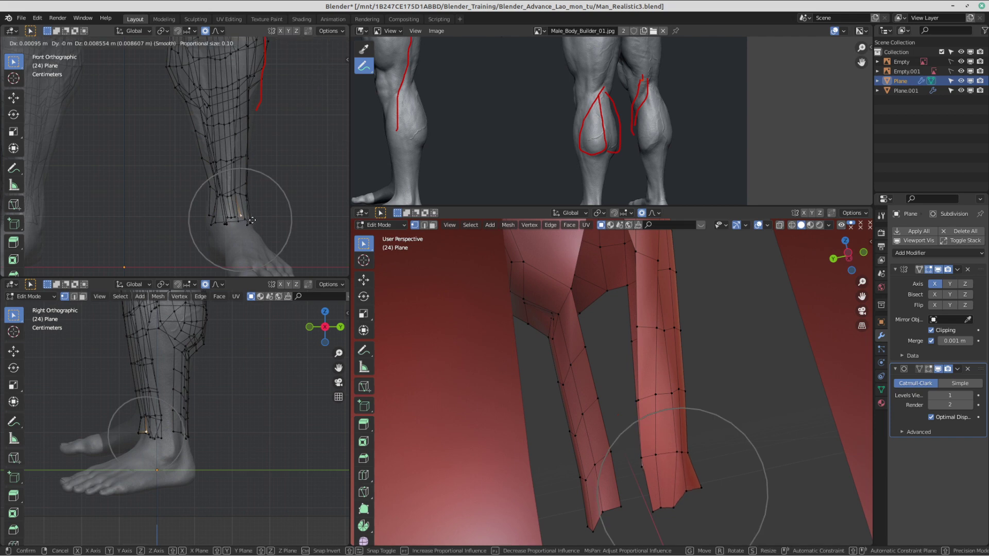
click(219, 221)
key(g)
click(212, 225)
click(212, 225)
key(g)
click(215, 214)
Step: Raise the middle and outer vertices of the bottom edge to level it above the foot
click(235, 220)
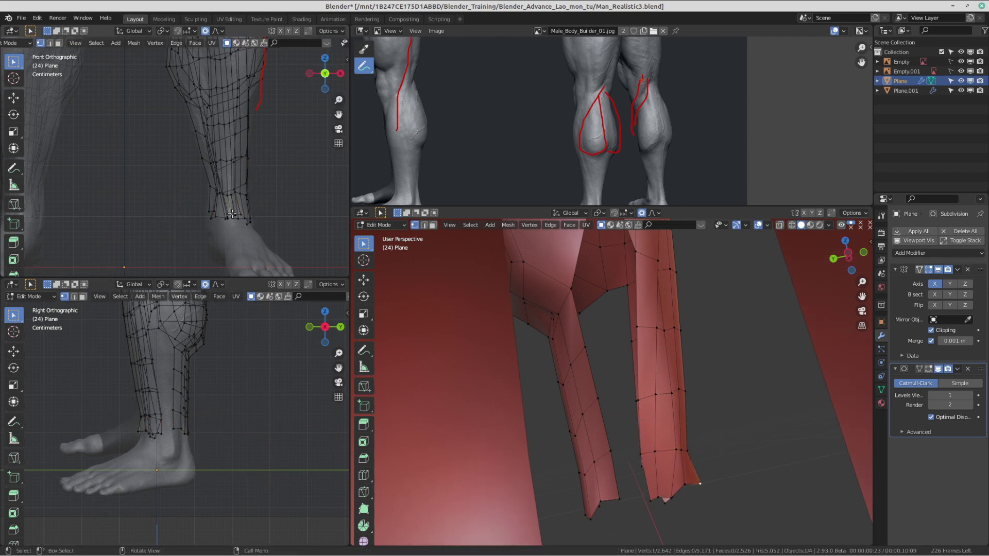
key(g)
click(238, 214)
click(246, 223)
key(g)
click(246, 212)
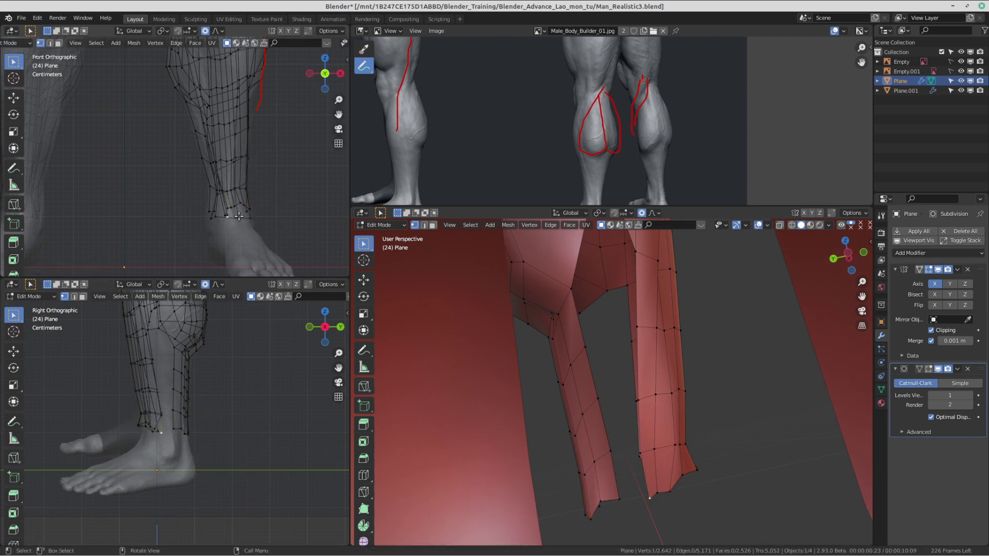
key(g)
click(238, 210)
click(235, 217)
key(g)
click(235, 210)
Step: Even out the height of the ankle's bottom edge by raising its inner corner and remaining low vertices
click(211, 211)
key(g)
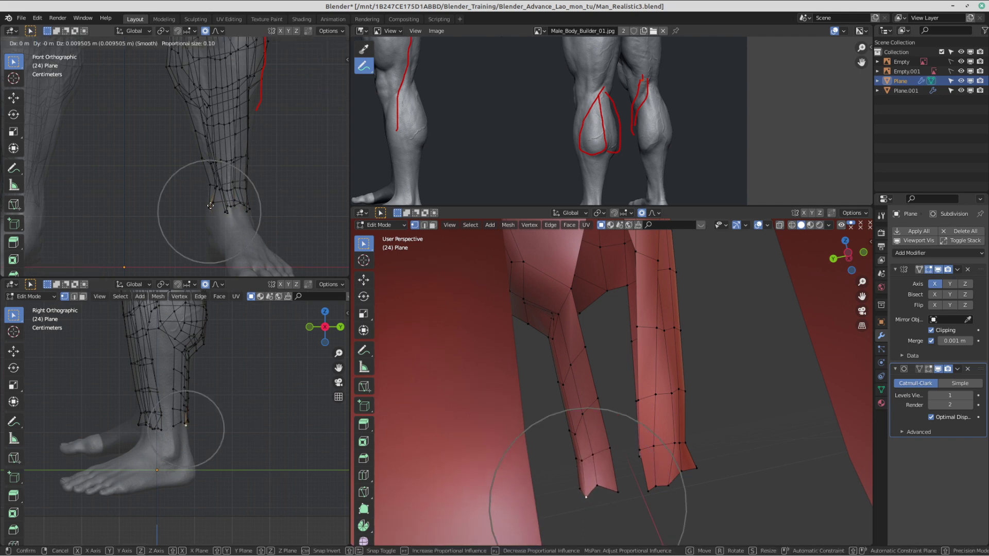
click(217, 207)
key(g)
click(232, 207)
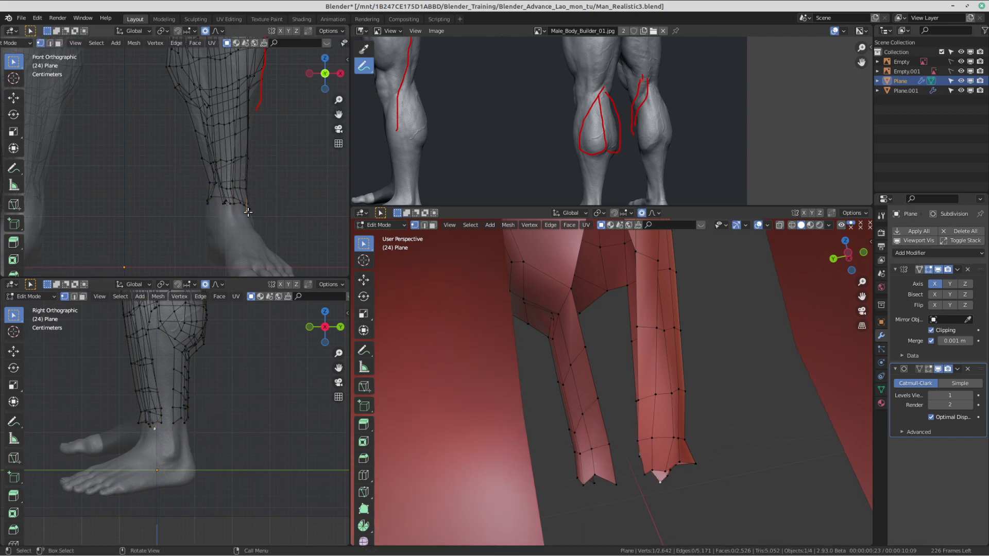
key(g)
click(251, 200)
key(g)
click(225, 206)
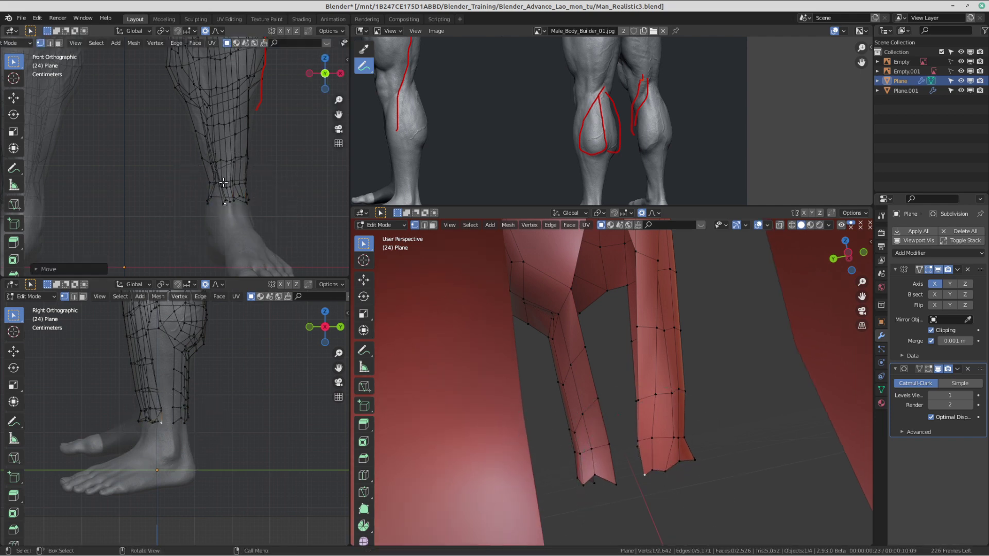
Step: Save the file
scroll(276, 226, down, 2)
key(ctrl+s)
click(188, 197)
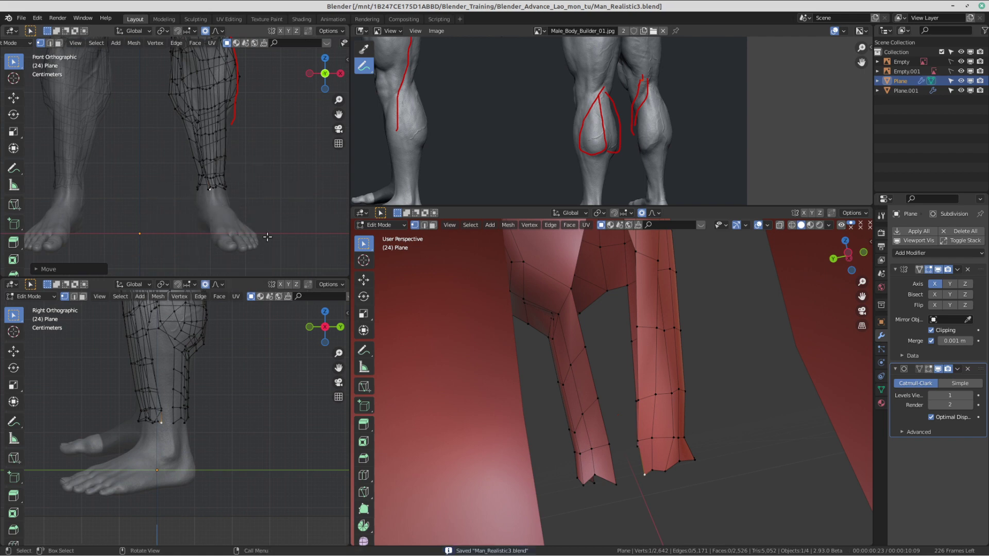
Step: Fill a face at the lower outer edge of the calf and reposition its corner vertex
middle_drag(688, 340, 636, 377)
click(634, 370)
key(f)
click(609, 387)
key(g)
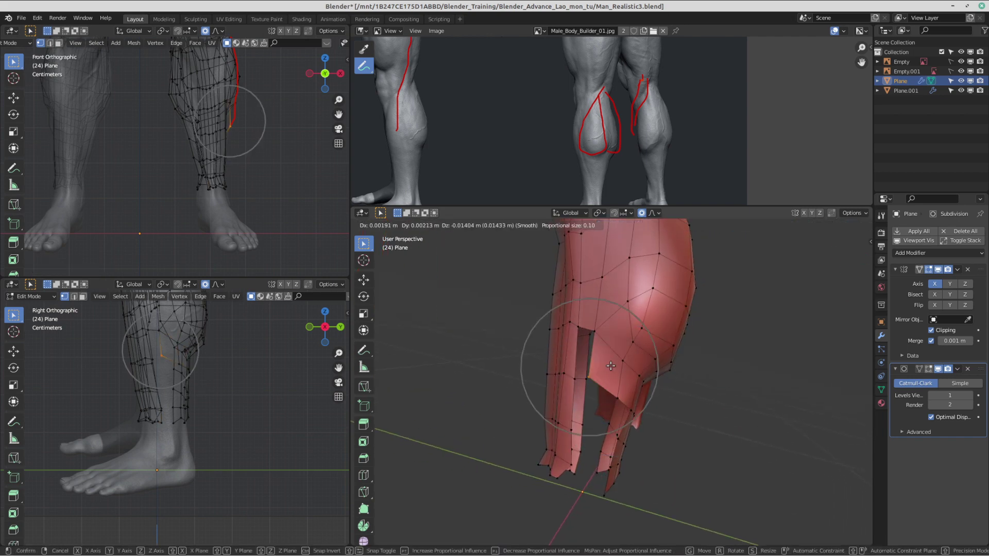
click(603, 321)
Step: Fill the adjoining faces under the outer calf and shift the vertex on the open edge
middle_drag(498, 368, 580, 411)
key(f)
key(f)
key(g)
scroll(612, 390, up, 4)
click(607, 387)
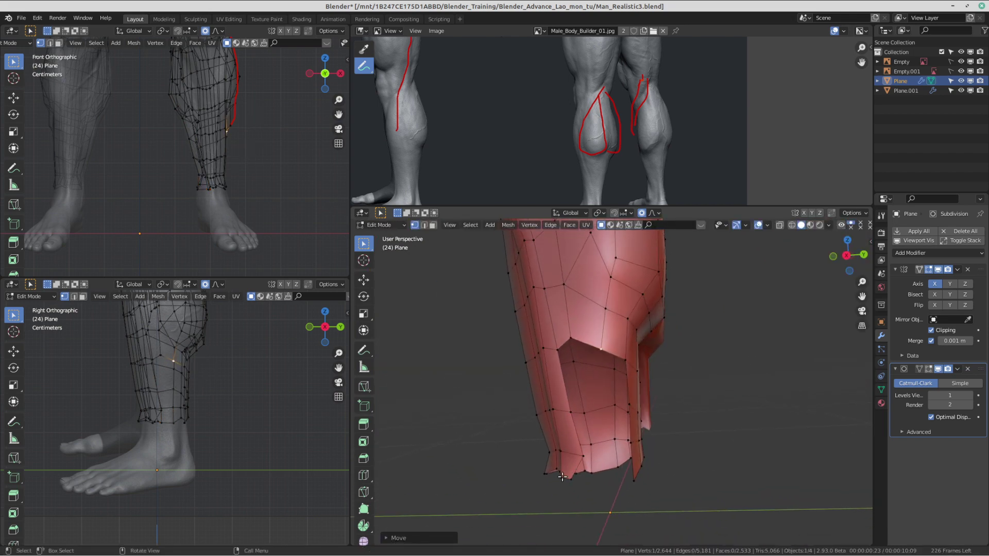
Step: Connect the front and back strips with an edge at the outer ankle and fill two faces above it
middle_drag(592, 475, 592, 359)
key(f)
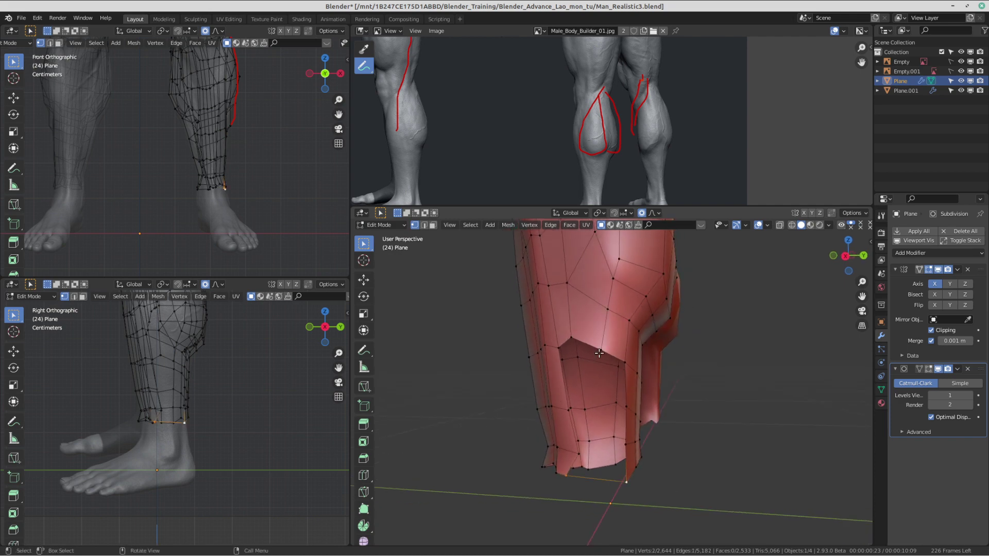
key(f)
key(f)
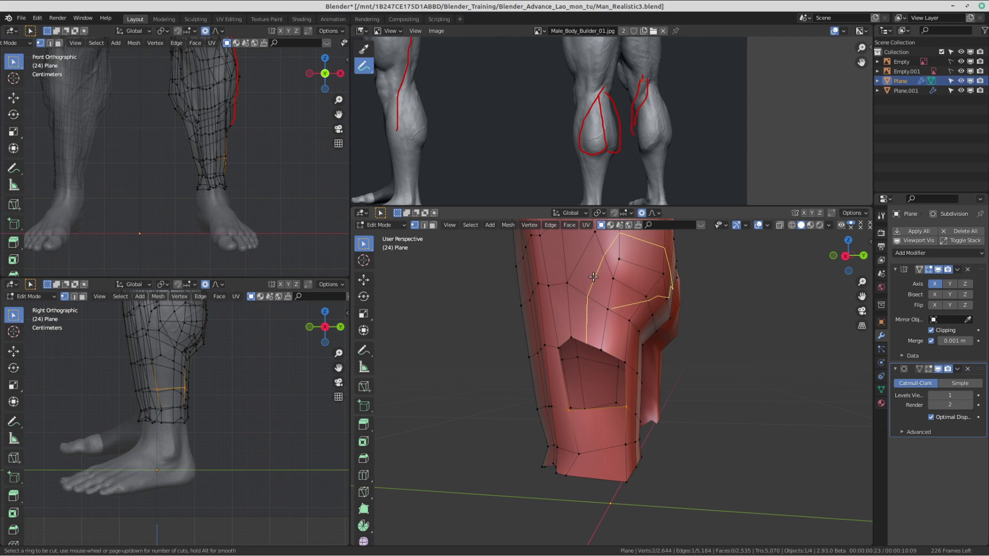
Step: Add two evenly spaced vertical edge loops across the filled faces on the outer side of the ankle
ctrl+middle_drag(603, 334, 620, 380)
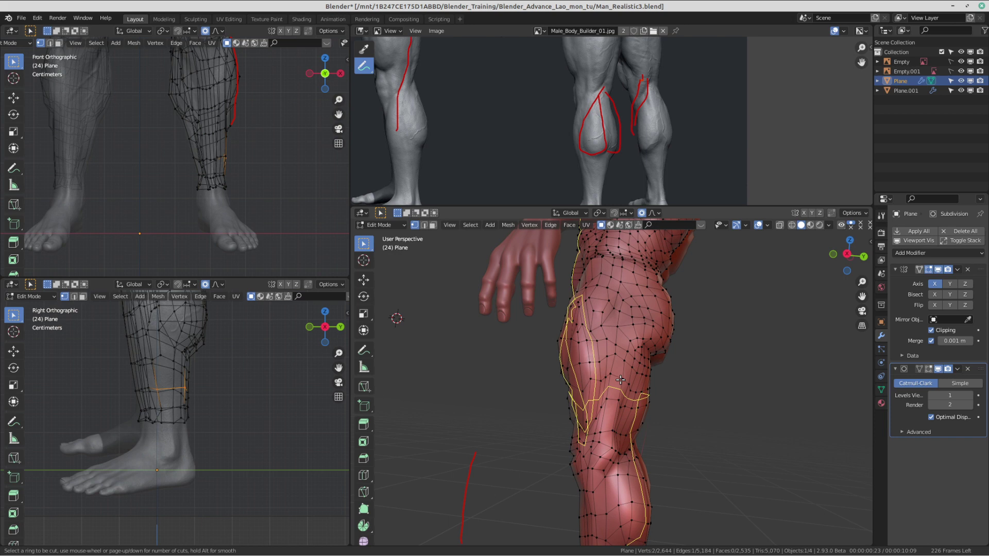
right_click(620, 381)
shift+middle_drag(620, 380, 622, 248)
ctrl+middle_drag(622, 247, 631, 454)
shift+middle_drag(631, 453, 603, 397)
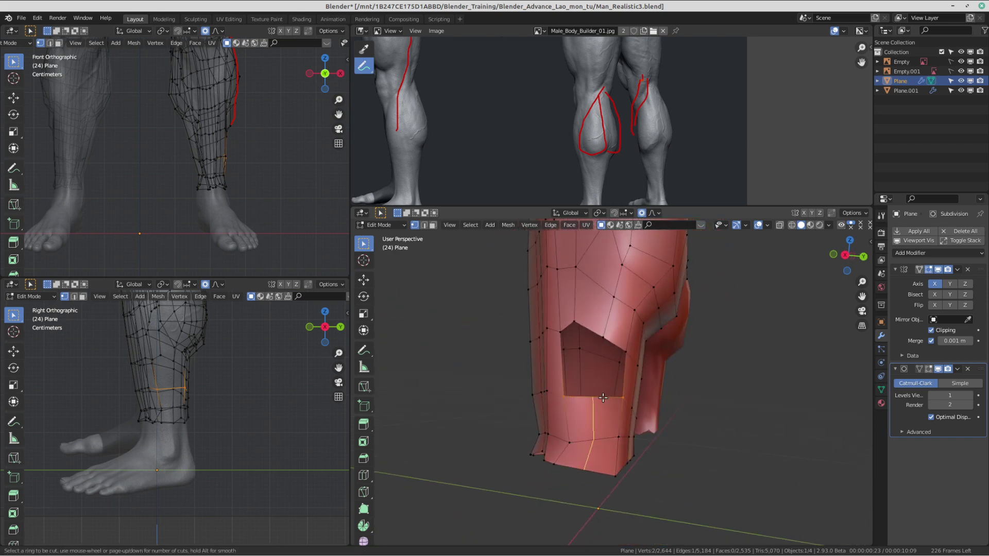
click(603, 397)
right_click(605, 401)
Step: Fill the remaining opening on the outer side of the lower leg with three faces
click(564, 397)
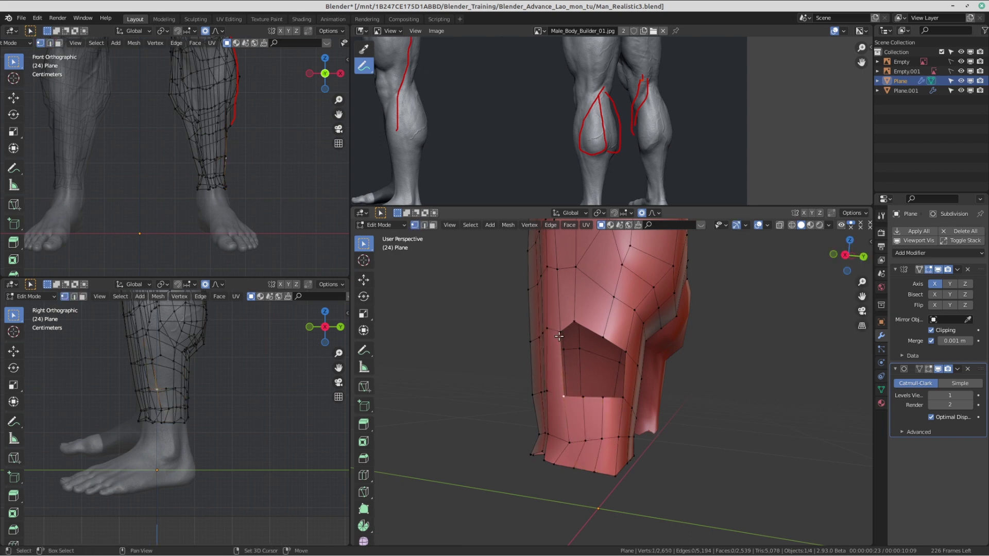
shift+click(559, 336)
mouse_move(631, 354)
middle_down()
mouse_move(652, 360)
mouse_move(644, 351)
mouse_move(552, 362)
mouse_move(652, 369)
mouse_move(551, 350)
mouse_move(639, 350)
middle_up()
key(f)
key(f)
key(f)
scroll(671, 349, down, 1)
Step: Reposition the vertices along the front rim of the hole on the inner calf and the one beside it
click(642, 350)
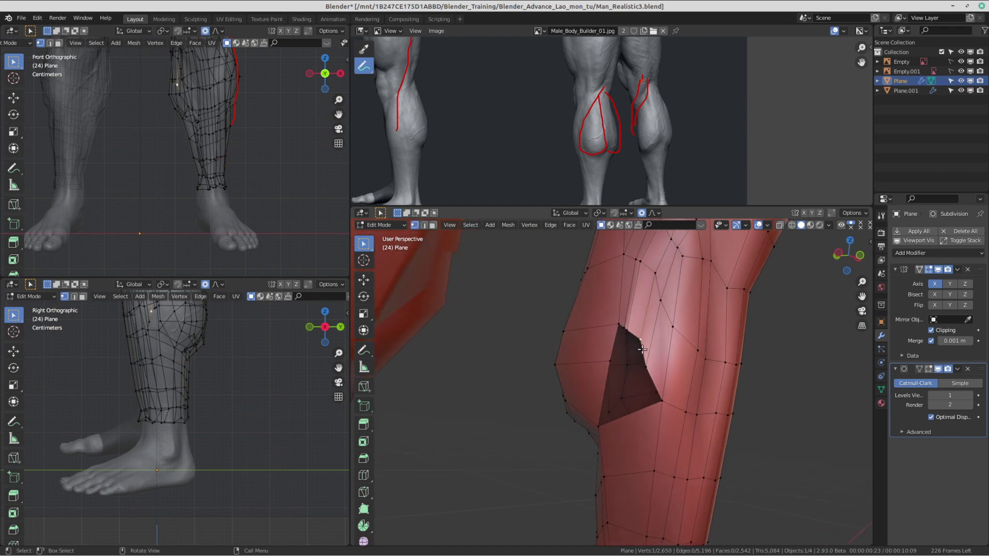
key(g)
click(655, 349)
click(652, 370)
key(g)
click(659, 371)
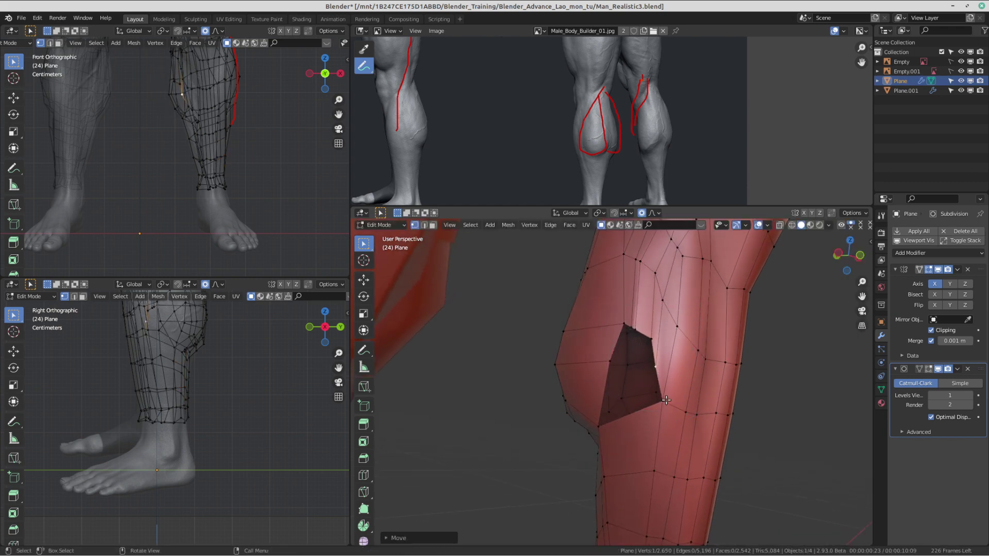
click(666, 400)
key(g)
click(671, 388)
click(687, 411)
key(g)
click(693, 402)
middle_drag(625, 402, 629, 405)
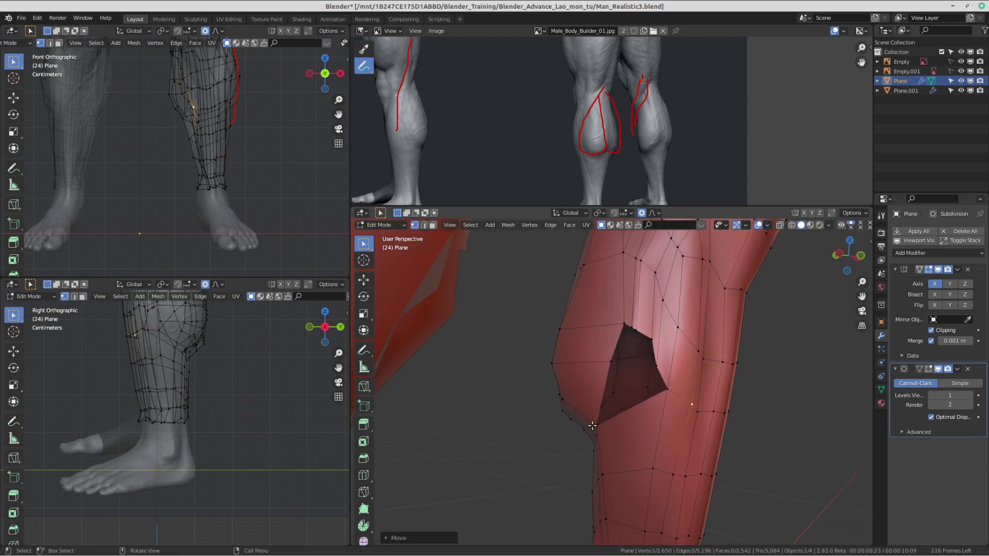
Step: Move the lower back corner vertex of the inner calf hole forward, with a smaller proportional falloff
scroll(592, 425, up, 4)
scroll(592, 426, down, 4)
click(597, 424)
key(g)
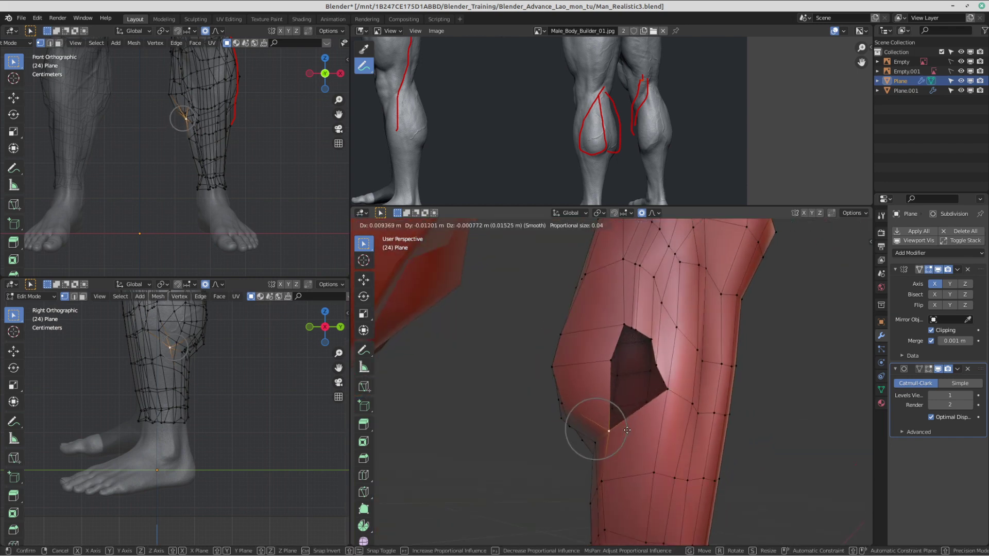
click(627, 431)
middle_drag(627, 430, 633, 418)
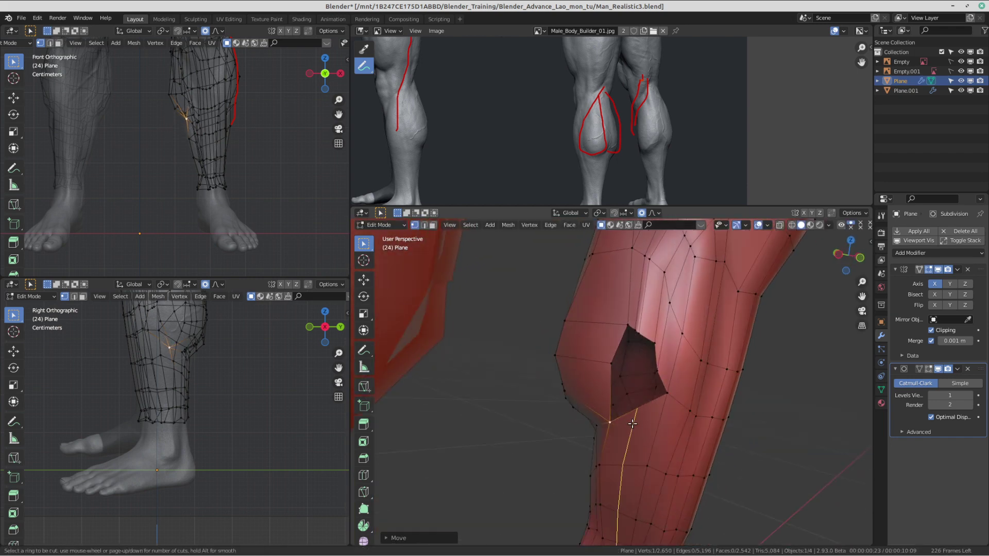
Step: Add two vertical edge loops to the wide strip below the inner calf hole, running down to the ankle
click(633, 424)
click(617, 429)
middle_drag(617, 429, 630, 360)
click(645, 425)
right_click(644, 424)
Step: Bridge the inner calf hole with a face from its upper rim to its lower rim and split it horizontally
click(606, 445)
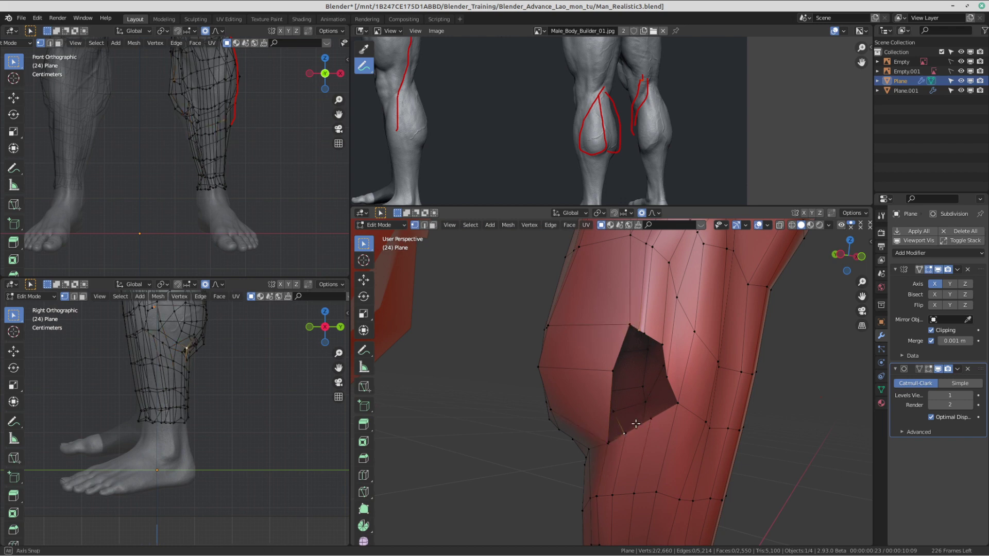
middle_drag(636, 423, 640, 454)
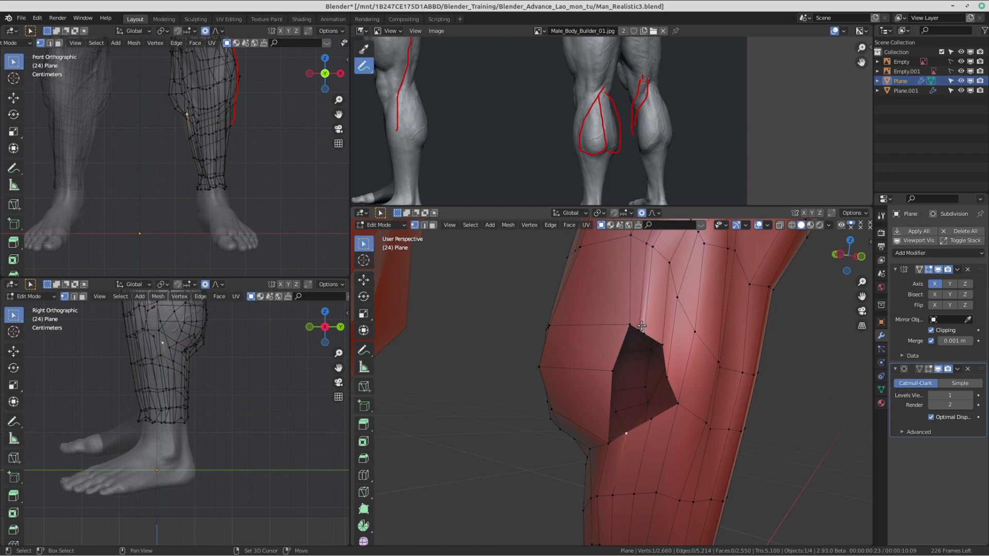
middle_drag(656, 352, 669, 384)
key(ctrl+r)
click(637, 378)
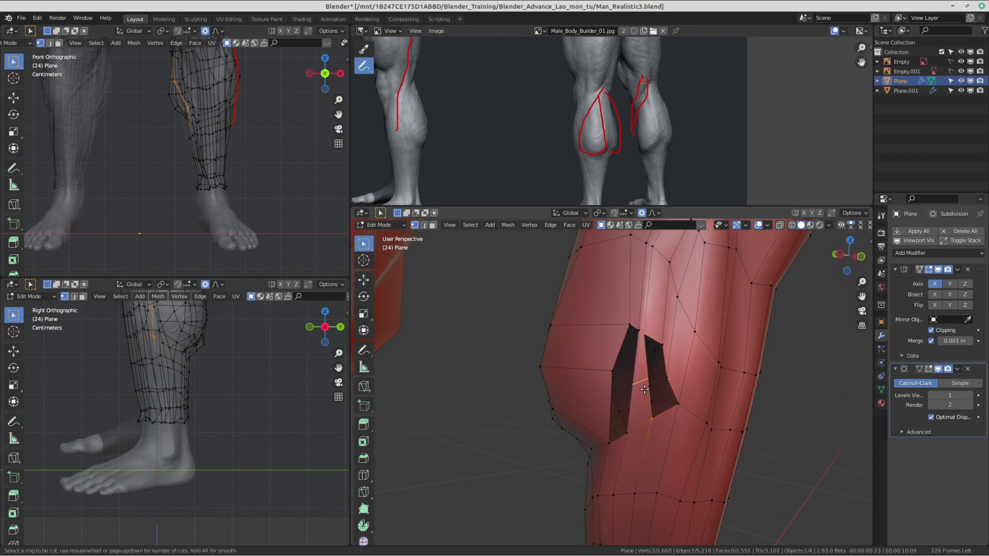
click(637, 377)
Step: Fill the remaining gaps on both sides of the bridging faces to close the inner calf hole
key(f)
key(f)
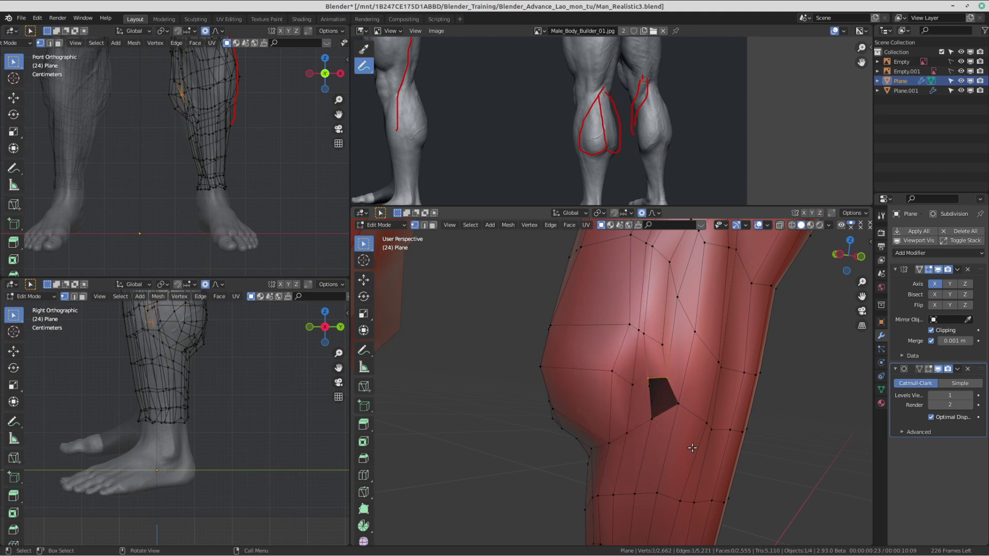
key(f)
scroll(695, 398, down, 2)
middle_drag(696, 397, 625, 355)
scroll(671, 393, down, 3)
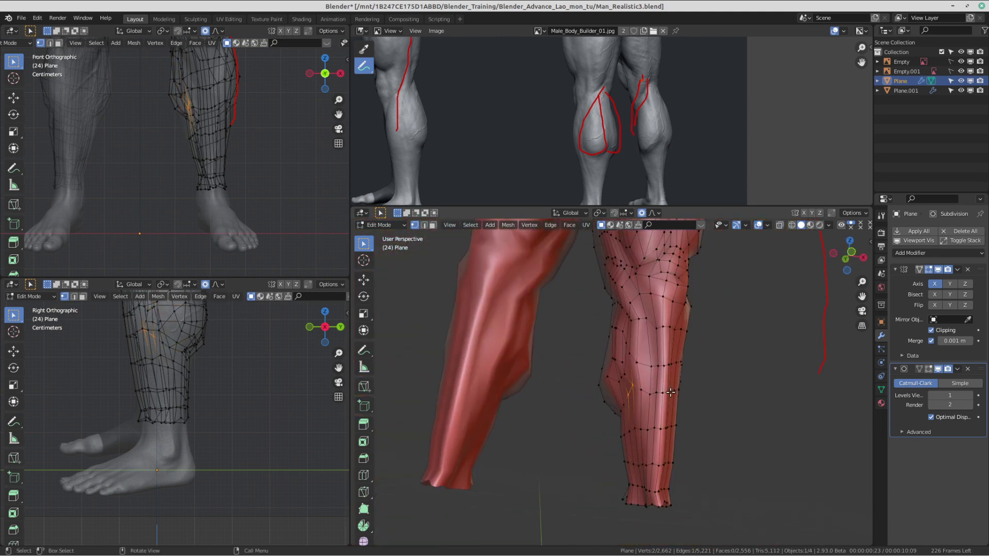
Step: Adjust vertices on the shin and above the inner calf bulge to smooth the edge flow
scroll(713, 384, up, 3)
middle_drag(671, 393, 626, 391)
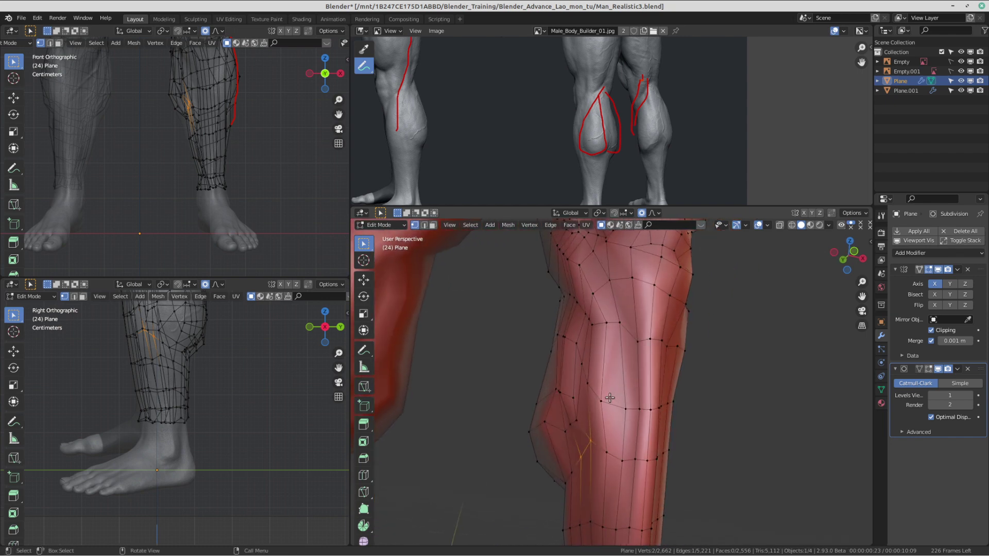
click(610, 398)
key(g)
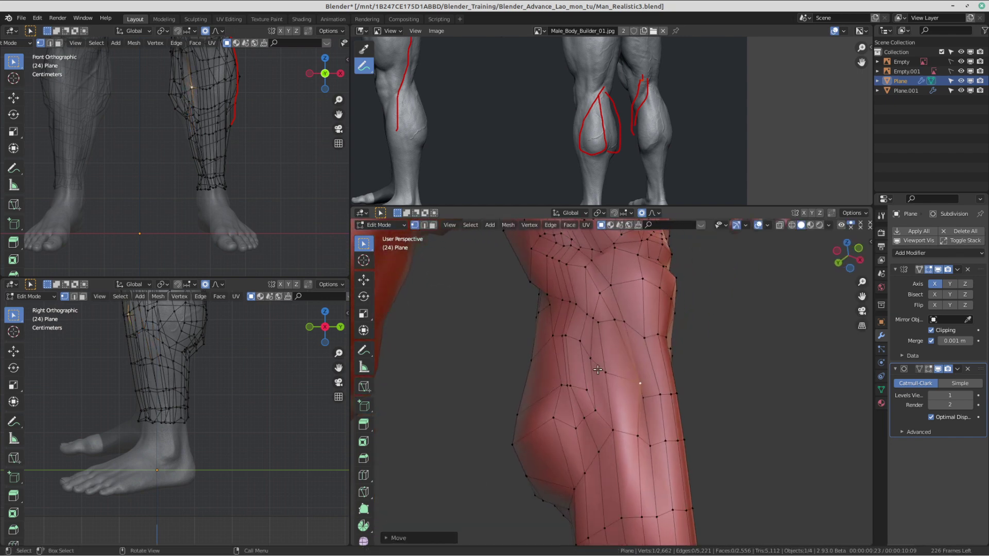
click(567, 383)
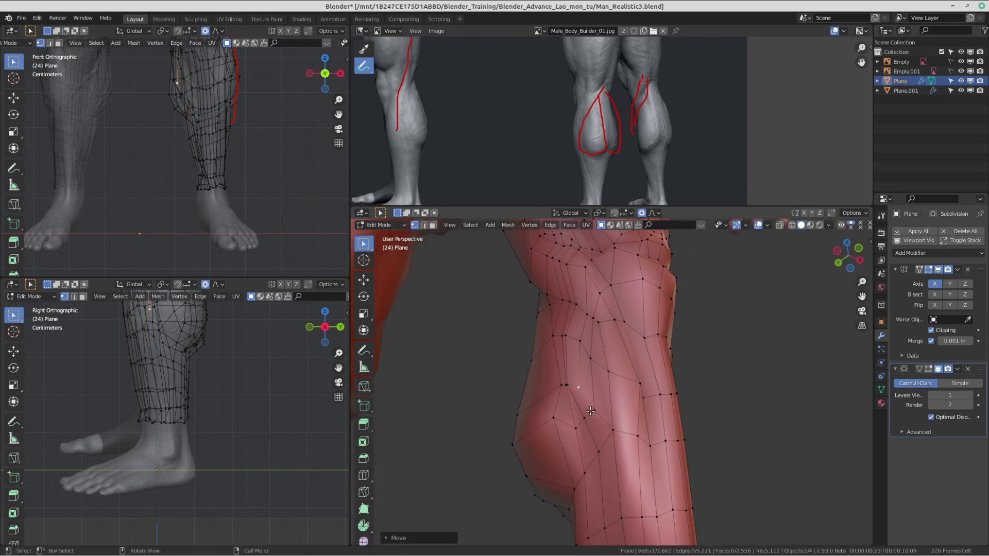
Step: Reposition individual vertices directly above the inner calf bulge with proportional moves to space them more evenly
click(594, 410)
key(g)
click(598, 409)
click(584, 388)
key(g)
click(592, 388)
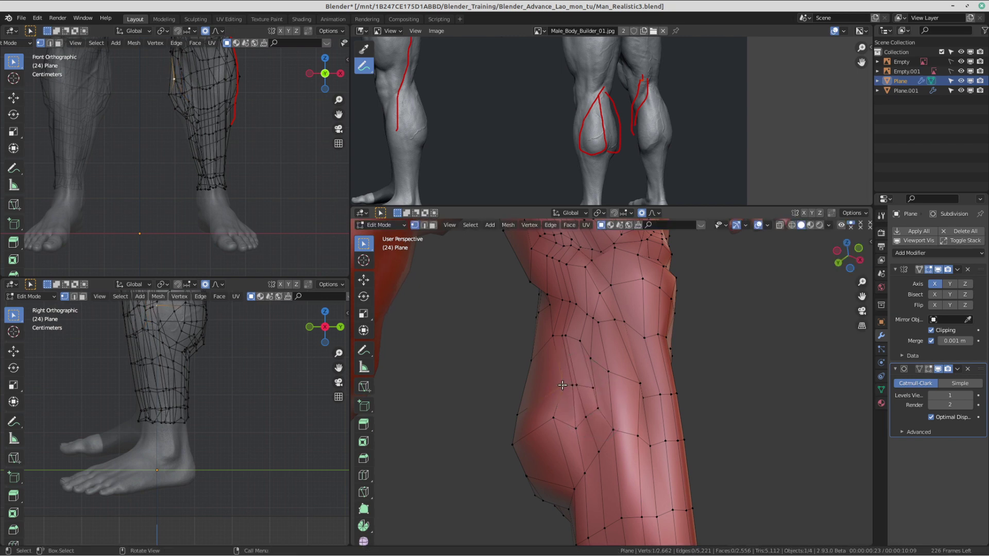
key(g)
click(565, 386)
key(g)
click(569, 387)
key(g)
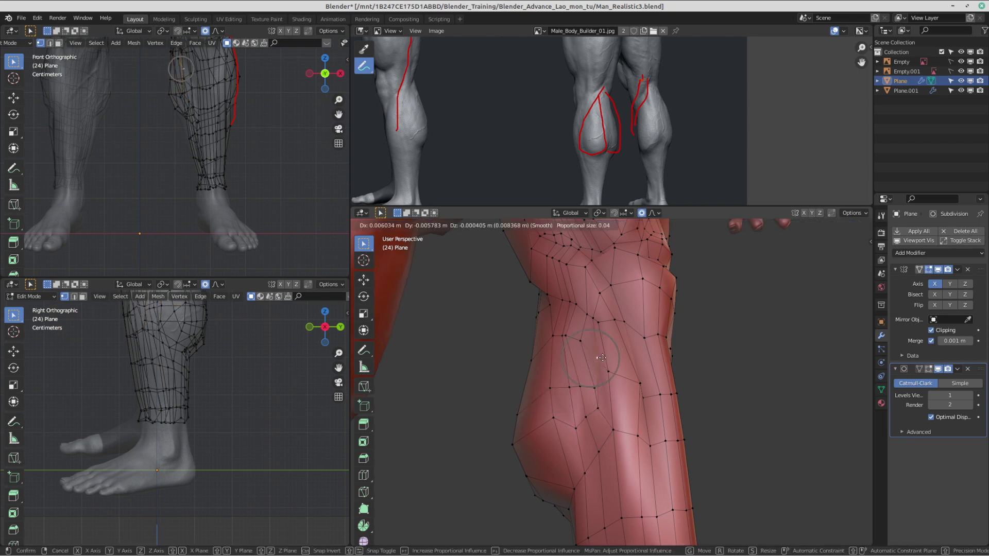
click(604, 358)
Step: Shift vertices on the inner side of the upper calf toward the shin with proportional moves
click(608, 372)
key(g)
click(618, 374)
click(601, 358)
key(g)
click(604, 359)
scroll(639, 335, down, 1)
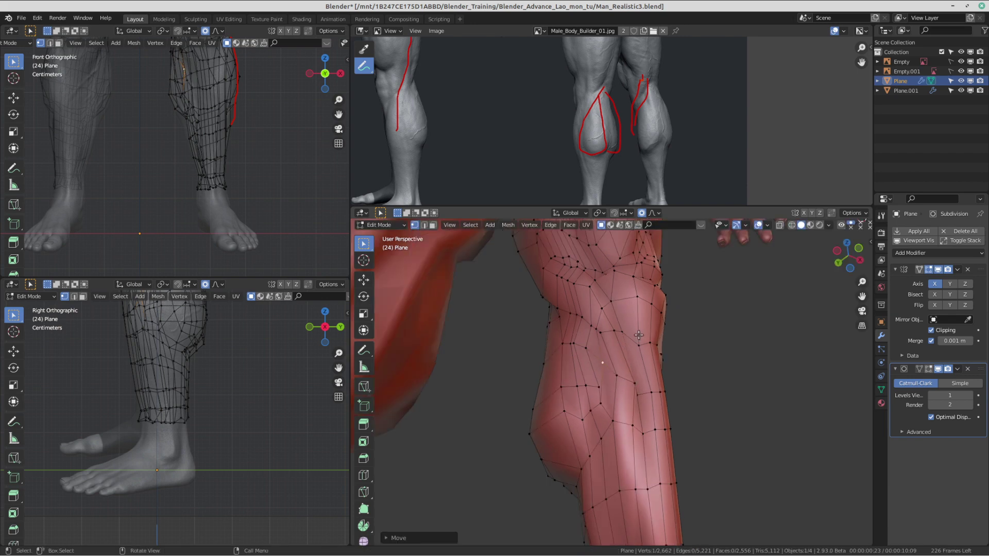
Step: Adjust the vertices just below the knee, working from a low angle, to even out the upper shin
mouse_move(639, 335)
middle_down()
mouse_move(670, 342)
mouse_move(643, 342)
mouse_move(634, 331)
middle_up()
key(g)
click(650, 353)
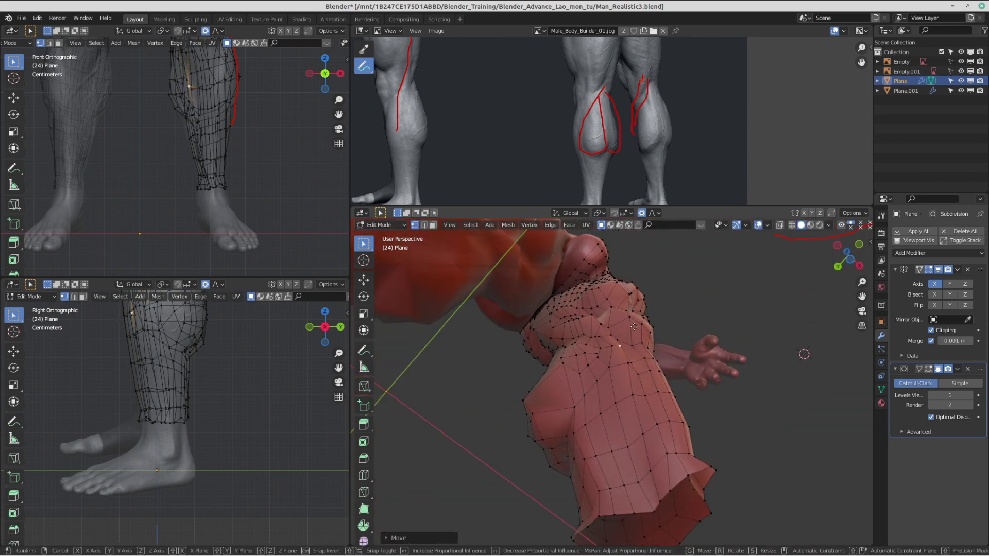
key(g)
click(634, 336)
click(628, 365)
key(g)
click(630, 372)
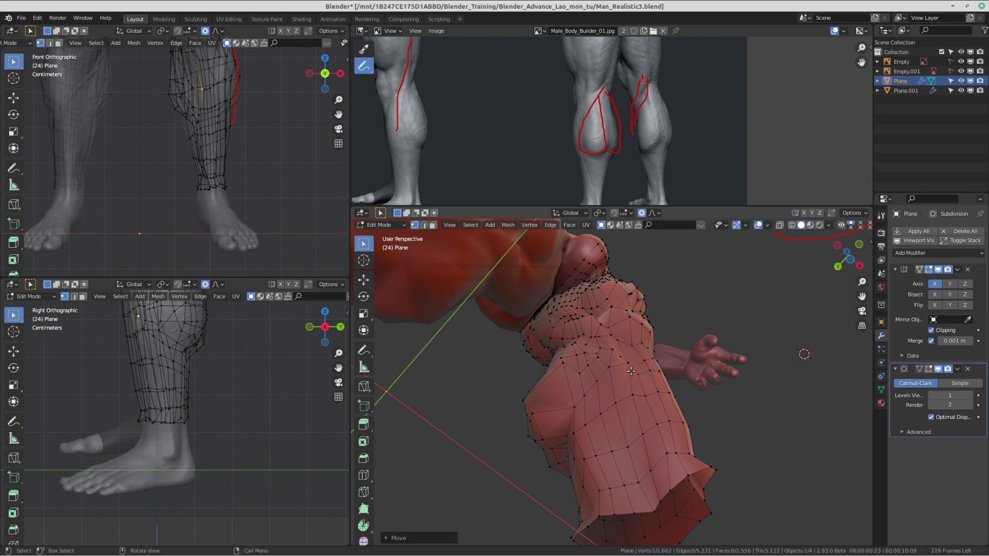
Step: Move vertices down the inner shin to straighten the edge flow along the lower leg
click(631, 374)
middle_drag(631, 374, 575, 302)
click(618, 363)
key(g)
click(625, 364)
click(628, 391)
key(g)
click(628, 394)
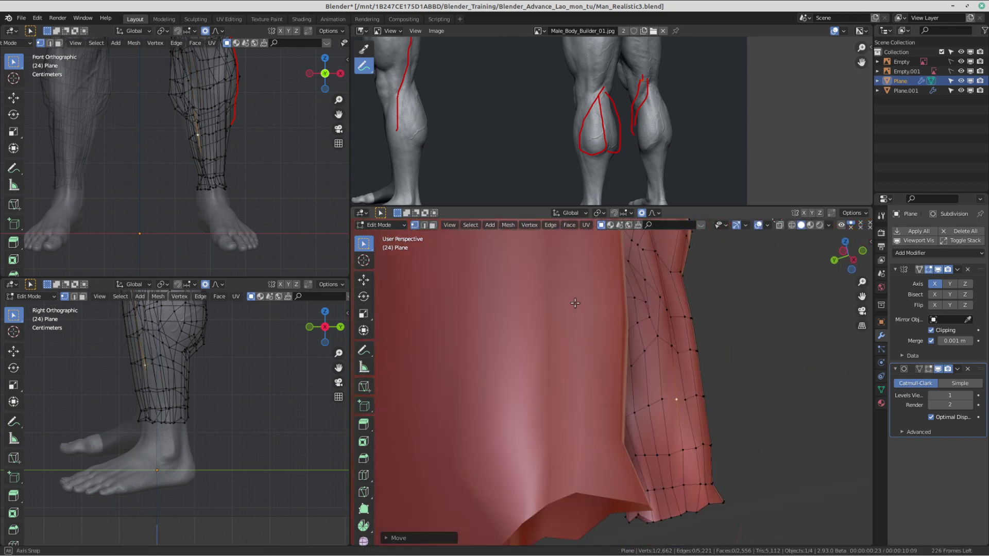
Step: Move the vertices under the back of the calf to follow the reference silhouette in the side view
scroll(232, 472, up, 5)
key(g)
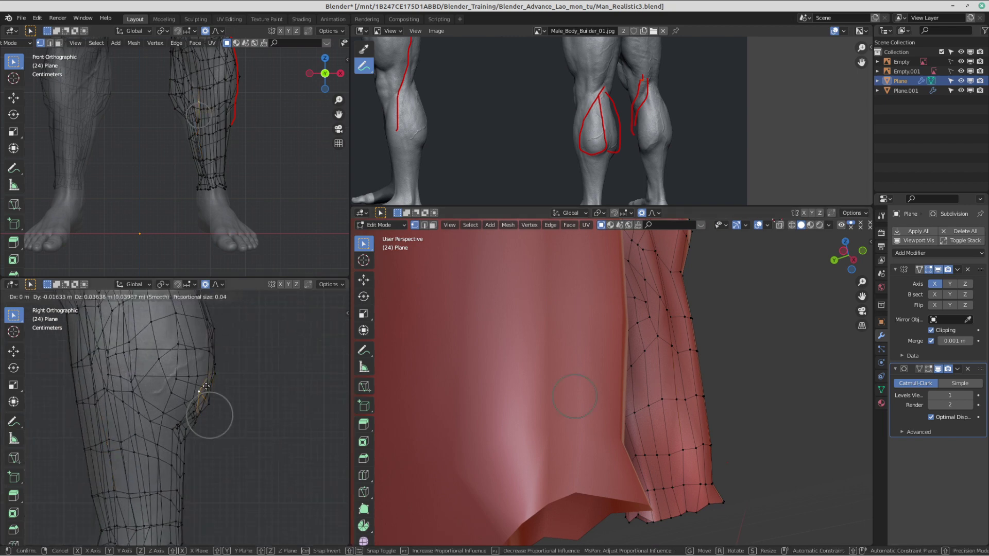
scroll(209, 382, down, 1)
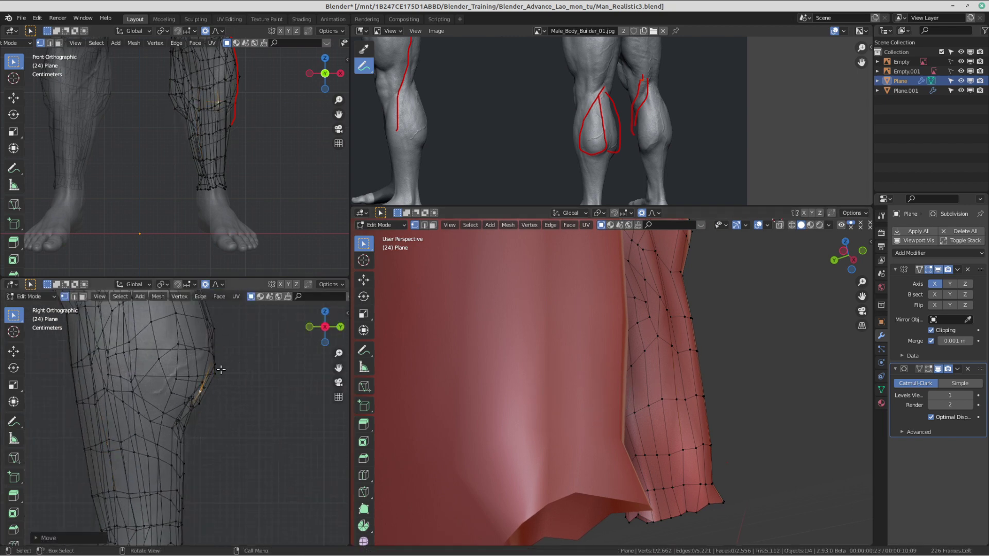
click(216, 358)
Step: Leave Edit Mode and switch the body mesh to Sculpt Mode with the calf in view
key(Tab)
middle_drag(438, 386, 586, 371)
scroll(590, 400, up, 1)
mouse_move(663, 375)
middle_down()
mouse_move(675, 367)
mouse_move(646, 365)
middle_up()
key(ctrl+Tab)
click(645, 421)
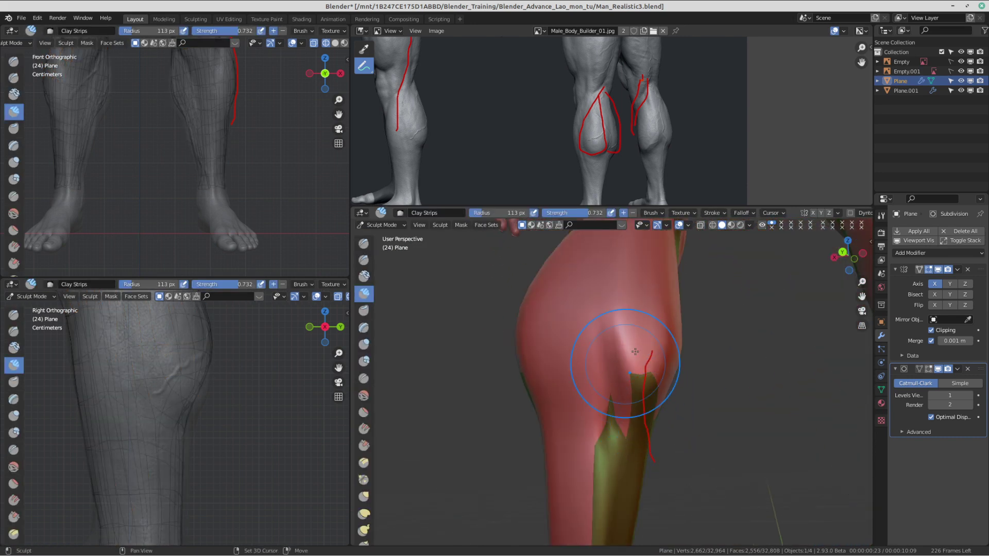
Step: Select the Grab brush, set its radius to 175 px and pull the back of the calf toward the side reference
middle_drag(619, 460, 566, 353)
middle_drag(544, 306, 657, 375)
mouse_move(667, 408)
middle_down()
mouse_move(662, 365)
mouse_move(628, 359)
mouse_move(642, 352)
mouse_move(634, 375)
mouse_move(587, 417)
mouse_move(606, 372)
mouse_move(515, 402)
middle_up()
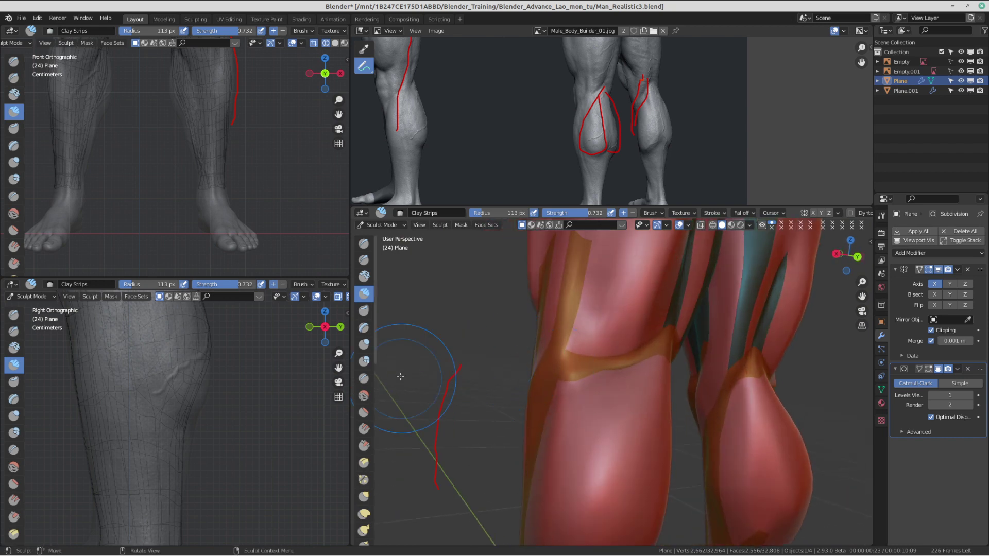
scroll(20, 437, down, 3)
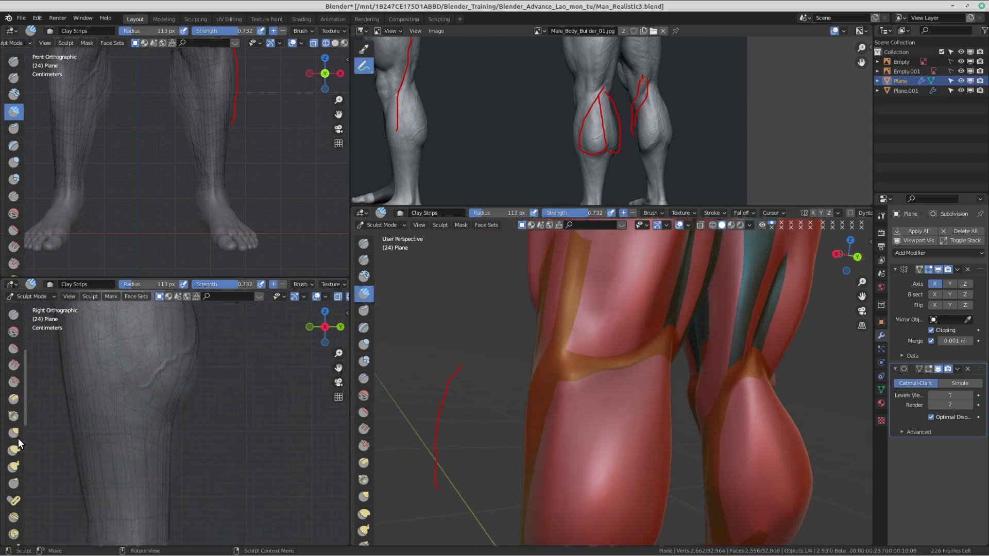
click(16, 434)
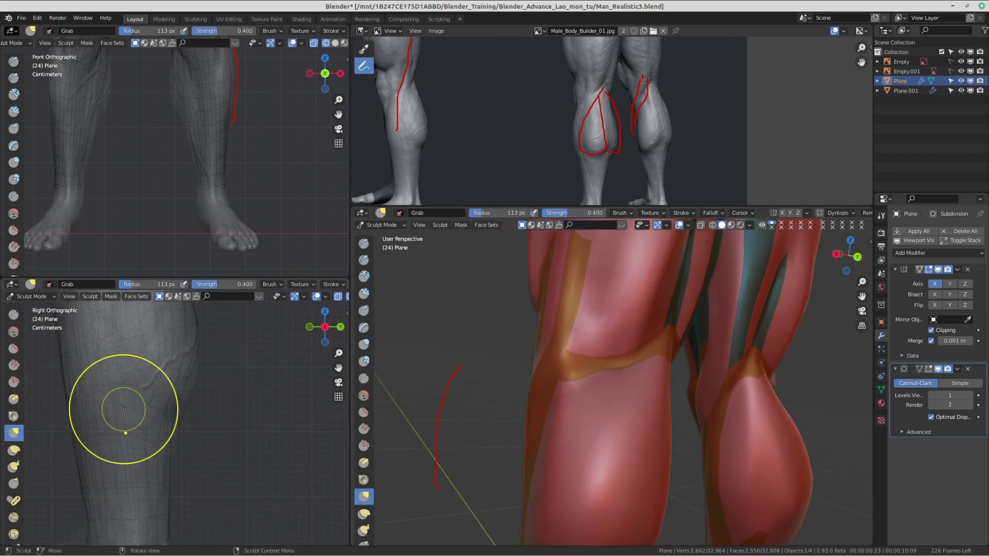
scroll(124, 407, up, 2)
key(f)
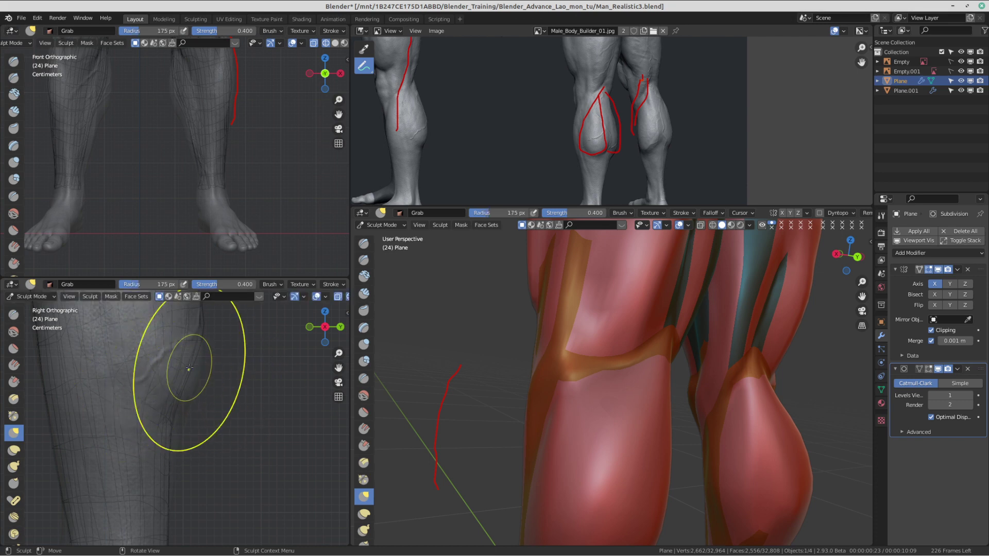
drag(197, 421, 198, 419)
shift+middle_drag(177, 377, 177, 427)
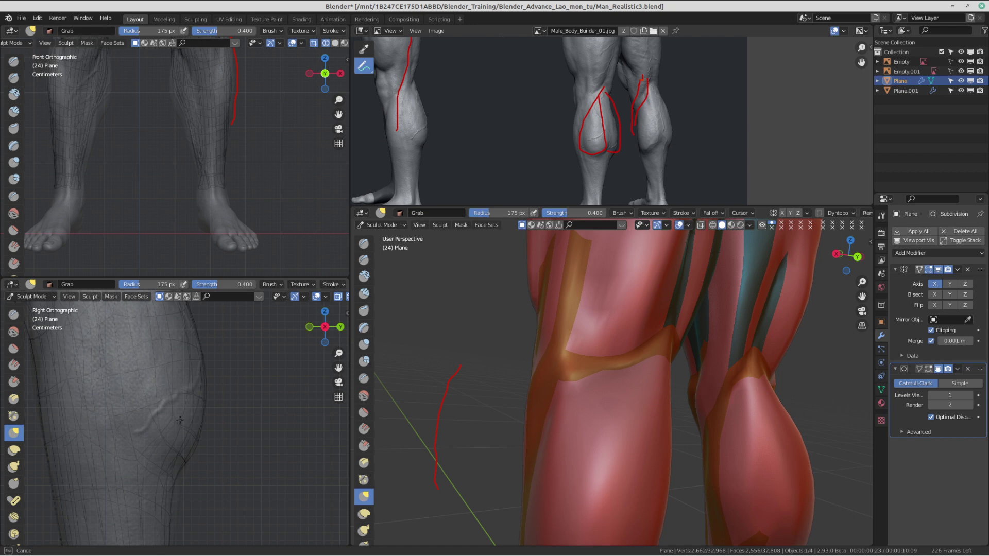
mouse_move(188, 379)
shift+middle_down()
mouse_move(188, 463)
mouse_move(183, 433)
mouse_move(181, 448)
shift+middle_up()
drag(176, 433, 197, 416)
Step: Examine the lower leg down to the ankle in side view and the calf muscle forms from several angles
shift+middle_drag(172, 503, 197, 362)
scroll(194, 367, down, 2)
mouse_move(169, 425)
shift+middle_down()
mouse_move(187, 414)
mouse_move(161, 332)
shift+middle_up()
scroll(162, 332, down, 2)
shift+middle_drag(181, 454, 185, 415)
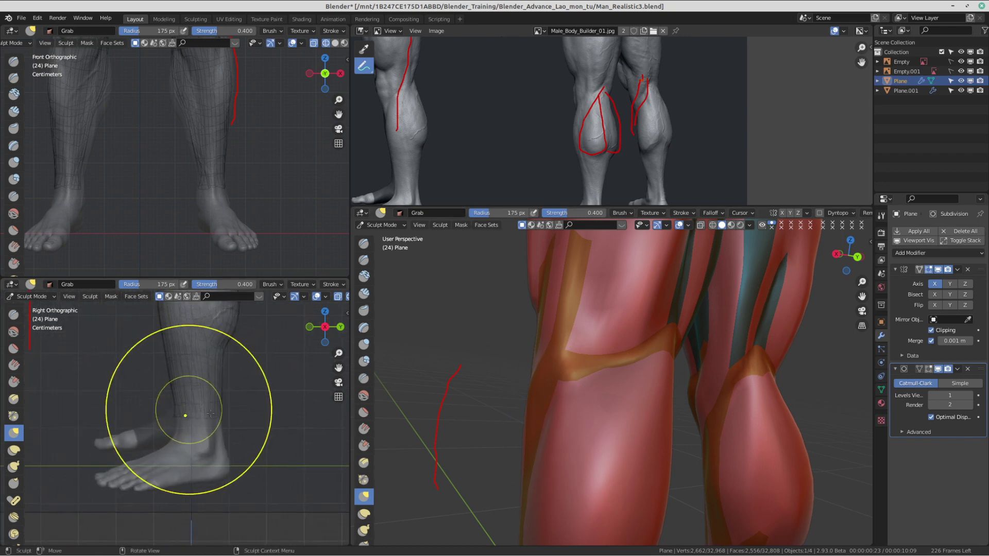
scroll(242, 417, up, 4)
mouse_move(512, 376)
middle_down()
mouse_move(764, 437)
mouse_move(703, 242)
mouse_move(609, 358)
mouse_move(566, 354)
mouse_move(673, 364)
mouse_move(563, 363)
mouse_move(637, 363)
mouse_move(667, 343)
mouse_move(644, 330)
mouse_move(664, 353)
mouse_move(616, 347)
mouse_move(649, 371)
mouse_move(638, 319)
middle_up()
click(703, 357)
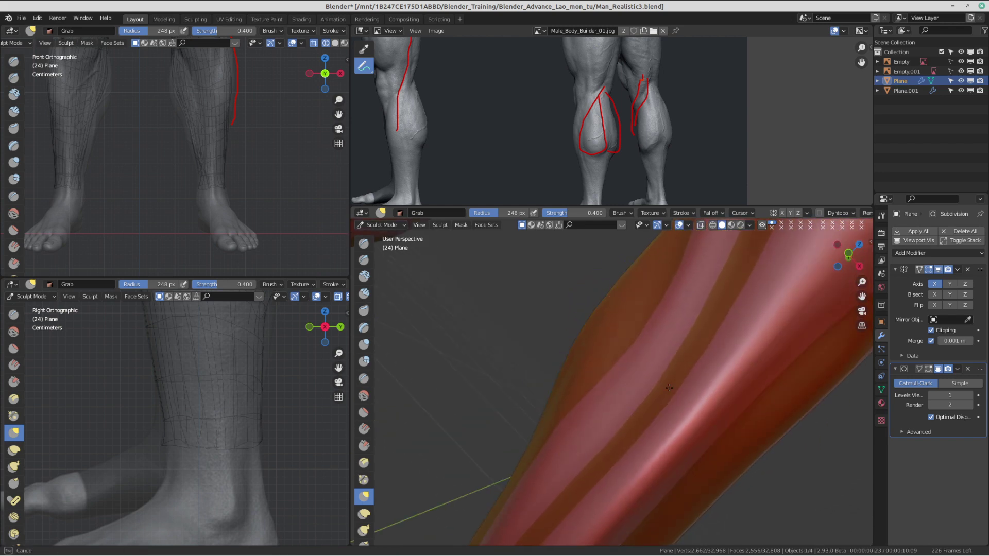
mouse_move(669, 388)
middle_down()
mouse_move(626, 380)
mouse_move(629, 268)
mouse_move(691, 340)
mouse_move(613, 330)
mouse_move(613, 318)
mouse_move(645, 332)
mouse_move(616, 346)
middle_up()
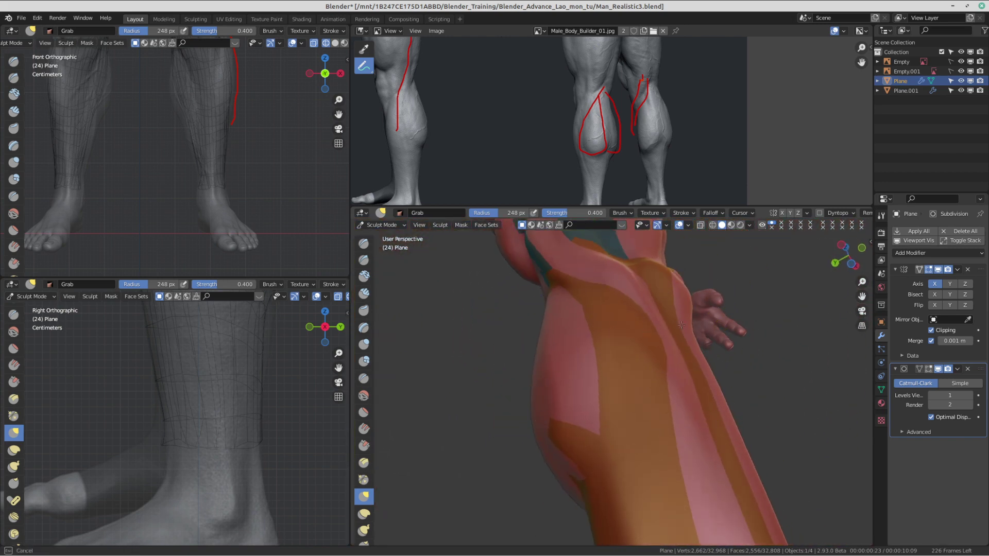
middle_drag(682, 325, 635, 354)
mouse_move(724, 352)
middle_down()
mouse_move(676, 357)
mouse_move(662, 331)
mouse_move(645, 325)
mouse_move(694, 453)
mouse_move(631, 412)
mouse_move(618, 419)
mouse_move(620, 382)
middle_up()
scroll(693, 453, down, 3)
scroll(618, 419, up, 1)
scroll(616, 371, down, 6)
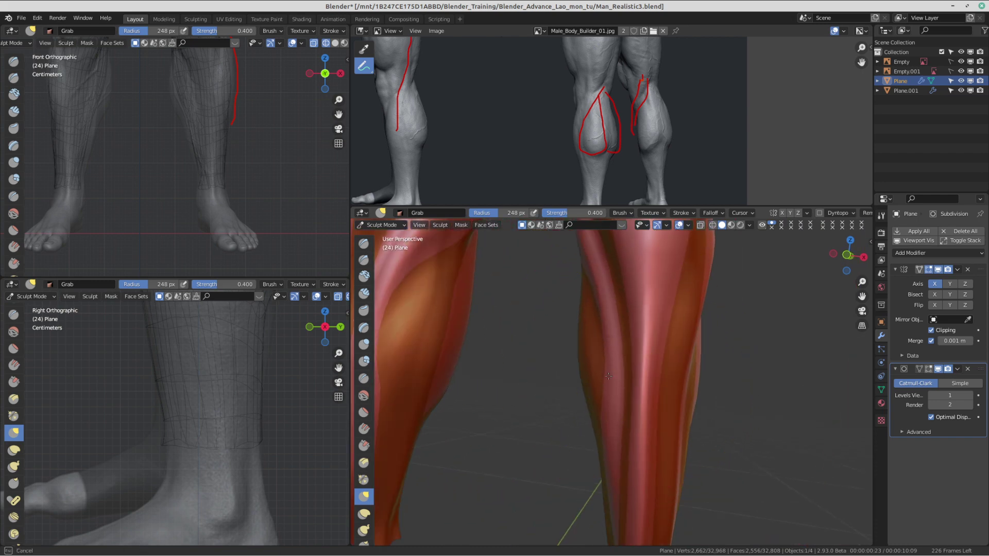
Step: Enlarge the Grab brush to 285 px and check the leg and knee against the side reference
middle_drag(589, 363, 685, 380)
scroll(669, 394, up, 4)
key(f)
click(690, 401)
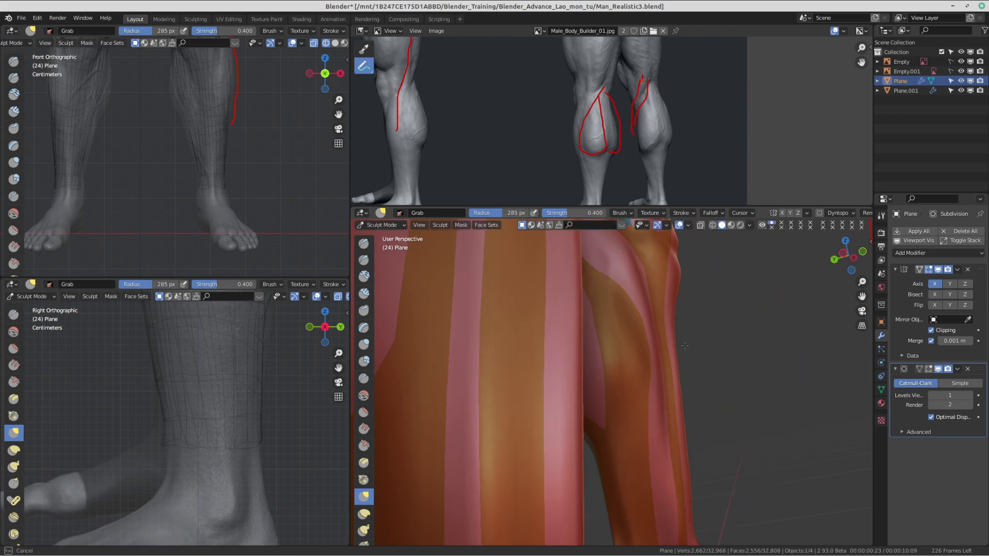
scroll(508, 397, down, 5)
middle_drag(508, 397, 512, 409)
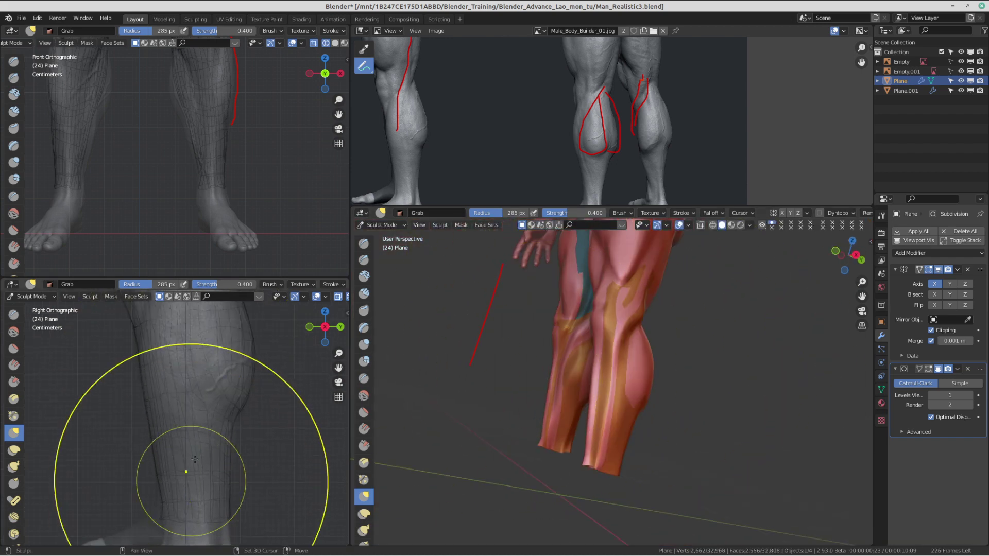
shift+middle_drag(200, 407, 208, 509)
scroll(158, 424, up, 2)
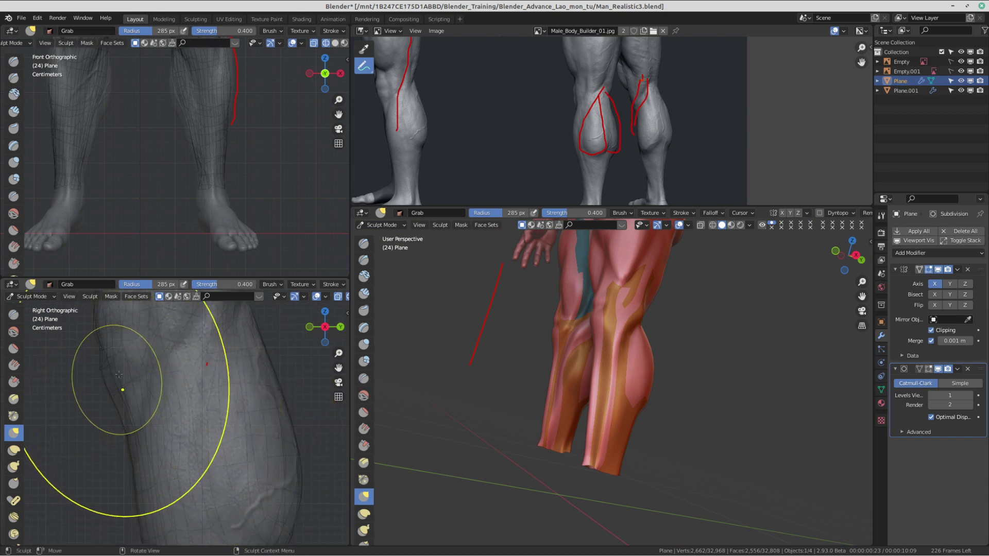
shift+middle_drag(127, 357, 195, 451)
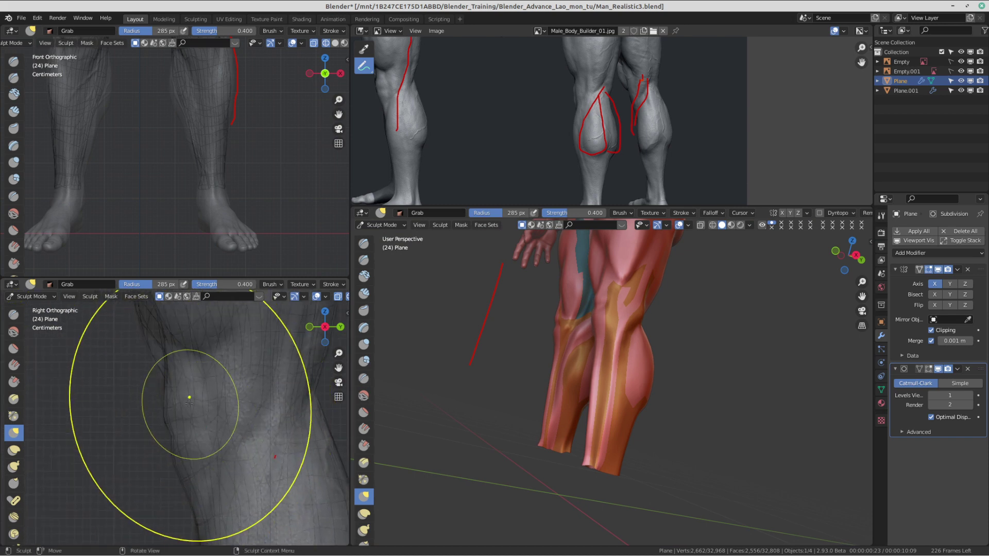
middle_drag(623, 372, 687, 382)
Step: Leave Sculpt Mode, review both full legs in Object Mode and return the mesh to Edit Mode
key(ctrl+Tab)
click(649, 384)
scroll(630, 436, down, 3)
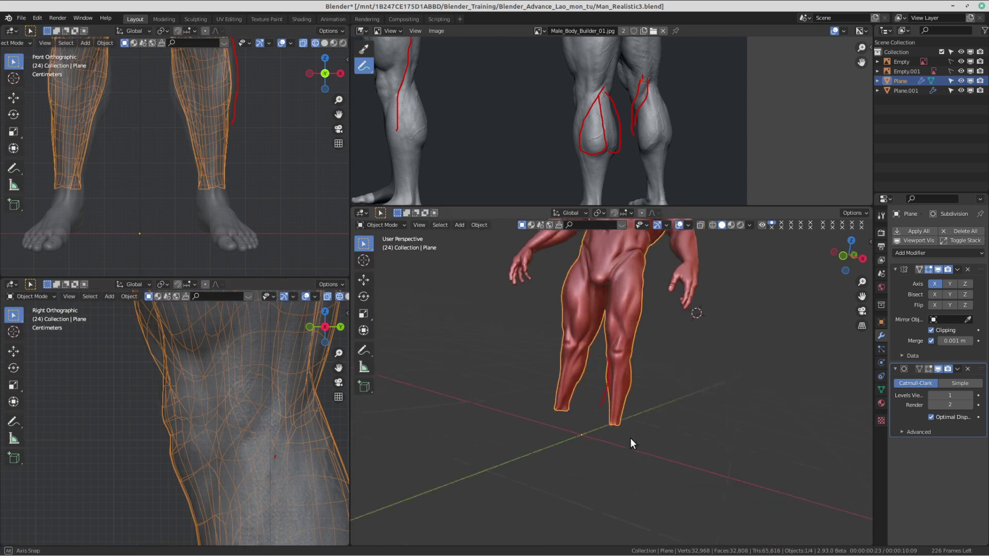
click(666, 294)
middle_drag(666, 295, 585, 395)
scroll(587, 397, up, 4)
key(ctrl+Tab)
click(777, 400)
scroll(633, 446, up, 2)
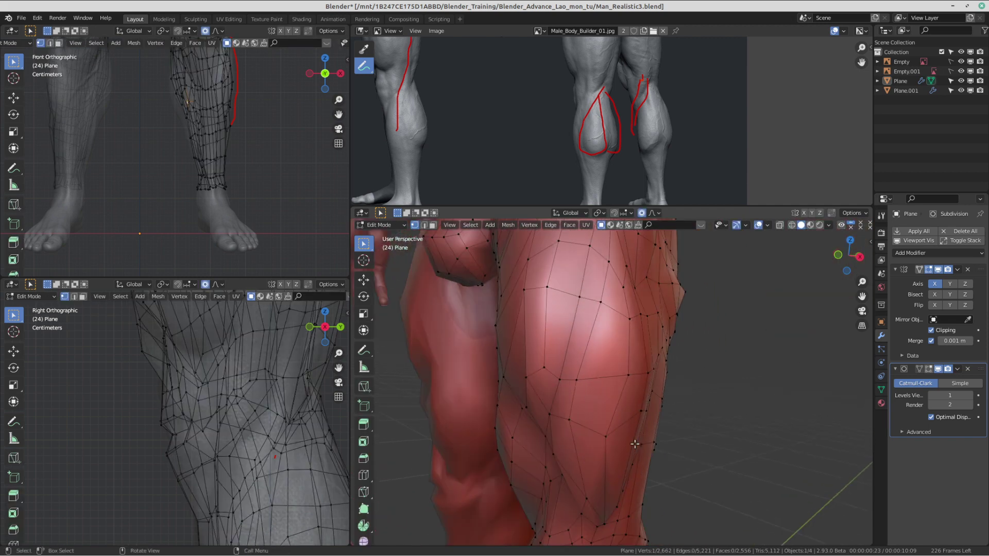
Step: Move vertices on the lower front thigh above the knee with proportional editing to reshape the muscle
middle_drag(634, 446, 649, 339)
key(g)
click(641, 333)
click(613, 308)
key(g)
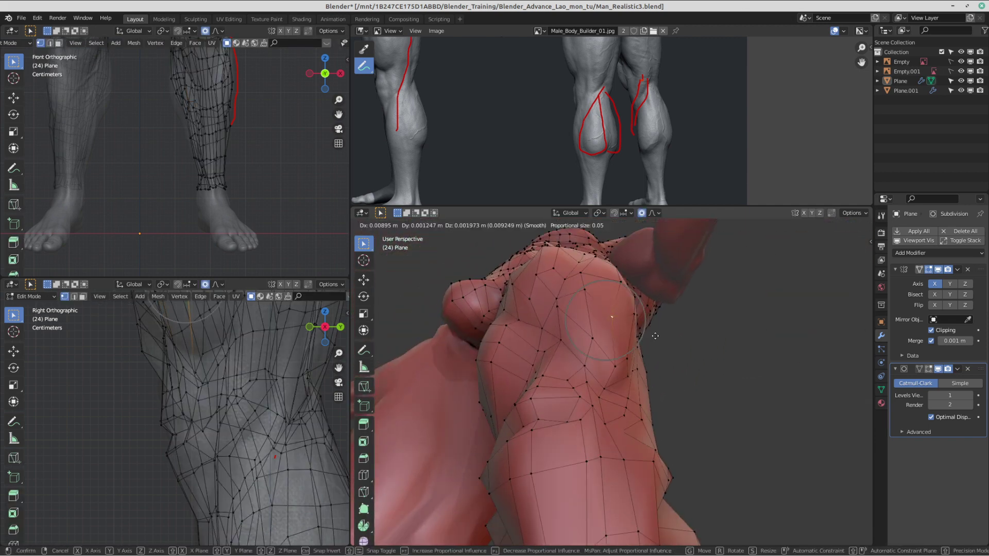
click(659, 333)
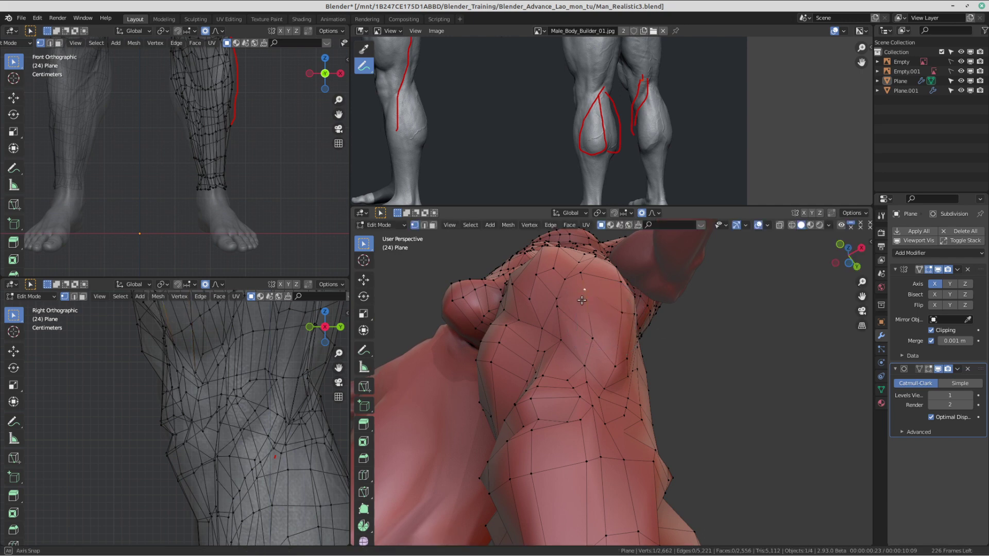
Step: Move vertices on the back of the calf bulge with proportional editing to reshape its lower part
middle_drag(582, 300, 599, 403)
key(Tab)
key(Tab)
scroll(616, 401, up, 3)
key(g)
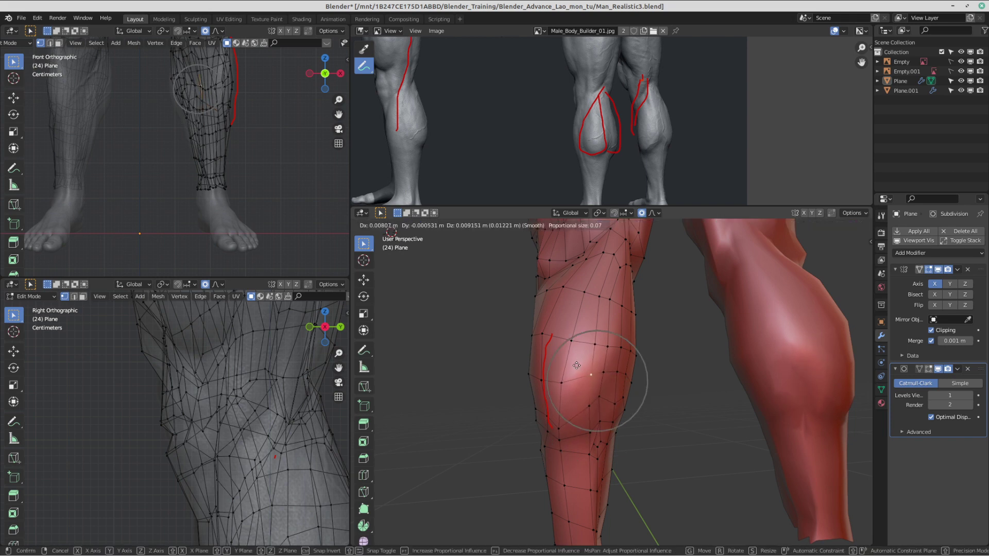
click(562, 400)
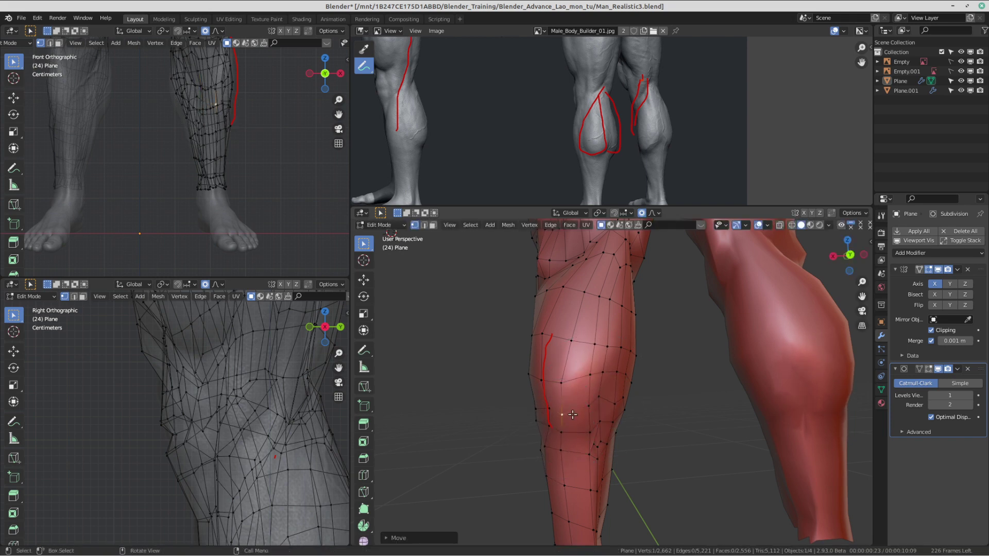
Step: Reposition a vertex beneath the calf bulge, where the calf narrows into the lower leg
scroll(561, 399, up, 3)
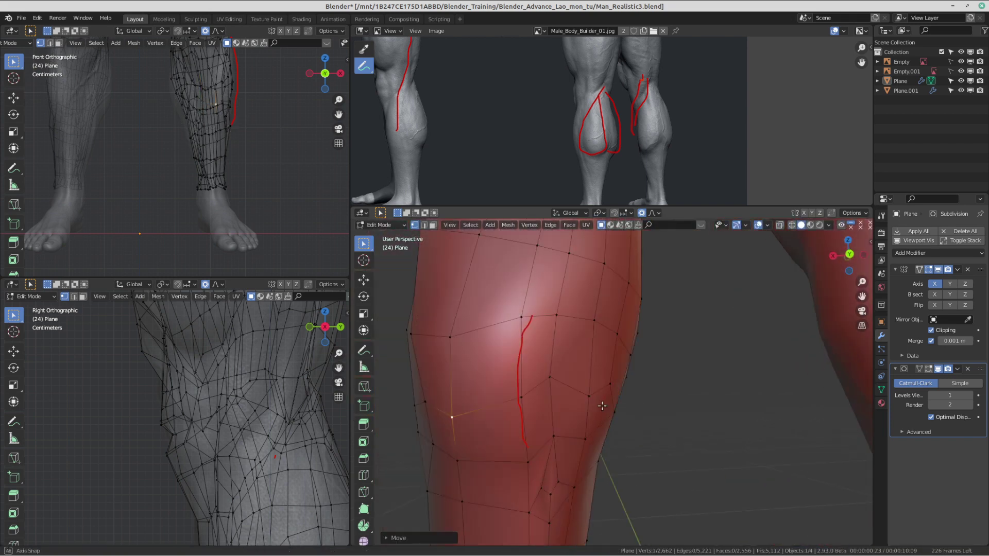
click(532, 434)
click(545, 497)
key(g)
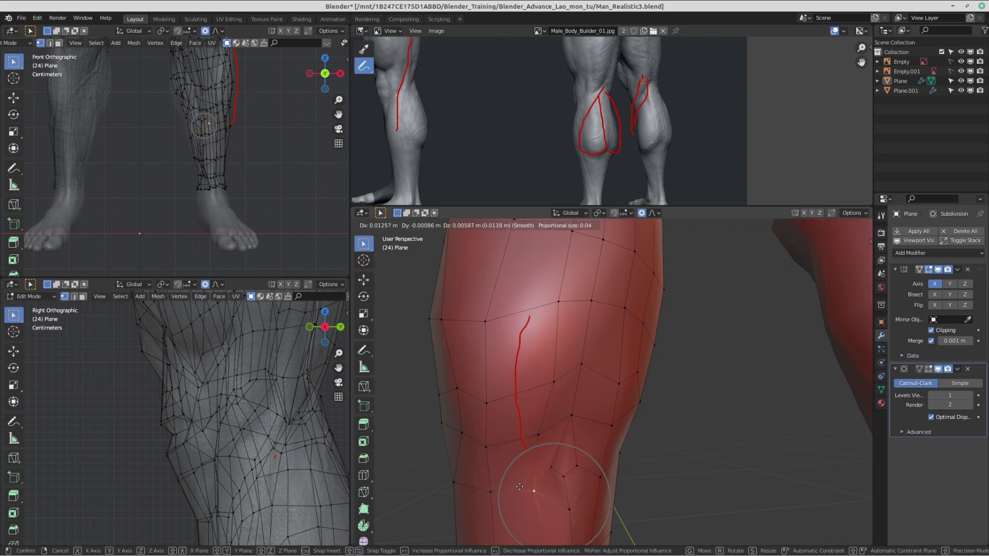
click(524, 477)
mouse_move(489, 477)
middle_down()
mouse_move(529, 476)
mouse_move(497, 477)
middle_up()
scroll(547, 417, down, 2)
Step: Move two vertices along the lower edge of the calf bulge to define the split between the calf heads
middle_drag(564, 416, 546, 413)
click(555, 391)
key(g)
click(549, 393)
click(537, 402)
key(g)
click(538, 384)
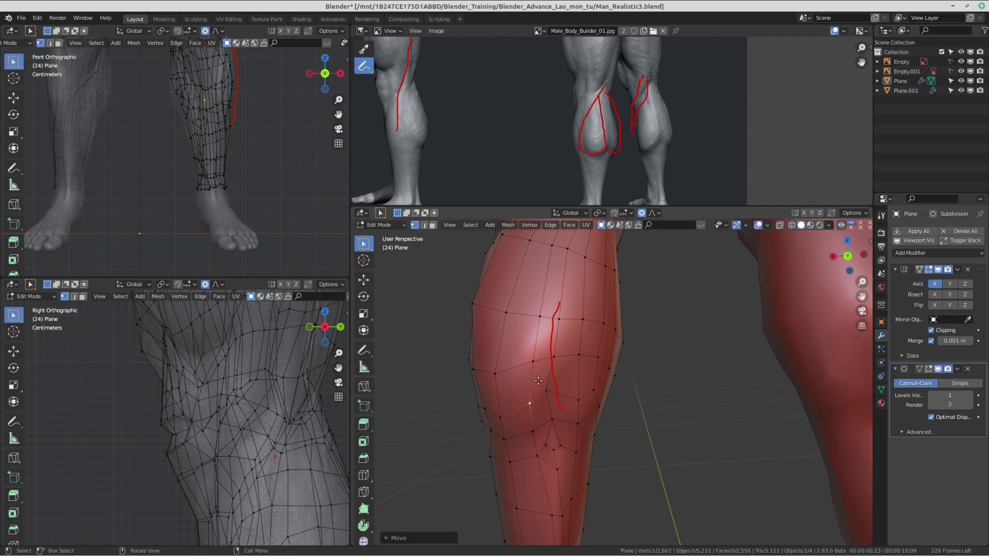
Step: Shift a vertex higher on the back of the calf and preview the smoothed leg in Object Mode
click(557, 319)
key(g)
click(554, 355)
key(Tab)
scroll(613, 348, down, 4)
middle_drag(615, 347, 602, 320)
scroll(603, 321, down, 1)
key(Tab)
scroll(662, 347, up, 2)
scroll(615, 397, up, 4)
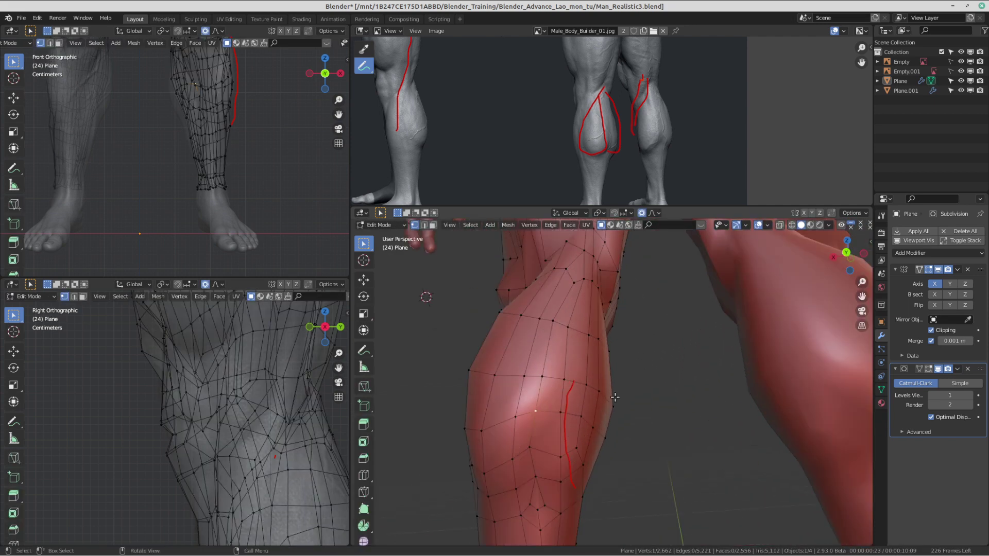
Step: Move vertices on the back of the calf with proportional editing at size 0.04 to smooth the bulge
middle_drag(615, 397, 617, 314)
key(KP_Decimal)
scroll(595, 353, down, 5)
key(g)
click(617, 333)
key(g)
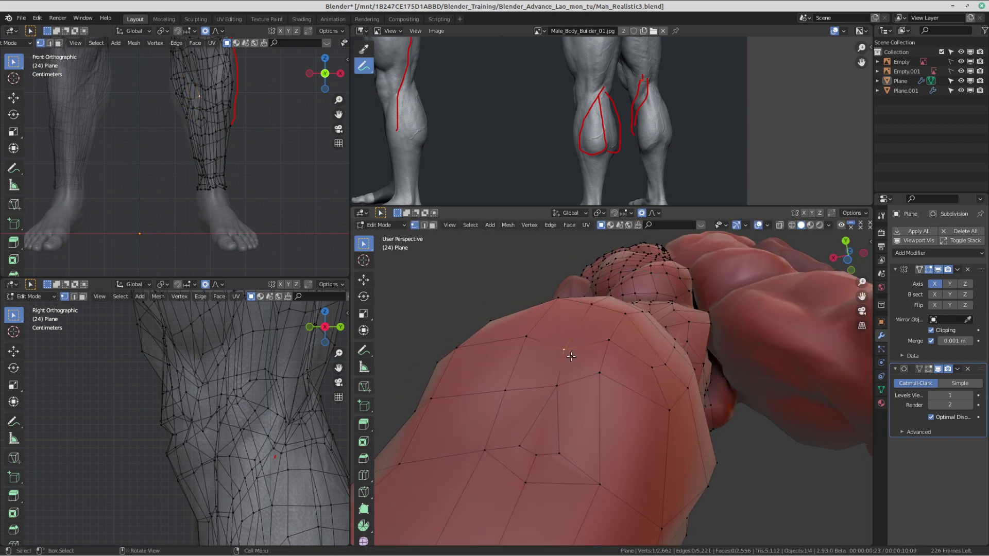
click(552, 376)
middle_drag(551, 376, 553, 377)
key(g)
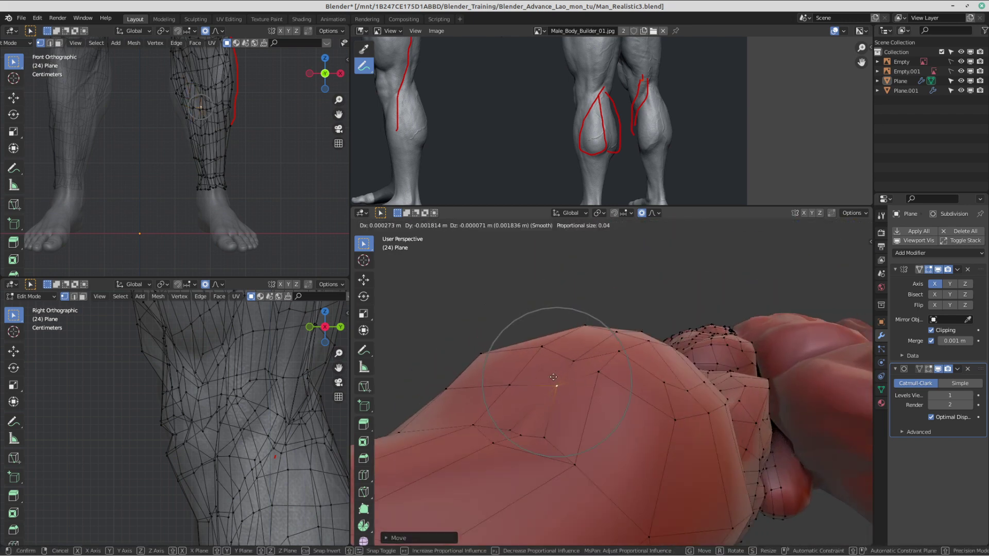
middle_drag(691, 433, 670, 419)
Step: Shift a vertex on the inner side of the calf to round the muscle's contour
click(667, 391)
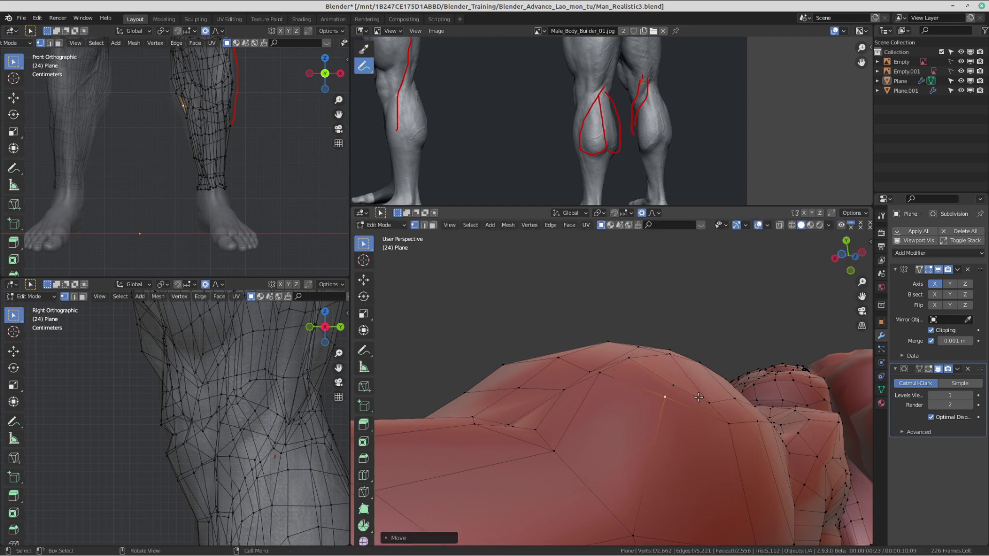
click(705, 372)
click(720, 376)
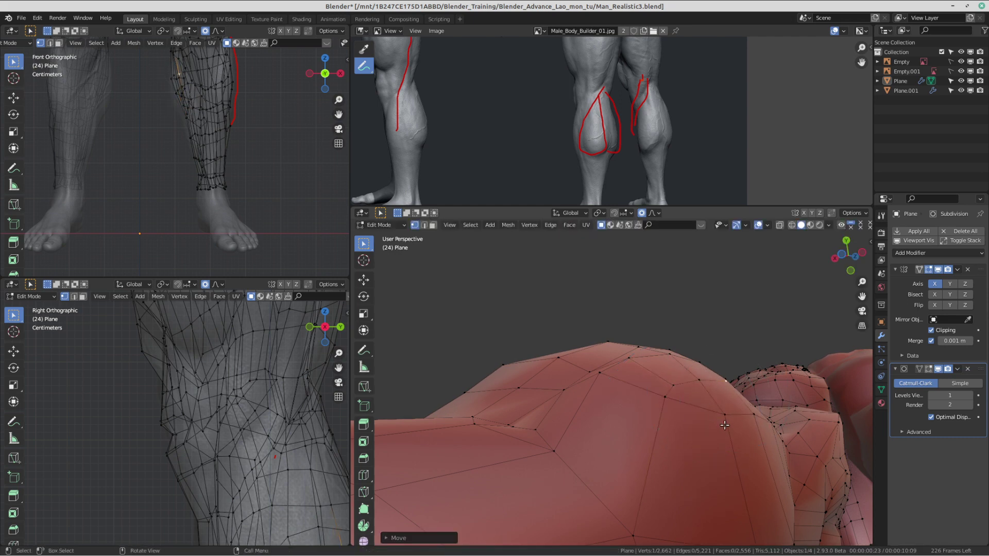
click(725, 427)
key(g)
click(770, 439)
Step: Pull vertices at the lower end of the calf bulge down toward the ankle, then preview the smoothed leg in Object Mode
middle_drag(669, 403, 587, 390)
key(g)
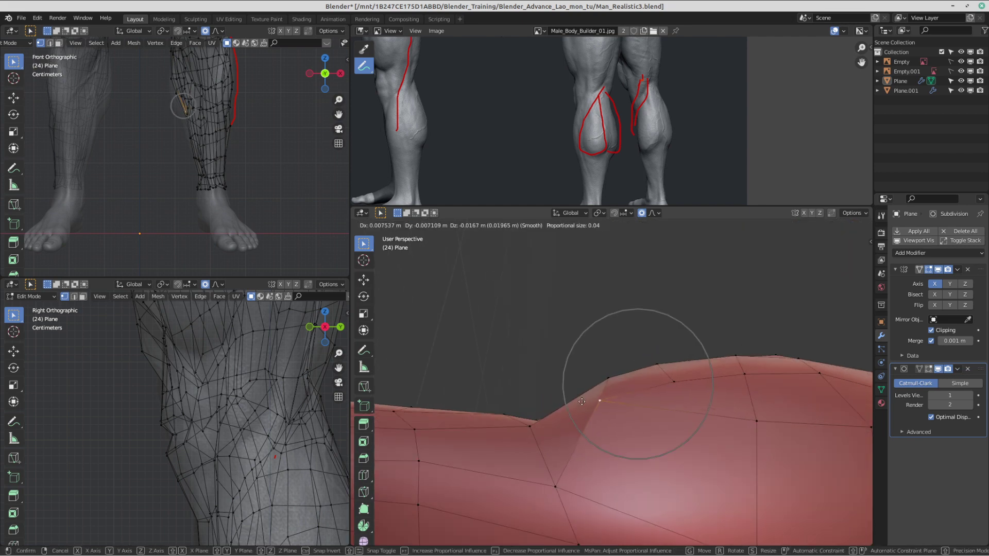
click(592, 401)
key(g)
right_click(588, 368)
click(609, 379)
key(g)
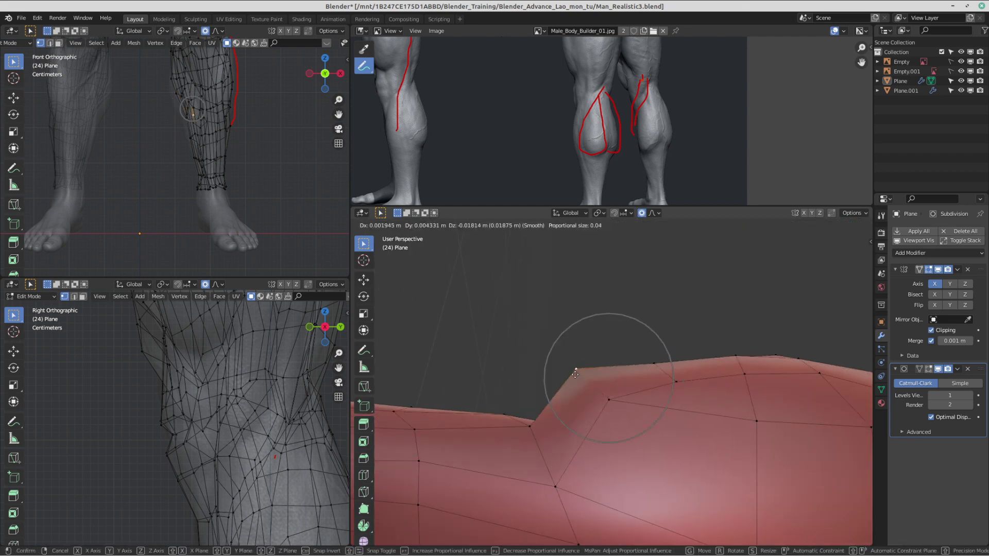
click(584, 390)
click(661, 369)
key(g)
click(653, 347)
scroll(650, 349, down, 4)
middle_drag(648, 350, 685, 363)
key(Tab)
Step: Return to Edit Mode and adjust the selected vertices just below the calf bulge
middle_drag(584, 150, 587, 137)
scroll(586, 367, up, 1)
middle_drag(585, 368, 621, 398)
key(Tab)
scroll(635, 384, up, 2)
key(g)
click(620, 395)
Step: In the right orthographic view, lower the vertices where the calf bulge meets the lower leg
scroll(250, 417, up, 5)
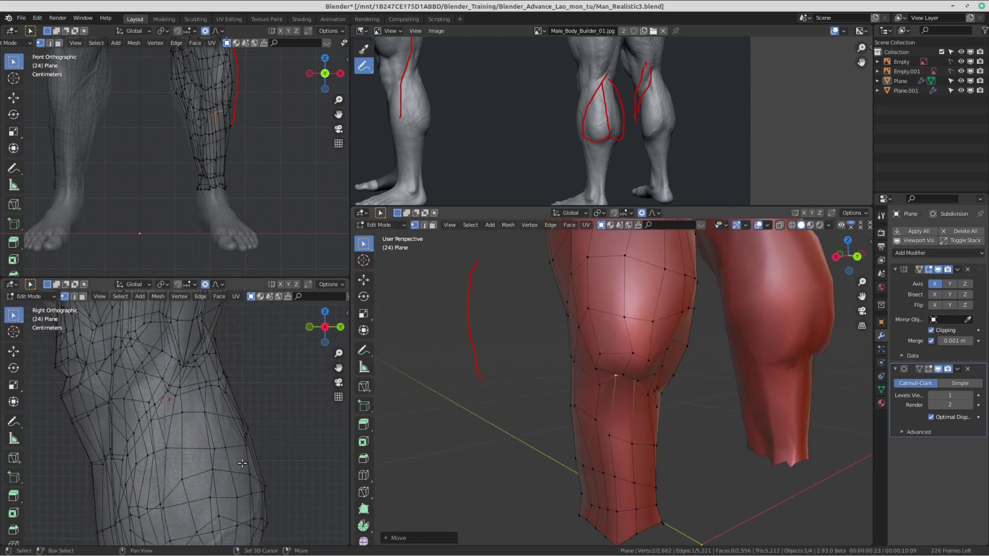
shift+middle_drag(249, 417, 247, 410)
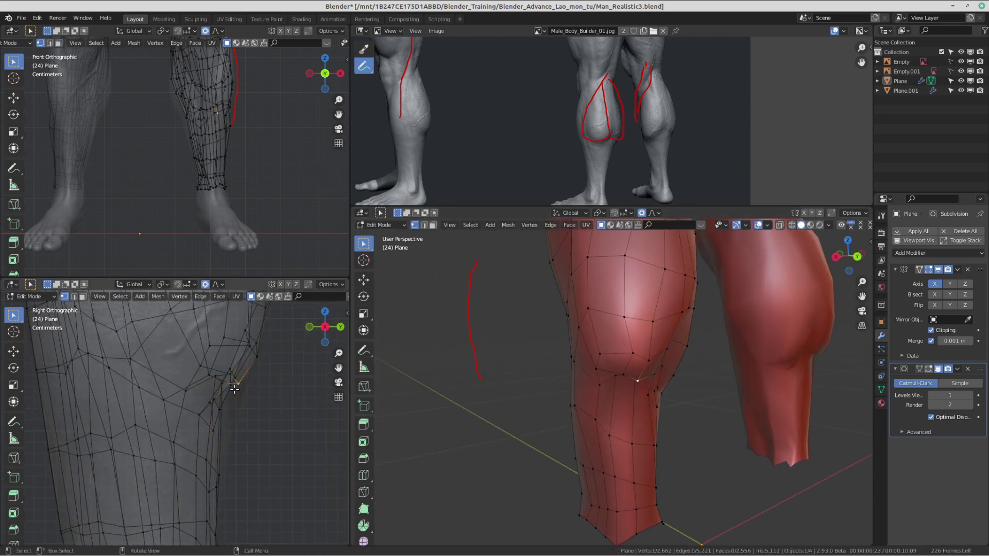
key(g)
click(242, 395)
click(217, 381)
key(g)
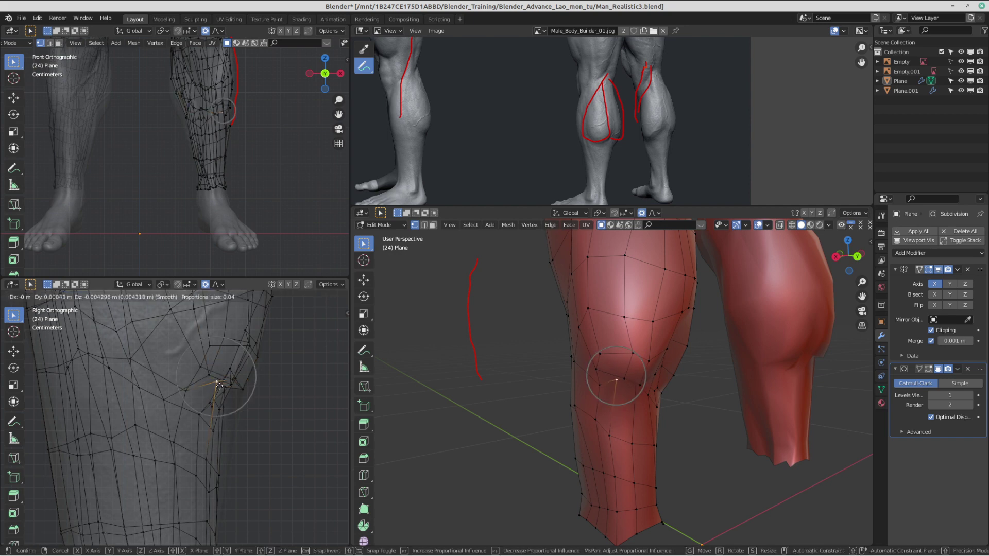
click(218, 391)
click(226, 393)
key(g)
click(227, 401)
key(g)
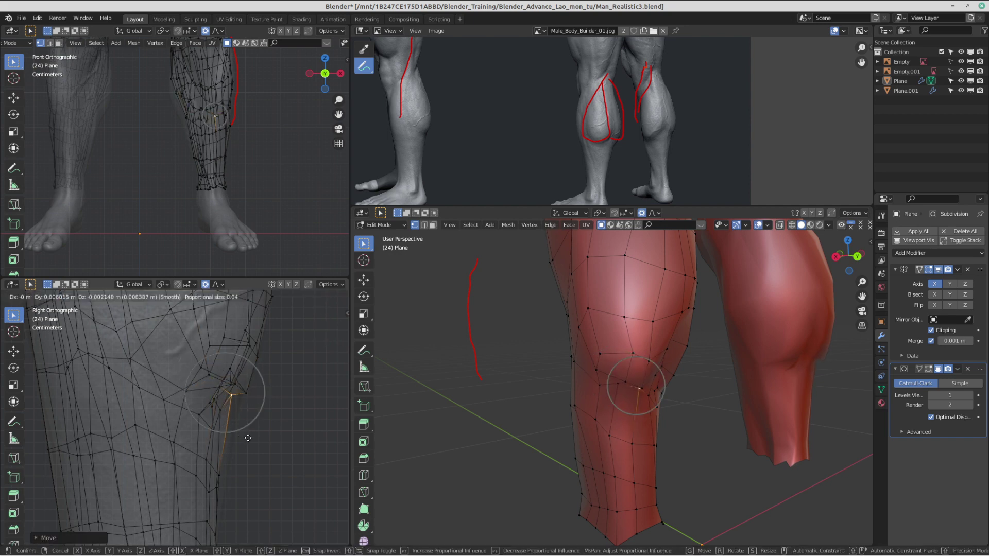
Step: Push vertices on the calf's rear contour outward in the side view and preview the smoothed leg in Object Mode
click(247, 376)
key(g)
click(279, 356)
shift+middle_drag(289, 357, 275, 421)
click(260, 386)
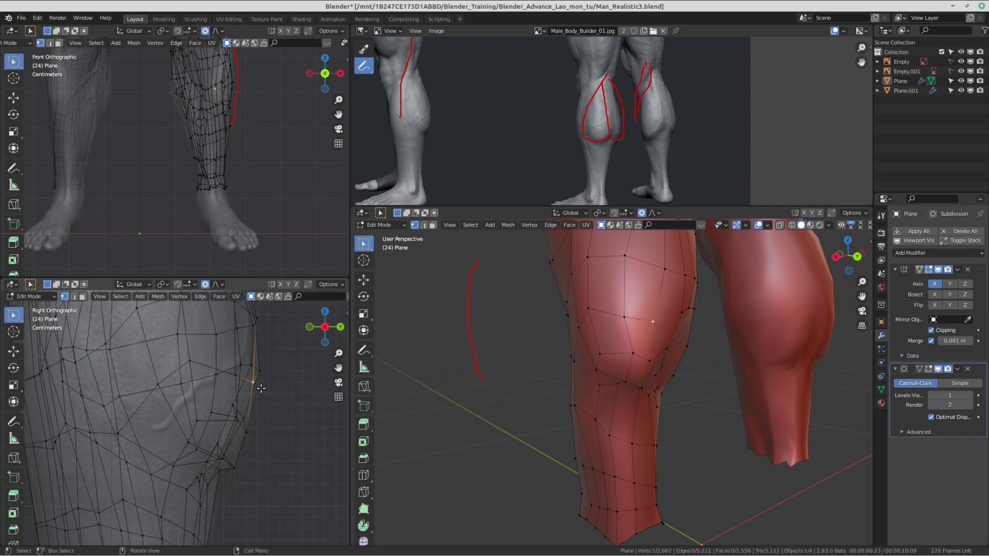
key(g)
click(274, 391)
key(Tab)
scroll(713, 381, down, 1)
middle_drag(713, 382, 635, 369)
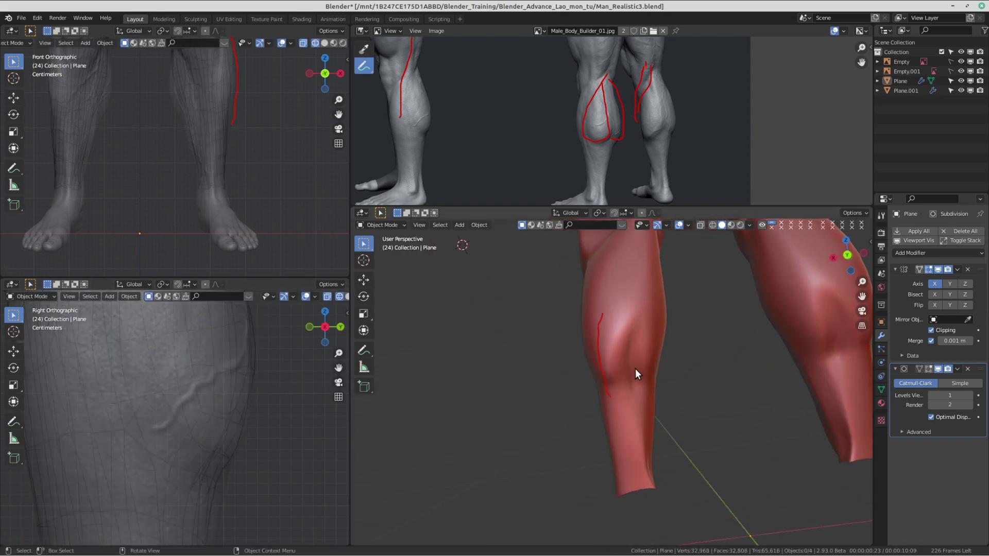
Step: Reposition a vertex on the back of the calf and preview the leg in Object Mode
key(Tab)
scroll(635, 361, up, 4)
shift+middle_drag(639, 263, 624, 371)
middle_drag(624, 371, 615, 423)
key(g)
click(637, 390)
key(Tab)
scroll(644, 355, down, 4)
Step: Return to Edit Mode and move a vertex on the lower back of the calf bulge
middle_drag(648, 348, 618, 448)
scroll(589, 398, up, 2)
key(Tab)
scroll(647, 386, up, 3)
click(608, 396)
key(g)
click(608, 396)
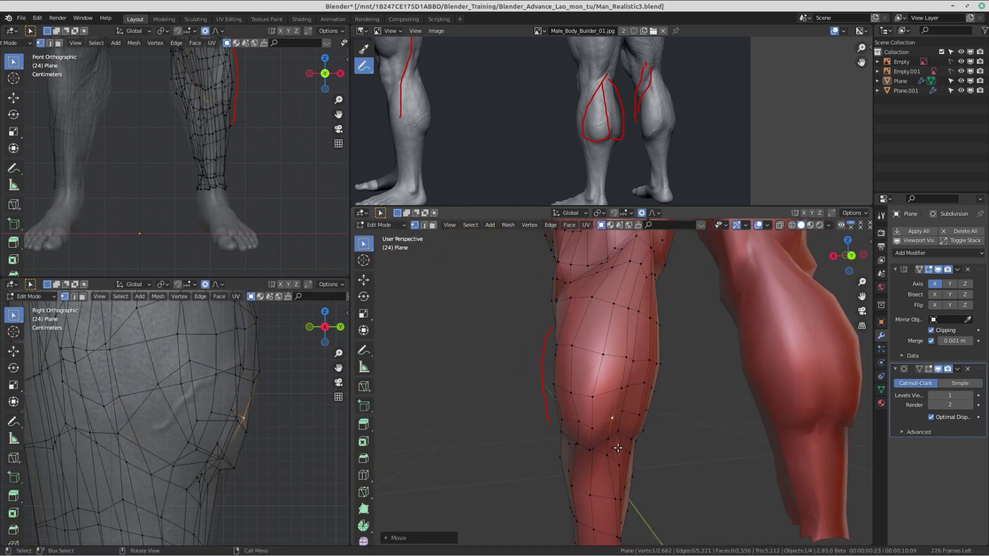
Step: Reshape the lower edge of the calf bulge toward its outer side with proportional size 0.03, undoing one adjustment
click(623, 421)
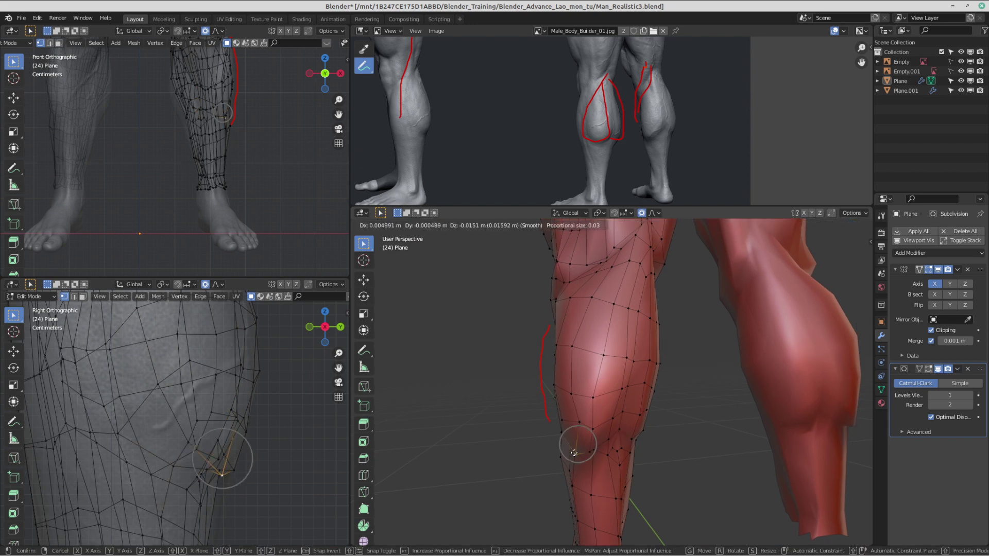
click(572, 453)
middle_drag(572, 453, 637, 450)
key(ctrl+z)
middle_drag(576, 451, 639, 407)
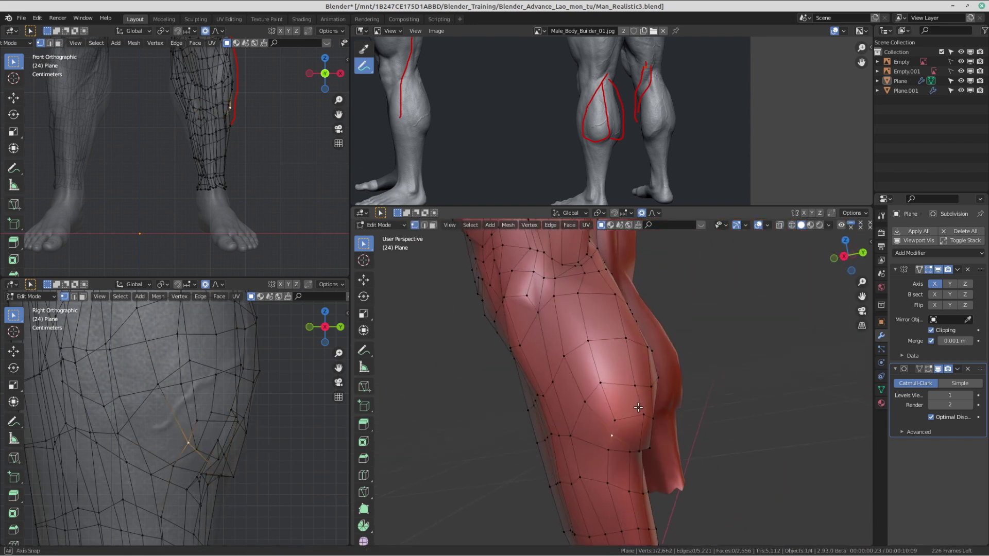
click(601, 467)
middle_drag(601, 468, 579, 384)
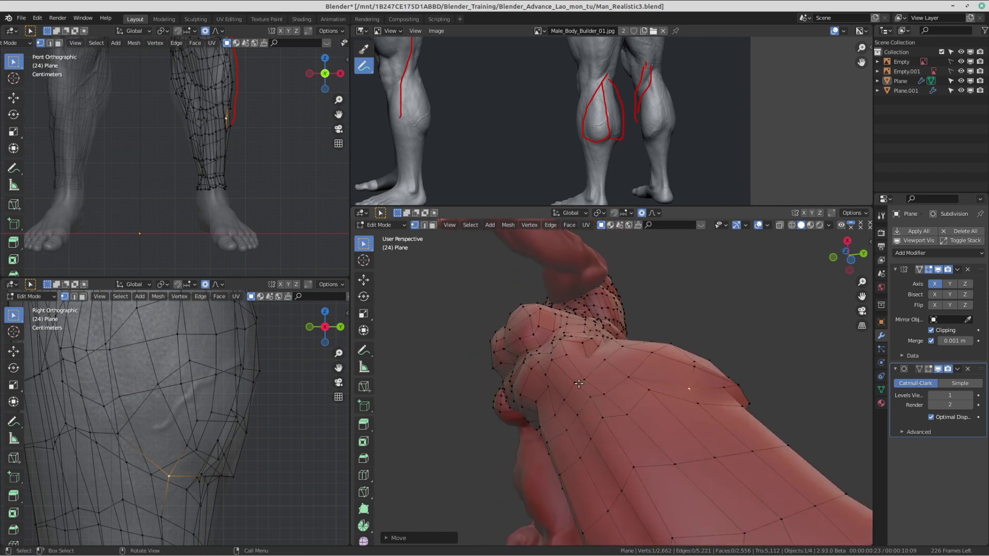
Step: Move vertices on the outer side of the lower leg beneath the calf with proportional size 0.03
click(602, 417)
click(593, 437)
middle_drag(592, 437, 602, 401)
key(g)
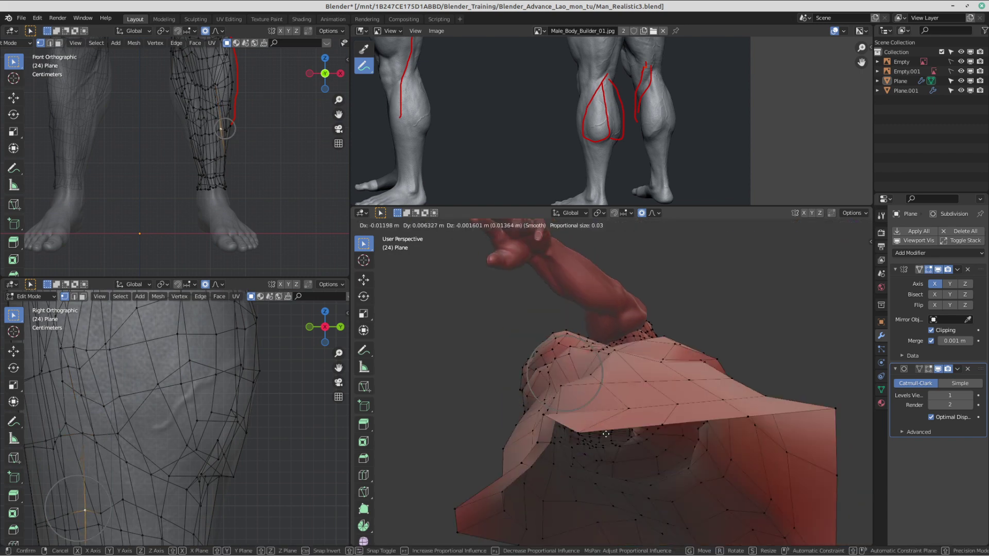
click(606, 434)
click(561, 398)
key(g)
click(558, 418)
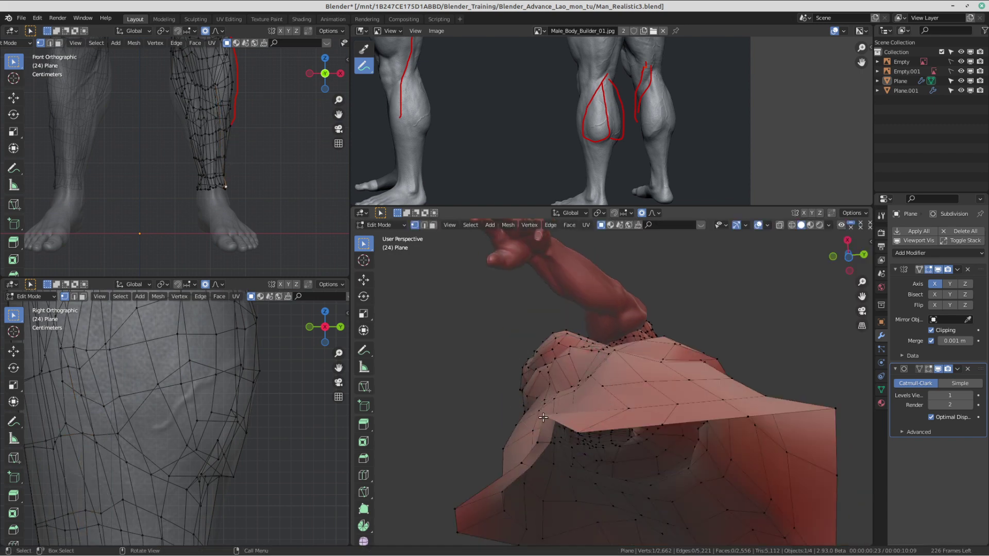
Step: Shift two more vertices along the outer side of the lower leg to flatten its surface
key(g)
click(547, 436)
click(563, 416)
key(g)
click(565, 432)
middle_drag(618, 384, 588, 422)
Step: Adjust vertices on the outer calf, then inspect both smoothed legs in Object Mode
click(582, 407)
key(g)
click(589, 399)
click(588, 411)
key(g)
middle_drag(605, 383, 558, 425)
click(570, 412)
click(591, 473)
key(Tab)
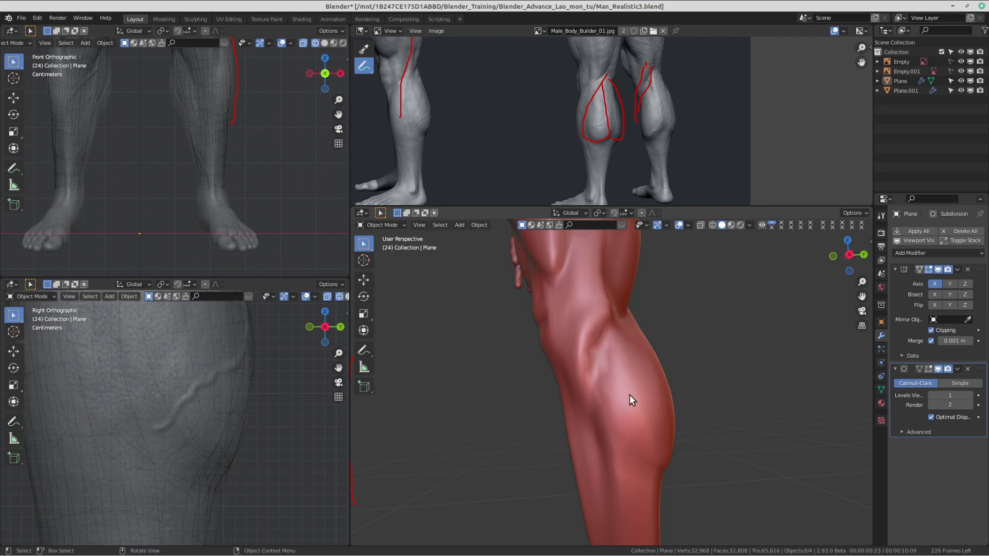
middle_drag(630, 395, 626, 349)
scroll(606, 341, down, 3)
scroll(628, 366, down, 3)
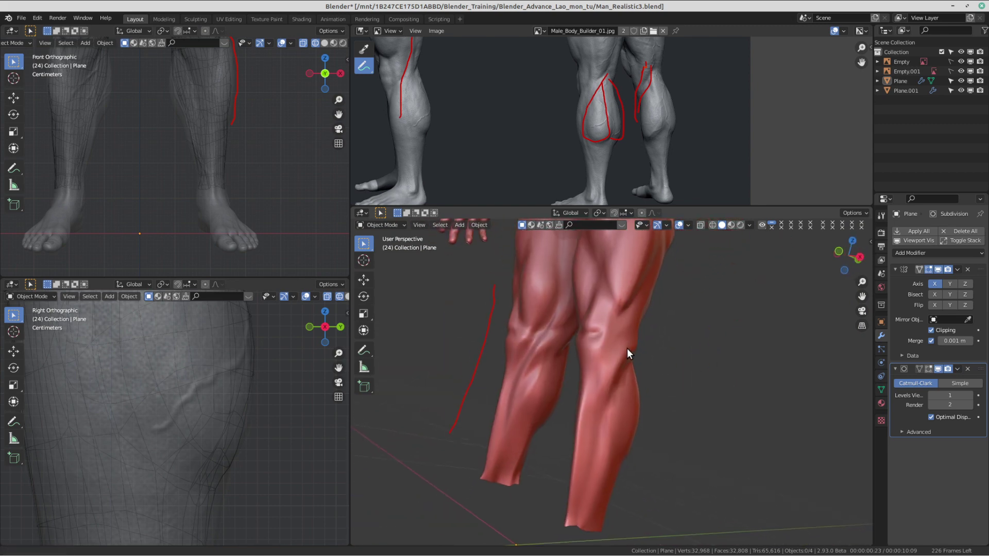
Step: In Edit Mode, reposition a vertex on the outer leg just below the knee with a smaller proportional size of 0.02
key(ctrl+Tab)
click(769, 349)
scroll(610, 395, up, 6)
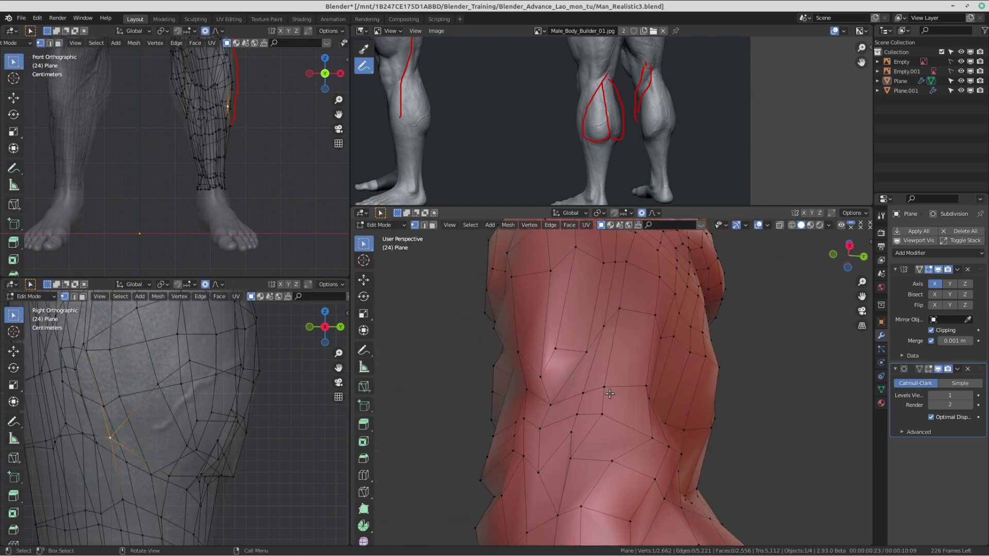
middle_drag(610, 394, 621, 367)
click(629, 364)
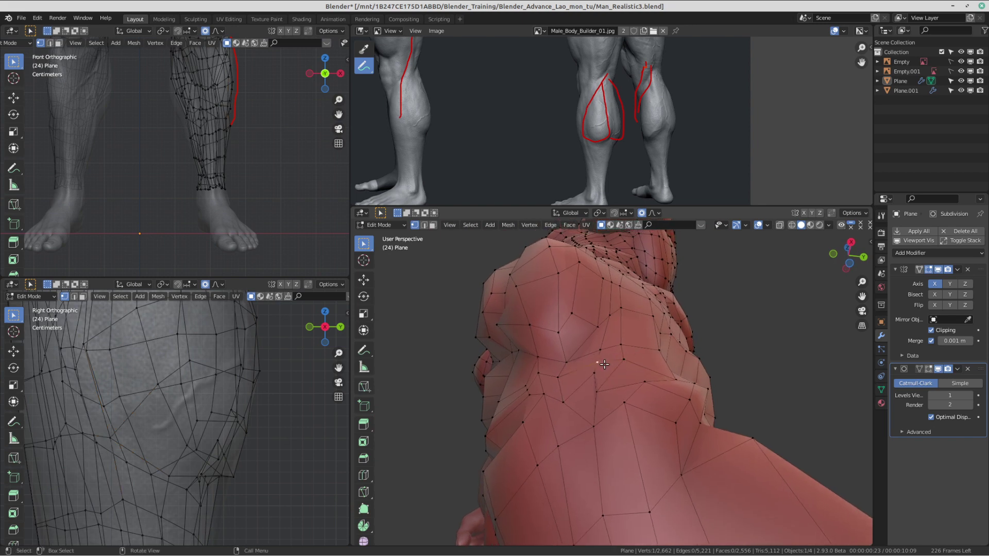
key(g)
click(615, 367)
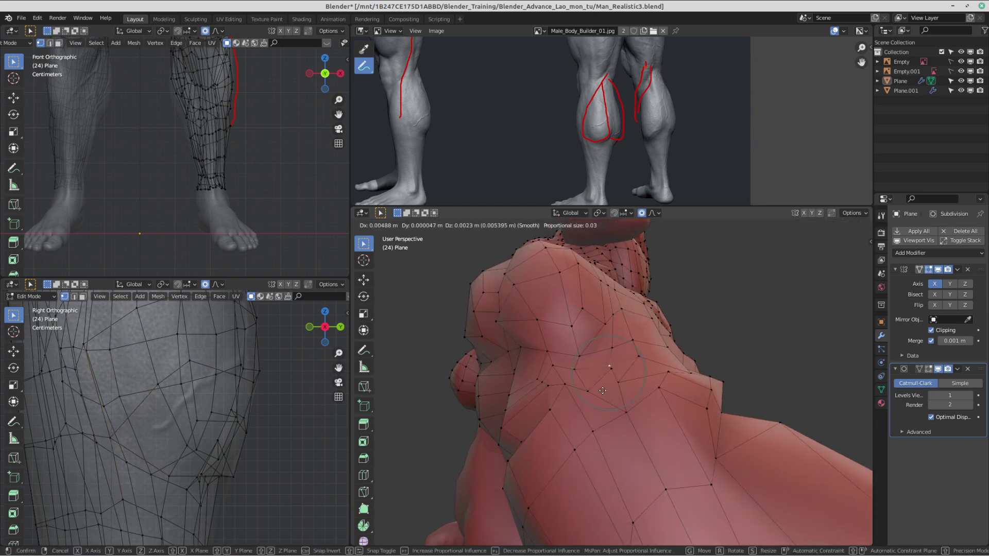
key(Tab)
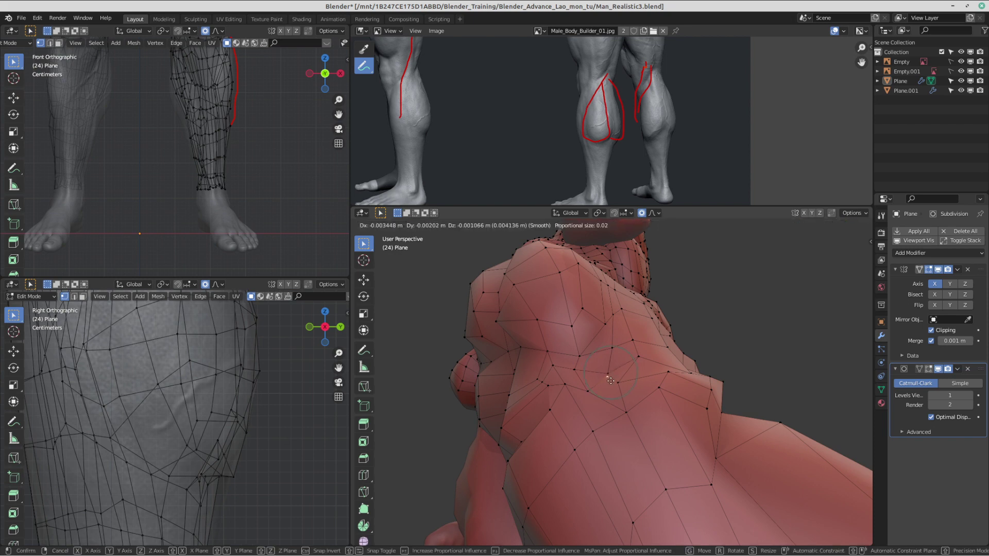
Step: Save the Man_Realistic3.blend file
middle_drag(613, 375, 599, 340)
key(ctrl+s)
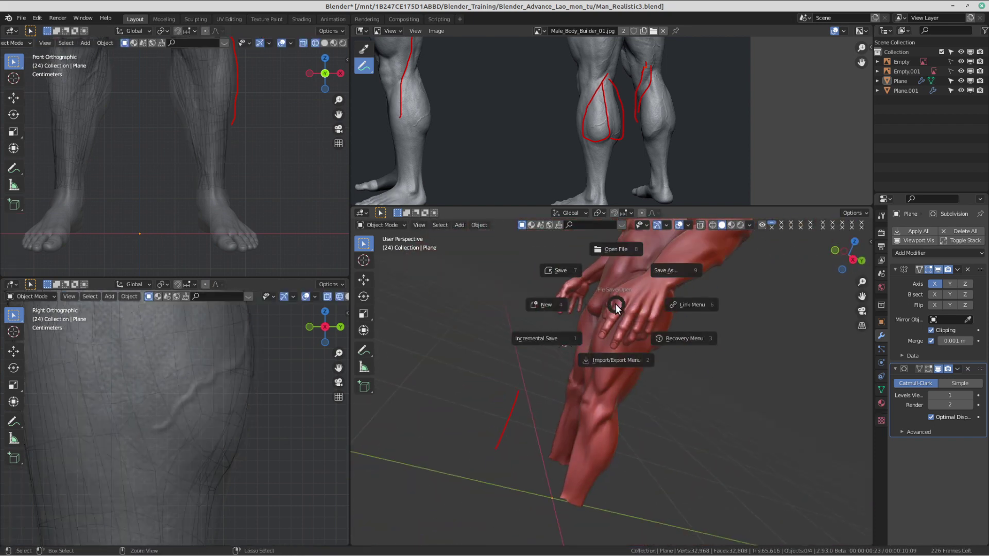
click(572, 280)
Step: In the front view, circle-select the vertices on the inner calf and move them outward to widen the silhouette
middle_drag(616, 293, 604, 422)
scroll(604, 433, up, 5)
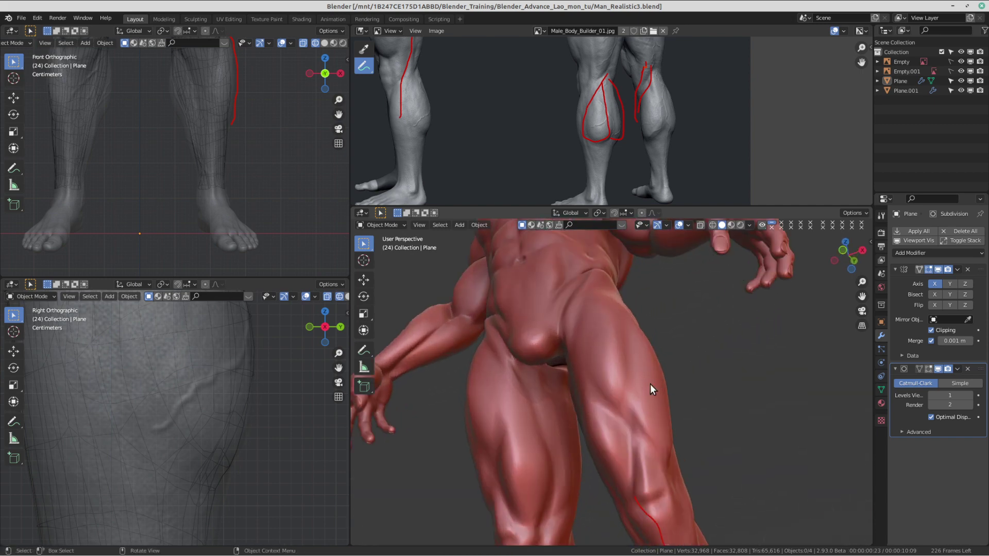
key(ctrl+Tab)
click(684, 386)
scroll(220, 194, up, 4)
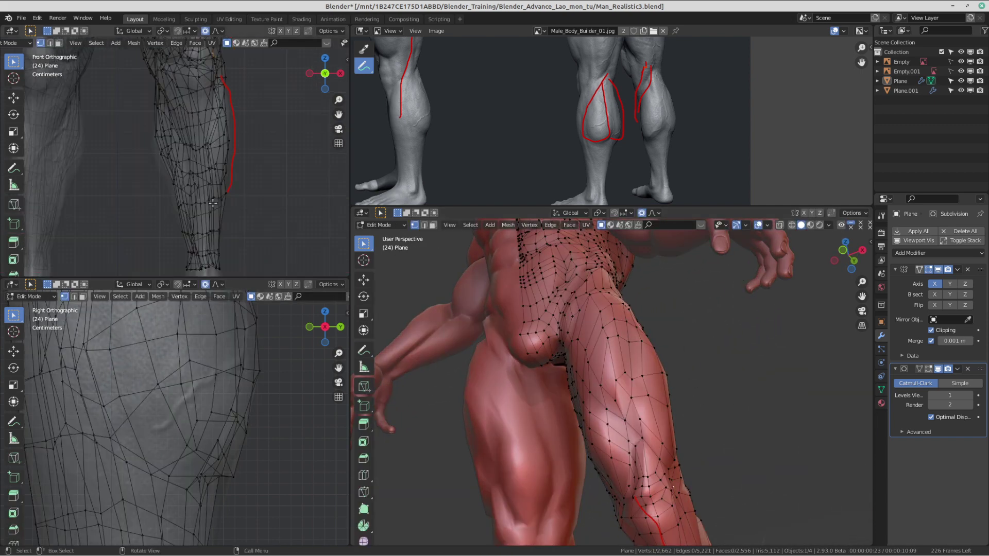
scroll(220, 193, up, 1)
shift+middle_drag(128, 152, 178, 168)
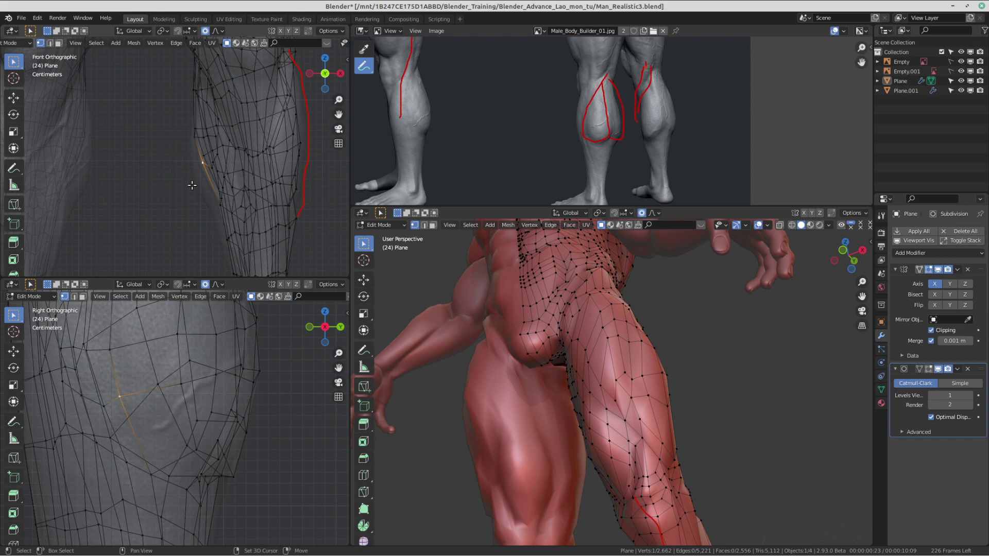
key(c)
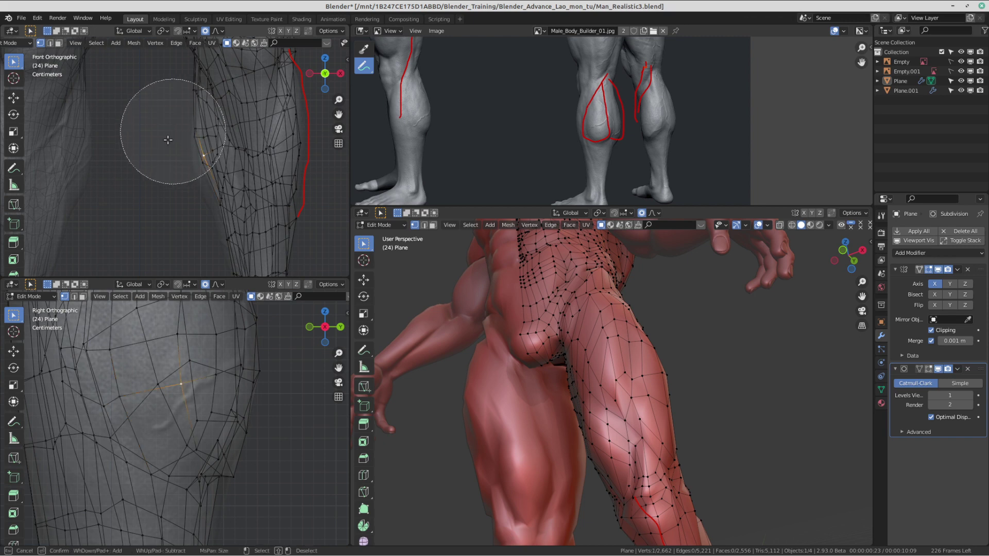
click(168, 147)
key(Escape)
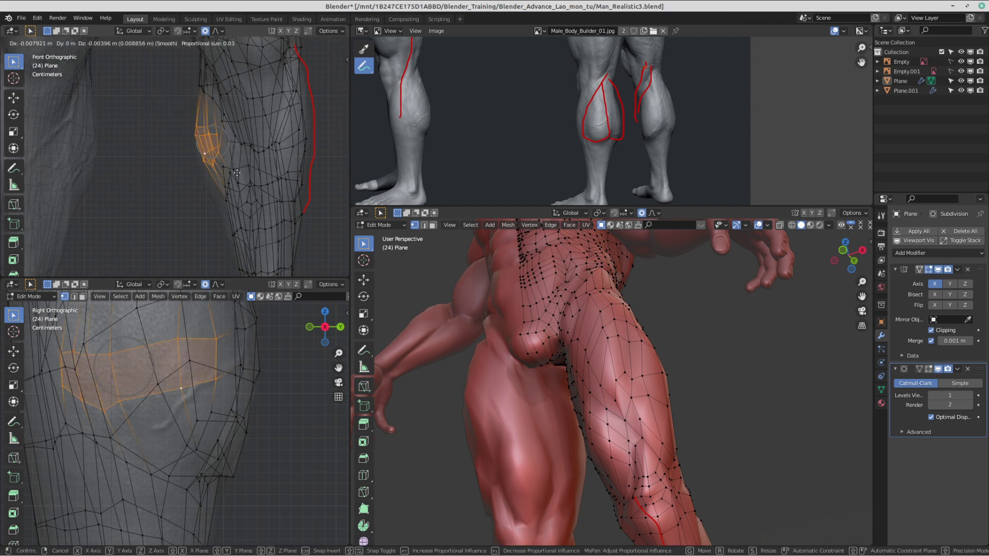
click(229, 189)
Step: Move vertices along the lower inner edge of the calf in the front view to shape its taper
key(g)
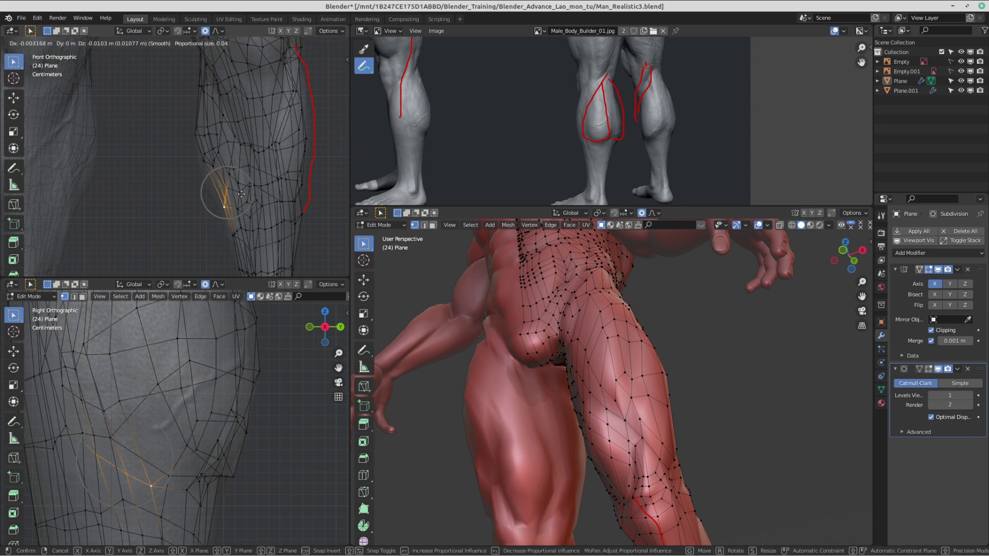
click(241, 195)
click(211, 166)
key(g)
click(208, 165)
click(222, 158)
key(g)
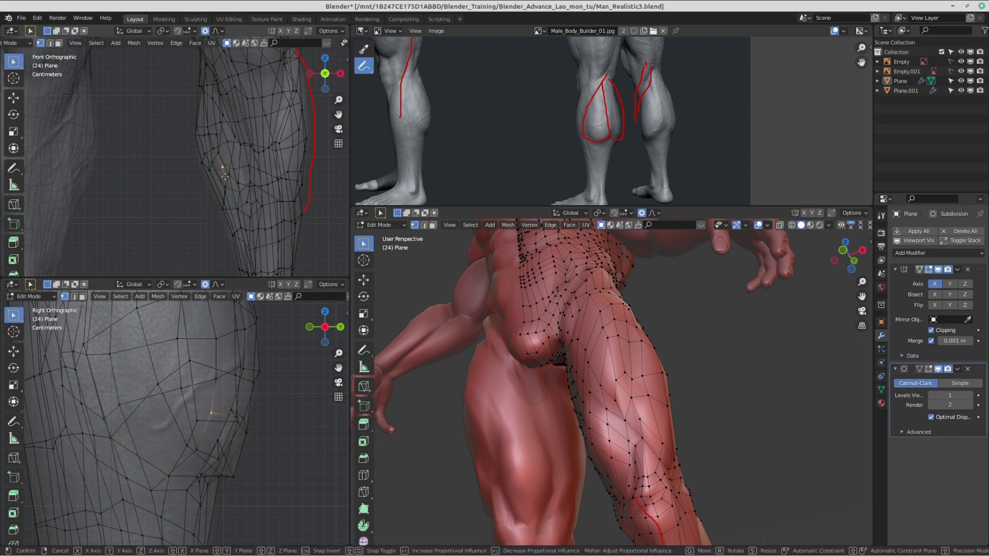
click(223, 153)
Step: Lower more vertices along the inner calf contour in the front view, then review the whole body in Object Mode
click(220, 154)
key(g)
click(207, 153)
click(206, 166)
key(g)
click(205, 179)
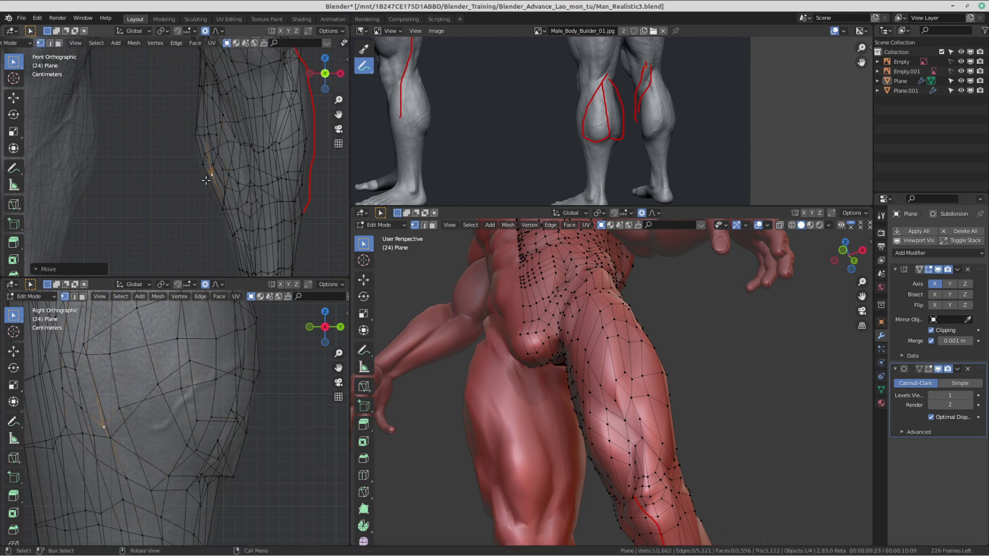
click(204, 166)
key(g)
click(201, 177)
scroll(201, 176, down, 1)
key(ctrl+Tab)
scroll(222, 201, down, 4)
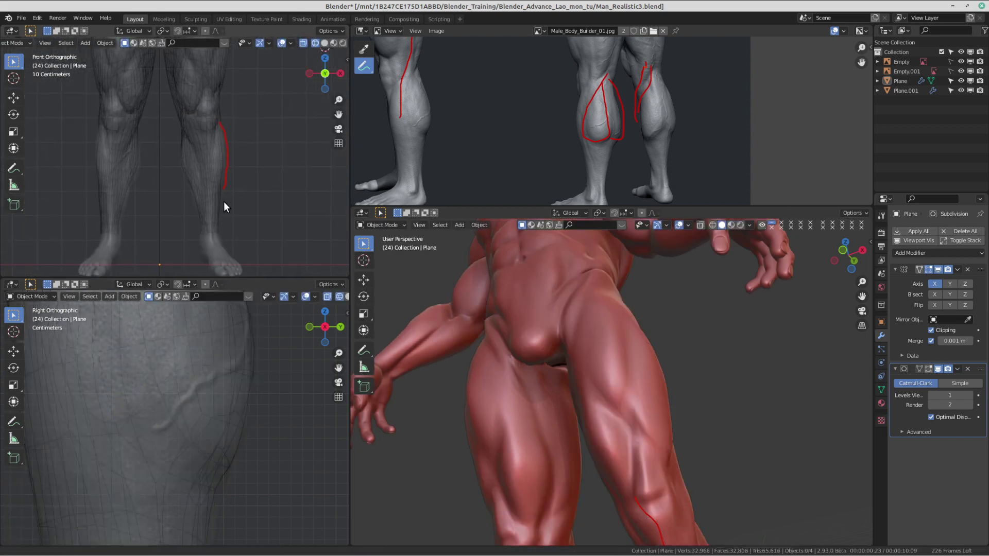
scroll(701, 379, down, 3)
middle_drag(702, 384, 618, 352)
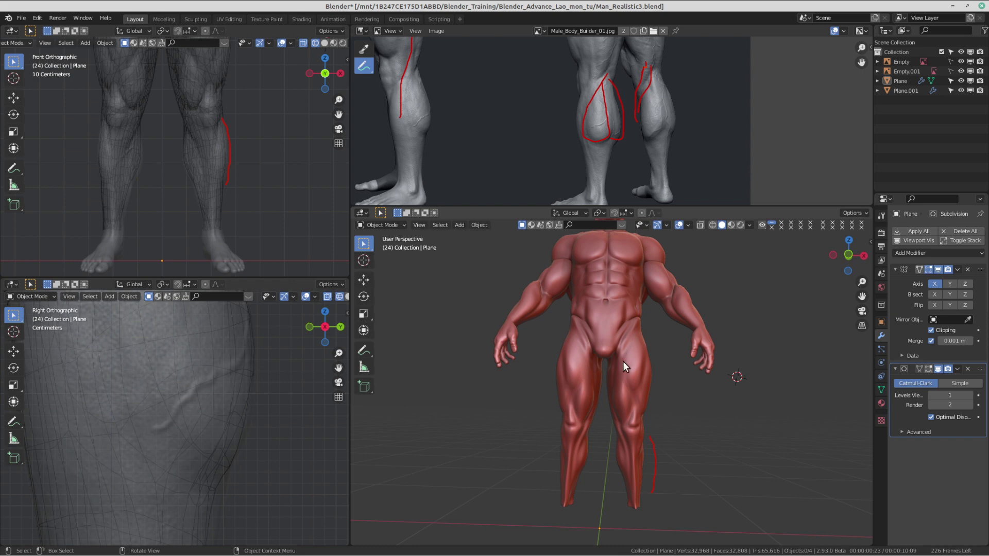
Step: In Edit Mode, move vertices along the inner side of the knee with proportional editing to reshape its contour
scroll(628, 412, up, 8)
key(Tab)
middle_drag(622, 454, 599, 428)
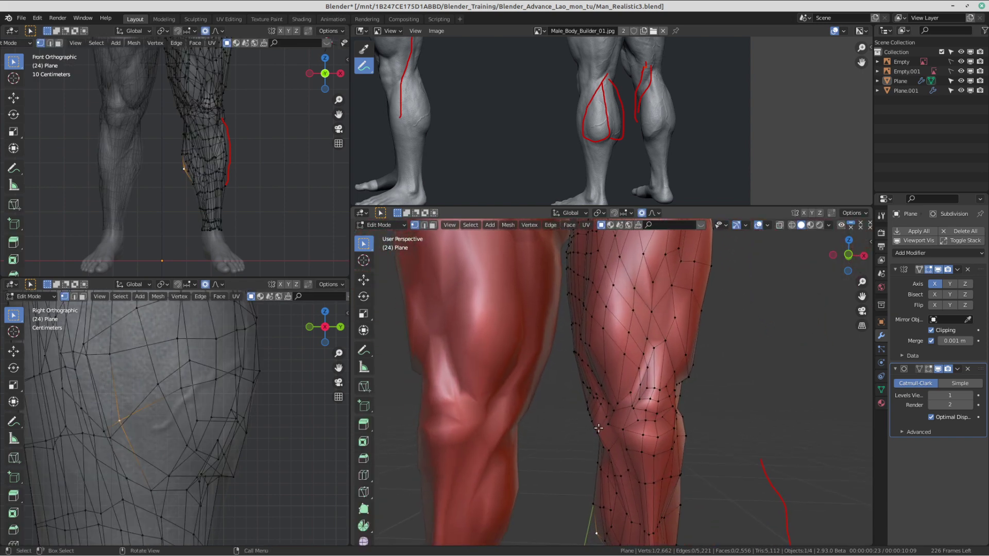
key(g)
click(614, 434)
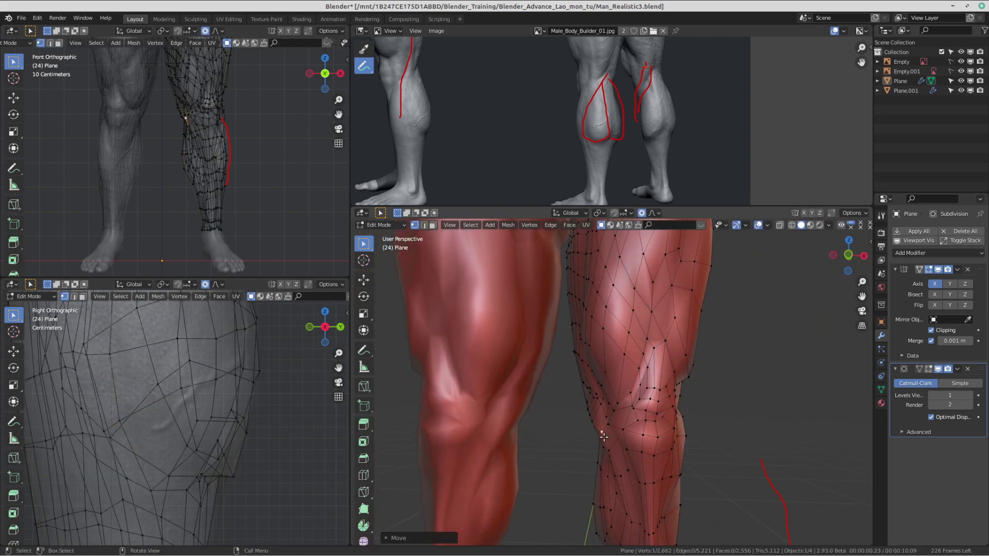
key(g)
click(595, 423)
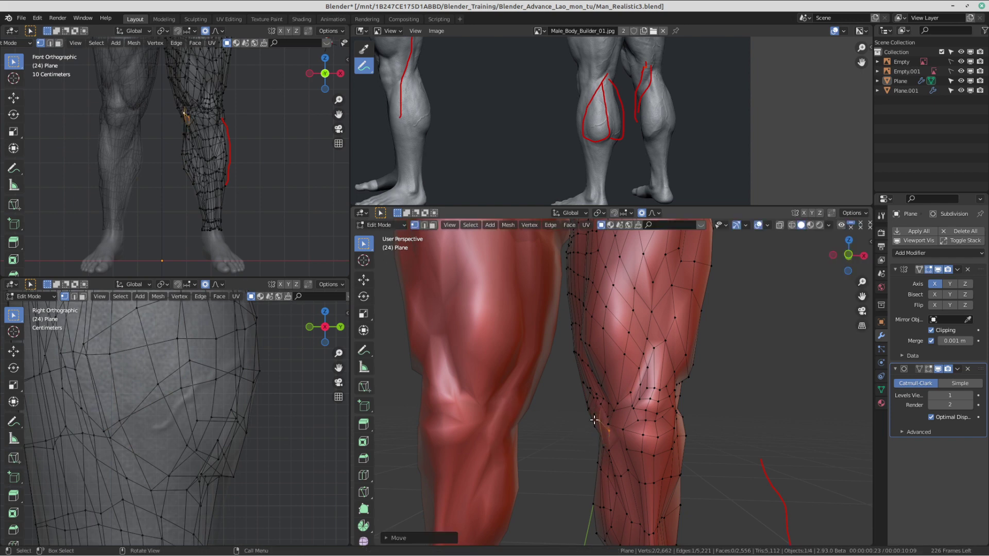
key(g)
click(585, 414)
key(g)
click(590, 414)
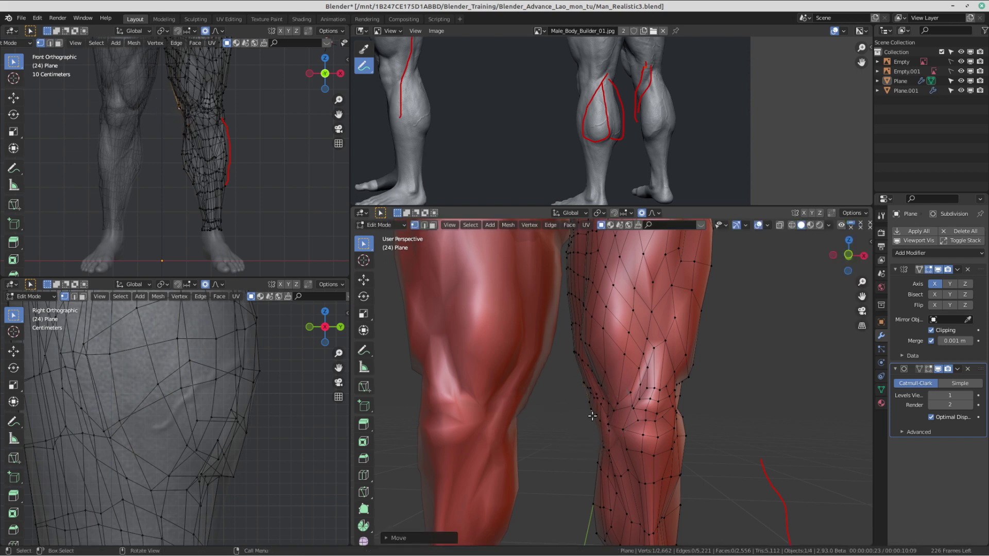
Step: Reposition more vertices on the inner knee and just below it to refine the transition into the calf, and return to Object Mode
key(g)
click(594, 416)
key(g)
click(608, 425)
key(g)
click(588, 421)
key(g)
click(630, 420)
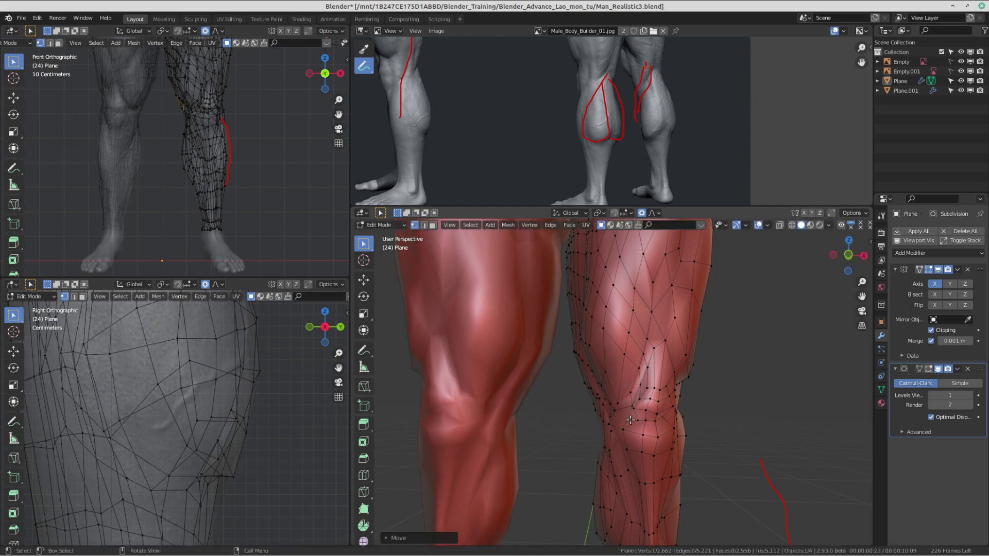
key(g)
click(602, 420)
key(g)
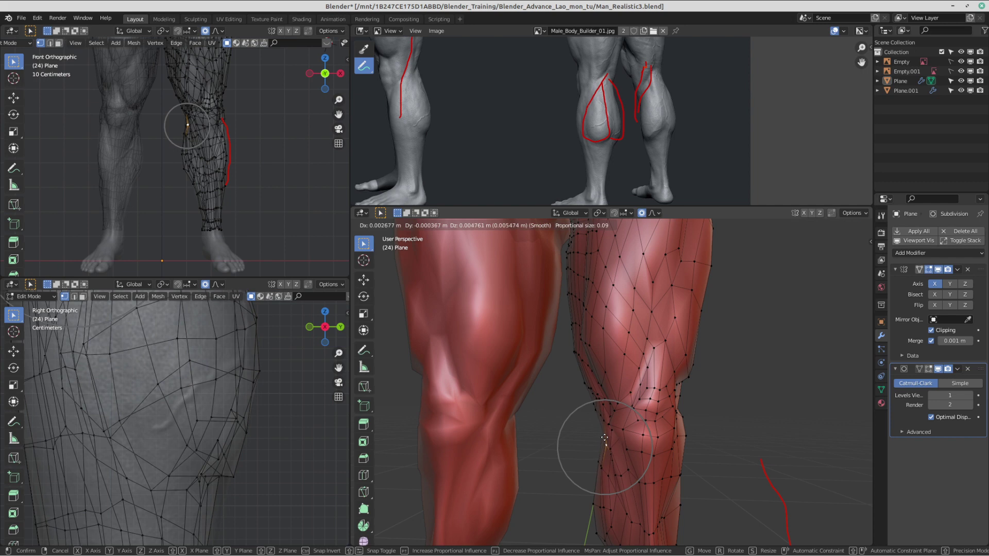
click(605, 438)
key(Tab)
scroll(623, 358, down, 10)
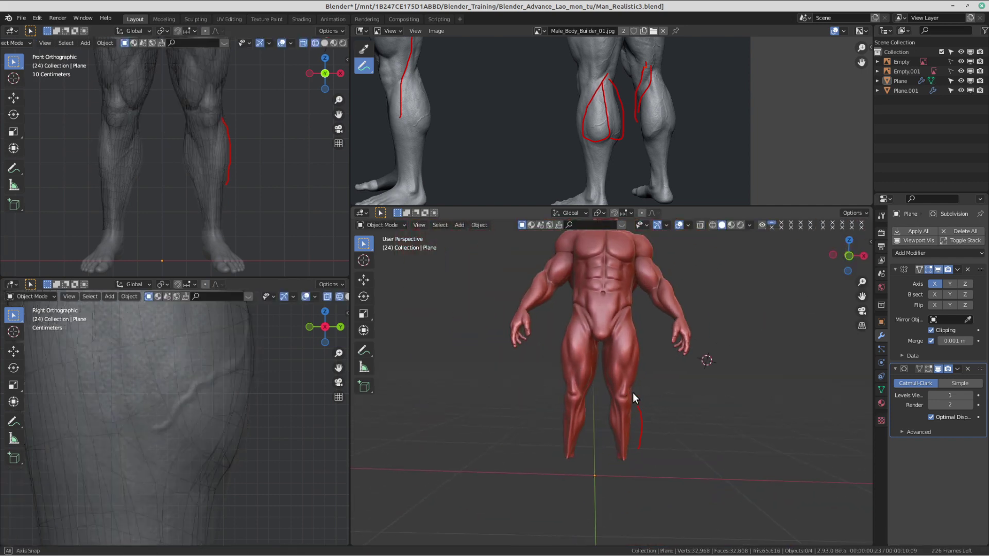
Step: Review the full figure from a three-quarter angle and save the Man_Realistic3.blend file
middle_drag(634, 396, 661, 354)
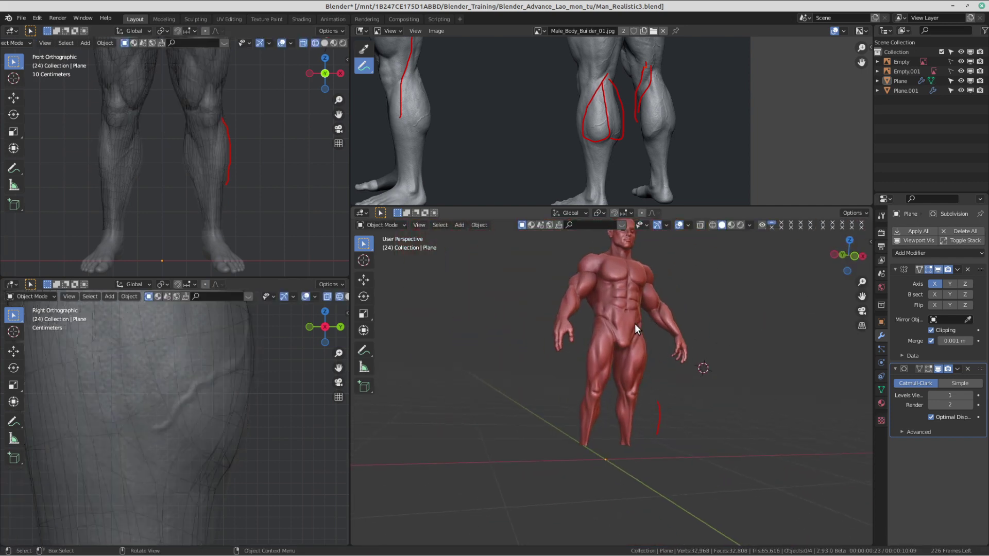
scroll(659, 347, up, 4)
scroll(706, 345, down, 3)
scroll(698, 341, up, 4)
key(ctrl+s)
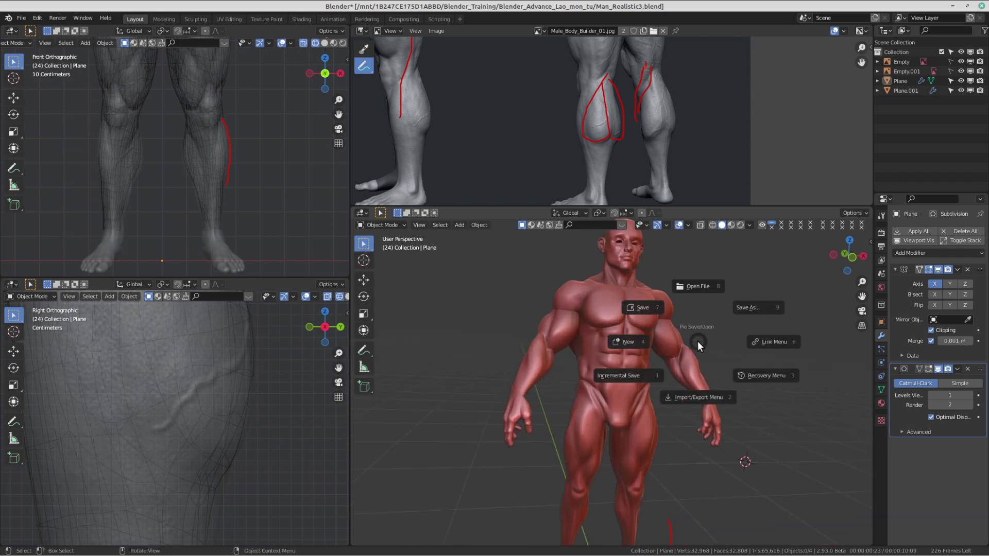
click(653, 308)
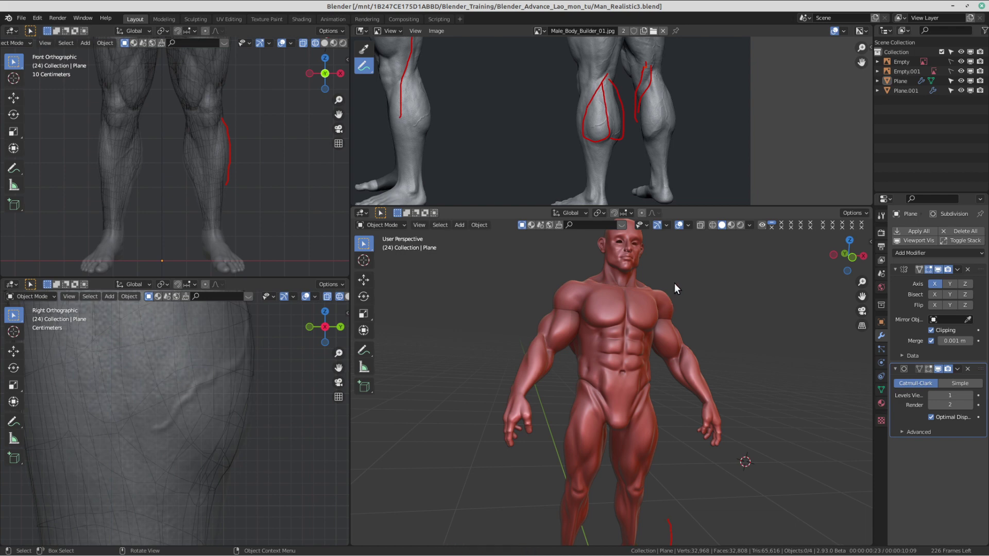
Step: Inspect the body's overall proportions from the front and the other side, and save the file again
middle_drag(673, 345, 651, 315)
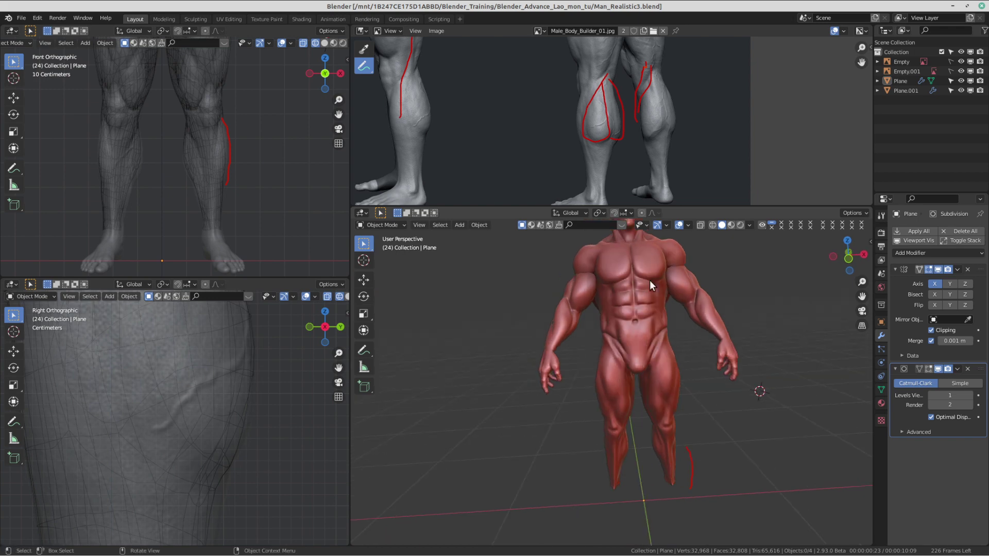
middle_drag(650, 281, 610, 361)
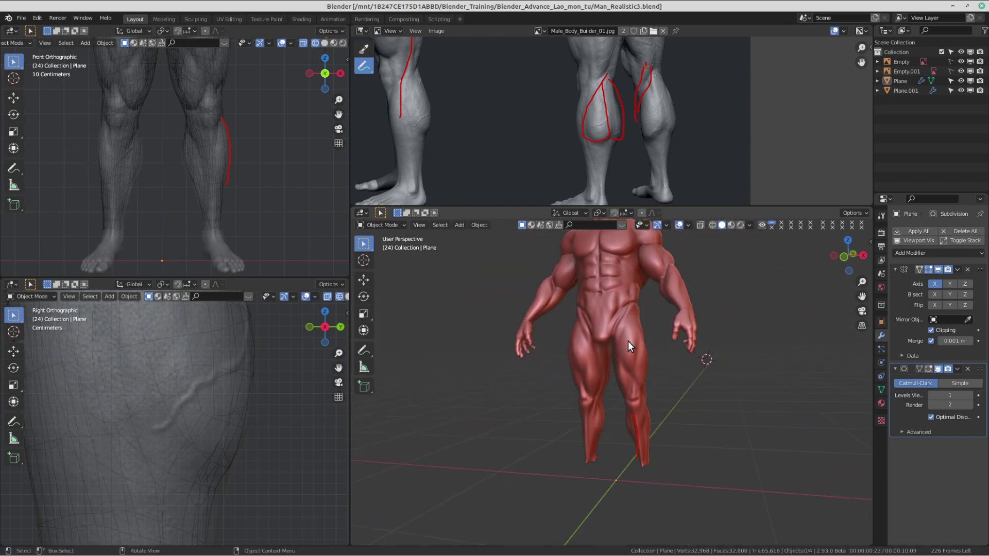
key(grave)
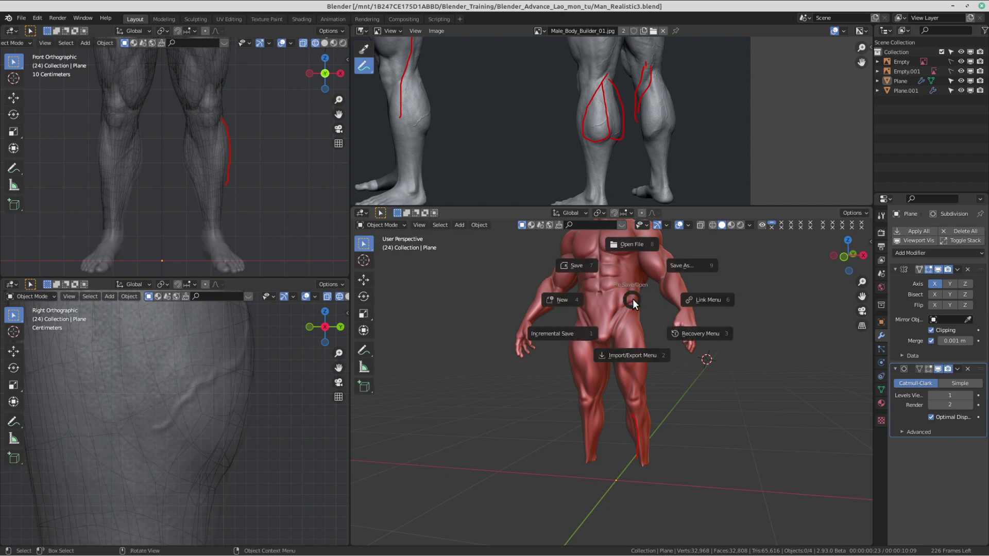
click(572, 264)
key(ctrl+s)
middle_drag(607, 331, 633, 355)
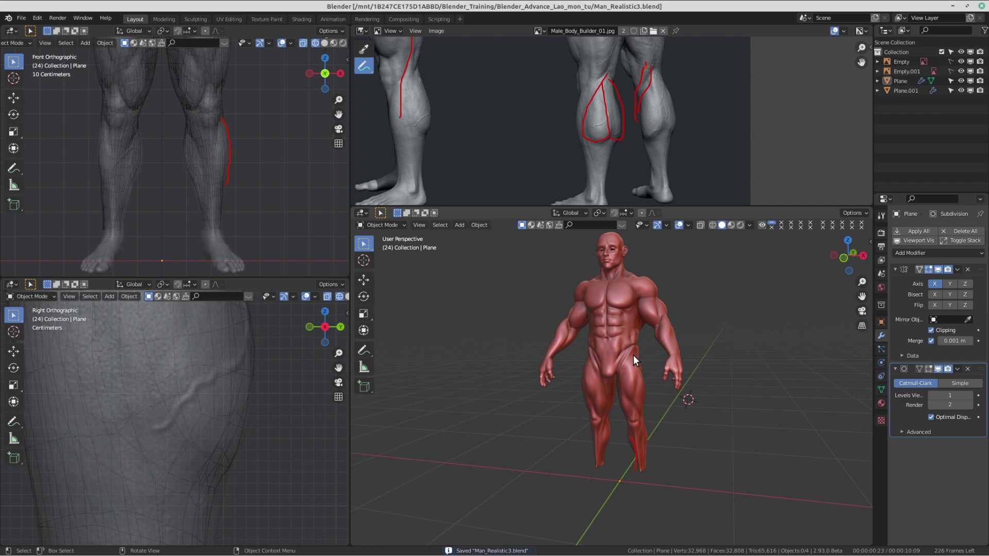
Step: Switch to the second desktop workspace showing the Discord call
mouse_move(580, 6)
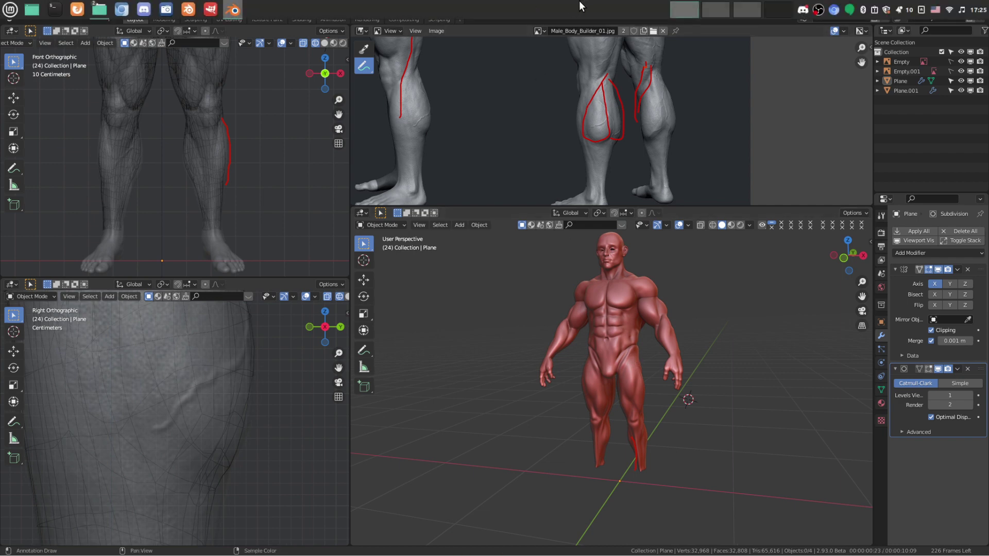
click(717, 8)
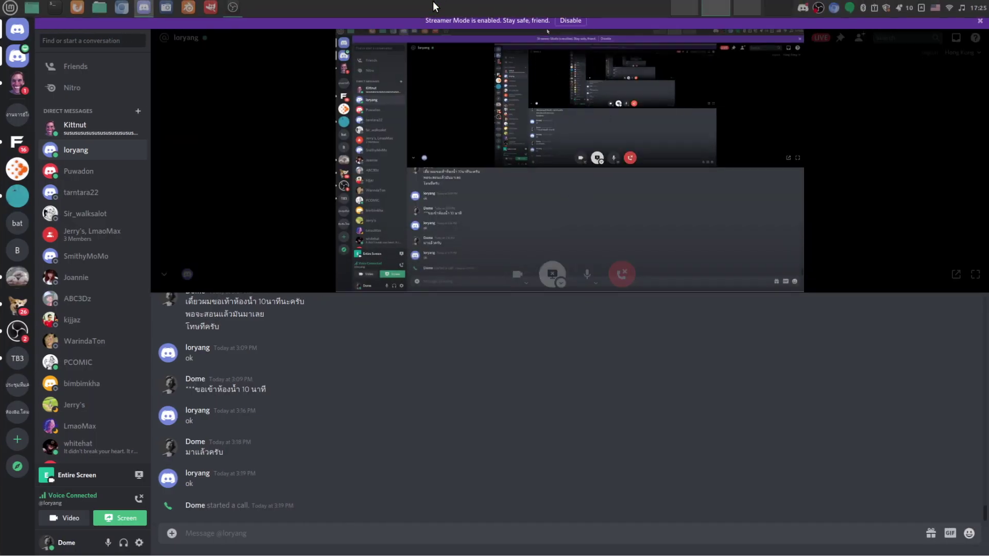